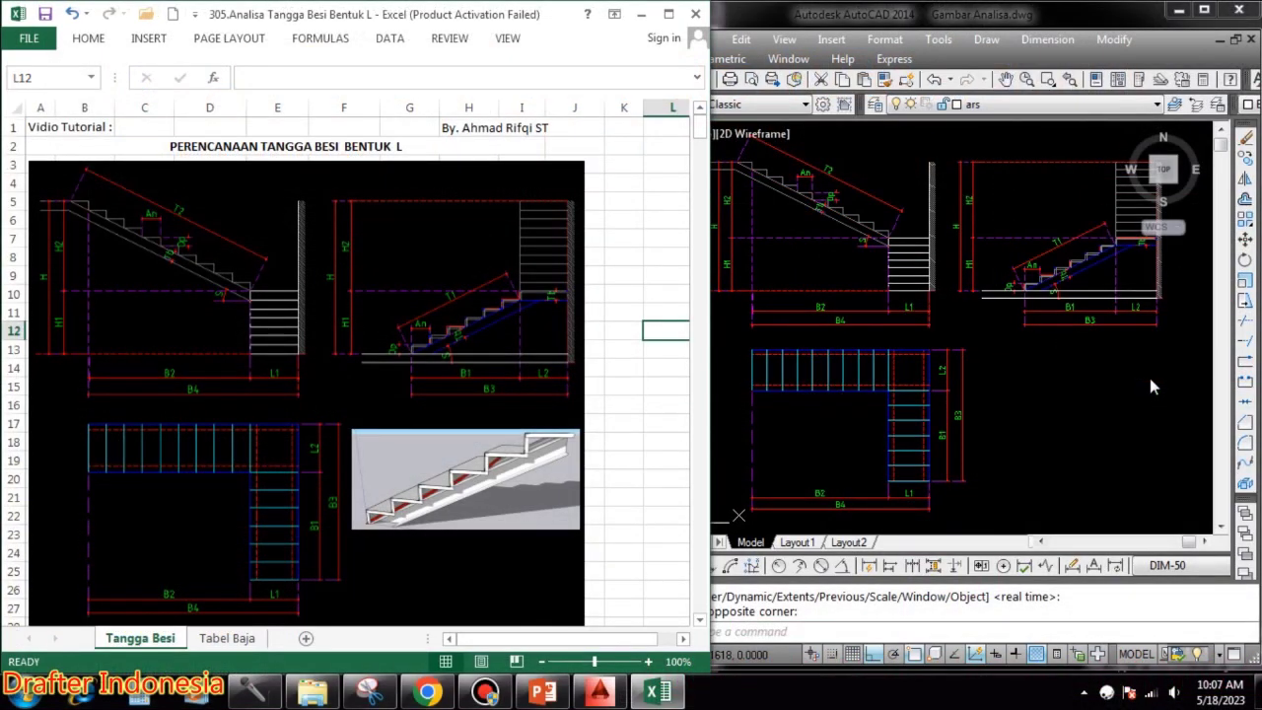
- Switch to the AutoCAD drawing and zoom to a window enclosing all the L-shaped stair views
click(625, 241)
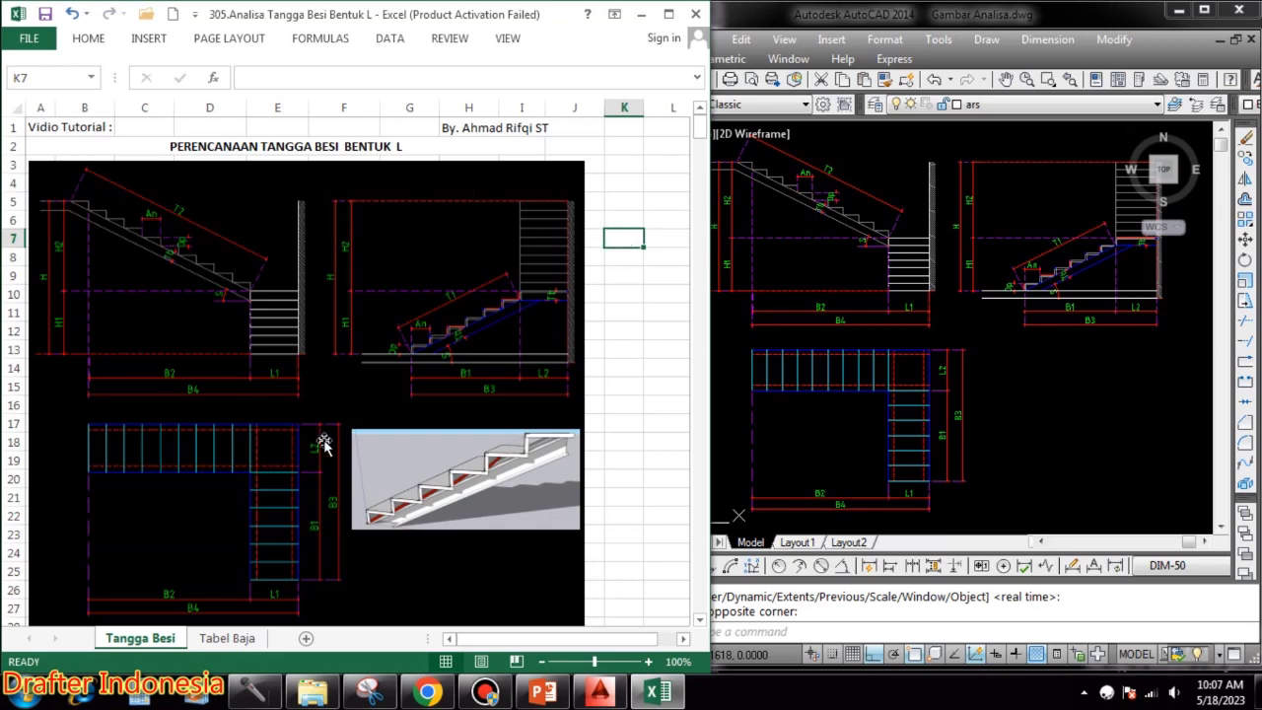
click(1035, 446)
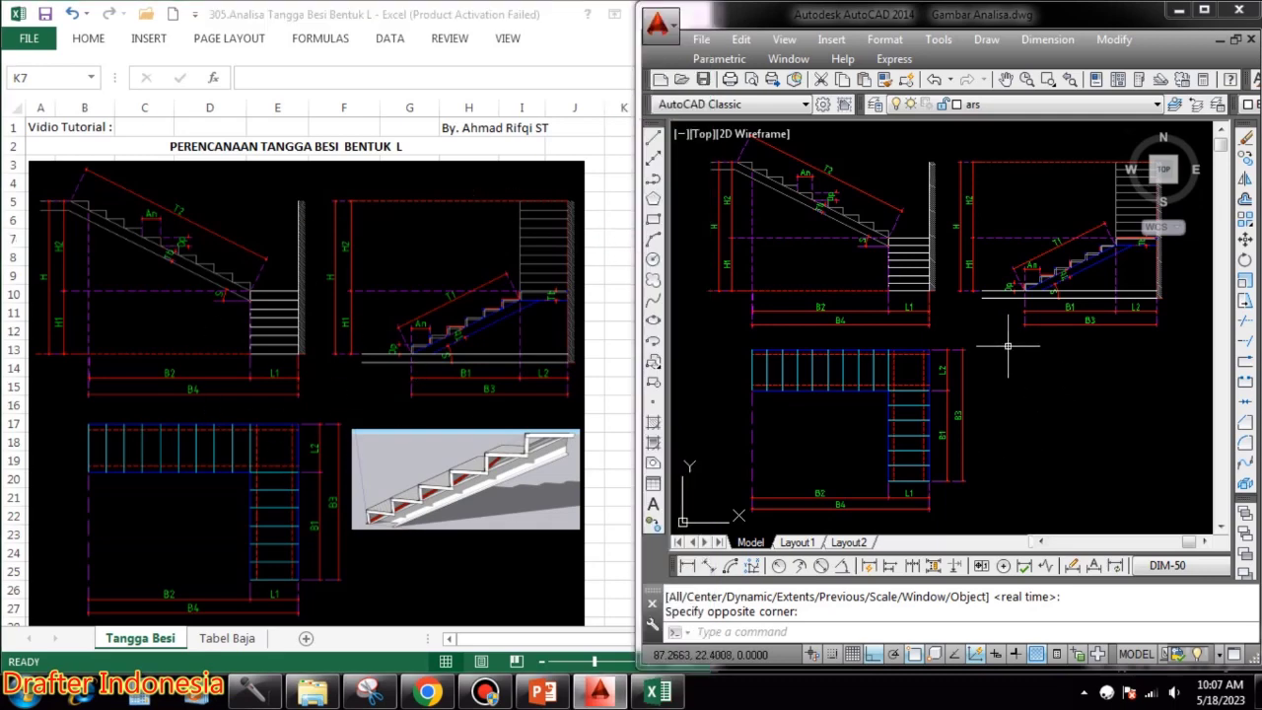
text(z)
key(Return)
click(690, 133)
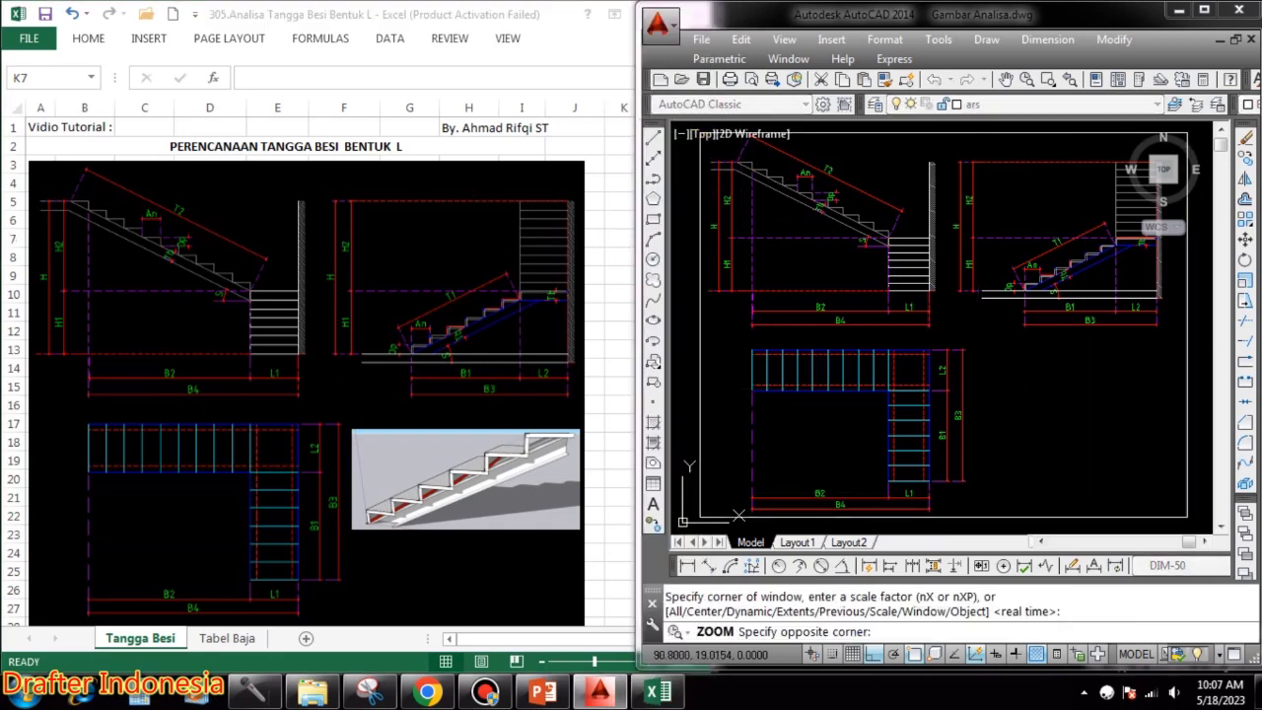
click(1160, 515)
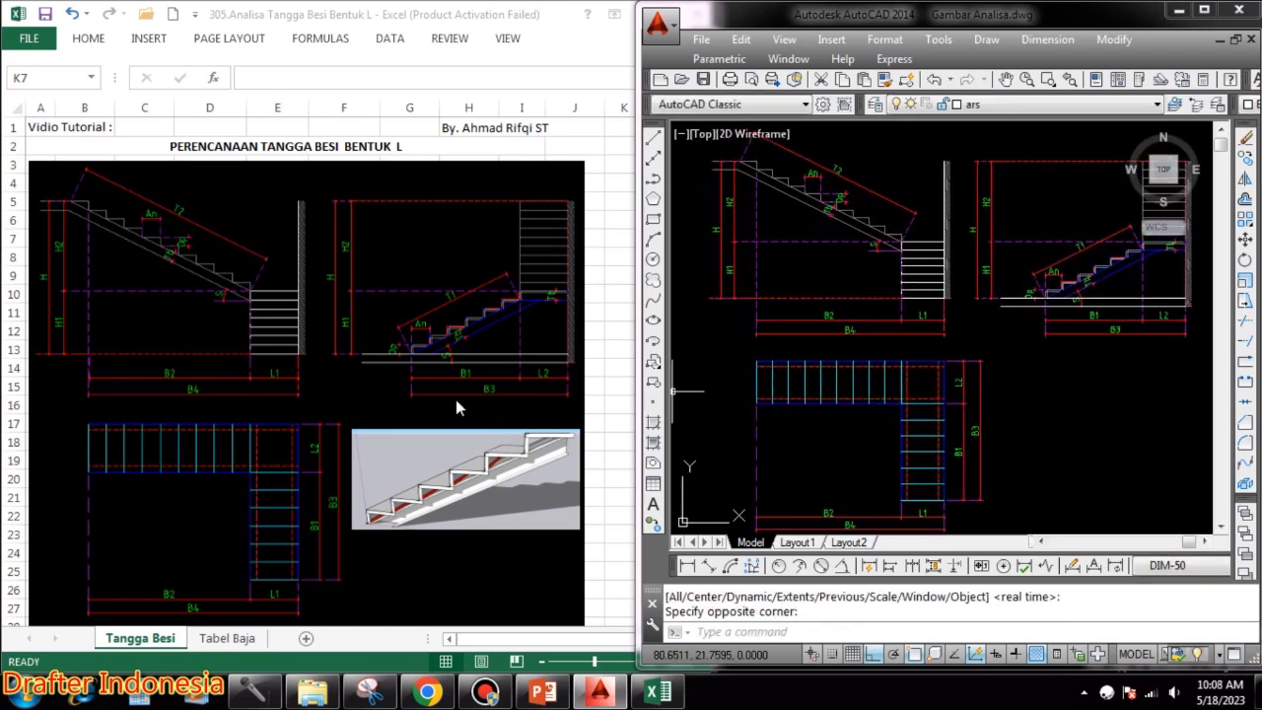
- Switch back to the Excel stair worksheet, zoom it to 115% around the input parameters and widen its window
click(603, 146)
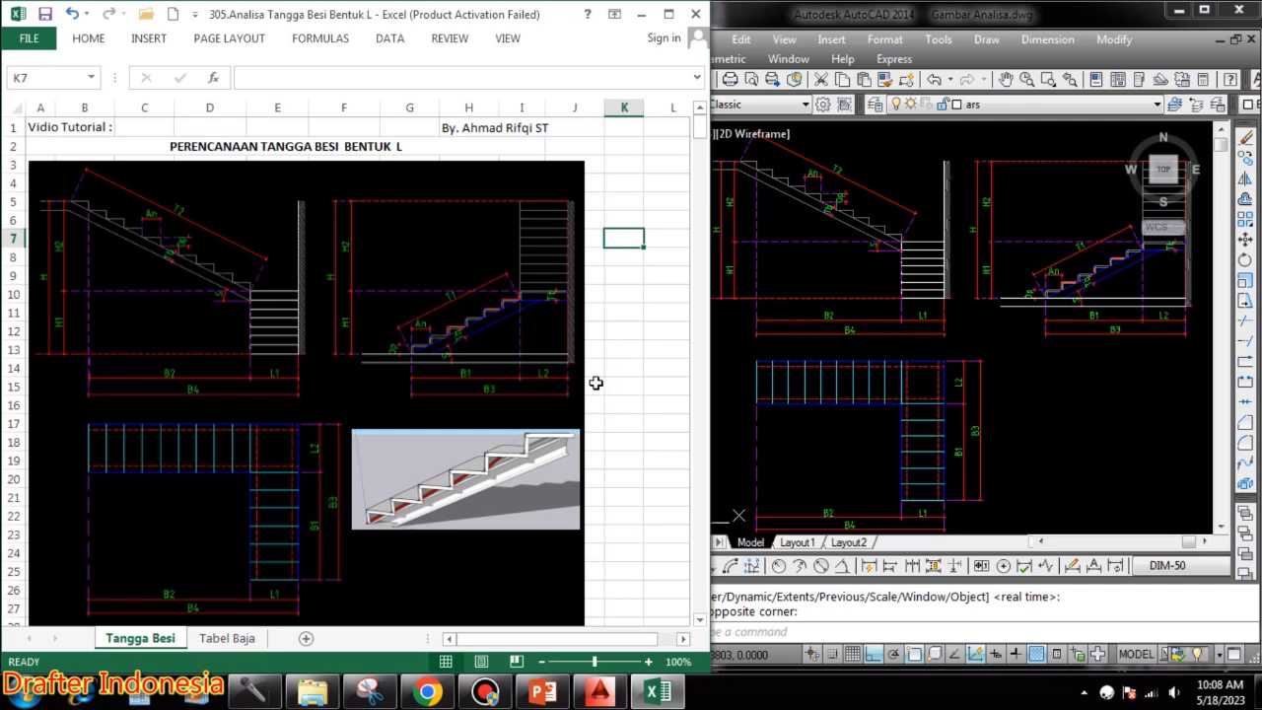
scroll(592, 366, down, 3)
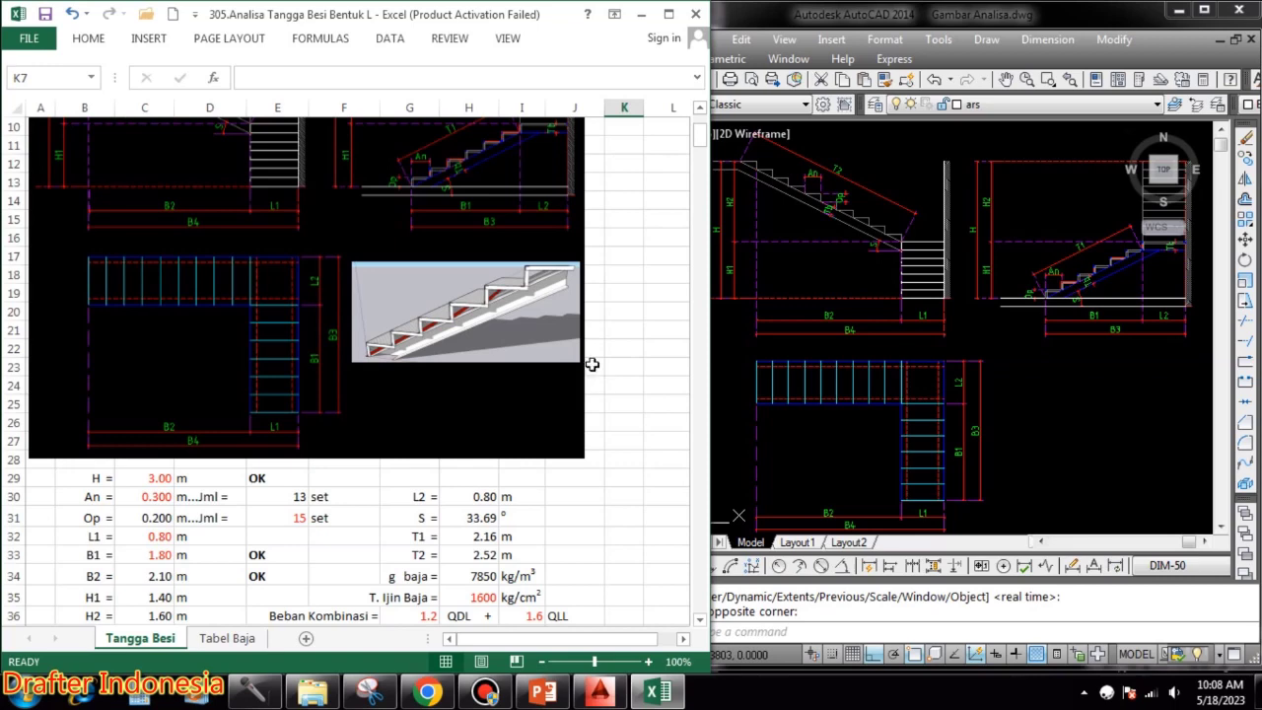
scroll(618, 415, down, 2)
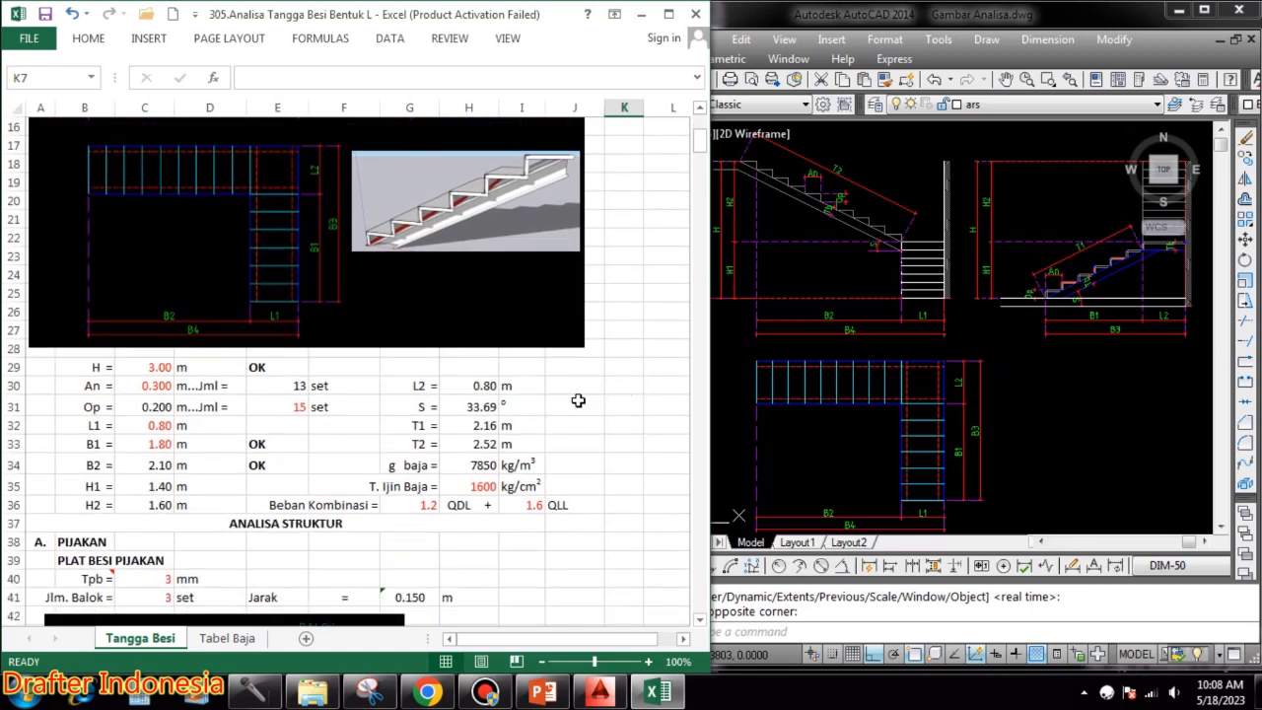
scroll(657, 410, up, 1)
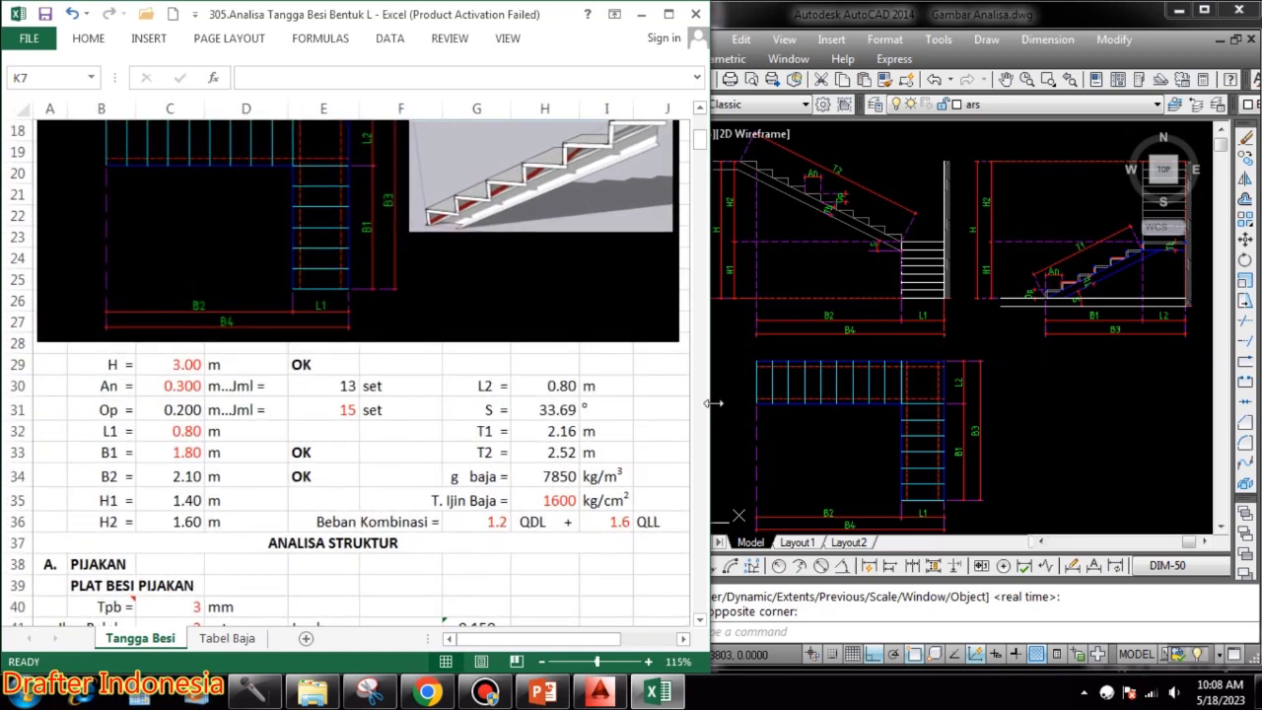
drag(711, 396, 860, 400)
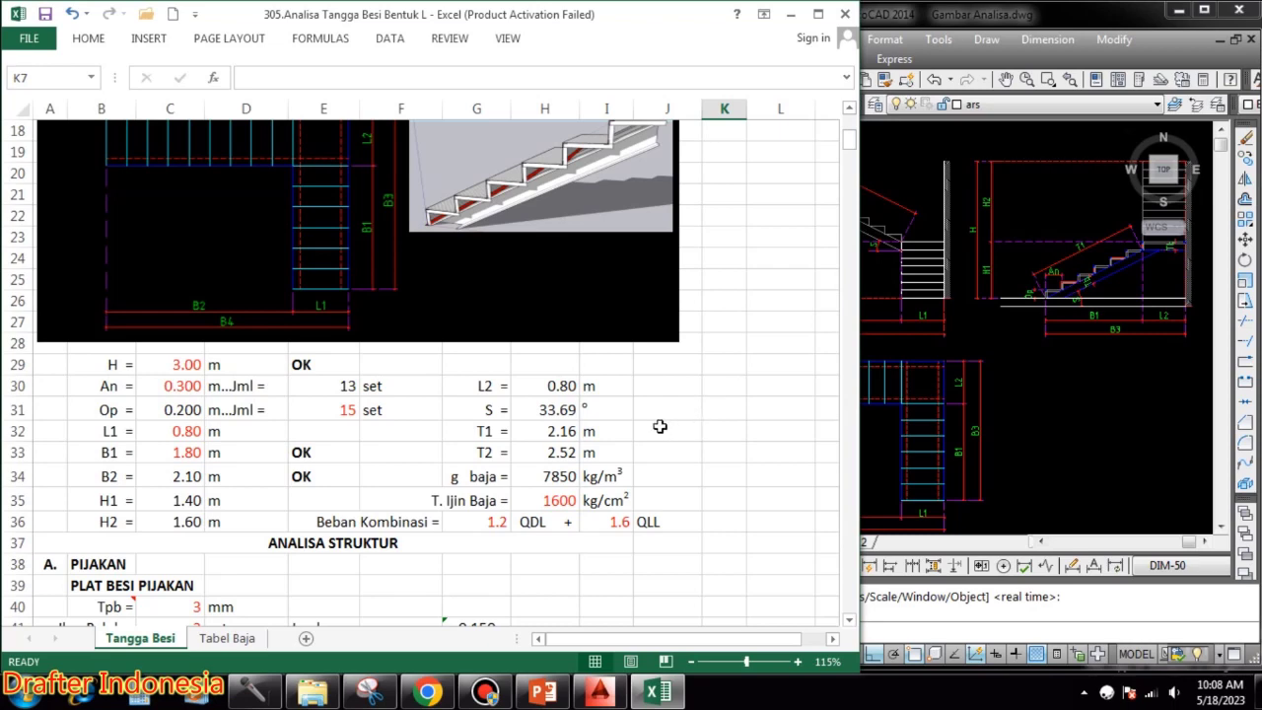
- Check the height dimension on the stair drawings and set the total height H to 3.2 m
scroll(659, 426, up, 1)
scroll(369, 476, up, 1)
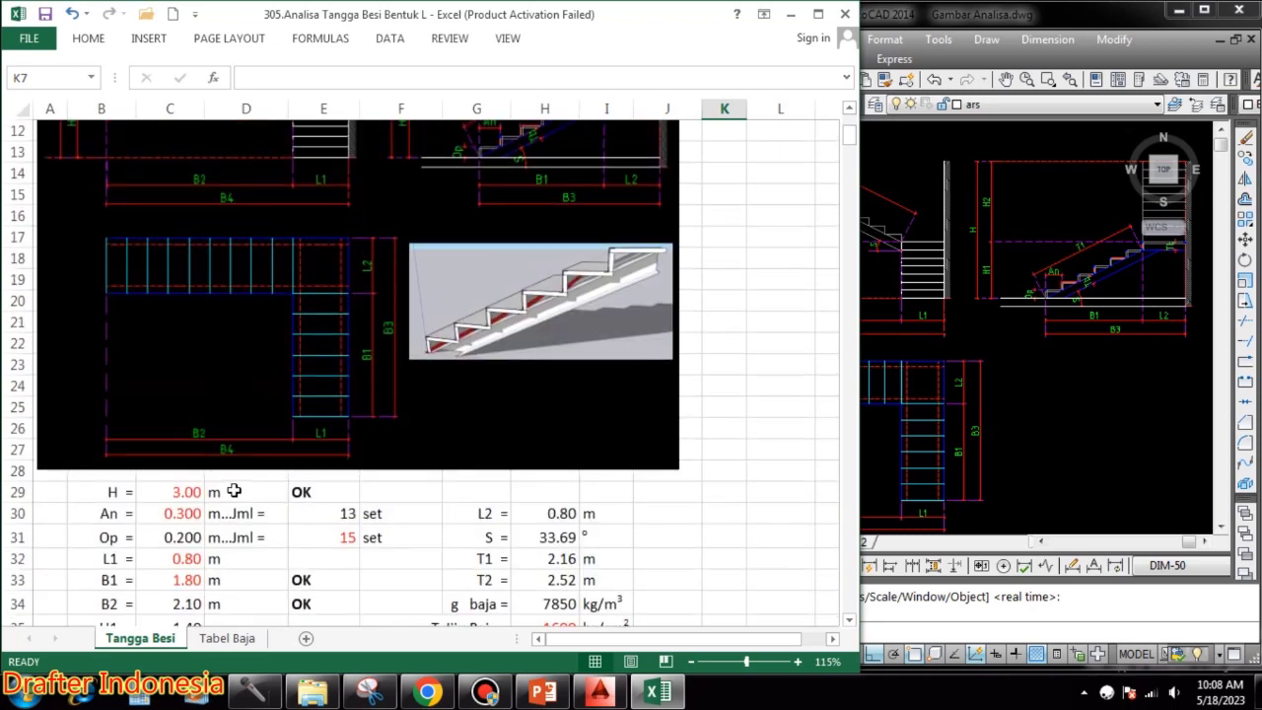
scroll(180, 496, up, 1)
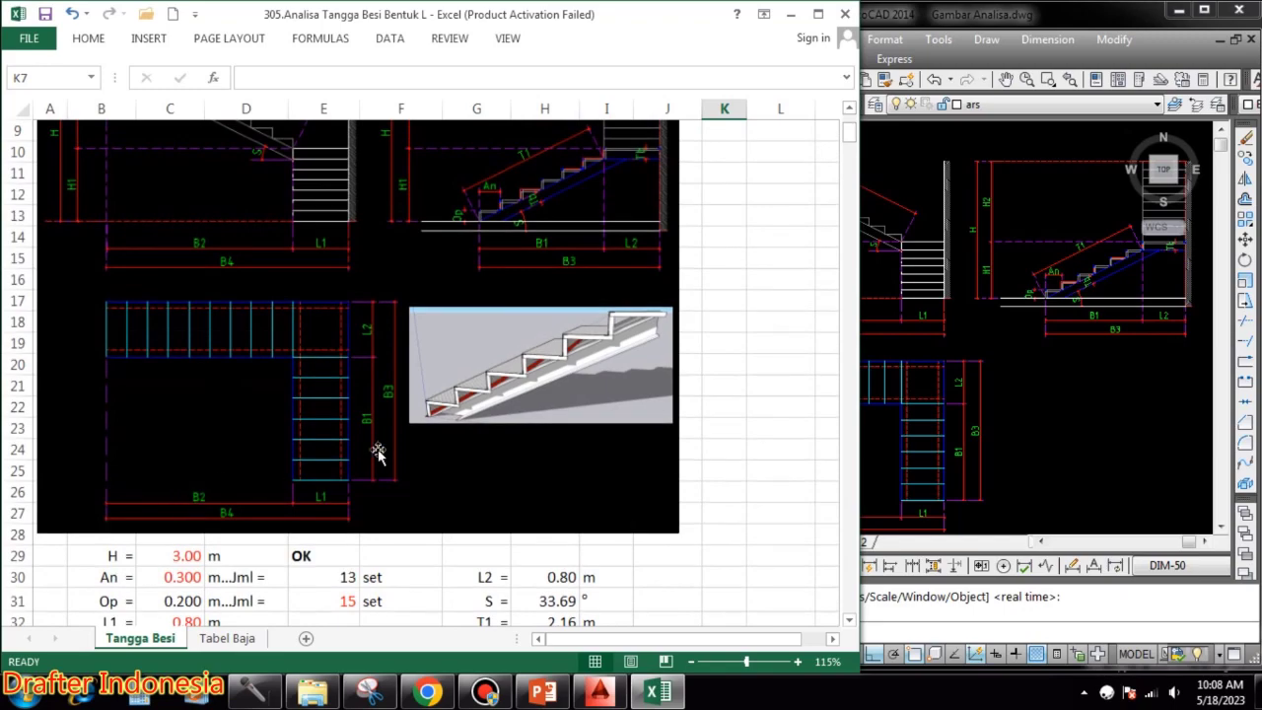
scroll(375, 450, up, 2)
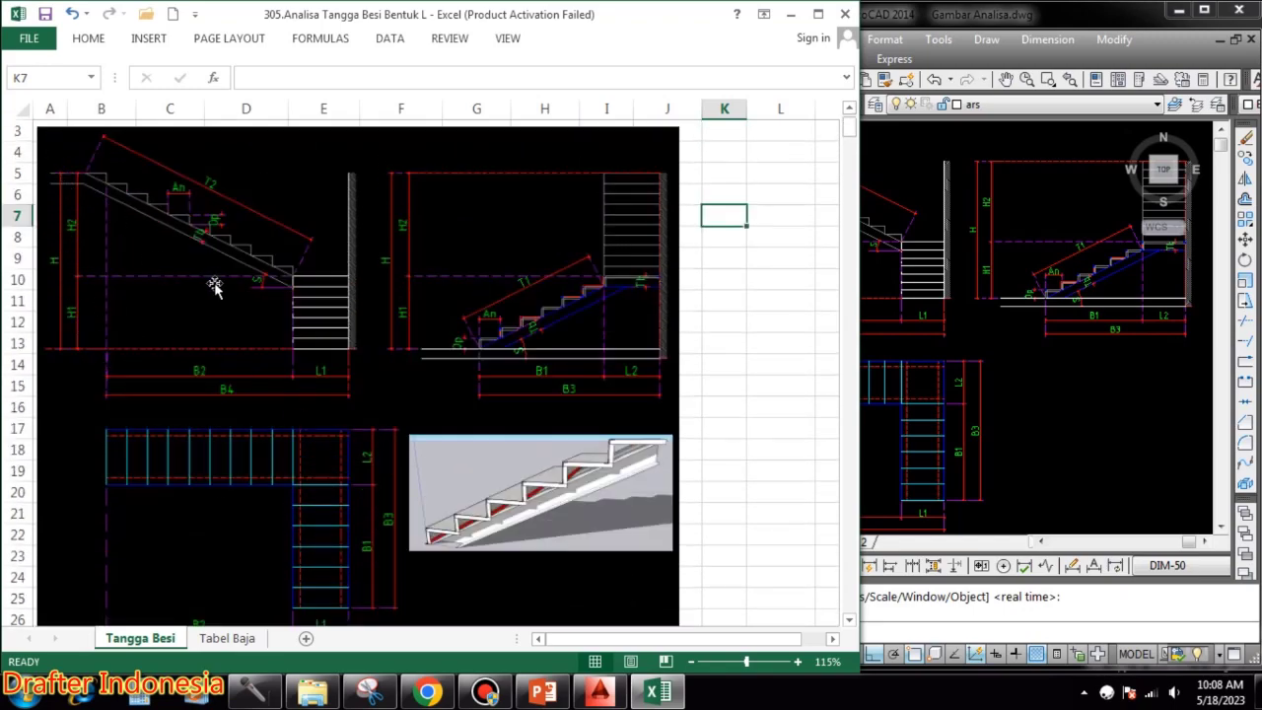
scroll(500, 316, down, 2)
scroll(500, 316, down, 3)
click(188, 365)
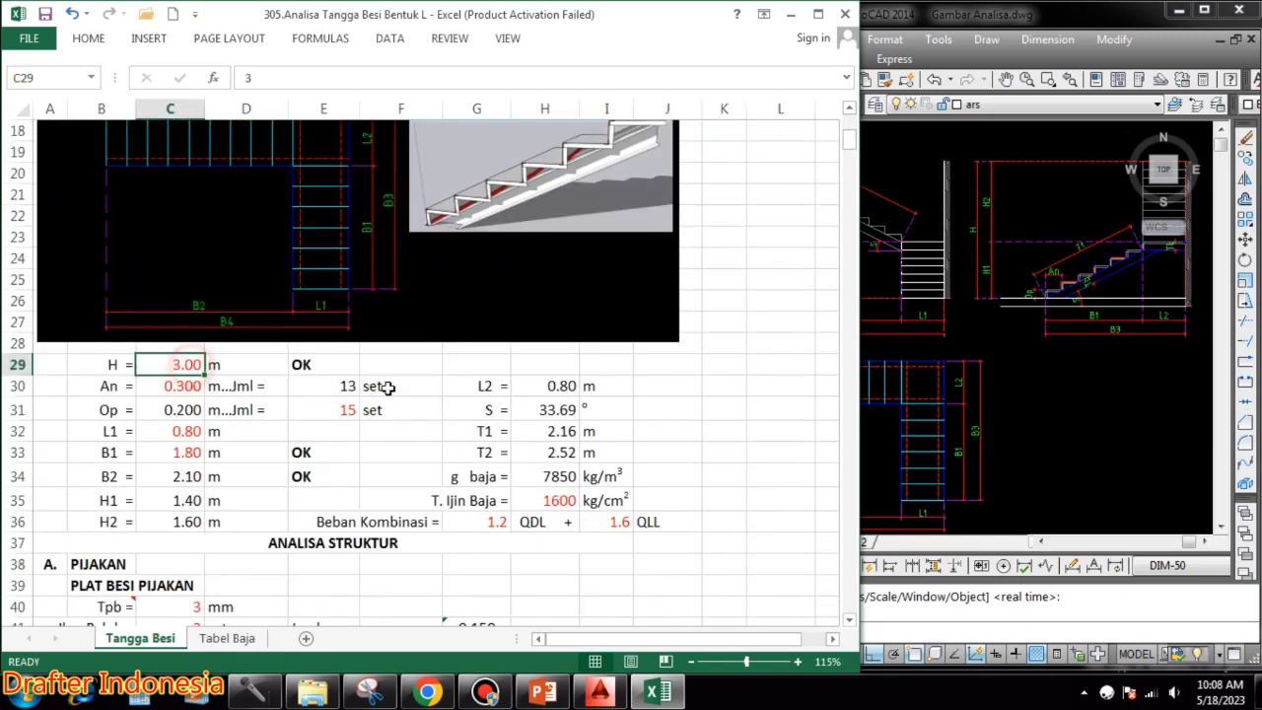
text(3.2)
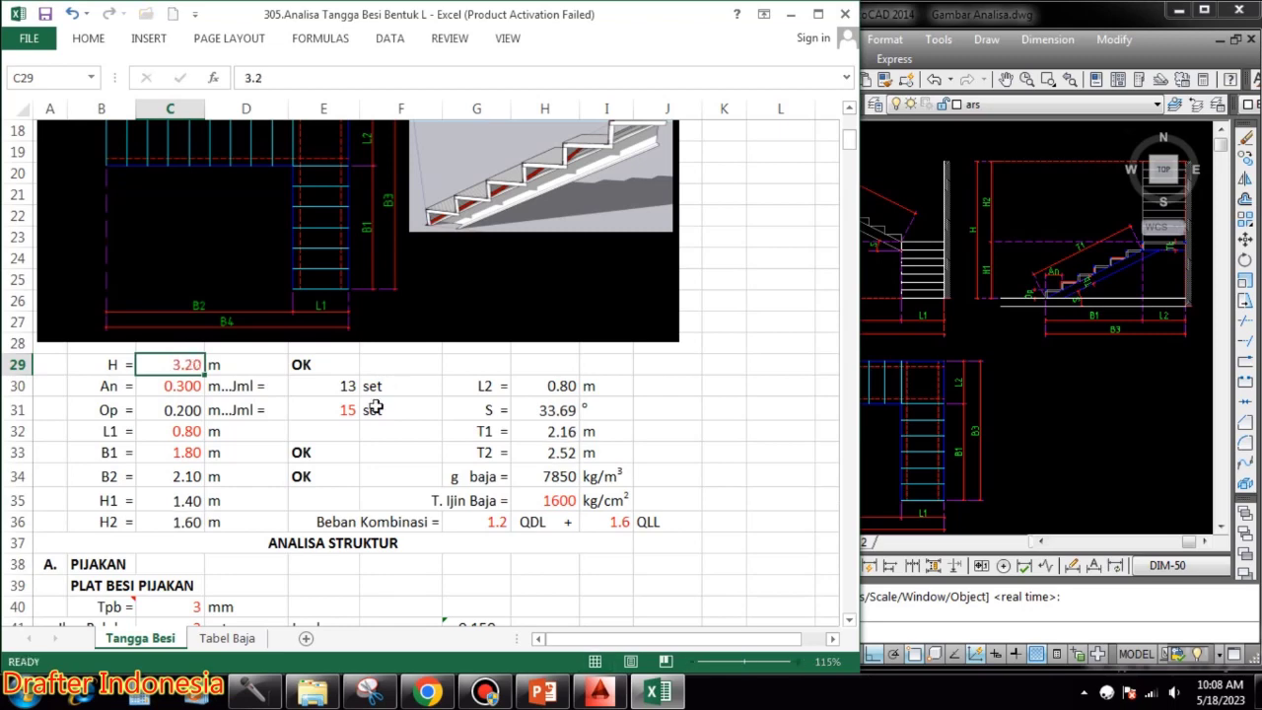
key(Return)
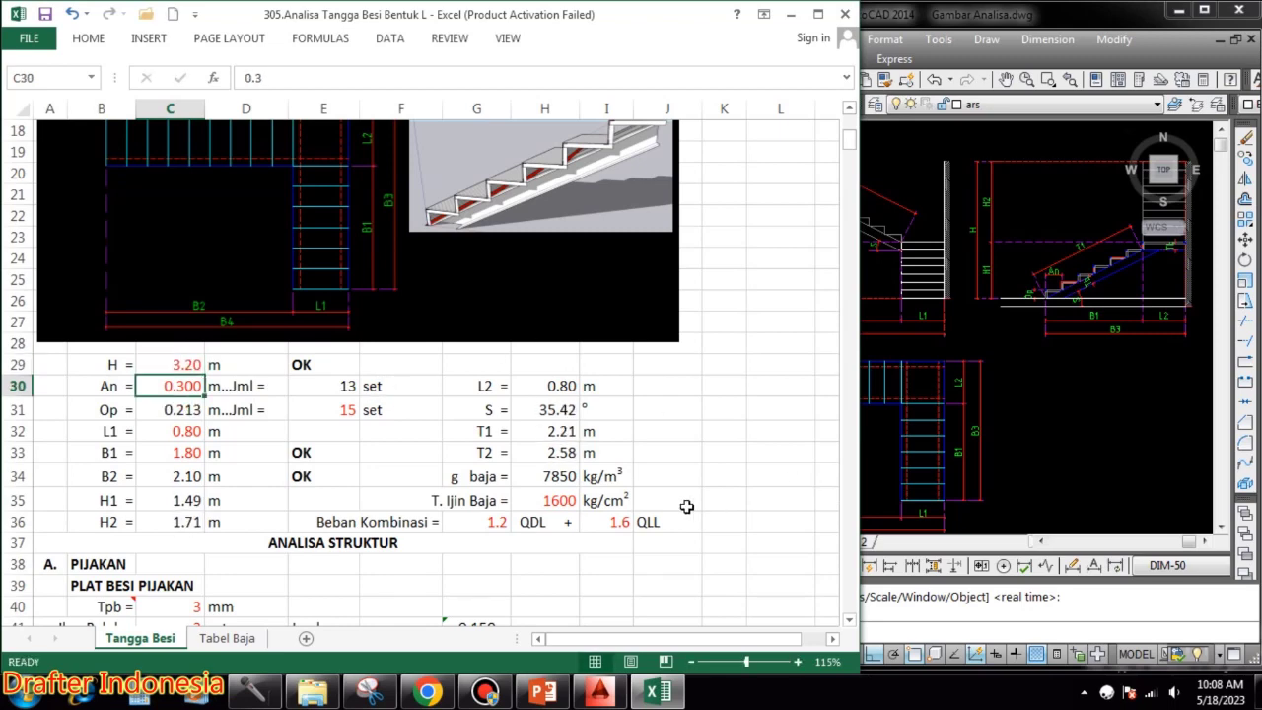
- Check the An dimension on the stair drawings and enter 0.3 m as the tread width An
scroll(568, 306, up, 3)
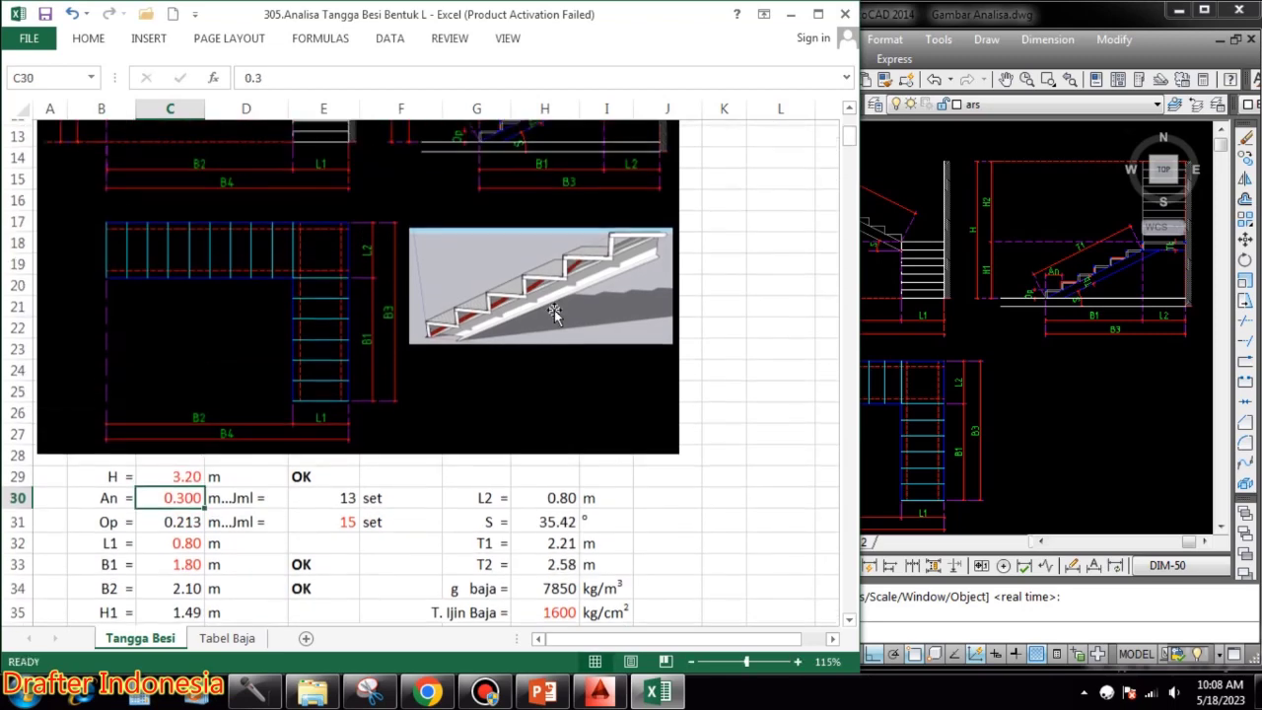
scroll(337, 372, up, 2)
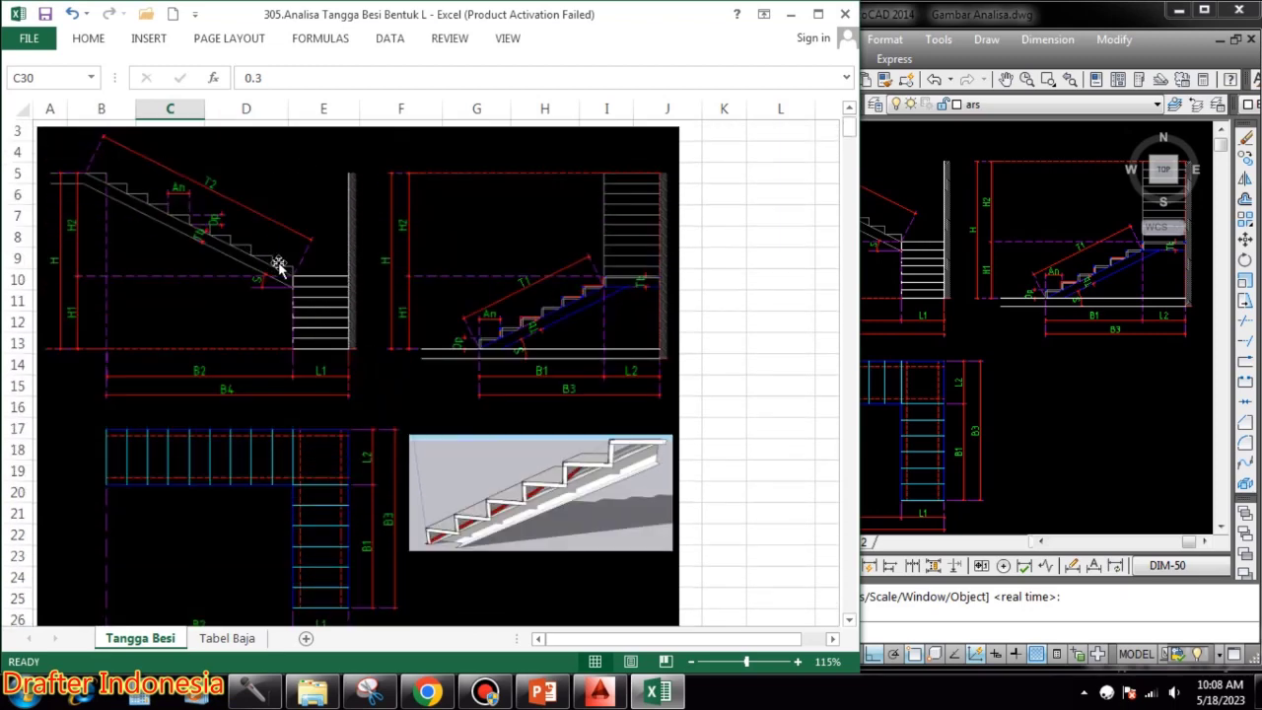
scroll(301, 453, down, 2)
scroll(301, 459, down, 1)
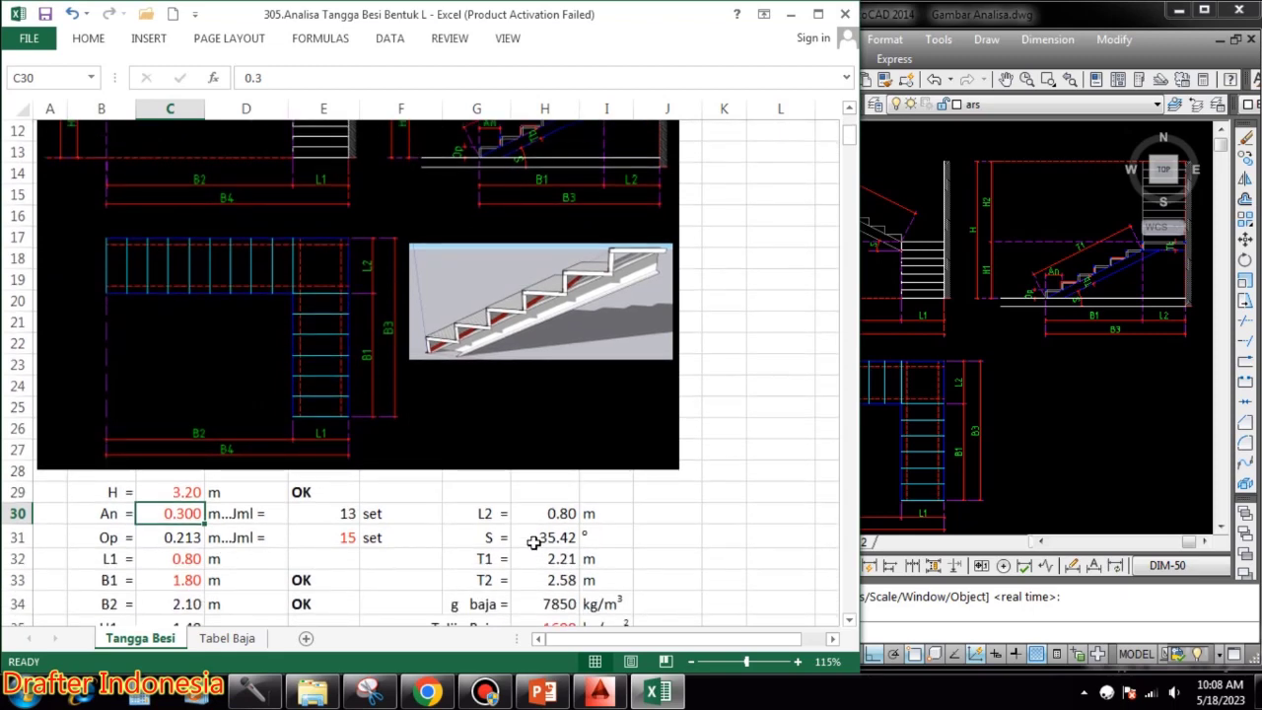
text(0.3)
key(Return)
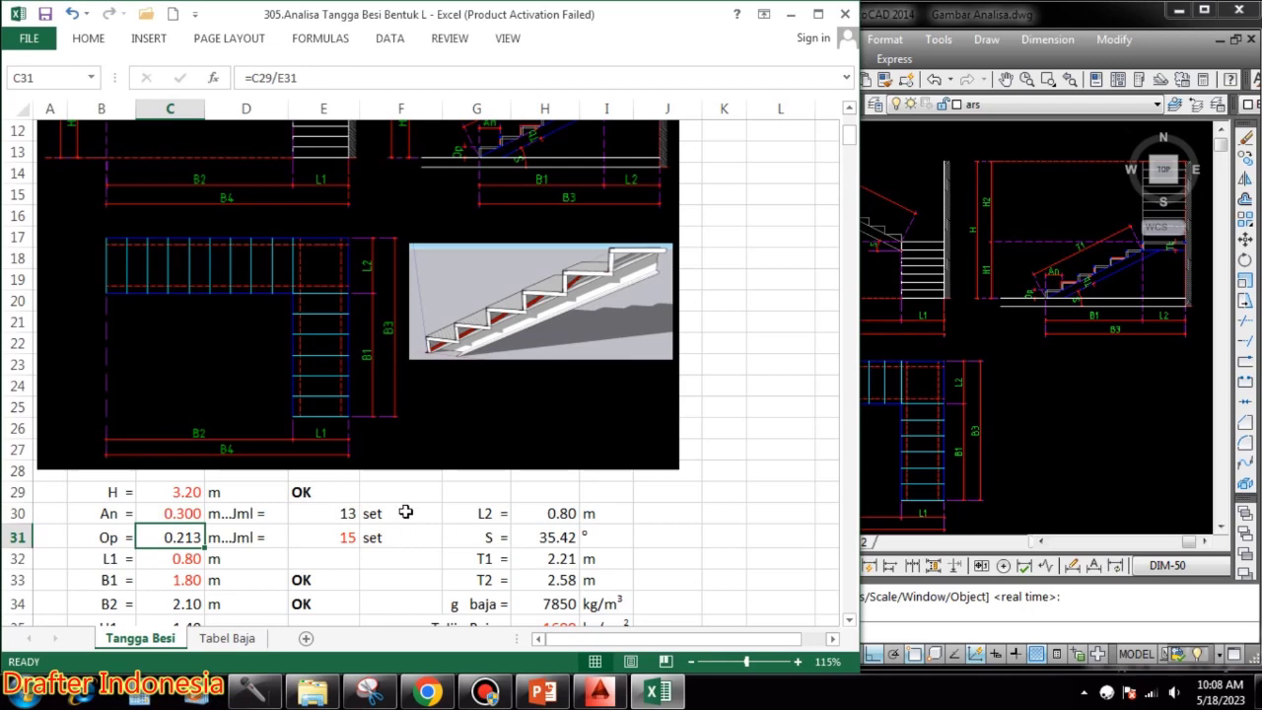
- Examine the formula behind the riser height Op and compare it with the stair drawings
scroll(406, 511, down, 1)
double_click(192, 476)
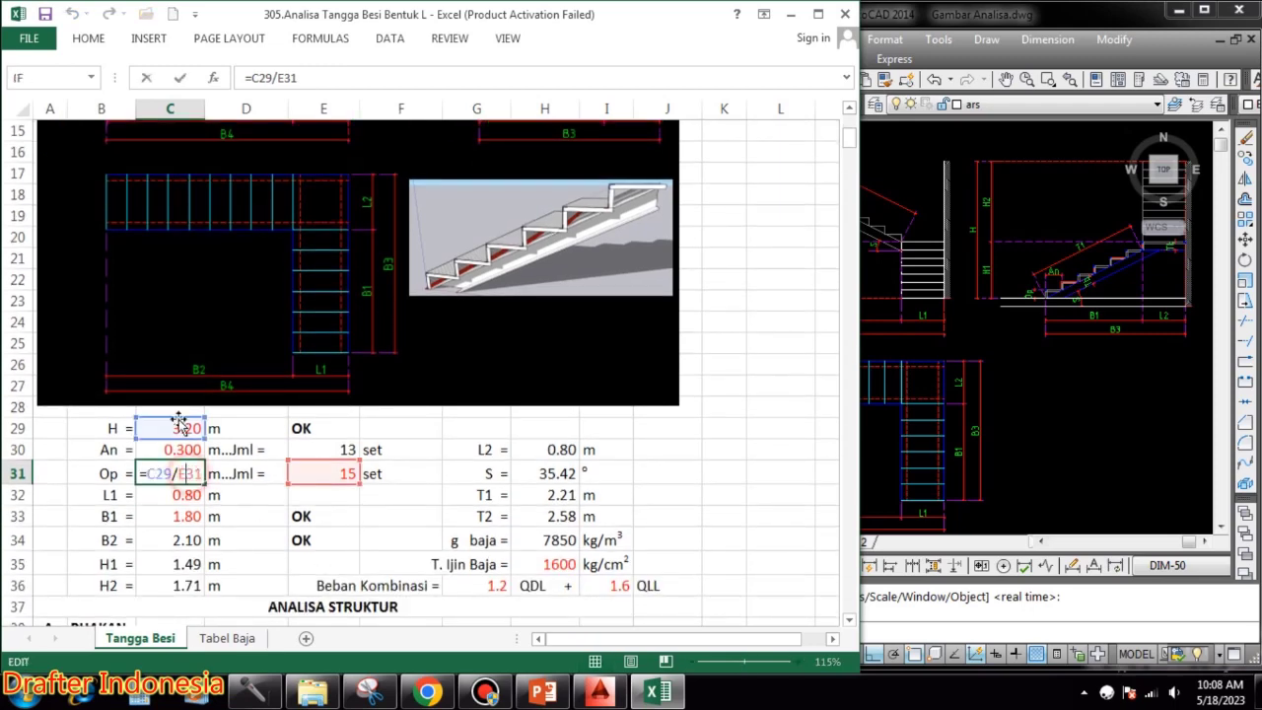
key(Escape)
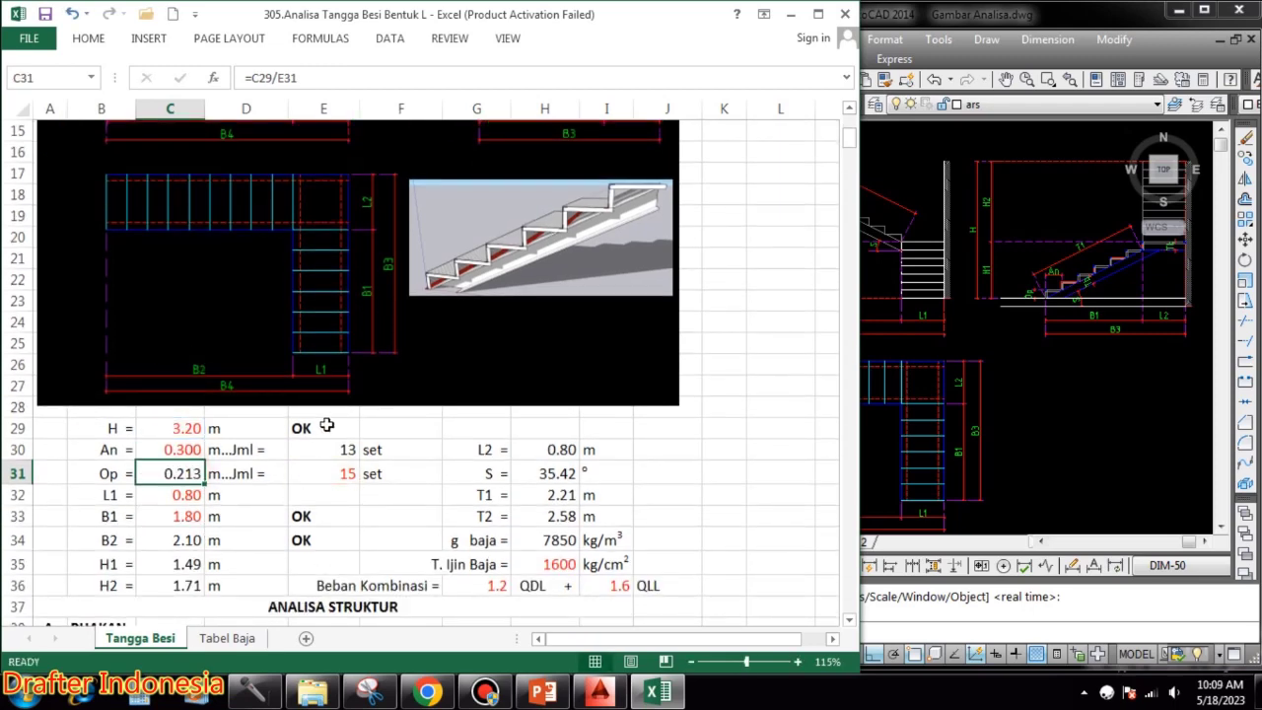
scroll(336, 355, up, 2)
scroll(336, 351, up, 1)
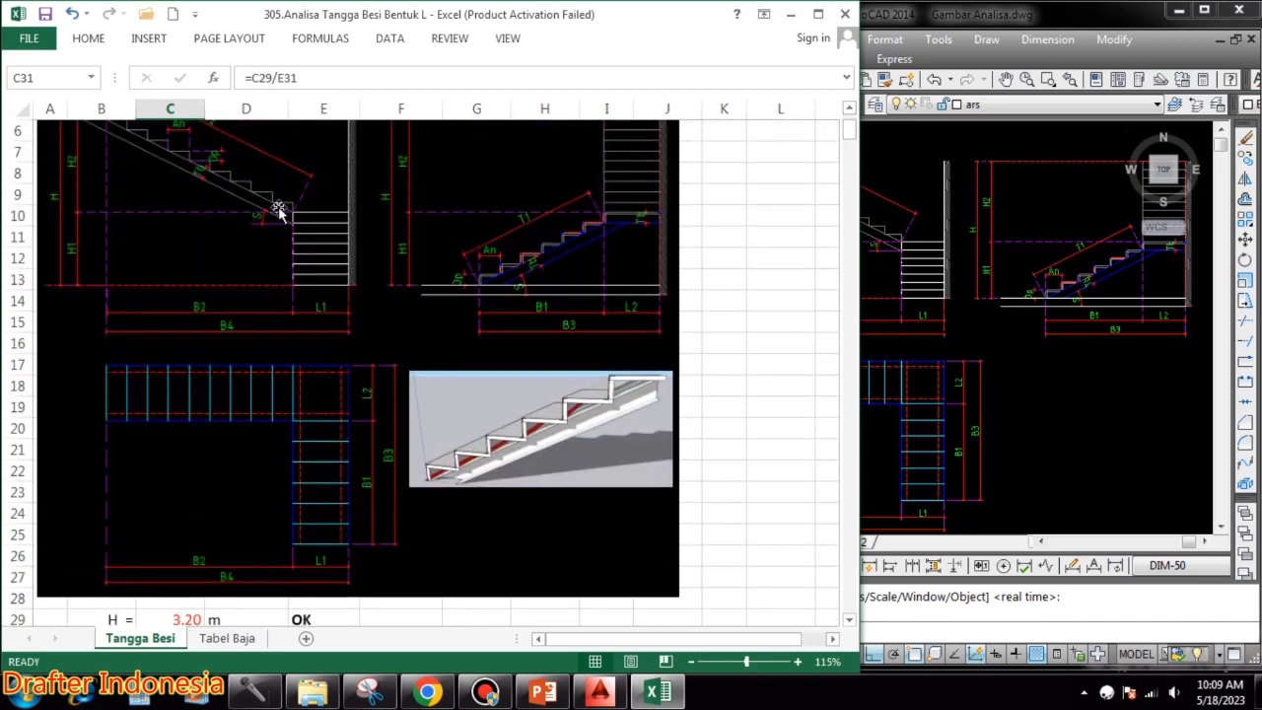
- Try 20 and 19 as the number of risers for Op
scroll(307, 459, down, 2)
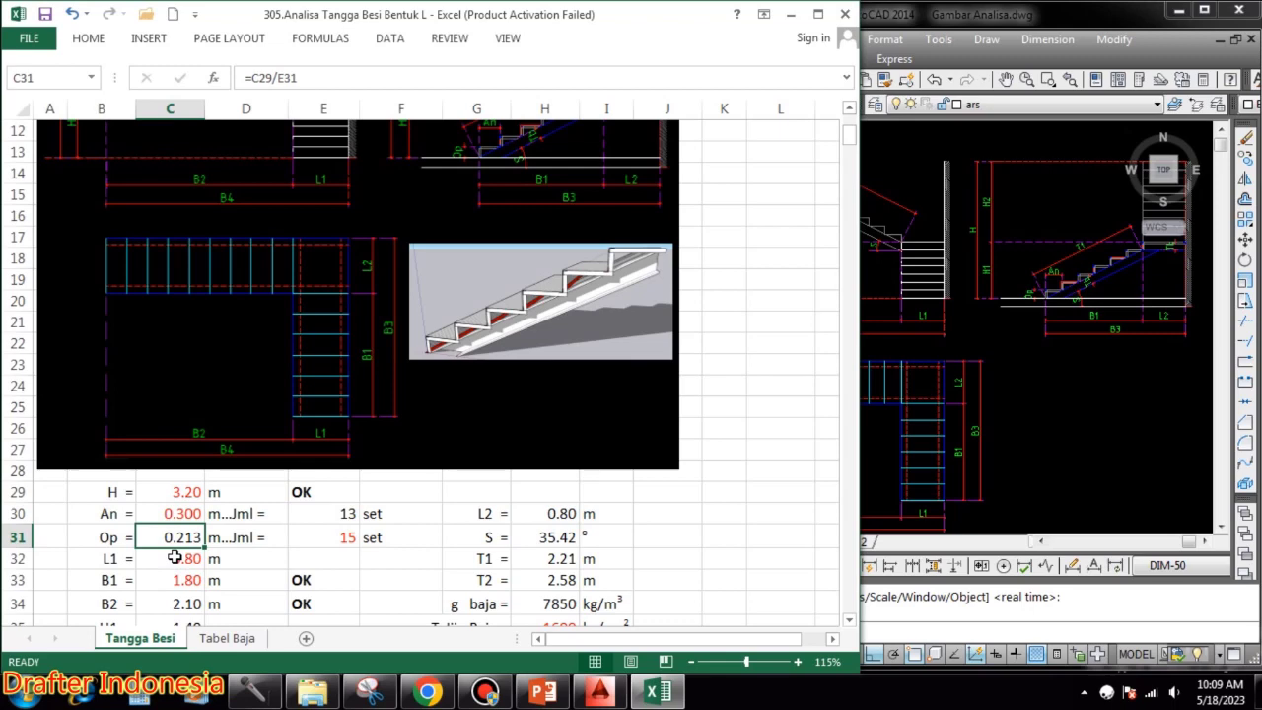
click(345, 538)
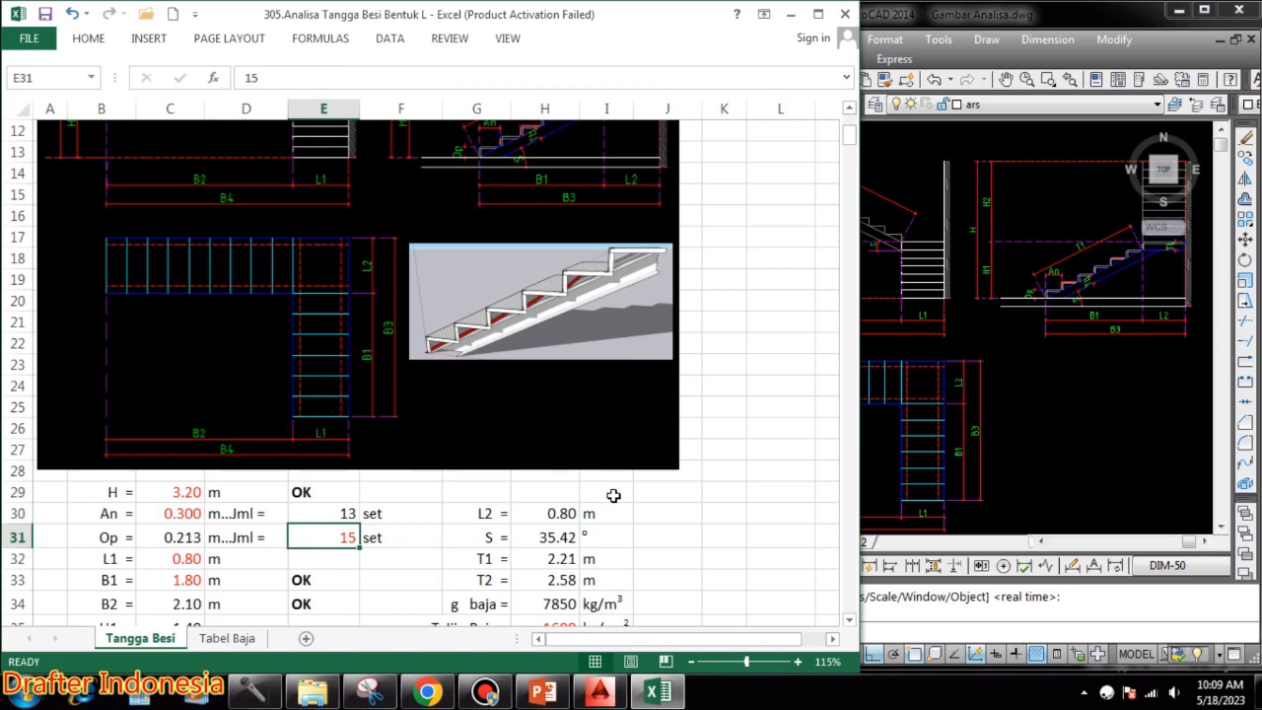
text(20)
key(Return)
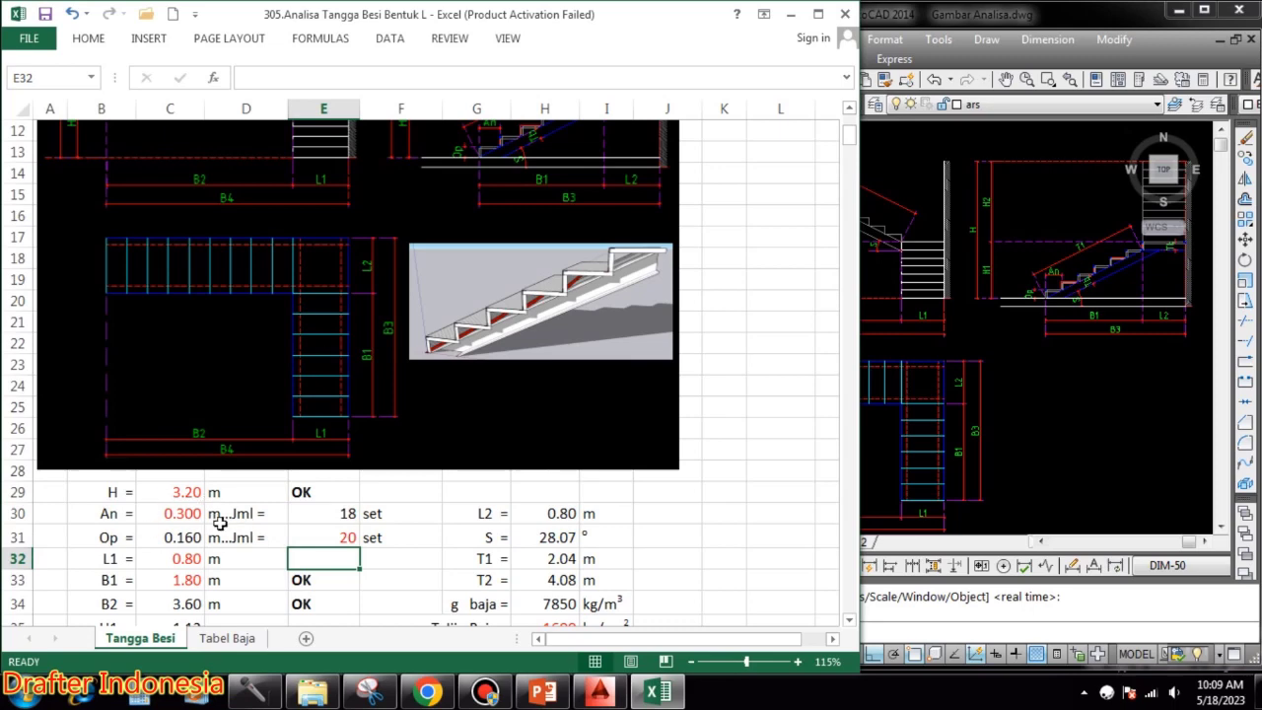
key(Up)
text(19)
key(Return)
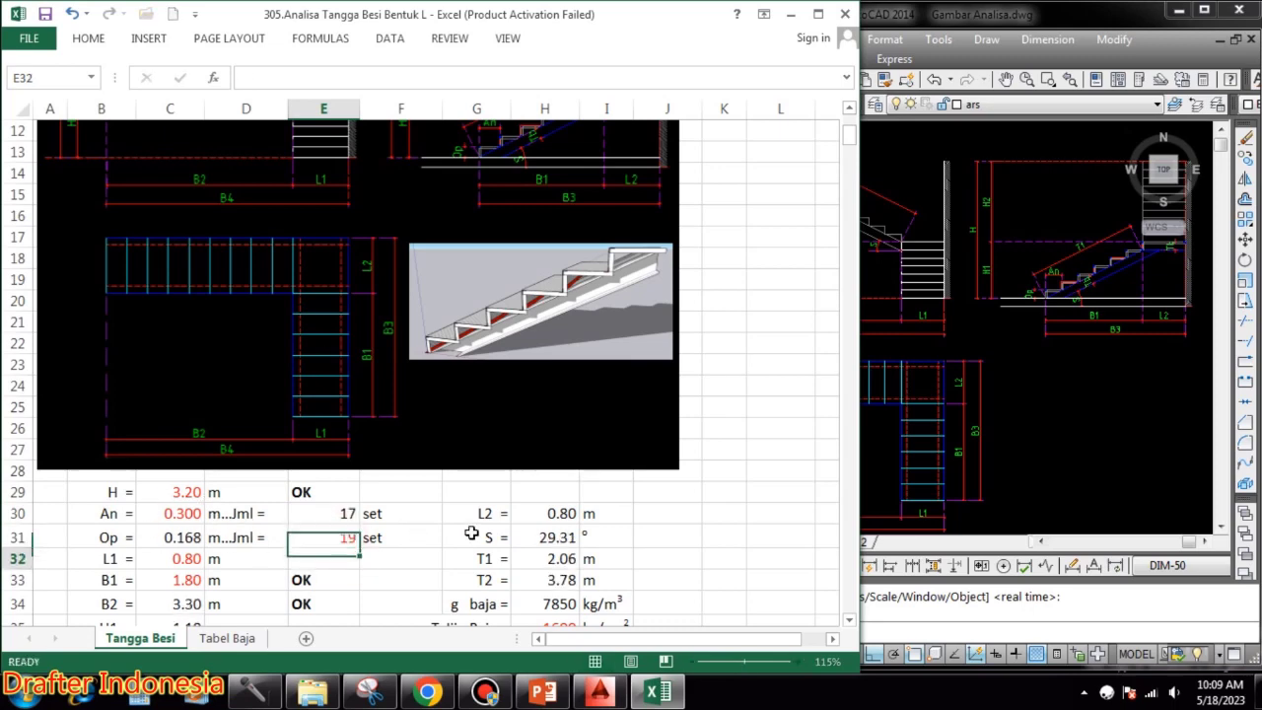
- Set the number of risers for Op to 18
double_click(352, 536)
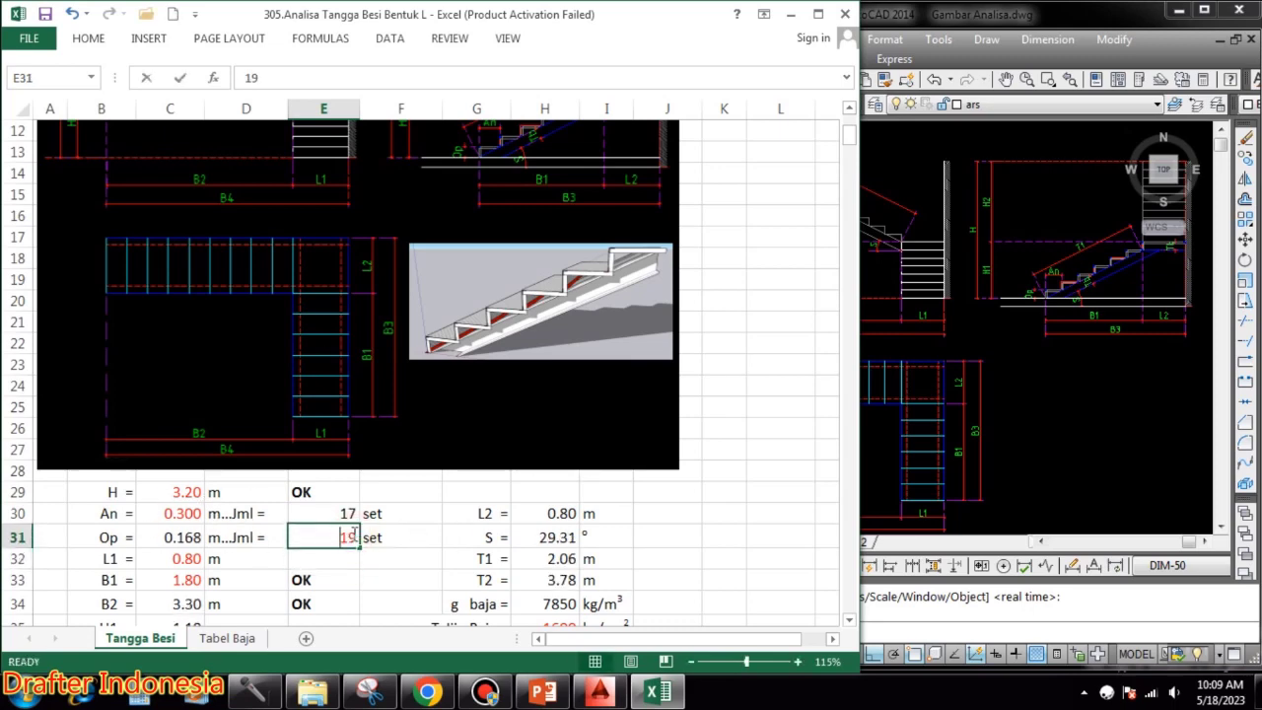
key(BackSpace)
text(8)
key(Return)
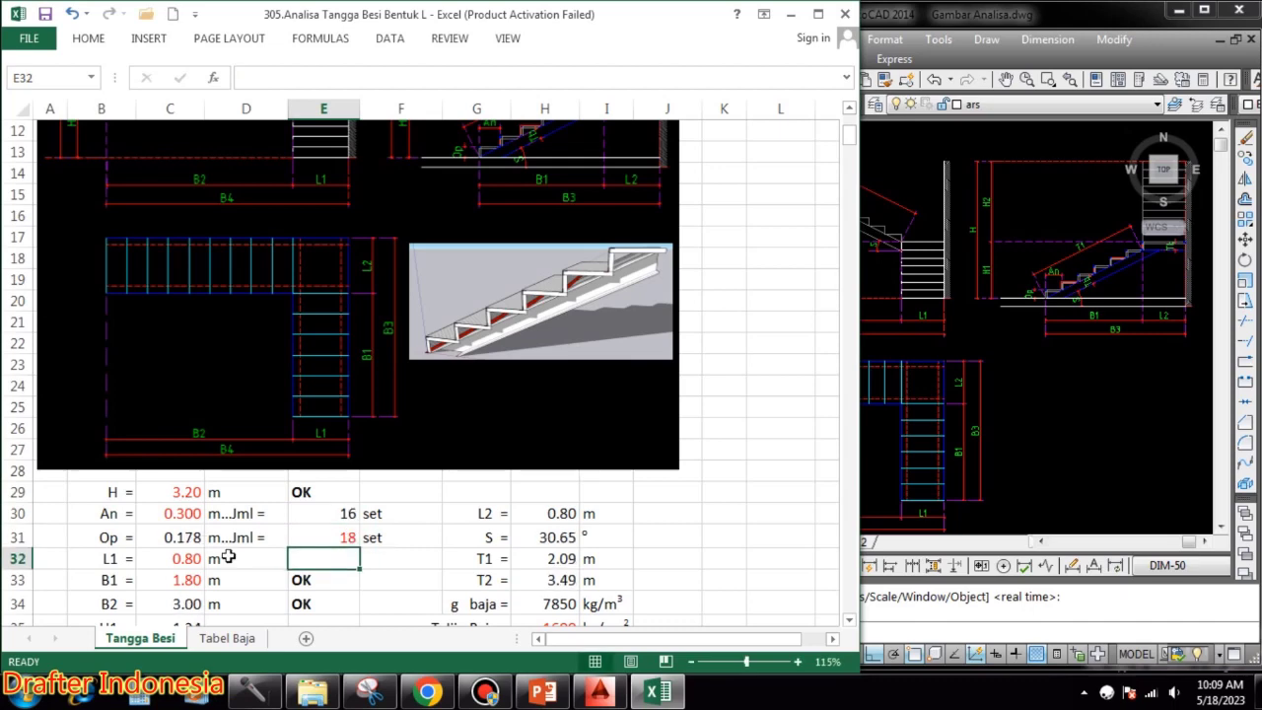
- Examine the formula that derives the number of treads for An from the riser count
click(346, 538)
click(350, 514)
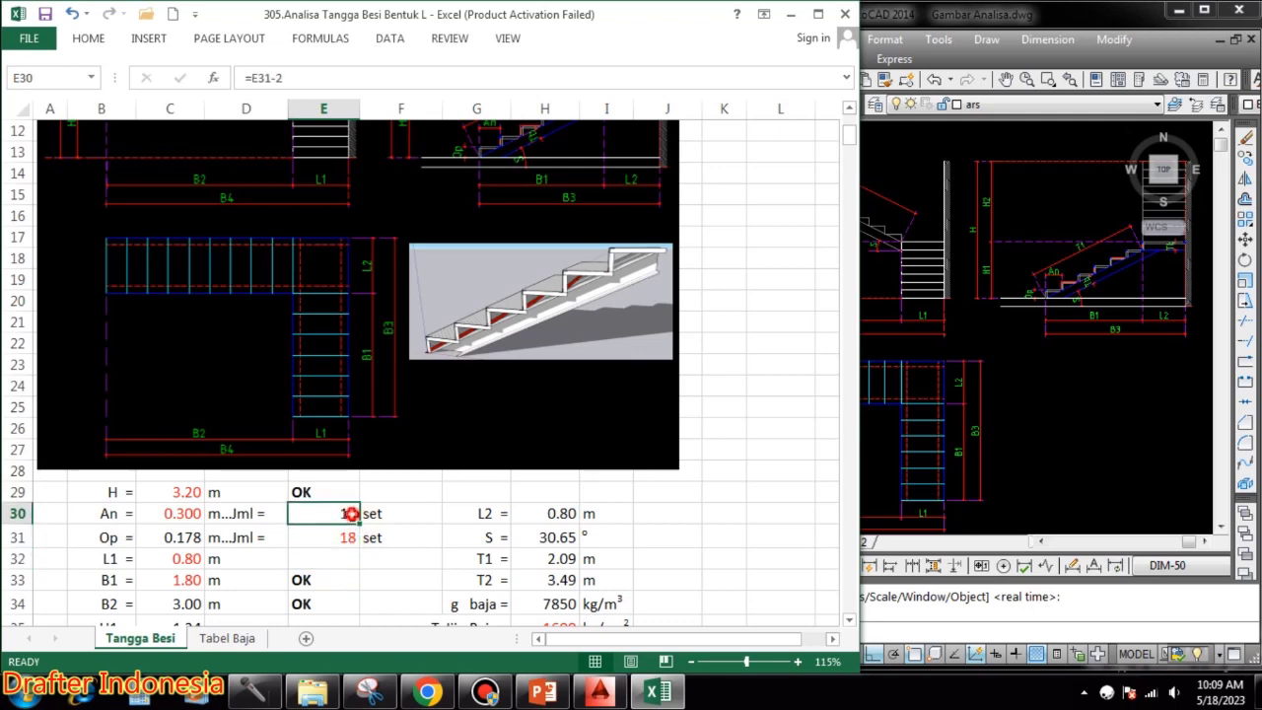
double_click(350, 514)
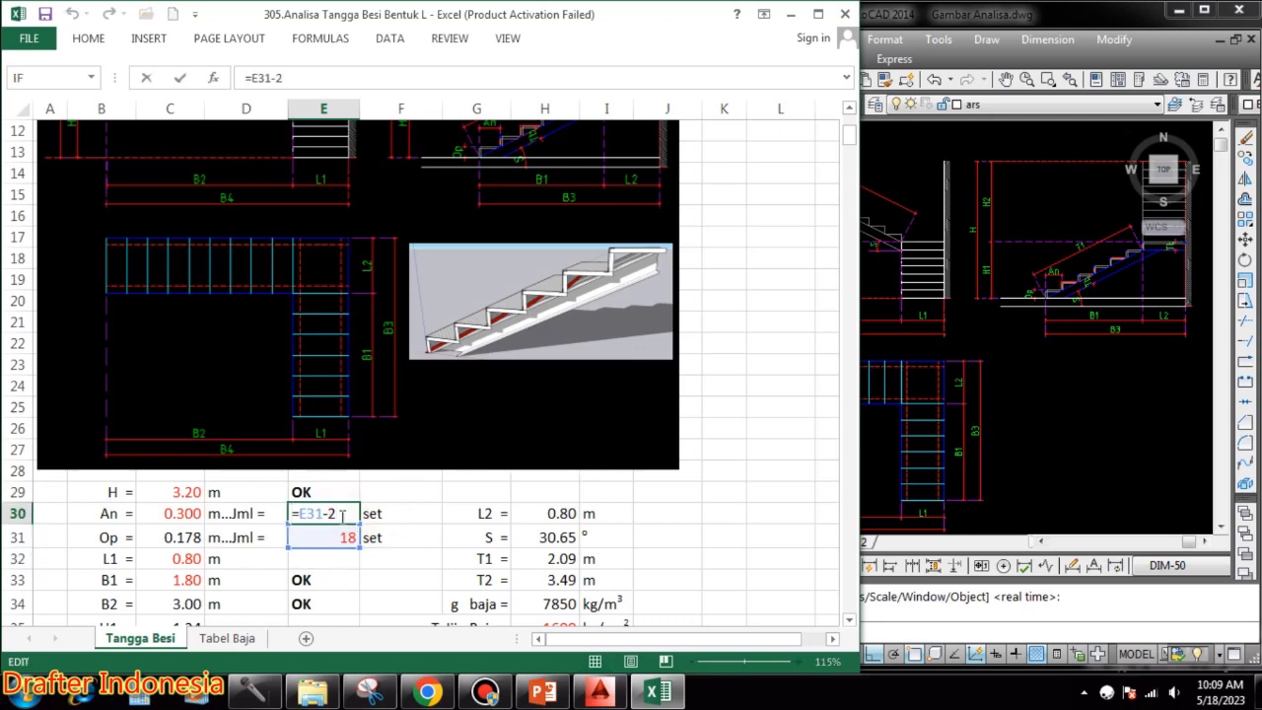
key(Escape)
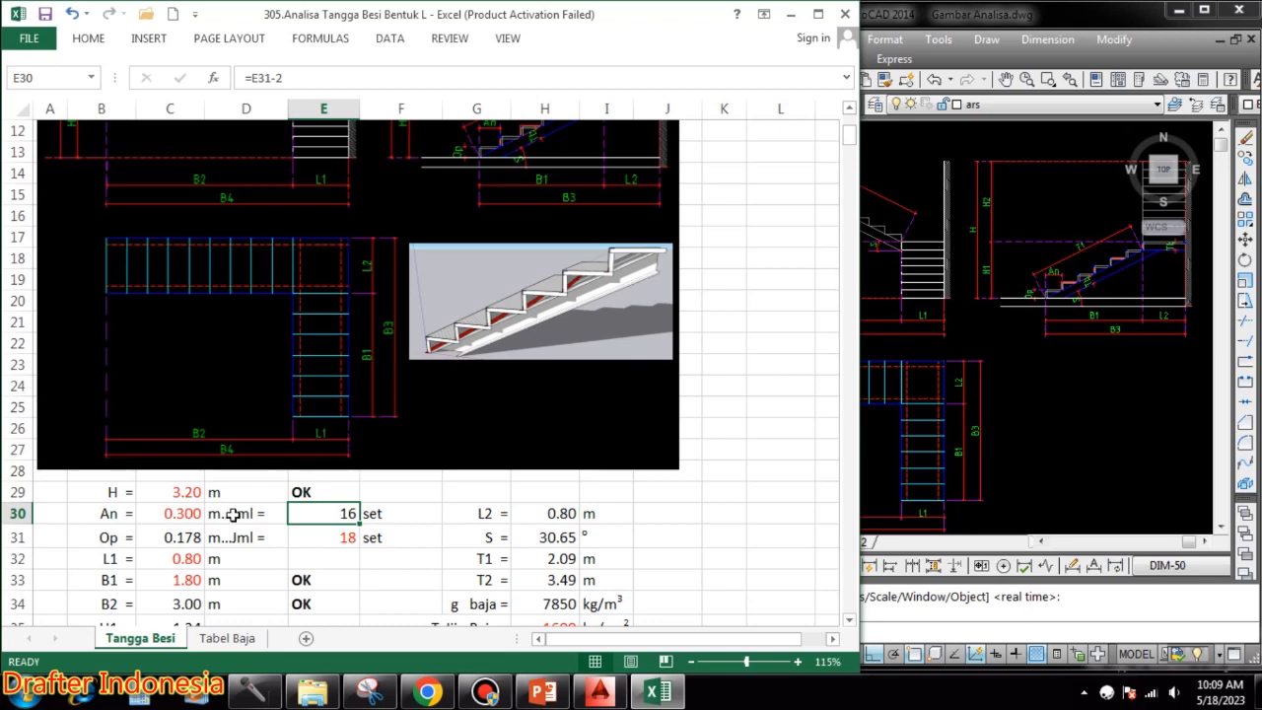
- Set the stair width L1 to 1 m and review B1 against the plan drawing
click(197, 554)
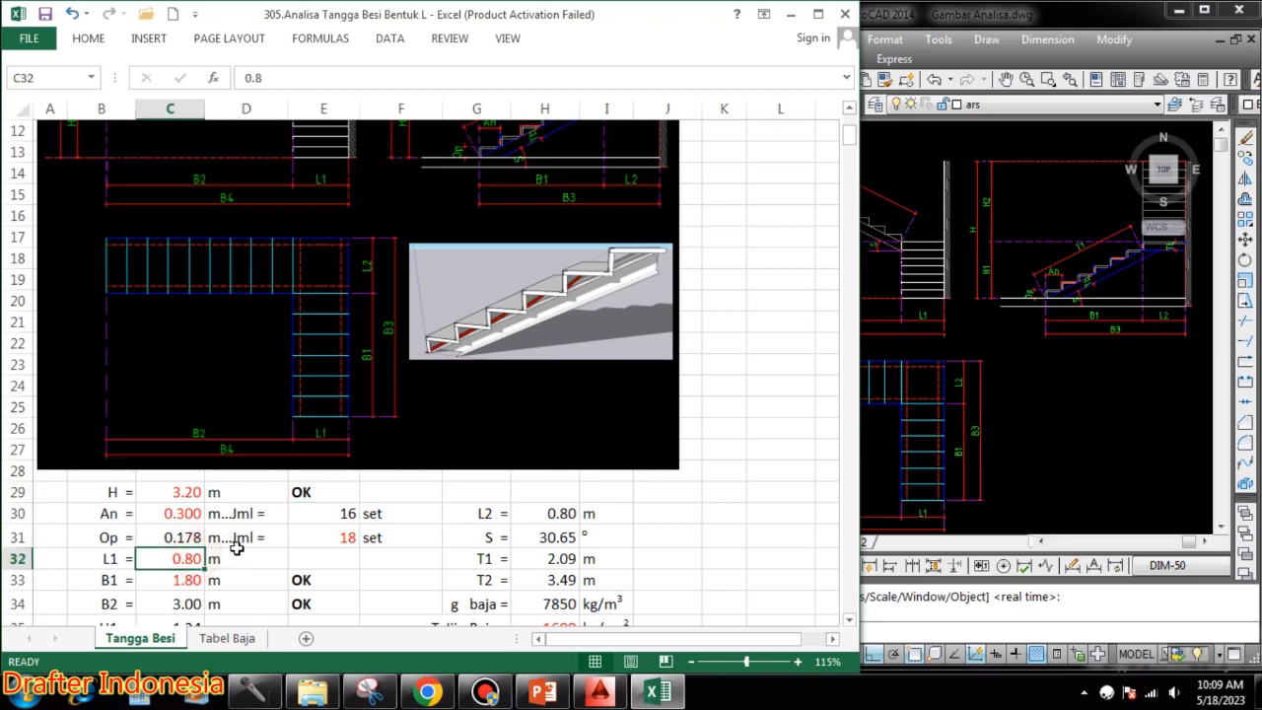
text(1)
key(Return)
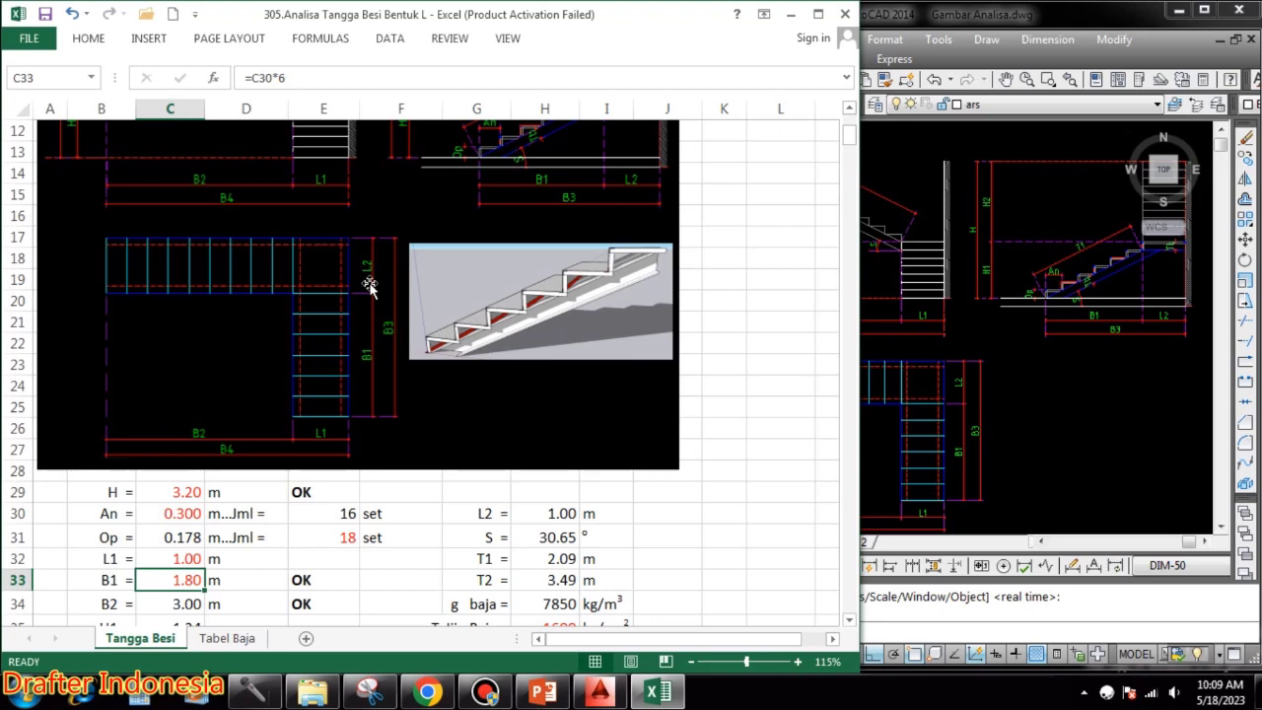
scroll(385, 307, down, 1)
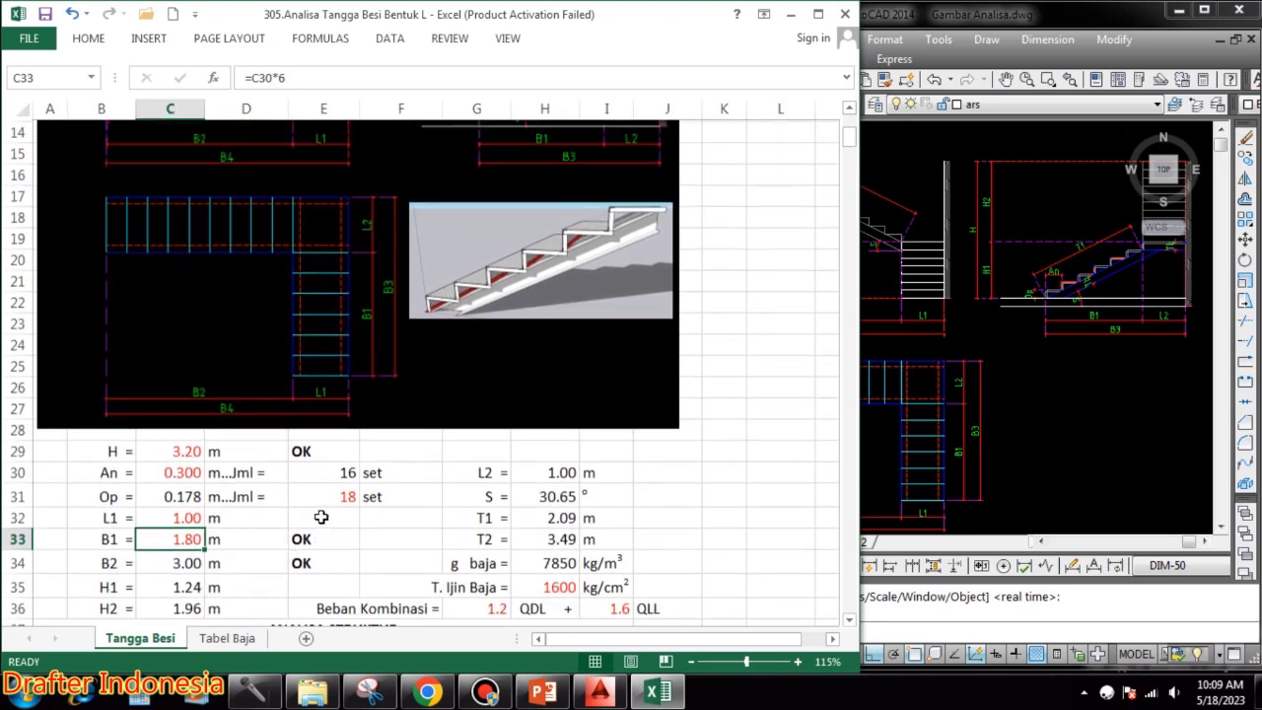
scroll(321, 517, up, 1)
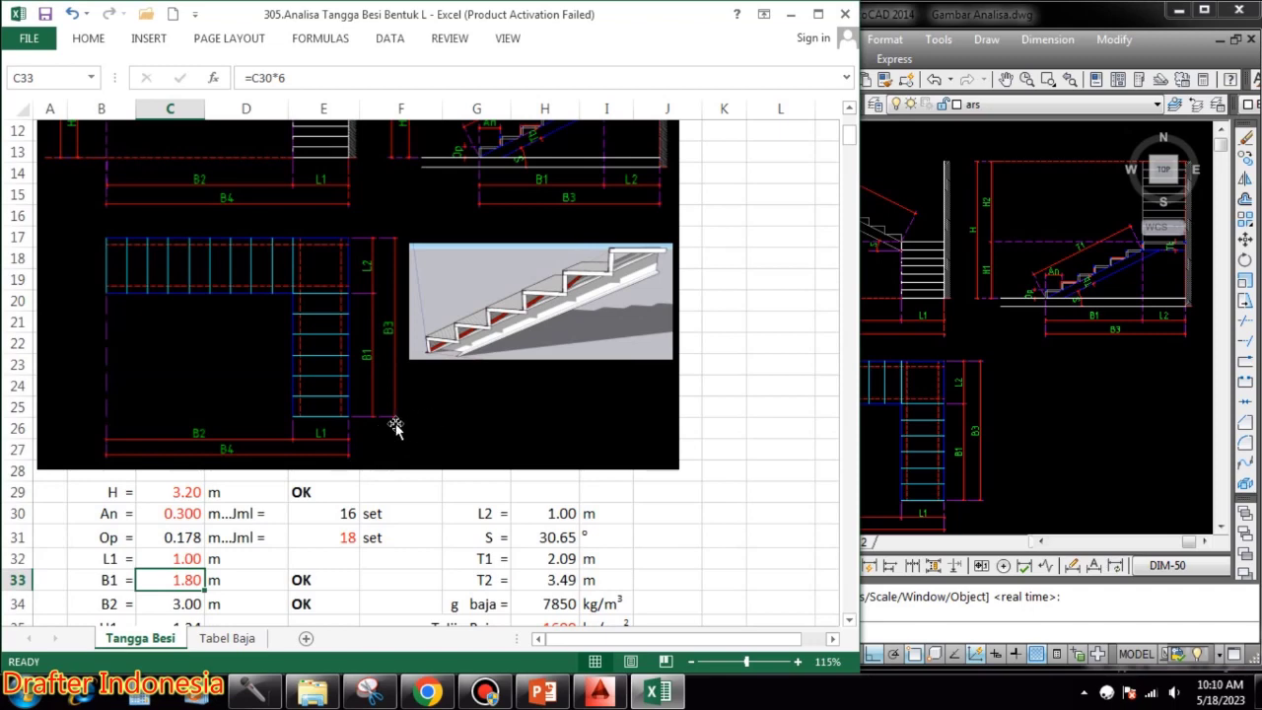
- Set B1 to the tread width An multiplied by 5, checking the span against the stair drawings
scroll(394, 426, up, 3)
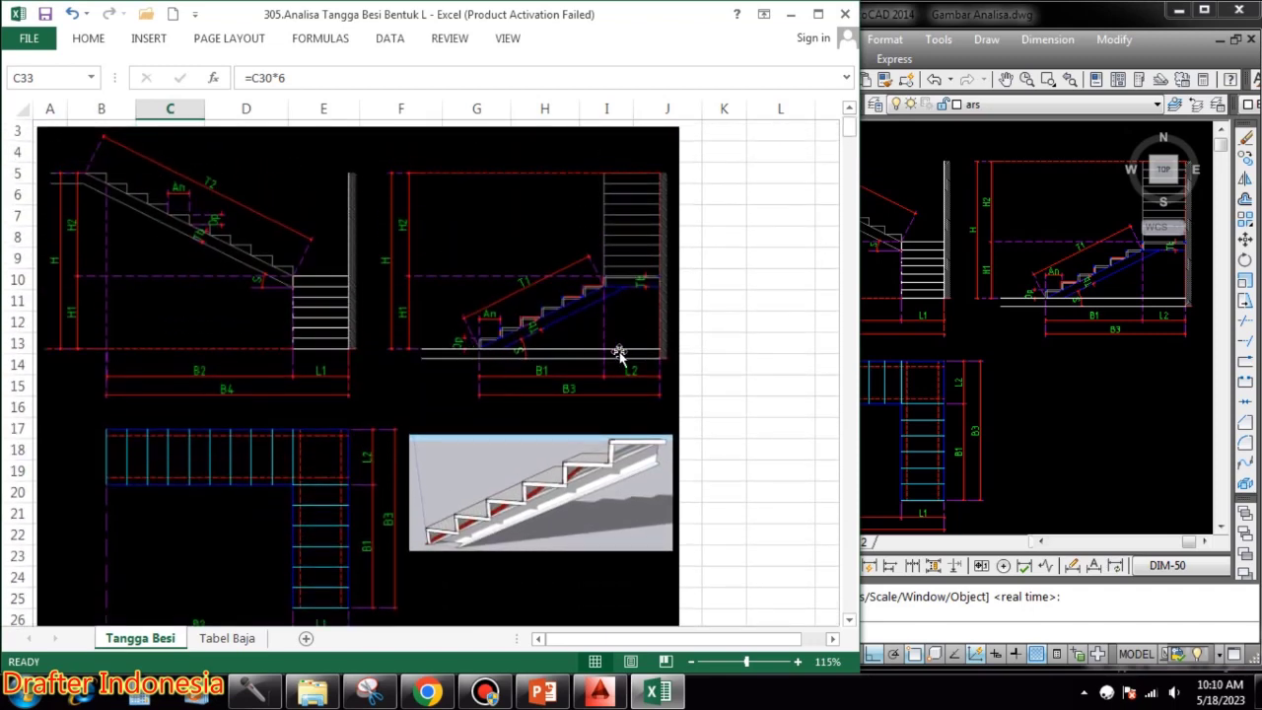
scroll(608, 296, down, 3)
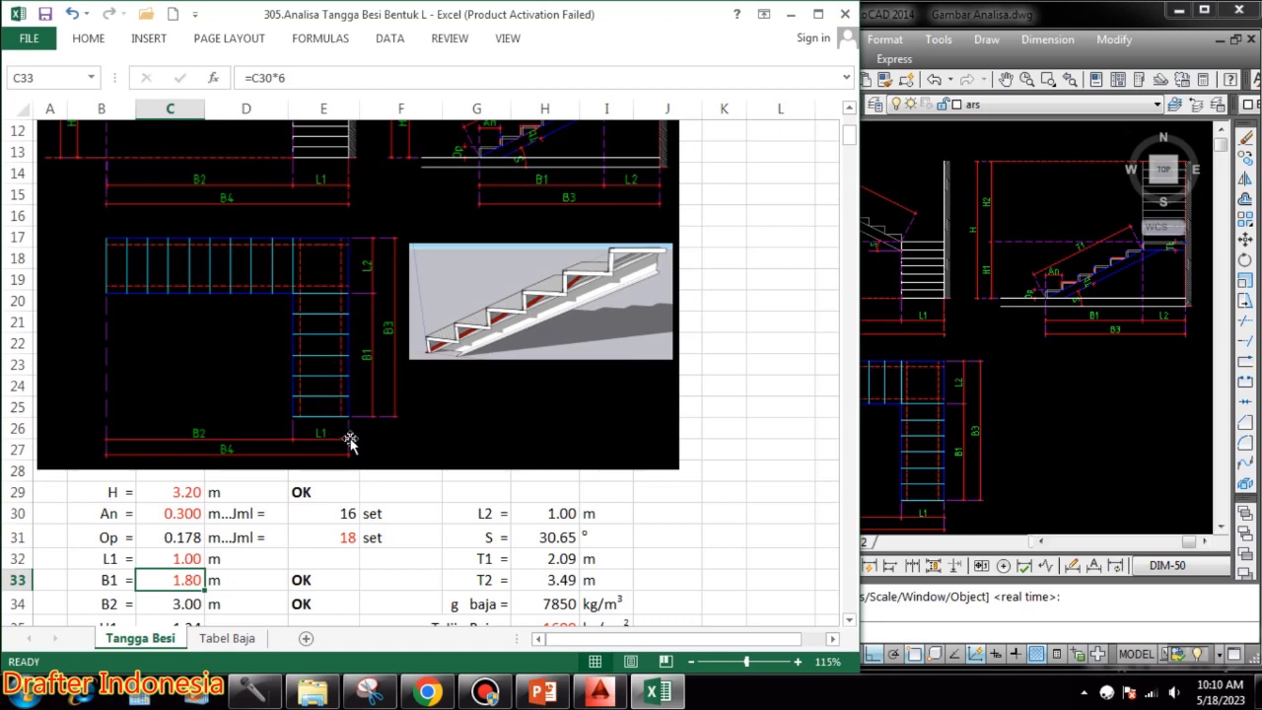
text(=)
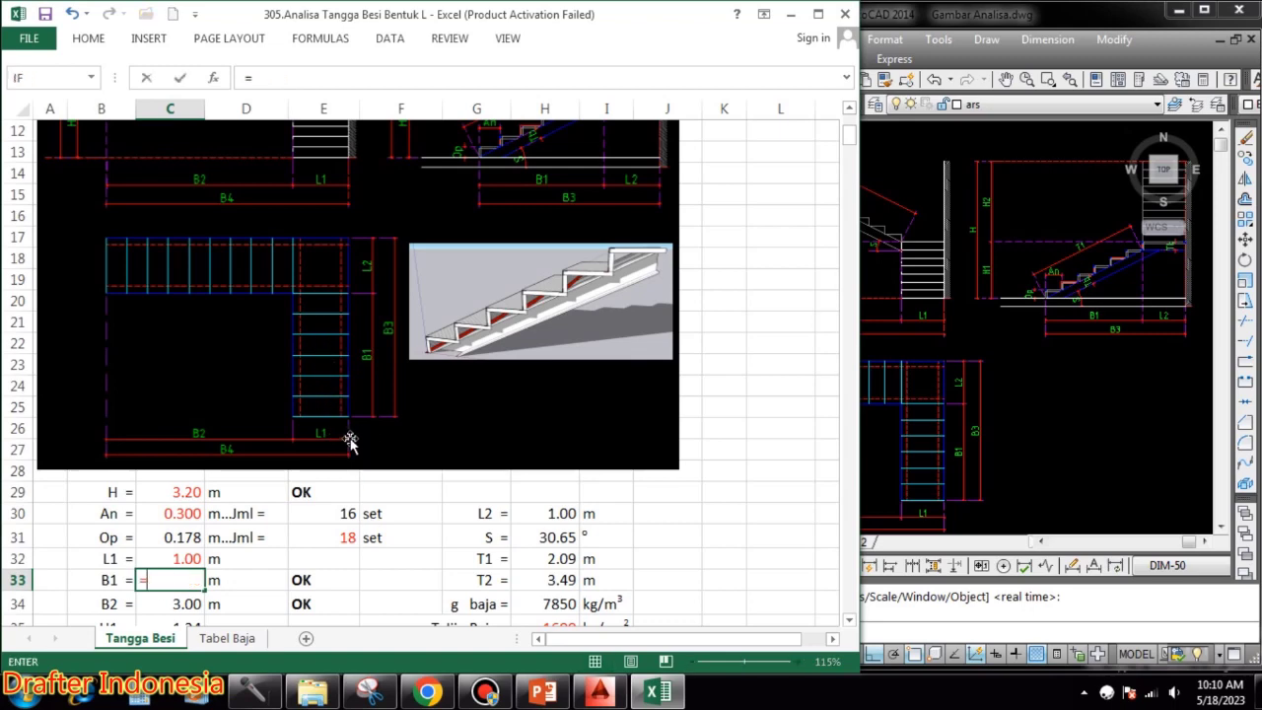
click(187, 514)
text(*)
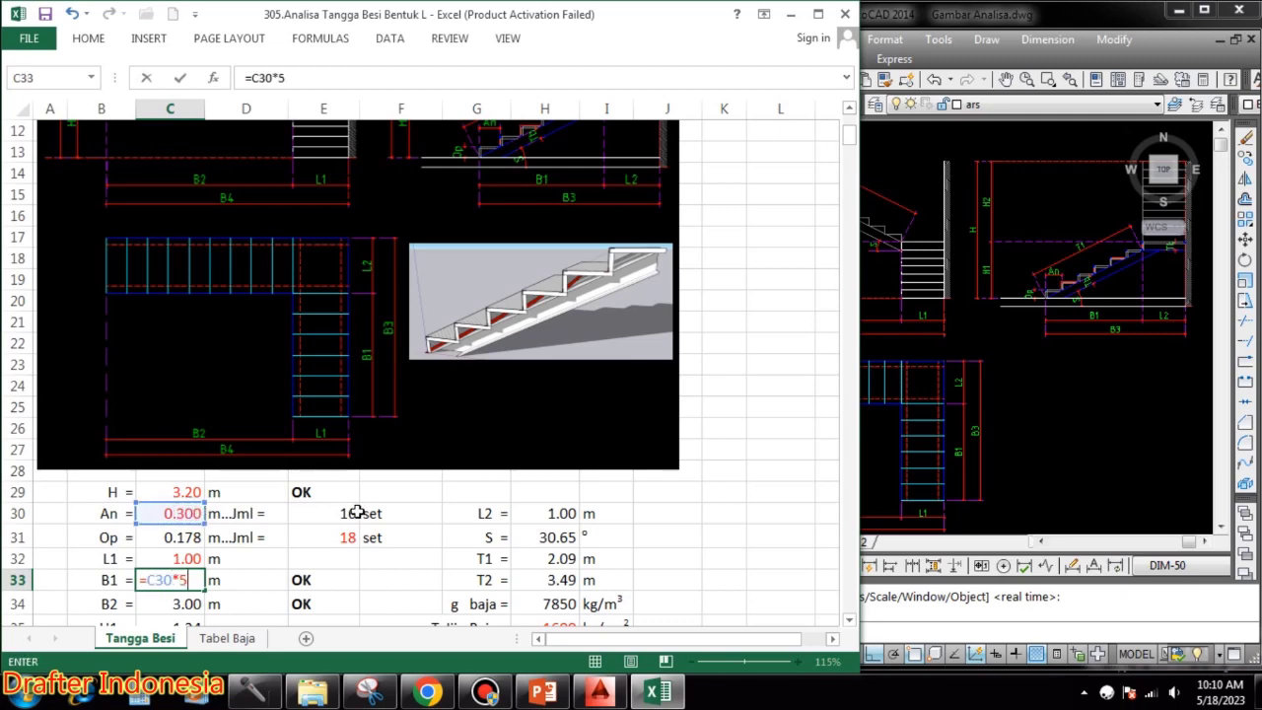
key(Return)
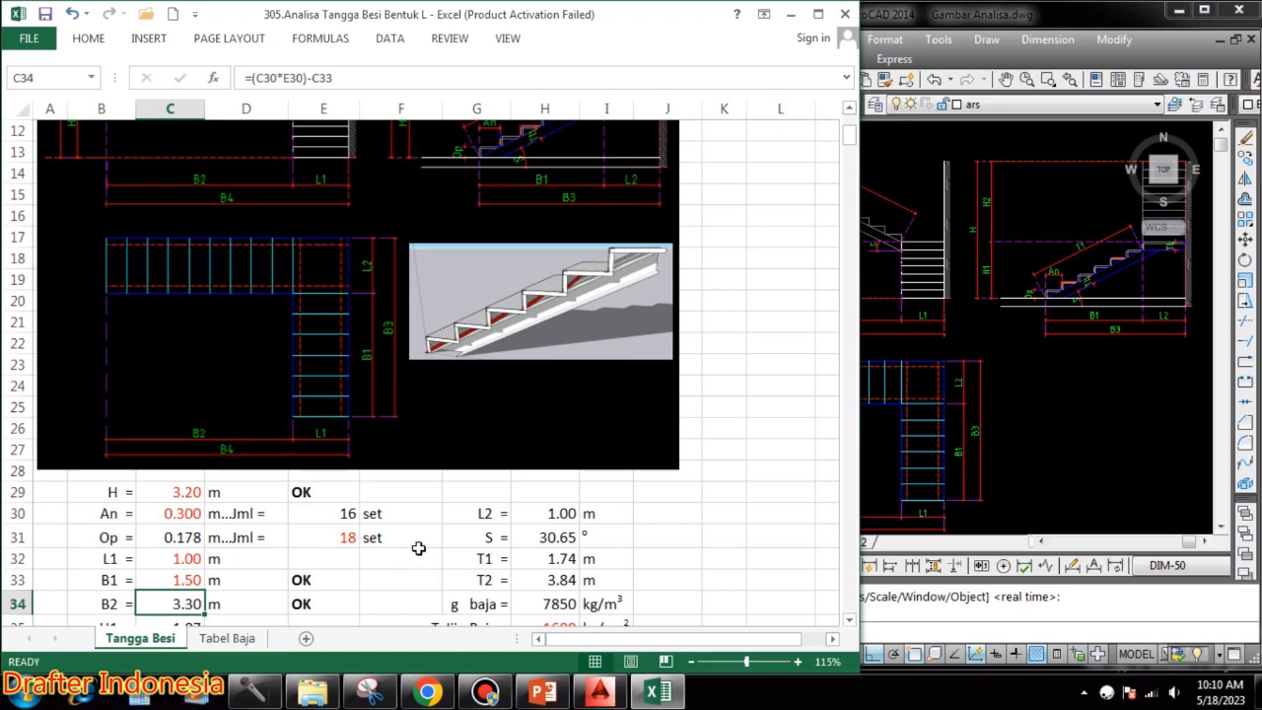
- Examine the B2 formula that subtracts B1 from the total tread length
scroll(421, 547, down, 1)
double_click(180, 541)
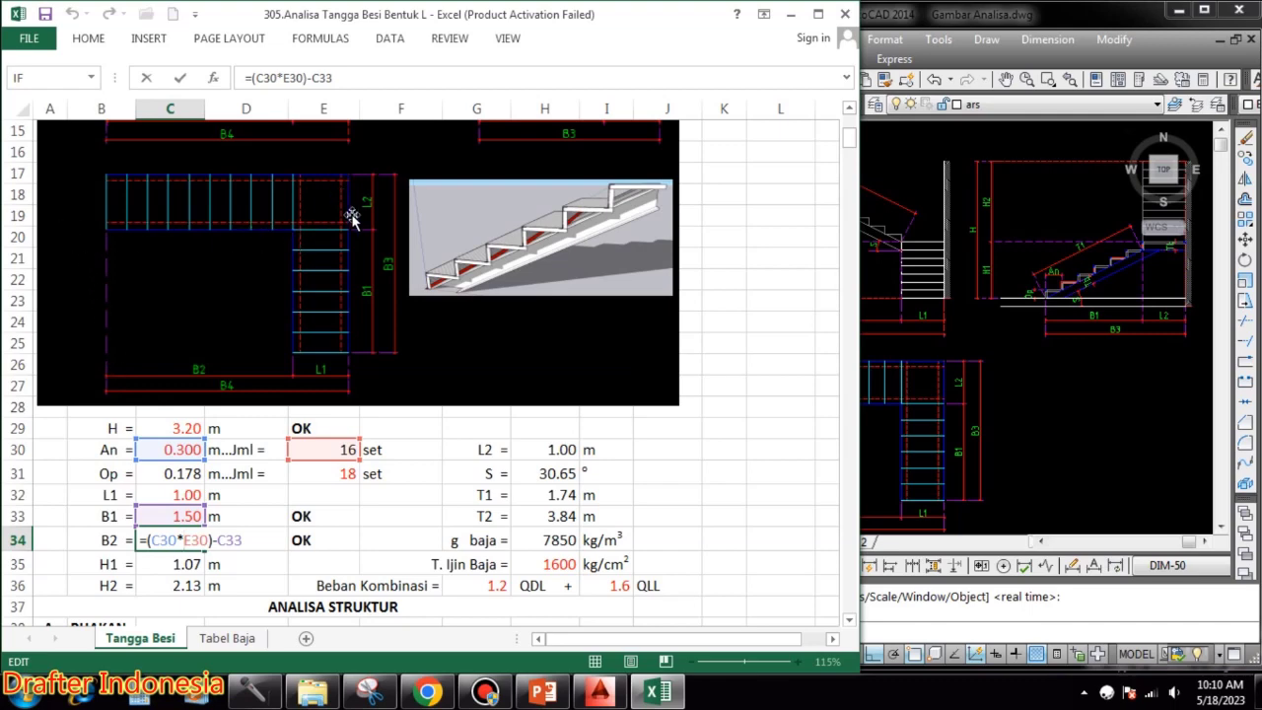
key(ctrl+Return)
- Examine the H1 height formula and compare it with the lower flight's risers in the AutoCAD elevation
double_click(177, 566)
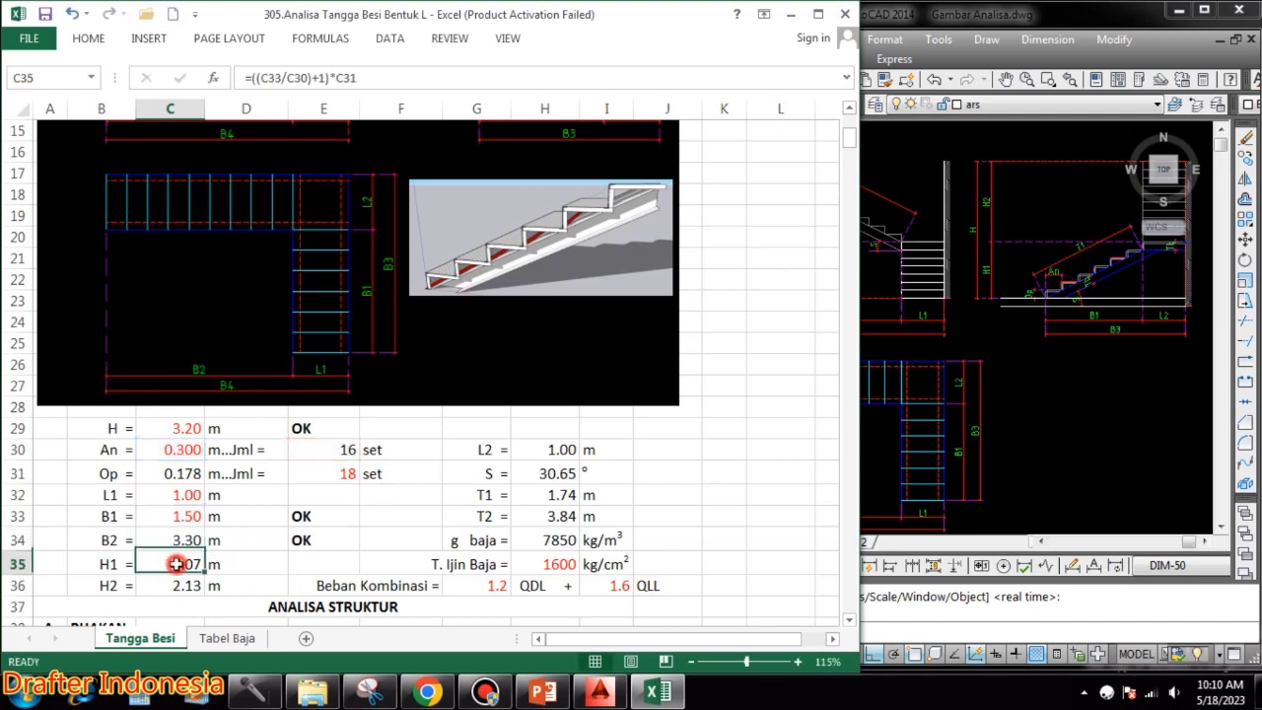
scroll(344, 355, up, 1)
click(1149, 404)
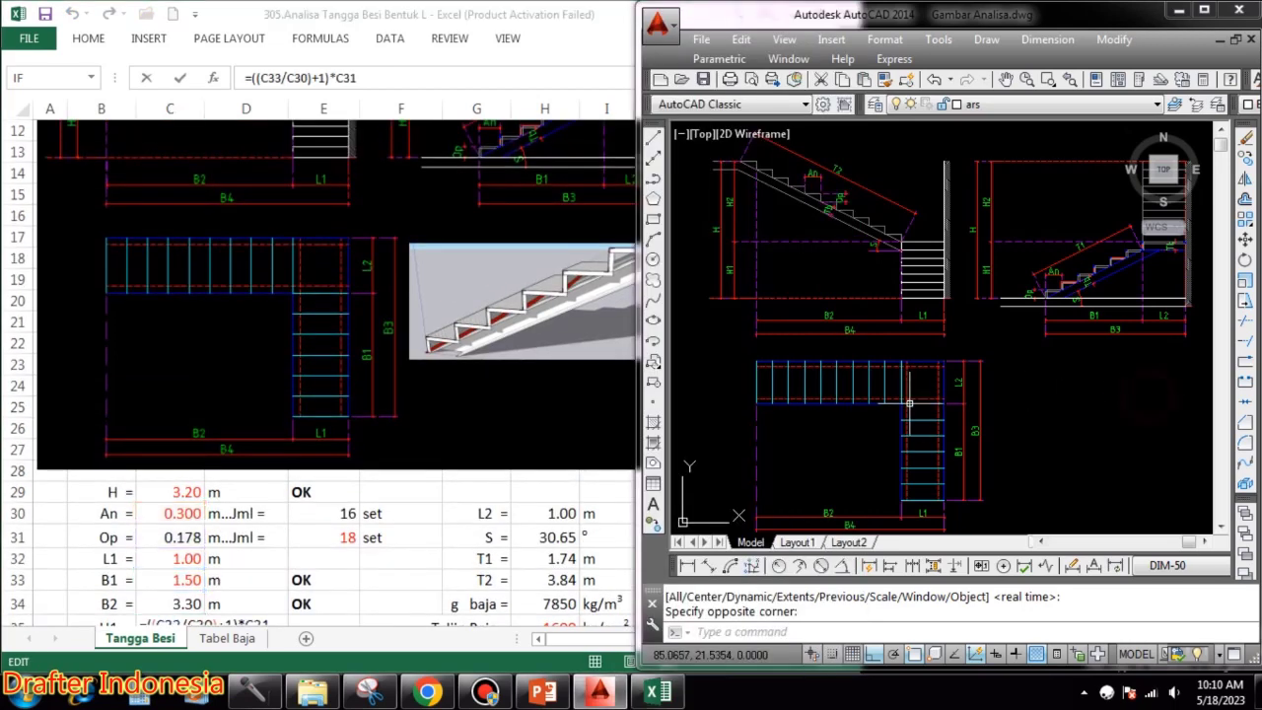
scroll(908, 403, down, 3)
click(419, 572)
scroll(419, 572, down, 2)
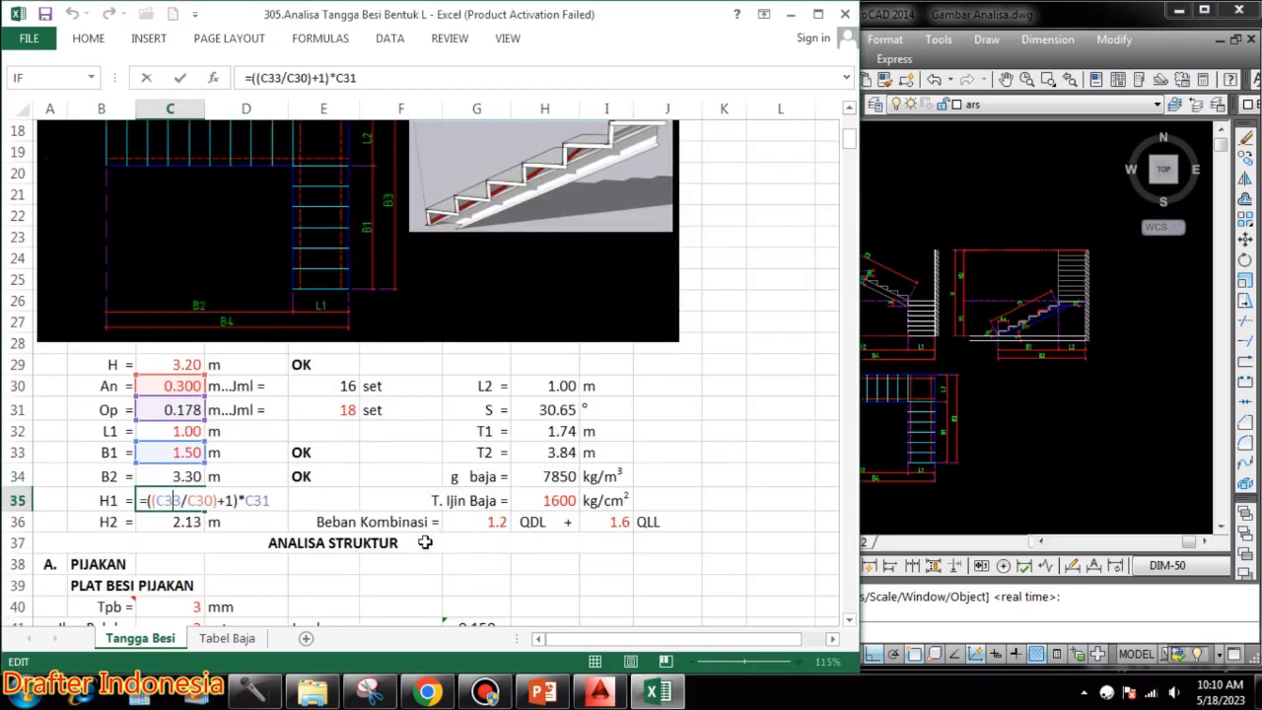
key(ctrl+Return)
double_click(188, 501)
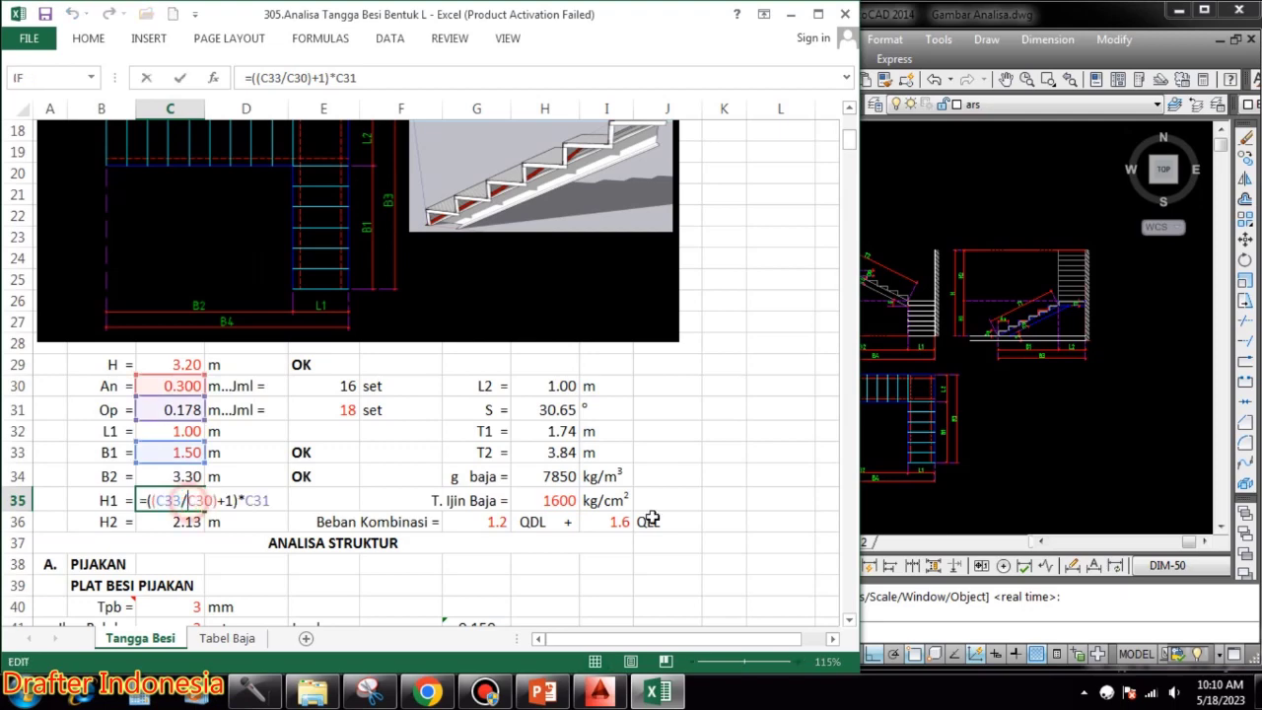
click(1074, 502)
scroll(1056, 461, down, 4)
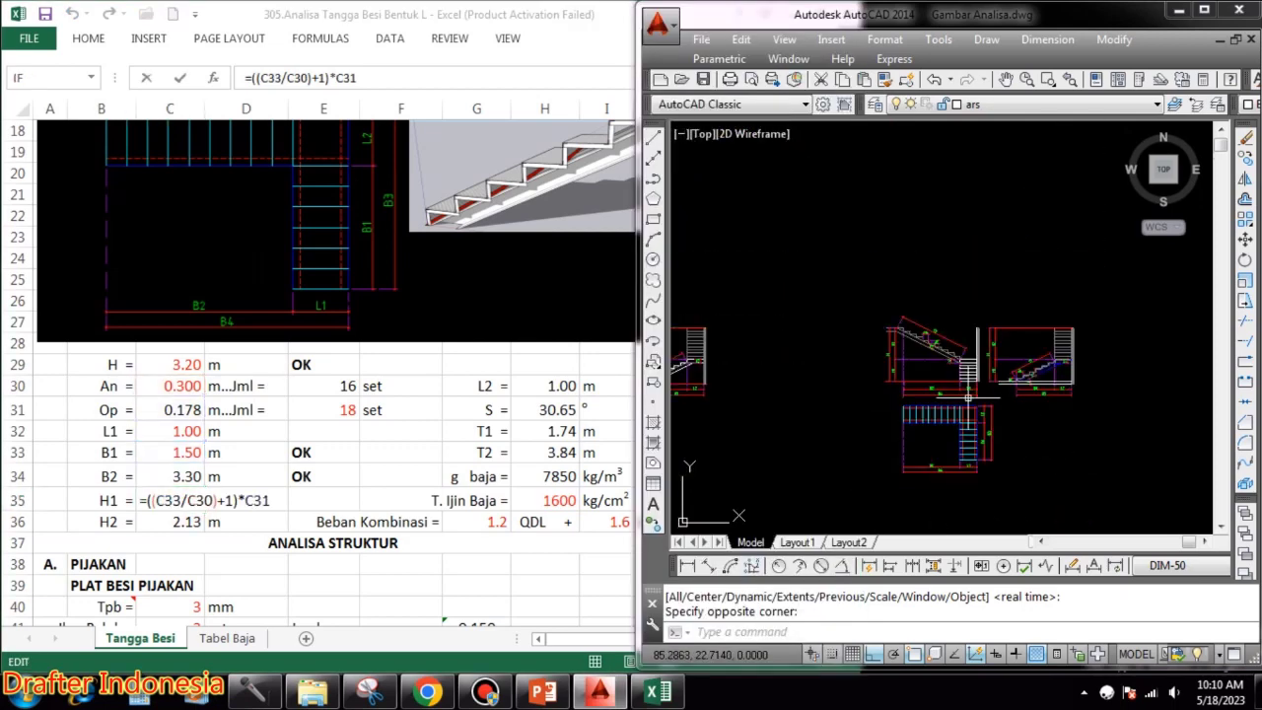
scroll(923, 371, up, 6)
drag(993, 397, 894, 355)
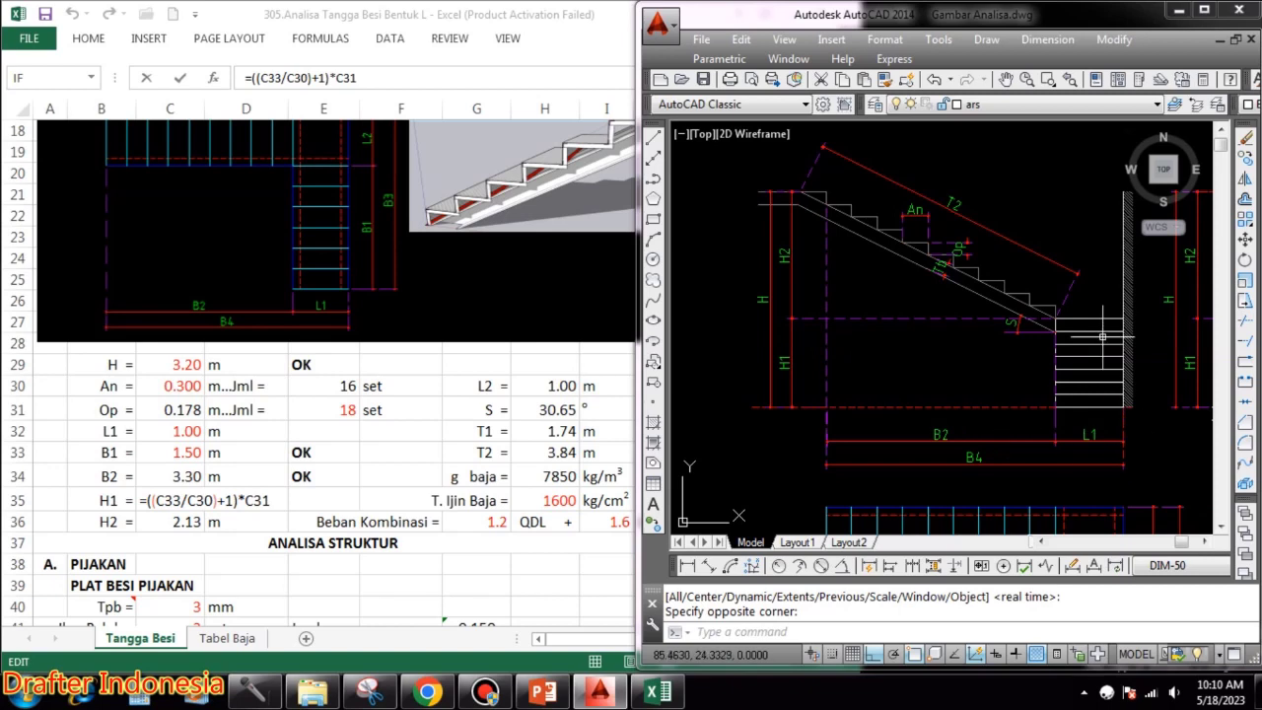
key(Escape)
click(185, 523)
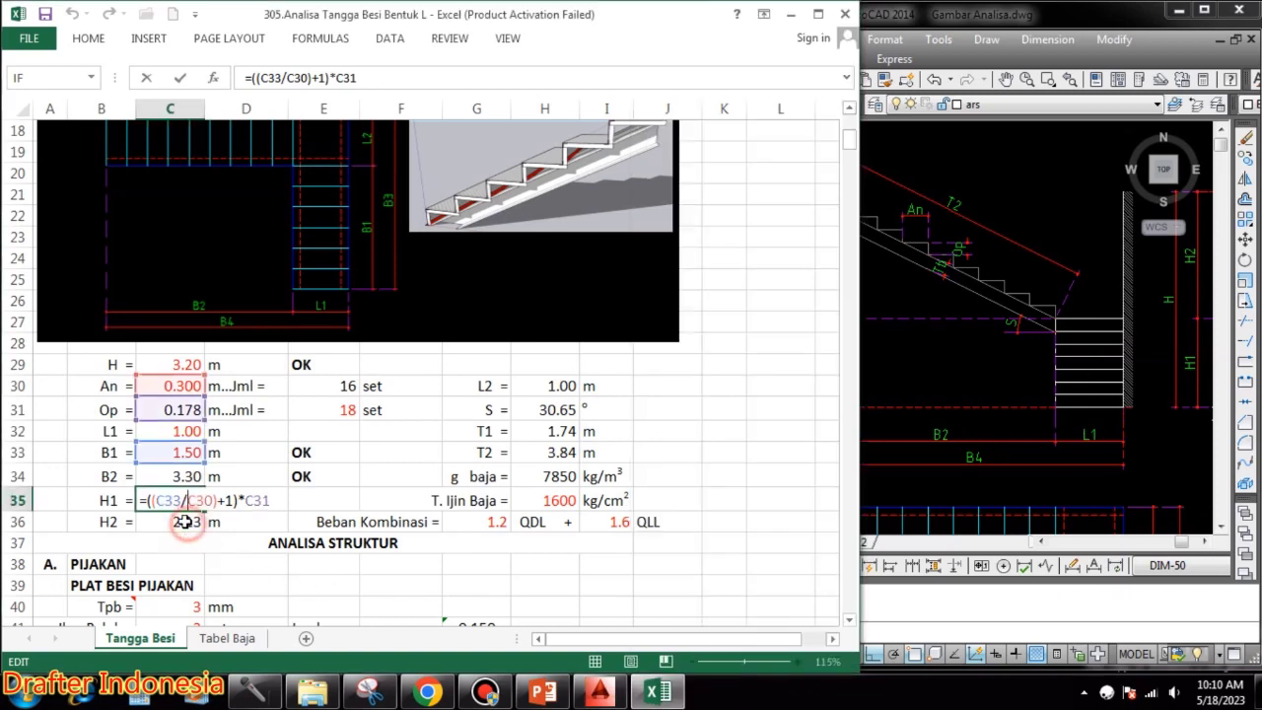
key(Escape)
- Examine the H2 height formula and compare it with the upper flight in the AutoCAD elevation
double_click(186, 523)
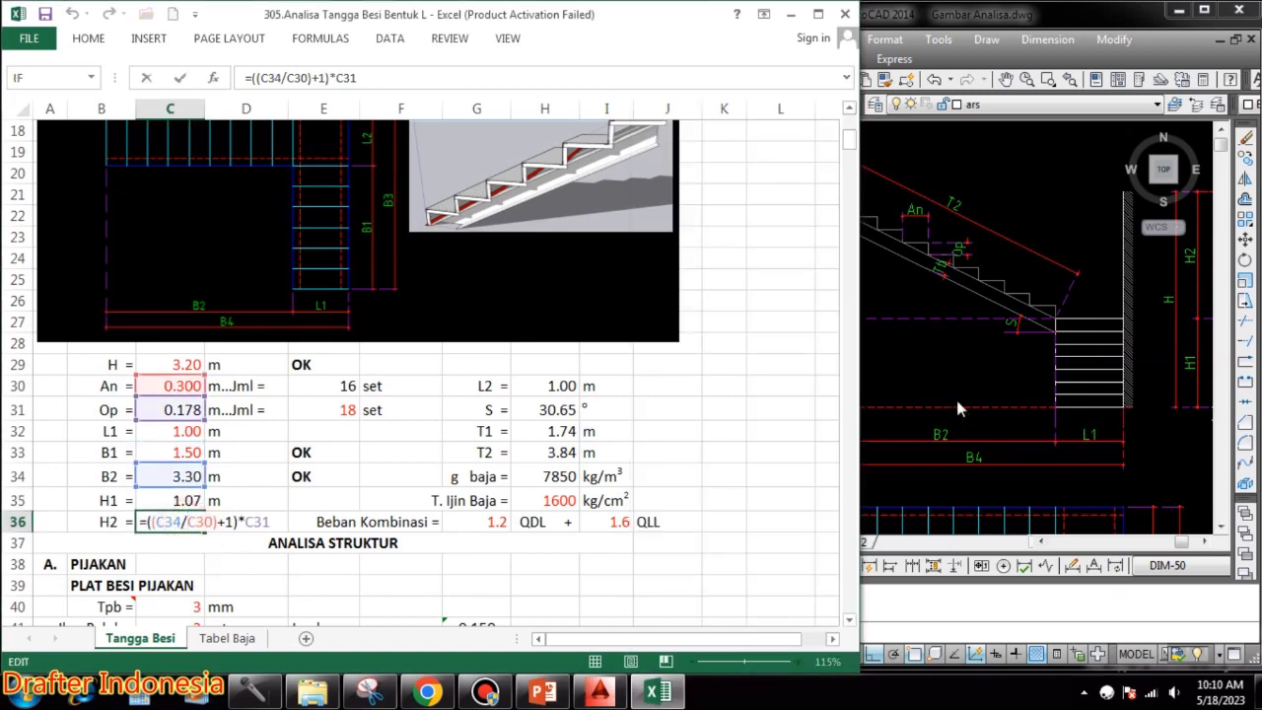
click(951, 393)
drag(903, 365, 939, 387)
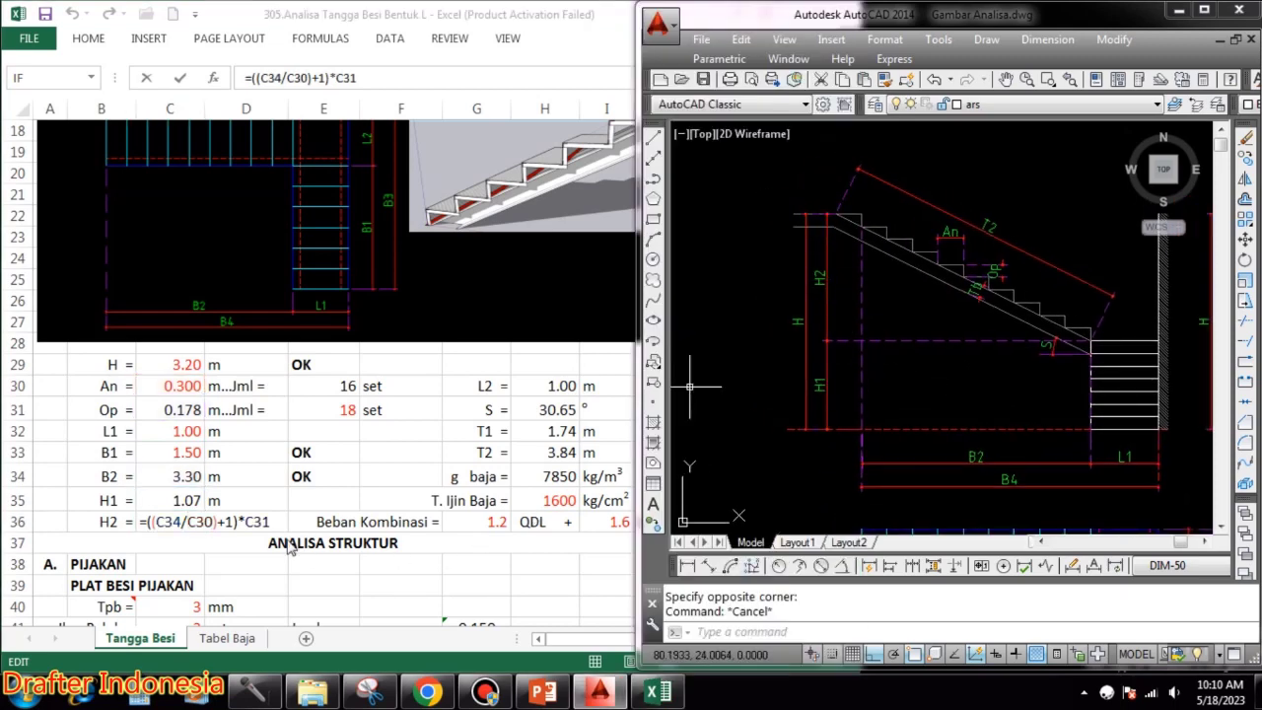
click(217, 552)
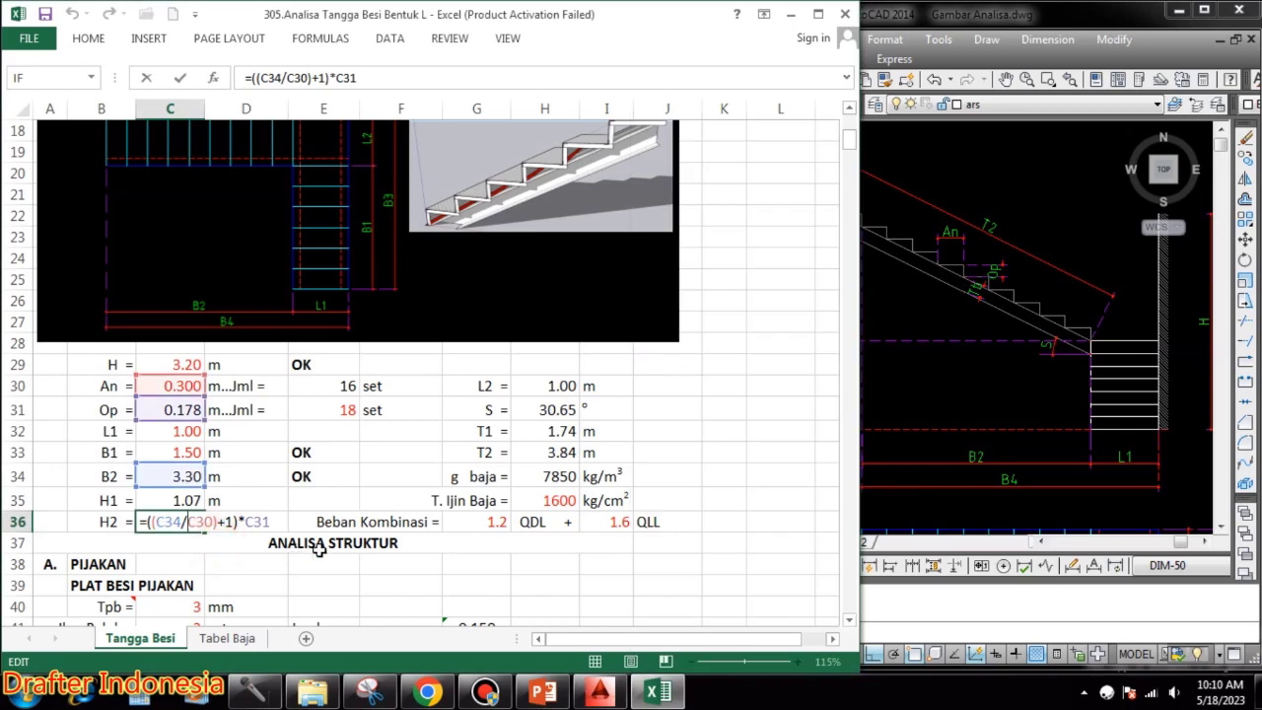
key(Escape)
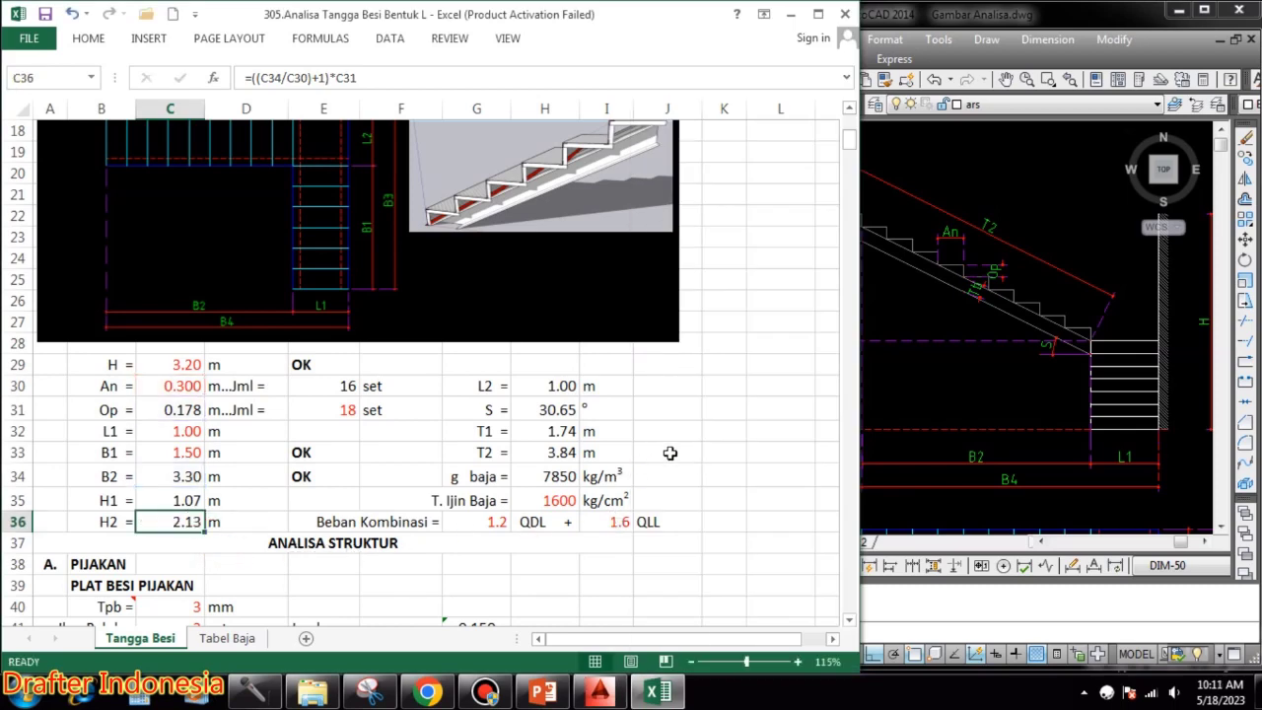
- Review the L2 formula =C32, which ties the landing length to the stair width L1
click(560, 385)
text(=C32)
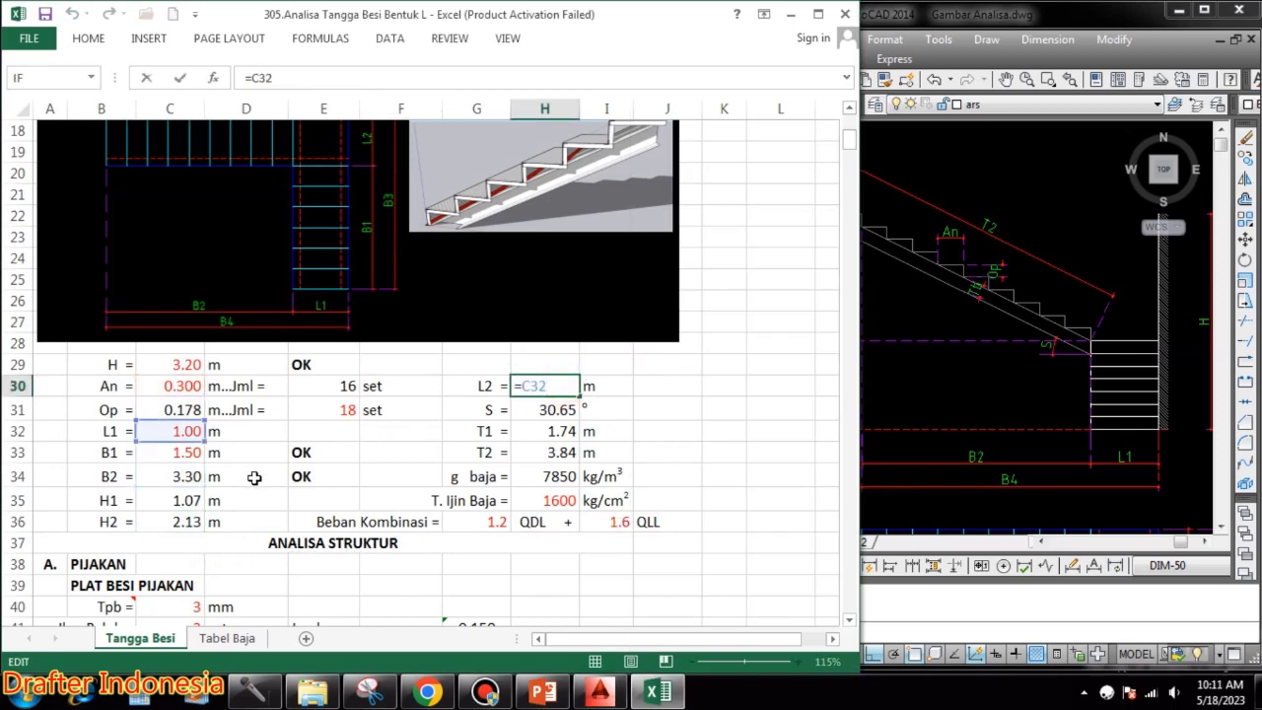
key(Return)
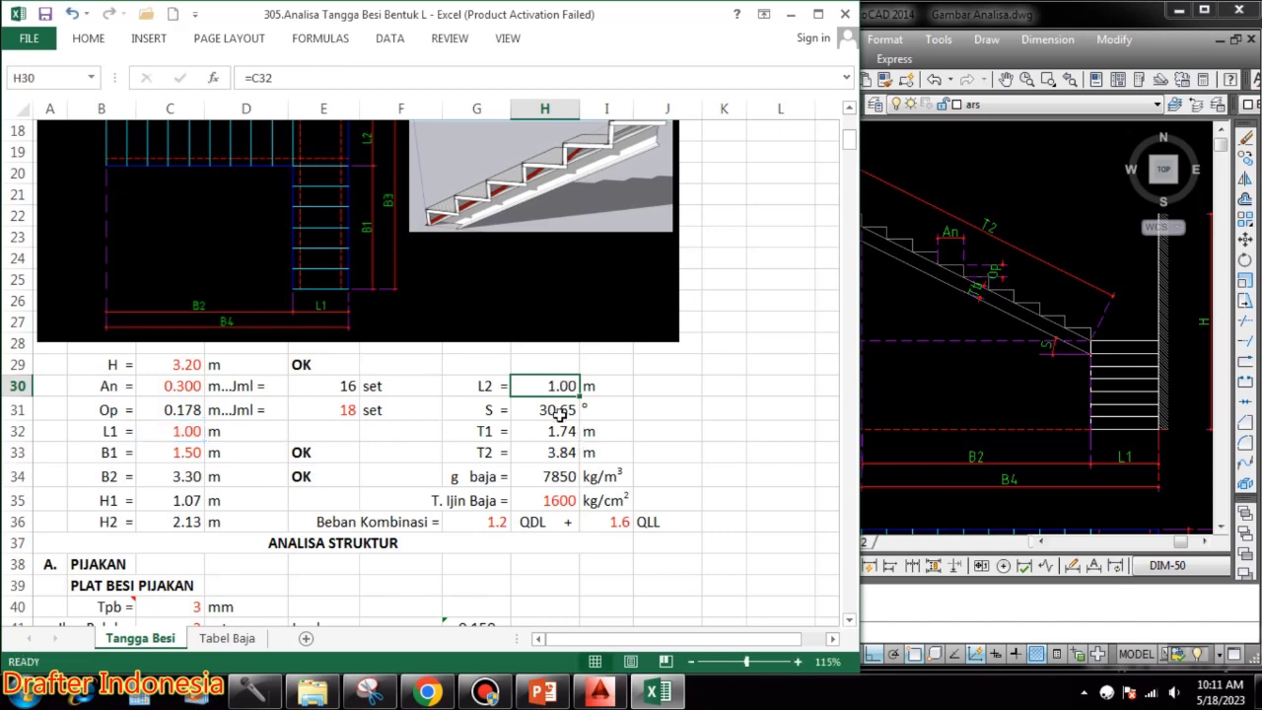
- Examine the formula for the slope angle S and locate that angle in the AutoCAD elevation
double_click(531, 410)
click(1021, 420)
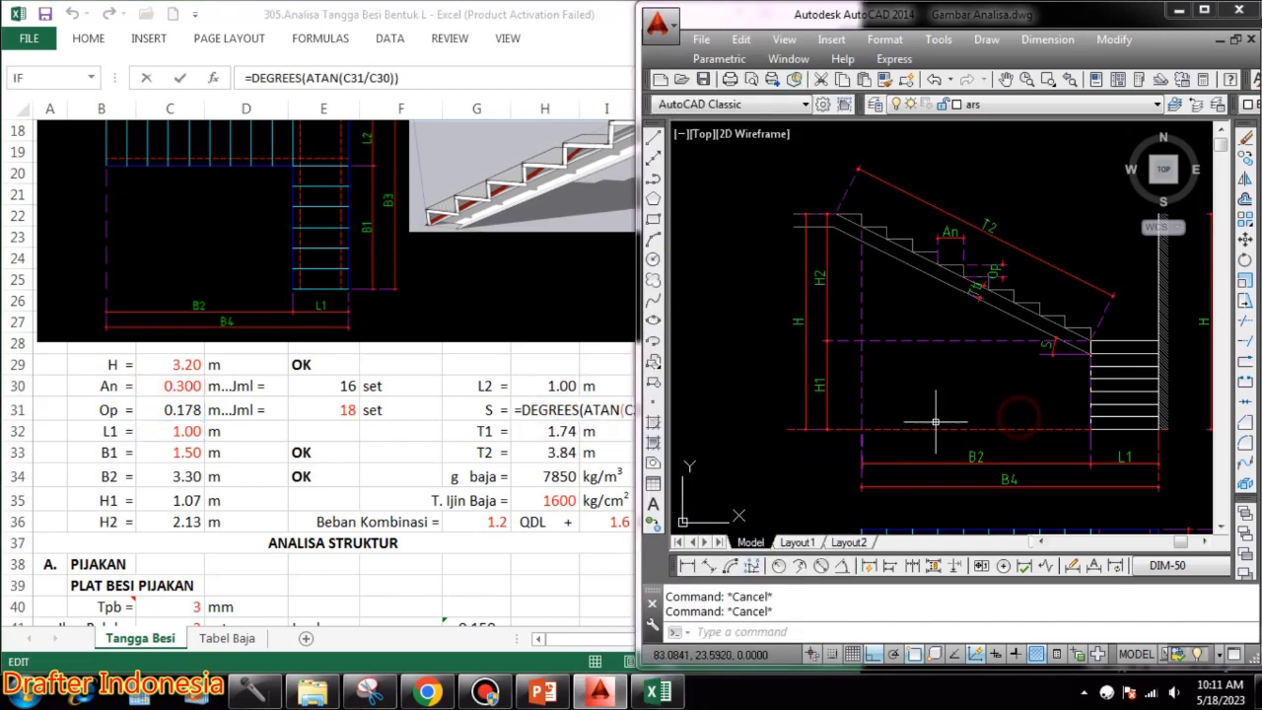
drag(1018, 424, 964, 392)
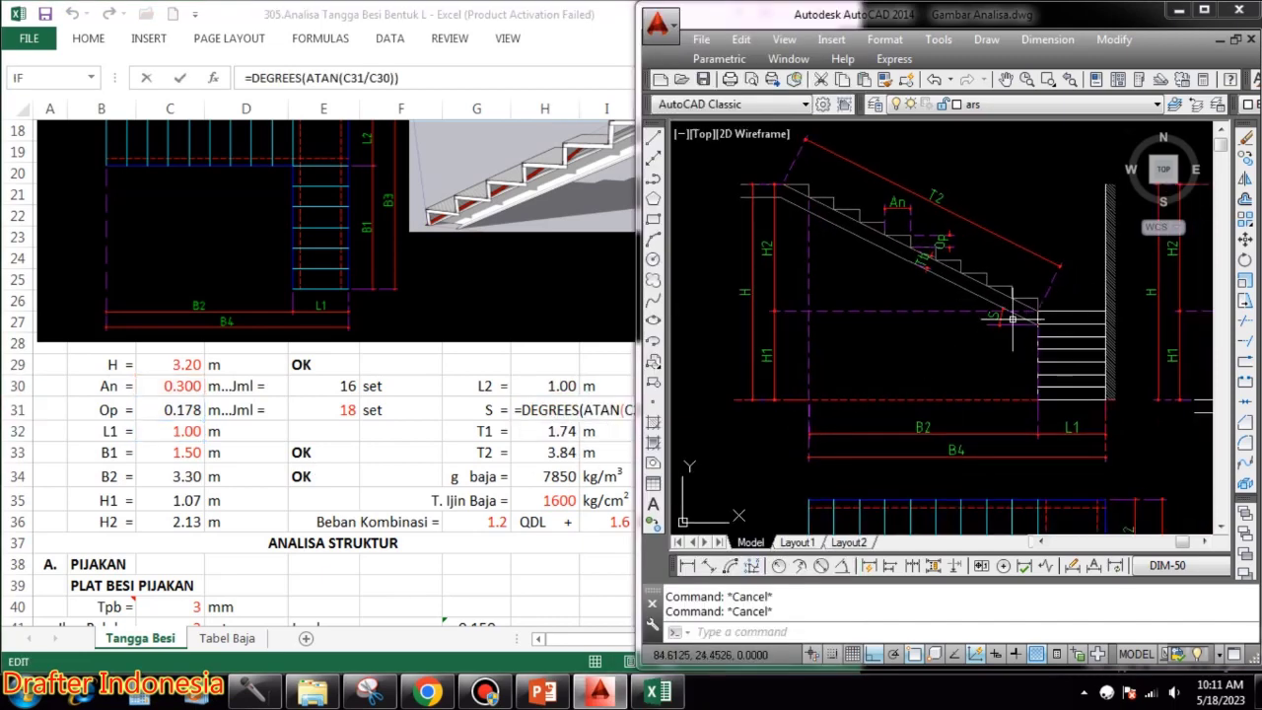
click(558, 560)
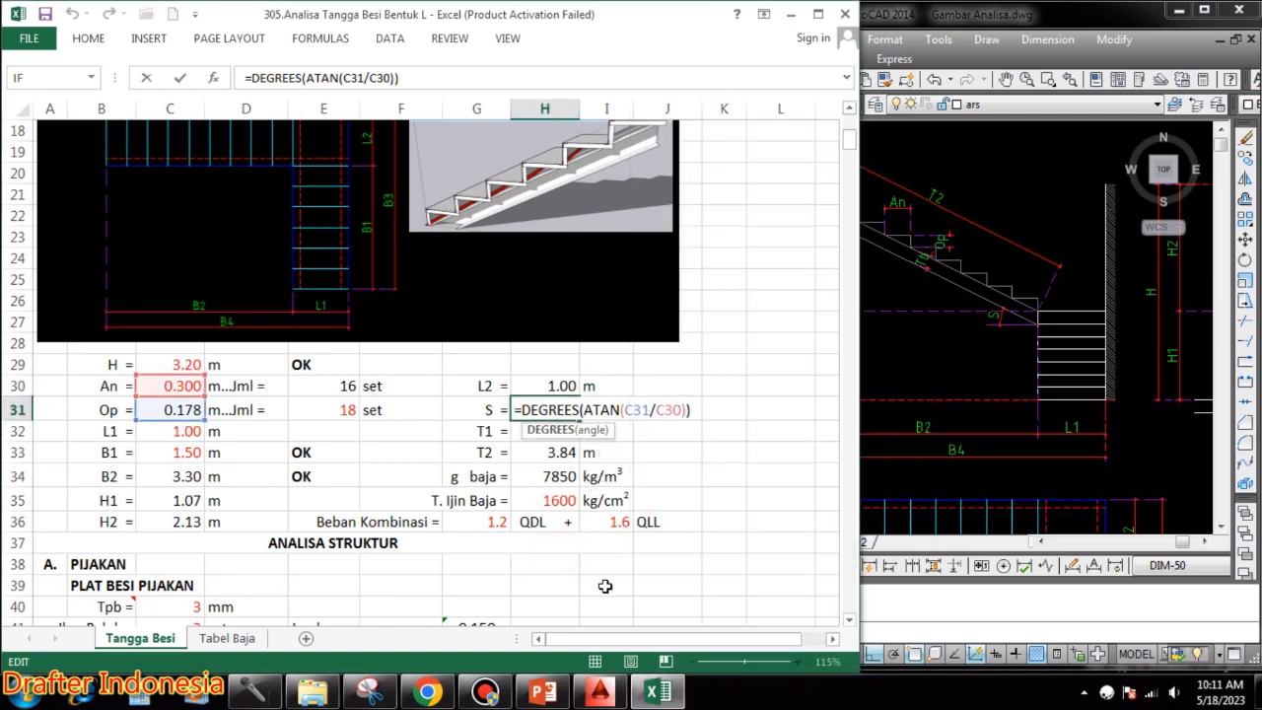
key(Escape)
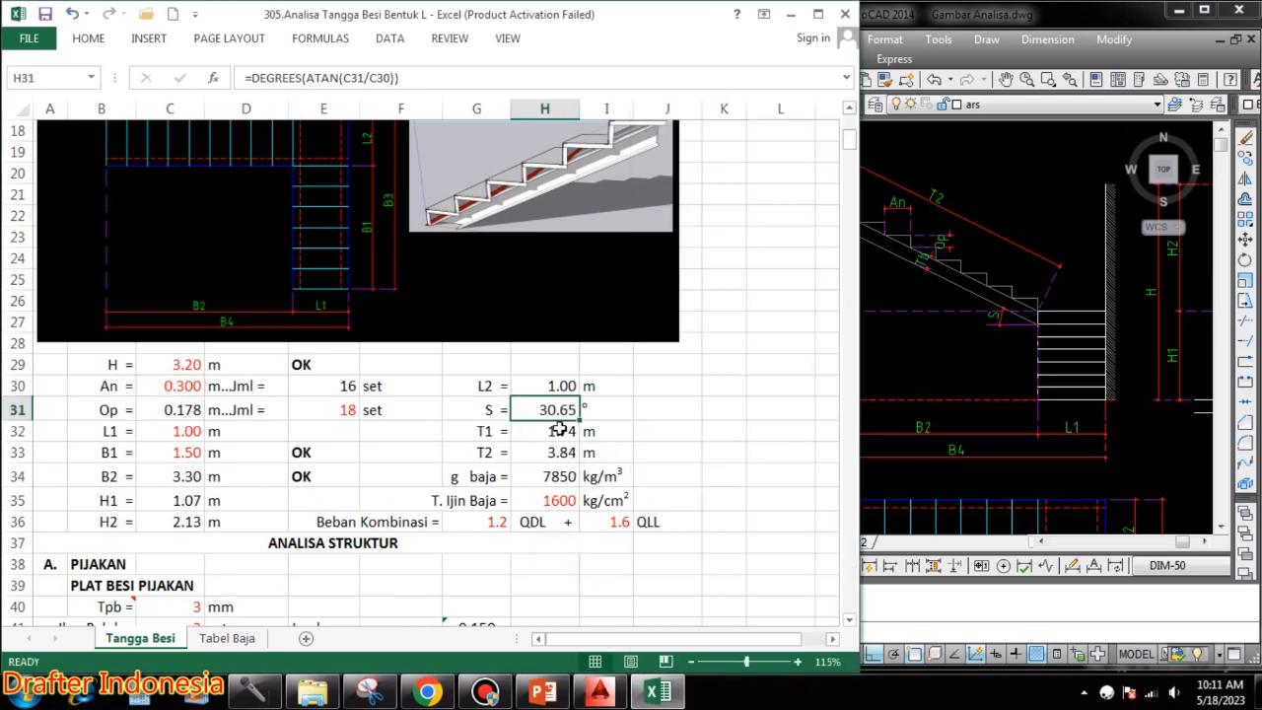
- Examine the T1 formula for the sloped length and compare it with the lower flight in the AutoCAD drawings
double_click(559, 431)
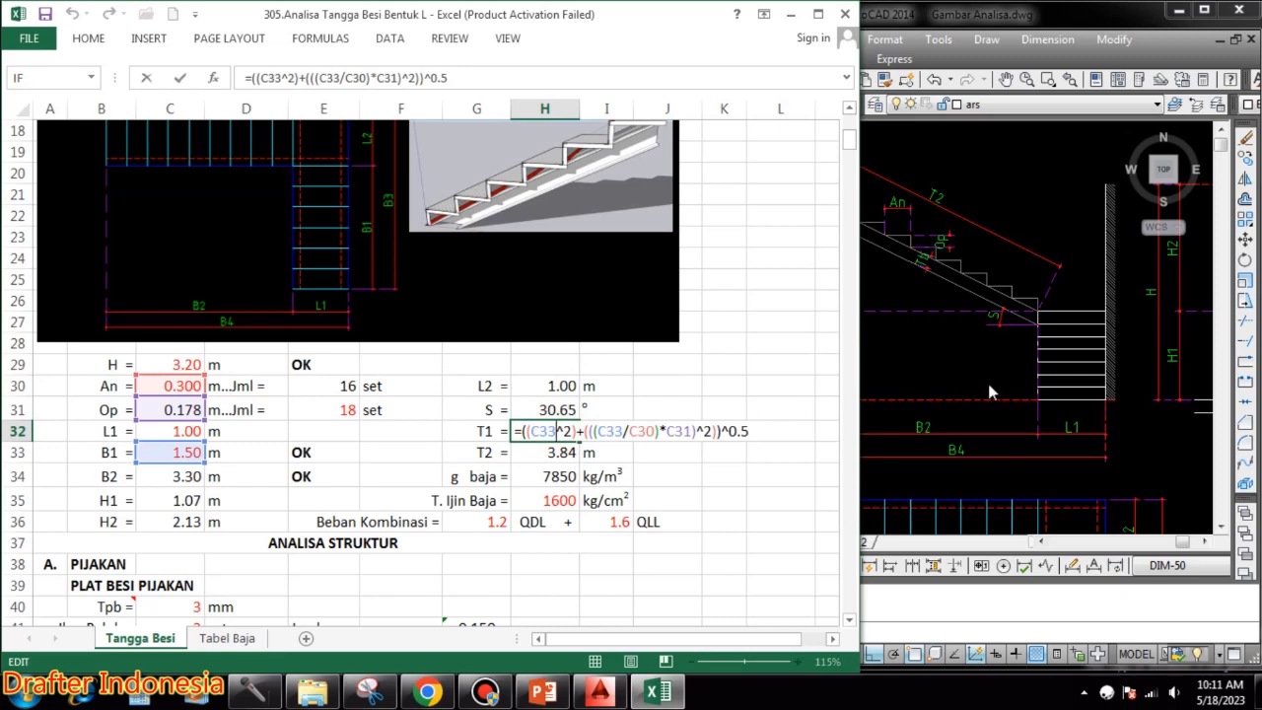
click(990, 392)
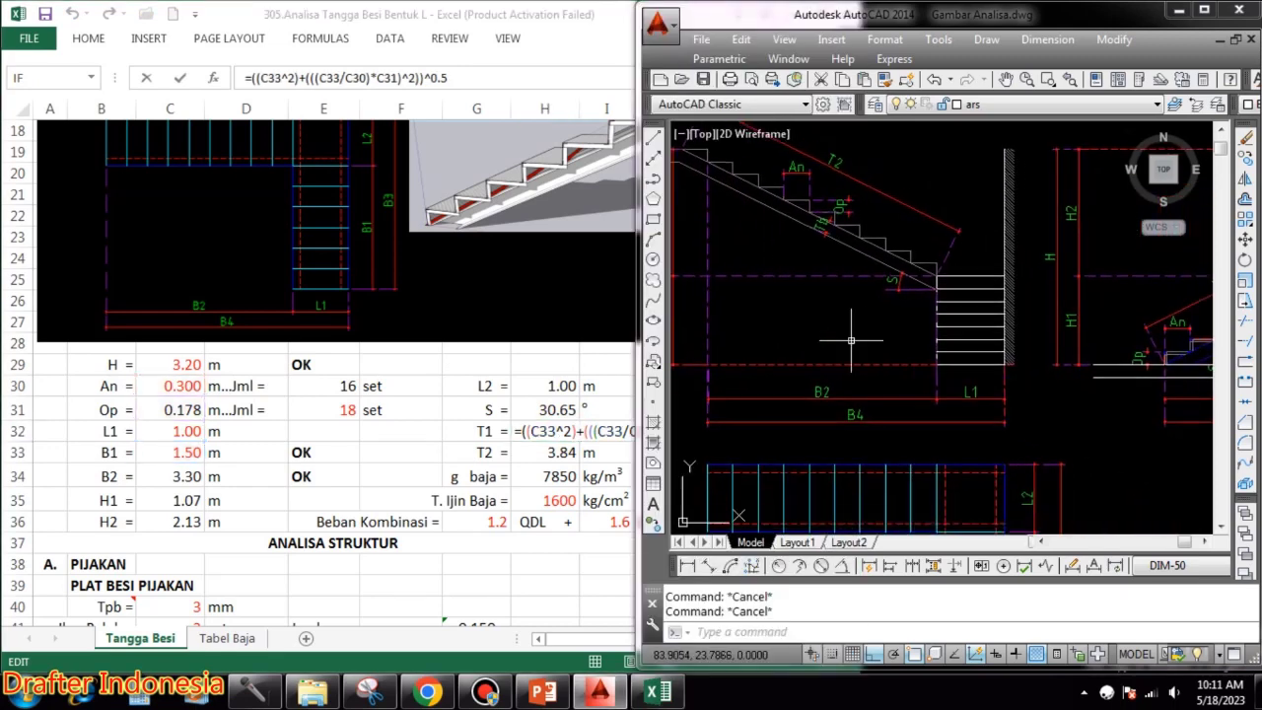
scroll(851, 341, down, 2)
scroll(1073, 320, down, 2)
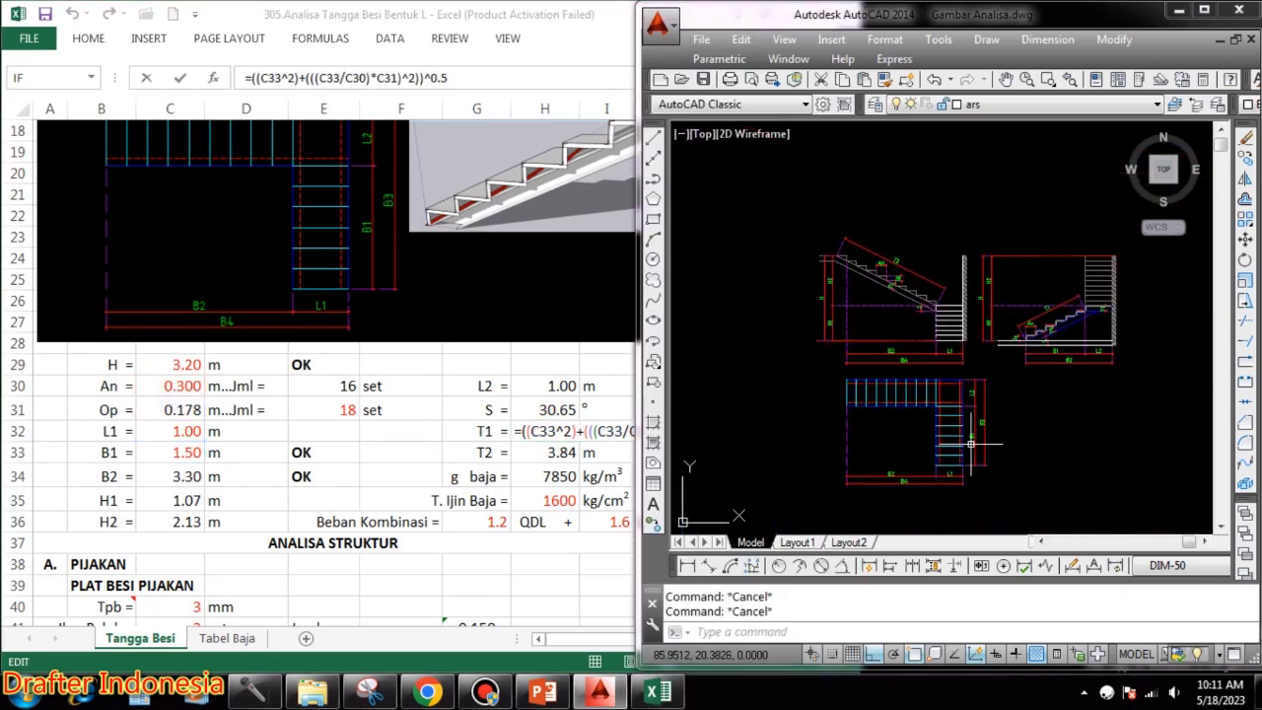
scroll(971, 445, up, 2)
scroll(954, 385, up, 1)
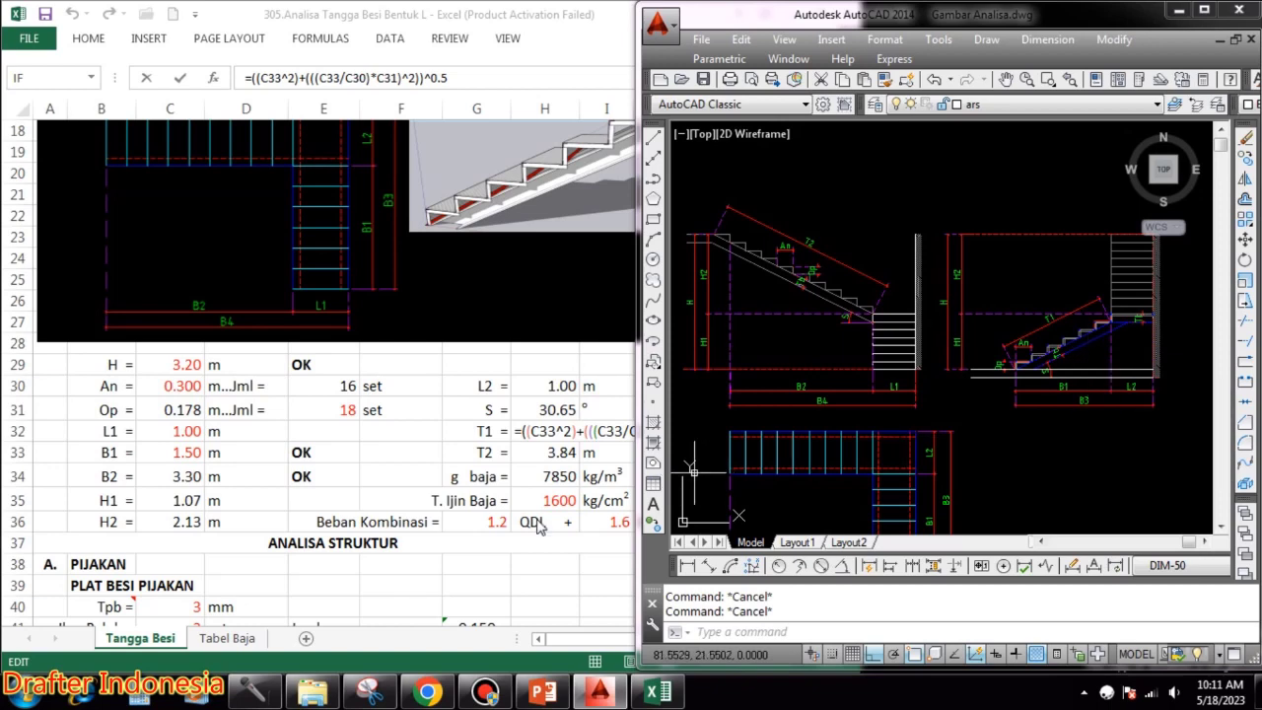
click(562, 544)
key(Return)
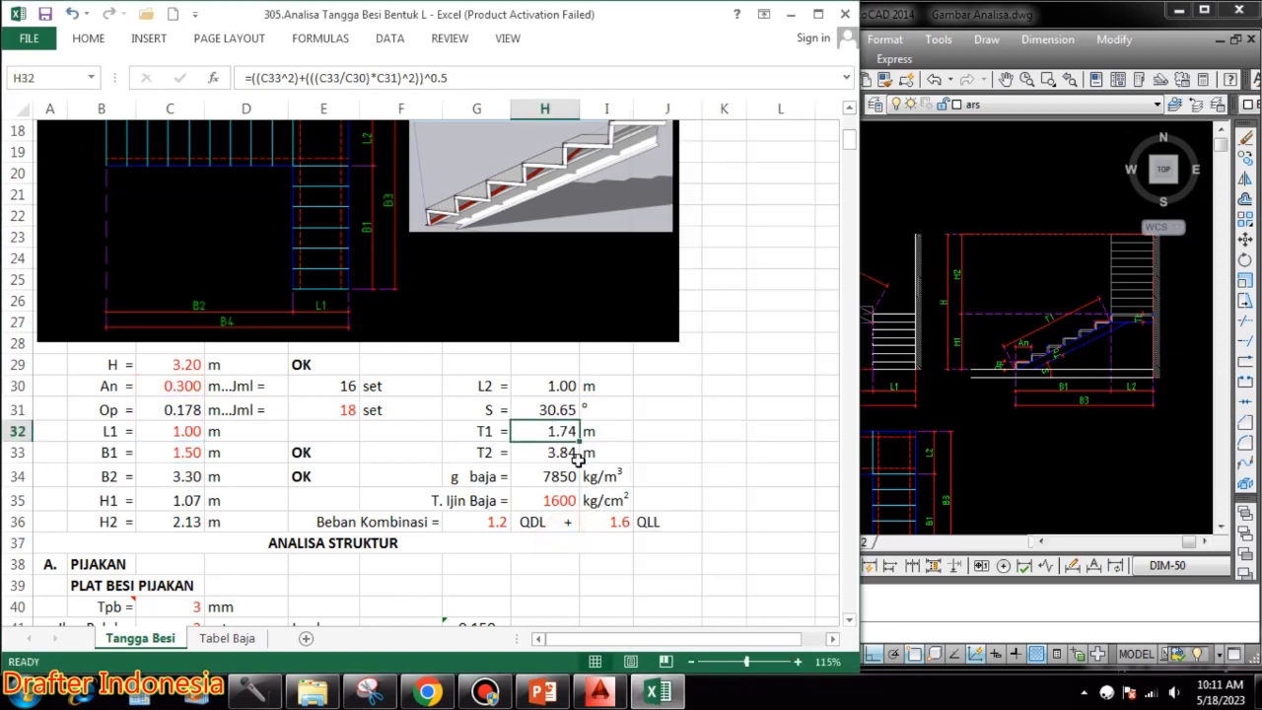
- Examine the T2 formula for the sloped length and compare it with the upper flight in the AutoCAD drawing
double_click(562, 451)
click(1056, 520)
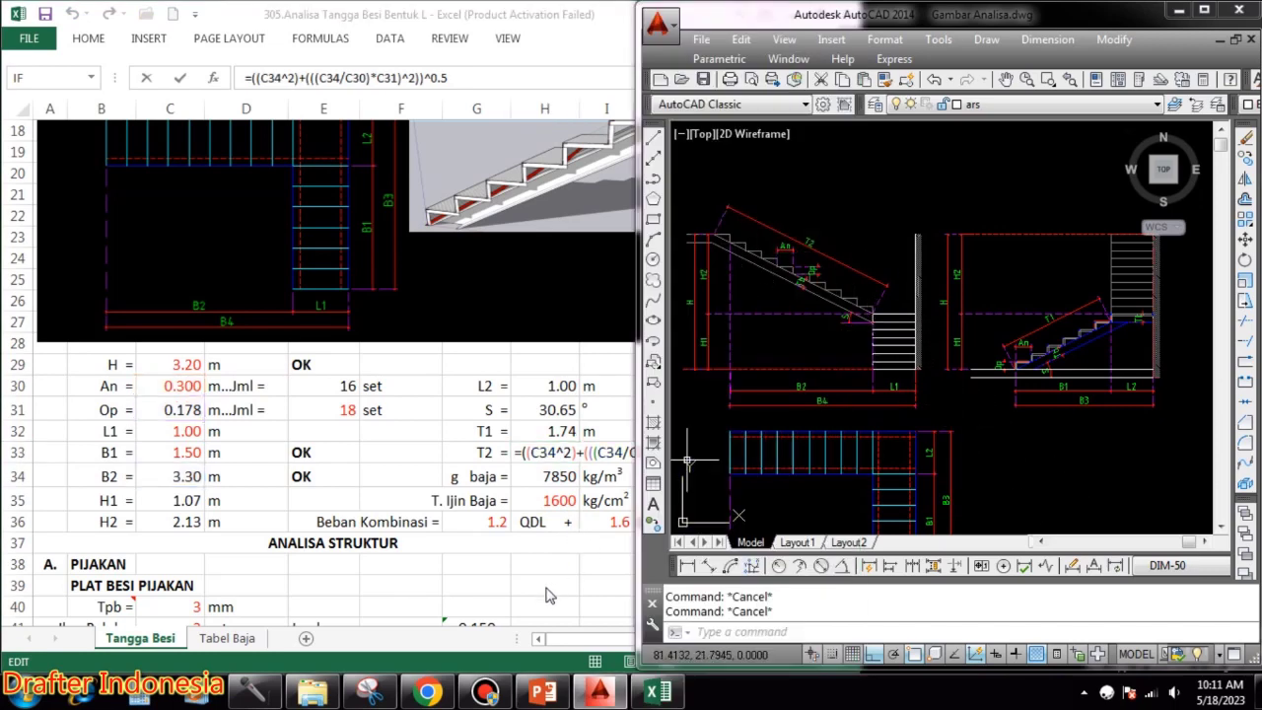
click(596, 572)
key(ctrl+Return)
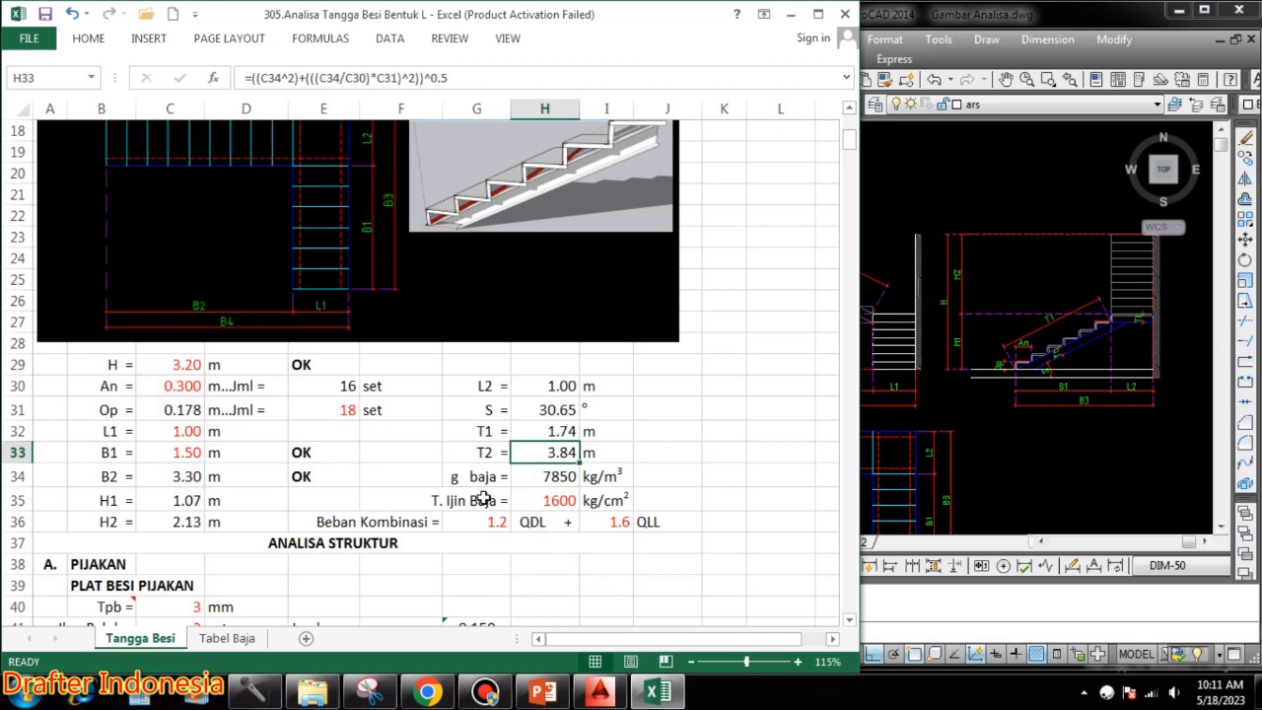
- Change the font colour of the steel density value (g baja) to red
click(560, 477)
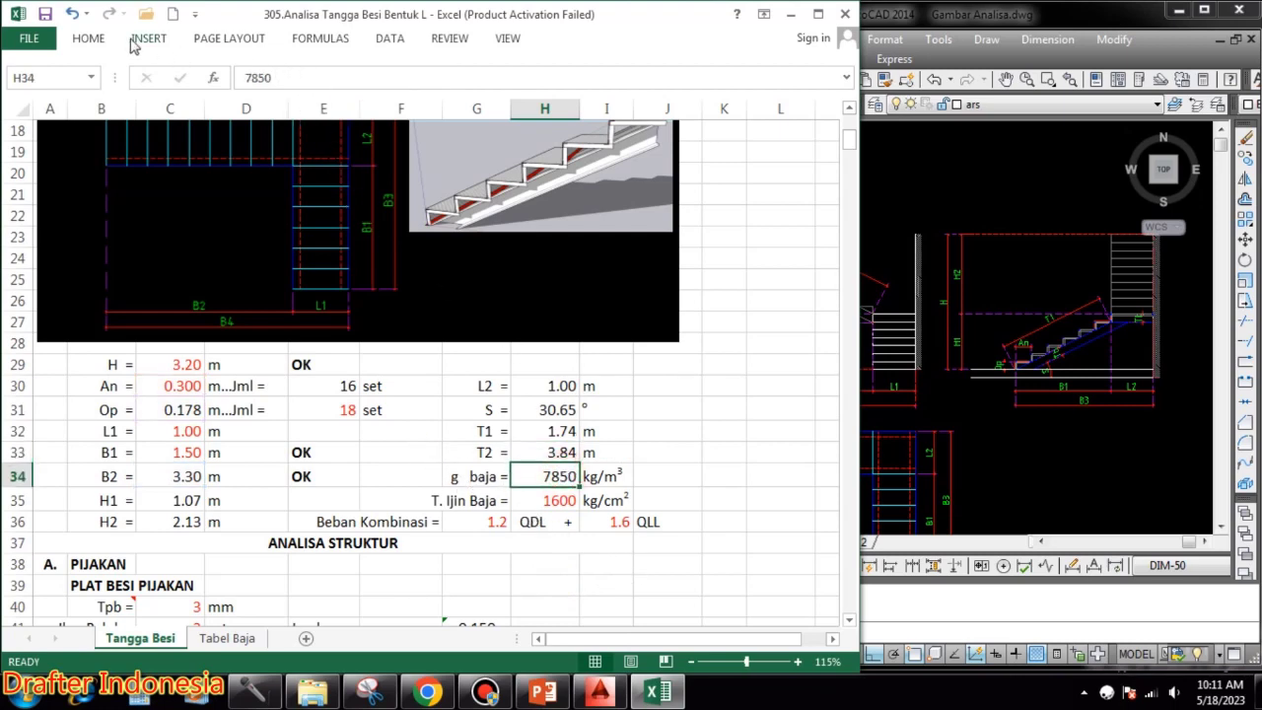
click(88, 37)
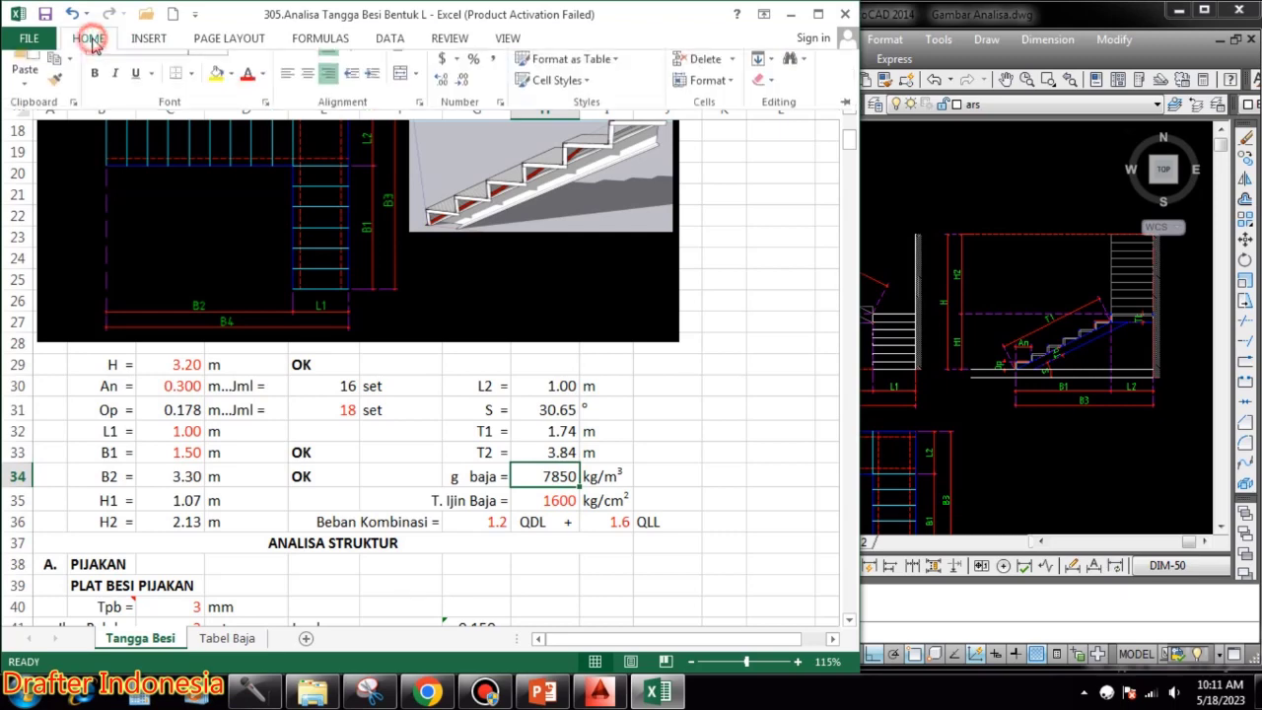
click(671, 417)
click(724, 521)
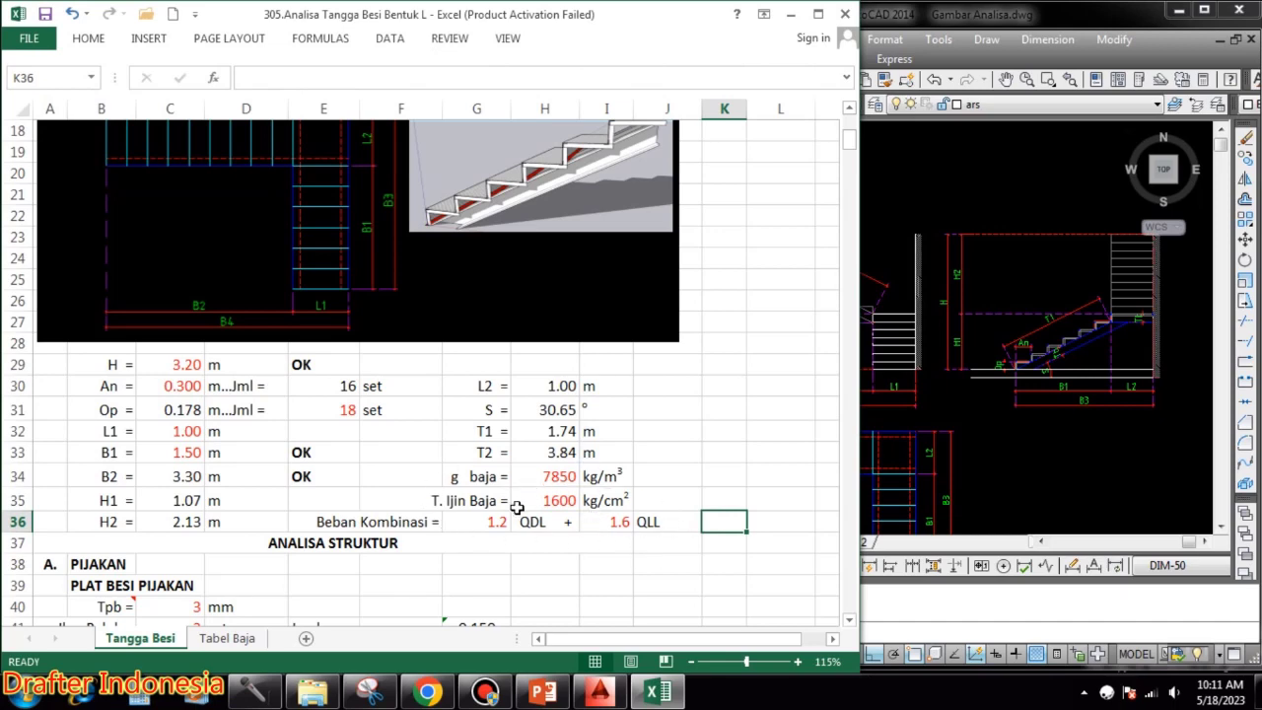
- Review the allowable steel stress (T. Ijin Baja) and the QDL and QLL factors of the load combination
click(559, 500)
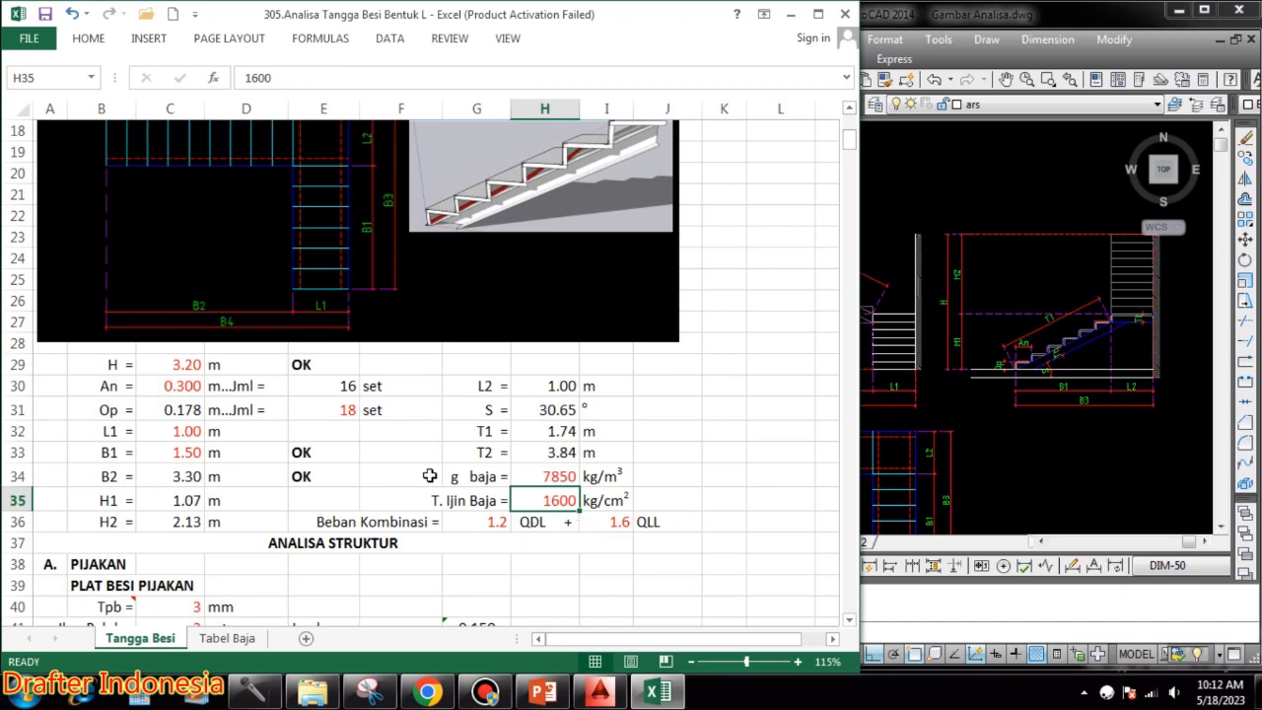
click(493, 522)
double_click(496, 518)
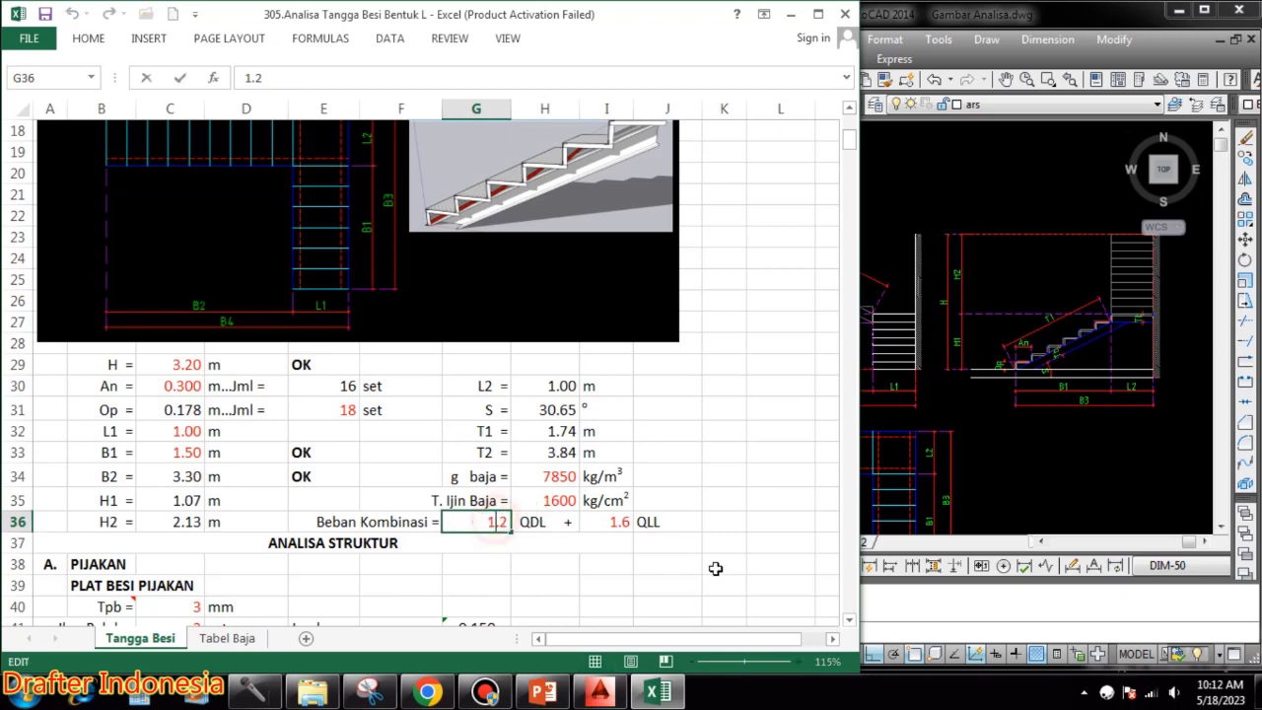
double_click(620, 522)
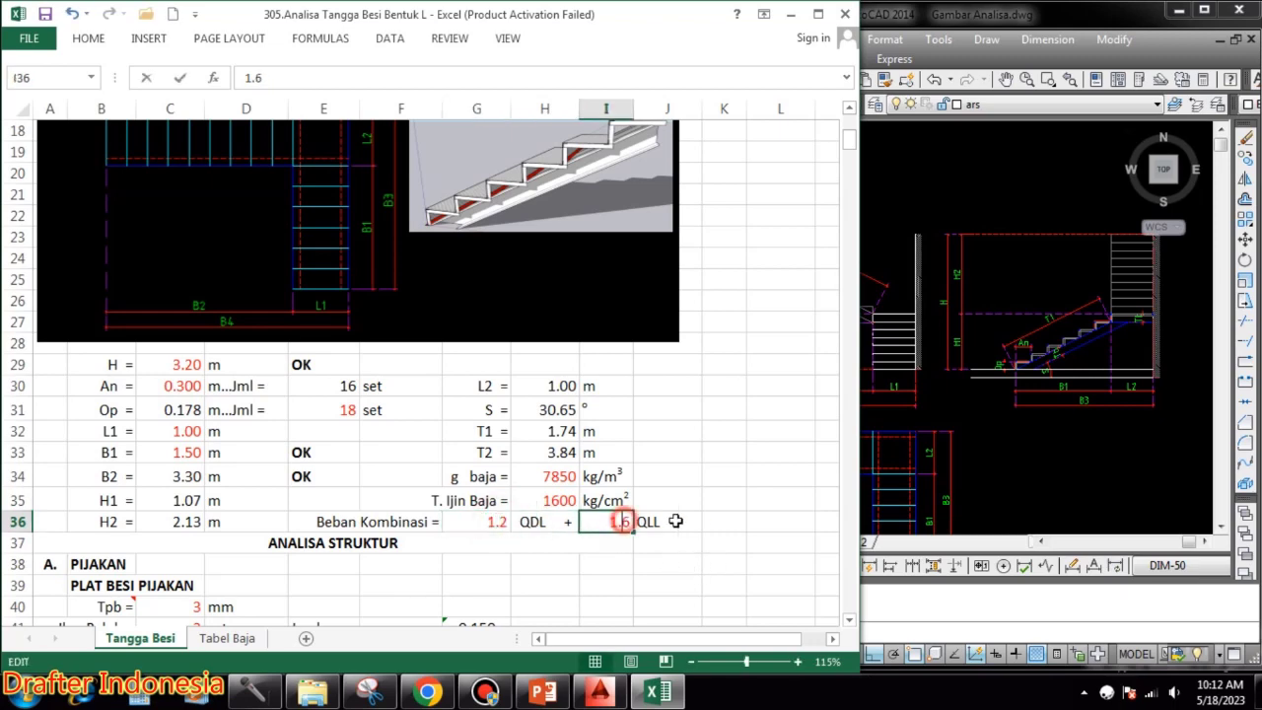
key(Escape)
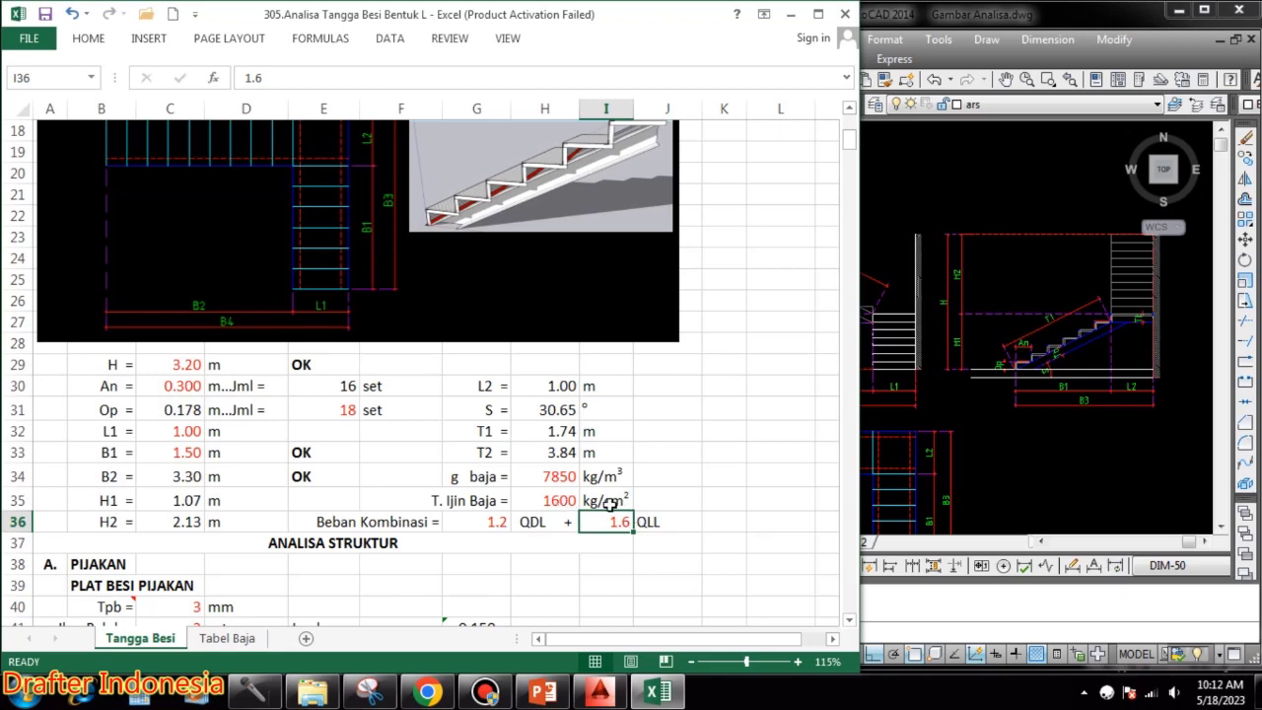
- Set the tread plate thickness Tpb to 2 mm in the PLAT BESI PIJAKAN section
scroll(611, 503, down, 2)
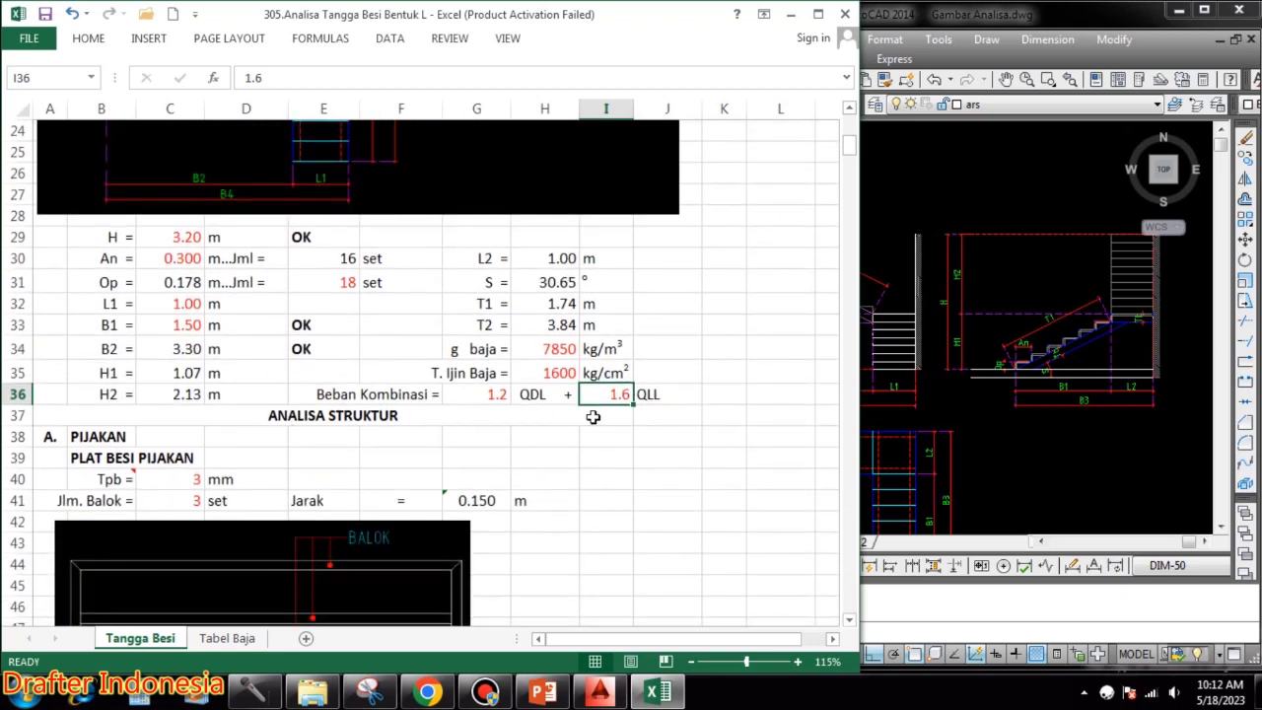
scroll(642, 414, down, 1)
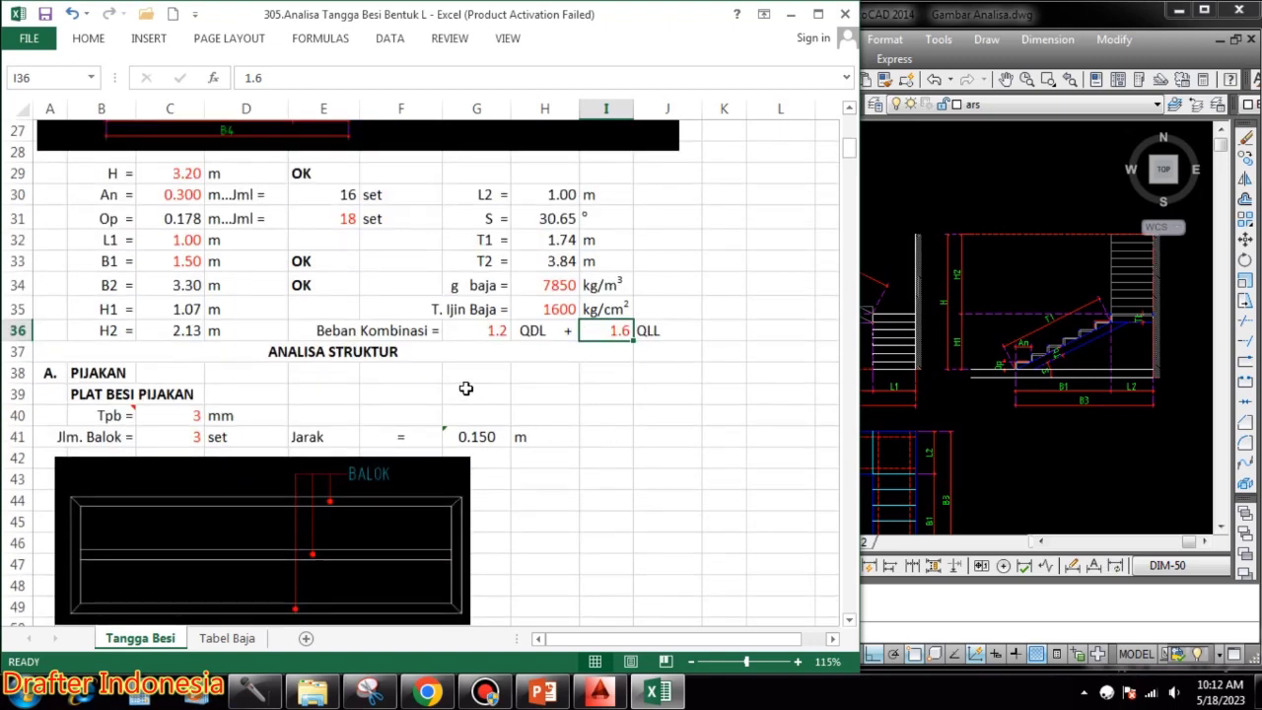
click(974, 438)
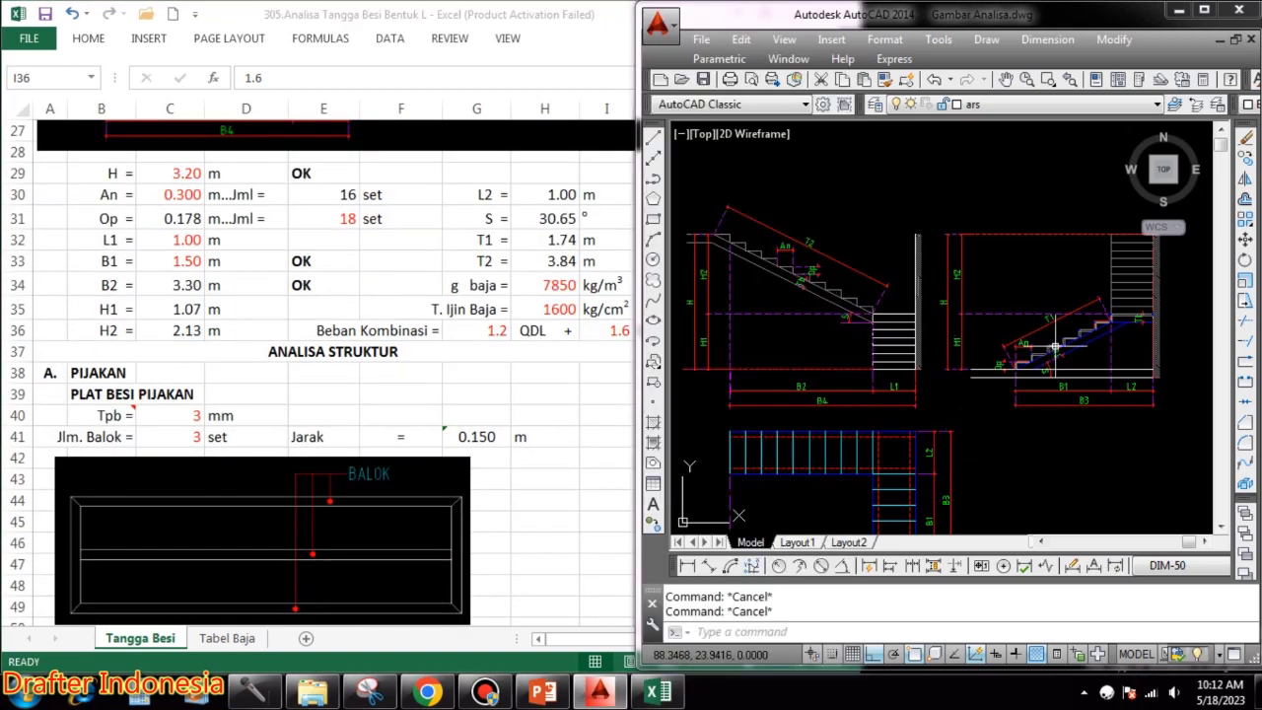
click(345, 406)
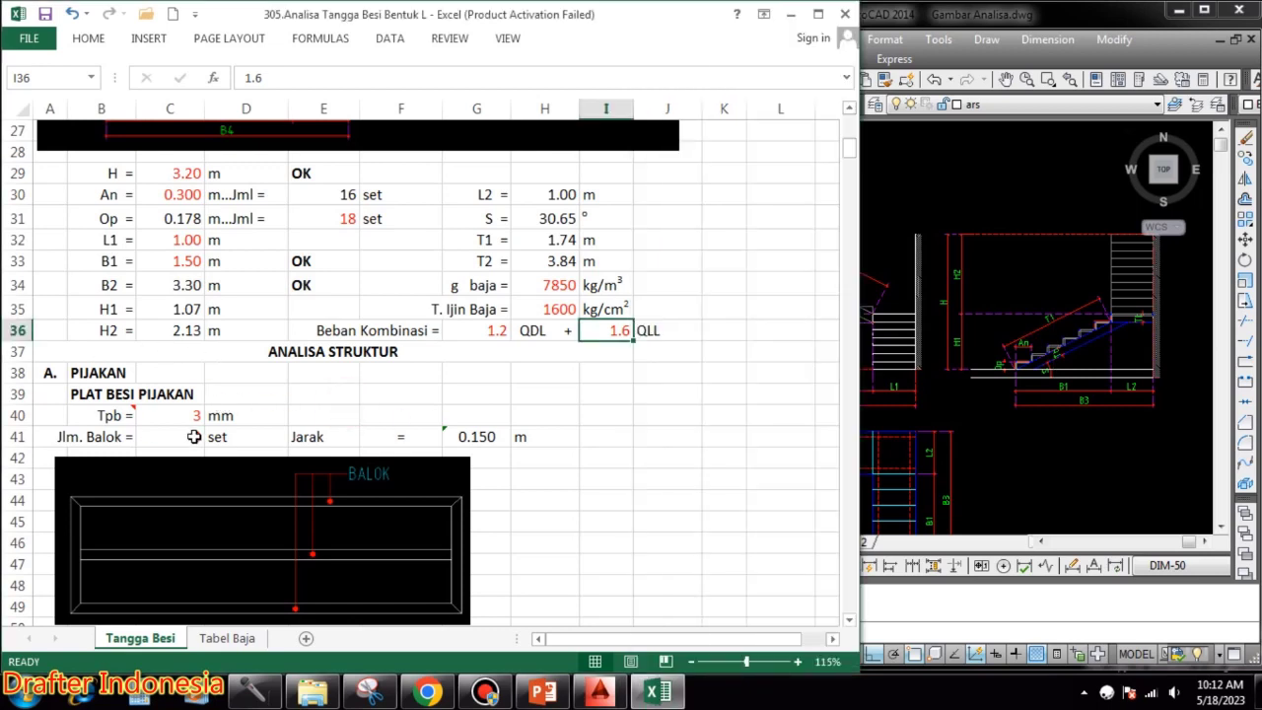
mouse_move(117, 418)
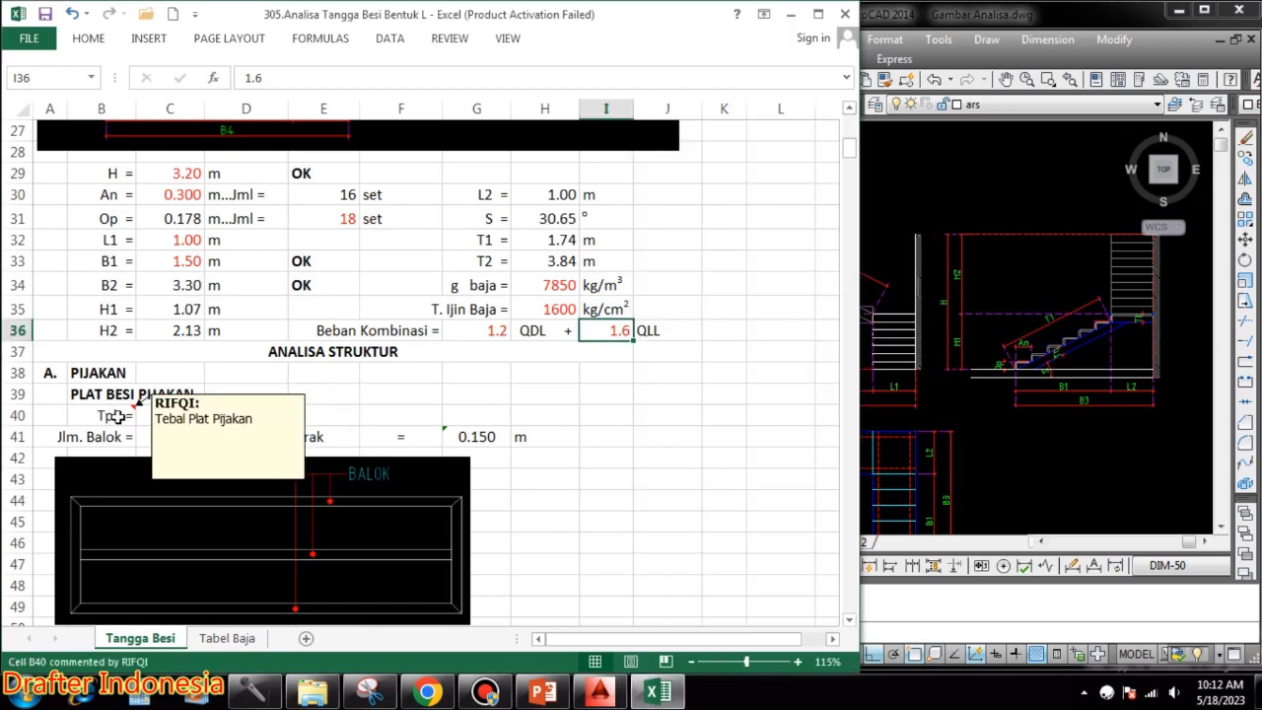
click(179, 417)
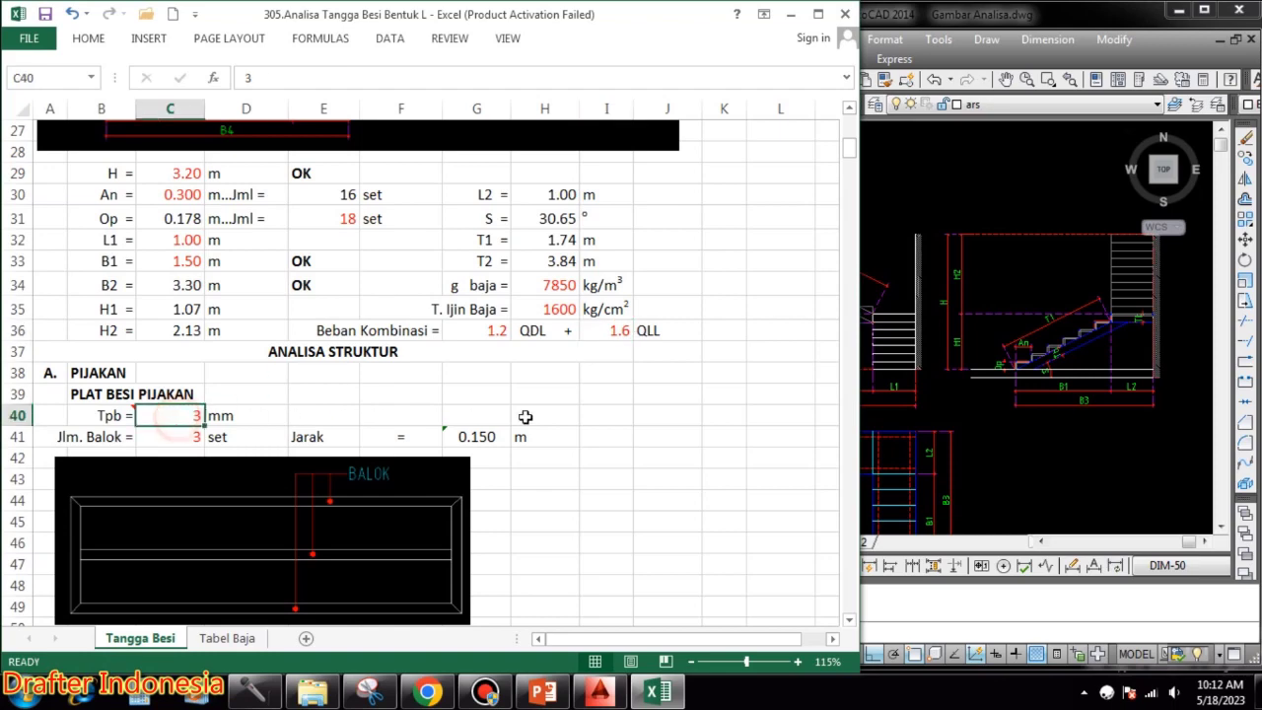
scroll(648, 418, down, 1)
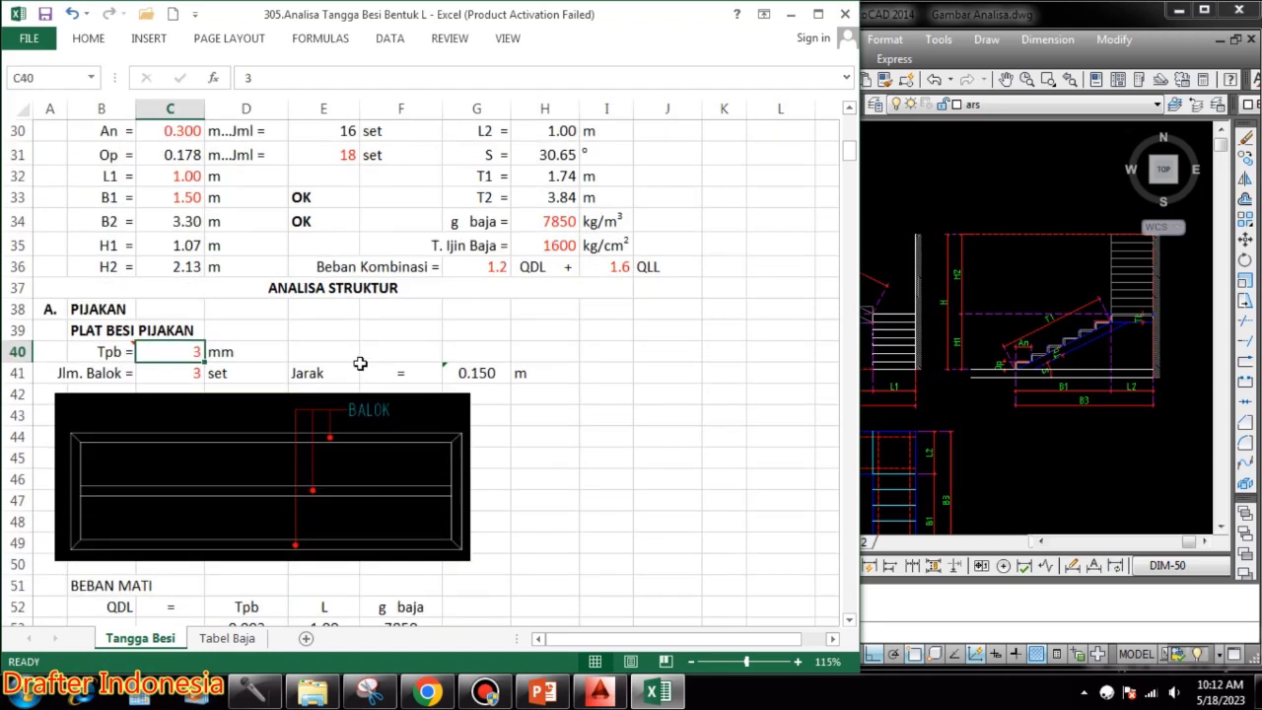
text(2)
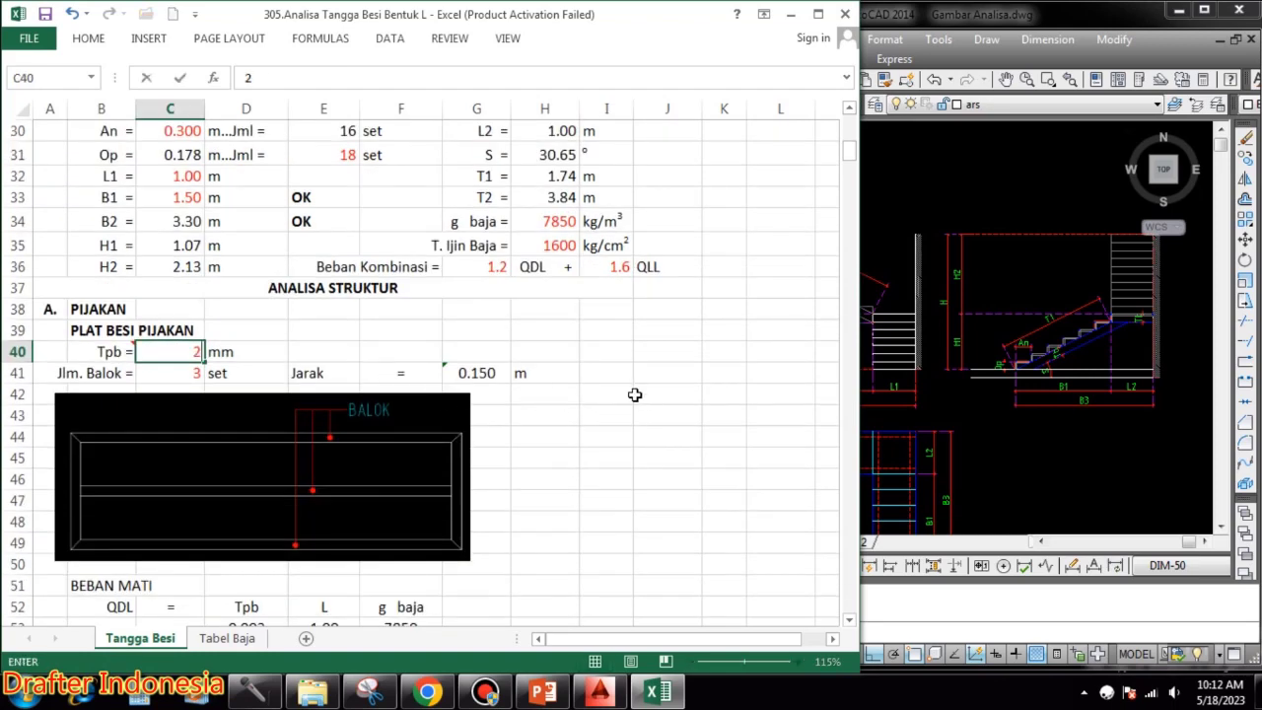
key(Return)
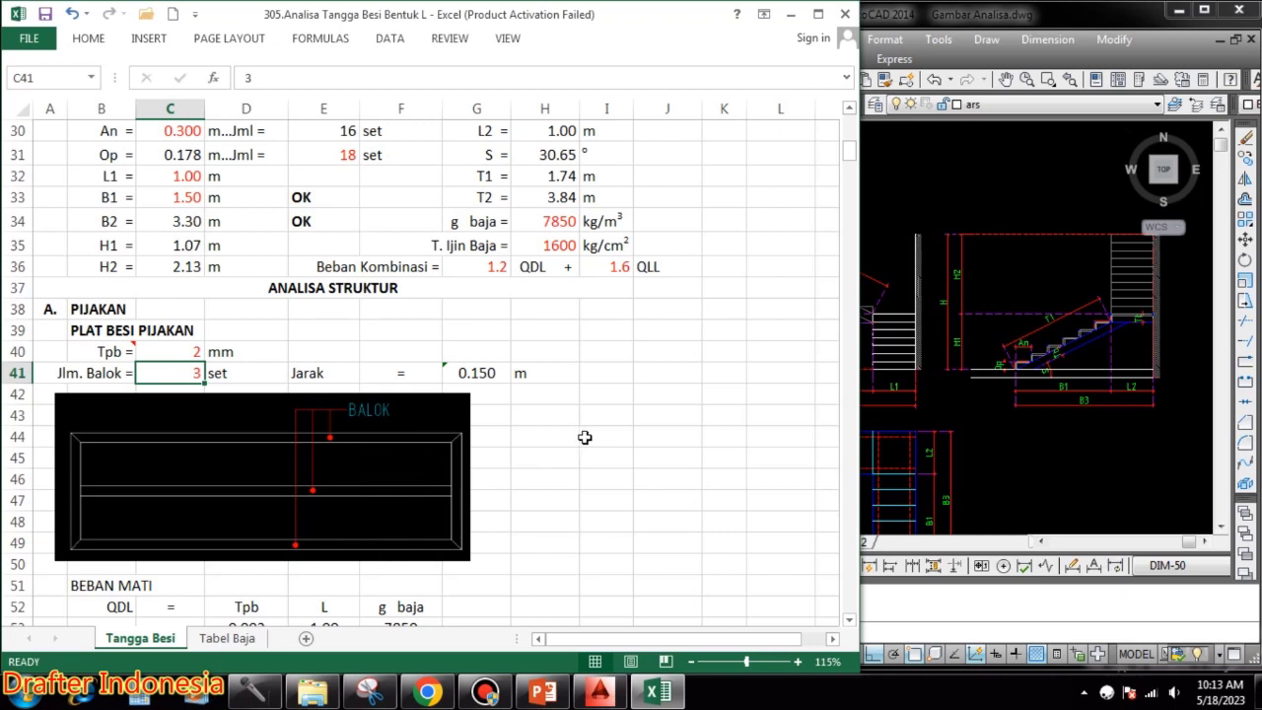
- Set the number of tread beams (Jlm. Balok) to 2 and check the formula for their spacing (Jarak)
key(BackSpace)
text(2)
key(Return)
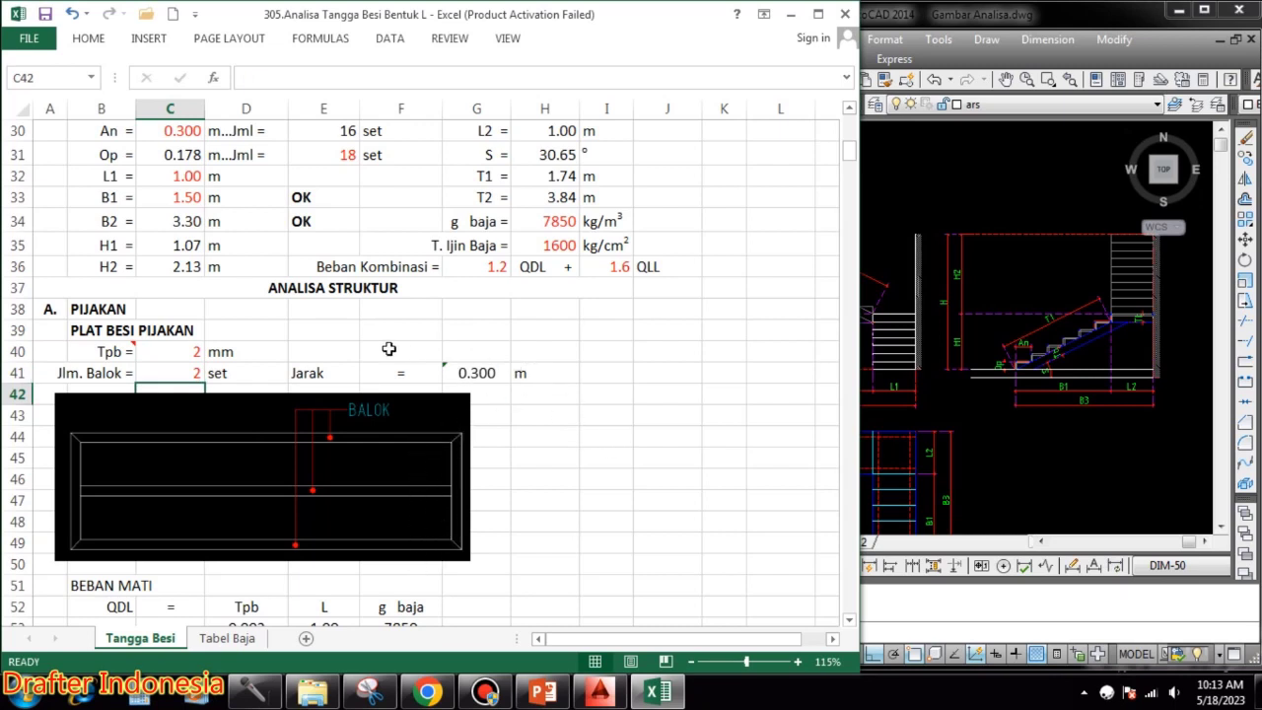
double_click(455, 381)
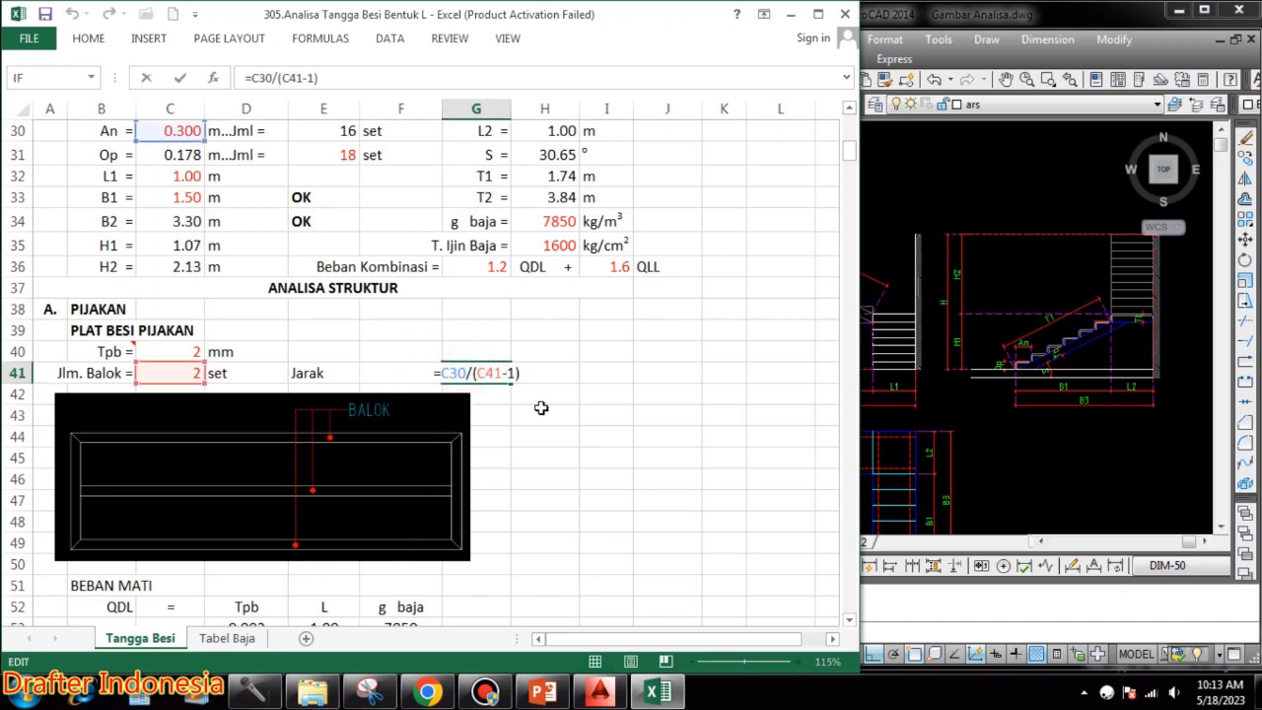
key(Escape)
- Examine the tread plate's dead load calculation: the Tpb, L and g baja references and the QDL product formula
scroll(558, 434, down, 2)
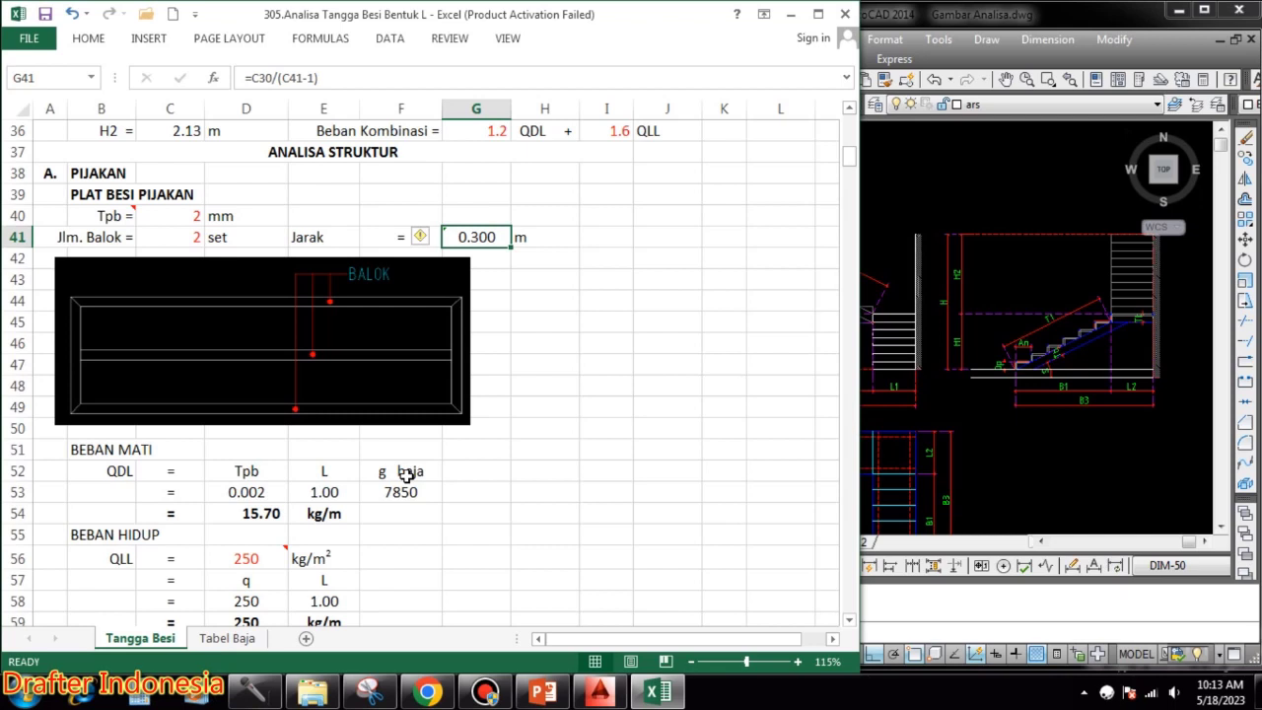
double_click(246, 492)
key(Escape)
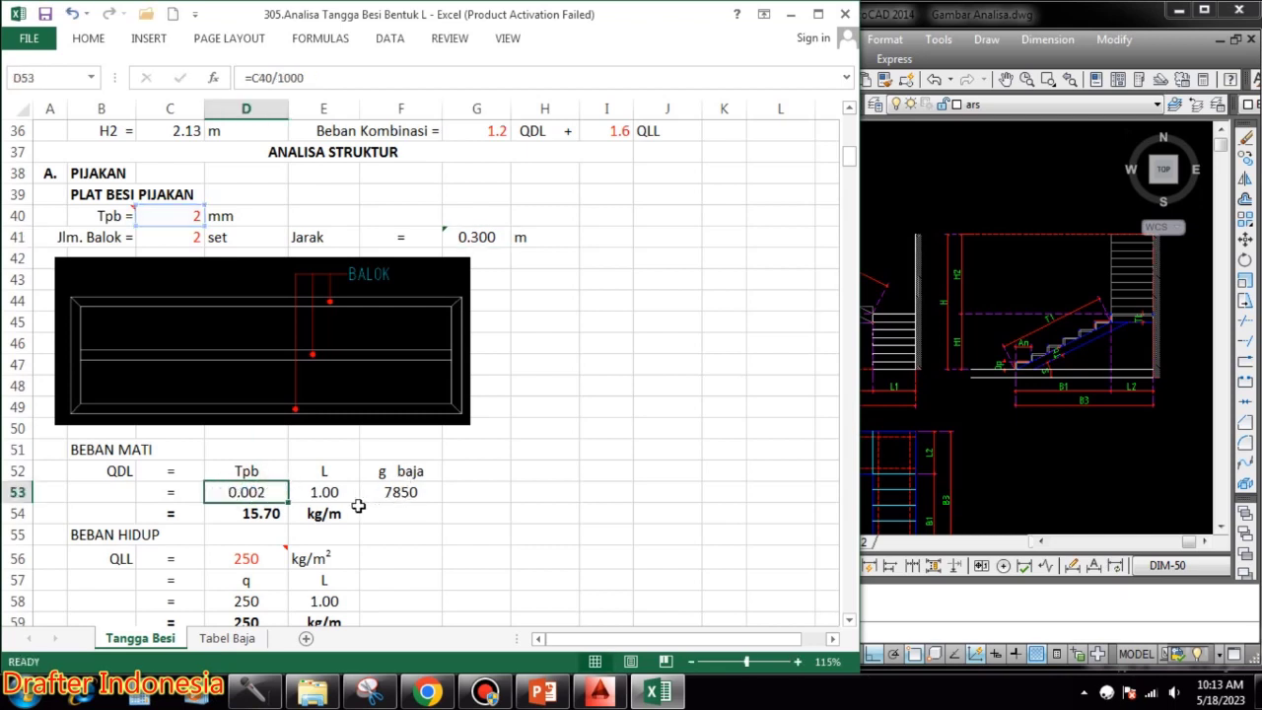
double_click(340, 493)
key(Escape)
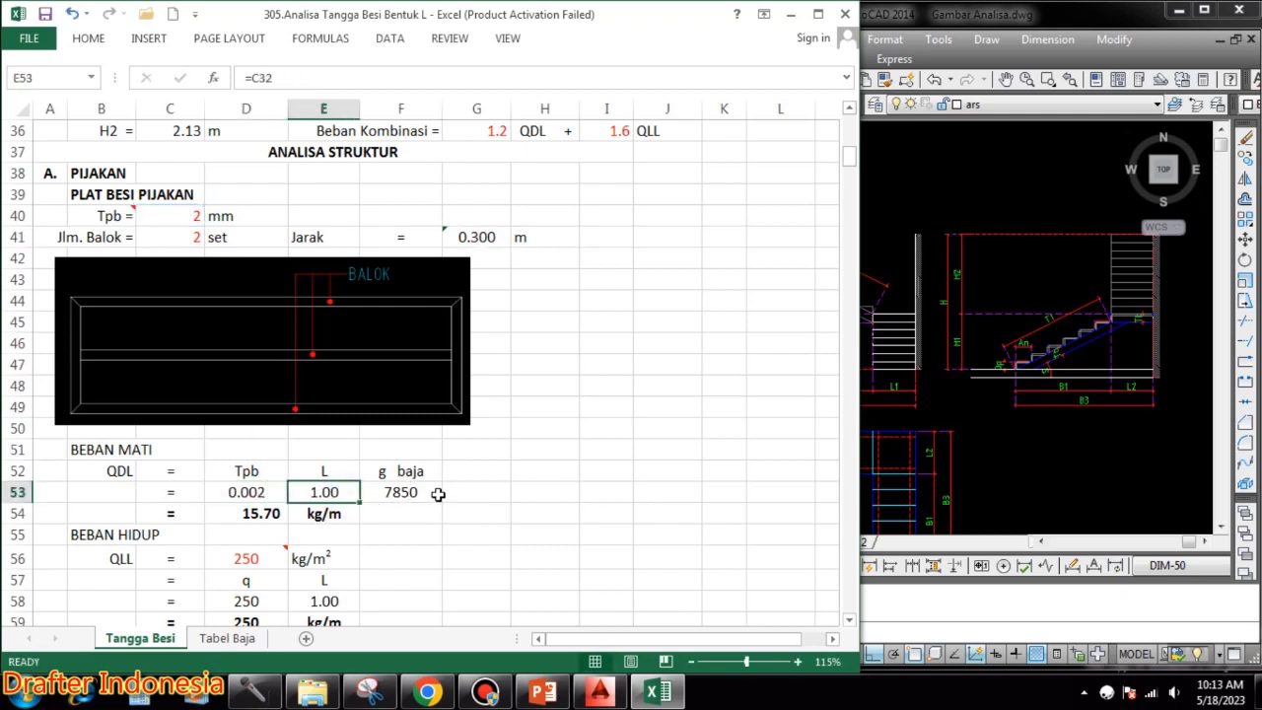
double_click(414, 493)
key(Escape)
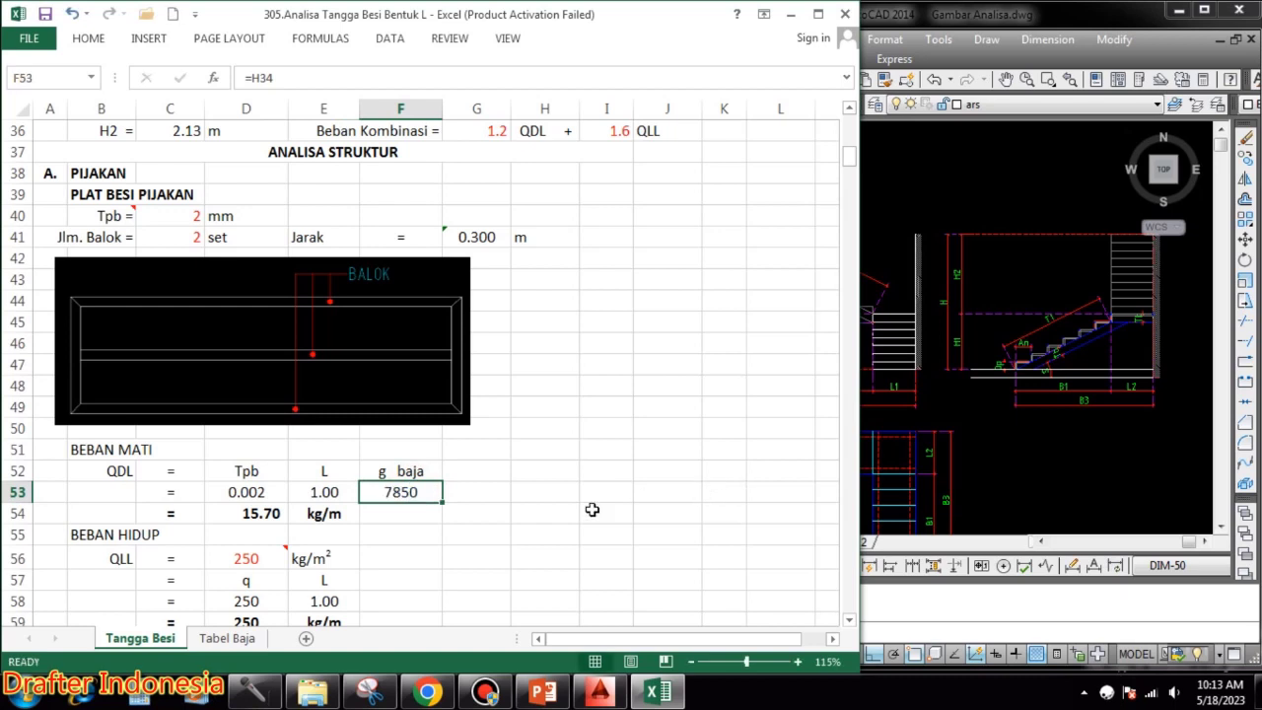
double_click(274, 515)
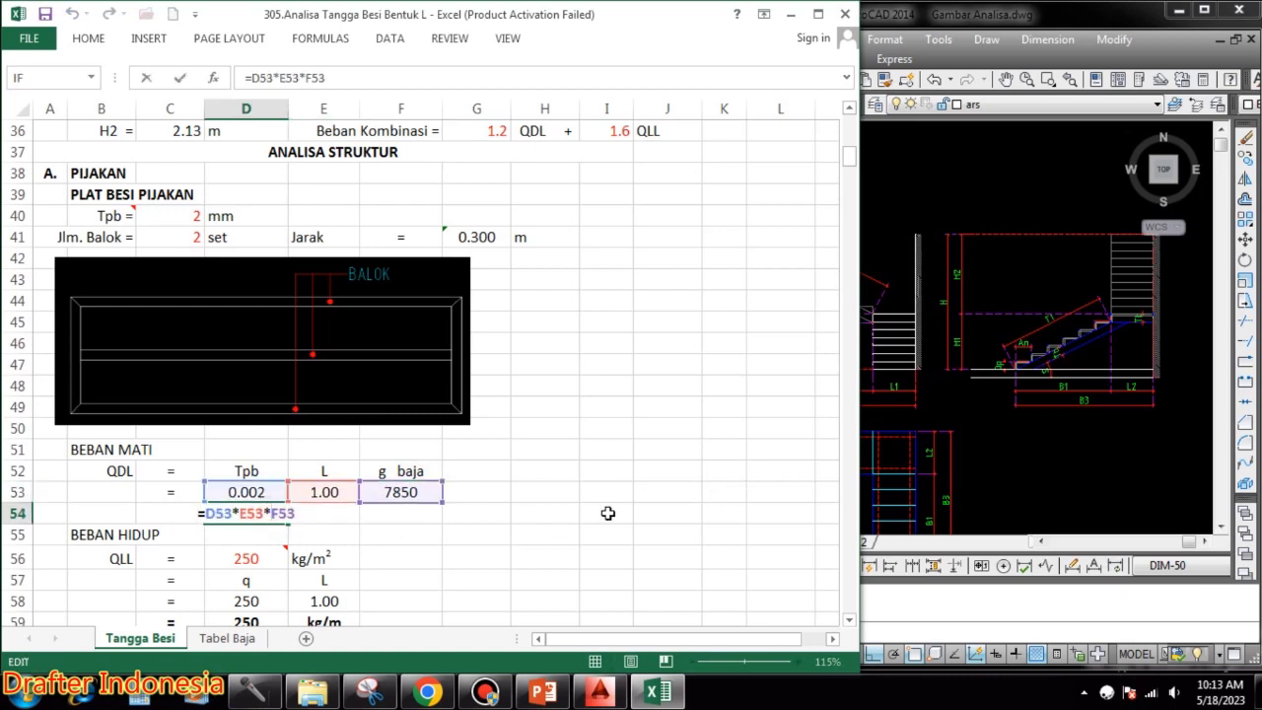
key(Escape)
scroll(604, 492, down, 1)
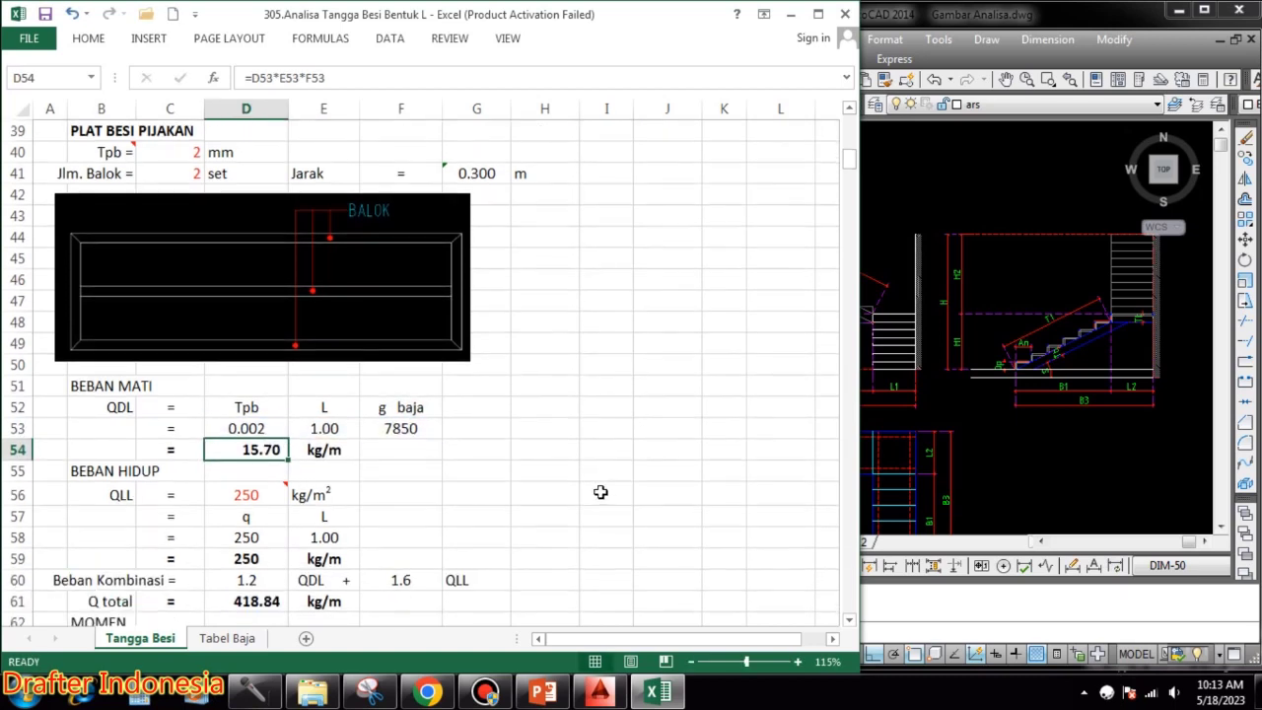
- Examine the tread plate's live load calculation: the QLL input, the q and L references and their product formula
click(278, 496)
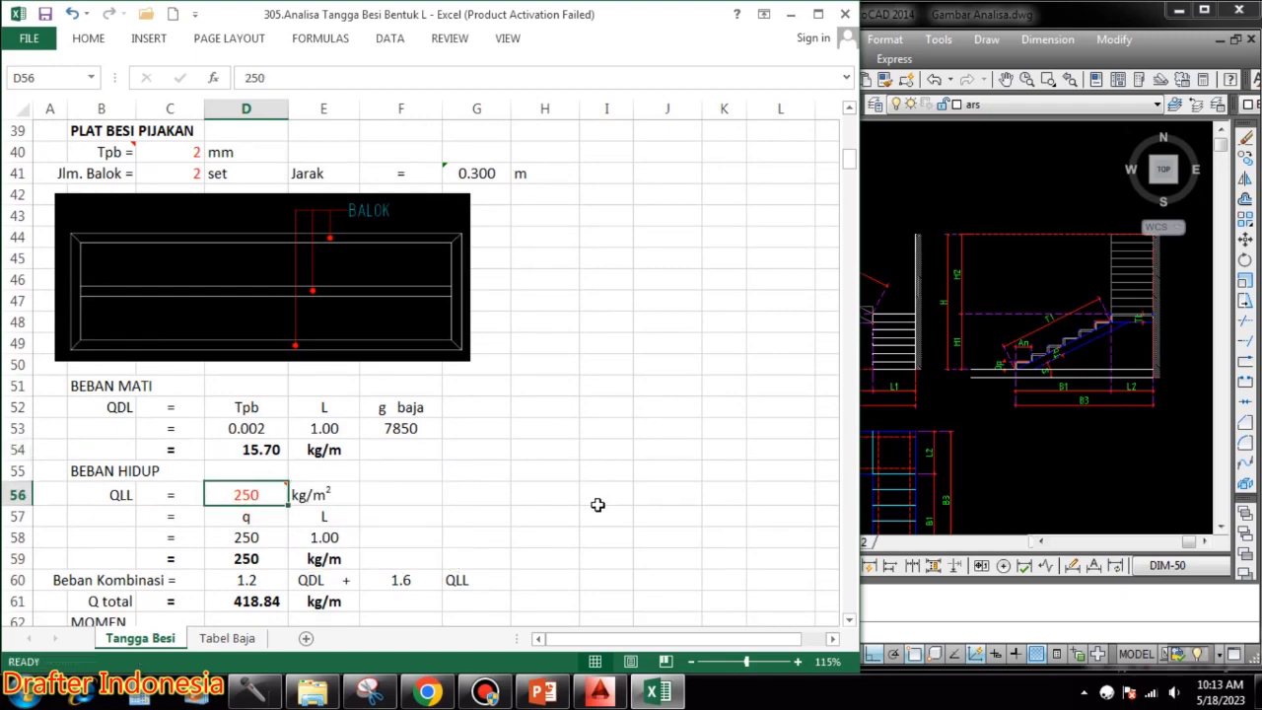
scroll(597, 505, up, 4)
scroll(589, 496, down, 1)
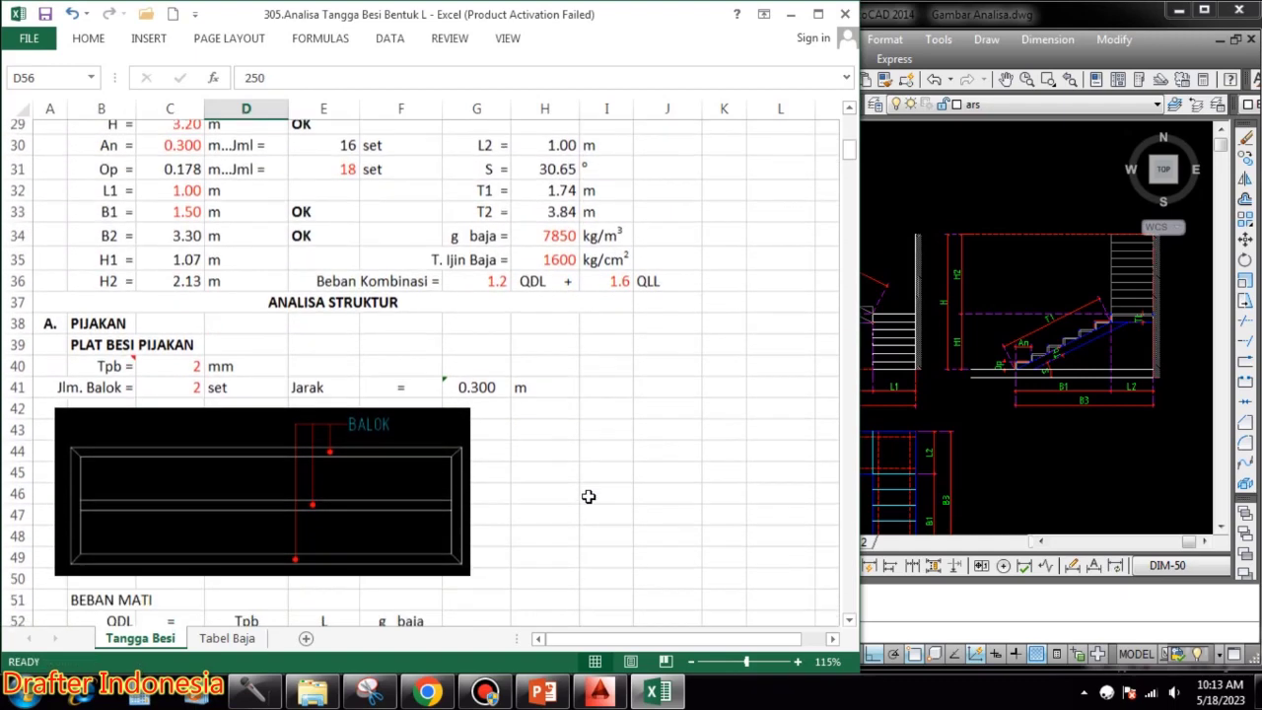
scroll(589, 496, down, 3)
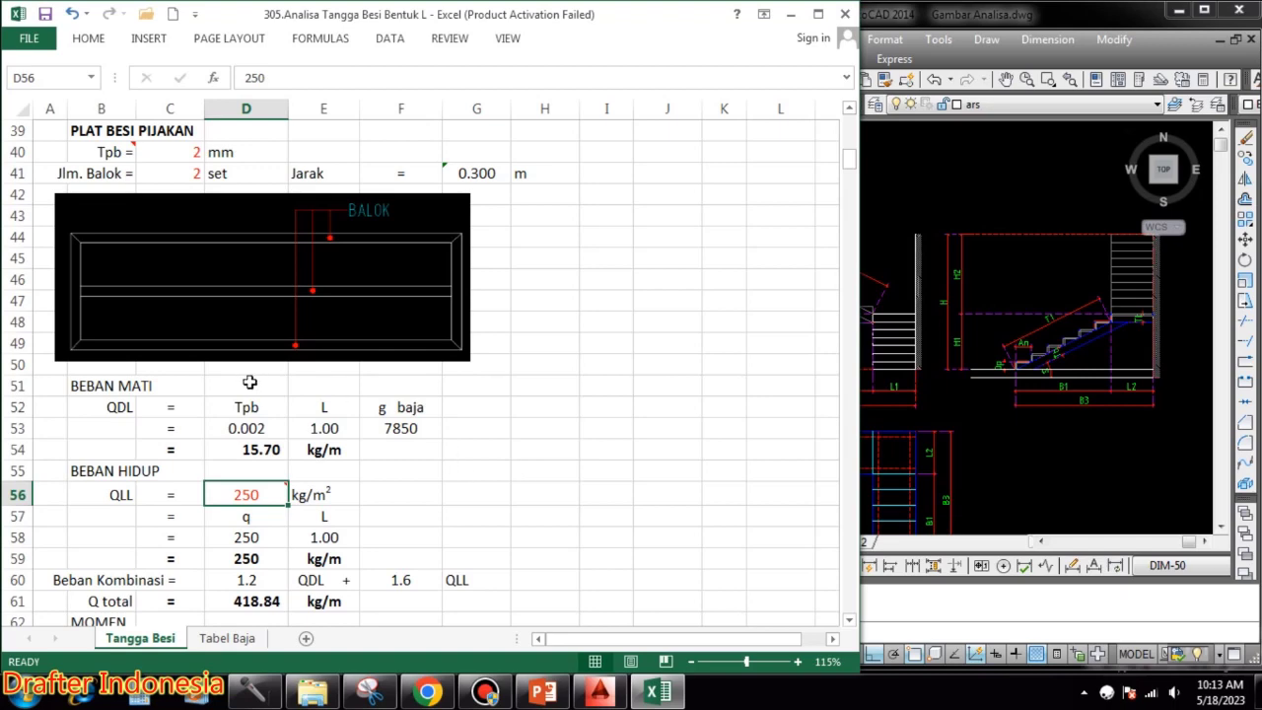
scroll(232, 437, down, 1)
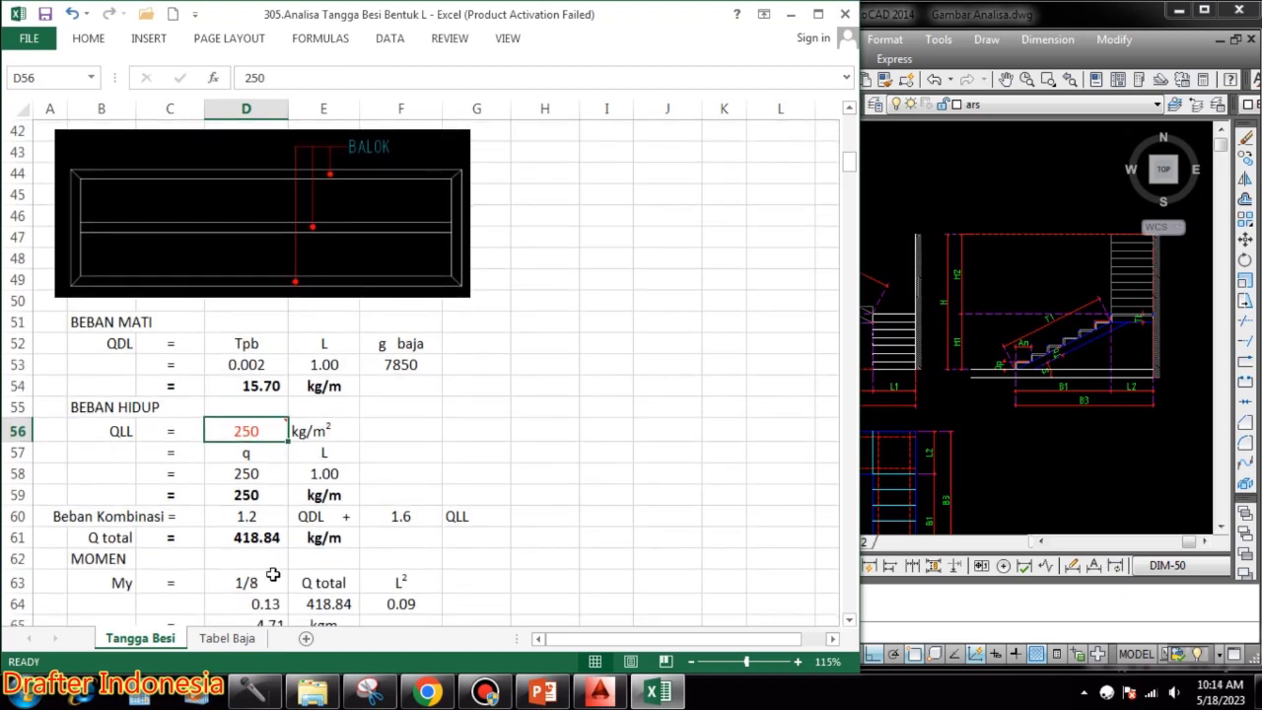
click(254, 476)
text(=)
click(252, 432)
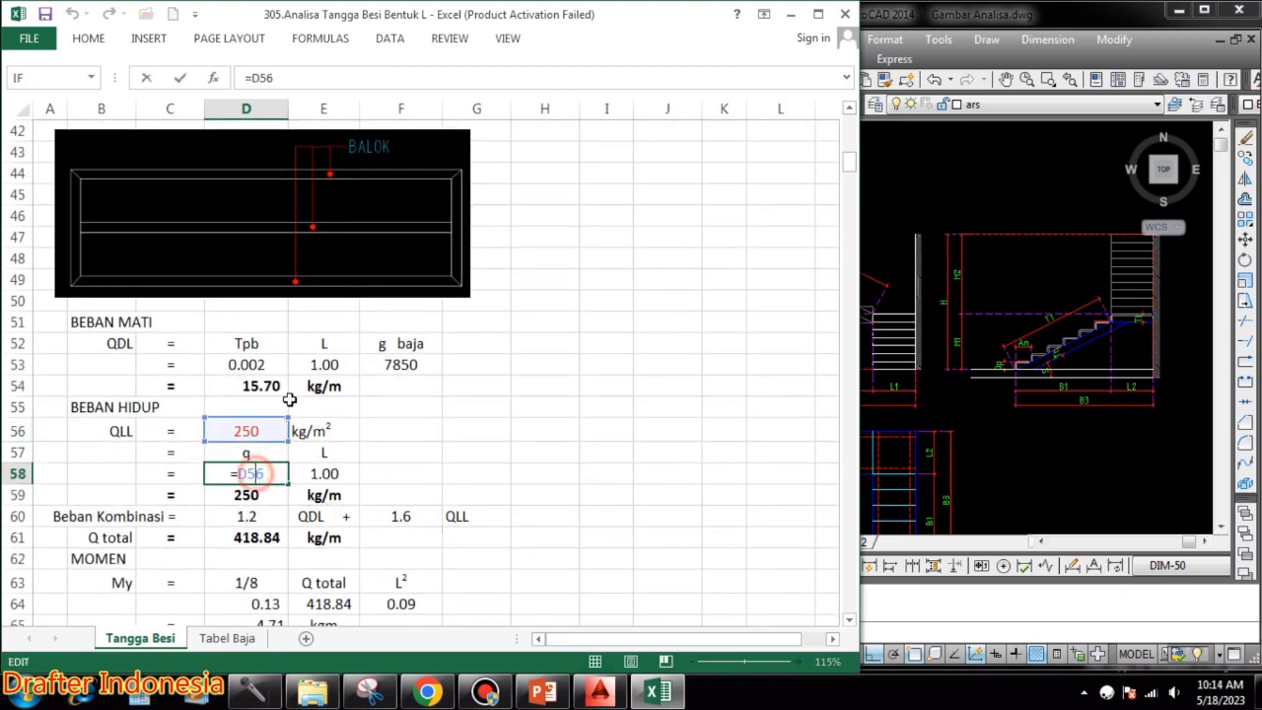
key(Return)
click(340, 475)
text(=E53)
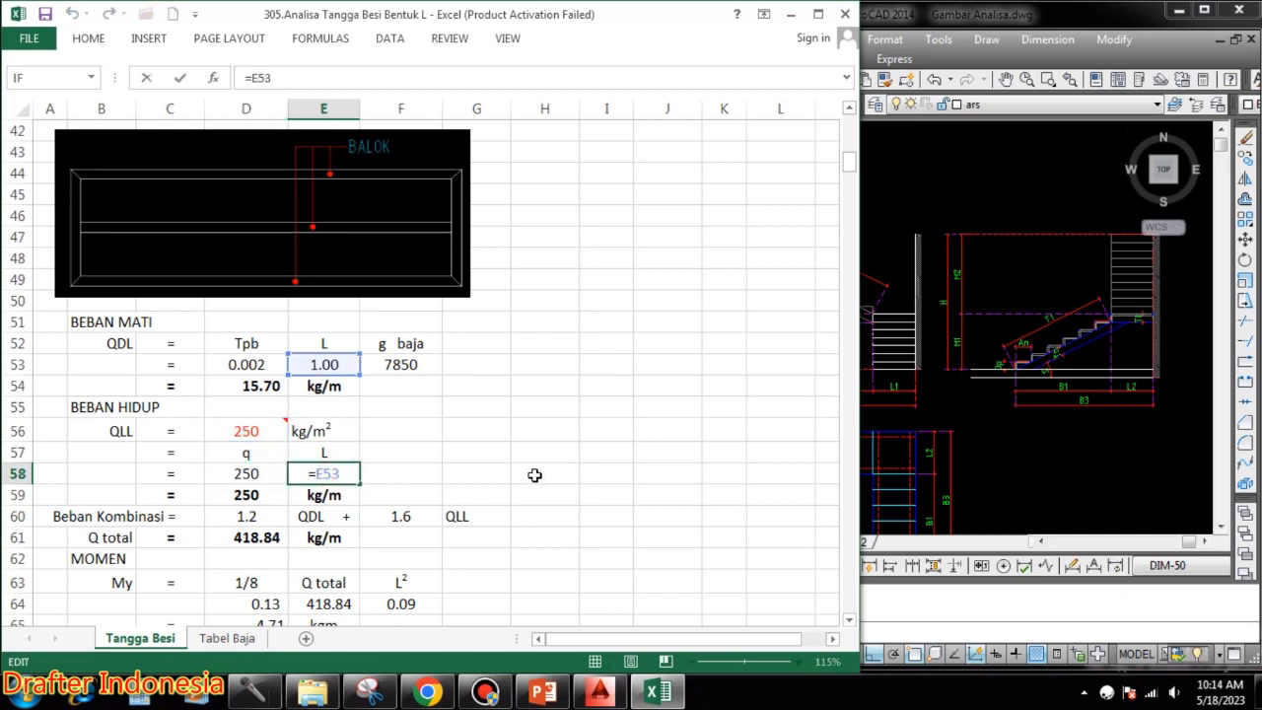
key(ctrl+Return)
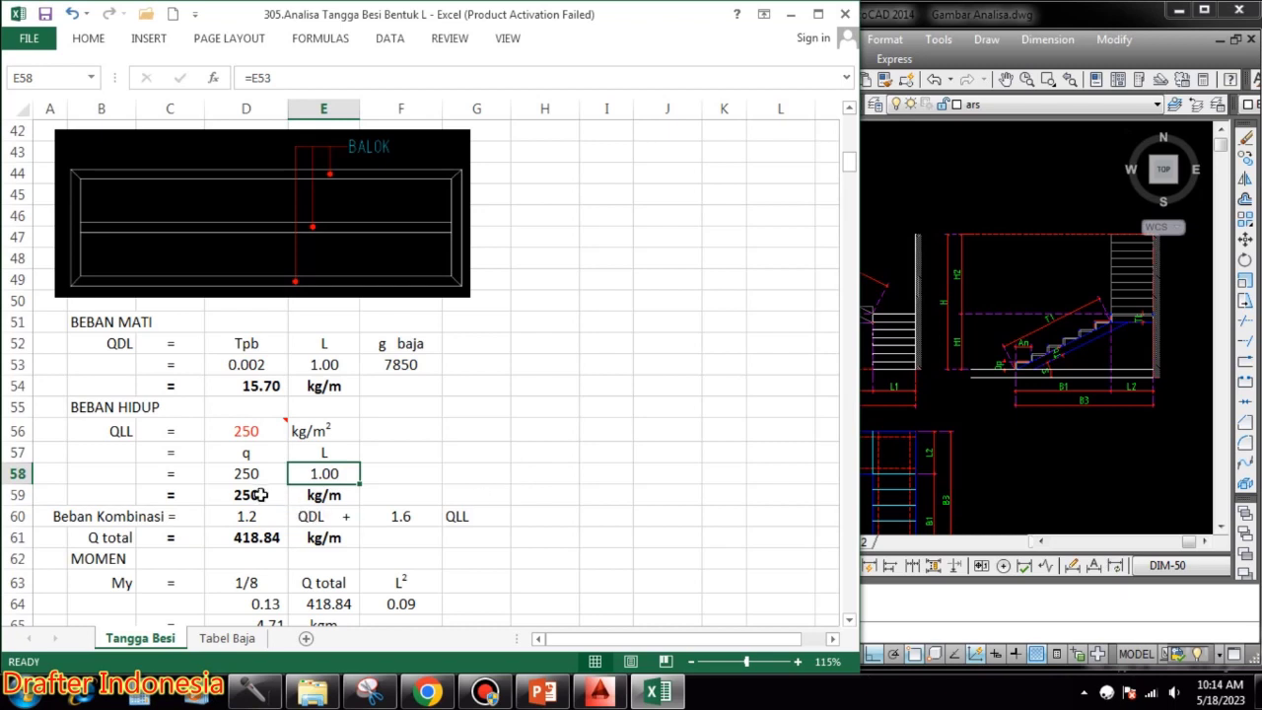
double_click(254, 495)
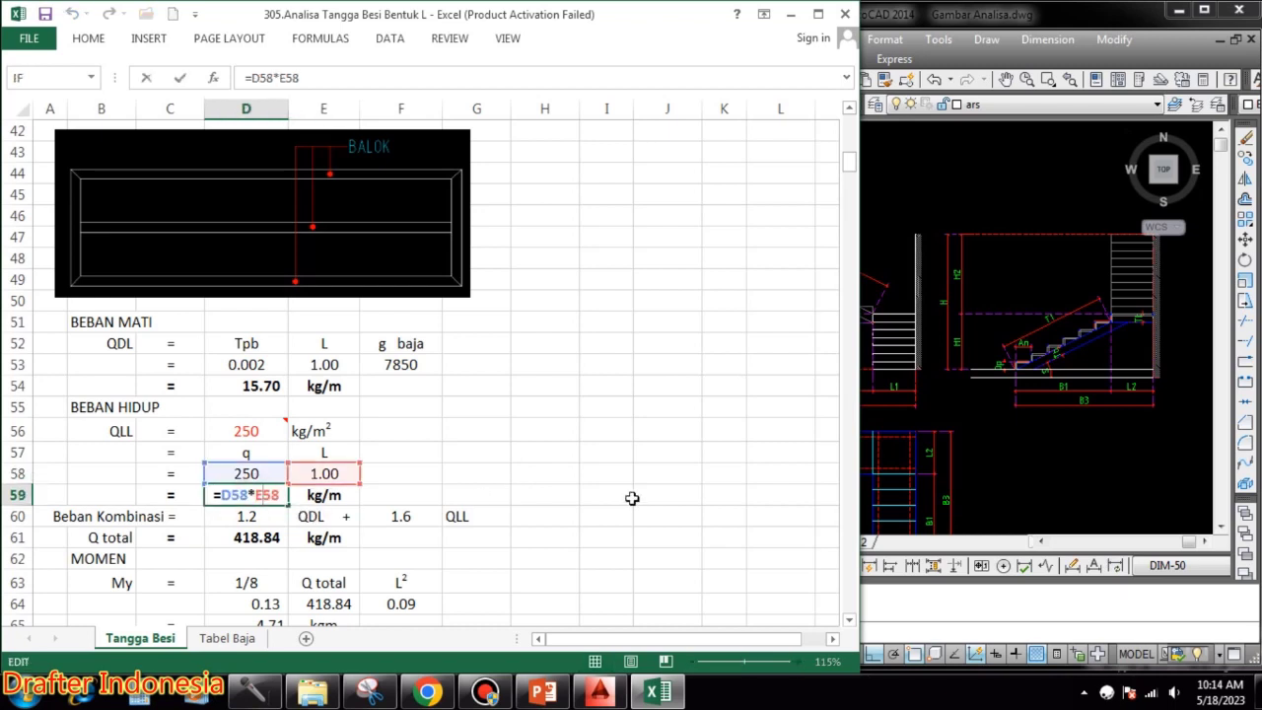
key(ctrl+Return)
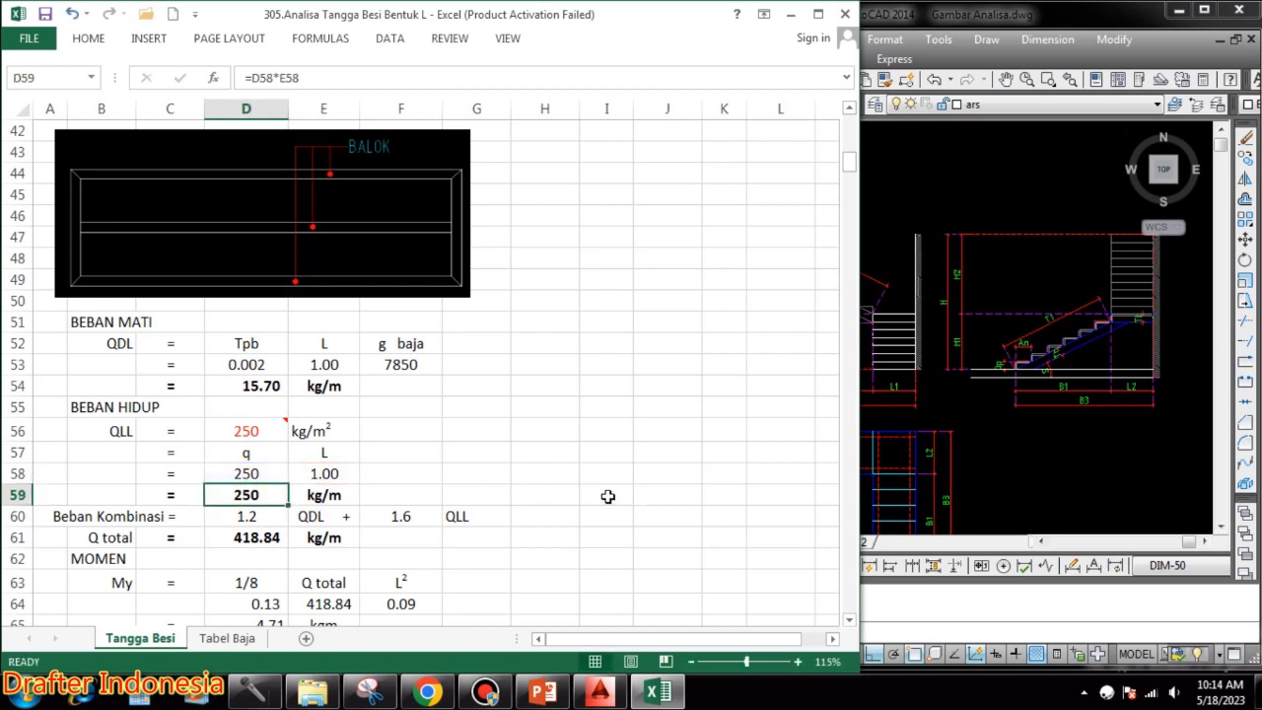
- Examine the tread plate's combined load calculation: the QDL and QLL factor references and the Q total formula
scroll(521, 504, down, 1)
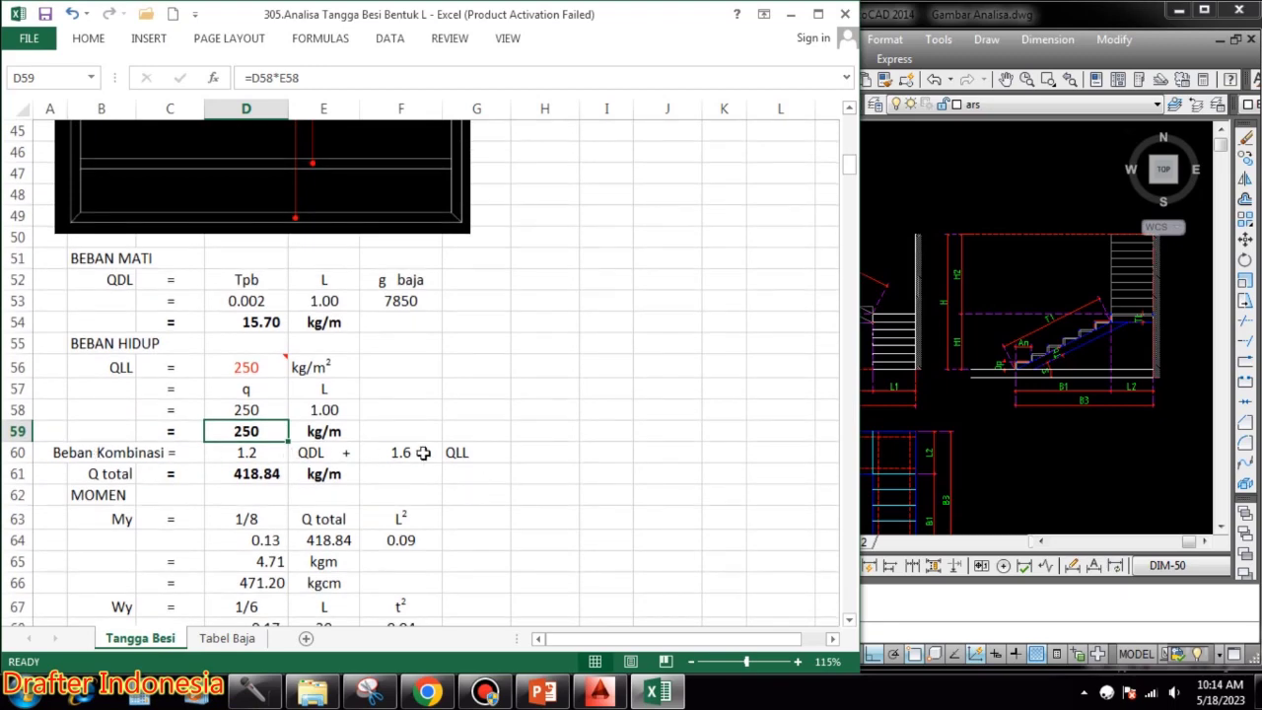
click(259, 452)
double_click(259, 452)
key(Escape)
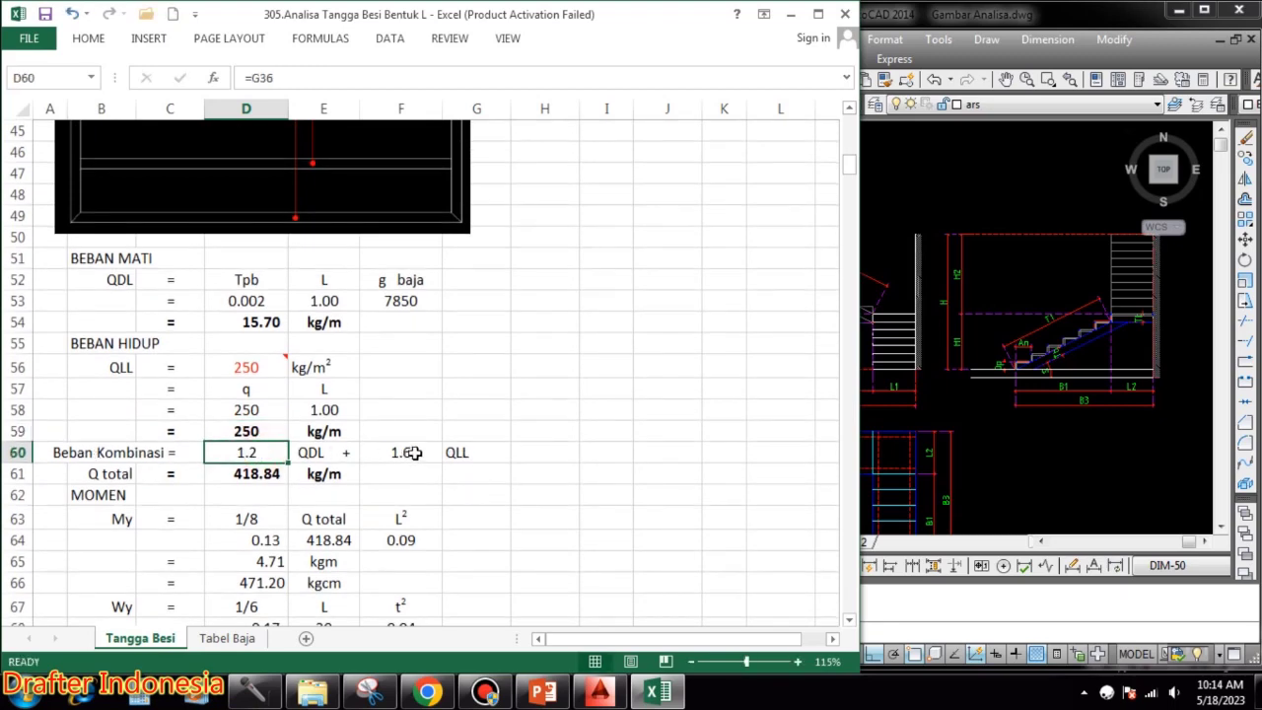
double_click(412, 453)
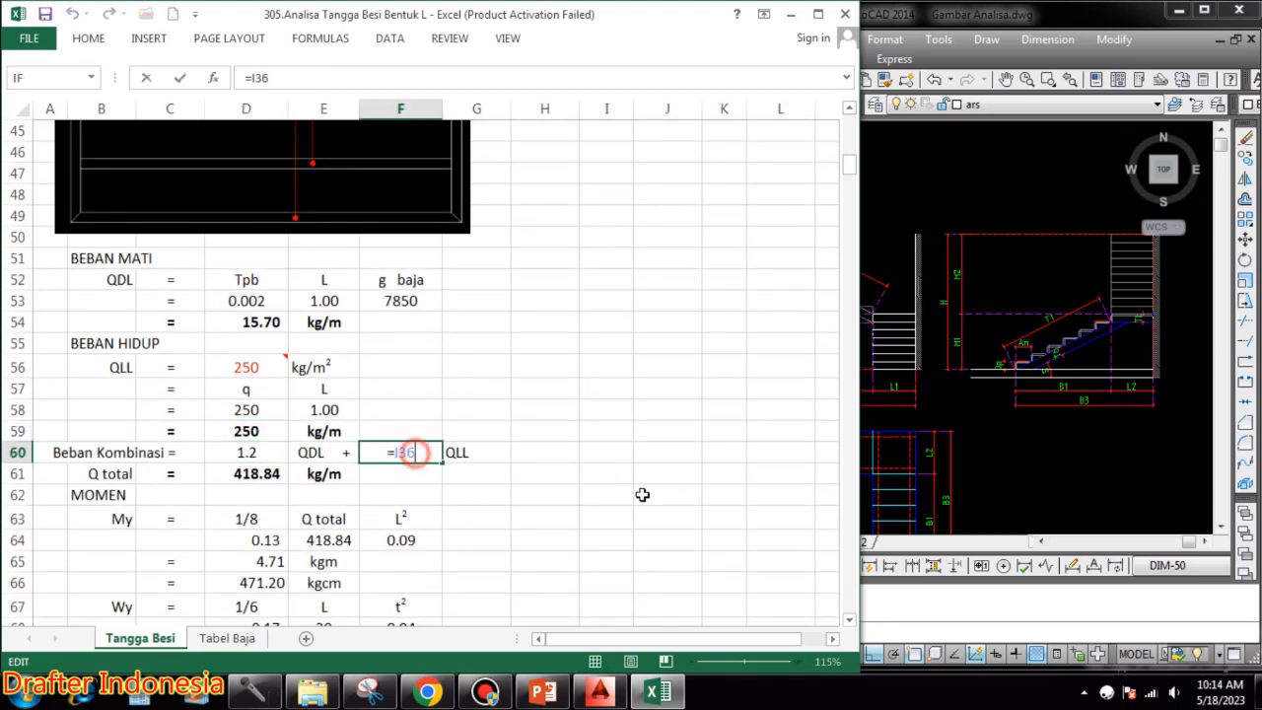
key(Escape)
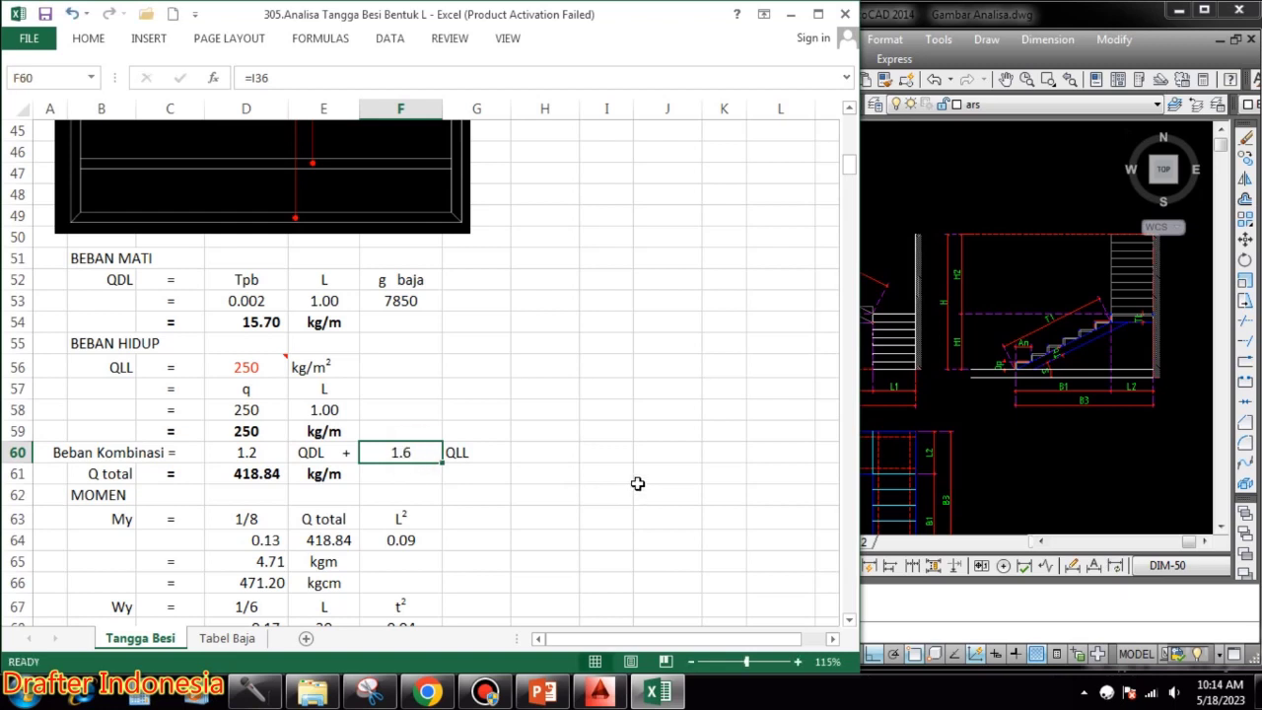
double_click(259, 476)
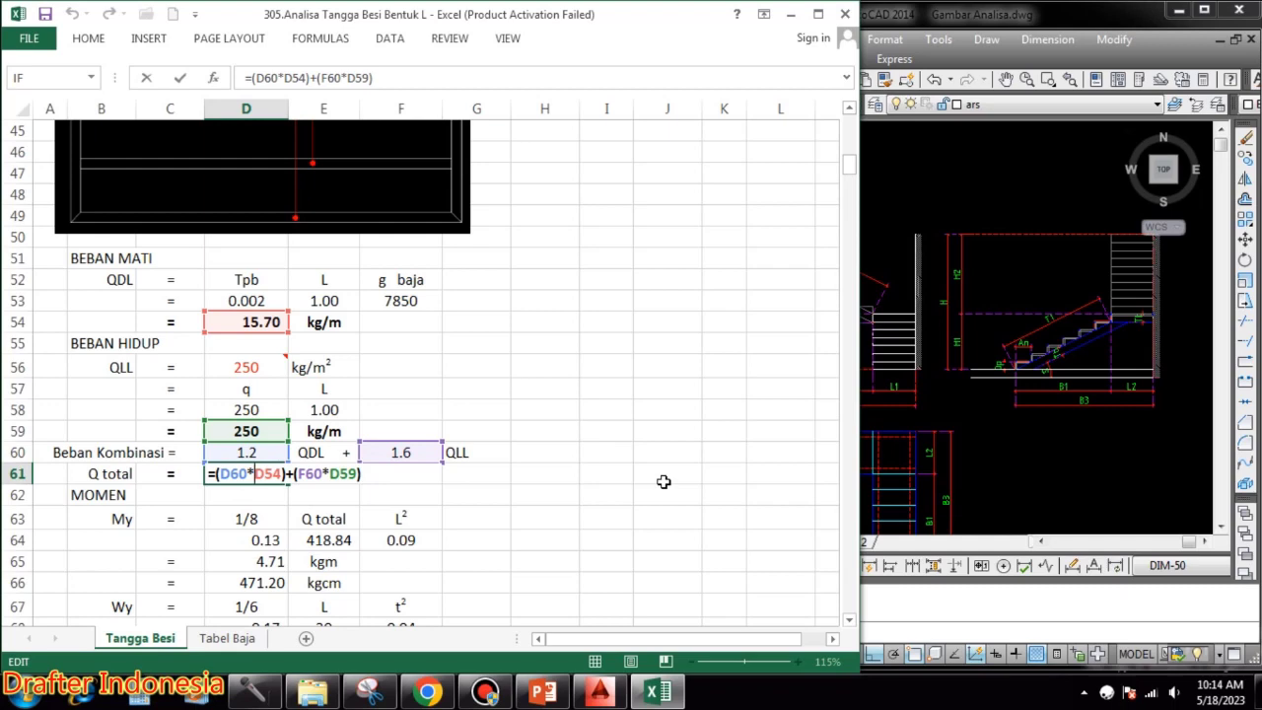
key(Escape)
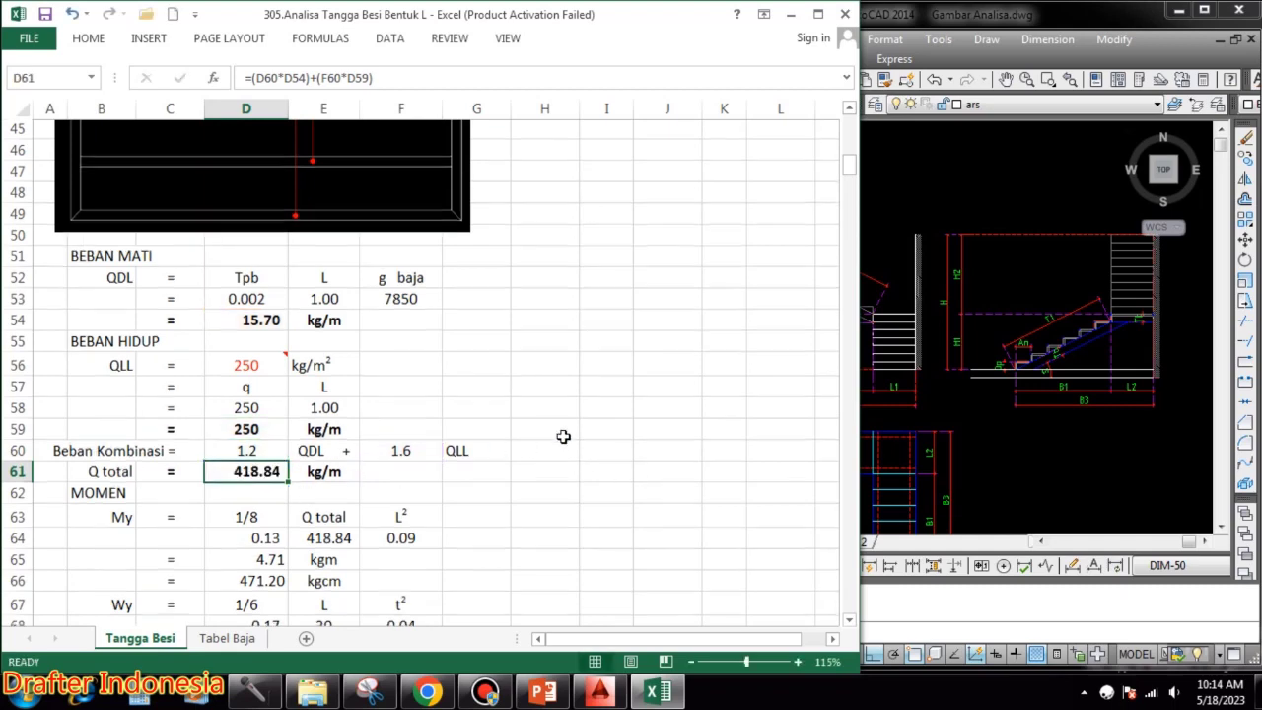
- Examine the tread plate's moment My calculation: the 1/8, Q total and L² terms, their product and the kgcm conversion
scroll(558, 431, down, 2)
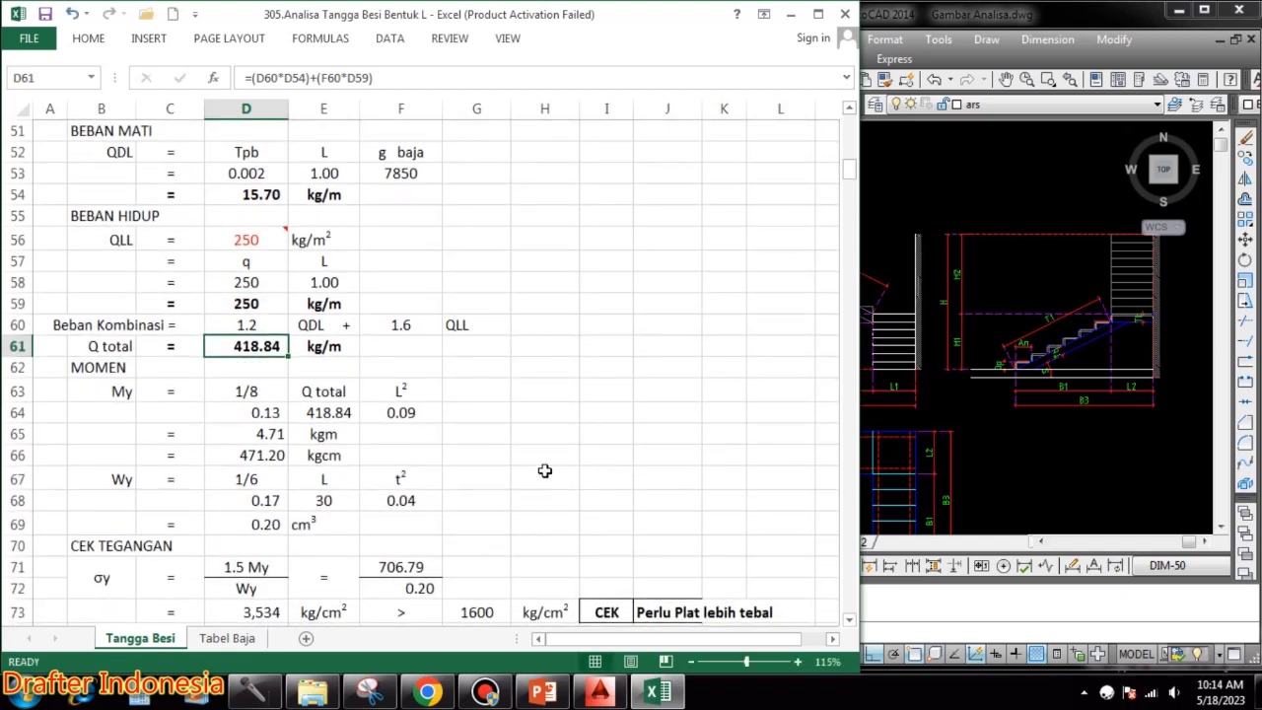
double_click(261, 409)
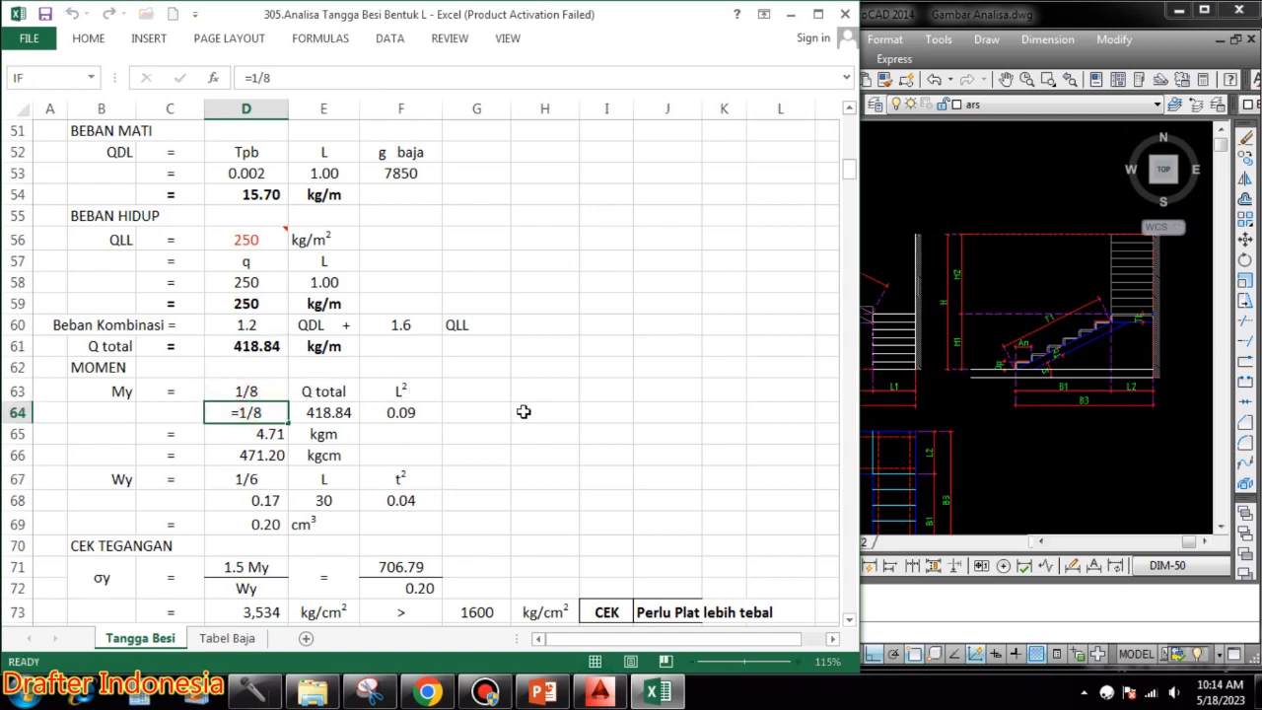
click(339, 408)
text(=D61)
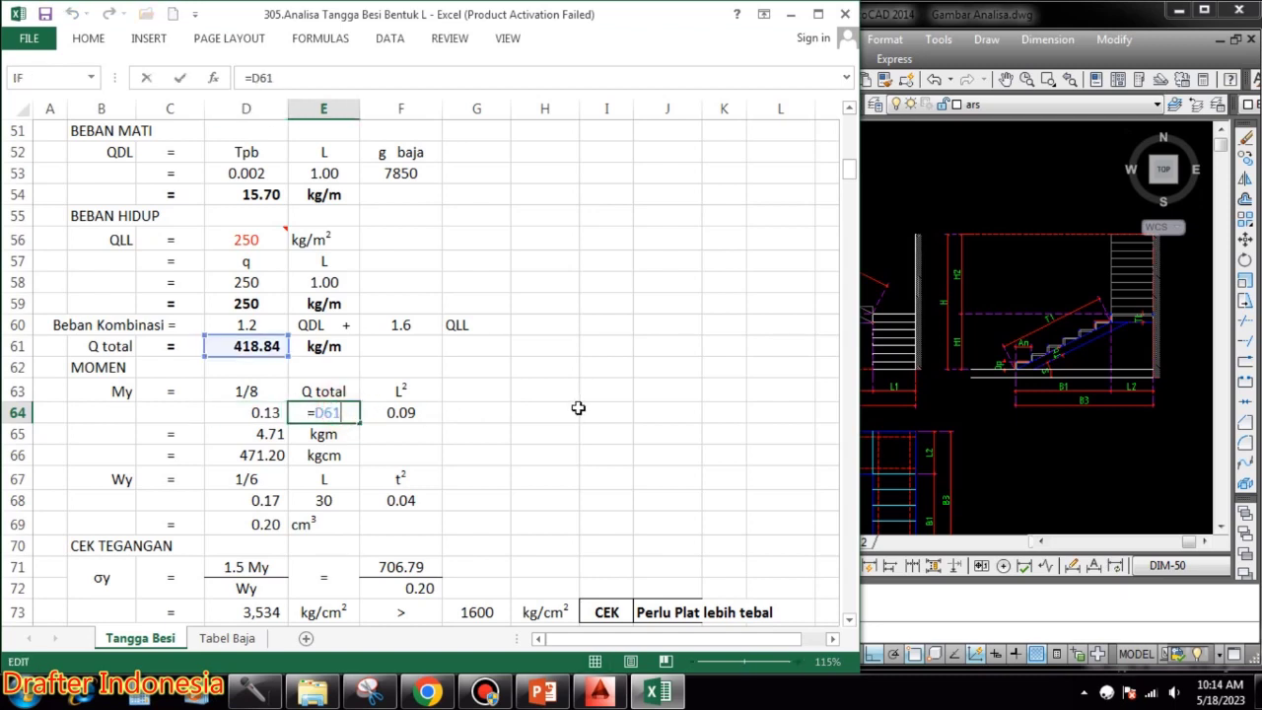
key(Return)
double_click(431, 415)
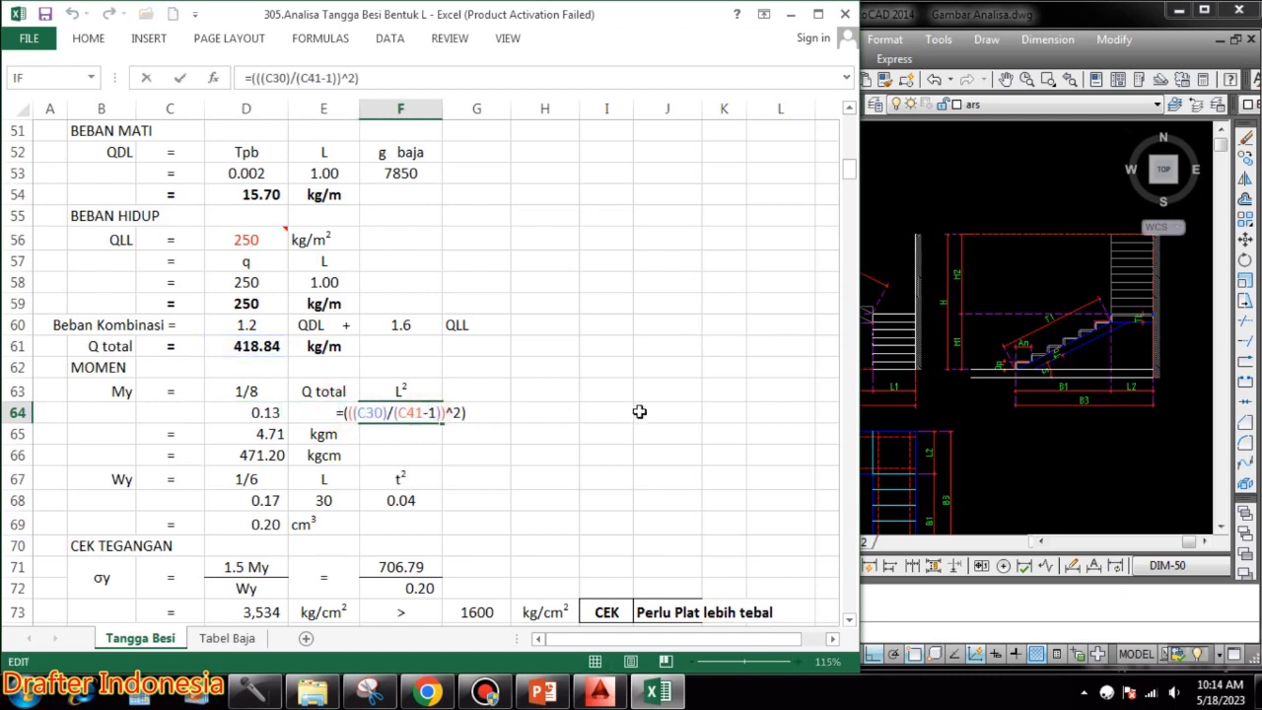
key(Escape)
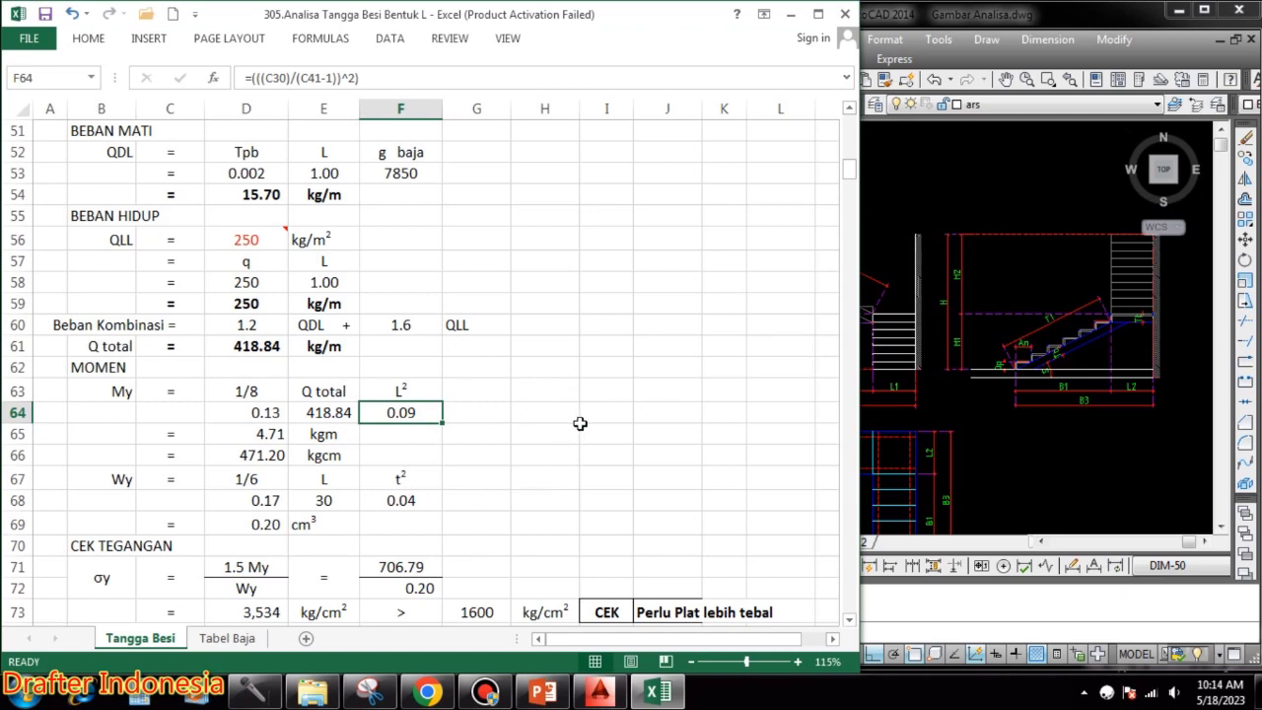
double_click(272, 436)
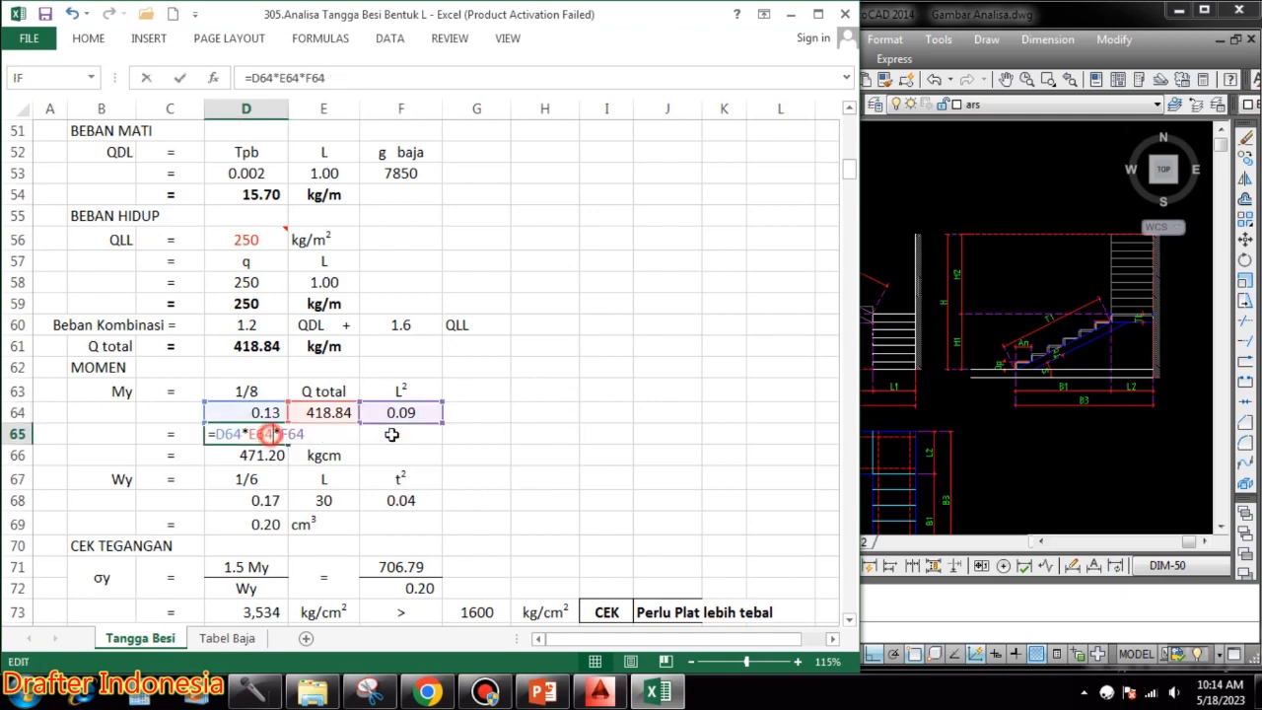
key(Escape)
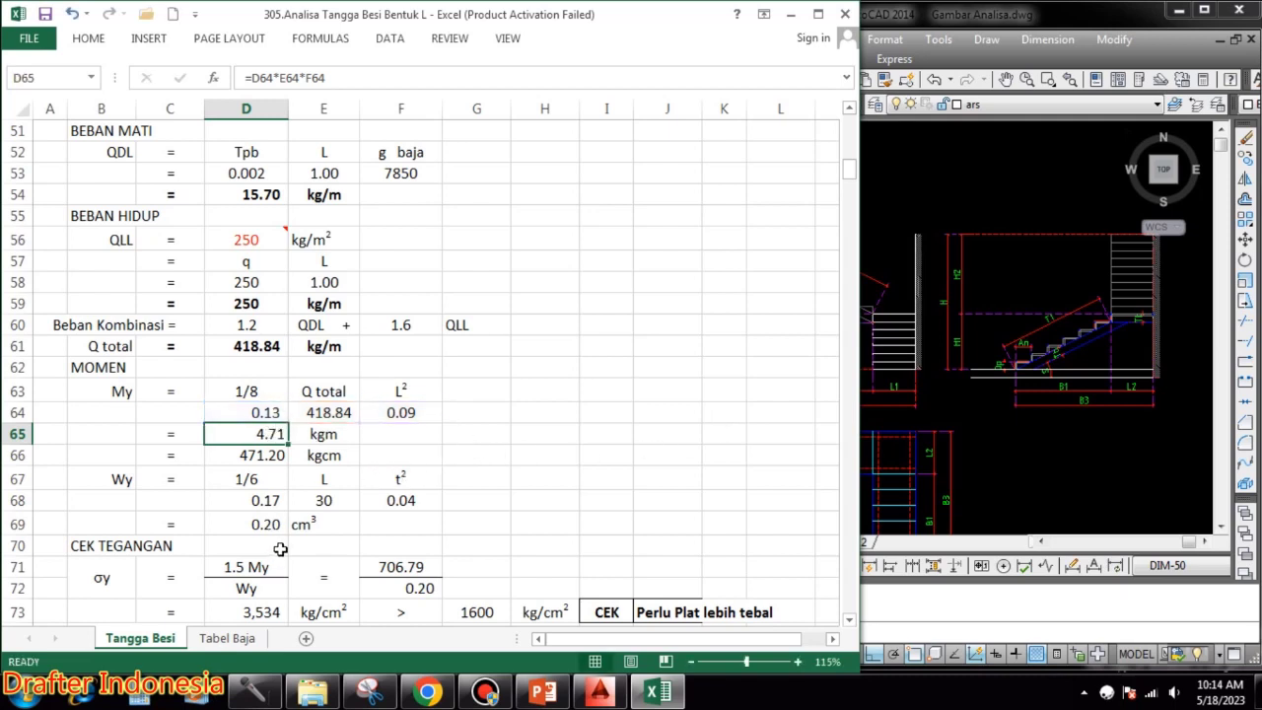
double_click(266, 455)
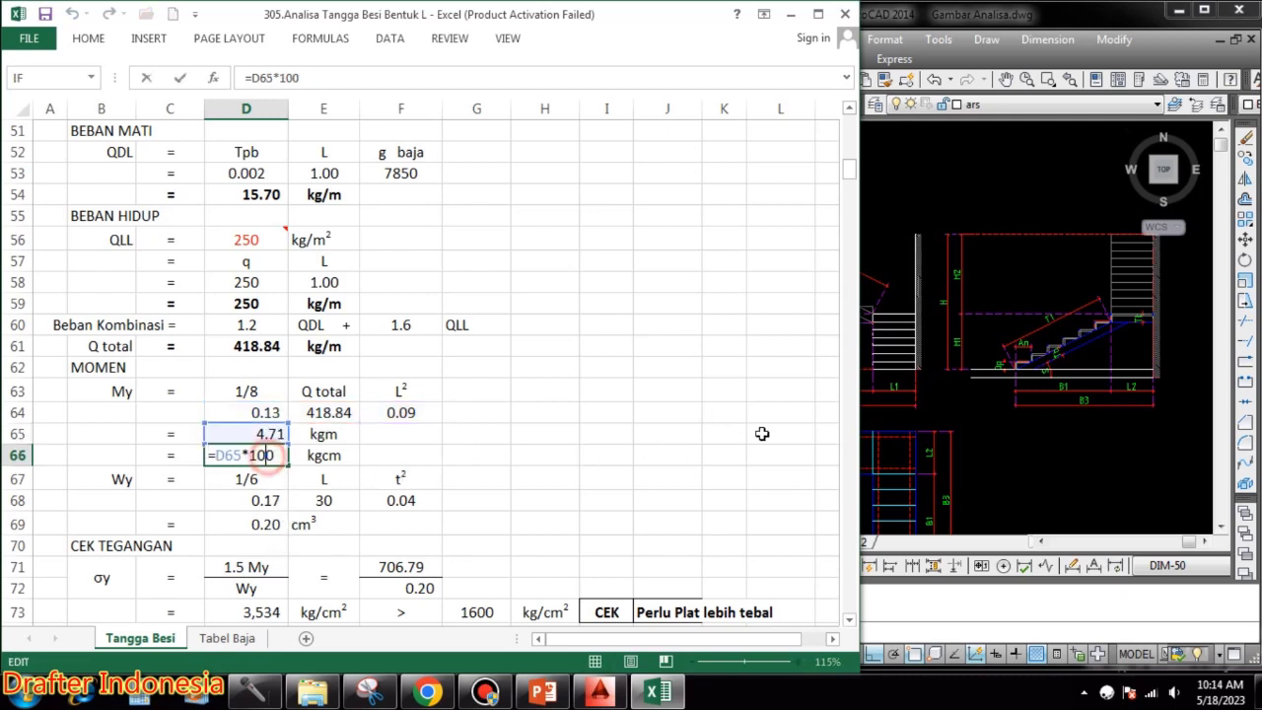
key(Escape)
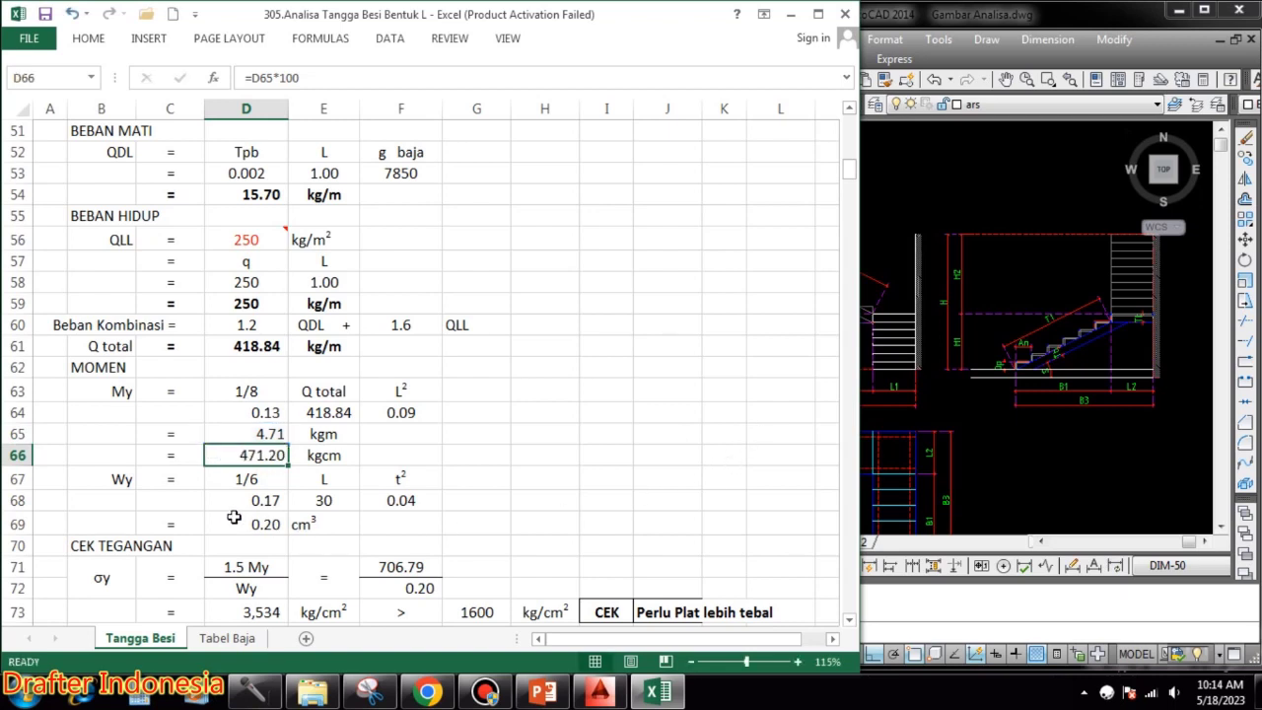
- Examine the tread plate's section modulus Wy calculation: the 1/6, L and t² terms and their product formula
scroll(234, 517, down, 1)
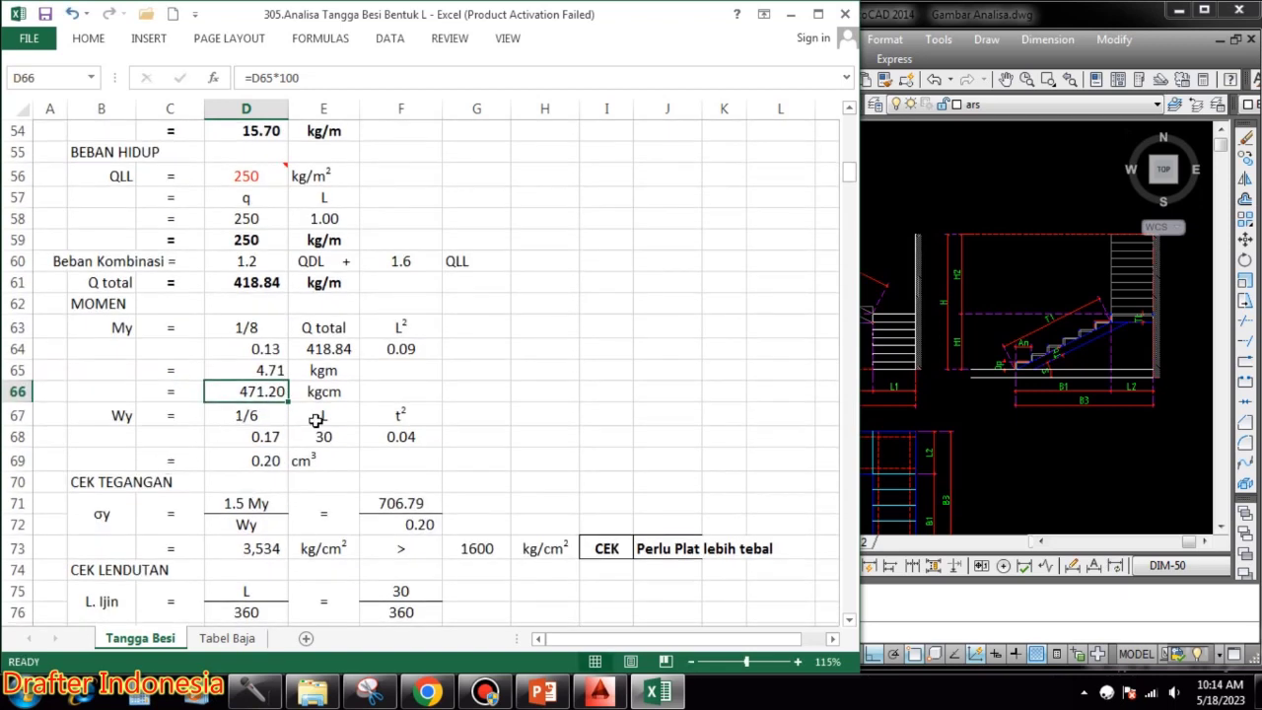
double_click(284, 436)
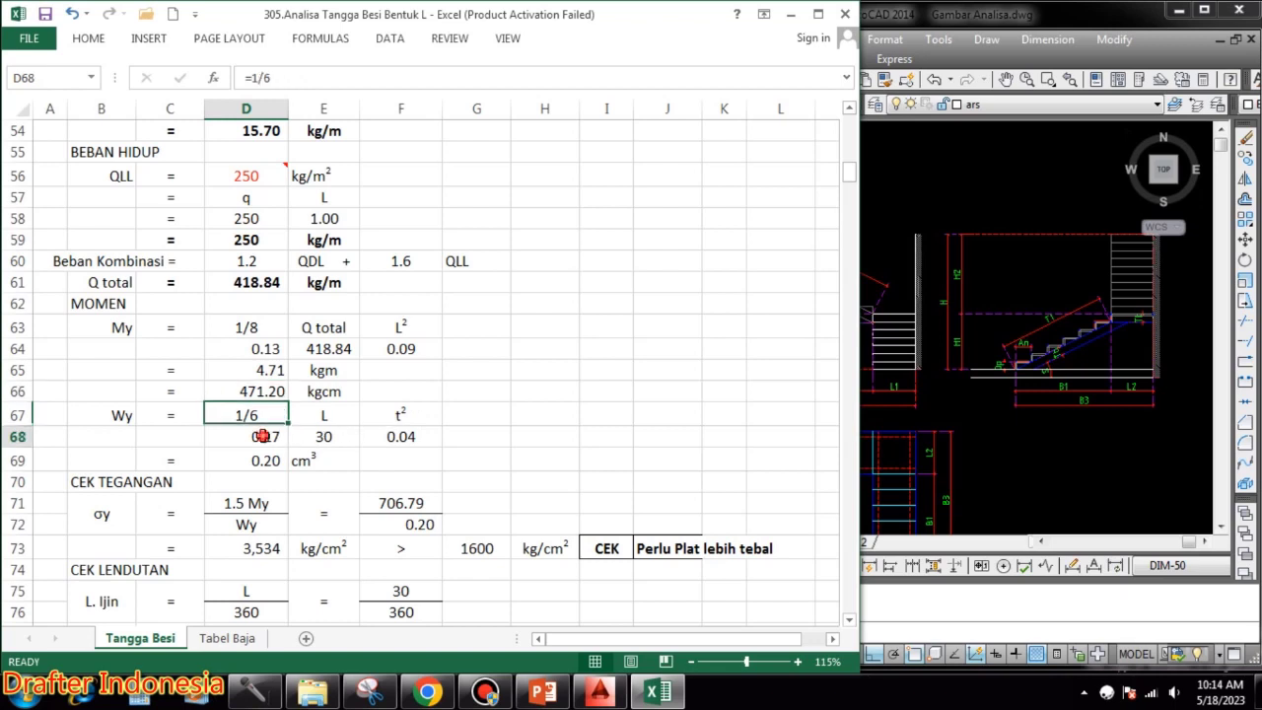
key(Escape)
double_click(339, 436)
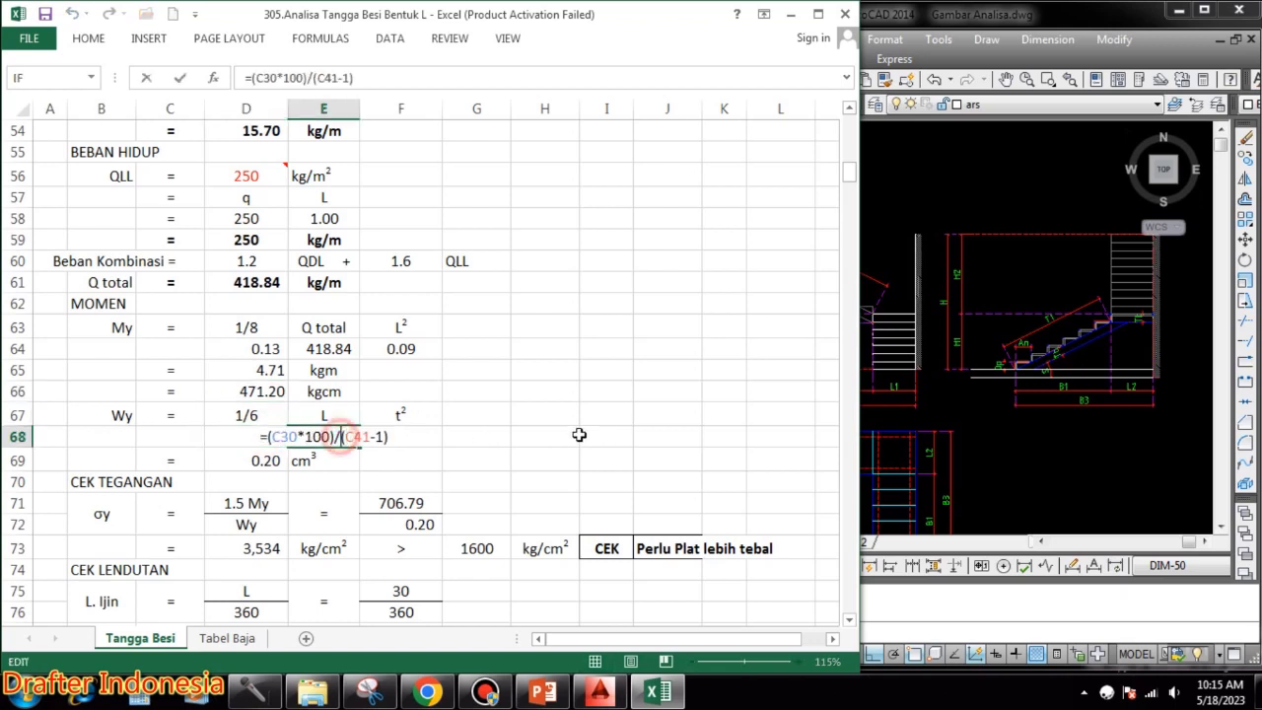
key(Escape)
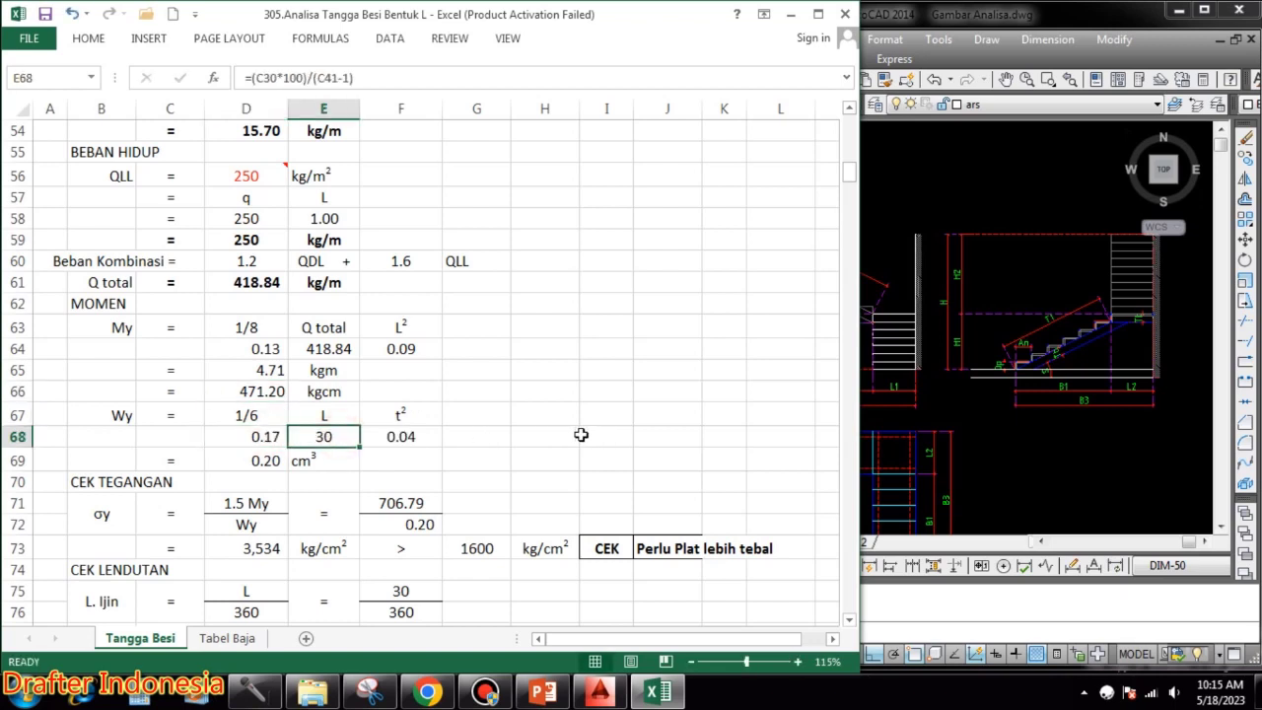
double_click(428, 437)
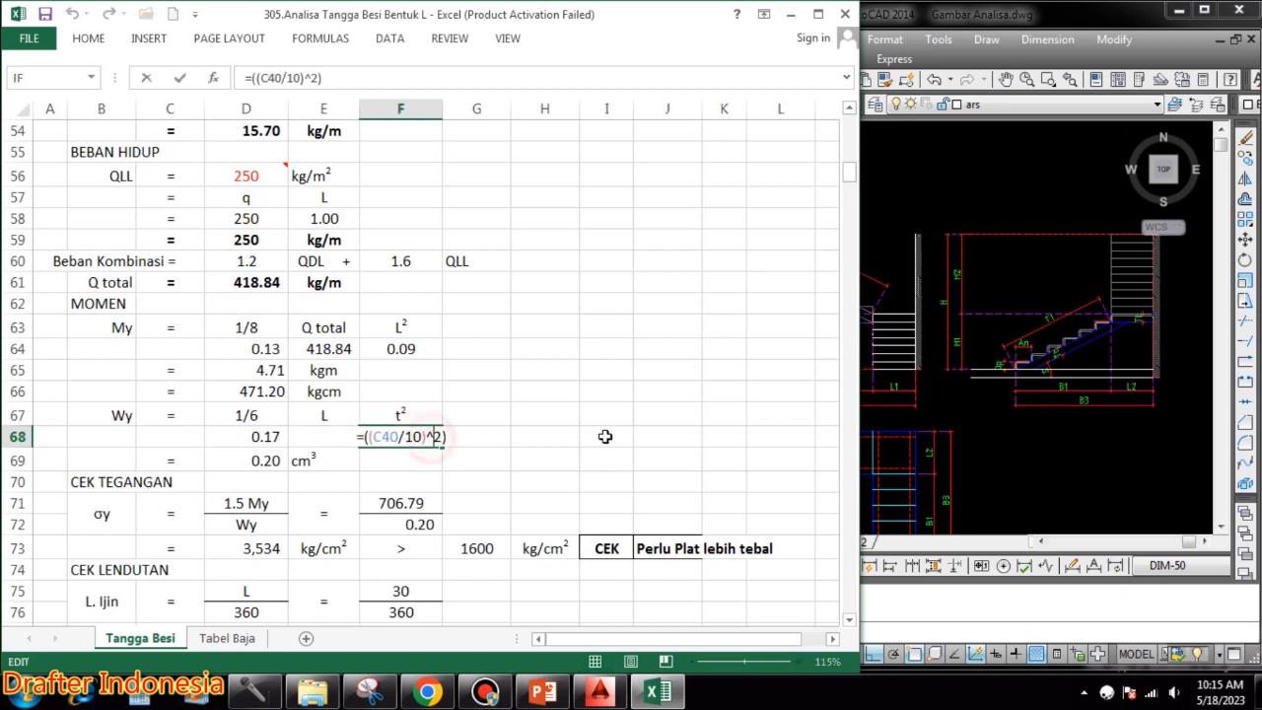
key(Escape)
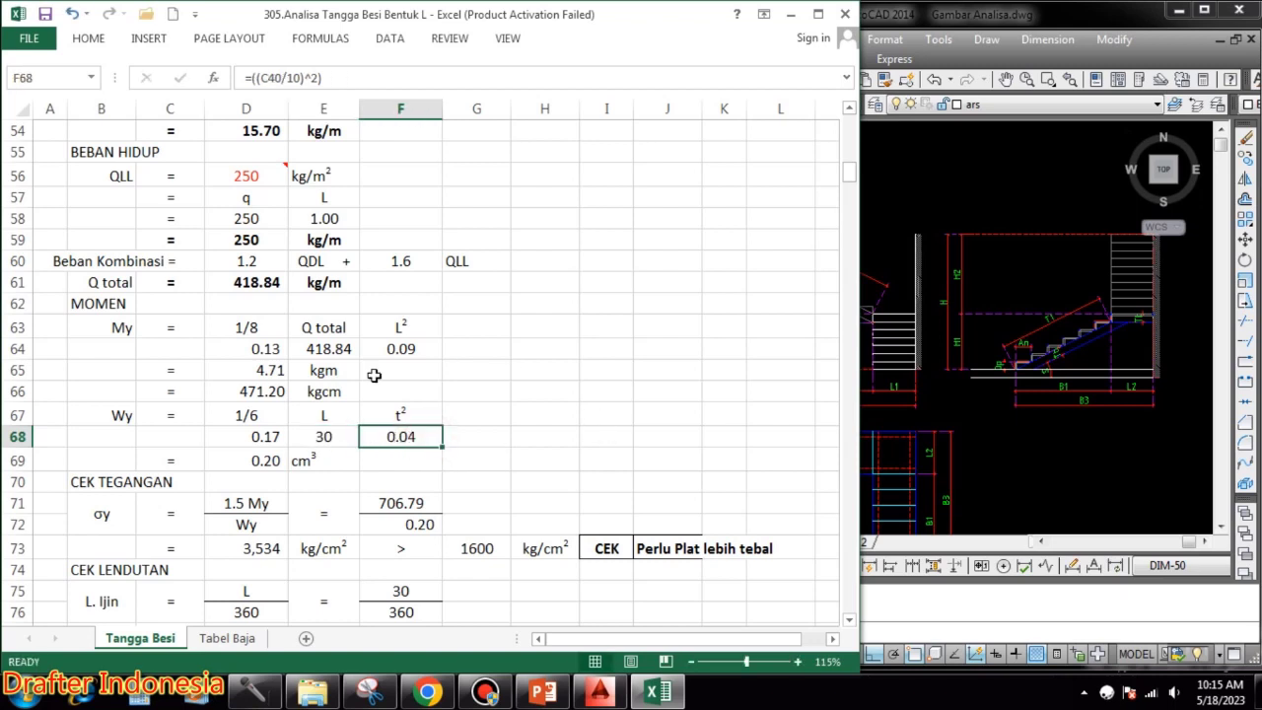
double_click(273, 464)
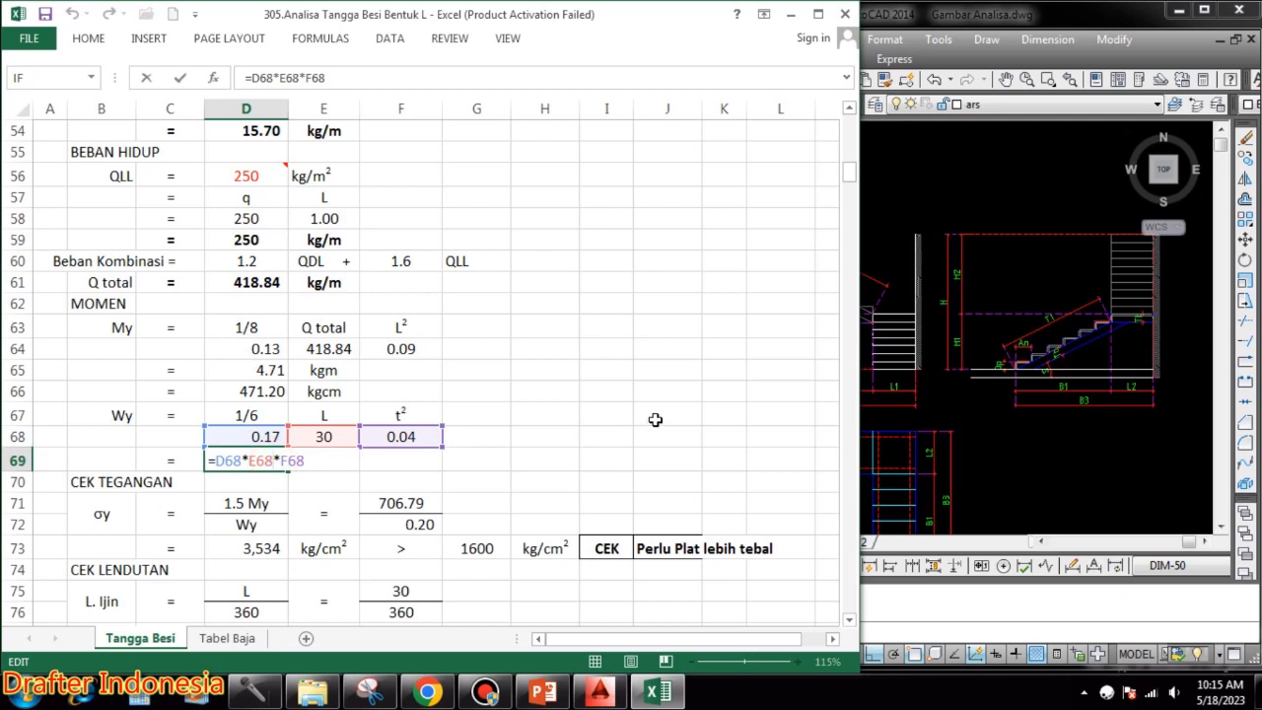
key(Escape)
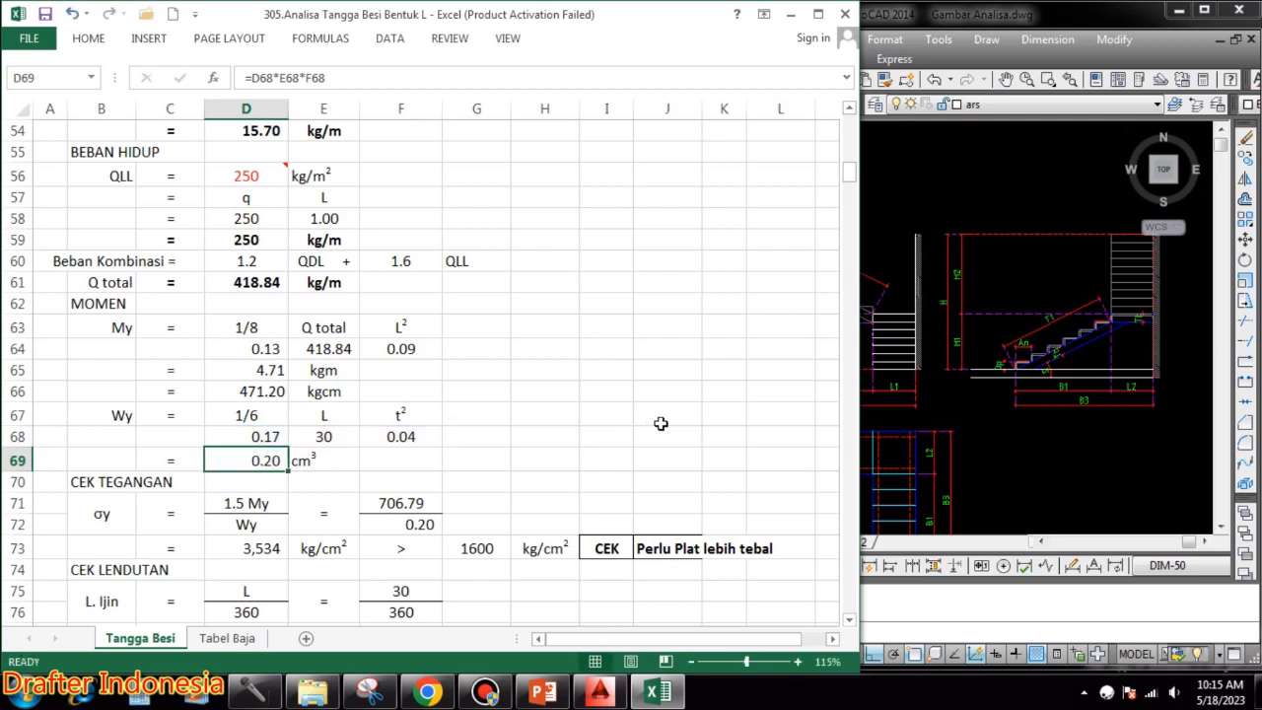
- Examine the CEK TEGANGAN stress check: the 1.5 My and Wy references, their quotient and the allowable stress reference
scroll(662, 421, down, 2)
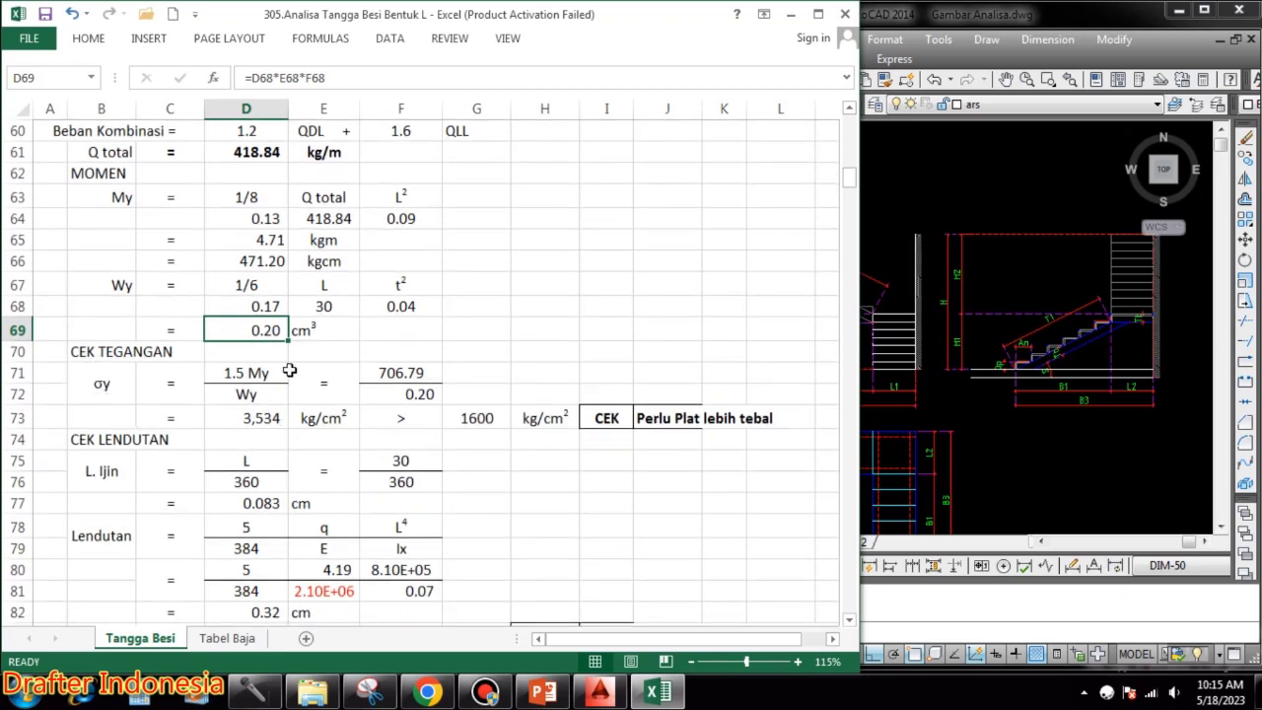
double_click(430, 371)
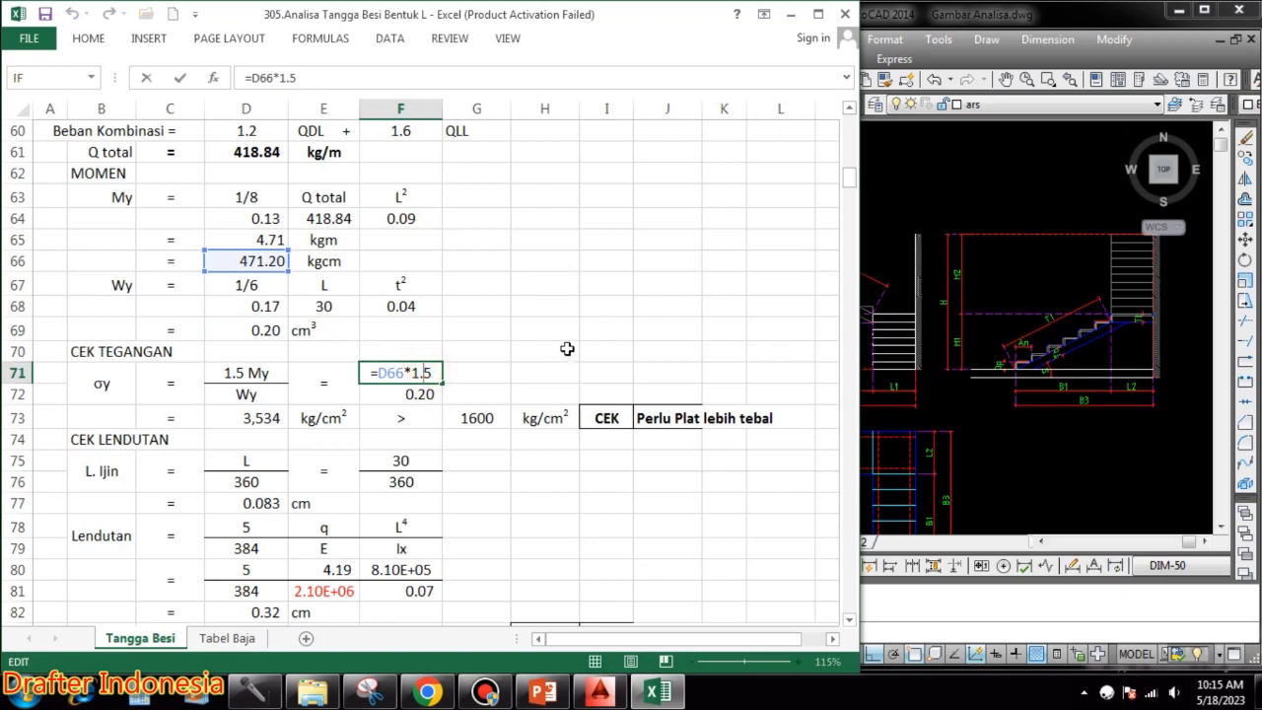
key(Escape)
double_click(429, 392)
key(Escape)
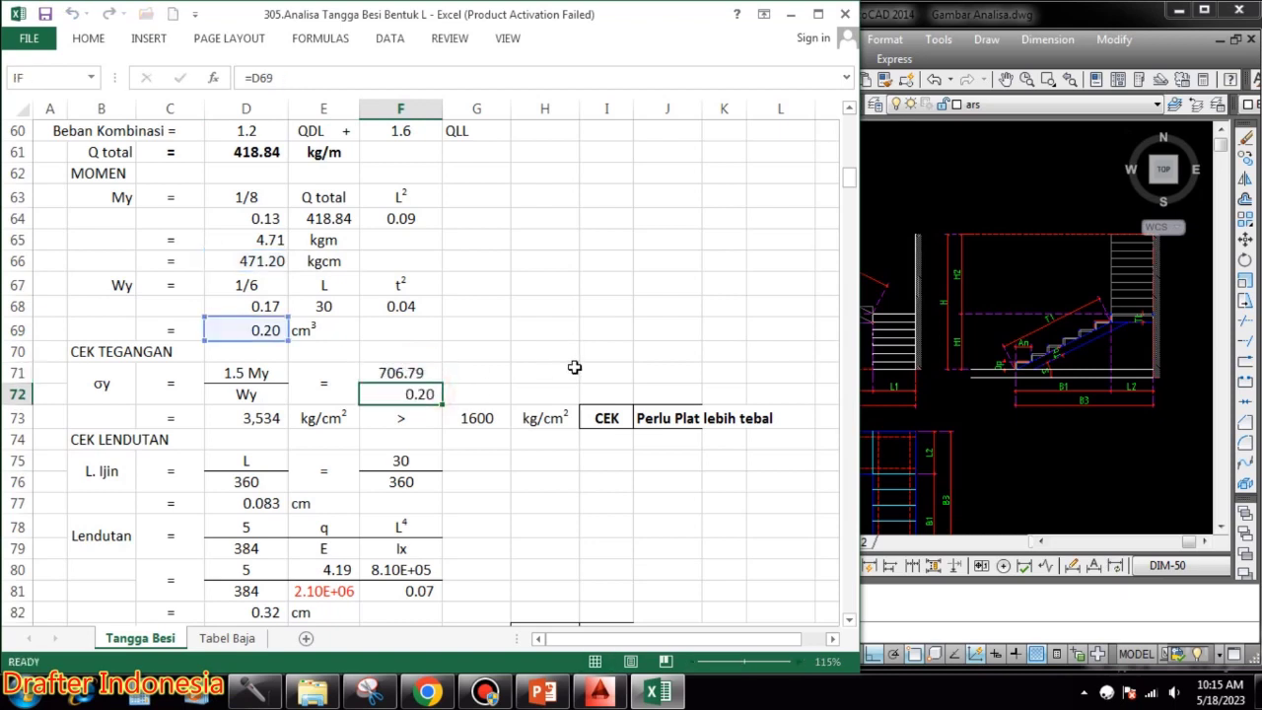
double_click(268, 423)
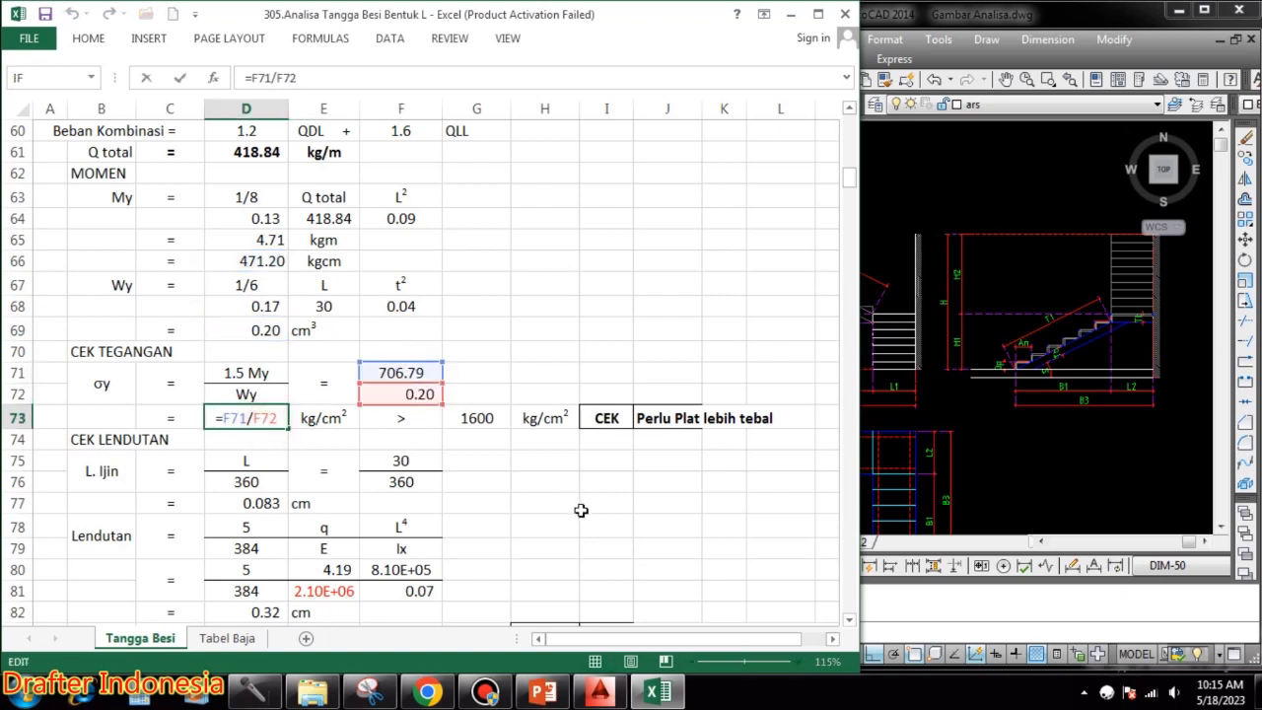
key(Escape)
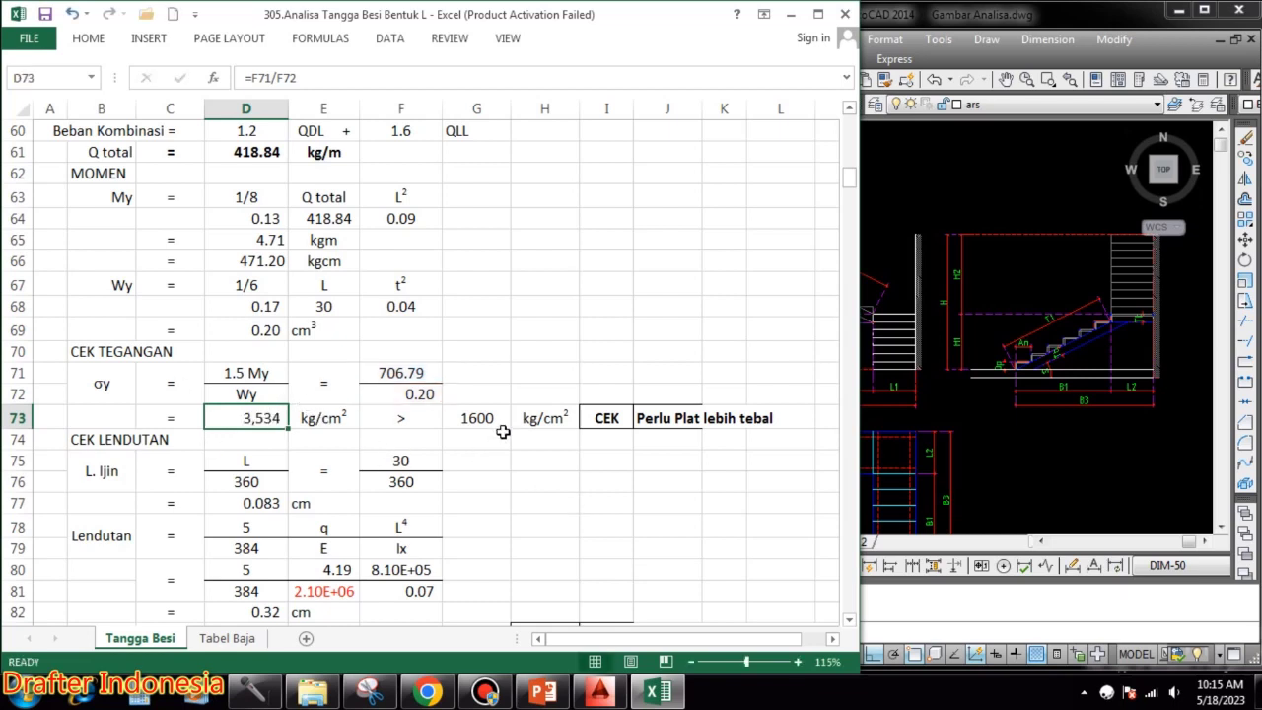
click(491, 418)
double_click(491, 418)
key(Escape)
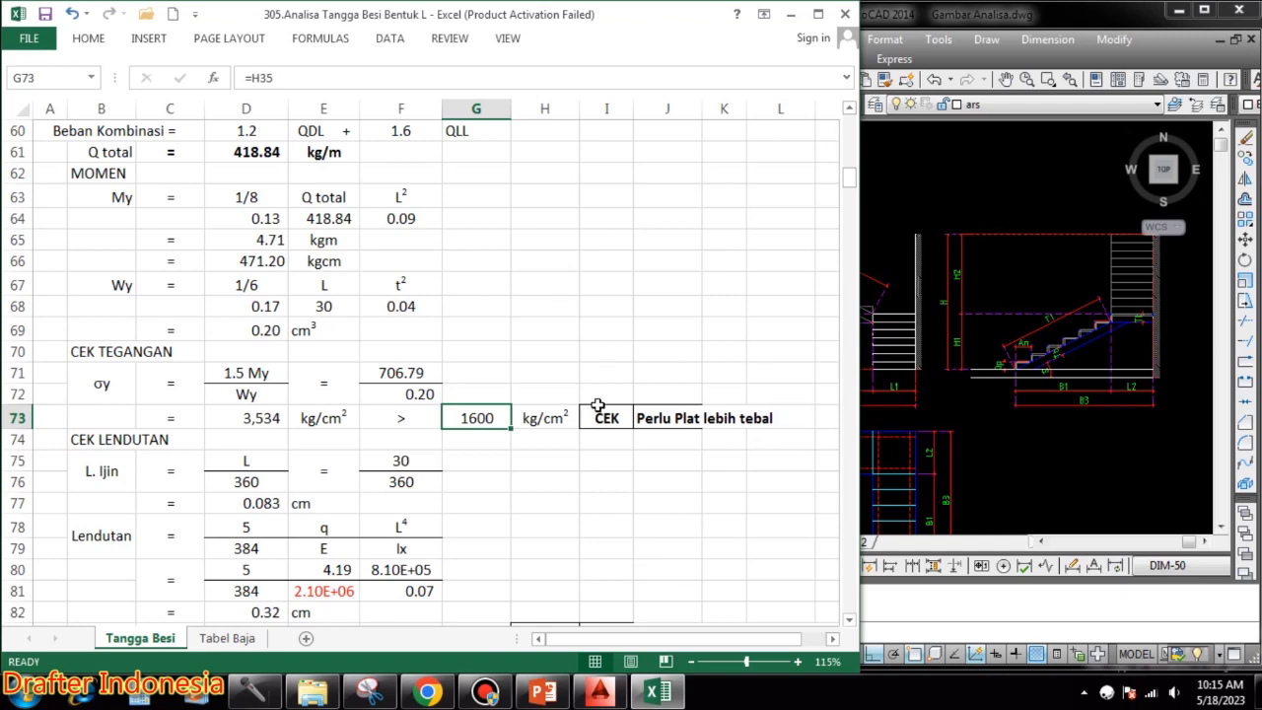
- Set the tread plate thickness Tpb to 3 mm in the PLAT BESI PIJAKAN section
scroll(301, 453, up, 4)
scroll(301, 454, up, 6)
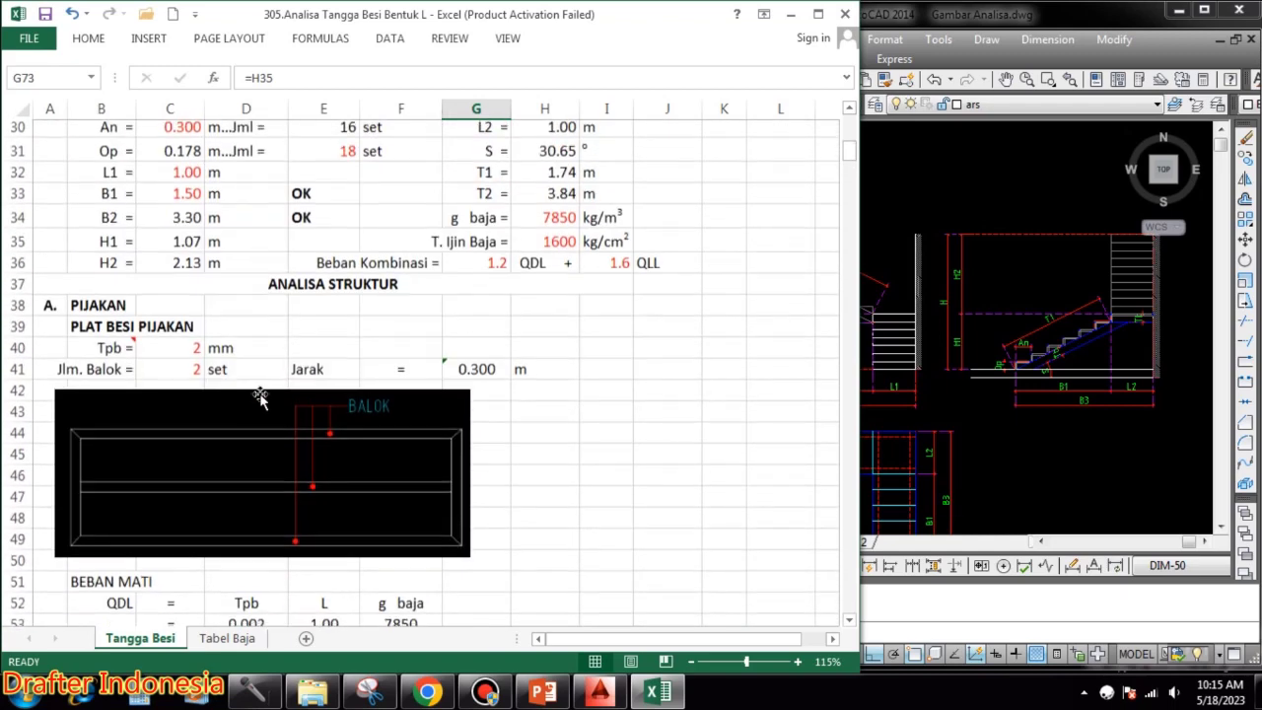
click(189, 352)
text(3)
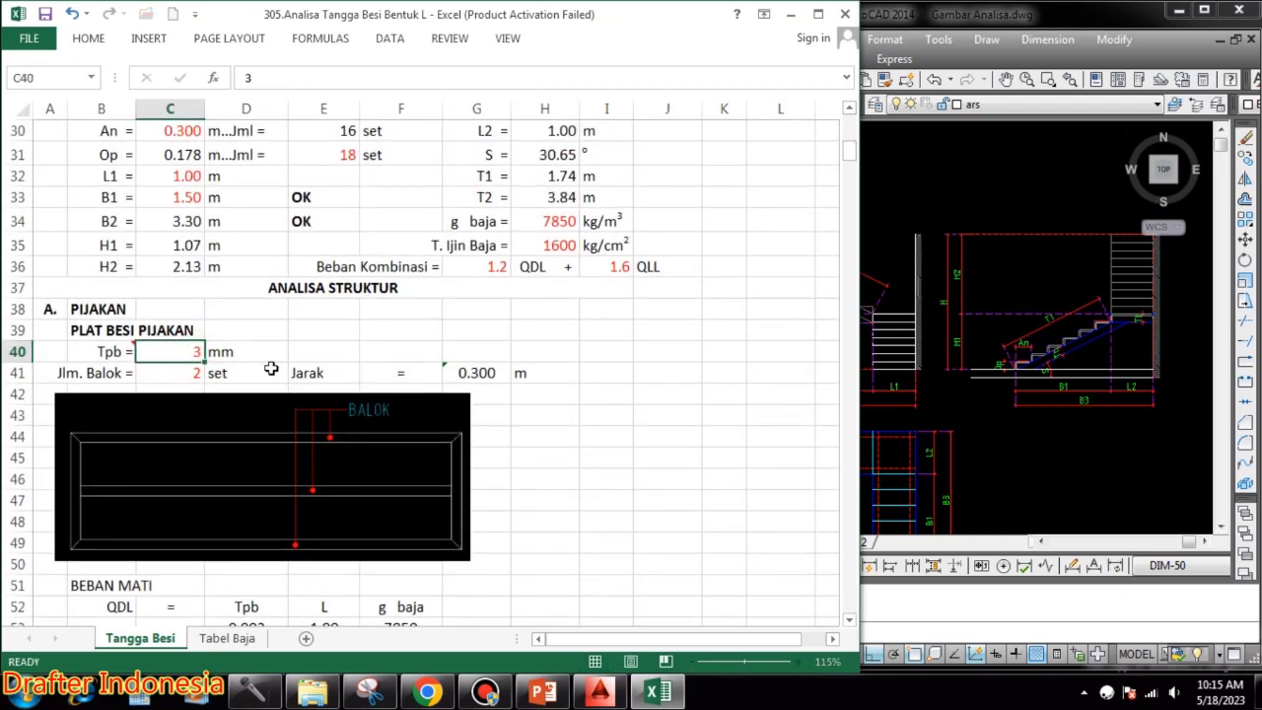
key(Return)
- Link cell E40 in the Tpb row to the CEK TEGANGAN check status with the formula =I73
click(347, 351)
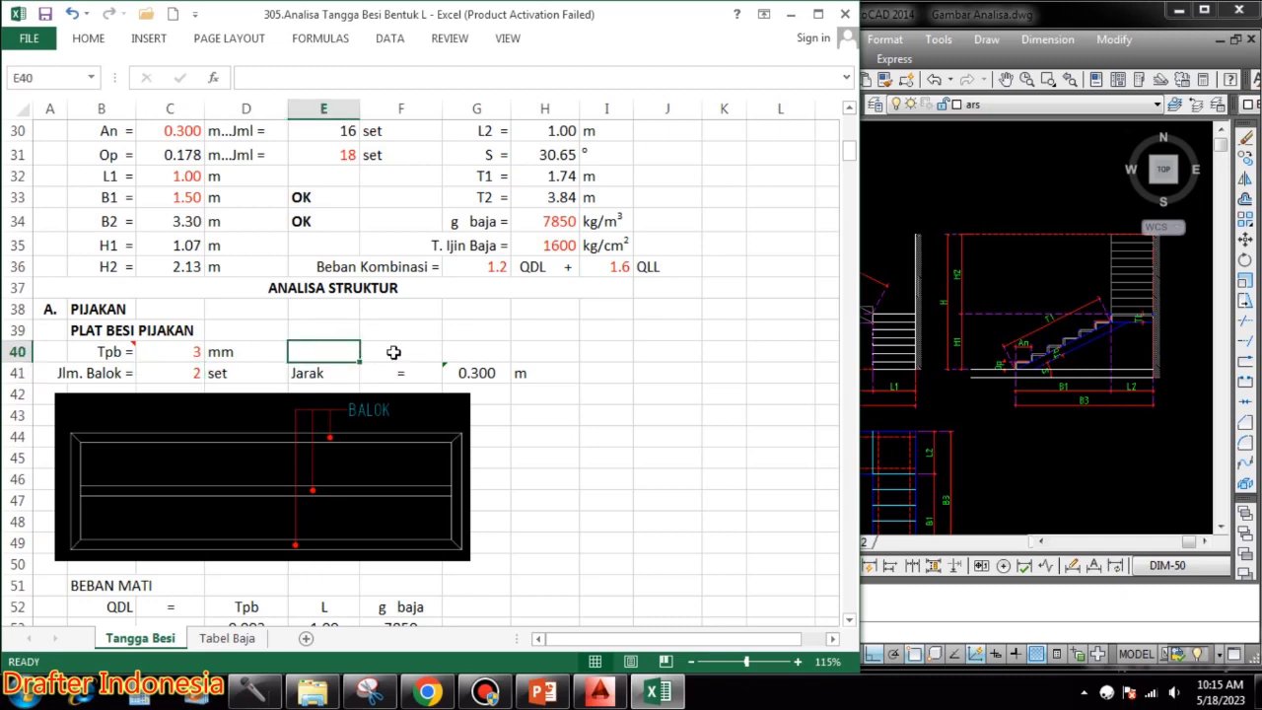
text(=)
scroll(478, 332, down, 9)
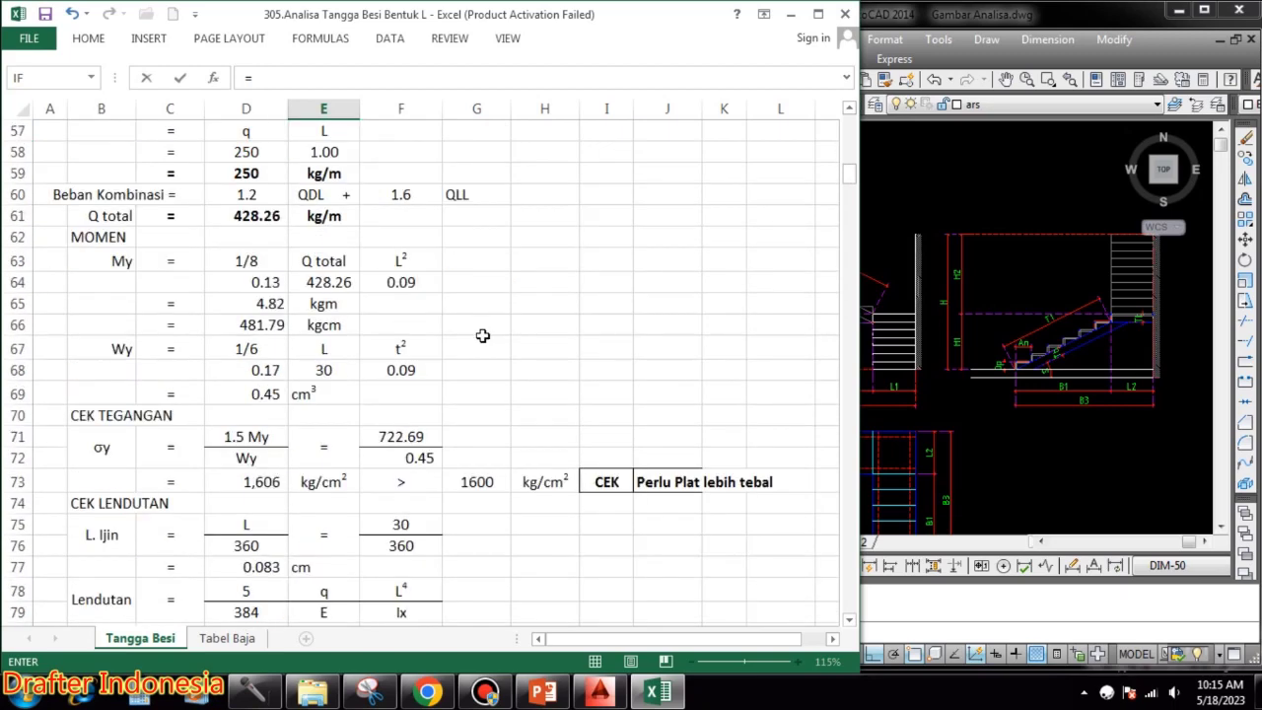
click(606, 480)
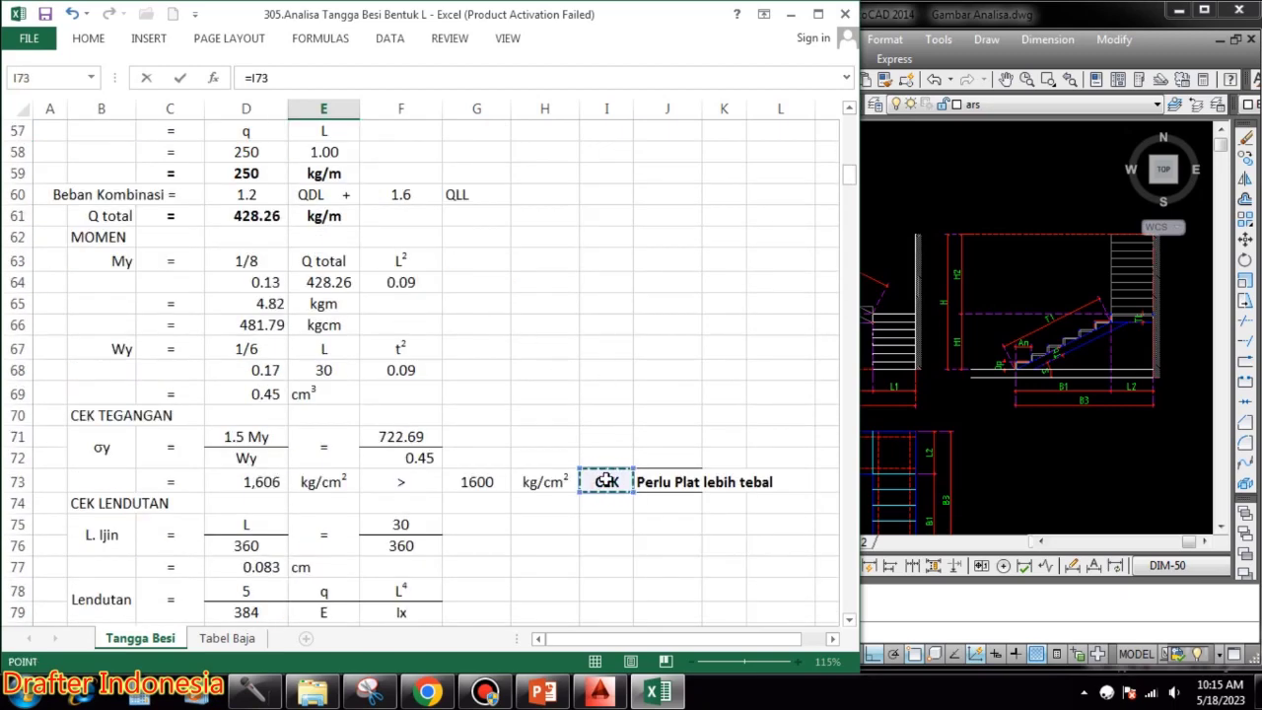
key(Return)
scroll(444, 329, up, 4)
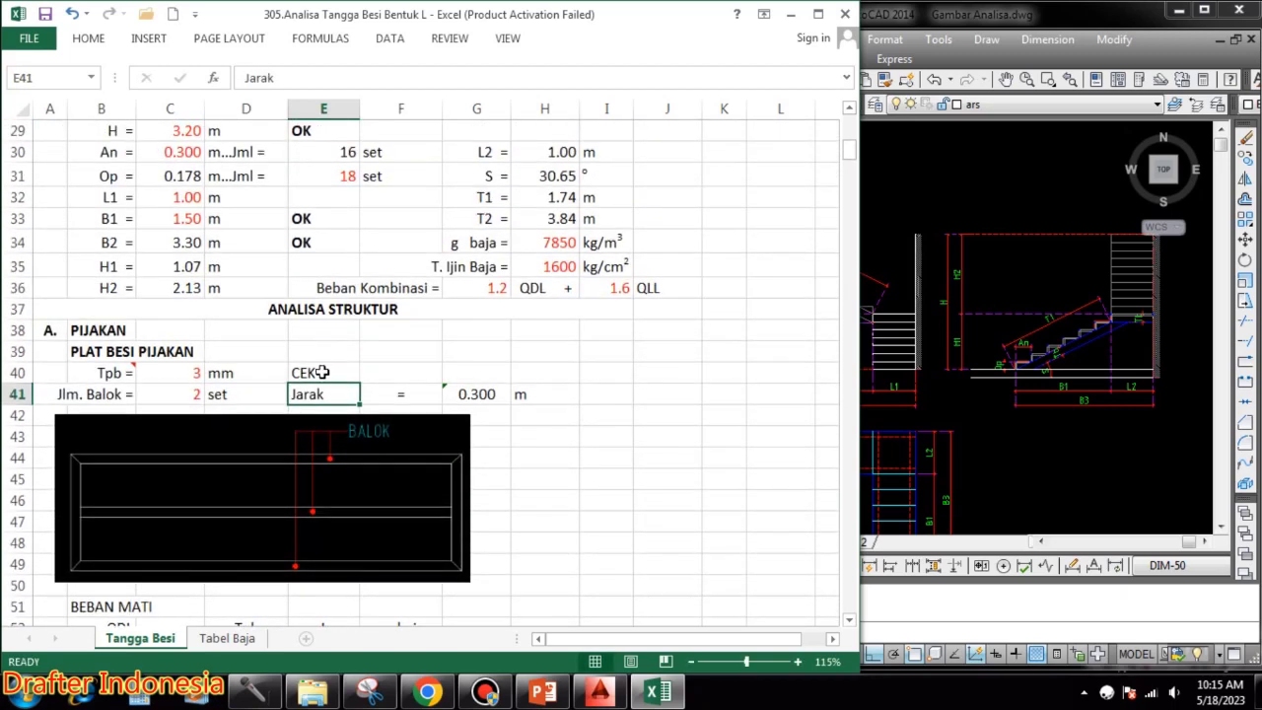
- Copy the linked check formula from E40 into F40 beside it in the Tpb row
click(323, 372)
key(ctrl+c)
click(401, 372)
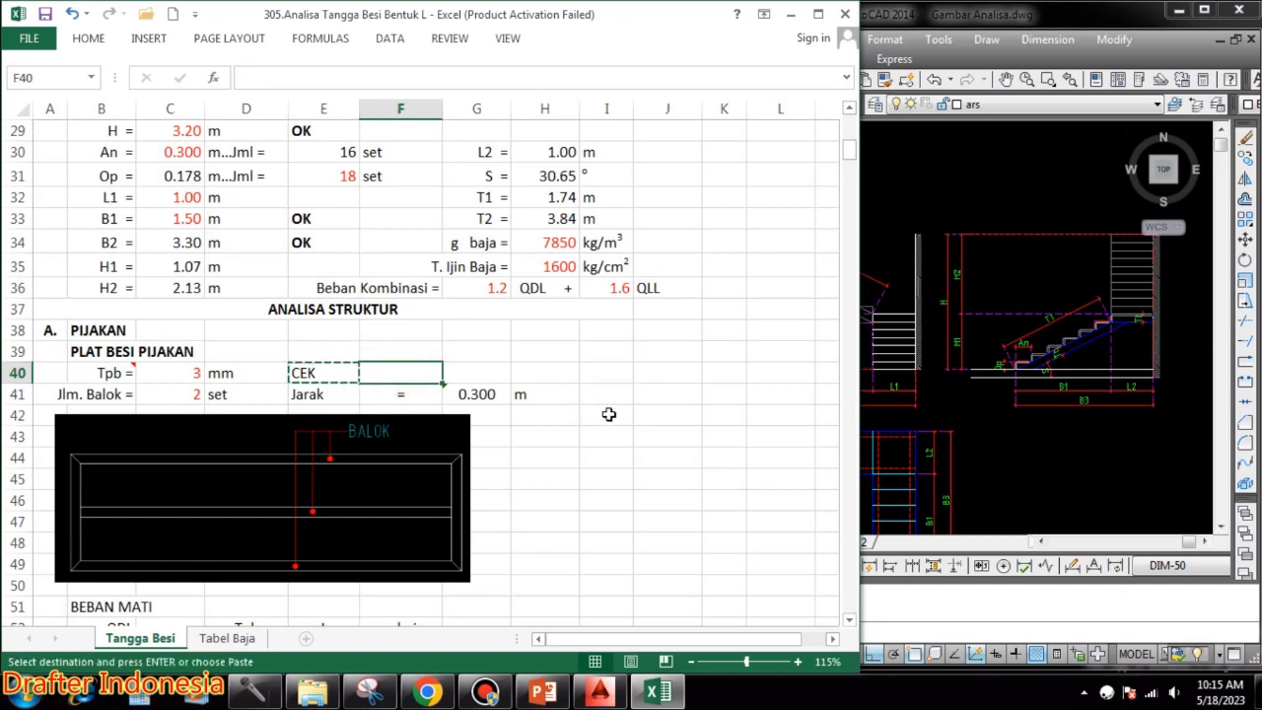
key(ctrl+v)
key(Escape)
click(663, 457)
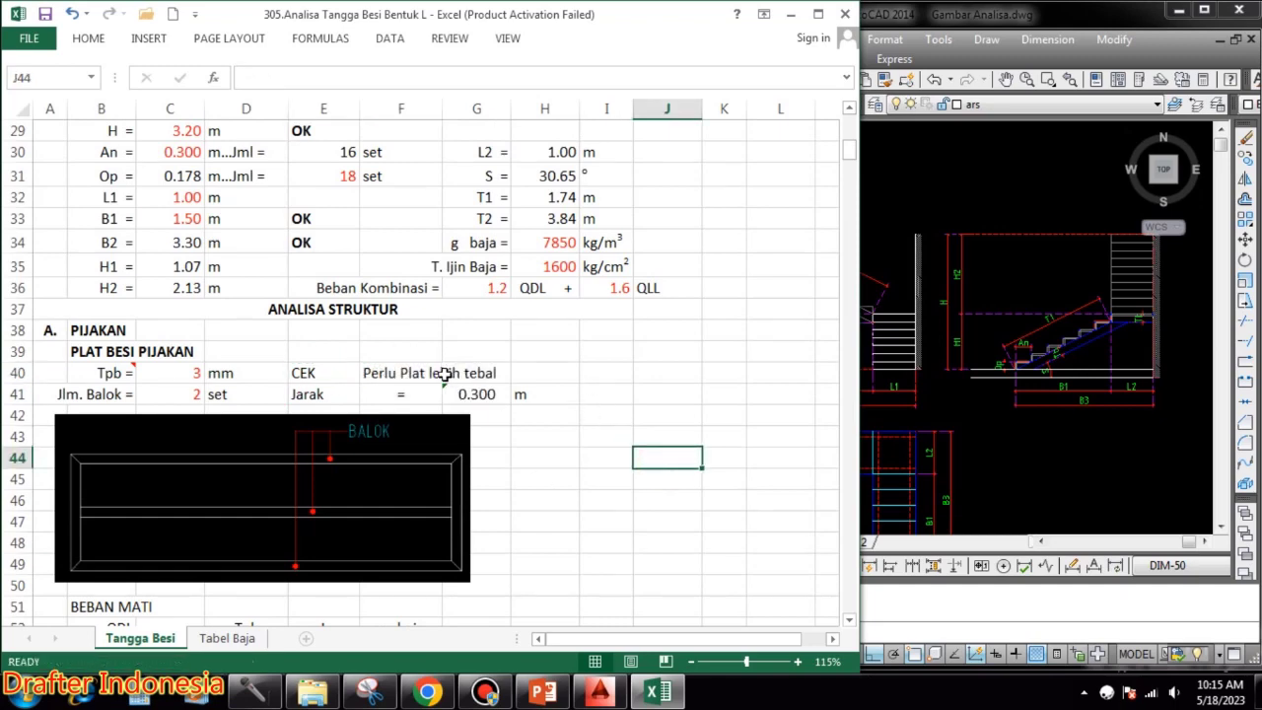
- Try tread plate thicknesses Tpb of 5 mm and 4 mm, and set it back to 3 mm
click(185, 376)
text(5)
key(Return)
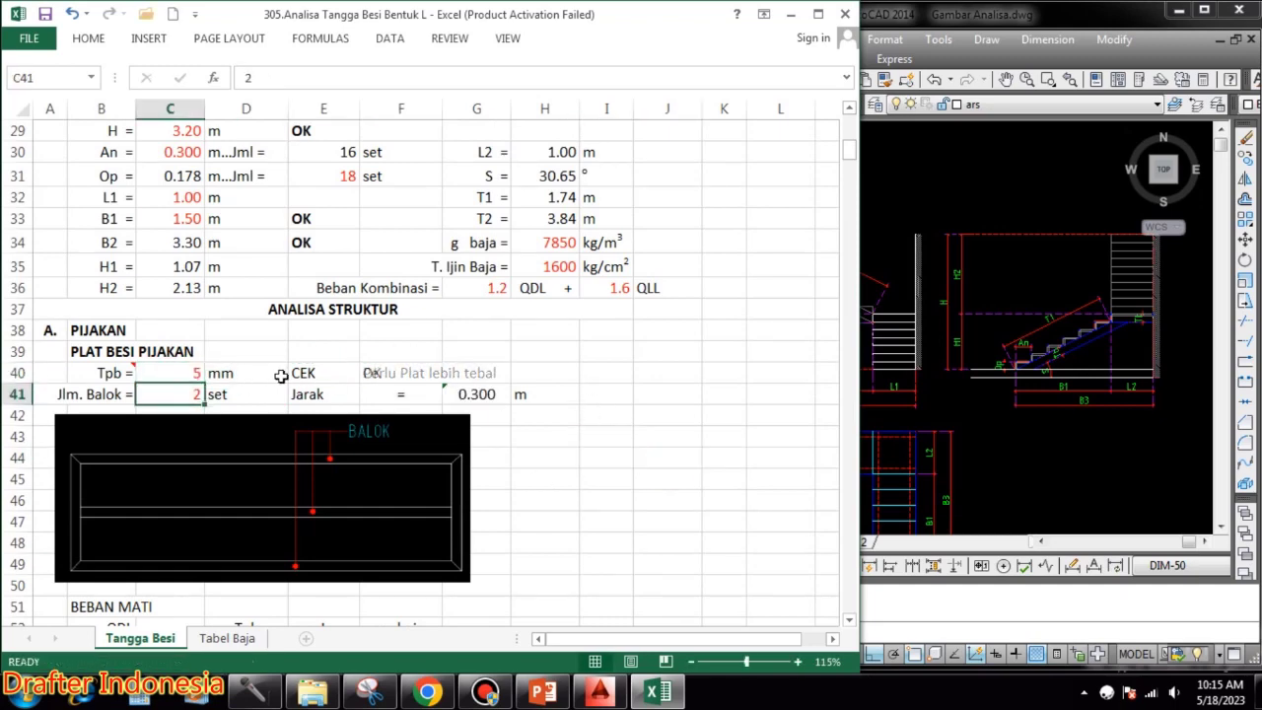
click(188, 372)
text(4)
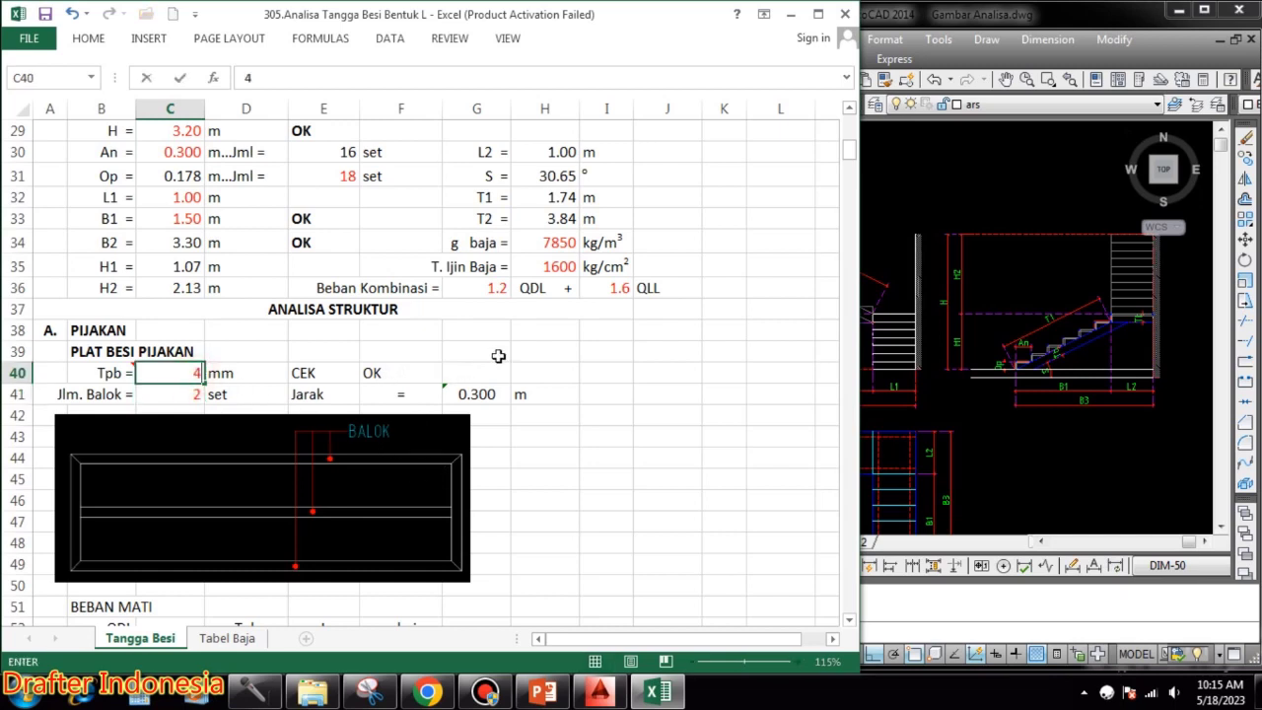
key(Return)
click(187, 373)
text(3)
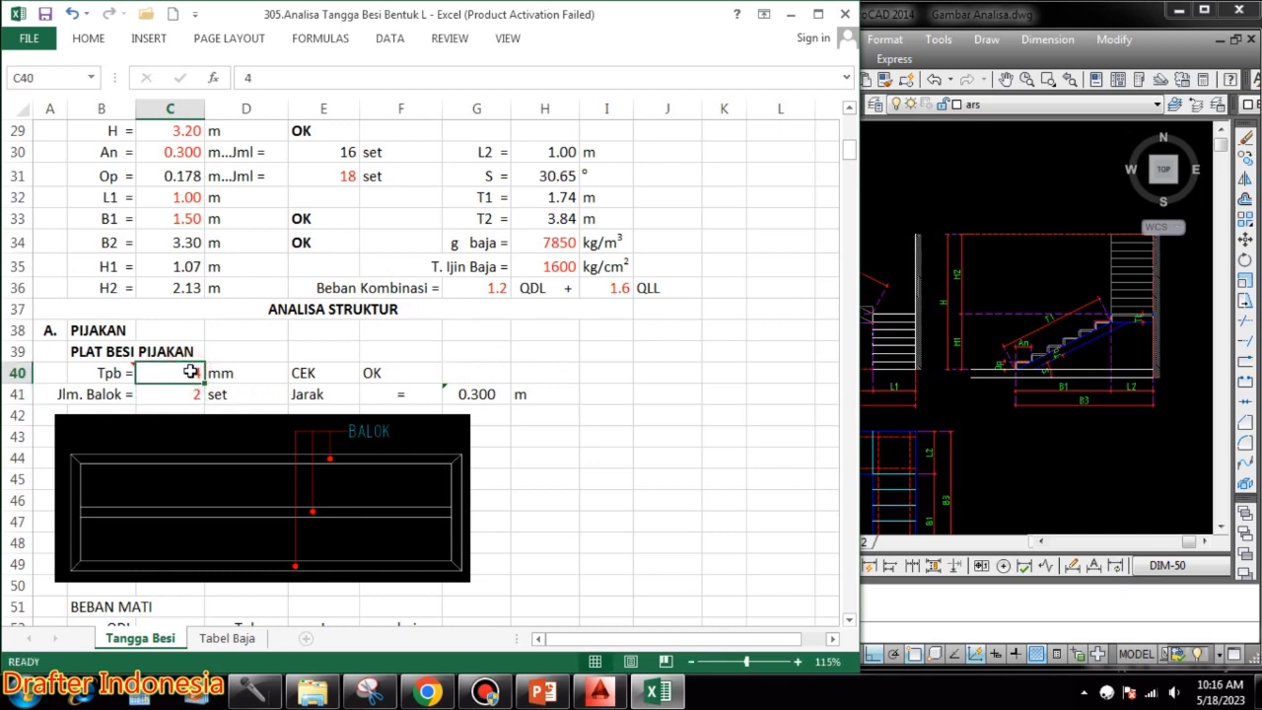
key(Return)
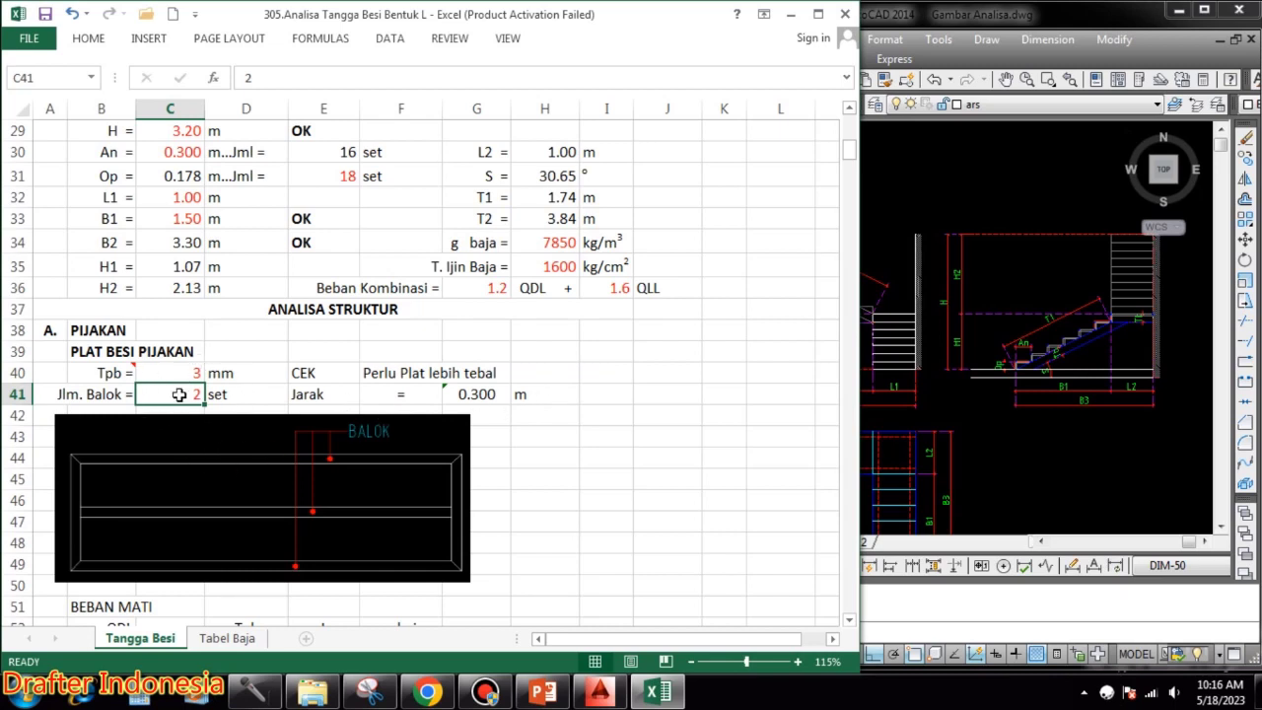
- Set the number of beams (Jlm. Balok) to 3 and make the check cells E40:F40 bold
text(3)
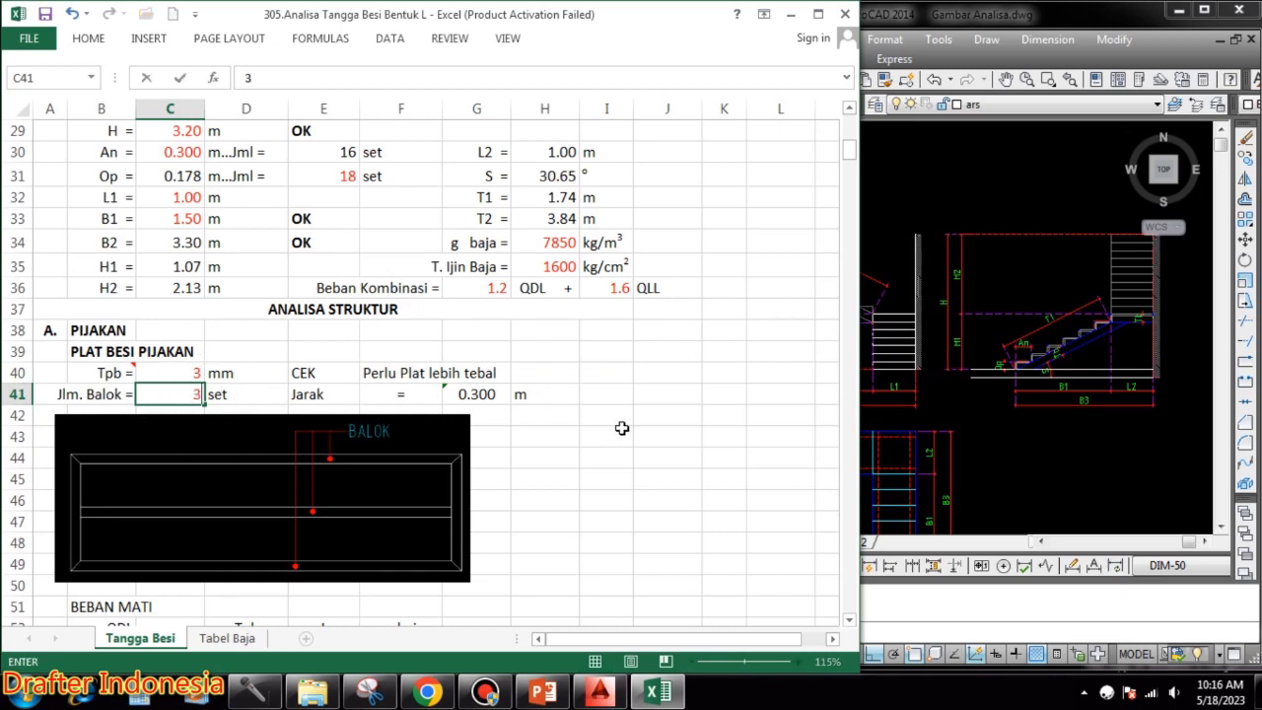
key(Return)
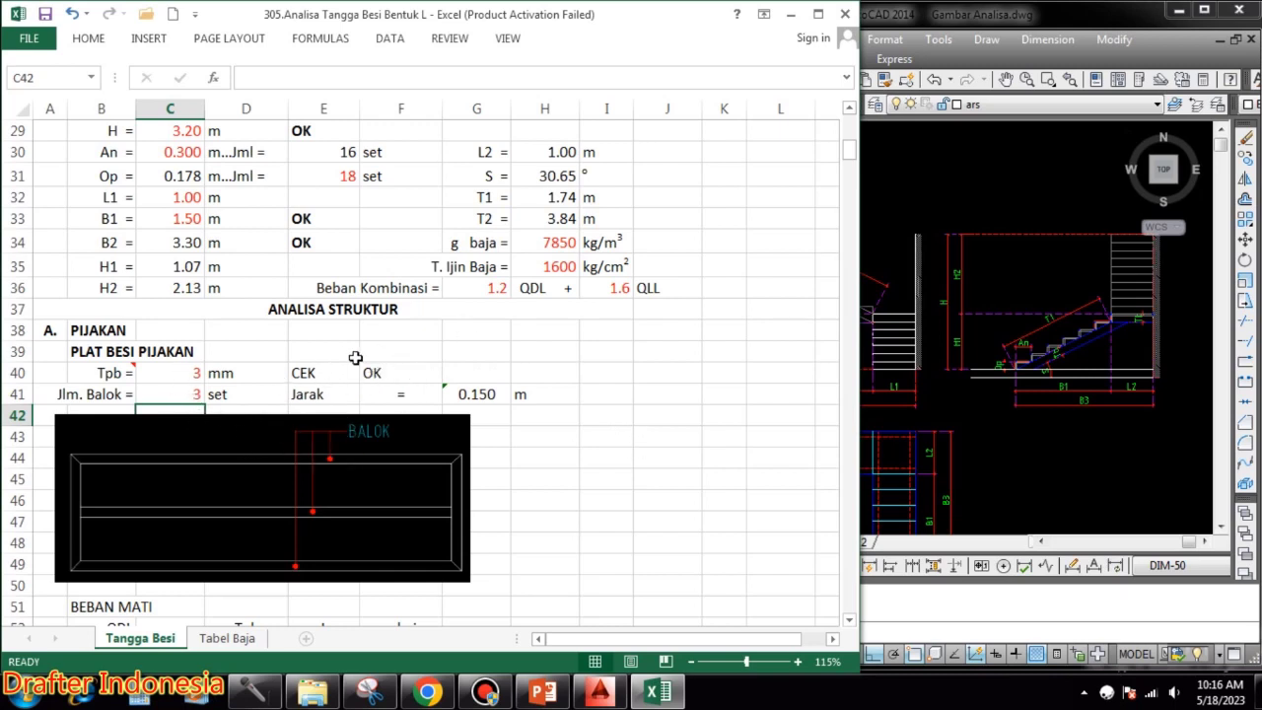
drag(328, 373, 400, 370)
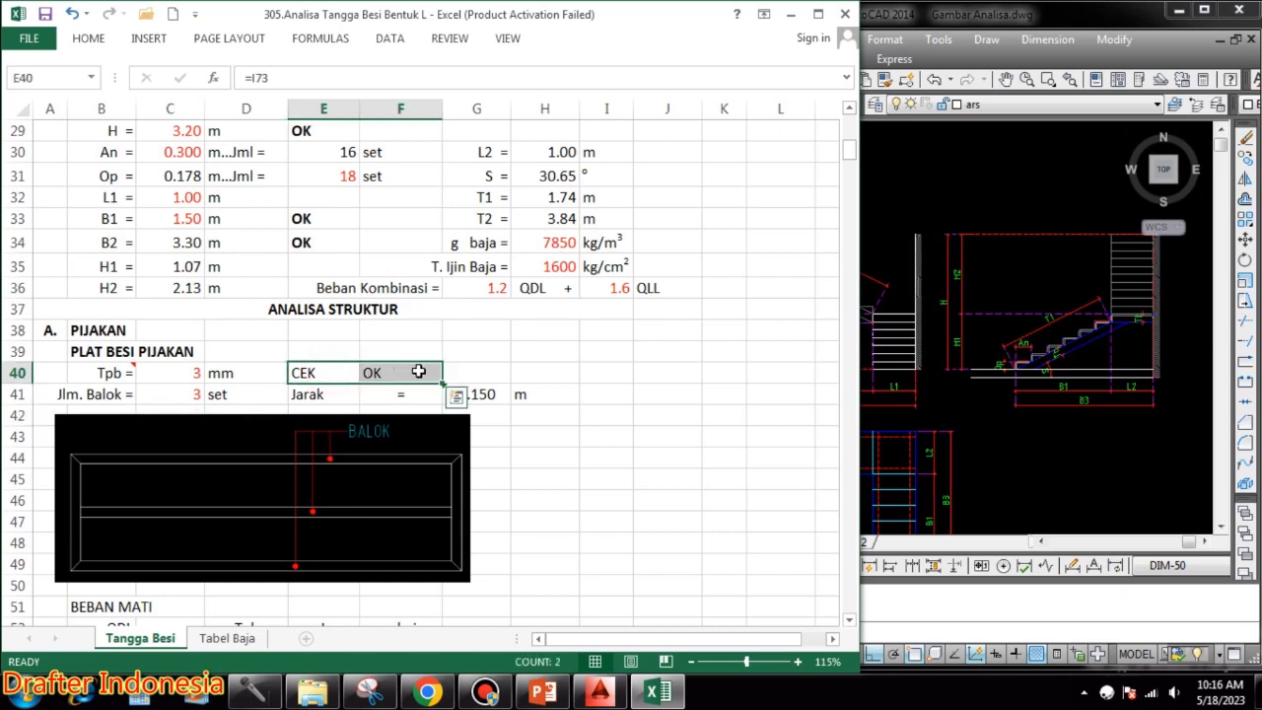
click(586, 417)
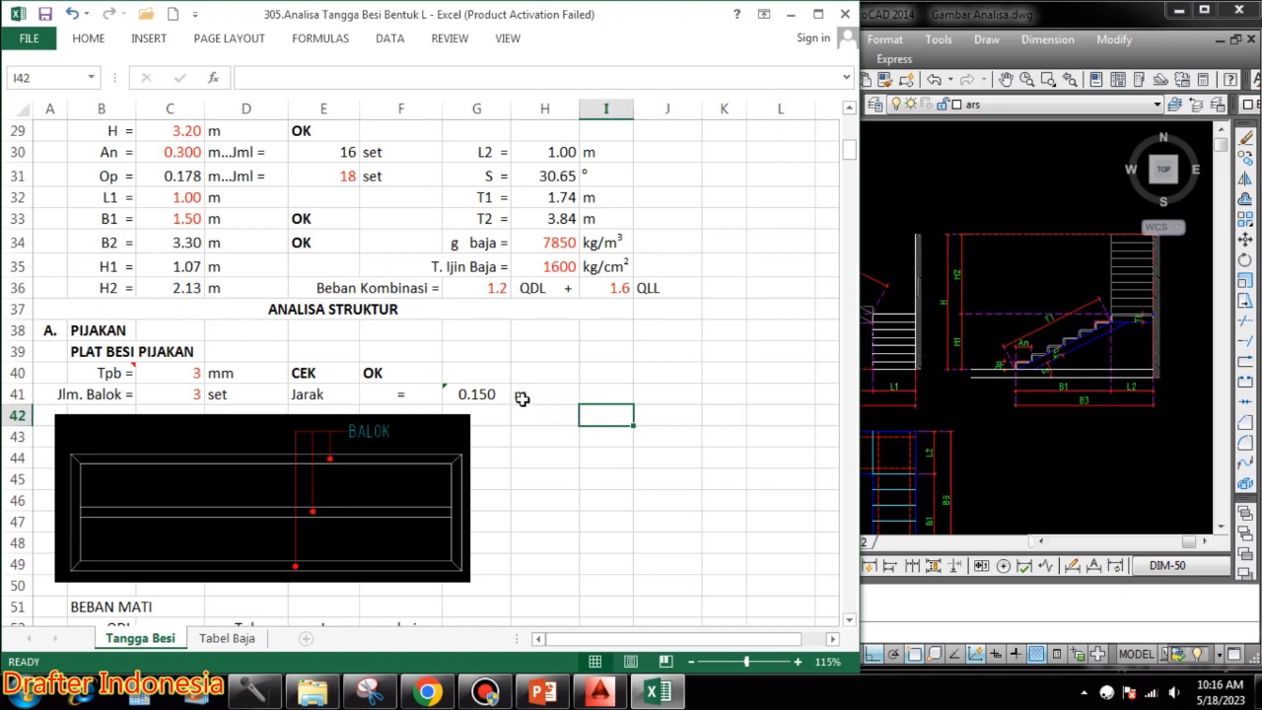
- Try a tread plate thickness Tpb of 2 mm and restore it to 3 mm
scroll(522, 397, down, 5)
scroll(515, 395, up, 4)
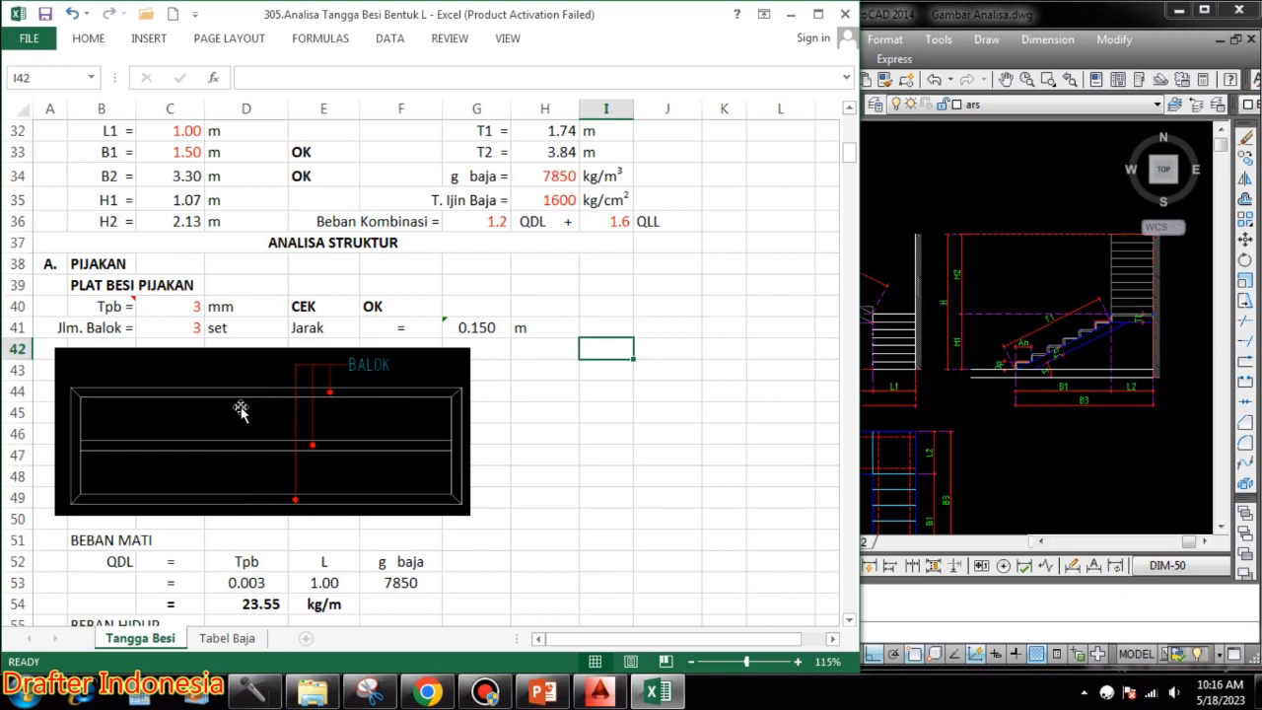
click(200, 308)
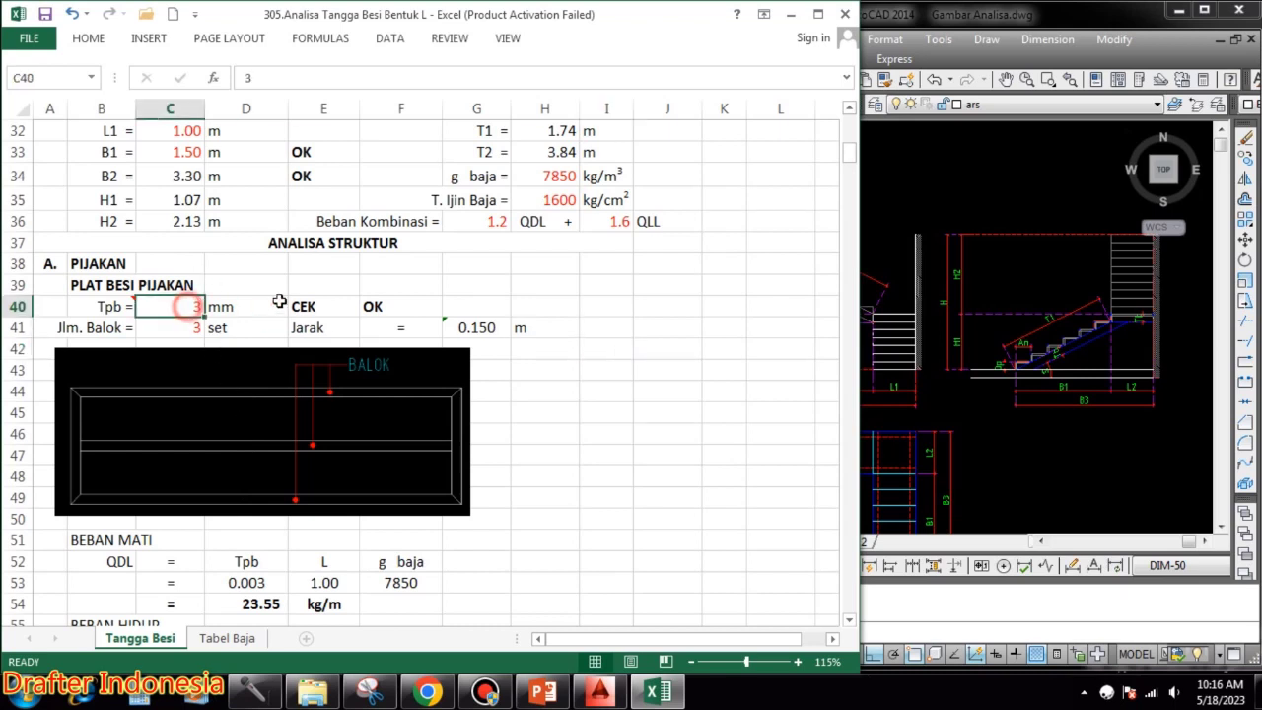
text(2)
key(Return)
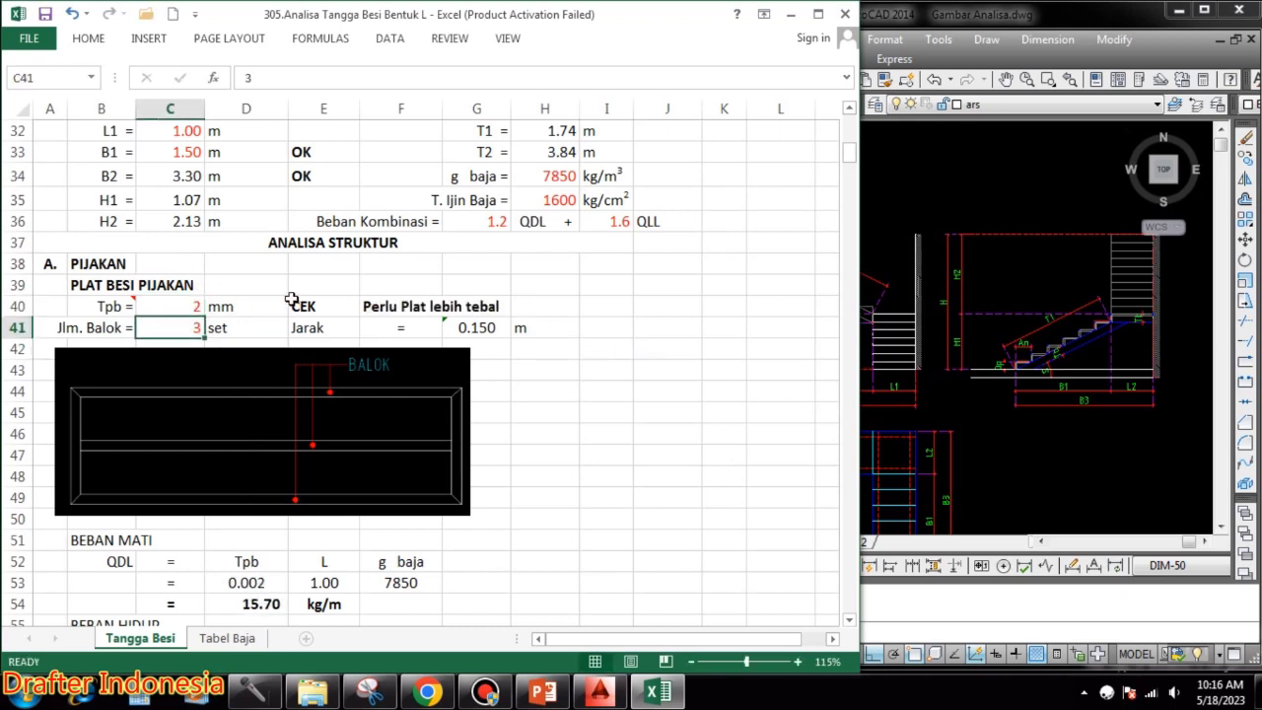
click(196, 305)
text(3)
key(Return)
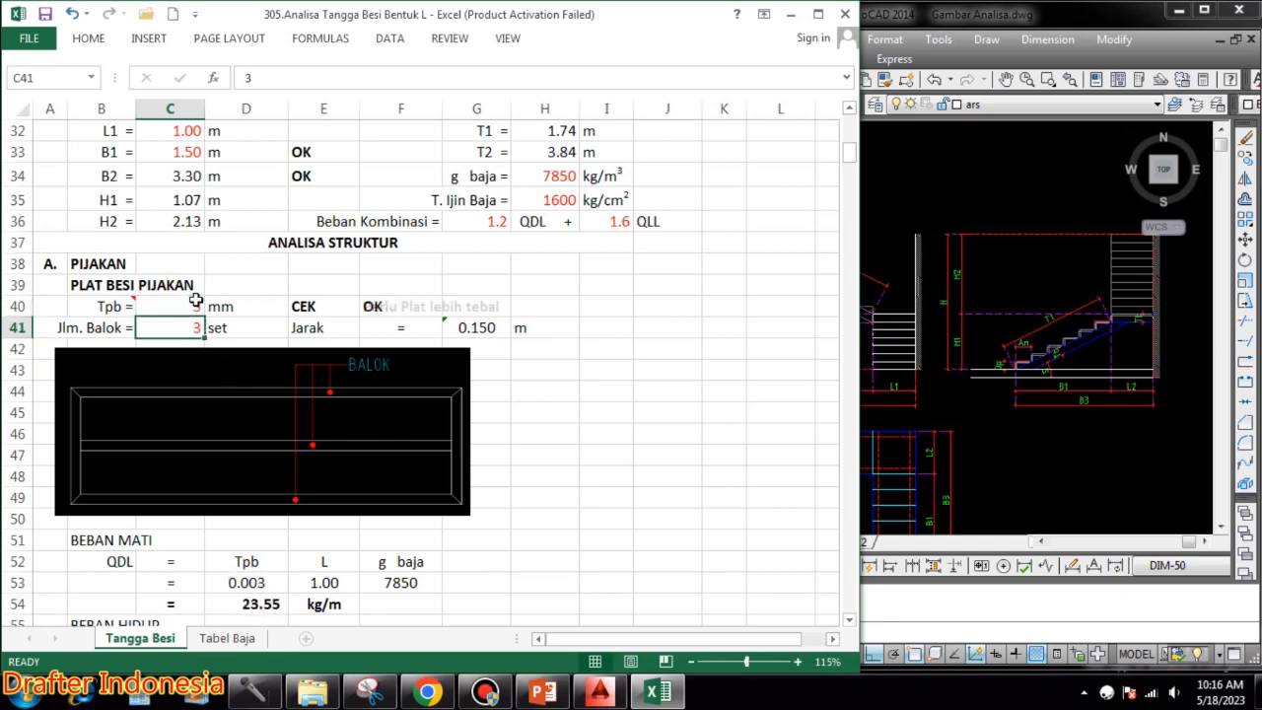
- Examine the tread plate's load, moment, CEK TEGANGAN and CEK LENDUTAN calculations against its input rows
scroll(526, 405, down, 1)
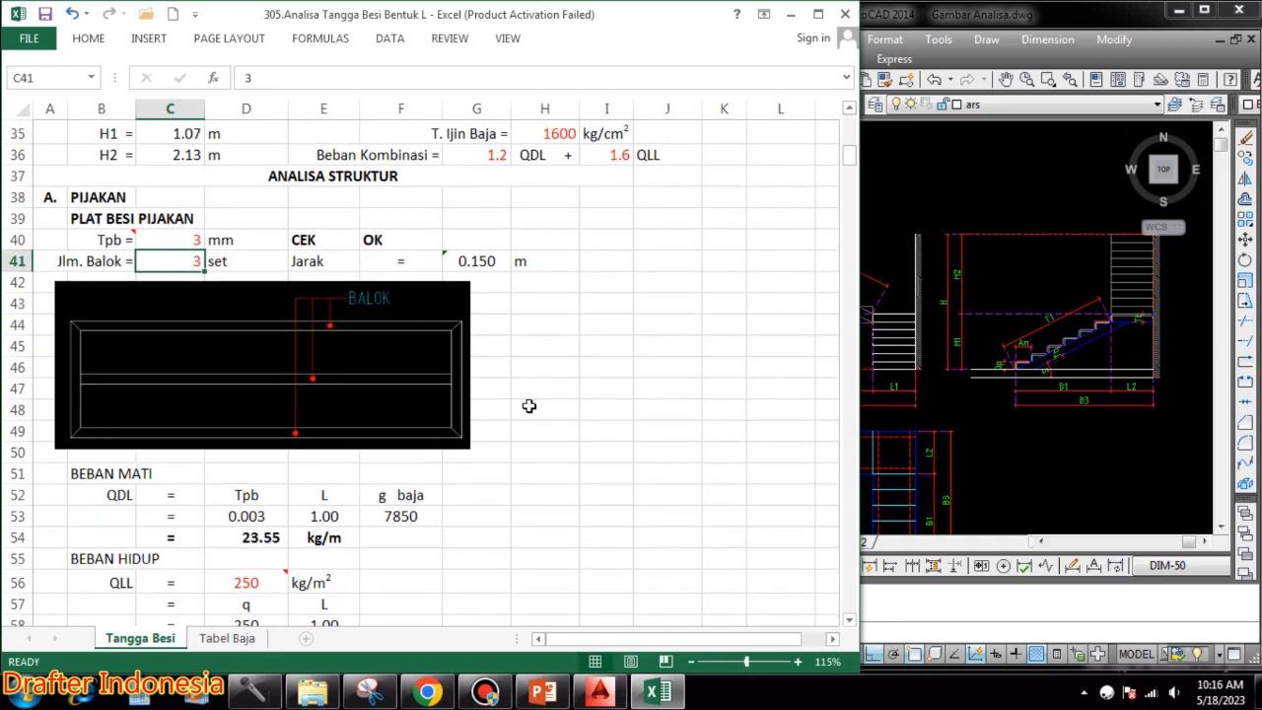
scroll(486, 400, down, 7)
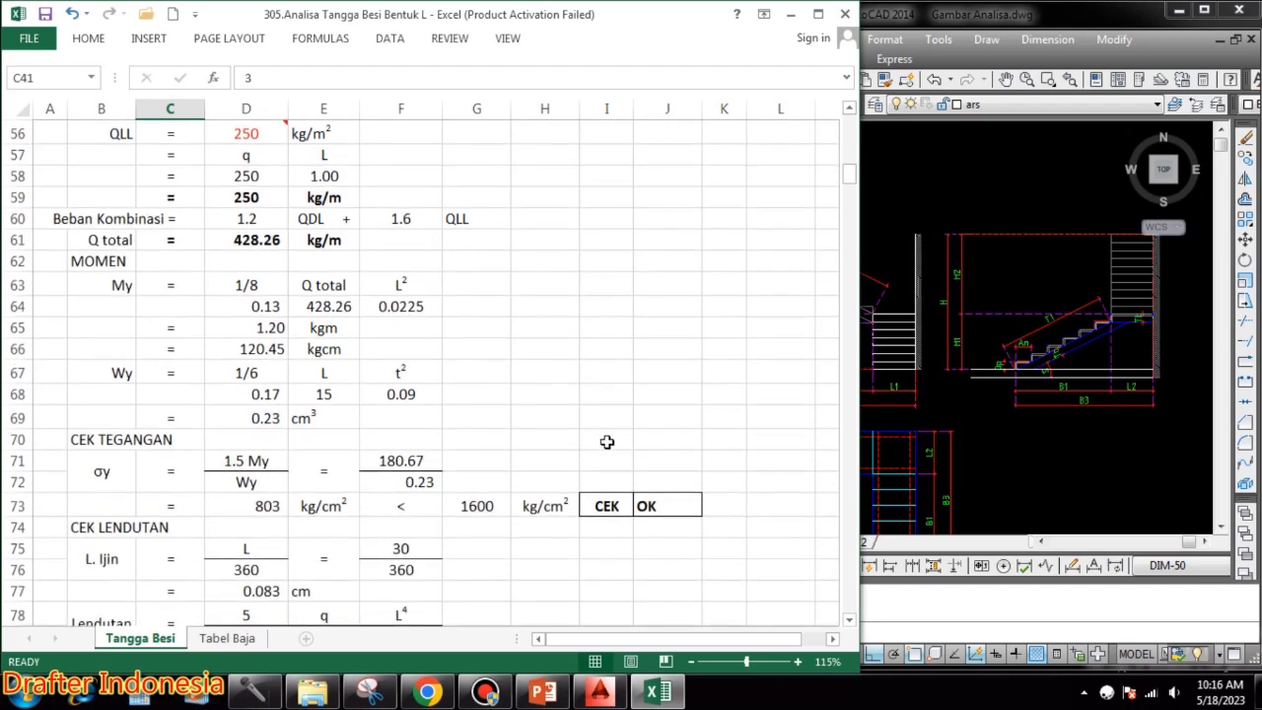
scroll(431, 514, down, 2)
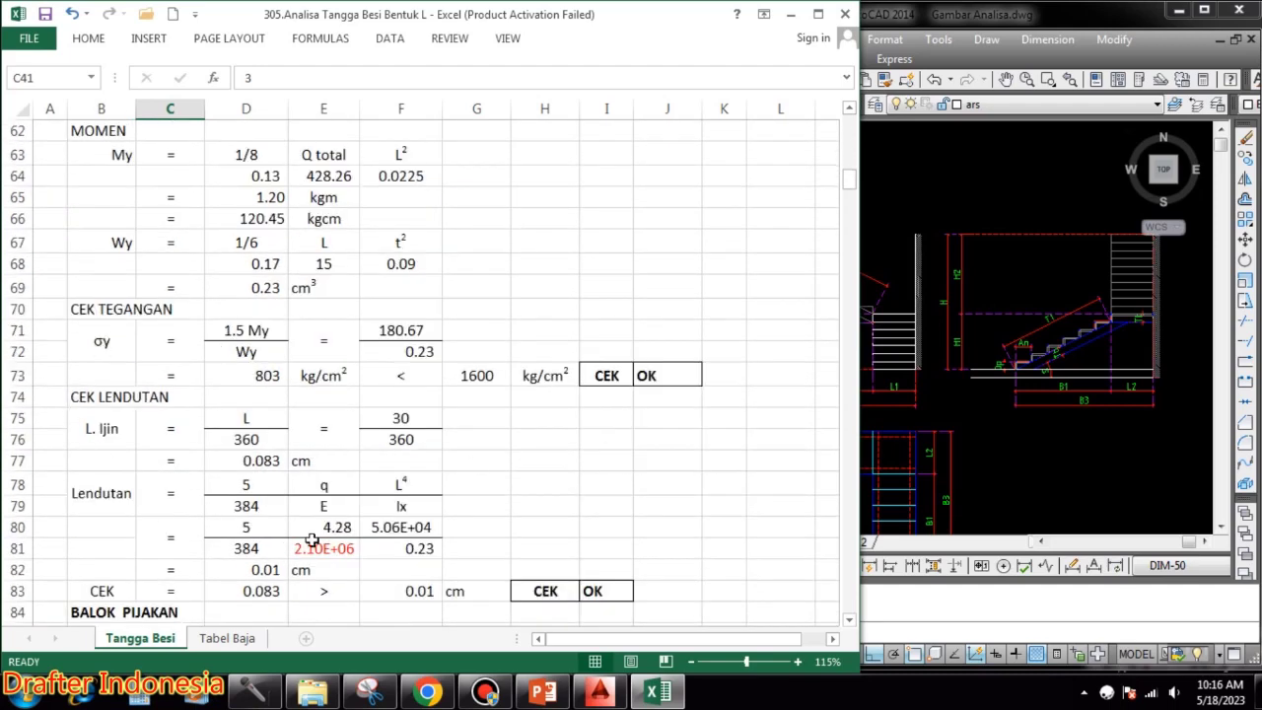
scroll(601, 600, up, 10)
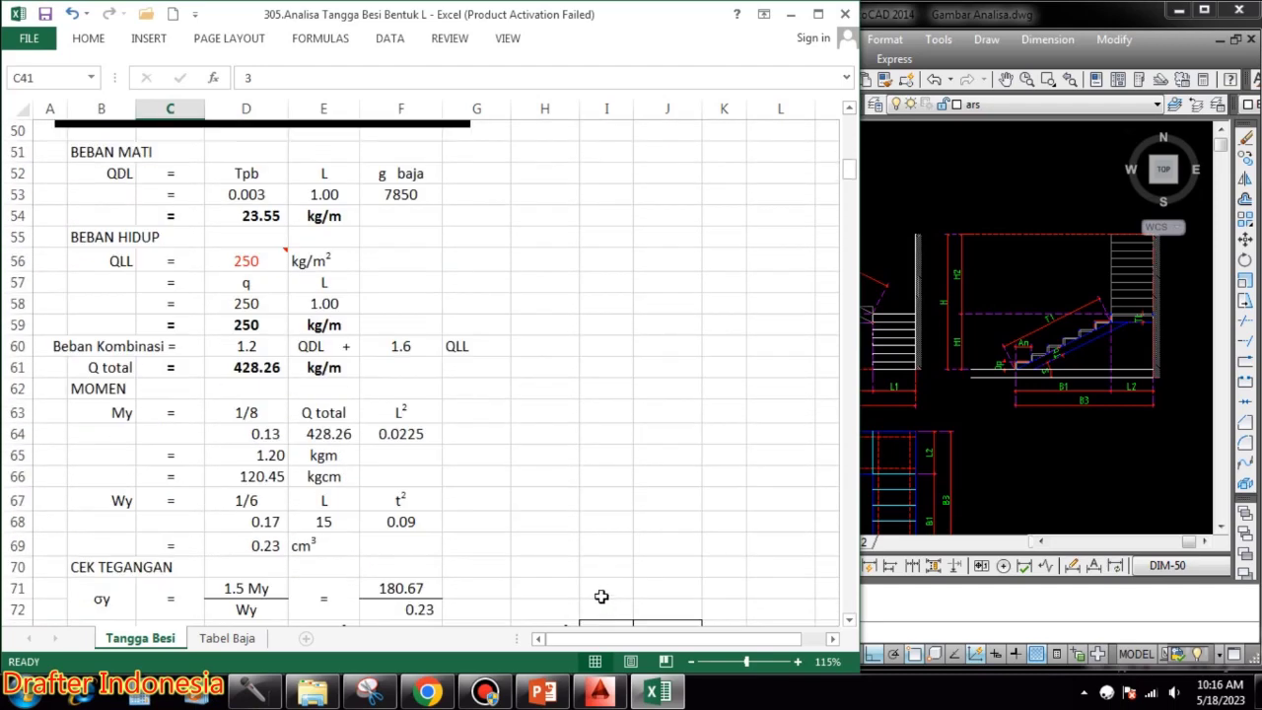
scroll(599, 596, up, 1)
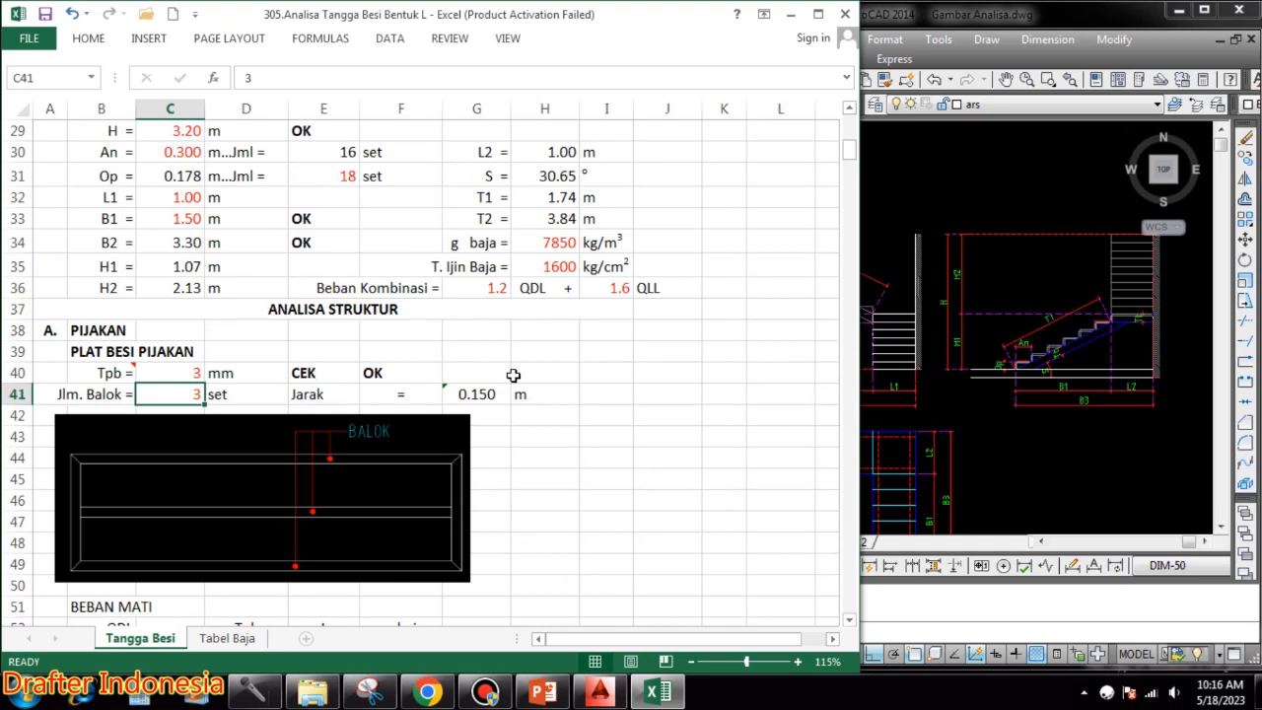
scroll(562, 410, down, 10)
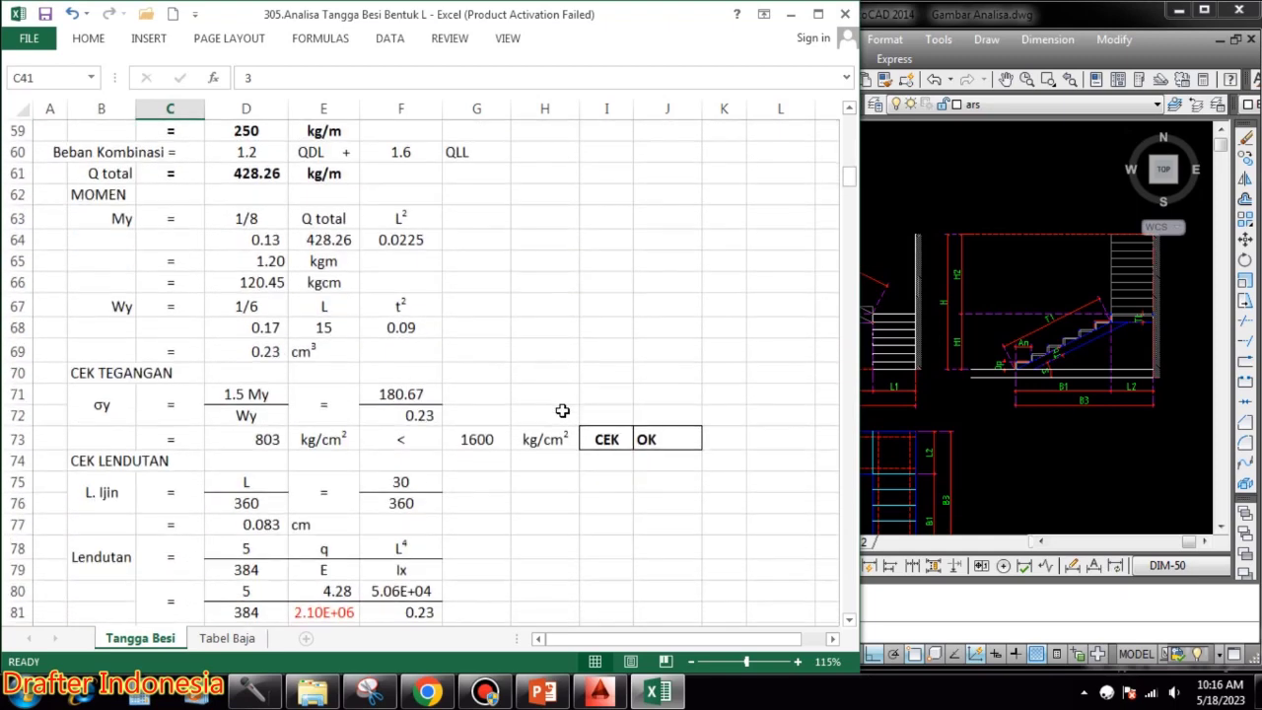
scroll(567, 412, down, 1)
scroll(598, 523, up, 11)
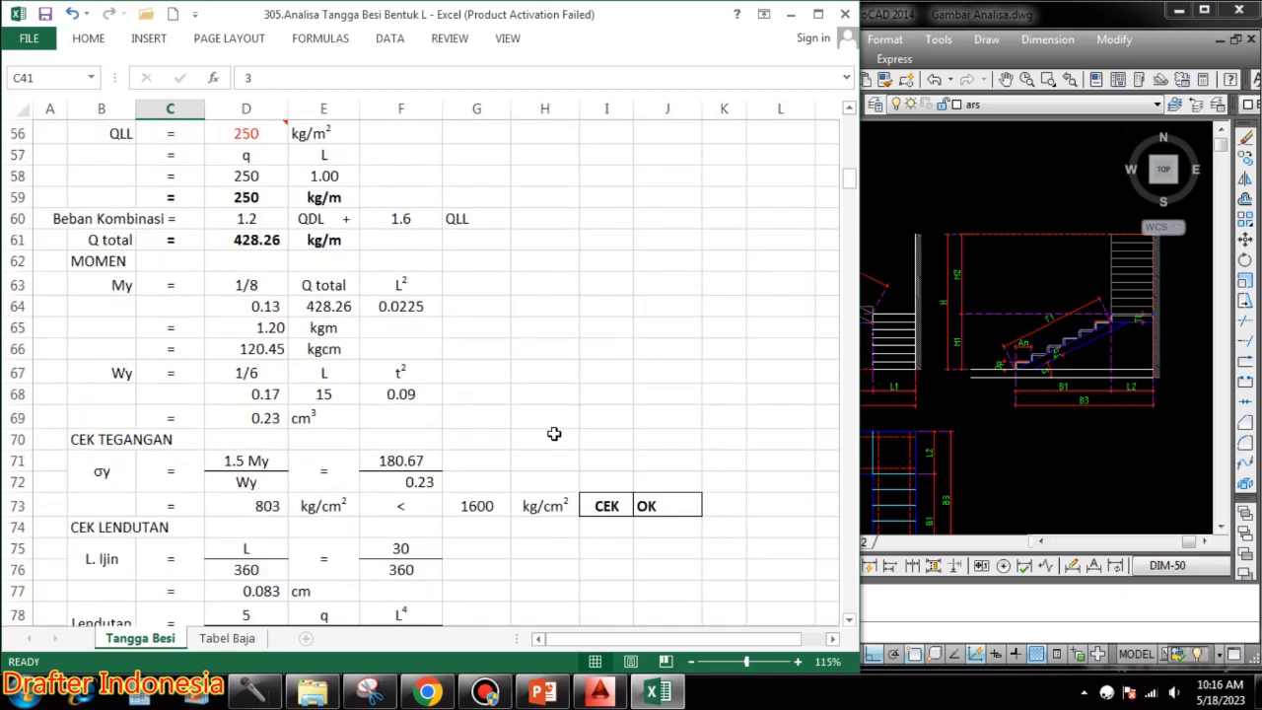
click(488, 372)
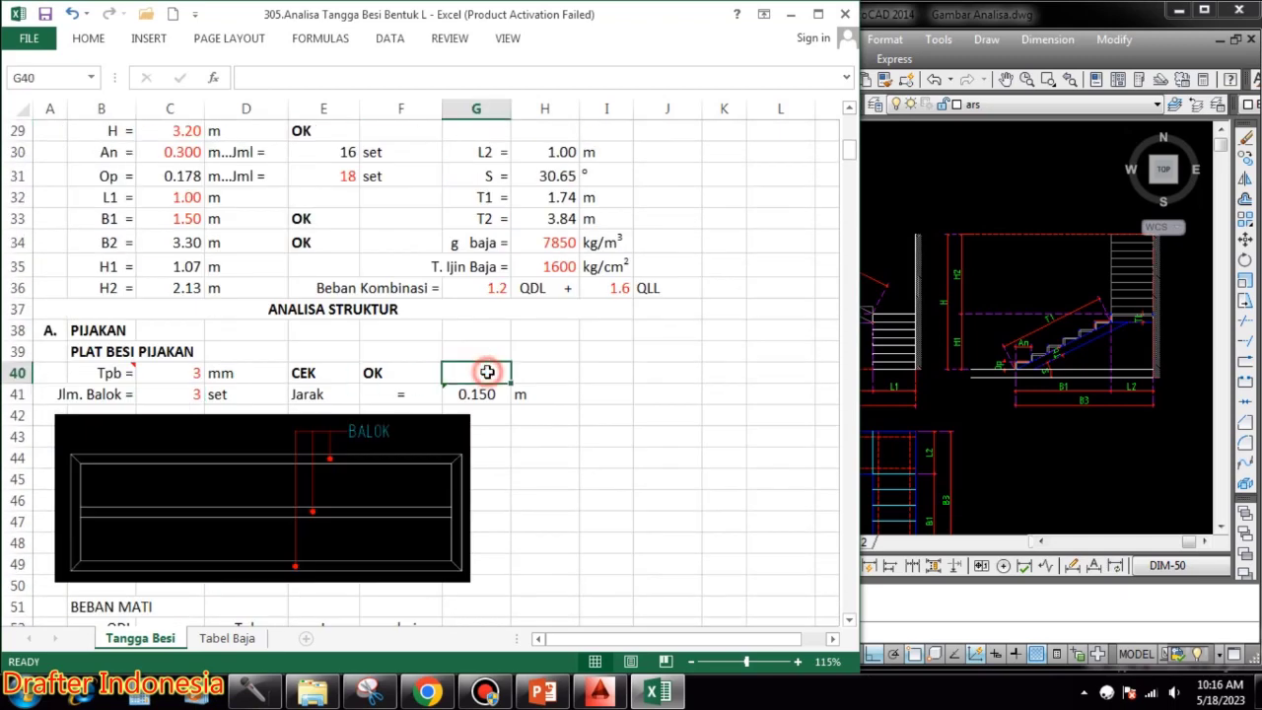
text(=)
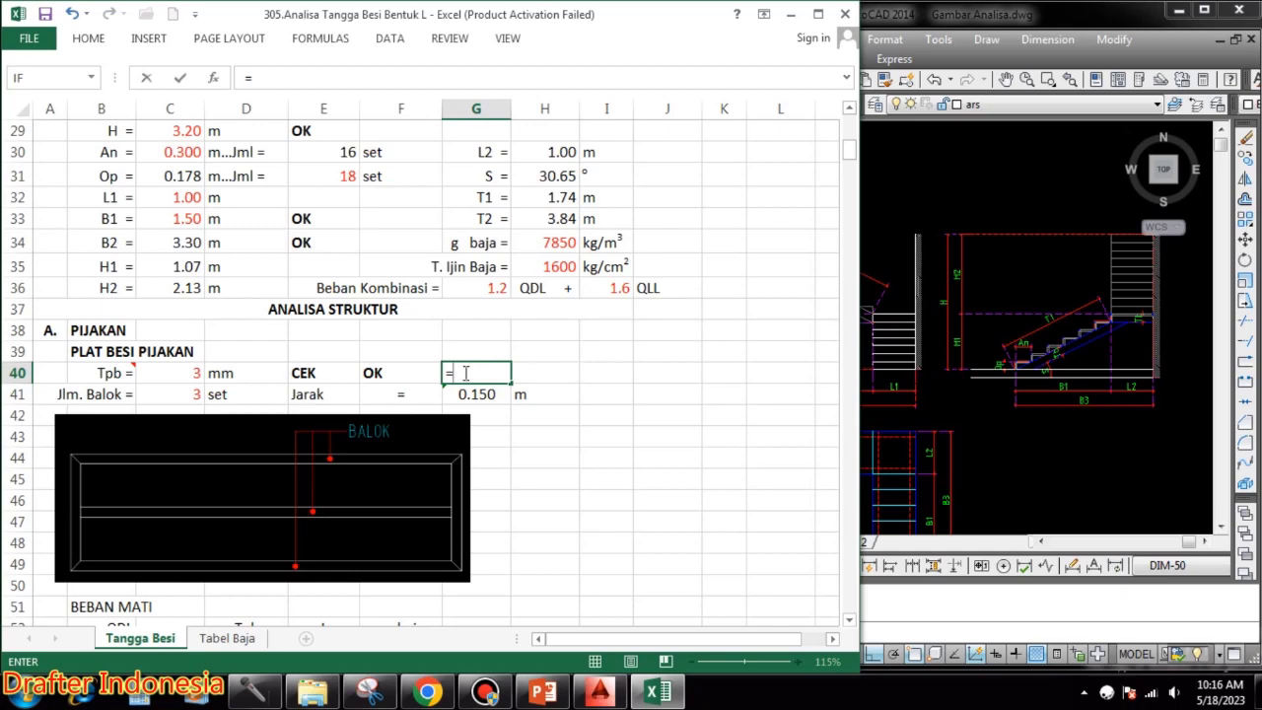
key(Escape)
- Label the check columns above the Tpb row with Tegangan in E39 and Lendutan in G39
click(333, 349)
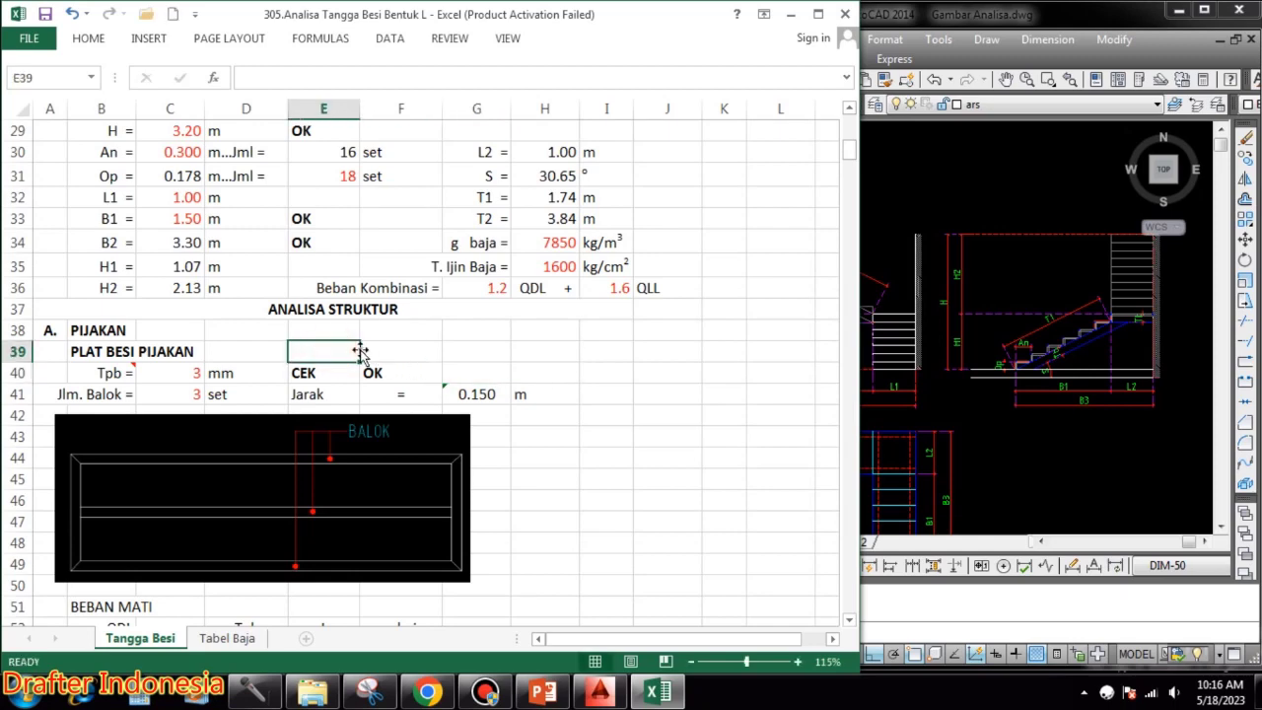
text(Tegangan)
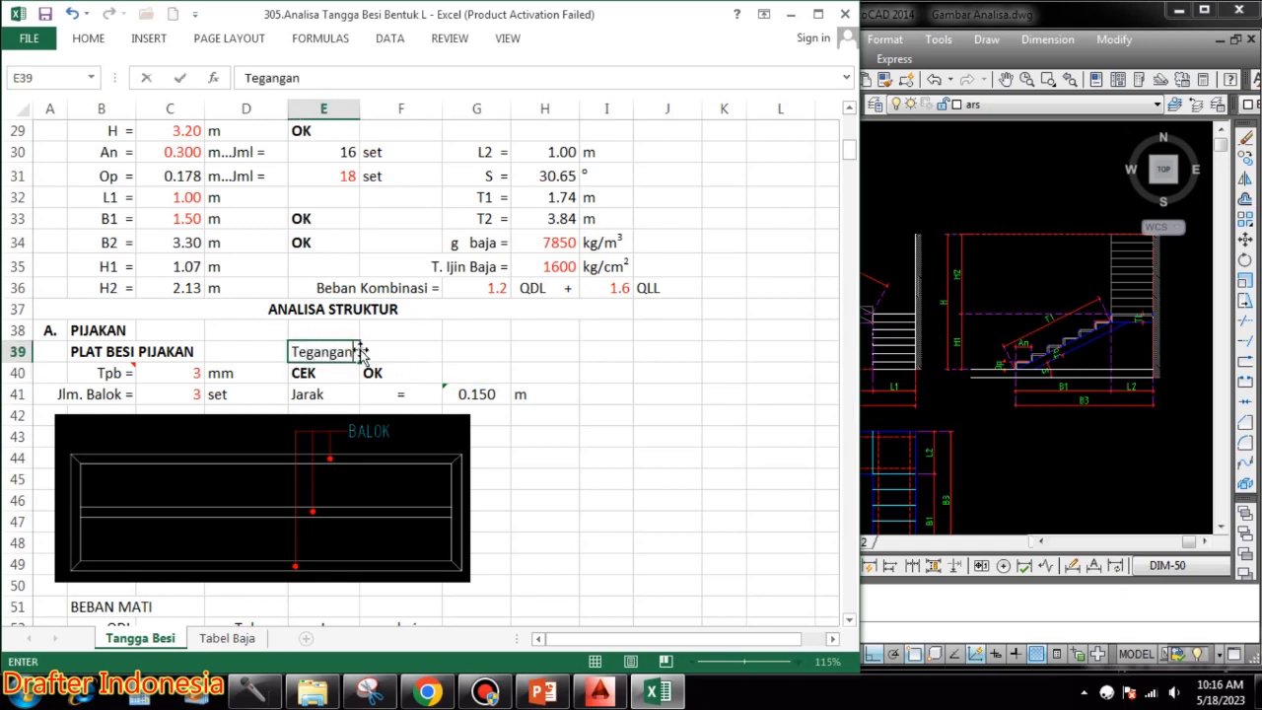
click(569, 399)
click(489, 354)
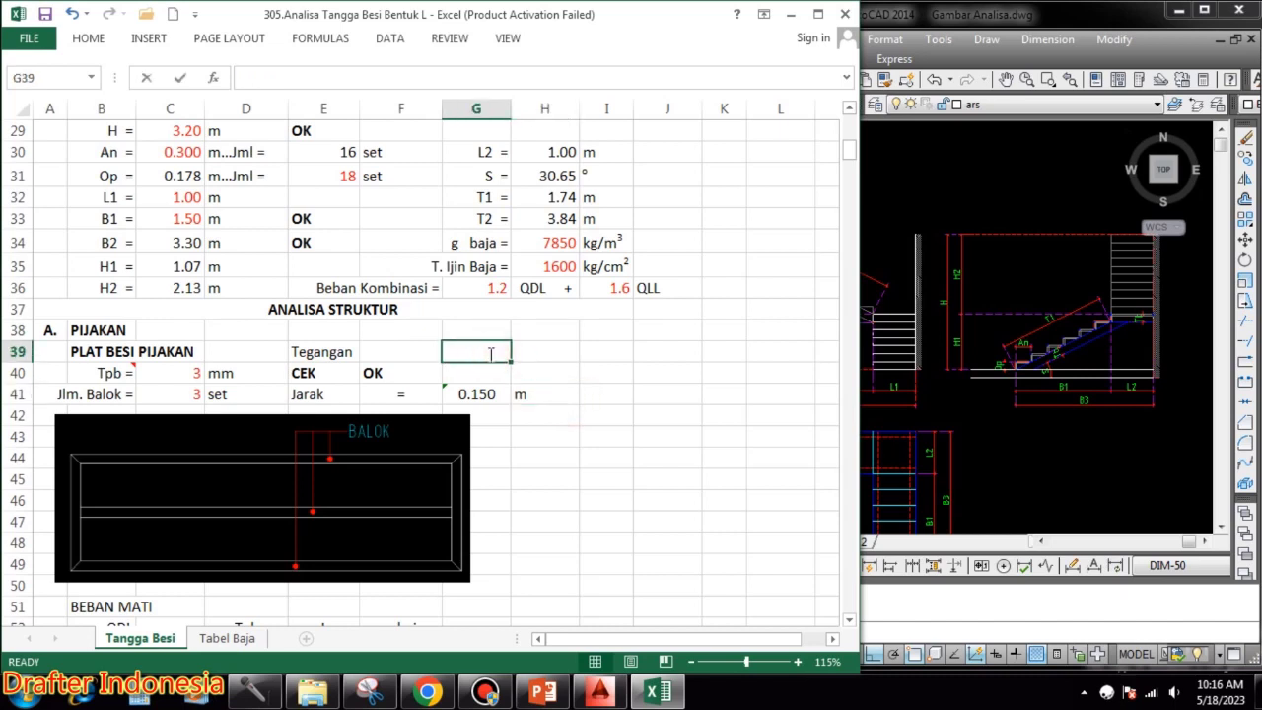
text(Le)
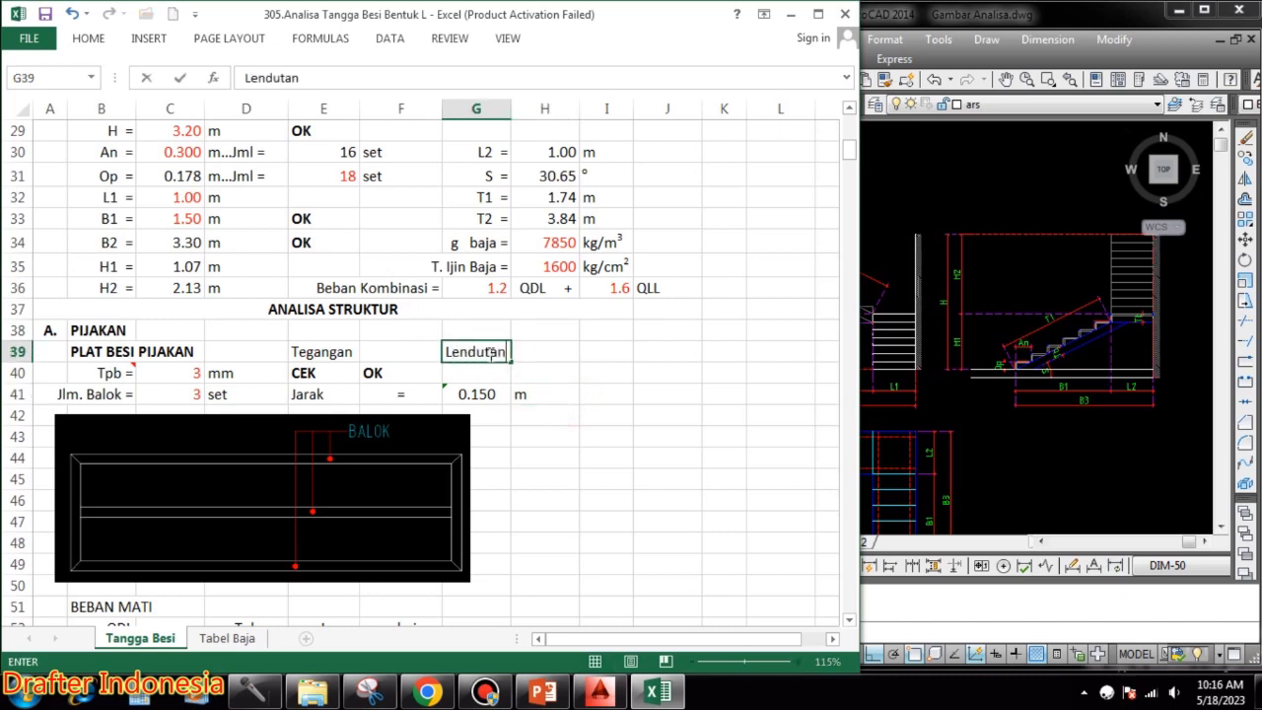
text(ndutan)
click(609, 399)
- Link cell G40 under Lendutan to the CEK LENDUTAN check label with the formula =H83
click(472, 374)
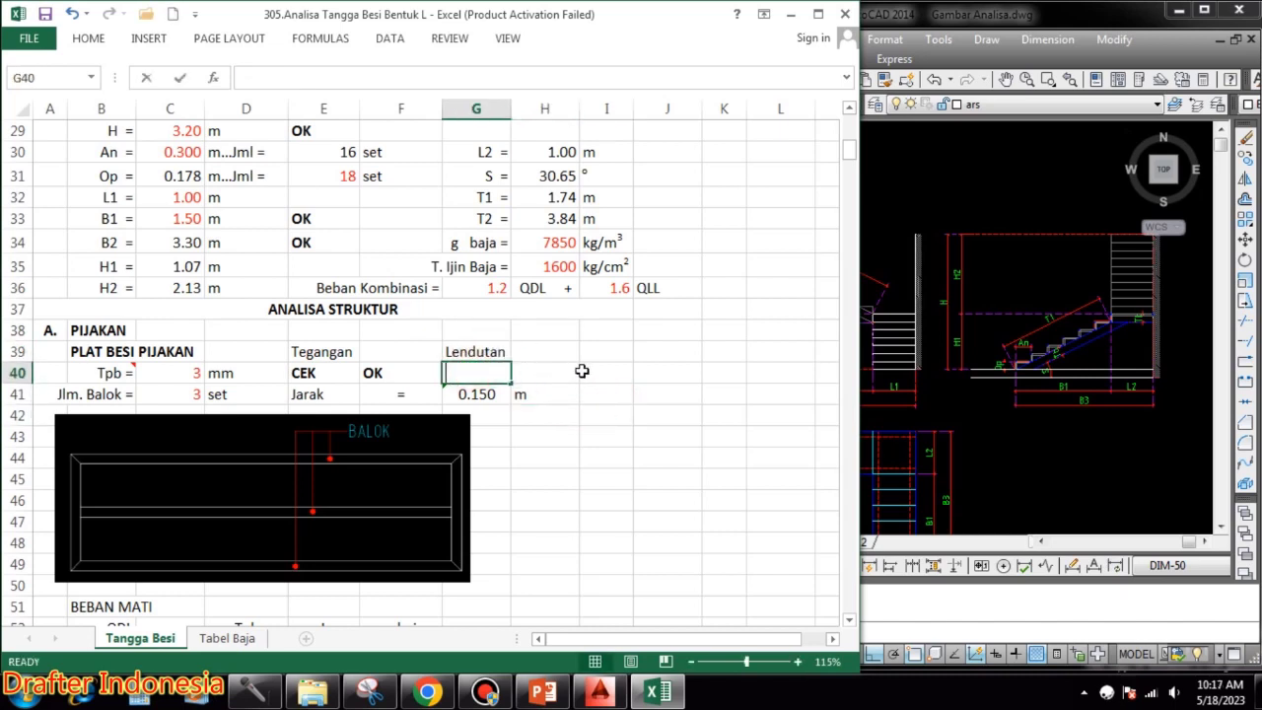
text(=)
scroll(591, 385, down, 5)
scroll(591, 395, down, 12)
scroll(589, 400, up, 3)
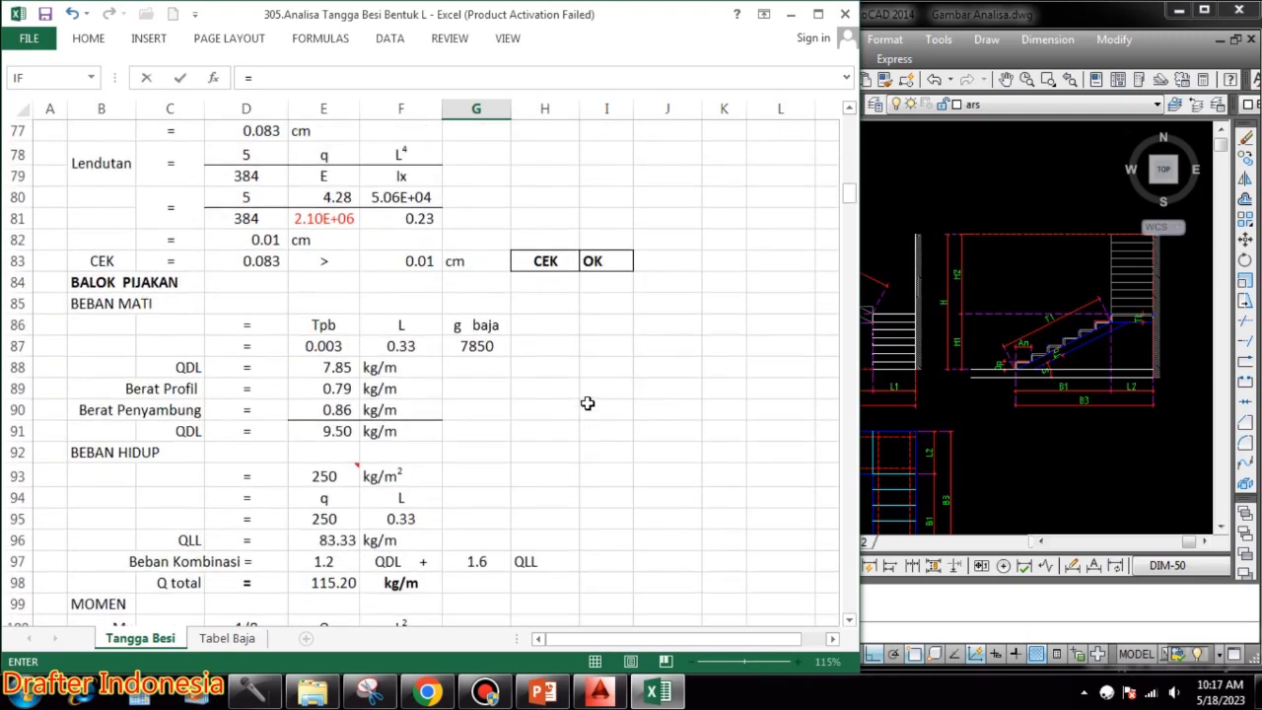
click(545, 392)
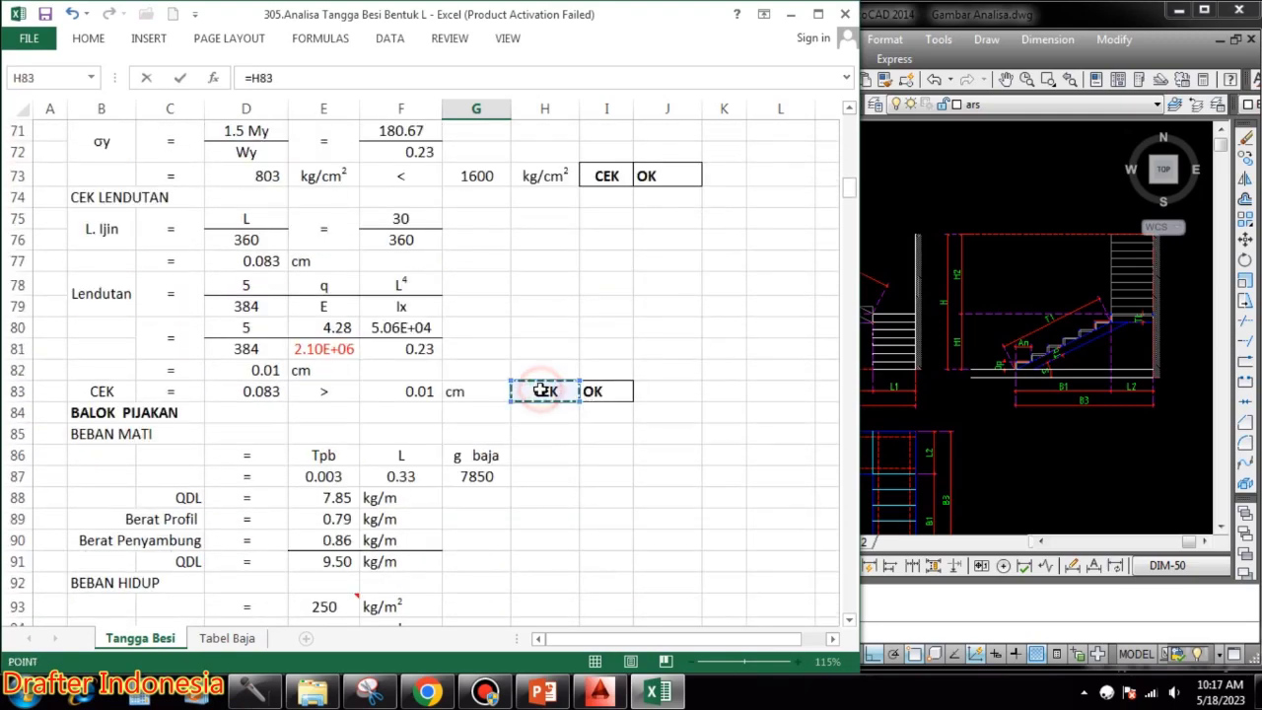
key(Return)
scroll(641, 404, up, 4)
- Copy the linked deflection check formula from G40 into H40
click(485, 371)
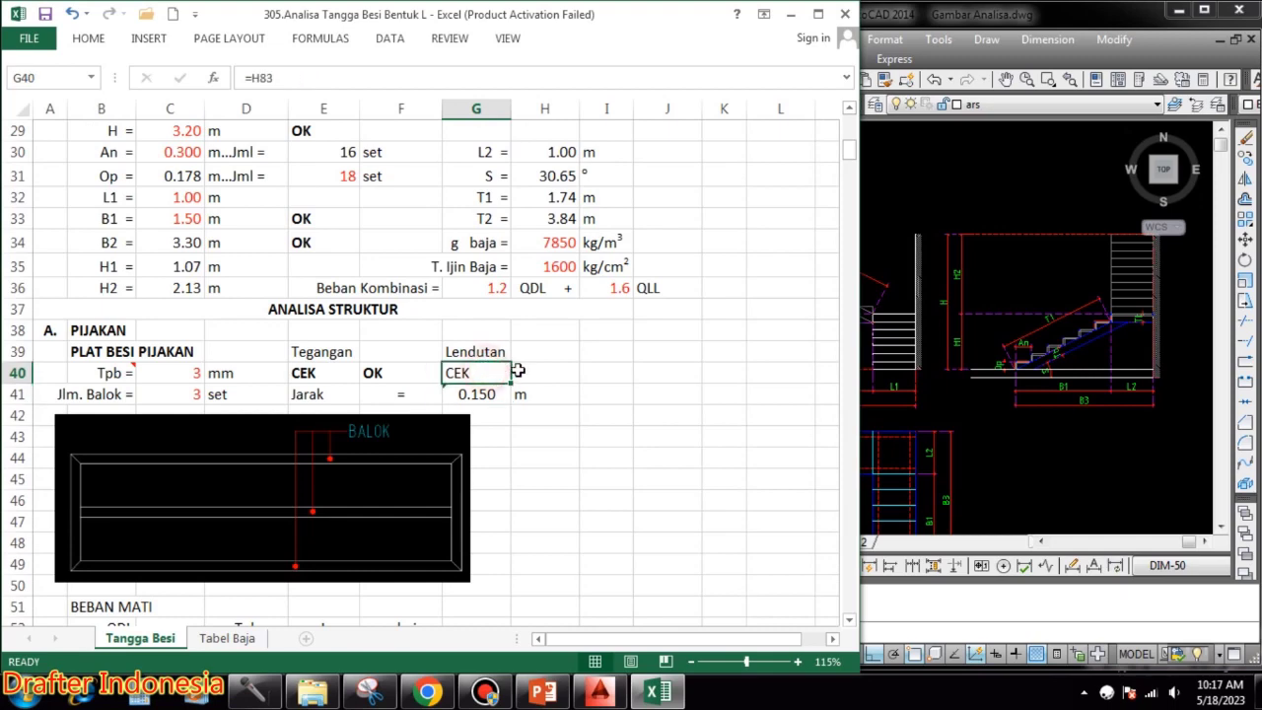
key(ctrl+c)
click(535, 370)
key(ctrl+v)
click(633, 397)
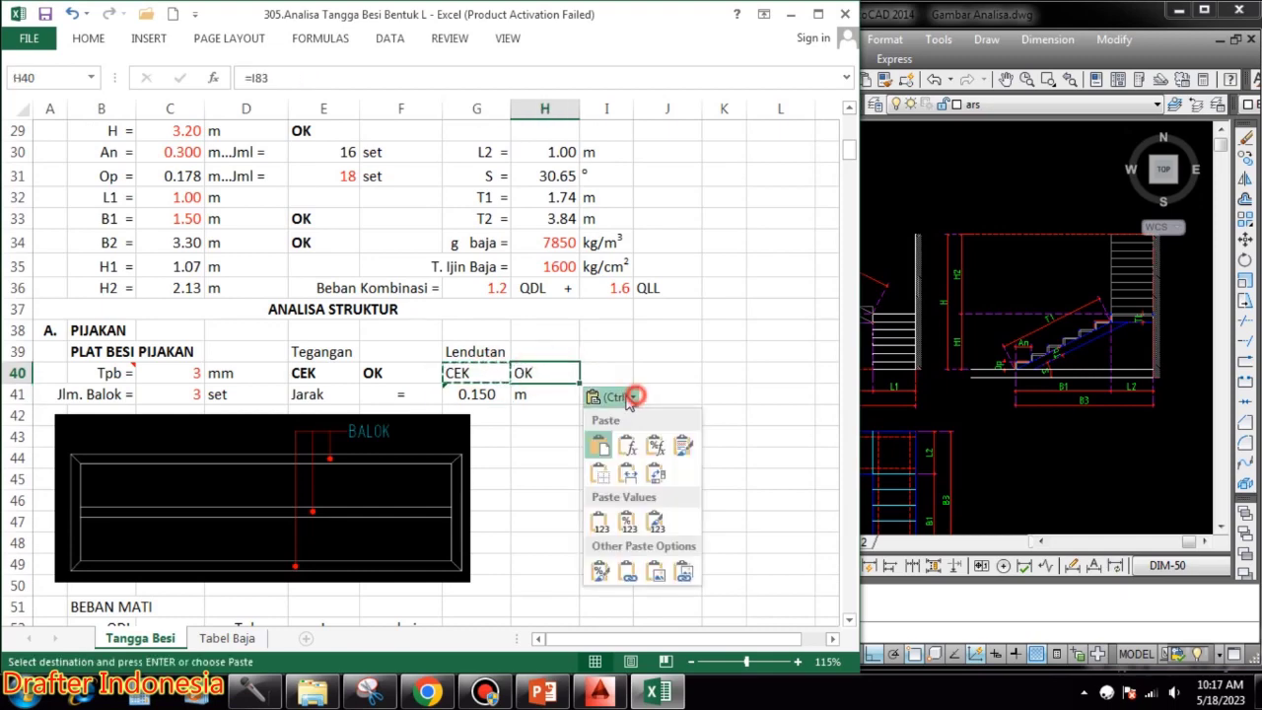
key(Escape)
key(Escape)
- Make the deflection check cells G40:H40 bold
drag(478, 372, 543, 373)
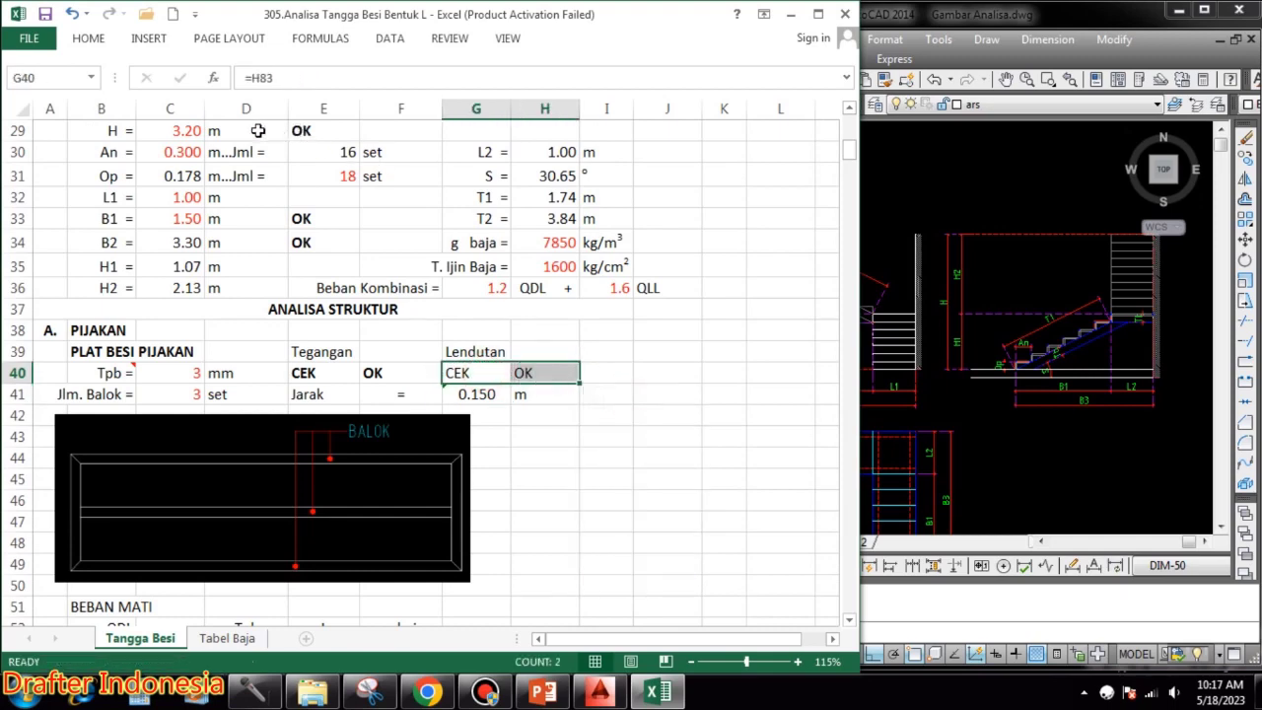
double_click(88, 38)
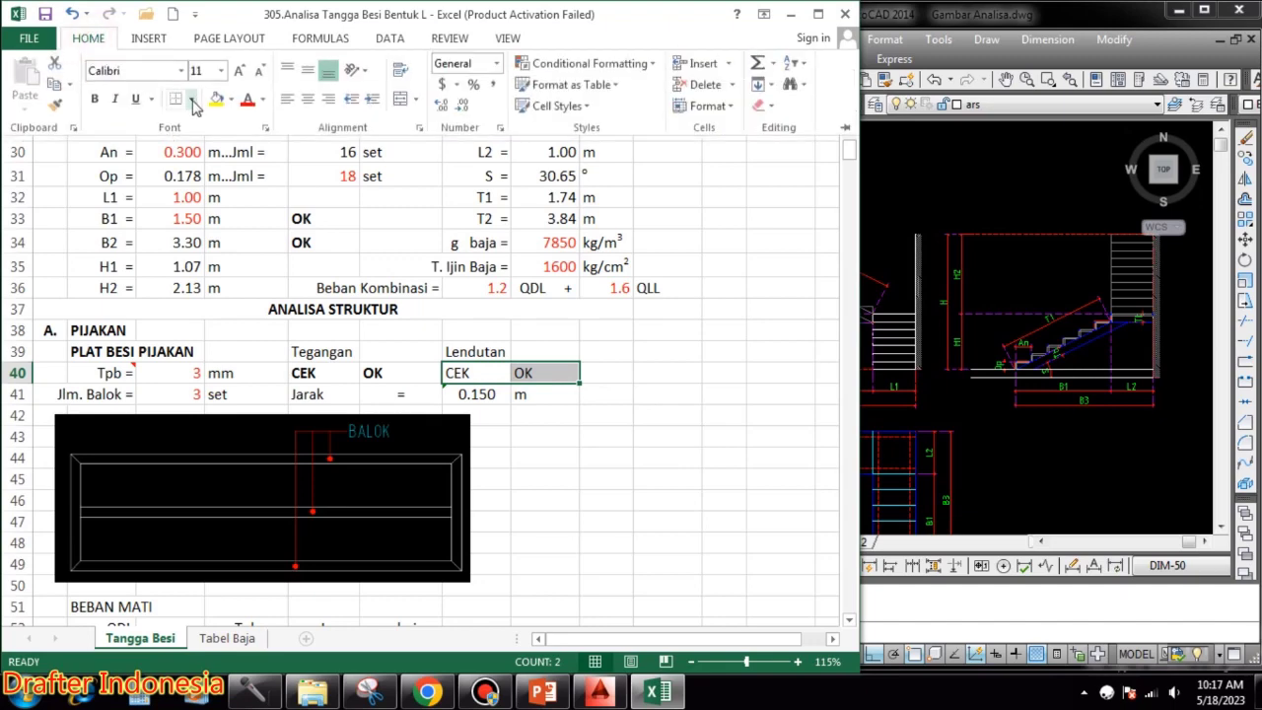
click(95, 97)
click(707, 467)
click(542, 458)
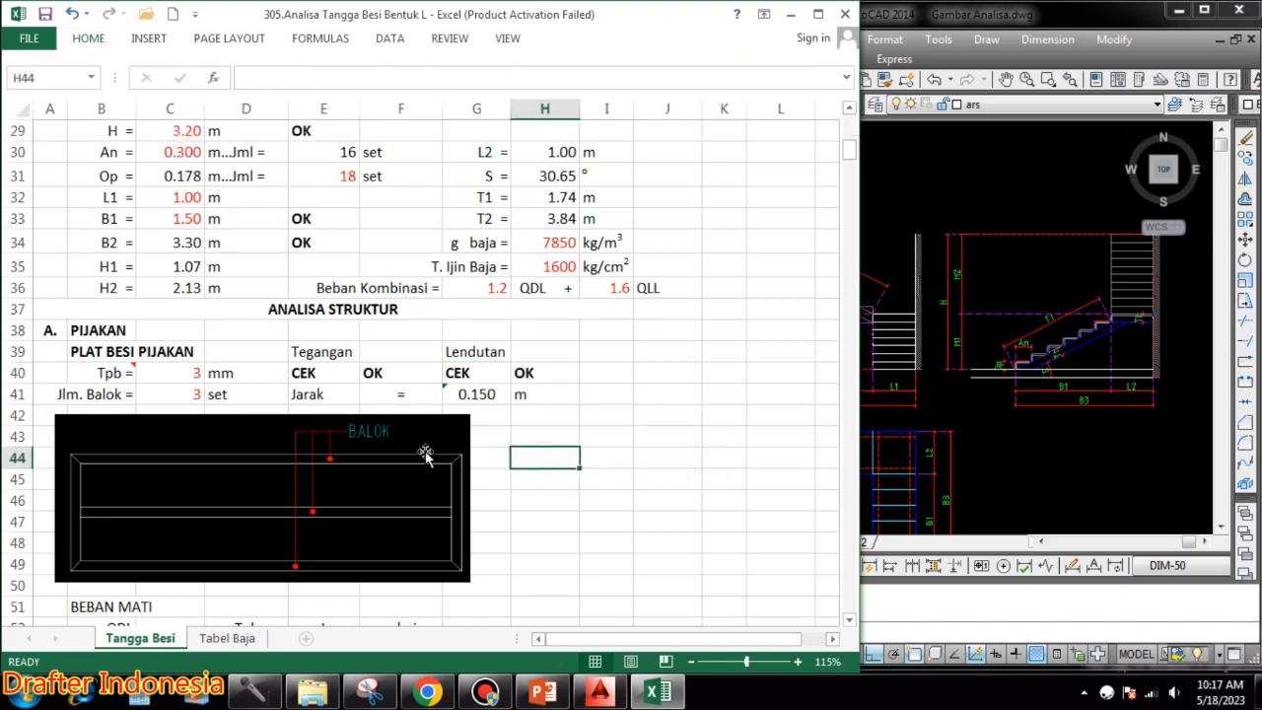
- Examine how the allowable deflection L. Ijin is built, from the terms in rows 75 and 76 to the formula in D77
scroll(564, 410, down, 10)
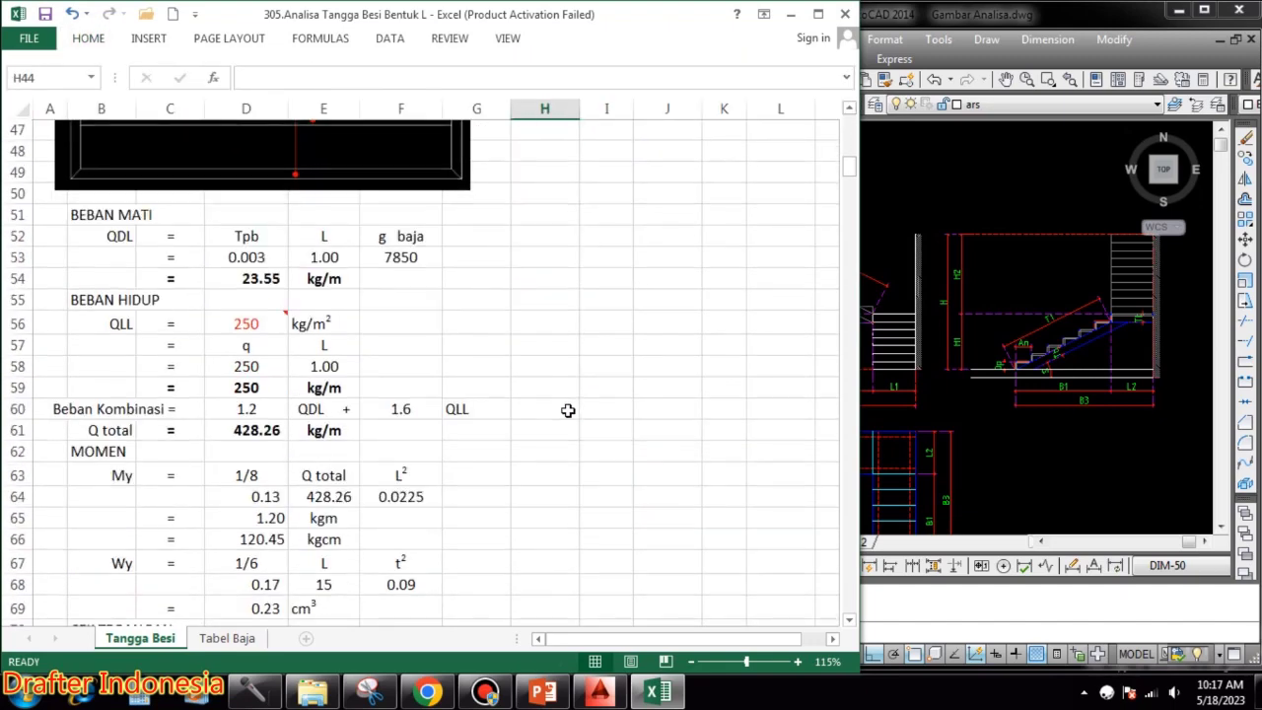
scroll(564, 418, down, 2)
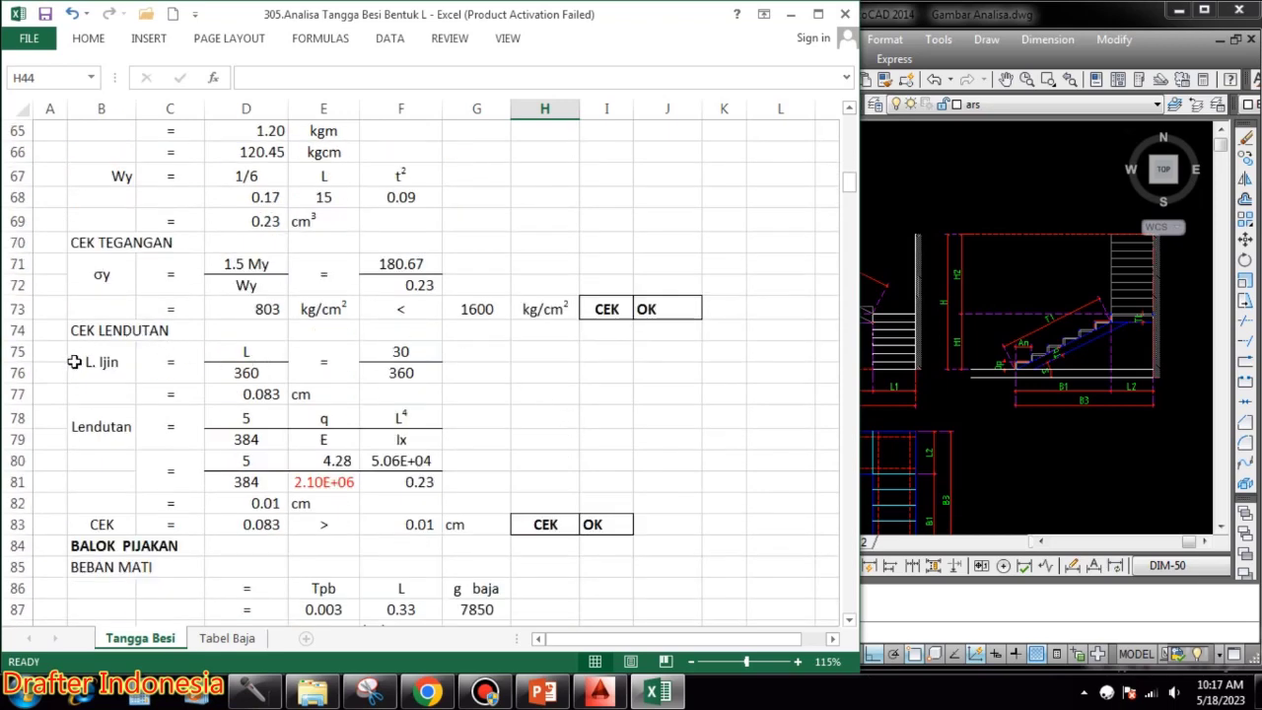
click(262, 352)
click(257, 373)
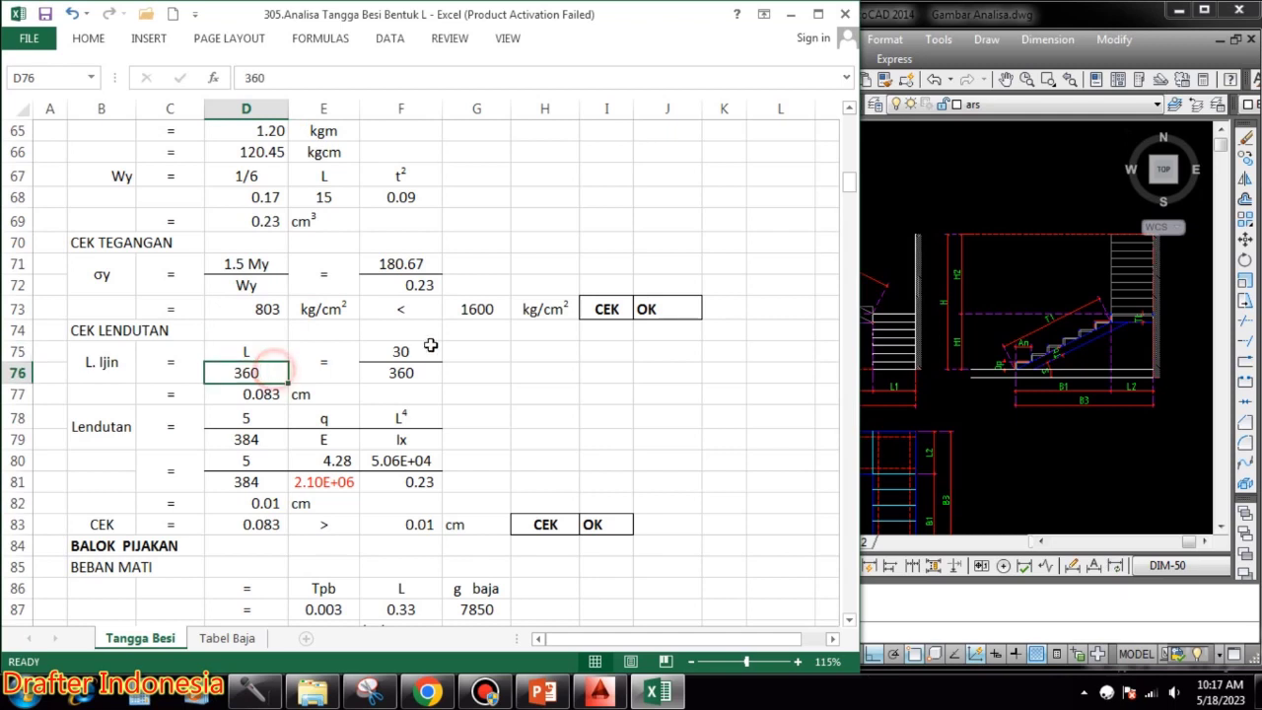
double_click(426, 347)
key(Escape)
double_click(411, 369)
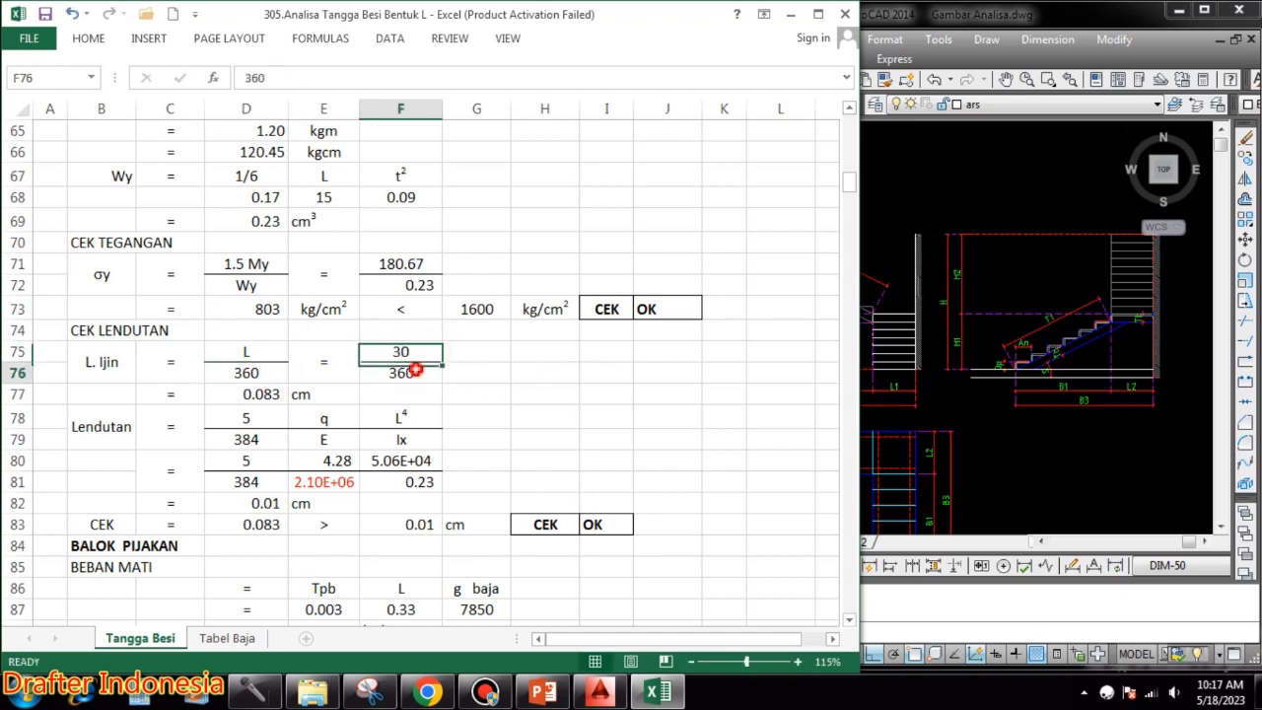
double_click(427, 352)
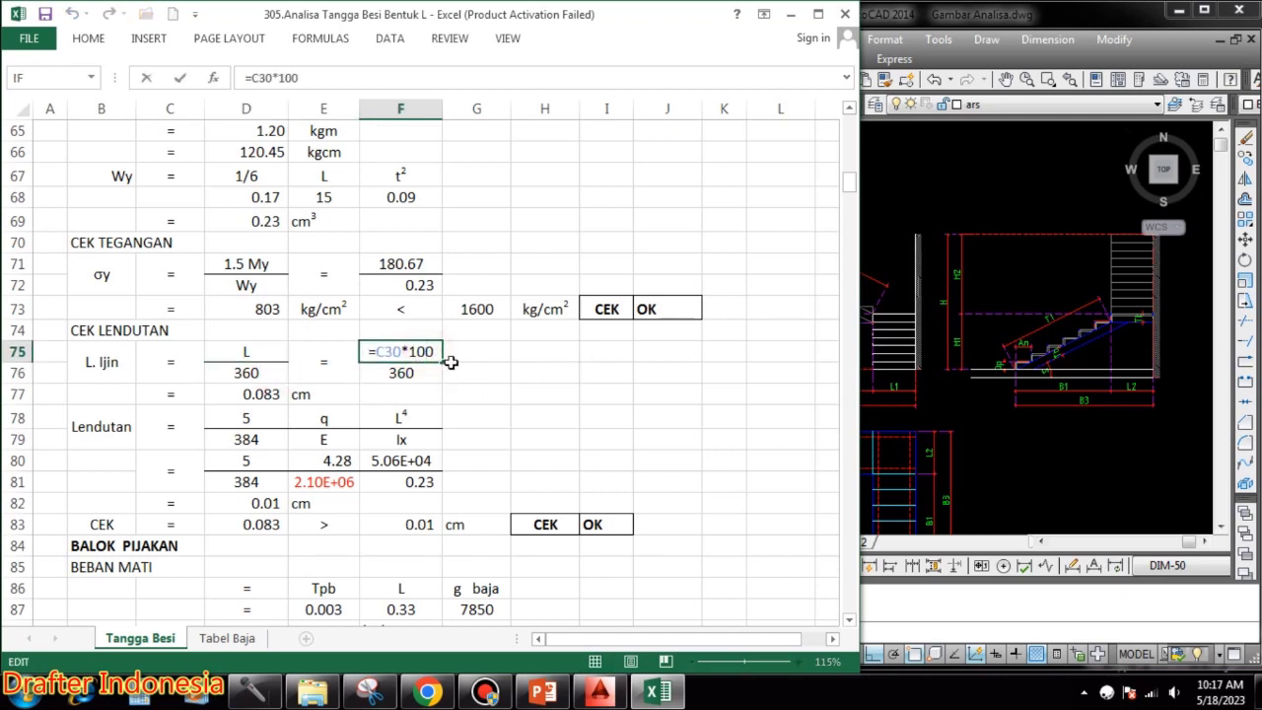
key(Escape)
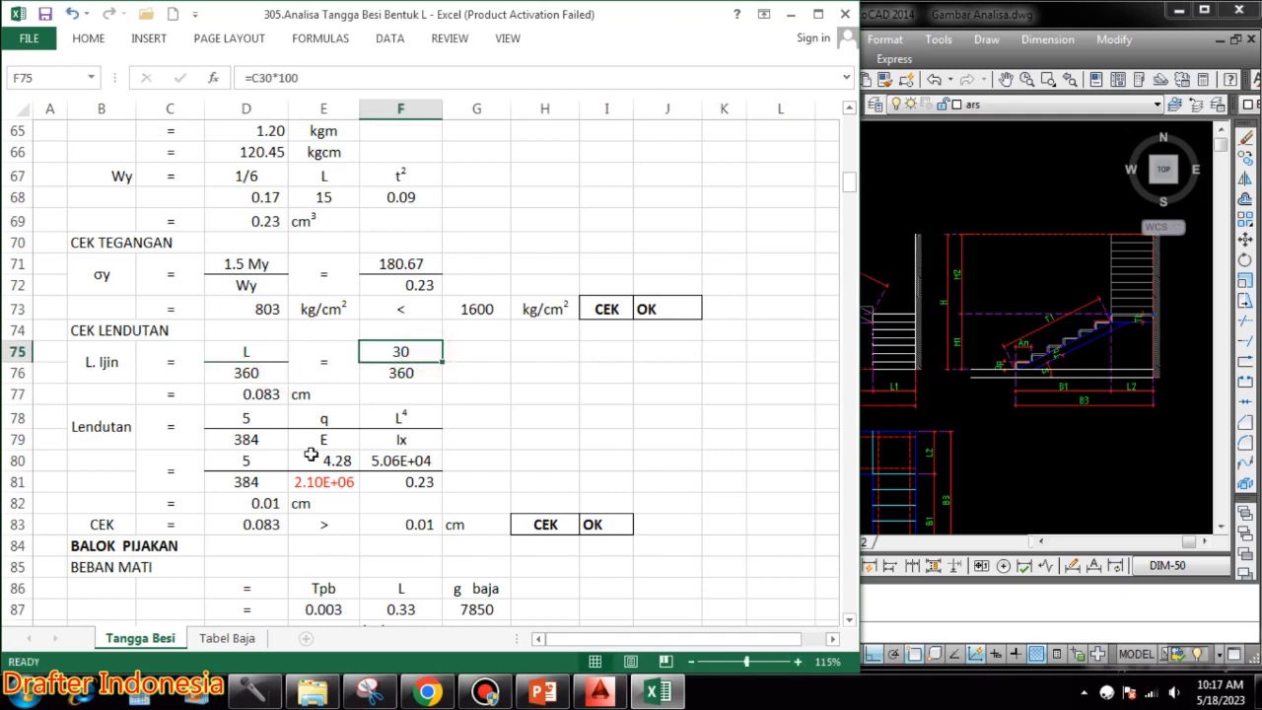
double_click(267, 390)
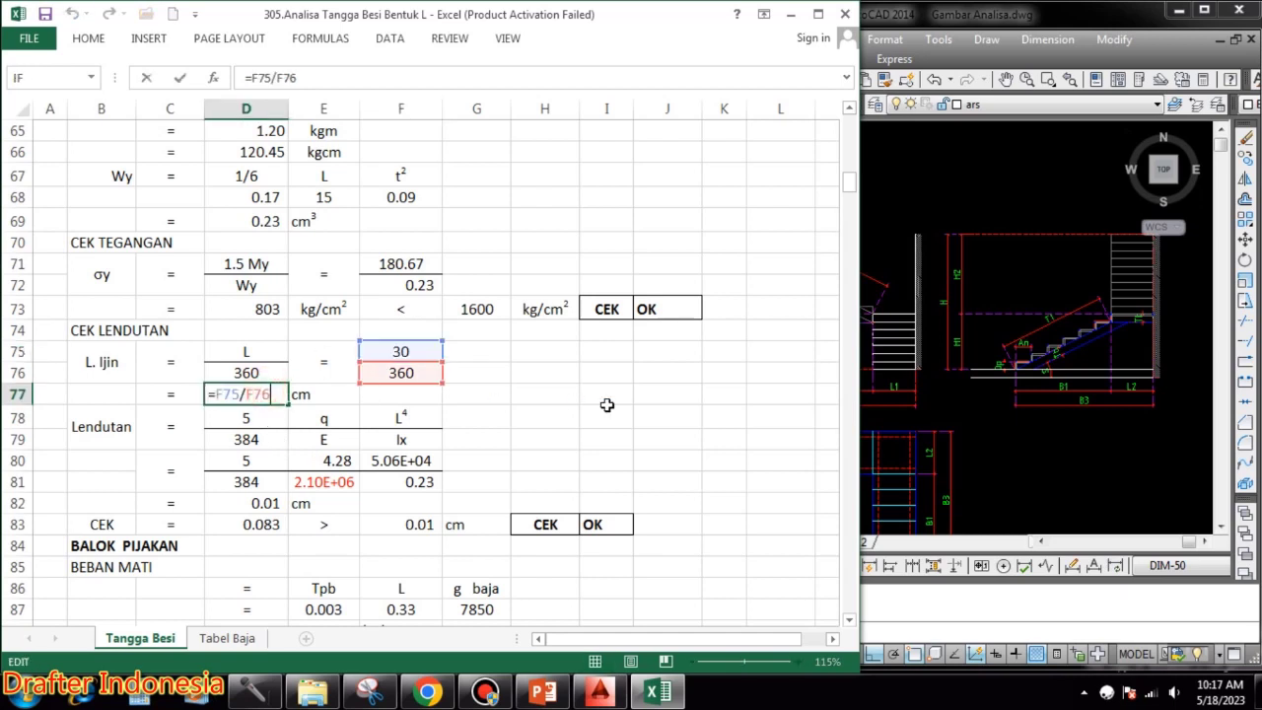
key(Escape)
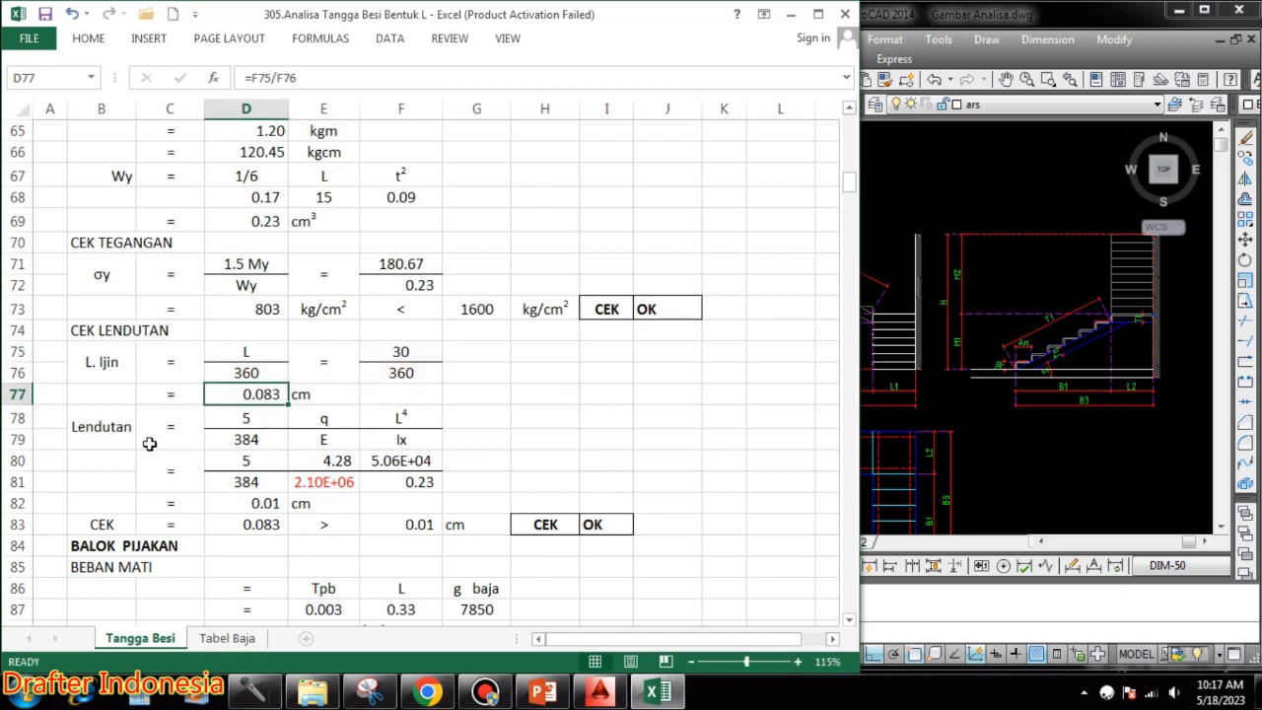
- Go through the symbolic terms of the Lendutan formula in rows 78 and 79, numerator first and denominator second
click(251, 419)
click(331, 418)
click(422, 417)
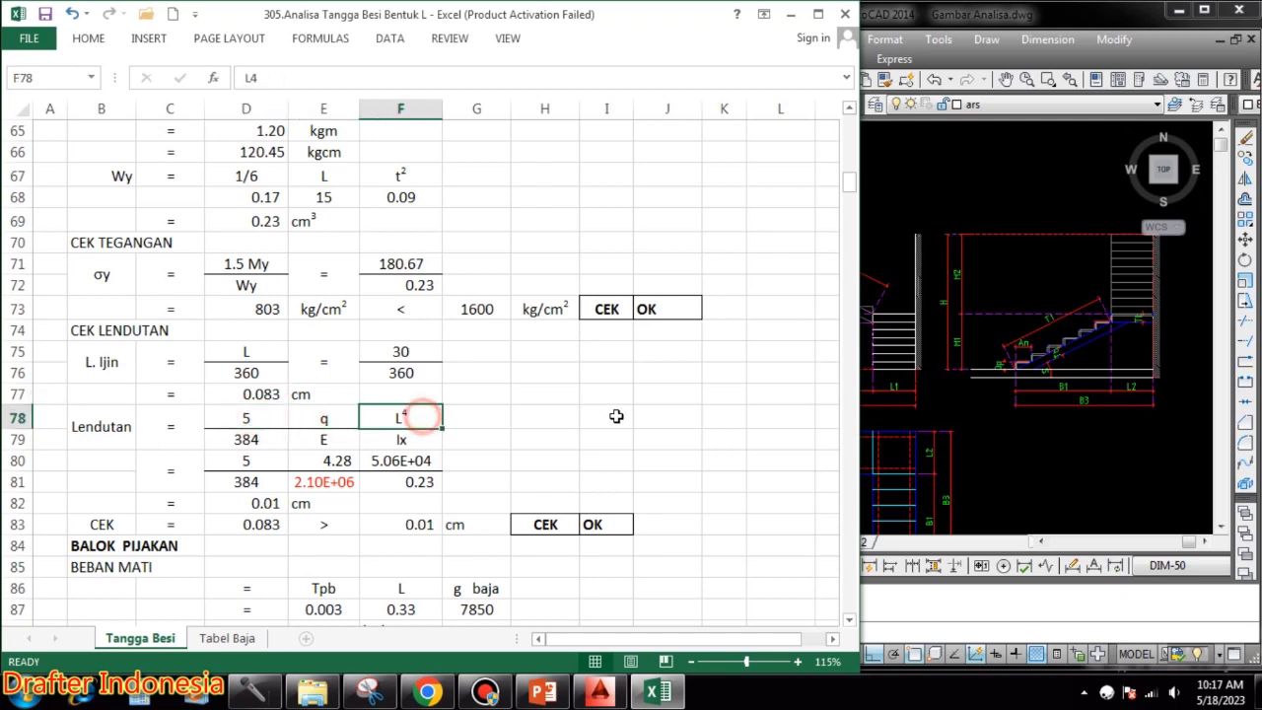
click(273, 439)
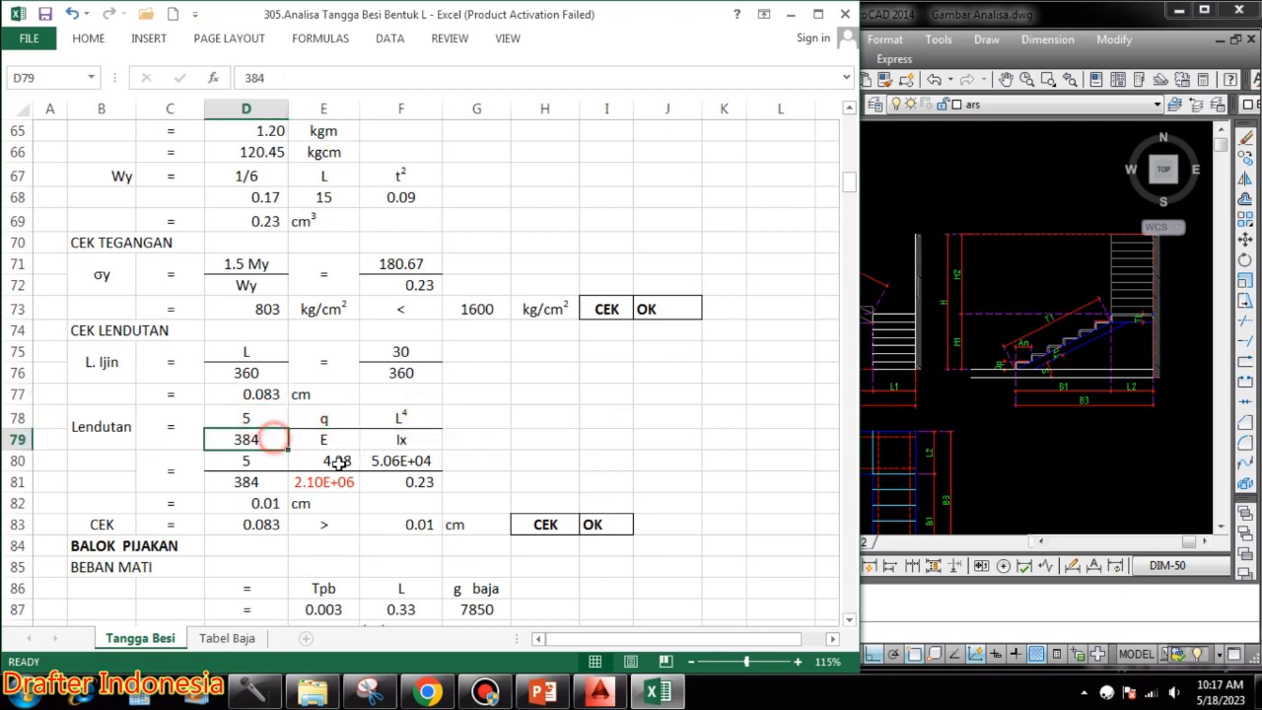
click(332, 438)
click(404, 436)
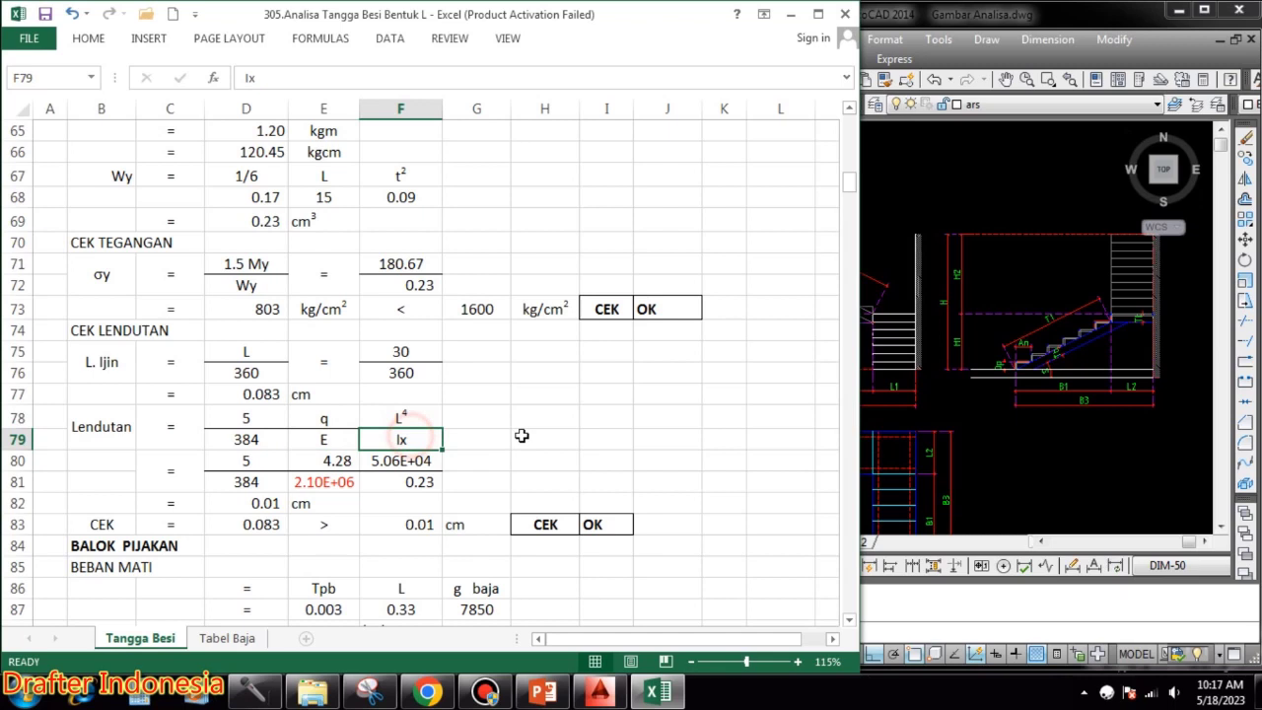
- Inspect the formulas behind the numeric Lendutan terms in rows 80 and 81 and the deflection calculation in D82
click(259, 460)
click(335, 461)
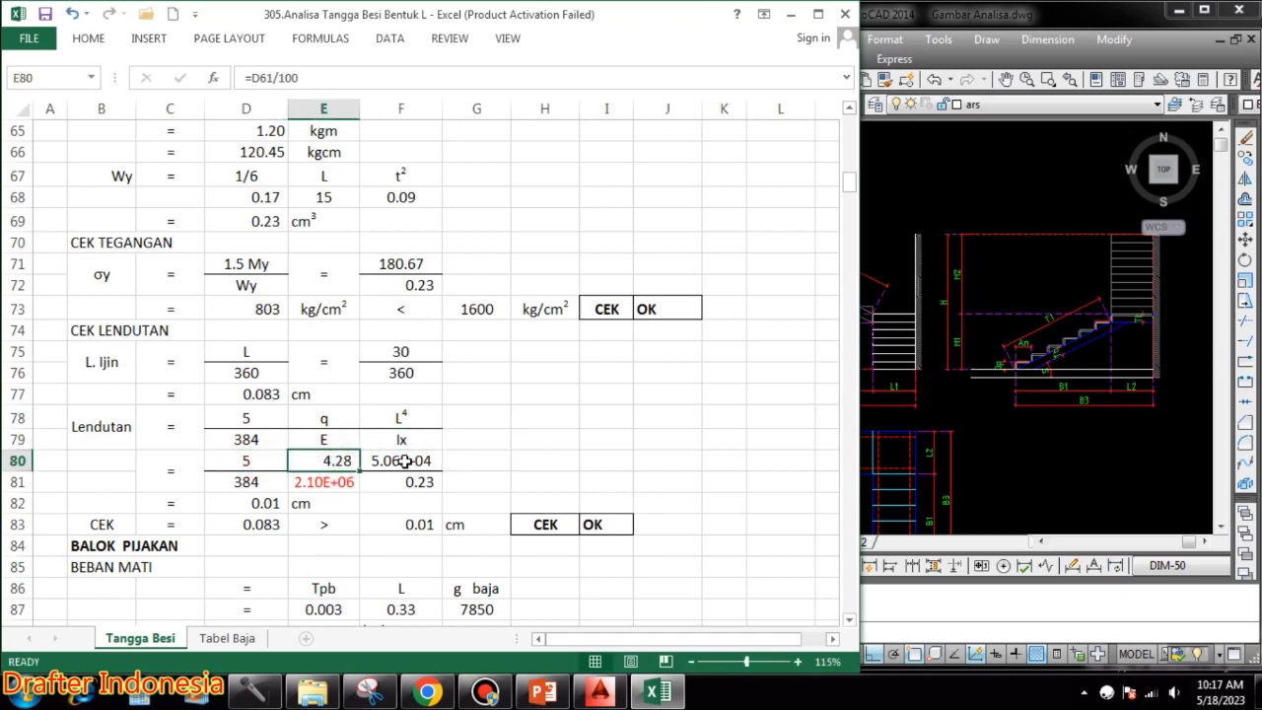
double_click(404, 461)
key(Return)
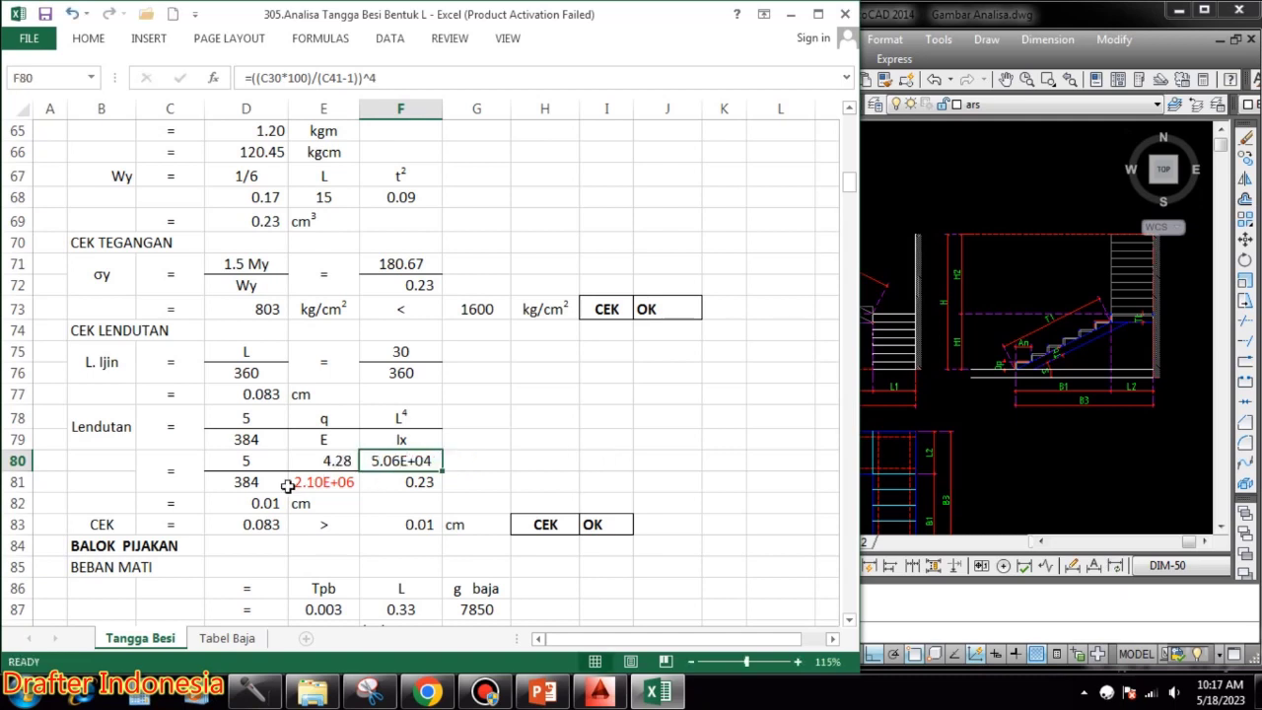
click(259, 482)
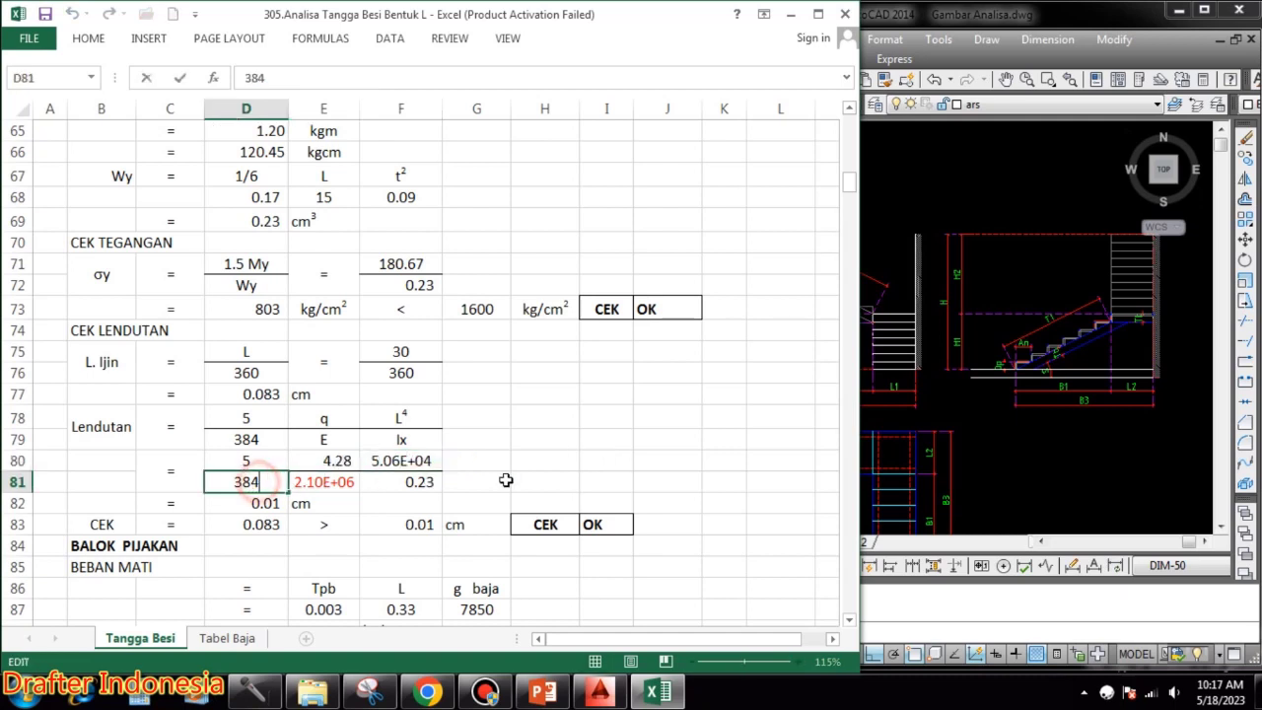
double_click(347, 483)
key(Tab)
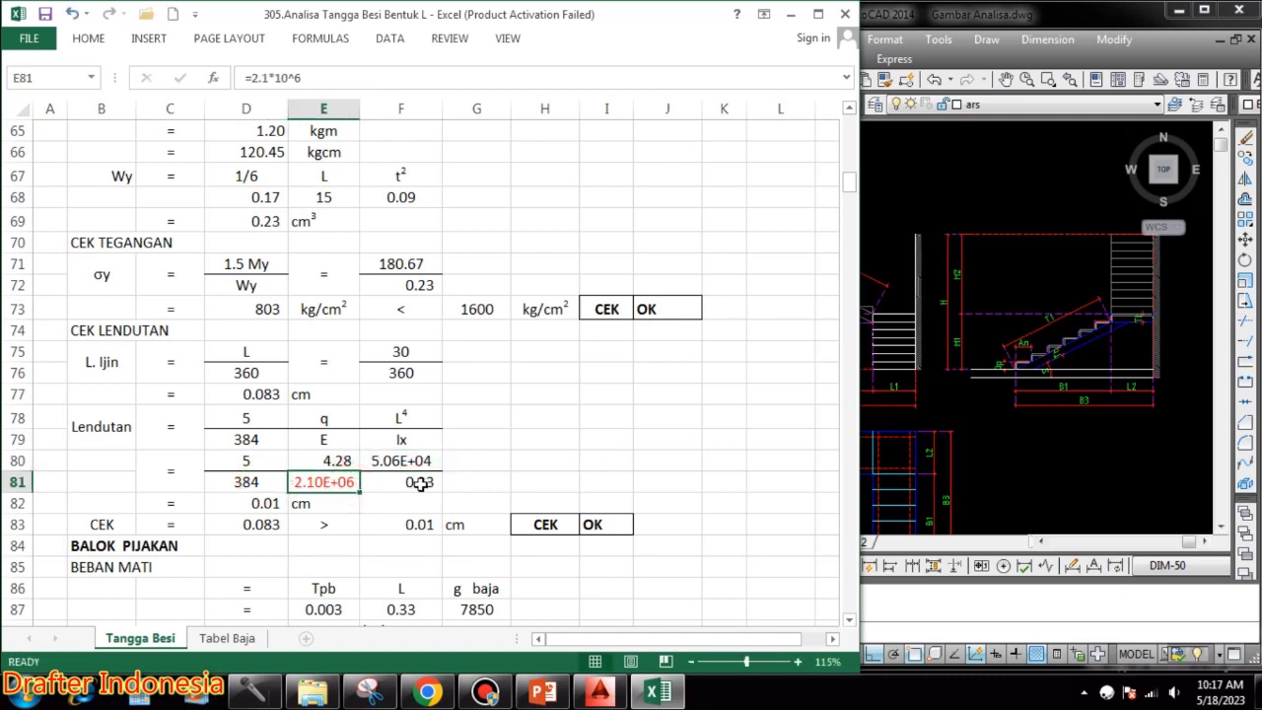
key(F2)
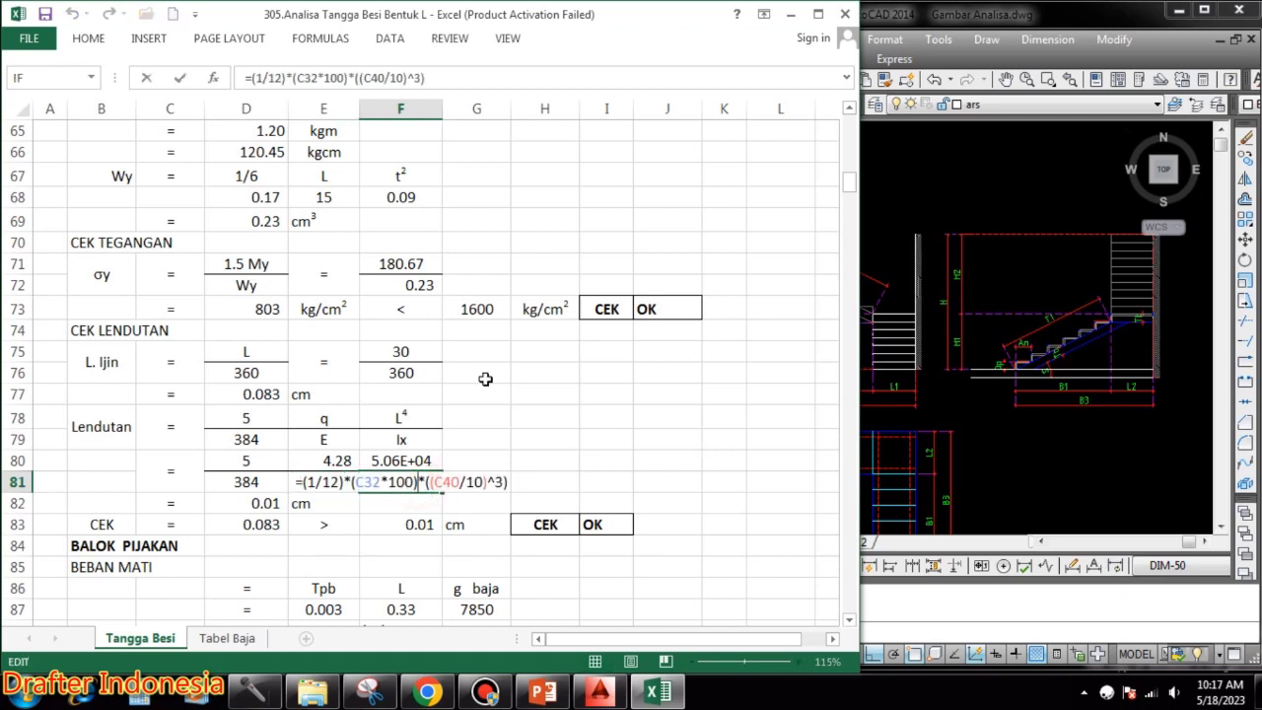
key(Escape)
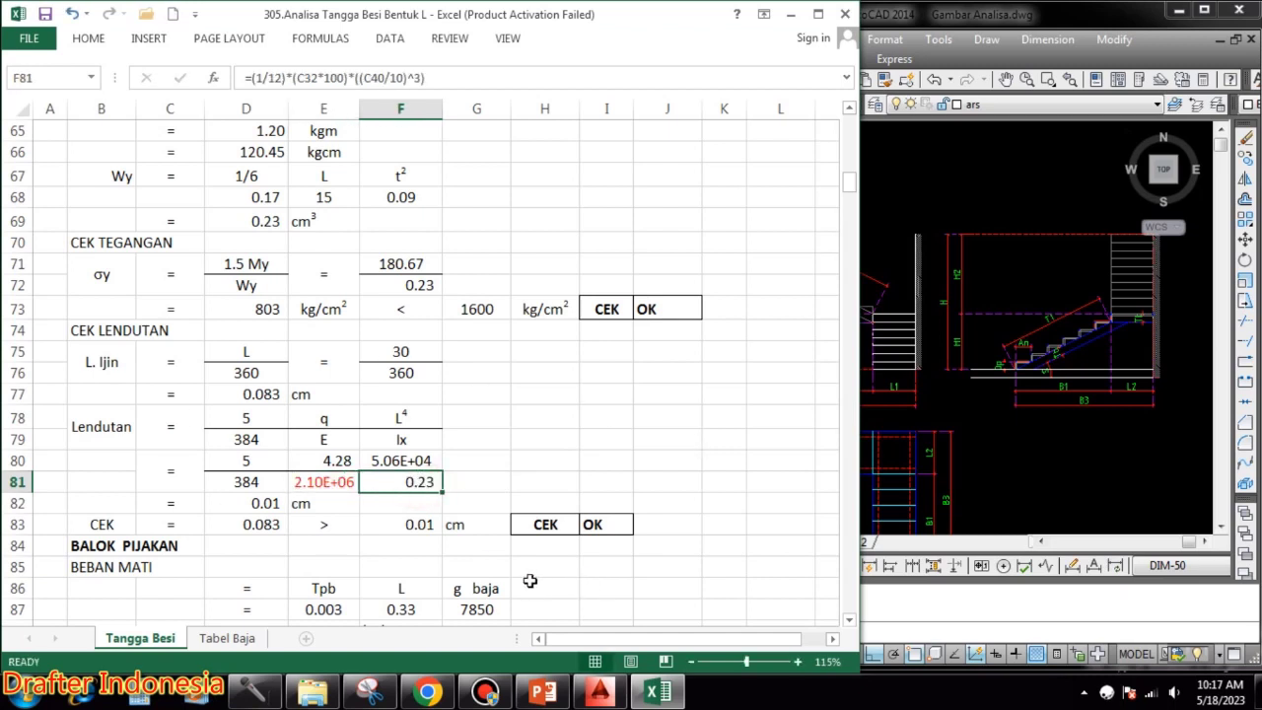
double_click(271, 503)
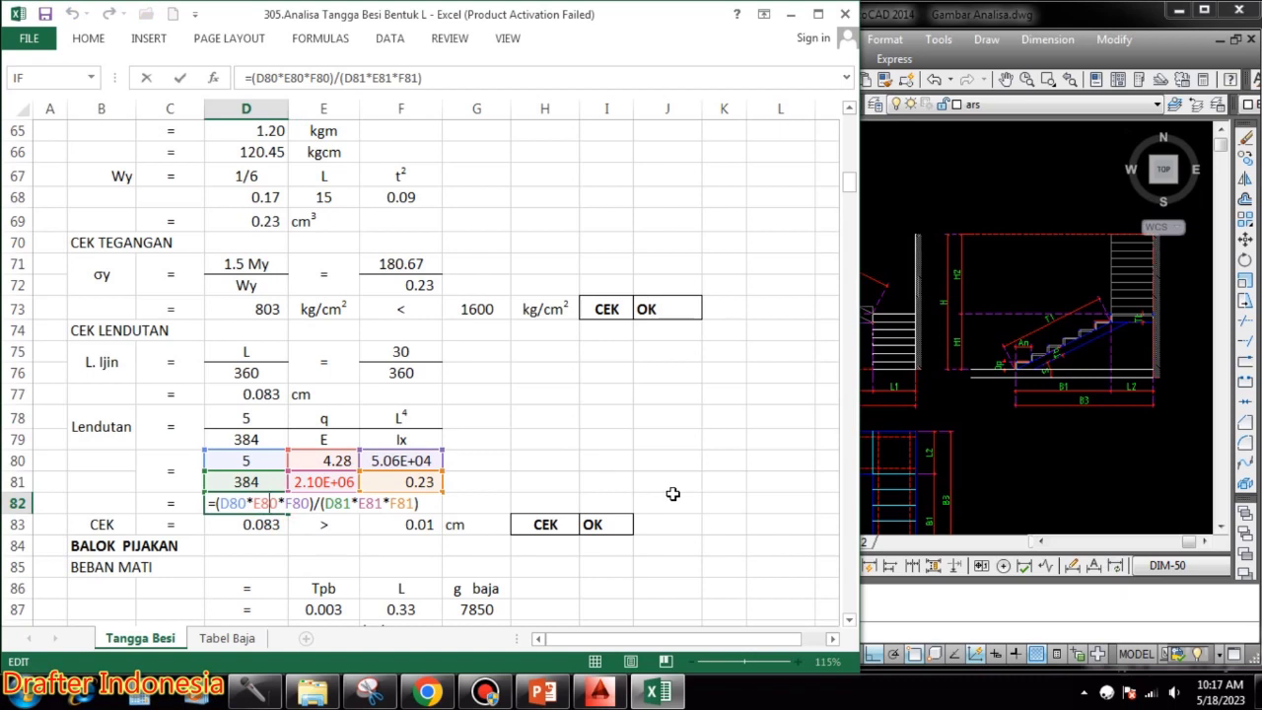
key(Escape)
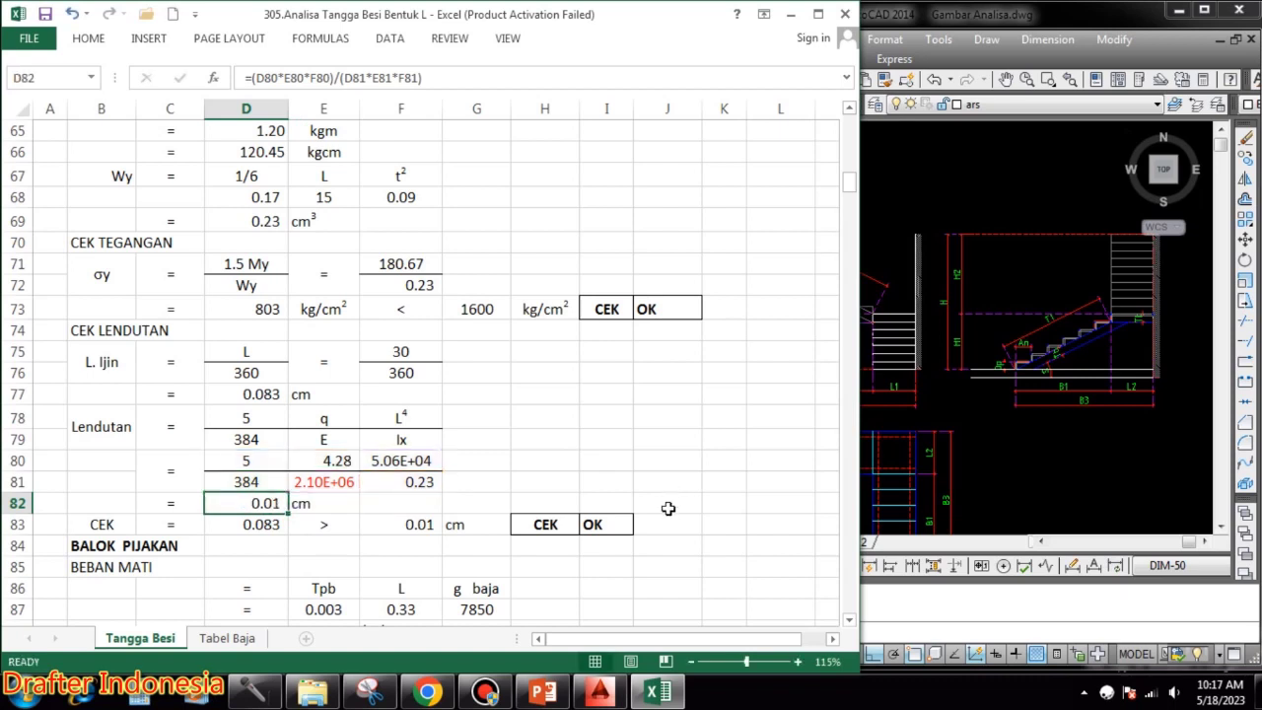
- Inspect the cell references behind the allowable and calculated deflections compared in the CEK row, cells D83 and F83
click(259, 525)
text(=)
key(Up)
key(Up)
key(Up)
key(Up)
key(Up)
key(Up)
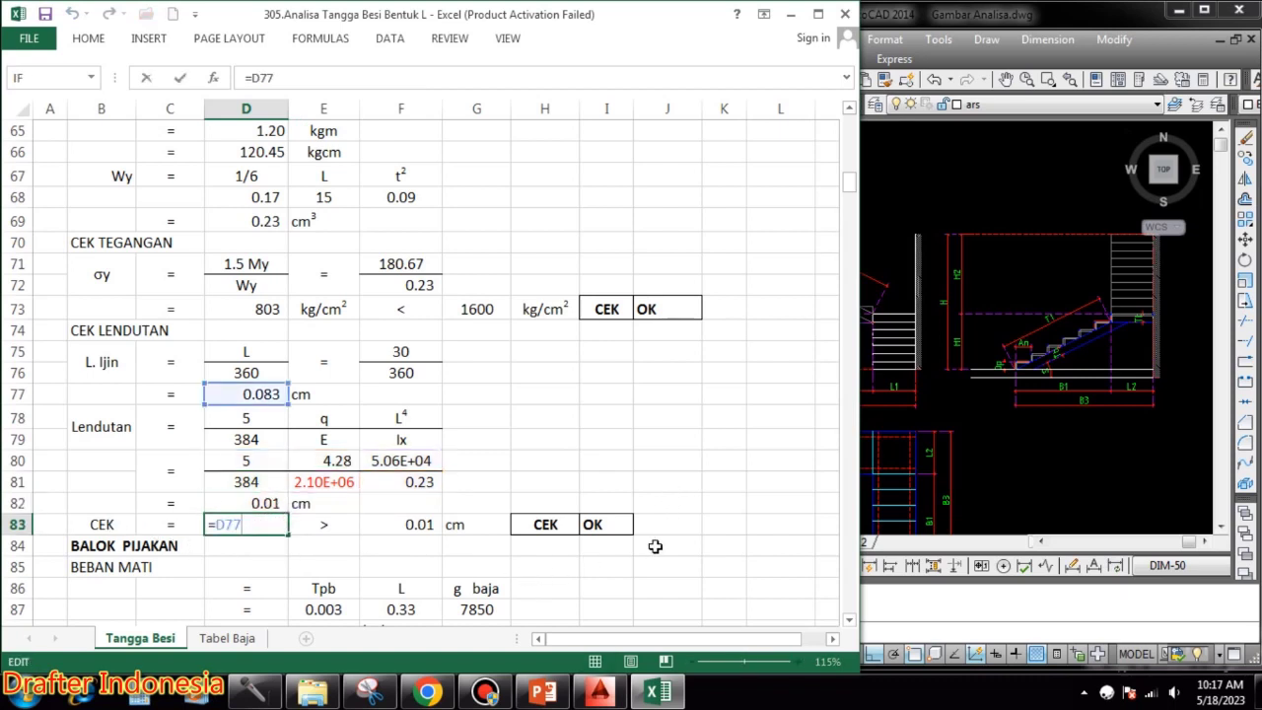
key(Return)
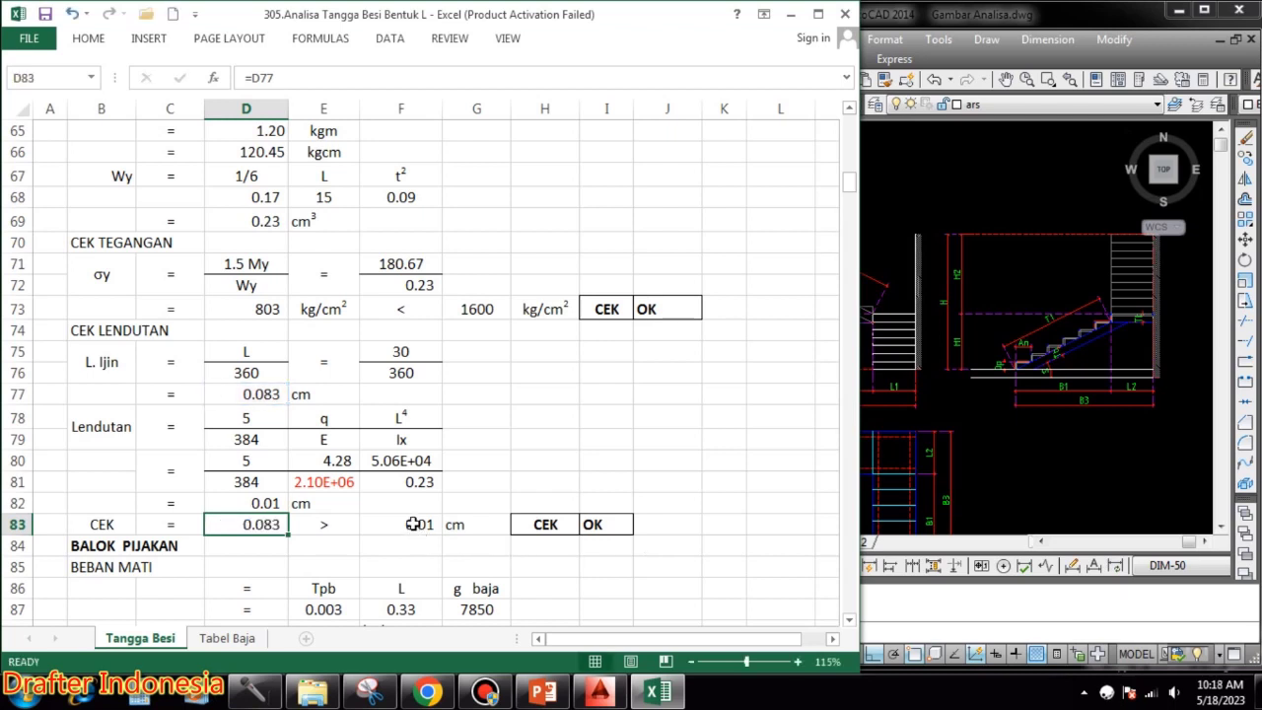
click(414, 524)
text(=)
click(264, 504)
key(Return)
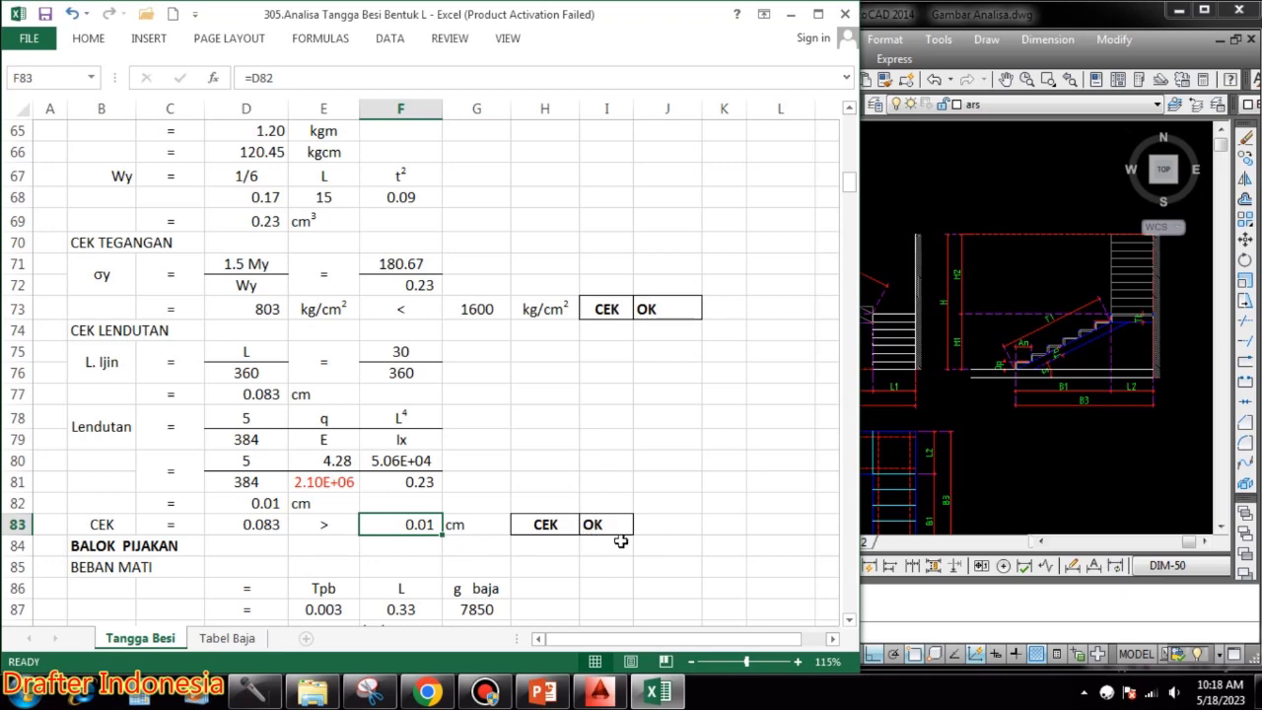
- Test the tread plate with Jlm. Balok set to 2 and review its stress and deflection checks
scroll(620, 541, up, 11)
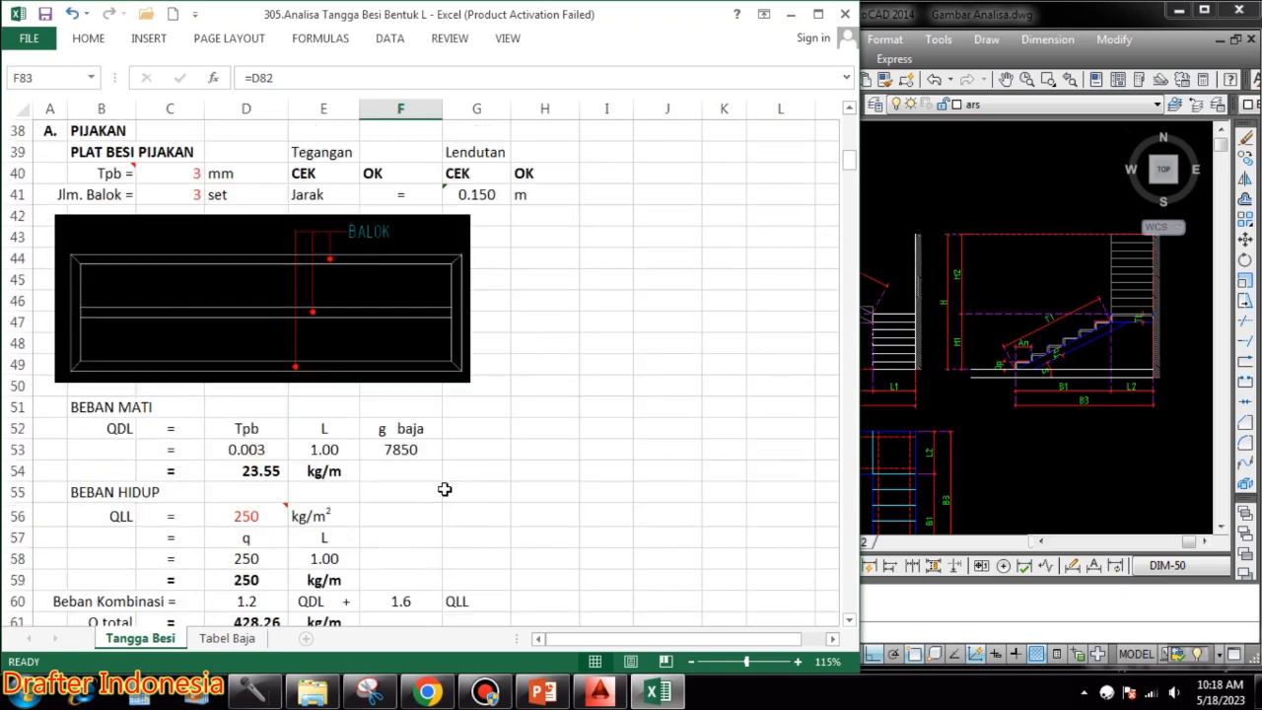
click(180, 316)
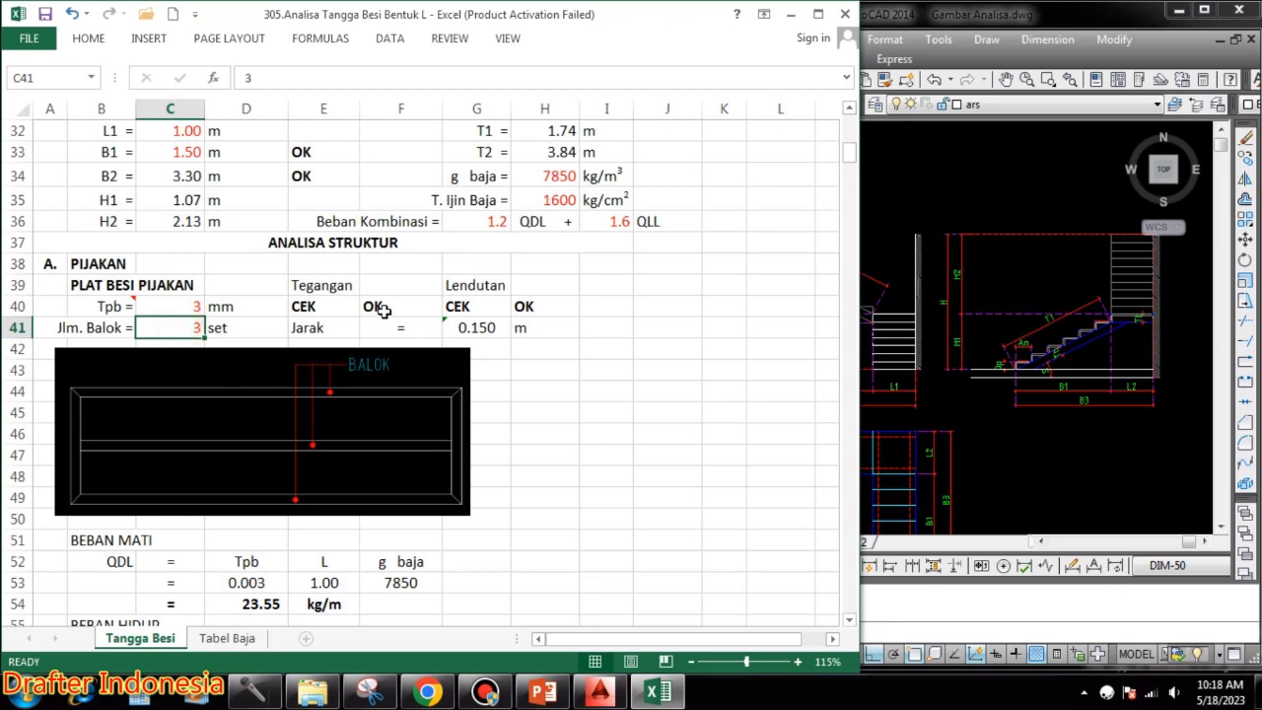
text(2)
key(Return)
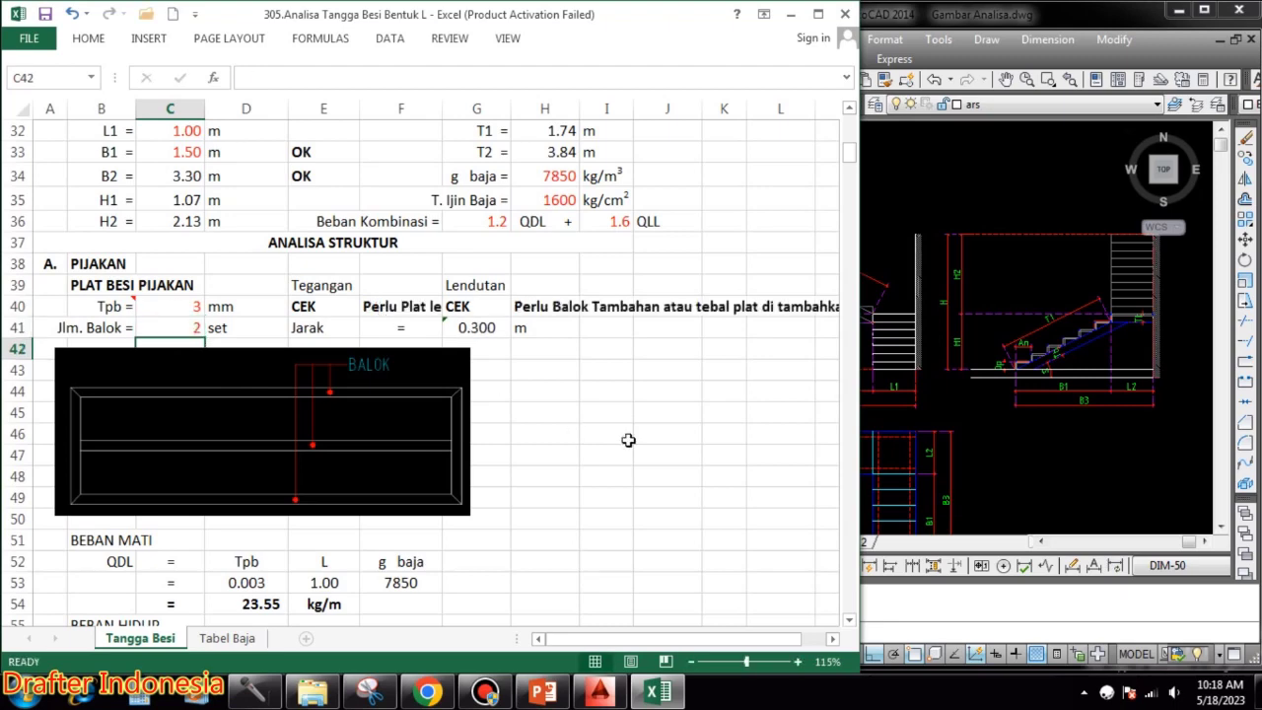
scroll(595, 311, down, 12)
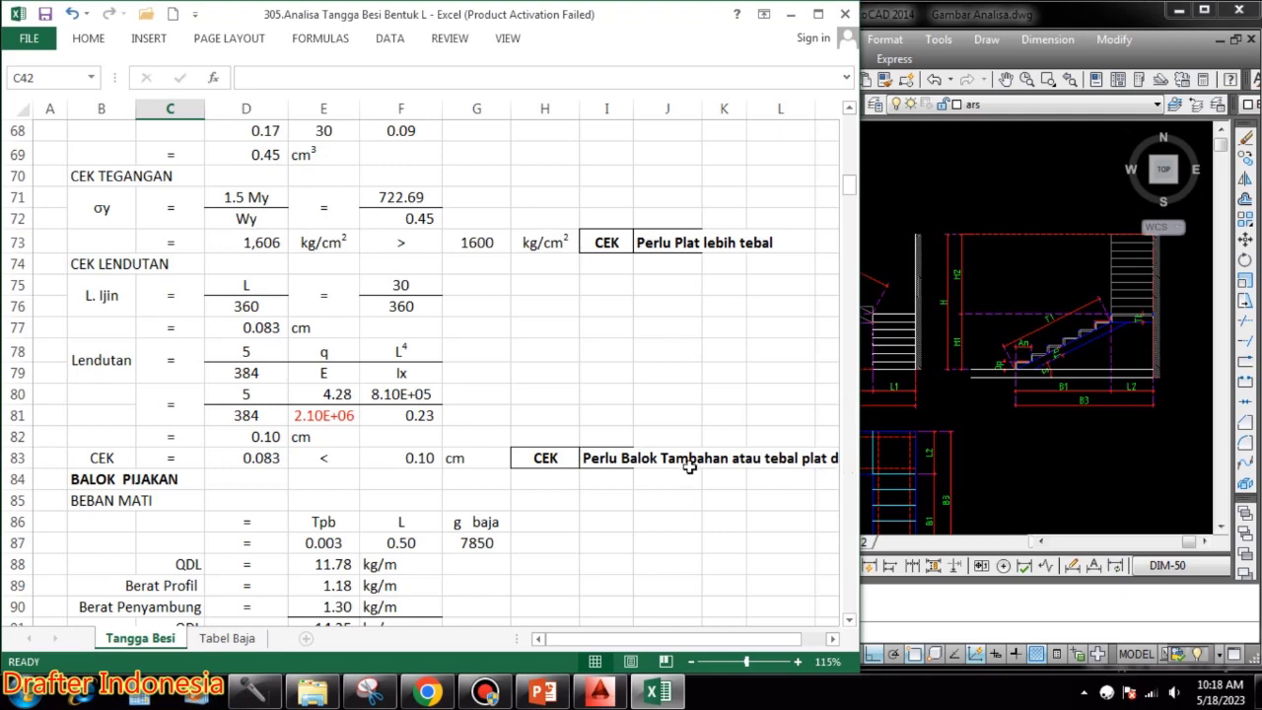
scroll(542, 450, up, 14)
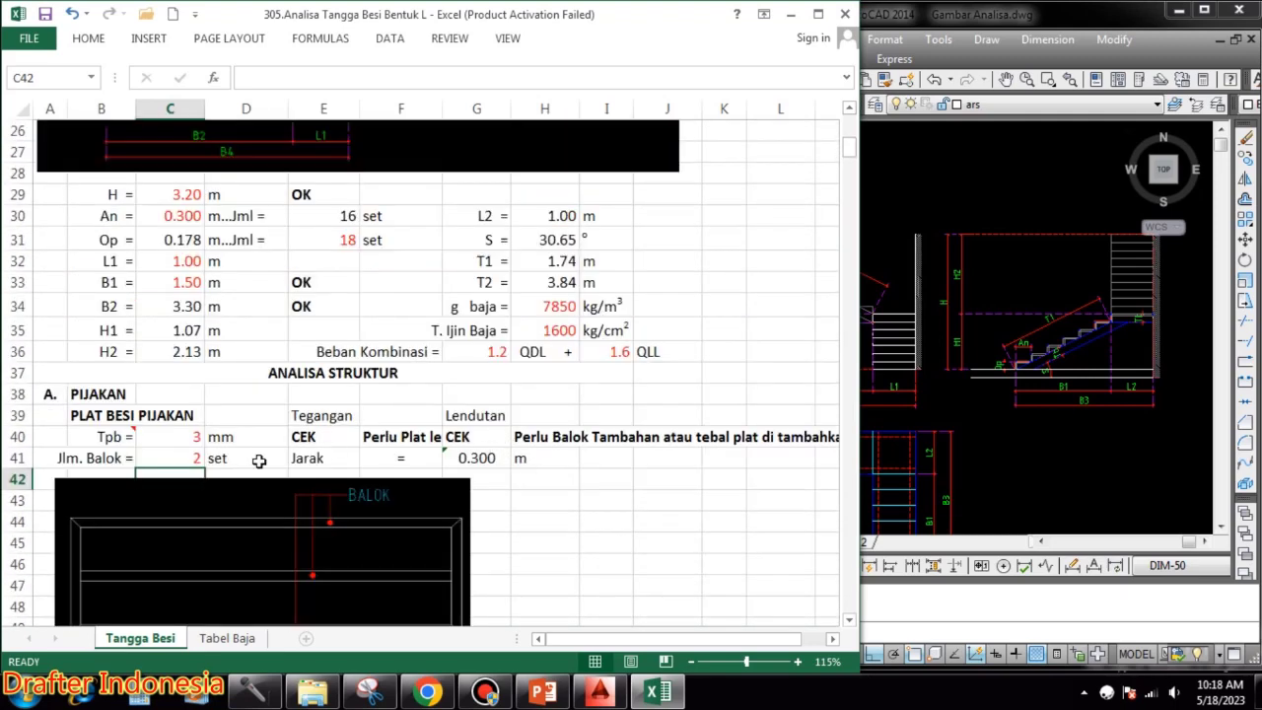
- Set the tread's Jlm. Balok back to 3
click(197, 458)
text(3)
key(Return)
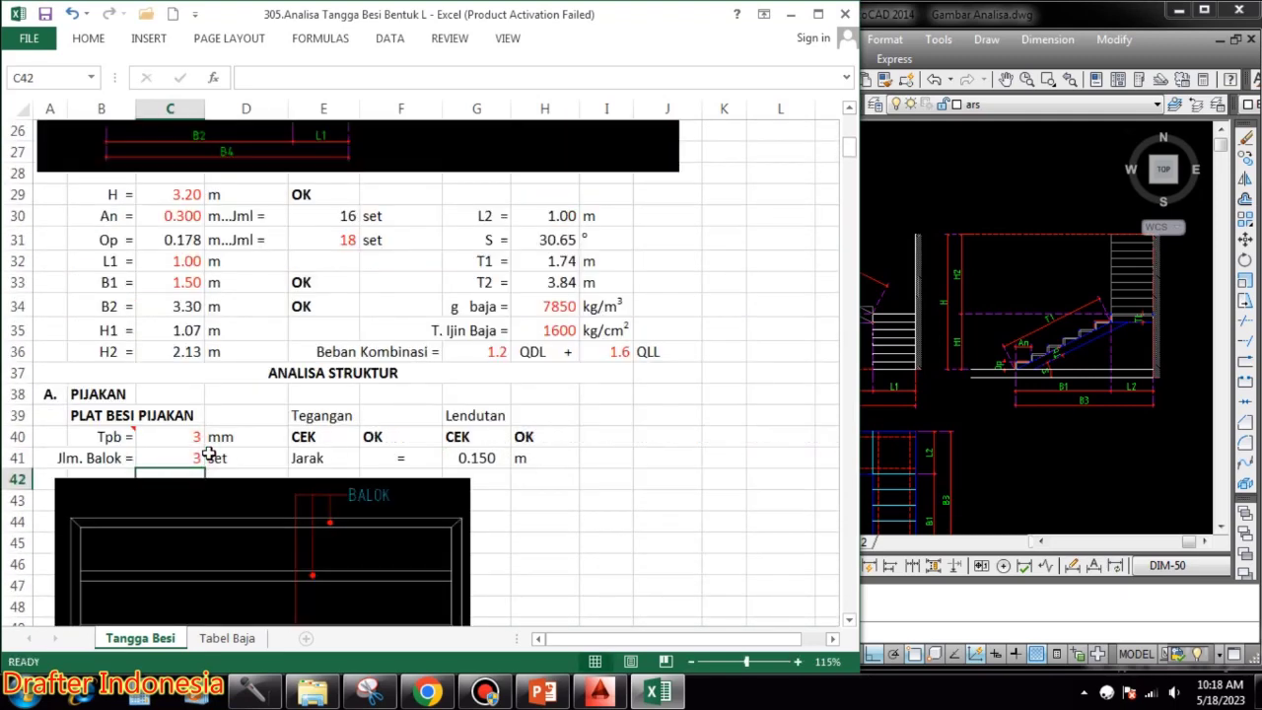
- Try a tread with Jlm. Balok 2 and plate thickness Tpb 4 mm
click(197, 456)
text(2)
key(Return)
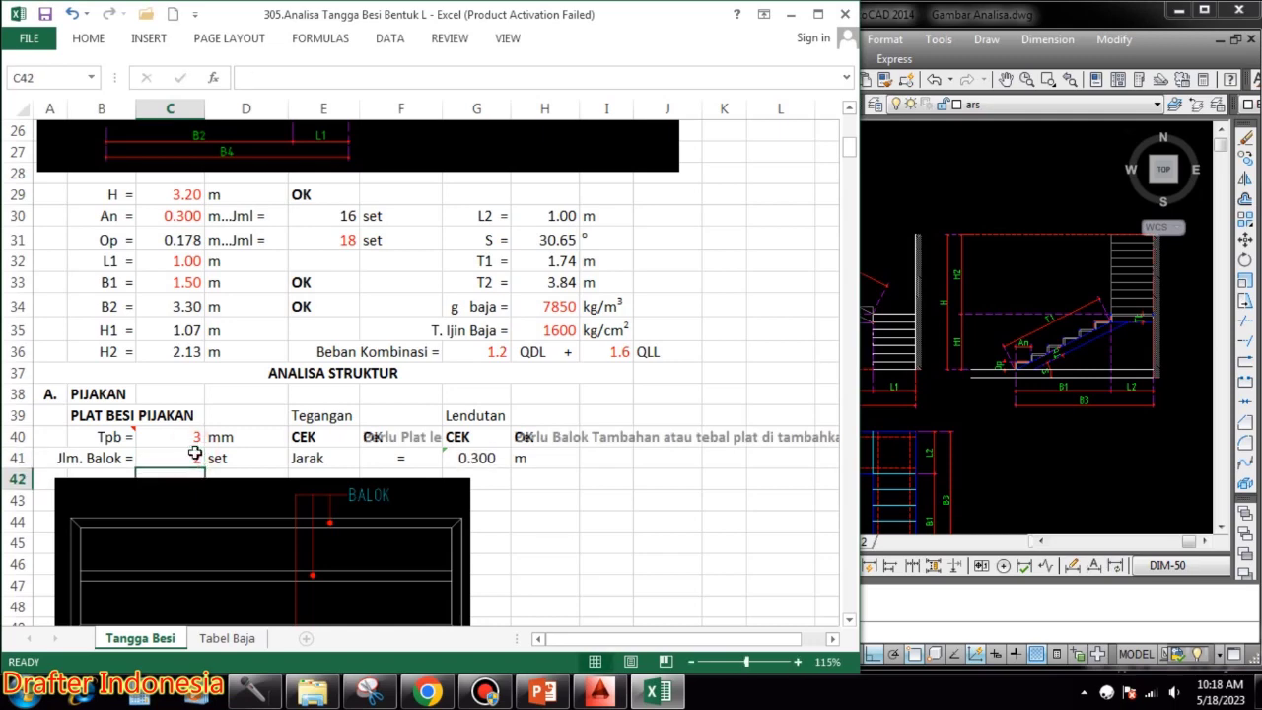
click(189, 438)
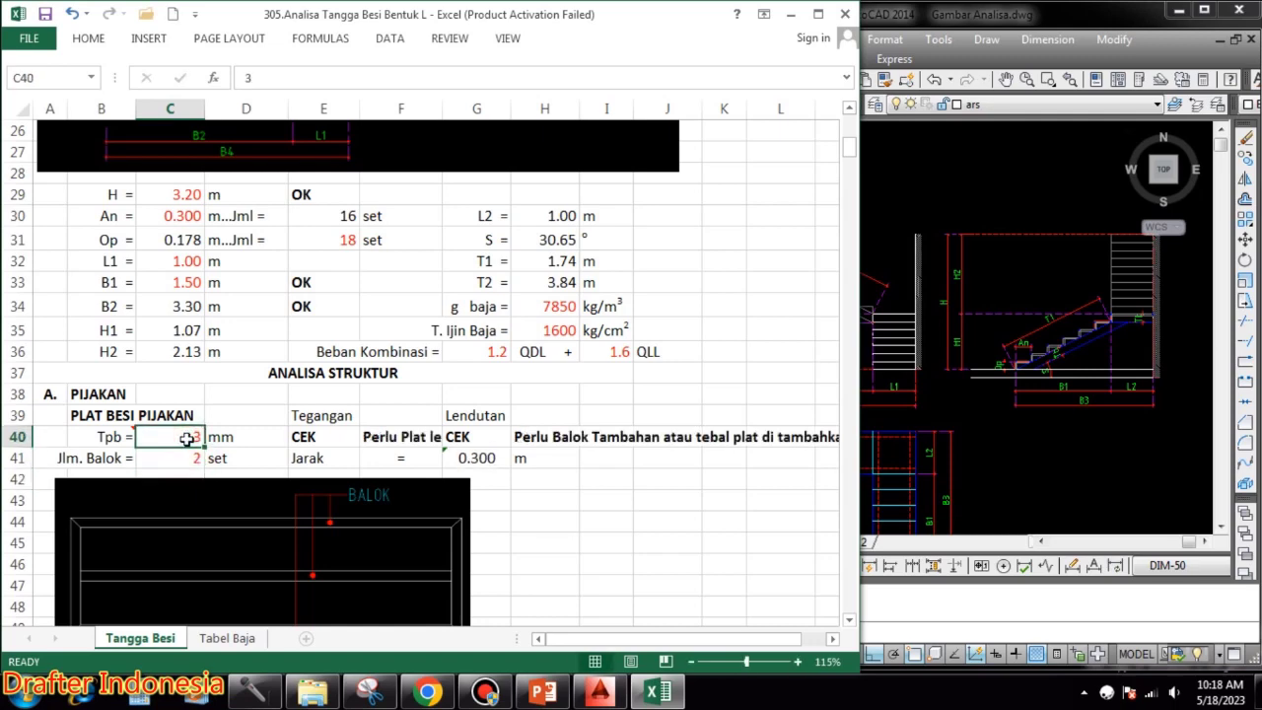
text(4)
key(Return)
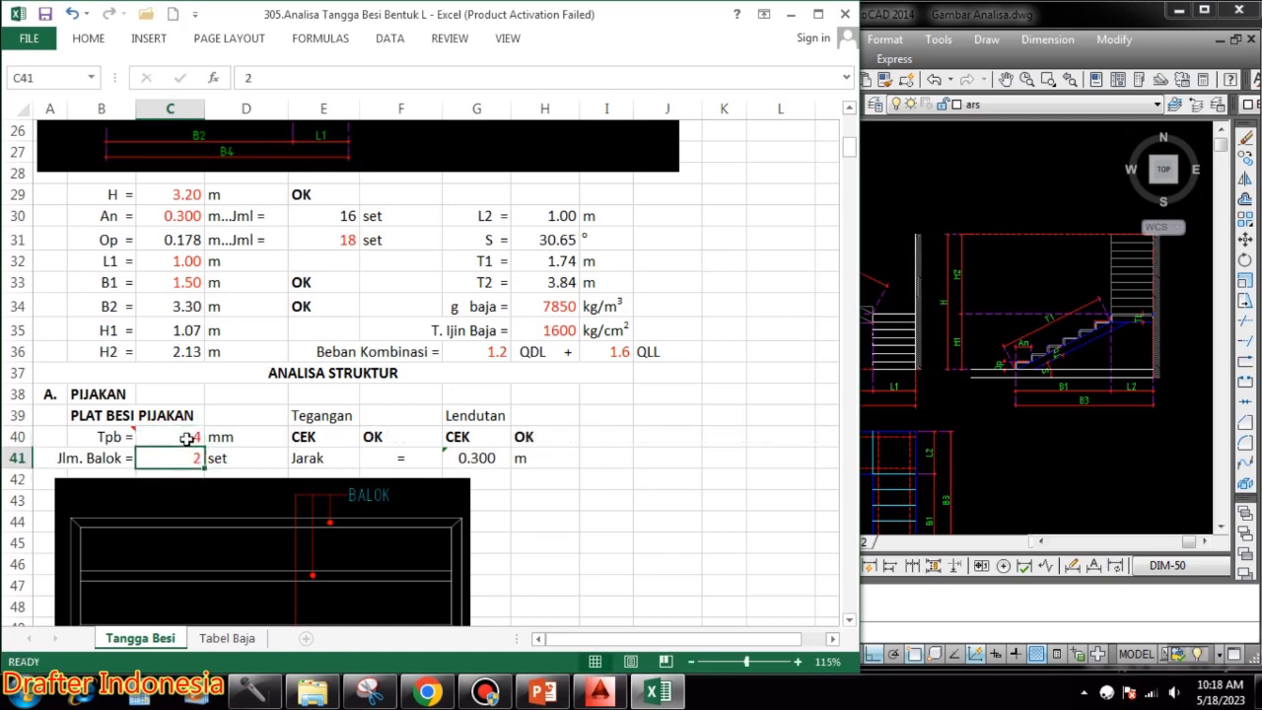
- Restore the tread plate thickness Tpb to 3 mm and Jlm. Balok to 3
click(186, 439)
text(3)
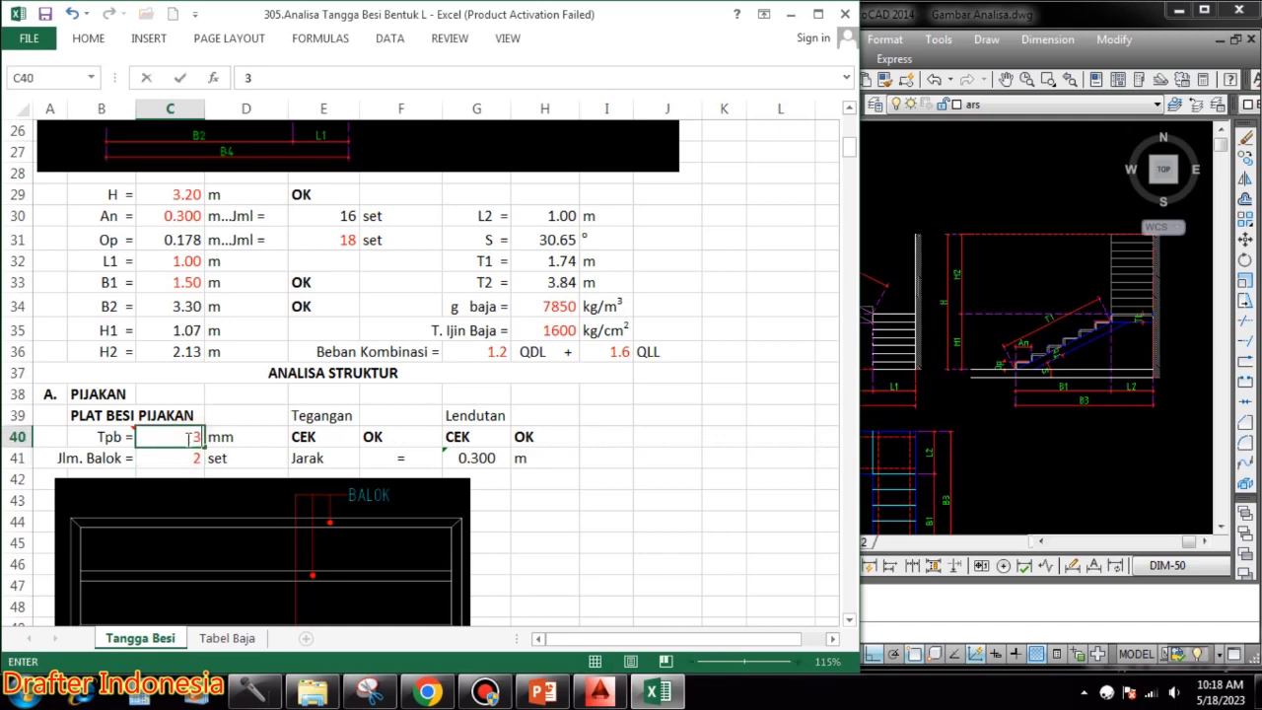
key(Return)
text(3)
key(Return)
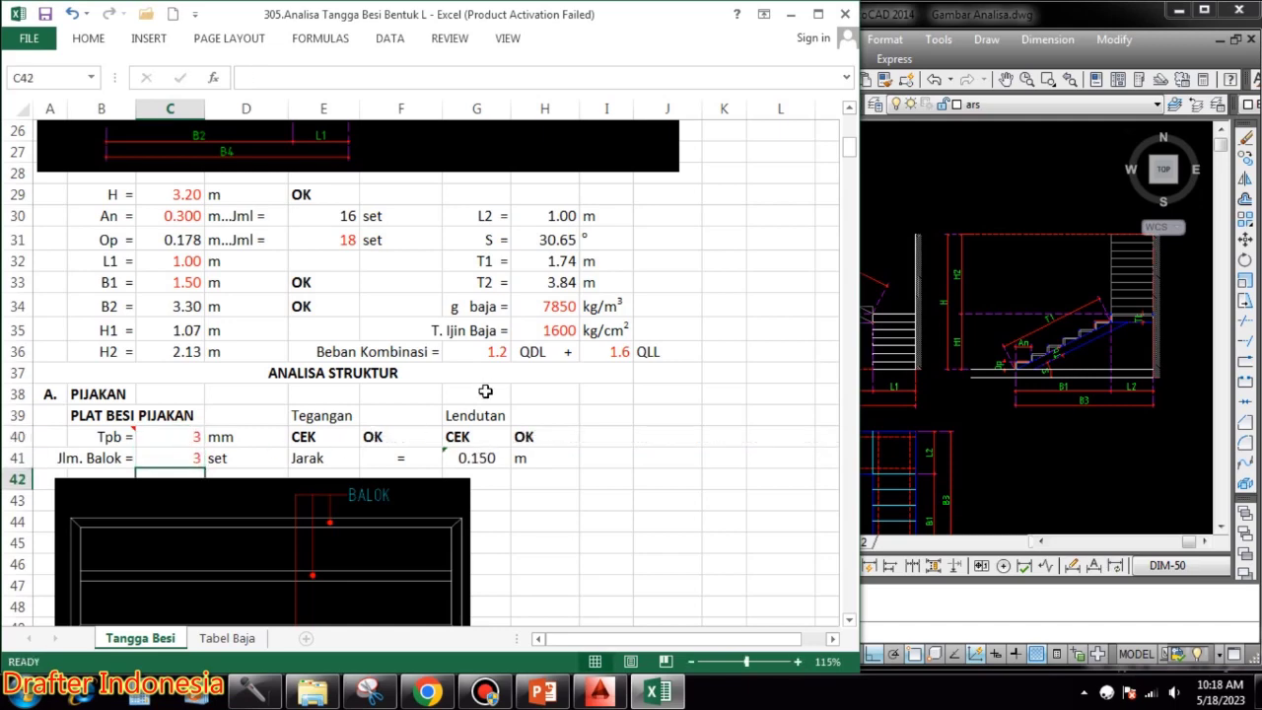
scroll(564, 402, down, 2)
scroll(564, 402, down, 13)
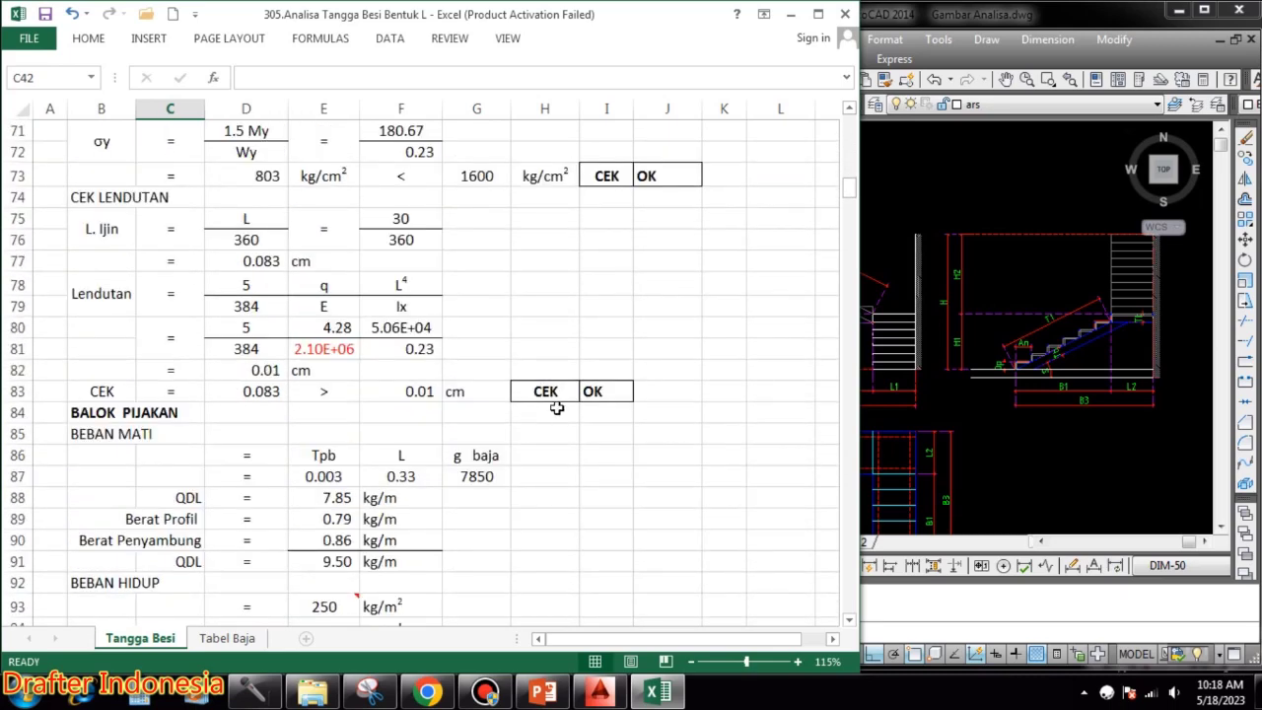
scroll(564, 400, up, 8)
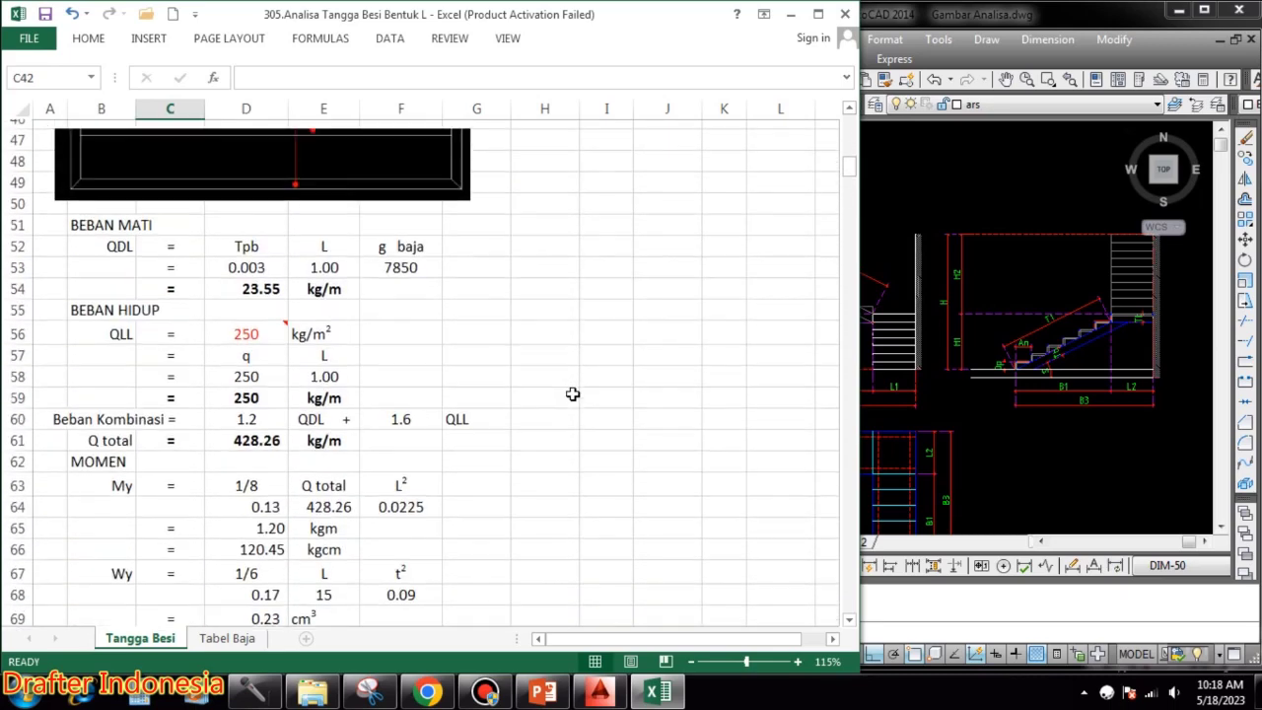
- Go to the BALOK PIJAKAN dead load calculation and review its Tpb, L and g baja terms
scroll(572, 394, up, 4)
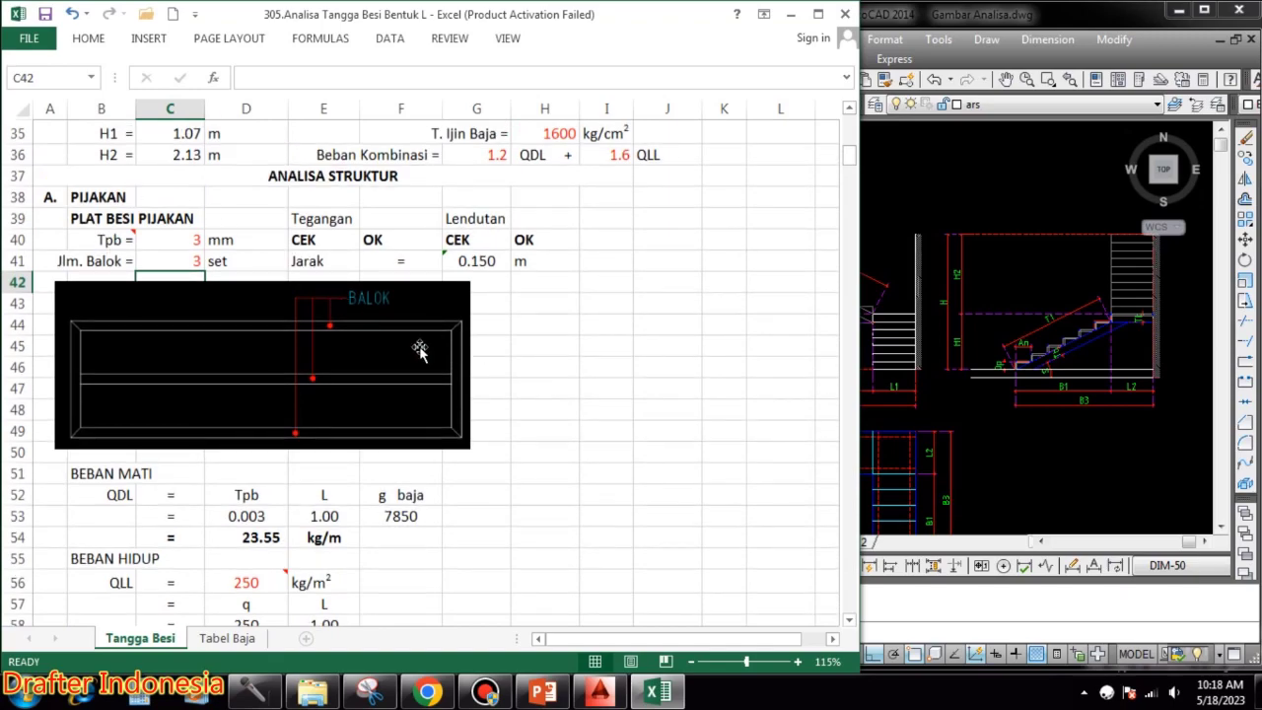
scroll(417, 349, down, 15)
scroll(483, 383, down, 3)
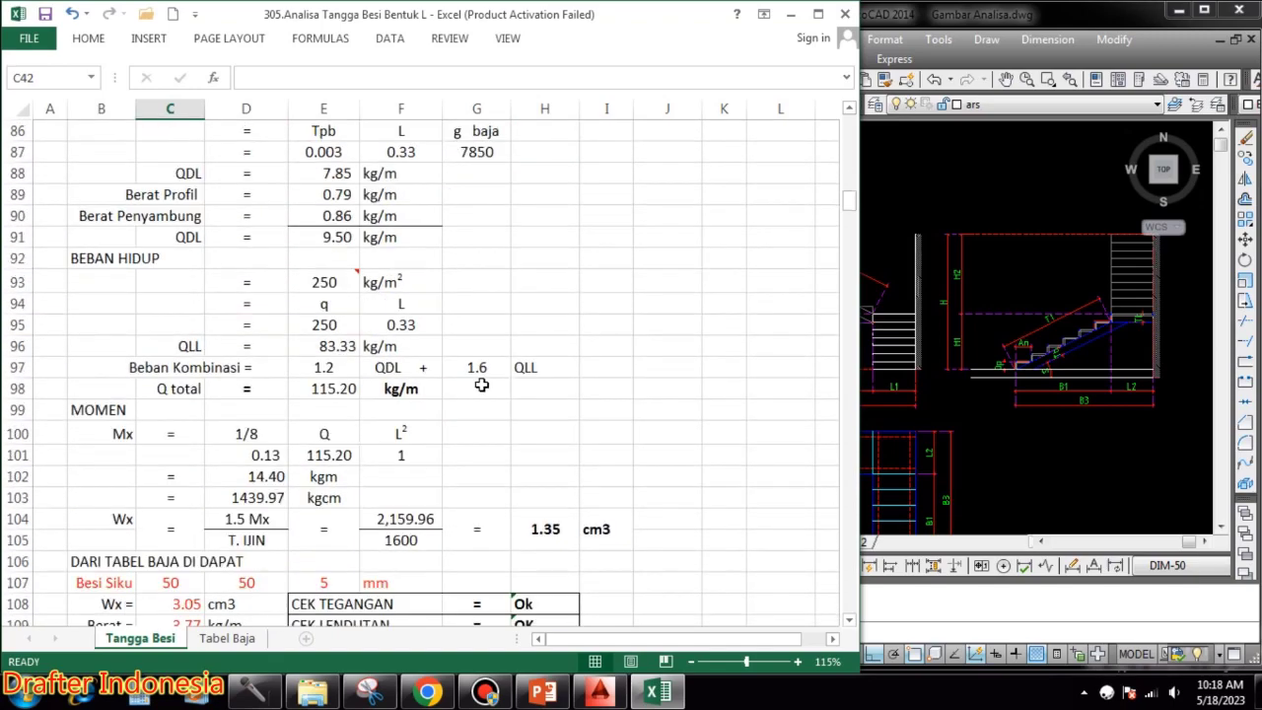
scroll(482, 383, up, 4)
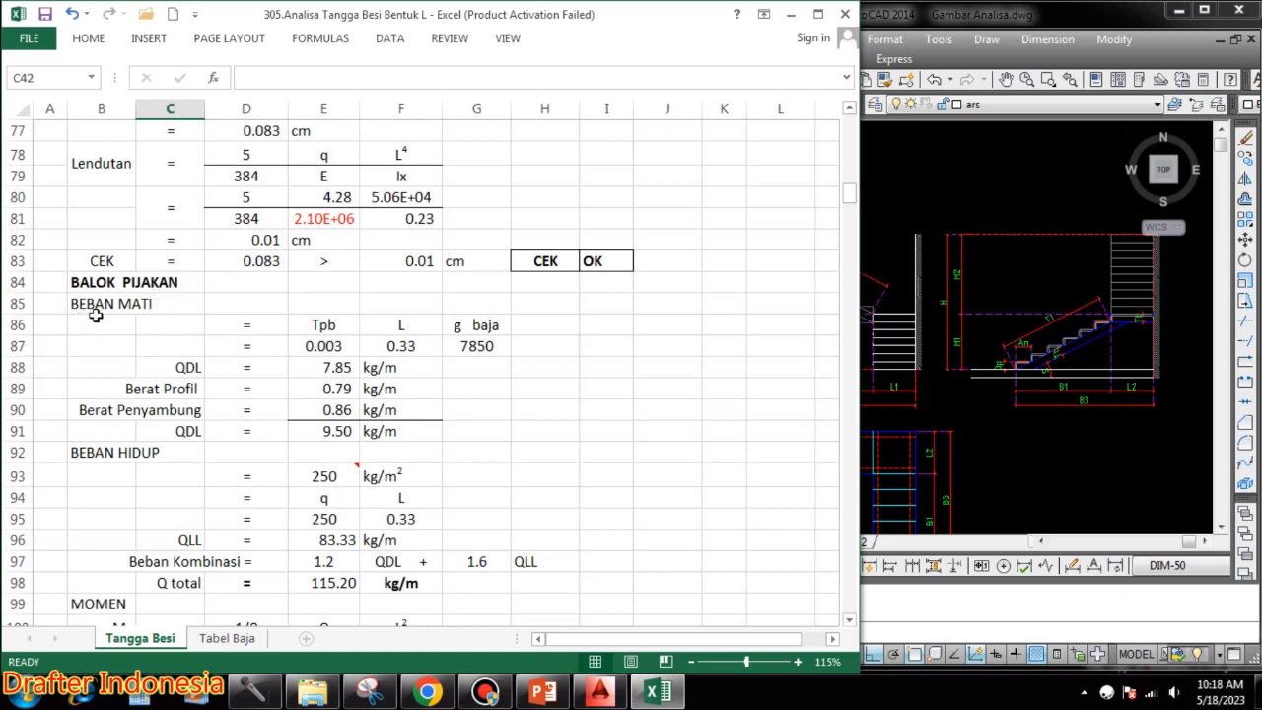
click(327, 326)
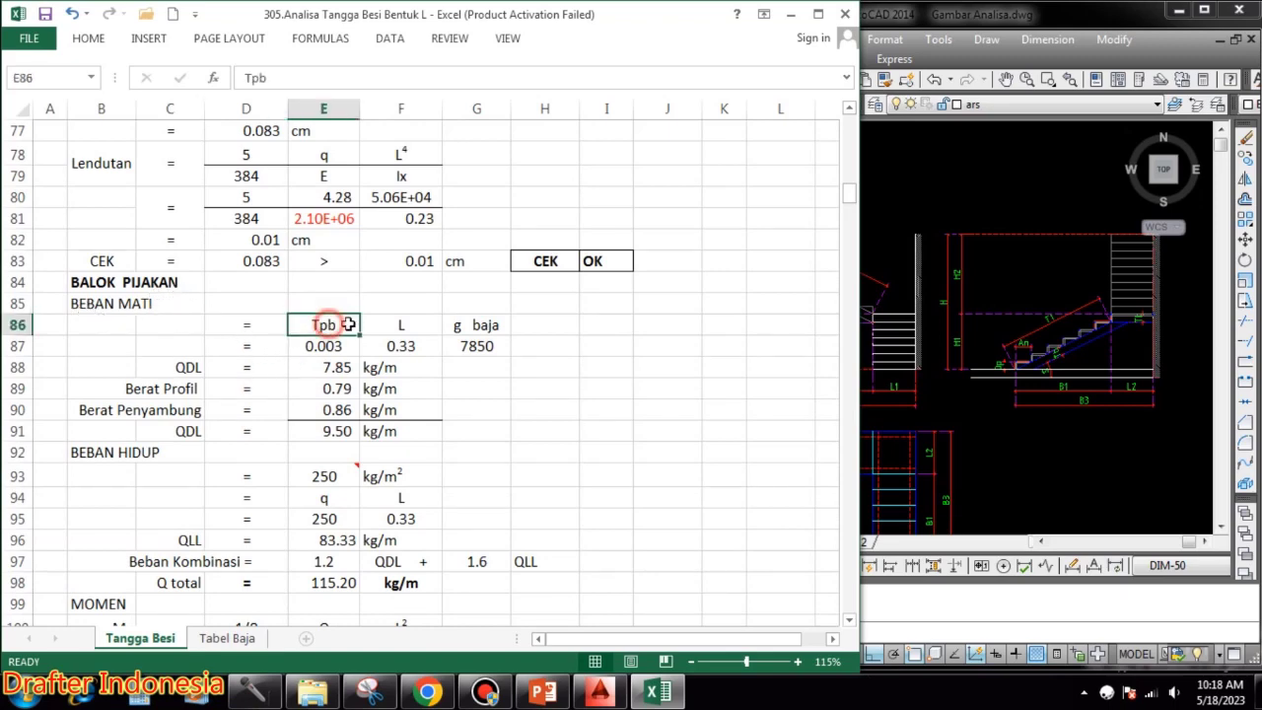
click(402, 323)
click(479, 321)
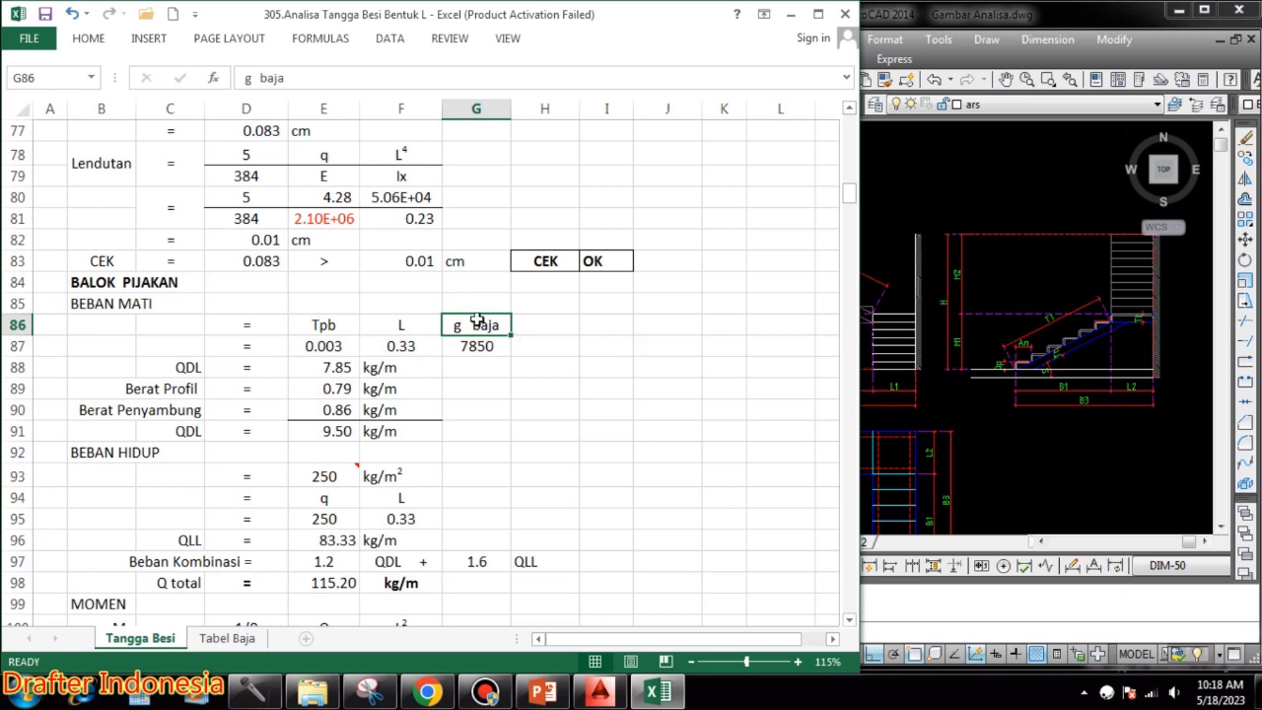
- Inspect the formulas behind the tread beam's Tpb, L and steel density values and the first QDL product
click(339, 345)
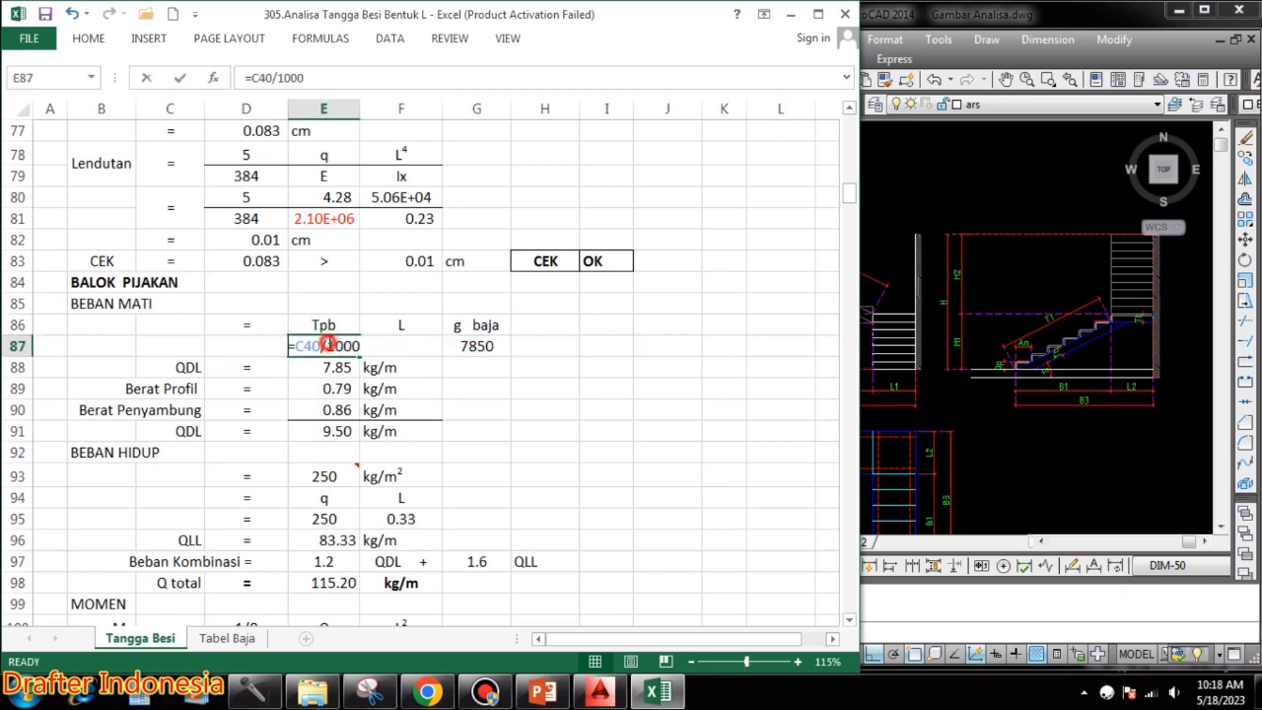
double_click(434, 345)
key(Escape)
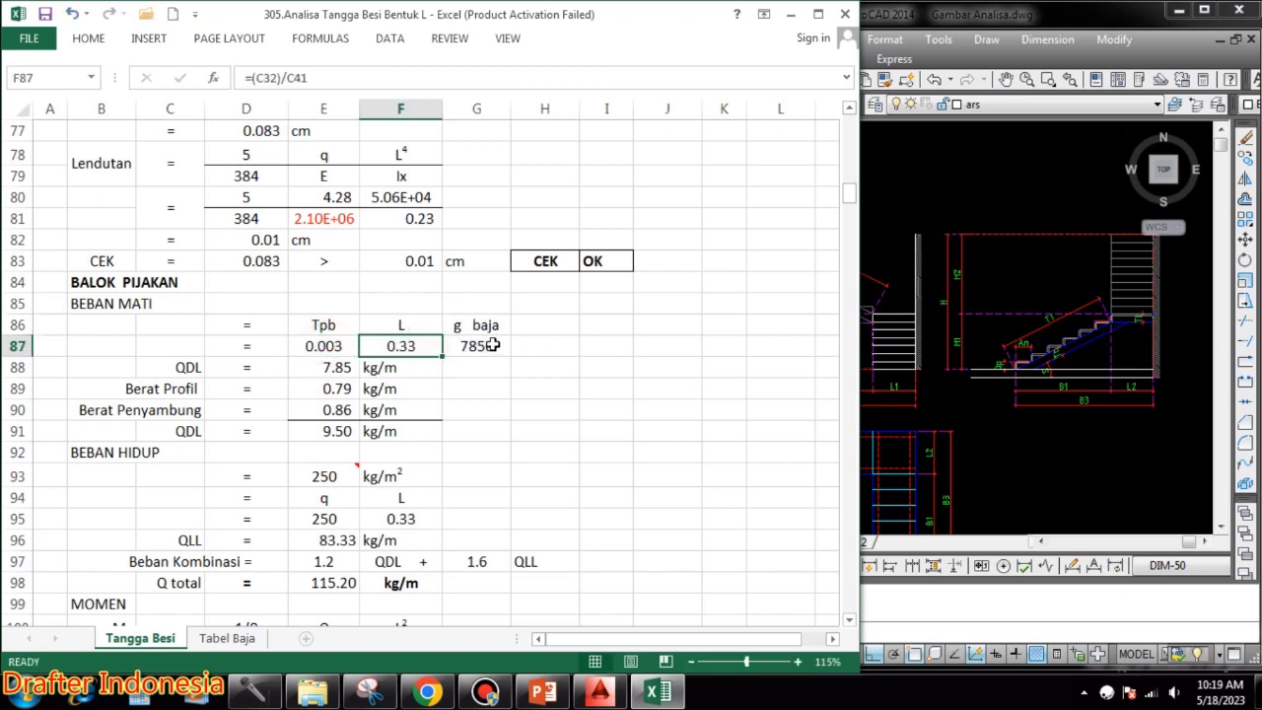
double_click(490, 345)
key(Escape)
double_click(337, 366)
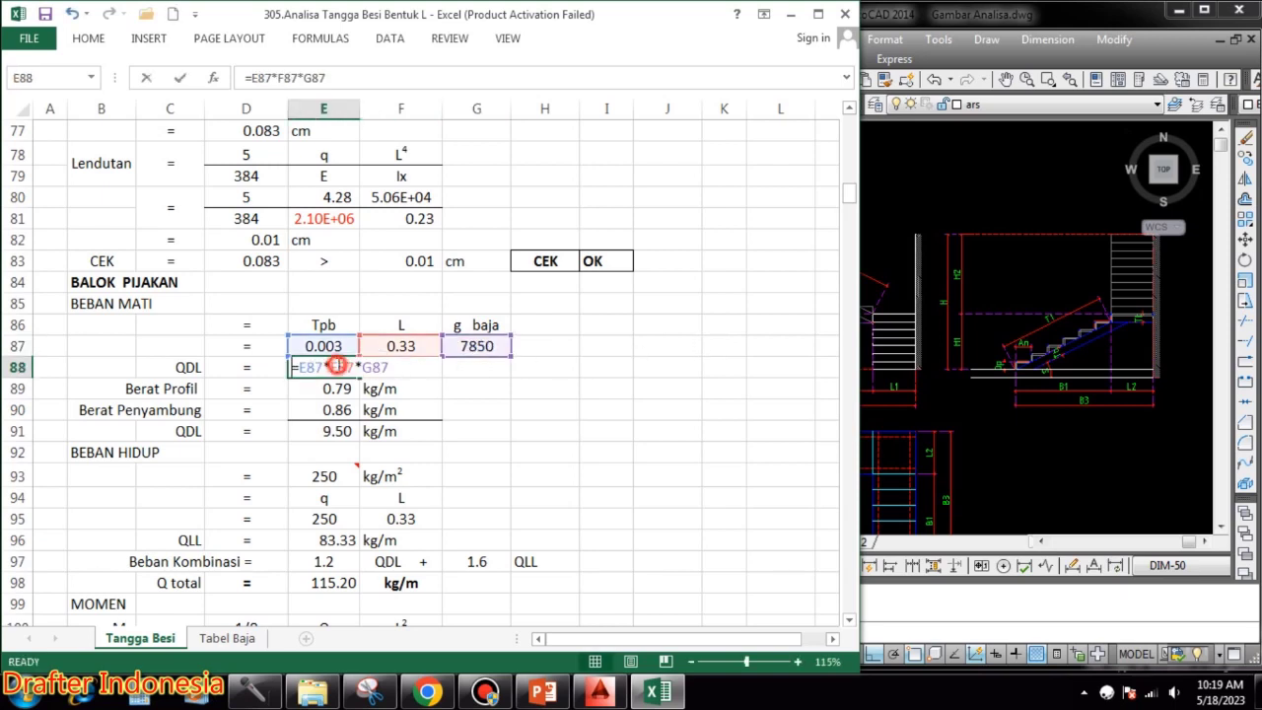
key(Escape)
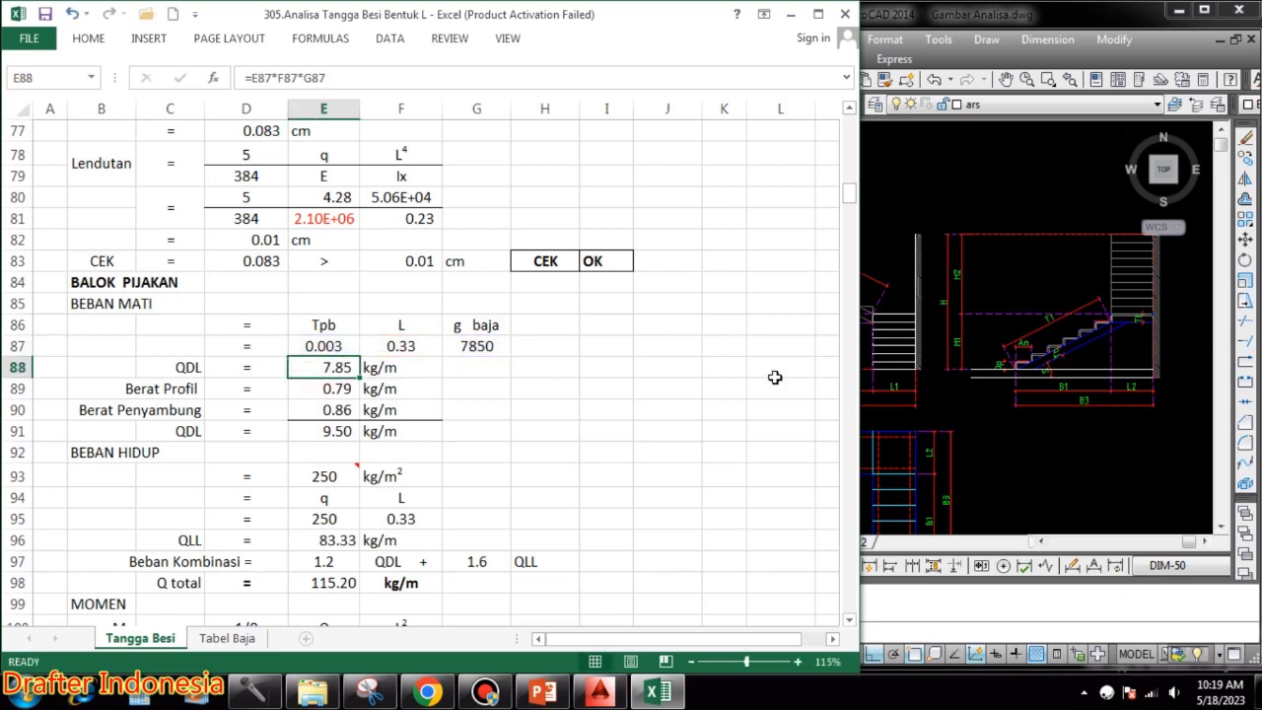
- Check the formulas for Berat Profil, Berat Penyambung and the summed QDL of the tread beam
double_click(329, 389)
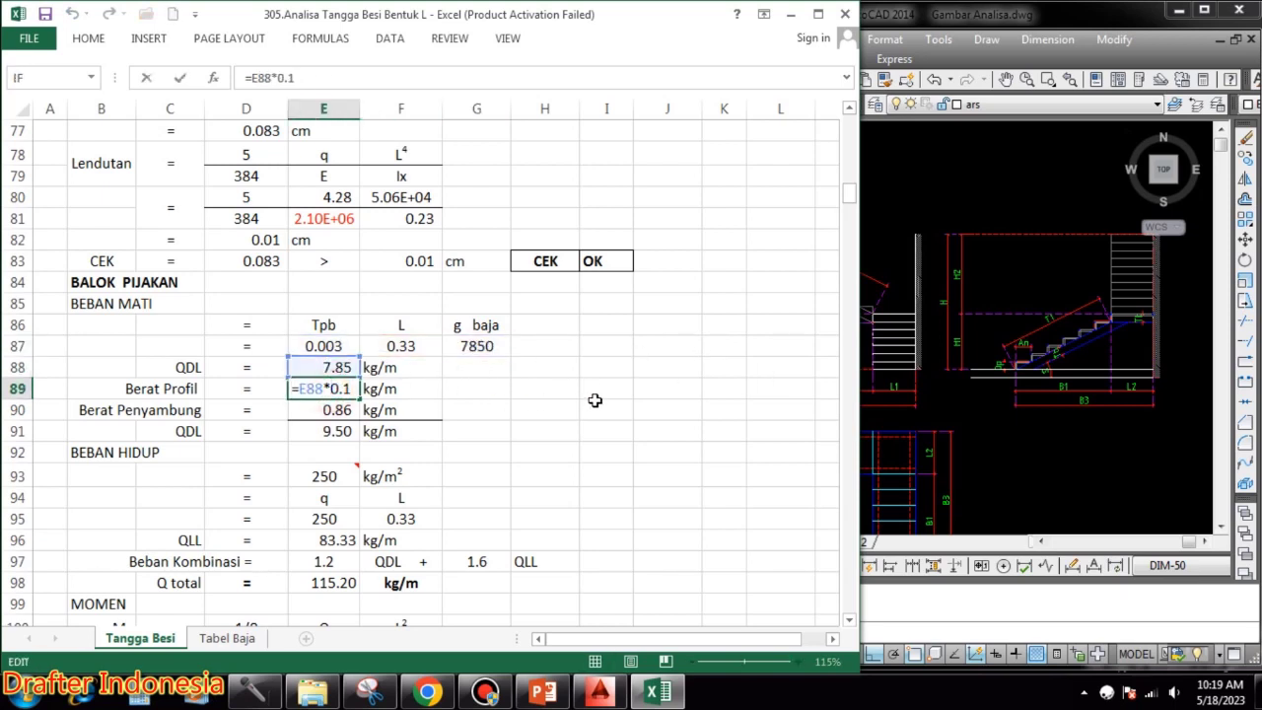
key(Escape)
double_click(333, 409)
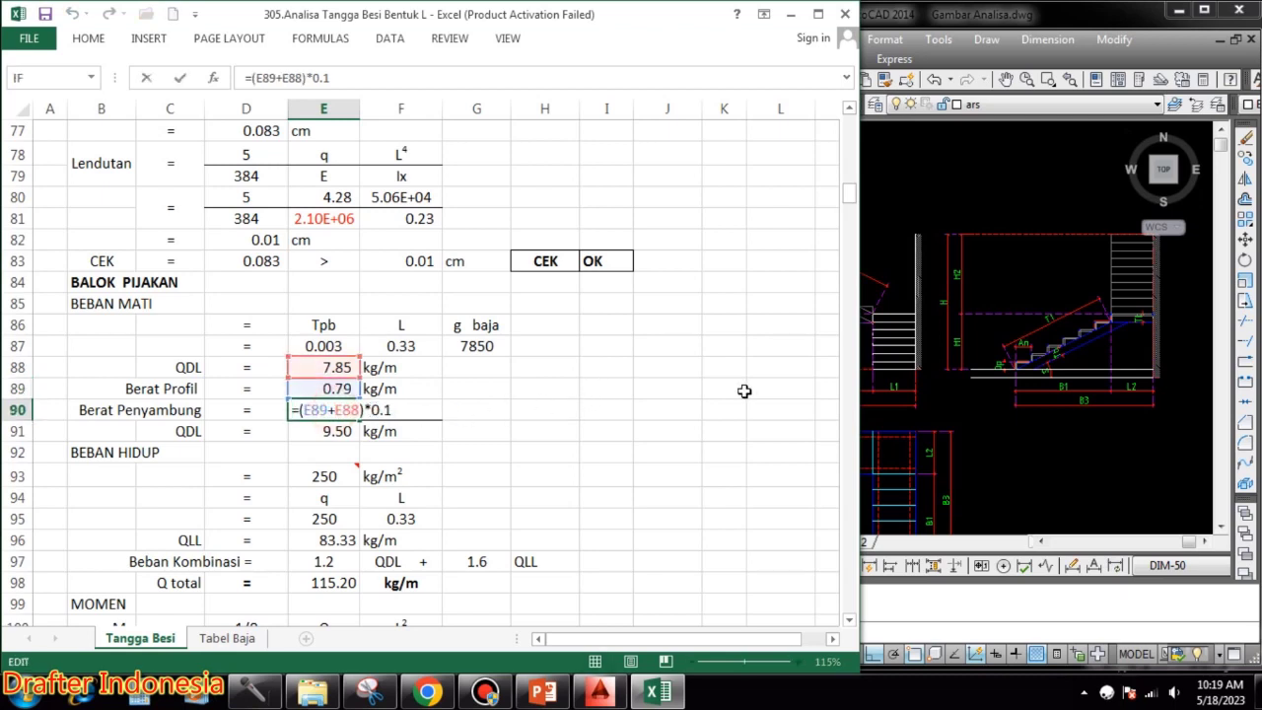
key(Escape)
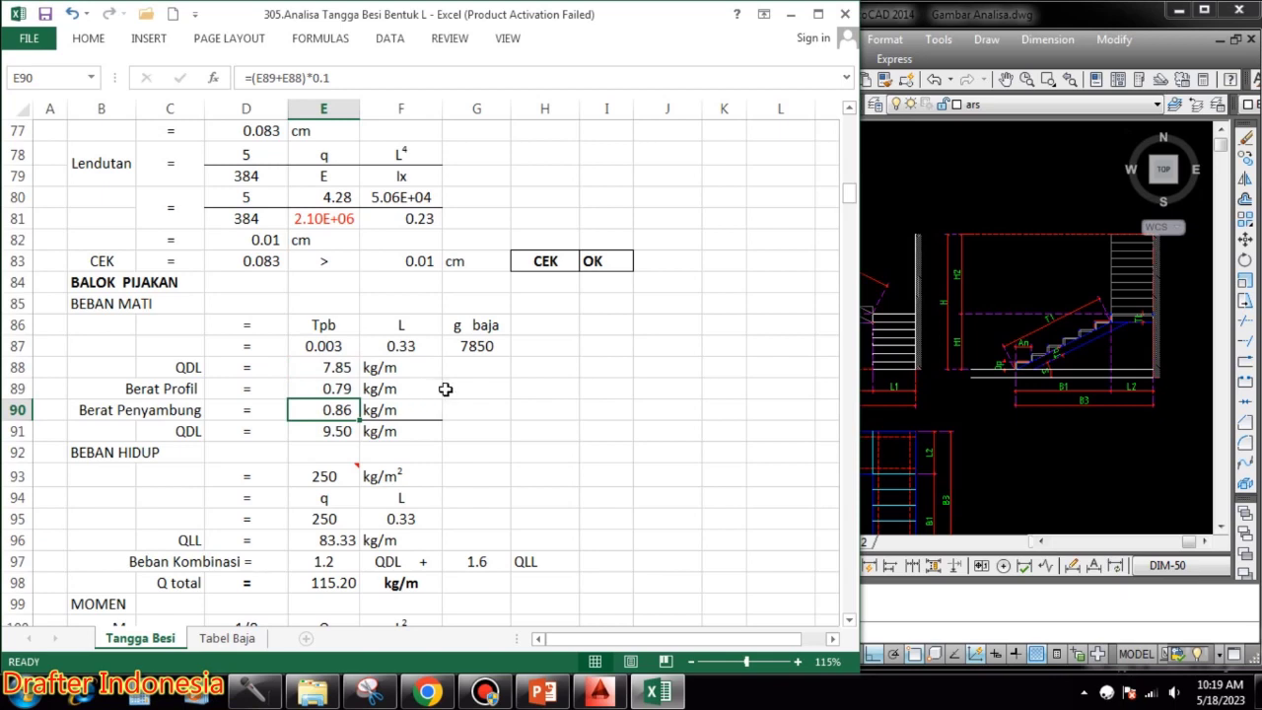
double_click(321, 412)
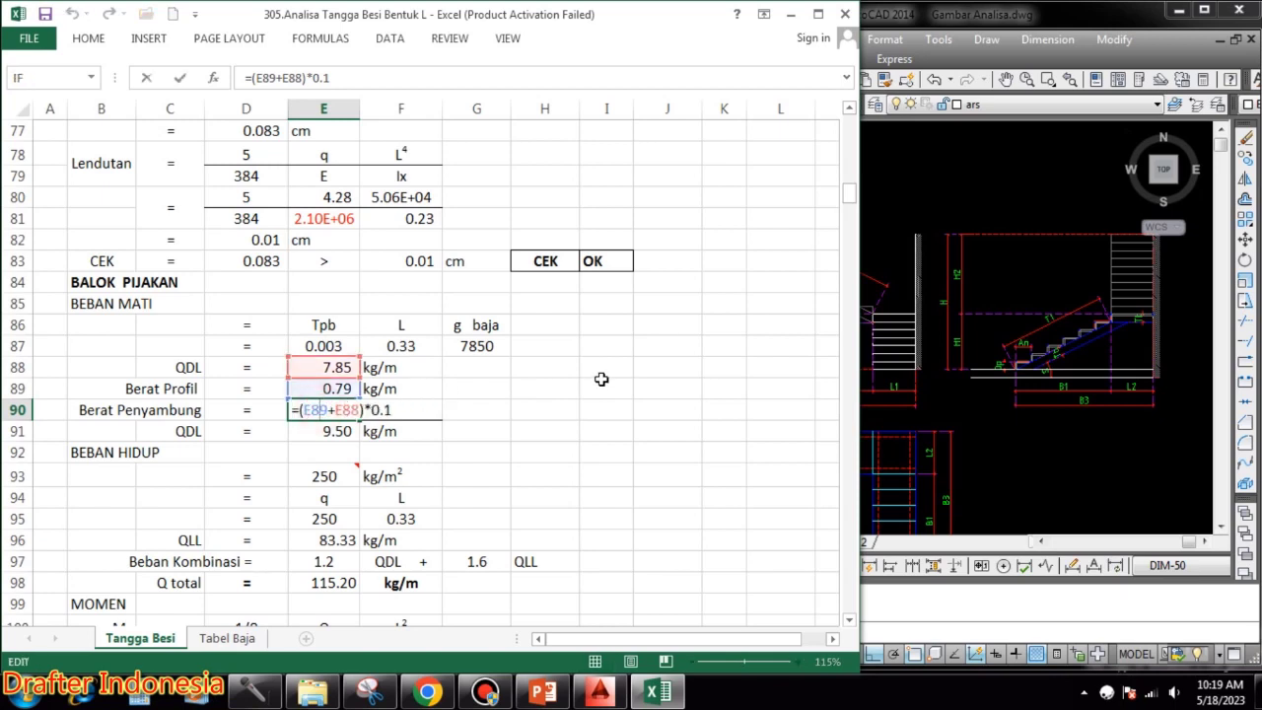
key(Escape)
click(337, 431)
key(alt+equal)
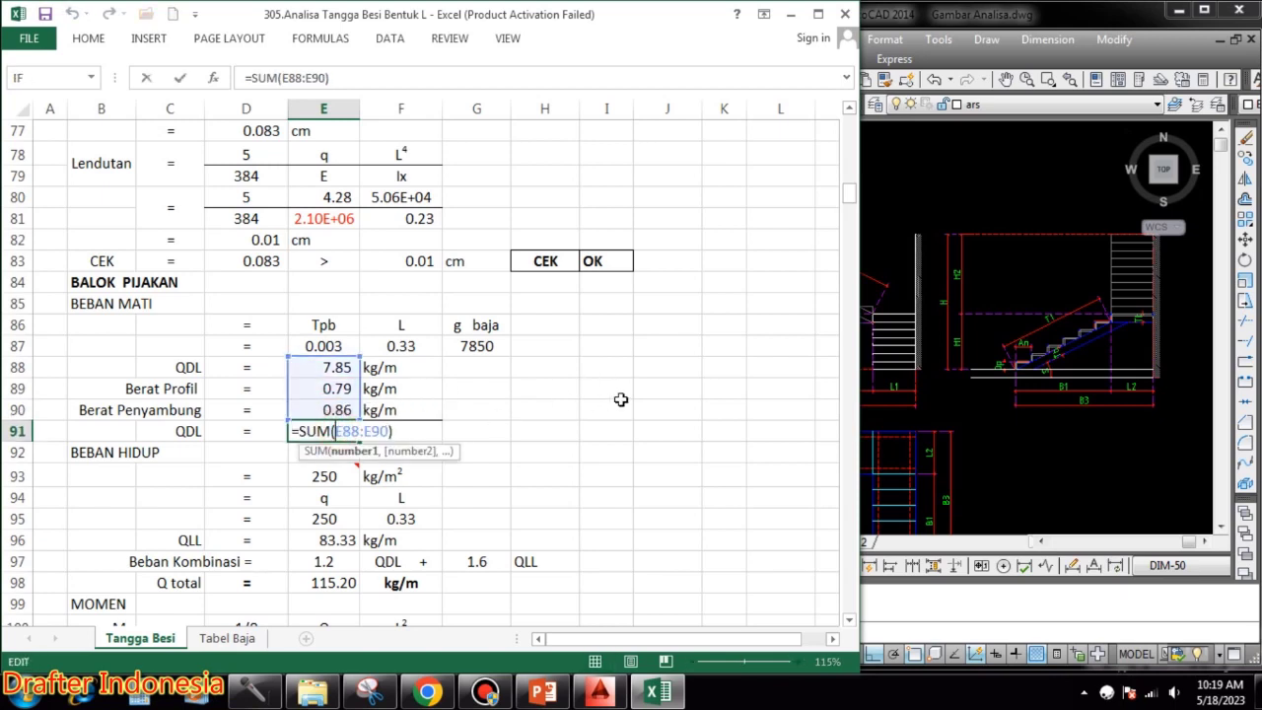
key(ctrl+Return)
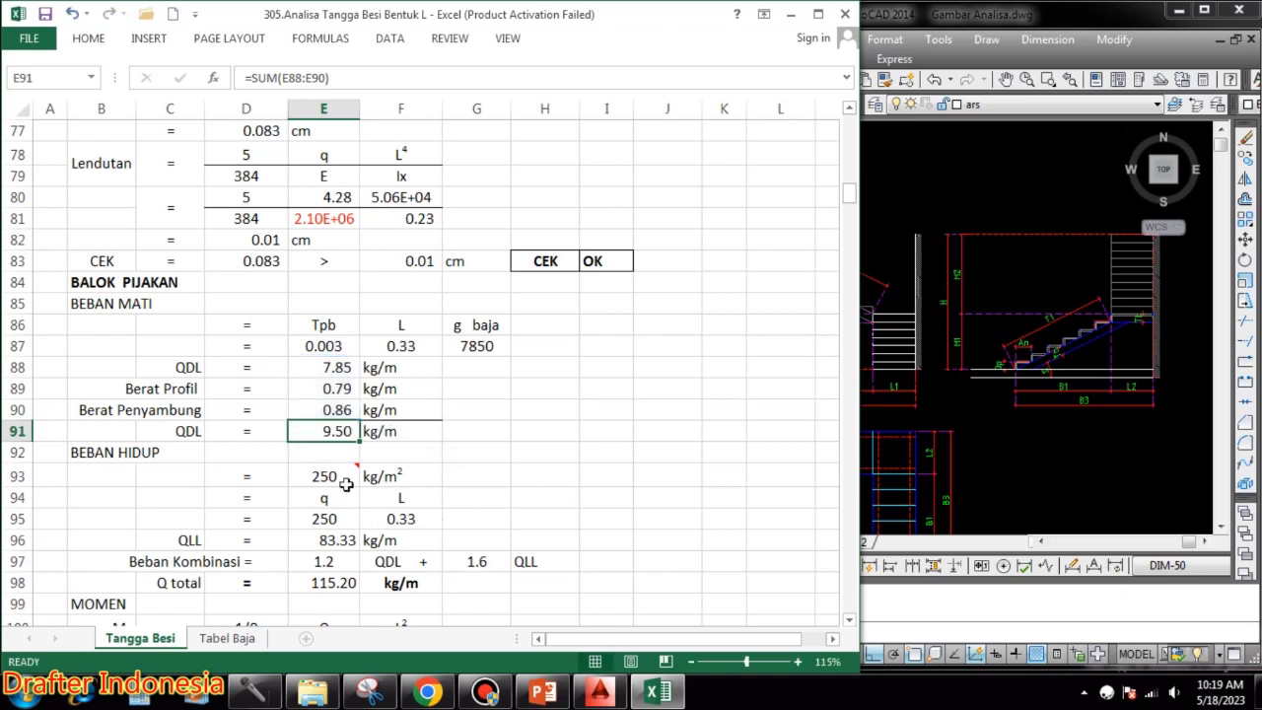
- Inspect the tread beam's BEBAN HIDUP formulas for the live load, q, L and QLL
double_click(330, 473)
key(Escape)
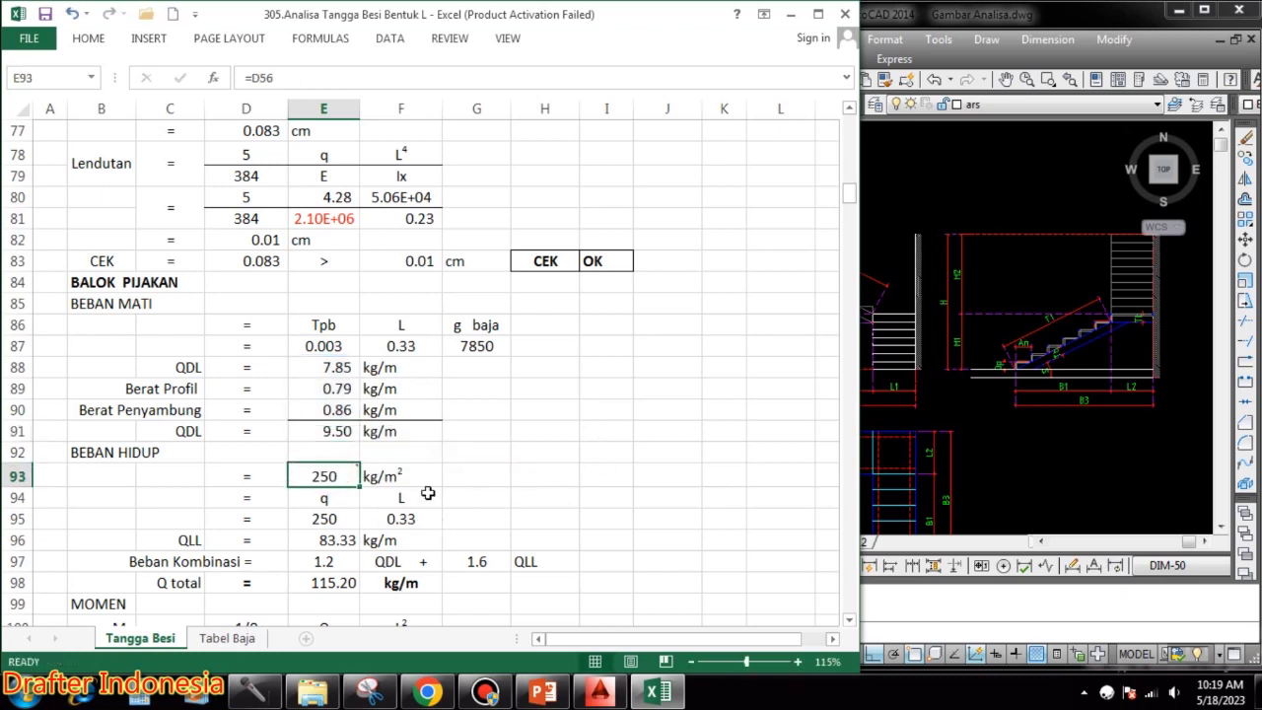
click(349, 497)
click(401, 495)
double_click(335, 512)
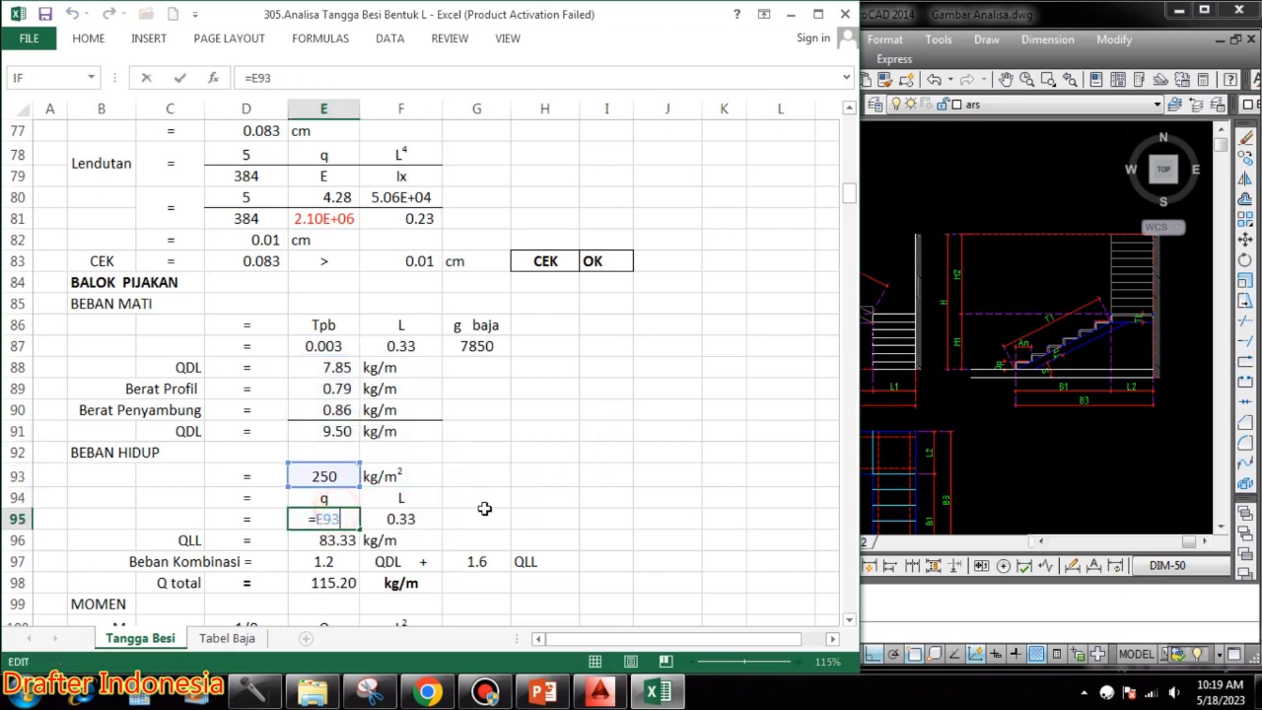
key(Escape)
double_click(418, 519)
key(Escape)
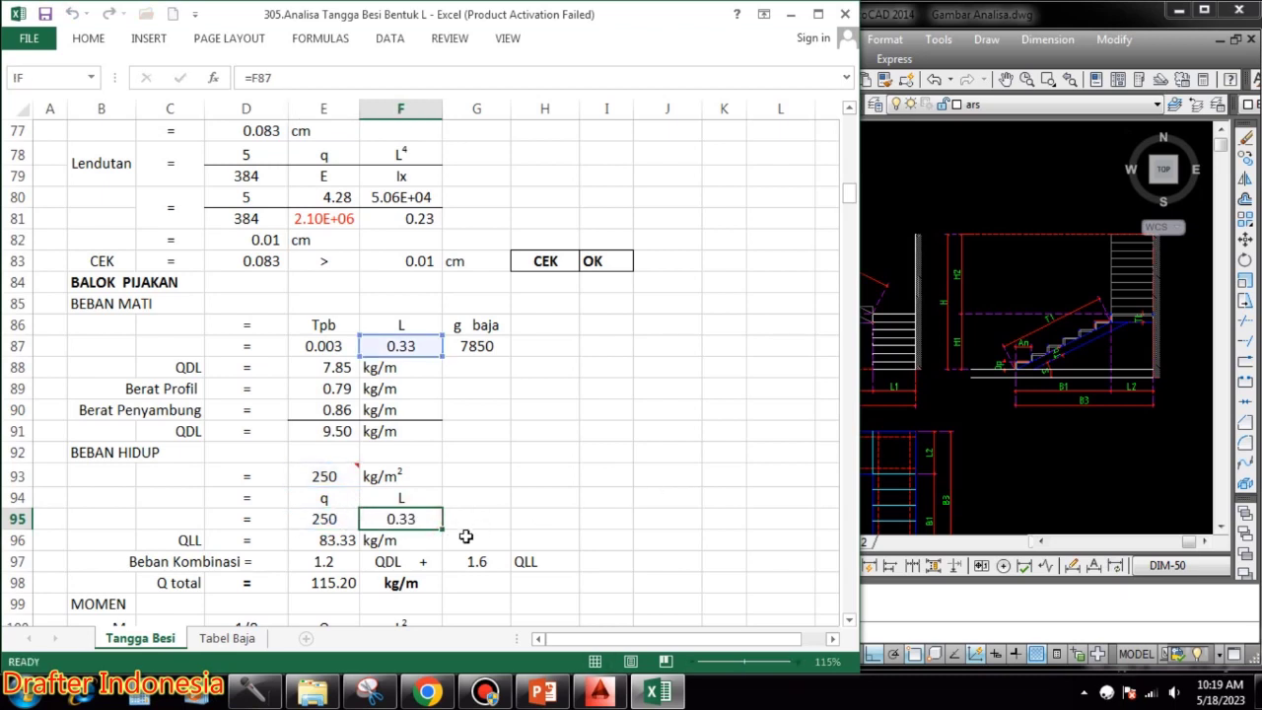
double_click(335, 541)
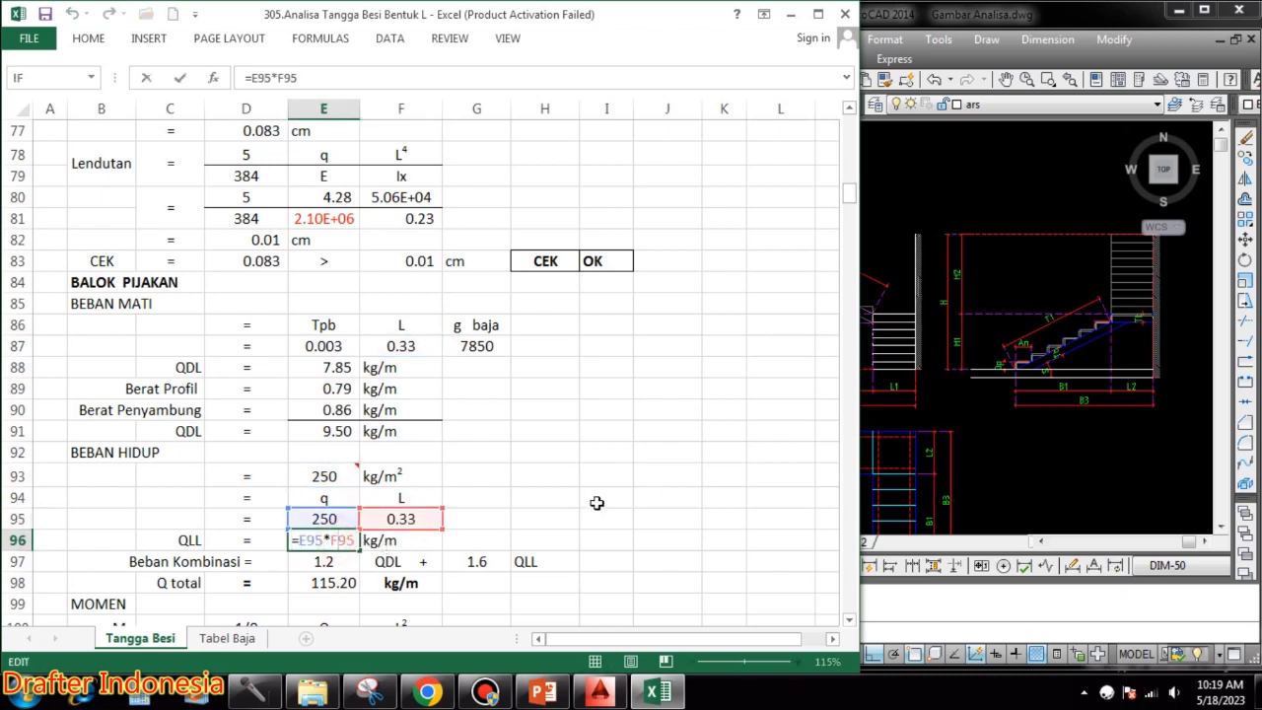
key(Escape)
- Check the load combination formula behind the tread beam's Q total
scroll(582, 493, down, 2)
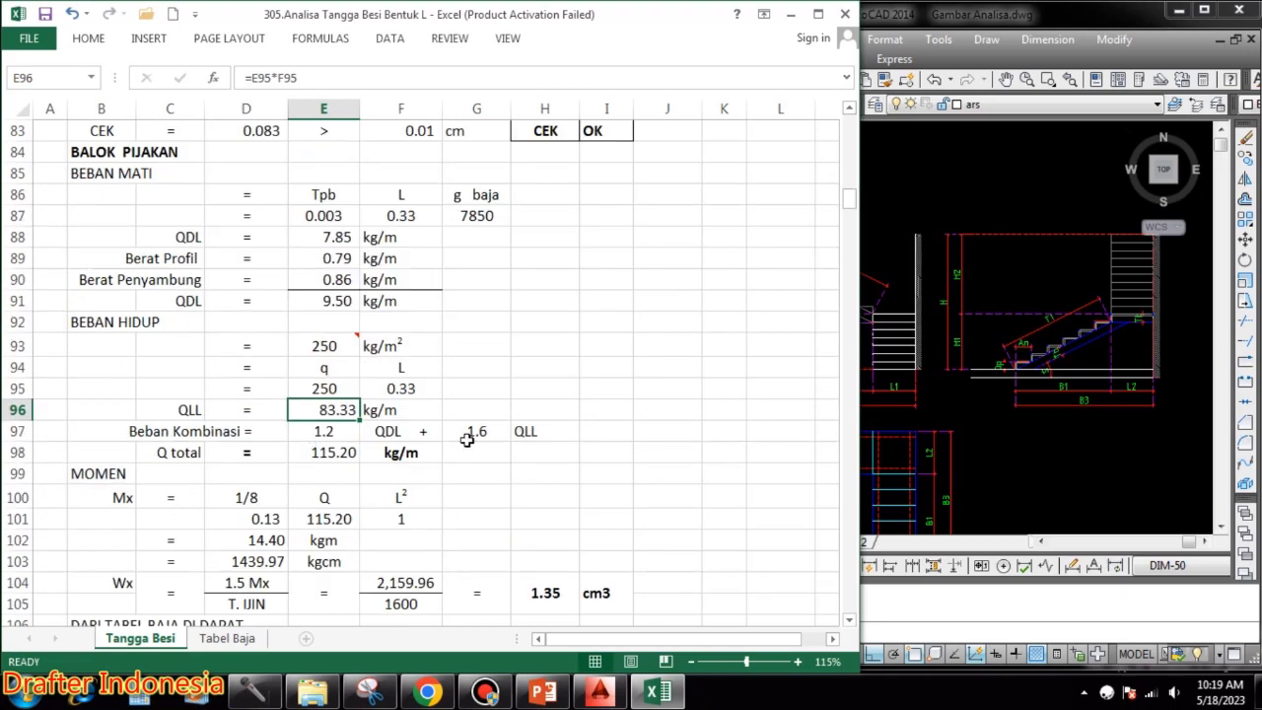
double_click(333, 454)
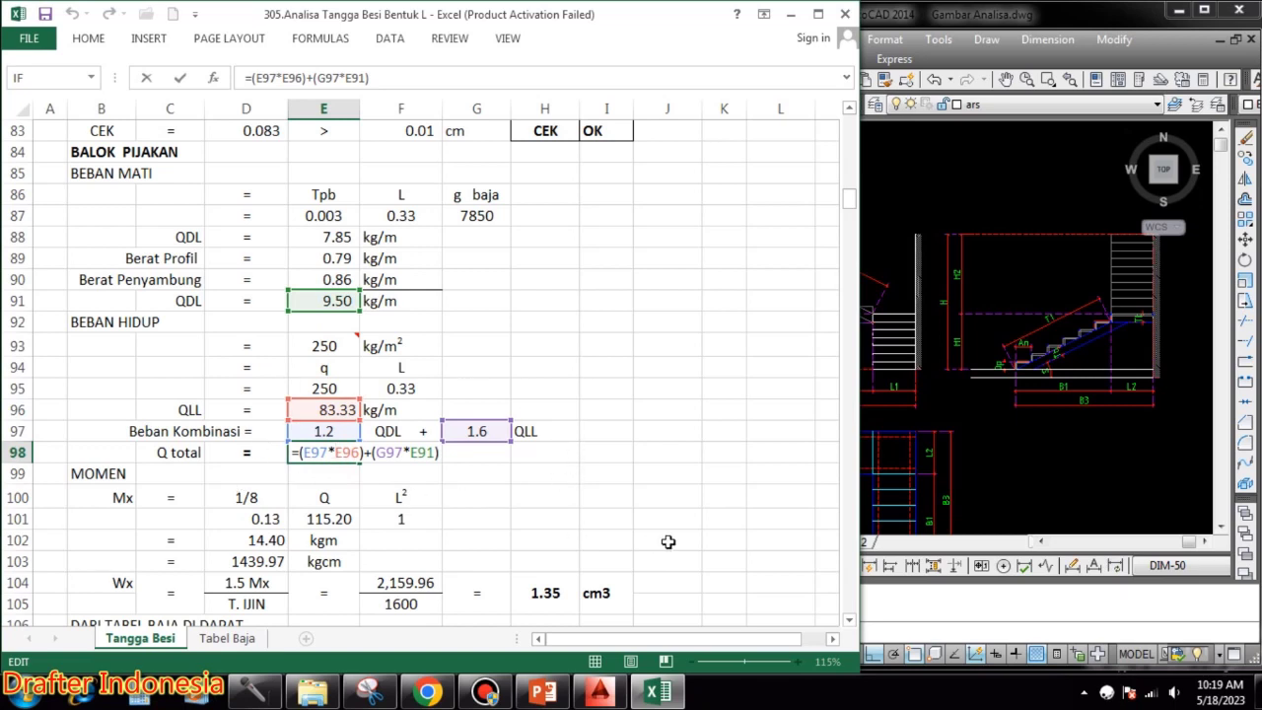
key(Escape)
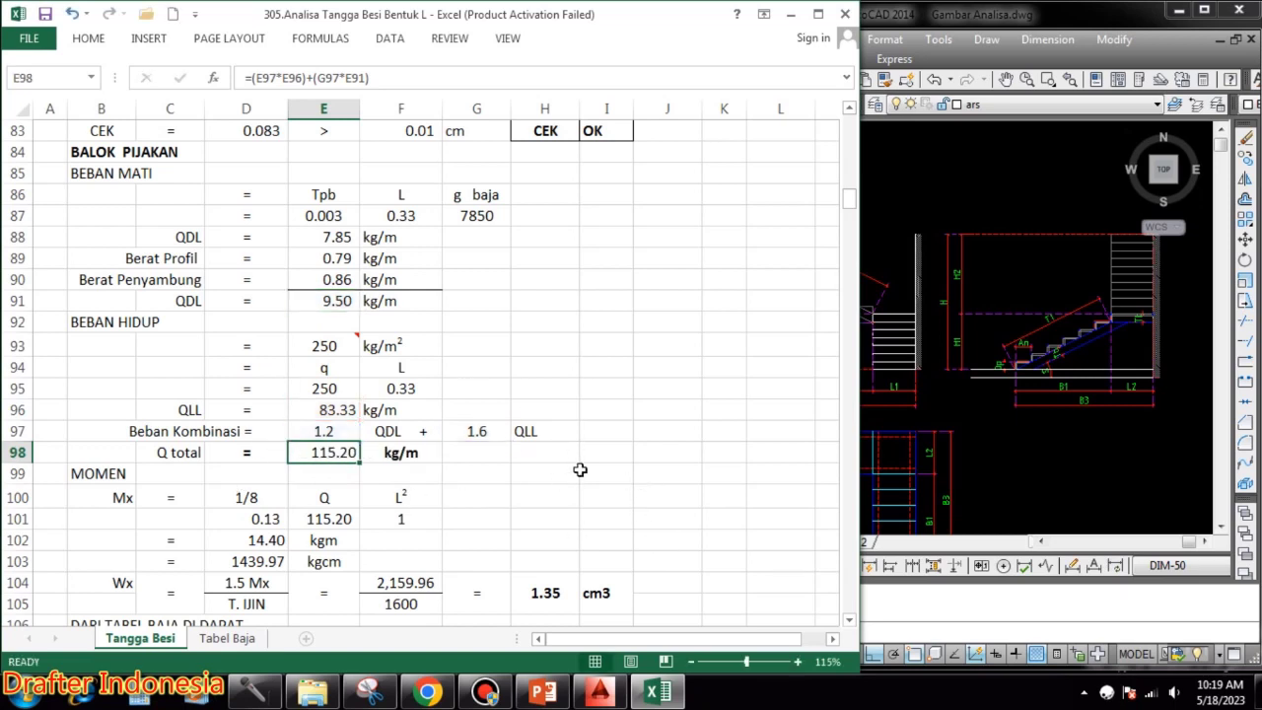
- Inspect the formulas for the 1/8 factor, Q and L² in the tread beam's Mx moment calculation
scroll(511, 416, down, 1)
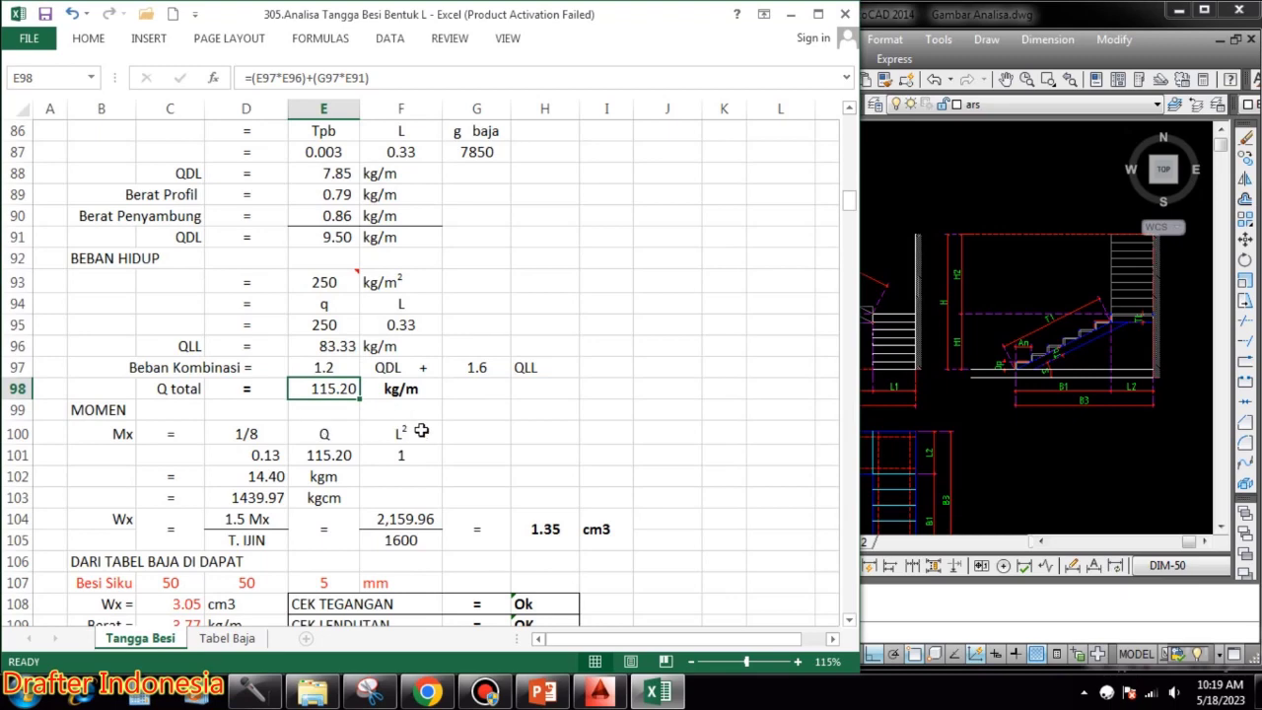
double_click(274, 454)
key(Escape)
double_click(342, 455)
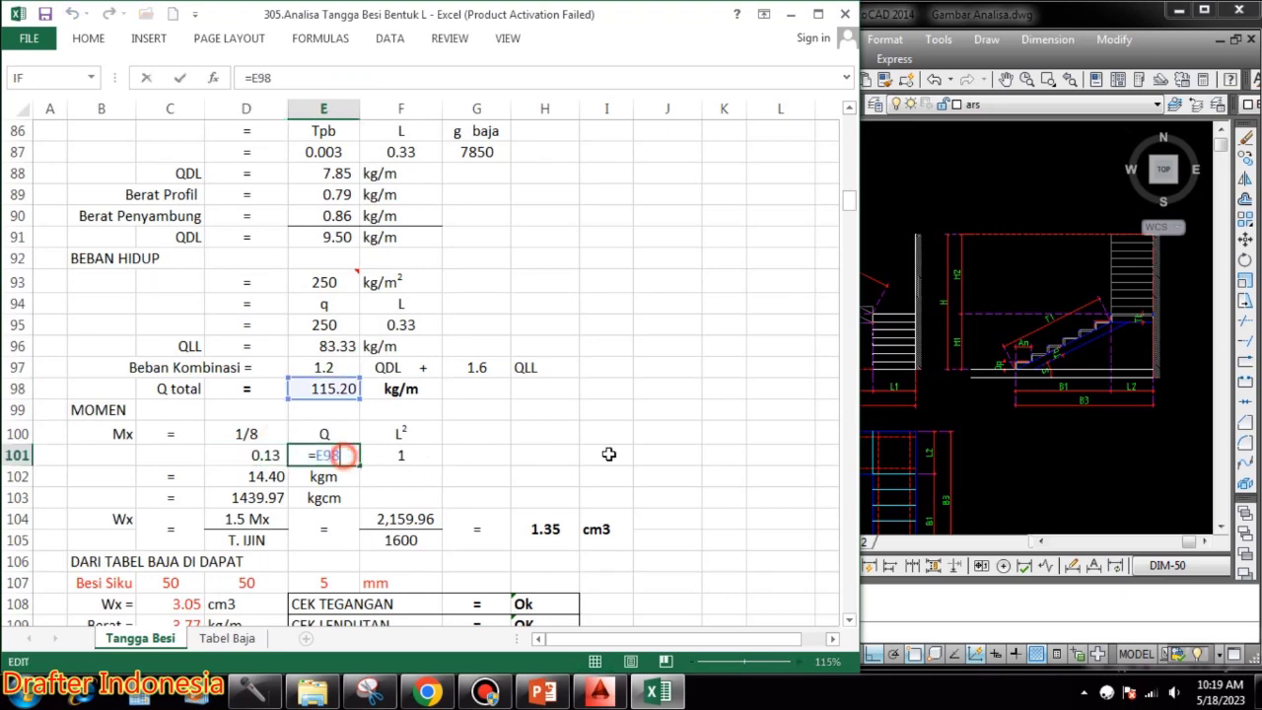
key(Escape)
double_click(408, 453)
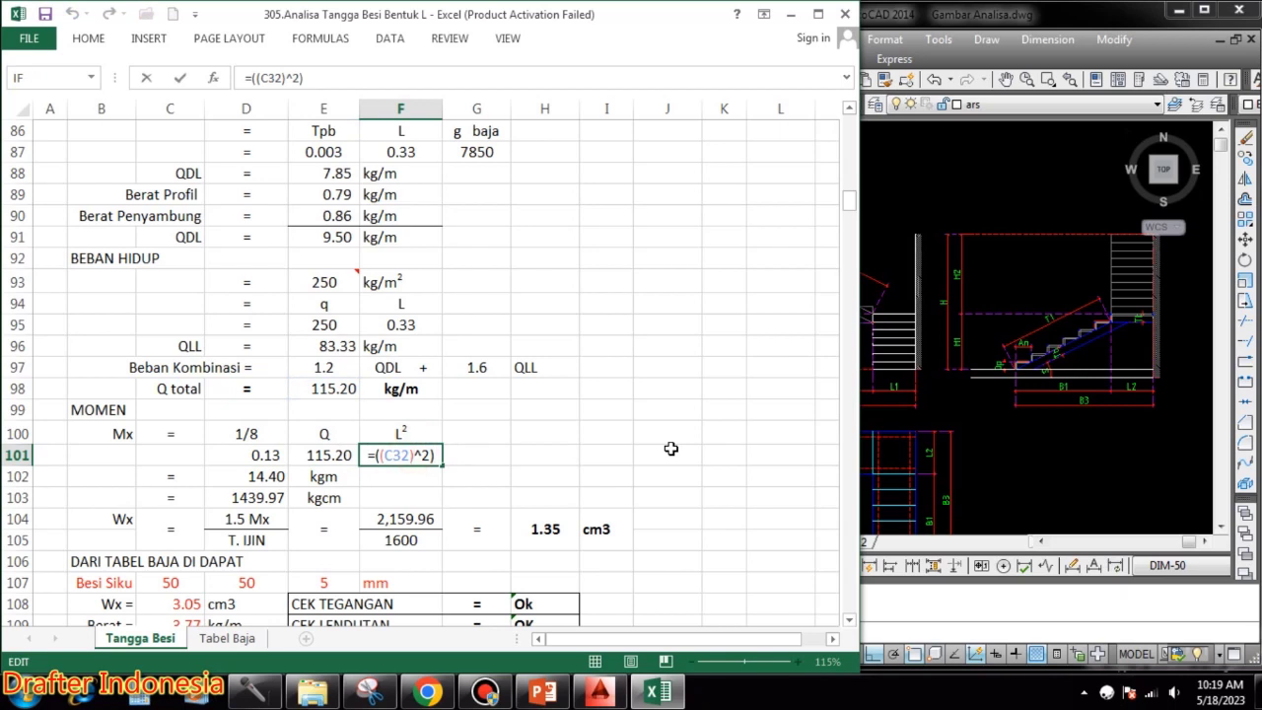
key(Escape)
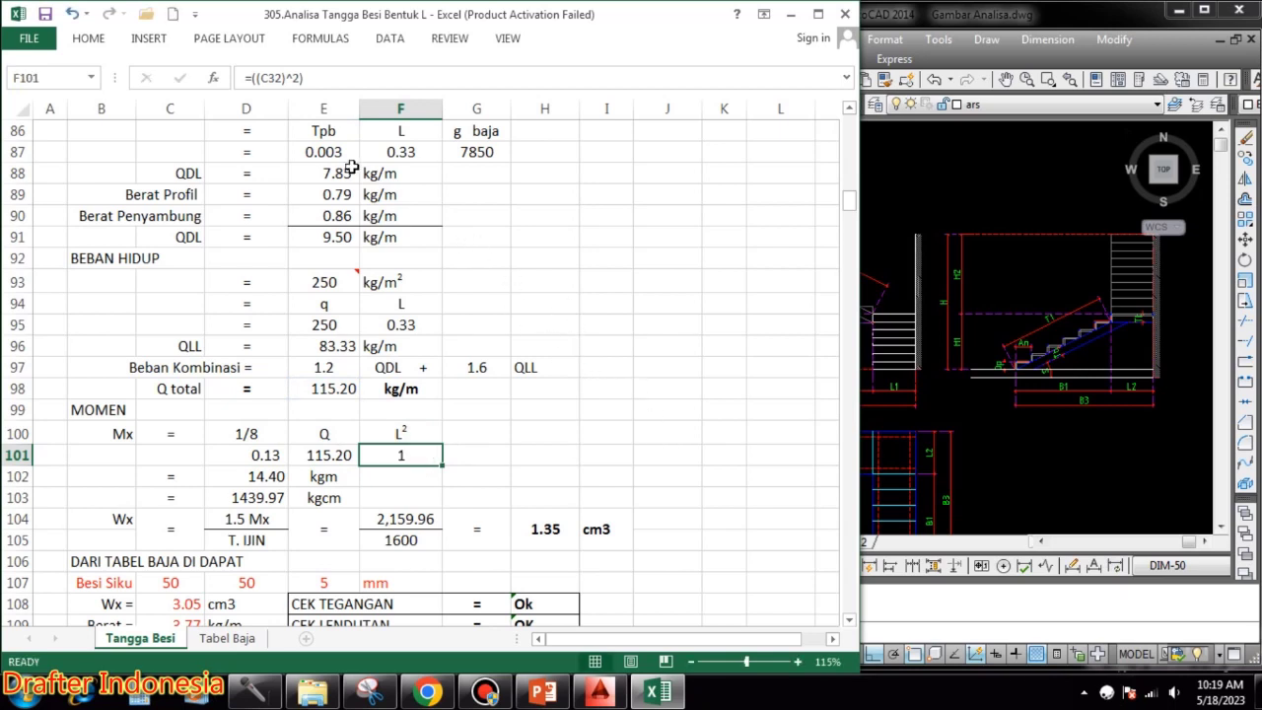
- Format the L² value in the tread beam's moment calculation to show two decimal places
click(87, 37)
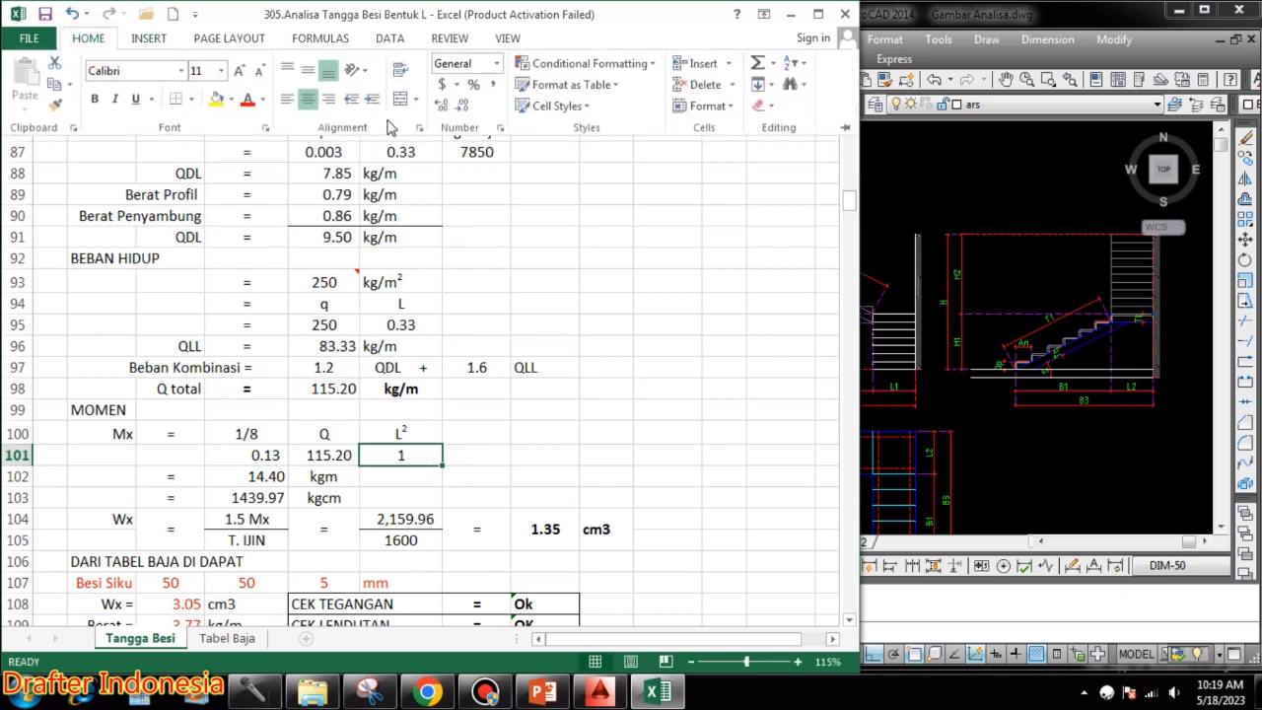
click(440, 105)
click(439, 106)
click(440, 105)
click(461, 106)
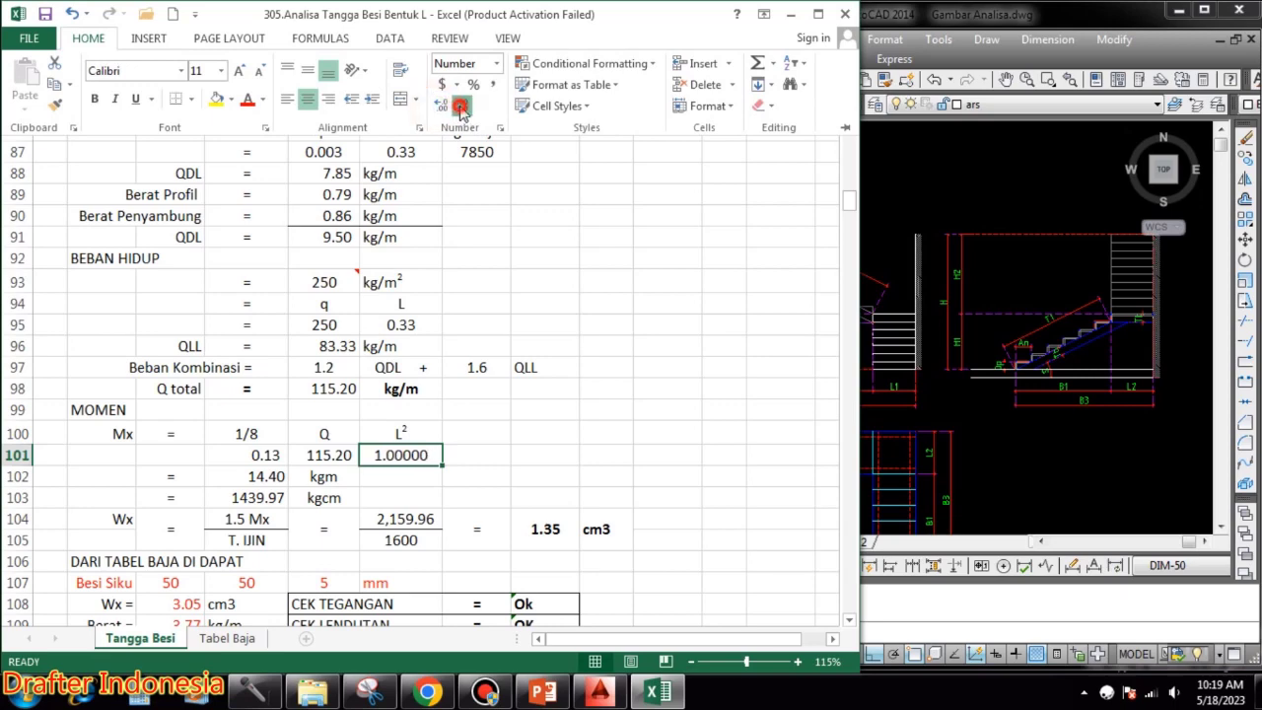
click(462, 107)
click(461, 106)
click(461, 106)
click(612, 408)
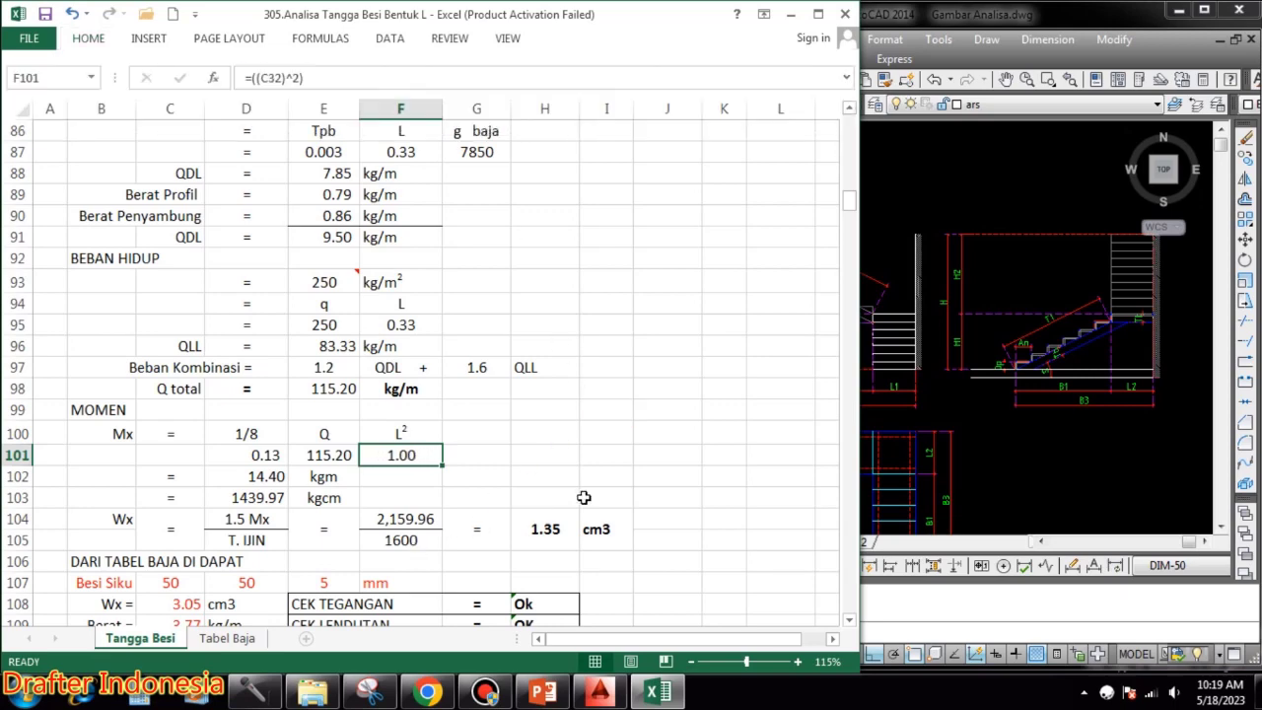
click(606, 455)
- Check the formulas giving the tread beam's Mx moment in kgm and kgcm
double_click(265, 478)
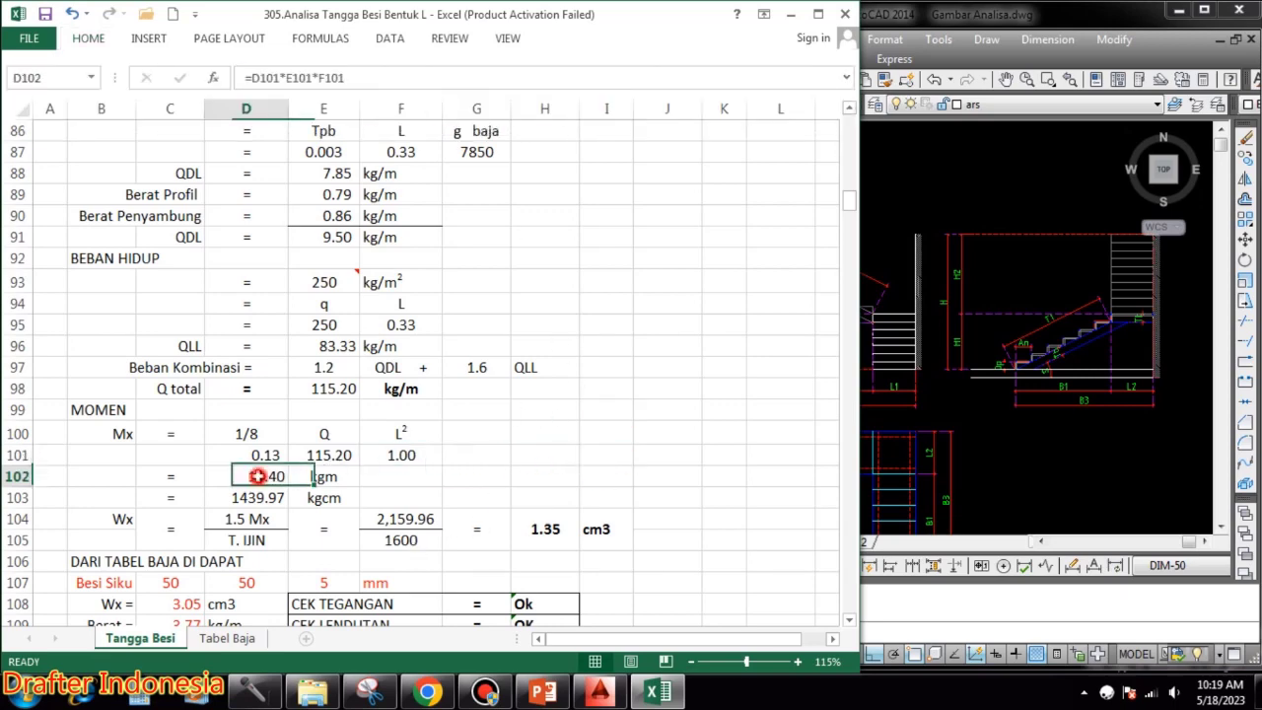
key(Escape)
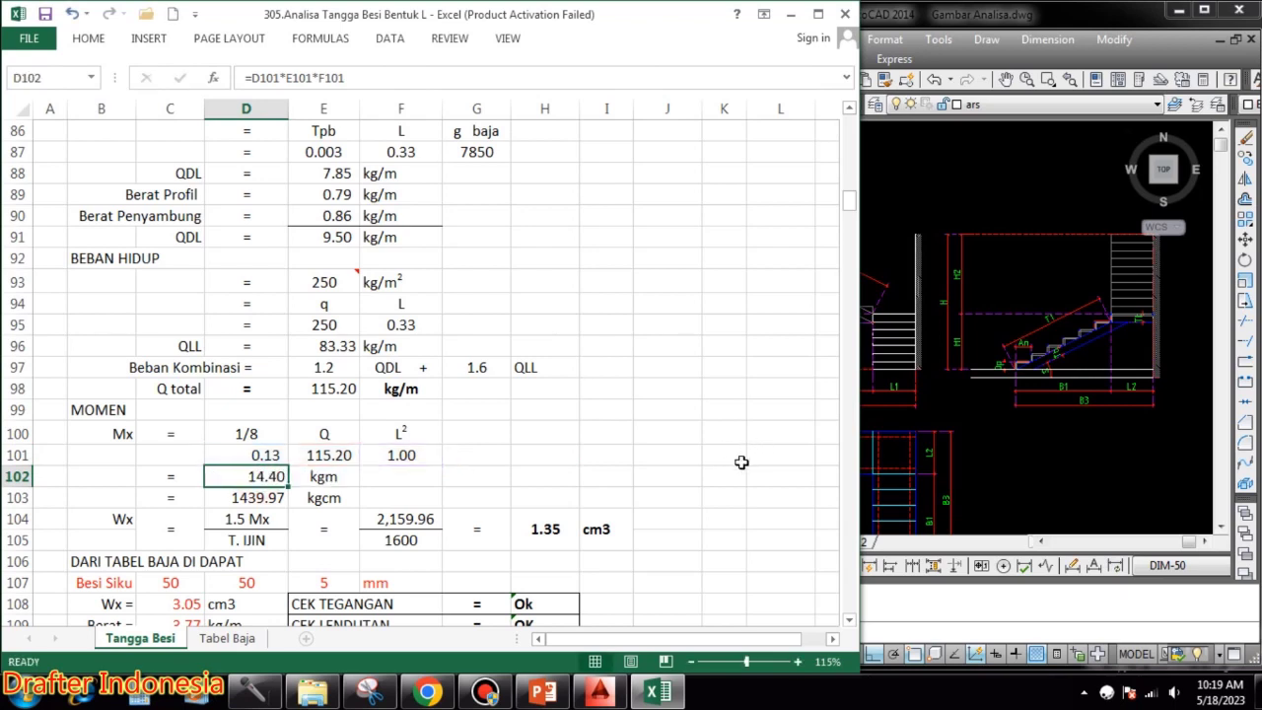
double_click(268, 498)
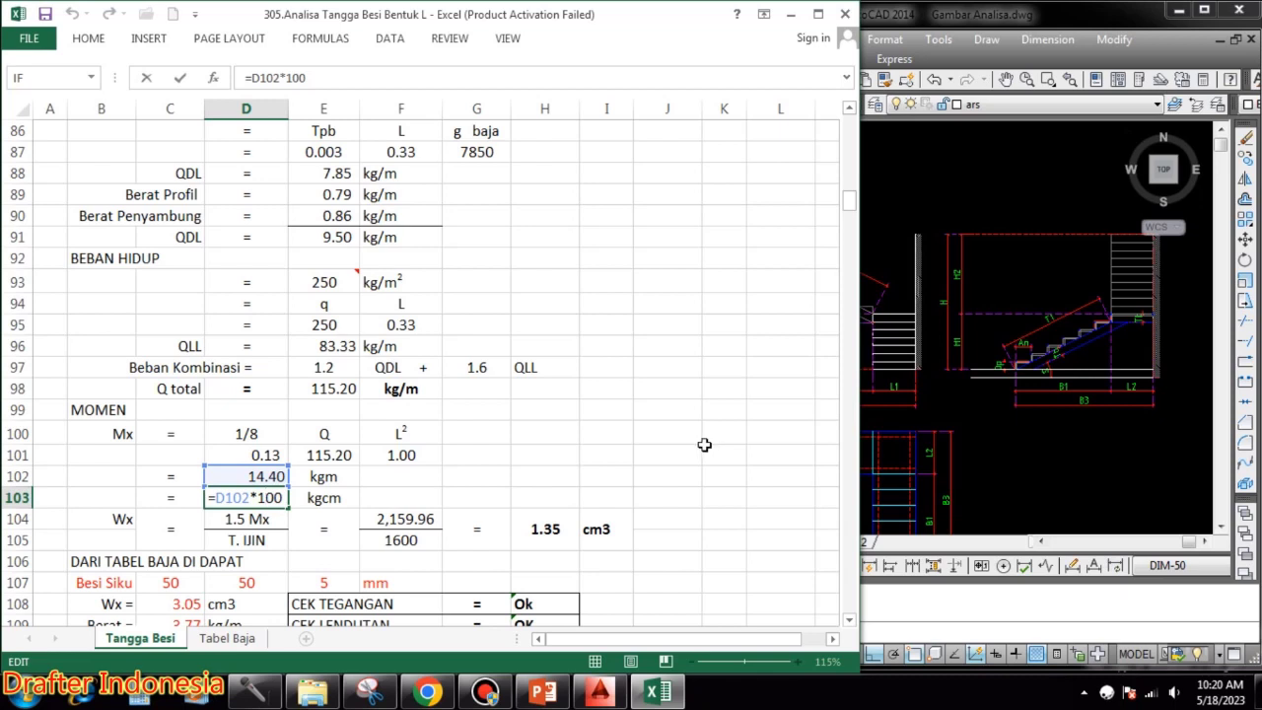
key(ctrl+Return)
- Check the formulas for 1.5 Mx, the allowable stress T. IJIN and the resulting Wx in the tread beam's section modulus calculation
scroll(671, 434, down, 1)
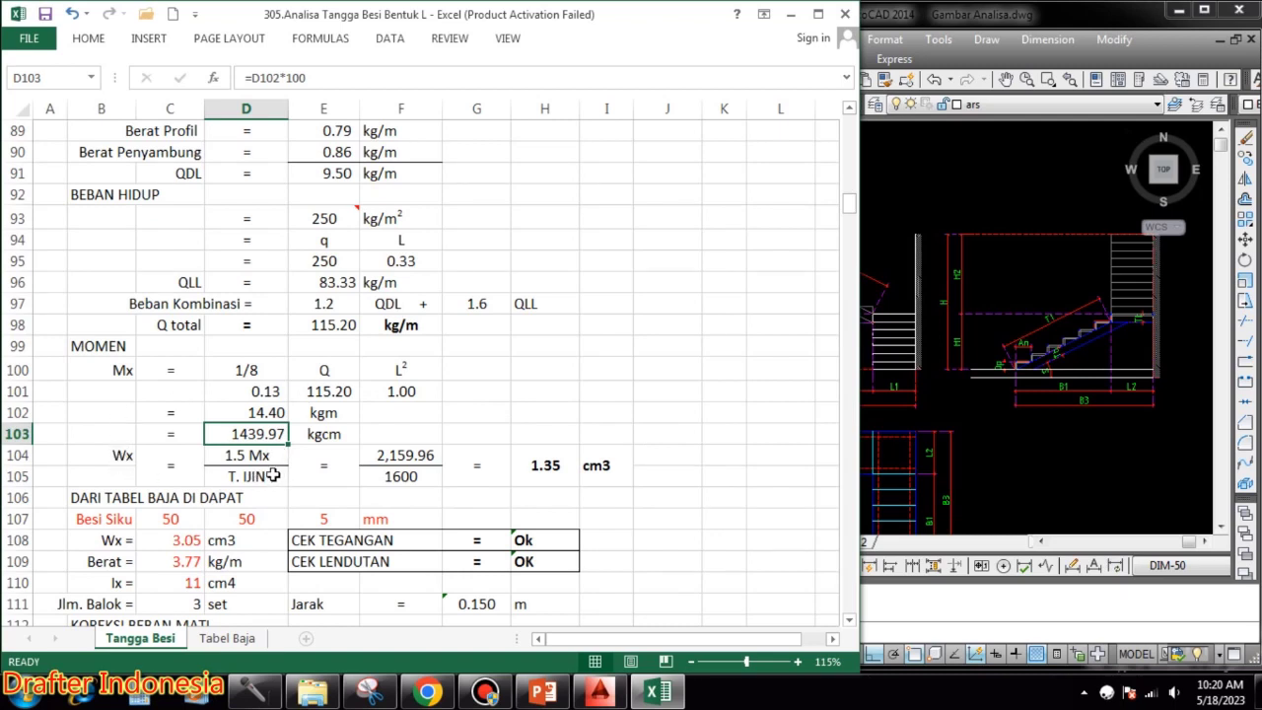
double_click(424, 456)
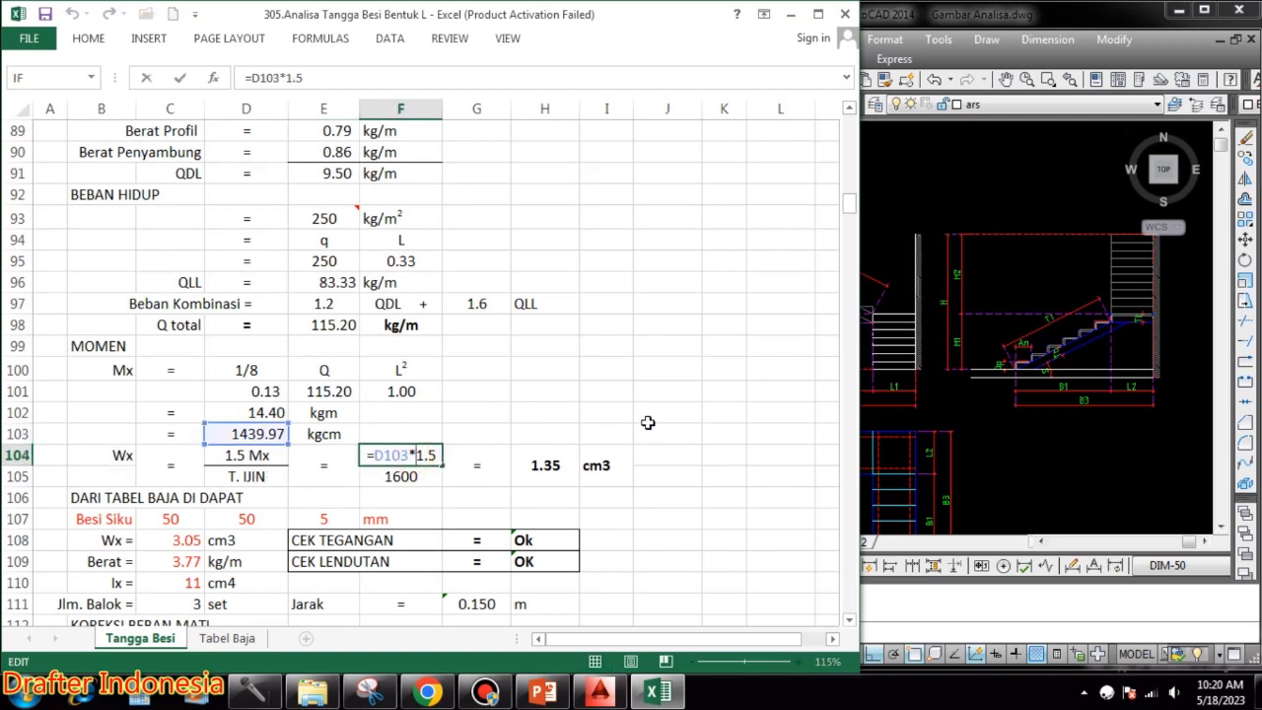
key(Return)
text(=H35)
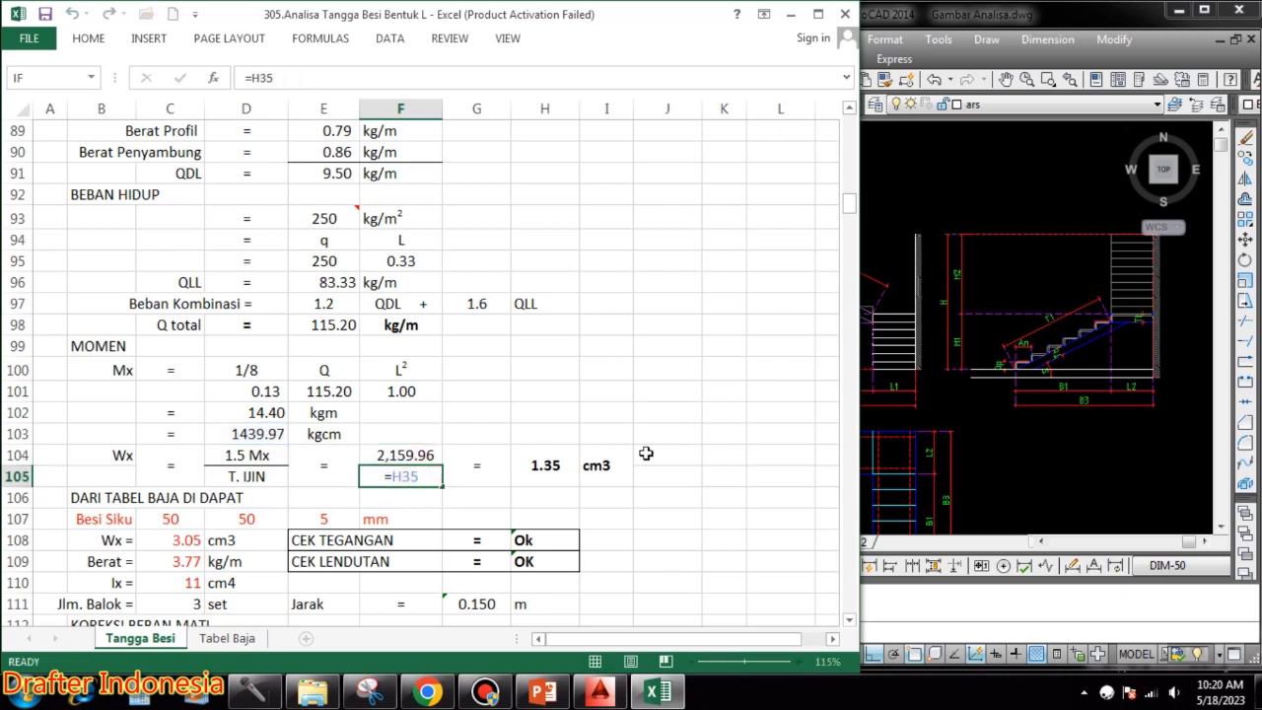
key(Return)
double_click(562, 466)
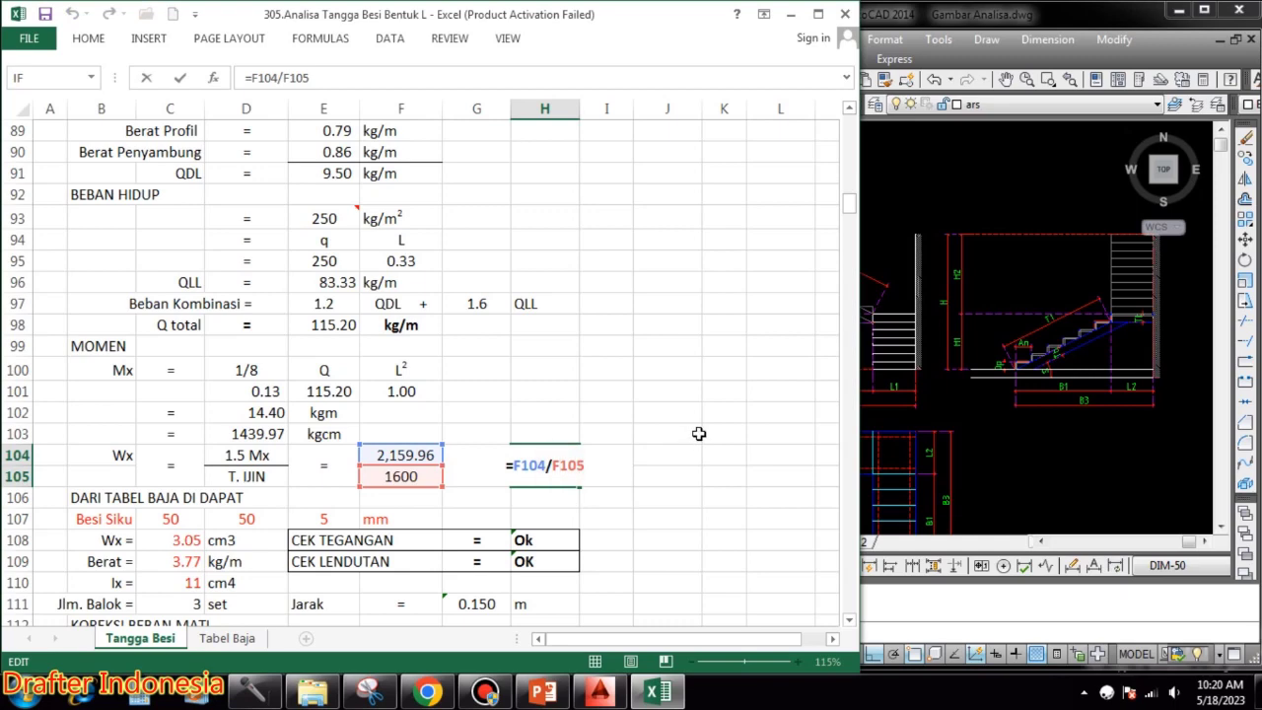
key(ctrl+Return)
- Compare the Wx values of the L (sama kaki) angle profiles in the Tabel Baja sheet with the tread beam's required Wx
scroll(434, 414, down, 1)
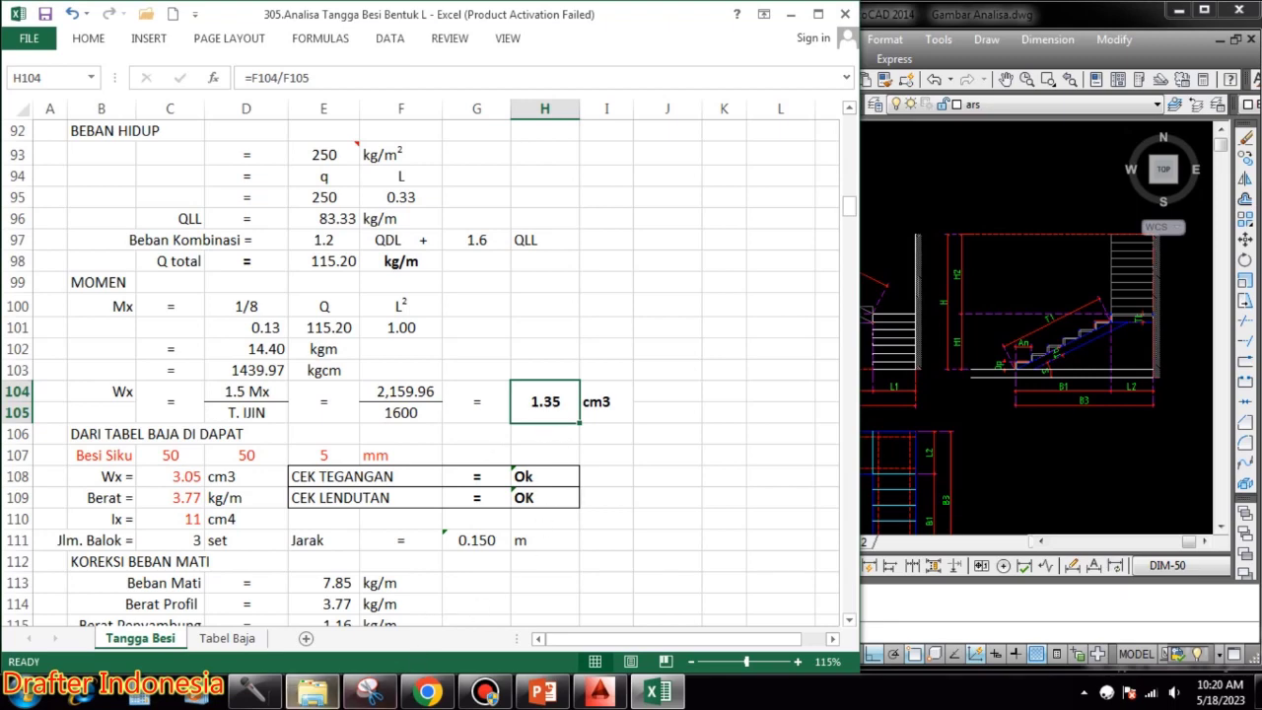
click(243, 638)
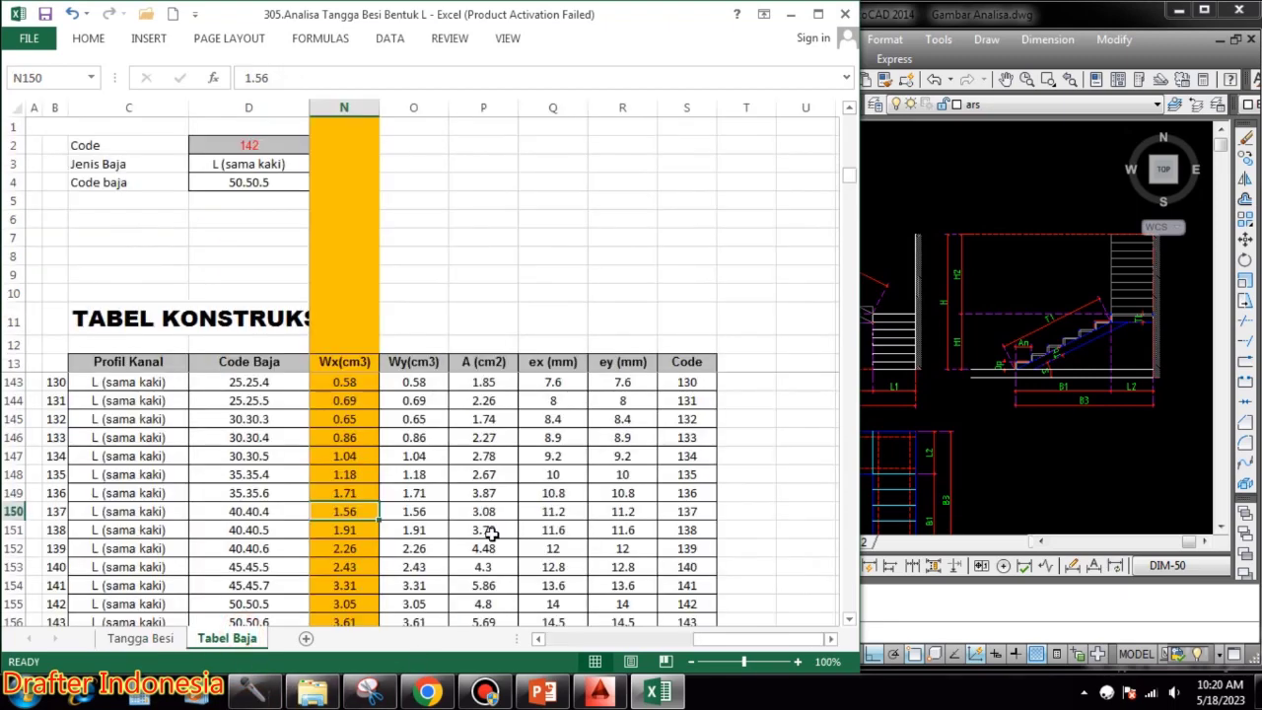
click(549, 472)
drag(235, 478, 47, 478)
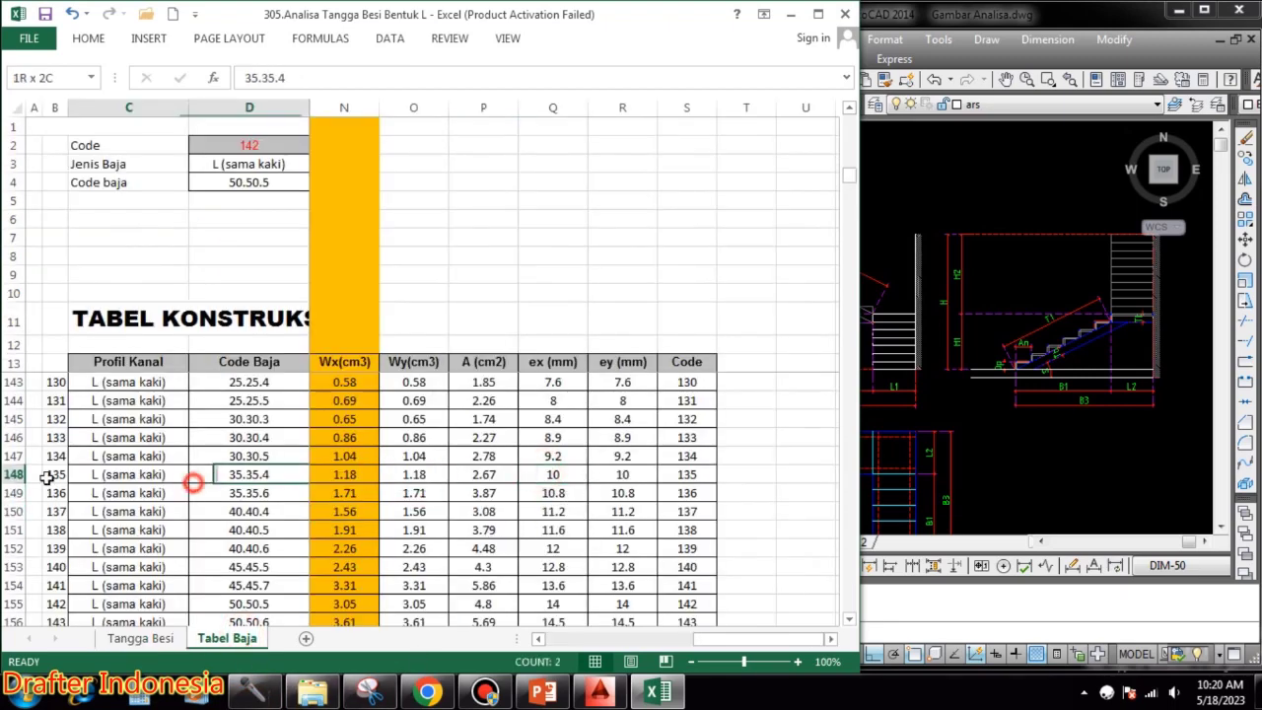
drag(557, 511, 418, 492)
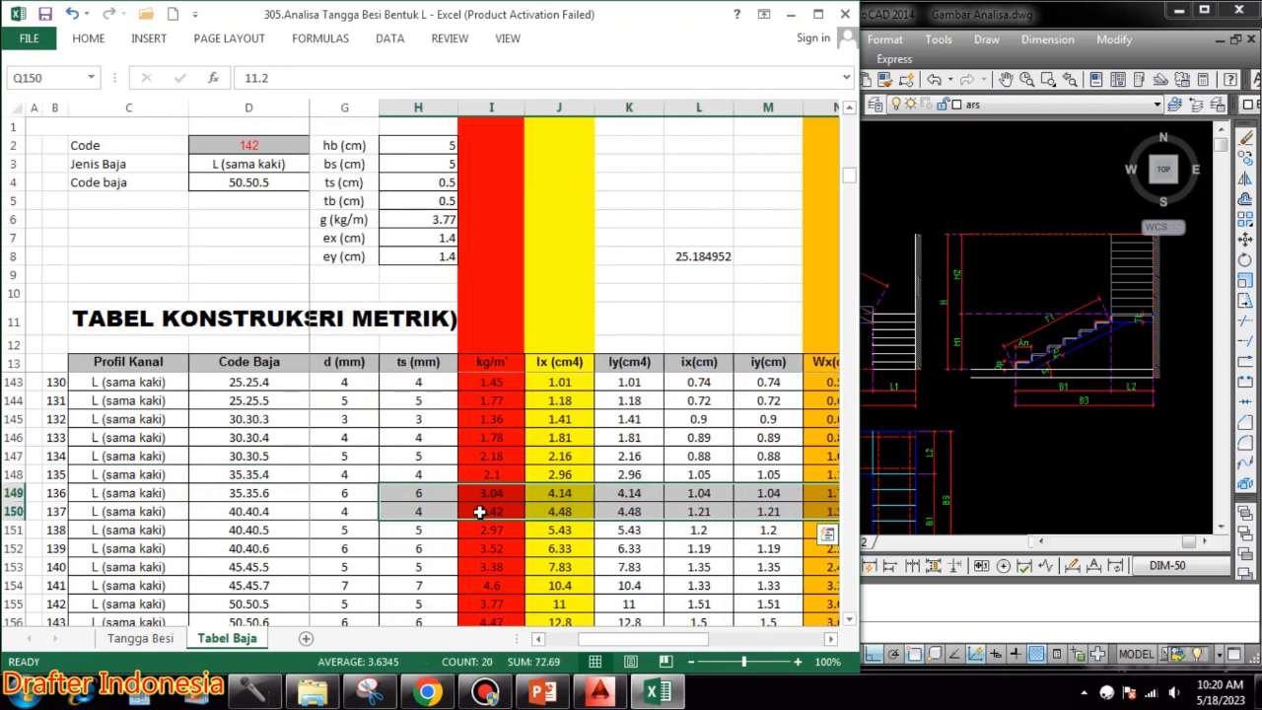
click(832, 639)
click(831, 639)
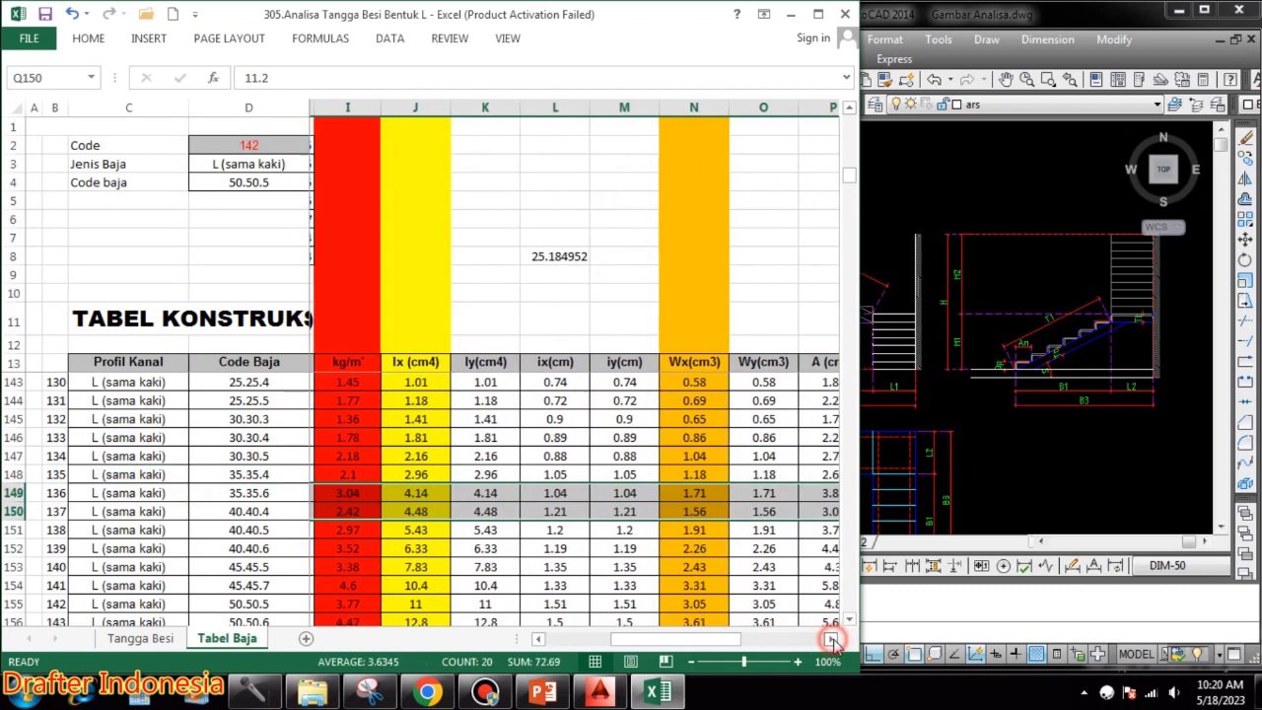
click(831, 639)
click(832, 639)
click(832, 639)
click(831, 639)
click(831, 639)
click(831, 639)
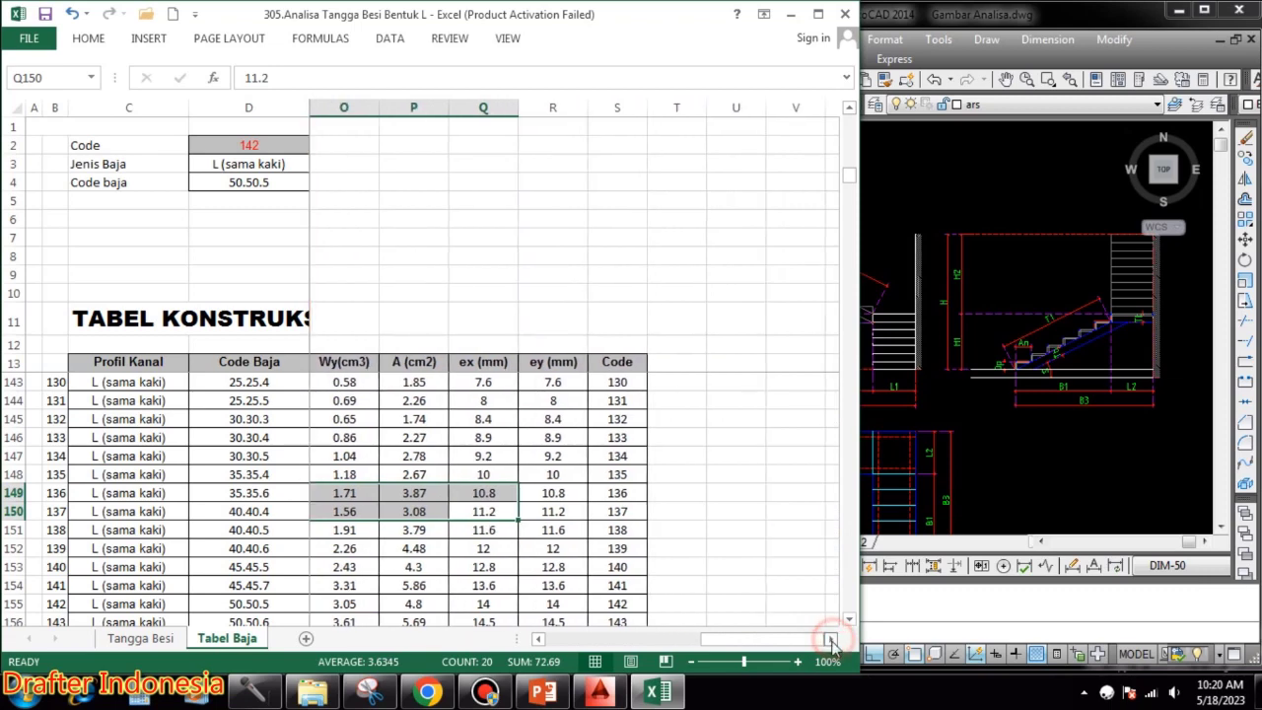
click(538, 639)
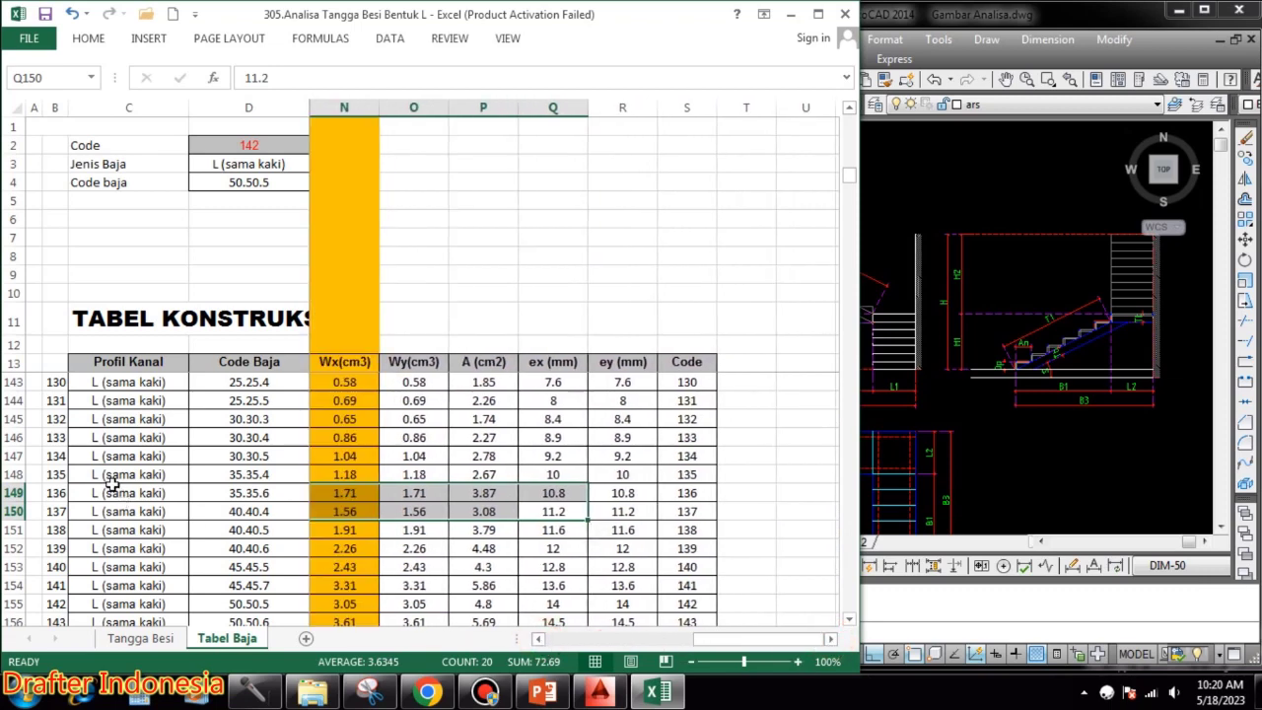
click(351, 492)
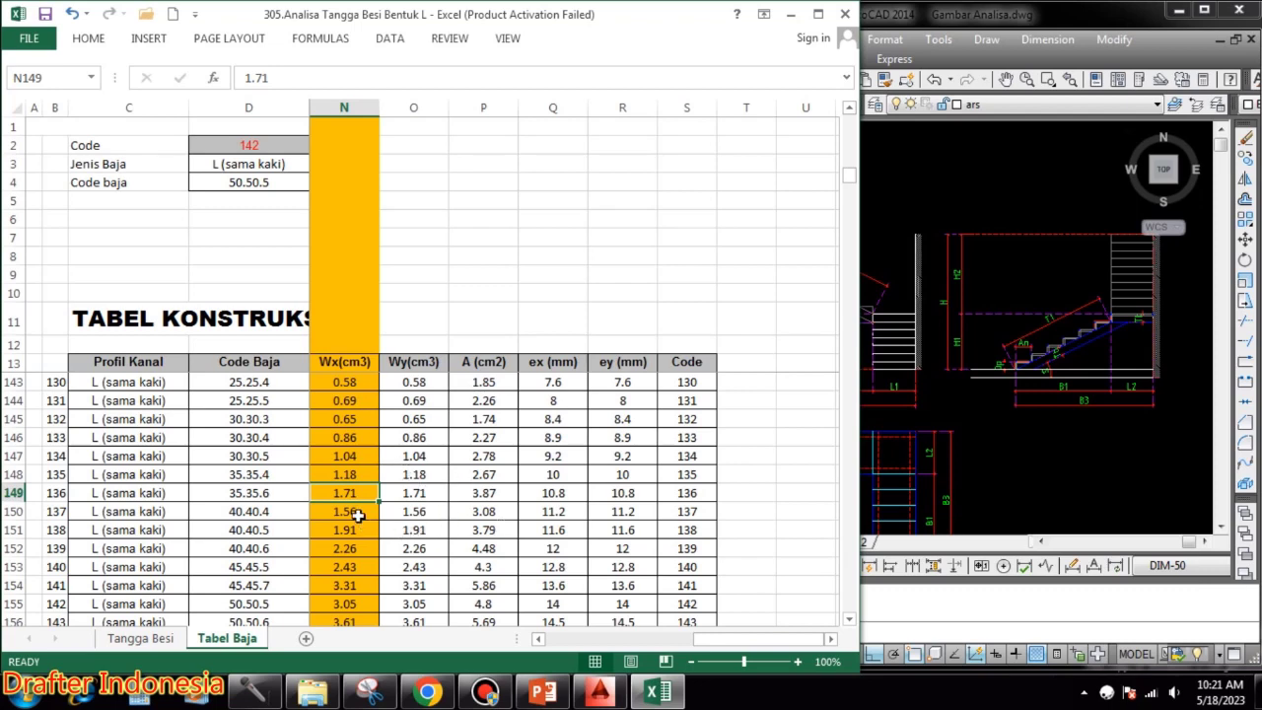
- Find the code of the 40.40.4 angle in the steel table and set the lookup Code to 137
click(235, 511)
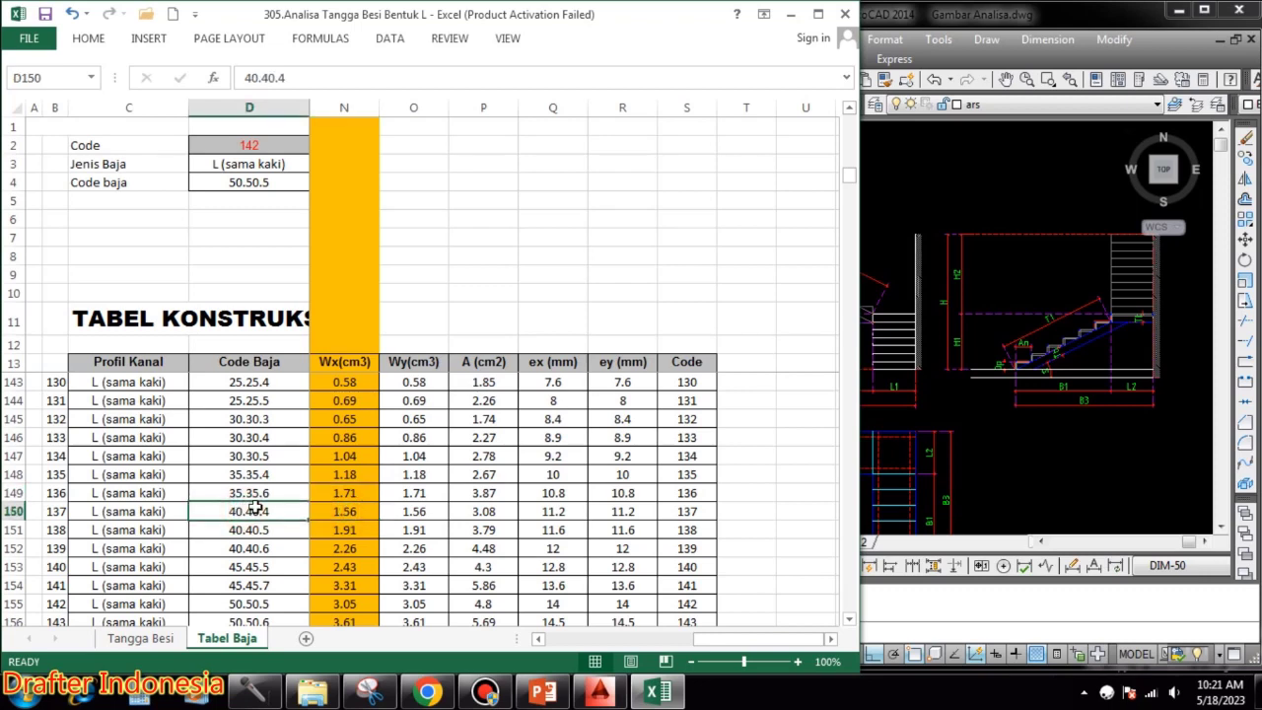
click(55, 513)
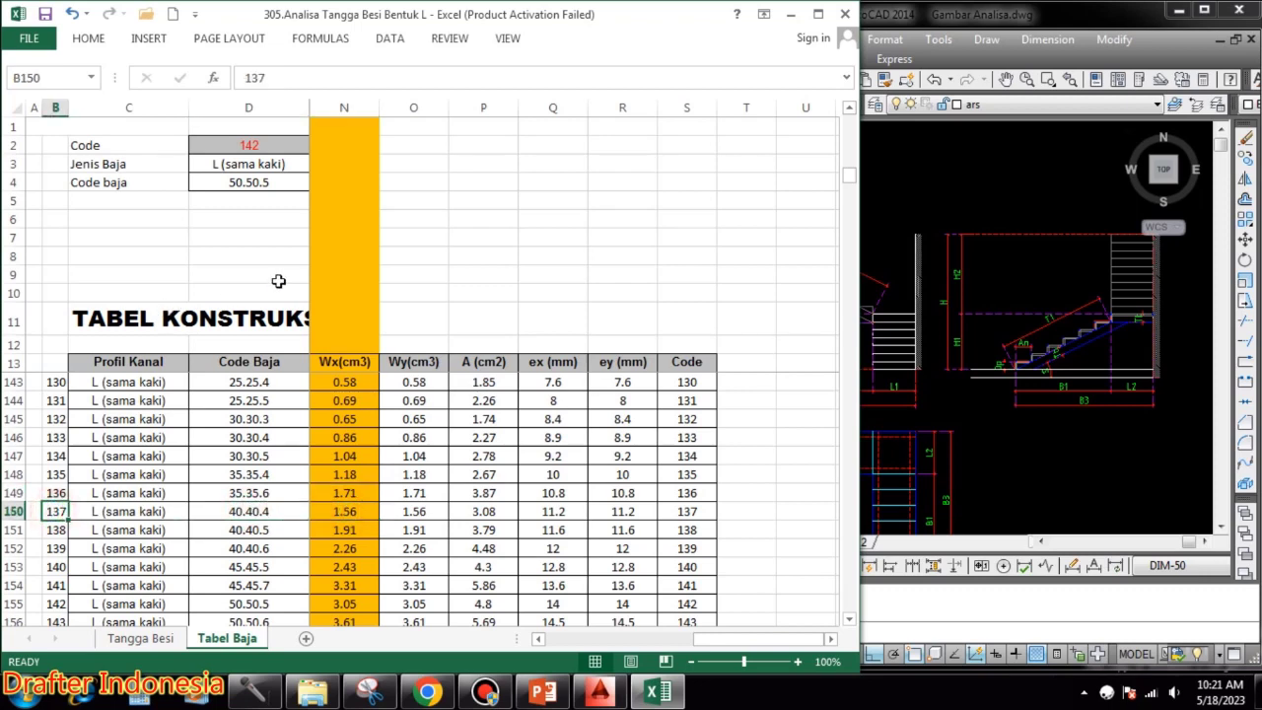
click(462, 271)
scroll(462, 271, left, 3)
click(5, 273)
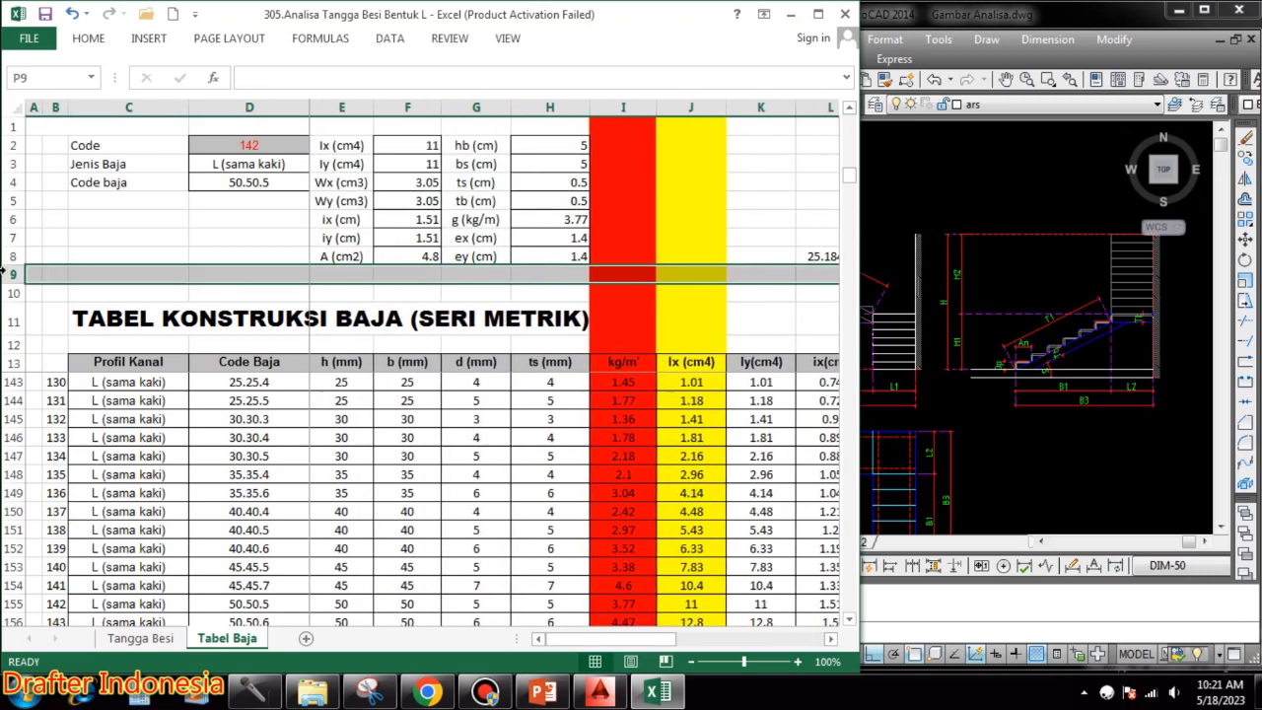
click(277, 145)
text(13)
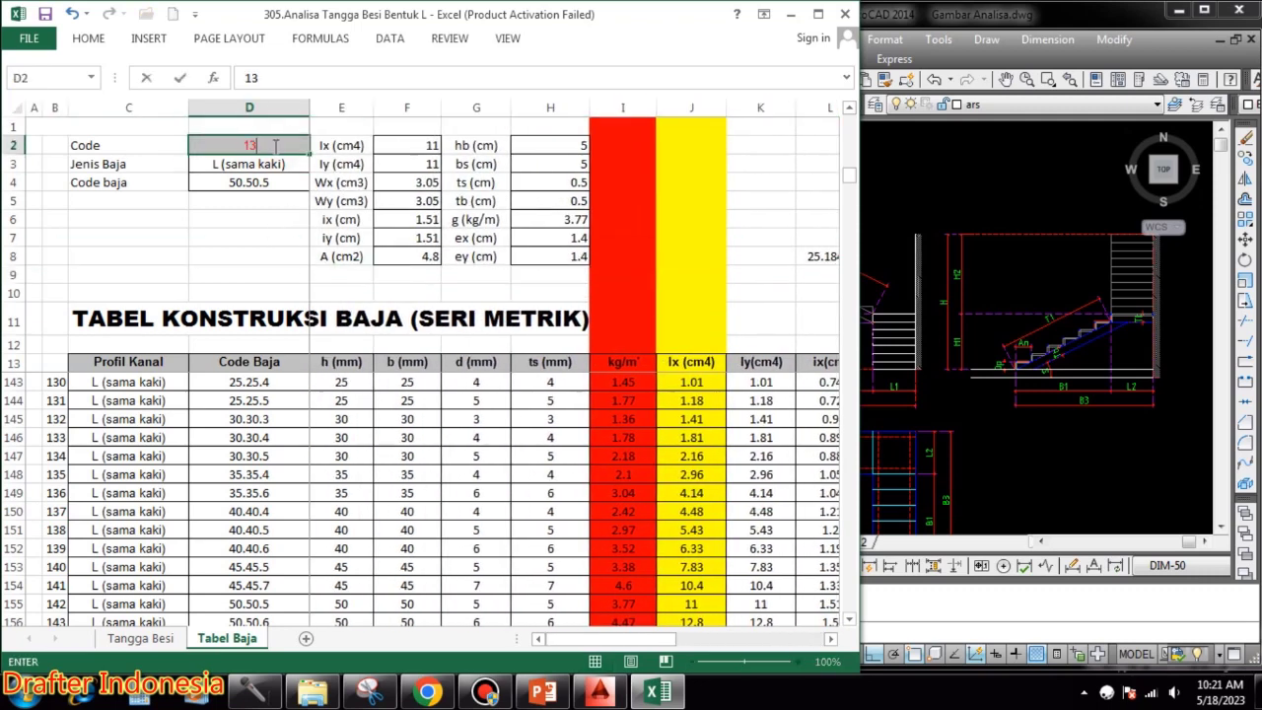
text(7)
key(Return)
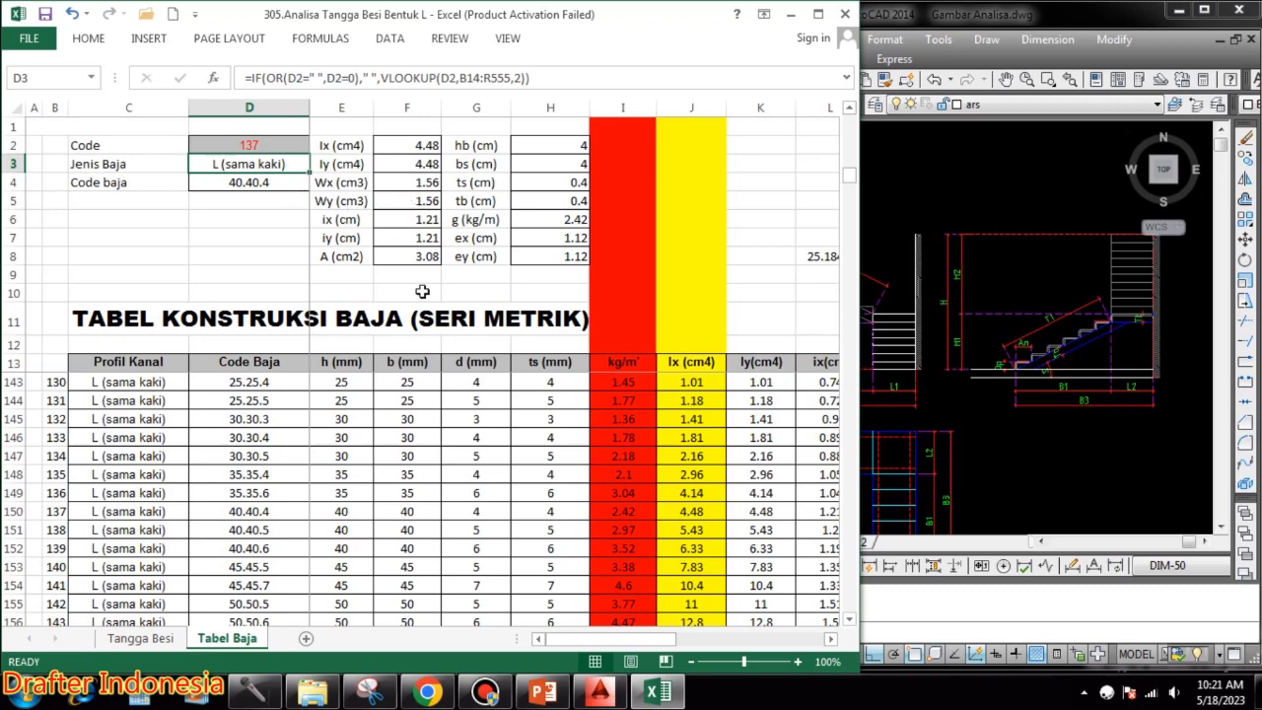
- Set the tread beam's Besi Siku dimensions to 40, 40 and 4 mm in the Tangga Besi sheet
click(141, 638)
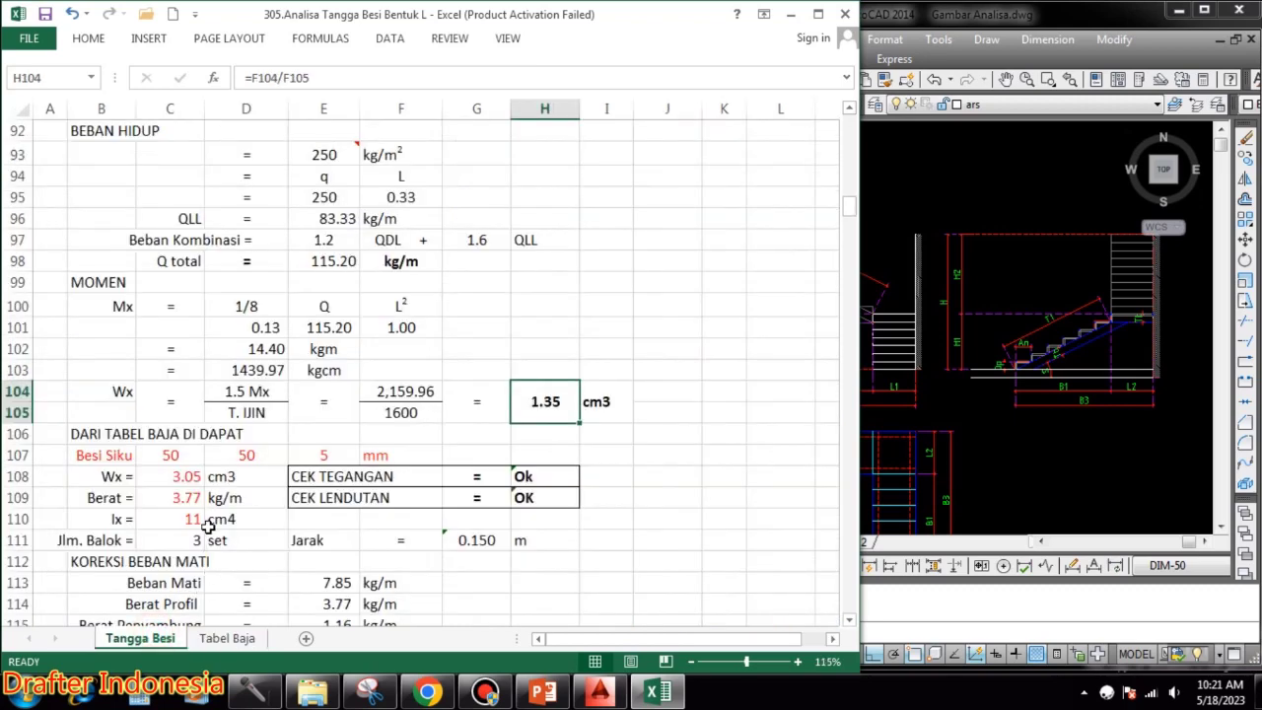
click(178, 453)
text(40)
key(Tab)
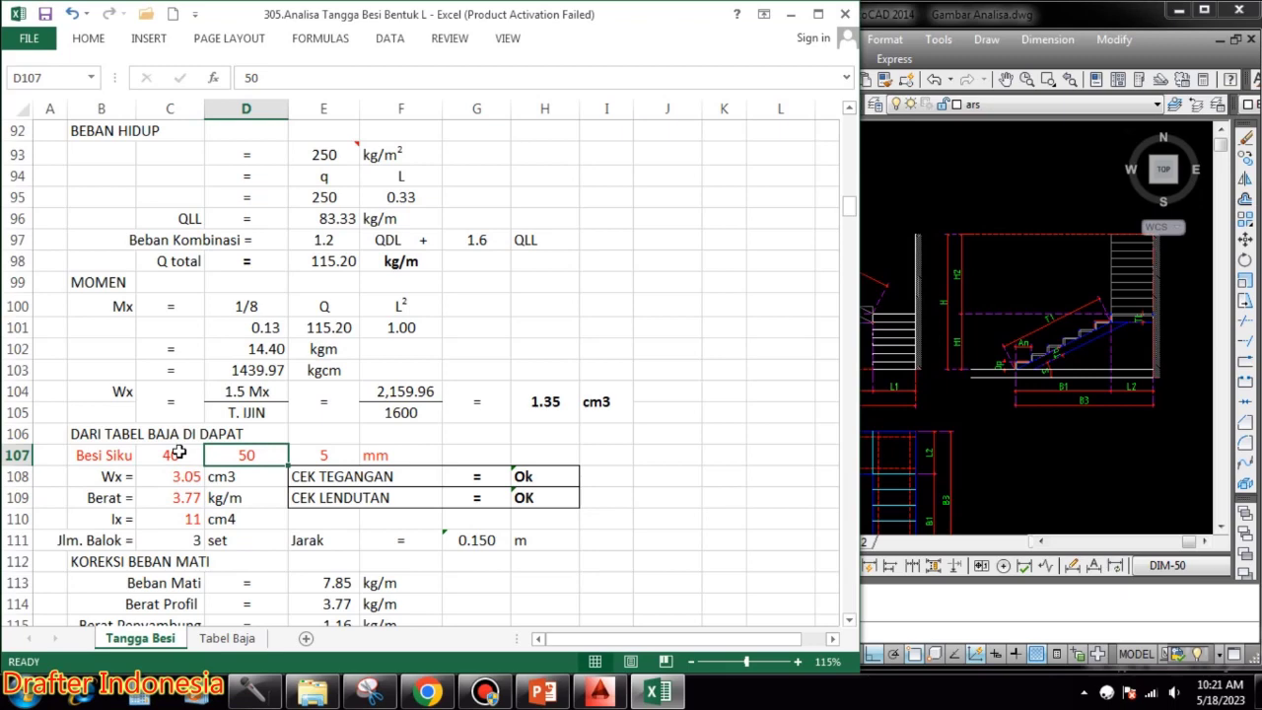
text(40)
key(Tab)
text(4)
key(Return)
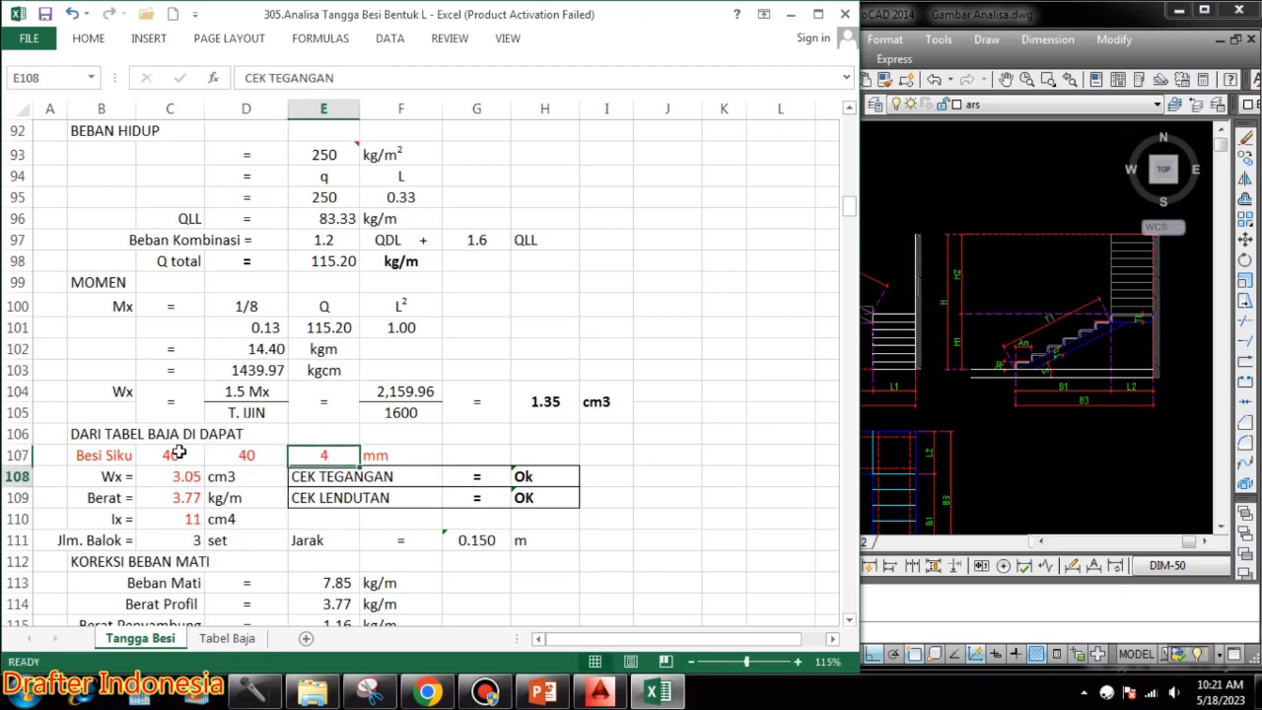
- Look up the 40.40.4 angle's Wx in Tabel Baja and set the tread beam's Wx to 1.56 cm3
click(227, 638)
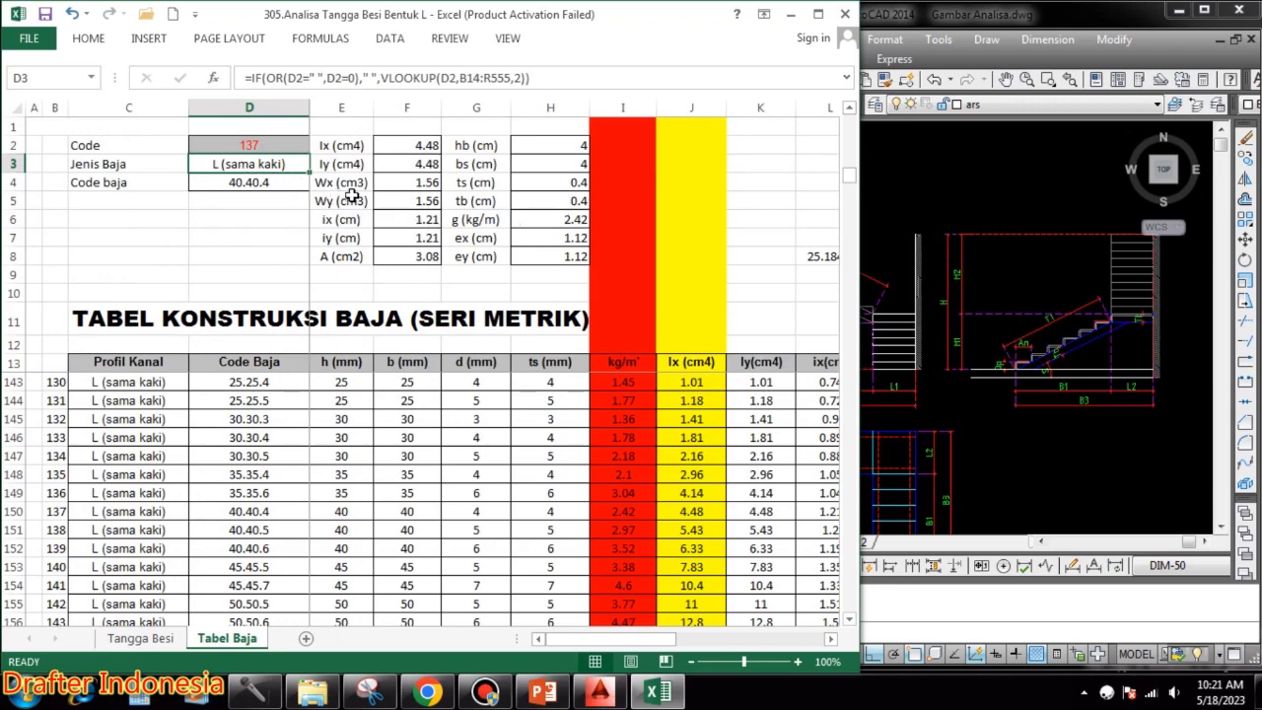
click(143, 638)
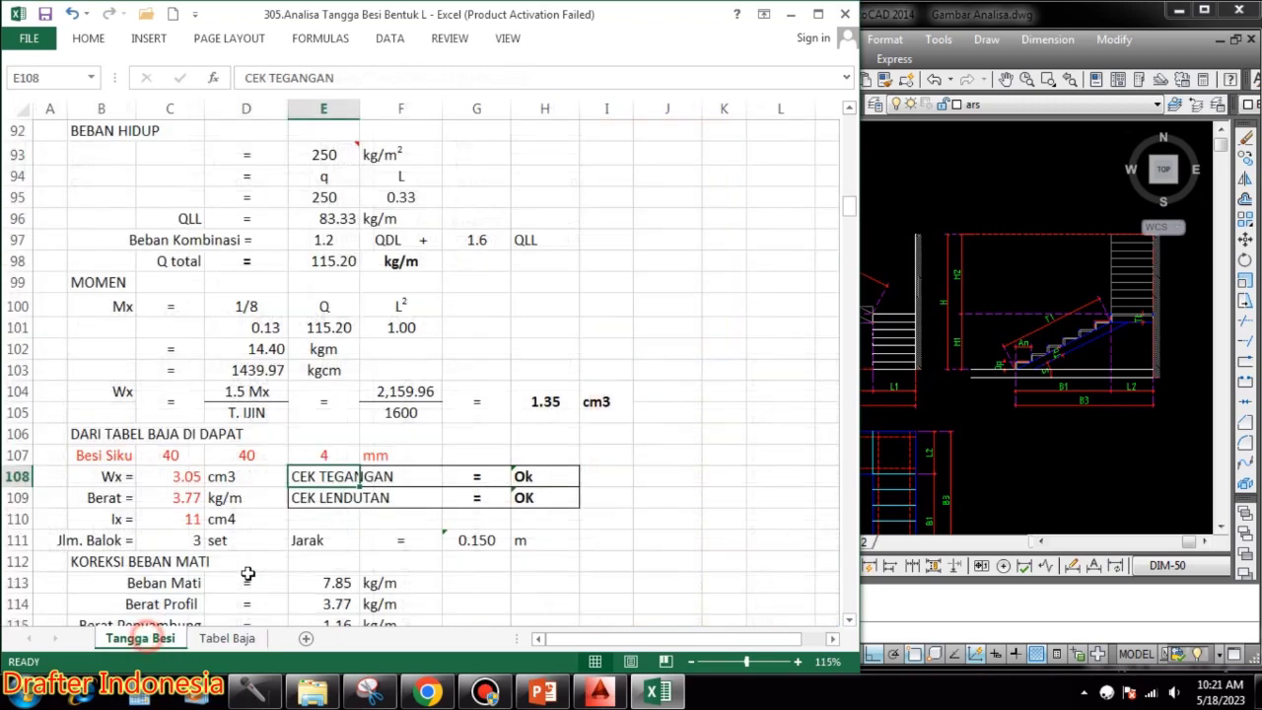
click(183, 476)
text(1.26)
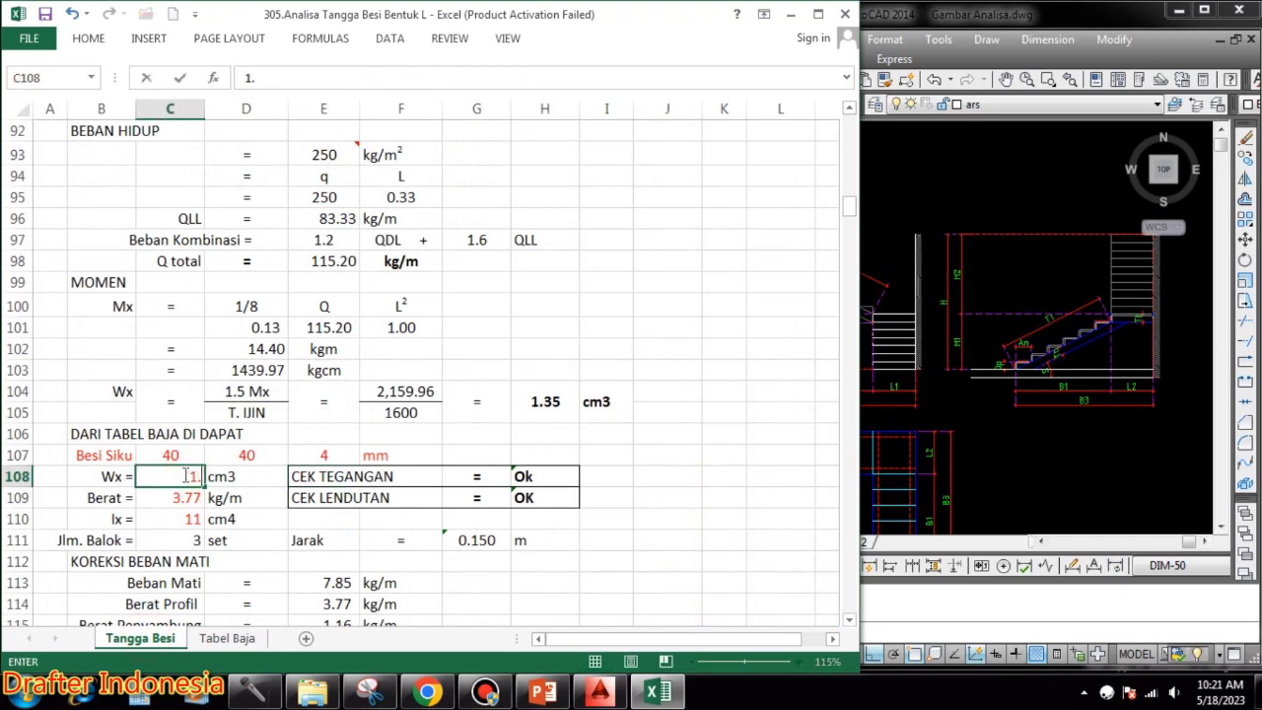
key(Return)
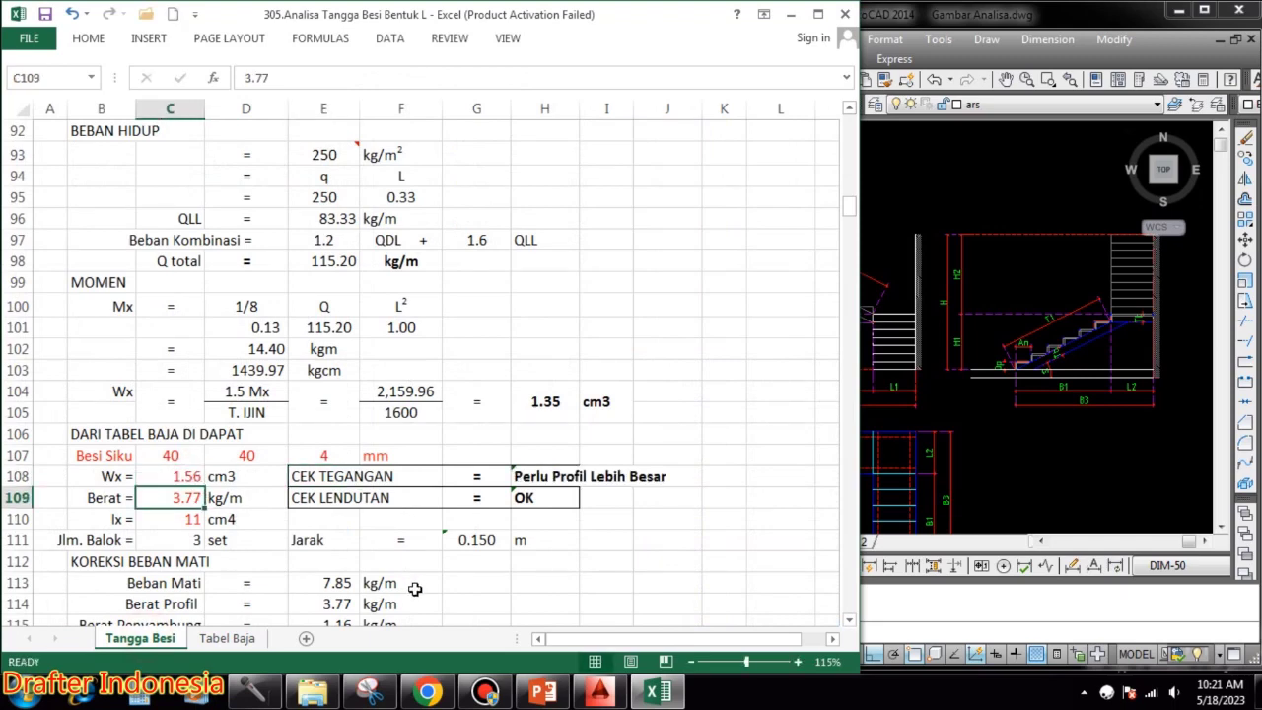
- Set the tread beam's Berat to 2.42 kg/m and Ix to 4.48 cm4, taking both values from the steel table lookup
click(217, 640)
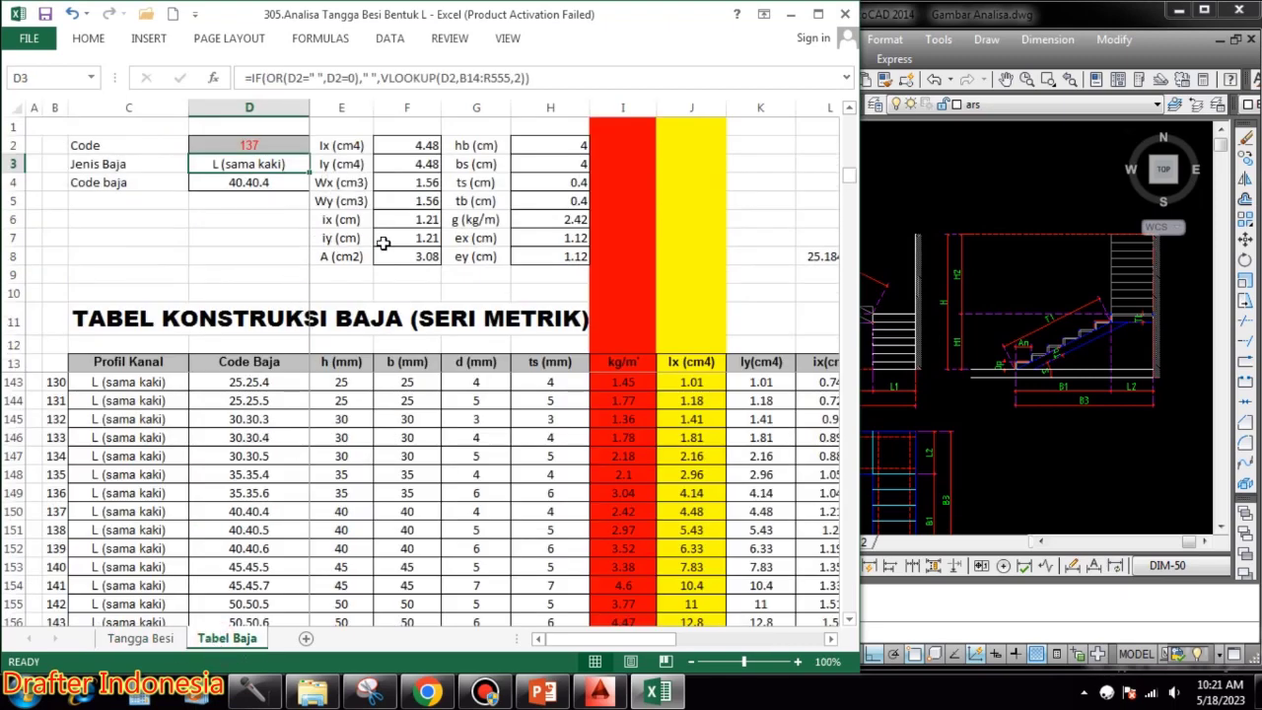
click(140, 639)
text(2.42)
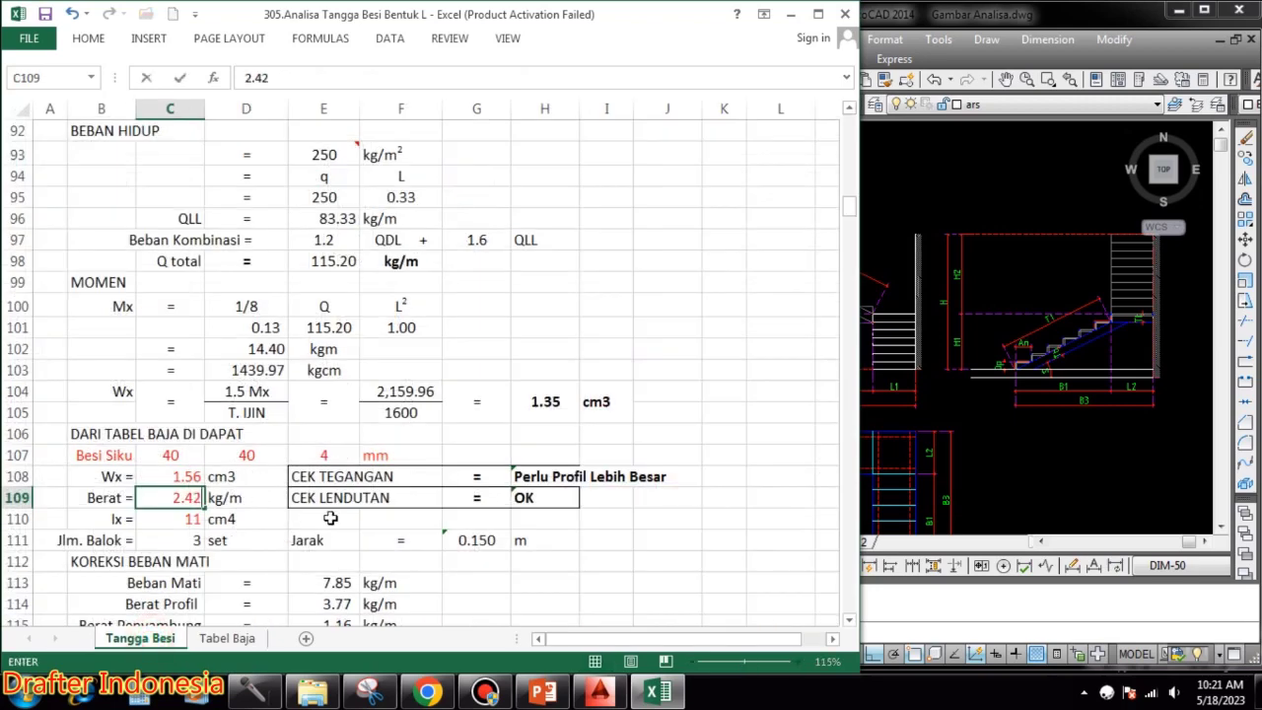
key(Return)
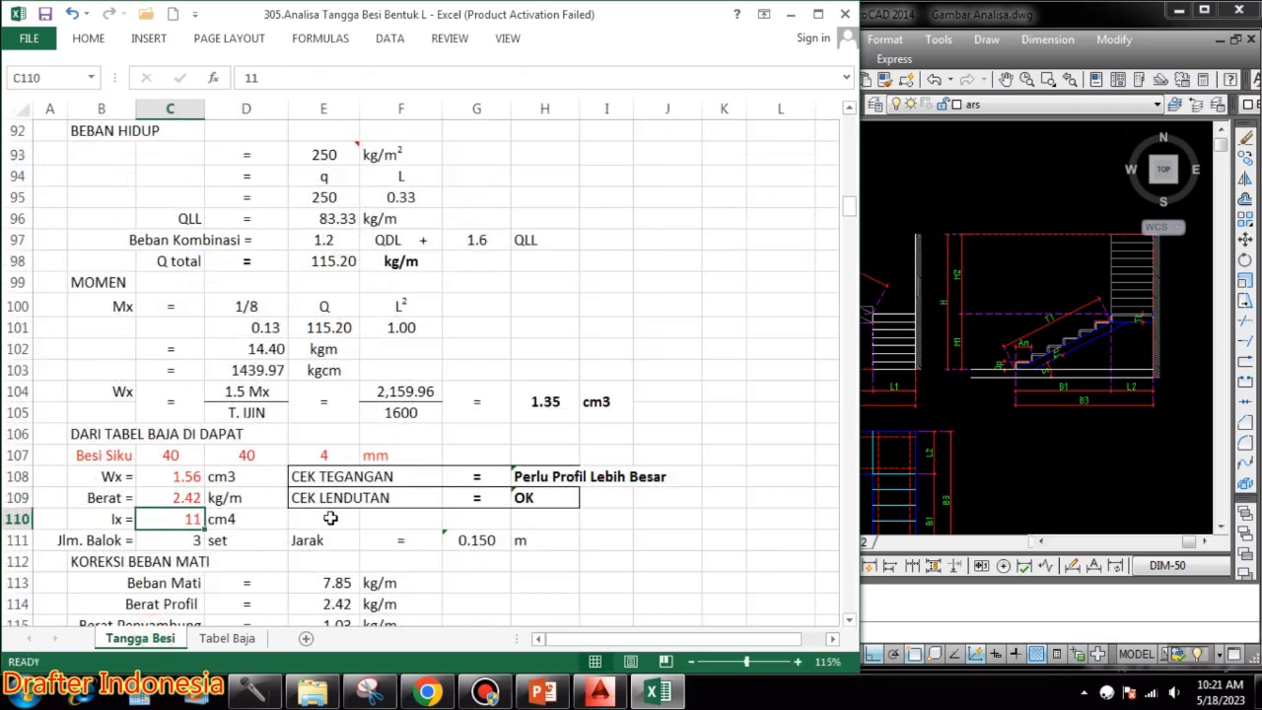
click(229, 639)
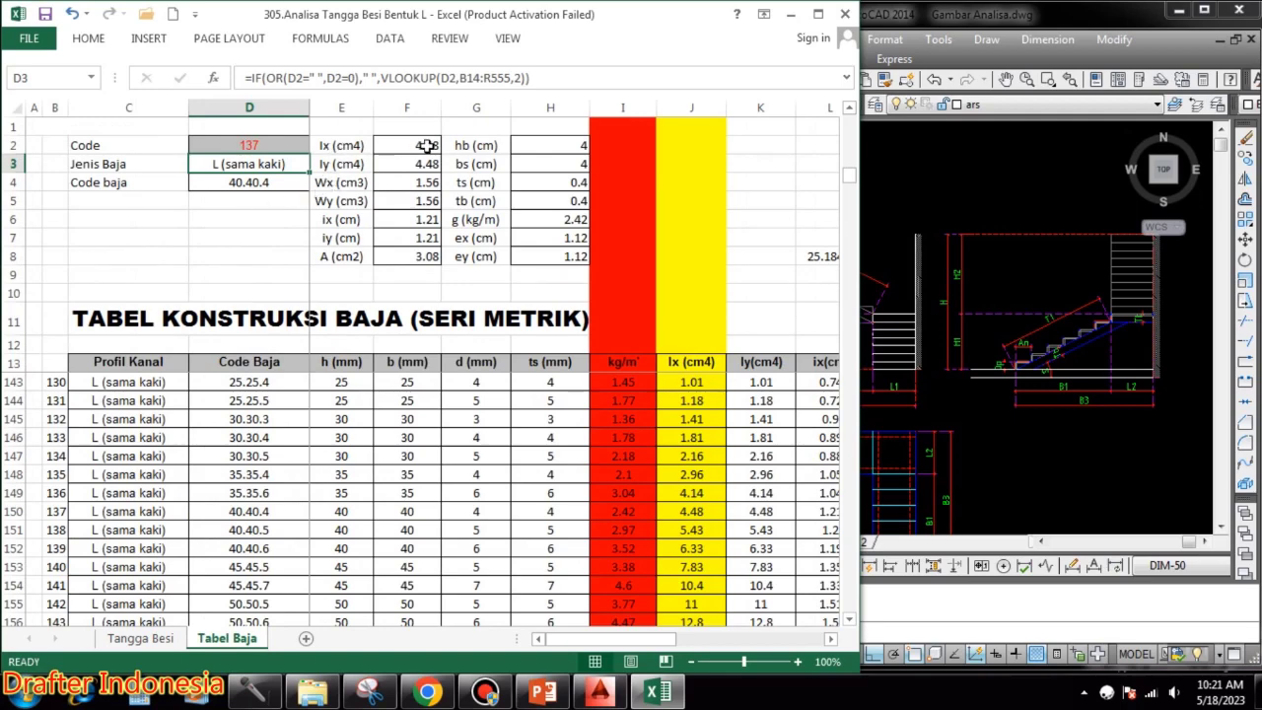
click(158, 639)
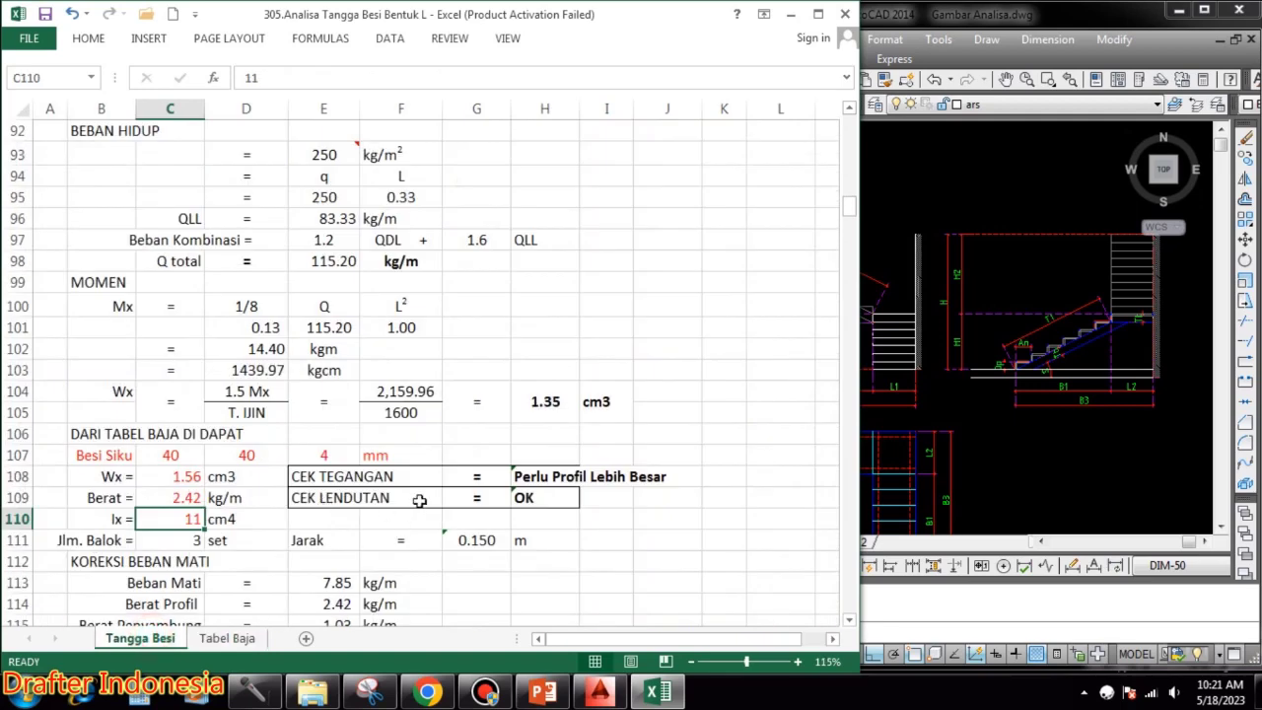
text(4.48)
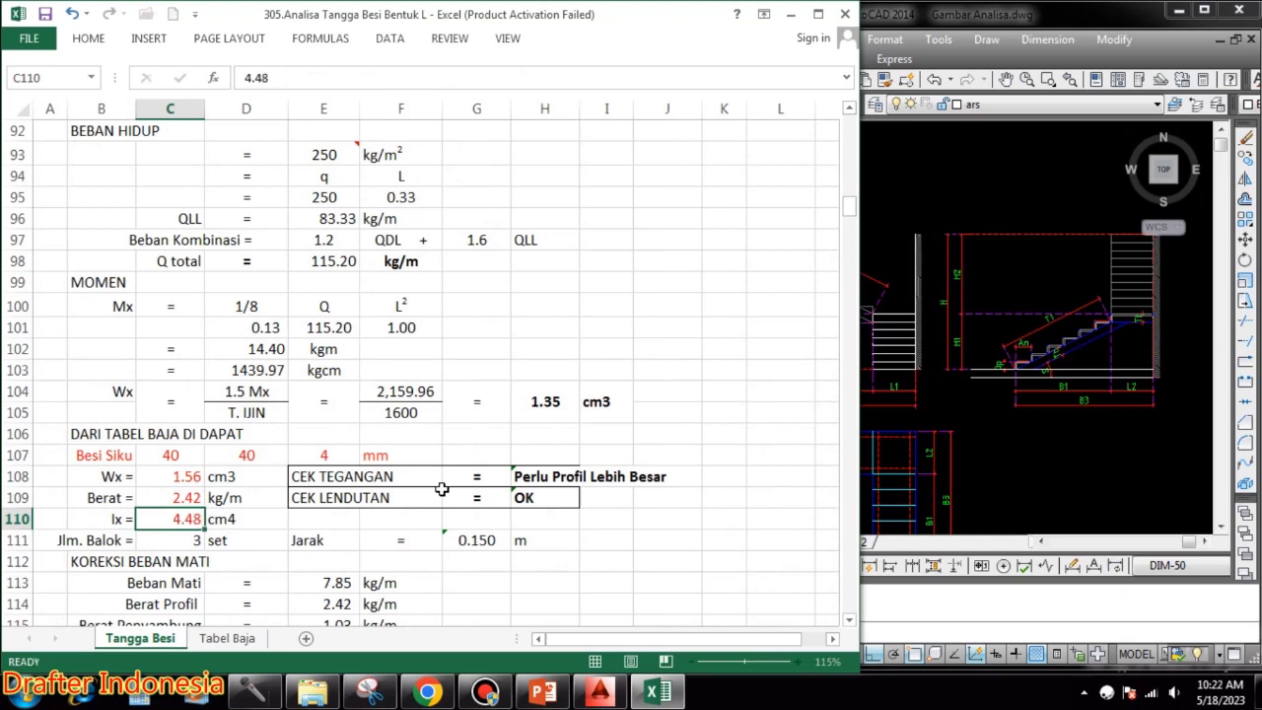
key(Return)
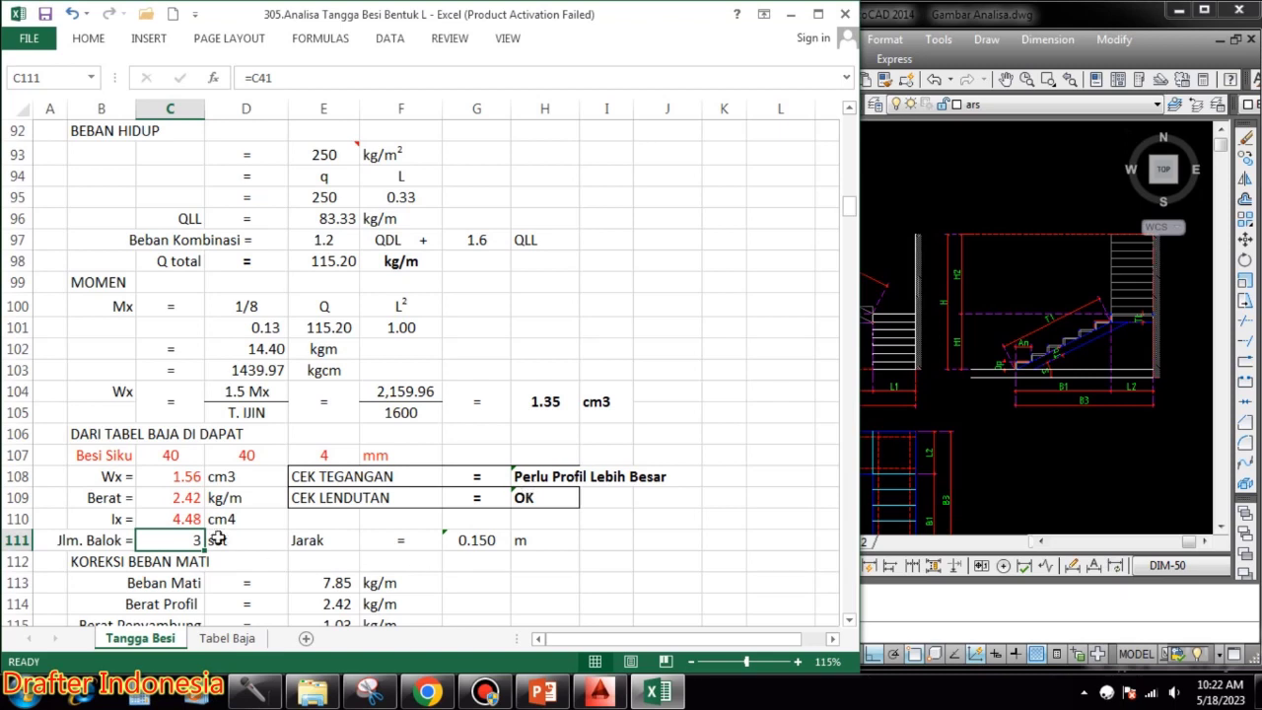
- Check the formulas for the tread beam's Jlm. Balok count and Jarak spacing
double_click(181, 538)
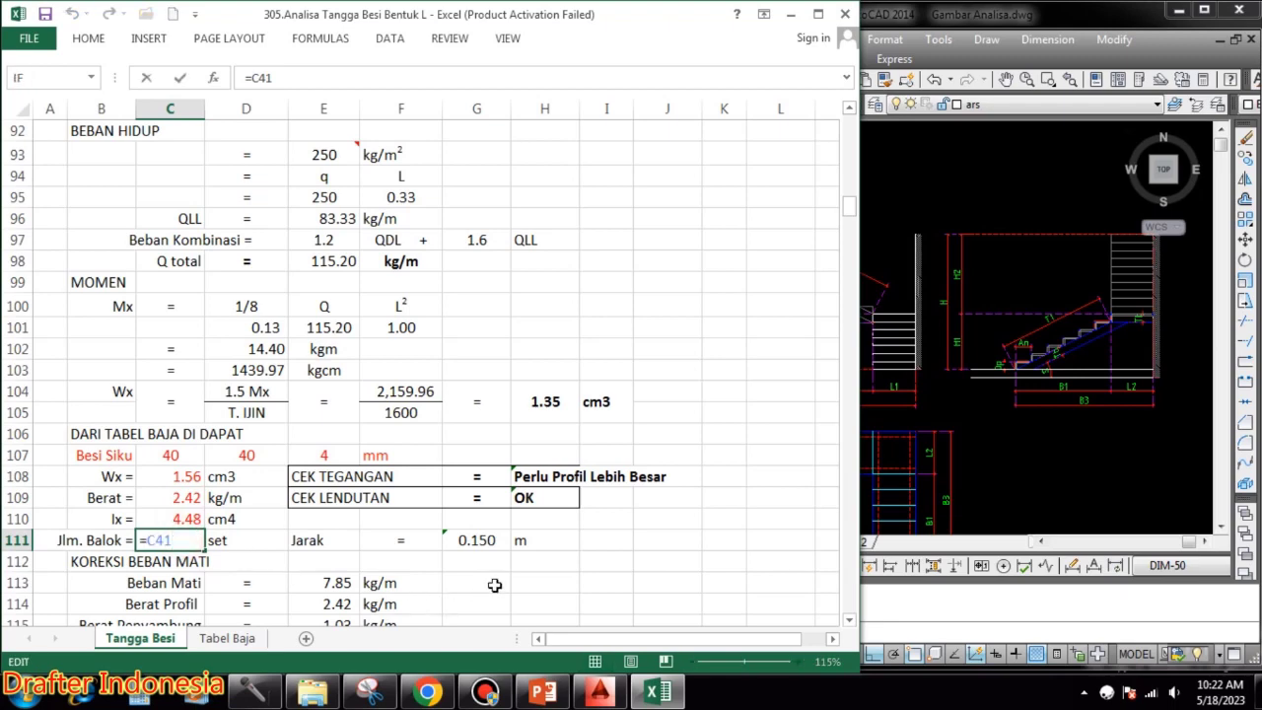
click(486, 543)
double_click(485, 543)
key(Escape)
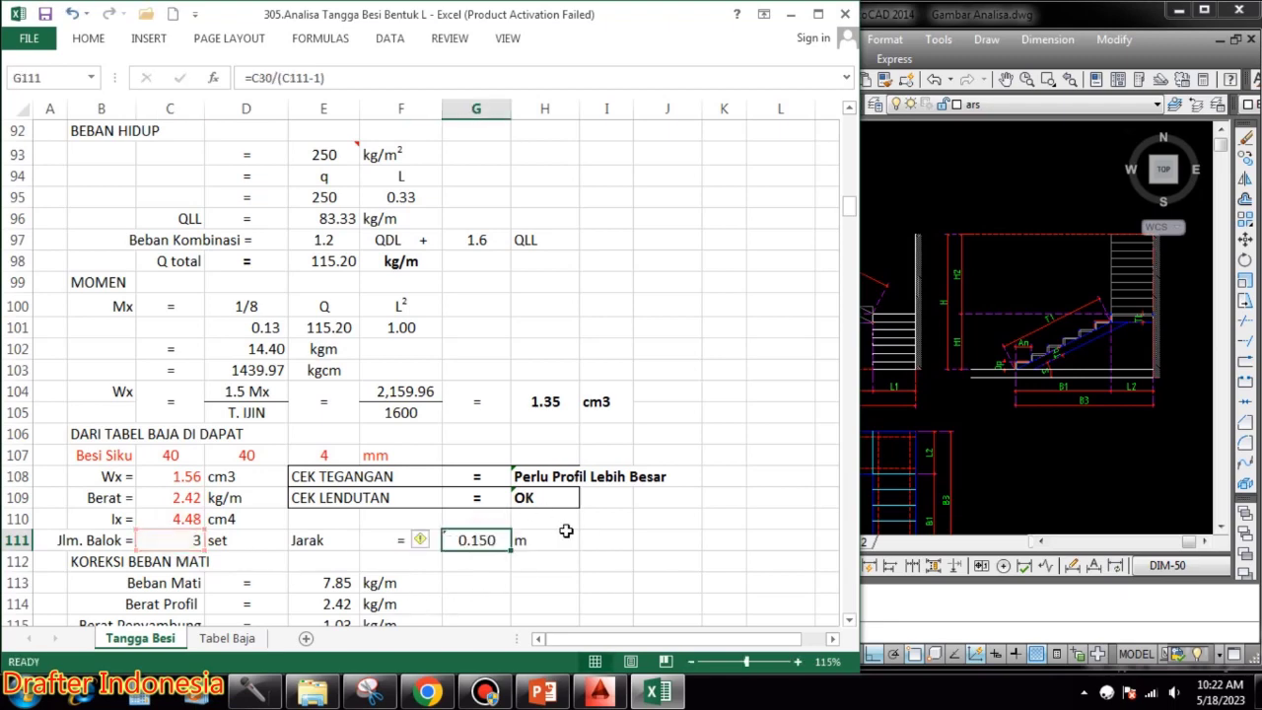
- Check the KOREKSI BEBAN MATI formulas for the tread beam's Beban Mati, Berat Profil, Berat Penyambung and QDL
scroll(608, 508, down, 2)
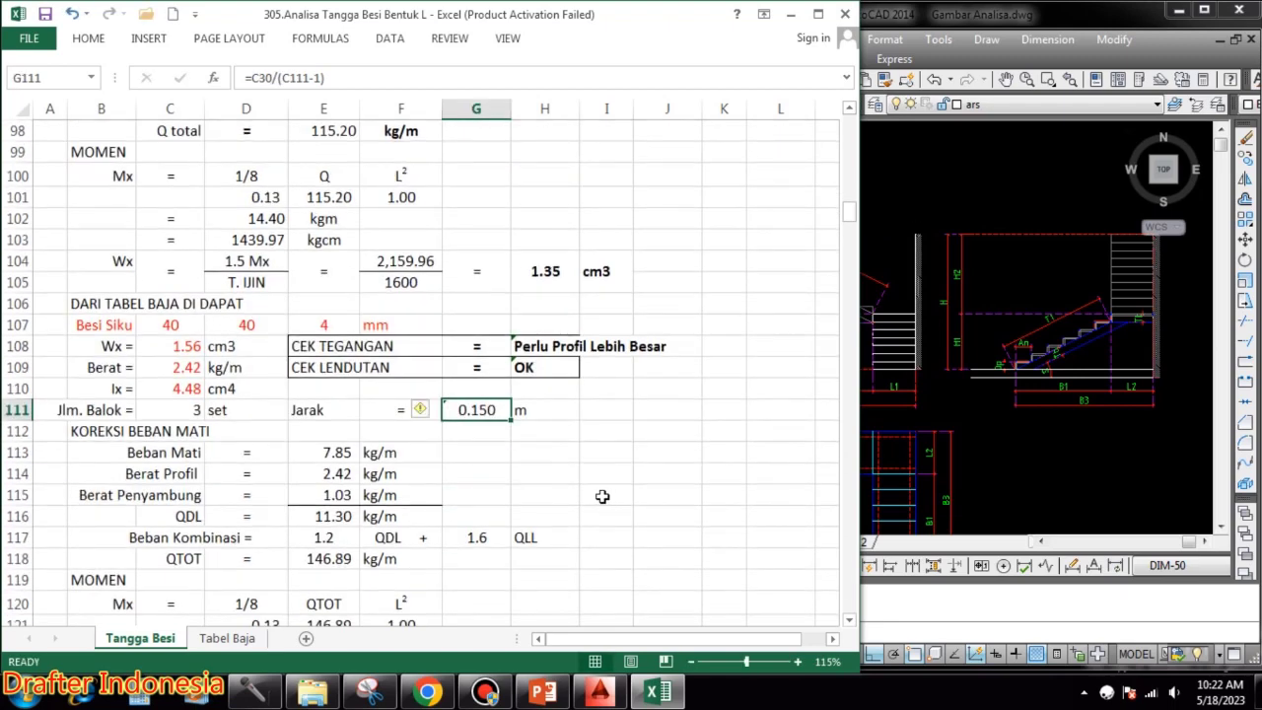
double_click(337, 452)
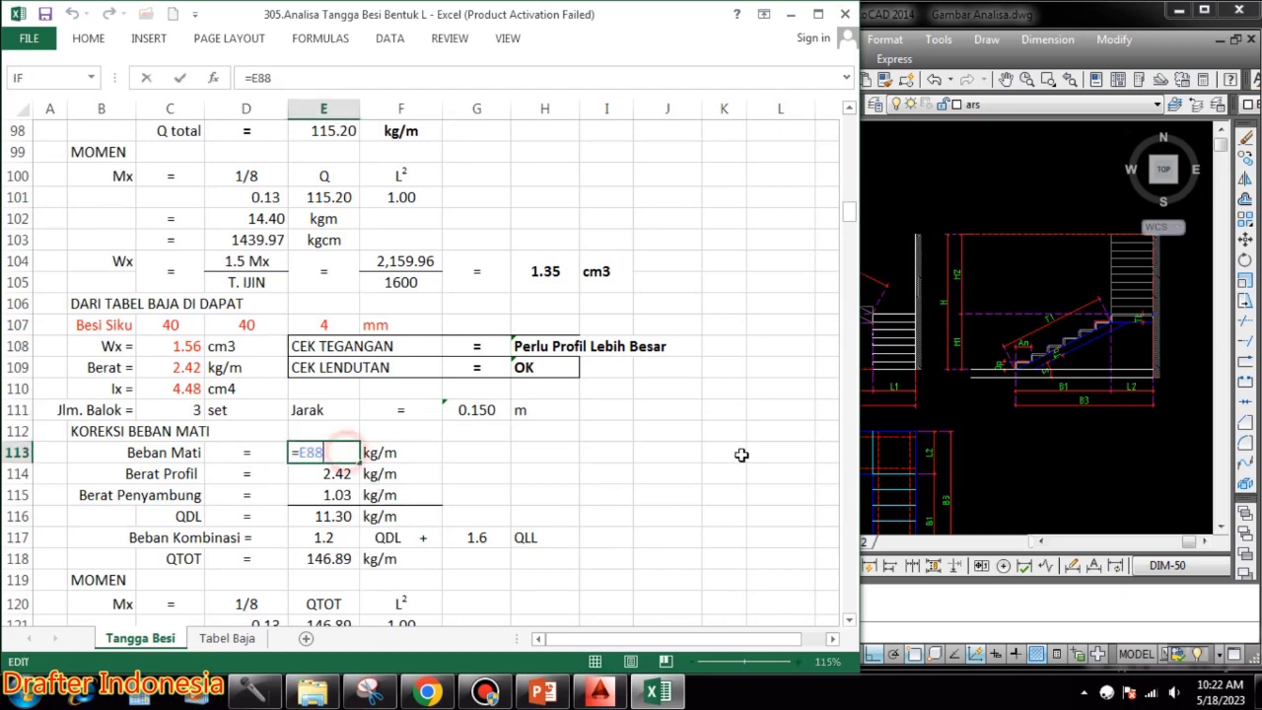
key(Escape)
click(346, 474)
double_click(345, 475)
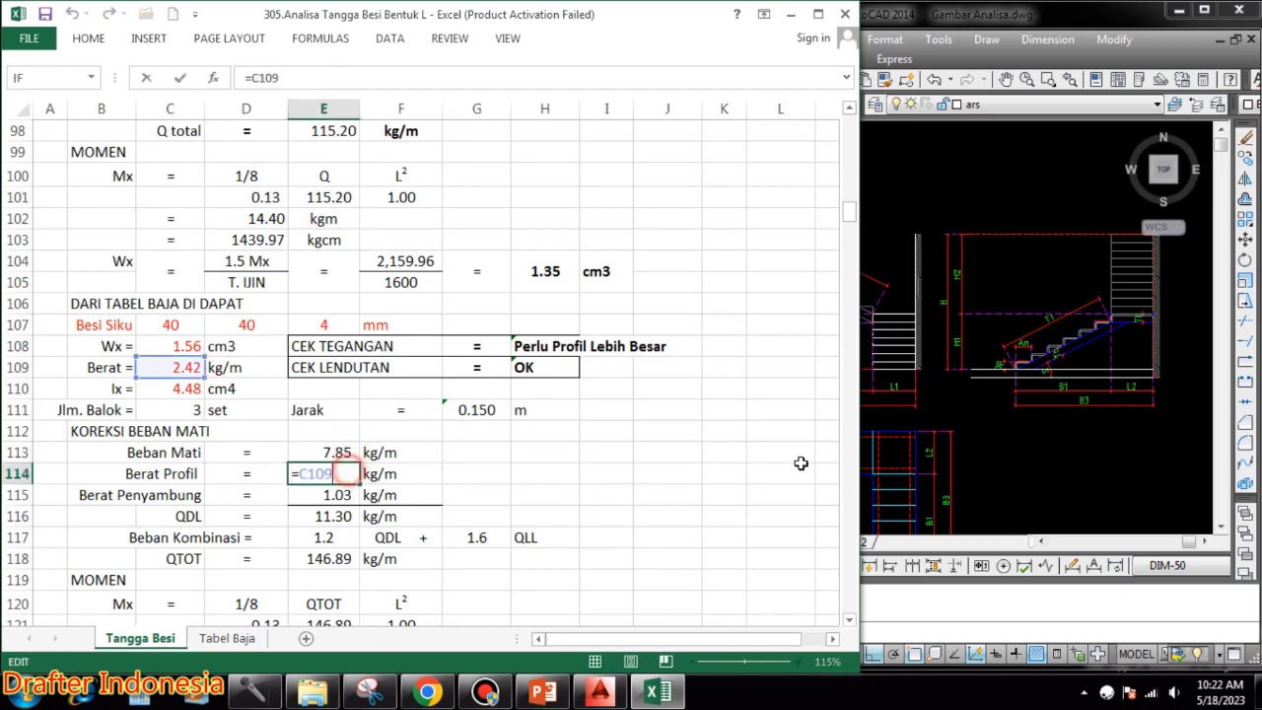
key(Escape)
double_click(335, 495)
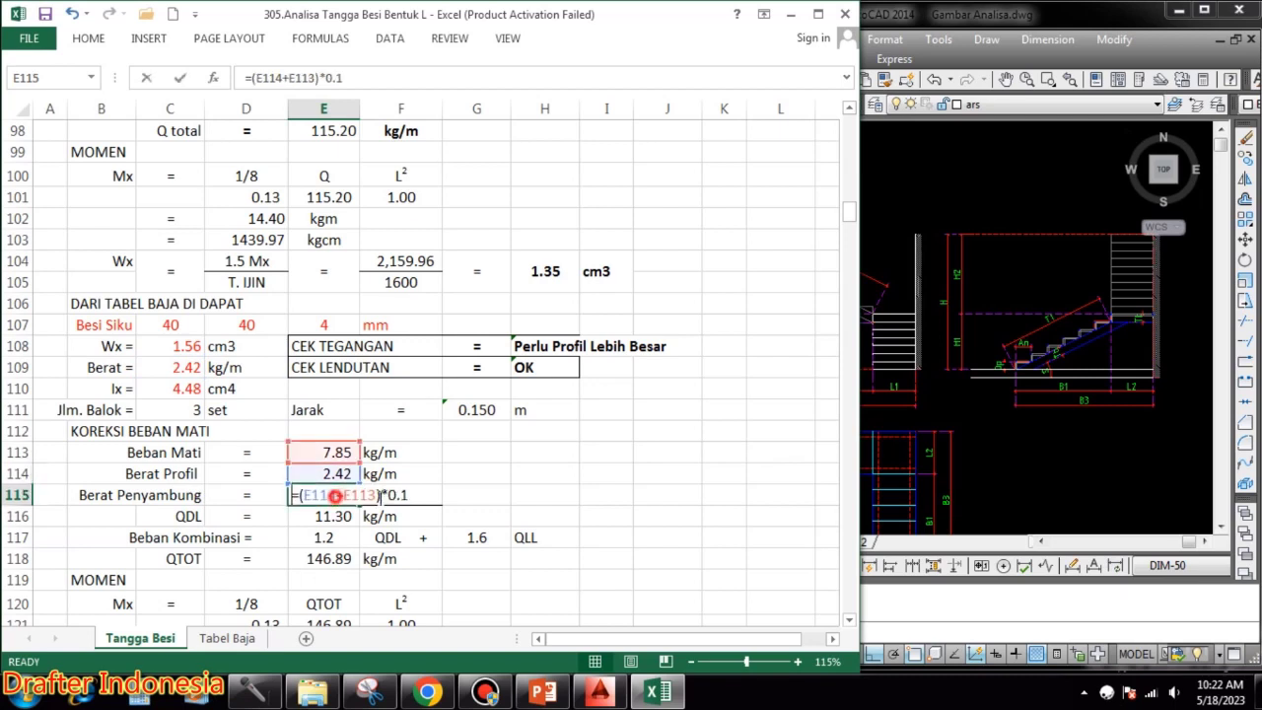
key(Return)
key(F2)
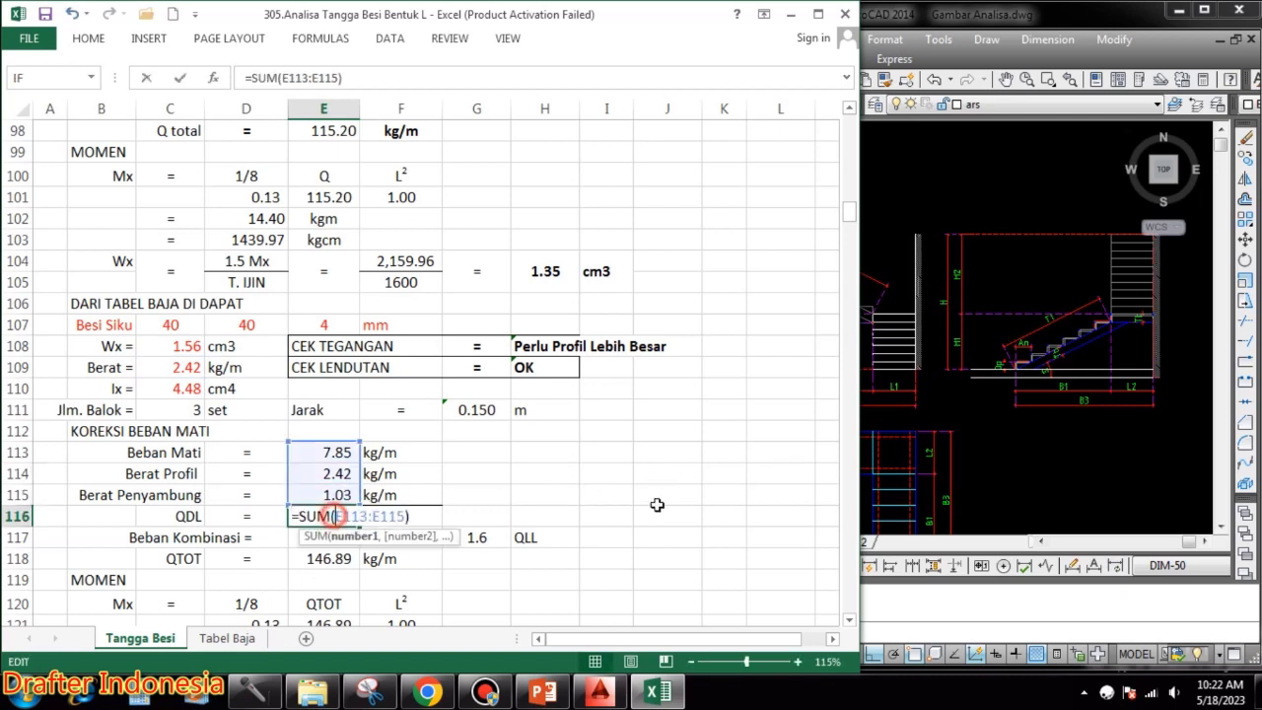
key(Escape)
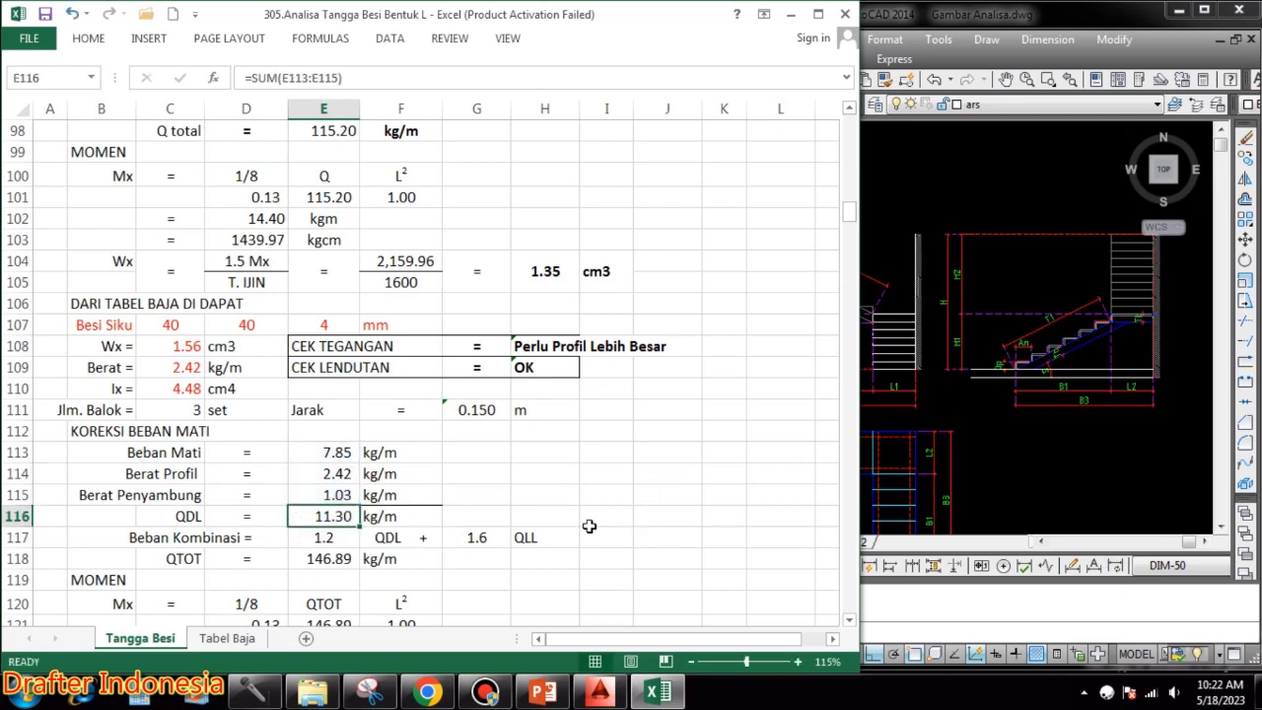
- Check the corrected load's Beban Kombinasi factor and the QTOT formula combining QDL and QLL
click(335, 537)
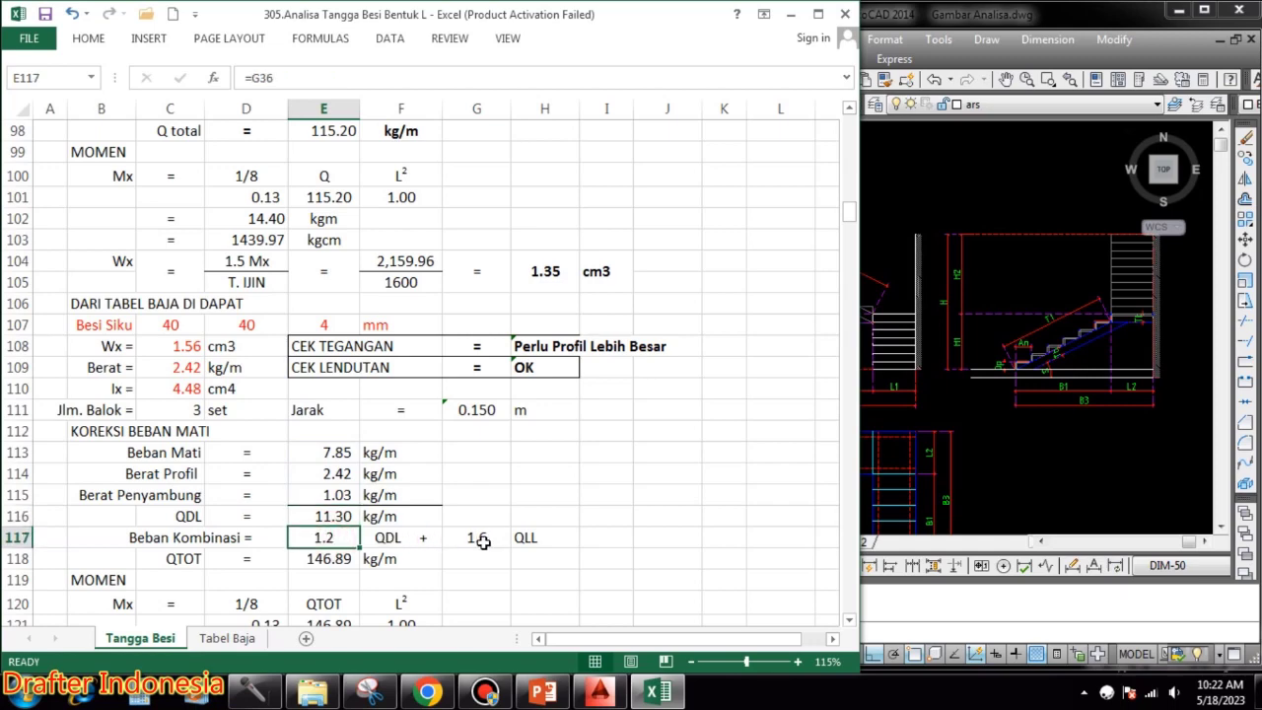
scroll(592, 537, down, 2)
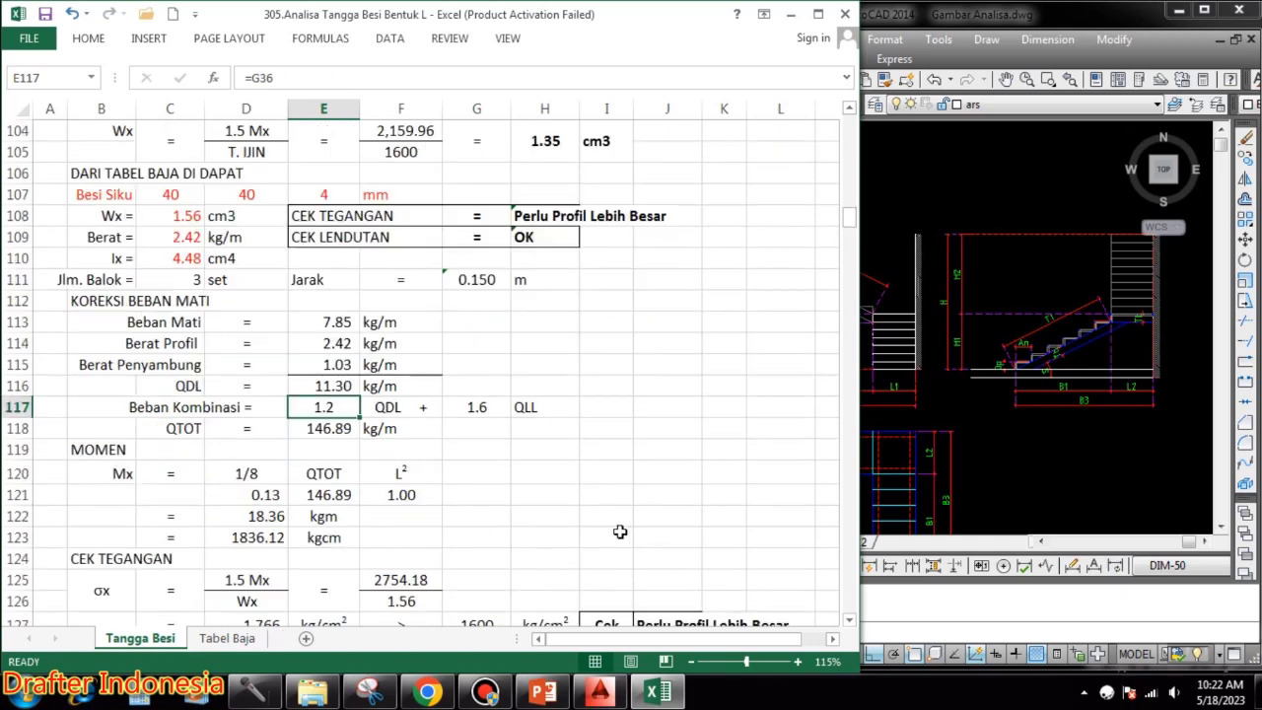
double_click(333, 432)
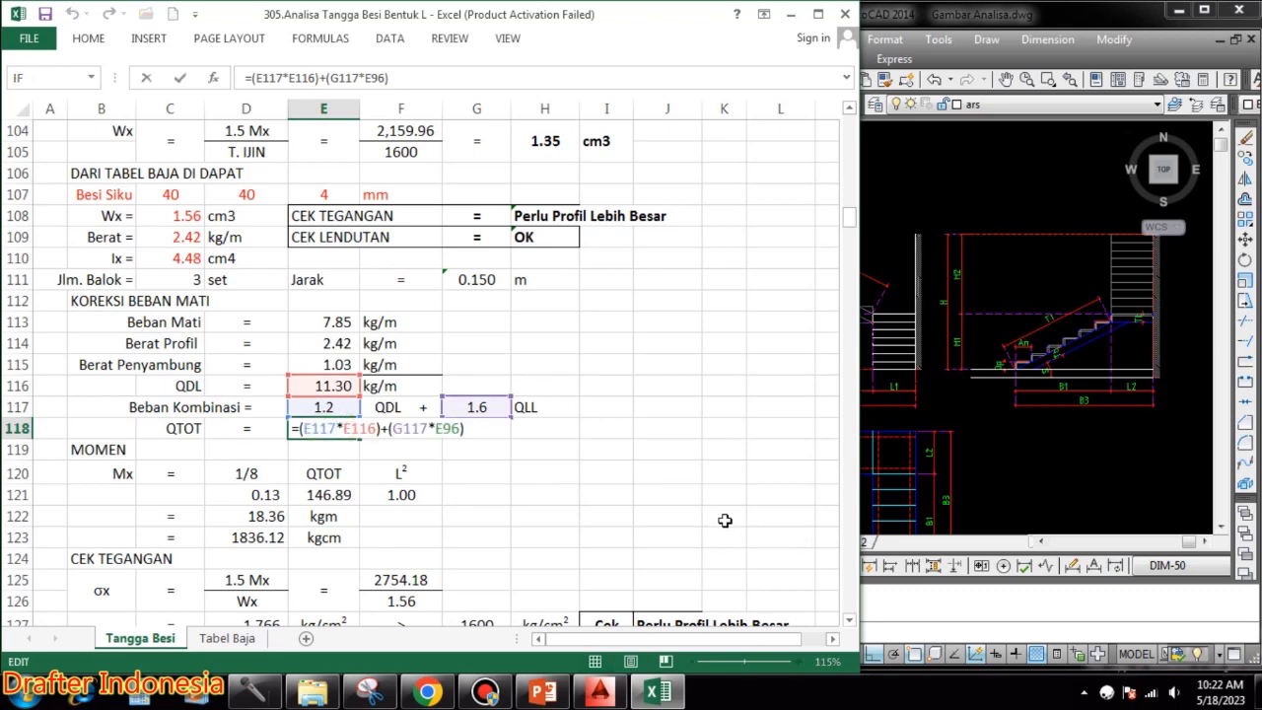
key(Escape)
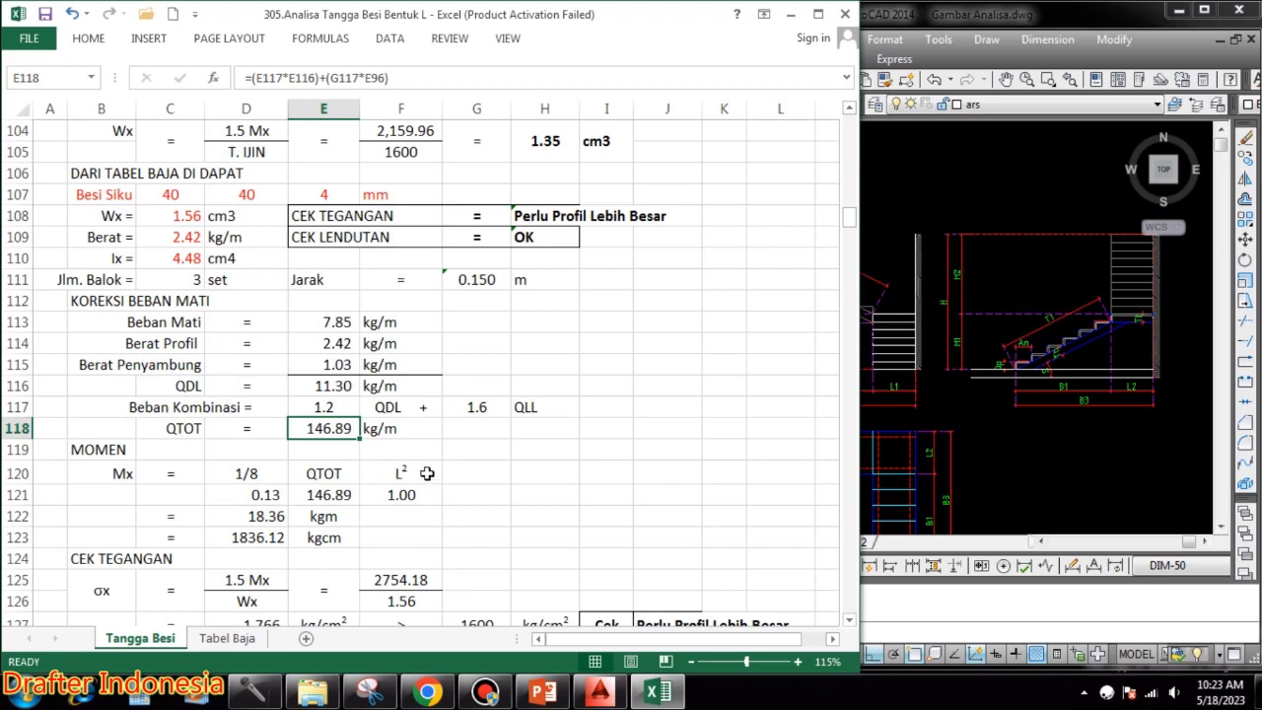
- Check the corrected MOMEN formulas for Mx, covering the 1/8 factor, QTOT, L² and the kgm and kgcm results
double_click(261, 493)
key(Escape)
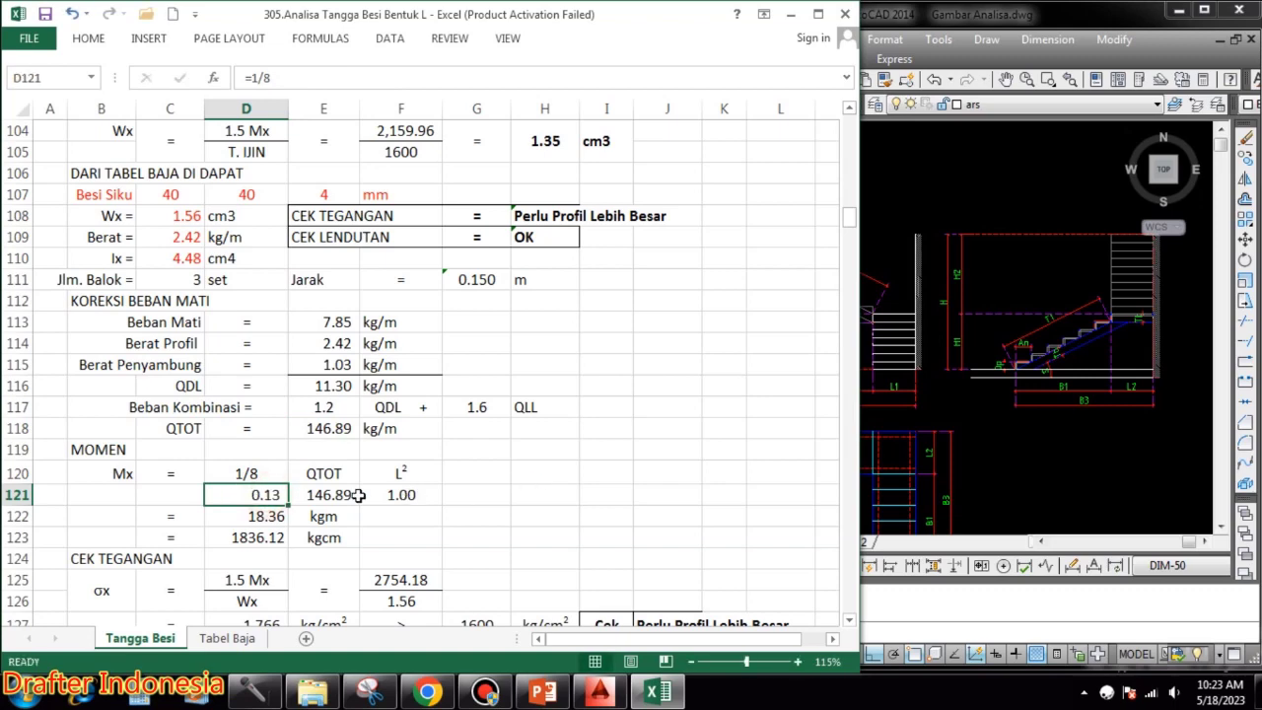
double_click(332, 493)
key(Escape)
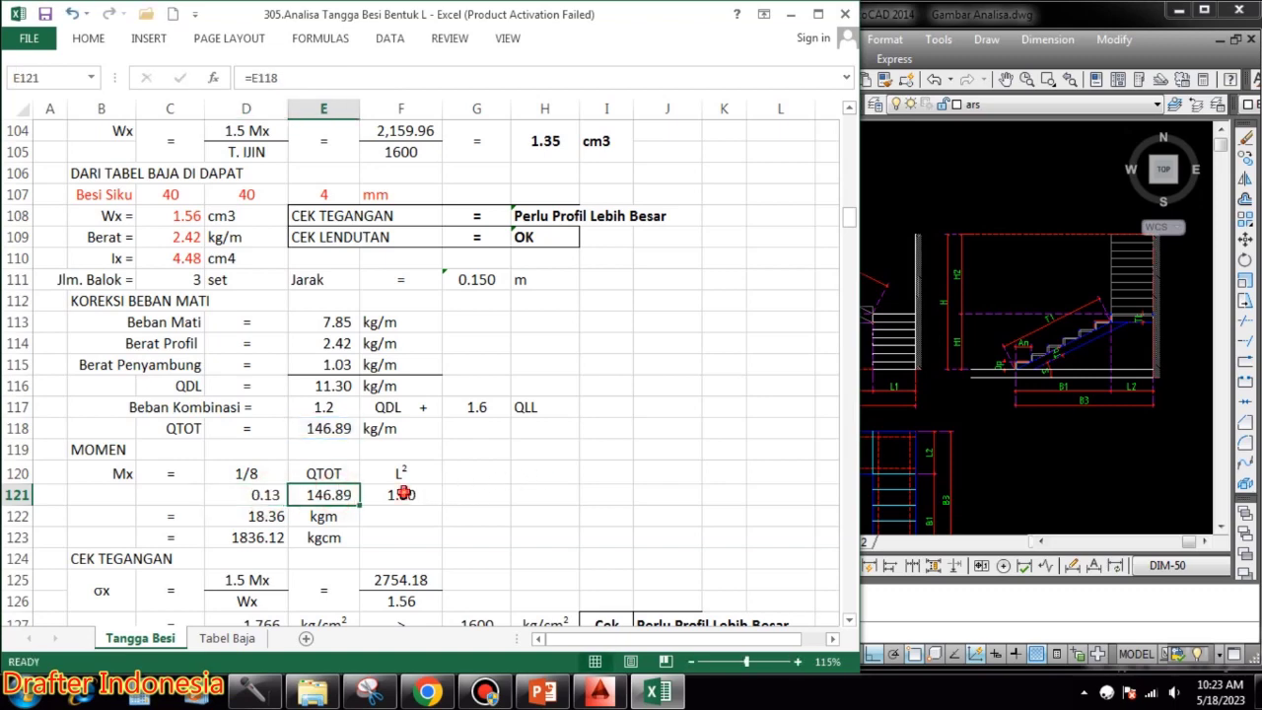
double_click(403, 493)
key(Escape)
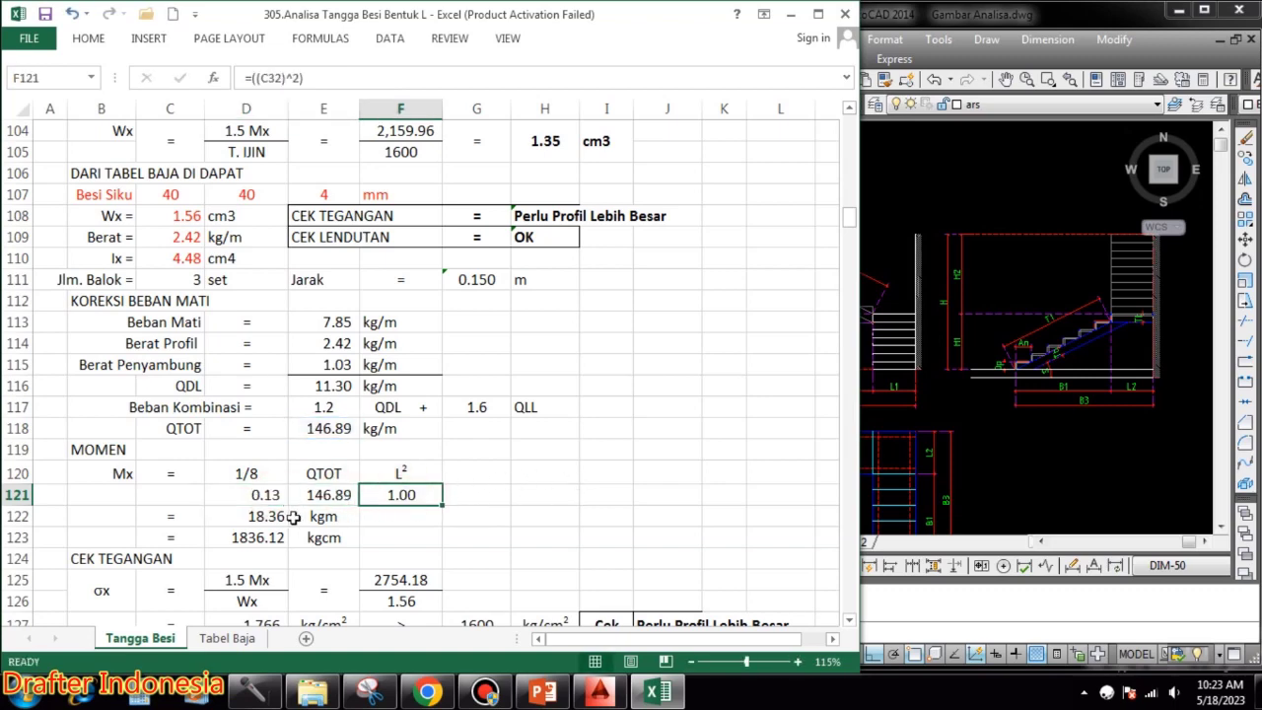
double_click(266, 516)
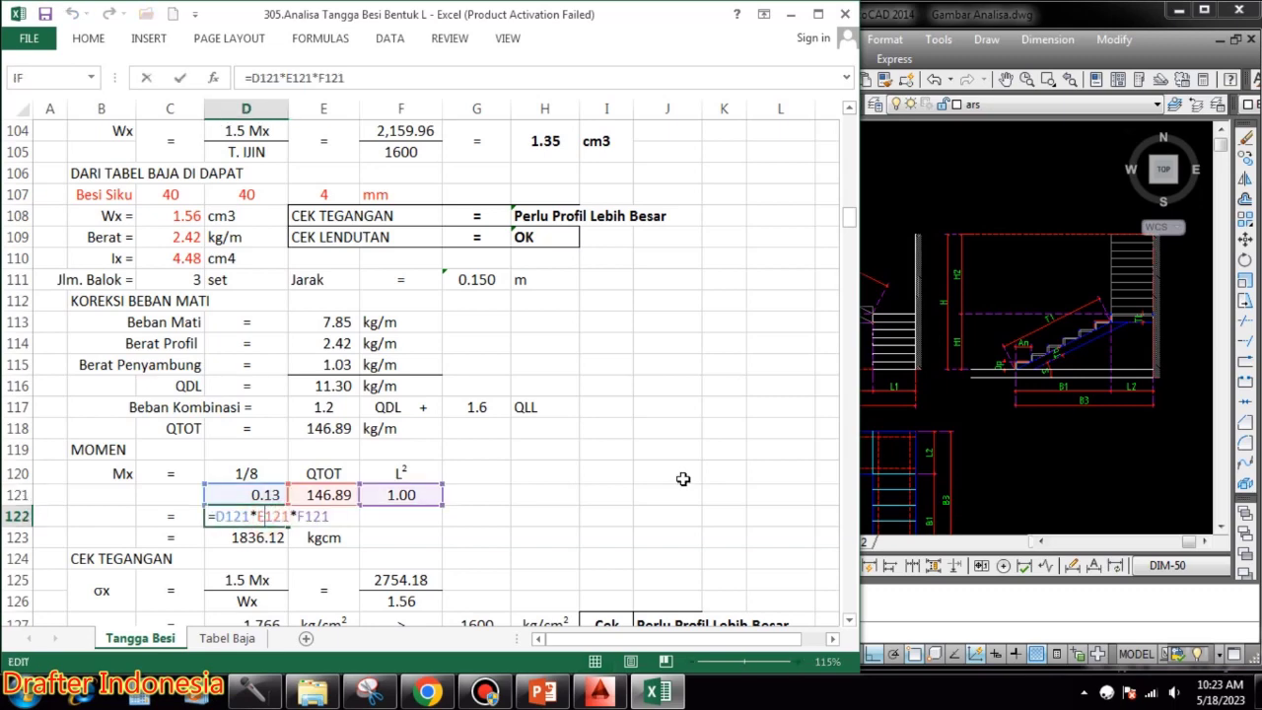
key(Escape)
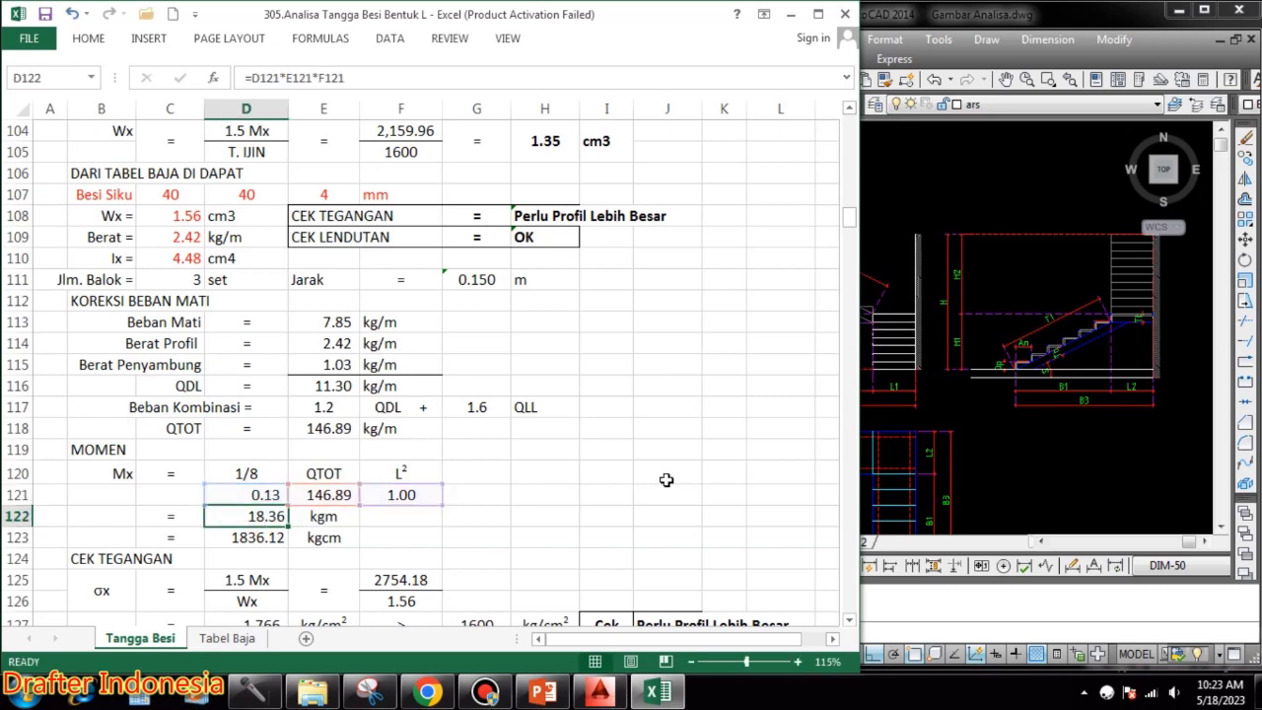
double_click(270, 538)
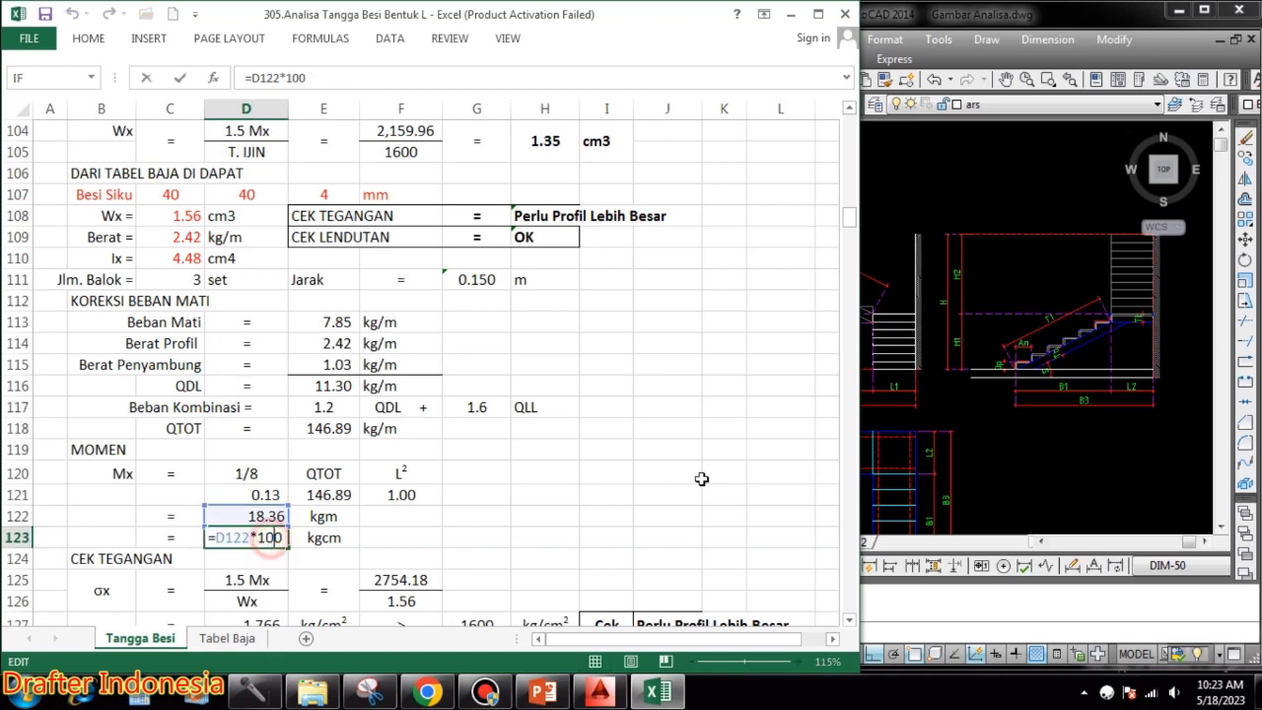
key(Escape)
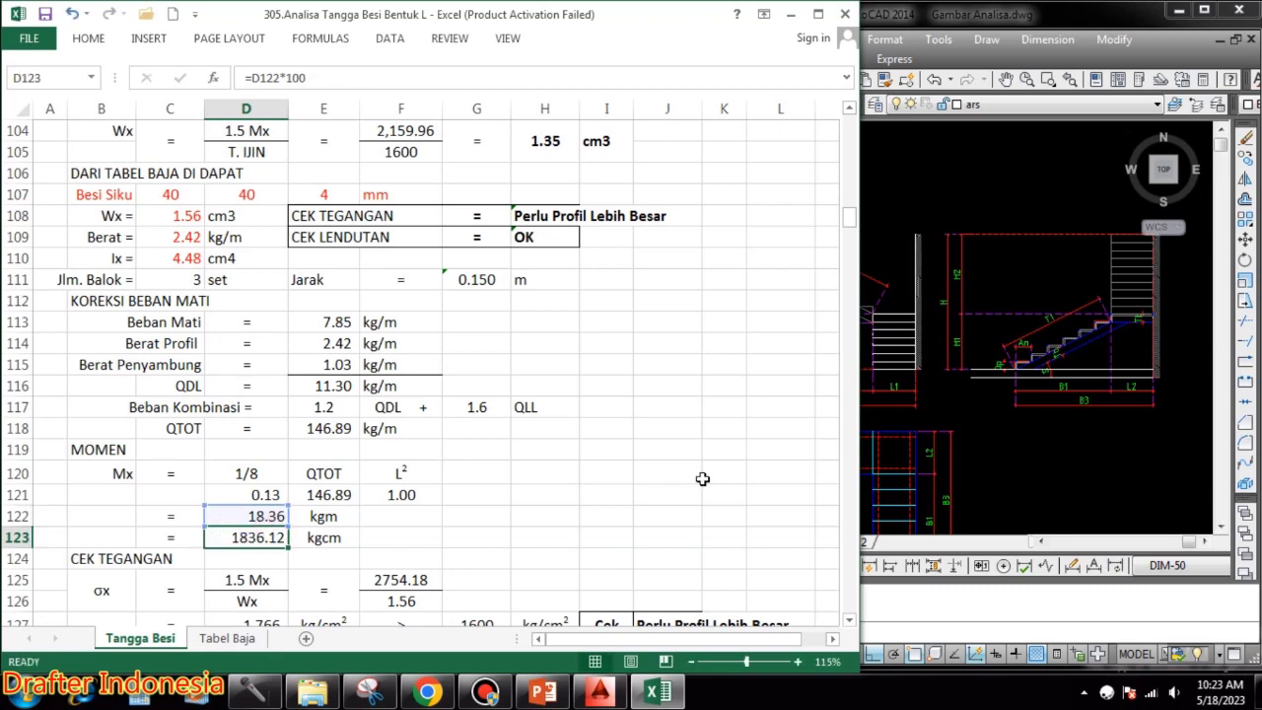
- Check the CEK TEGANGAN formulas for 1.5 Mx, Wx, the stress σx and the allowable stress
scroll(657, 450, down, 1)
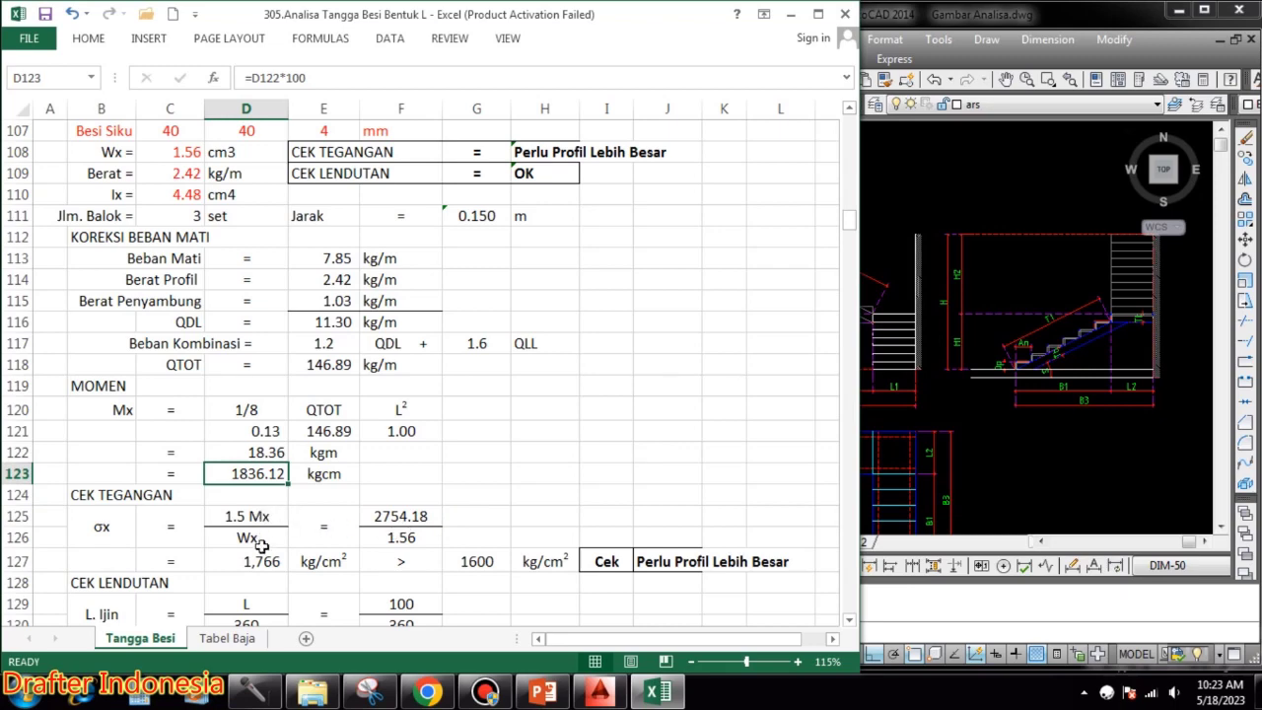
double_click(414, 516)
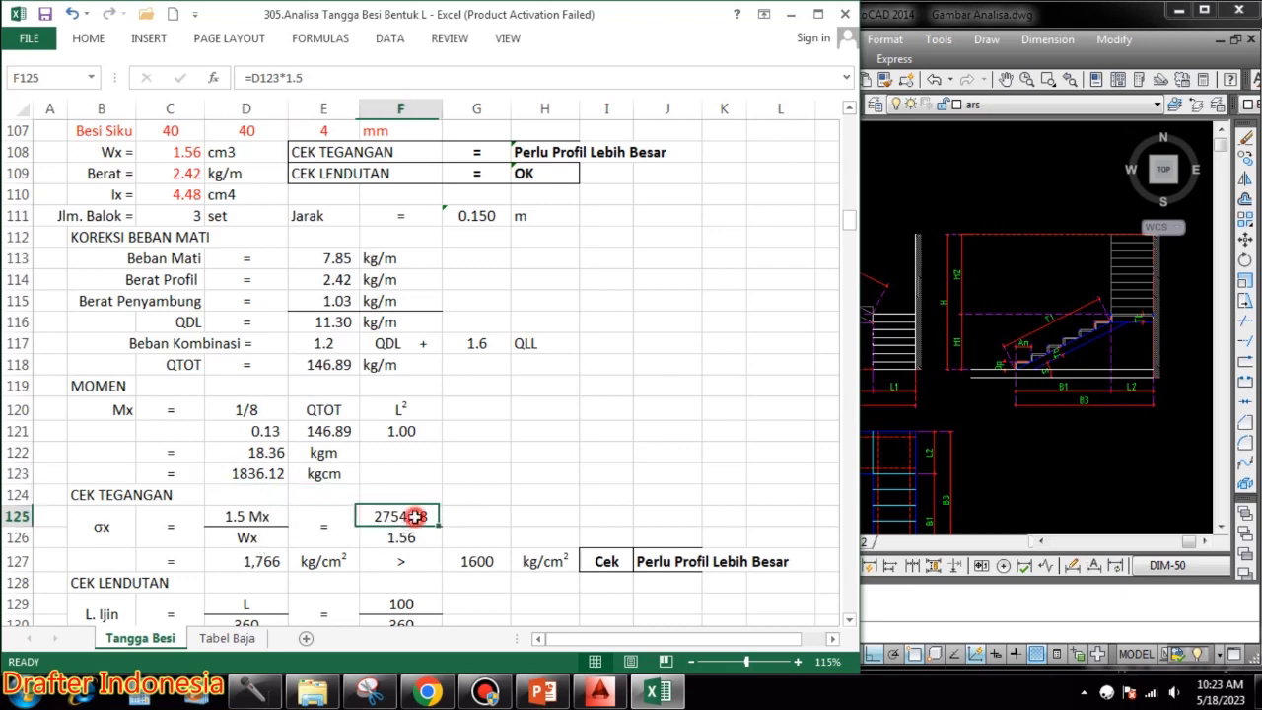
key(Escape)
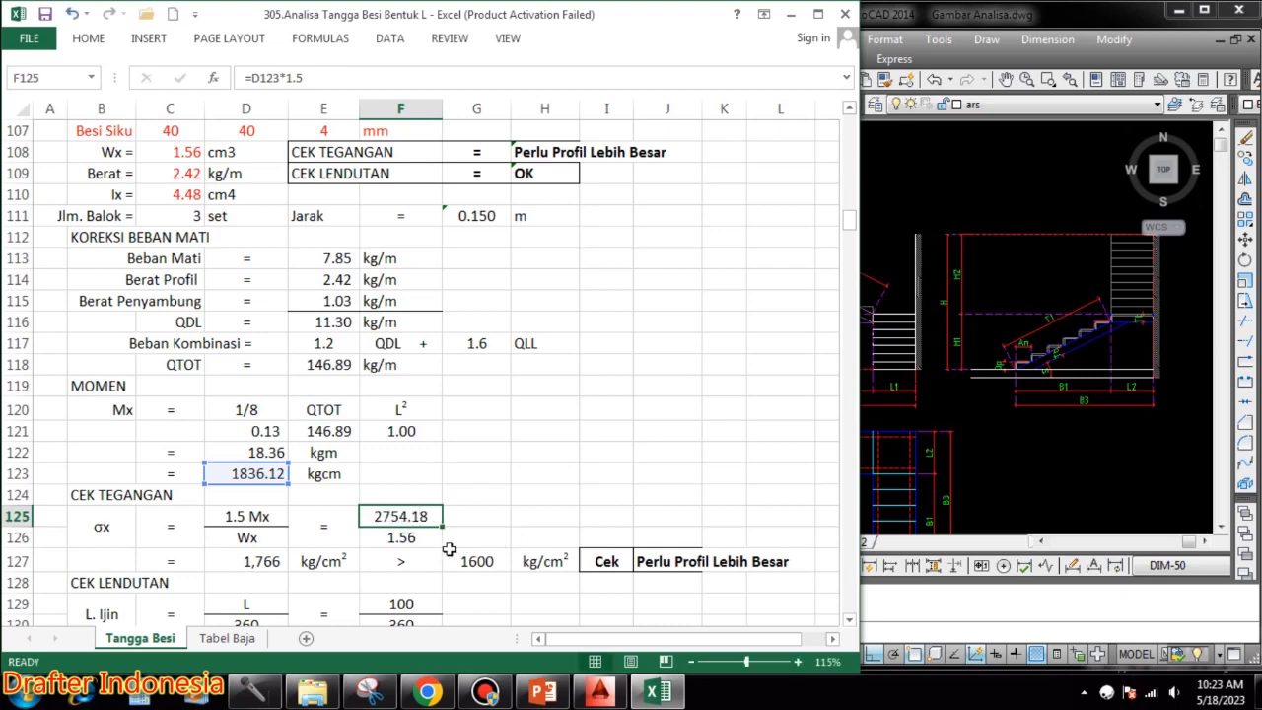
click(429, 540)
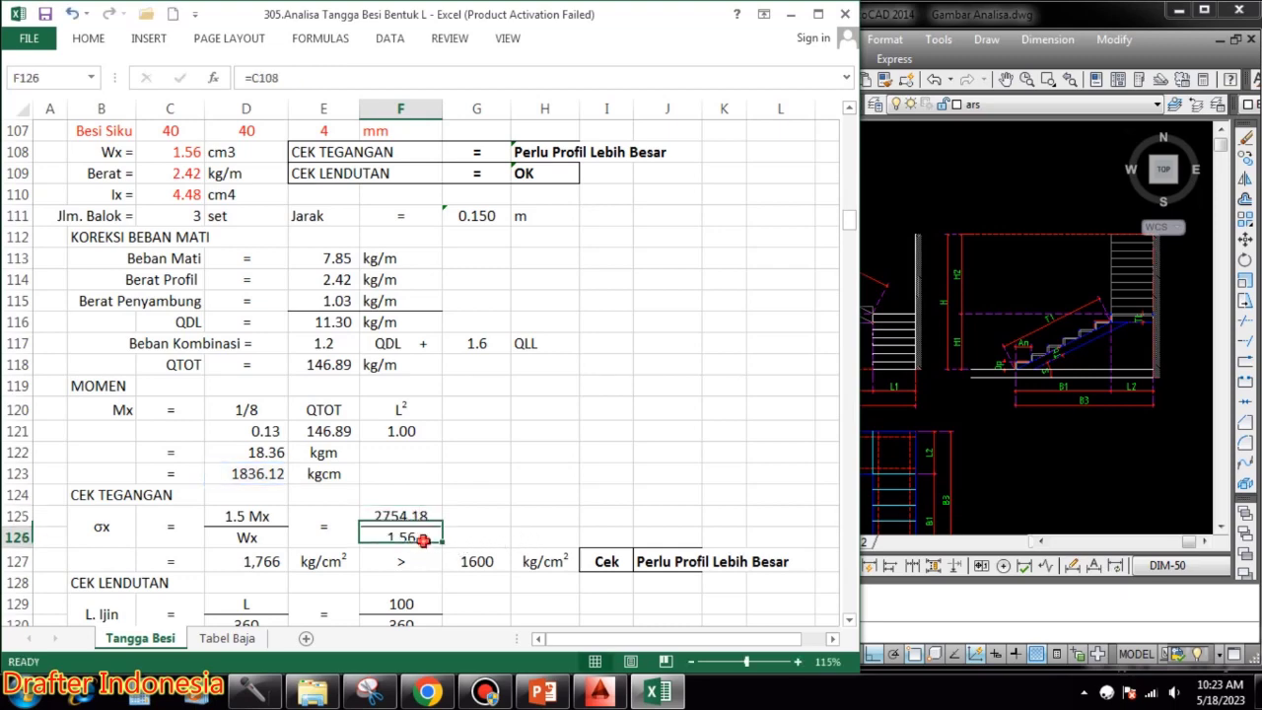
double_click(266, 562)
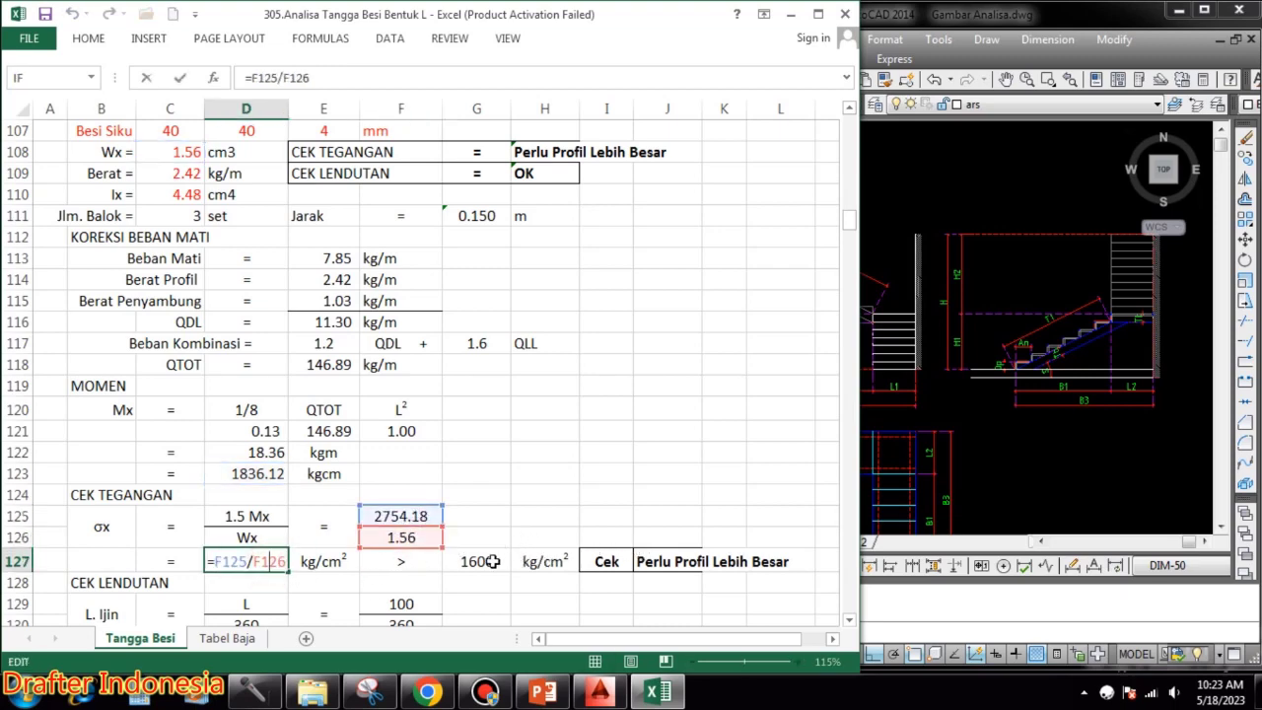
key(Tab)
key(Tab)
key(Tab)
key(F2)
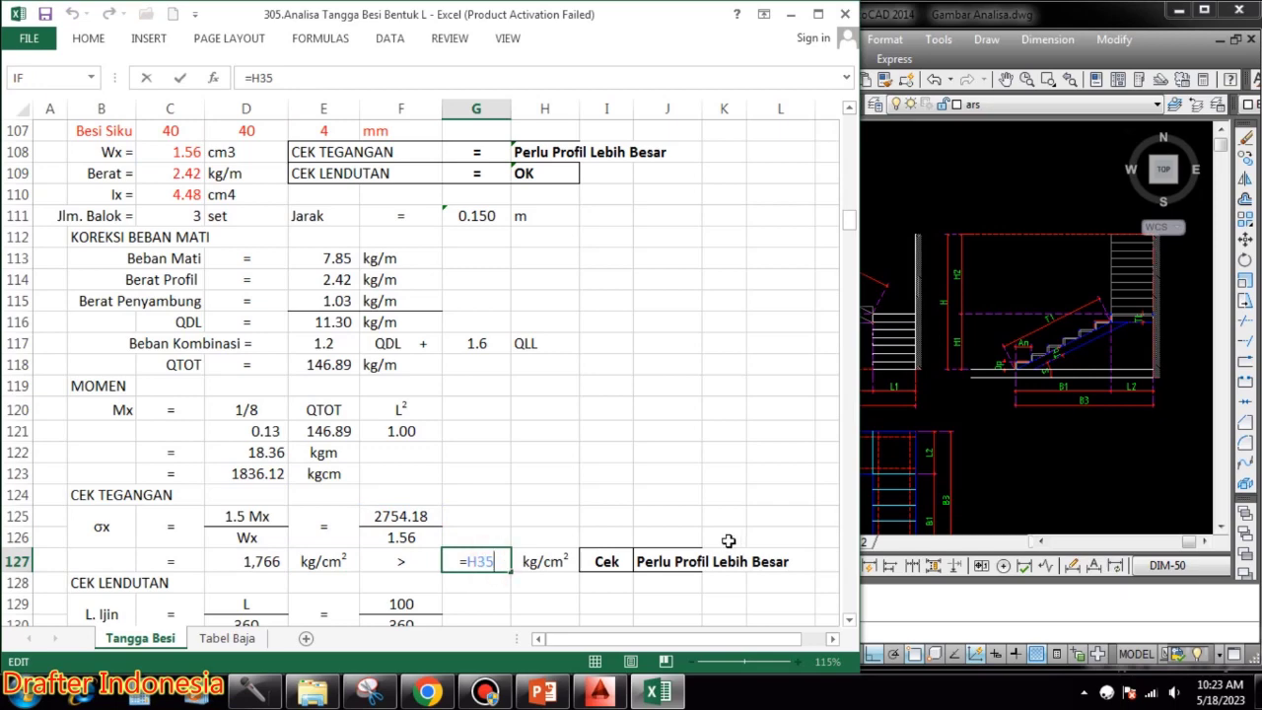
key(Escape)
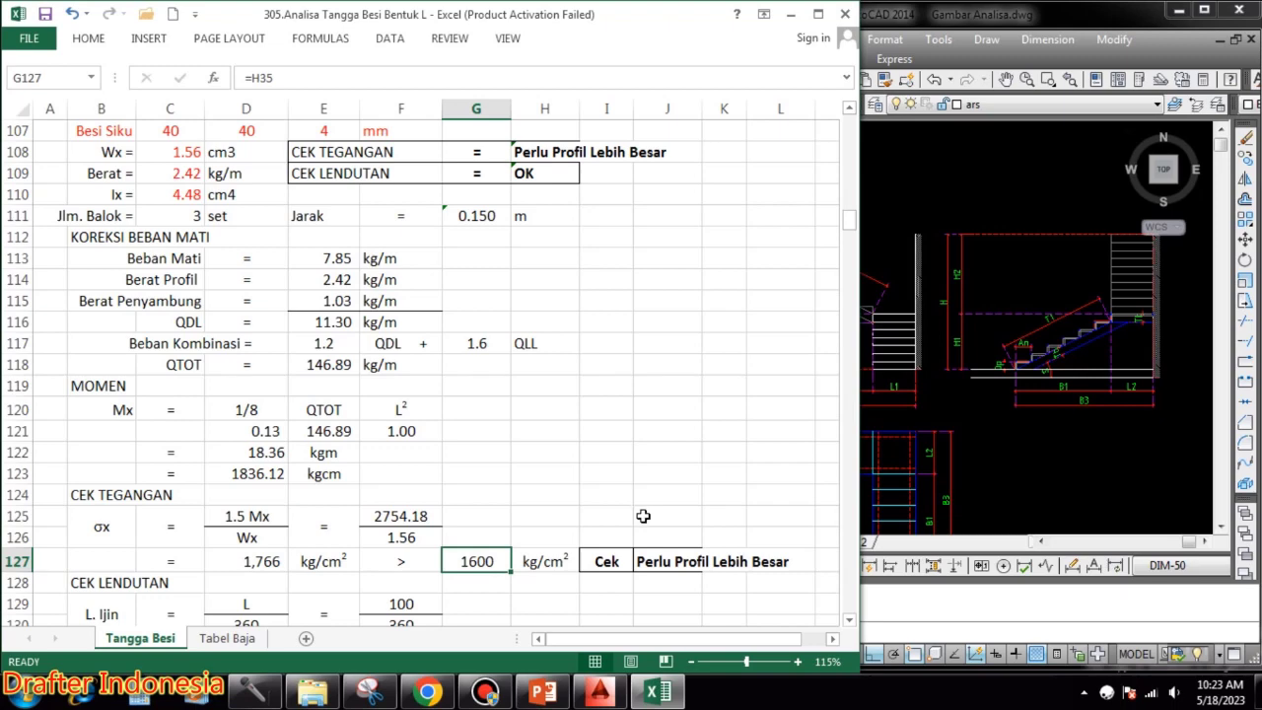
- Compare the 1.5 Mx formula in CEK TEGANGAN with the one in the initial Wx calculation, and review the BALOK PIJAKAN loads
scroll(622, 521, up, 3)
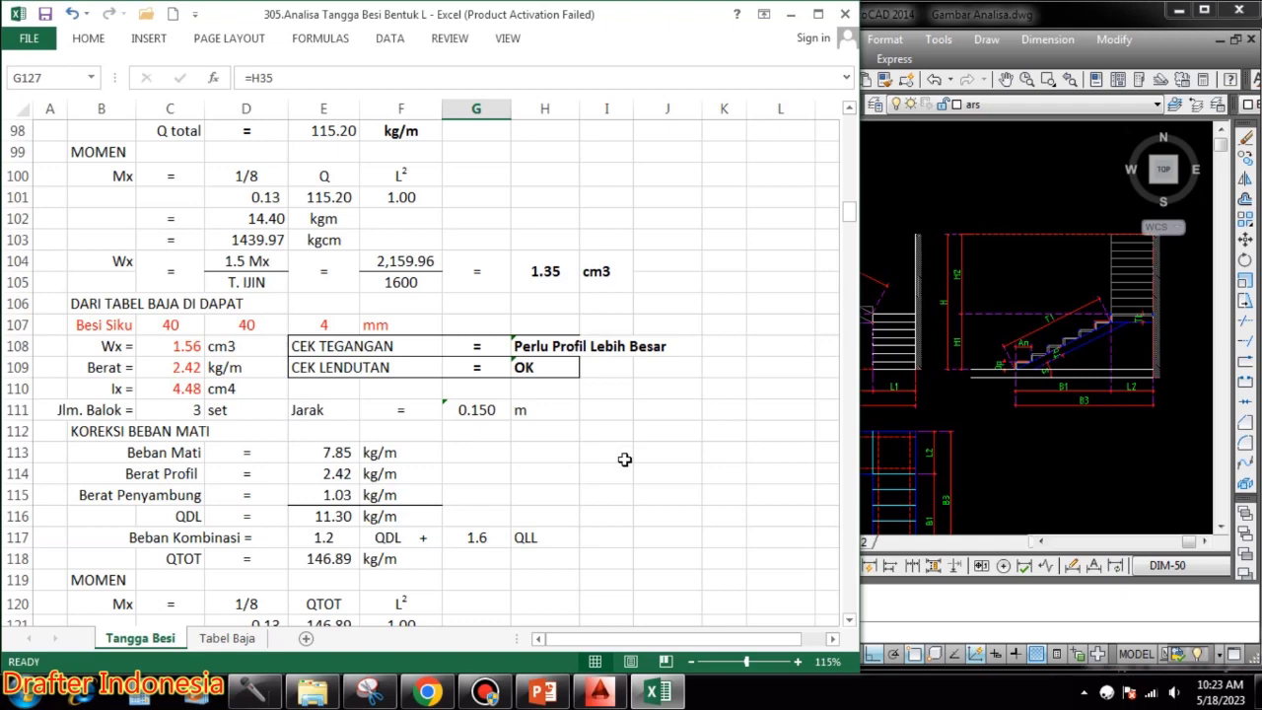
scroll(628, 433, down, 4)
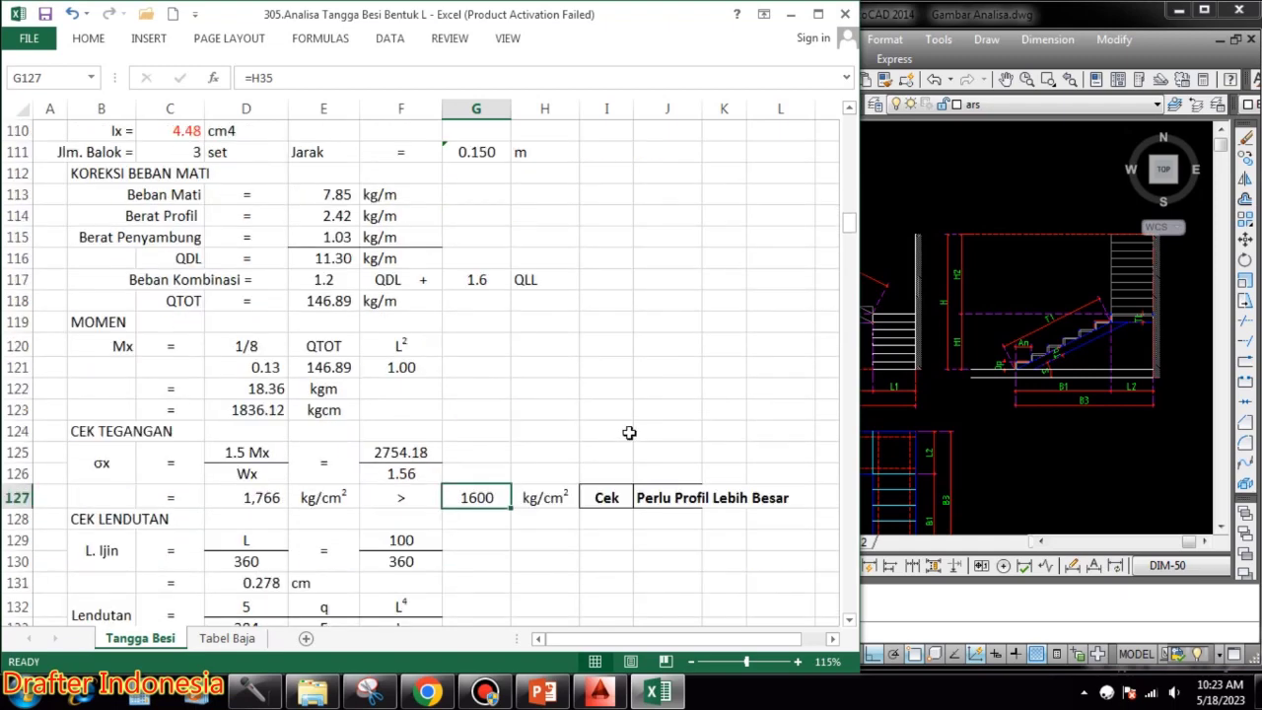
double_click(407, 452)
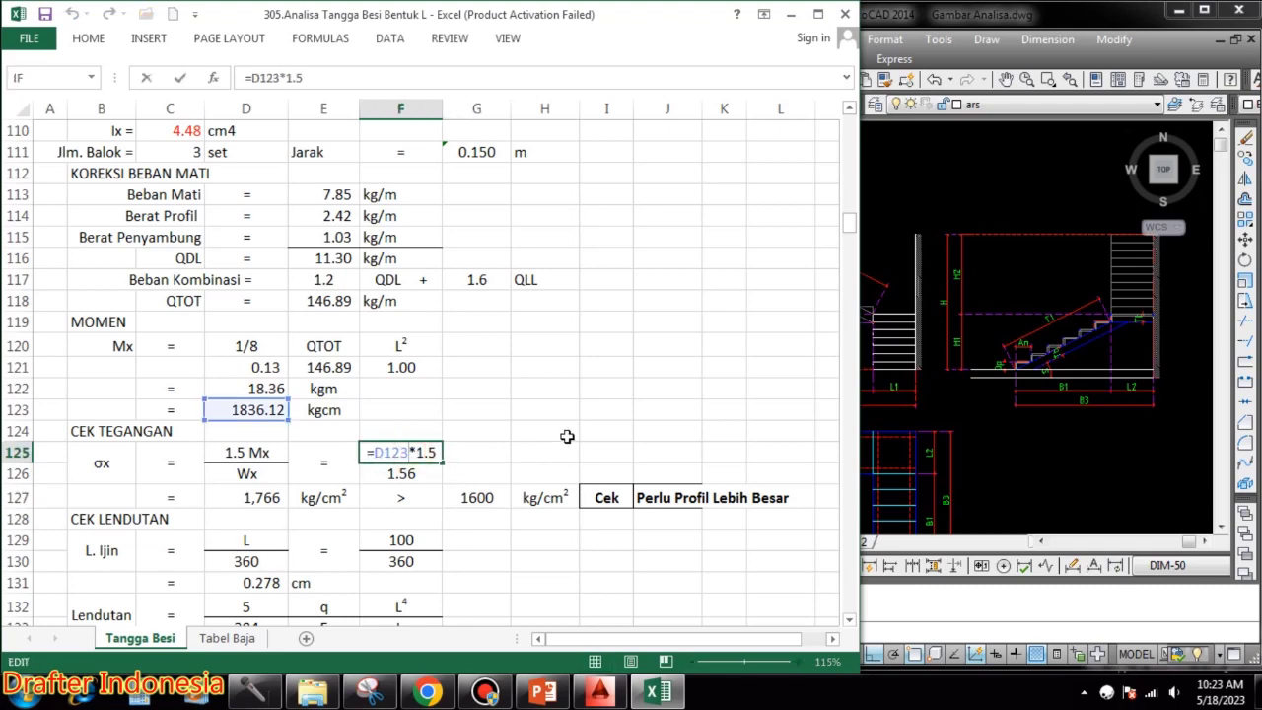
key(Escape)
scroll(564, 435, up, 4)
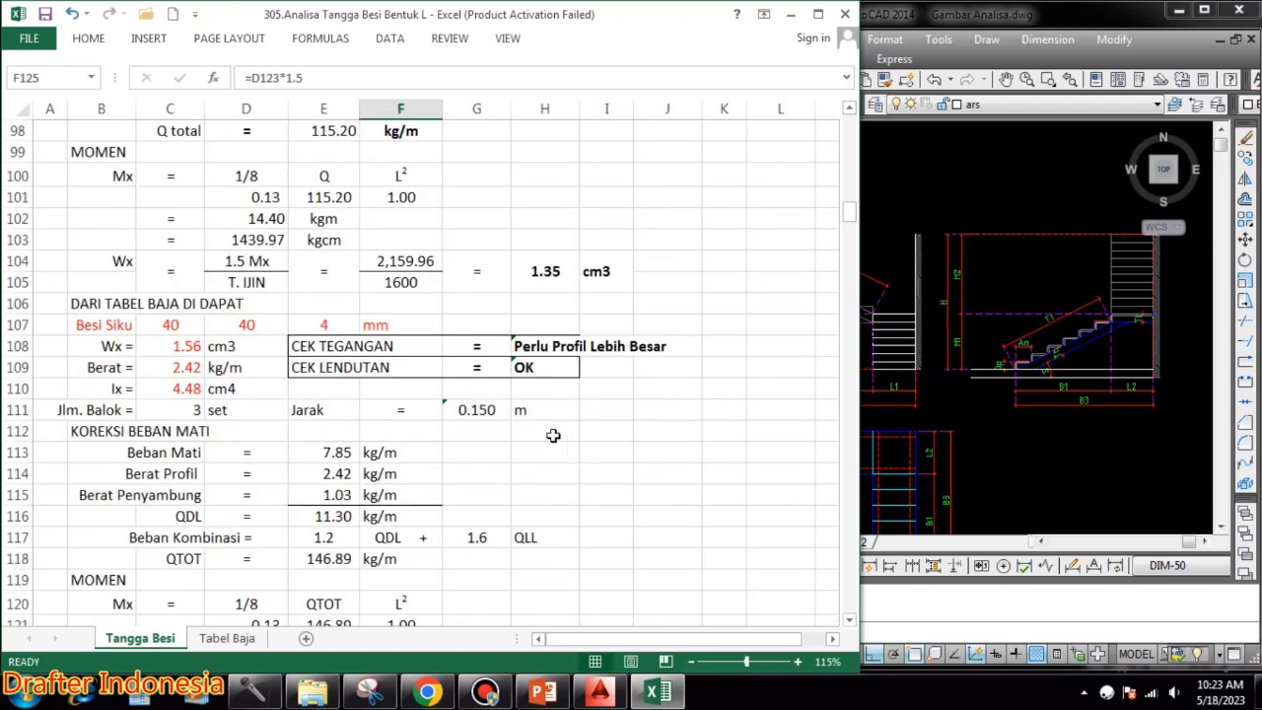
click(405, 260)
scroll(504, 285, up, 5)
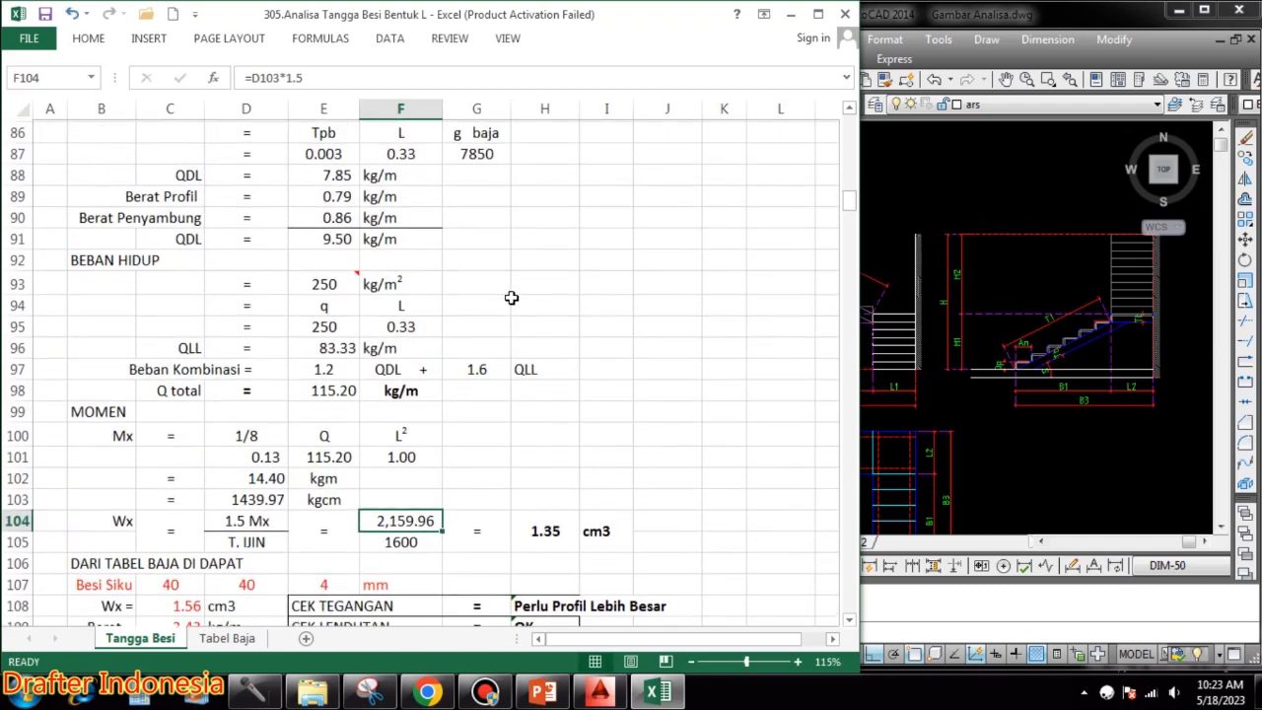
scroll(513, 298, up, 1)
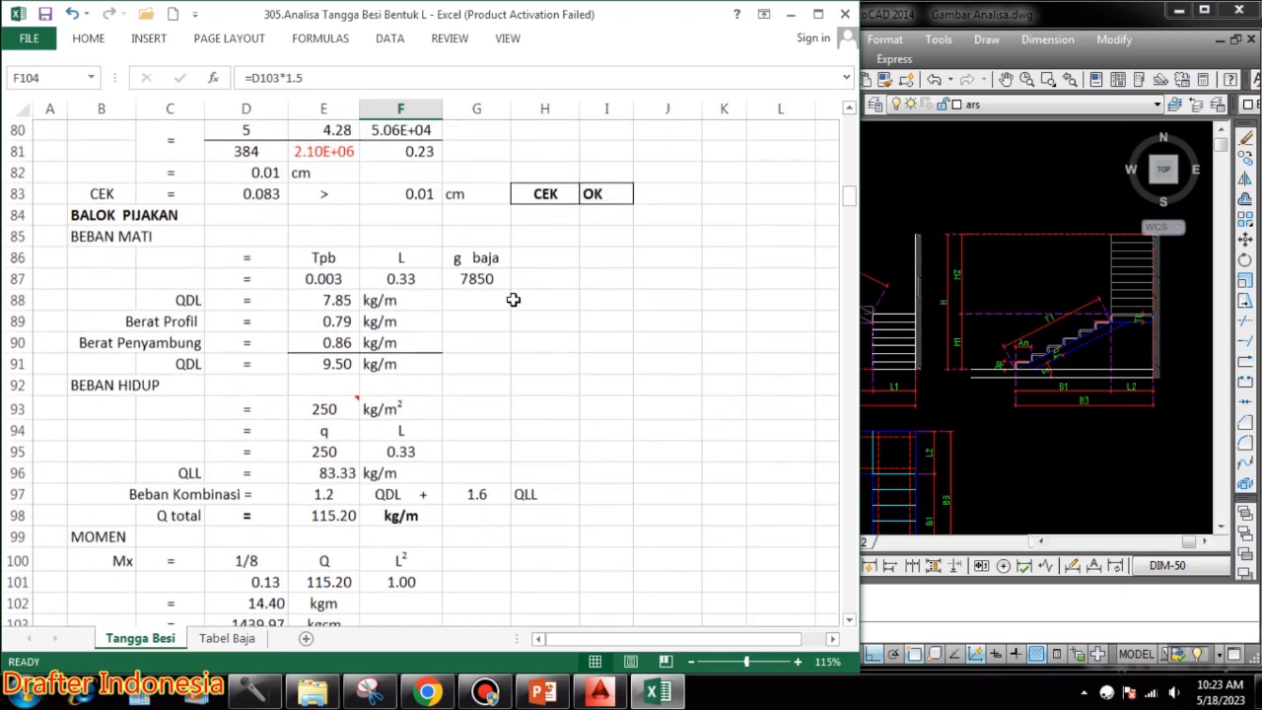
scroll(515, 298, up, 1)
scroll(518, 308, down, 4)
scroll(520, 311, down, 5)
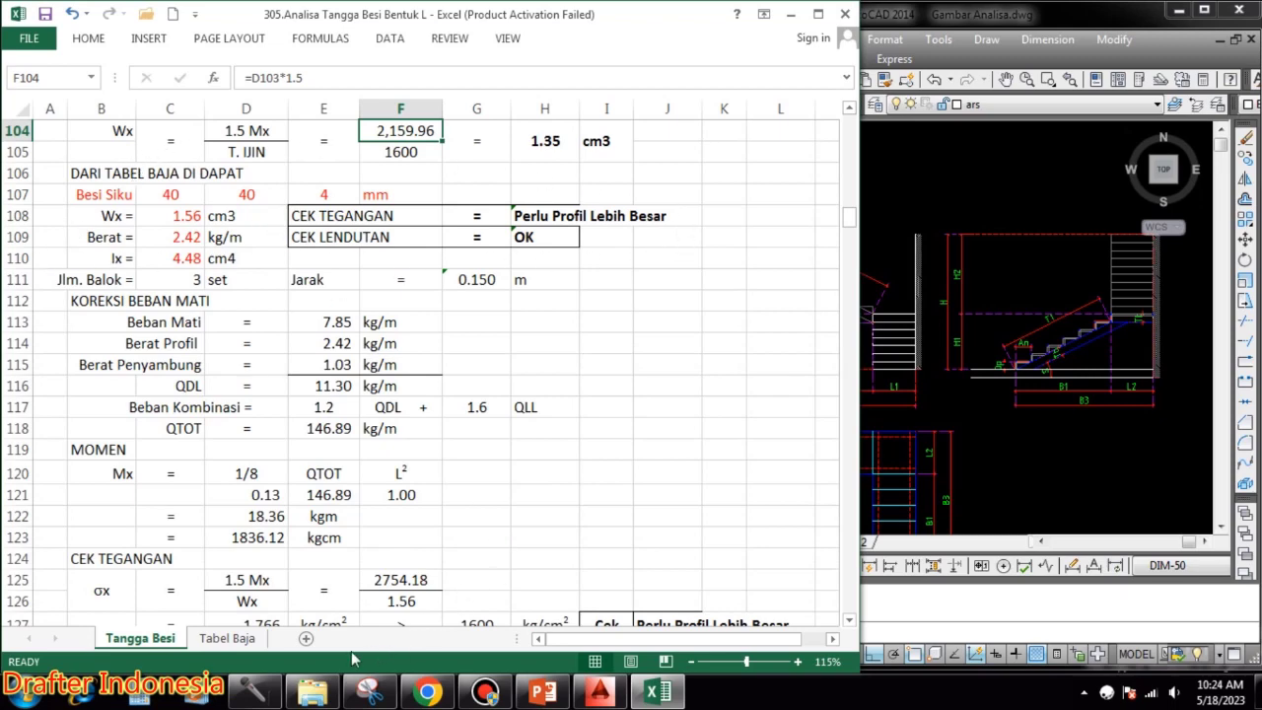
- Examine the 40.40.5 angle's row in the Tabel Baja sheet, from its thickness across to the Wx and remaining section properties
click(240, 638)
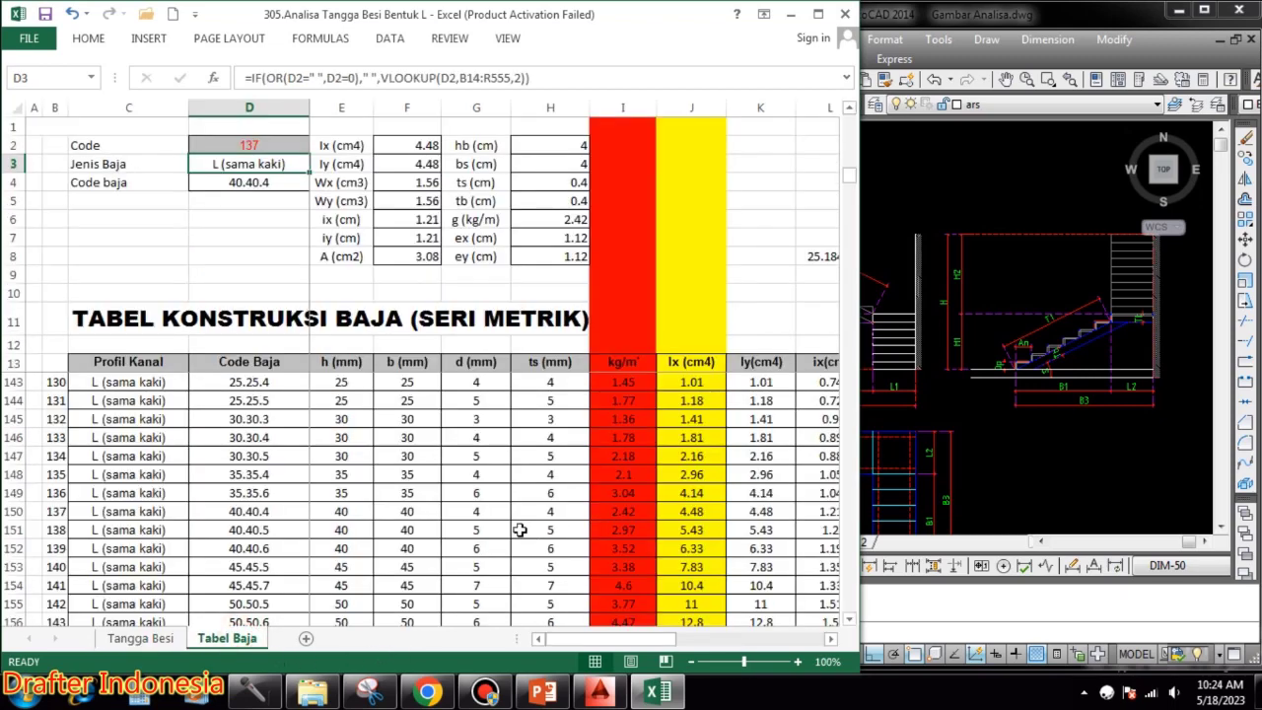
click(473, 530)
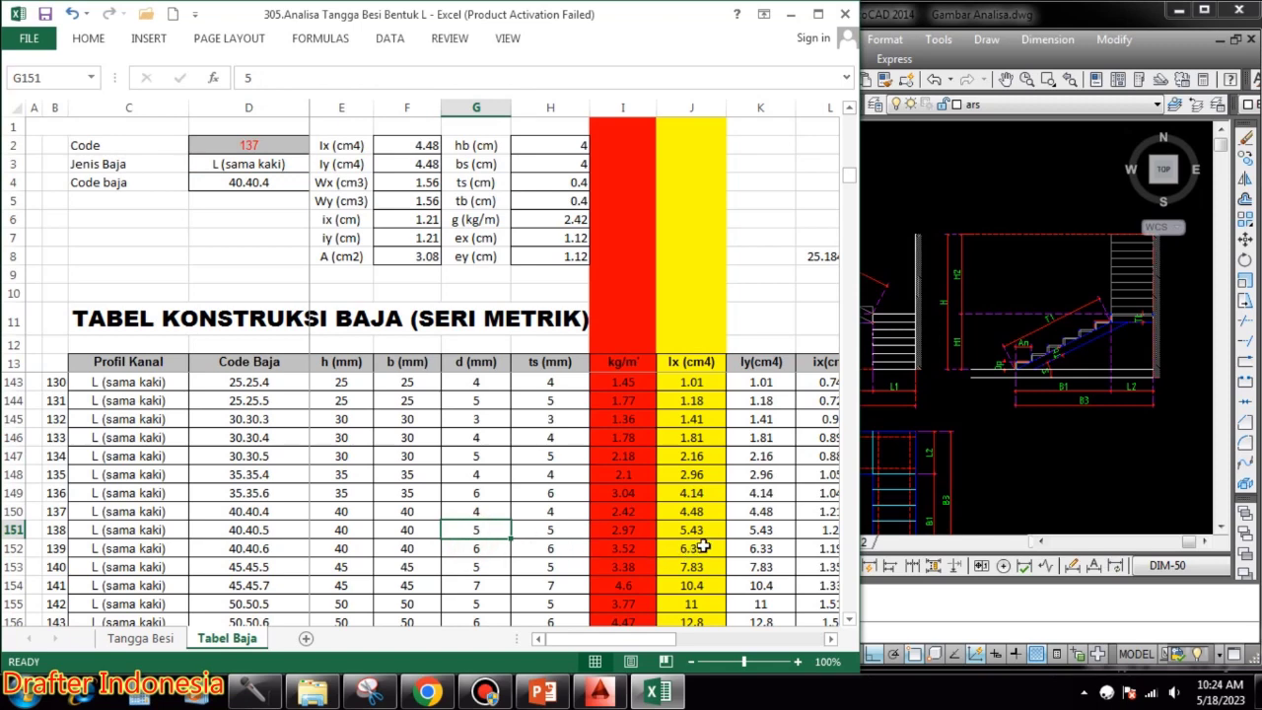
key(Right)
key(Right)
key(Right)
key(Right)
key(Right)
key(Right)
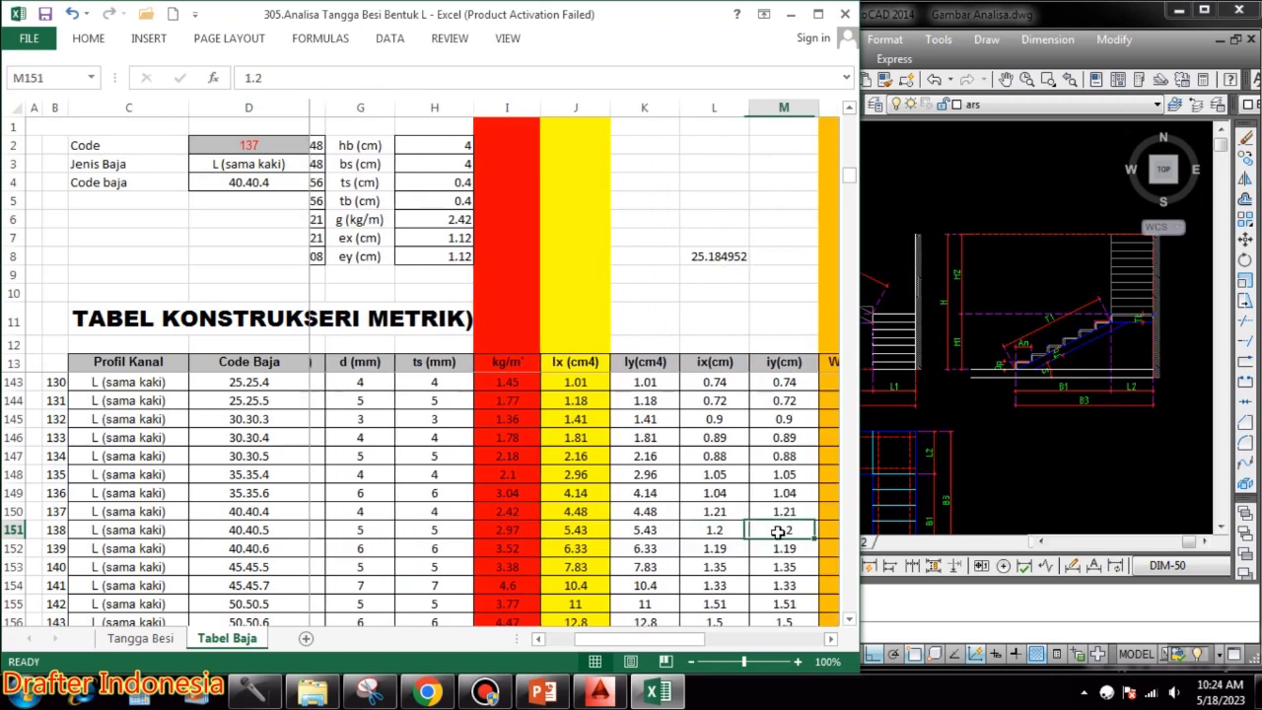
key(Right)
key(Right)
key(Right)
key(Right)
key(Right)
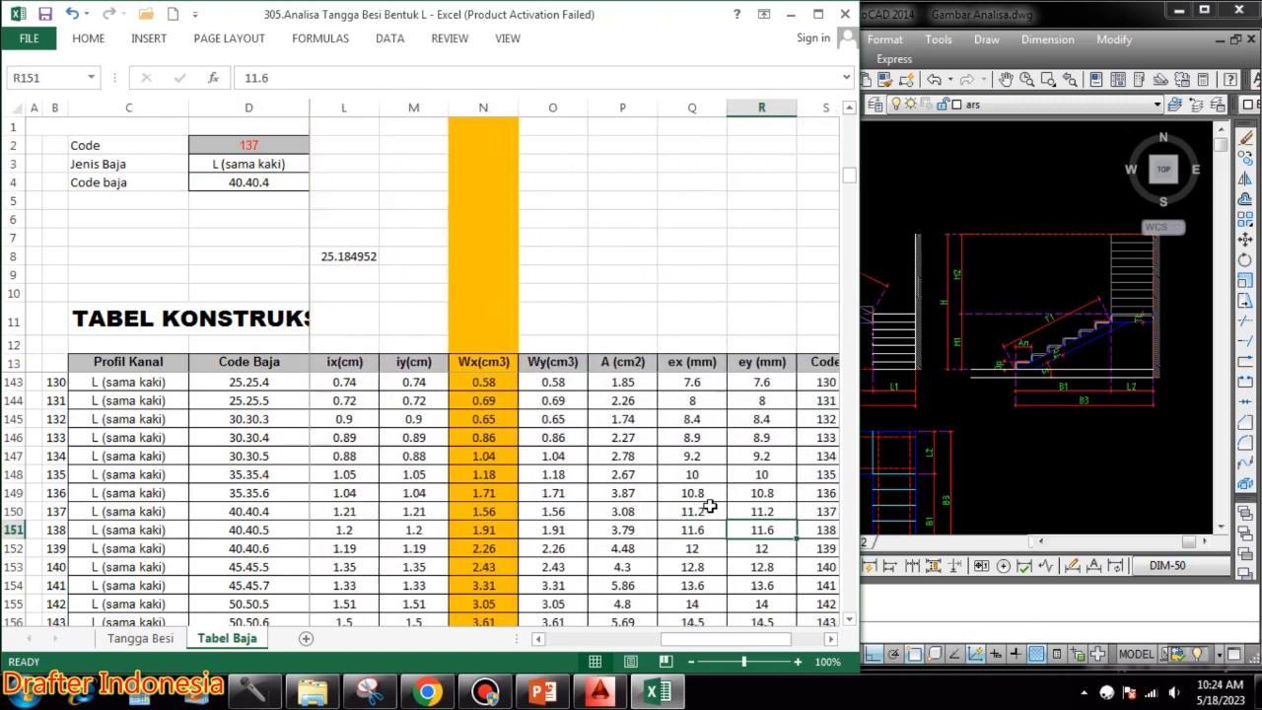
- Compare the Wx values of the 40.40.4 and 45.45.5 equal-leg angles in the steel table
key(Right)
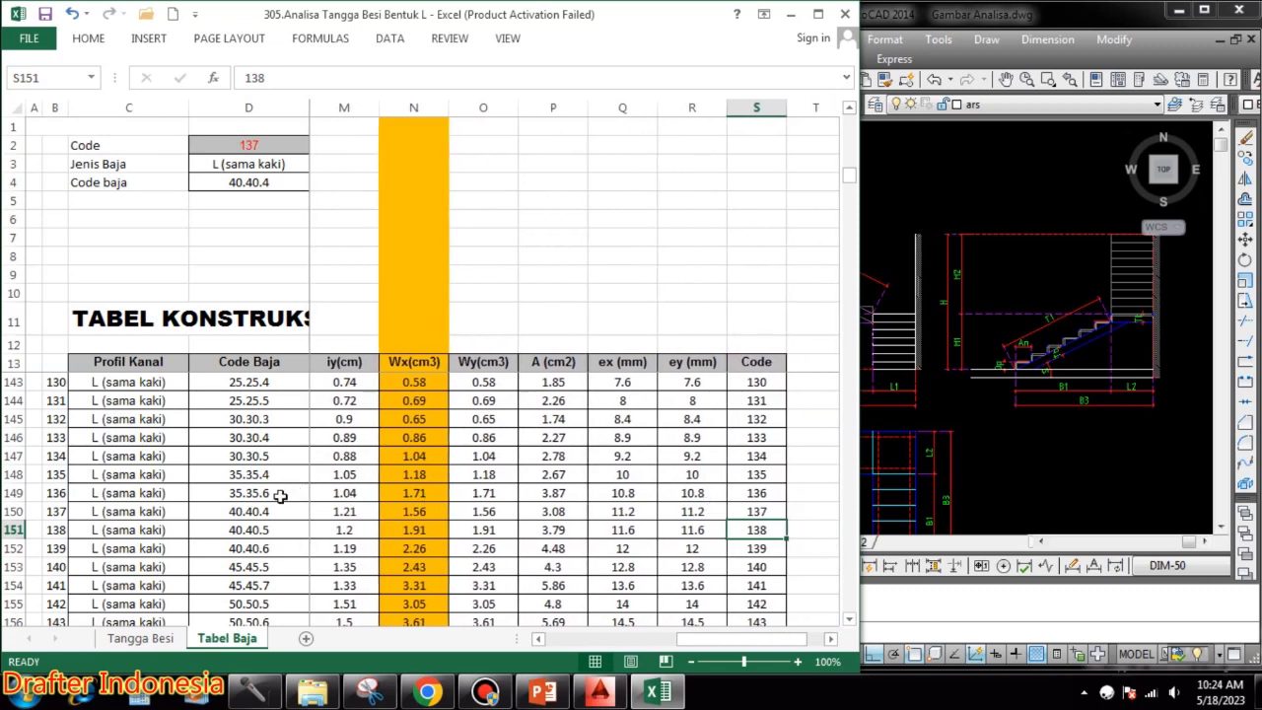
click(410, 511)
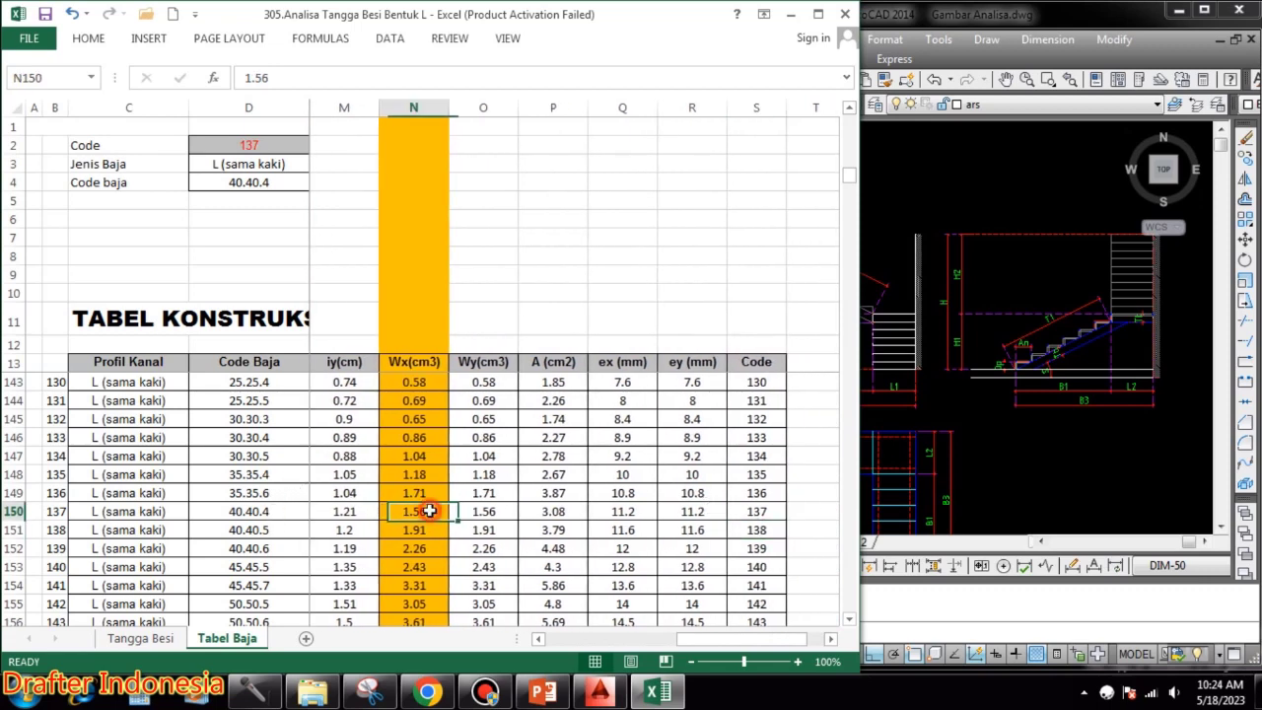
click(281, 567)
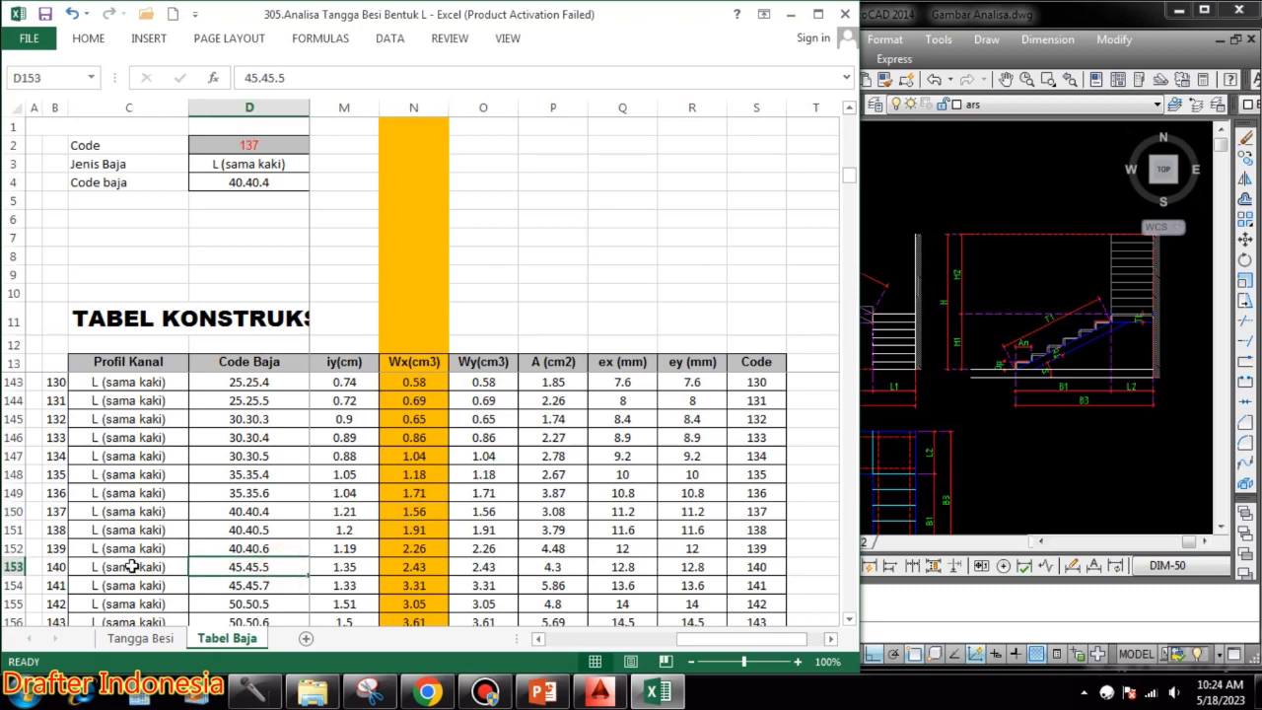
click(431, 572)
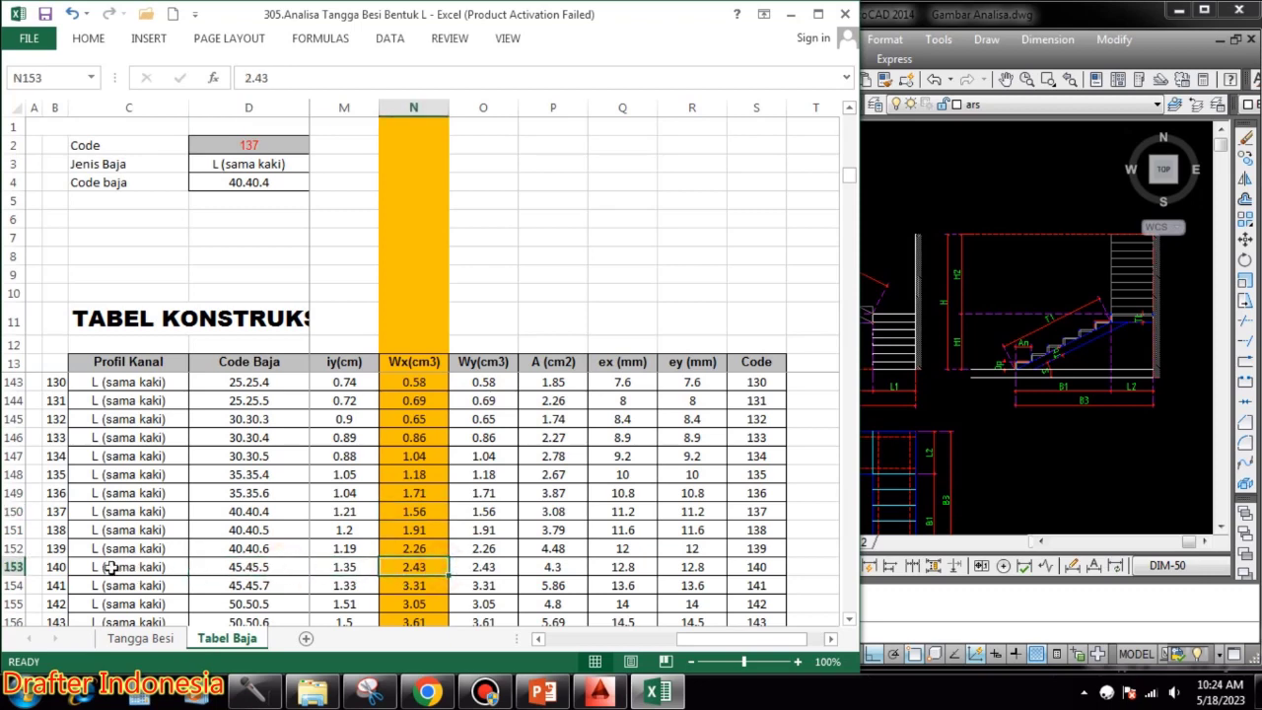
- Set the steel table's lookup Code to 140 to retrieve the 45.45.5 angle's section properties
click(239, 144)
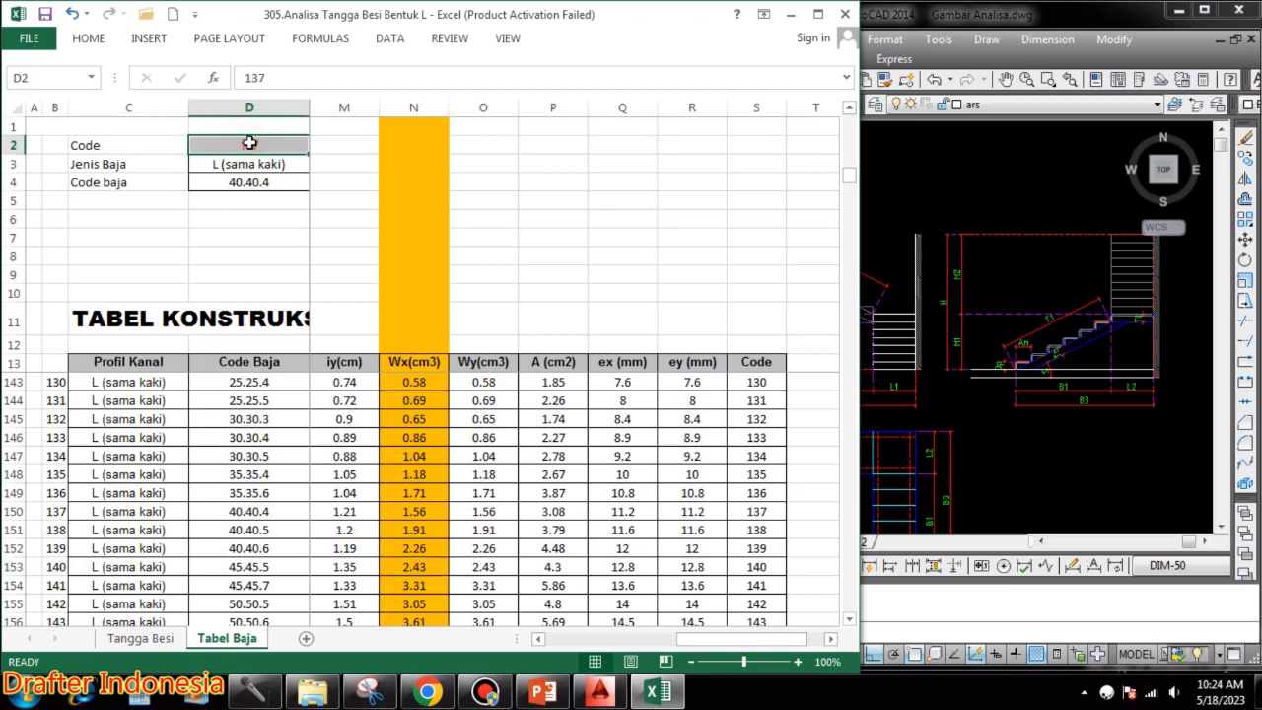
text(140)
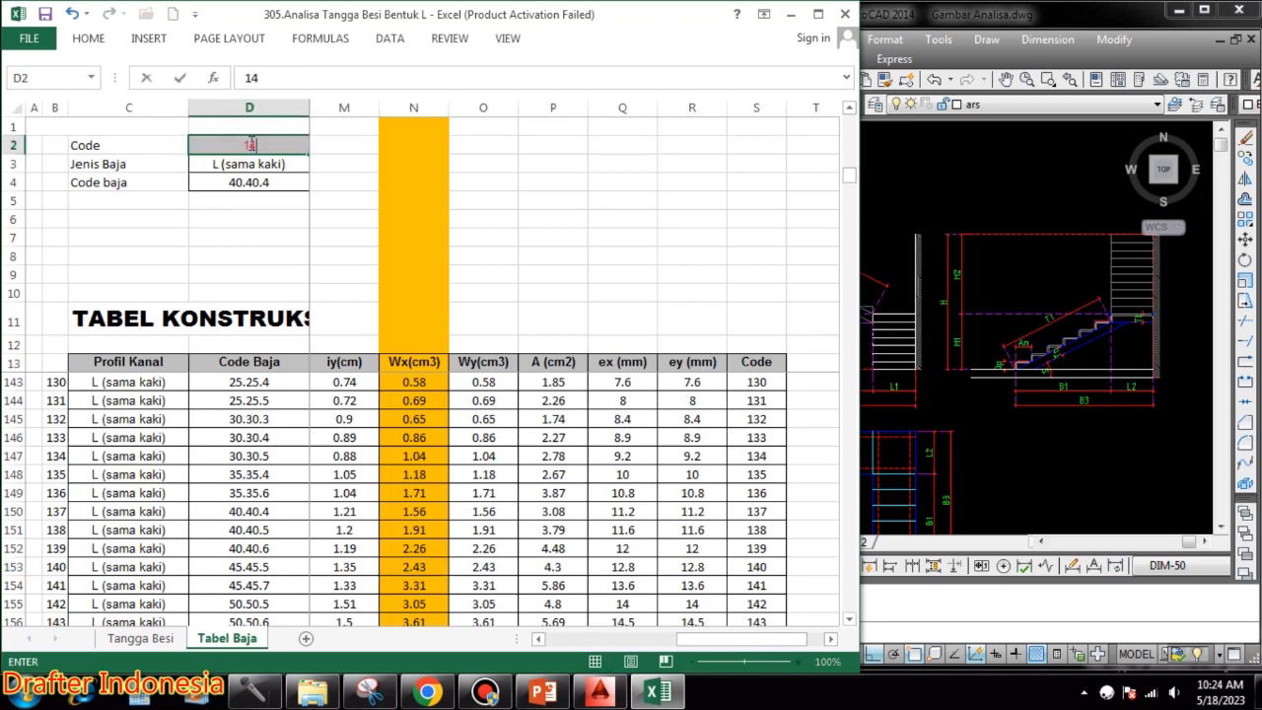
key(Return)
click(515, 295)
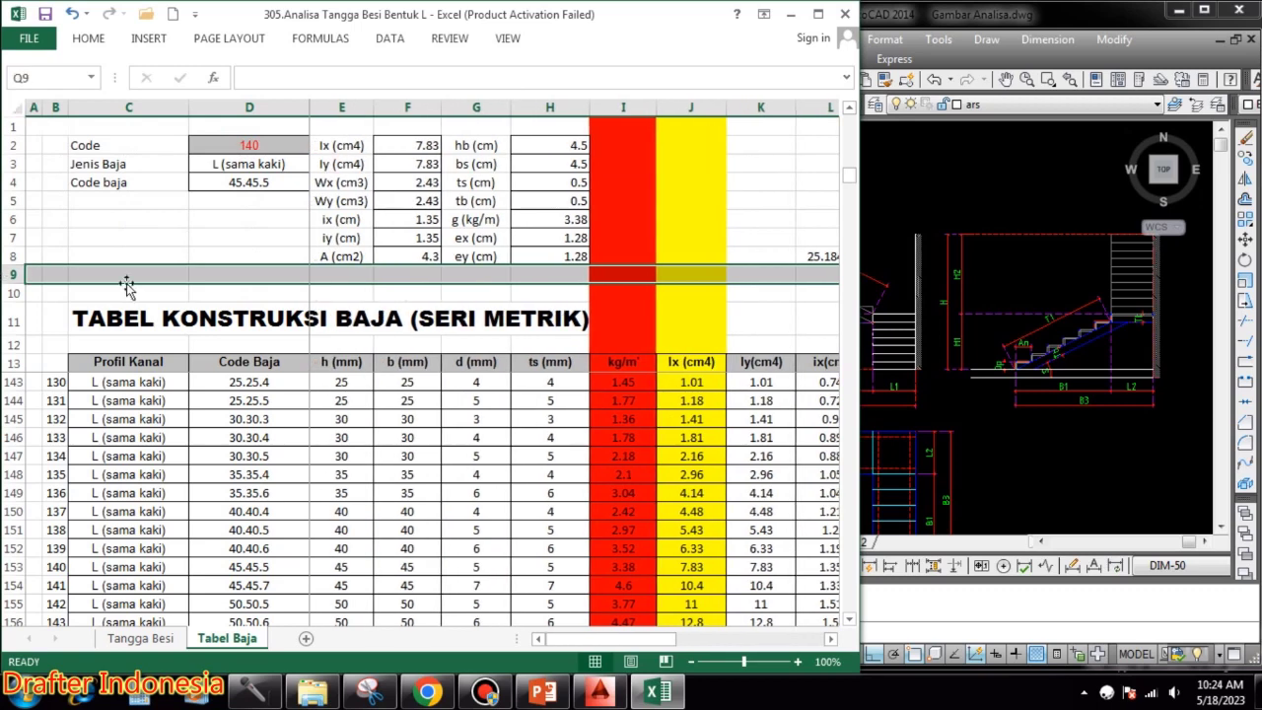
click(491, 221)
click(274, 147)
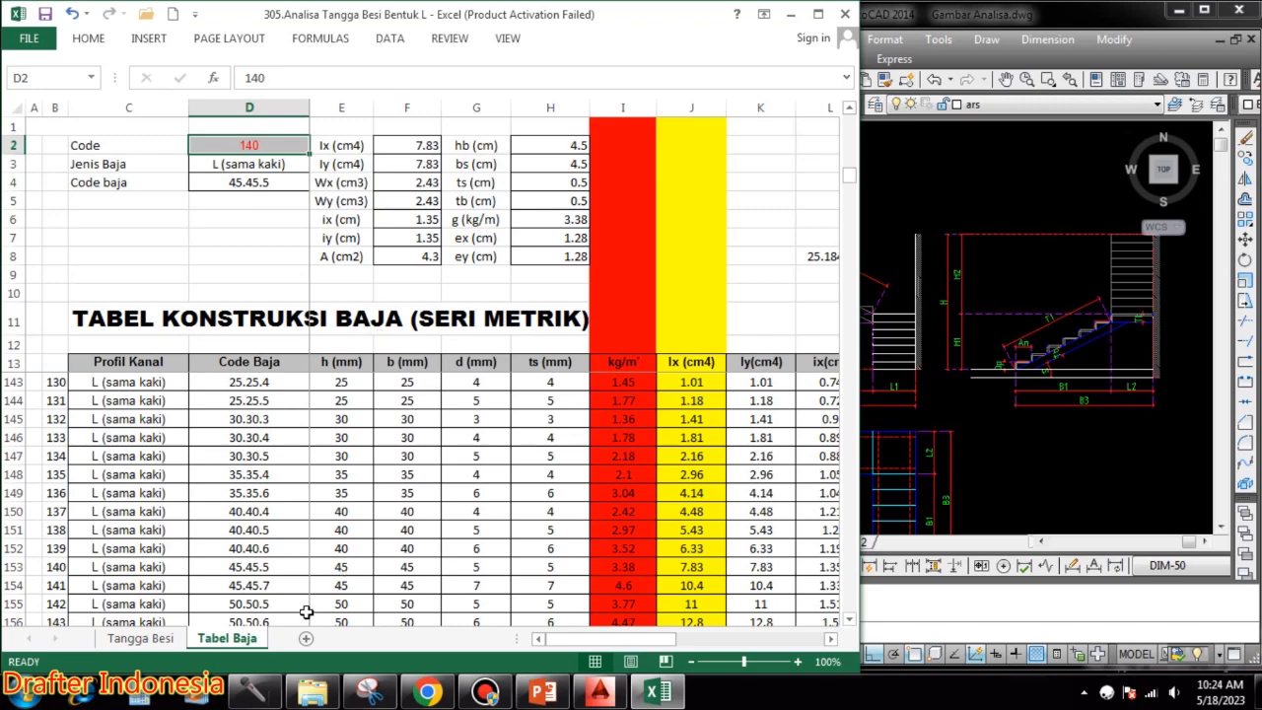
- Set the tread beam's Besi Siku dimensions to 45, 45 and 5 mm in the Tangga Besi sheet
click(146, 638)
click(182, 196)
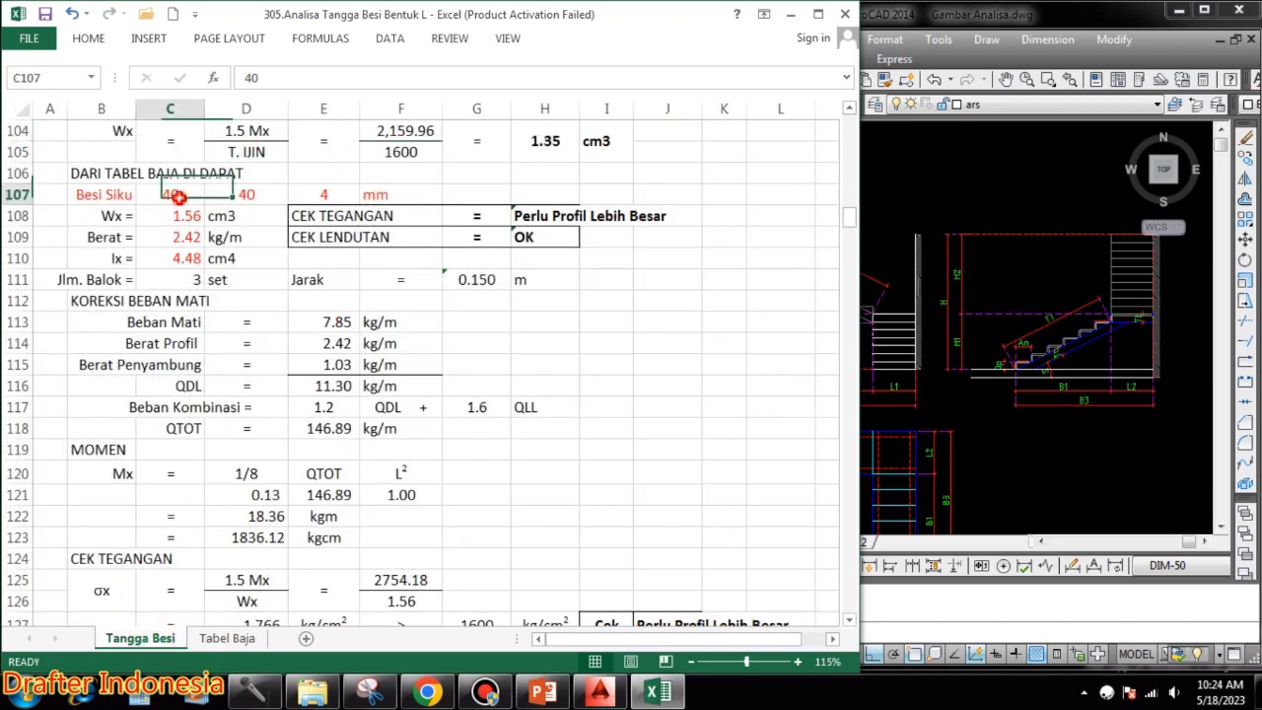
text(45)
key(Tab)
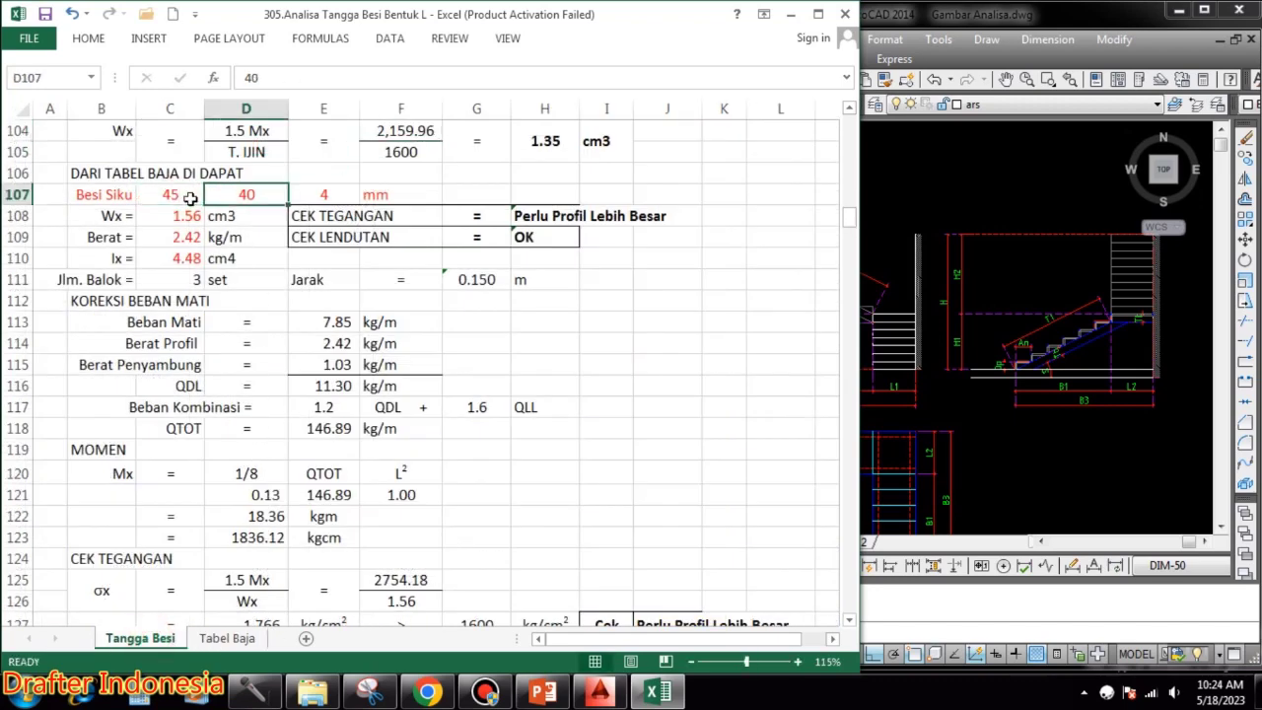
text(45)
key(Tab)
text(5)
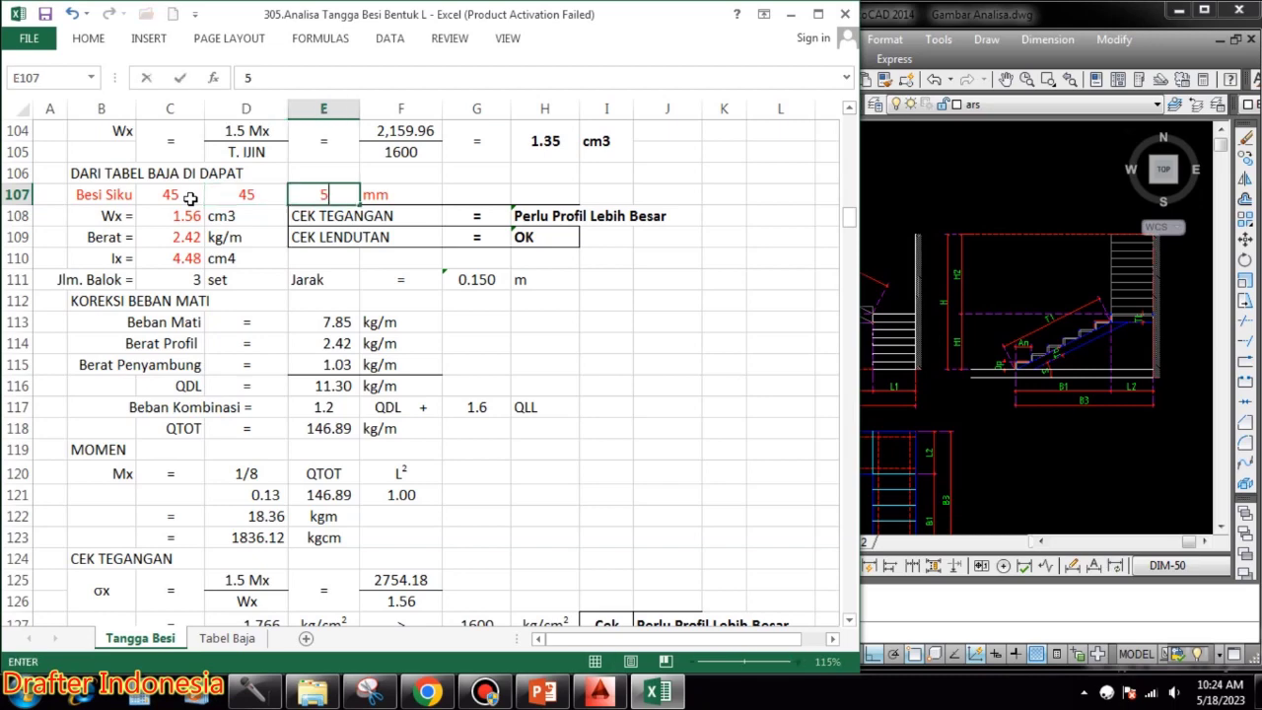
key(Return)
- Look up the 45.45.5 angle's Wx in Tabel Baja and set the tread beam's Wx to 2.43 cm3
click(188, 216)
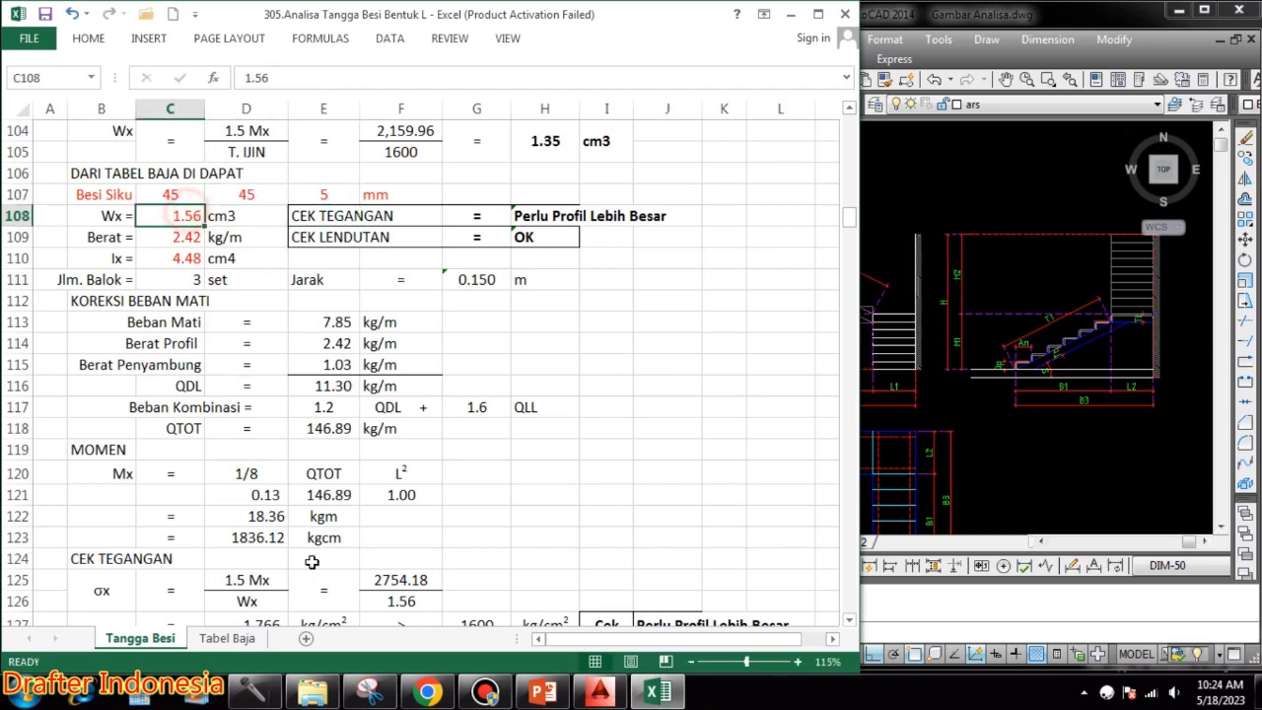
click(227, 638)
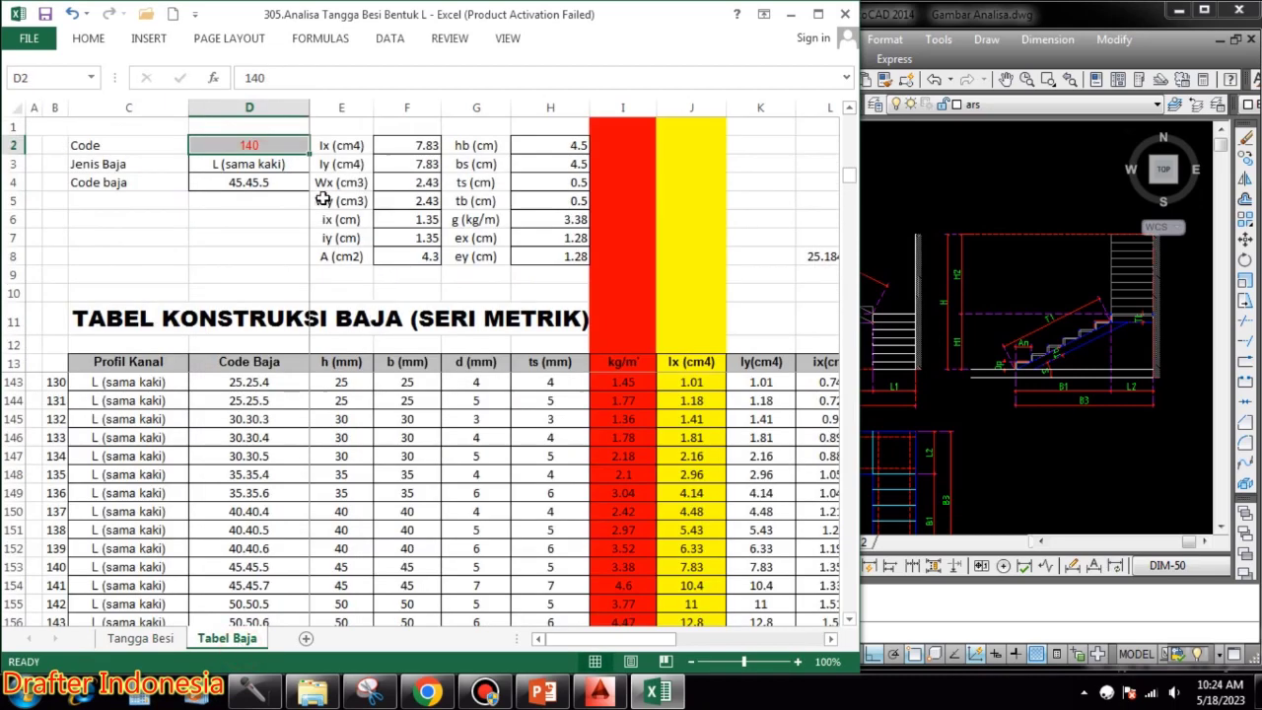
click(143, 639)
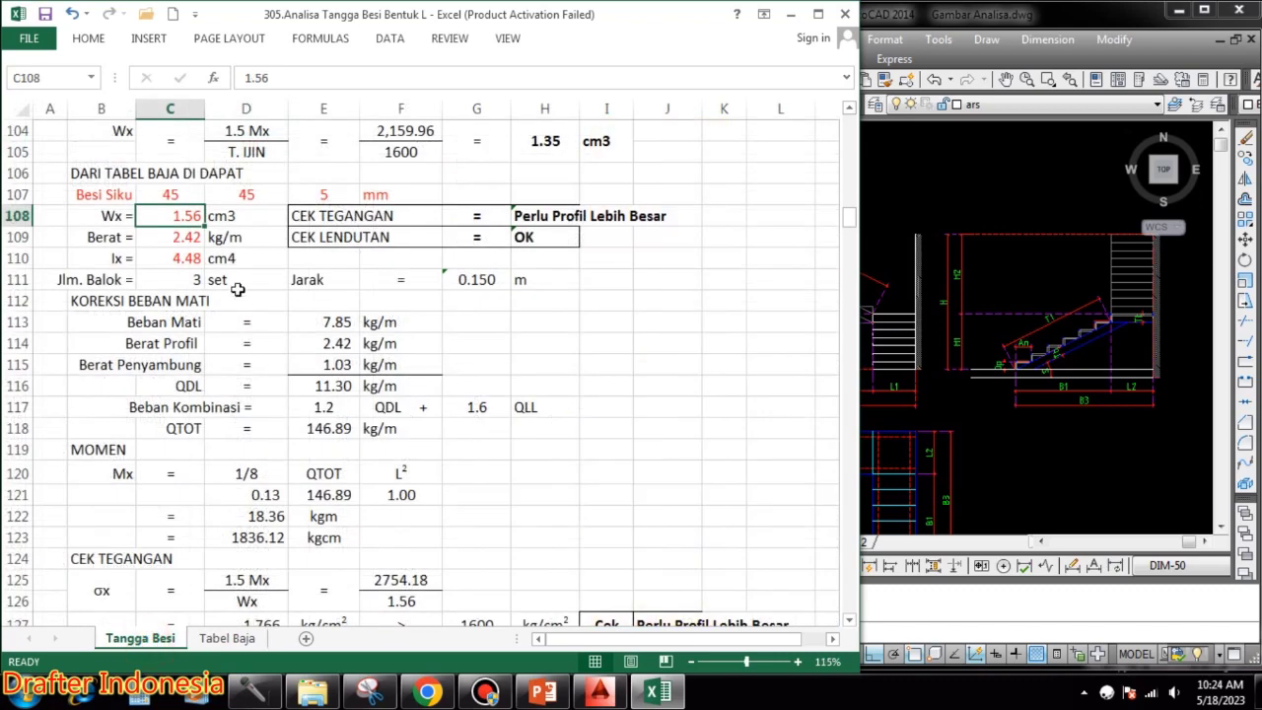
text(2.43)
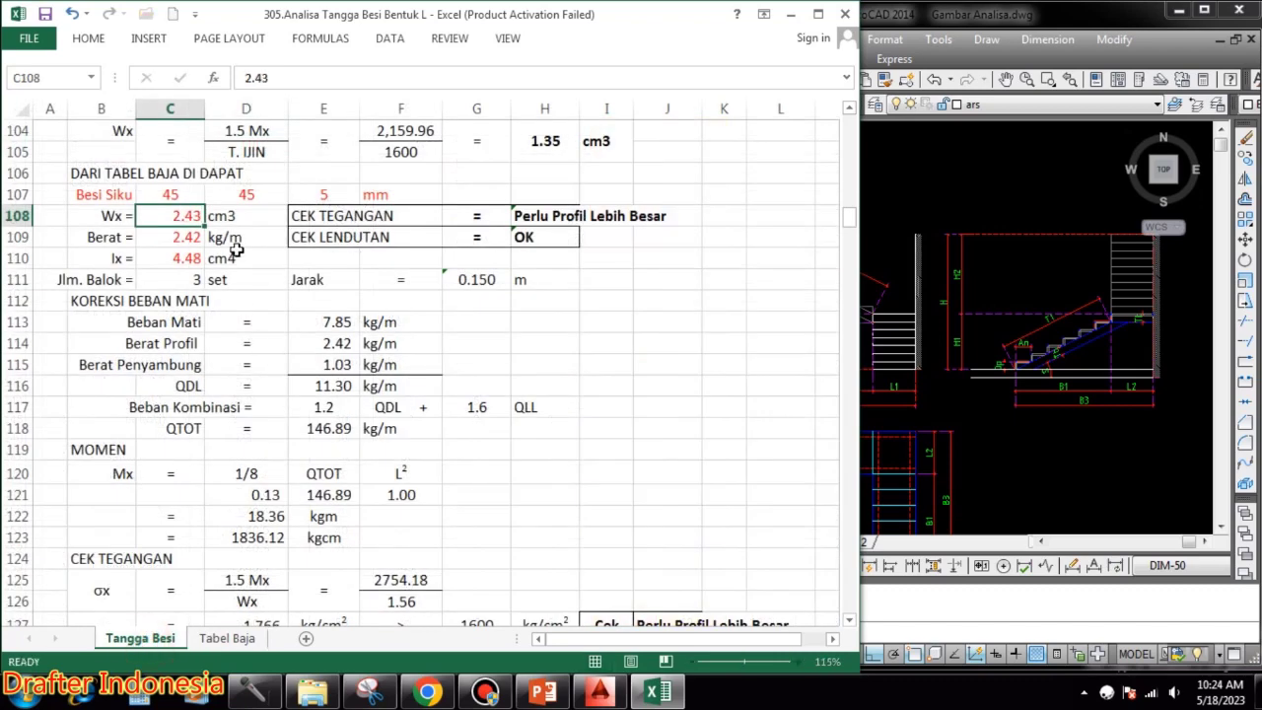
key(Return)
- Set the tread beam's Berat to 3.38 kg/m and Ix to 7.83 cm4, using the 45.45.5 values in Tabel Baja
click(226, 638)
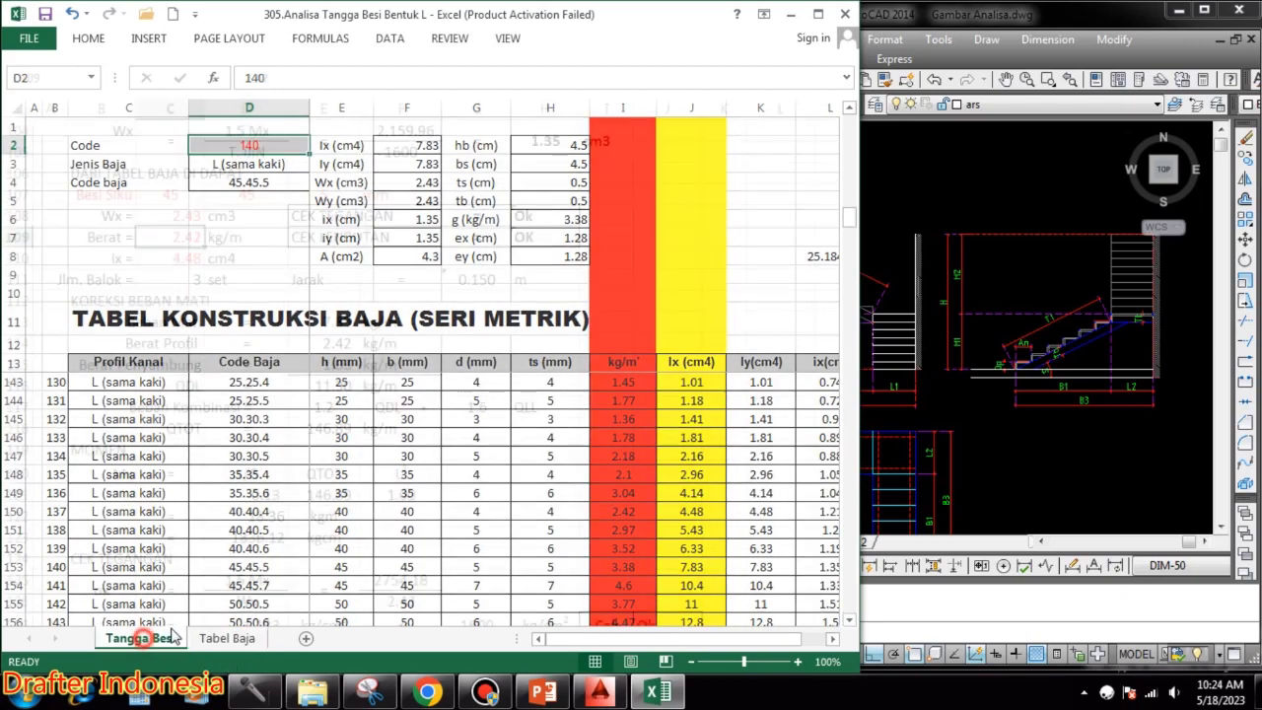
click(140, 638)
text(3.38)
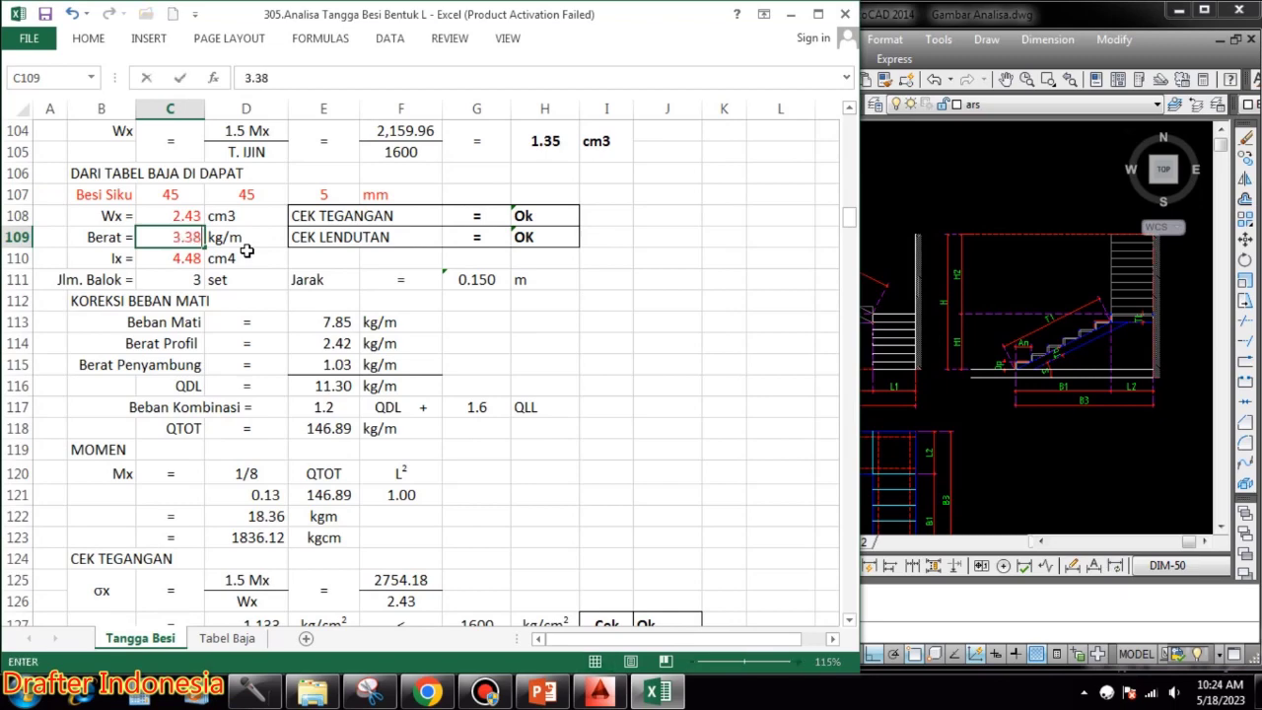
key(Return)
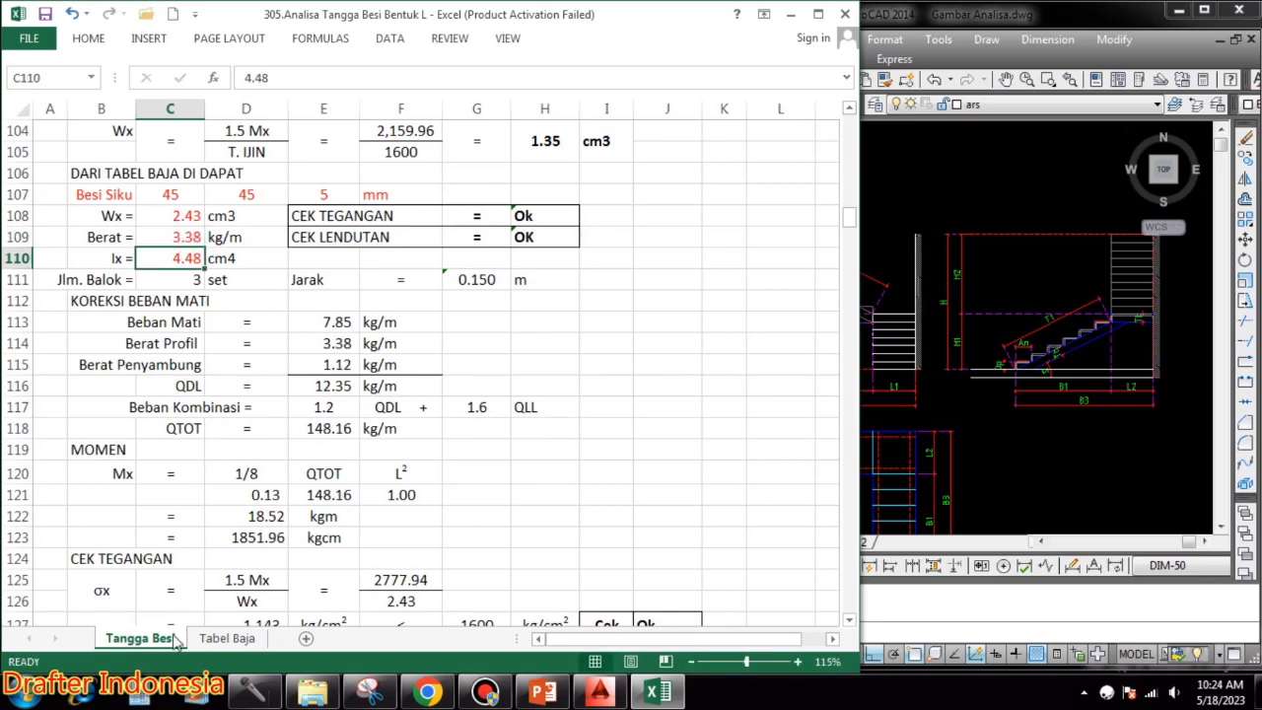
click(223, 639)
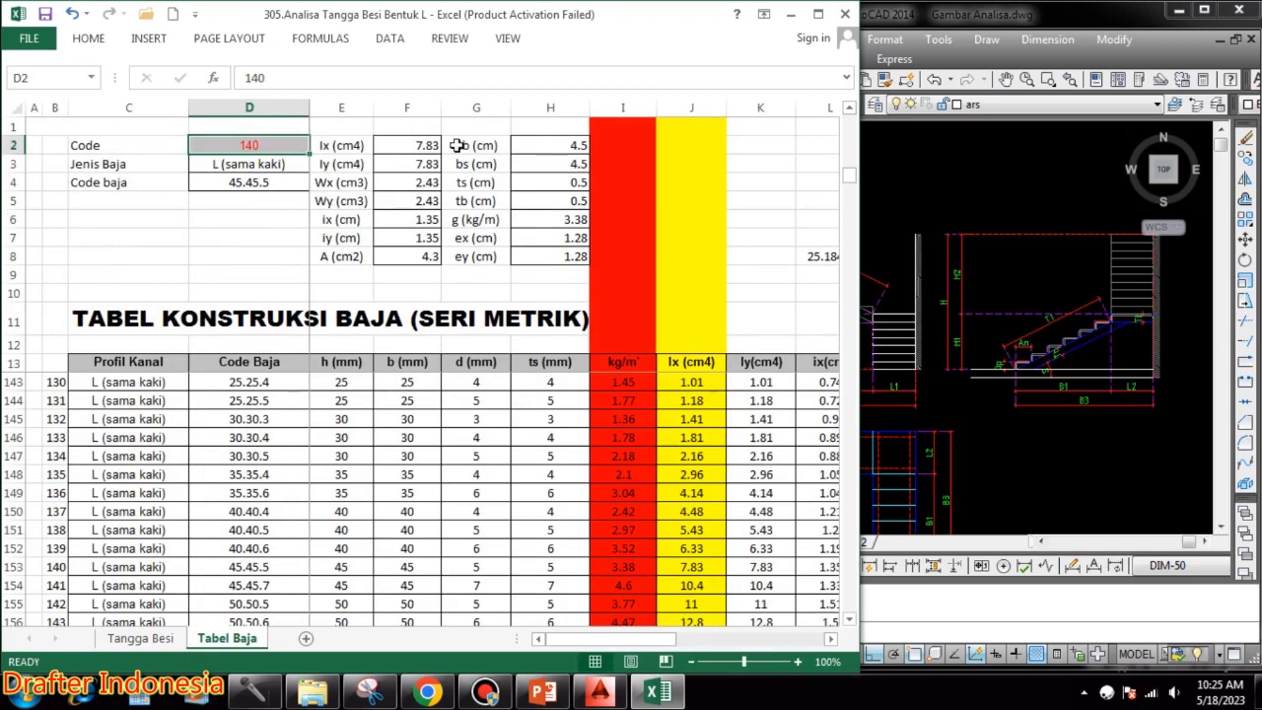
click(140, 639)
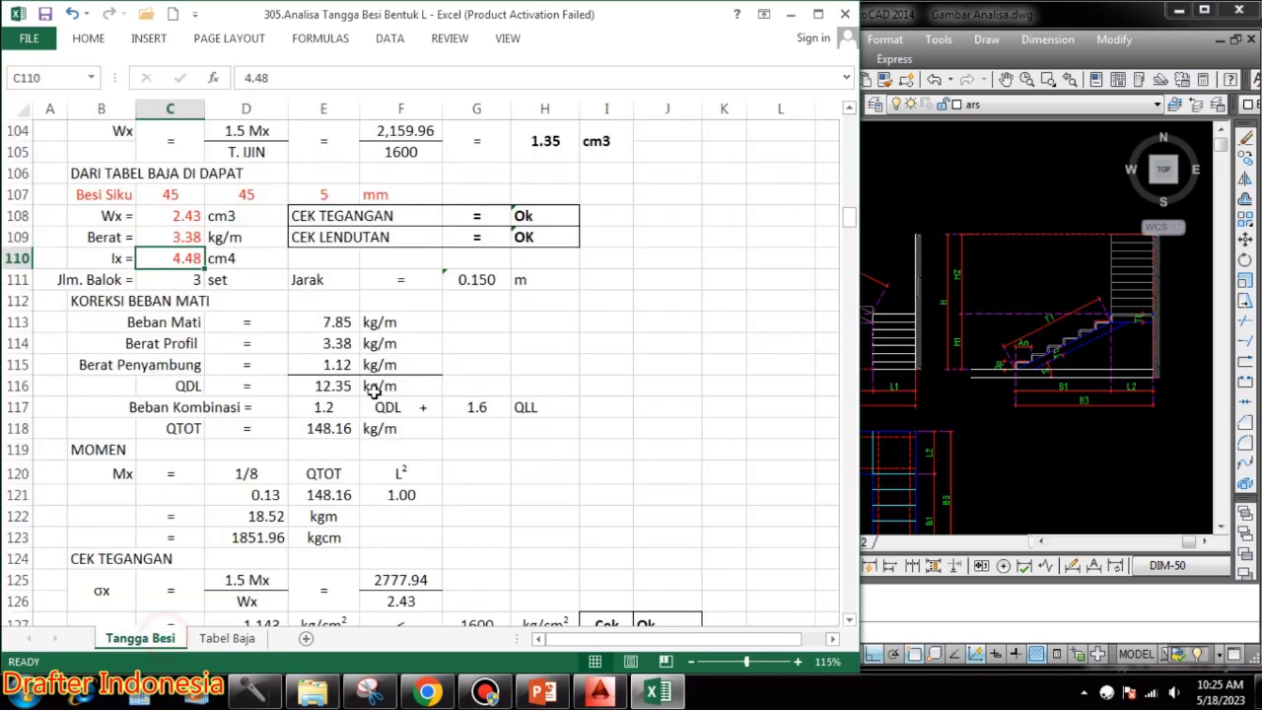
text(7)
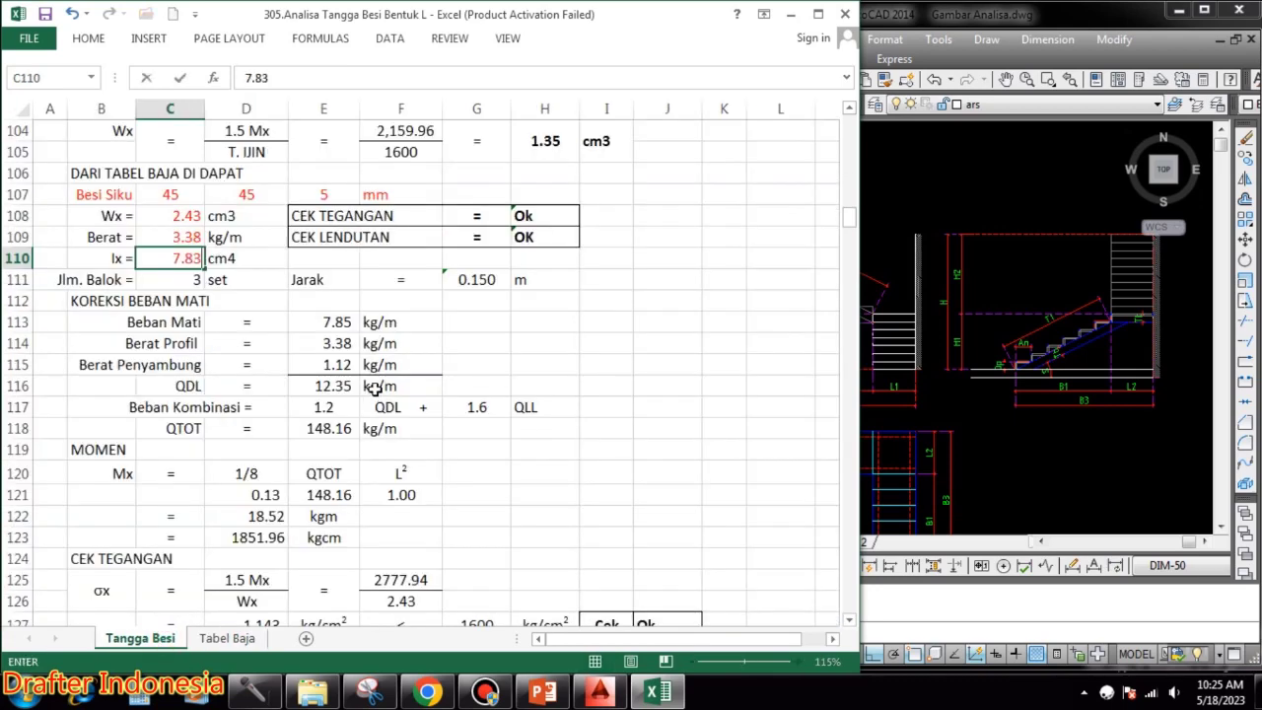
key(Return)
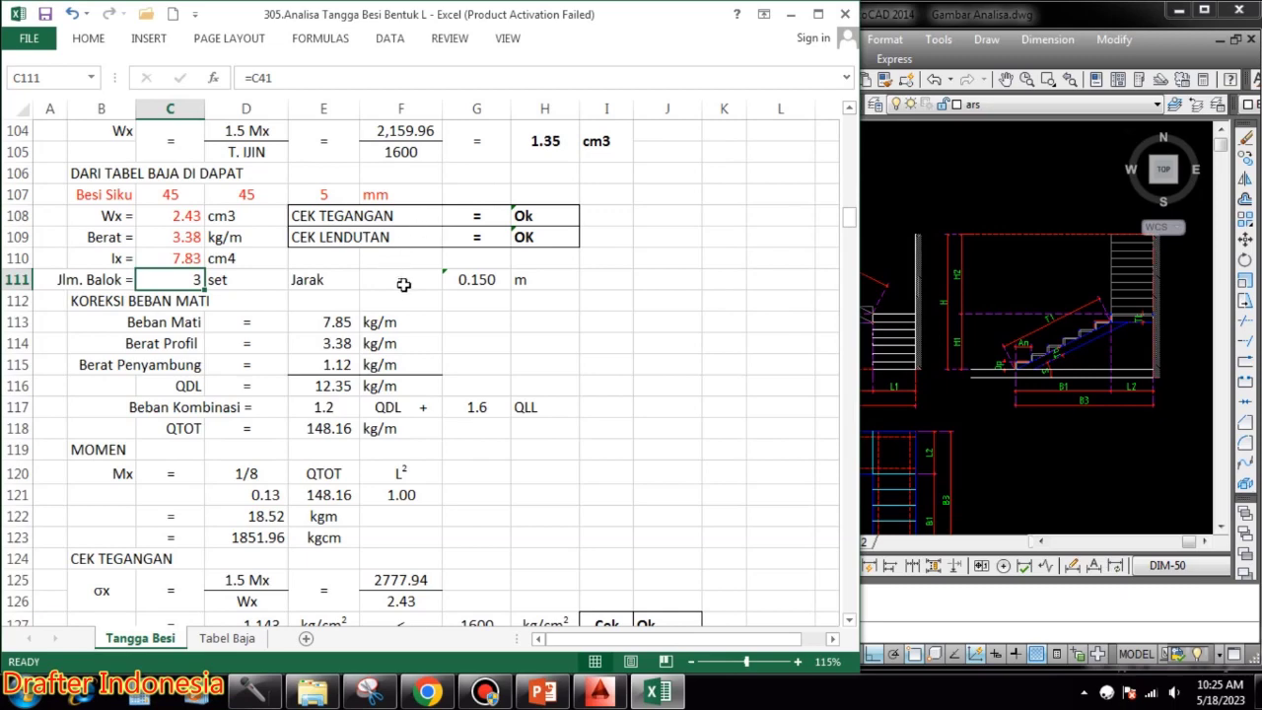
- Review the tread beam's recalculated checks, comparing the stress σx with the allowable stress in CEK TEGANGAN
scroll(403, 284, down, 4)
scroll(469, 378, down, 2)
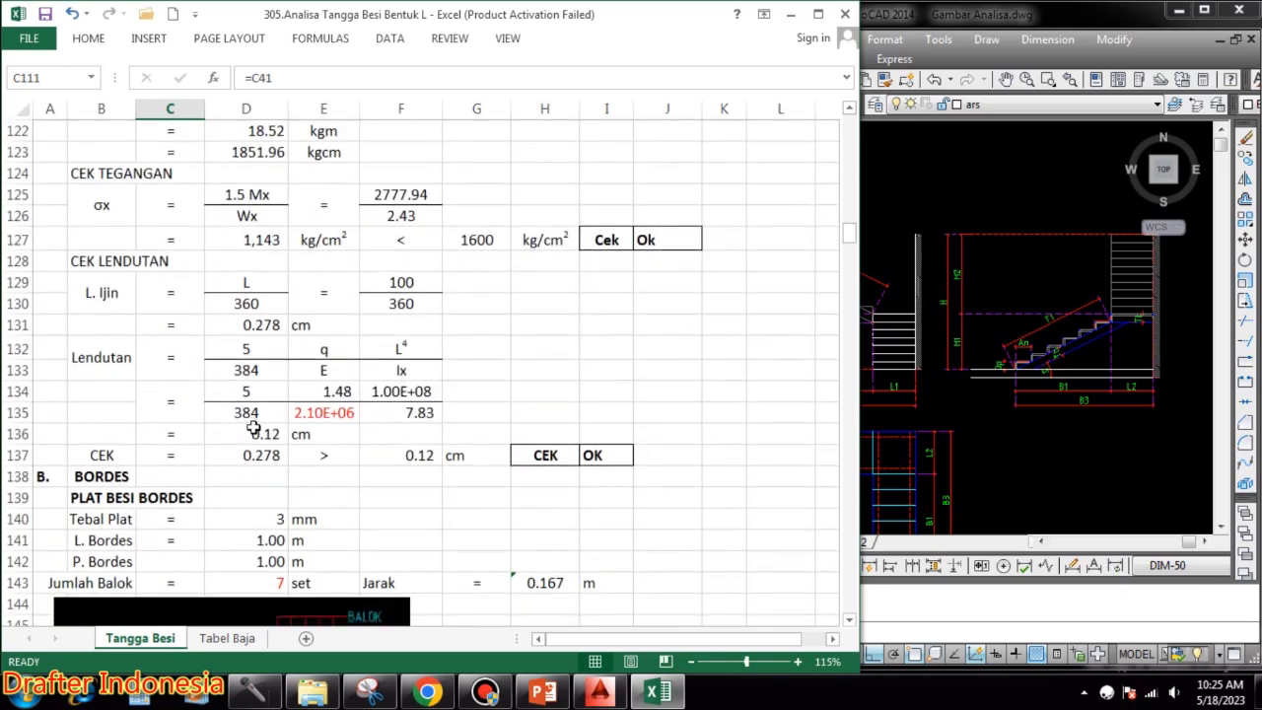
scroll(314, 405, up, 5)
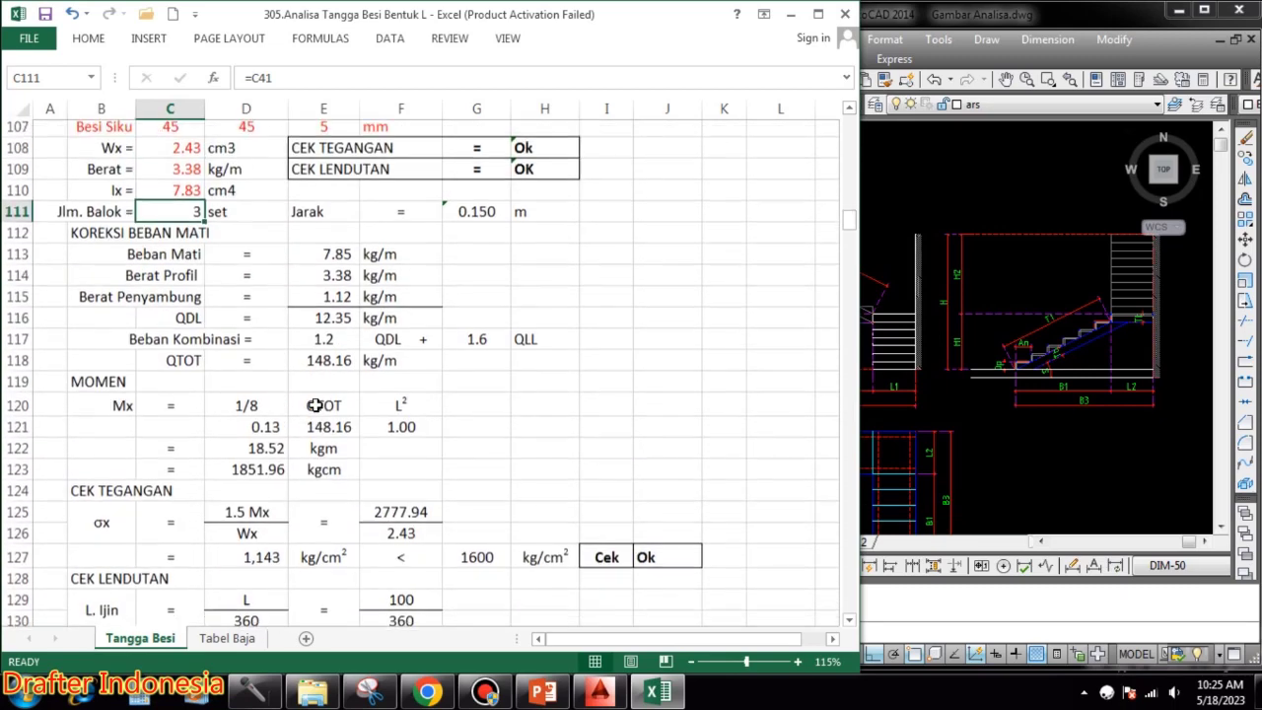
click(246, 564)
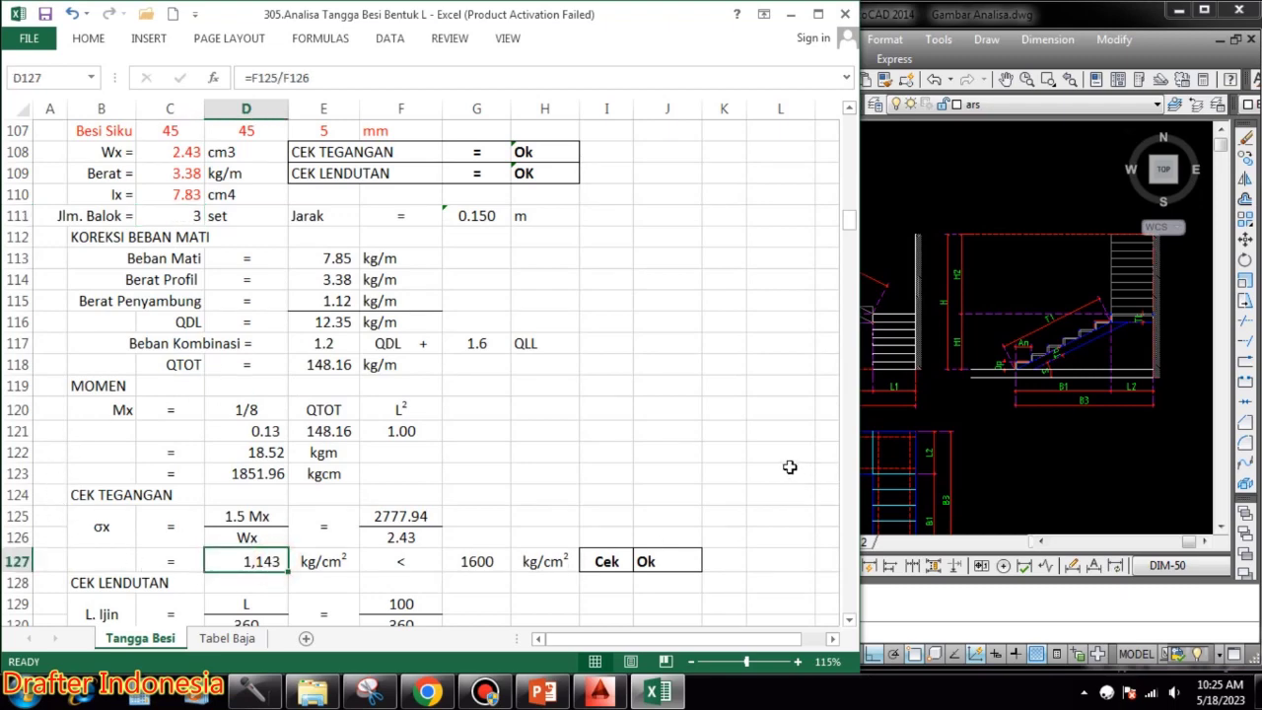
click(490, 562)
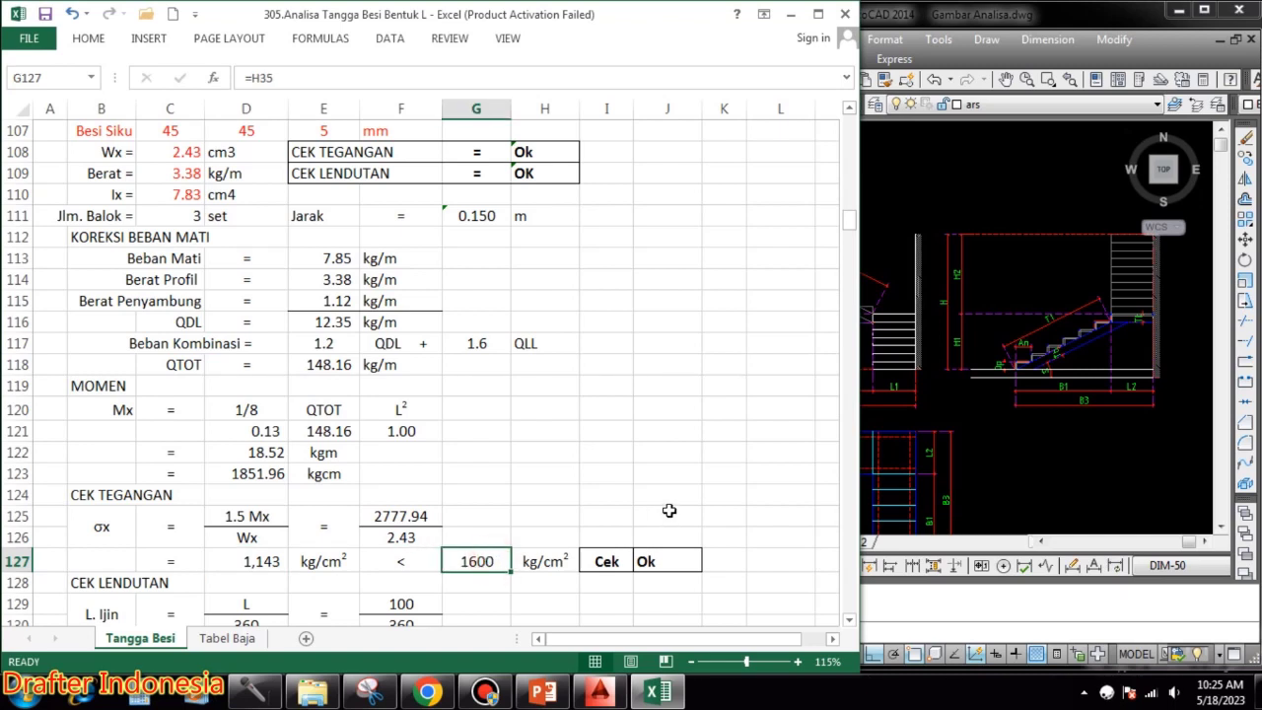
- Check the CEK LENDUTAN formulas for the span L in centimetres and the allowable deflection L. Ijin
scroll(619, 410, down, 2)
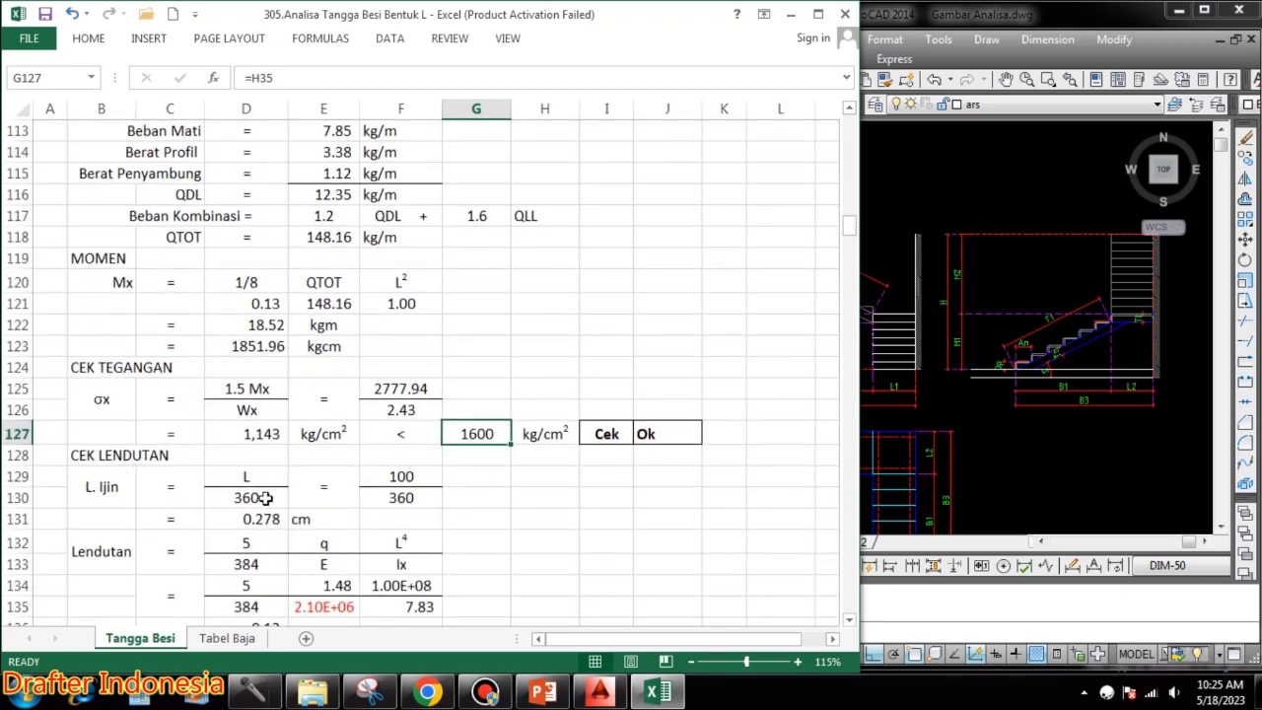
double_click(403, 477)
key(Return)
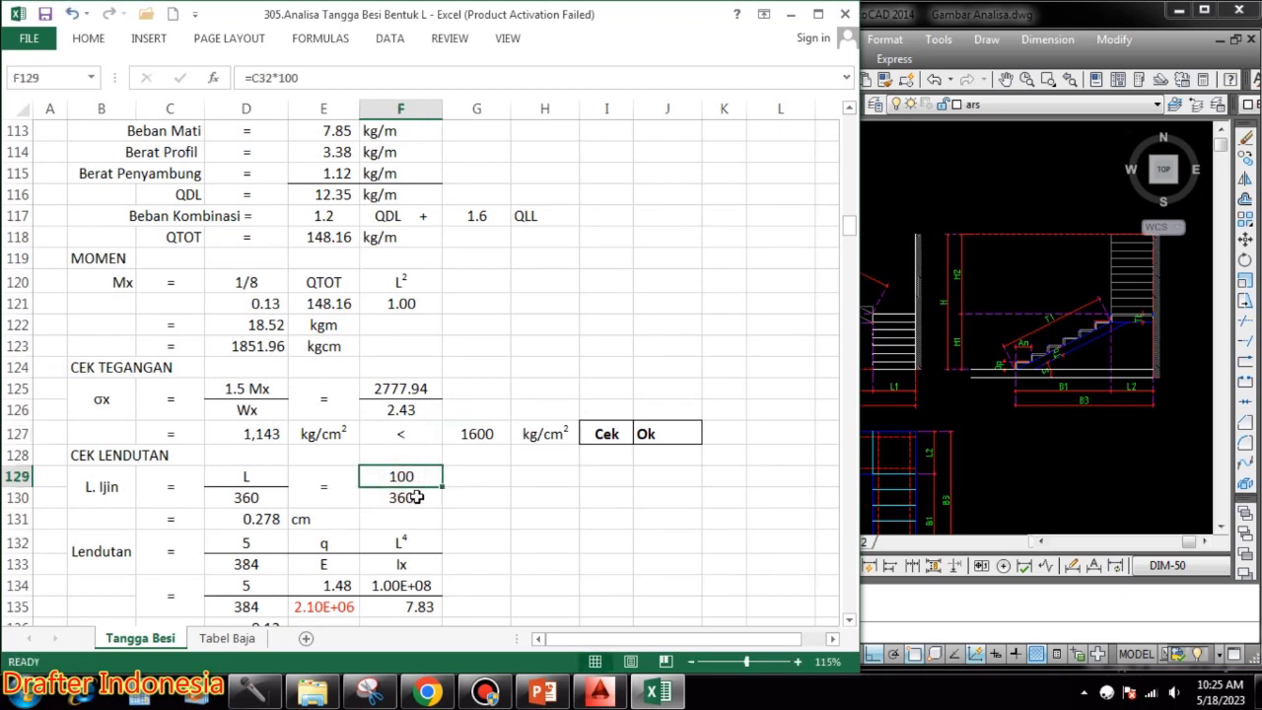
click(260, 520)
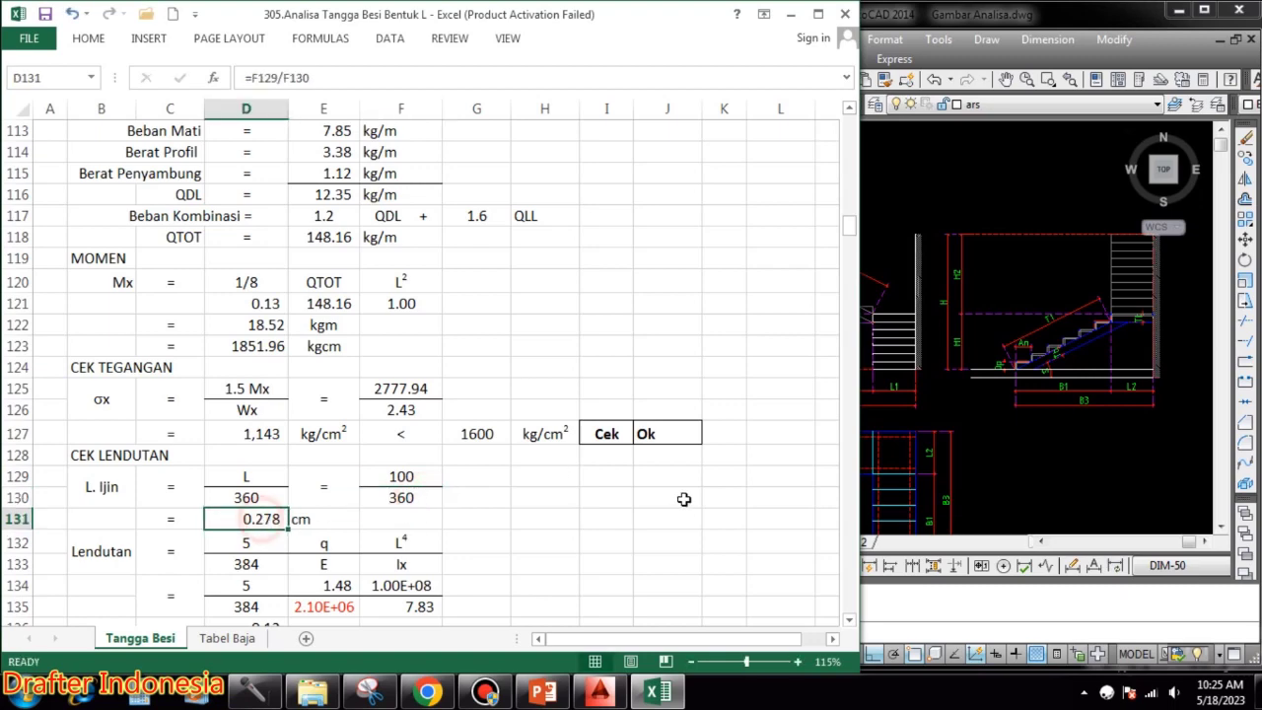
- Check the terms of the tread beam's Lendutan calculation in CEK LENDUTAN, including the L⁴, E and Ix formulas
scroll(618, 481, down, 2)
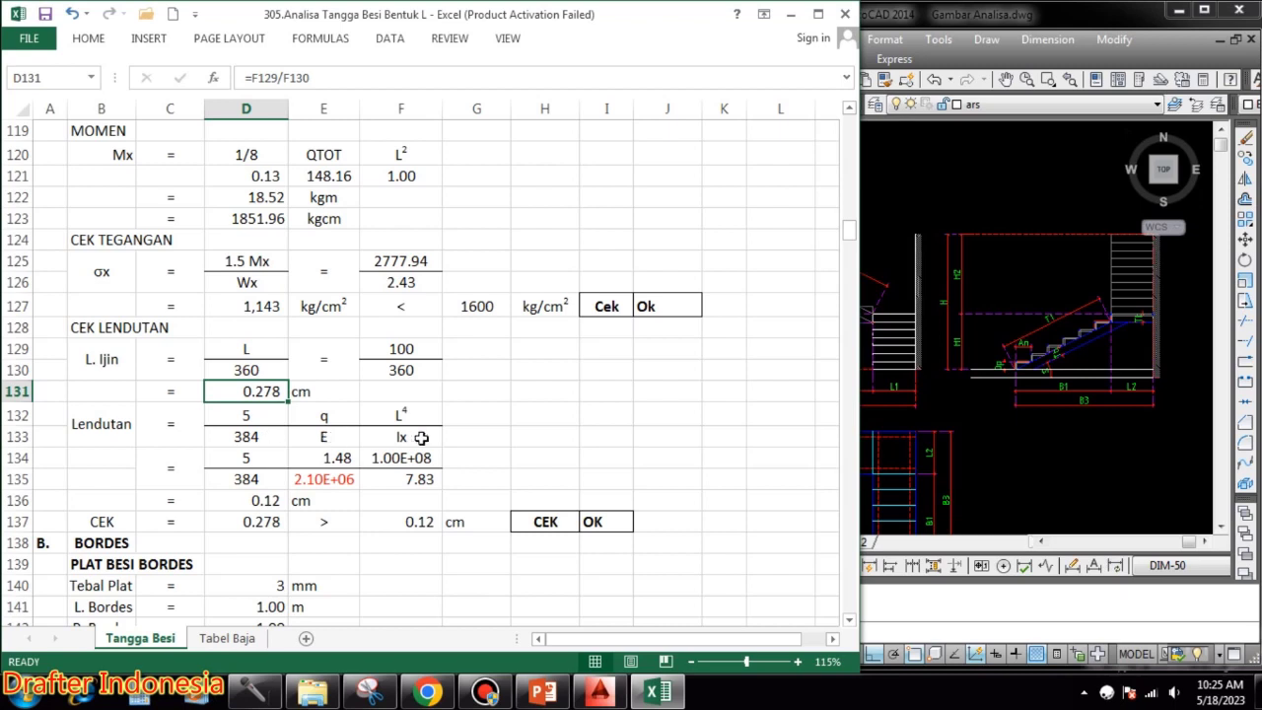
click(258, 457)
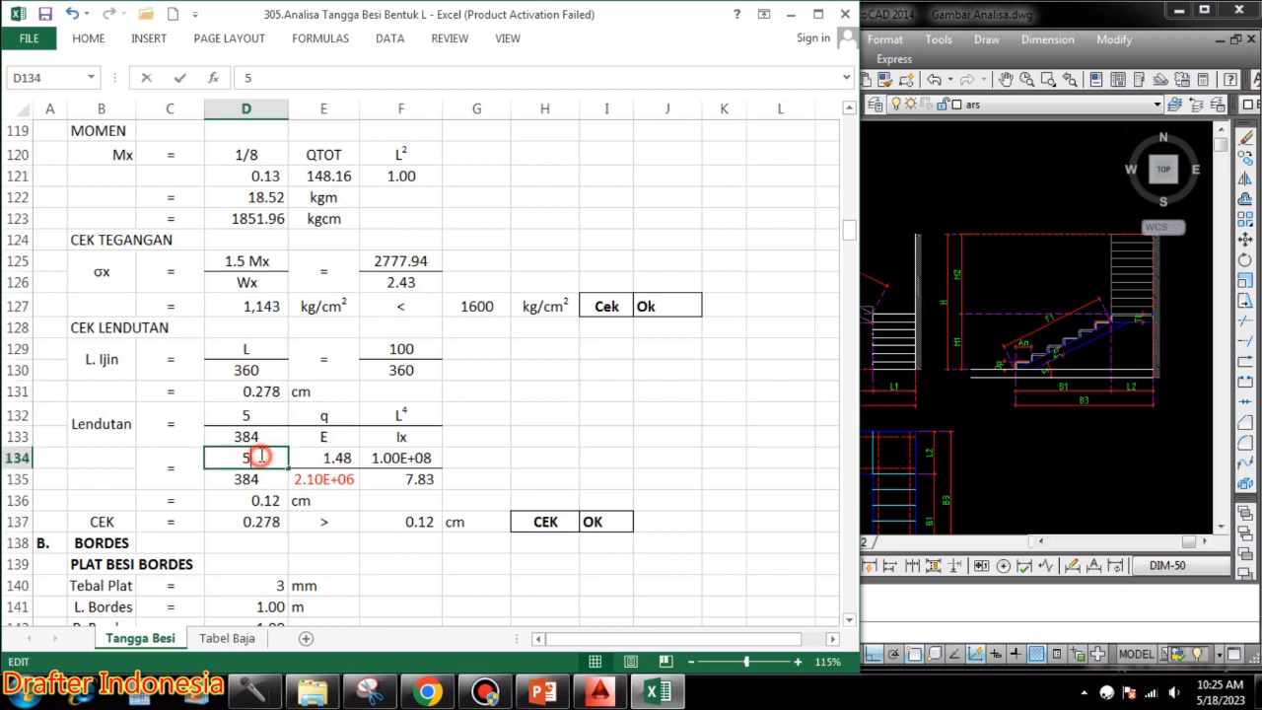
double_click(332, 456)
key(Escape)
double_click(424, 458)
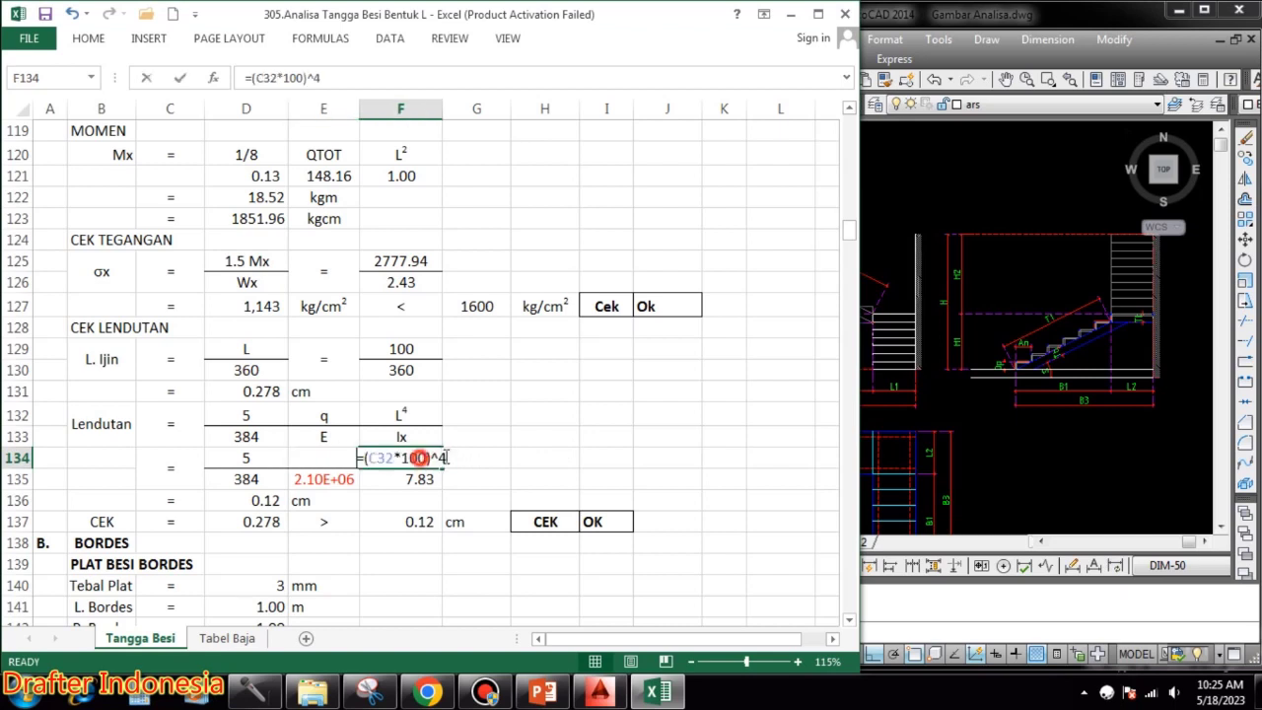
key(Escape)
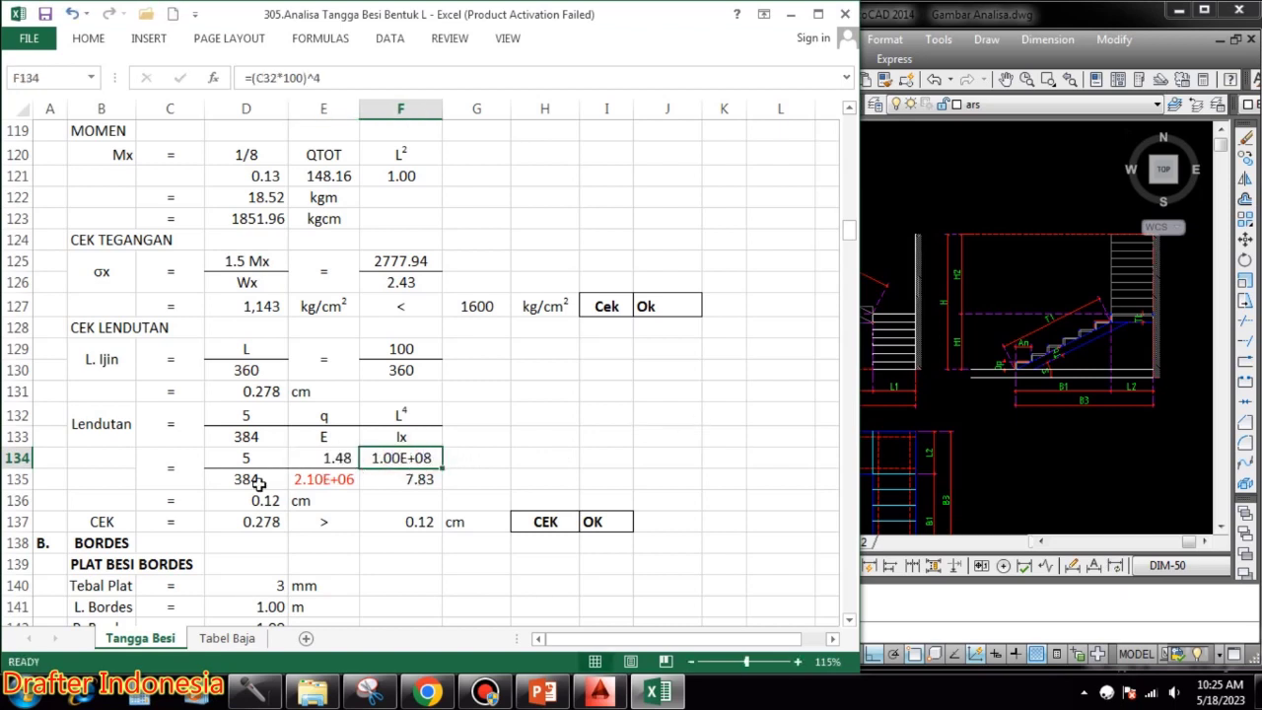
click(255, 482)
double_click(340, 479)
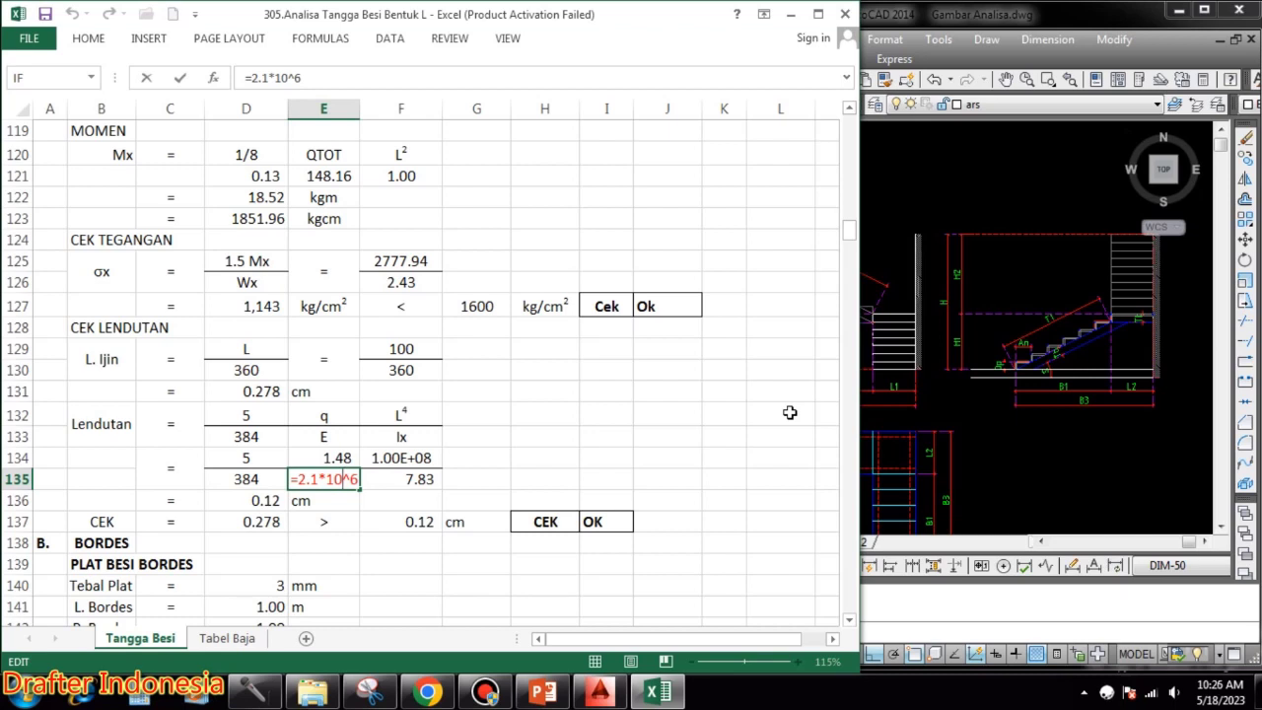
key(Escape)
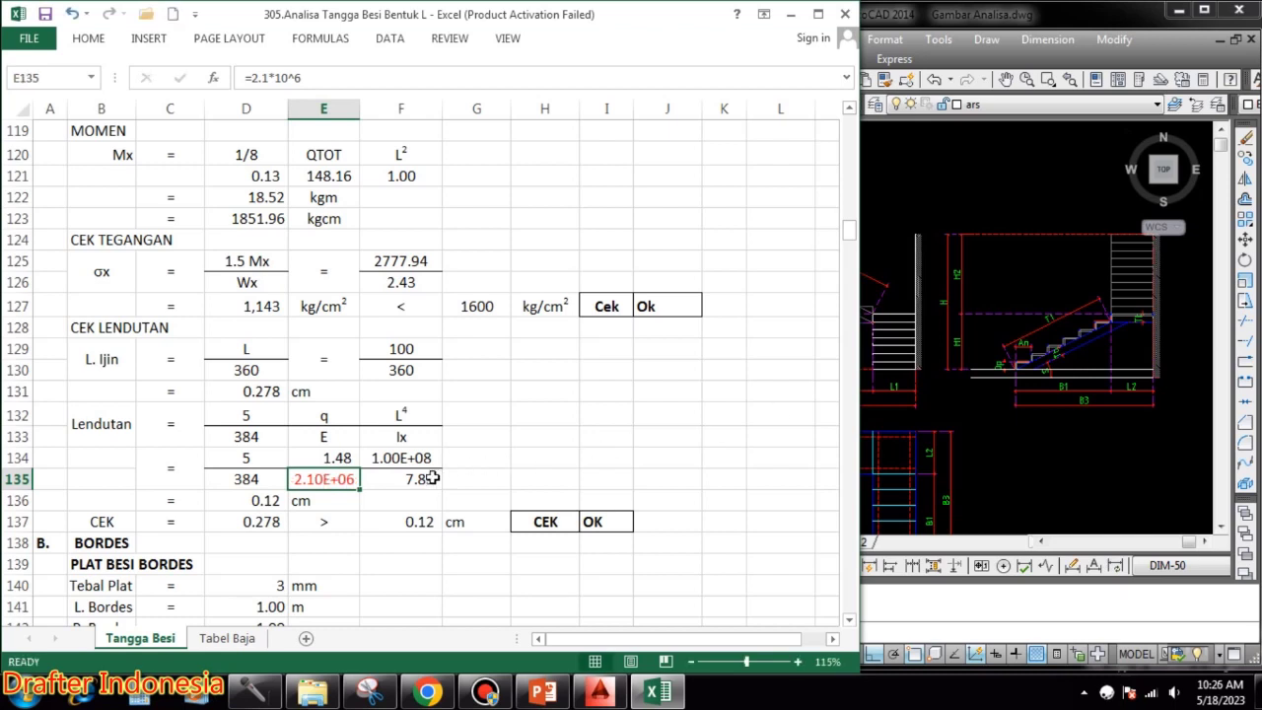
double_click(431, 477)
key(Escape)
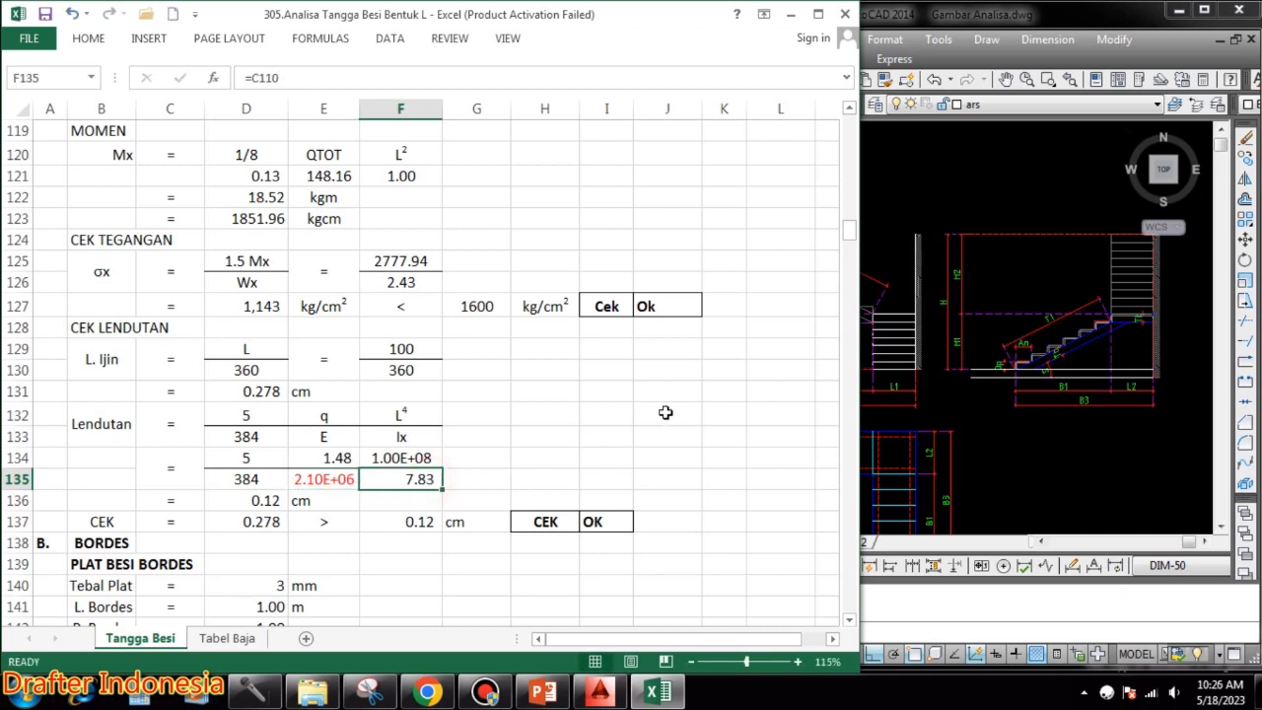
- Check the tread beam's deflection formula and the CEK row's references to the allowable and calculated deflection, and review the section's checks
double_click(266, 500)
key(Escape)
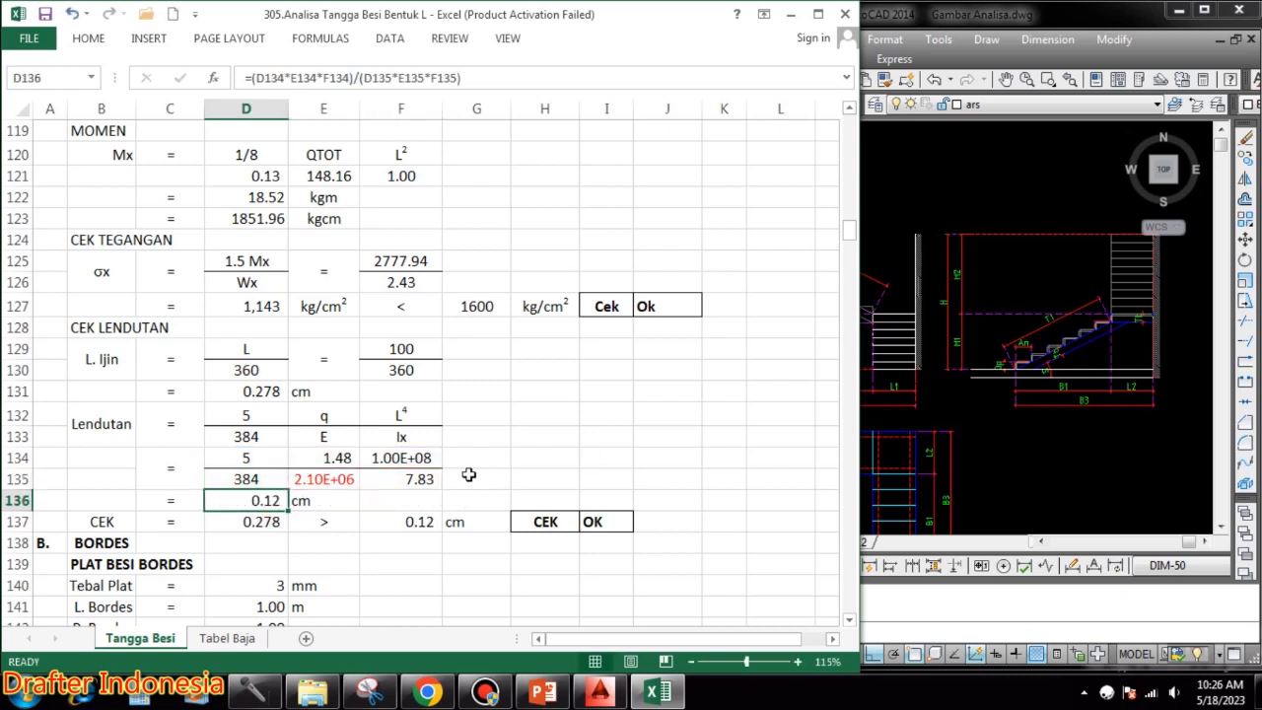
double_click(266, 500)
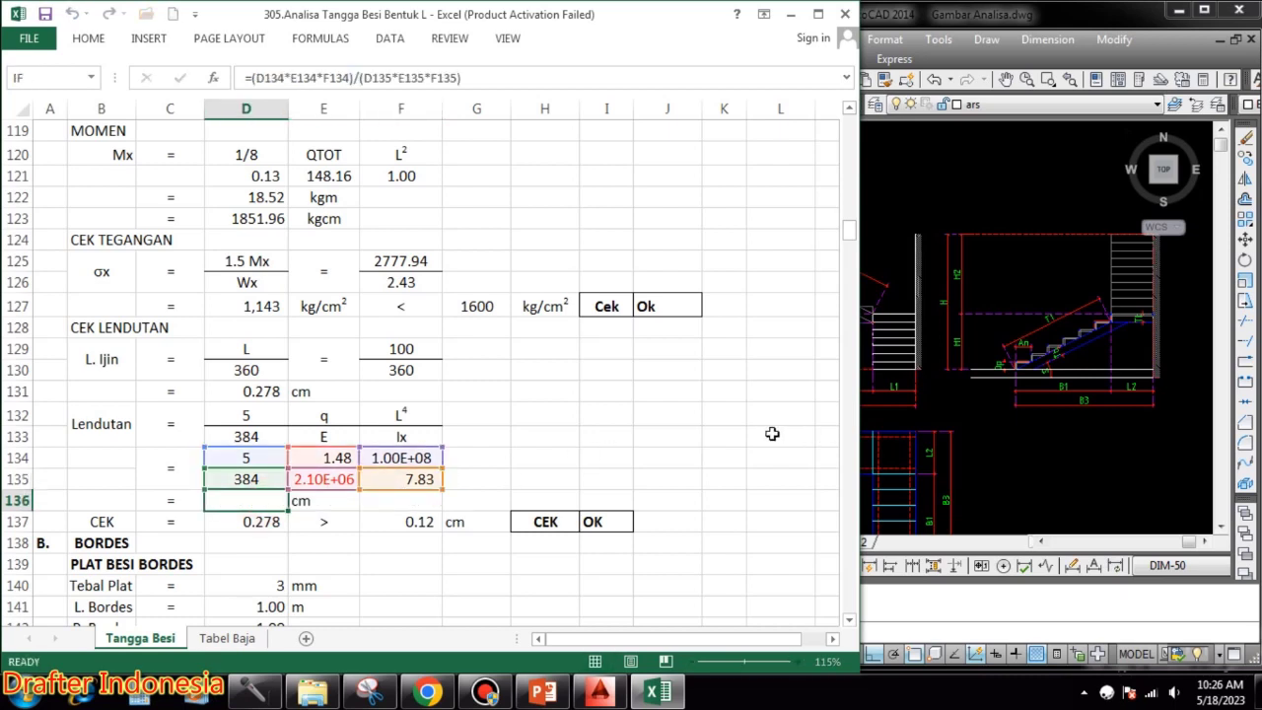
key(Escape)
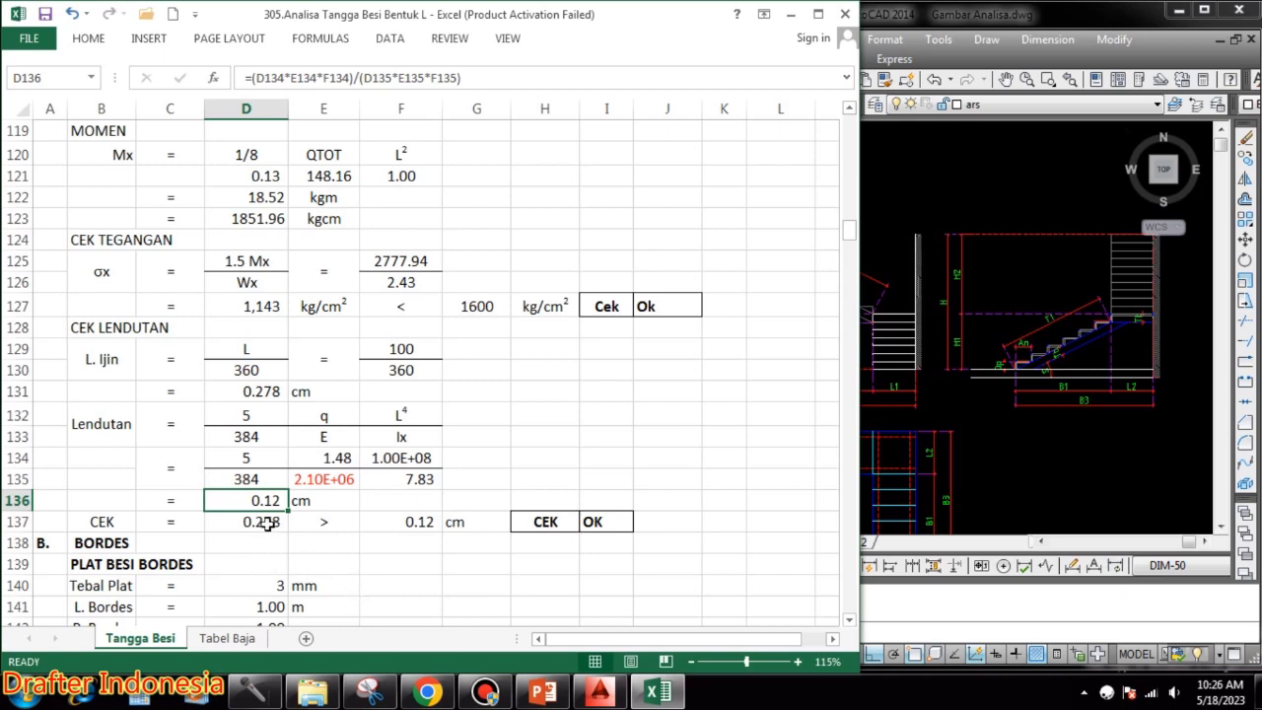
double_click(262, 523)
key(Escape)
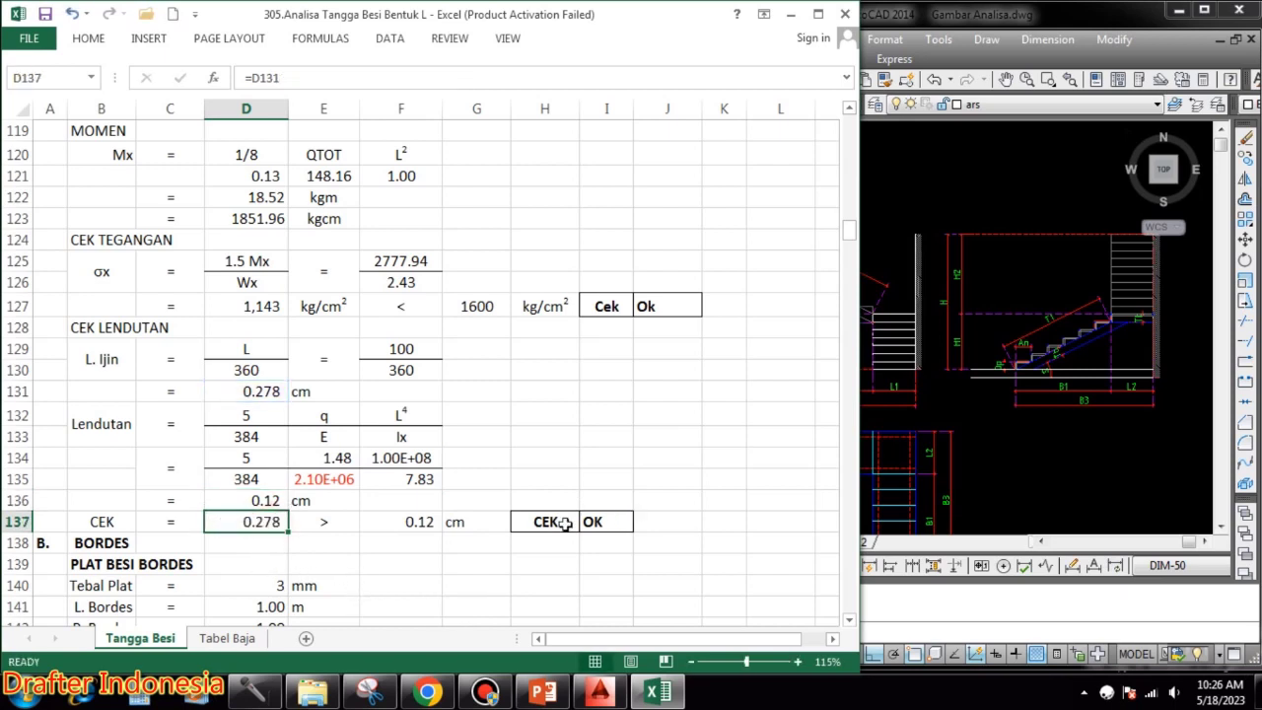
double_click(420, 521)
key(Escape)
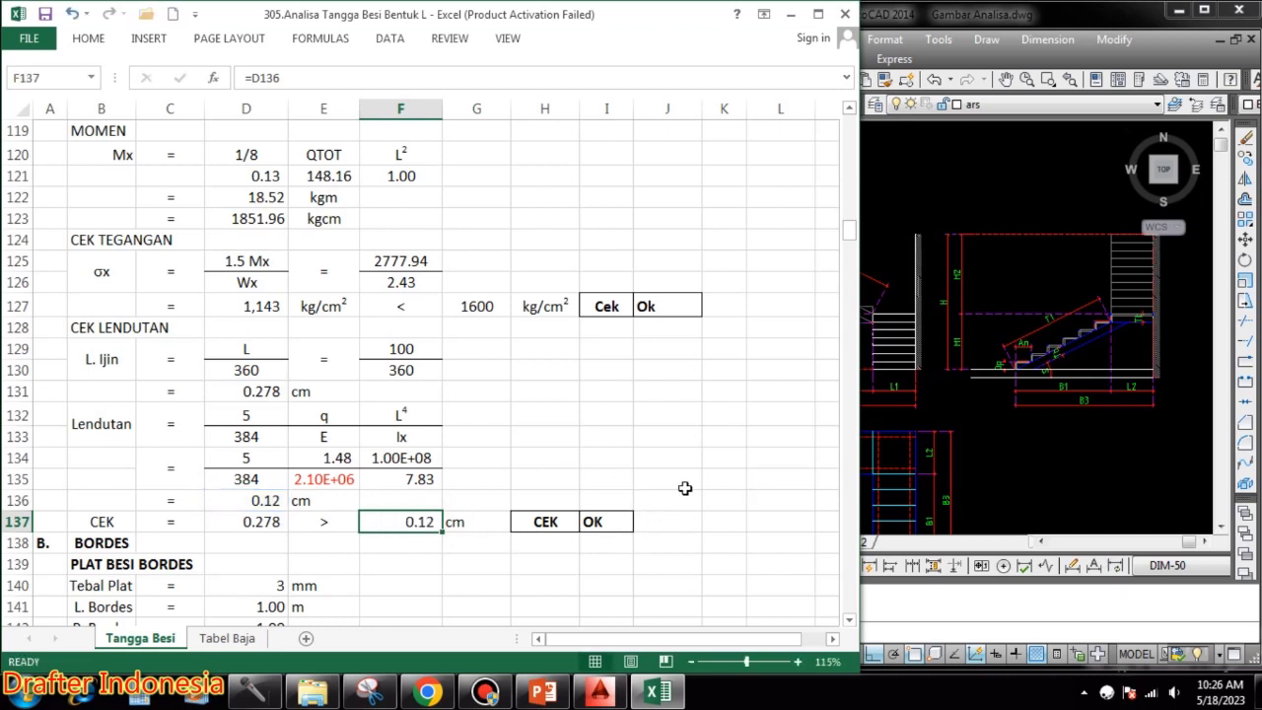
scroll(578, 460, up, 8)
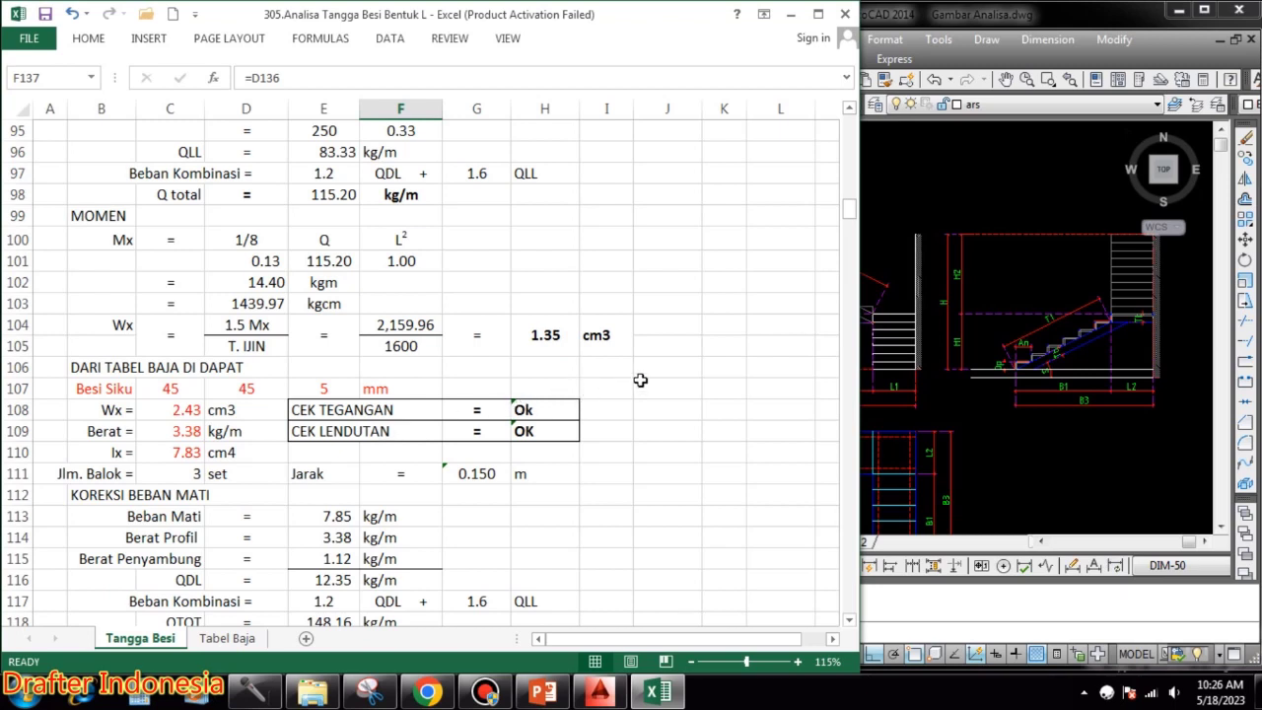
scroll(597, 422, down, 8)
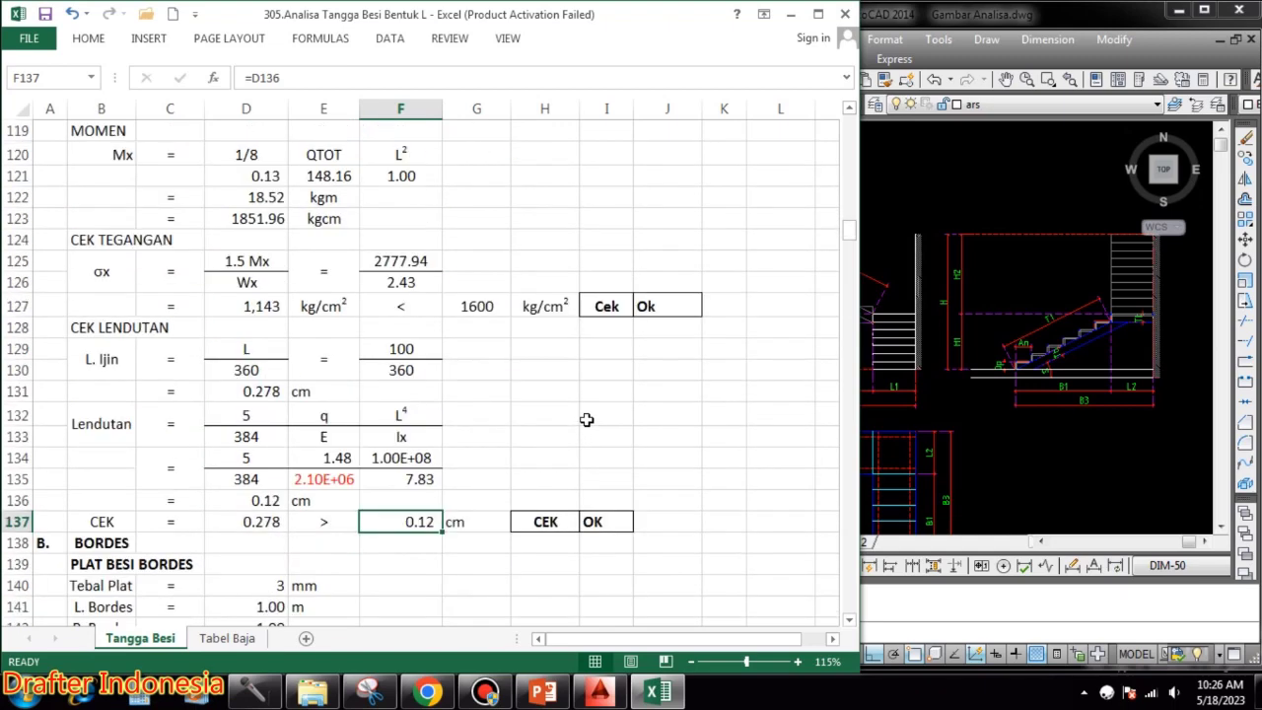
- Check the cell references behind Tebal Plat, L. Bordes and P. Bordes in the PLAT BESI BORDES section
scroll(587, 421, down, 3)
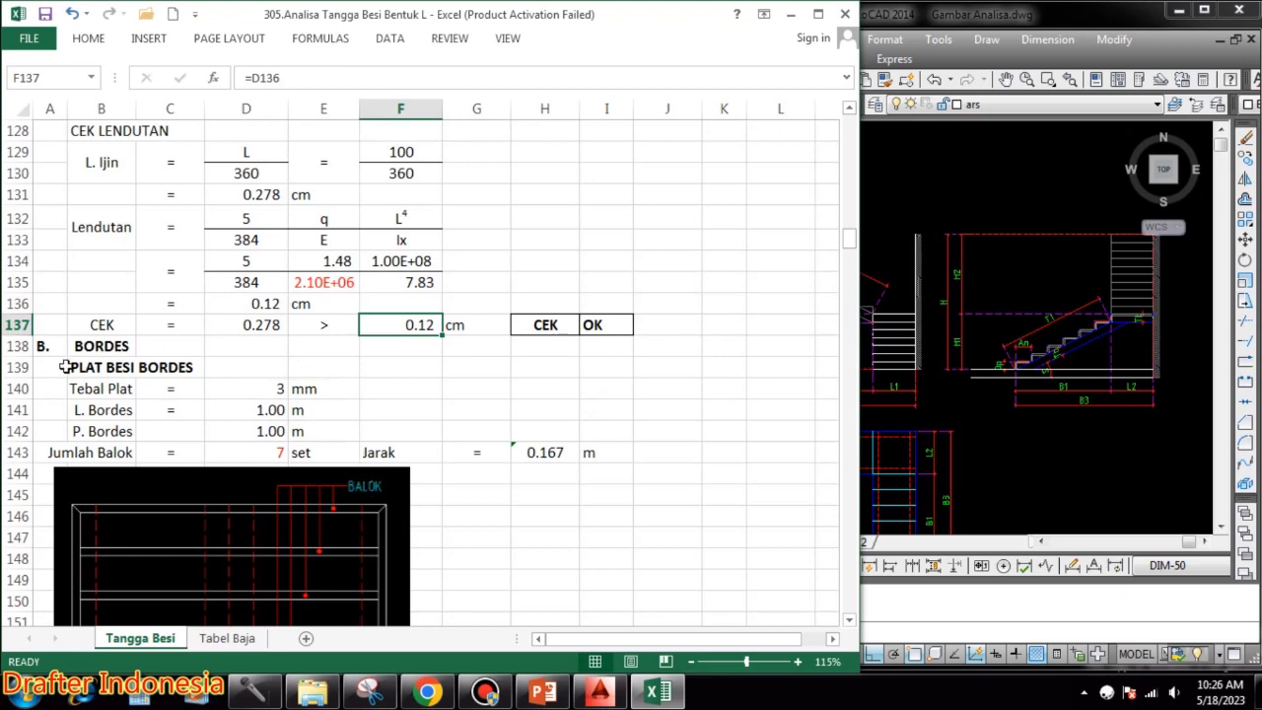
scroll(374, 353, down, 1)
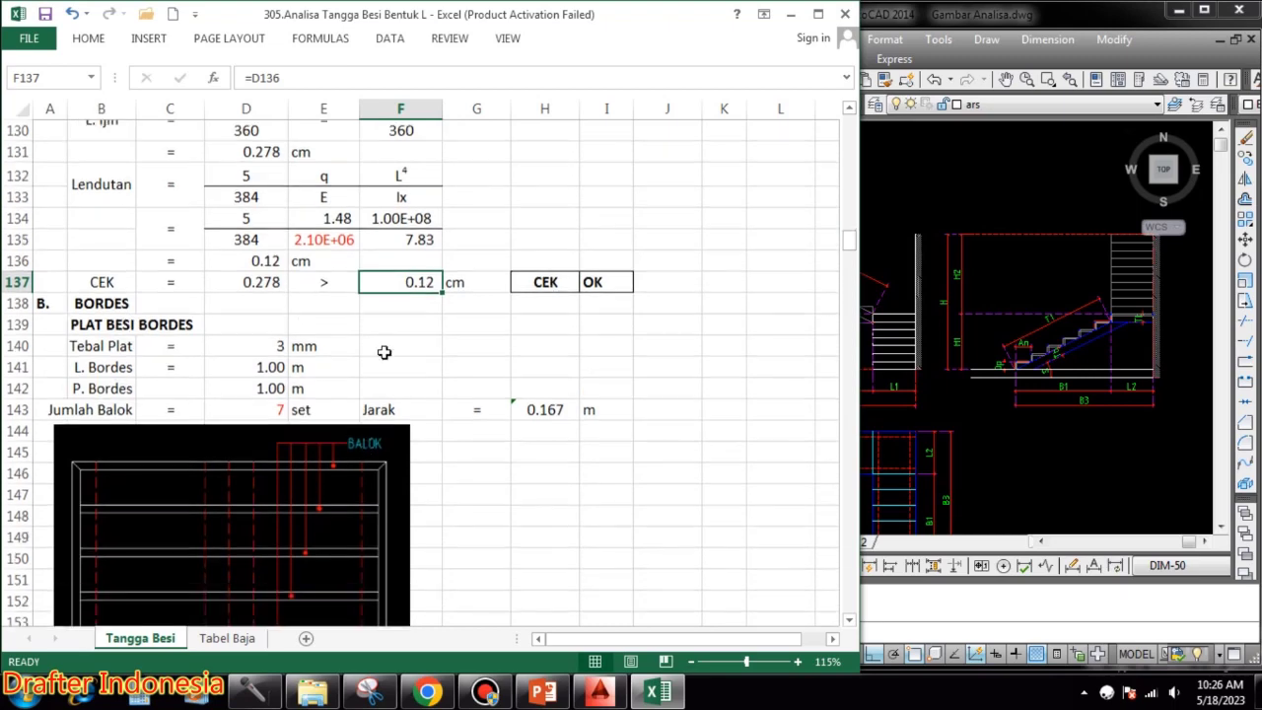
click(276, 325)
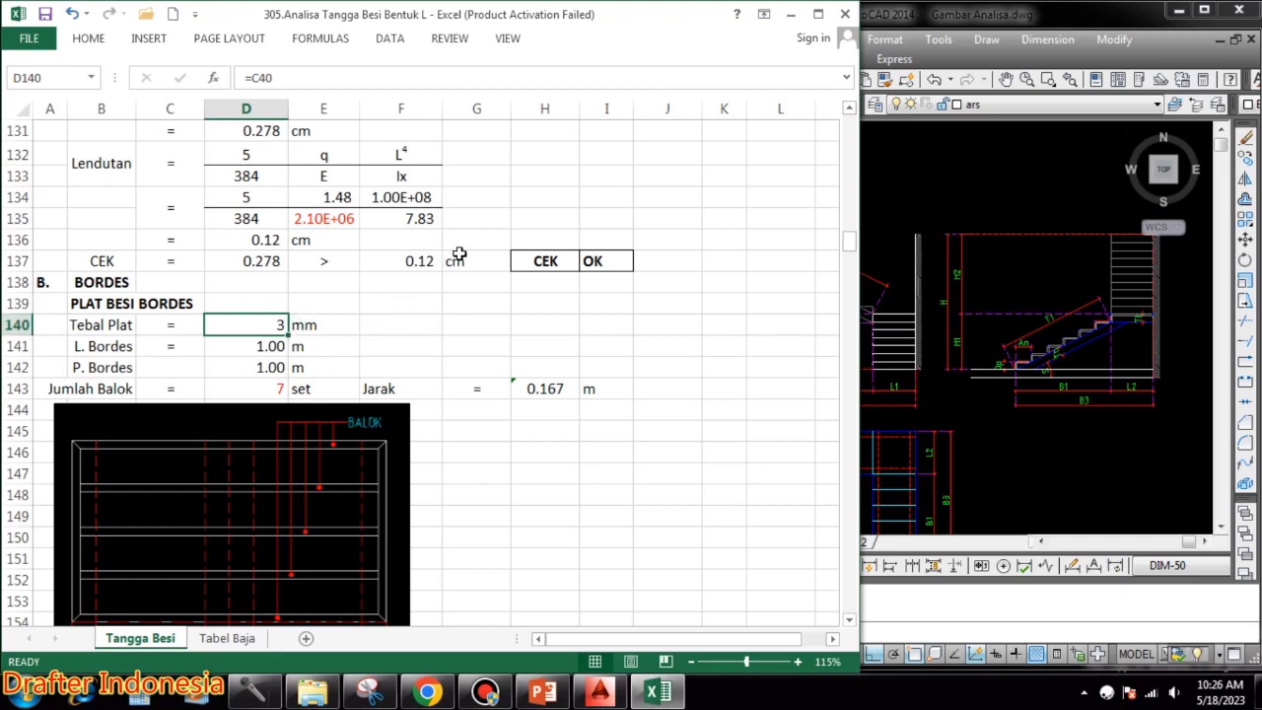
double_click(277, 346)
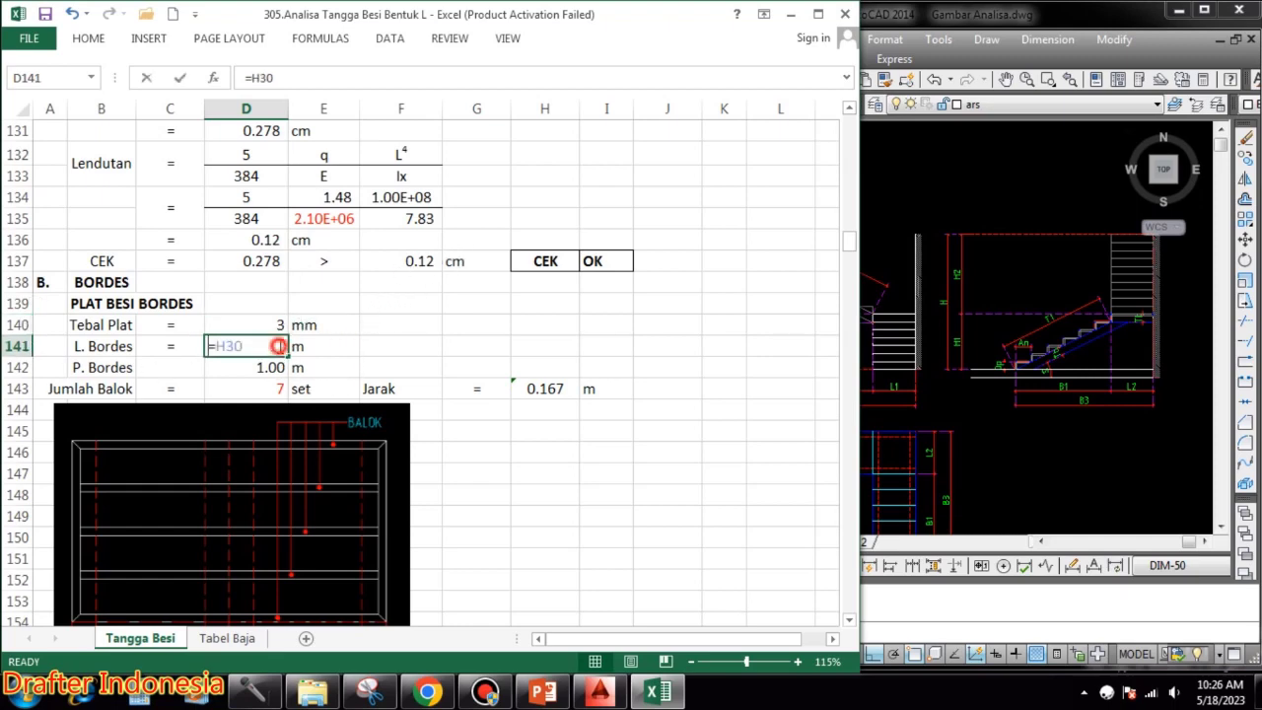
key(Escape)
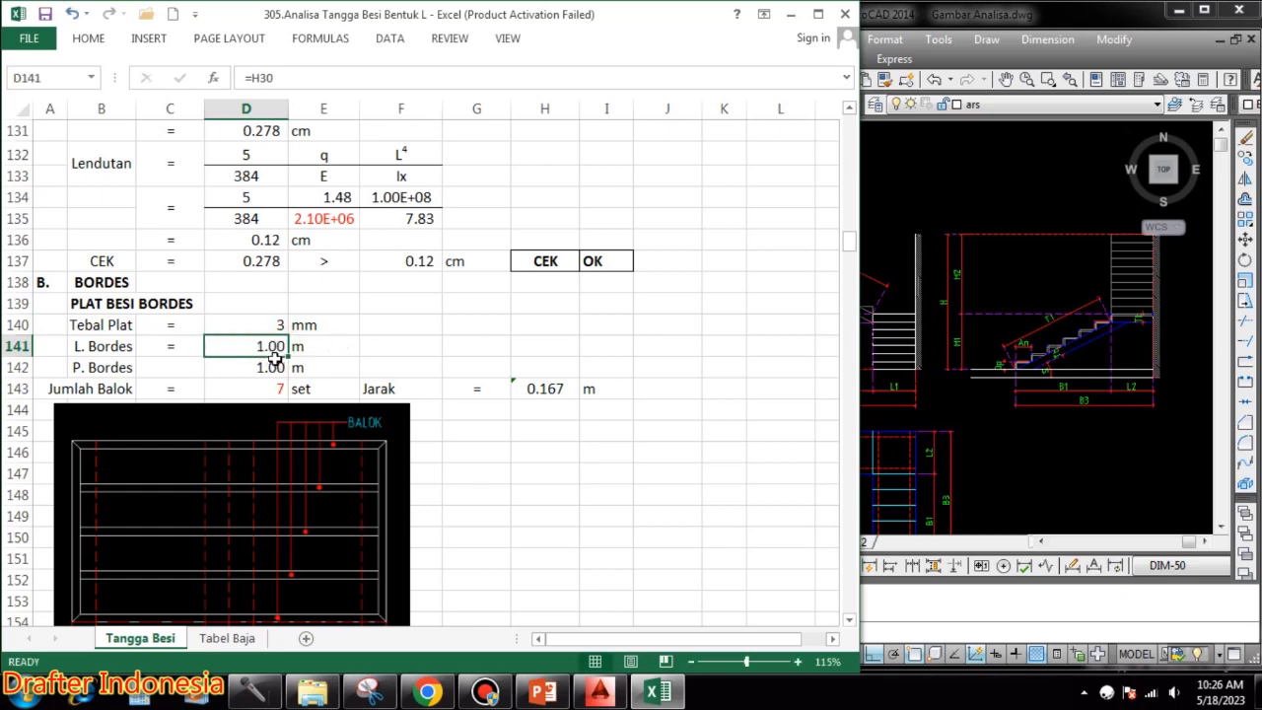
double_click(280, 366)
key(Escape)
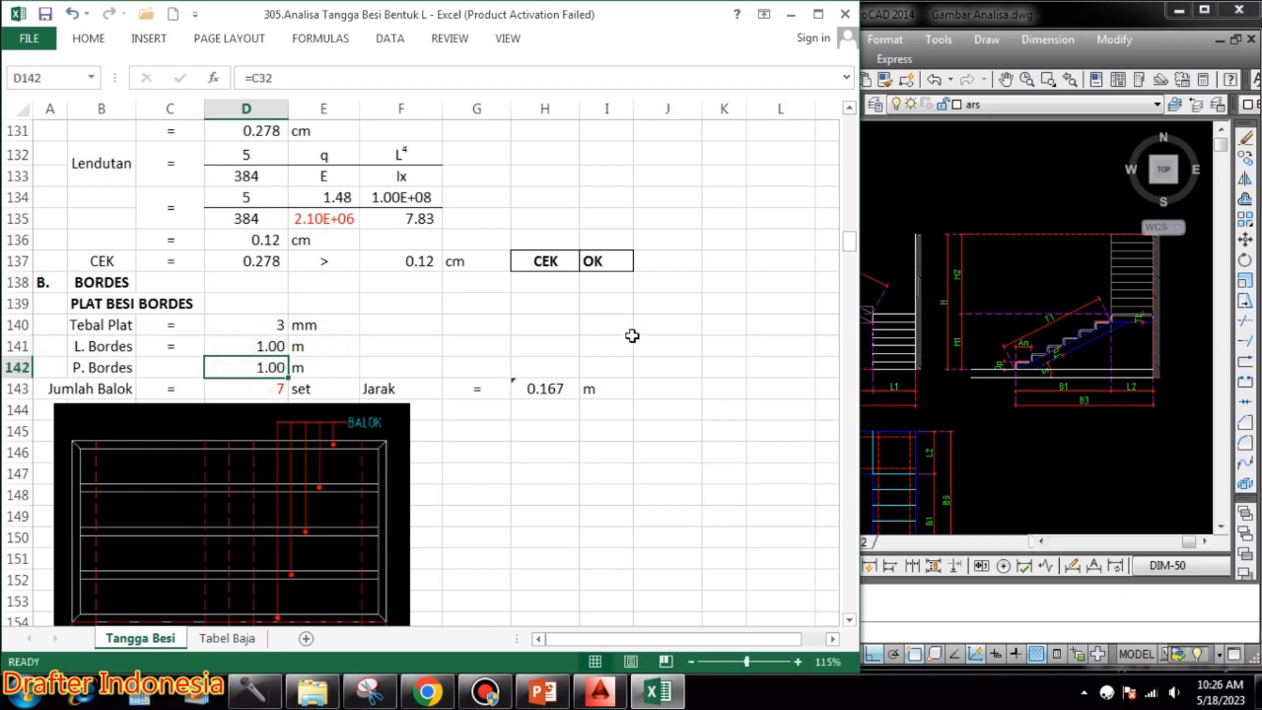
- Set the landing plate's Jumlah Balok to 5 and check the formula for the beam spacing Jarak
double_click(274, 388)
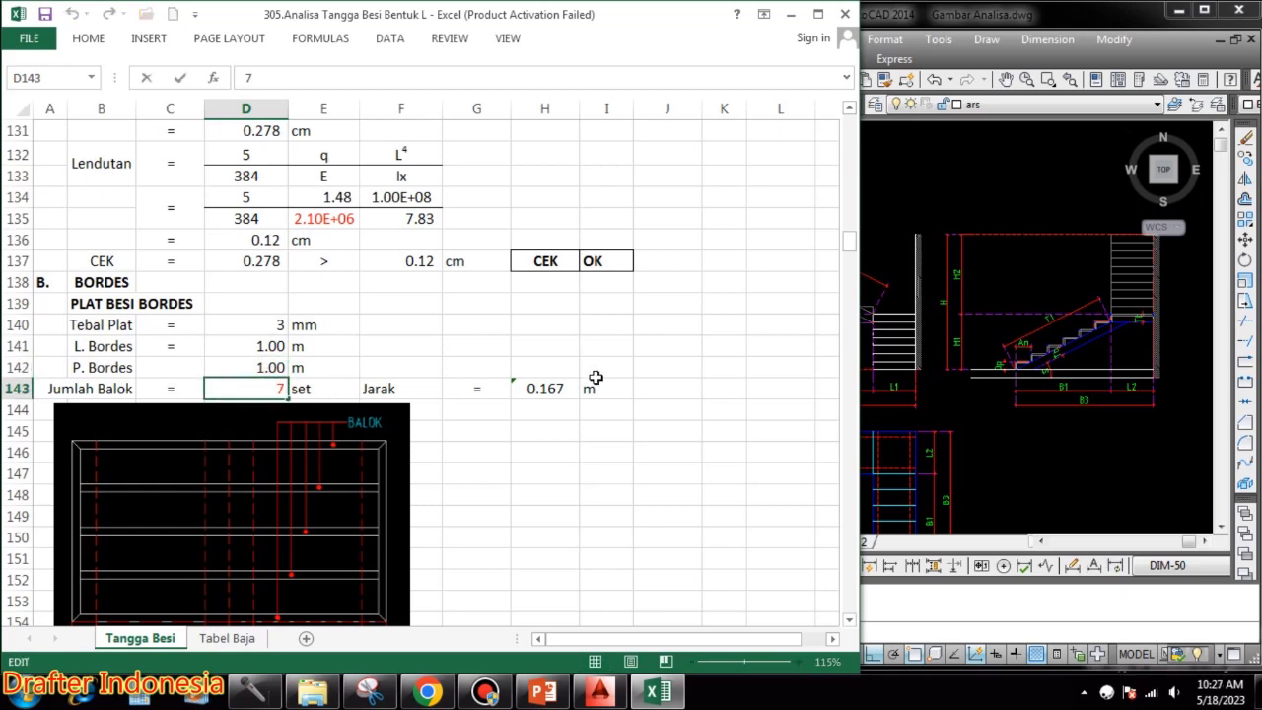
text(6)
key(Return)
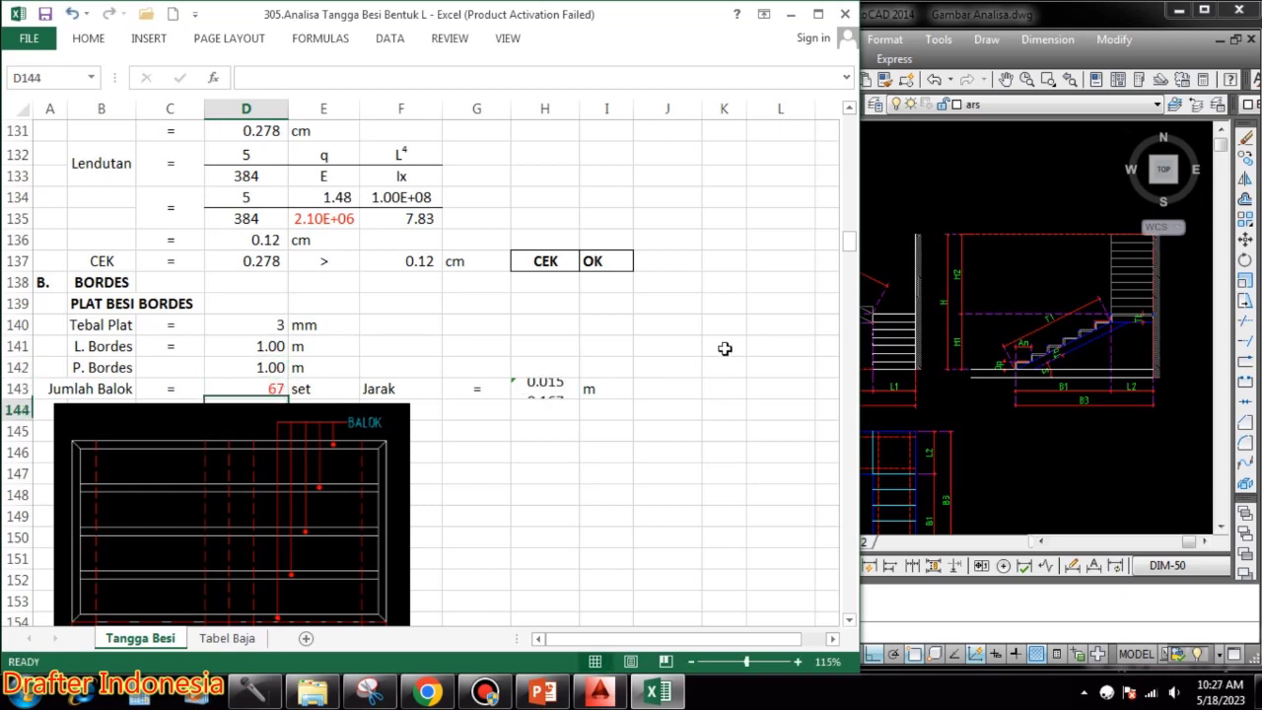
click(273, 389)
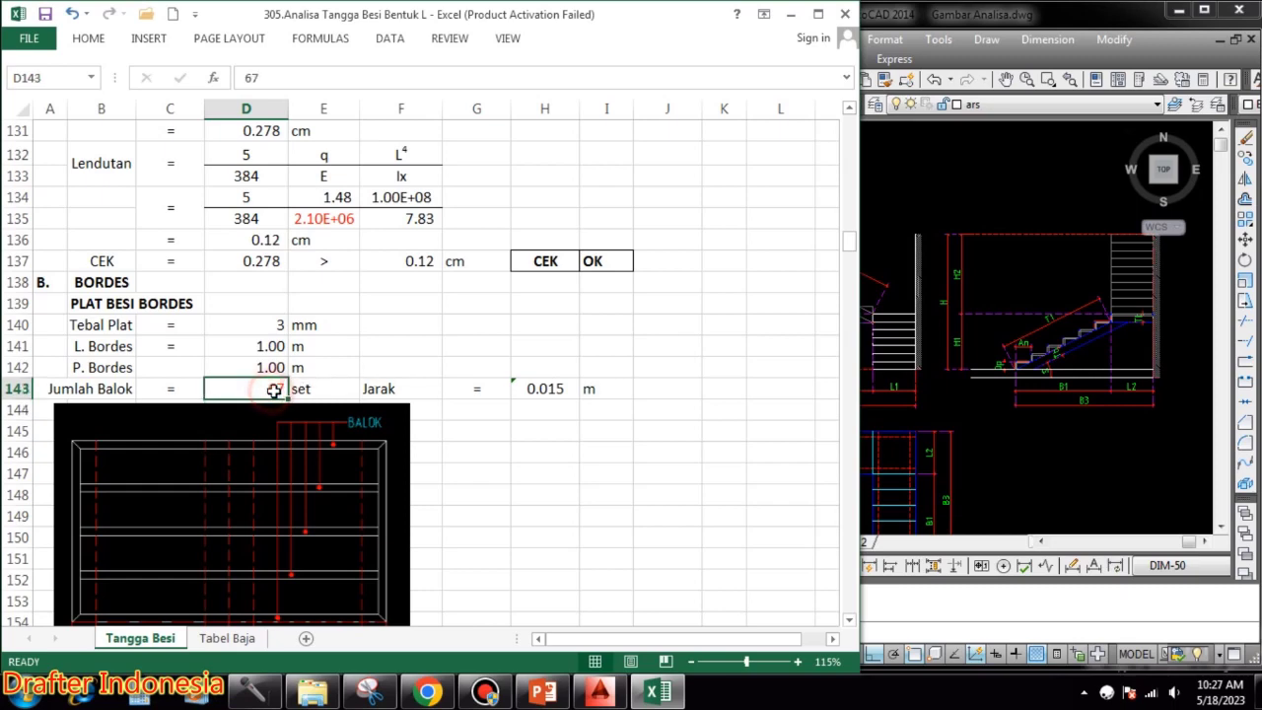
text(5)
key(Return)
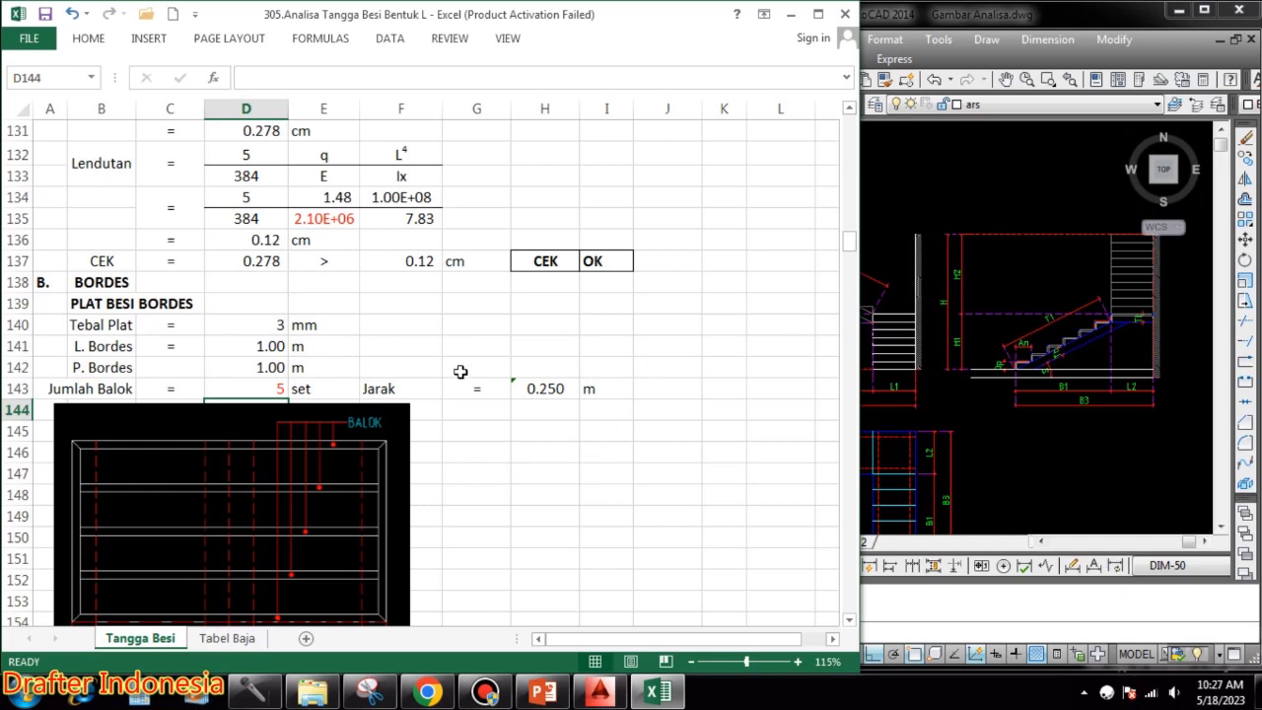
double_click(558, 388)
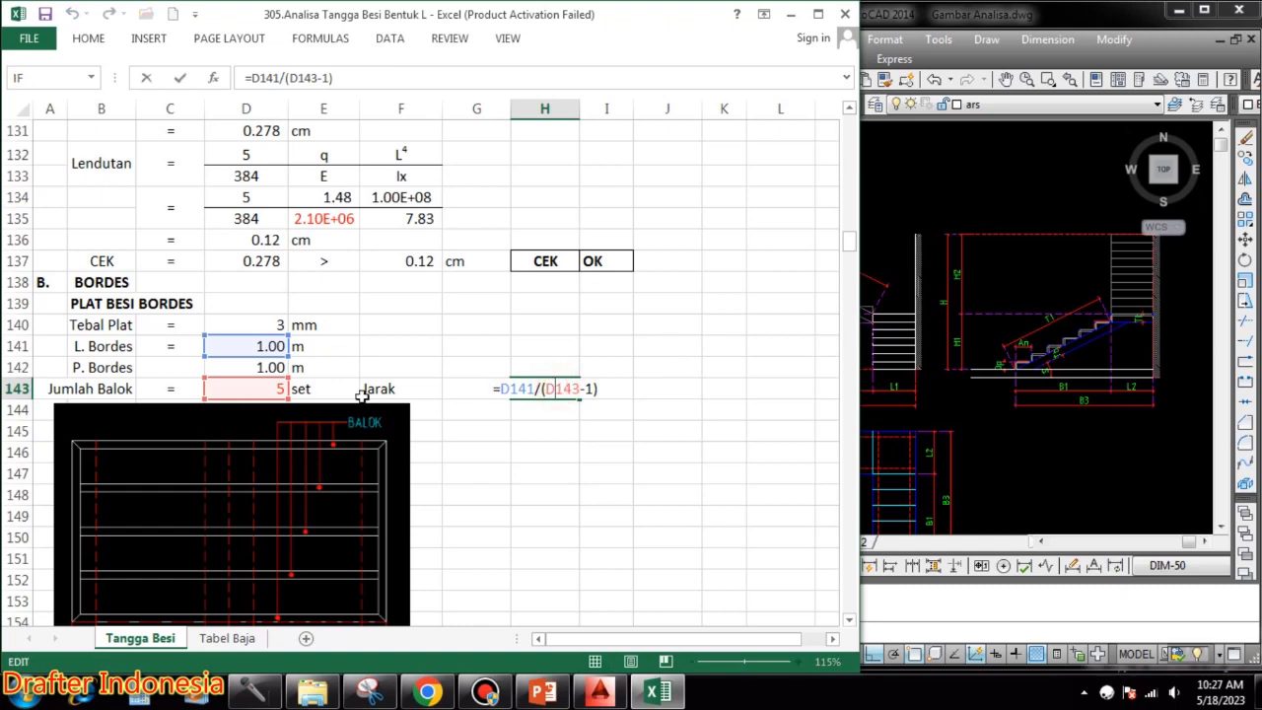
key(Escape)
scroll(445, 366, down, 2)
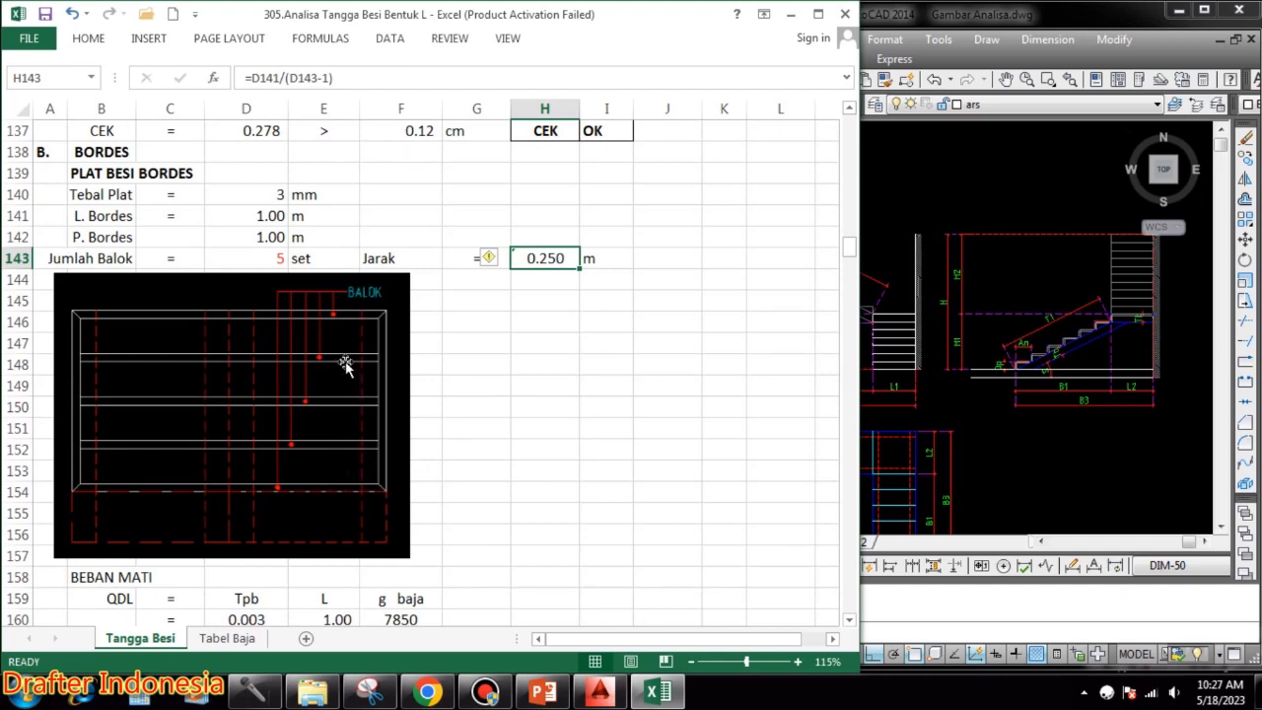
- Try 6 and 7 as the landing plate's Jumlah Balok and restore it to 5
click(265, 259)
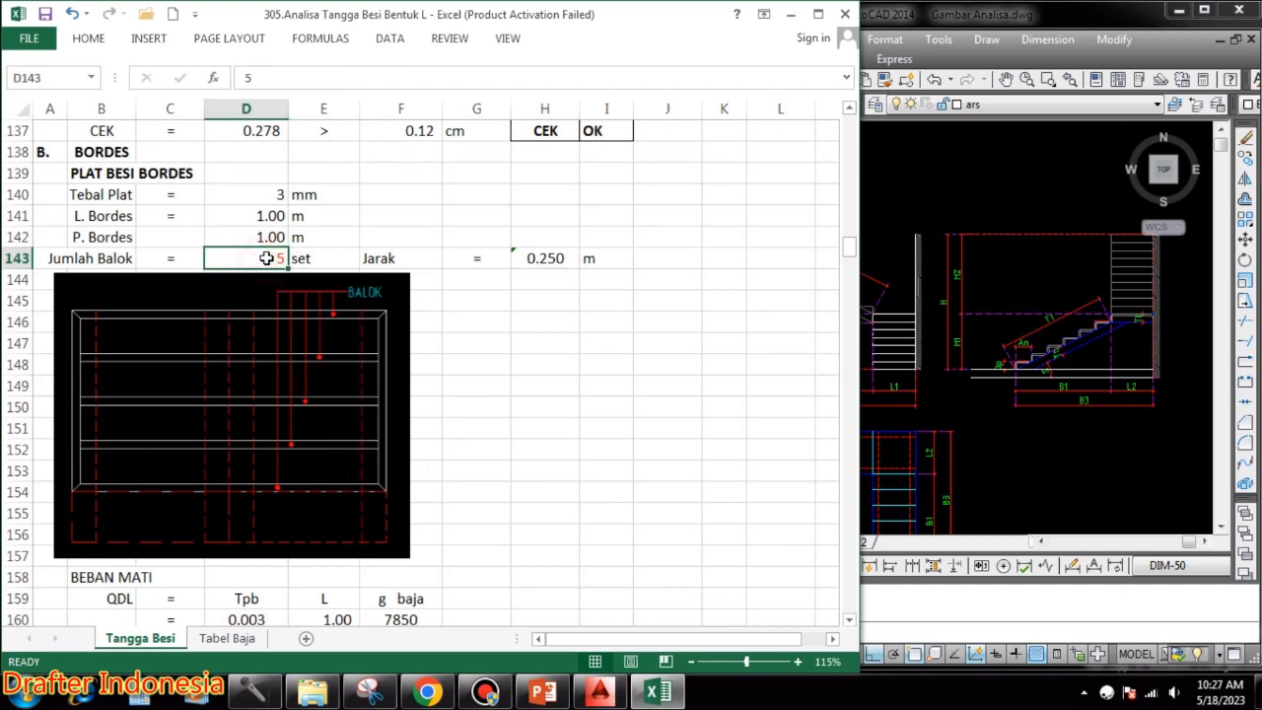
text(6)
key(Return)
click(266, 258)
text(7)
key(Return)
click(266, 258)
text(5)
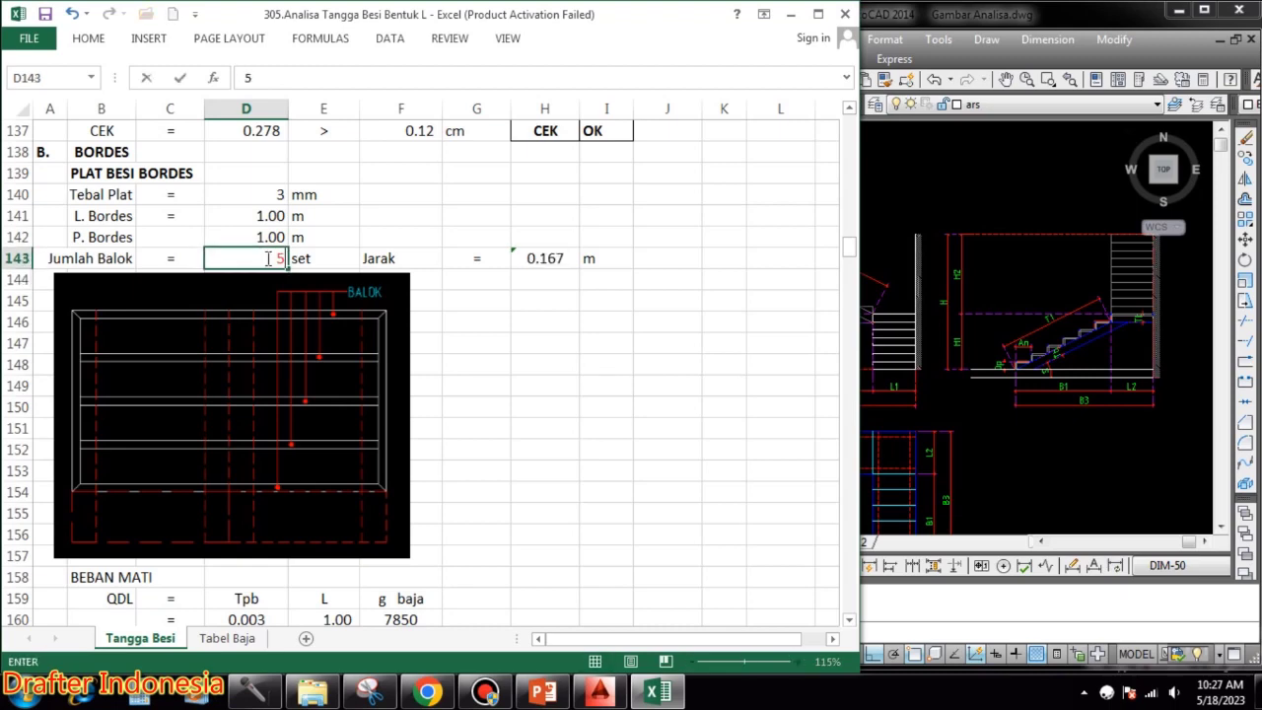
key(Return)
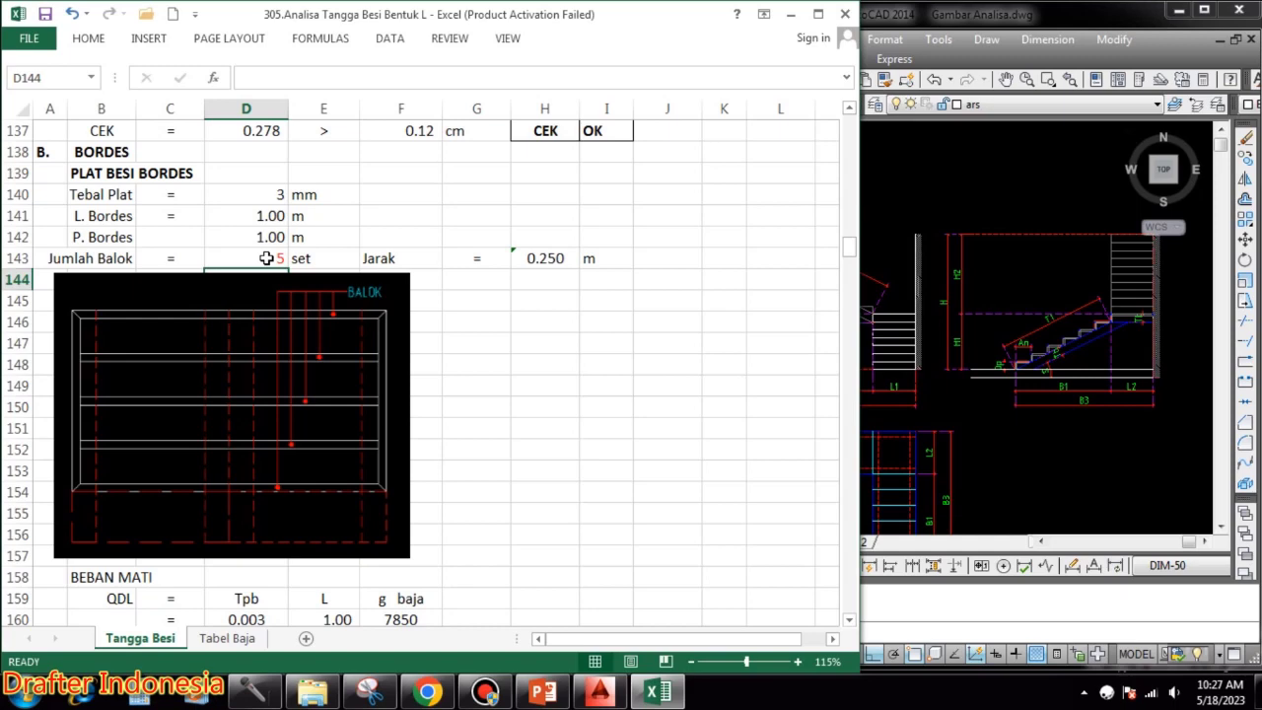
- Check the landing plate's BEBAN MATI formulas for Tpb, L, steel density and the resulting QDL
scroll(513, 392, down, 1)
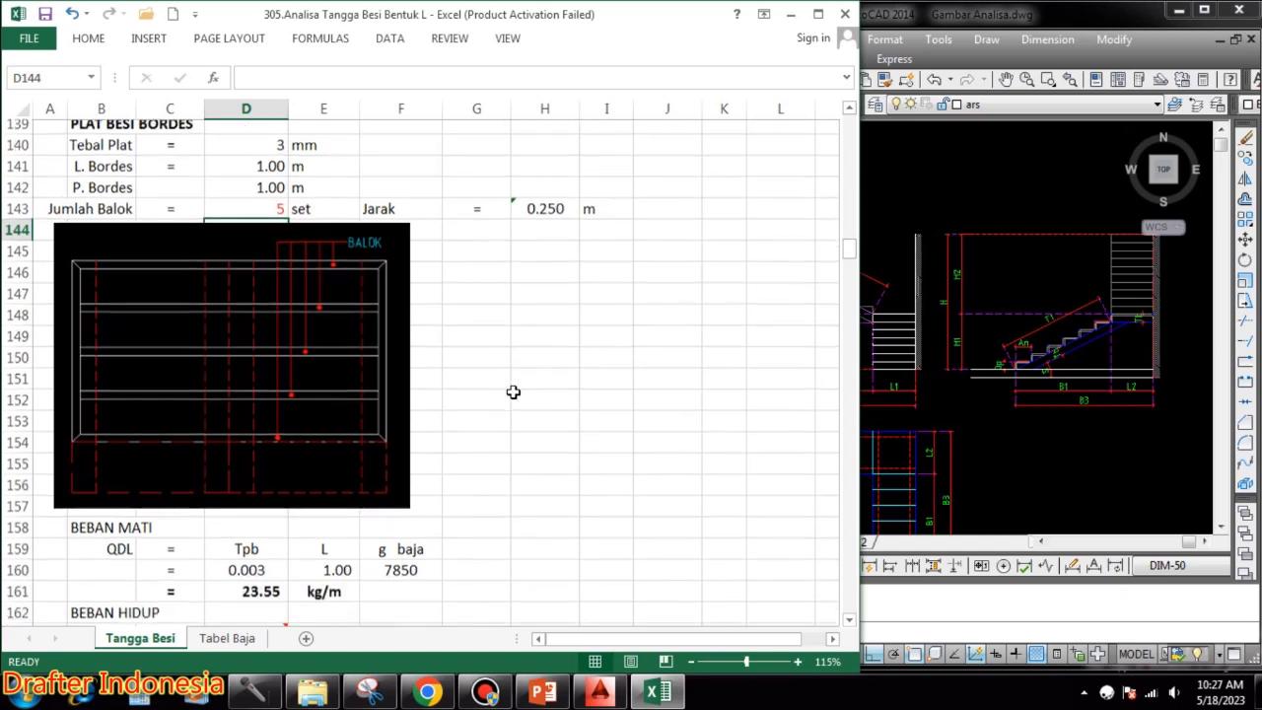
scroll(502, 455, down, 1)
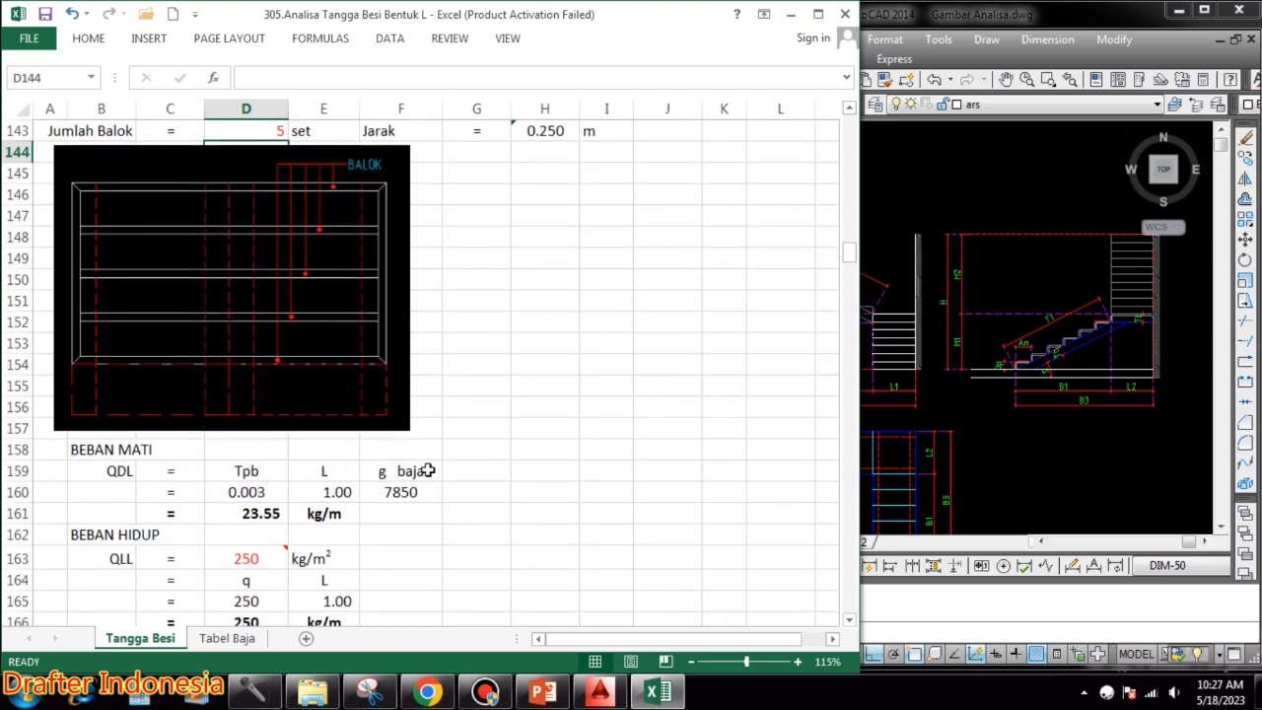
double_click(253, 491)
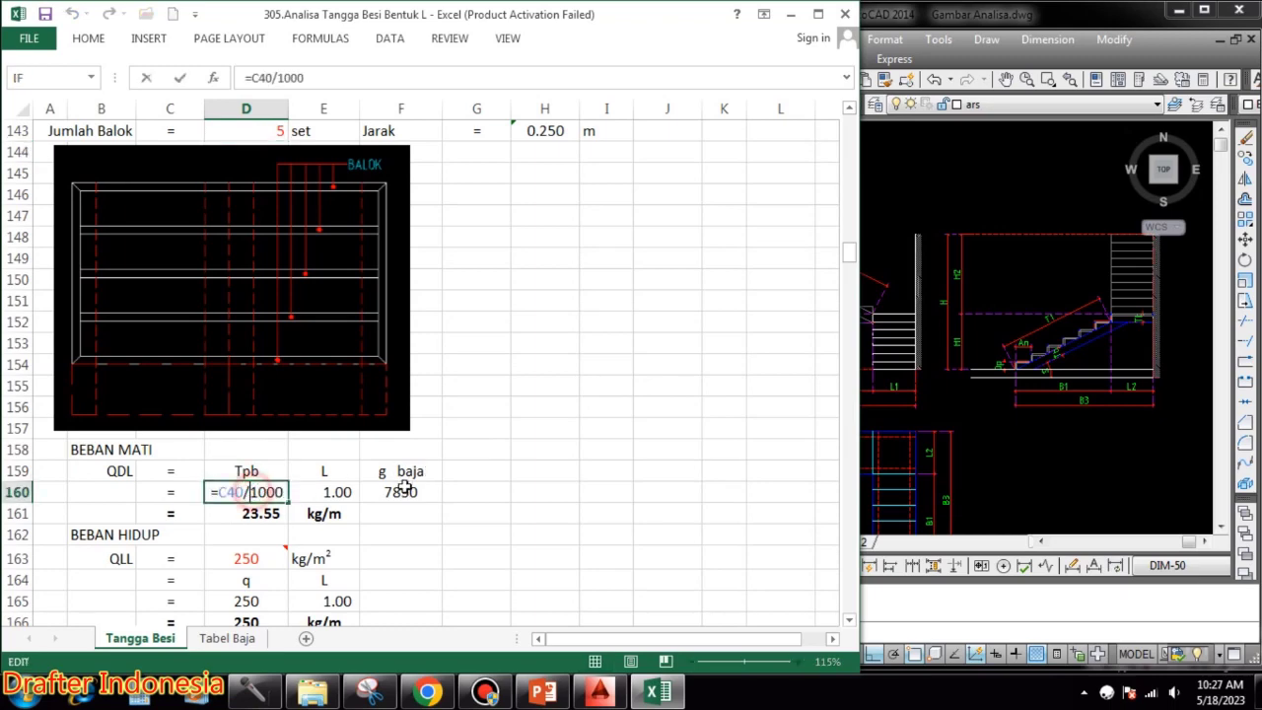
double_click(342, 491)
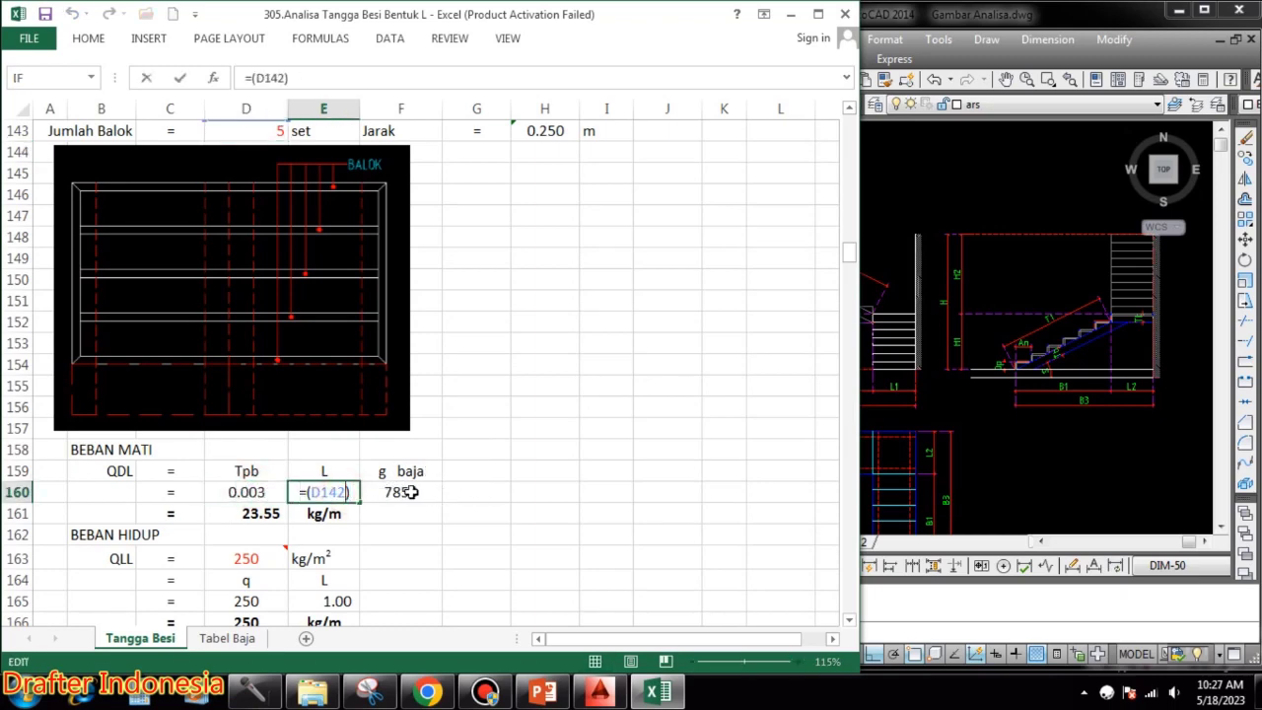
double_click(410, 491)
key(Escape)
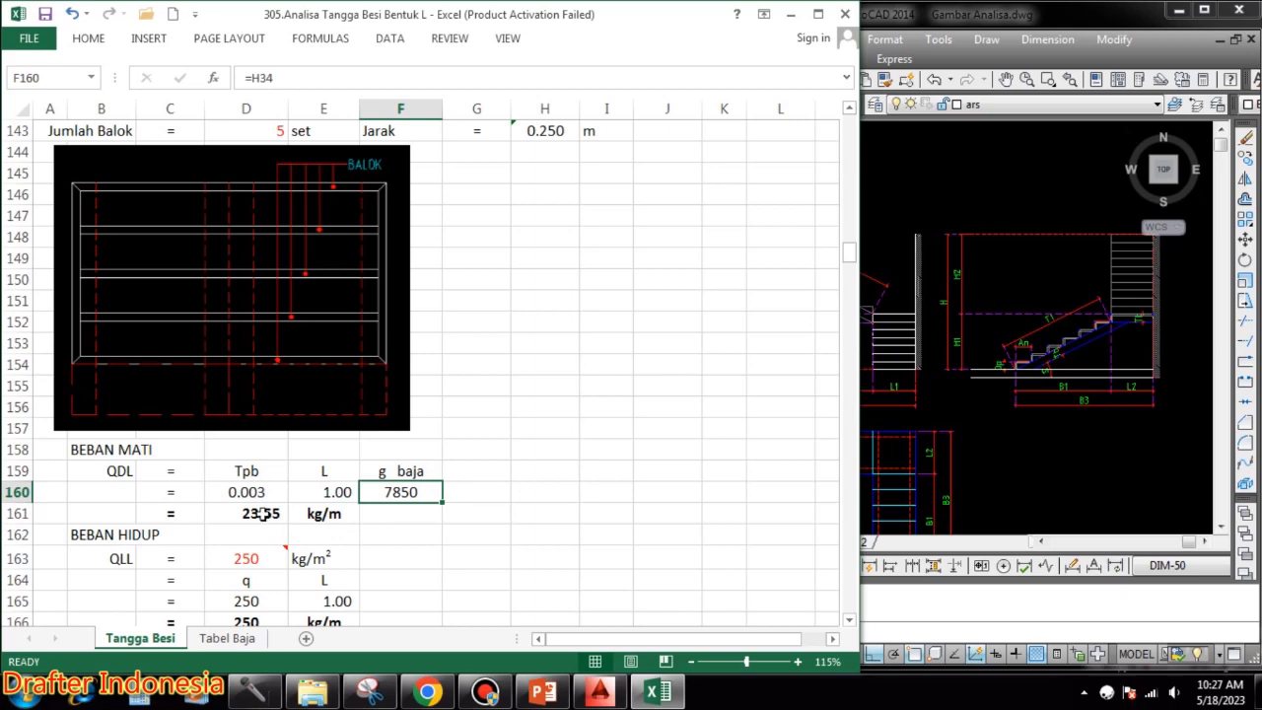
double_click(261, 514)
key(Escape)
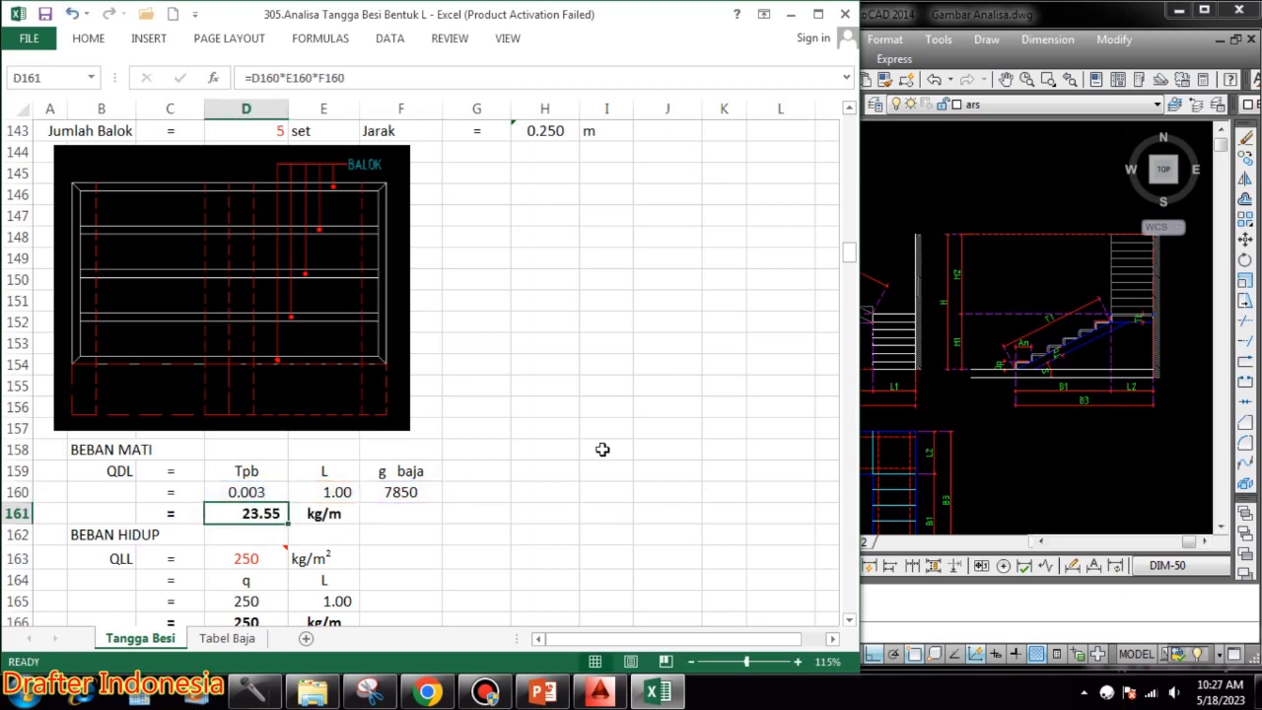
- Start a formula in the landing plate's BEBAN HIDUP QLL cell to link it to the tread plate's QLL
scroll(552, 454, down, 1)
click(246, 491)
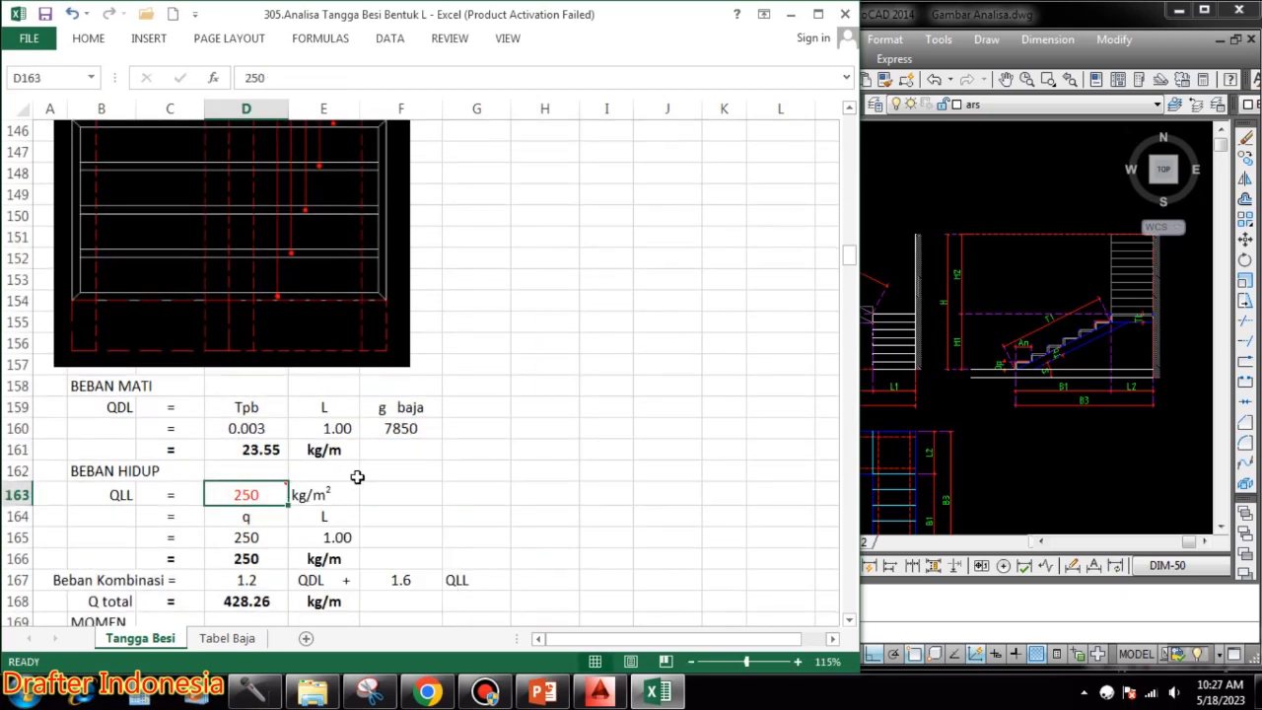
text(=)
scroll(414, 490, up, 16)
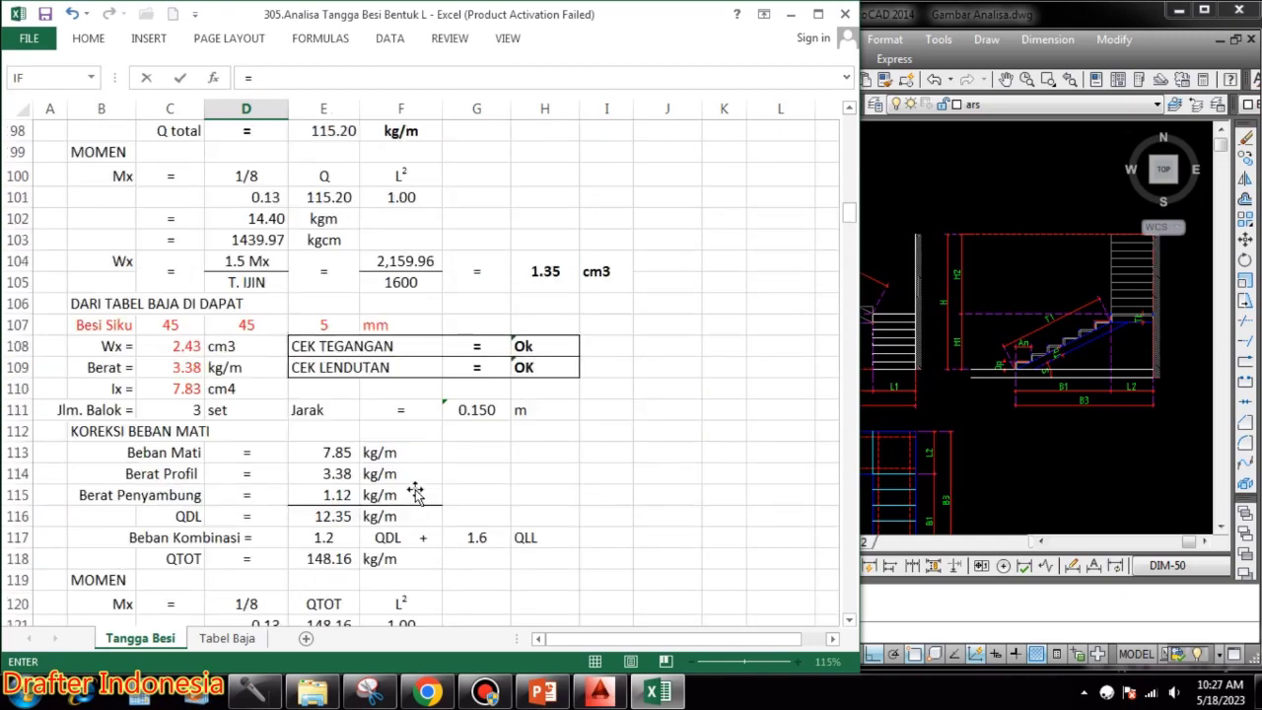
scroll(414, 493, up, 16)
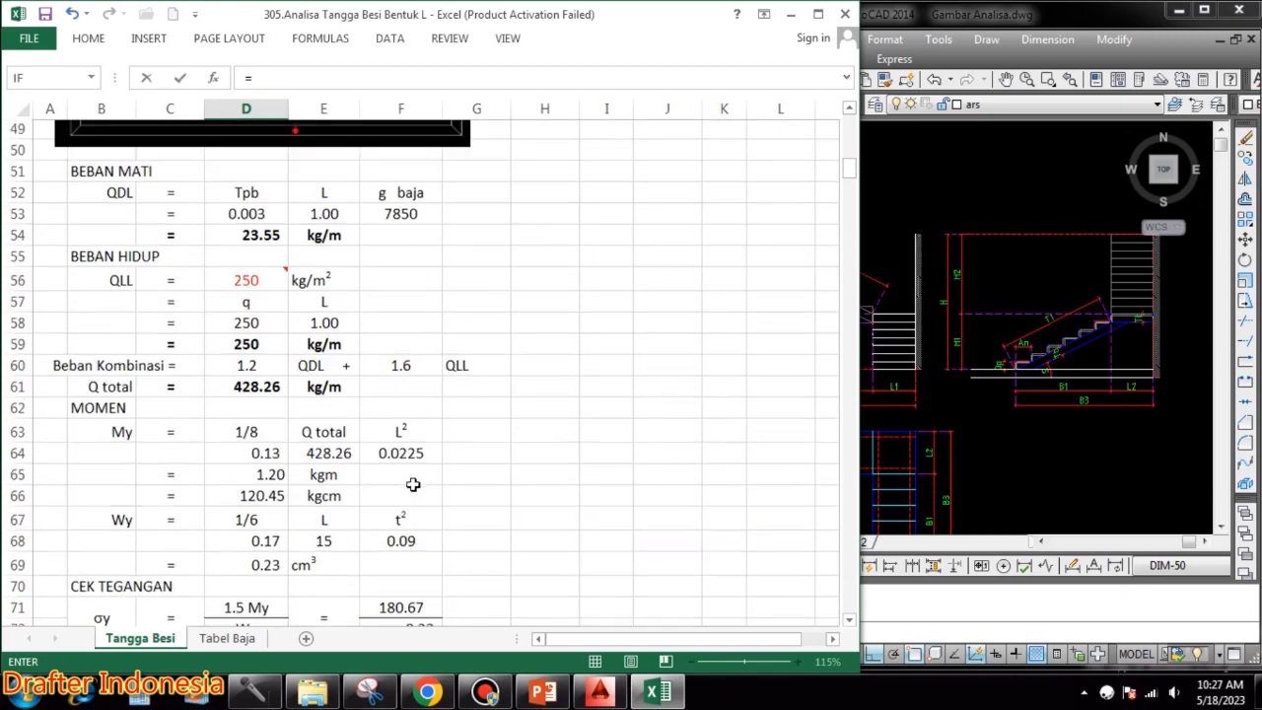
- Link the landing plate's live load QLL in D163 to the tread's live load in D56
scroll(414, 485, up, 3)
click(276, 452)
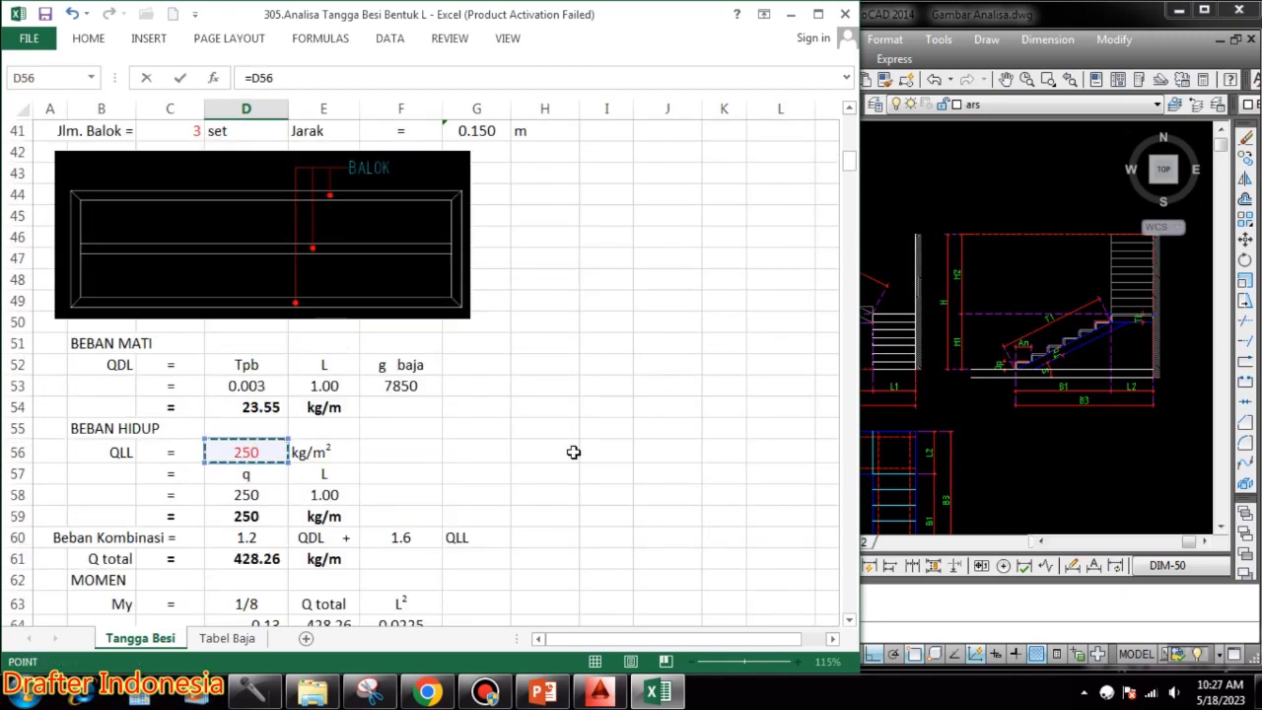
scroll(592, 444, up, 9)
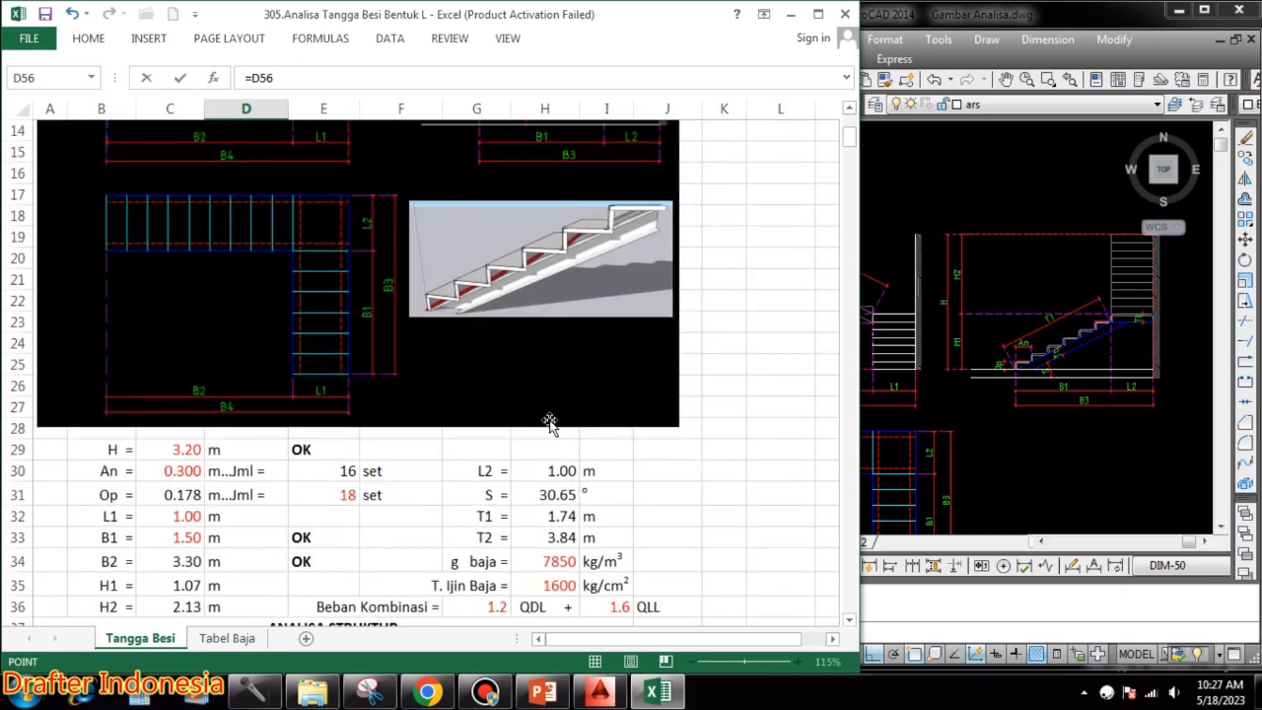
scroll(547, 419, down, 8)
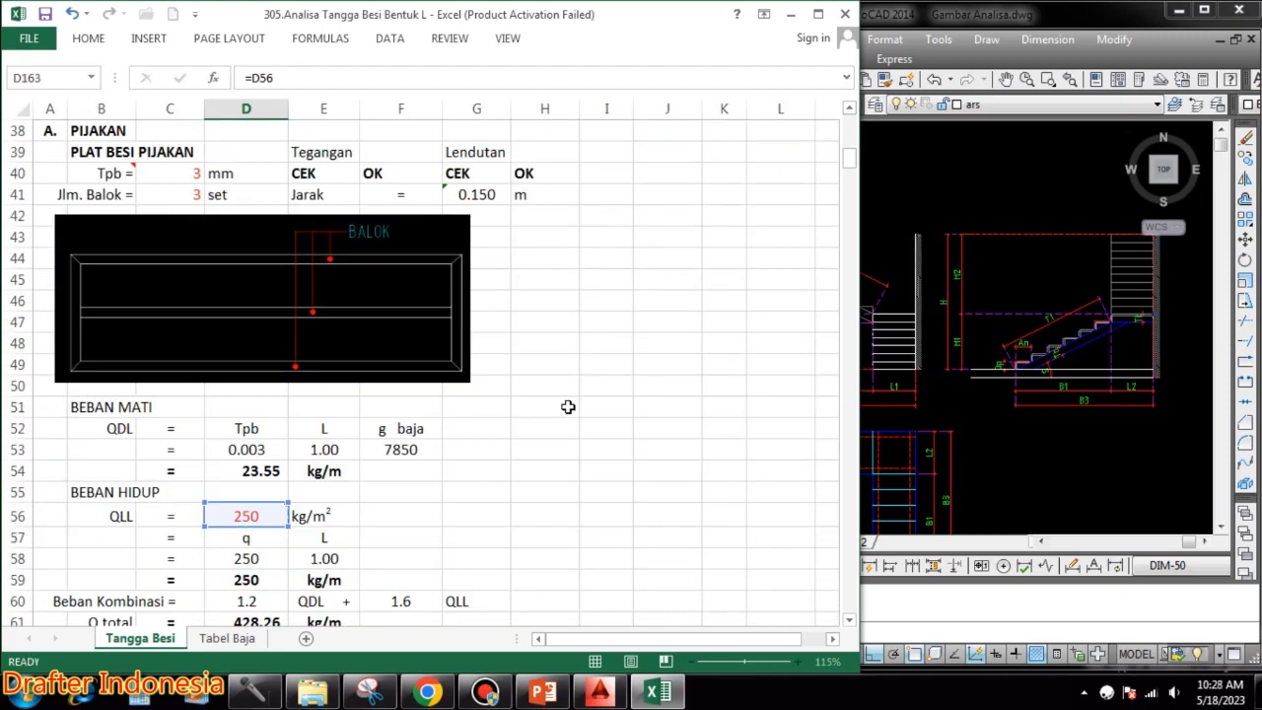
key(Return)
click(256, 579)
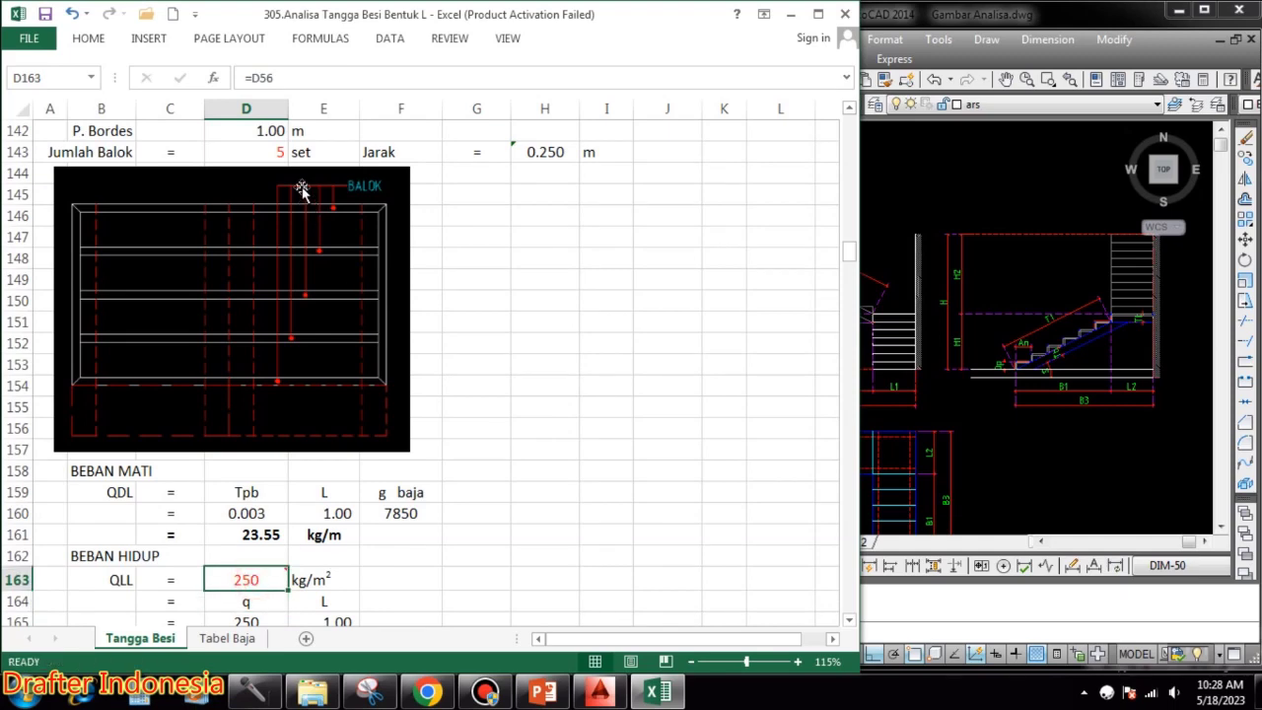
- Change the font colour of the live load value in D163 to black
click(88, 37)
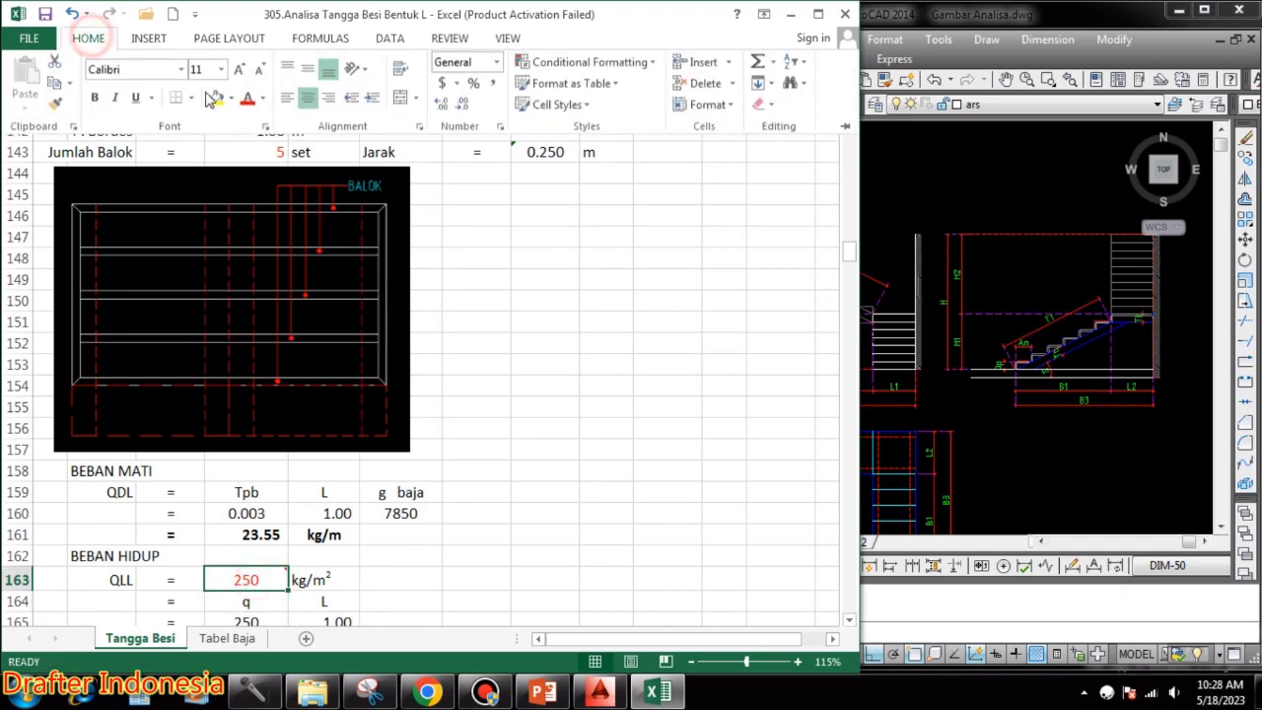
click(263, 99)
click(281, 118)
click(654, 377)
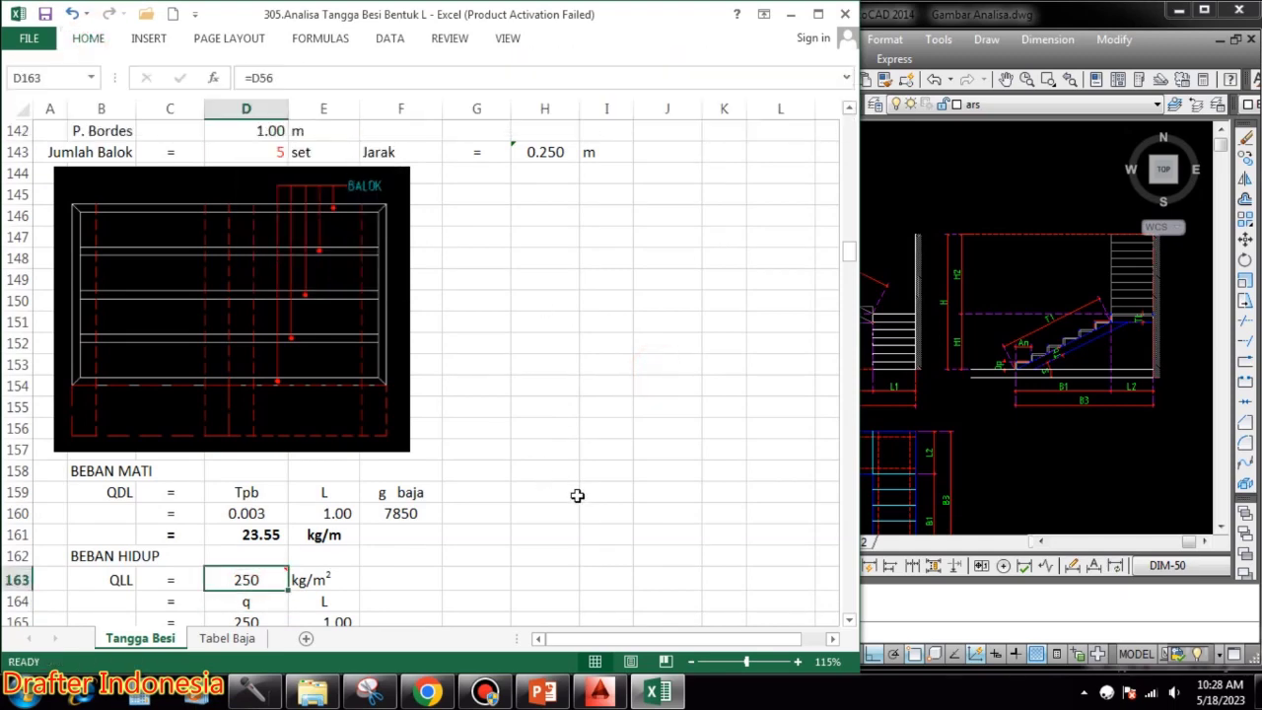
click(592, 492)
- Examine the formulas behind the landing's live load calculation in D165, E165 and D166
scroll(483, 405, down, 2)
click(265, 478)
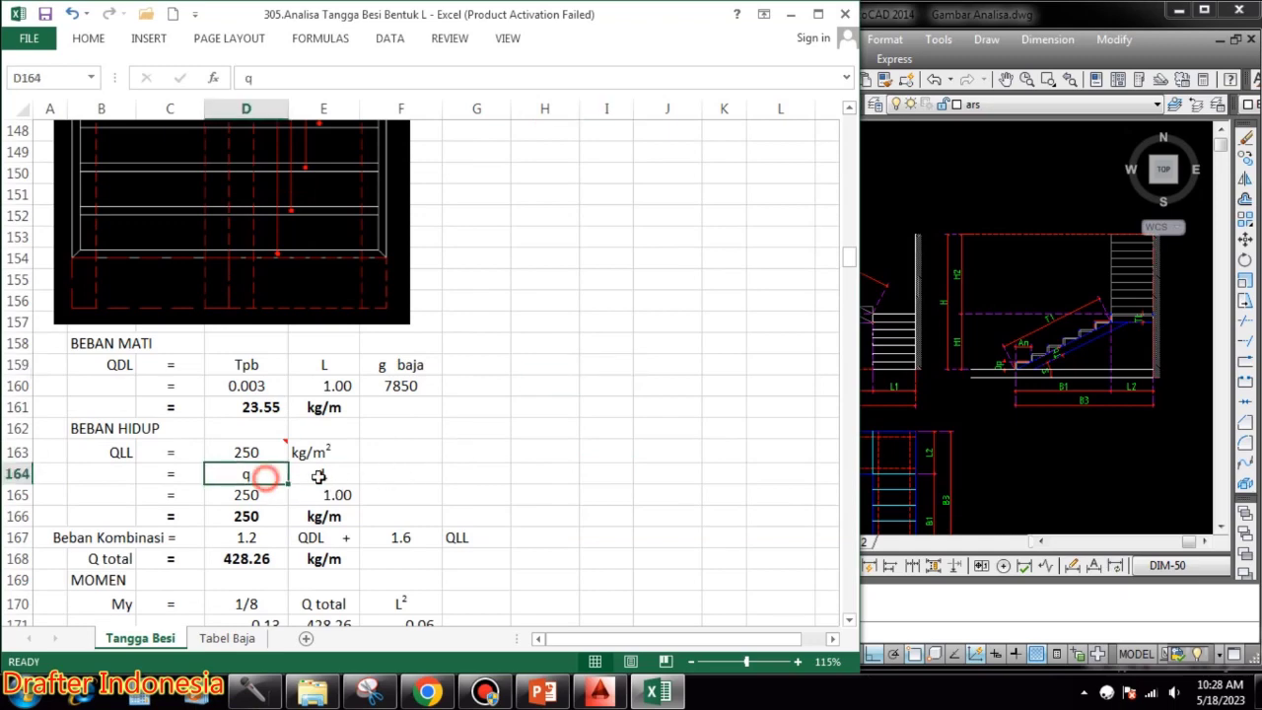
click(325, 476)
double_click(266, 493)
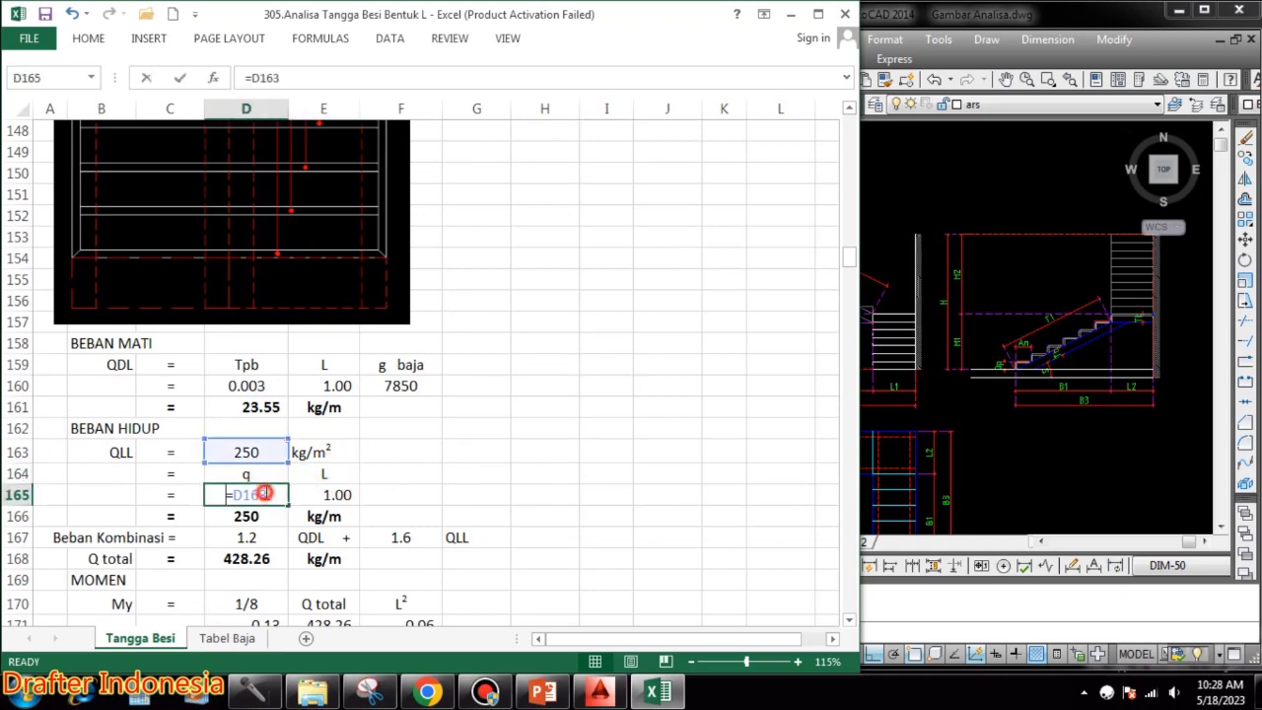
click(352, 495)
double_click(258, 513)
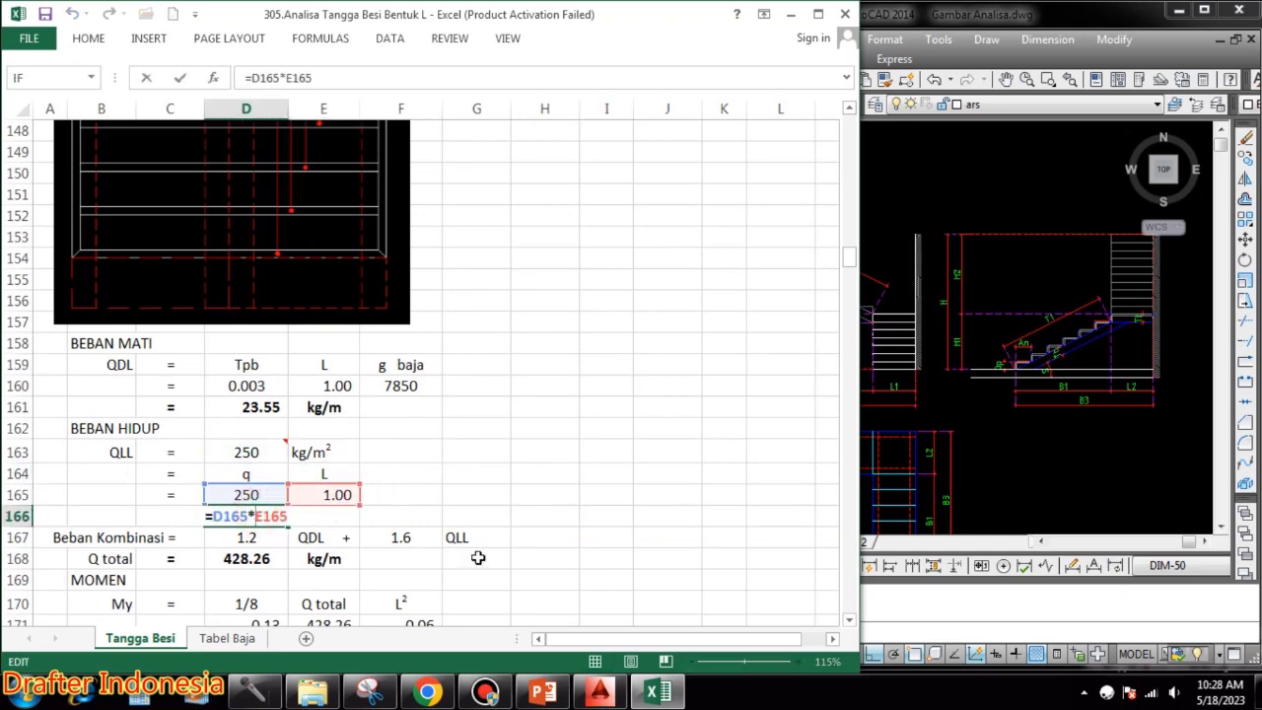
key(ctrl+Return)
scroll(605, 386, down, 2)
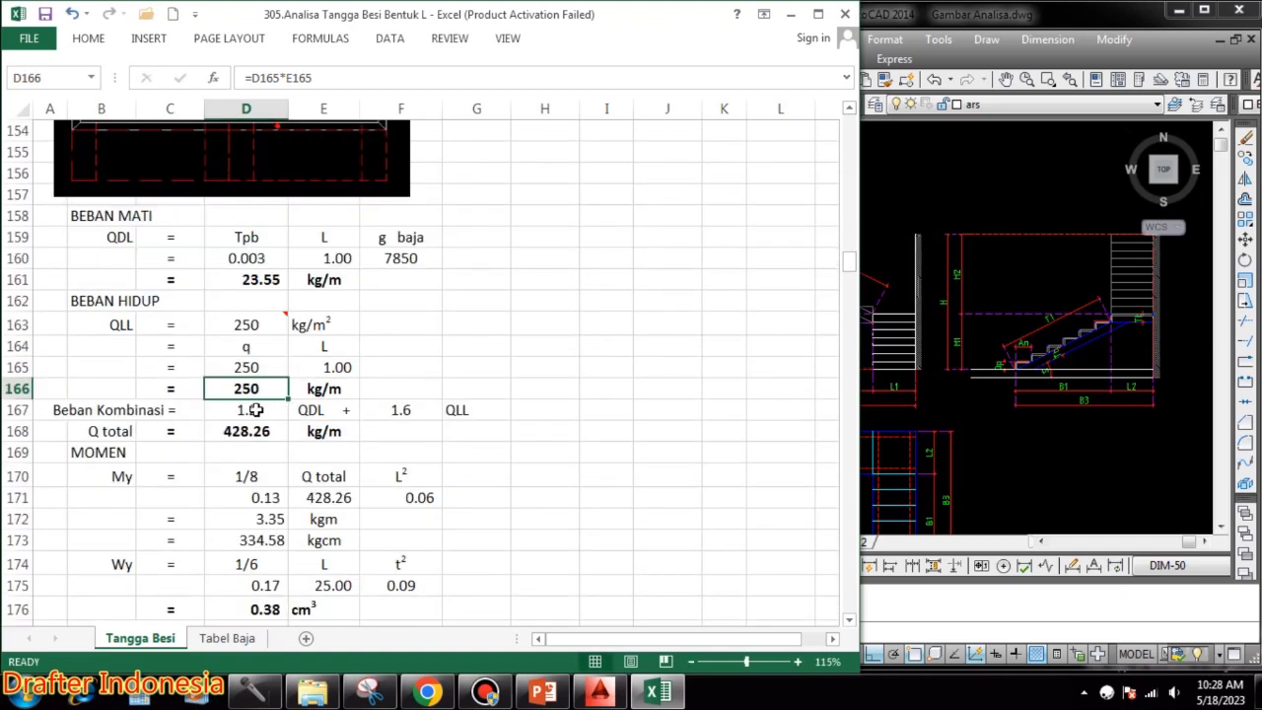
- Inspect the load combination factors in D167 and F167 and the Q total formula in D168
double_click(255, 410)
key(Escape)
double_click(414, 411)
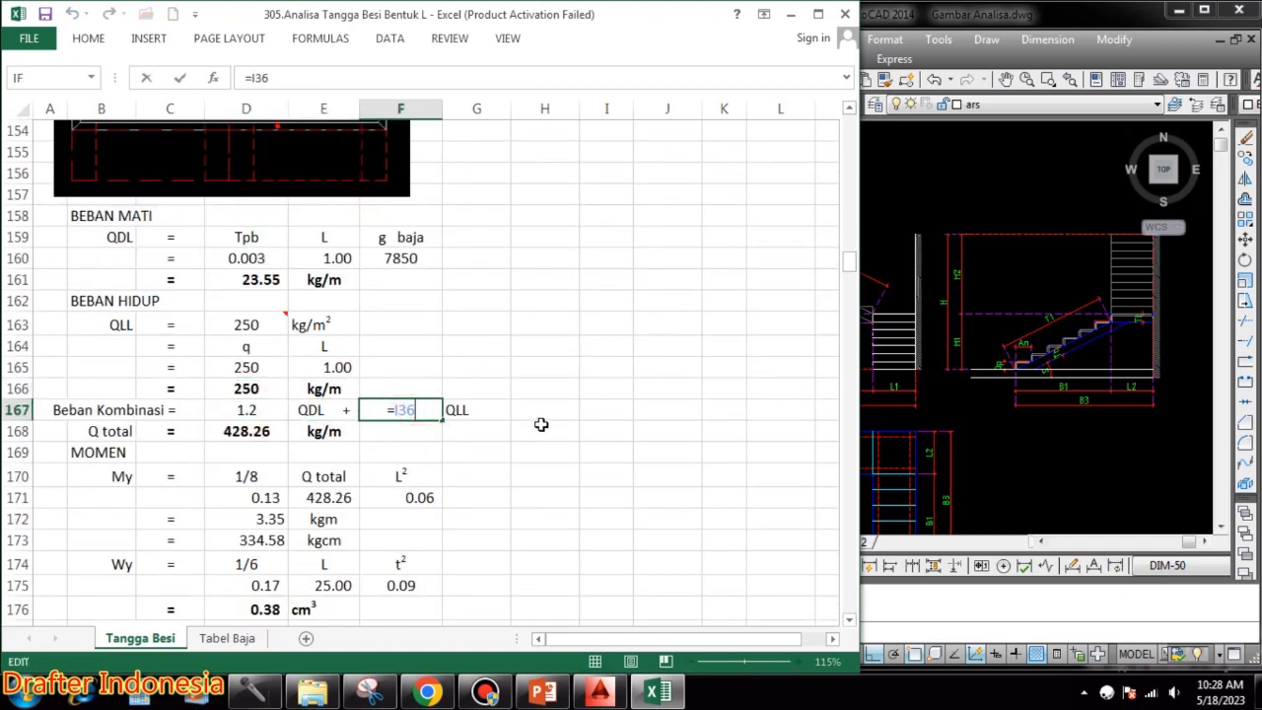
key(Escape)
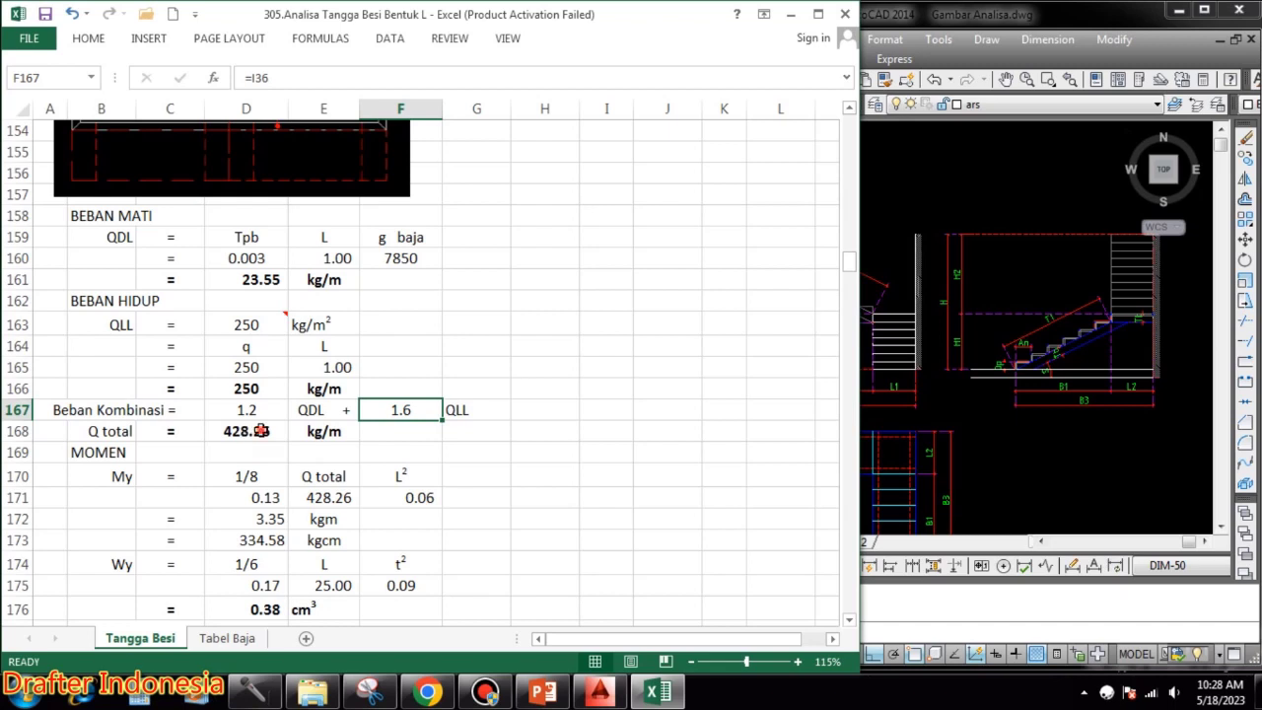
double_click(260, 431)
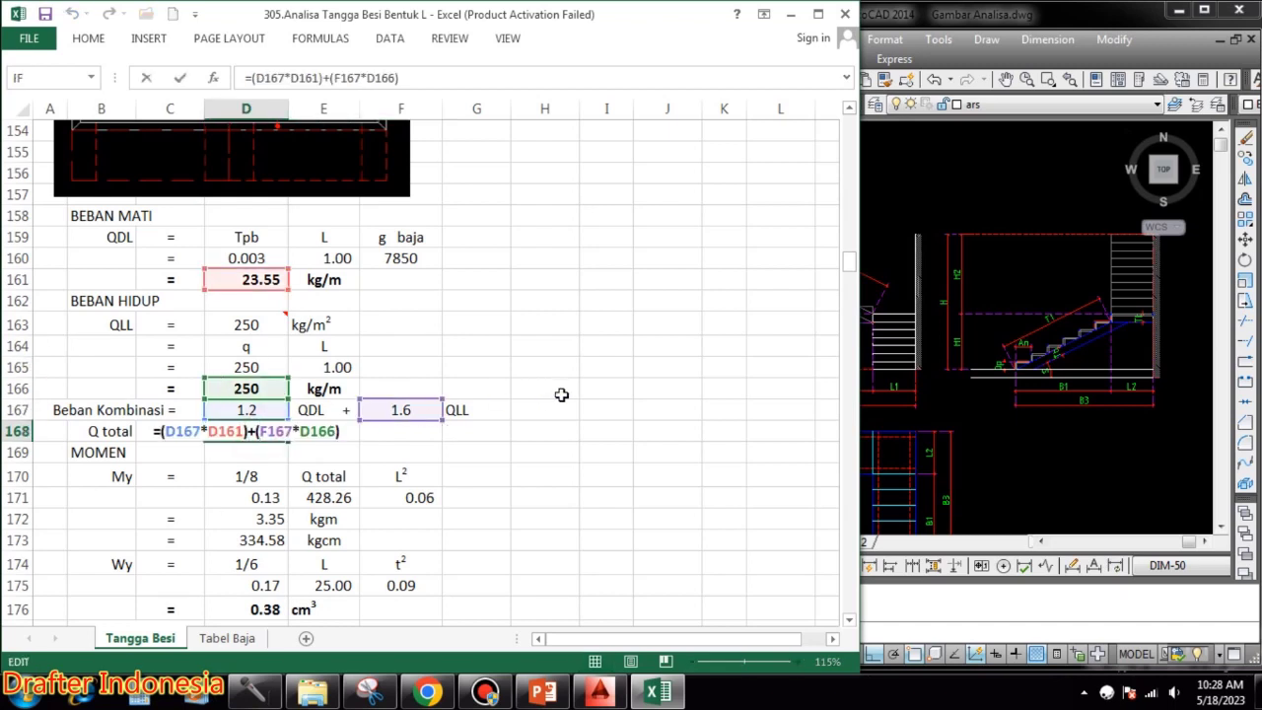
key(Escape)
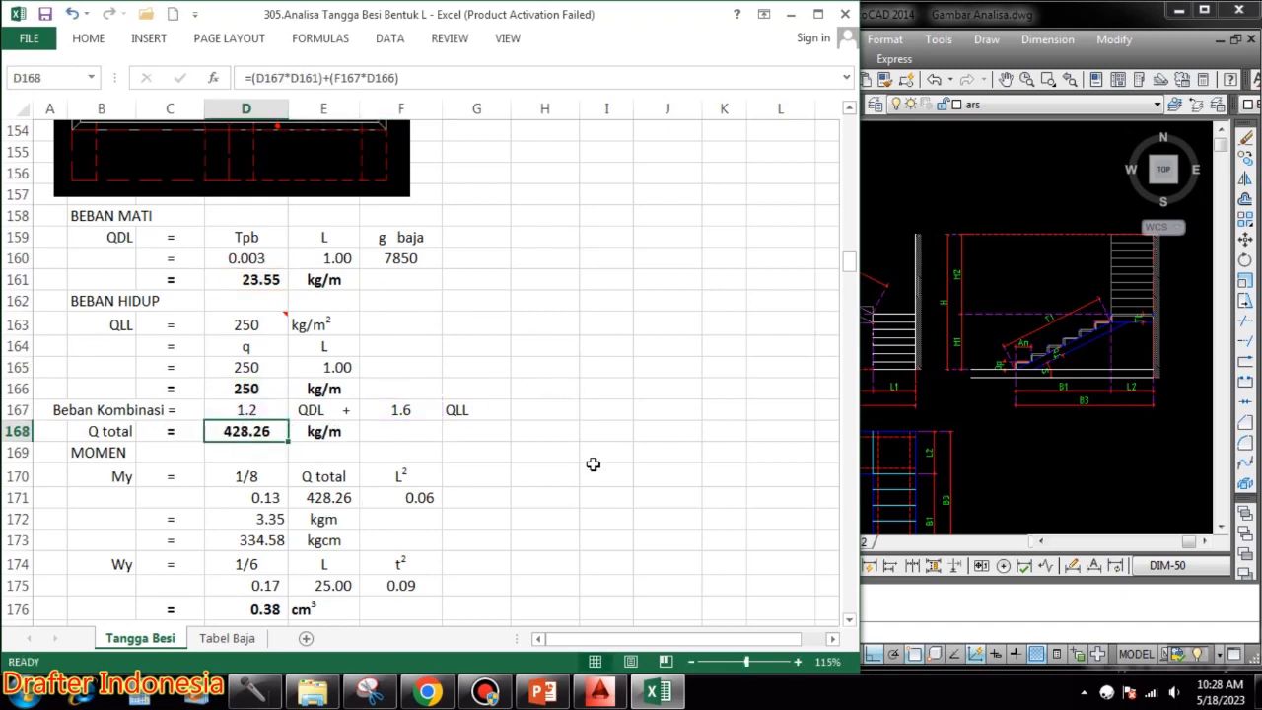
- Examine the bending moment My formulas in D171:F171, including its conversion from kgm to kgcm in D172:D173
scroll(581, 451, down, 1)
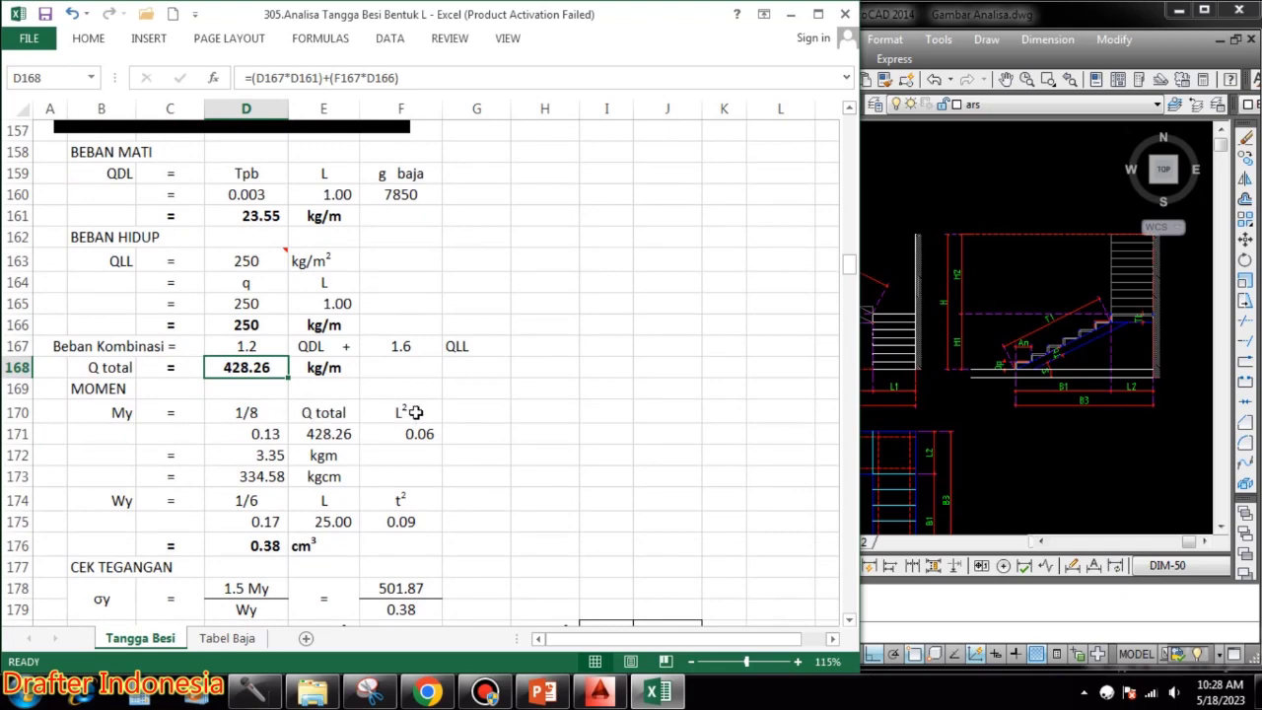
double_click(277, 431)
click(326, 431)
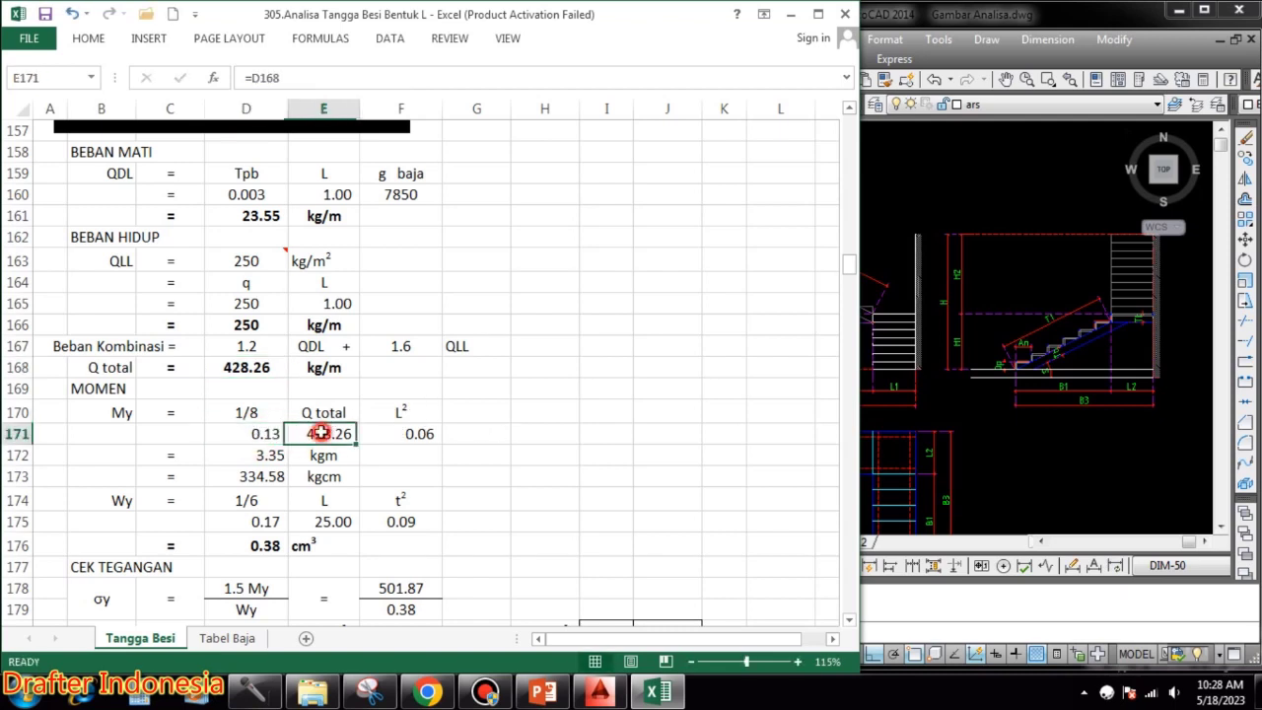
double_click(326, 431)
click(417, 434)
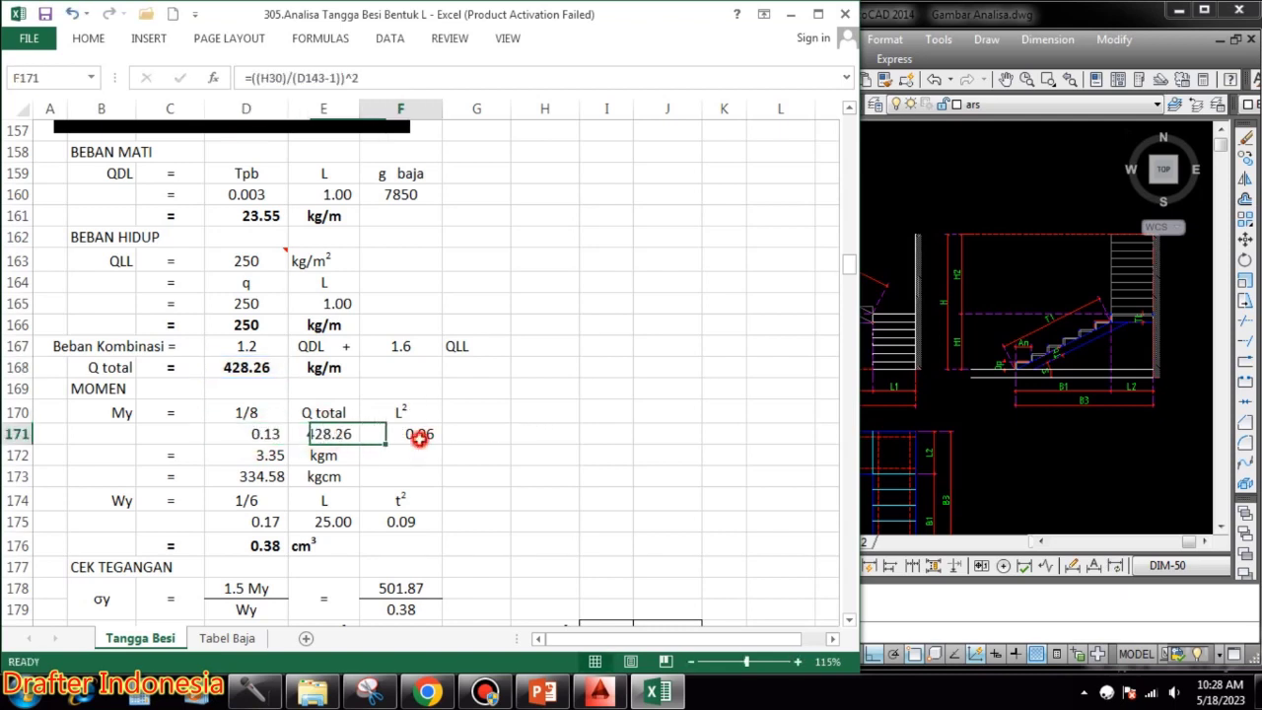
double_click(417, 434)
key(Escape)
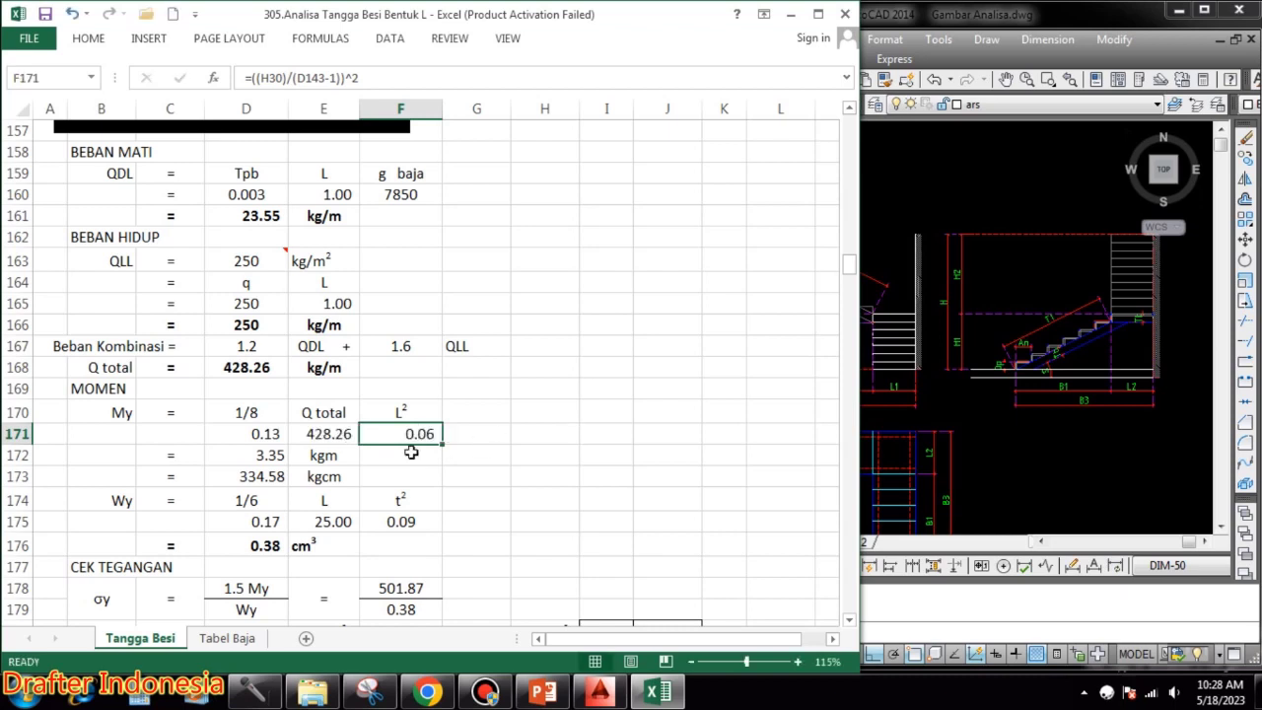
double_click(269, 454)
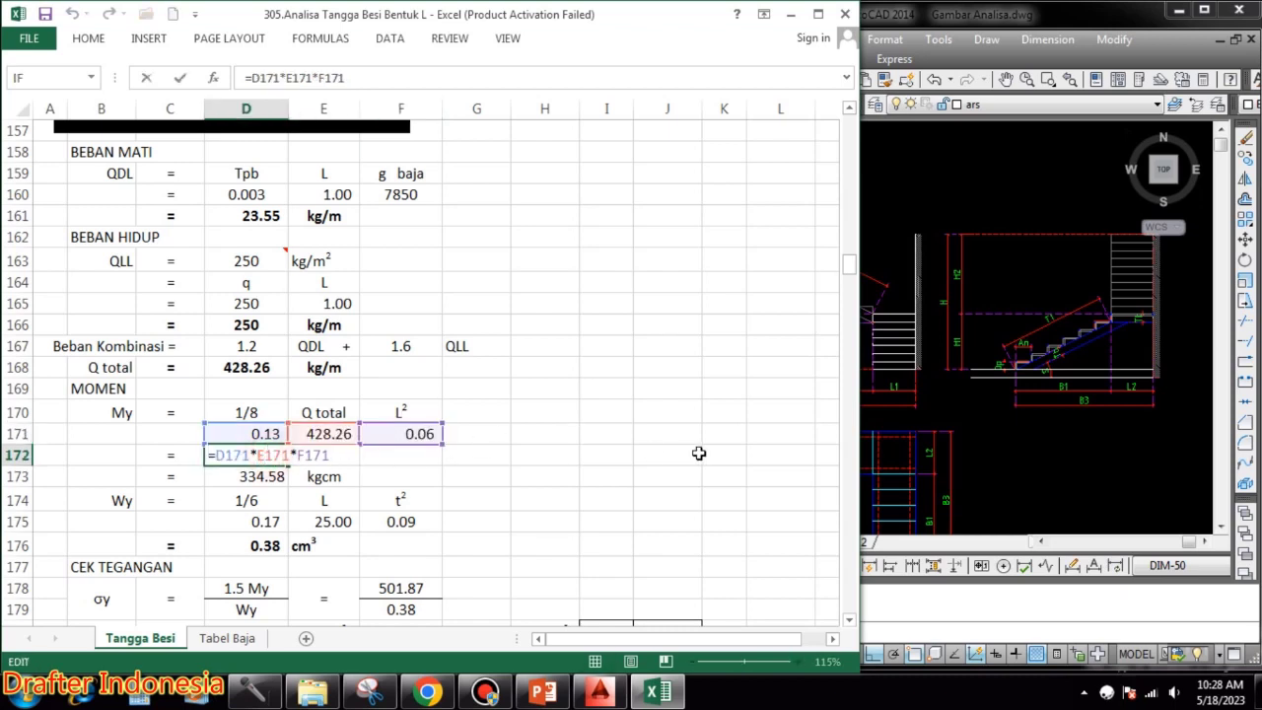
key(Escape)
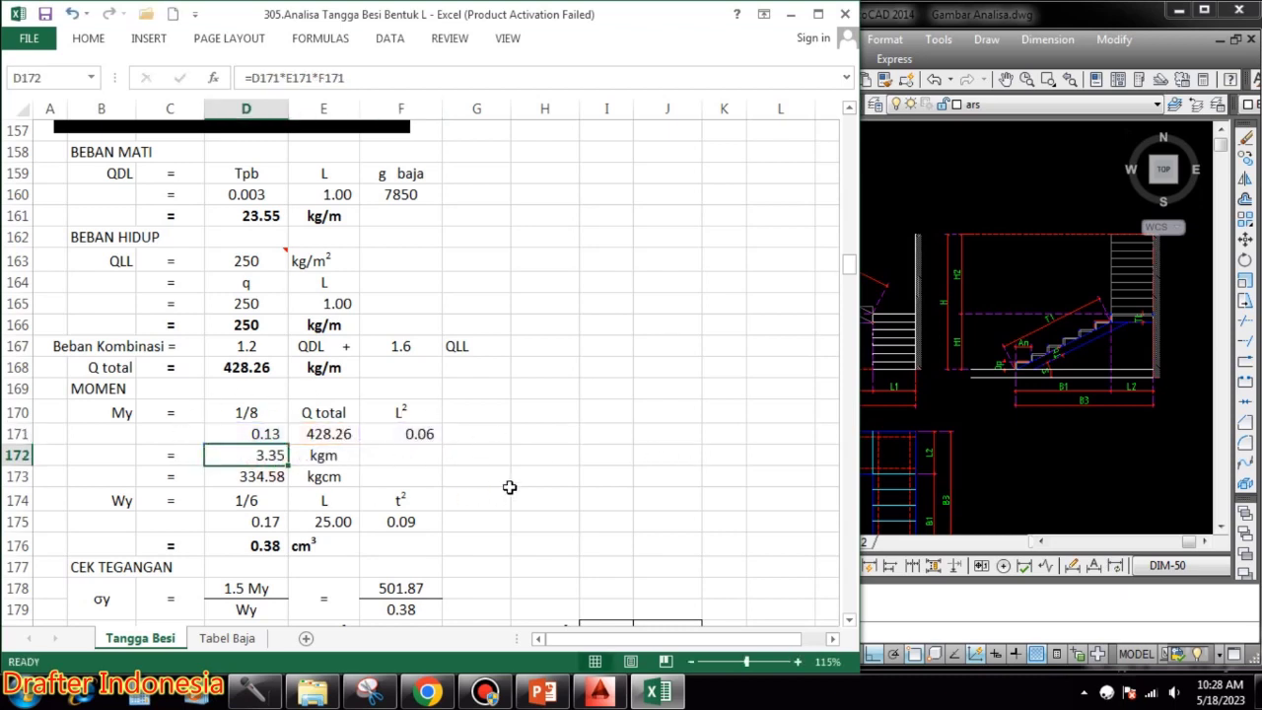
click(273, 477)
double_click(273, 476)
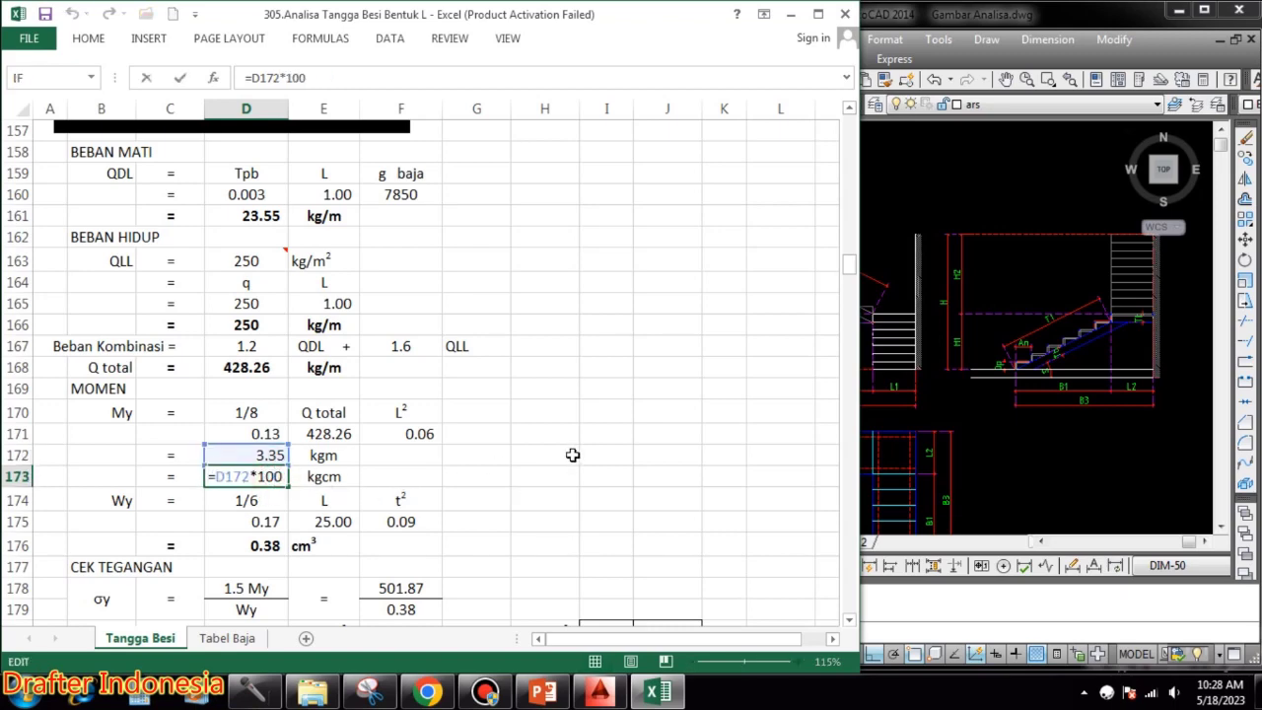
key(Escape)
- Examine the section modulus Wy formulas in D175:F175 and its product in D176
scroll(552, 446, down, 2)
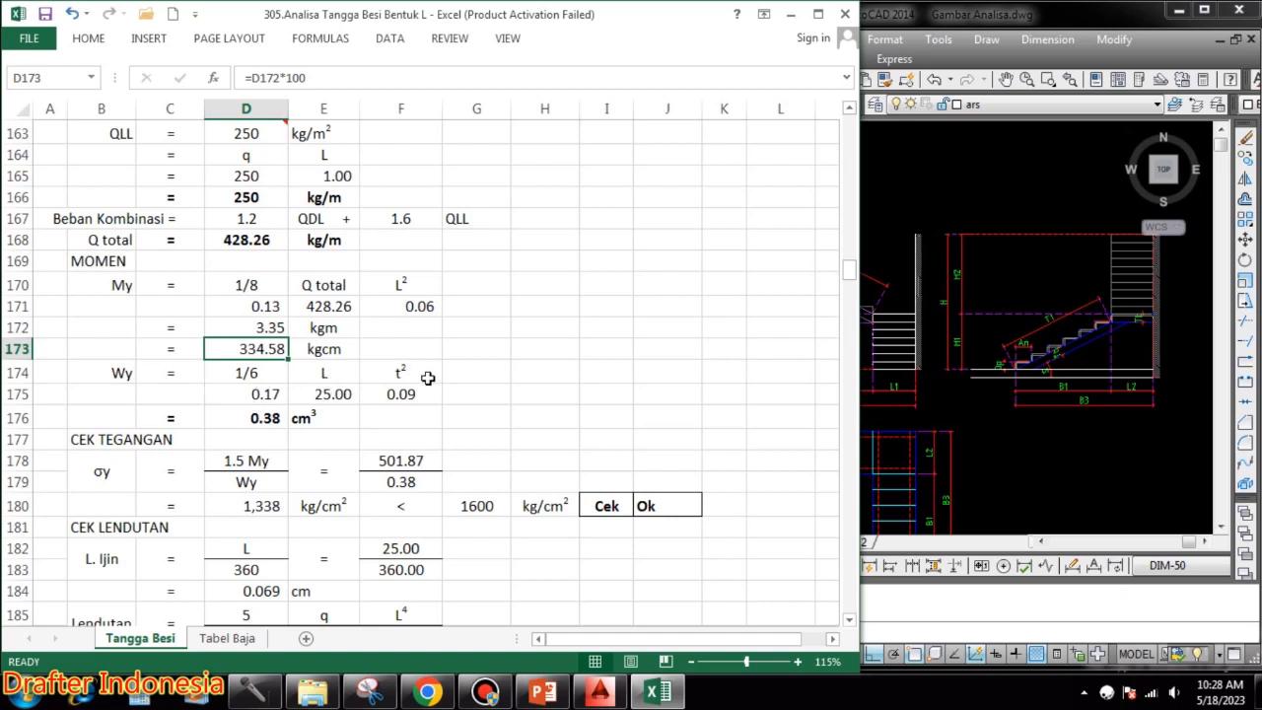
click(243, 391)
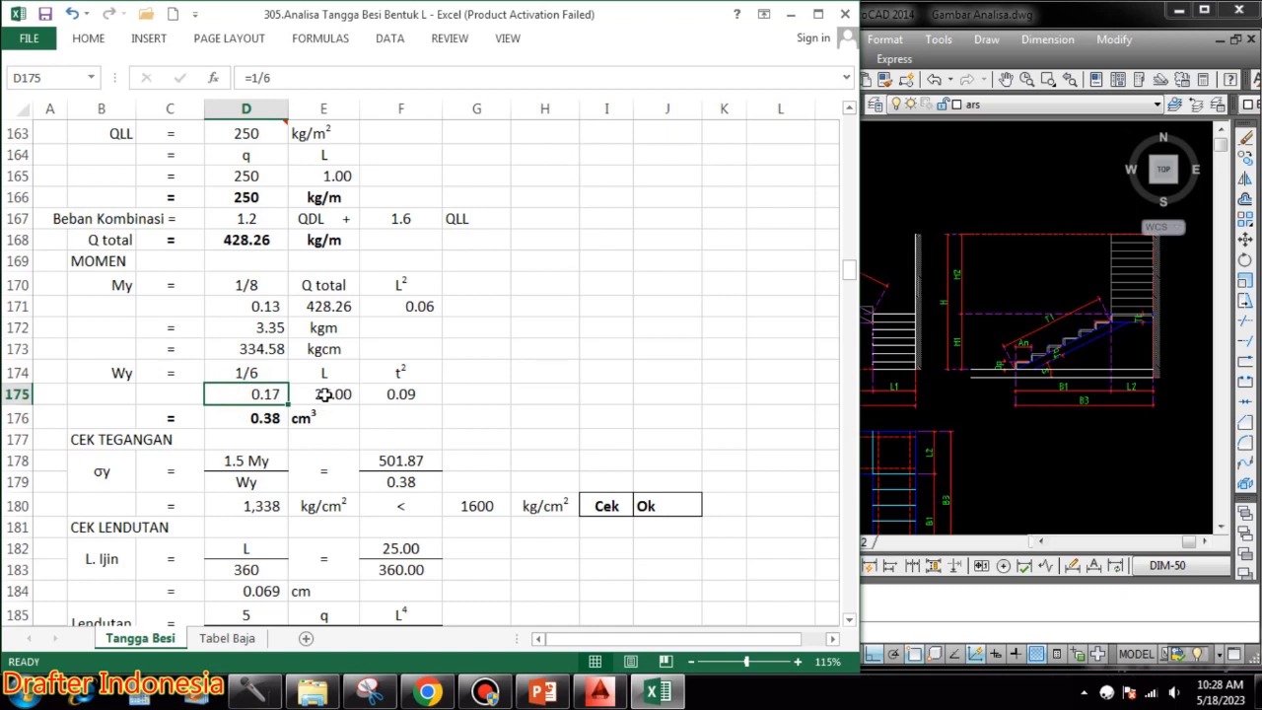
double_click(264, 391)
key(Escape)
double_click(349, 391)
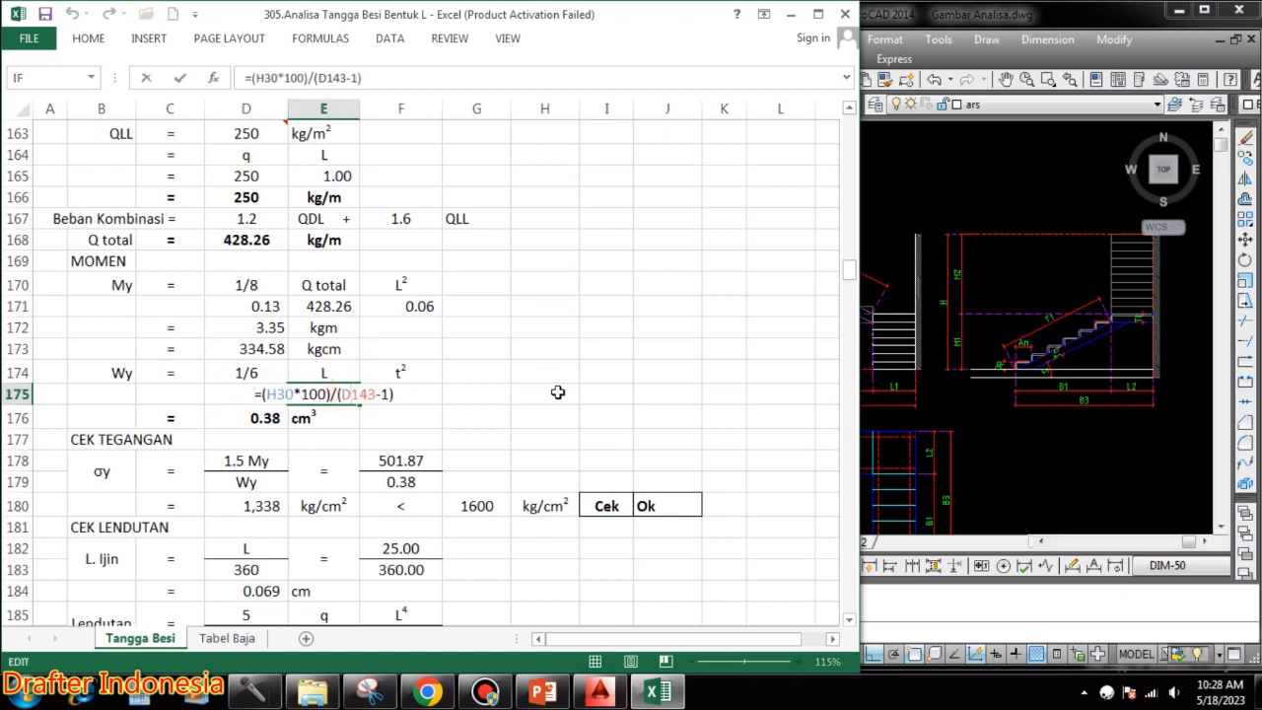
key(Escape)
double_click(417, 394)
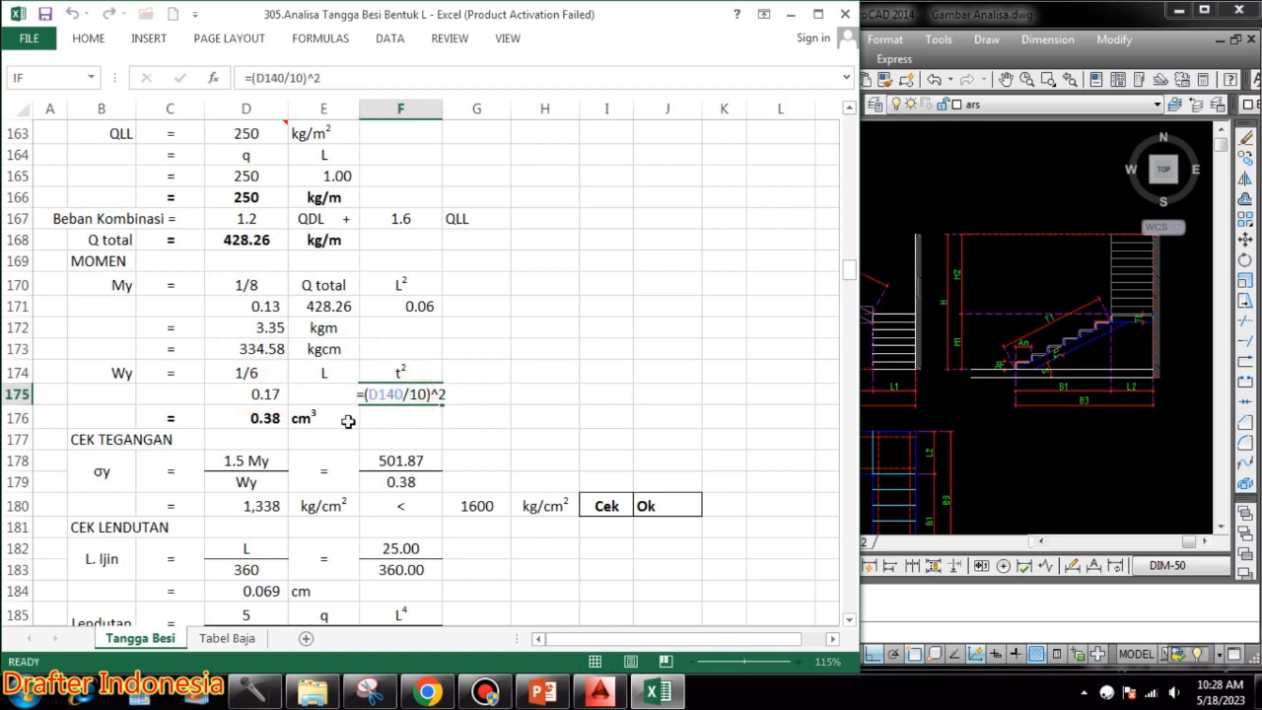
key(Escape)
double_click(255, 417)
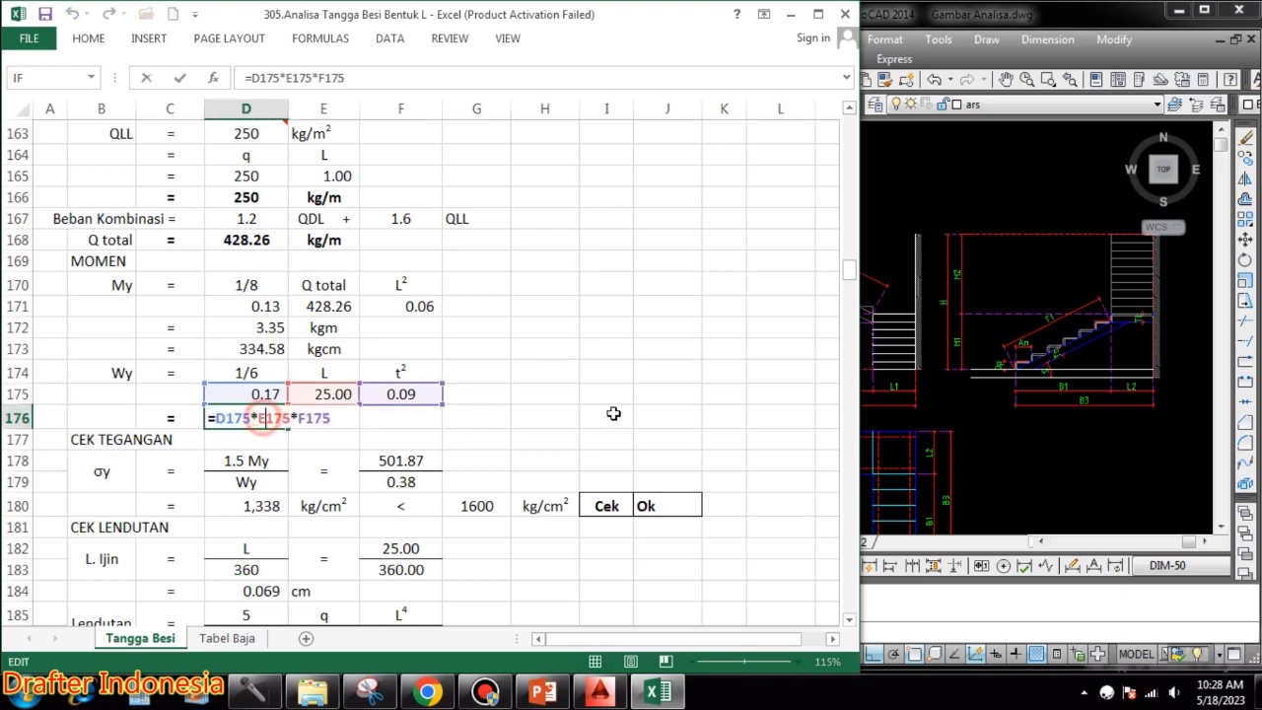
key(Escape)
- Inspect the stress check formulas in F178, F179 and D180 and the allowable stress reference in G180
scroll(604, 388, down, 2)
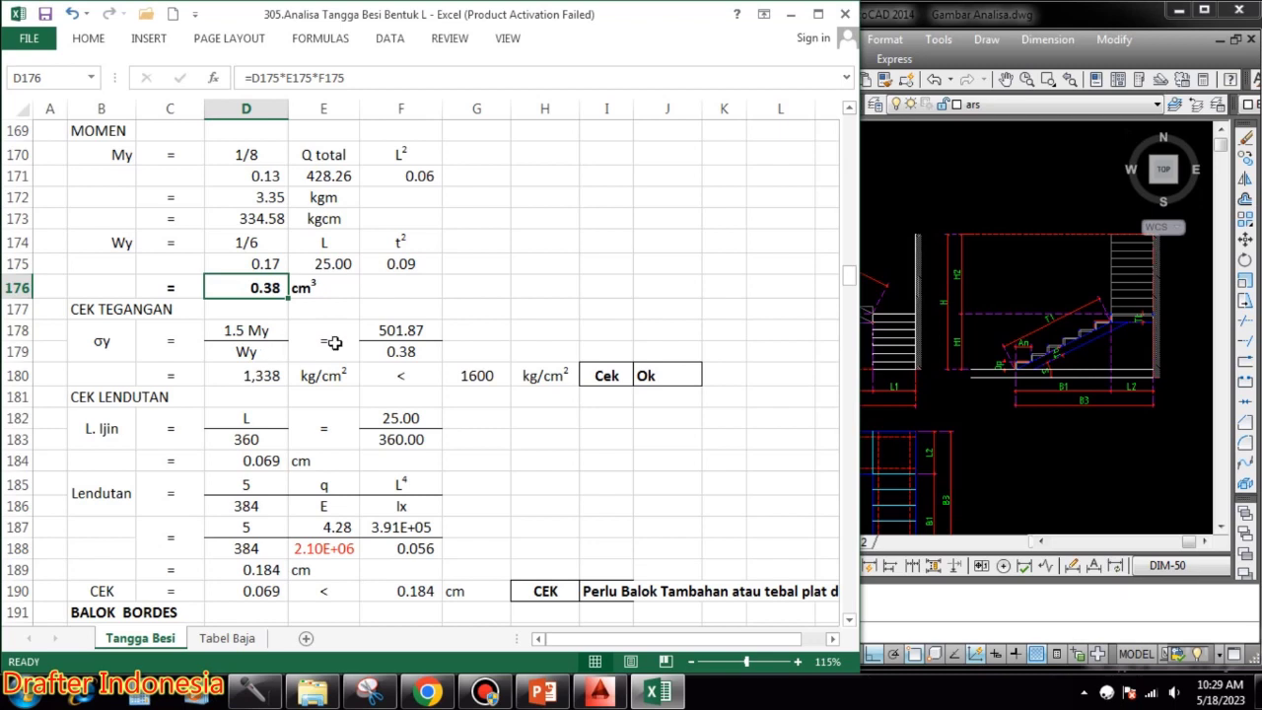
click(415, 330)
double_click(408, 331)
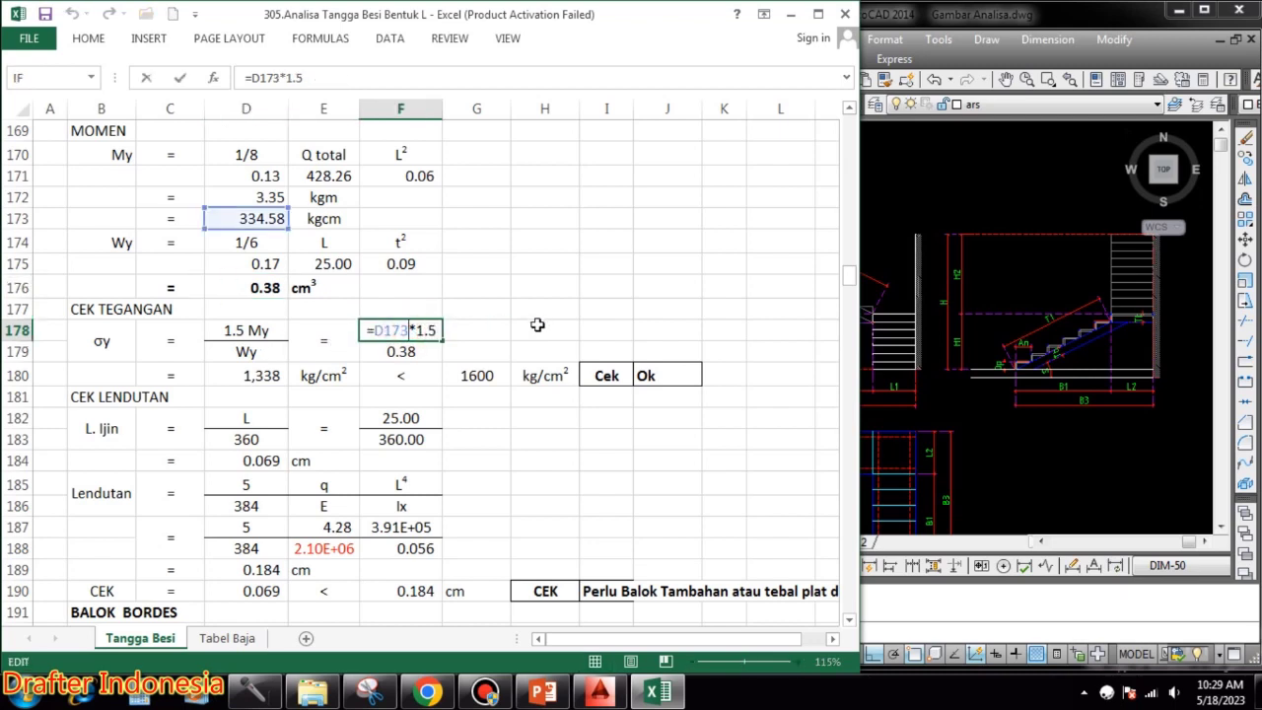
click(434, 355)
double_click(406, 352)
key(Escape)
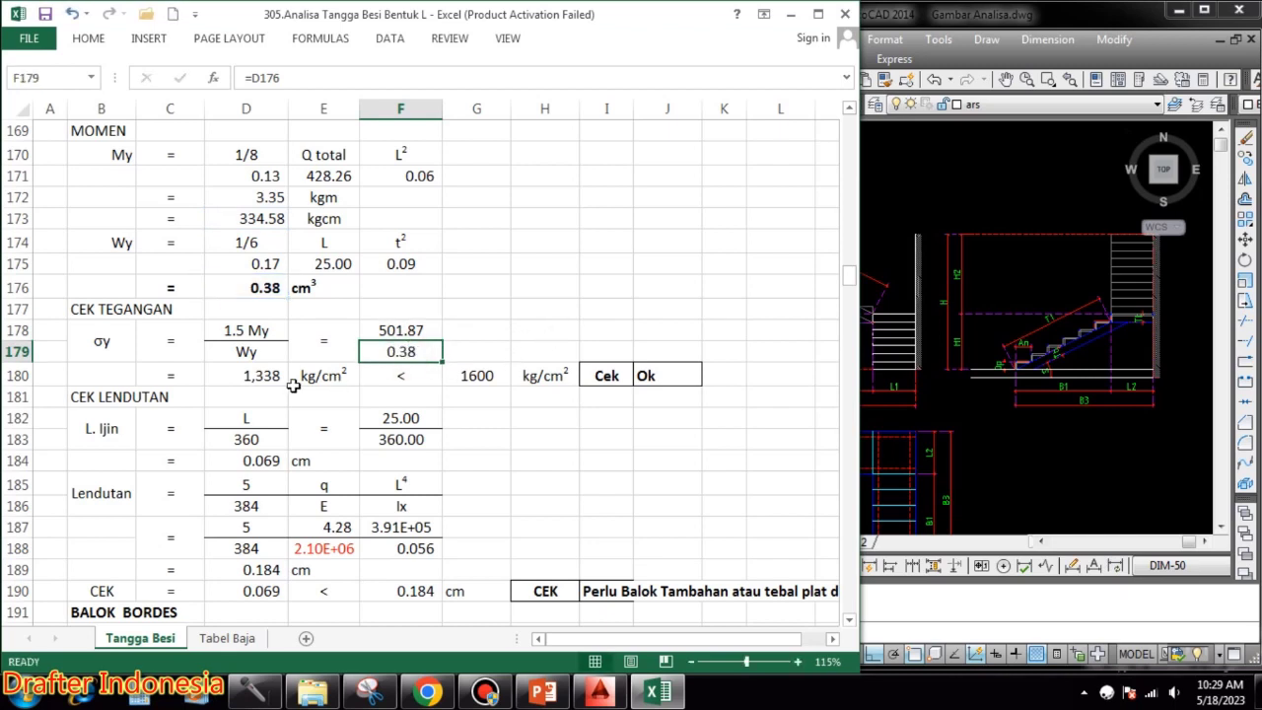
click(265, 375)
double_click(264, 375)
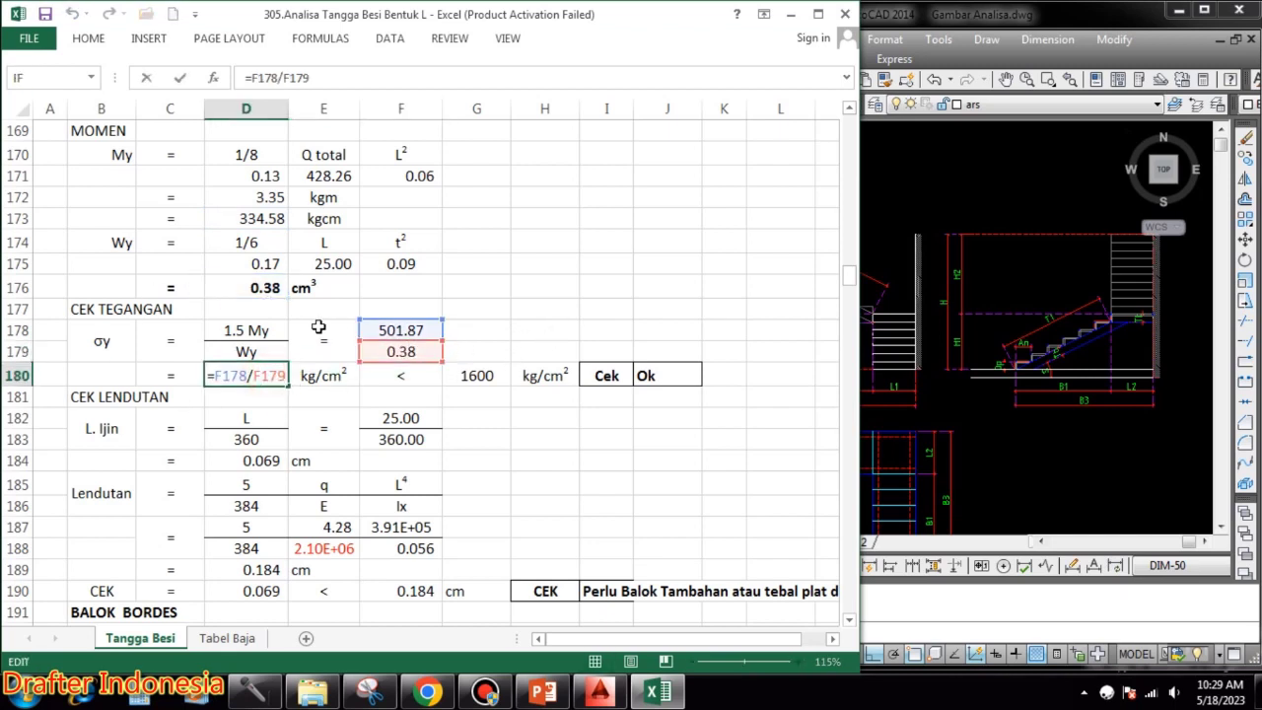
key(Escape)
double_click(481, 374)
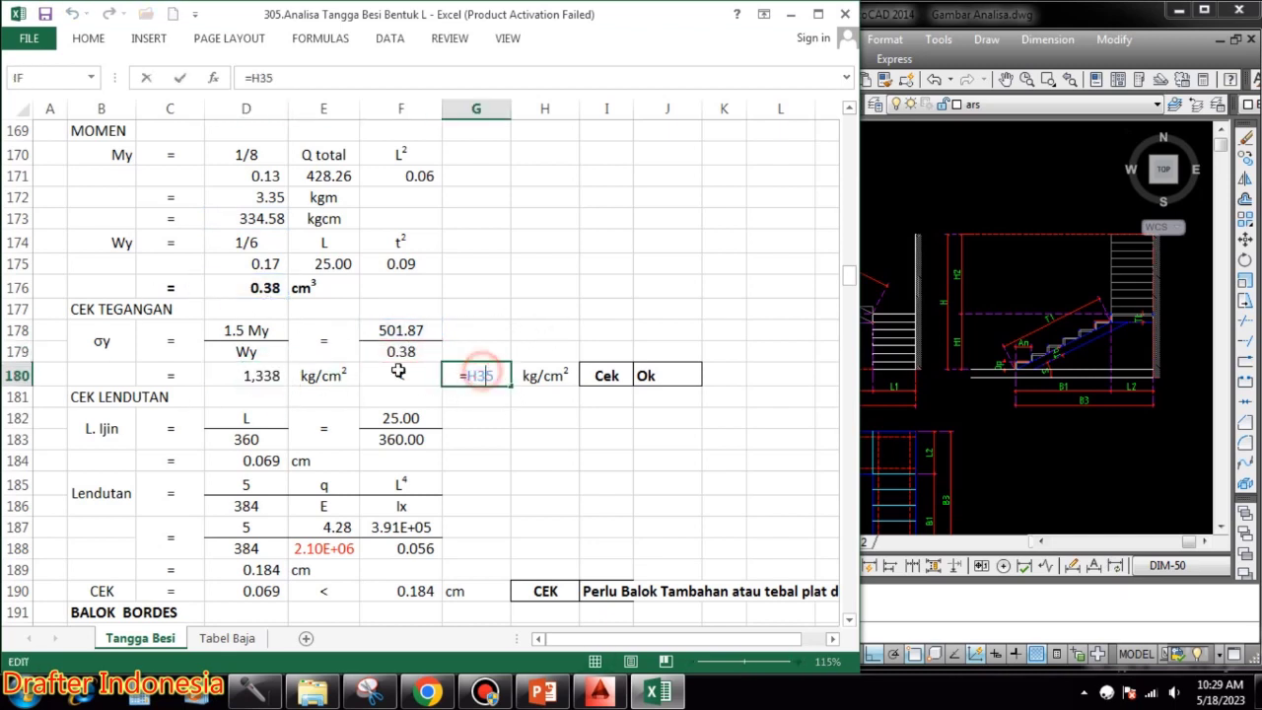
key(Escape)
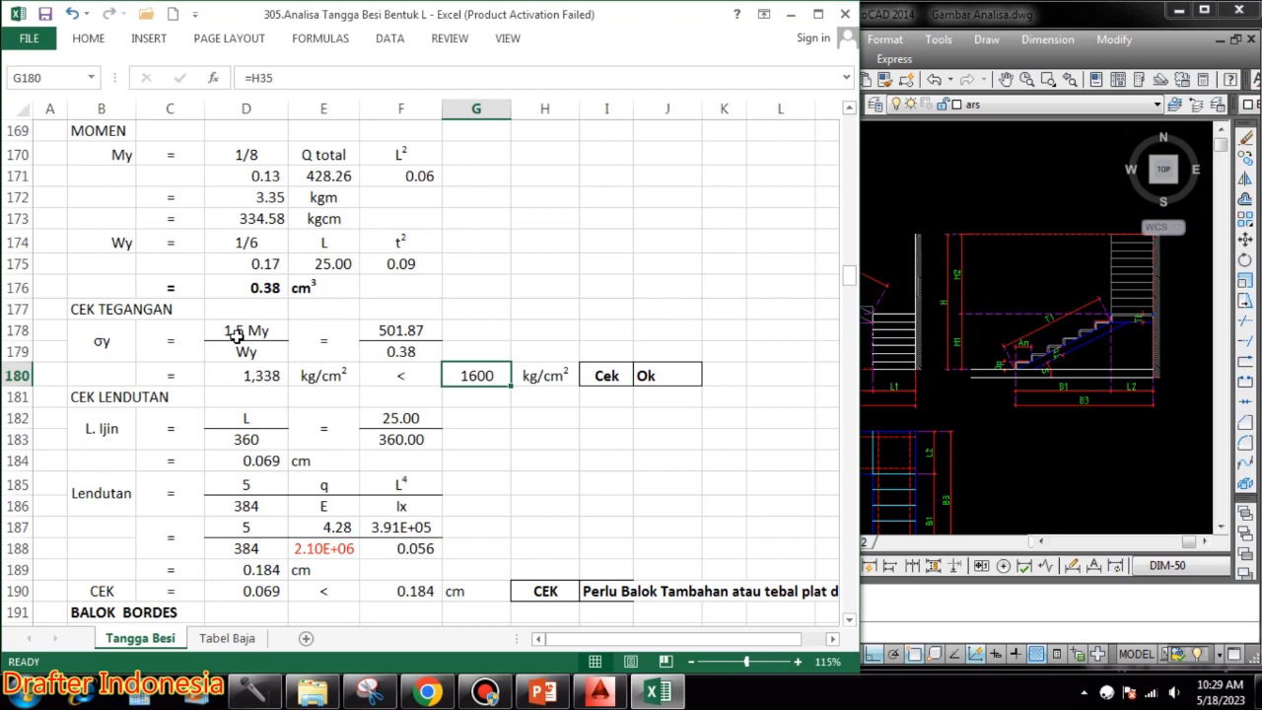
- Inspect the allowable deflection formulas in F182, F183 and D184 of the deflection check
click(260, 416)
key(Down)
click(413, 417)
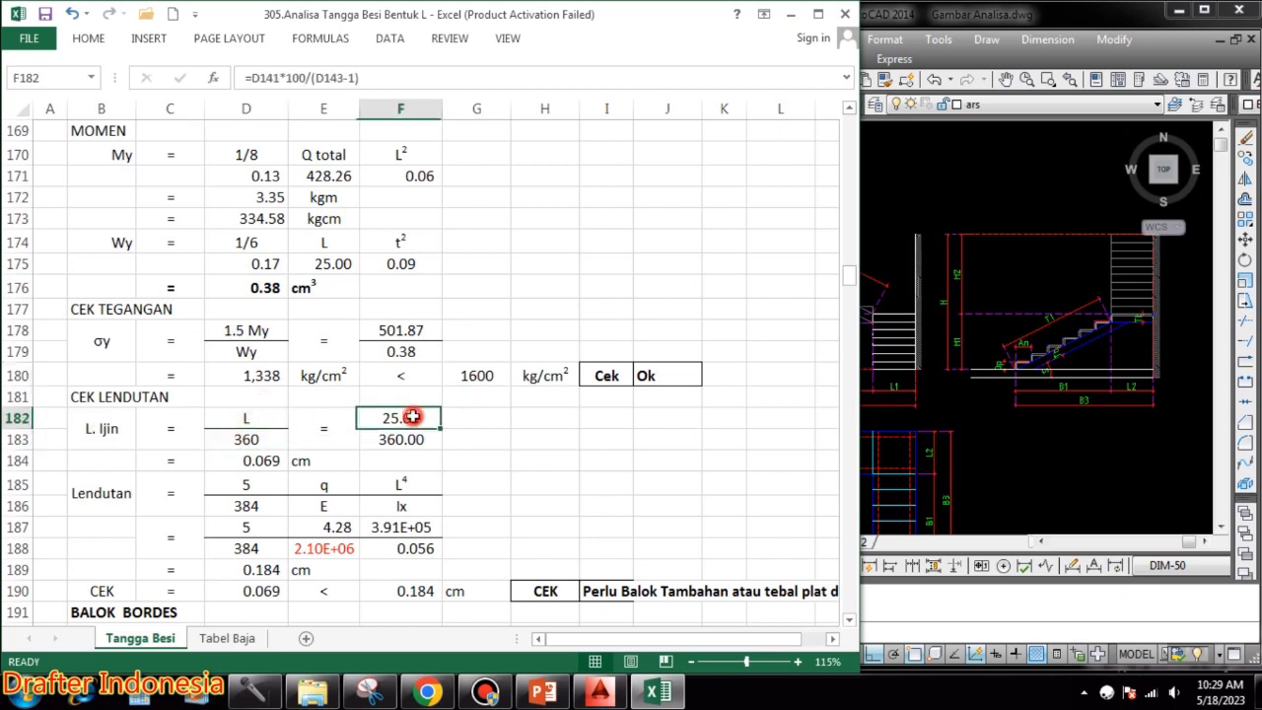
double_click(412, 417)
key(Escape)
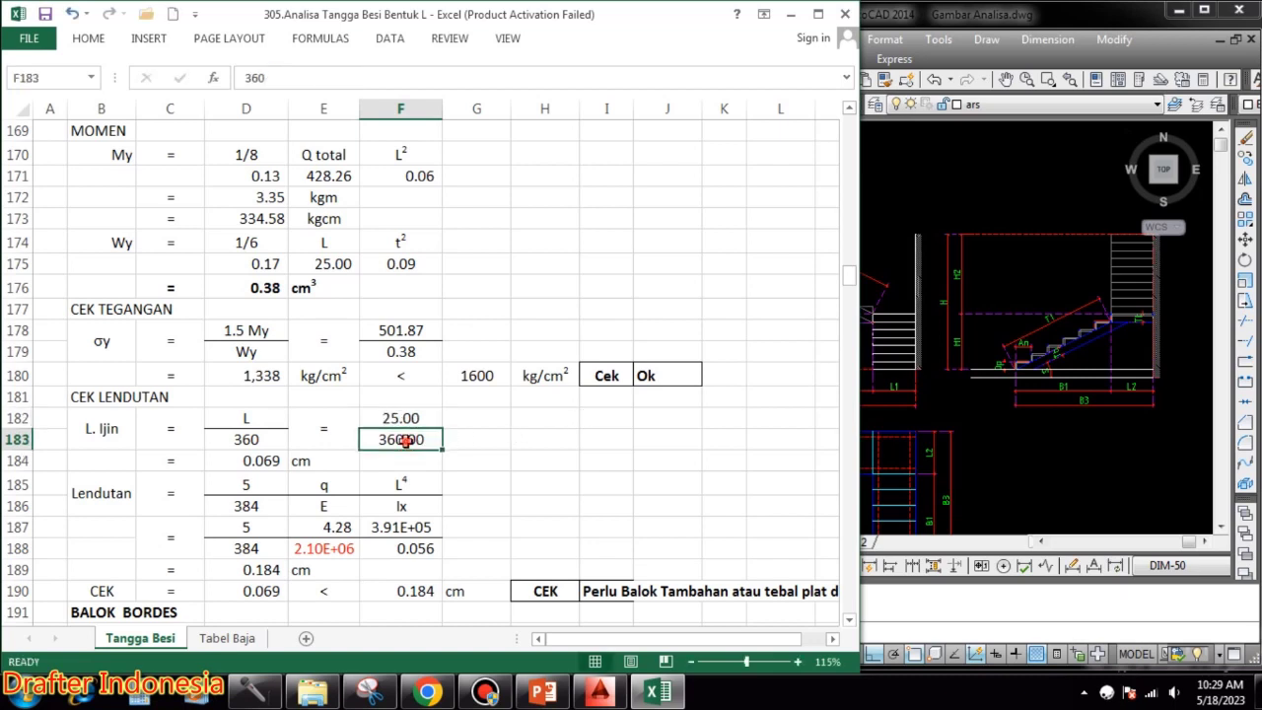
double_click(406, 439)
key(Escape)
double_click(253, 461)
key(Escape)
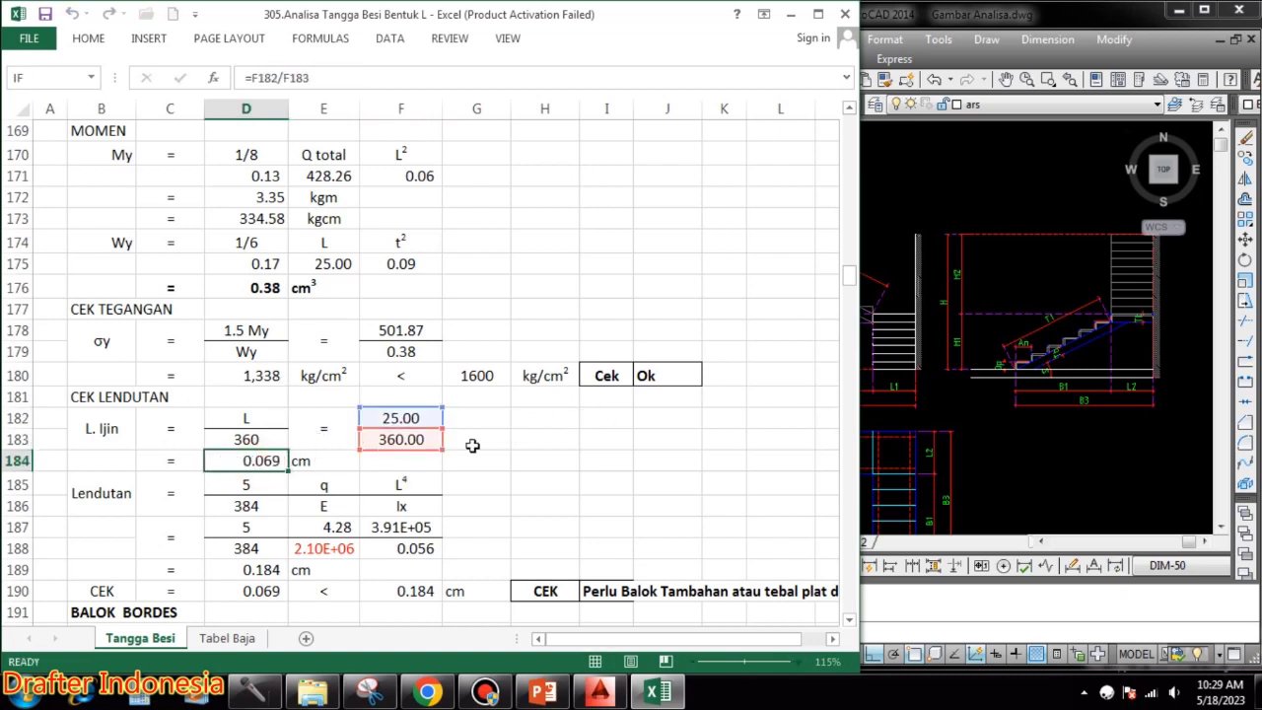
- Inspect the numerator terms 5, q and L⁴ in D187:F187 of the landing plate deflection calculation
scroll(495, 388, down, 1)
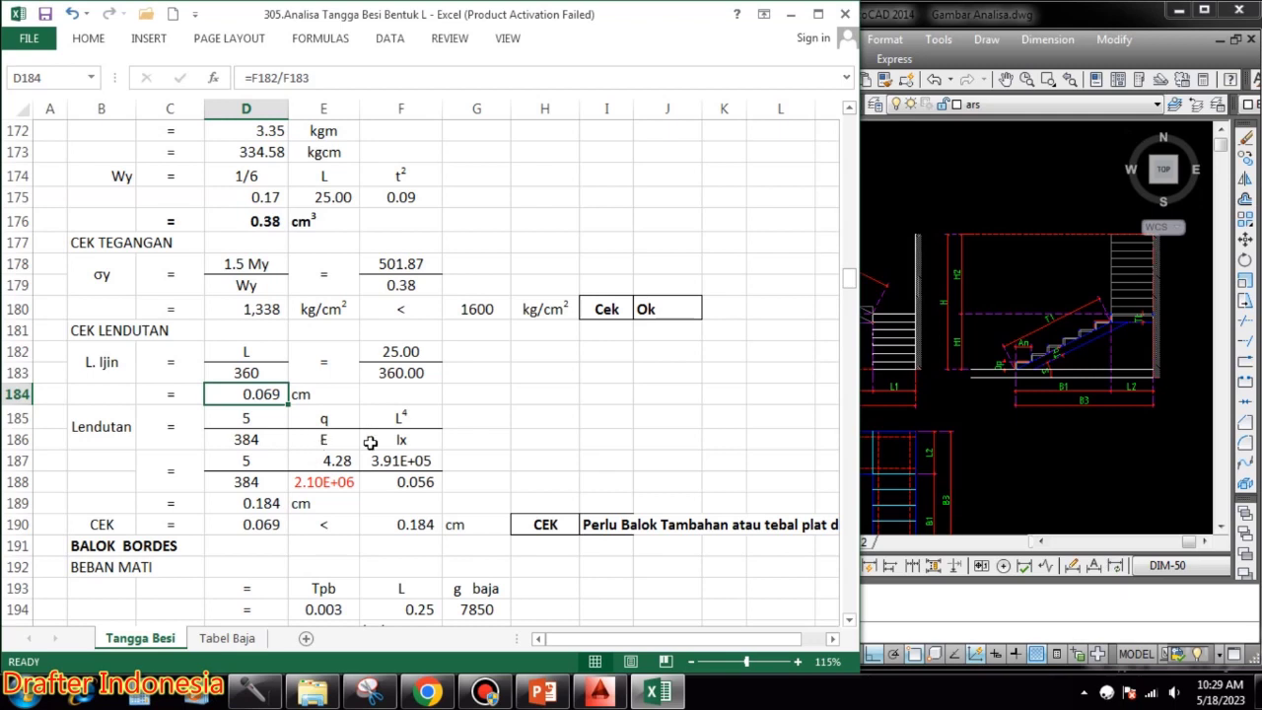
click(268, 462)
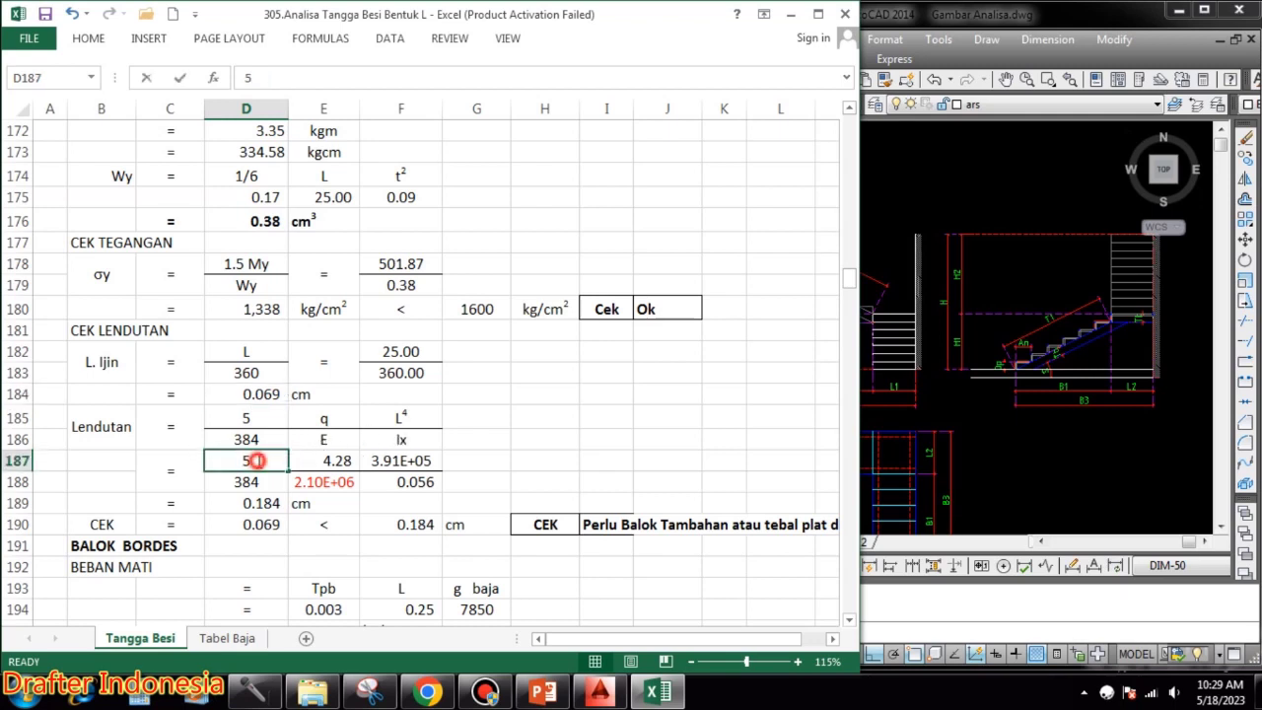
click(337, 461)
double_click(337, 461)
click(414, 460)
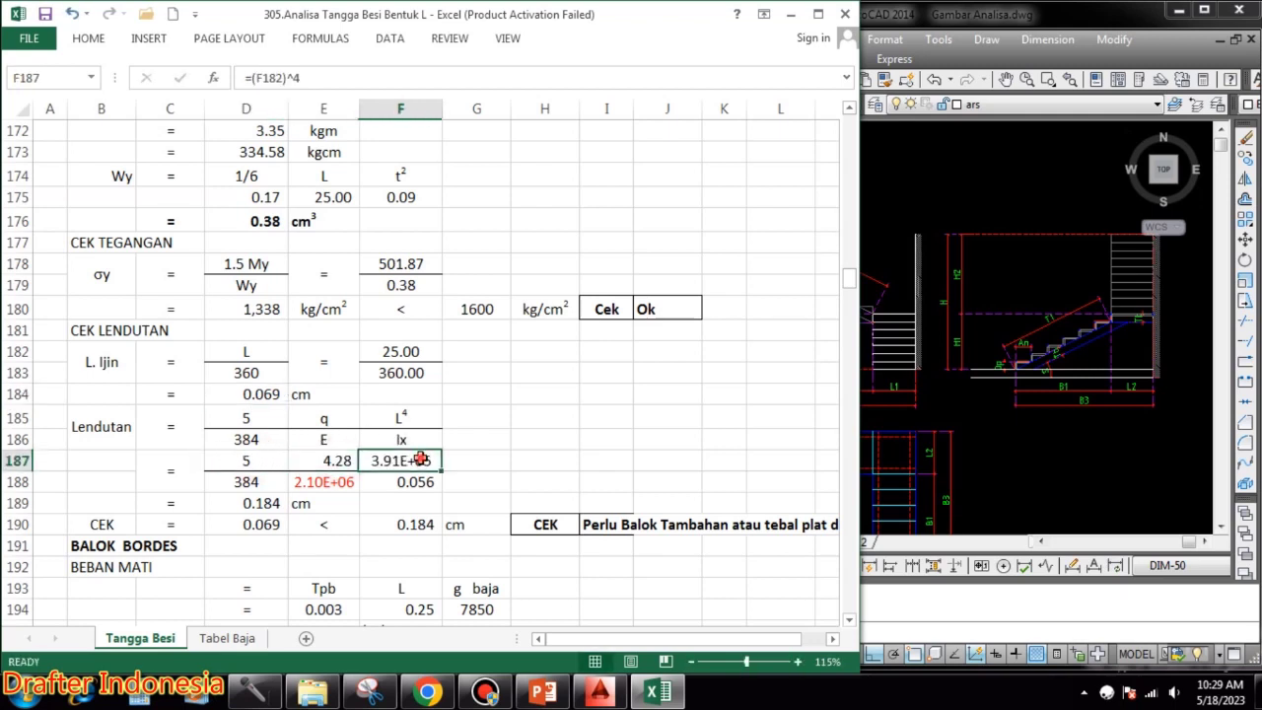
double_click(419, 461)
- Inspect the denominator terms 384, E and Ix in D188:F188 of the landing plate deflection calculation
click(254, 490)
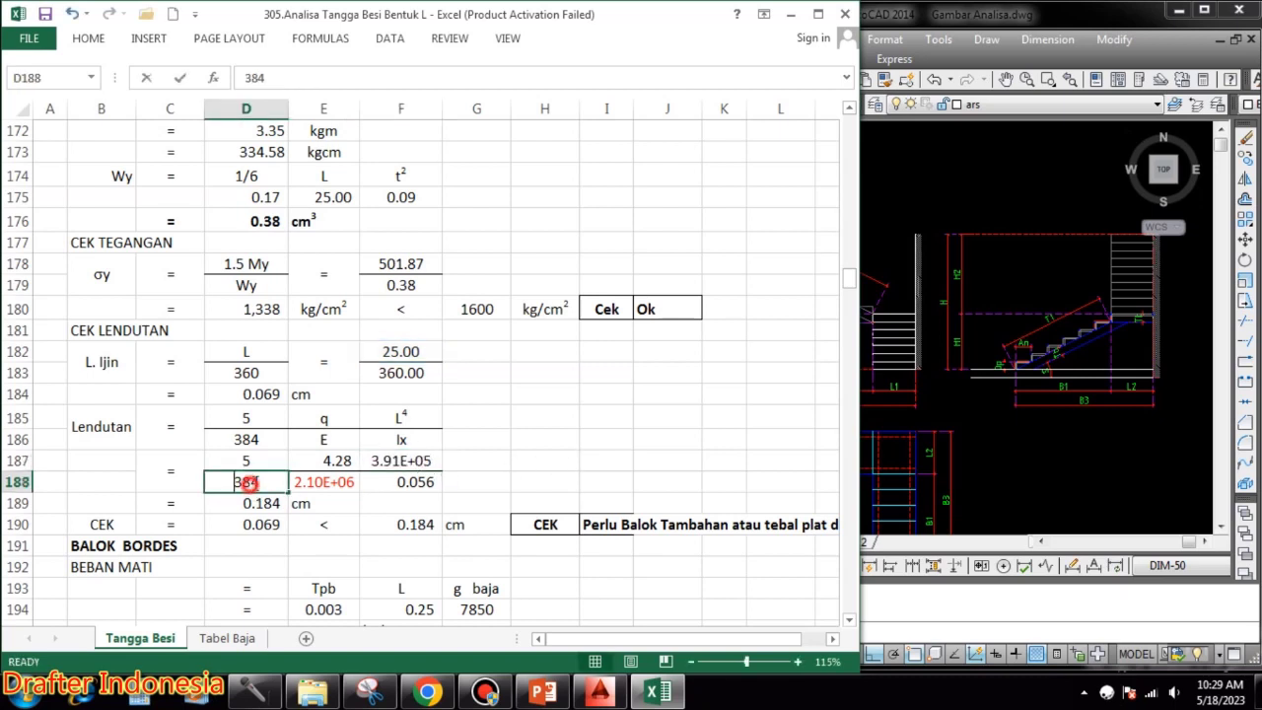
click(342, 482)
double_click(350, 481)
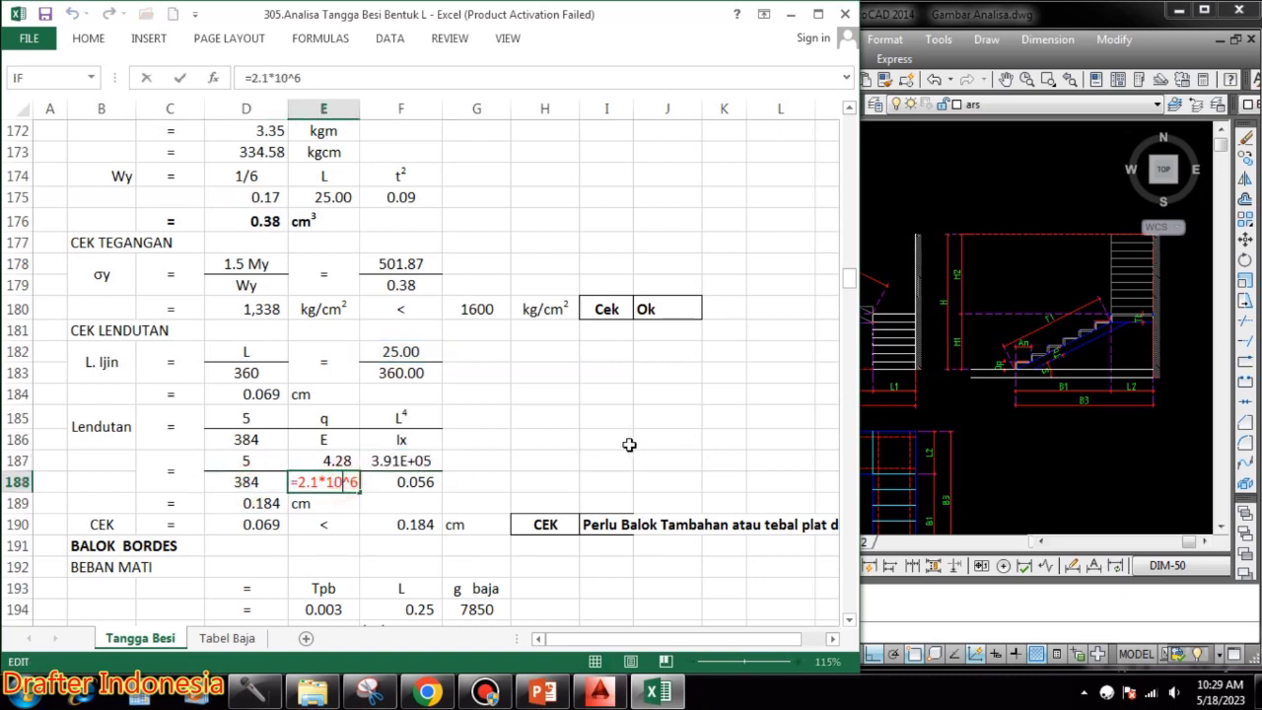
key(Escape)
double_click(416, 482)
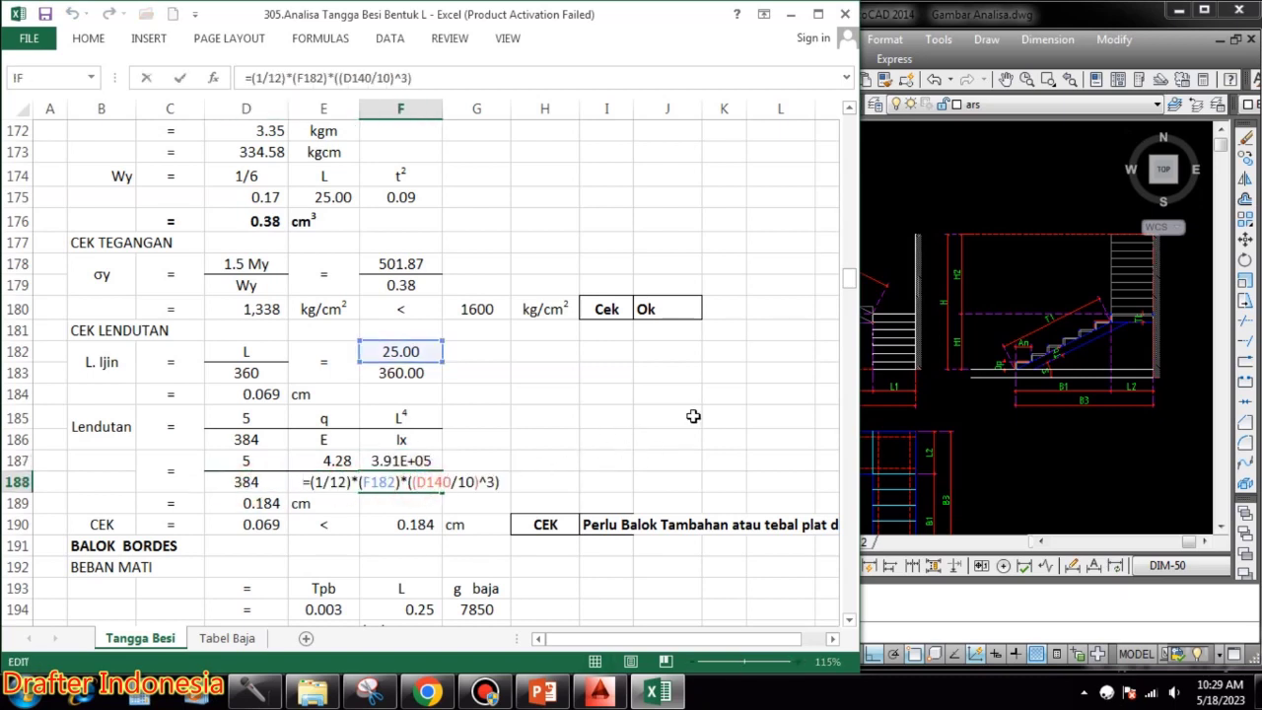
key(Escape)
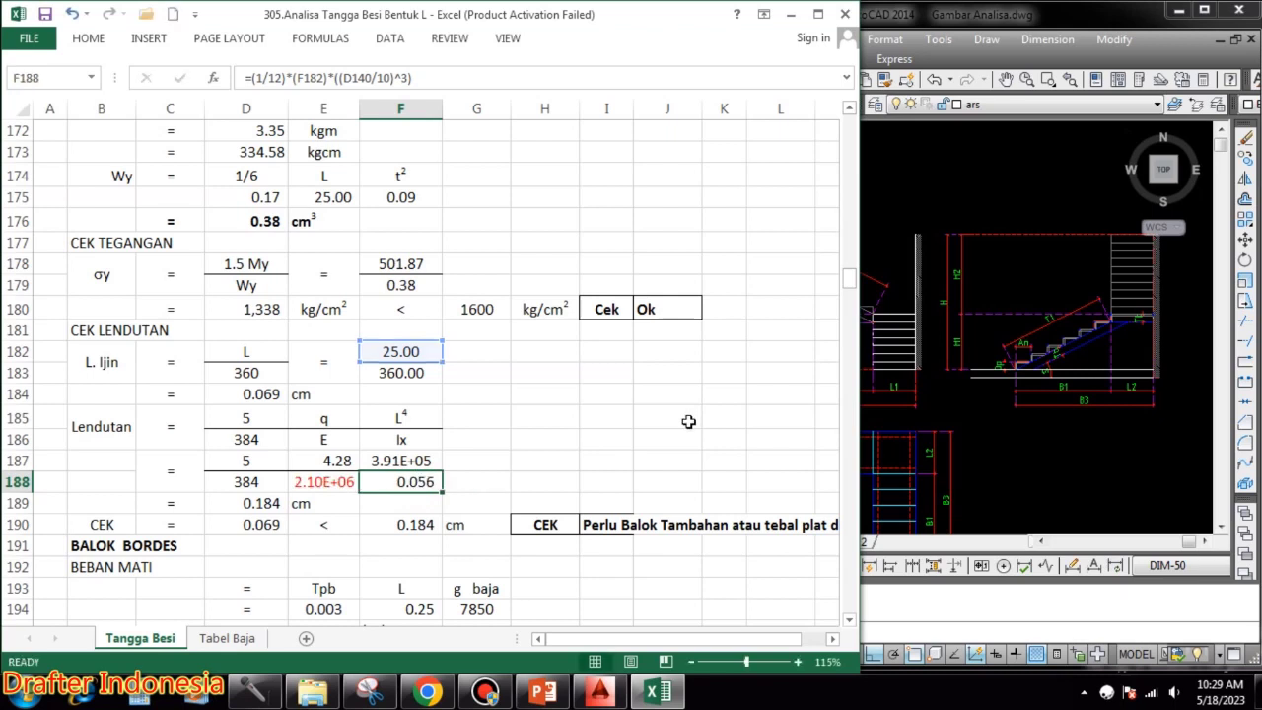
- Inspect the deflection formula in D189 and the references compared in D190 and F190 of the deflection check
double_click(264, 503)
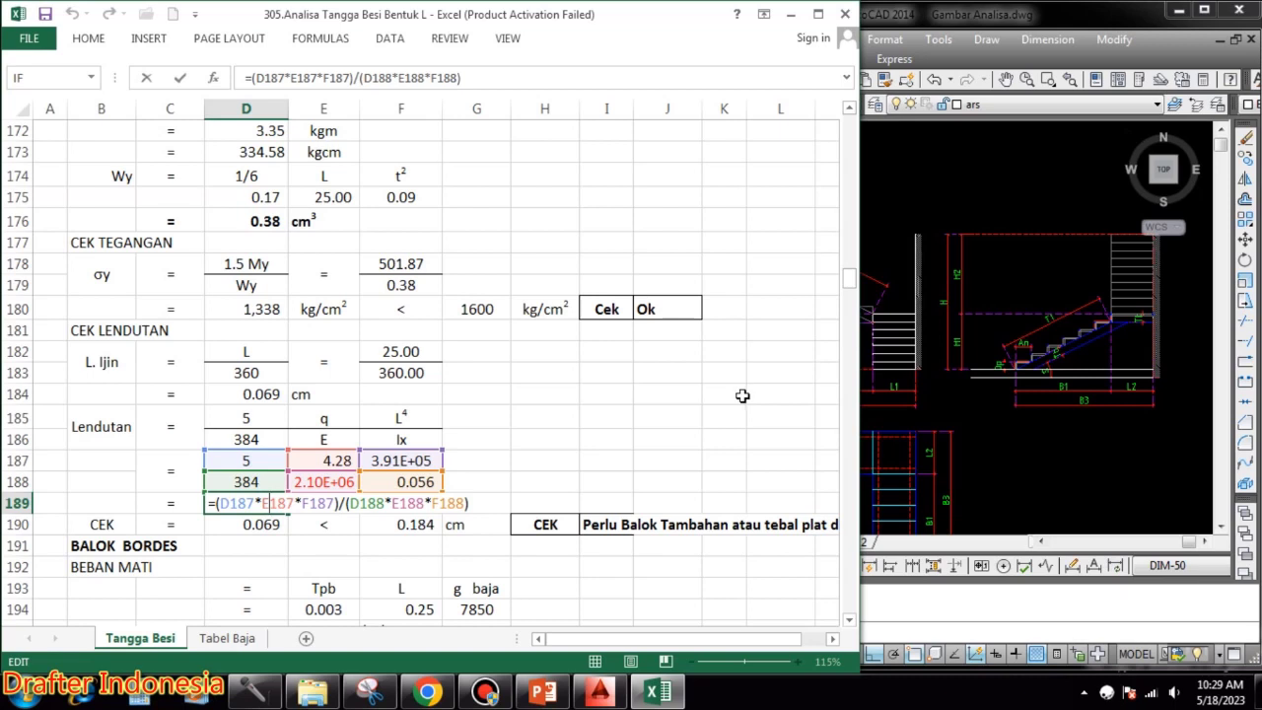
key(Escape)
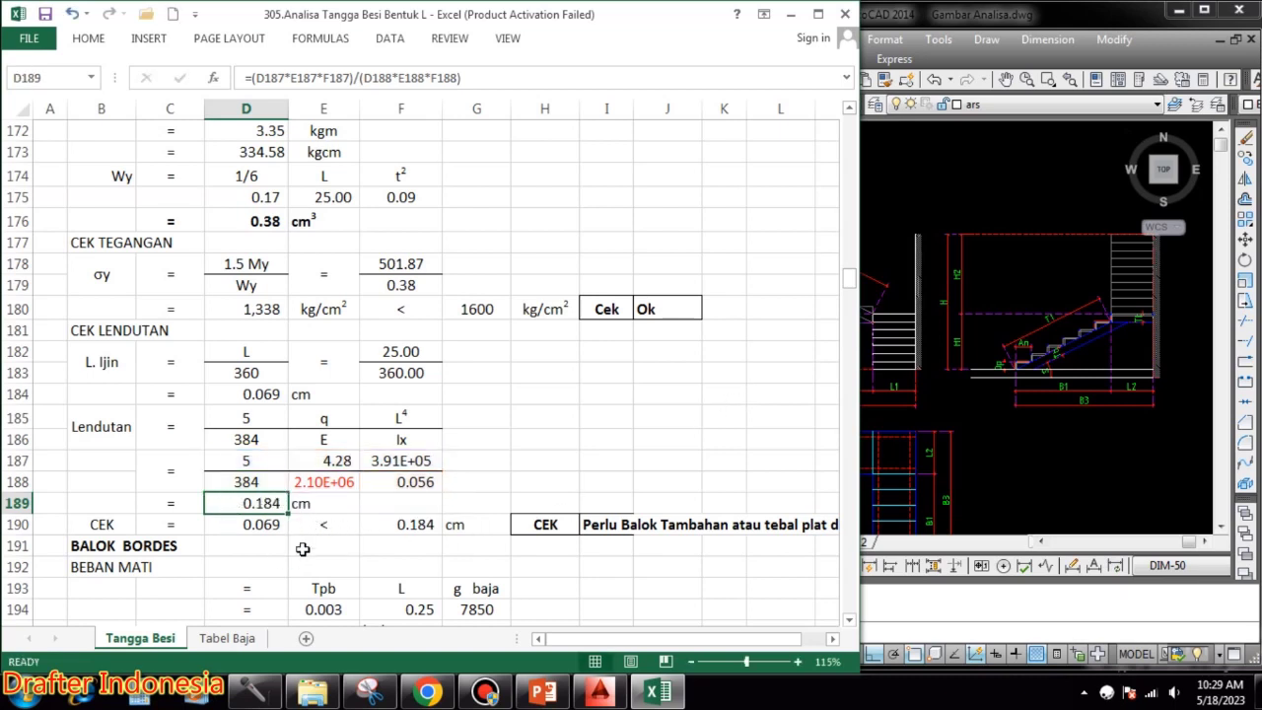
click(262, 529)
double_click(262, 530)
key(Escape)
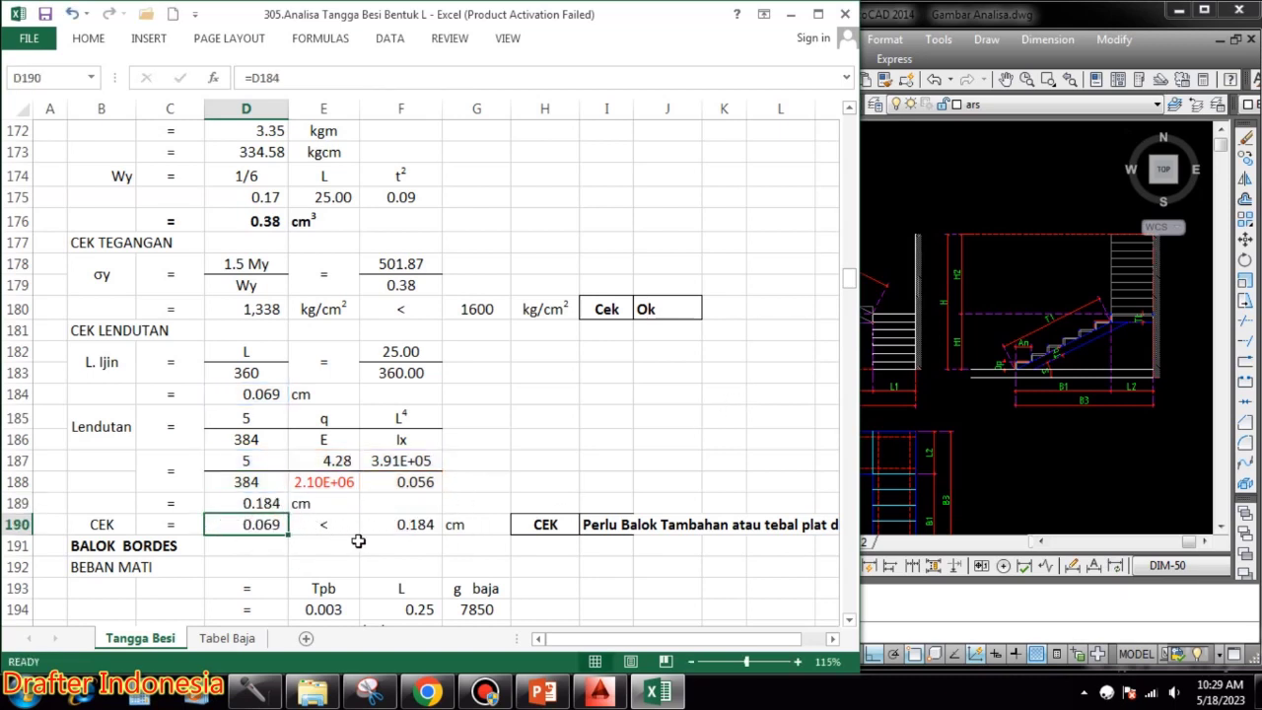
click(409, 525)
double_click(409, 525)
key(Escape)
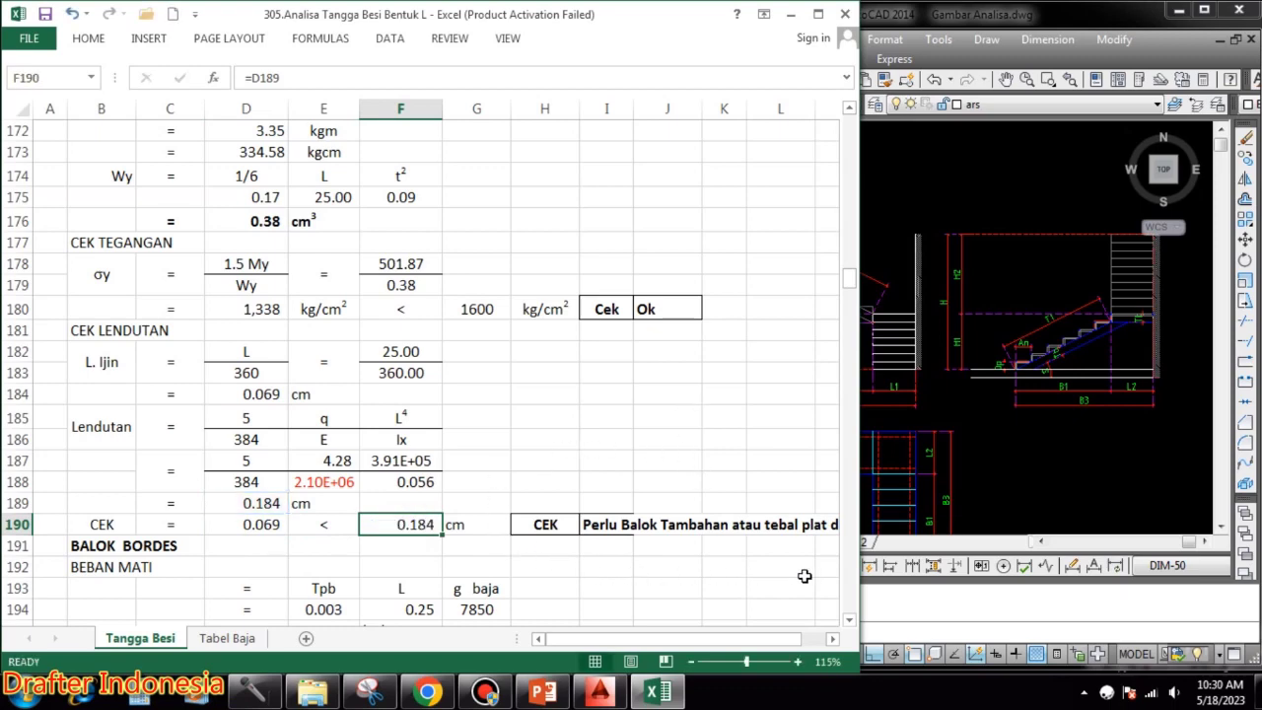
scroll(552, 417, up, 12)
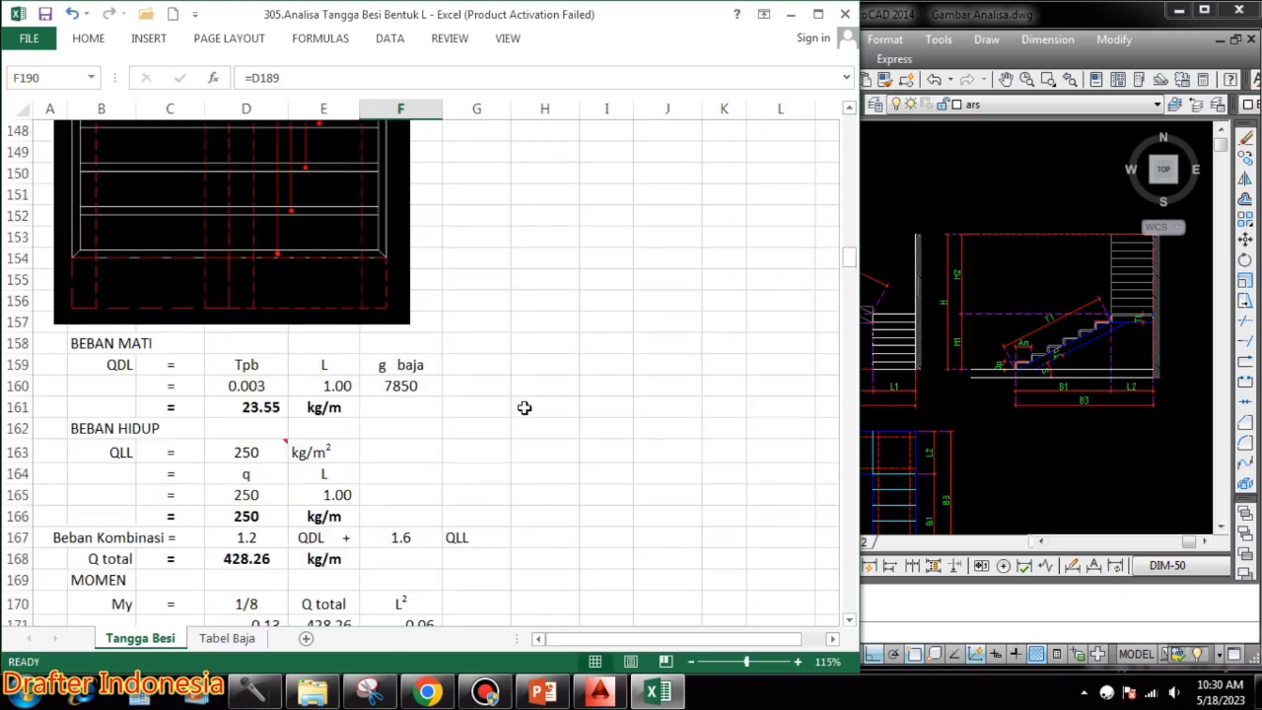
scroll(524, 407, up, 2)
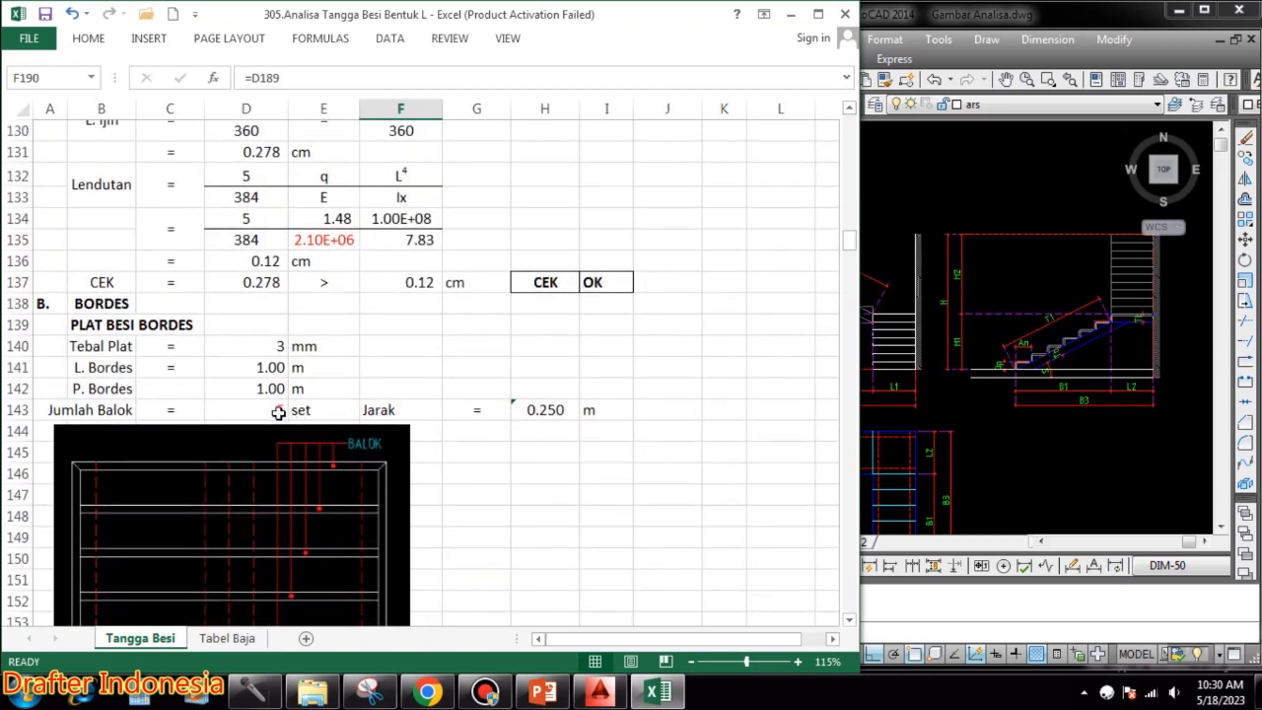
click(270, 409)
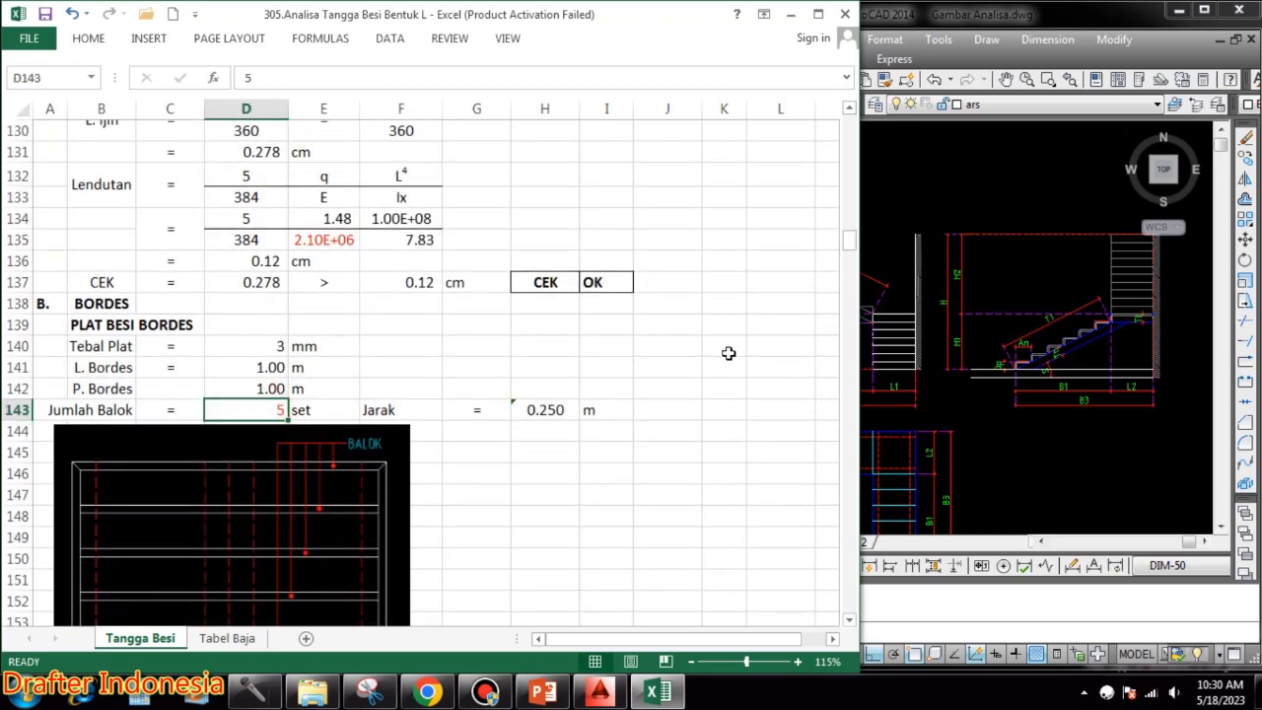
text(6)
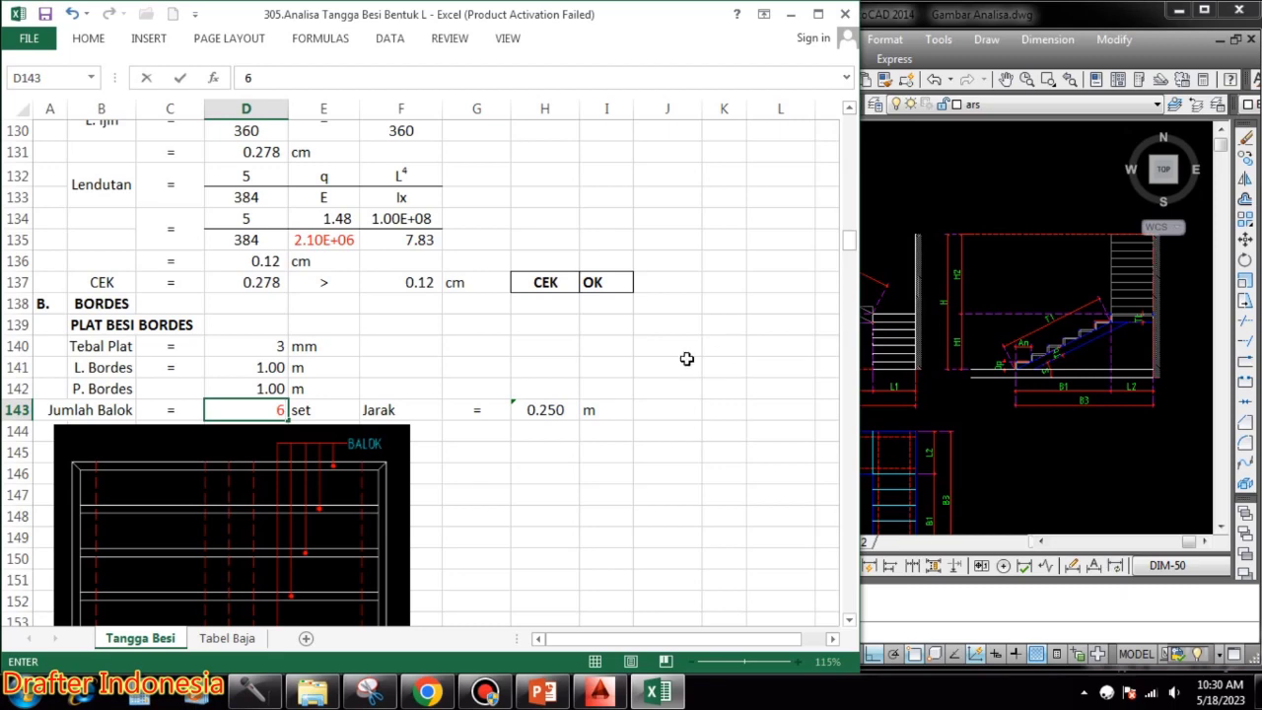
key(Escape)
- Enter the labels Tegangan in F140 and Lendutan in F141 beside the landing plate inputs
click(427, 346)
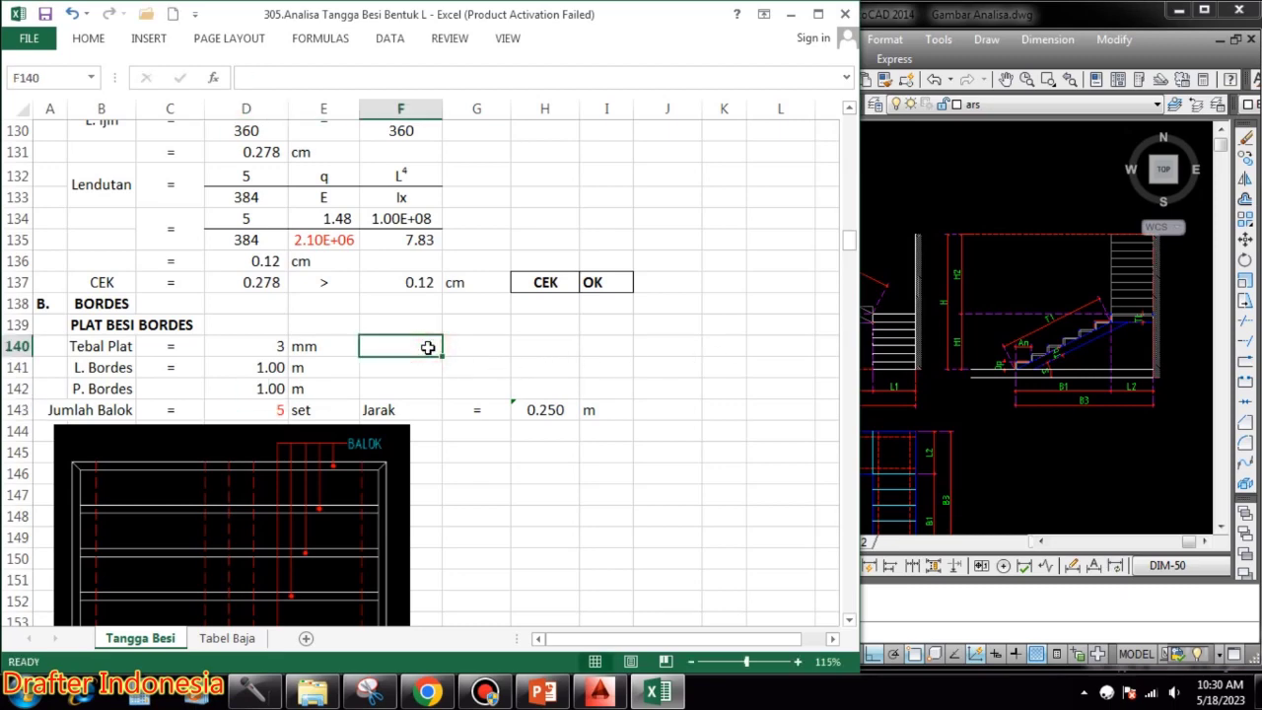
text(Tegangan)
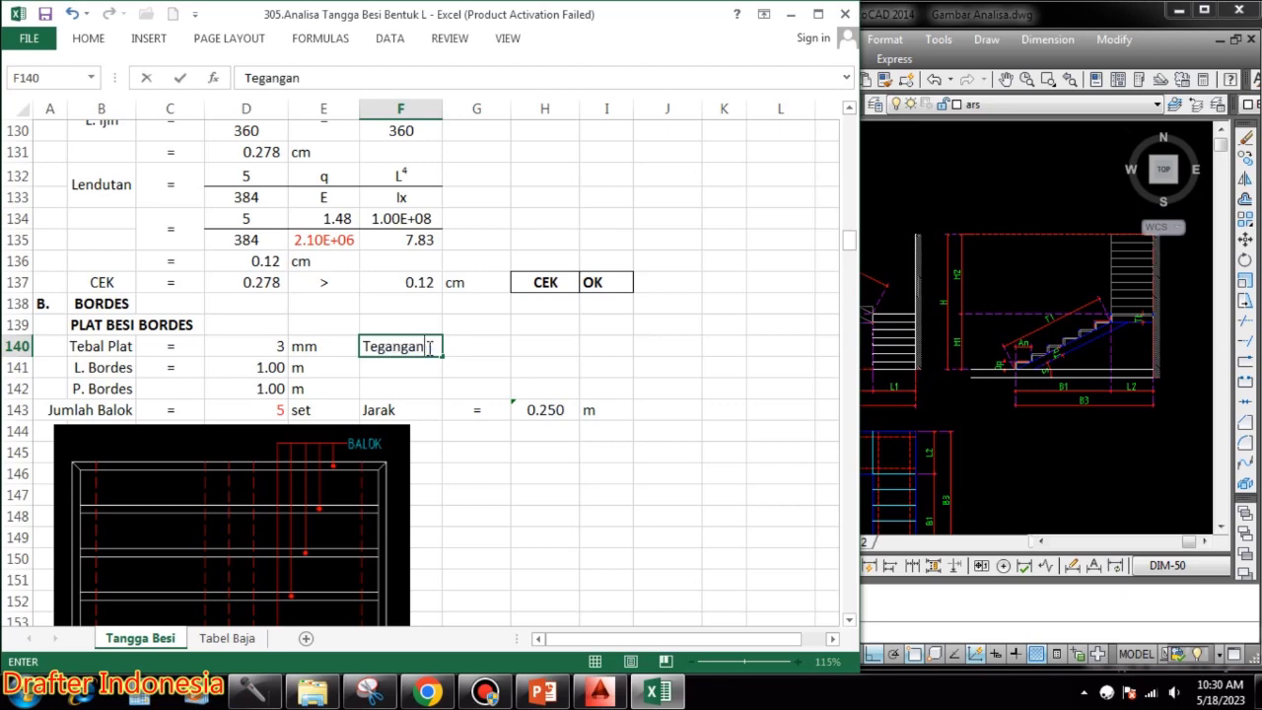
key(Return)
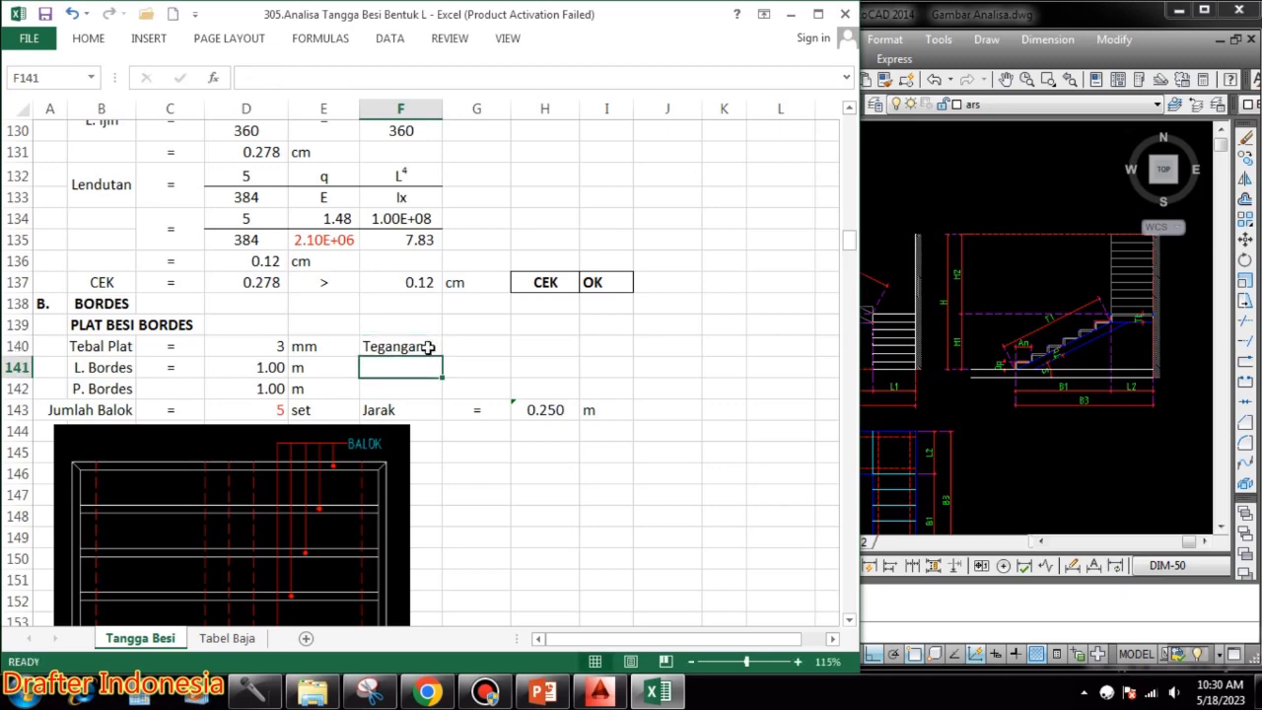
text(Lendutan)
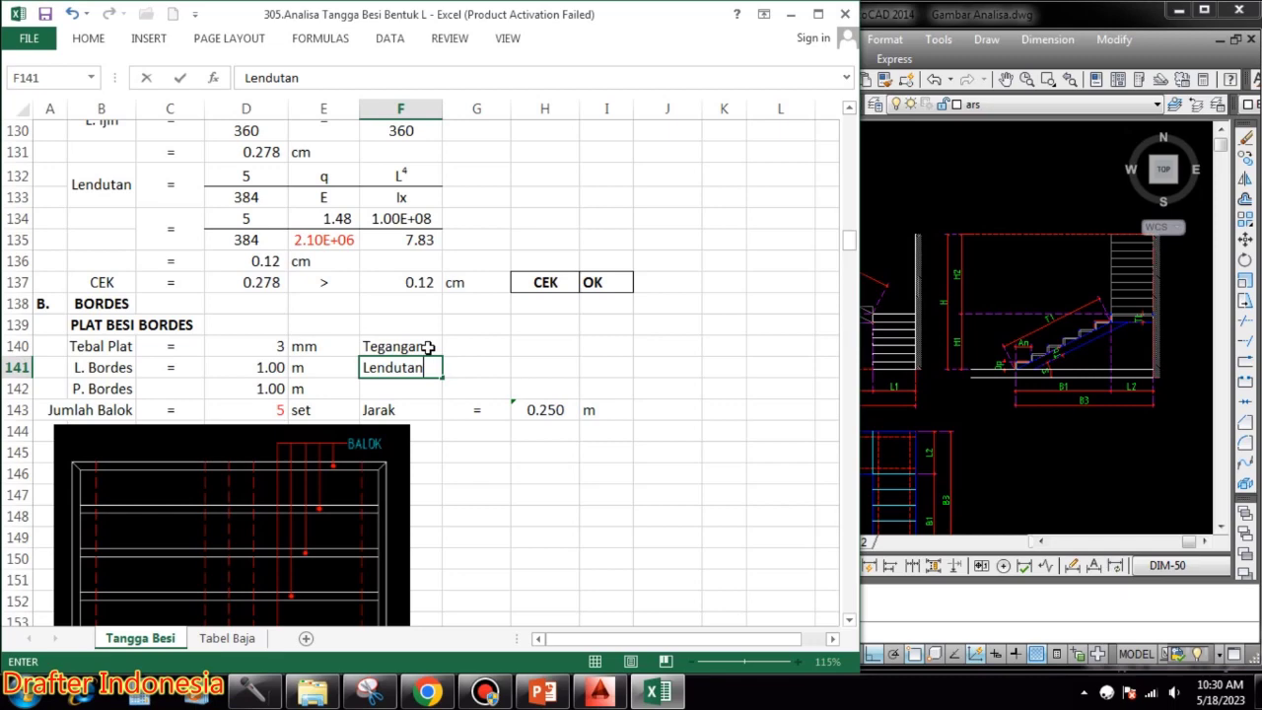
key(Return)
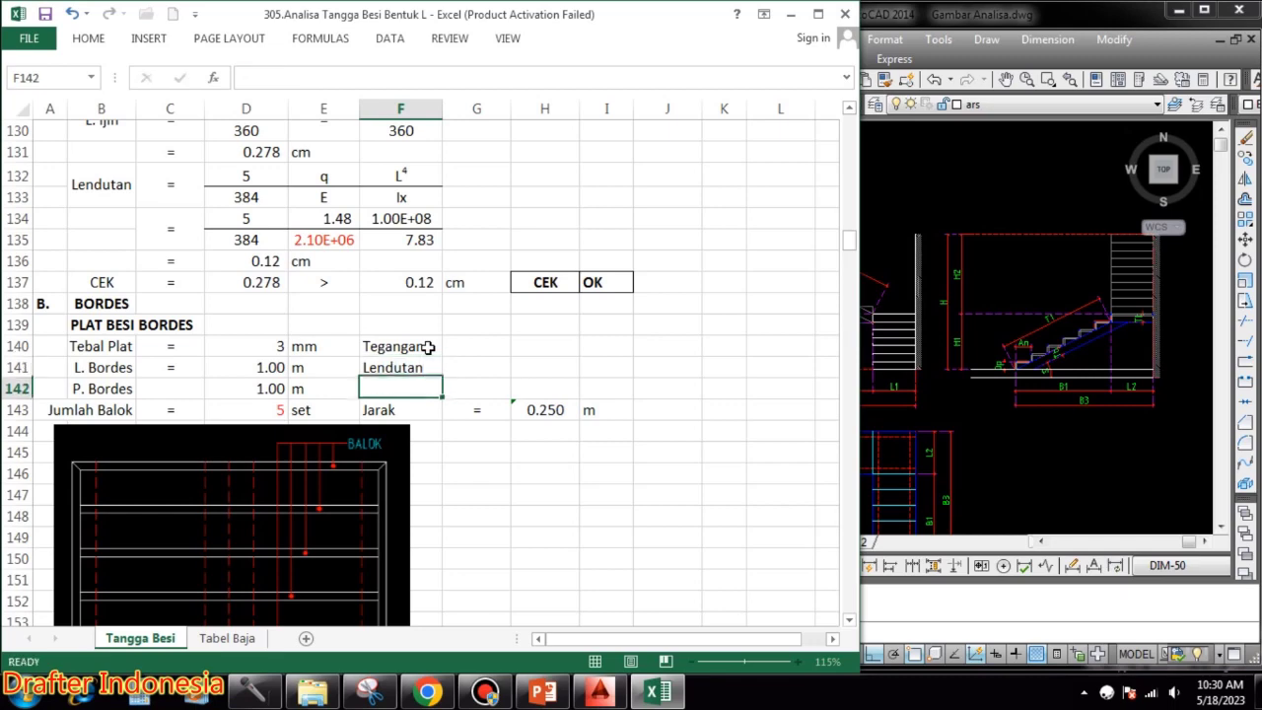
- Link G140 to the stress check label in I180 and copy the formula to H140 for its verdict
click(496, 347)
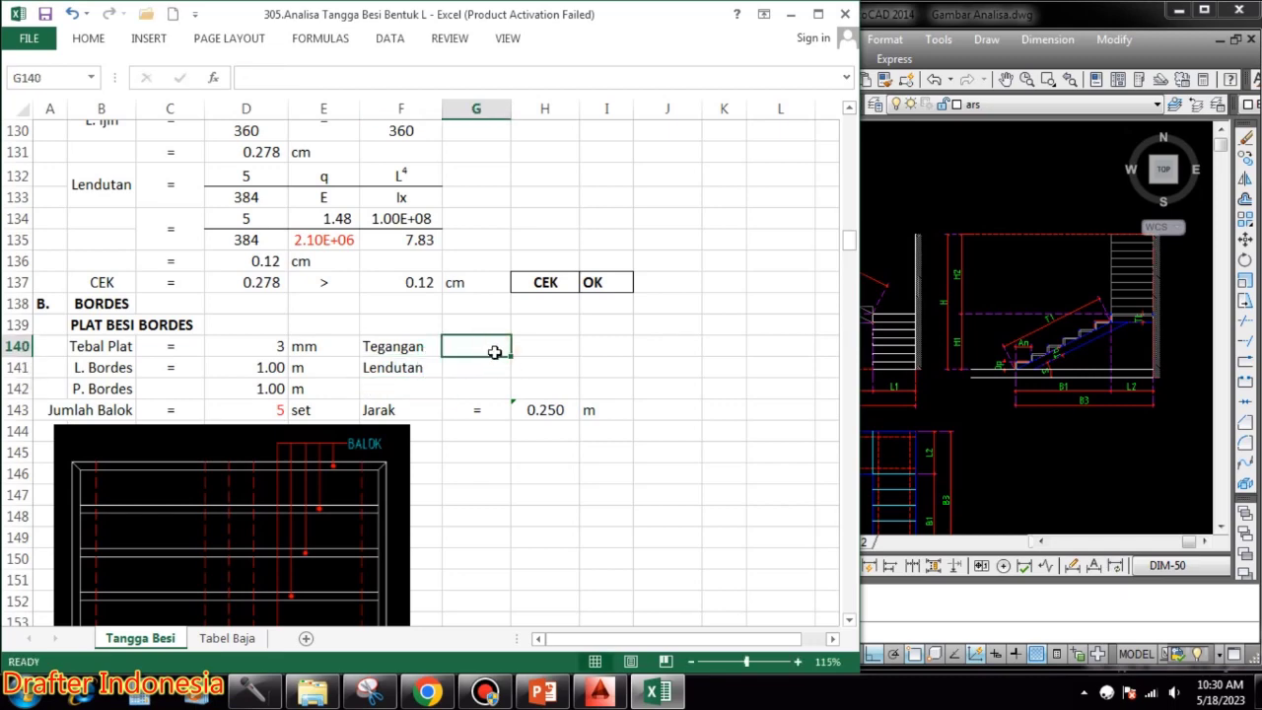
text(=)
scroll(519, 392, down, 12)
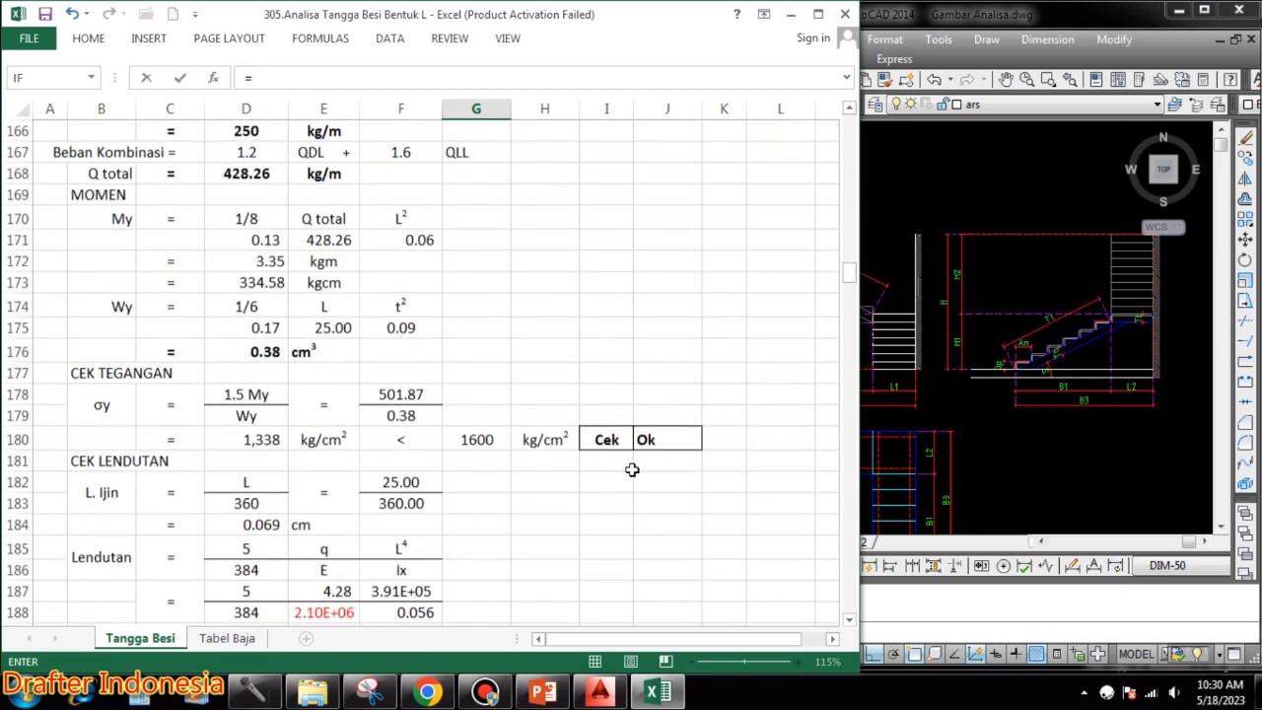
click(603, 439)
key(Return)
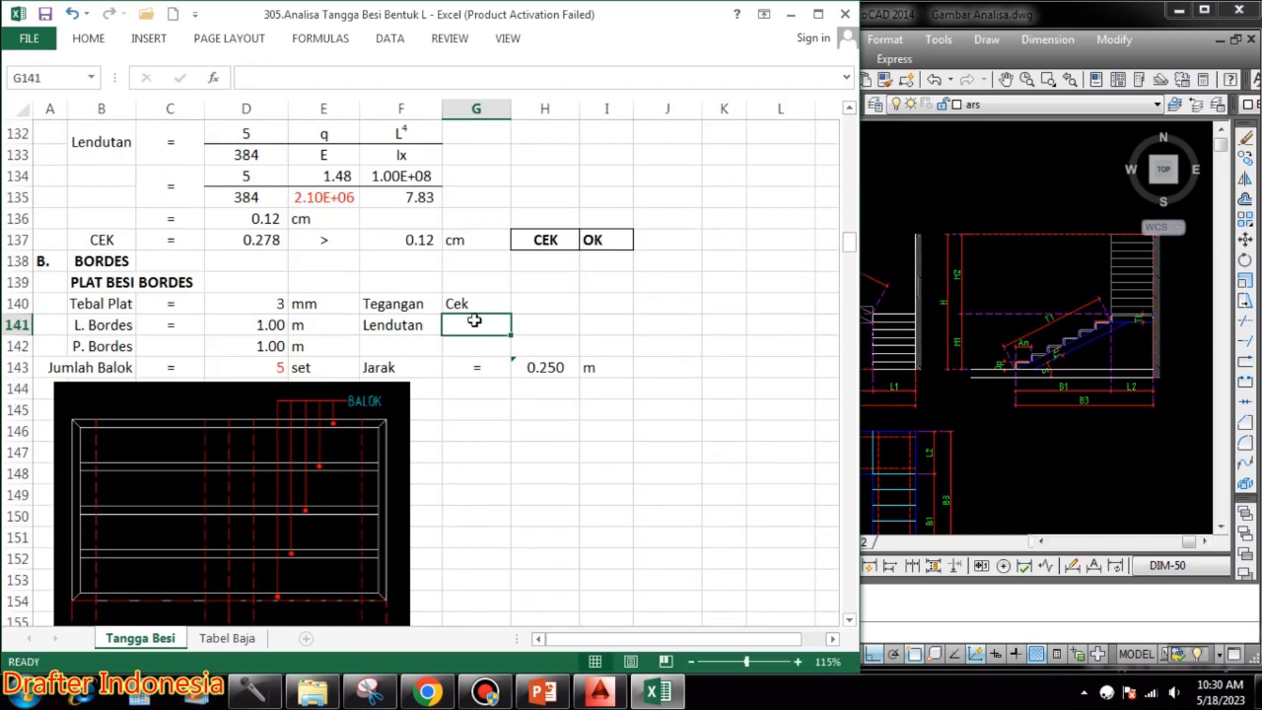
click(478, 303)
key(ctrl+c)
click(546, 299)
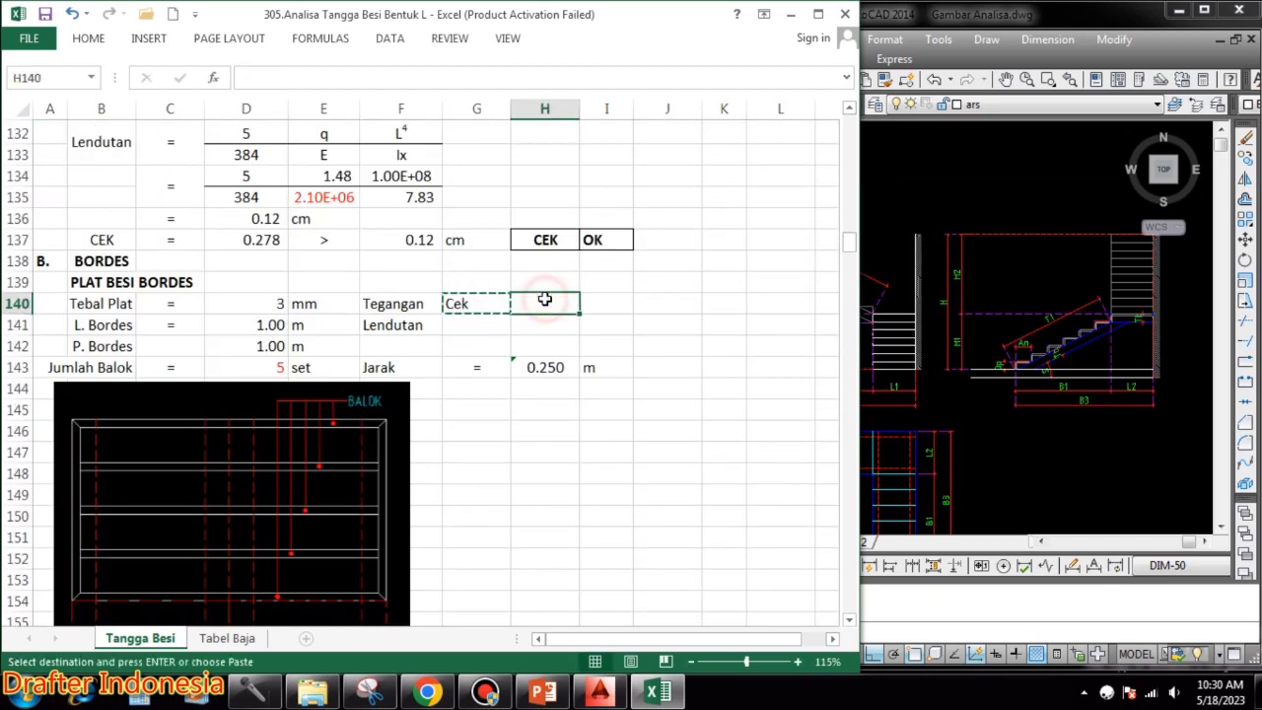
key(ctrl+v)
- Link G141 to the deflection check label in H190 and copy the formula to H141 for its verdict
click(471, 326)
text(=)
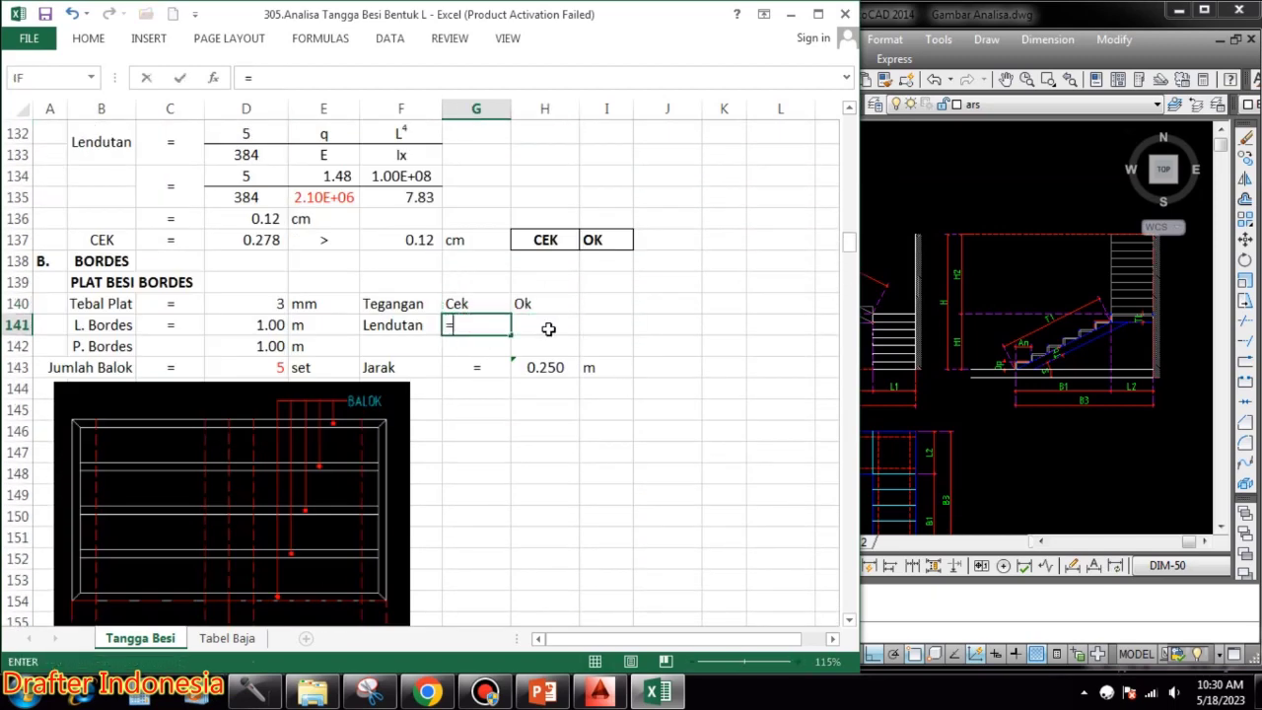
scroll(548, 345, down, 13)
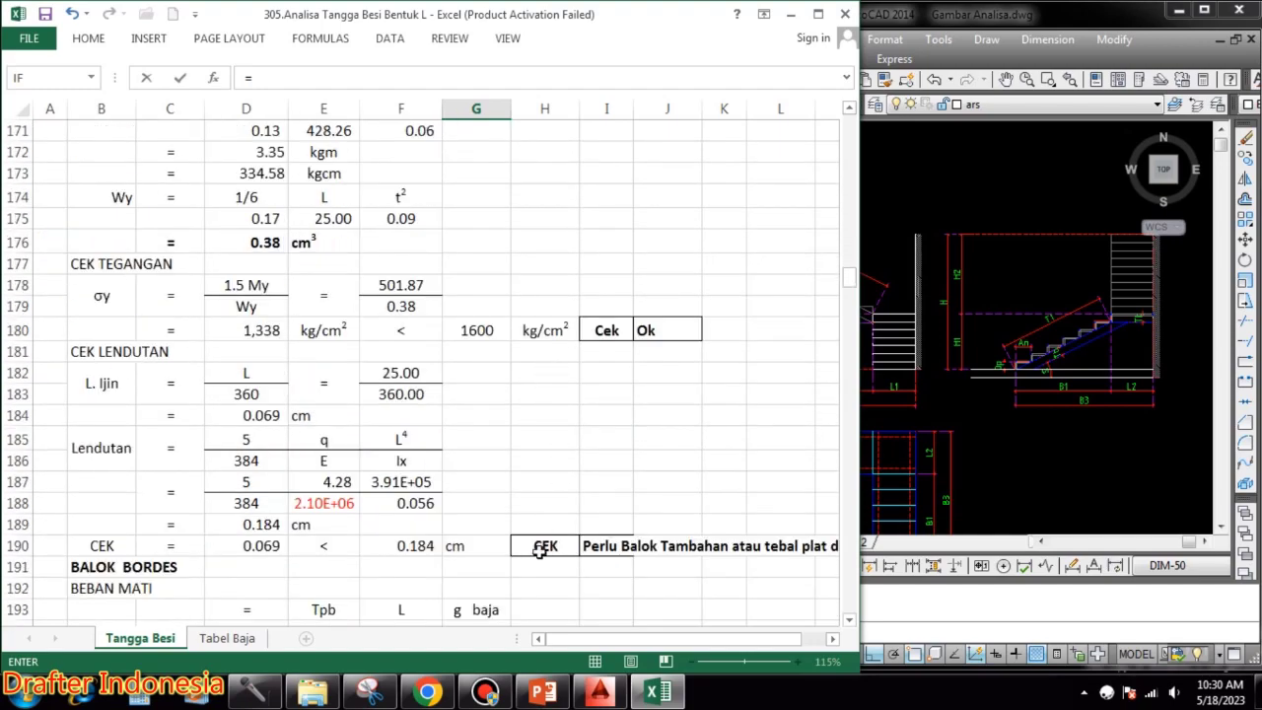
click(538, 553)
key(Return)
scroll(504, 265, up, 3)
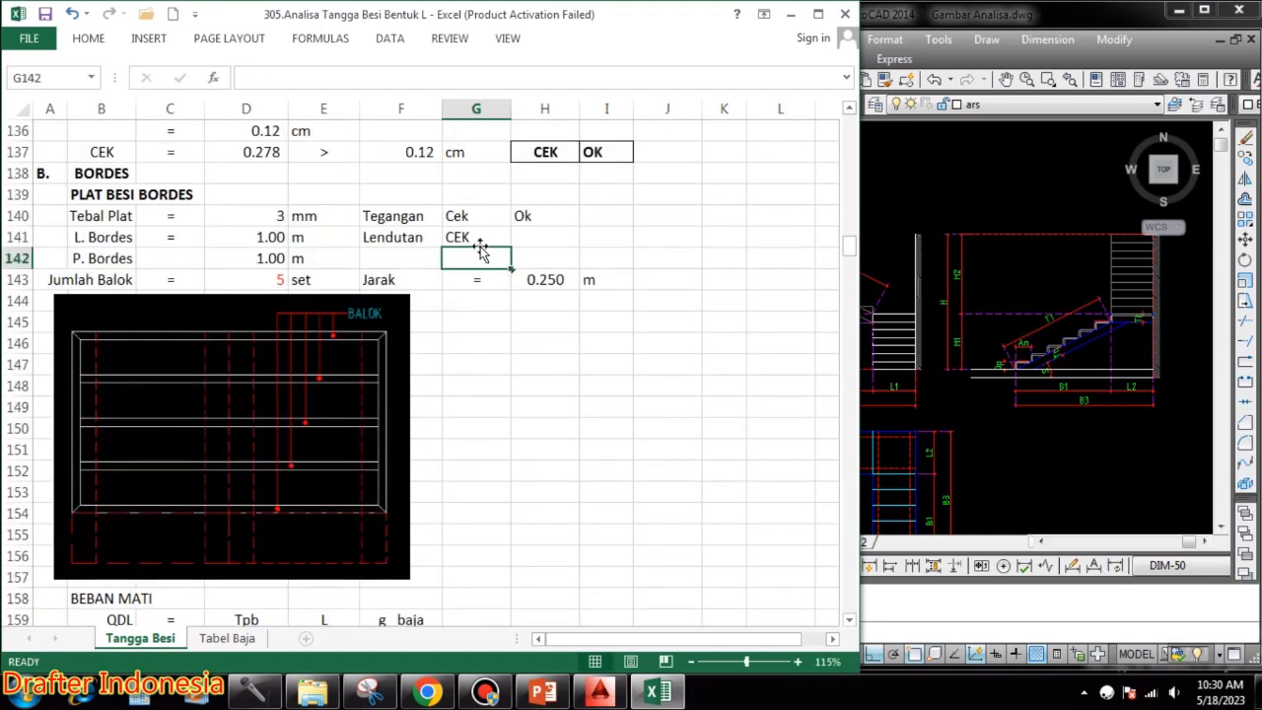
click(481, 238)
key(ctrl+c)
click(539, 237)
key(ctrl+v)
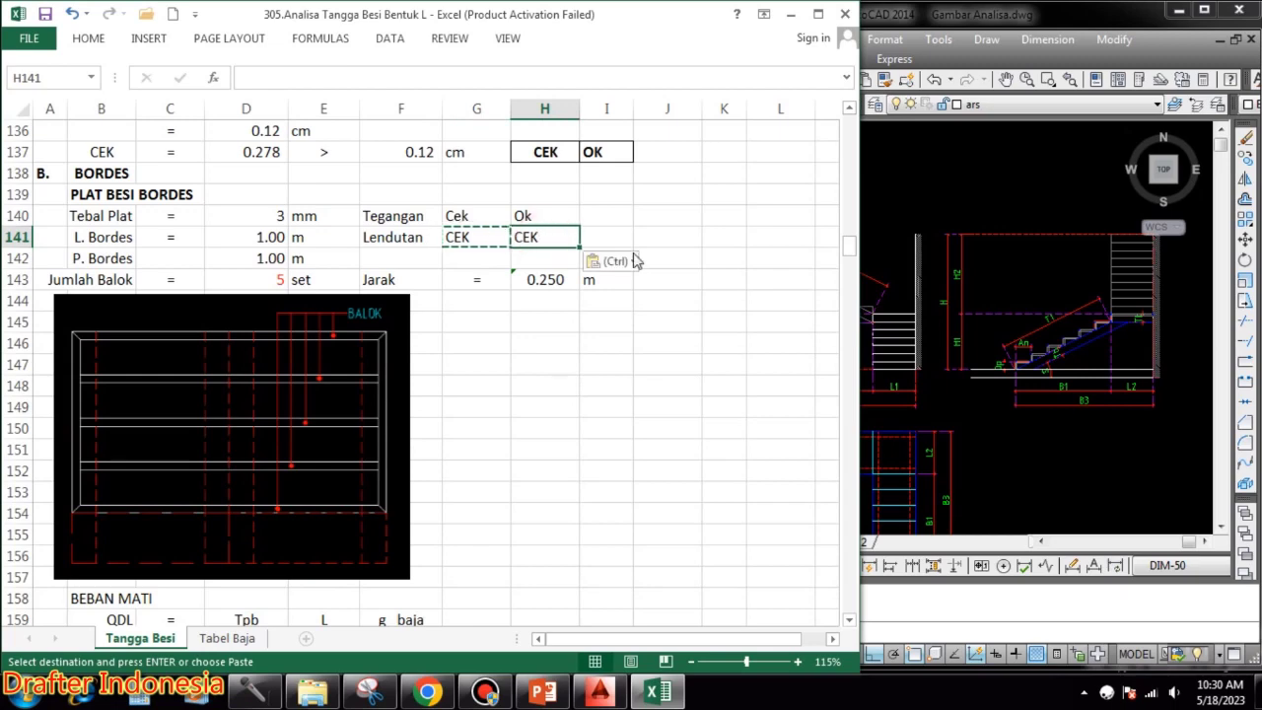
click(657, 273)
- Make the stress and deflection check summary in F140:H141 bold
drag(451, 211, 524, 237)
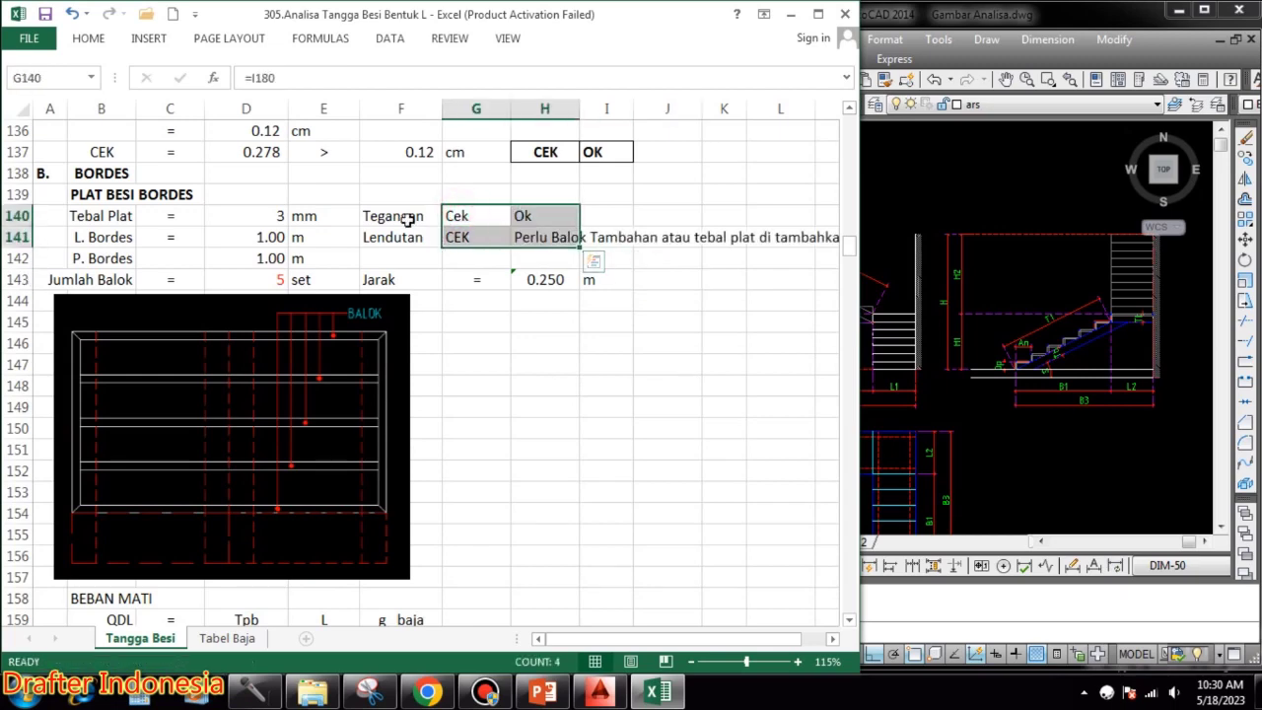
drag(408, 220, 524, 238)
key(ctrl+b)
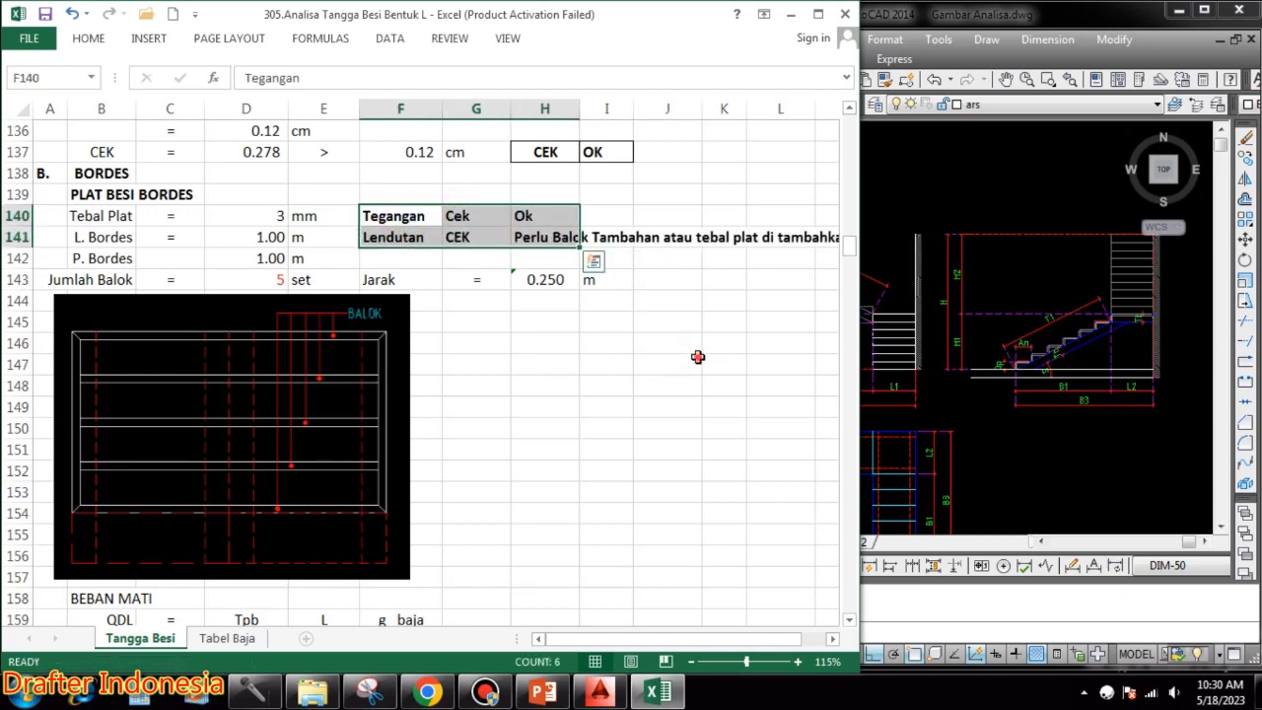
click(698, 357)
drag(409, 216, 552, 238)
click(651, 327)
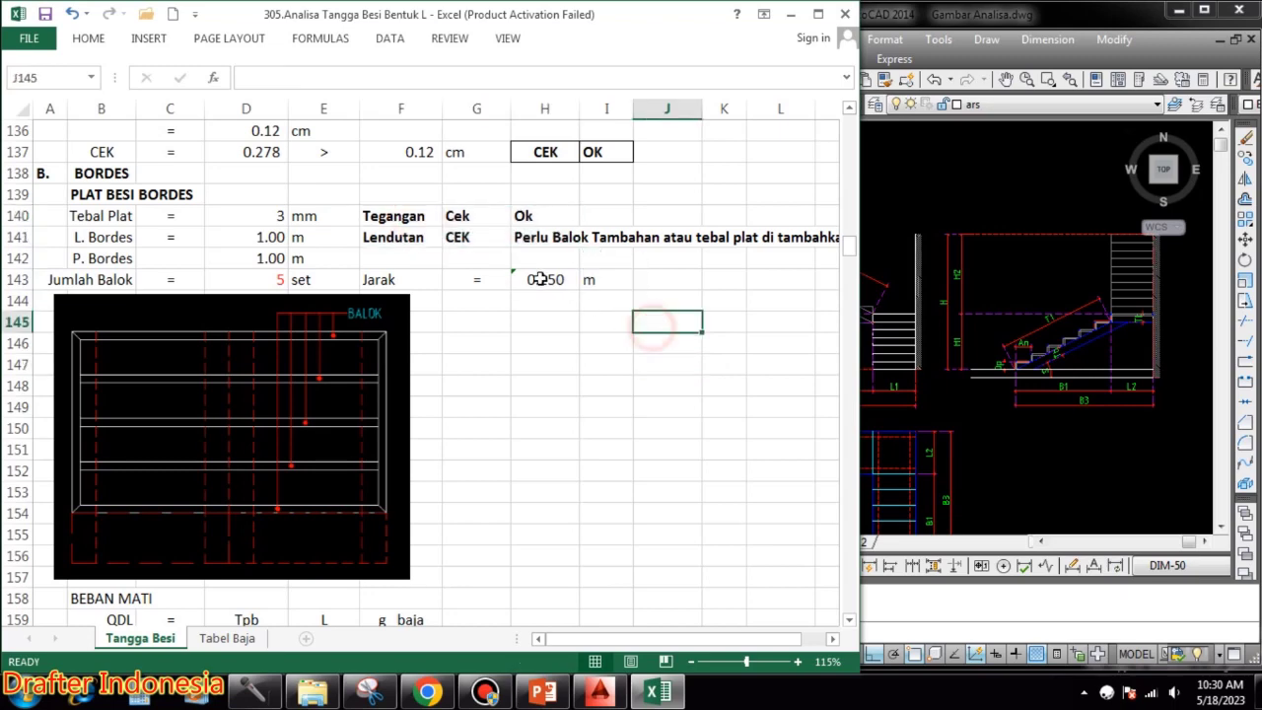
- Try landing beam counts (Jumlah Balok) of 6 and 7 in D143 against the linked deflection check
click(286, 279)
text(6)
key(Return)
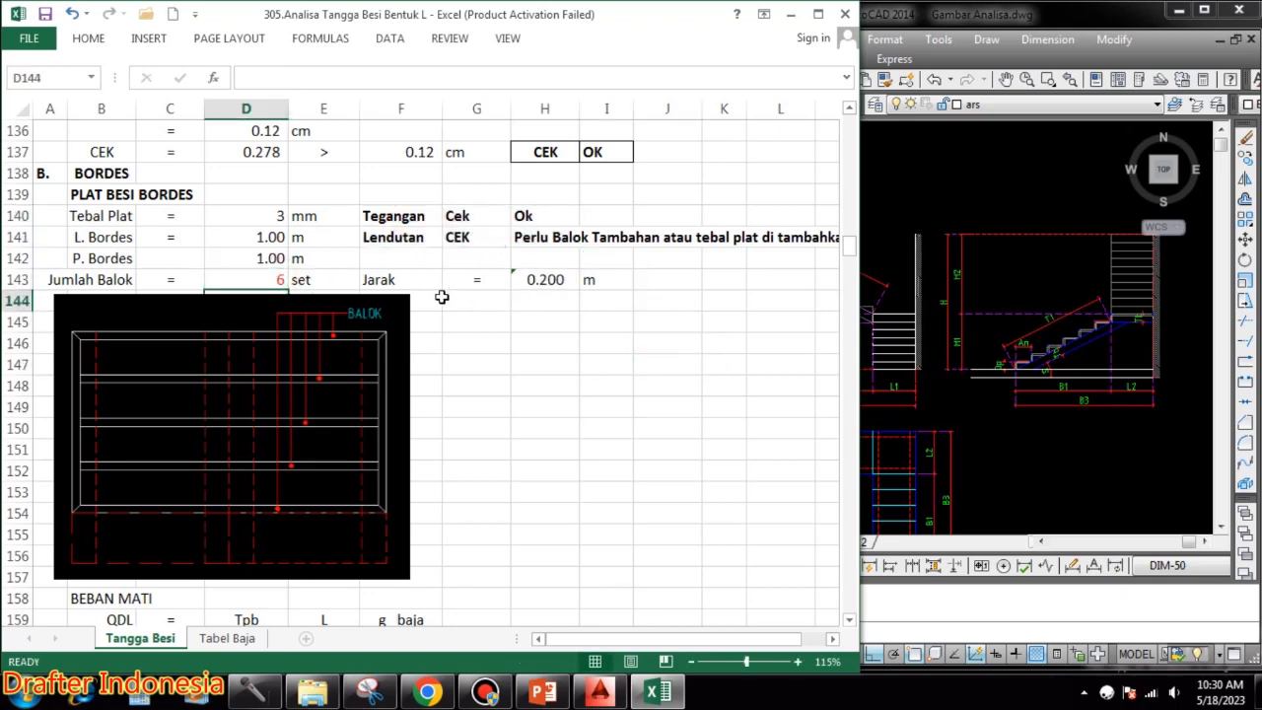
click(268, 276)
text(7)
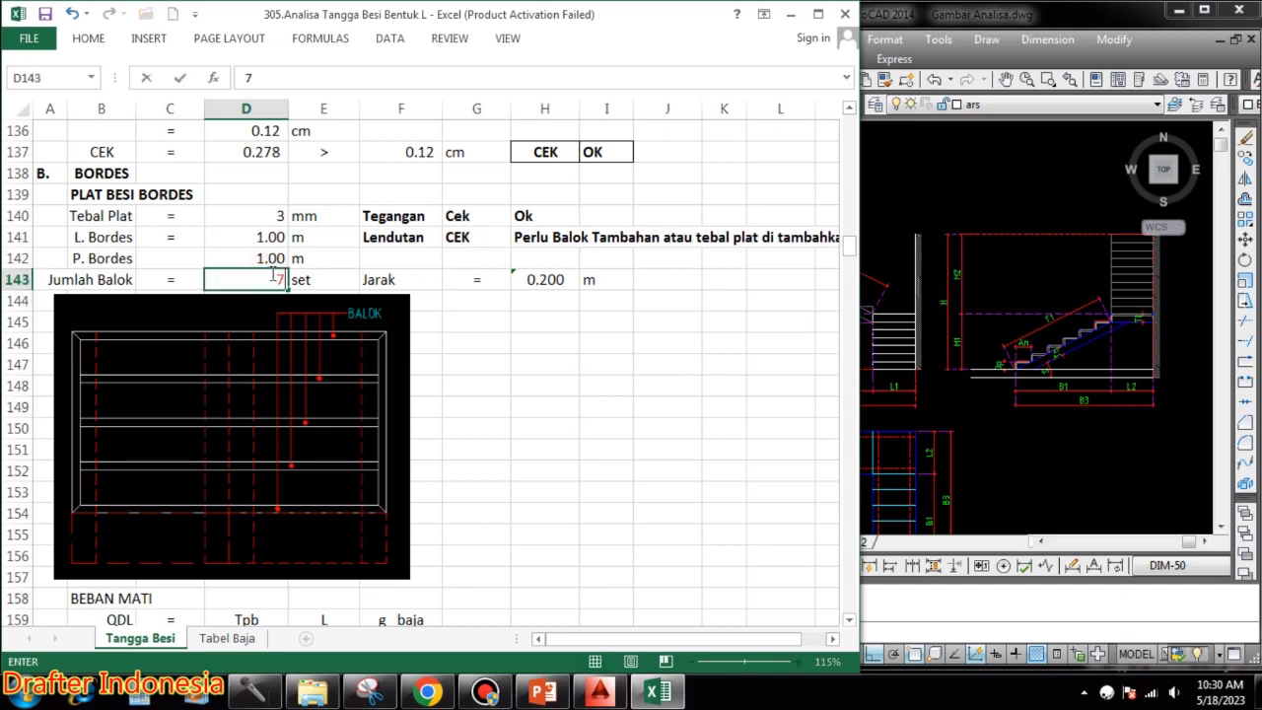
key(Return)
- Set the number of landing beams (Jumlah Balok) in D143 to 8
click(275, 277)
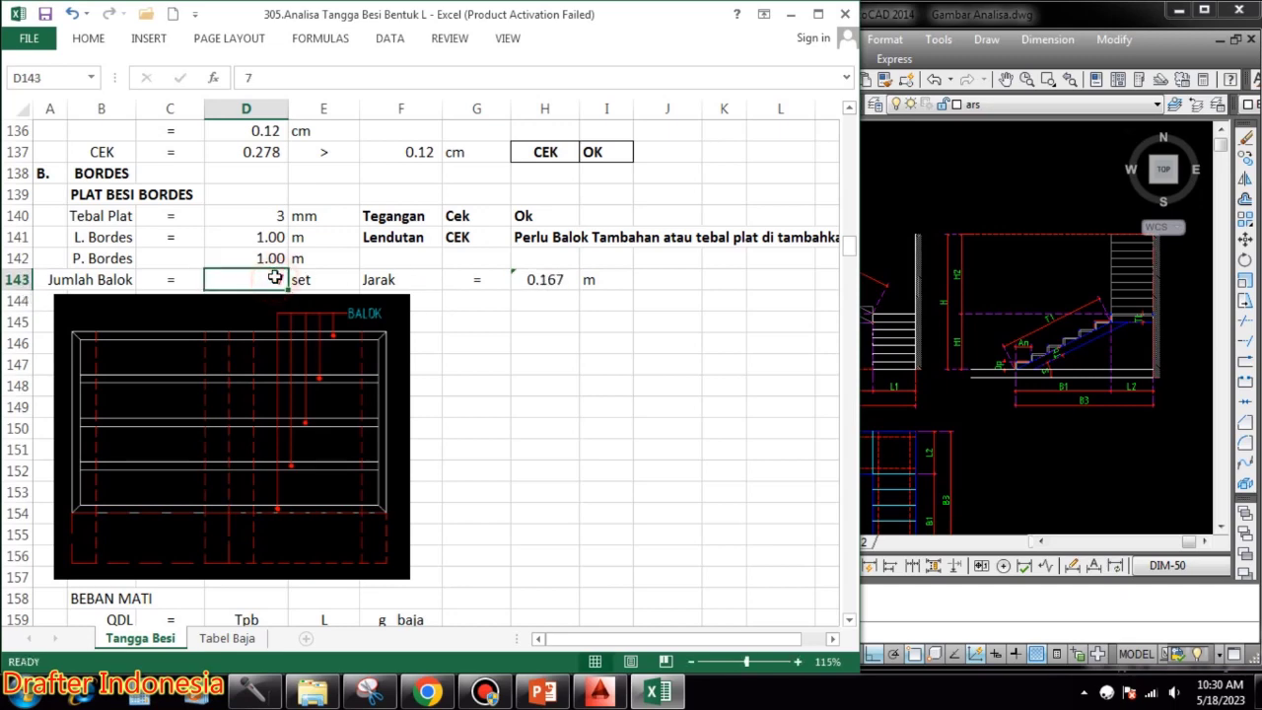
text(8)
key(Return)
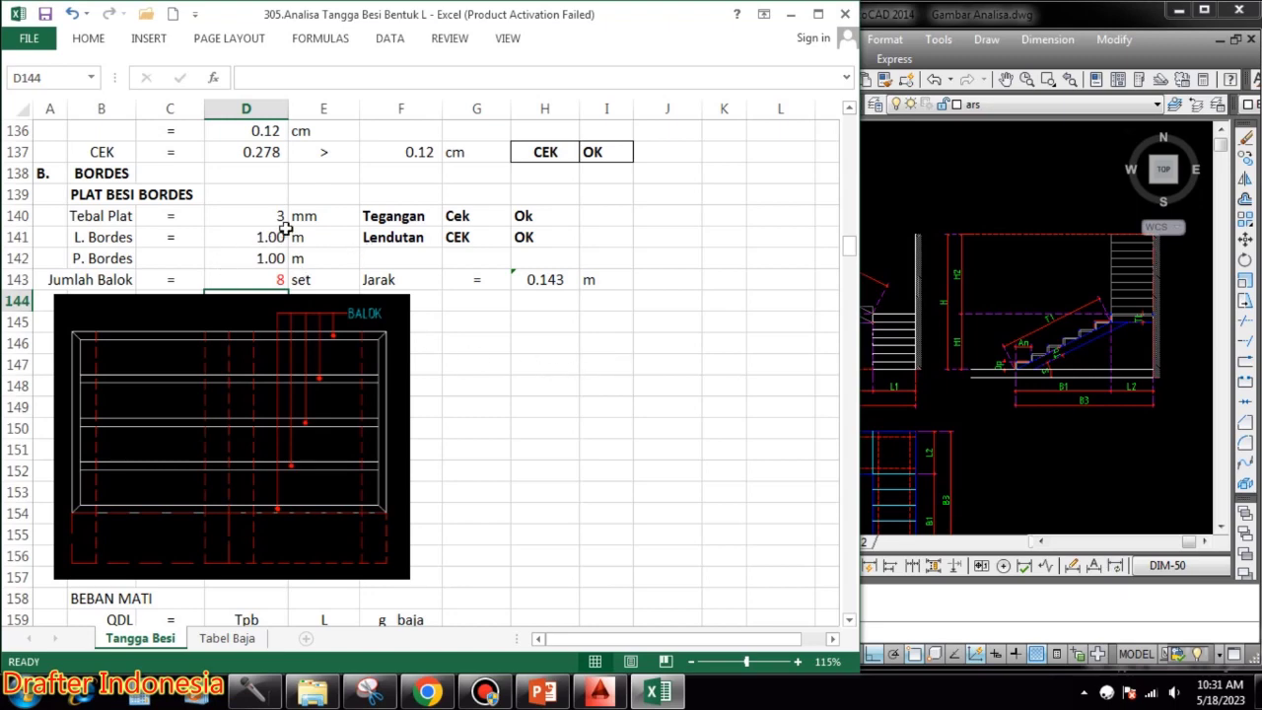
- Set the tread plate thickness (Tpb) in C40 to 4 mm and the tread beam count (Jlm. Balok) in C41 to 2
scroll(279, 216, up, 12)
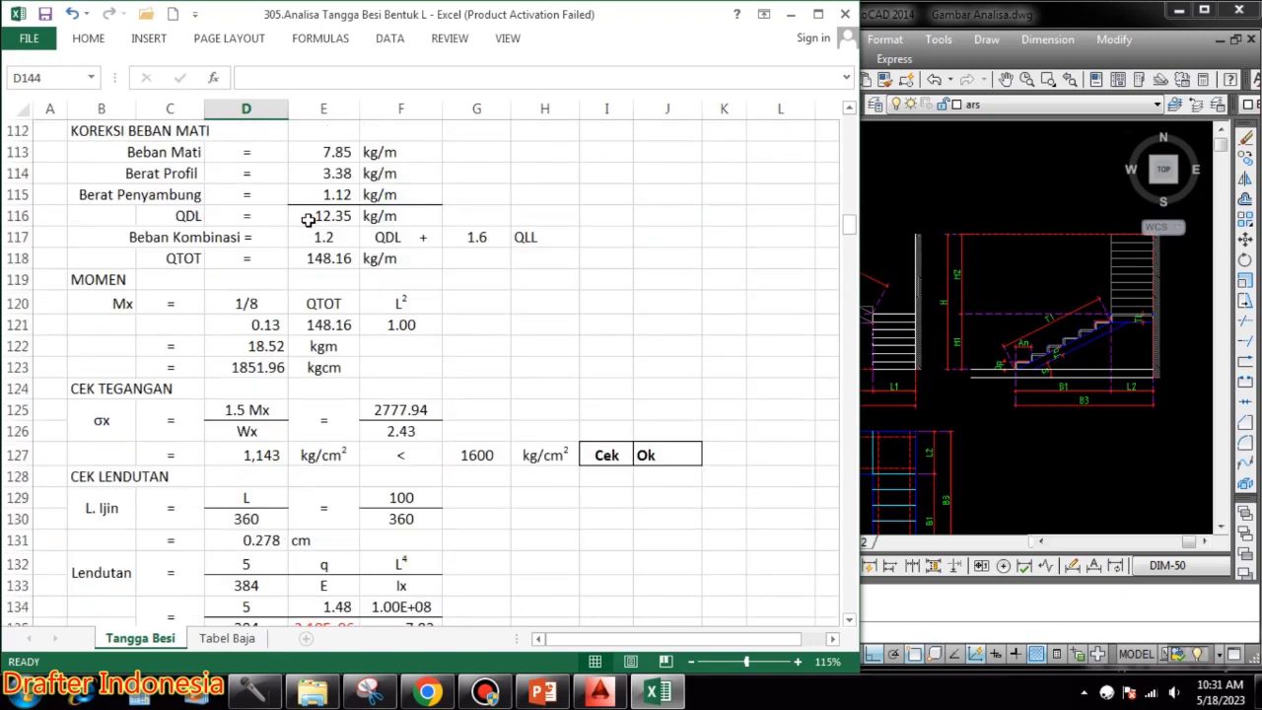
scroll(310, 219, up, 8)
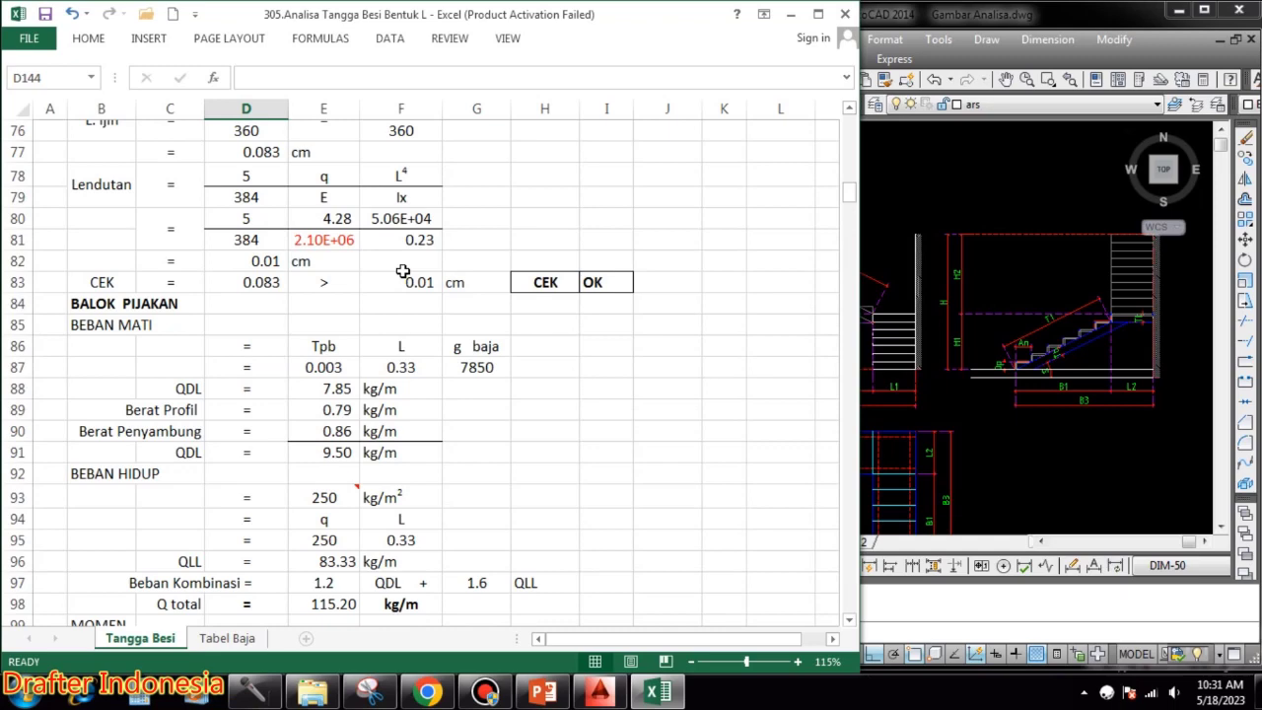
scroll(403, 271, up, 9)
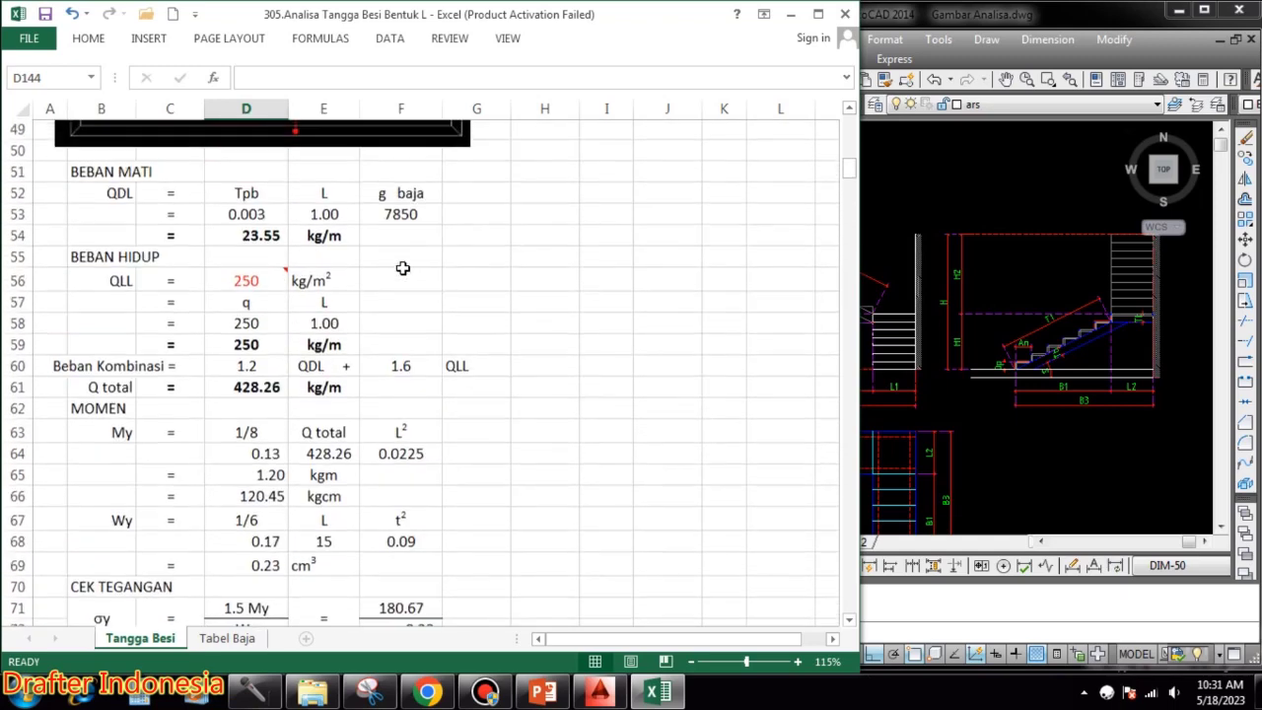
scroll(399, 271, up, 5)
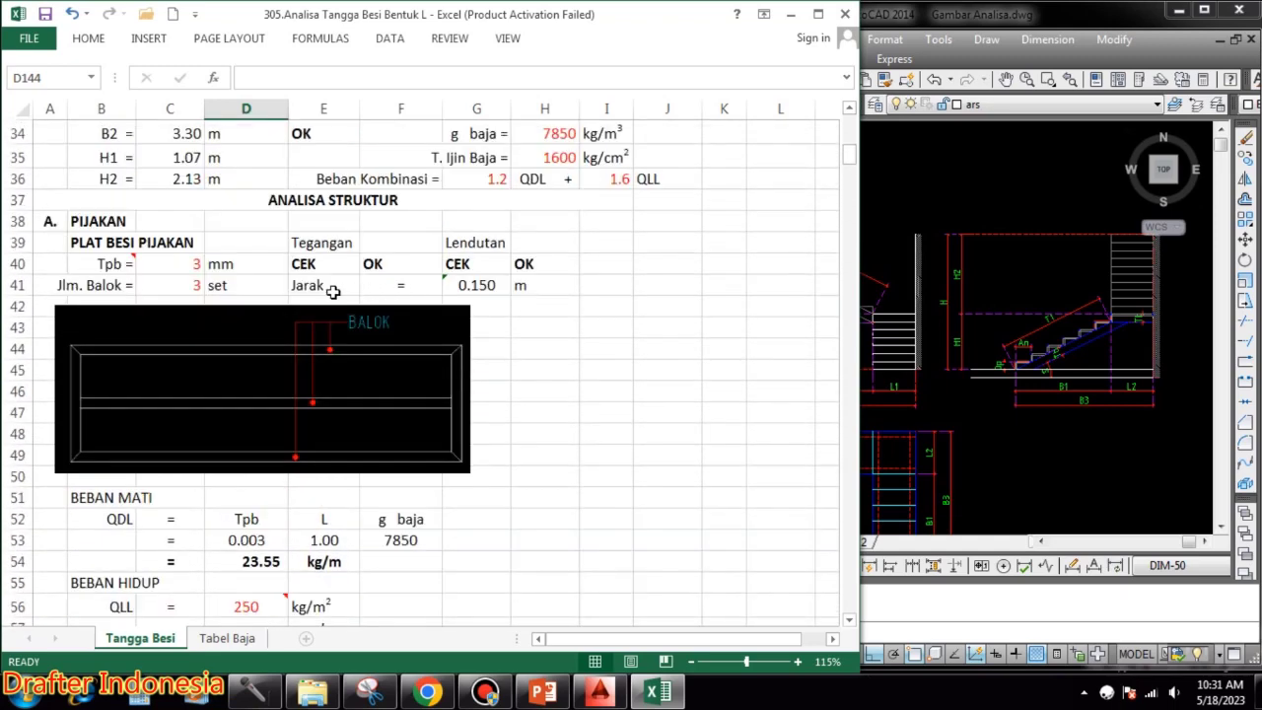
click(189, 264)
scroll(501, 310, up, 7)
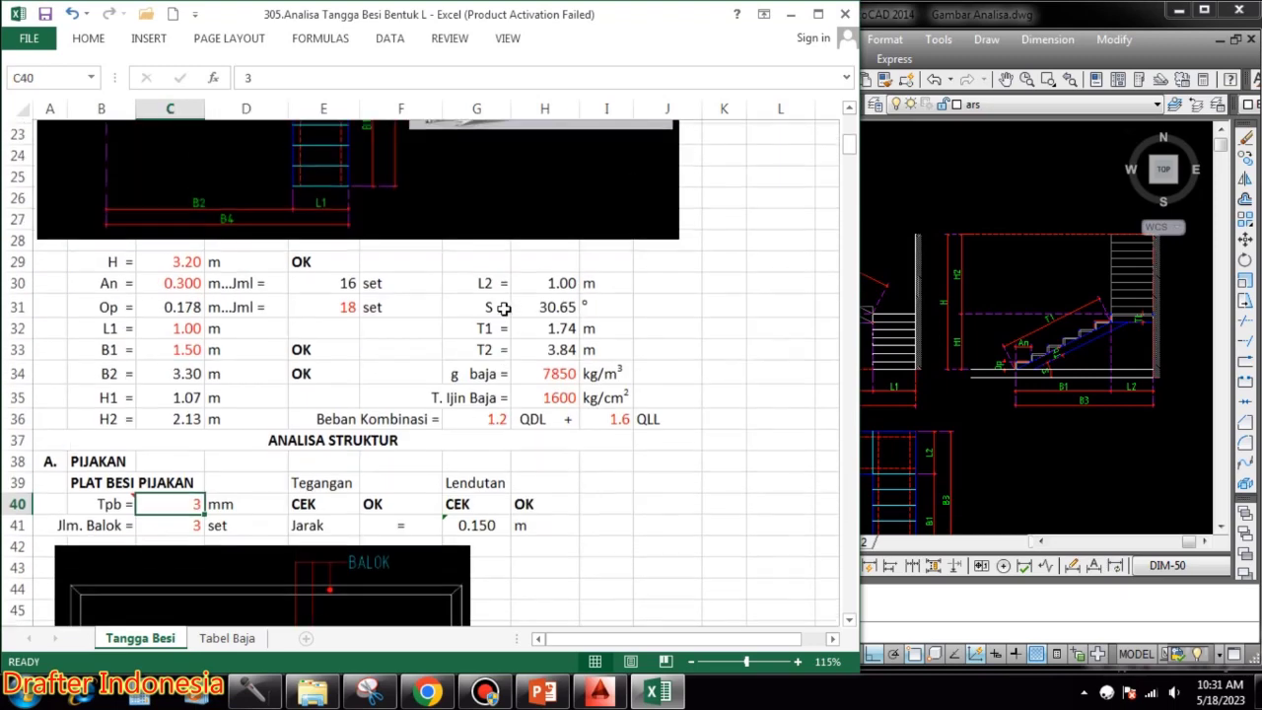
scroll(504, 309, down, 8)
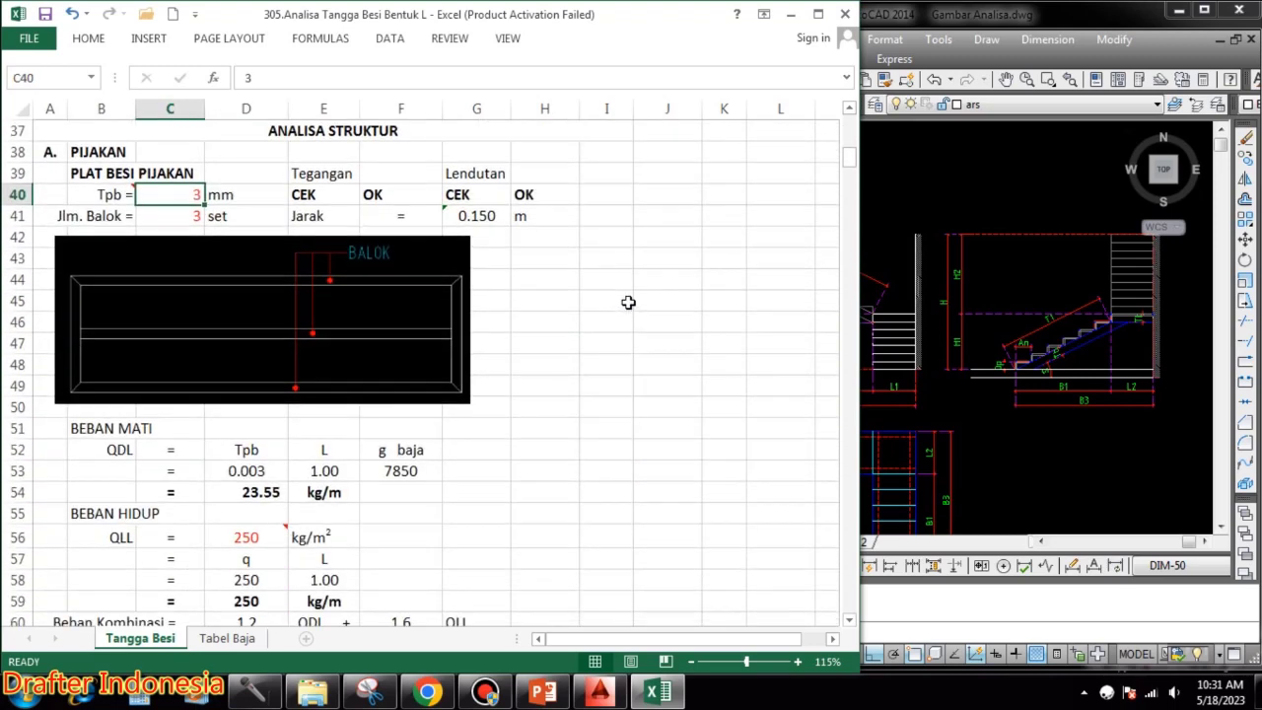
text(4)
key(Return)
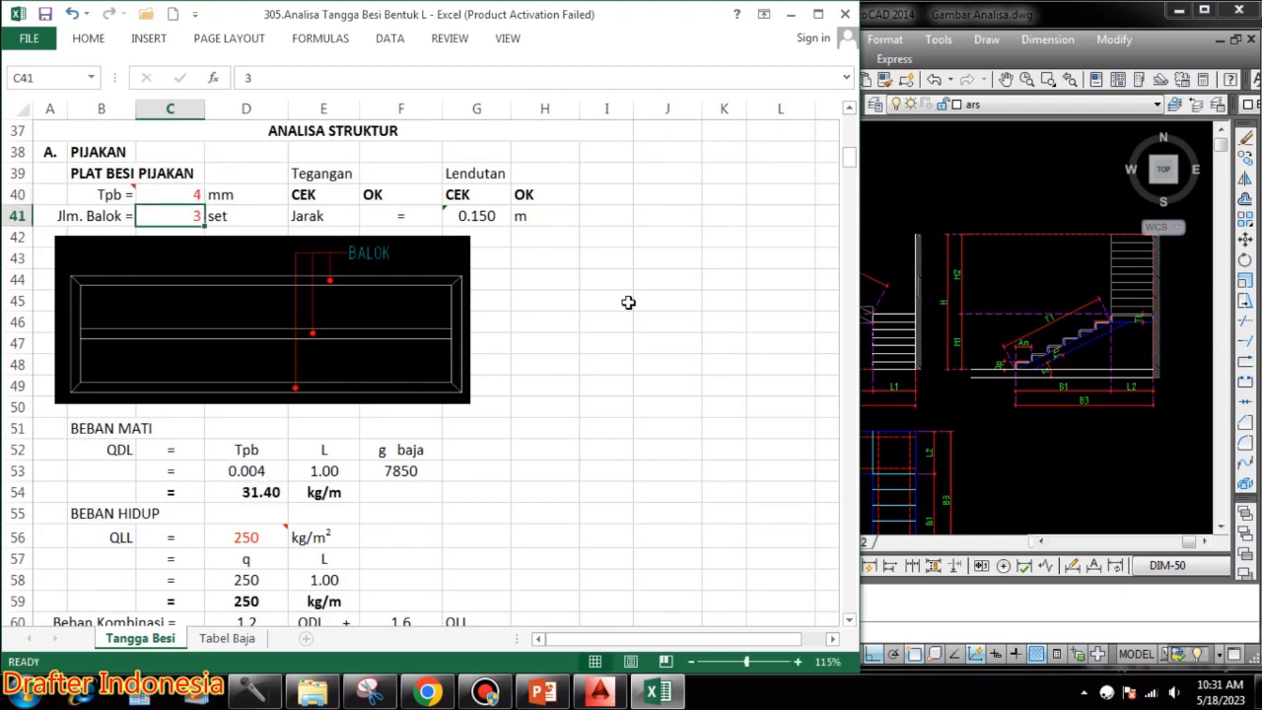
text(2)
key(Return)
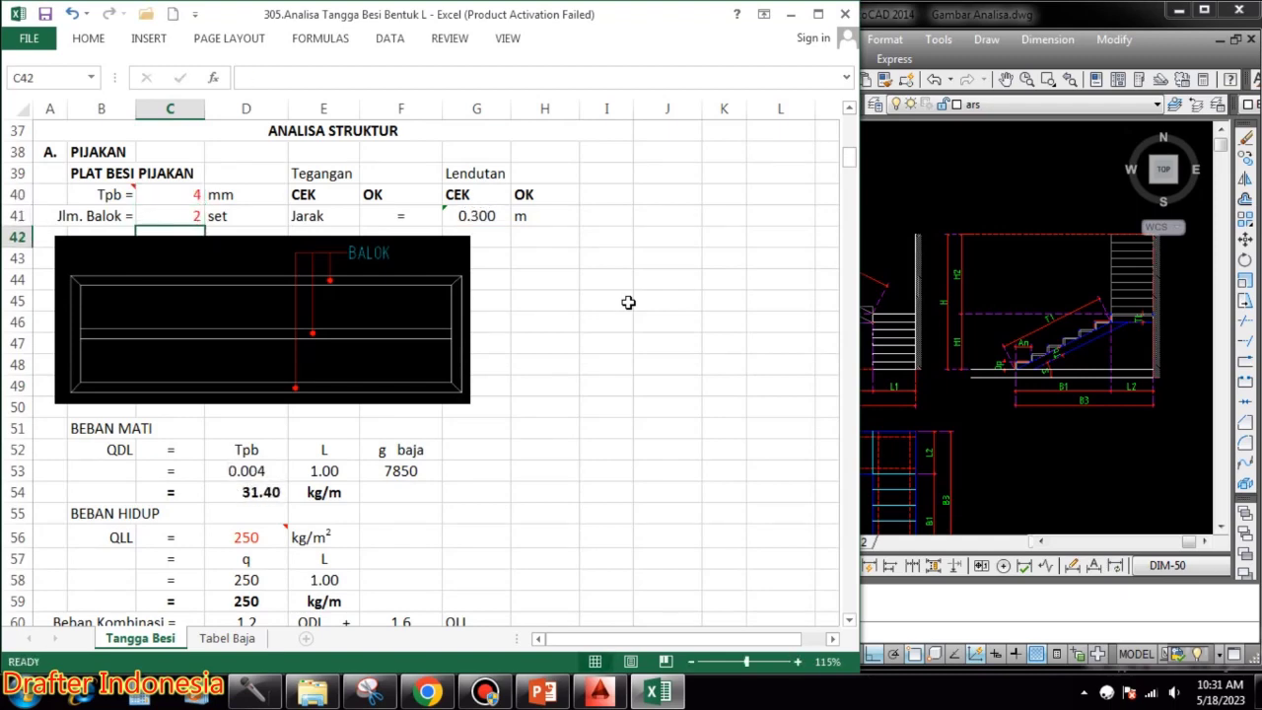
- Set the number of landing beams (Jumlah Balok) in D143 to 6
scroll(513, 331, down, 17)
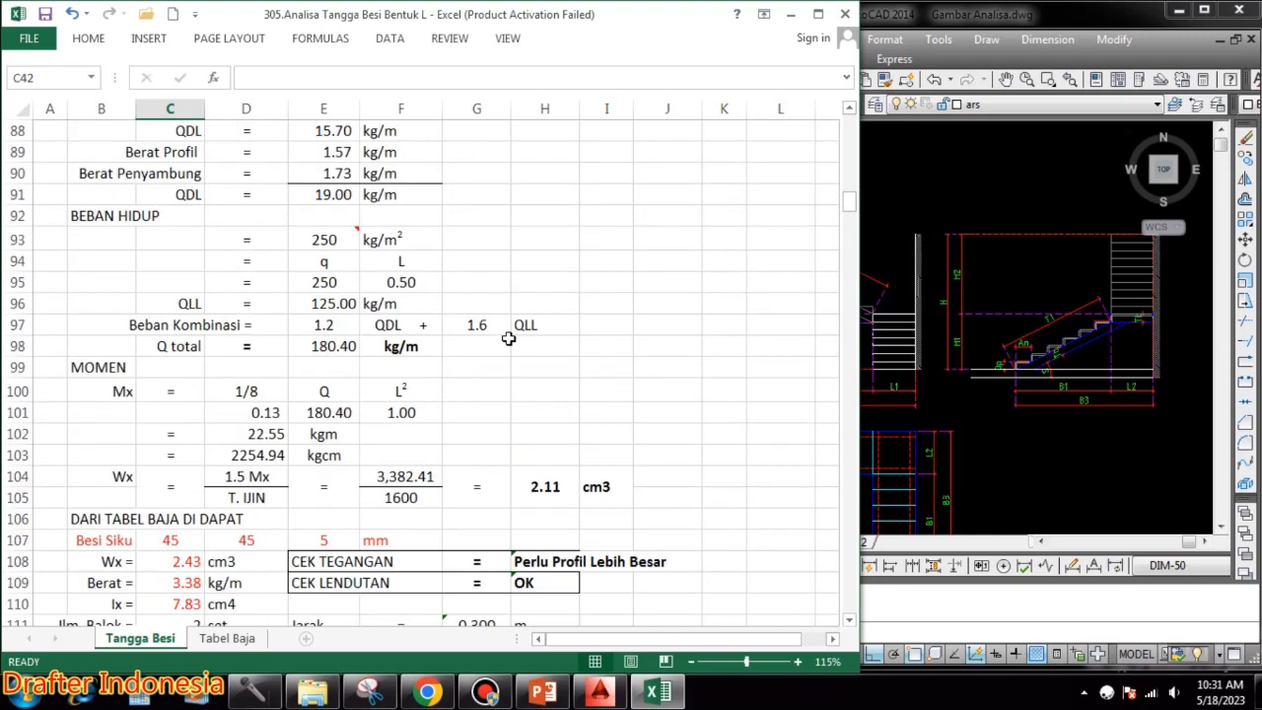
scroll(509, 339, down, 5)
scroll(510, 338, down, 11)
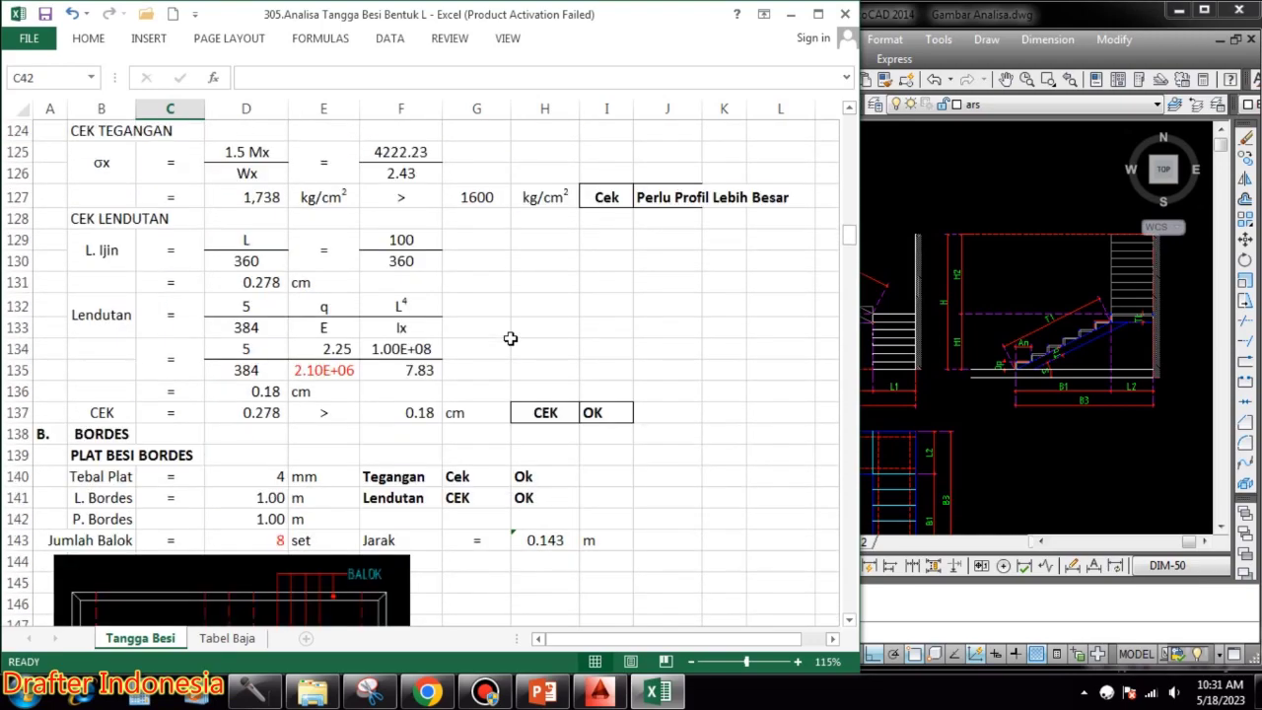
click(279, 277)
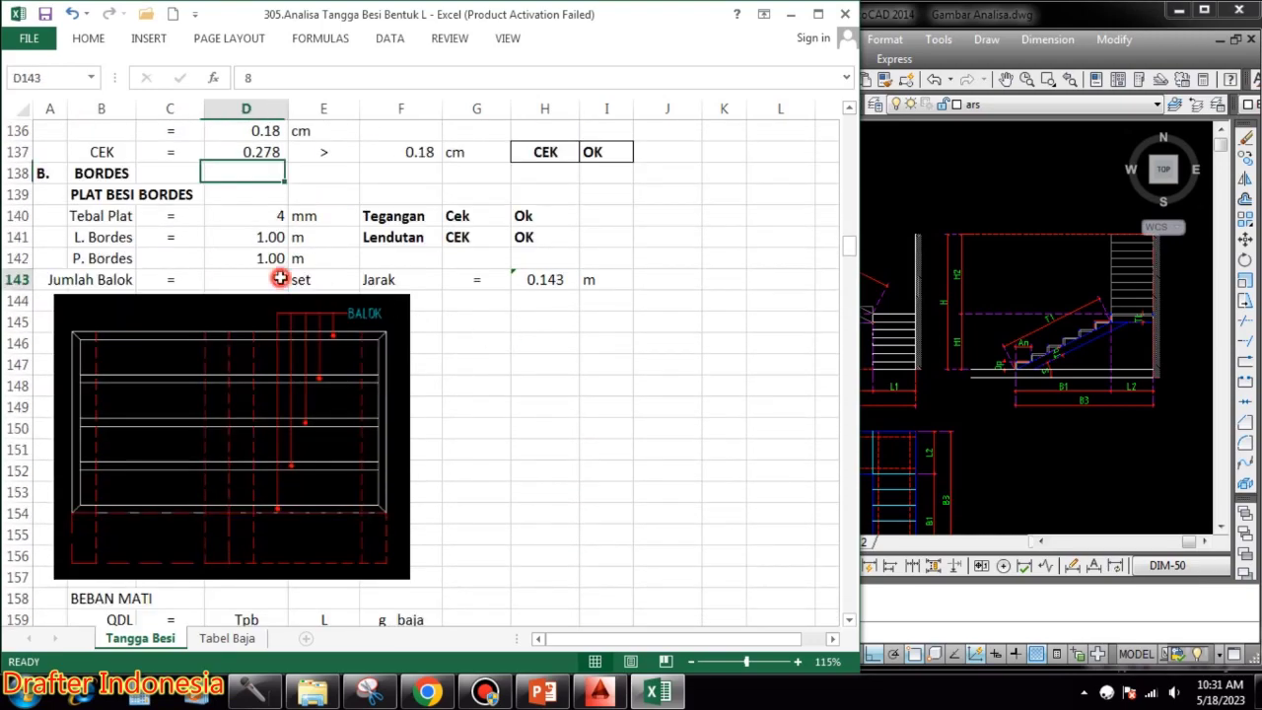
text(6)
key(ctrl+Return)
key(Return)
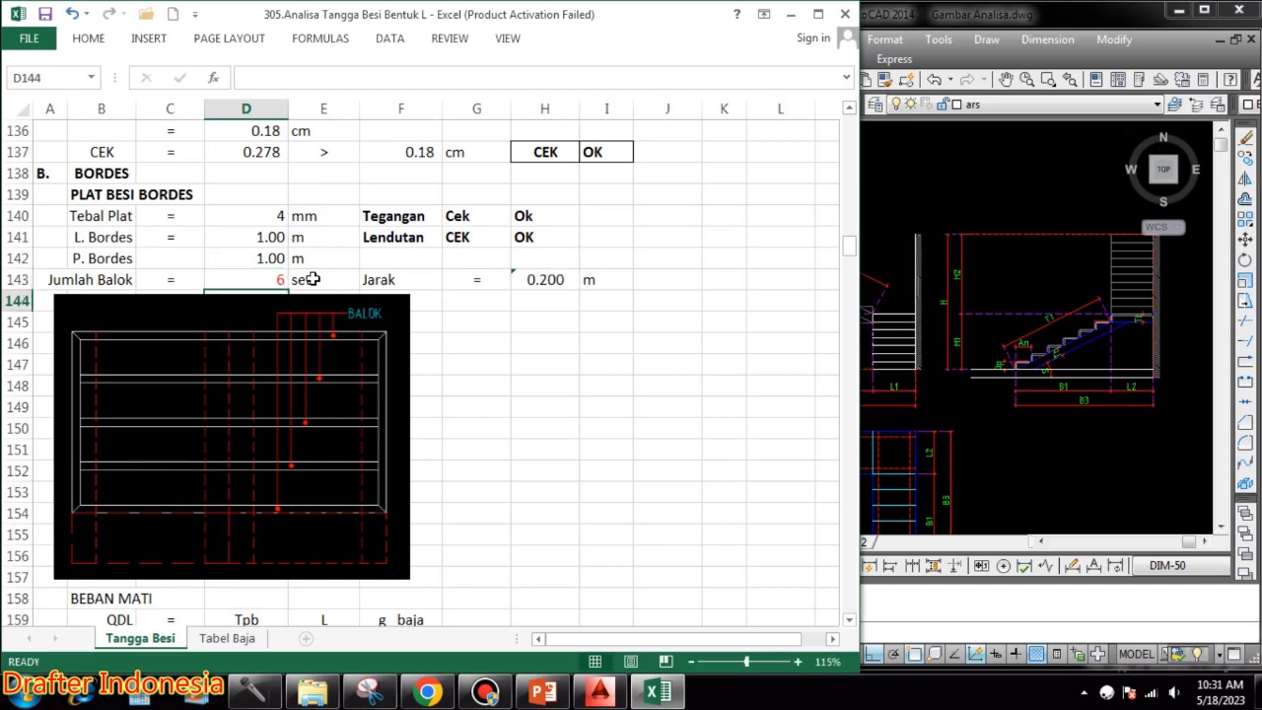
- Try a landing beam count of 5 in D143 against the deflection check and return it to 6
click(274, 280)
text(5)
key(Return)
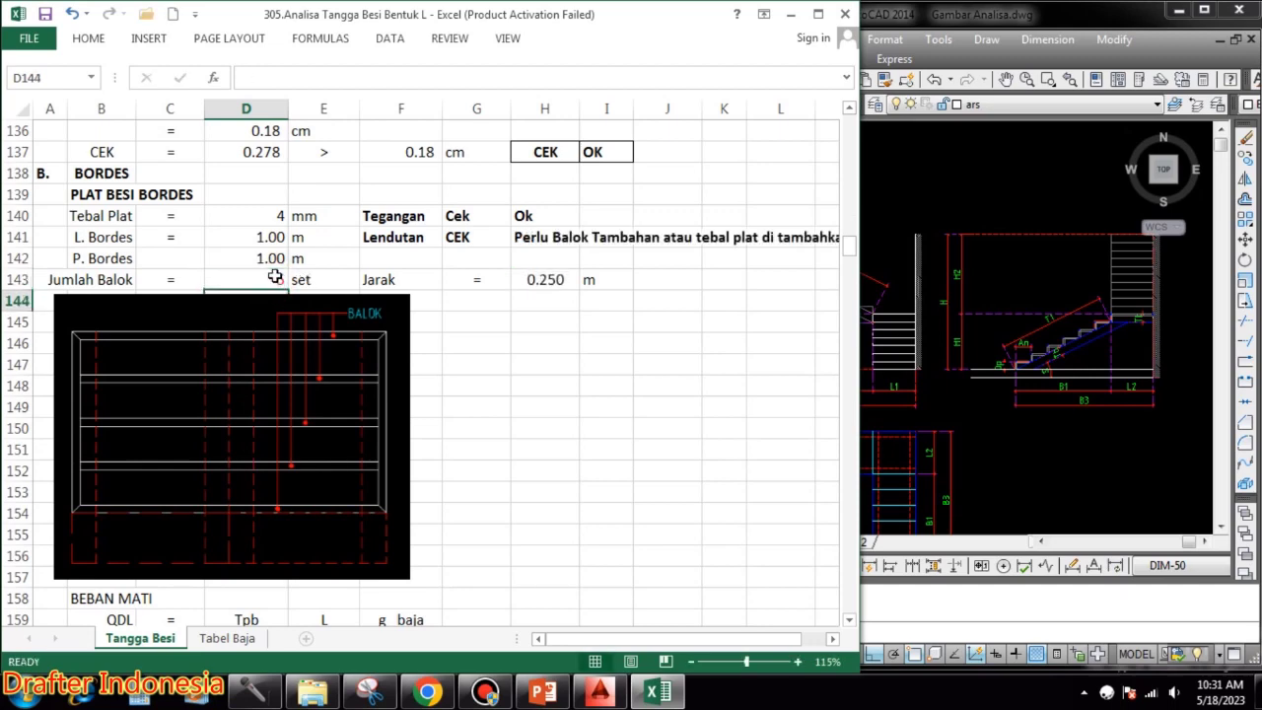
click(275, 279)
text(6)
key(Return)
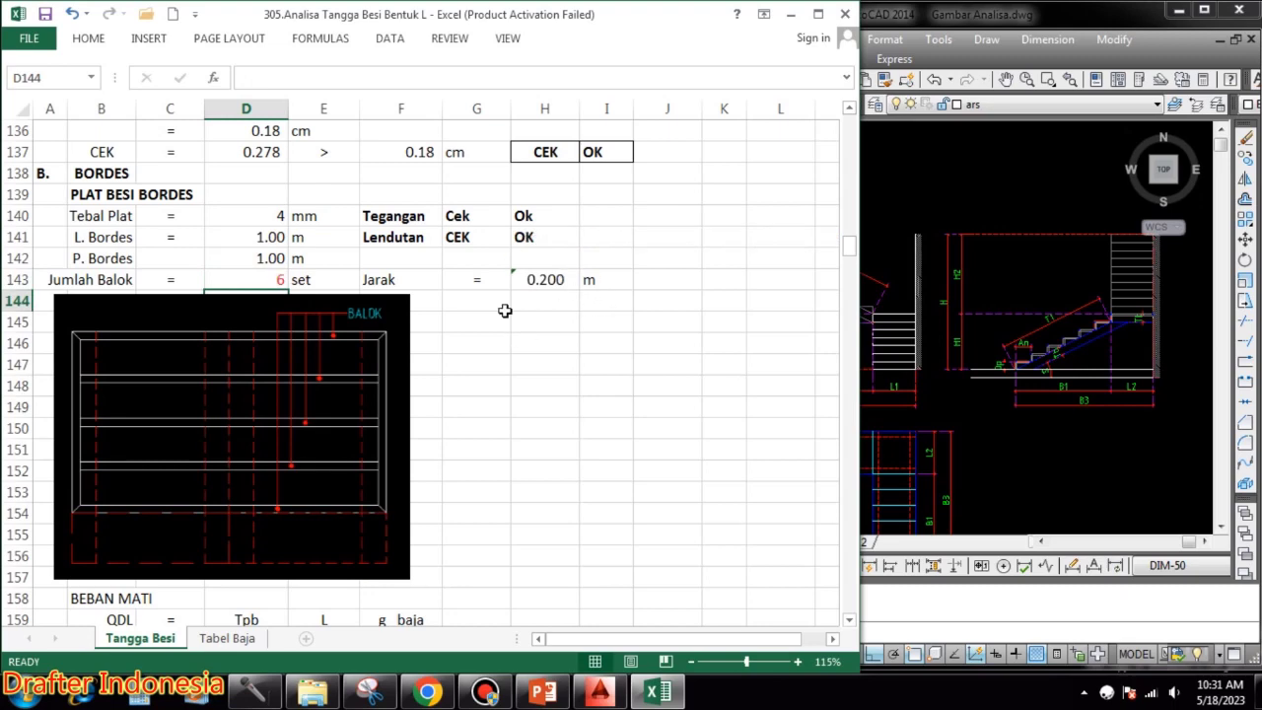
- Review the landing plate checks and inspect the landing beam's Tpb, L and steel density formulas in E194:G194
scroll(559, 296, down, 4)
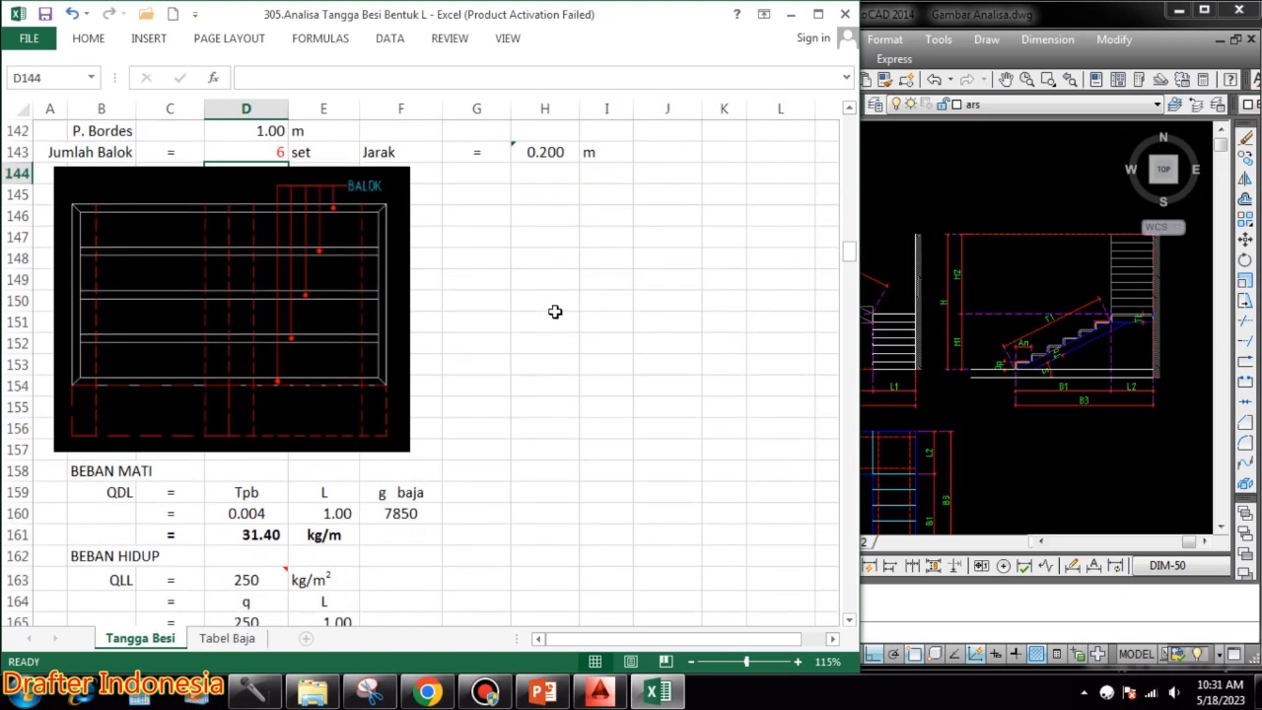
scroll(559, 329, up, 5)
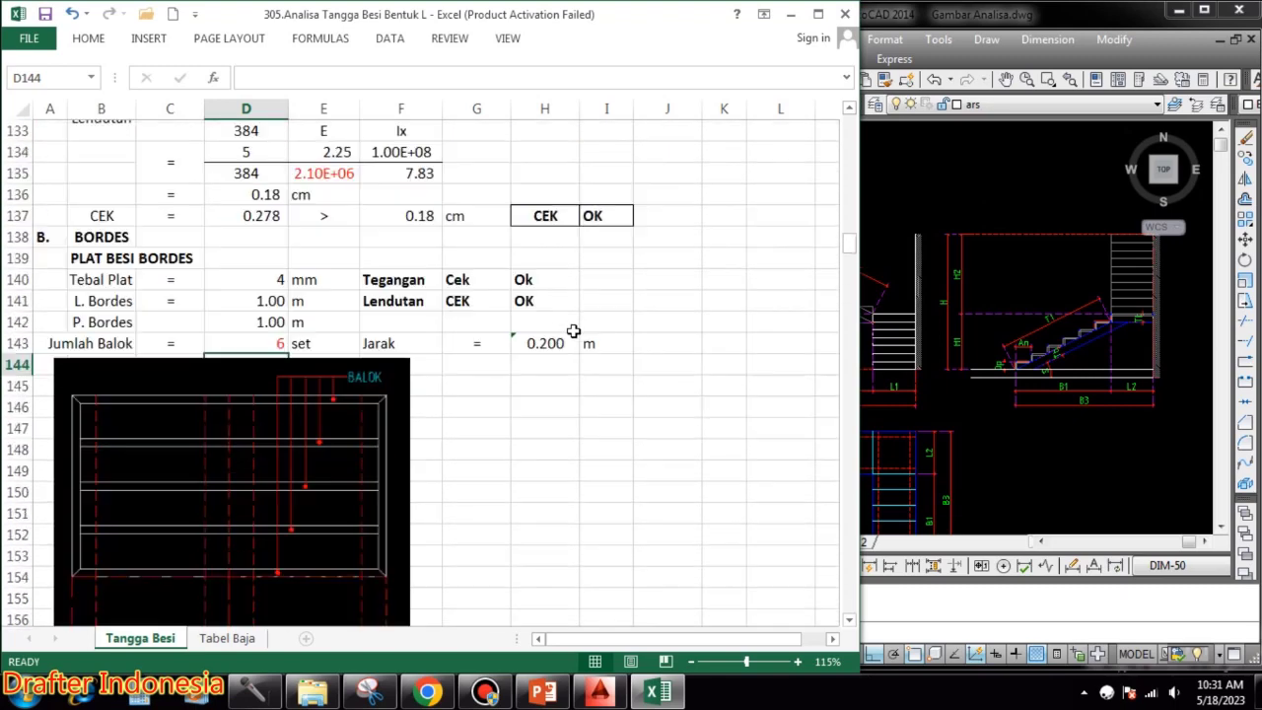
scroll(574, 335, down, 9)
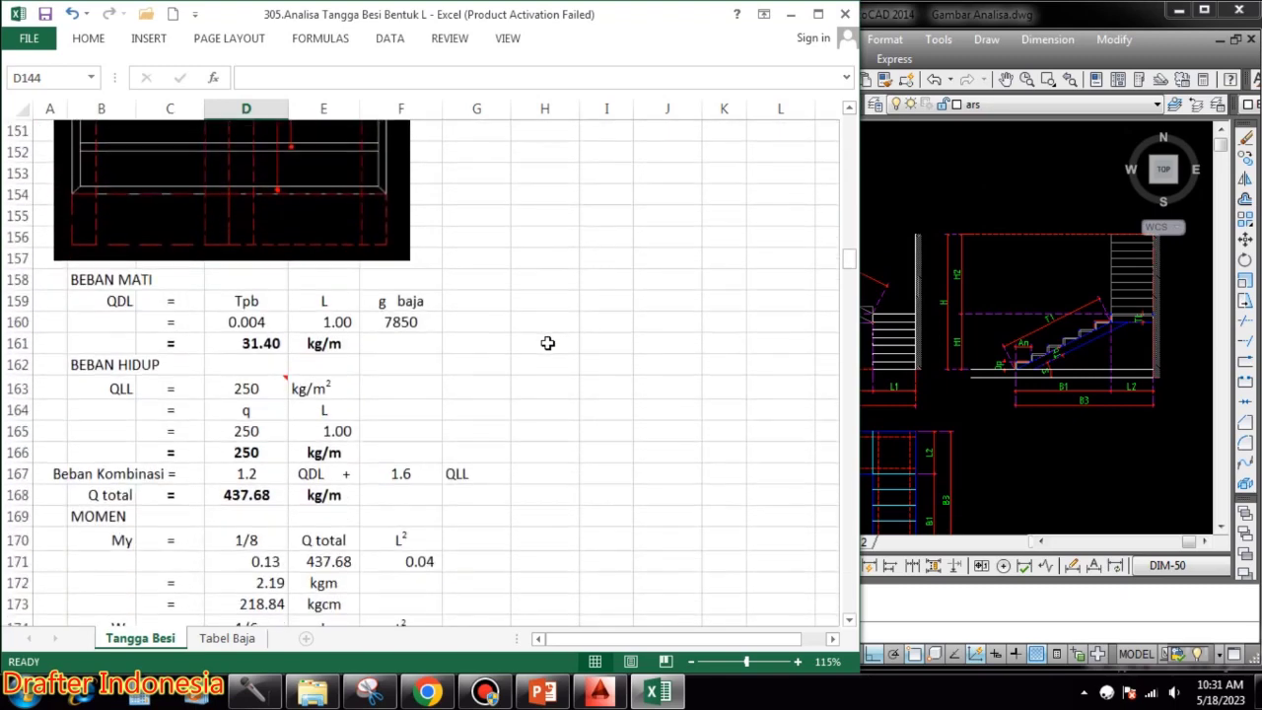
scroll(547, 340, down, 4)
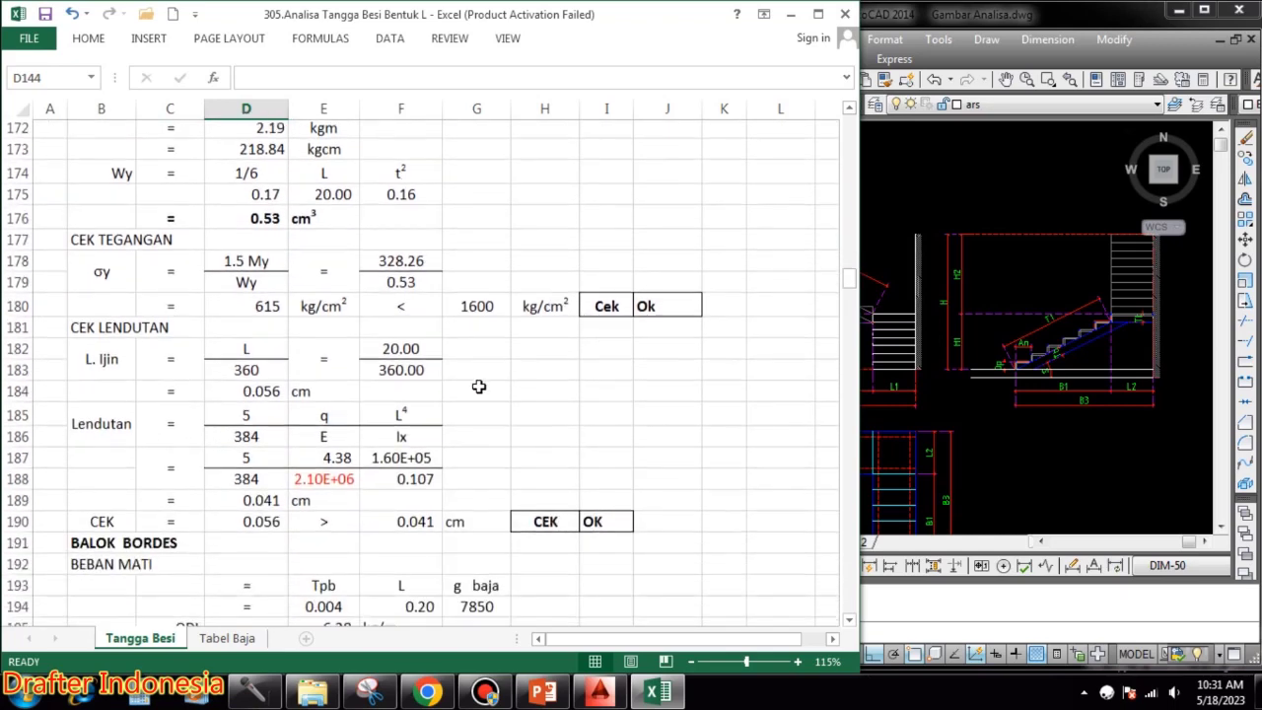
scroll(484, 392, down, 2)
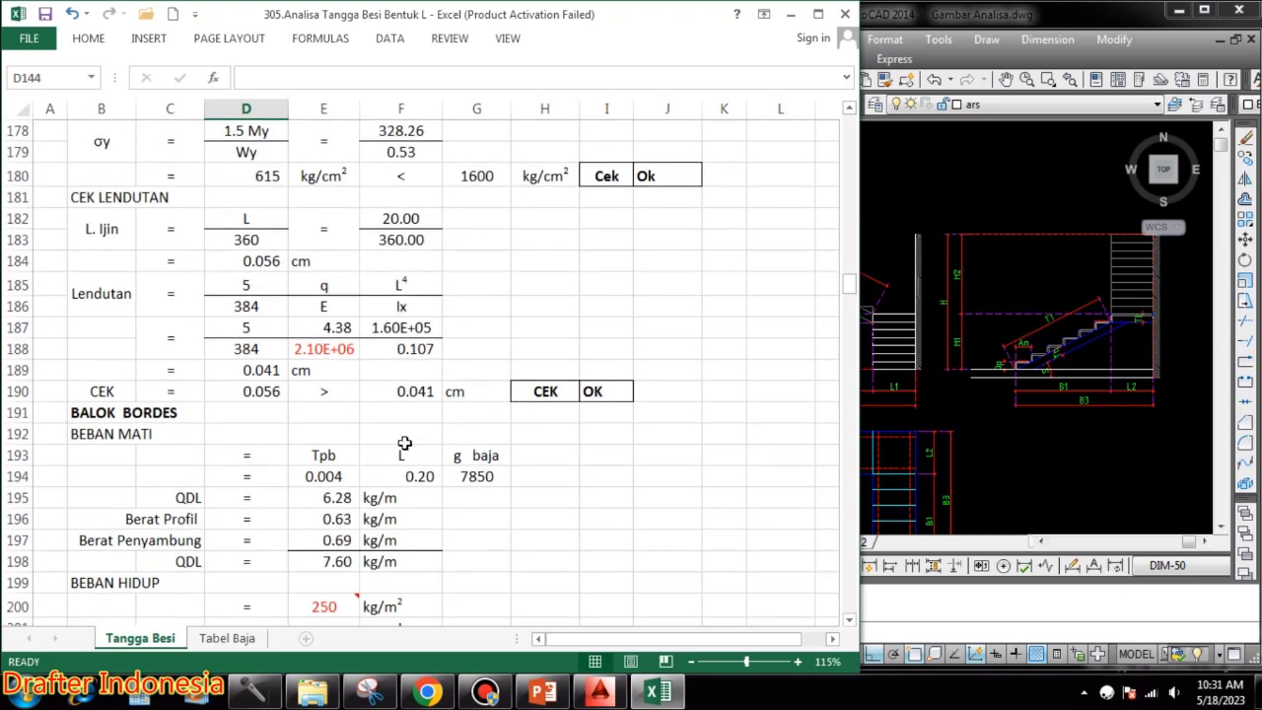
click(329, 457)
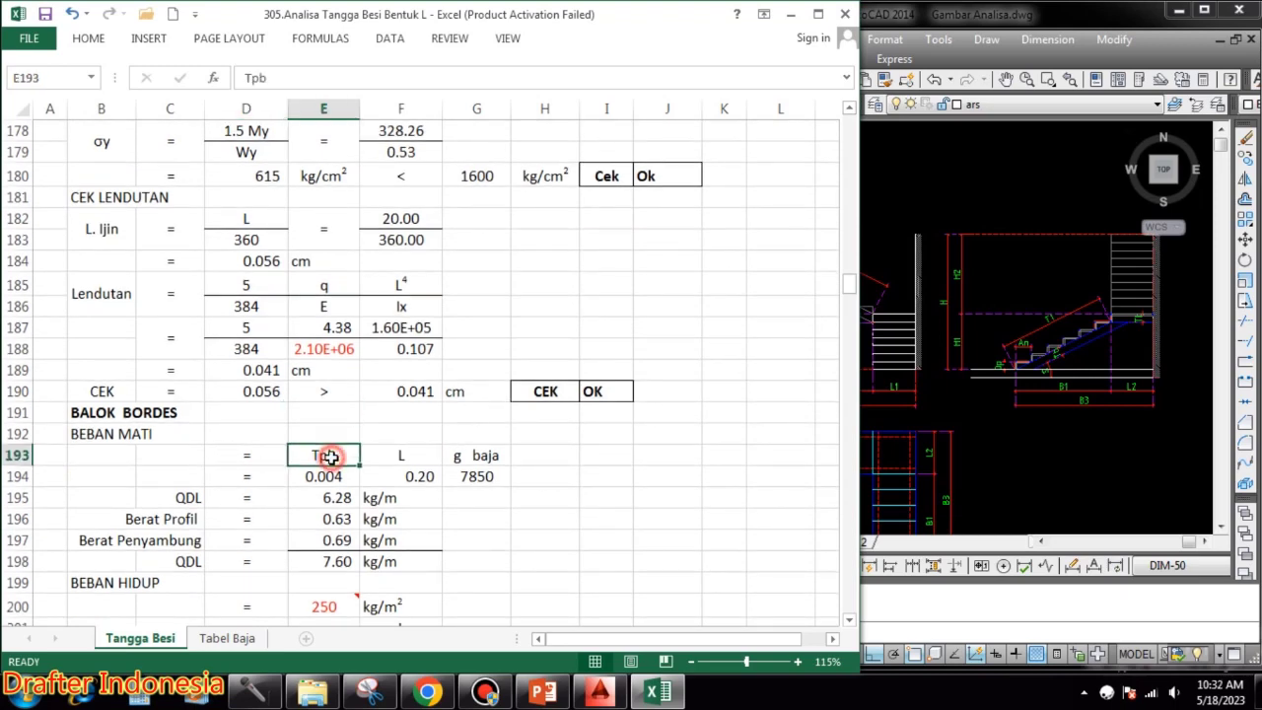
click(455, 453)
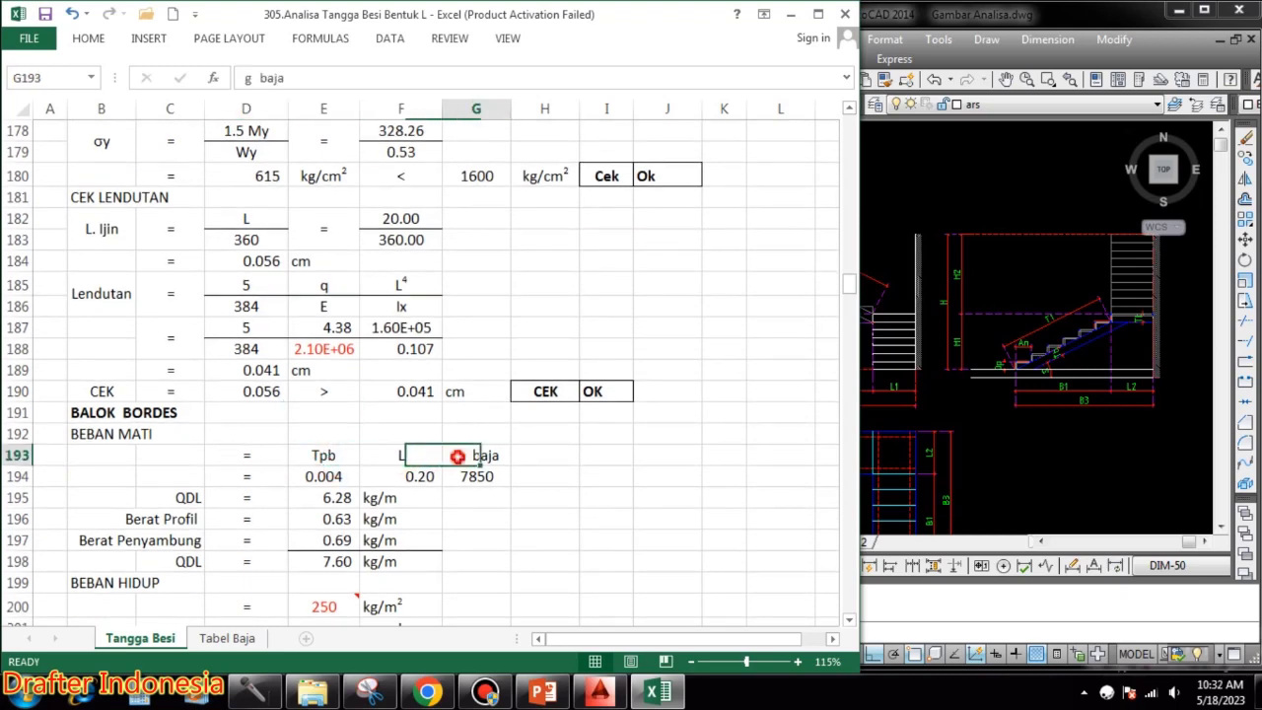
click(332, 477)
double_click(332, 478)
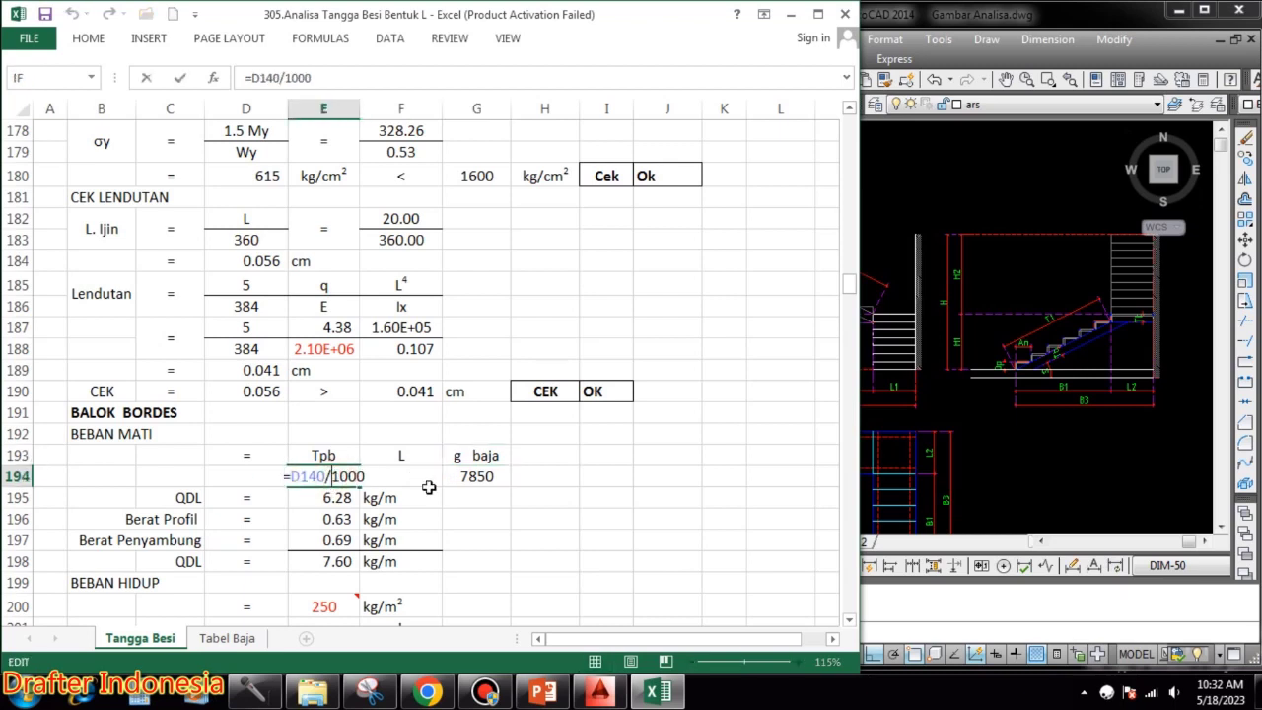
key(Escape)
double_click(420, 478)
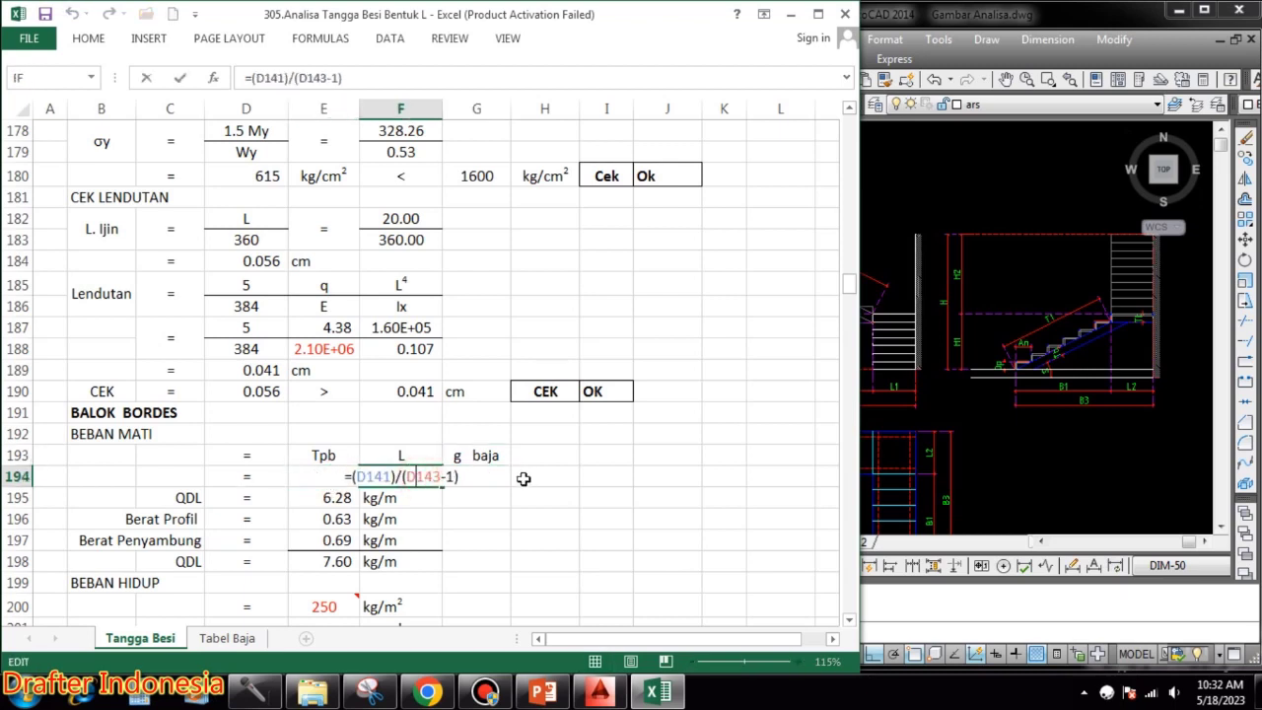
key(Escape)
double_click(493, 479)
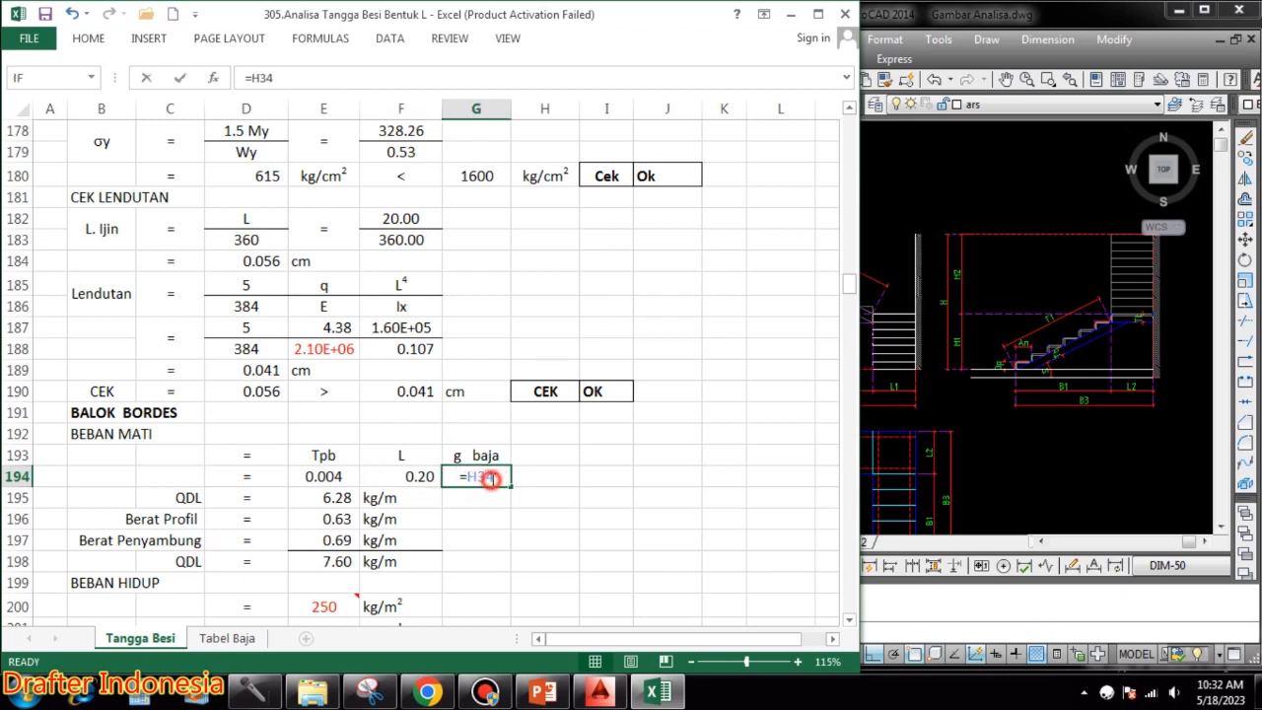
key(Escape)
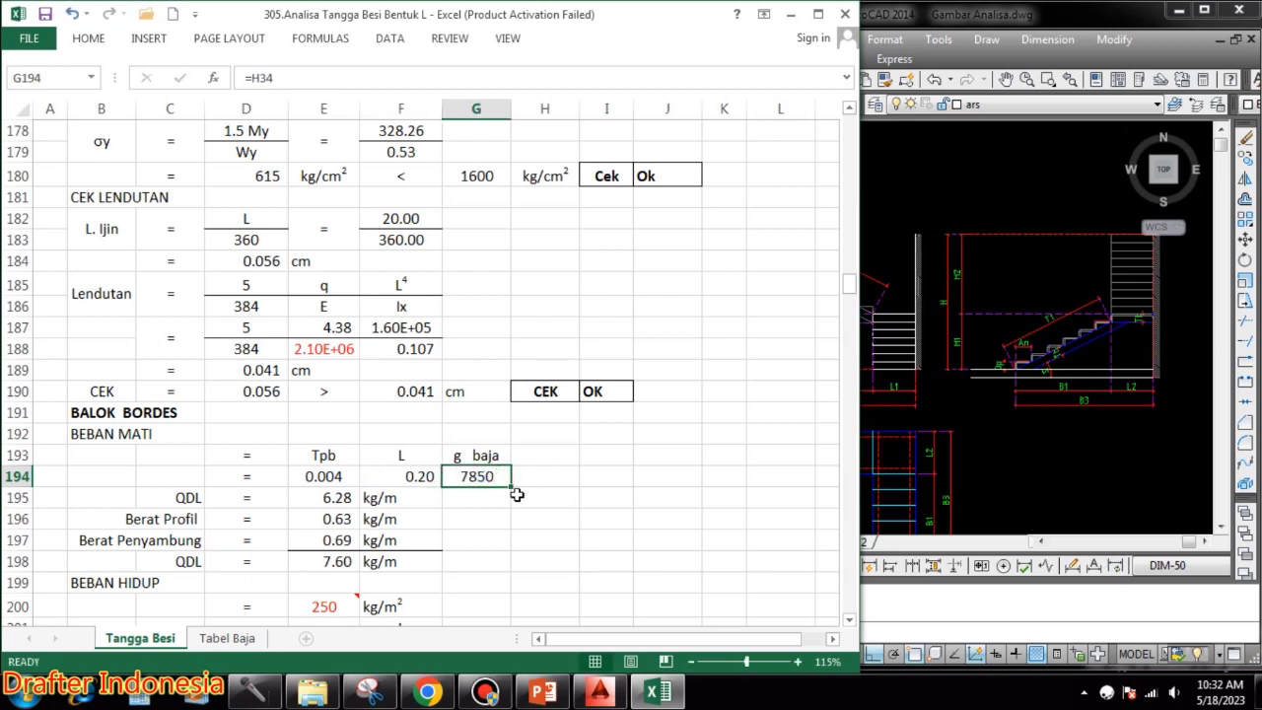
- Inspect the landing beam's dead load formulas for QDL, profile weight, connector weight and their sum in E195:E198
double_click(338, 500)
key(Escape)
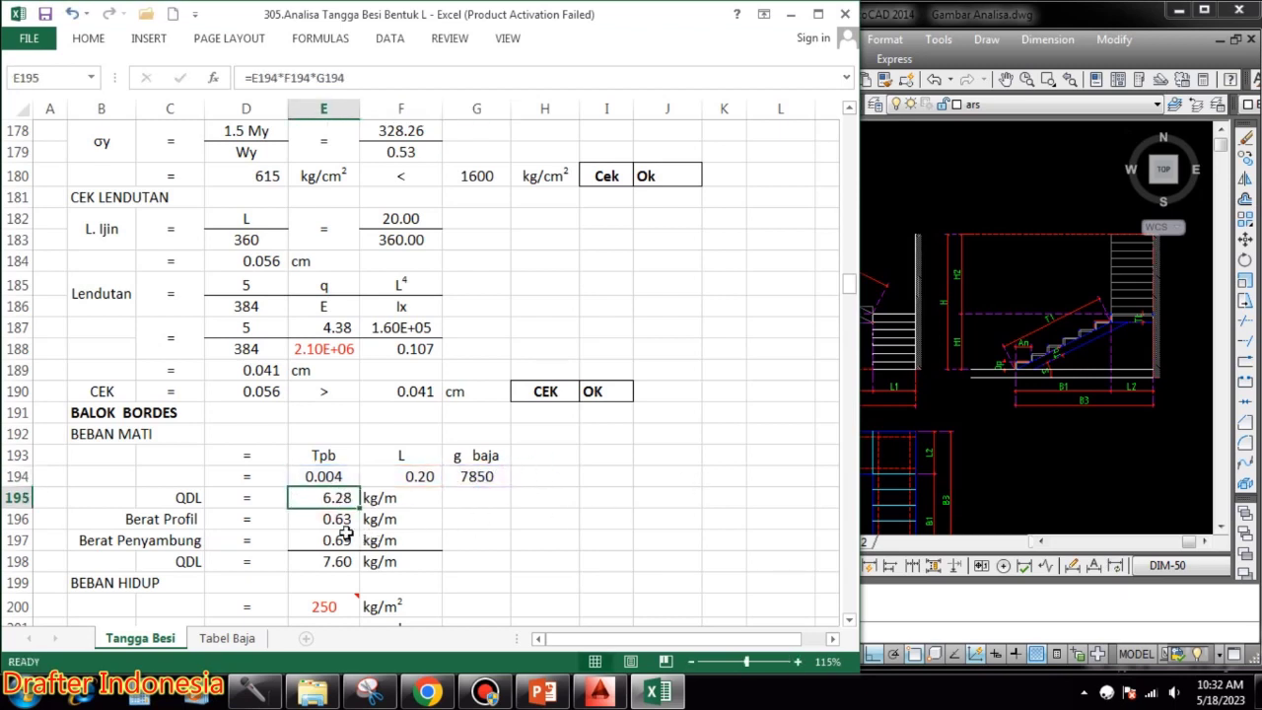
click(332, 521)
double_click(332, 520)
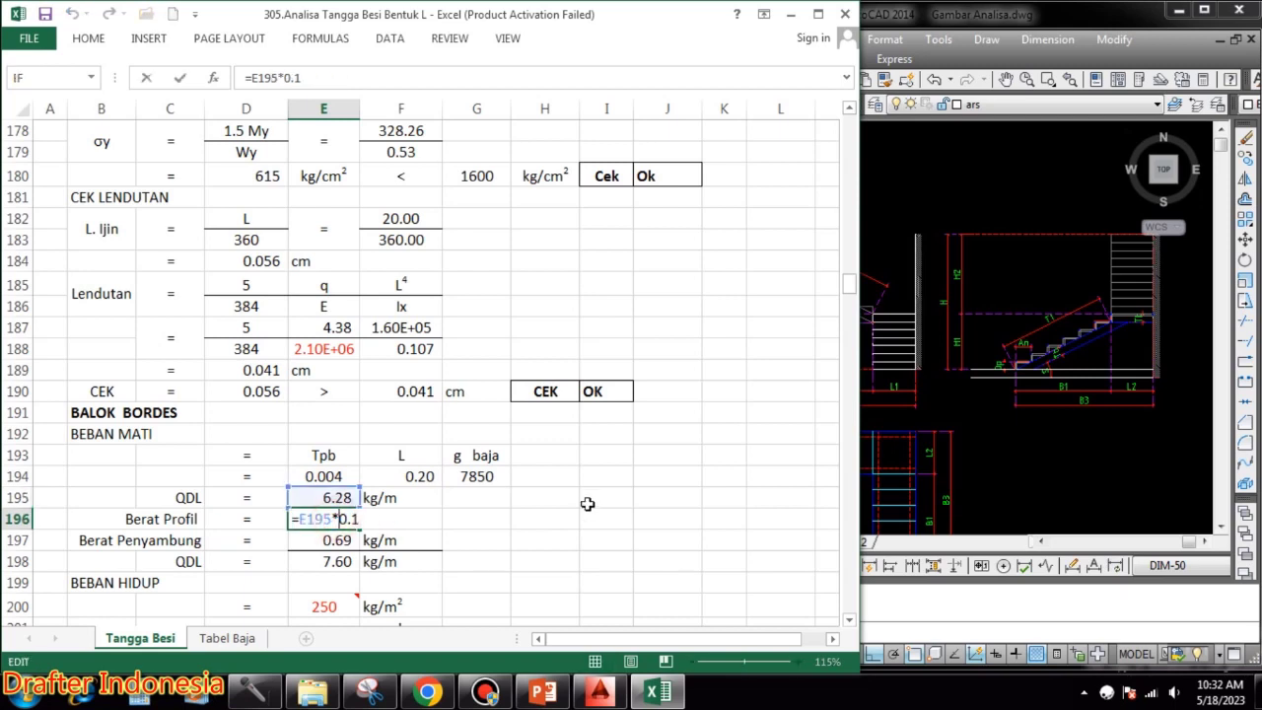
key(Escape)
double_click(336, 540)
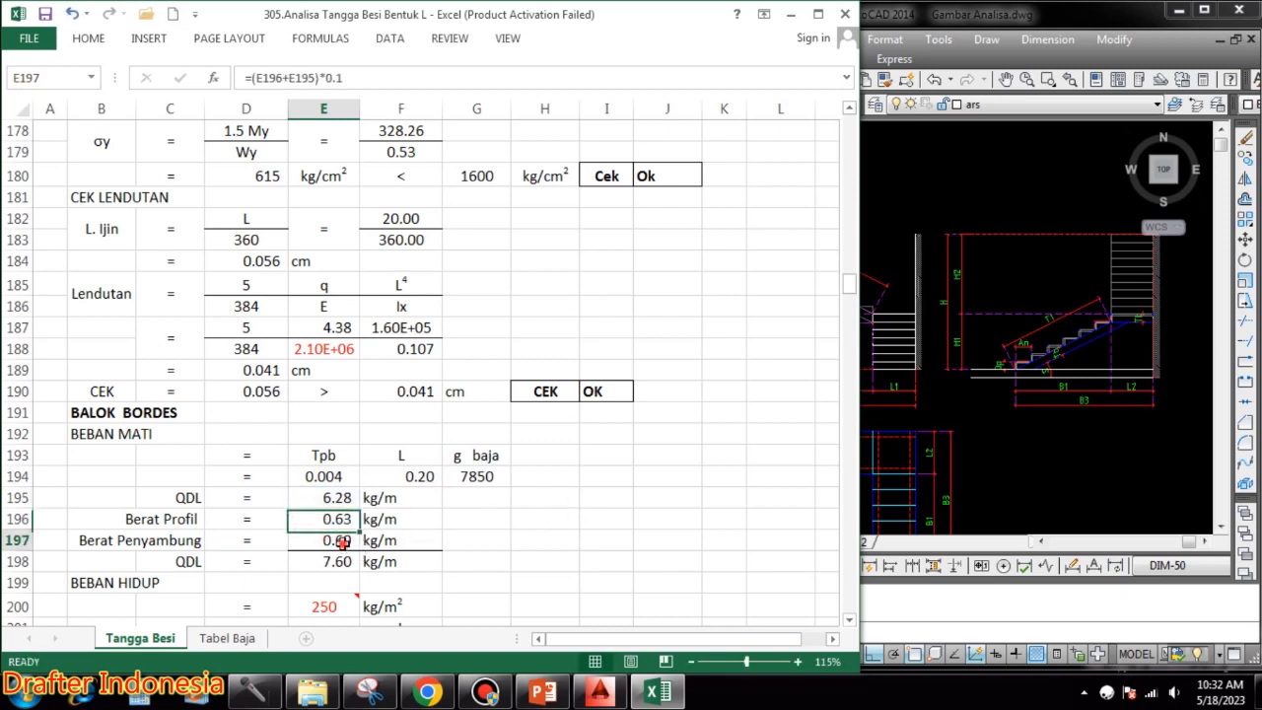
key(Escape)
click(332, 561)
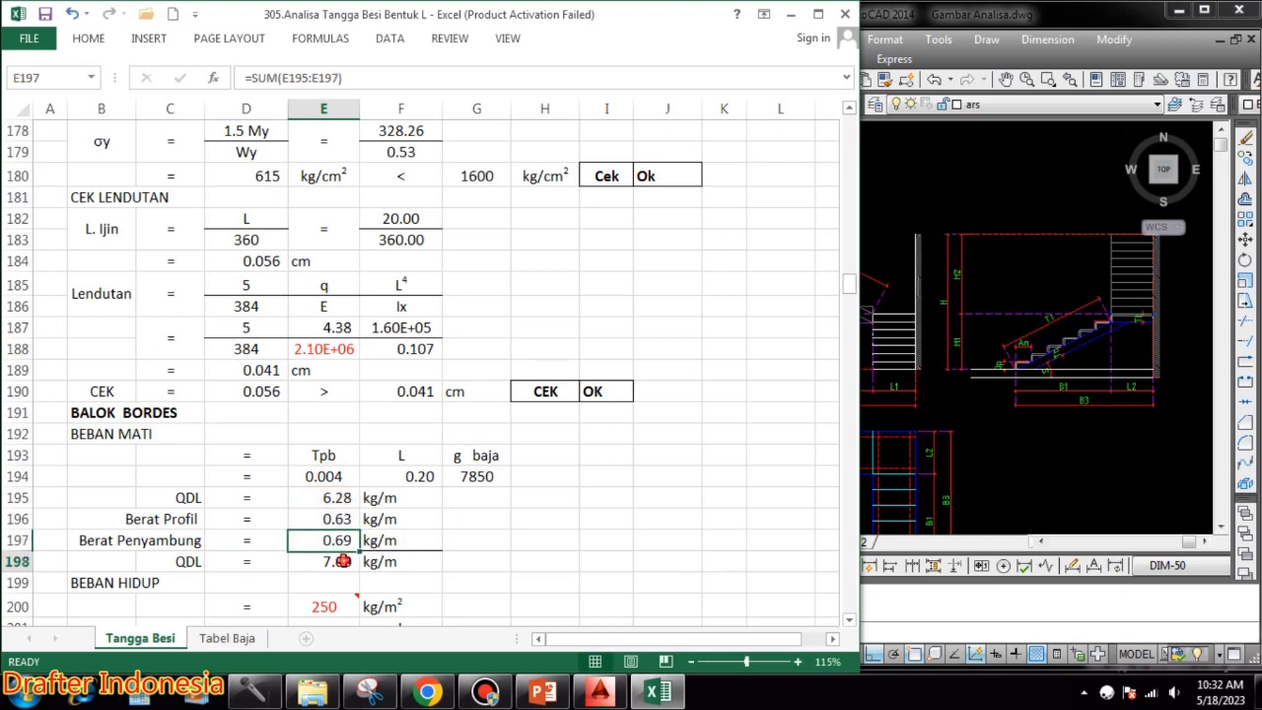
double_click(332, 561)
key(Escape)
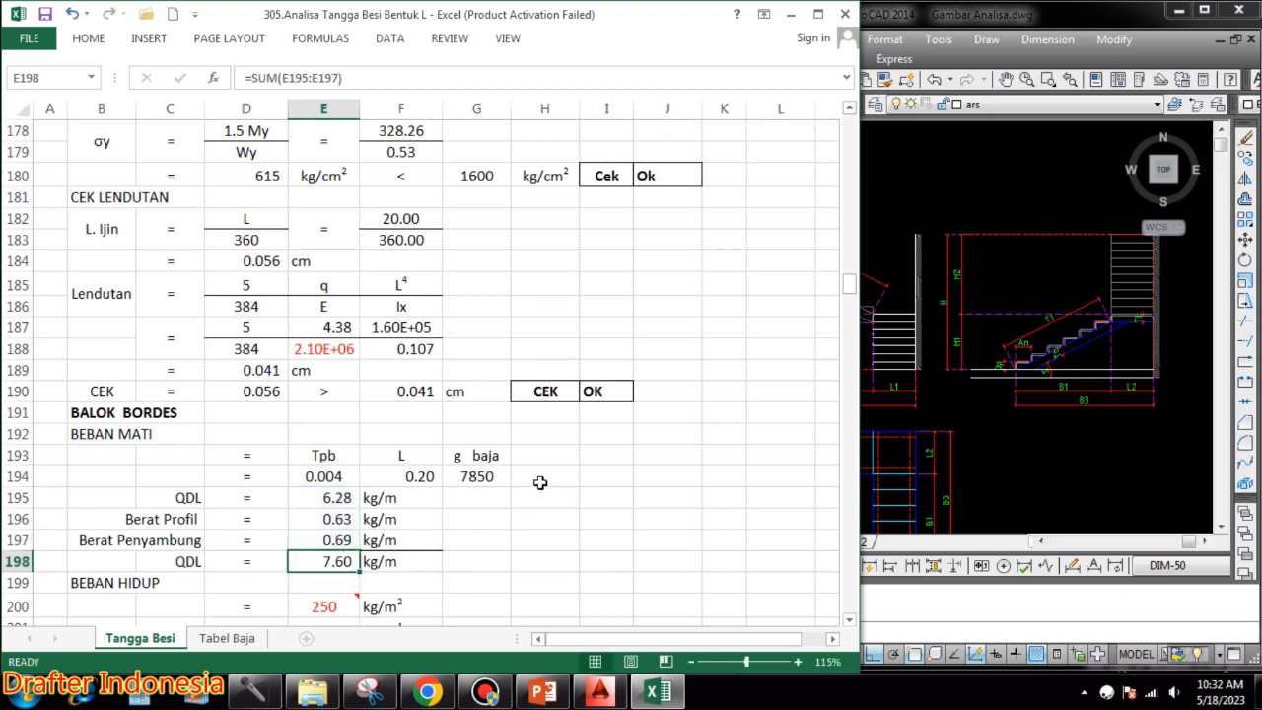
- Change the font colour of the landing beam's live load value in E200 to black
scroll(539, 482, down, 3)
click(344, 409)
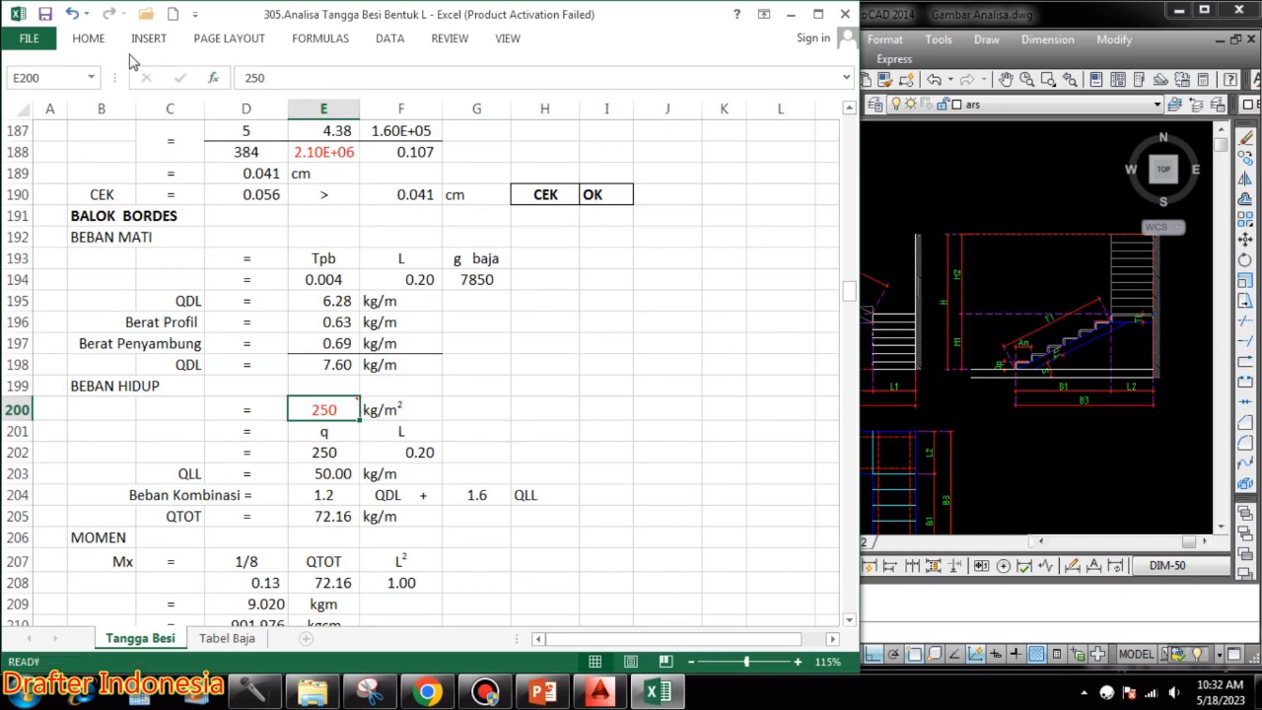
click(88, 37)
click(651, 422)
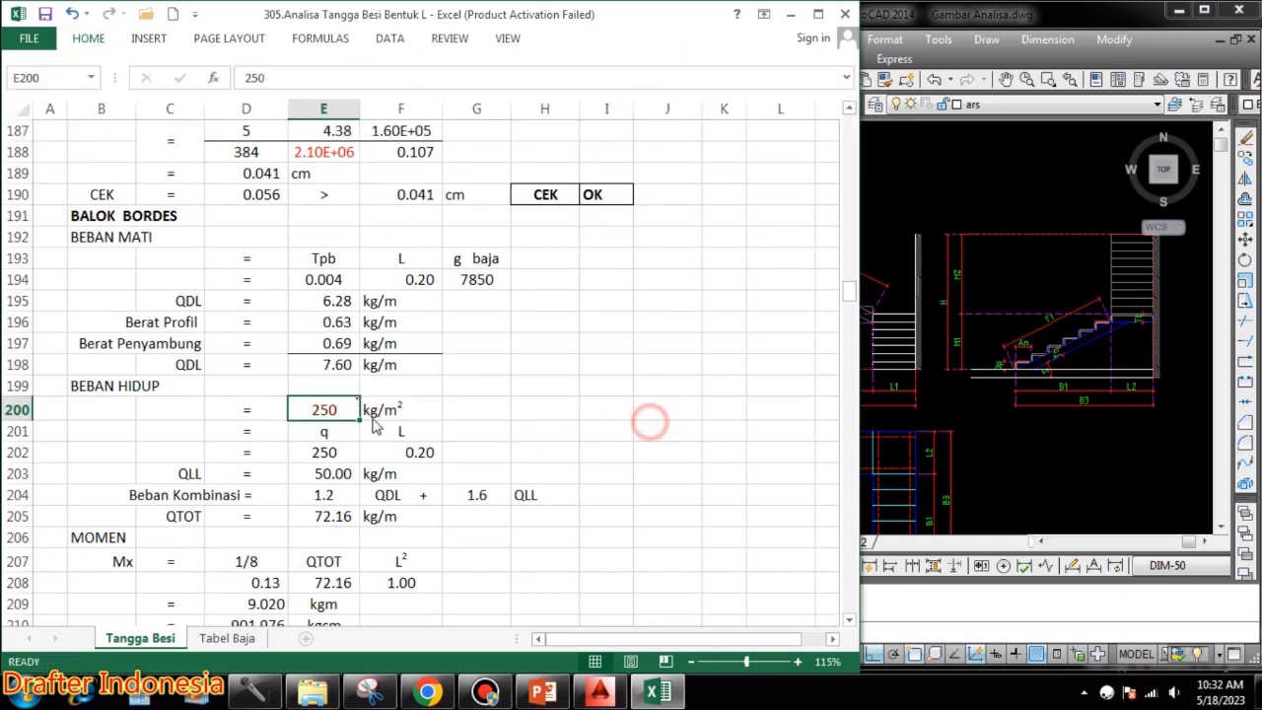
- Link the landing beam's live load in E200 to the tread's live load value in D56
text(=)
scroll(359, 426, up, 9)
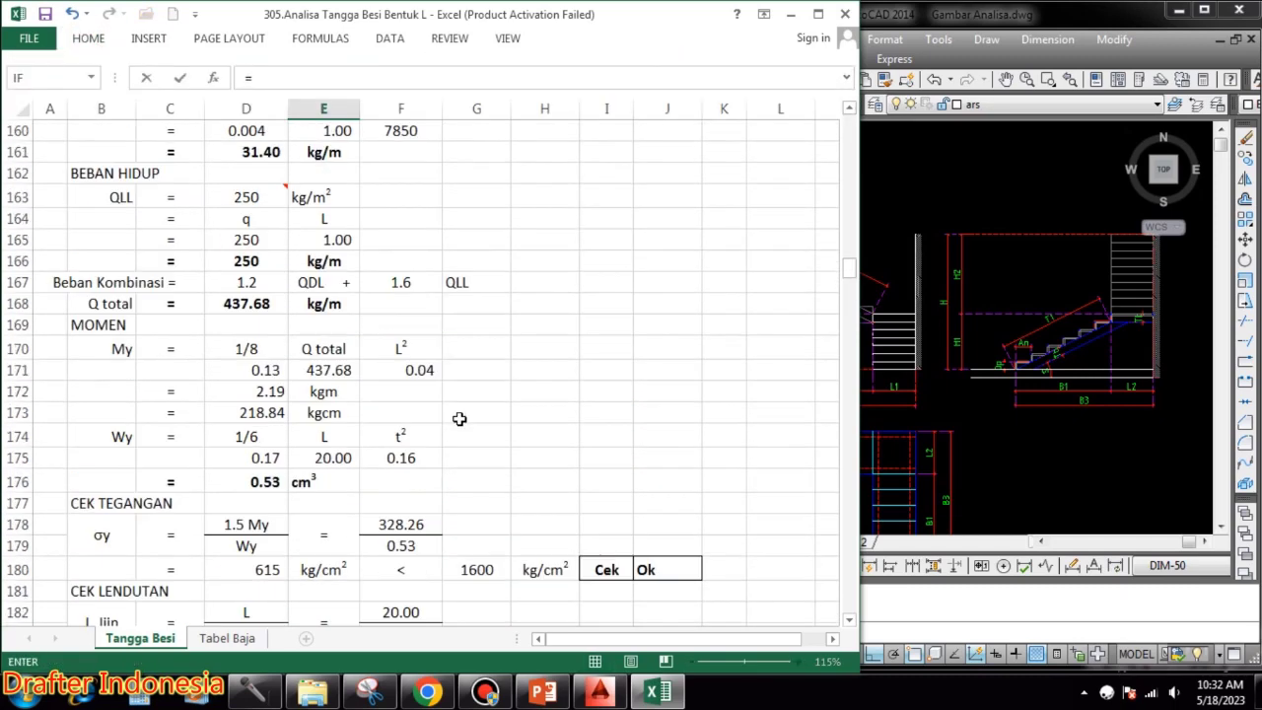
scroll(459, 419, up, 20)
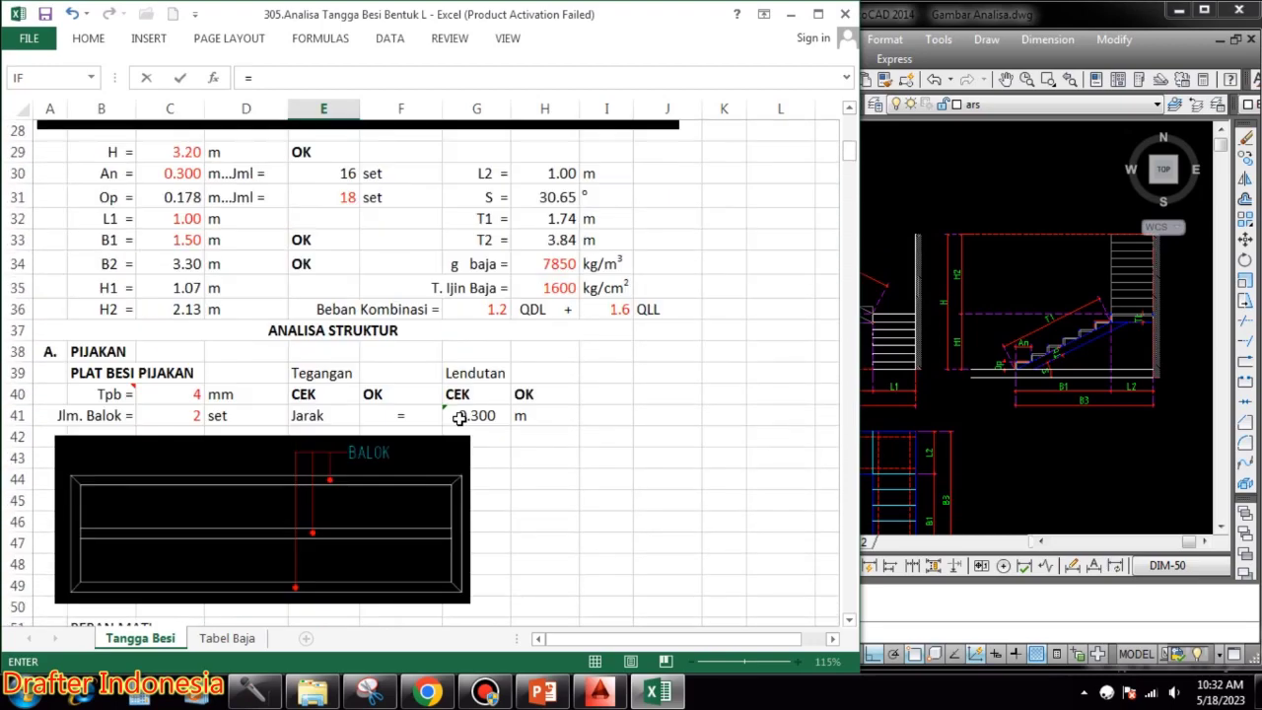
scroll(461, 395, up, 3)
scroll(462, 395, down, 7)
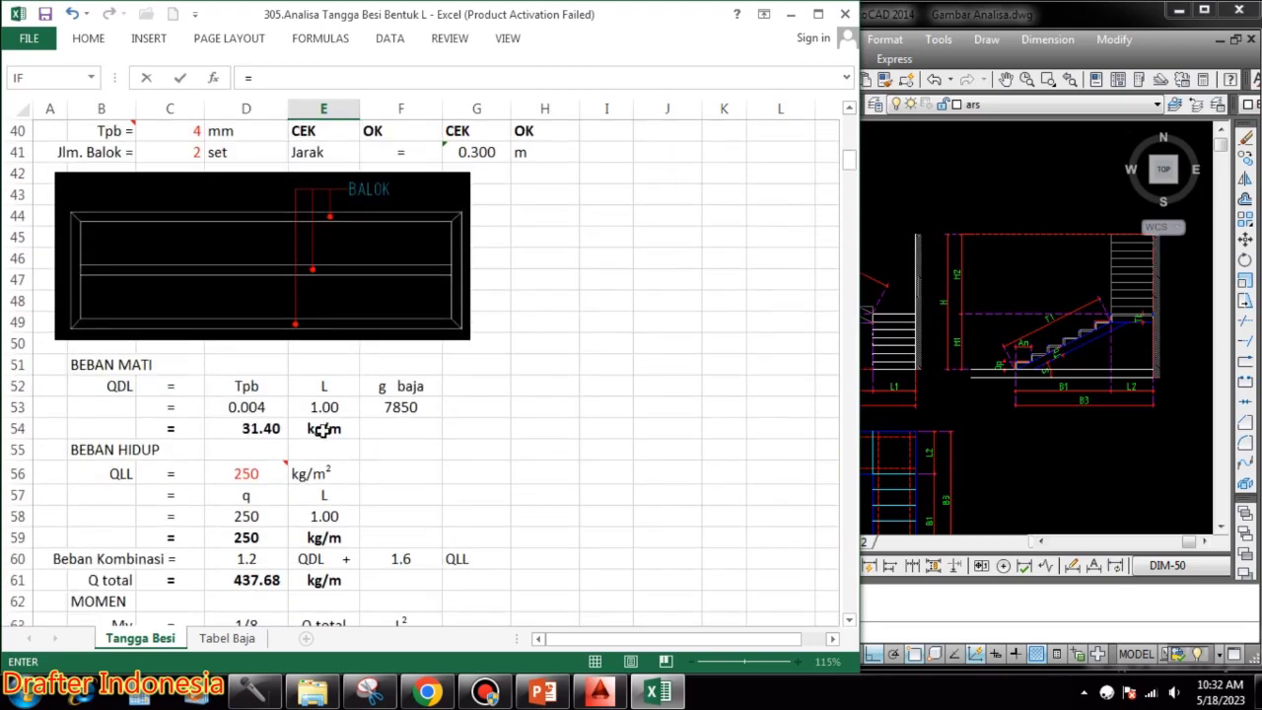
click(246, 473)
key(Return)
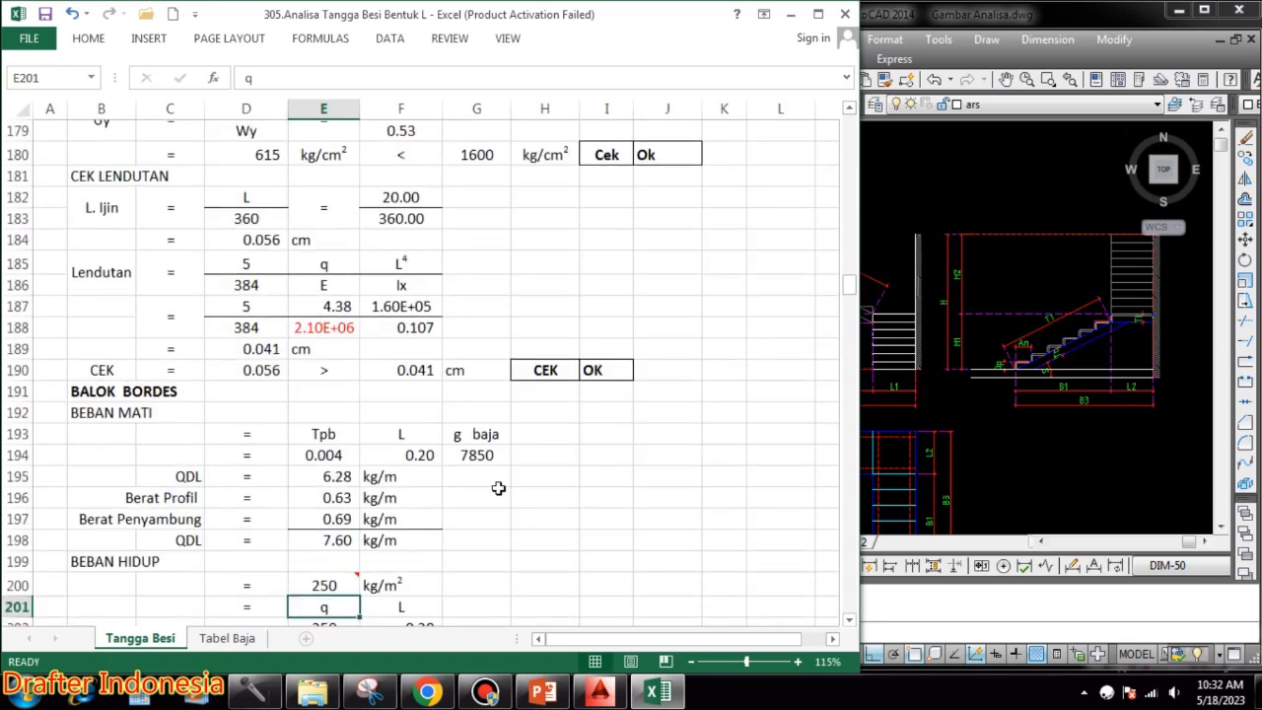
- Inspect the landing beam's live load q and L formulas in E202 and F202
scroll(610, 510, down, 2)
mouse_move(347, 455)
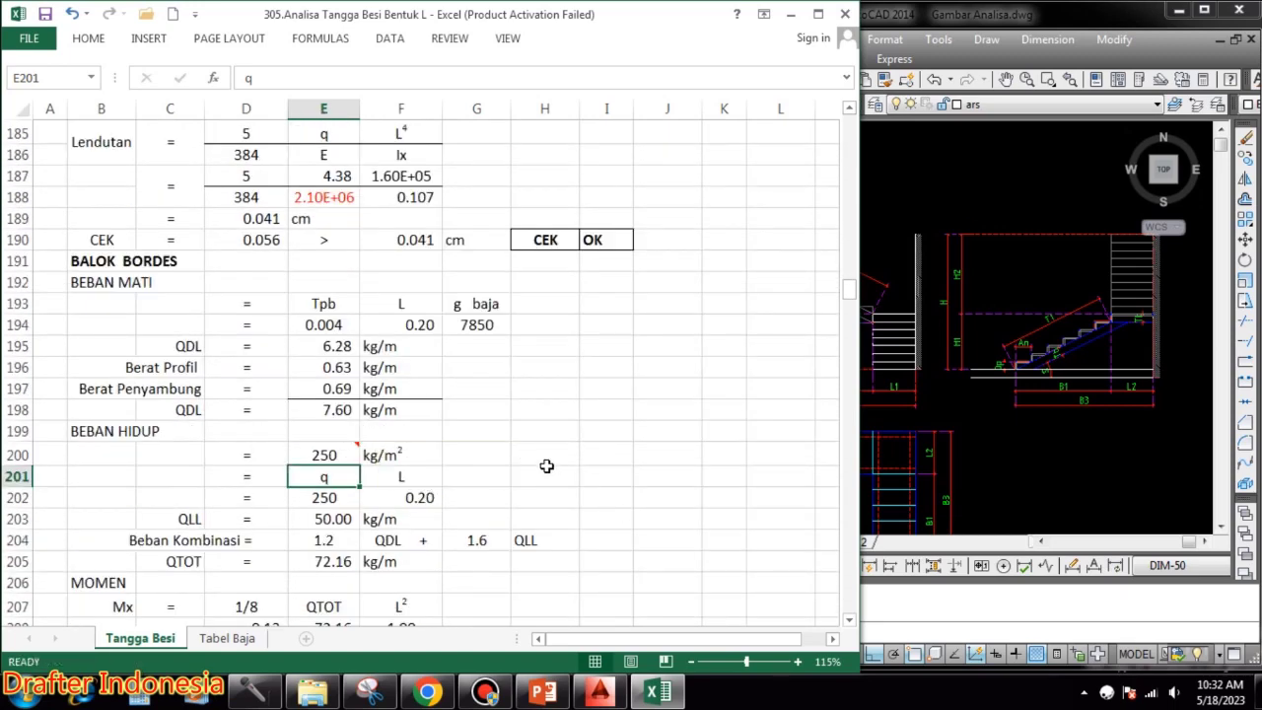
click(421, 478)
double_click(343, 494)
key(Escape)
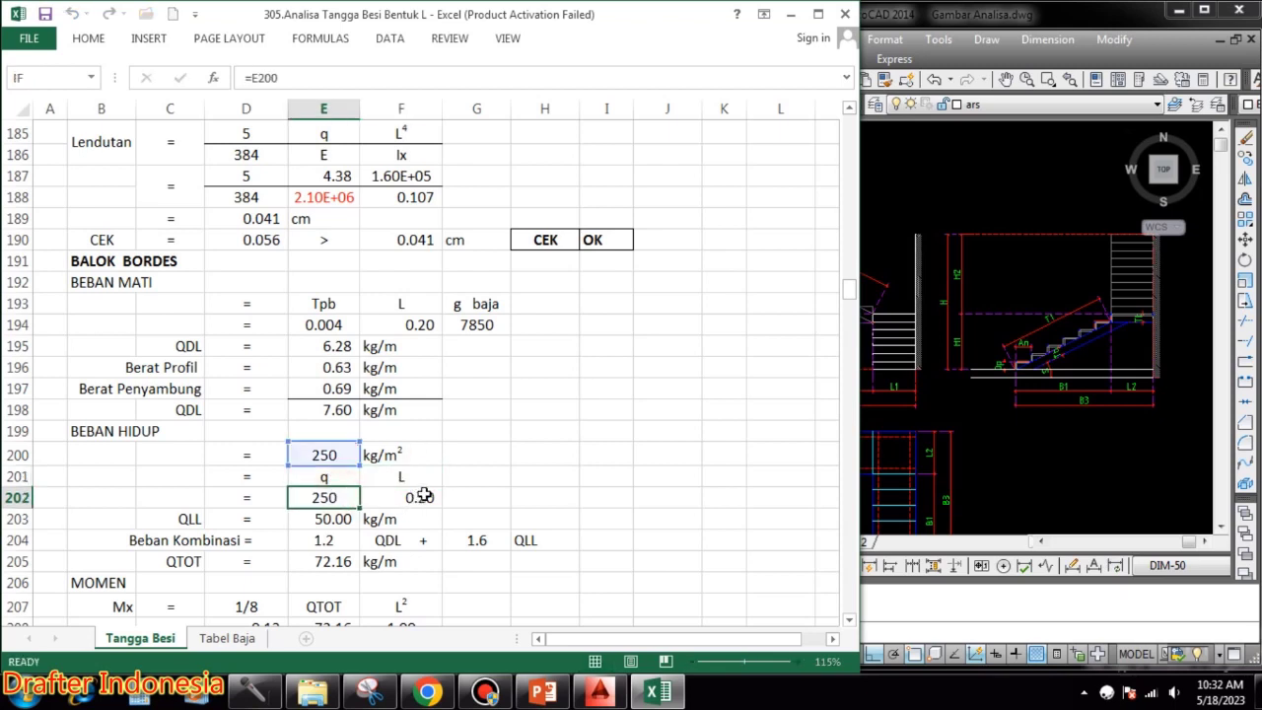
double_click(419, 498)
key(Escape)
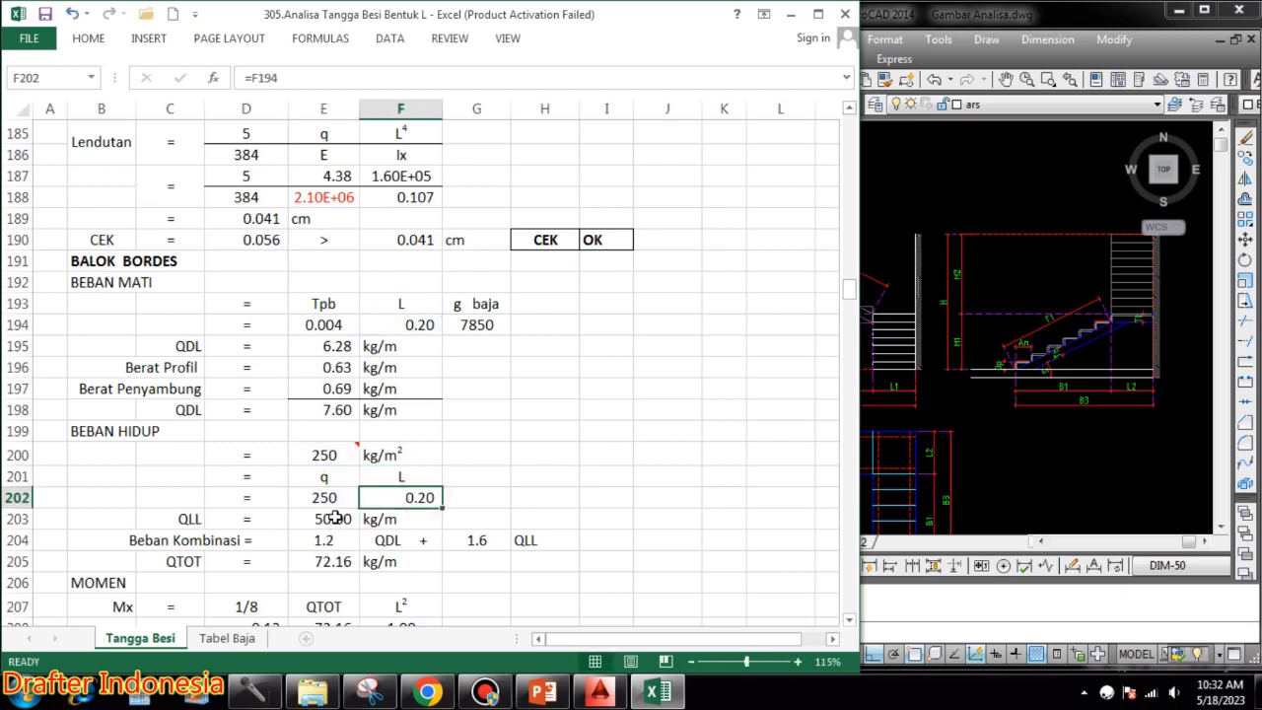
- Inspect the landing beam's QLL formula in E203 and the combined load QTOT formula in E205
click(336, 518)
double_click(330, 518)
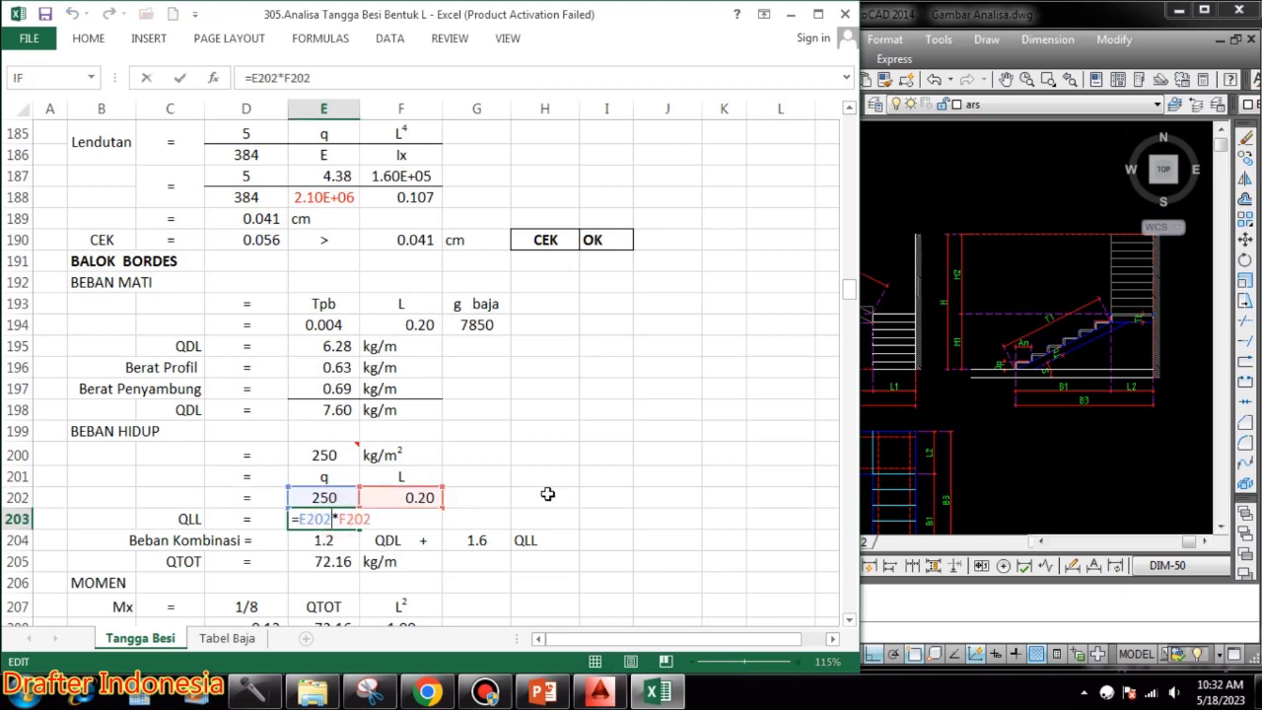
key(Escape)
scroll(578, 423, down, 2)
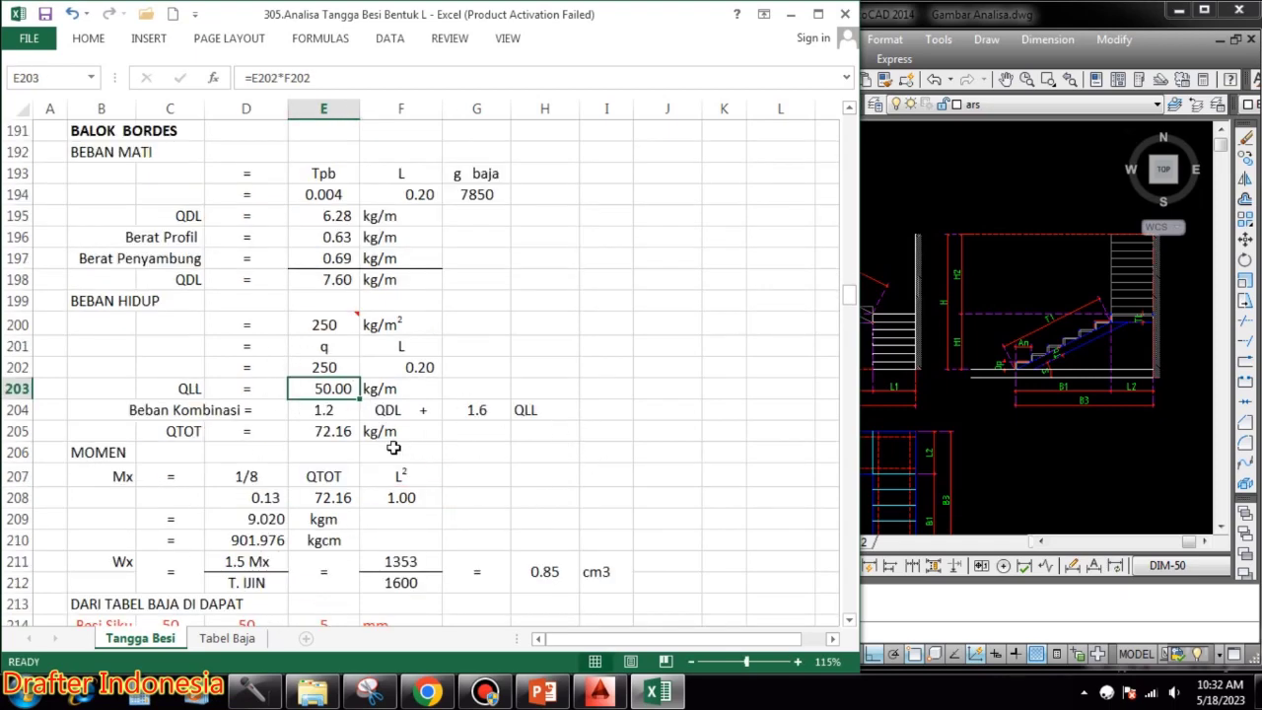
double_click(336, 431)
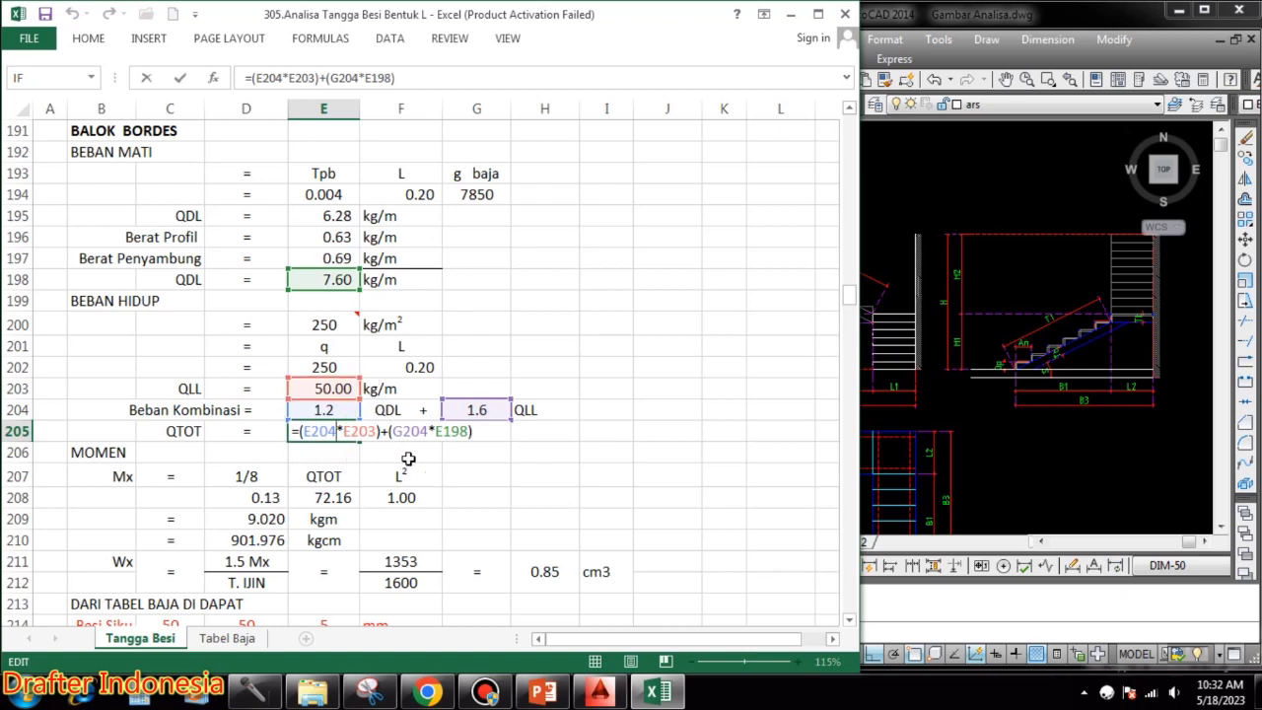
key(Escape)
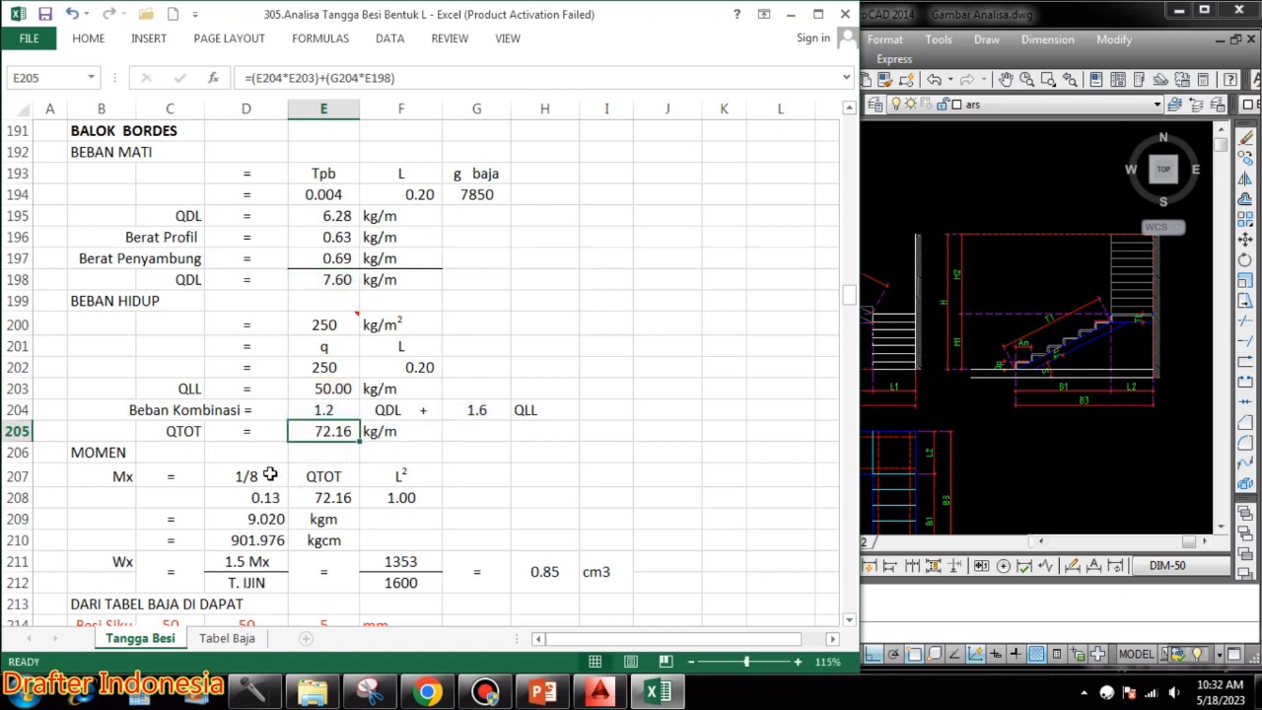
- Examine the landing beam's Mx terms 1/8, QTOT and L² and their formulas in D208:F208
click(270, 474)
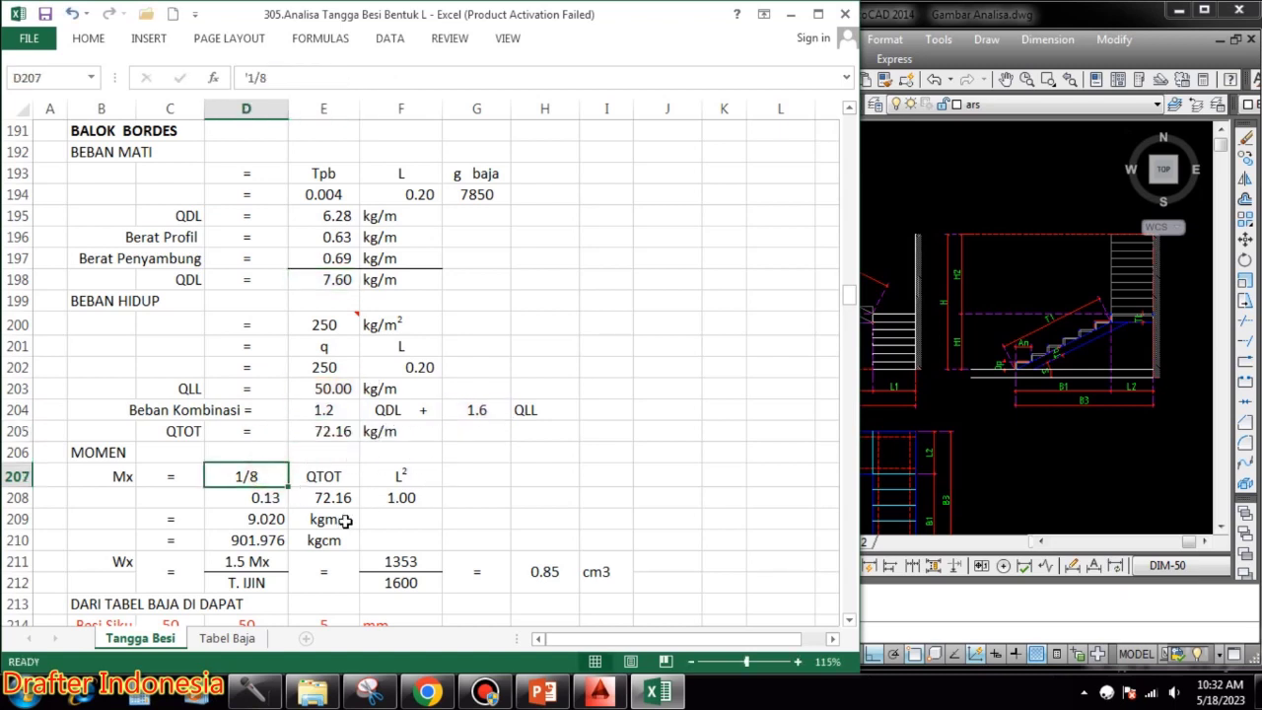
click(335, 475)
click(401, 476)
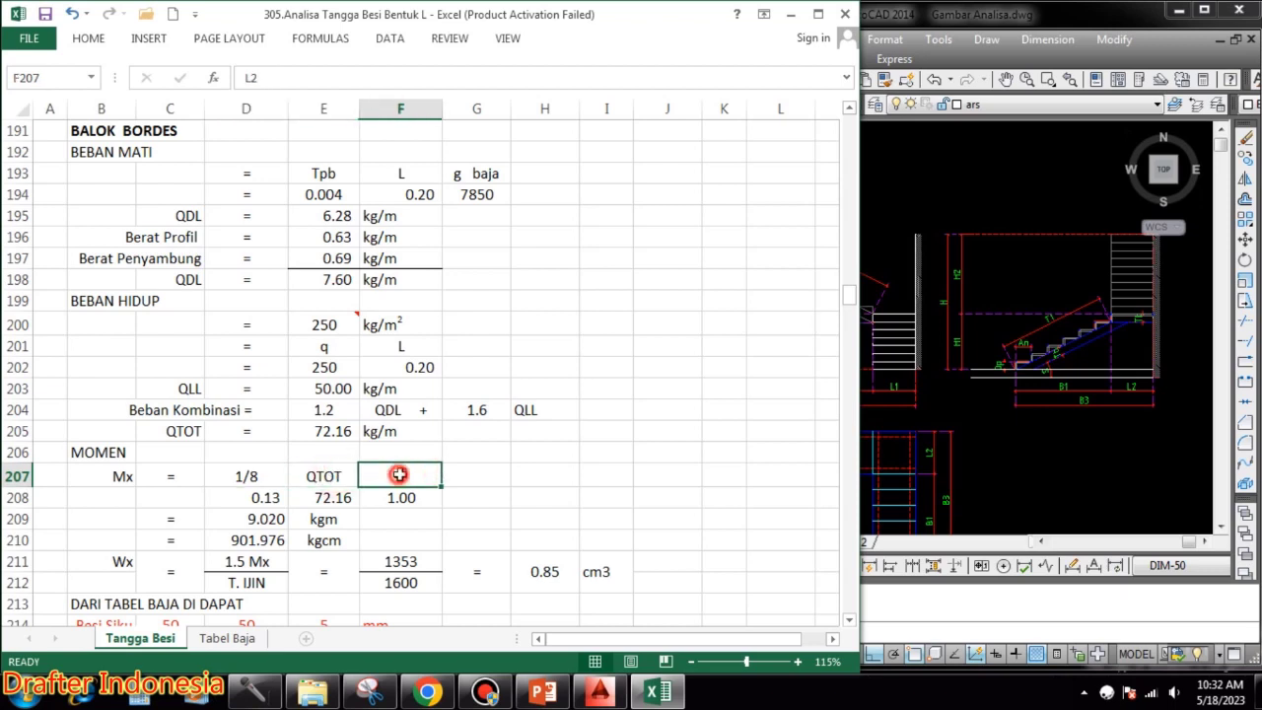
double_click(265, 497)
key(Escape)
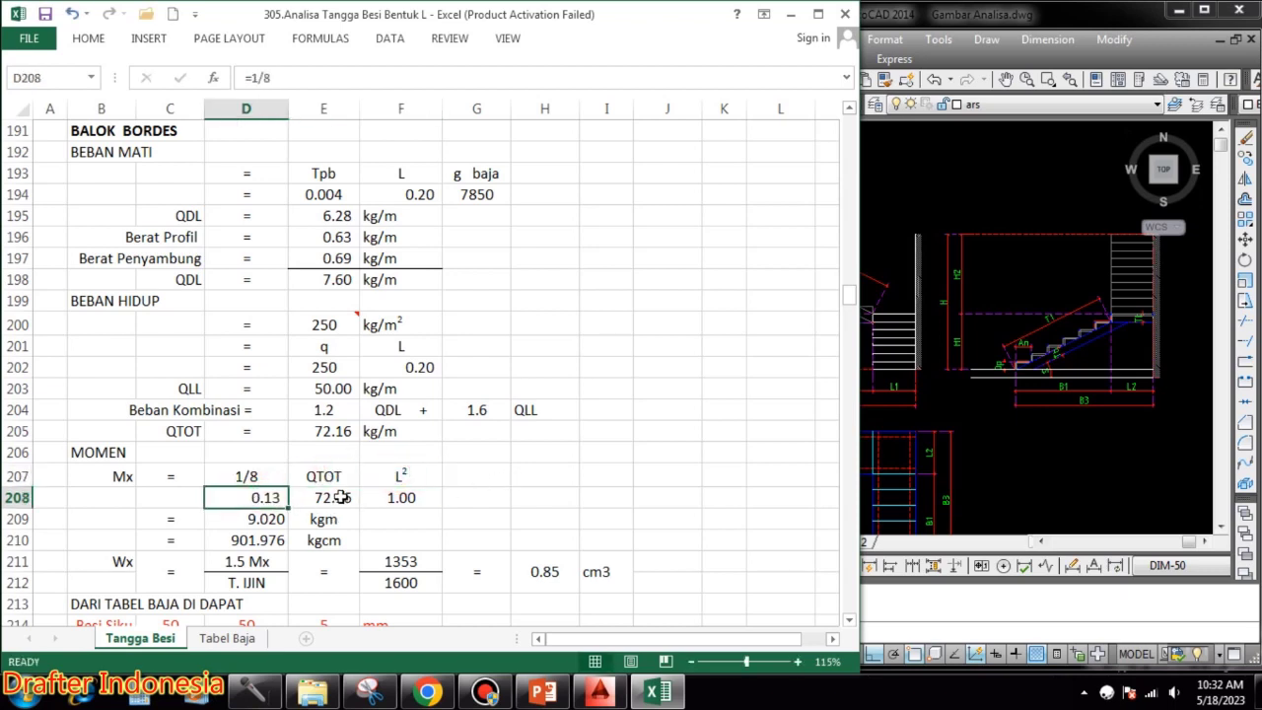
double_click(335, 497)
key(Escape)
double_click(434, 499)
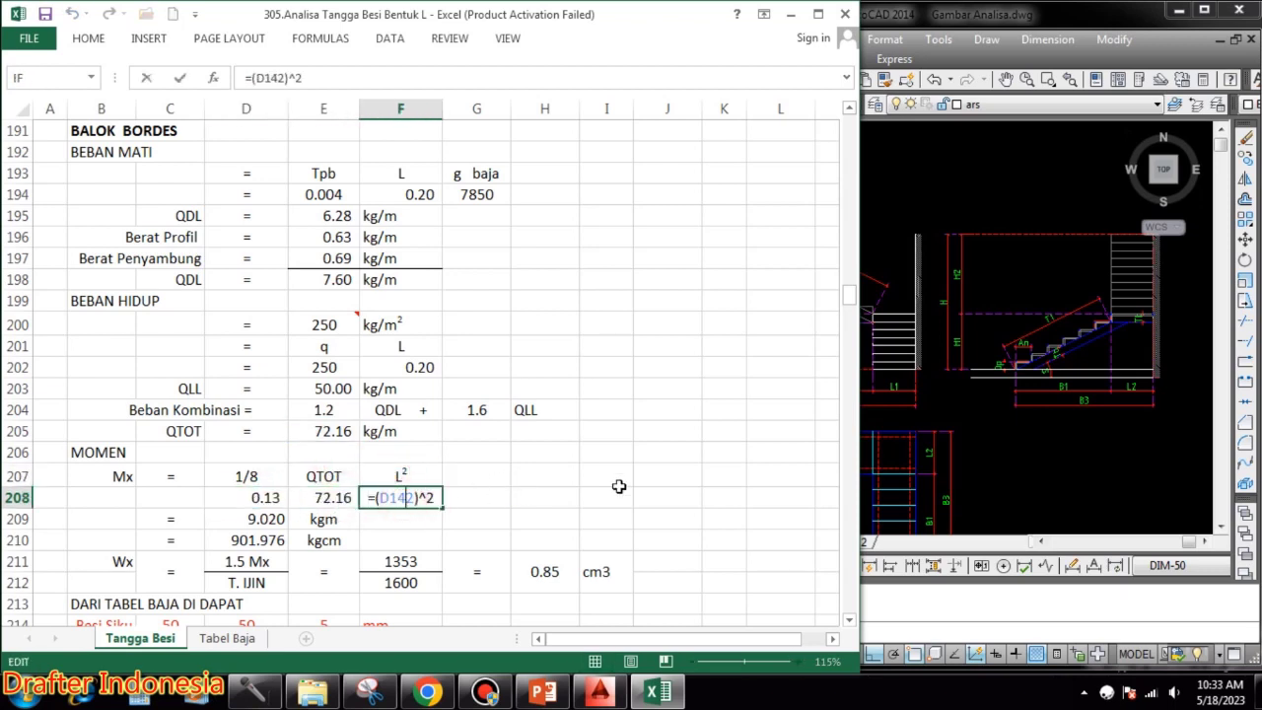
key(Escape)
- Inspect the landing beam's Mx formulas in kgm and kgcm in D209 and D210
click(276, 519)
double_click(274, 519)
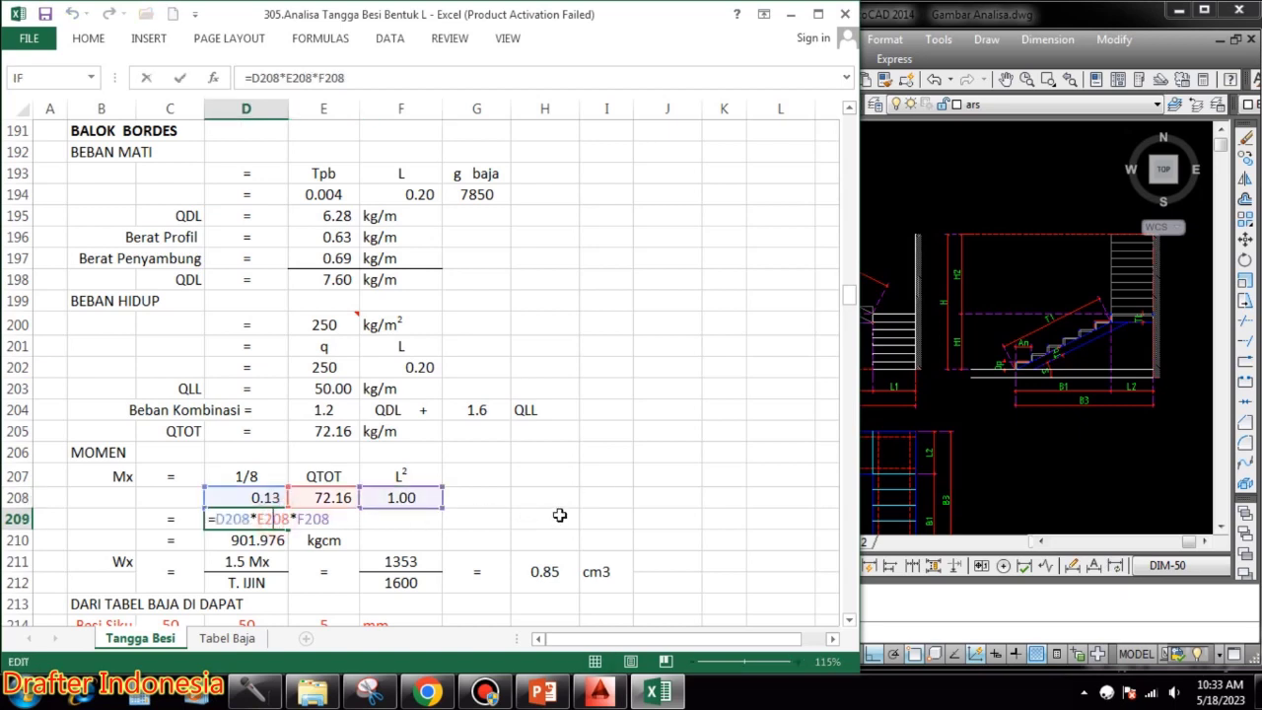
key(Escape)
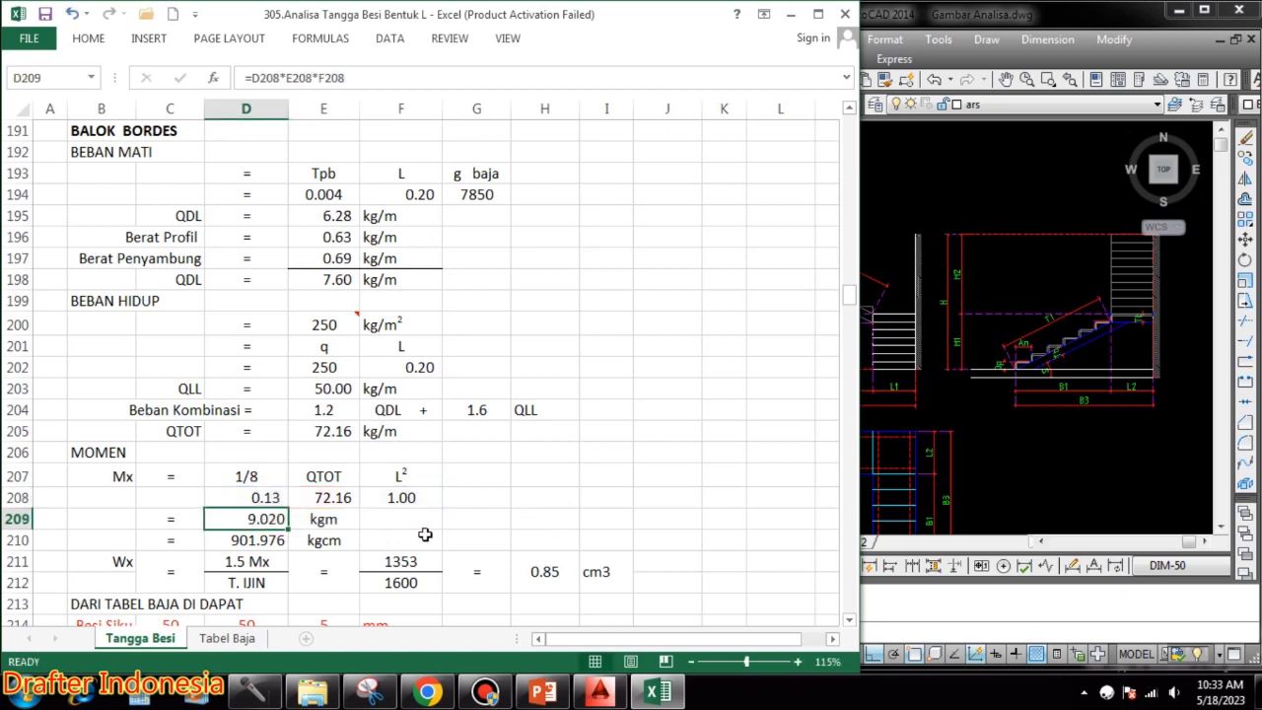
double_click(276, 541)
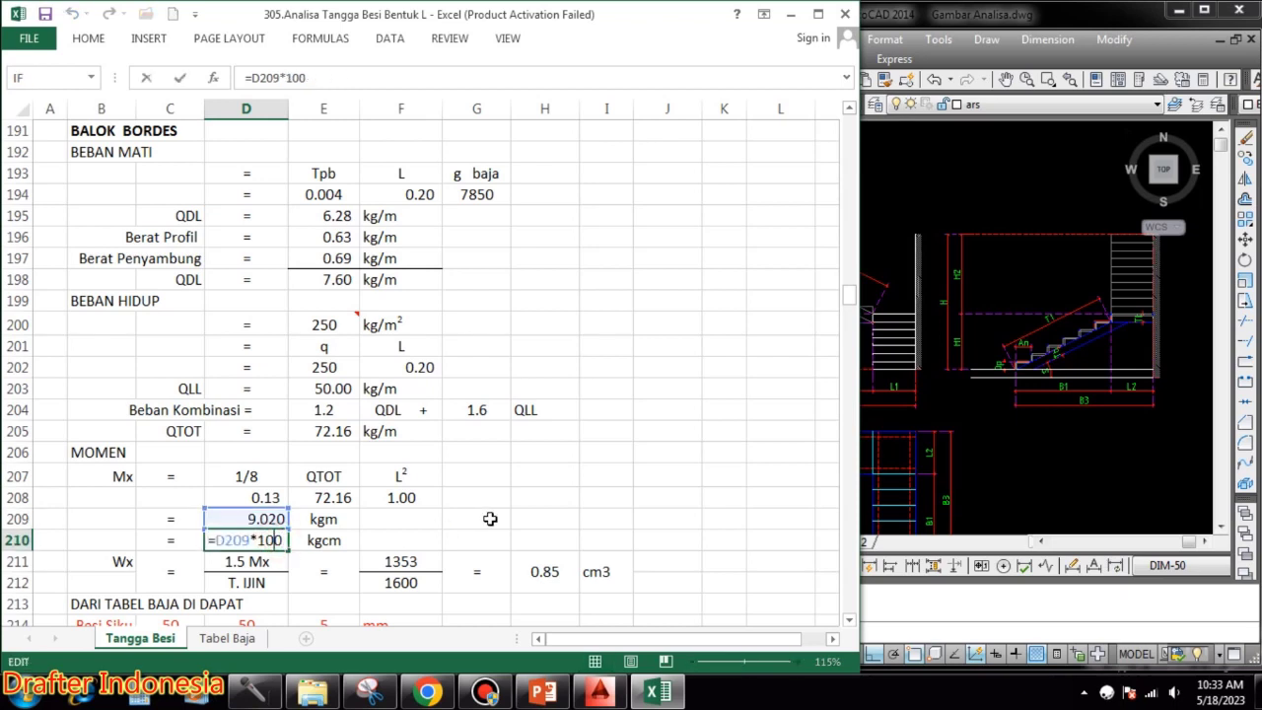
key(Escape)
- Inspect the landing beam's Wx formulas for 1.5 Mx, allowable stress and their quotient in F211, F212 and H211
scroll(487, 517, down, 1)
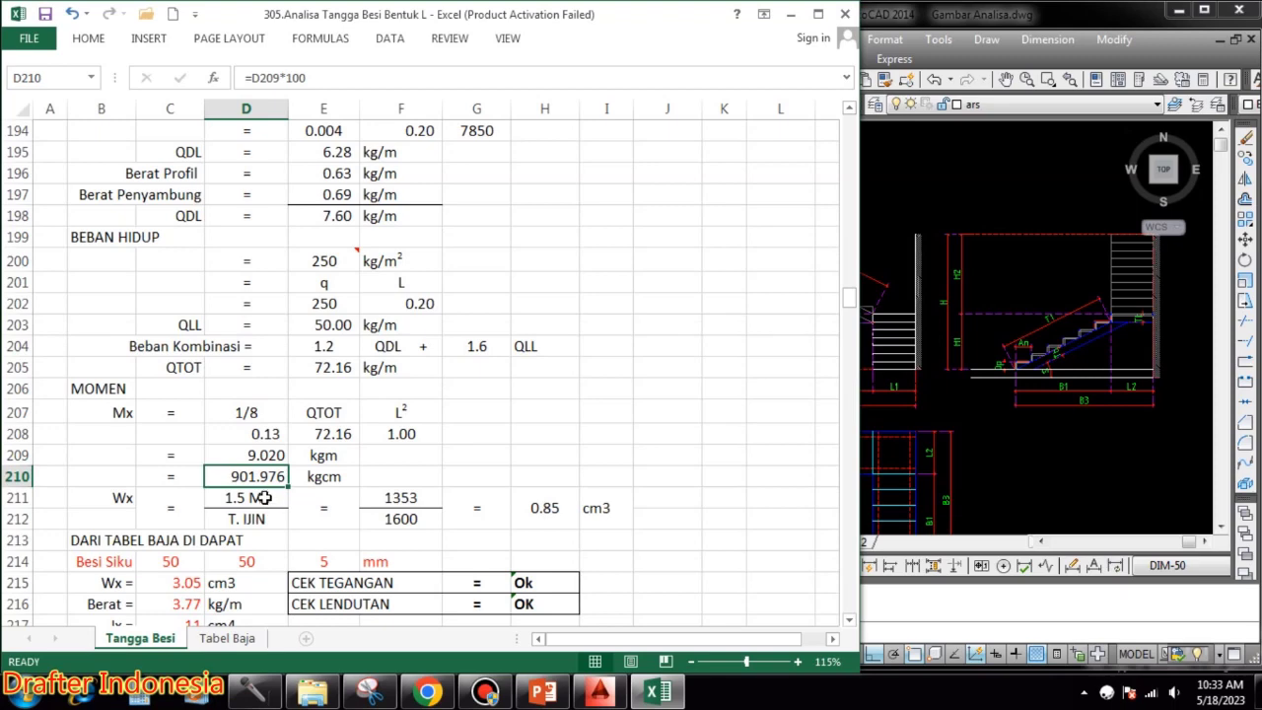
click(417, 498)
double_click(424, 501)
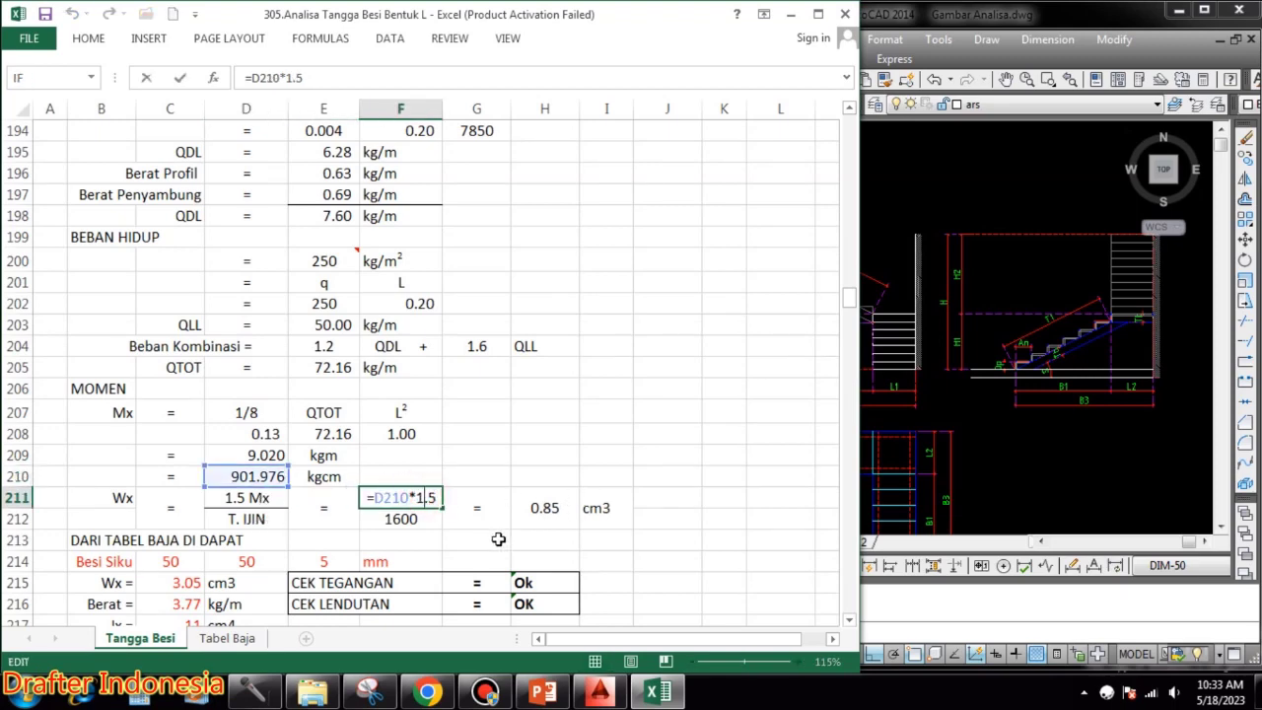
key(Return)
double_click(422, 515)
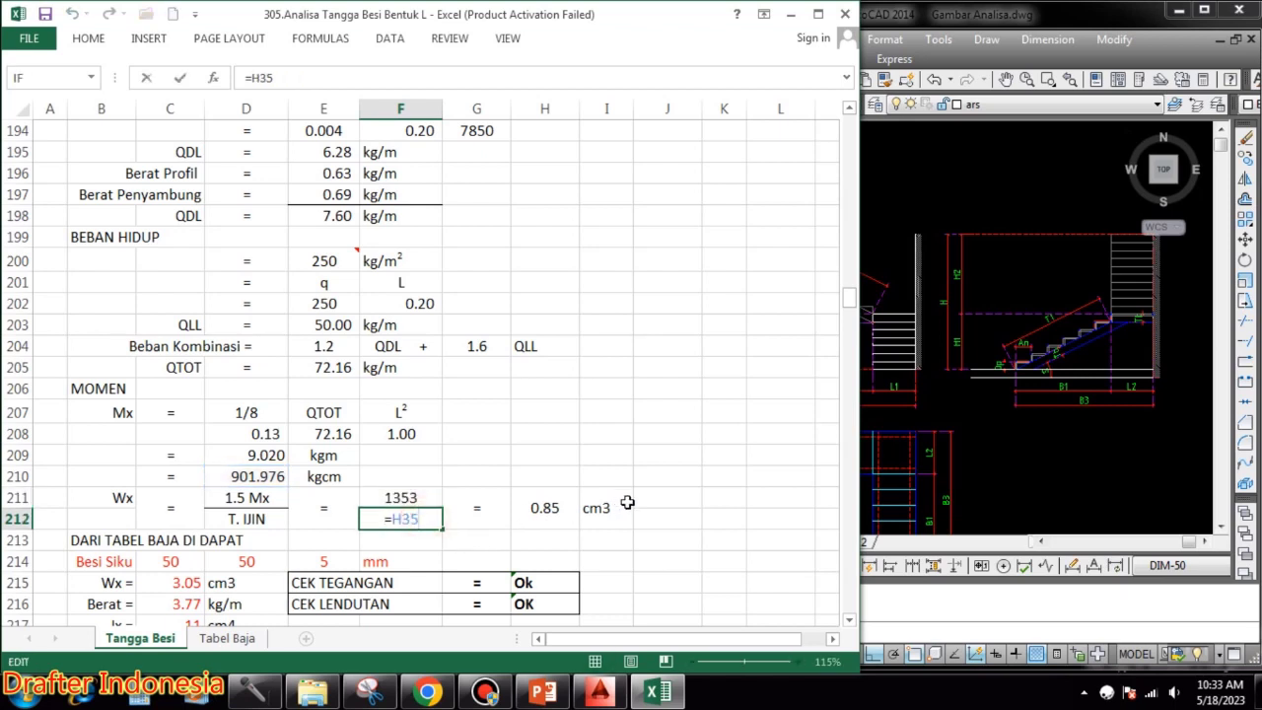
key(Escape)
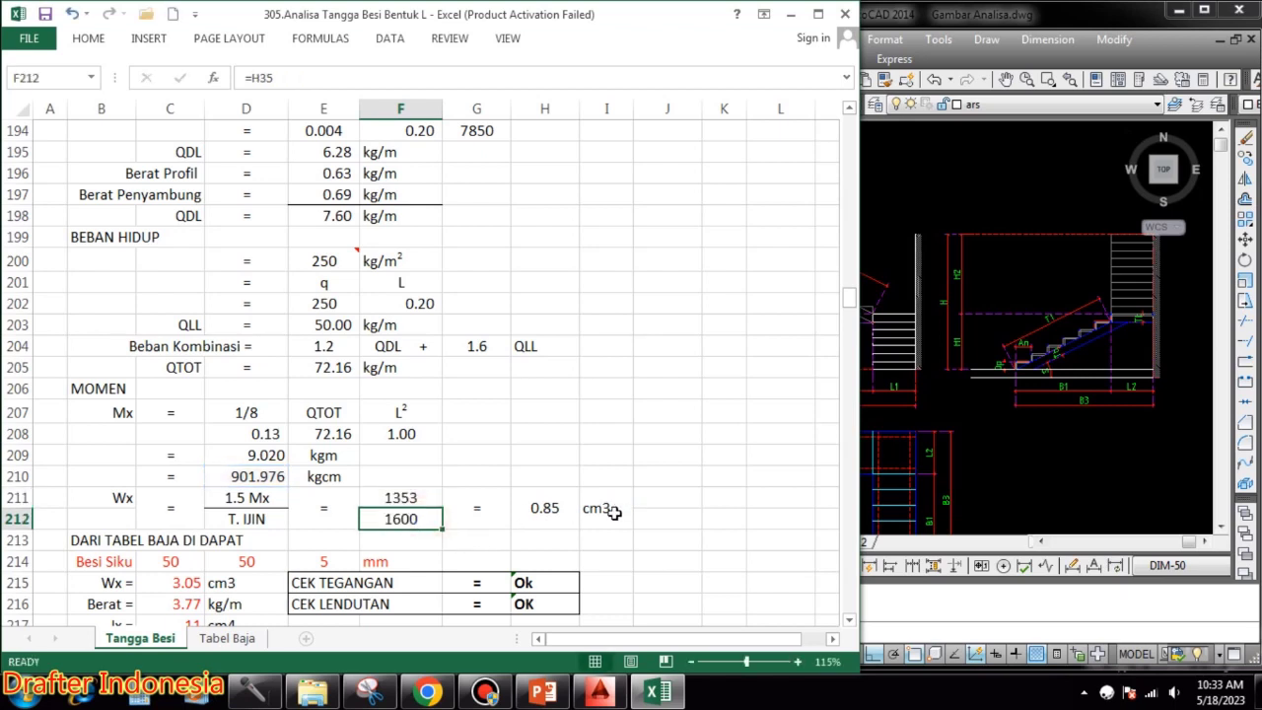
click(557, 515)
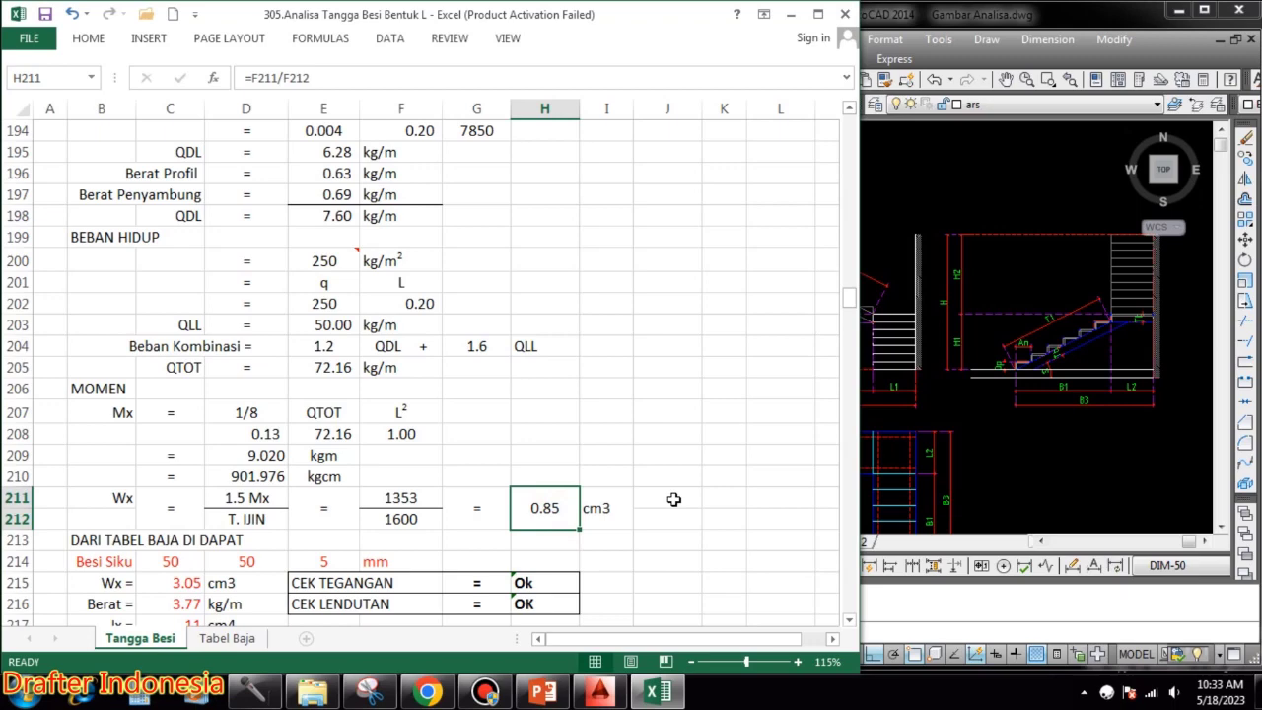
- Look up the Wx(cm3) value of the equal-leg angle 30.30.4 on the Tabel Baja sheet
scroll(674, 491, down, 2)
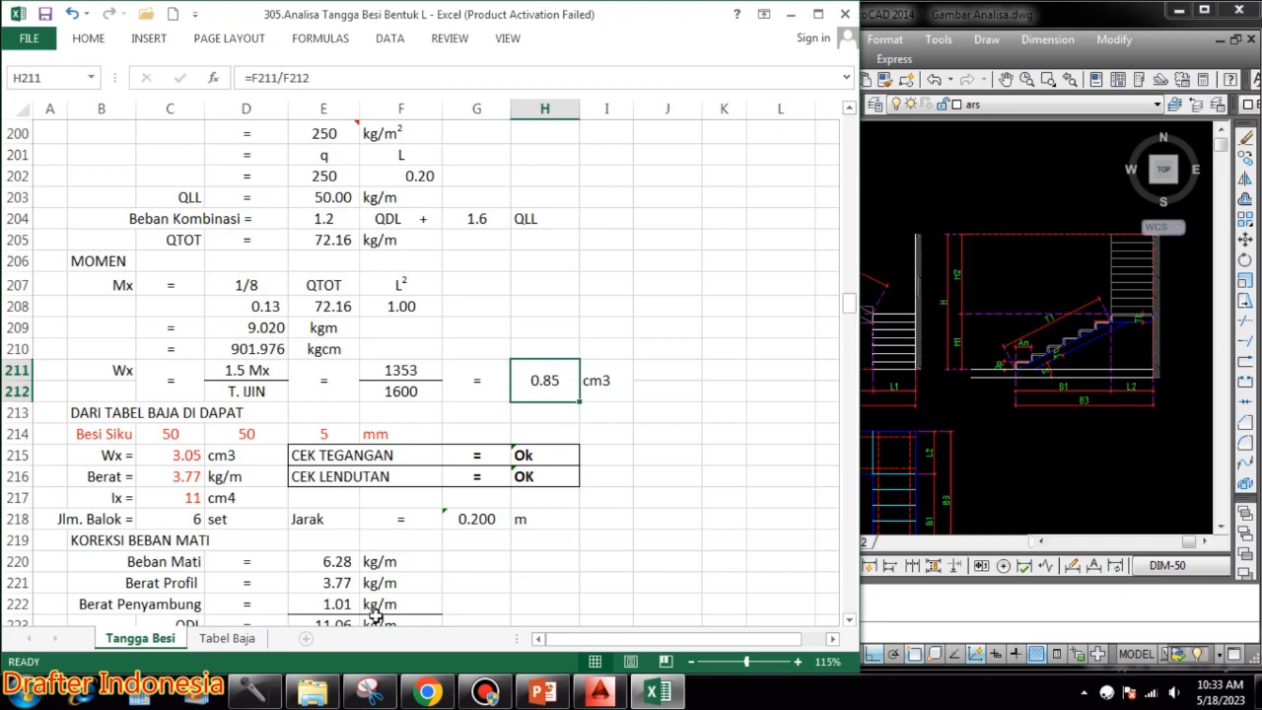
click(226, 638)
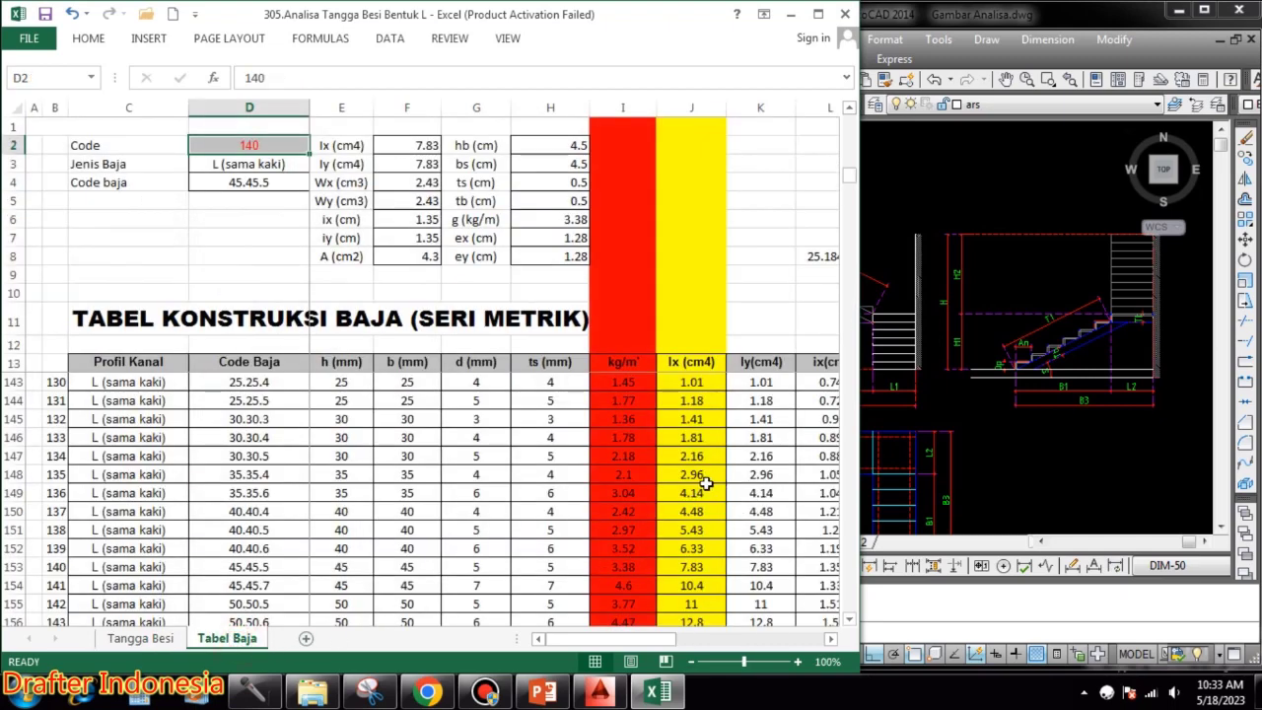
click(831, 639)
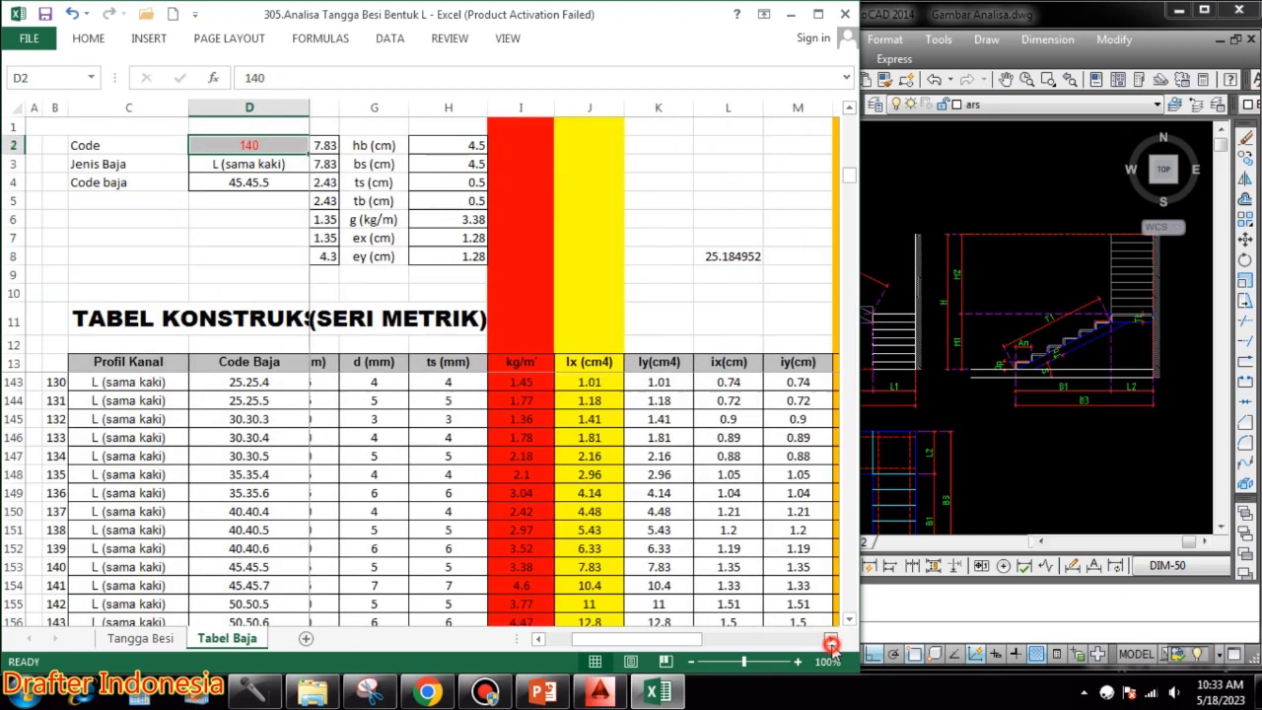
click(831, 639)
click(831, 639)
click(832, 639)
click(832, 639)
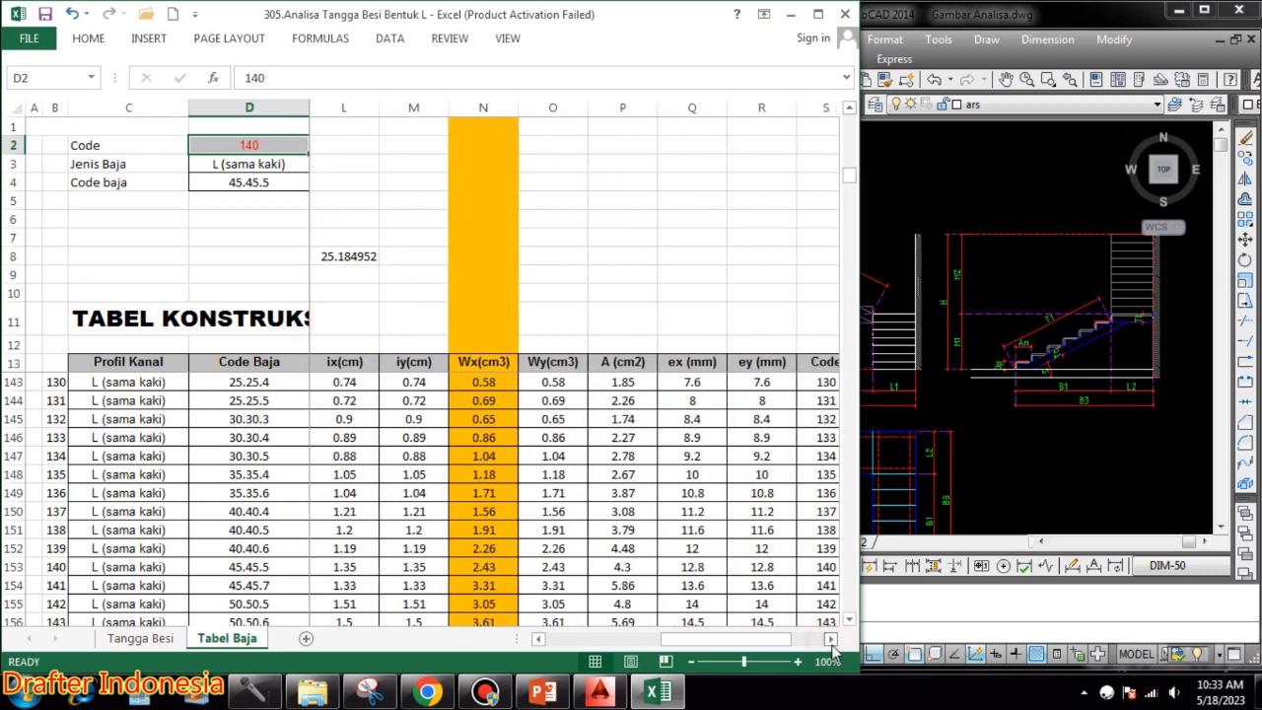
click(832, 639)
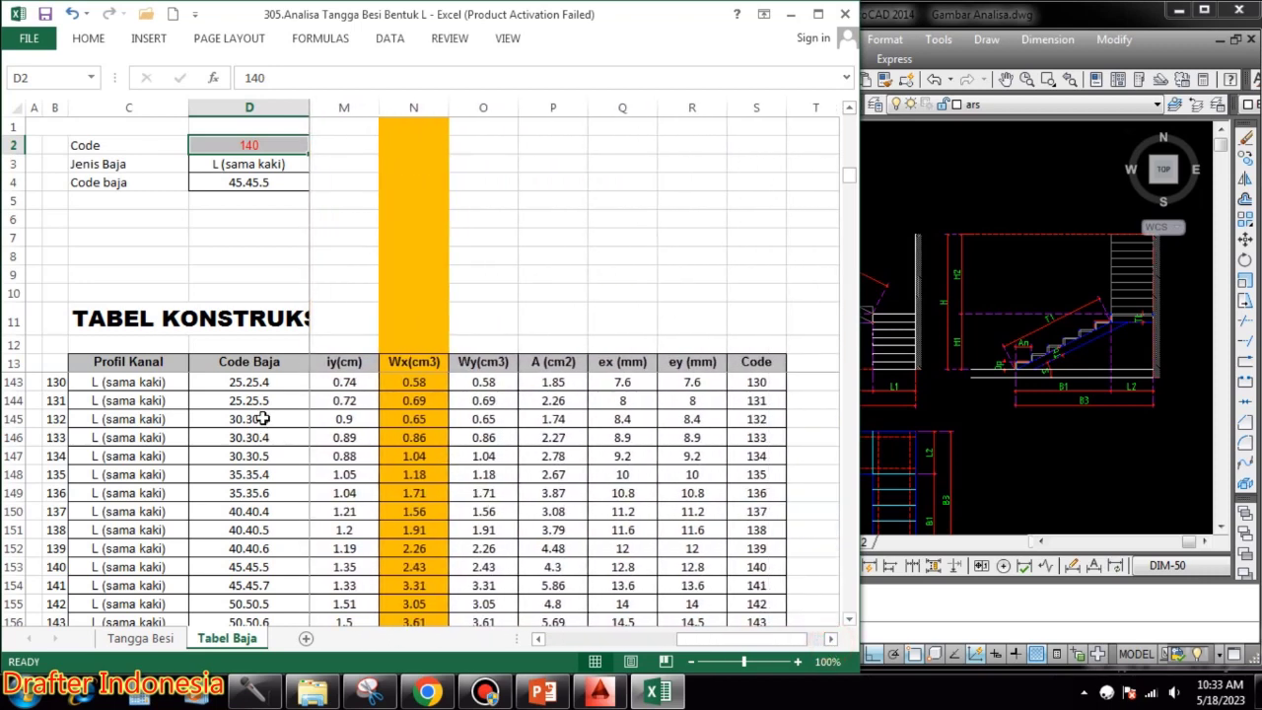
click(430, 439)
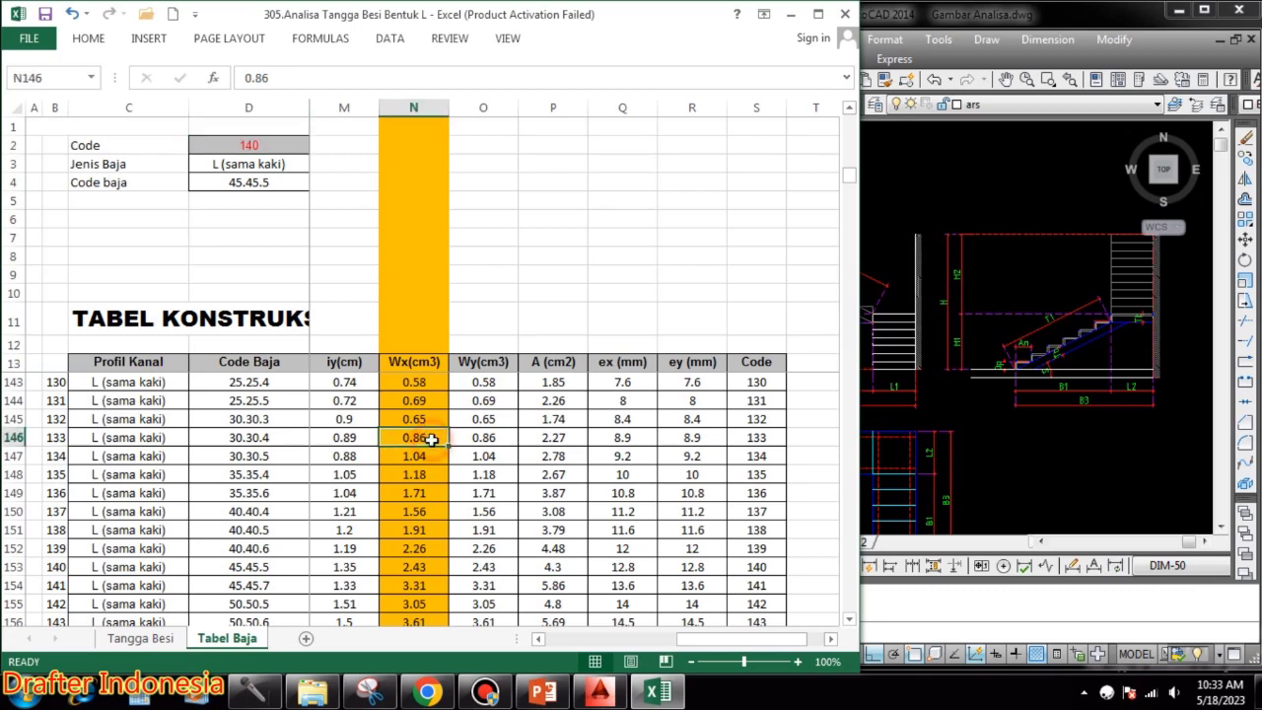
click(264, 437)
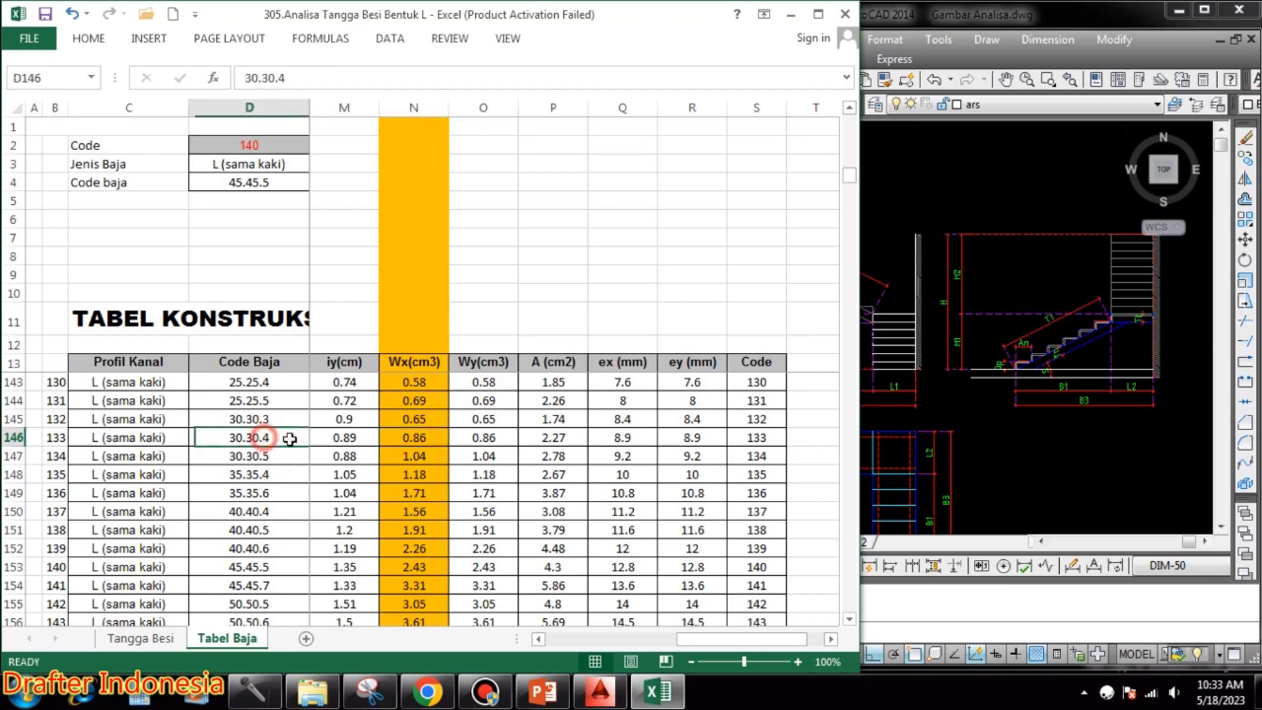
- Compare angles 30.30.4 and 30.30.5 in the steel table with the required Wx on the Tangga Besi sheet, ending on 30.30.5
click(268, 456)
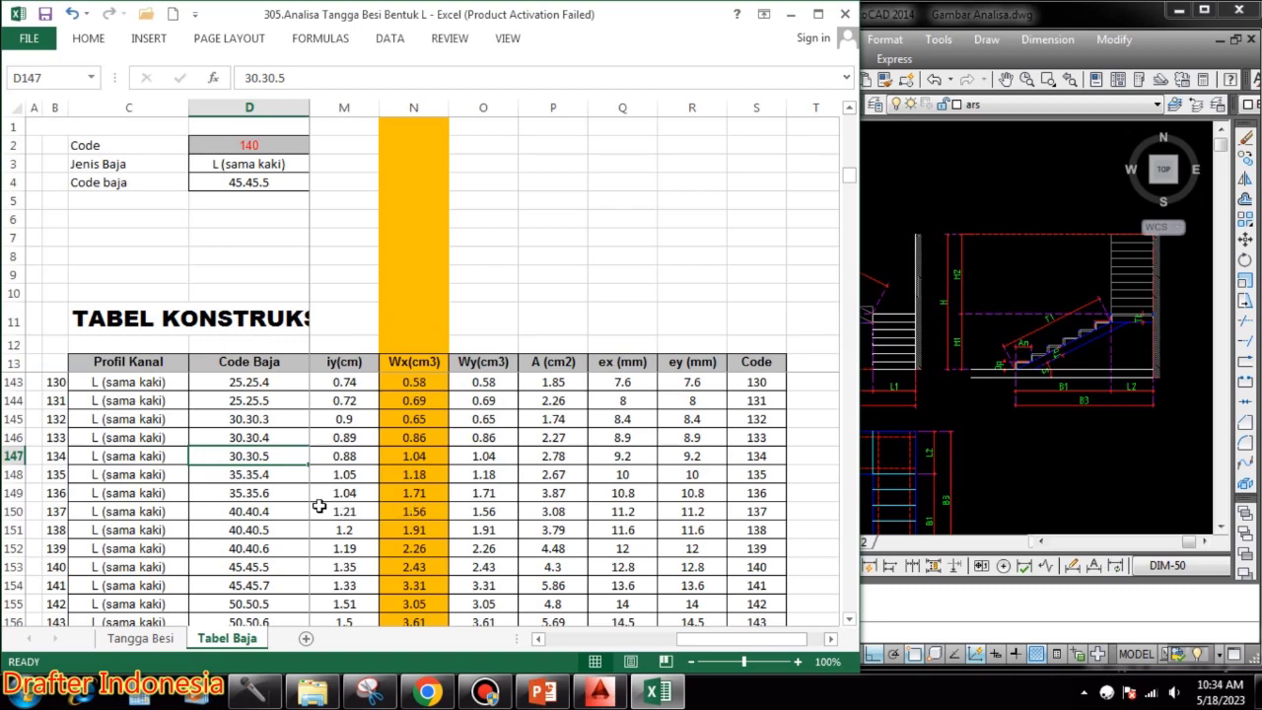
click(271, 437)
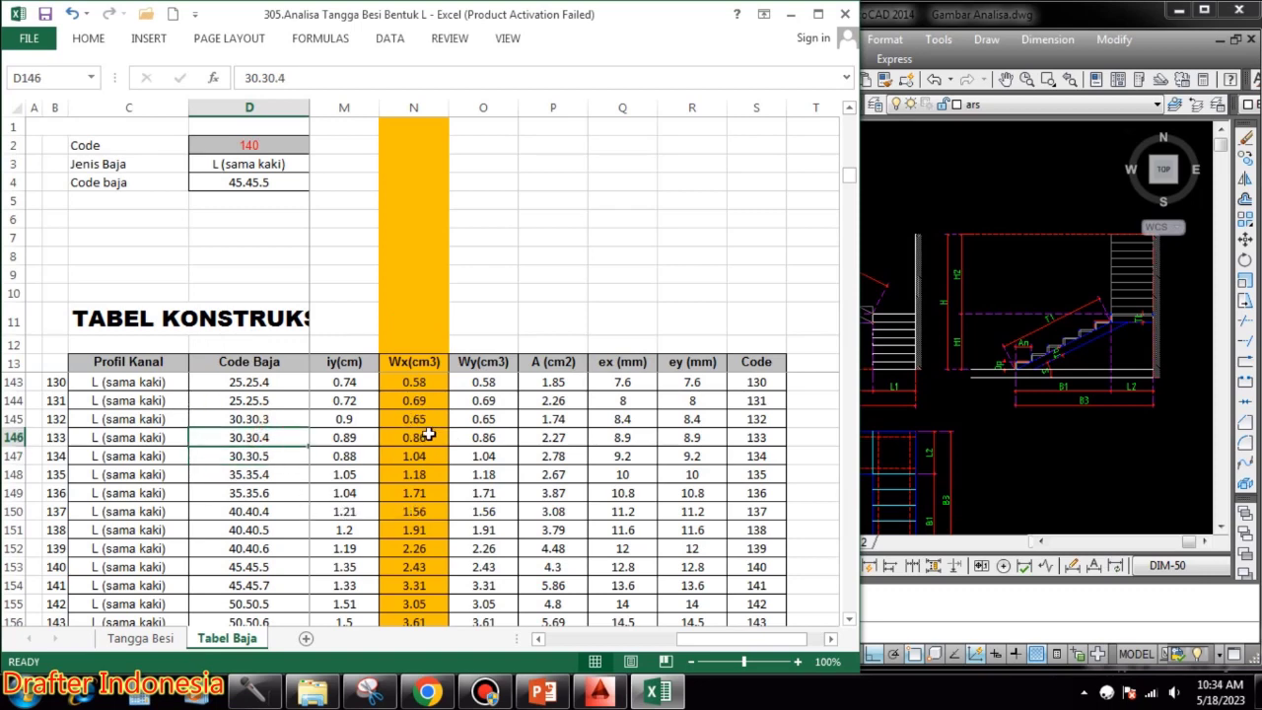
click(140, 638)
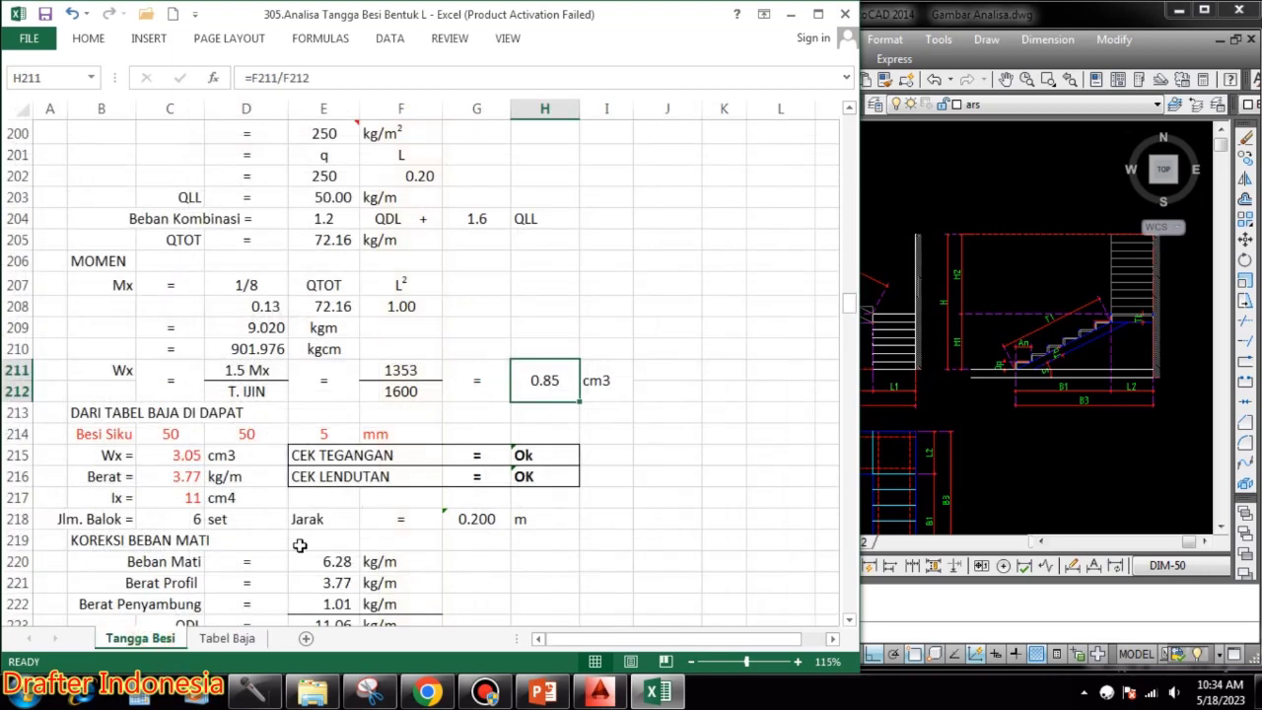
click(227, 638)
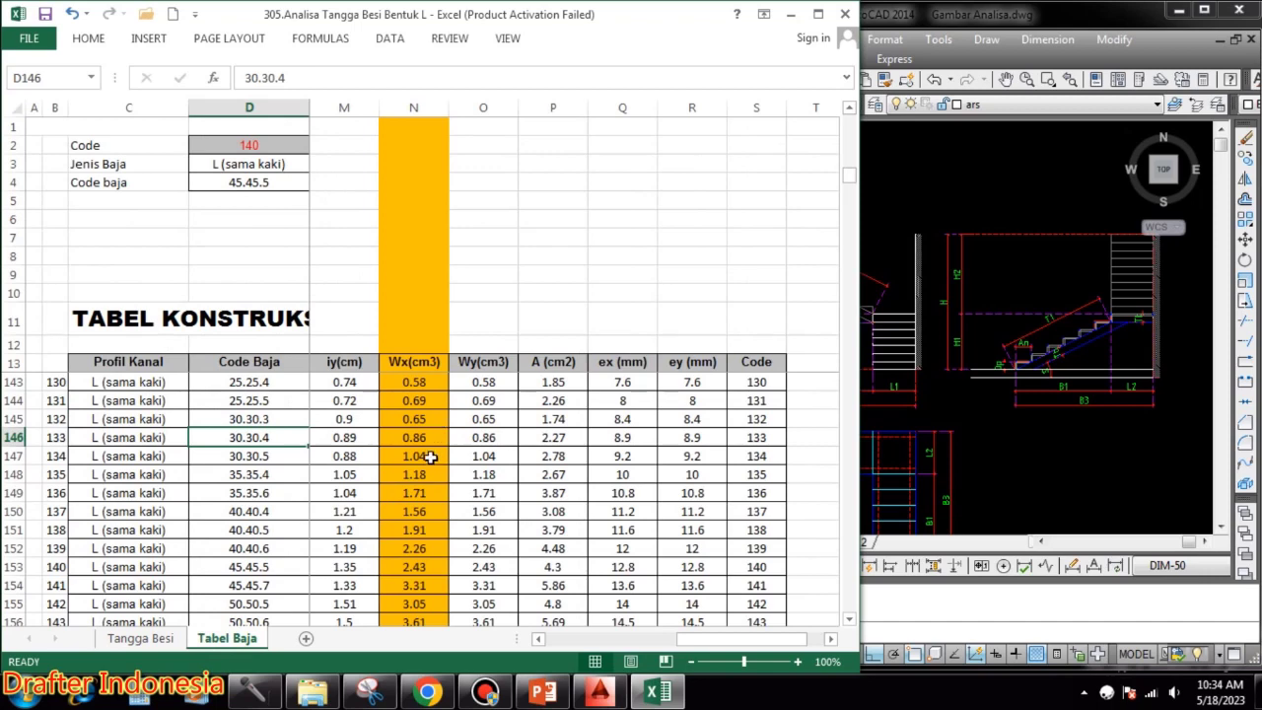
click(285, 458)
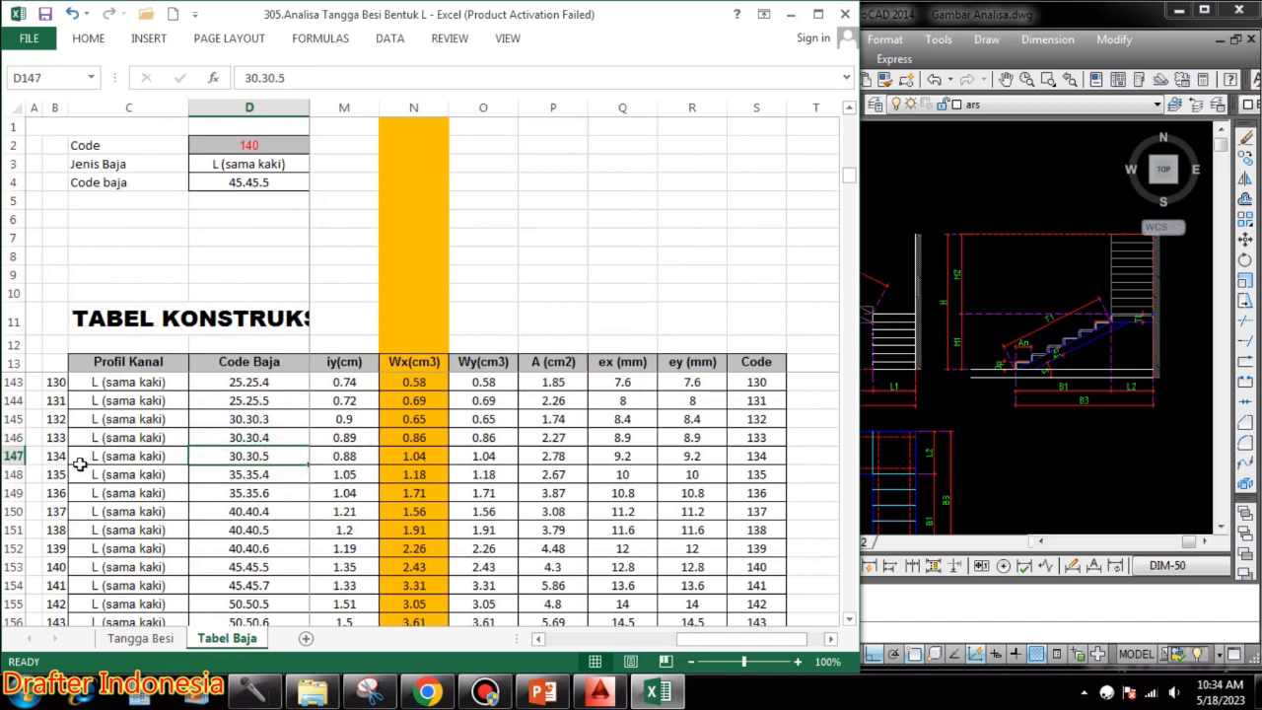
- Set the lookup Code in D2 of the Tabel Baja sheet to 134 for the 30.30.5 angle
click(247, 145)
text(13)
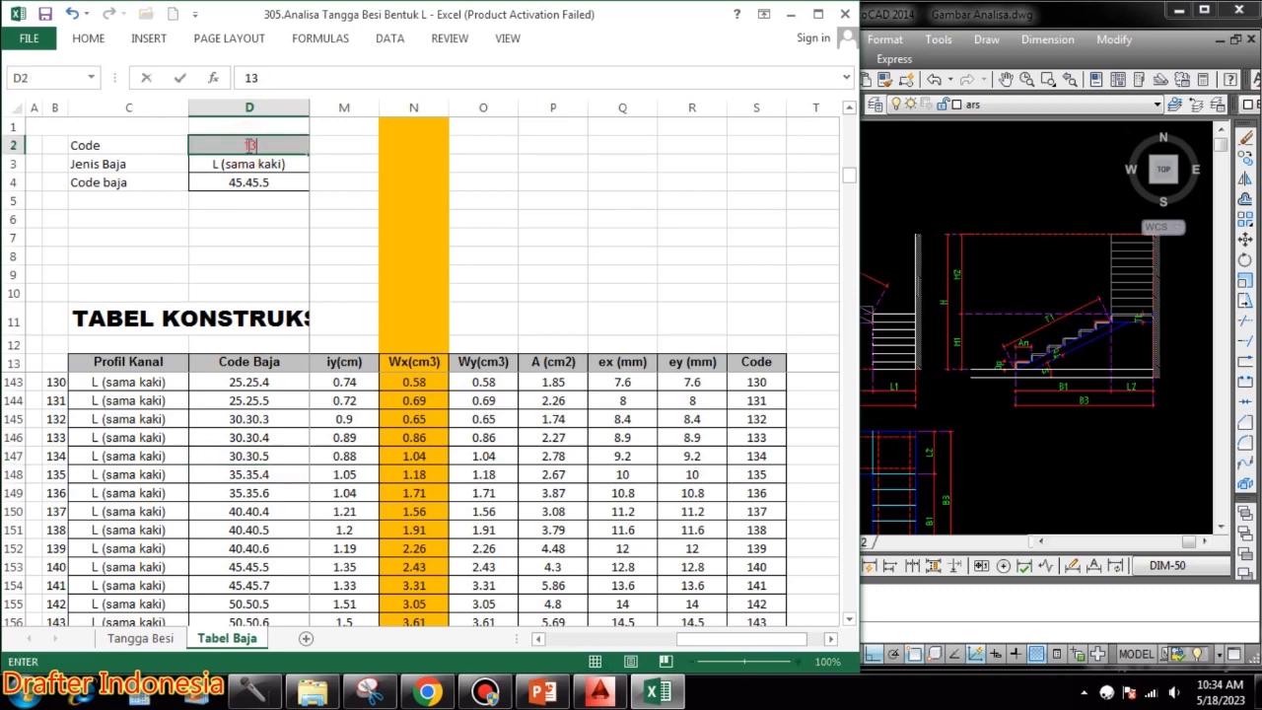
key(Return)
drag(12, 238, 6, 249)
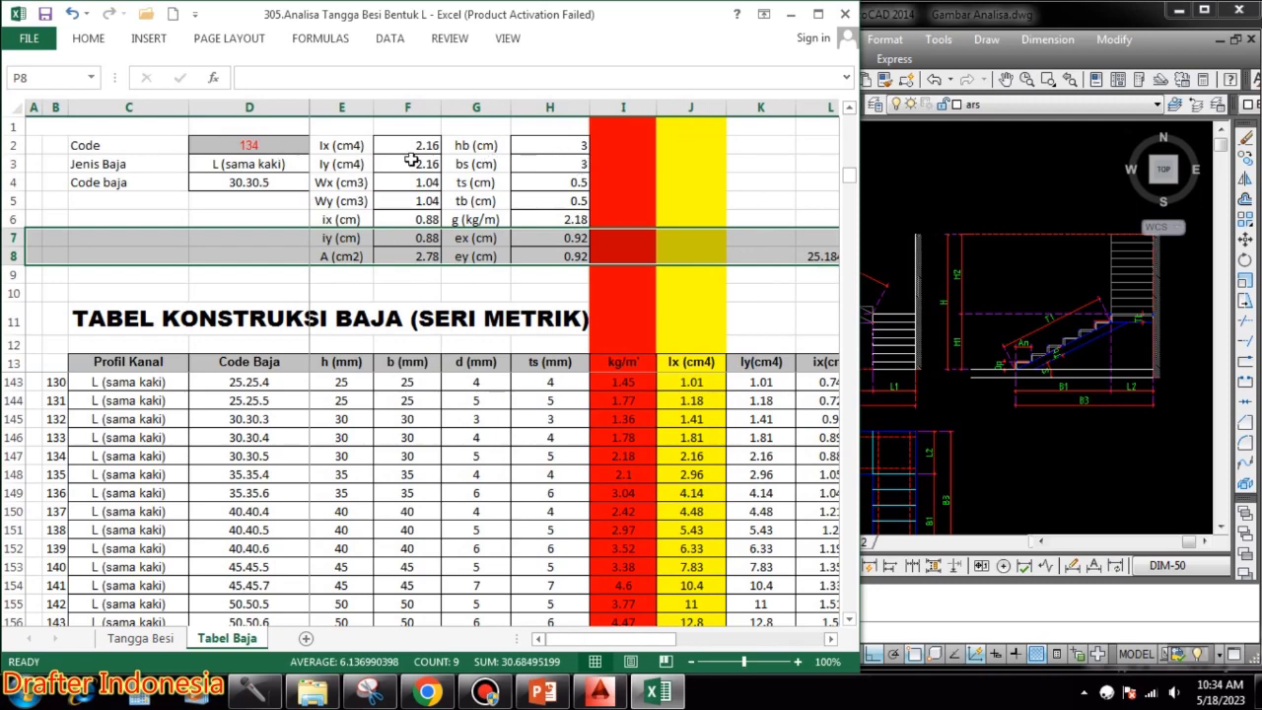
- Try 30 by 30 mm as the landing beam's angle legs in C214 and D214 on the Tangga Besi sheet
click(146, 639)
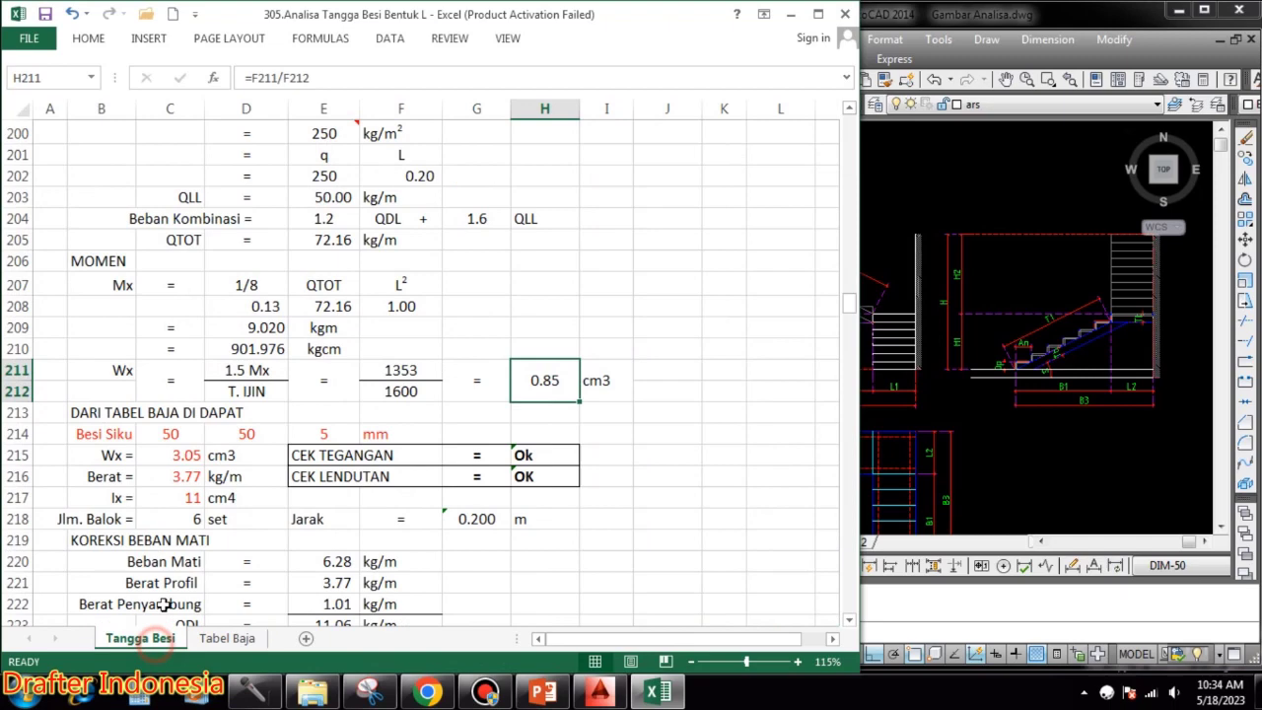
click(168, 434)
text(50)
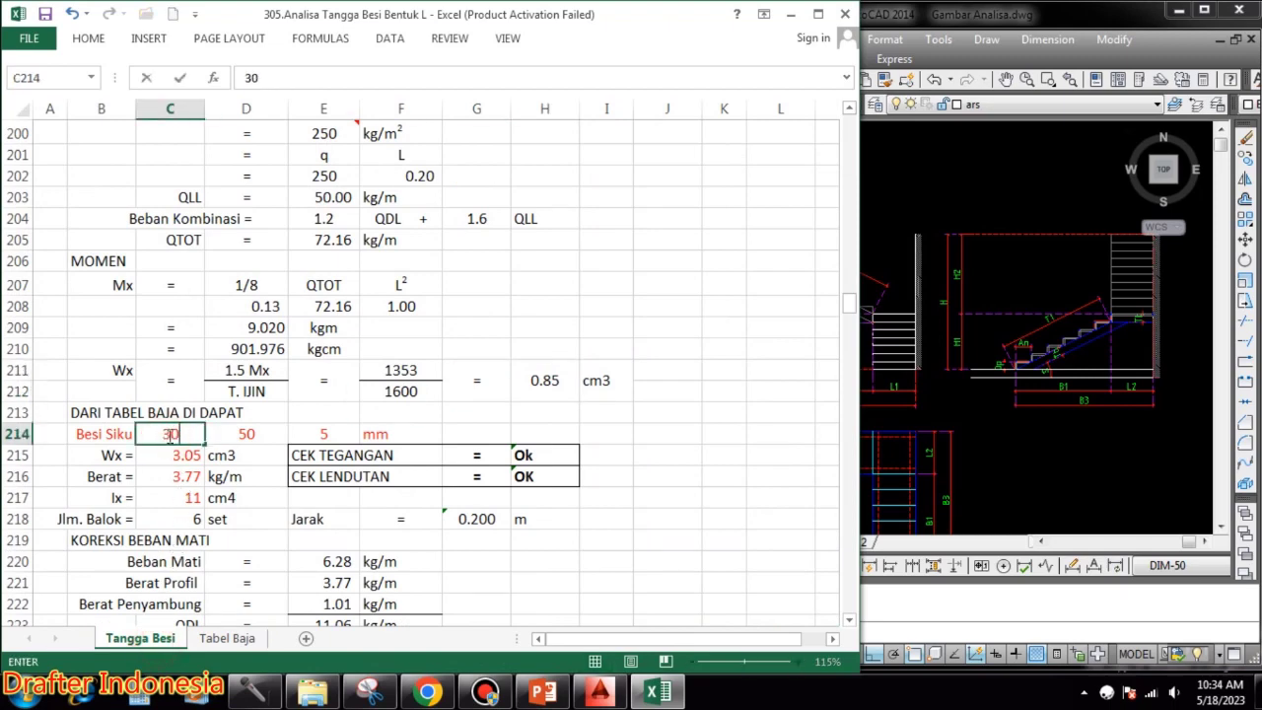
key(Tab)
text(30)
key(Return)
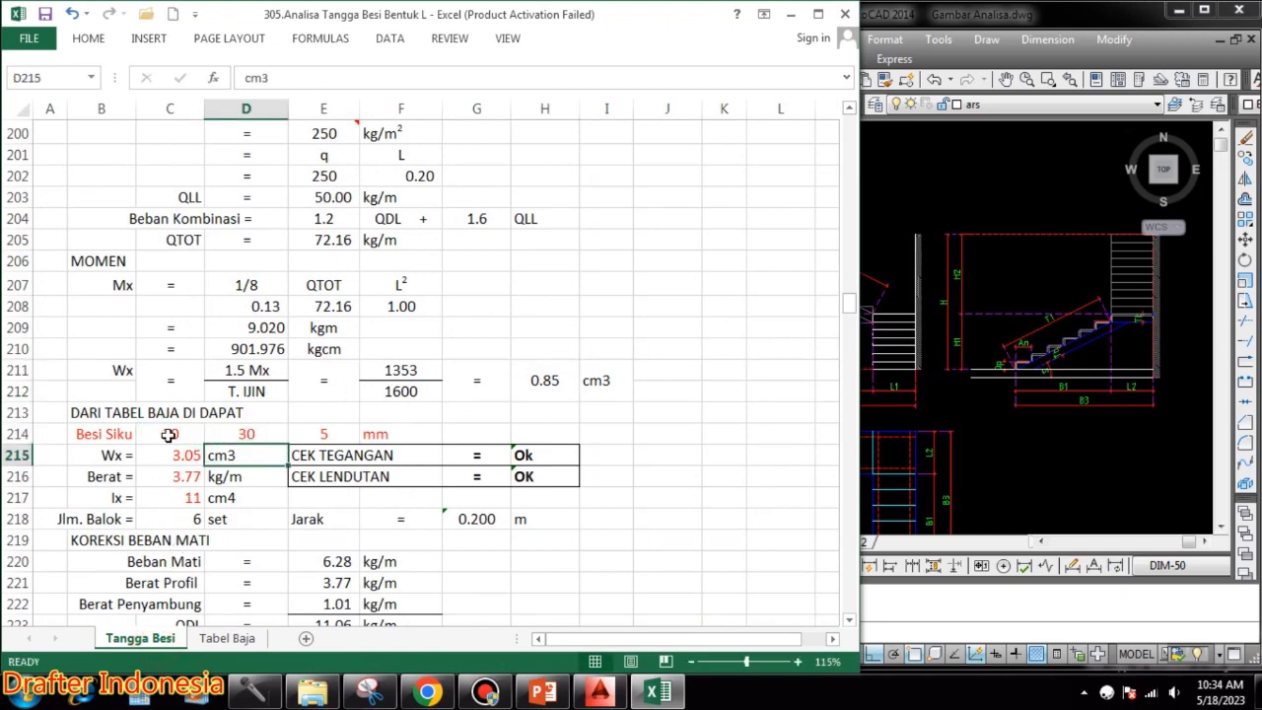
- Look up the 30.30.5 angle's Wx in the steel table and enter 1.04 in C215 of the Tangga Besi sheet
click(197, 454)
click(227, 639)
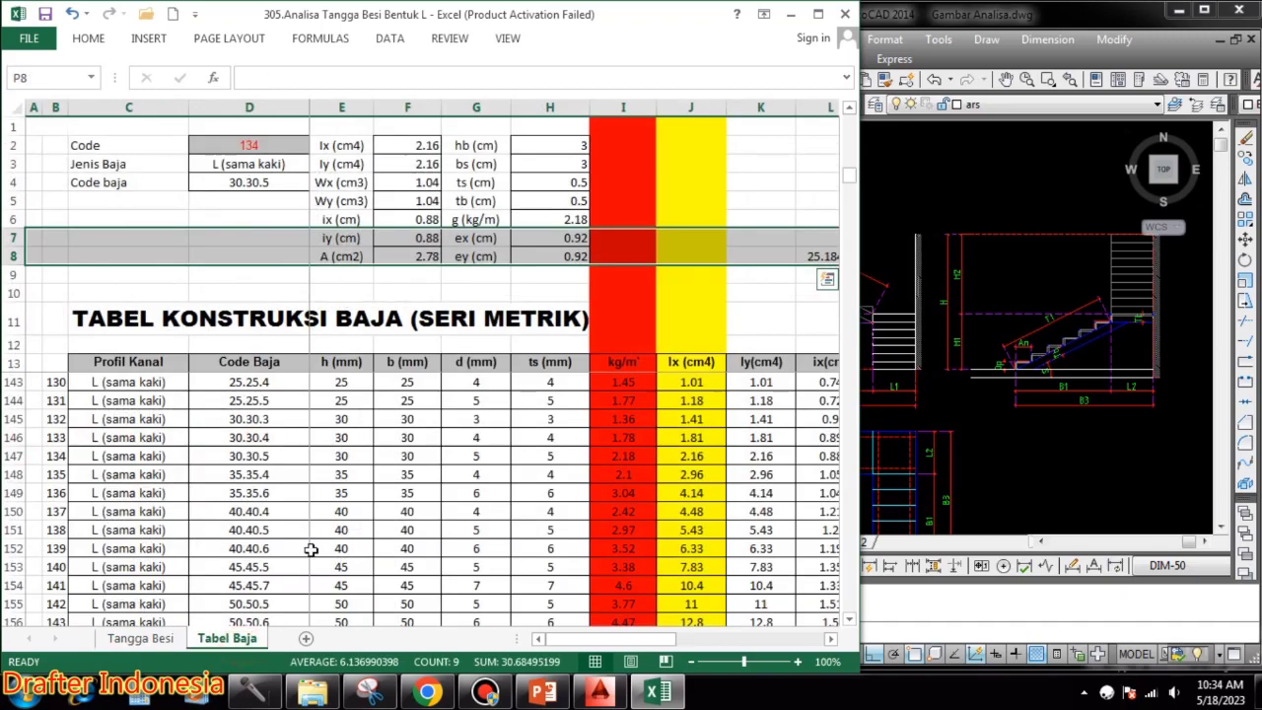
click(155, 638)
text(1.04)
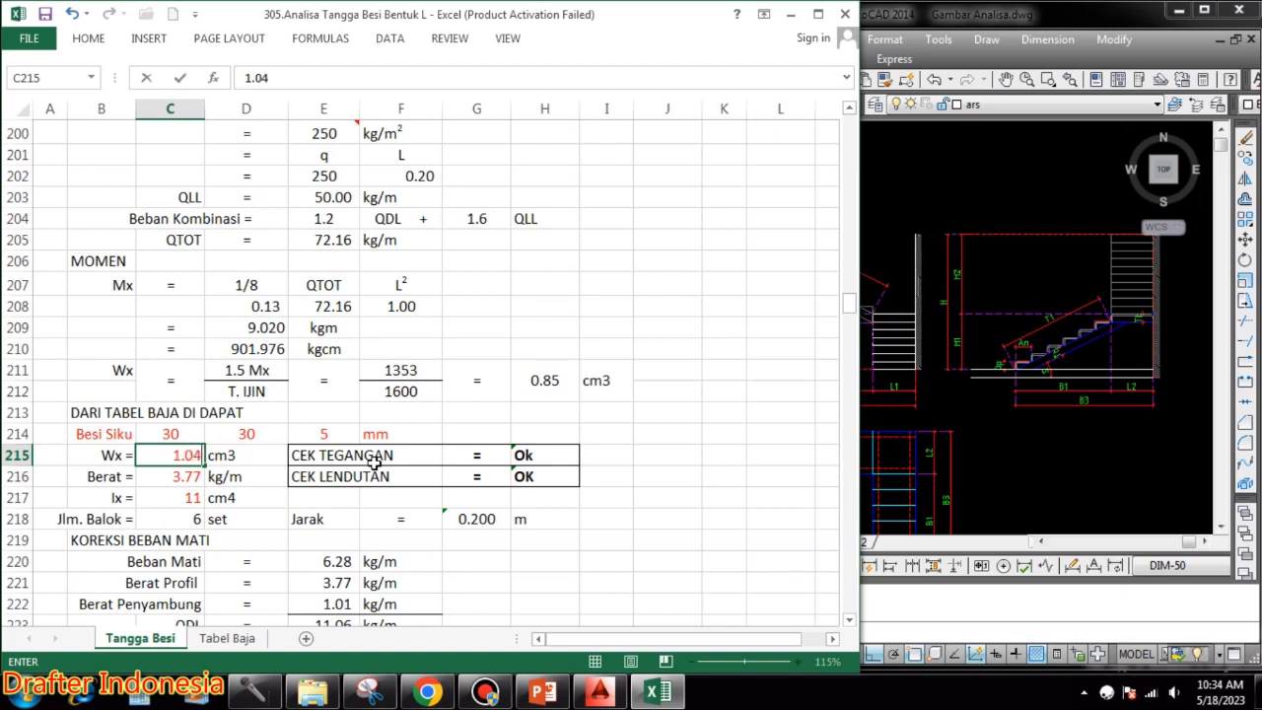
key(Return)
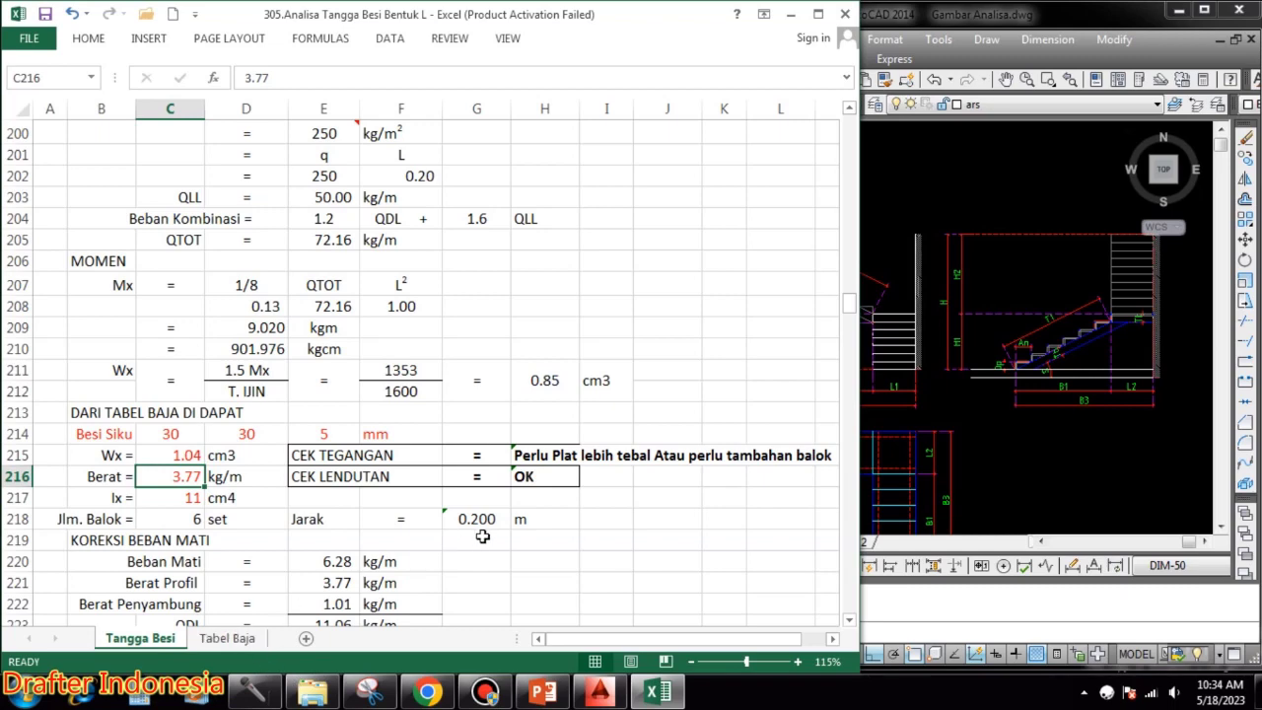
- Examine the landing beam's stress and deflection checks for the trial angle and compare it with the steel table
scroll(484, 530, up, 8)
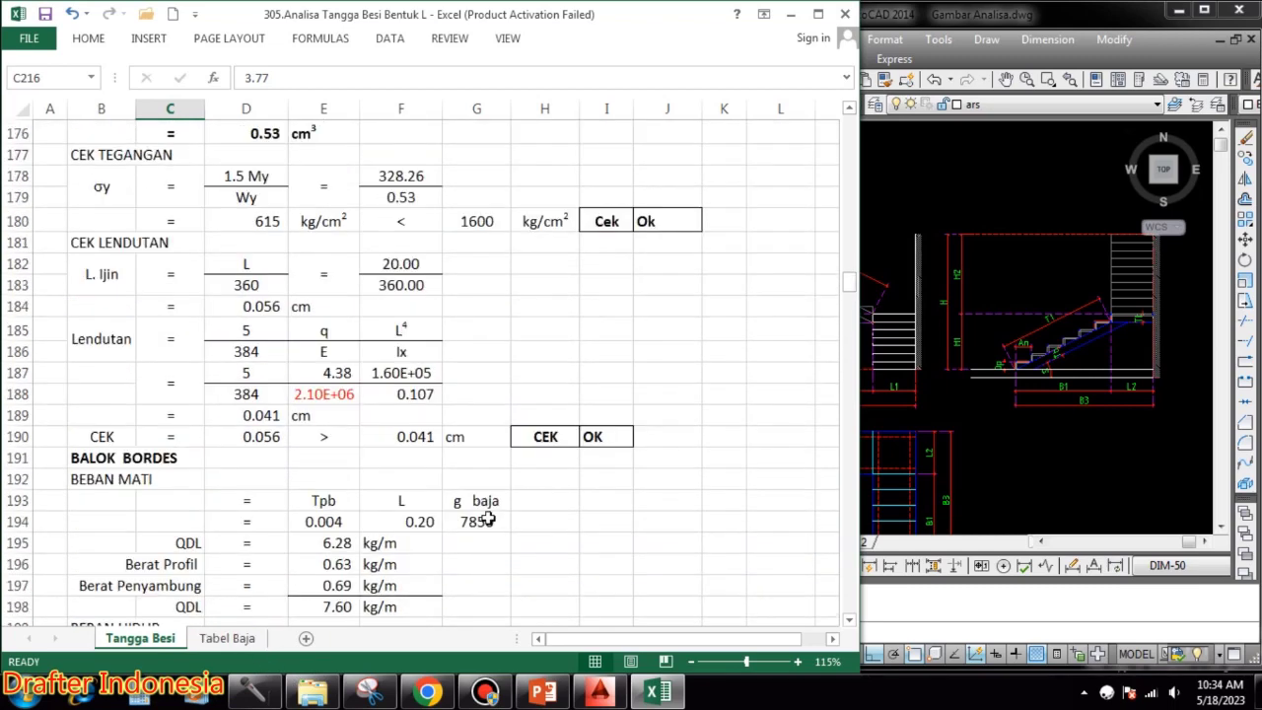
scroll(488, 520, down, 9)
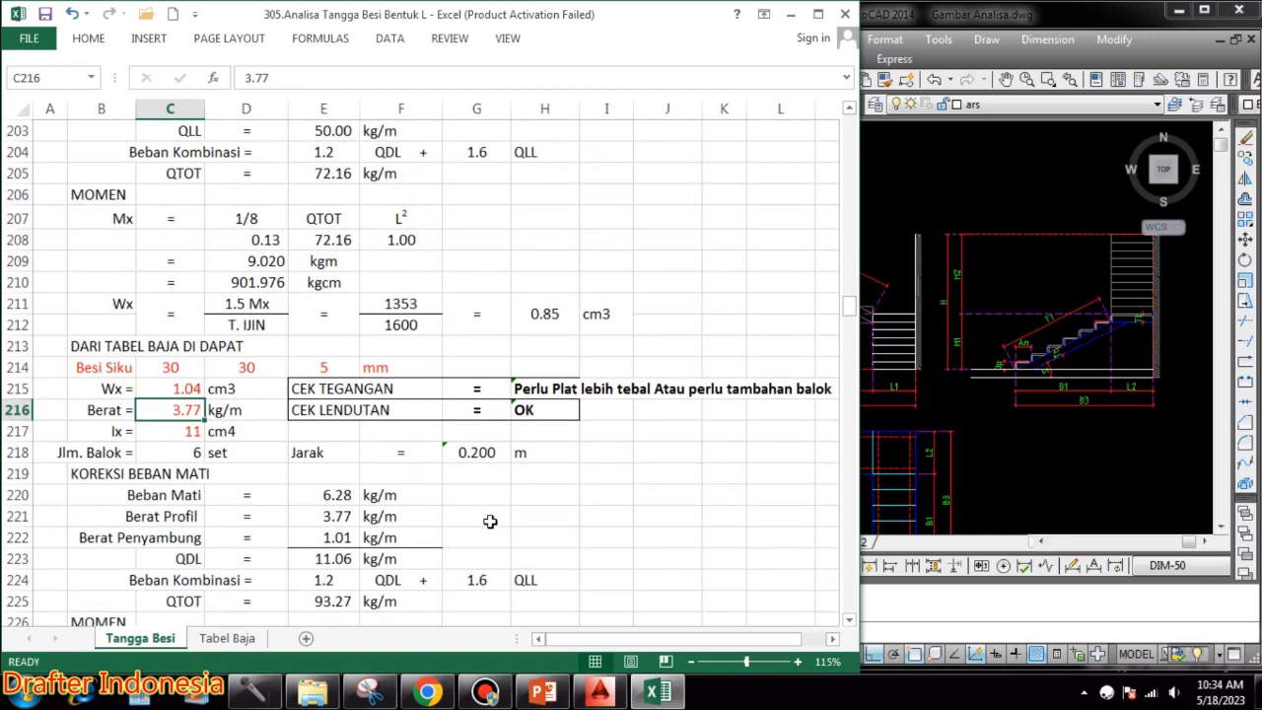
scroll(490, 521, down, 8)
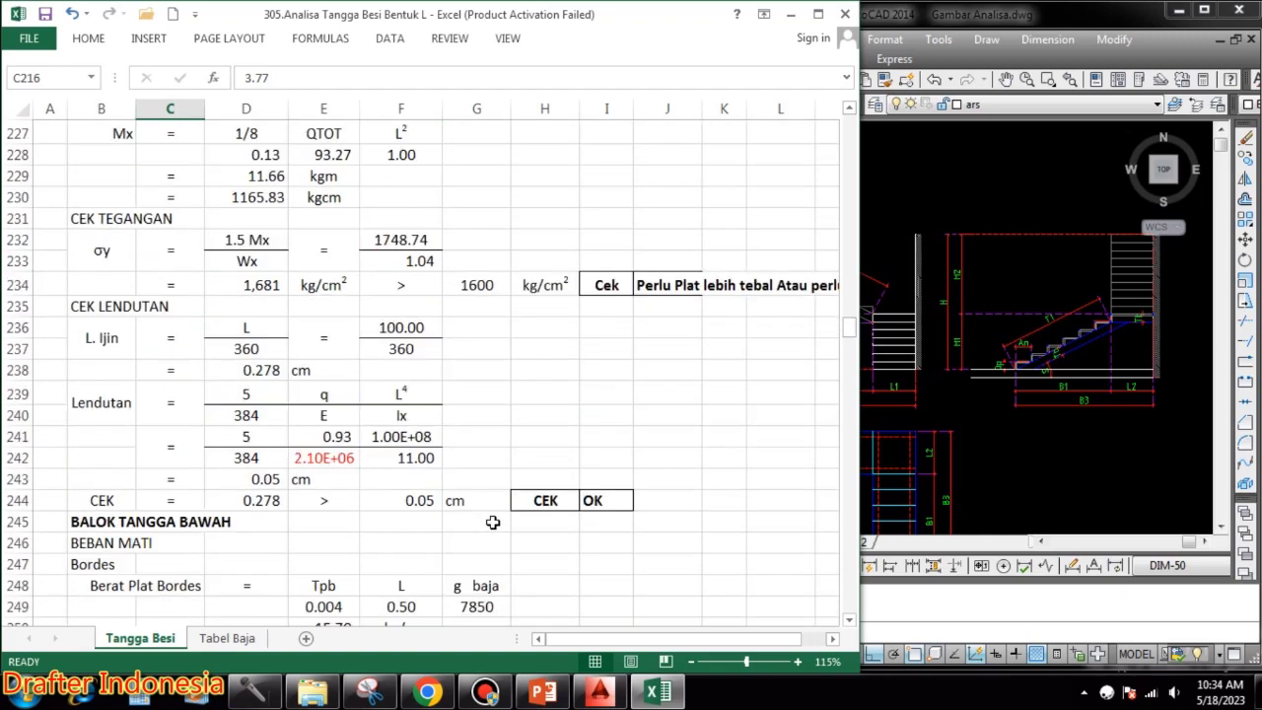
scroll(492, 521, up, 7)
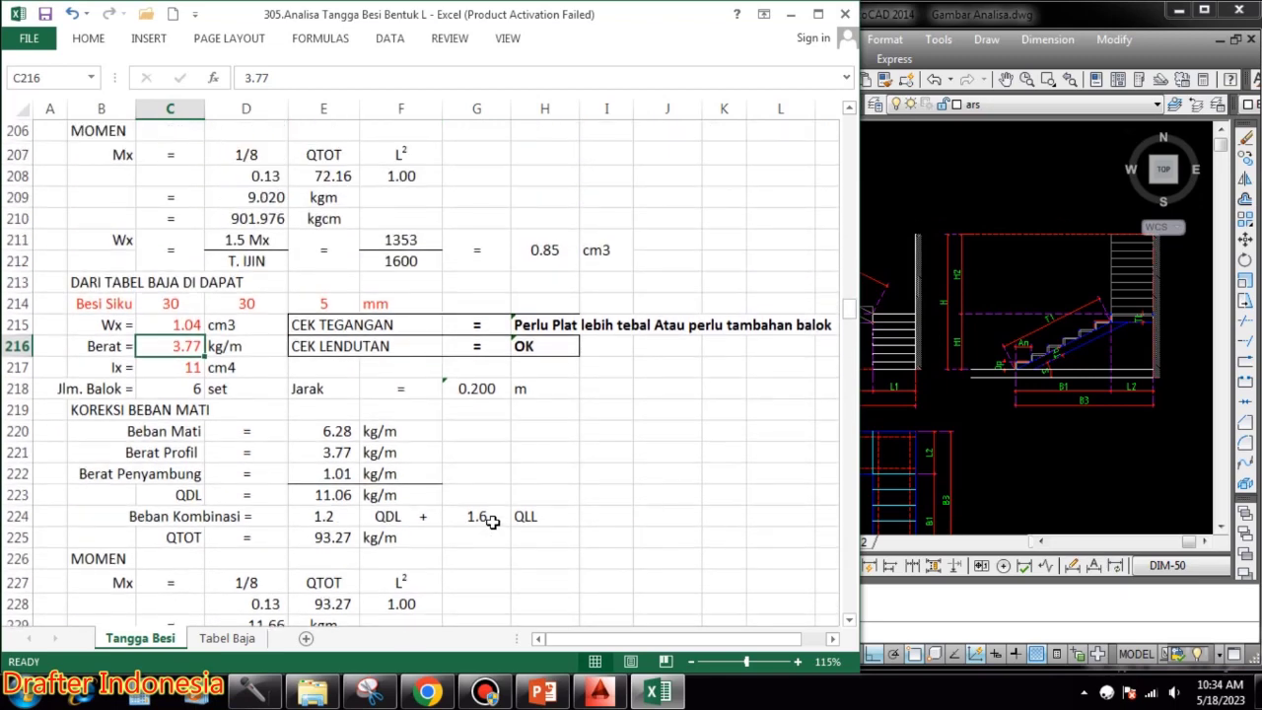
scroll(492, 522, up, 1)
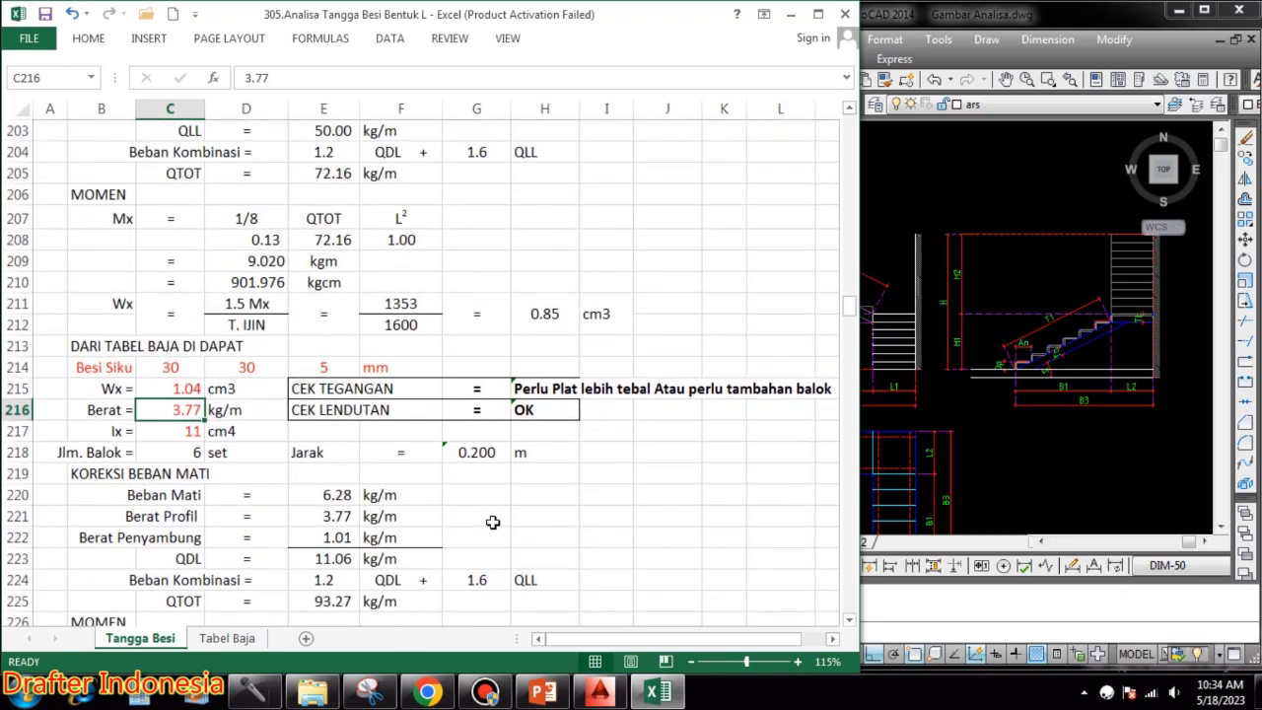
click(174, 368)
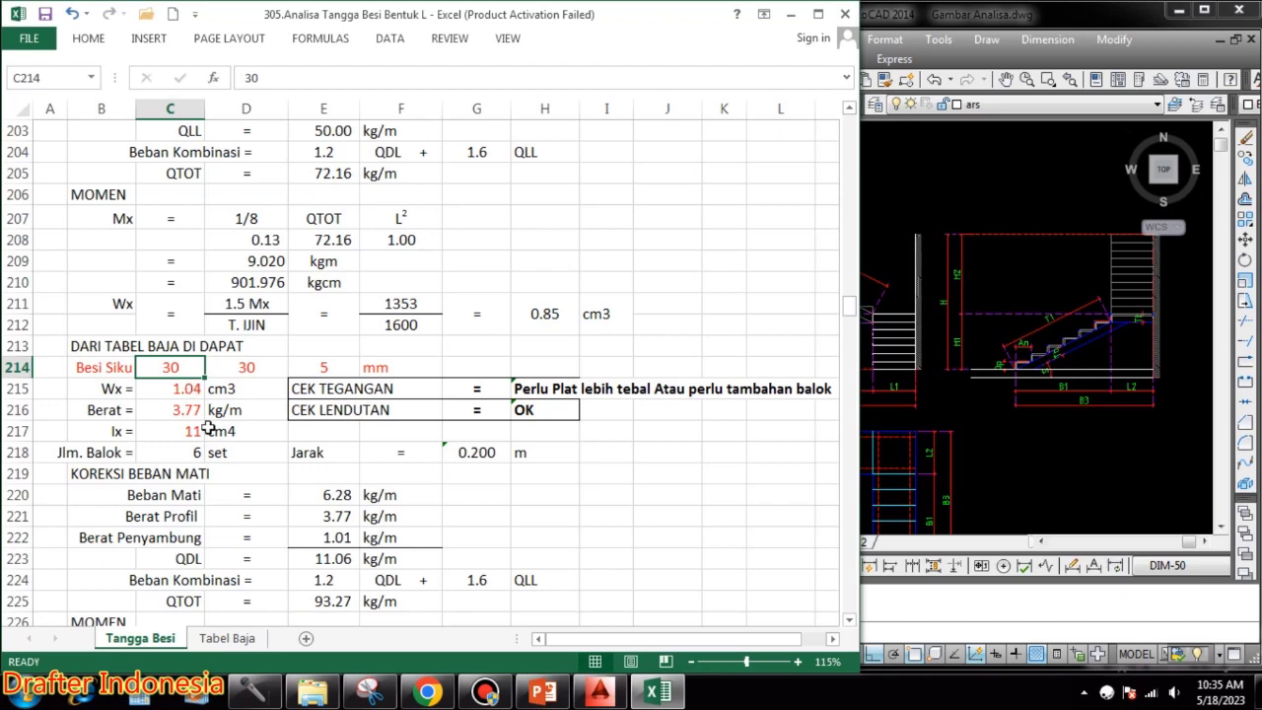
click(227, 638)
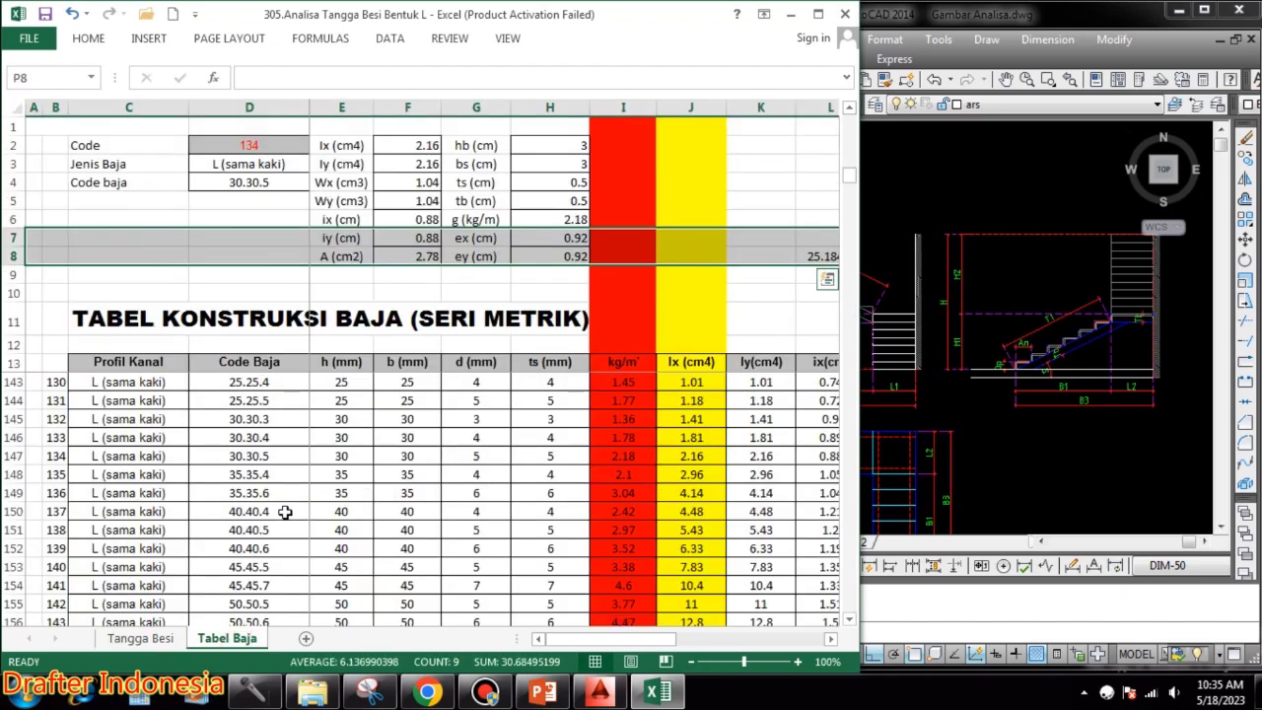
click(140, 638)
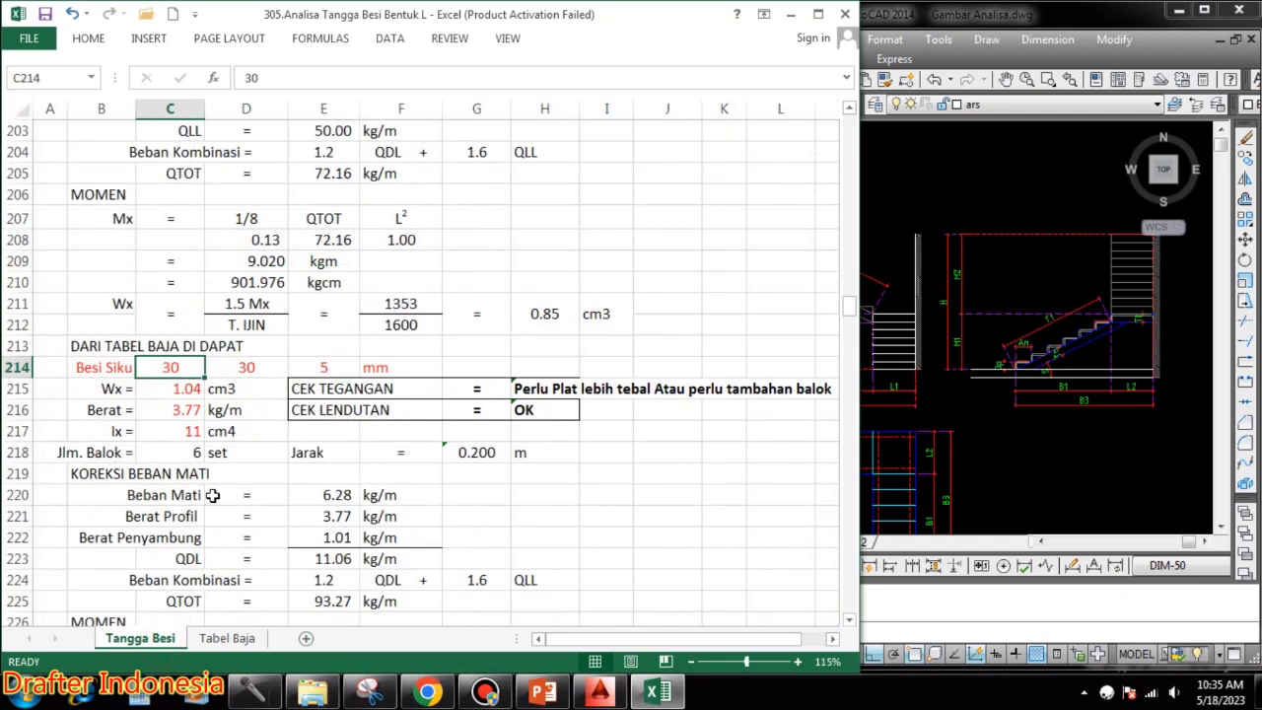
- Copy the Wx, Berat and Ix block of the 45.45.5 angle from B108:D110 to the landing beam's block at B215
scroll(216, 490, up, 6)
scroll(216, 490, up, 17)
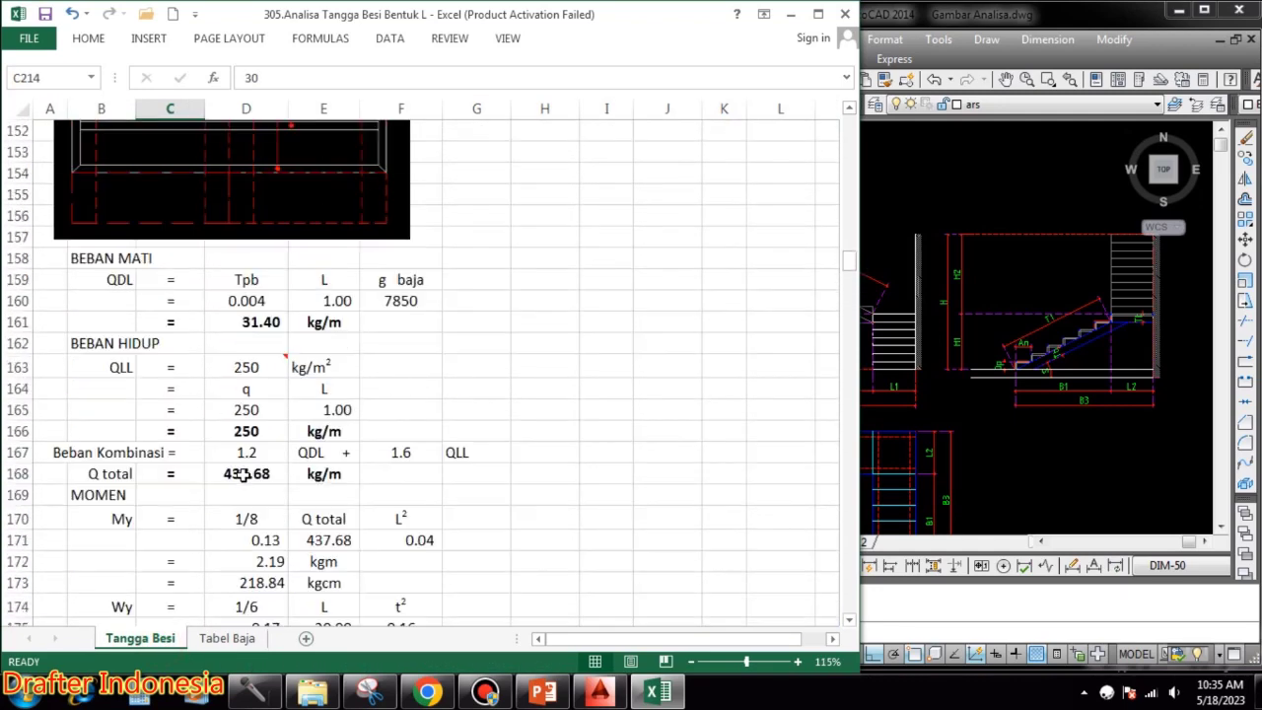
scroll(257, 468, up, 10)
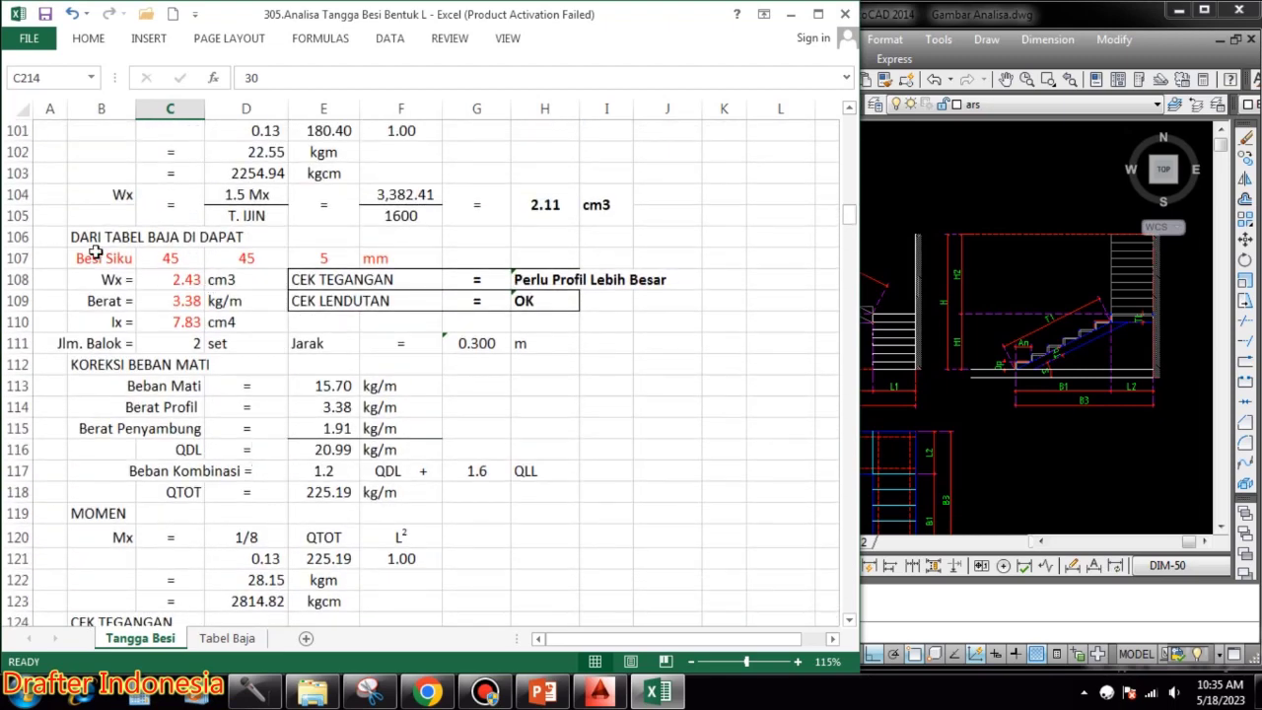
drag(96, 253, 404, 259)
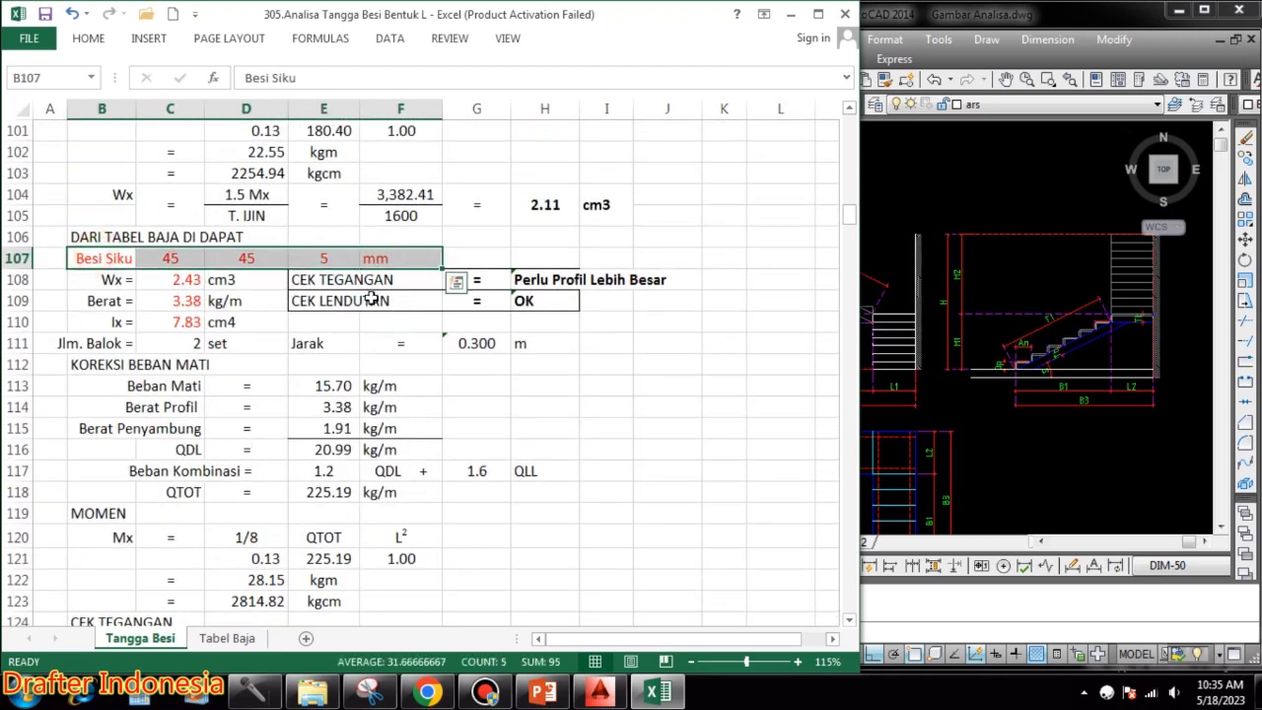
drag(108, 279, 247, 301)
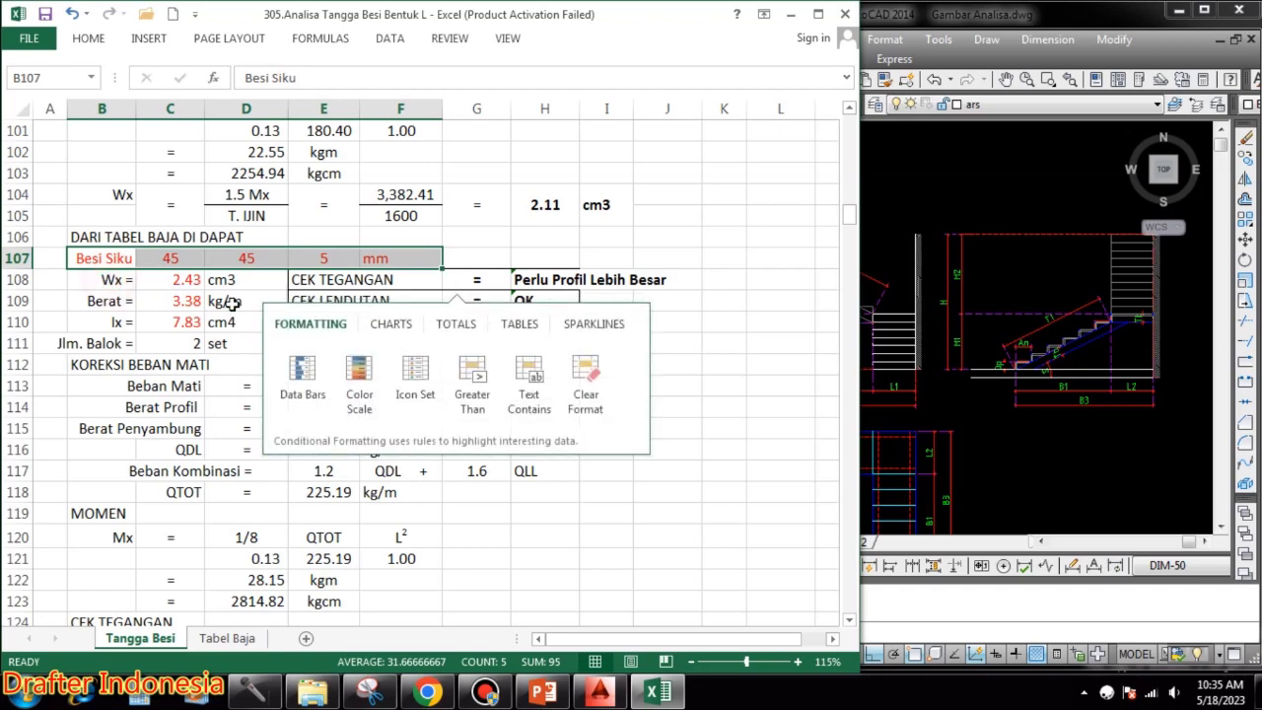
drag(126, 280, 254, 320)
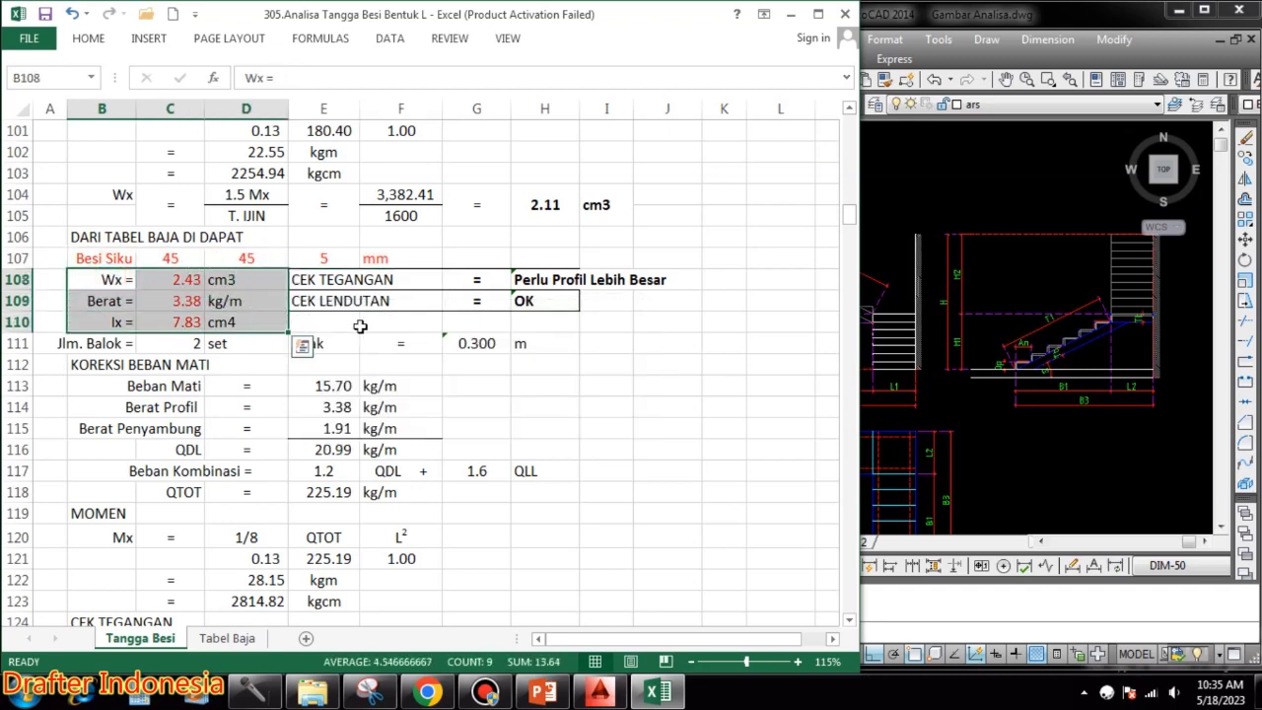
key(ctrl+c)
scroll(362, 327, down, 18)
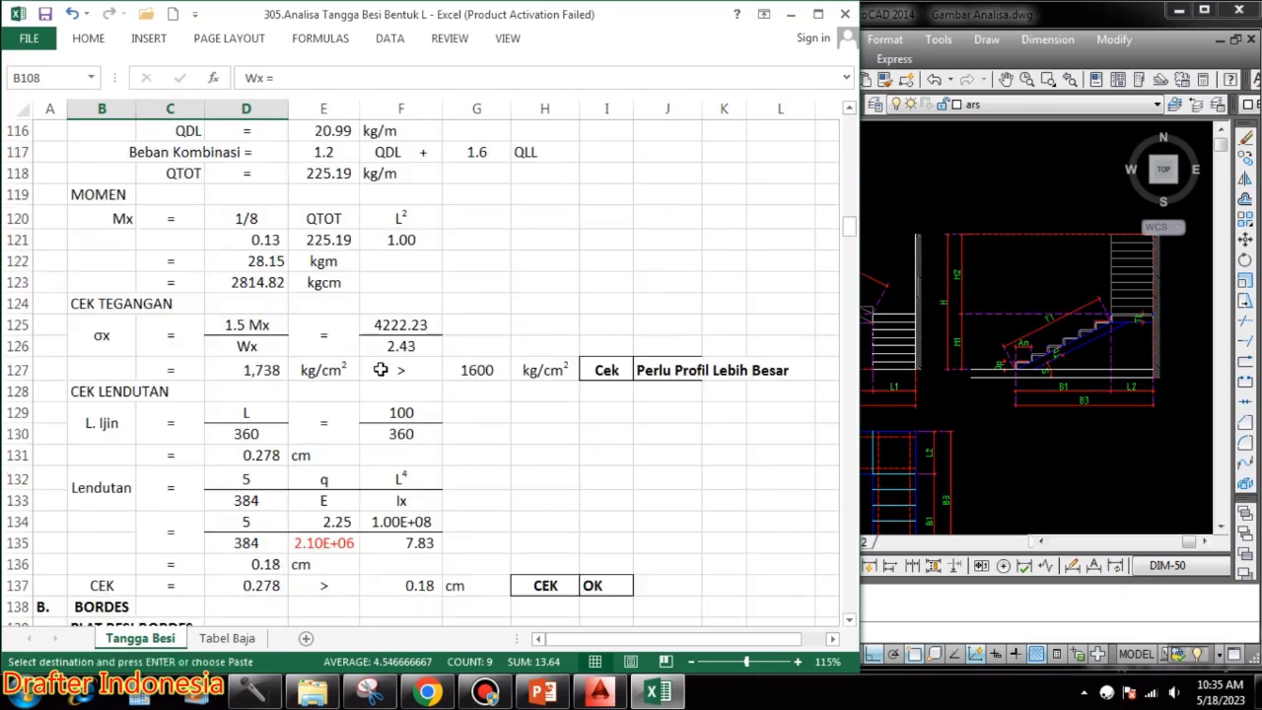
scroll(357, 378, down, 16)
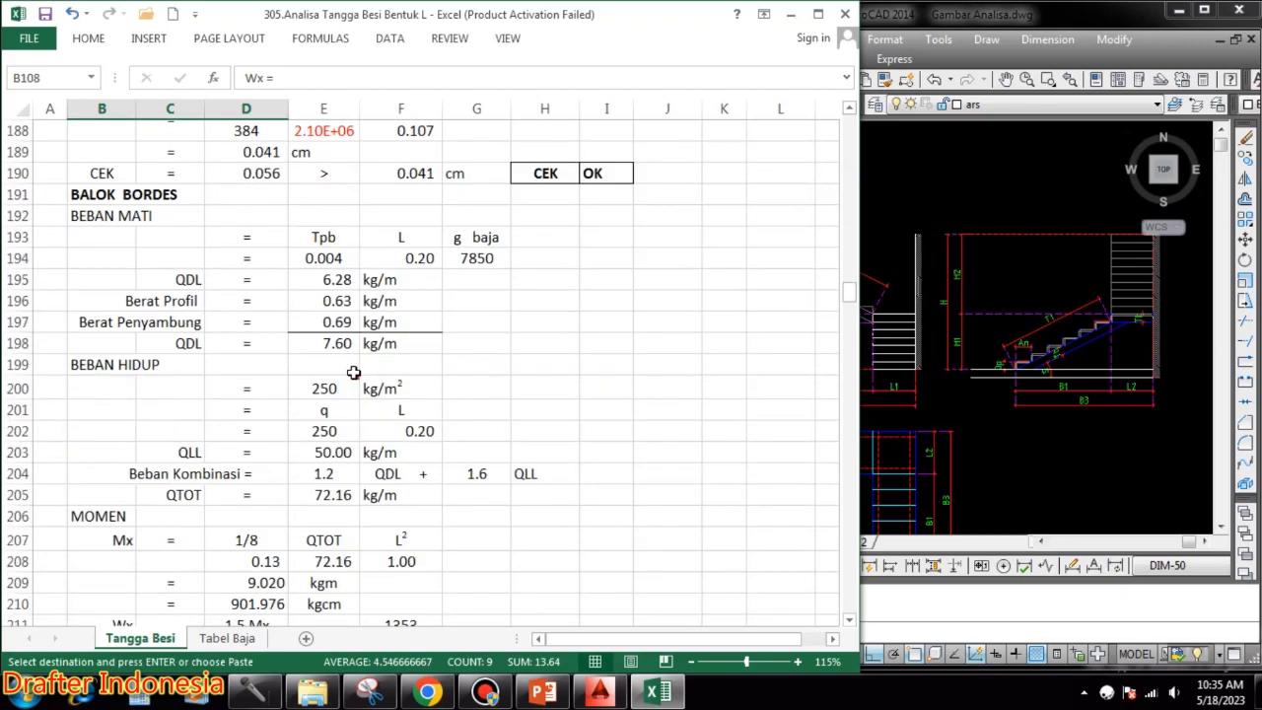
scroll(353, 371, down, 1)
click(103, 324)
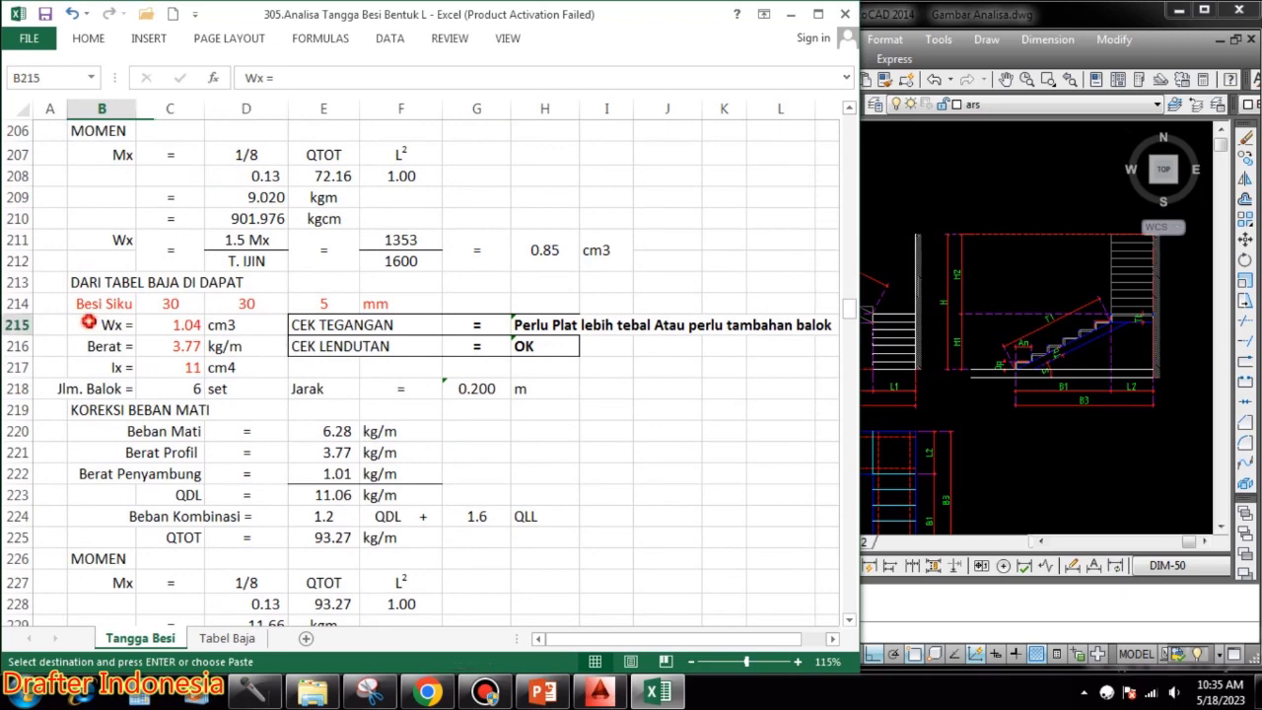
key(ctrl+v)
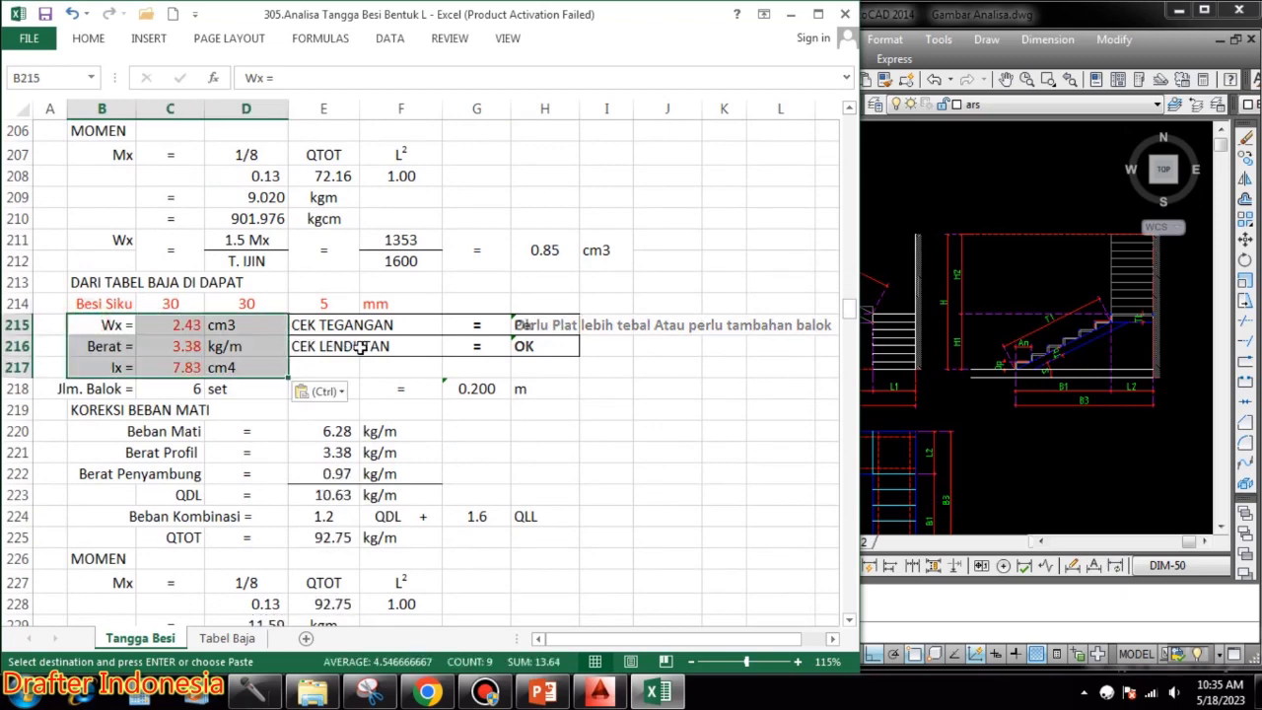
- Set the landing beam's Besi Siku dimensions in row 214 to 45, 45 and 5 mm
click(170, 303)
text(45)
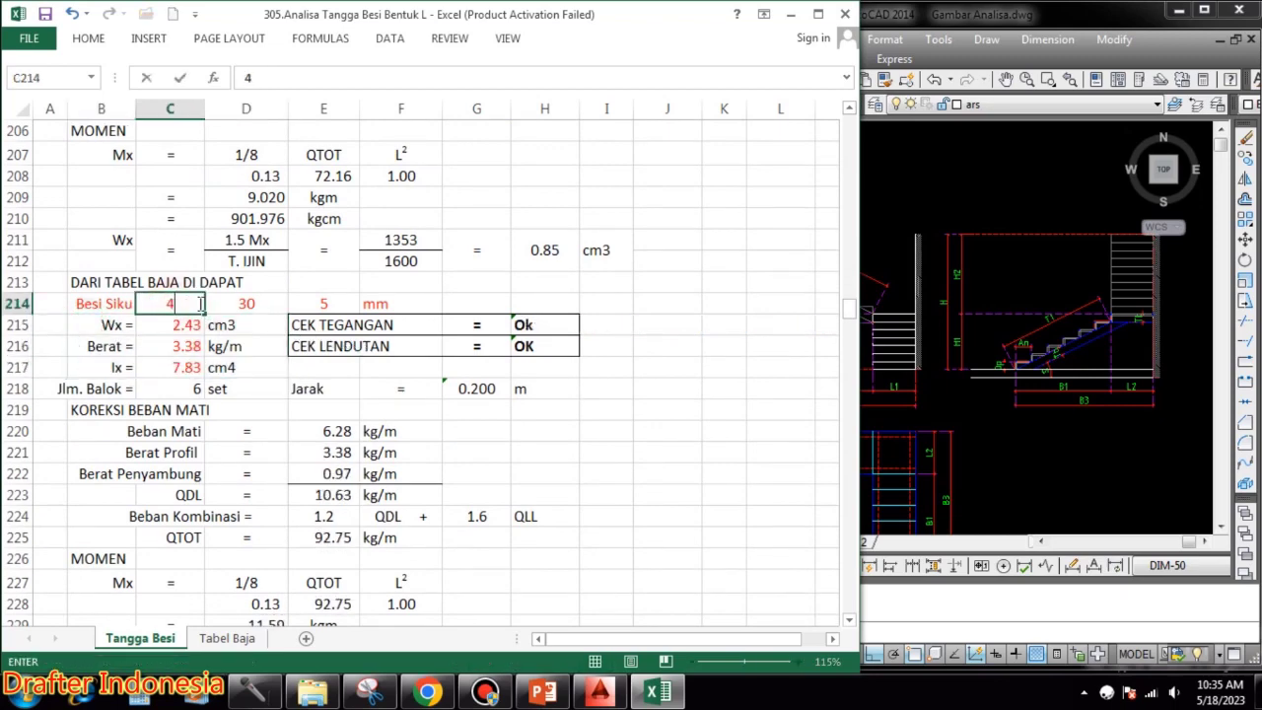
click(247, 303)
text(45)
click(326, 303)
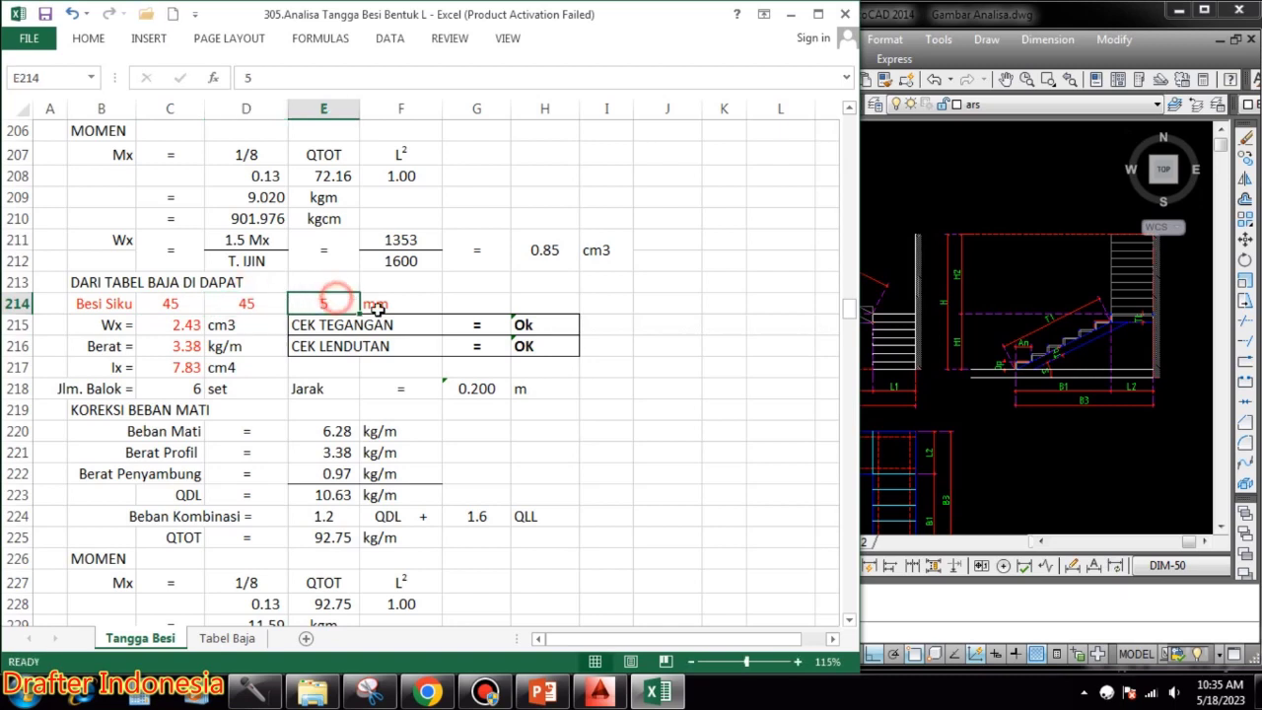
text(5)
click(654, 361)
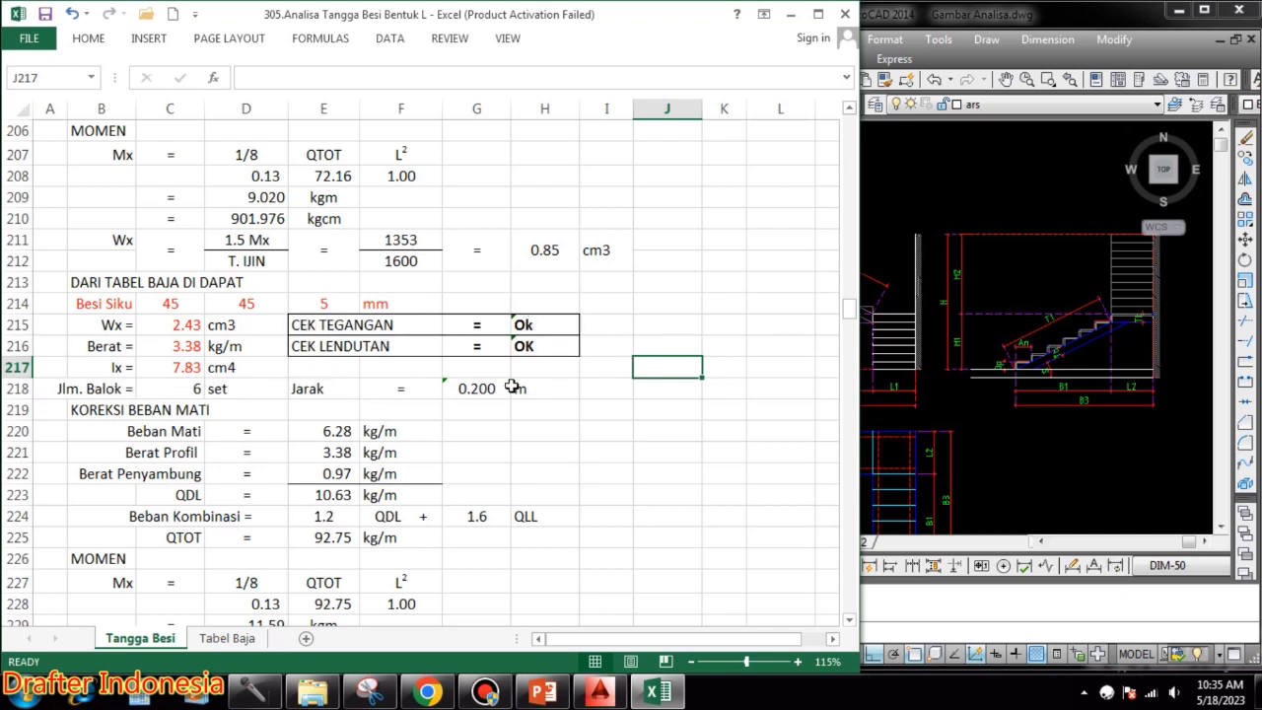
- Inspect the dead load correction formulas for Beban Mati in E220 and Berat Profil in E221
scroll(481, 390, down, 1)
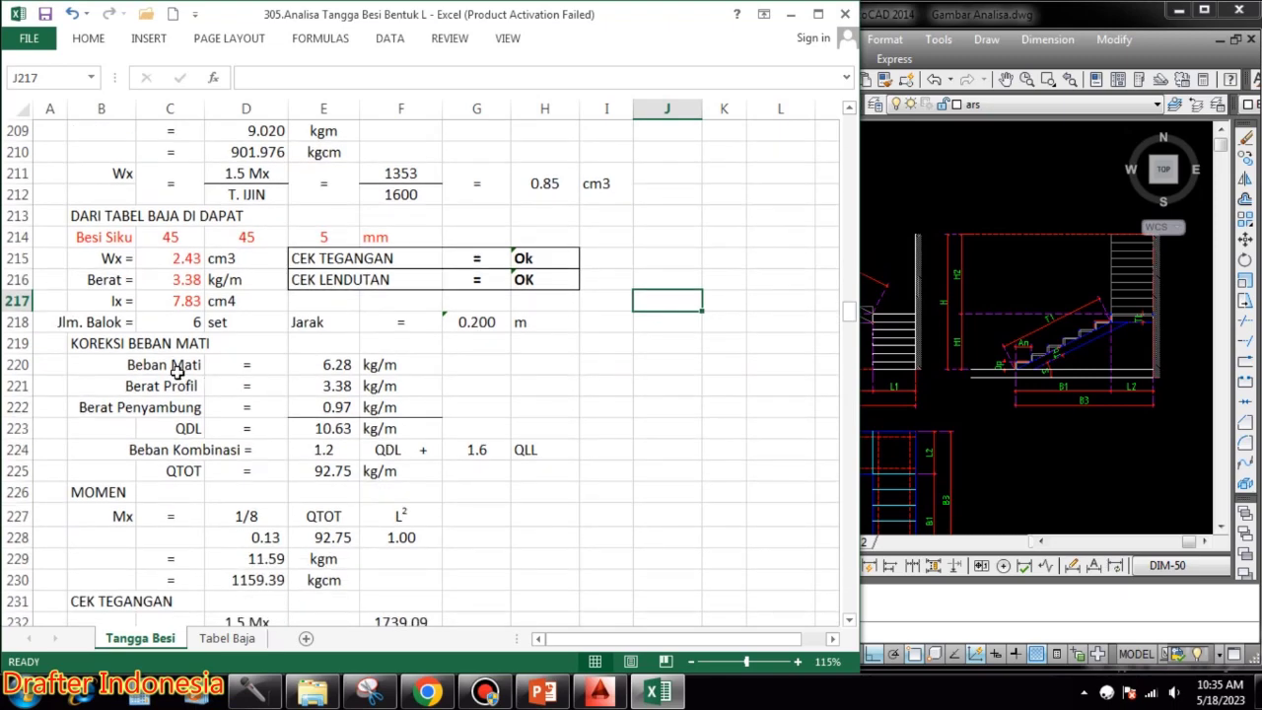
click(340, 364)
text(=E195)
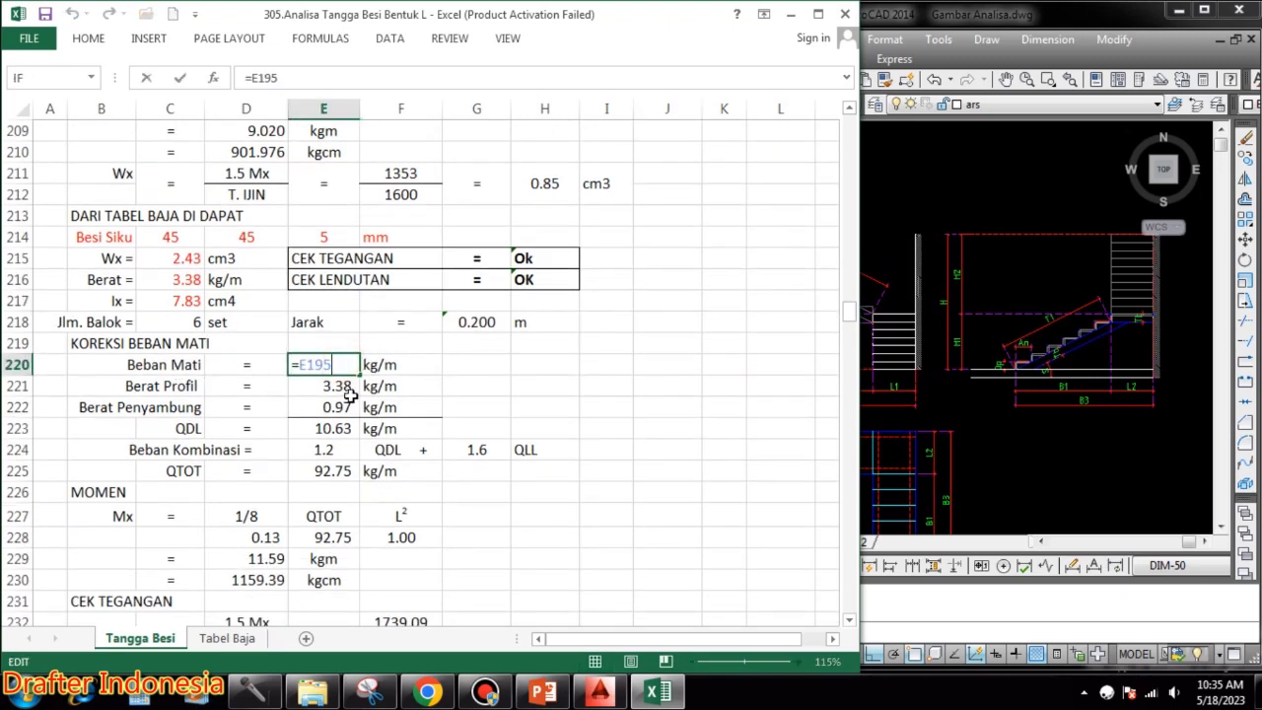
key(Return)
text(=C216)
key(ctrl+Return)
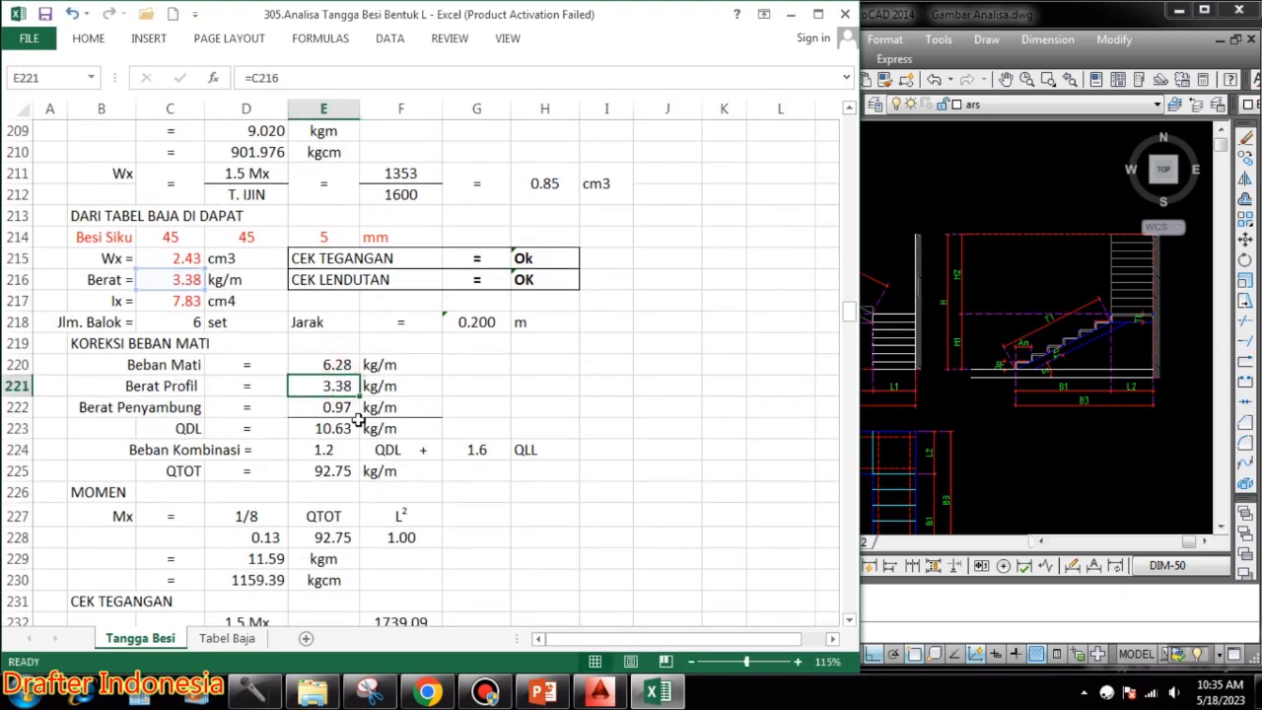
- Inspect the formulas for Berat Penyambung in E222, QDL in E223 and QTOT in E225
key(Down)
text(=(E221+E220)*0.1)
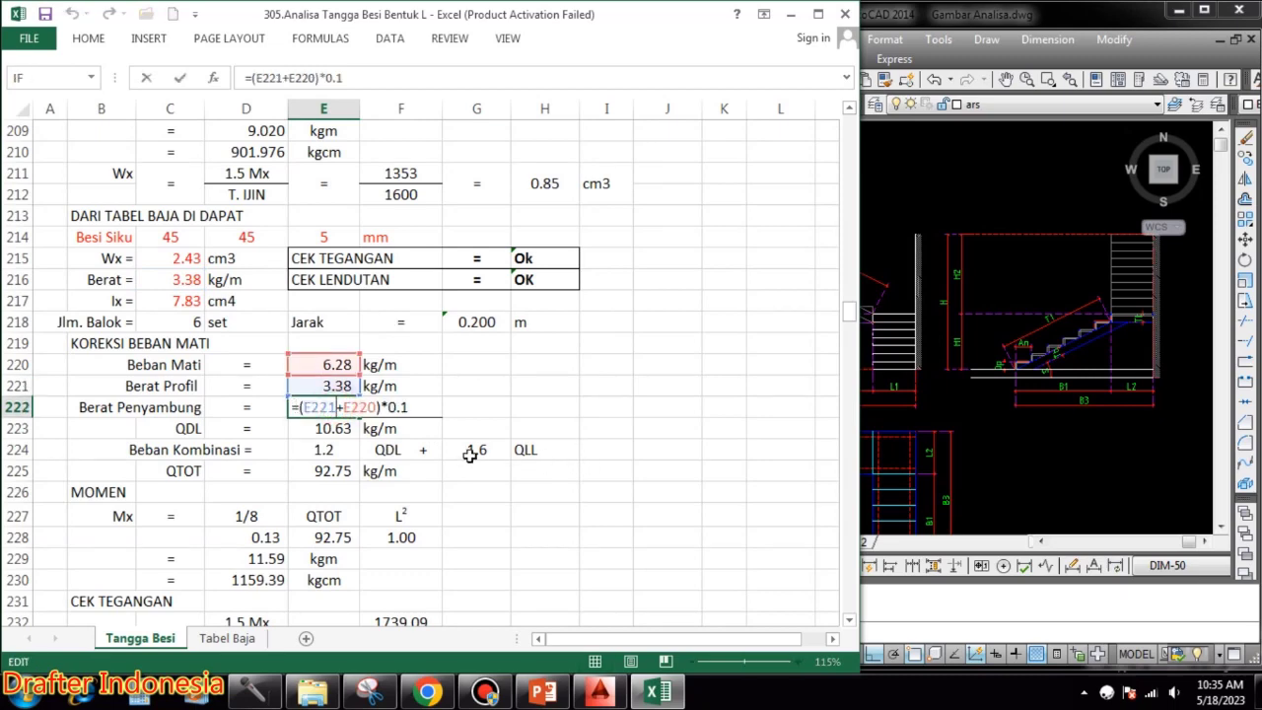
key(Return)
key(alt+equal)
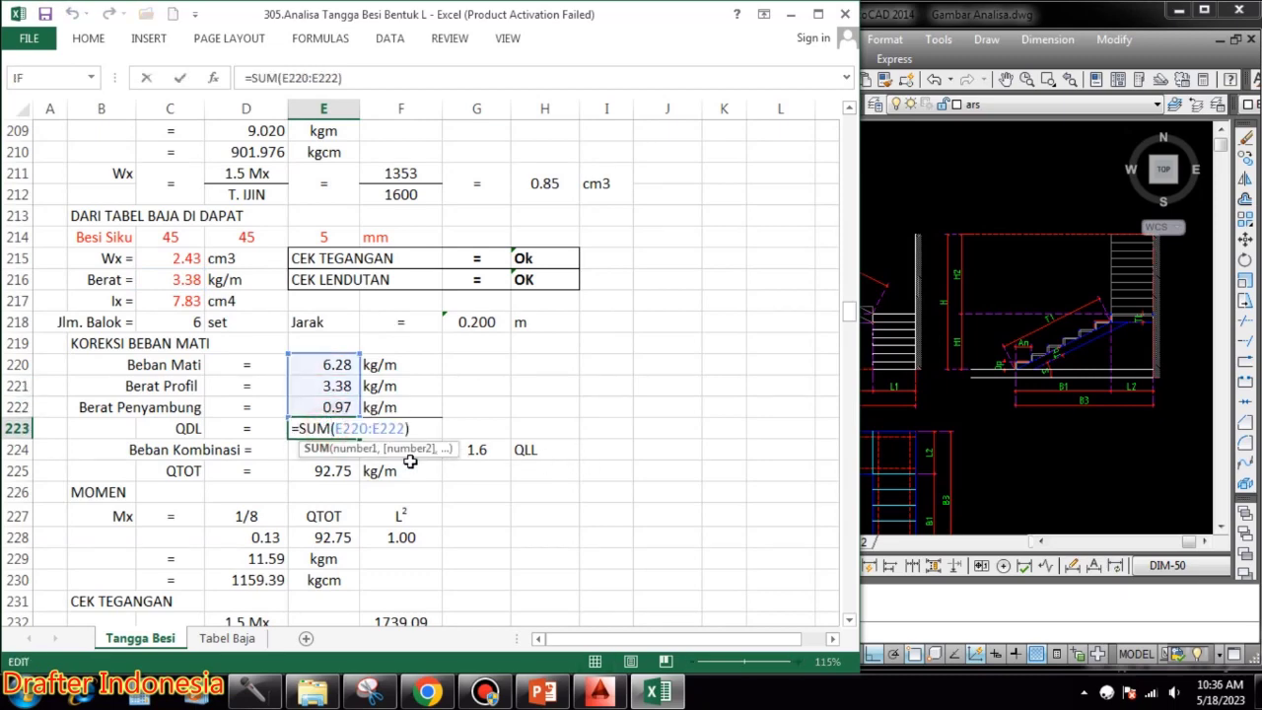
key(ctrl+Return)
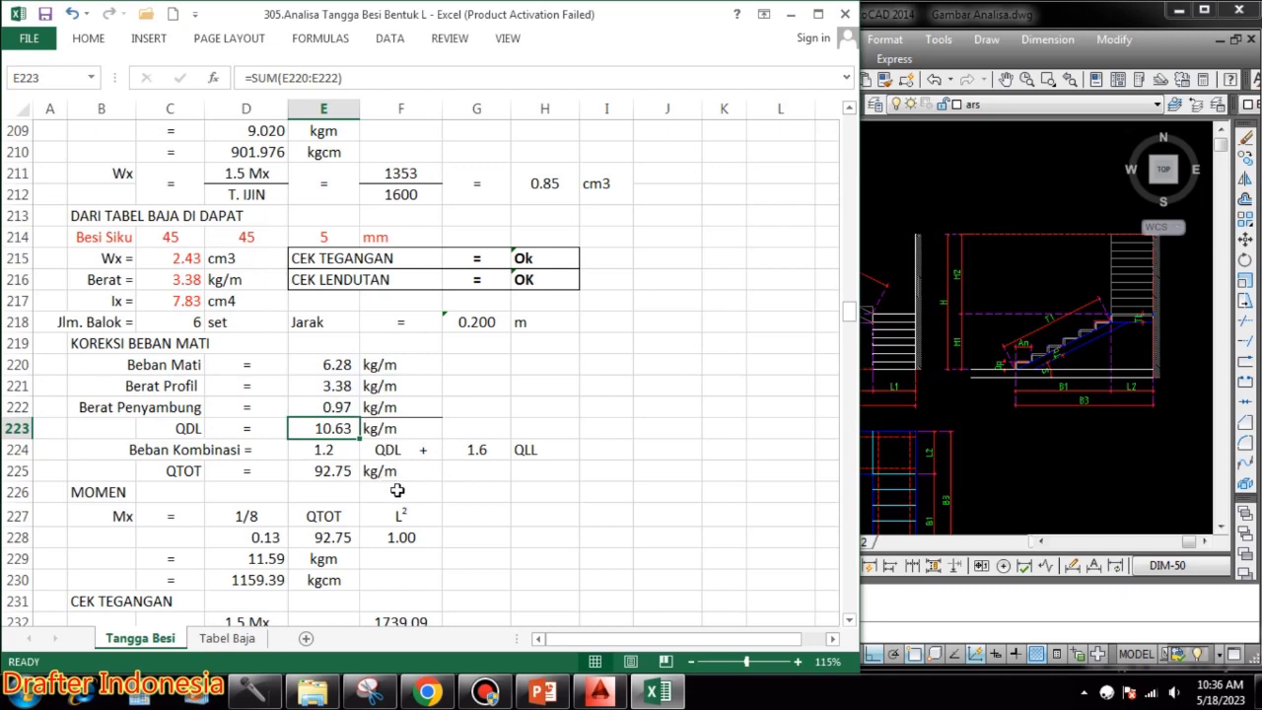
double_click(325, 471)
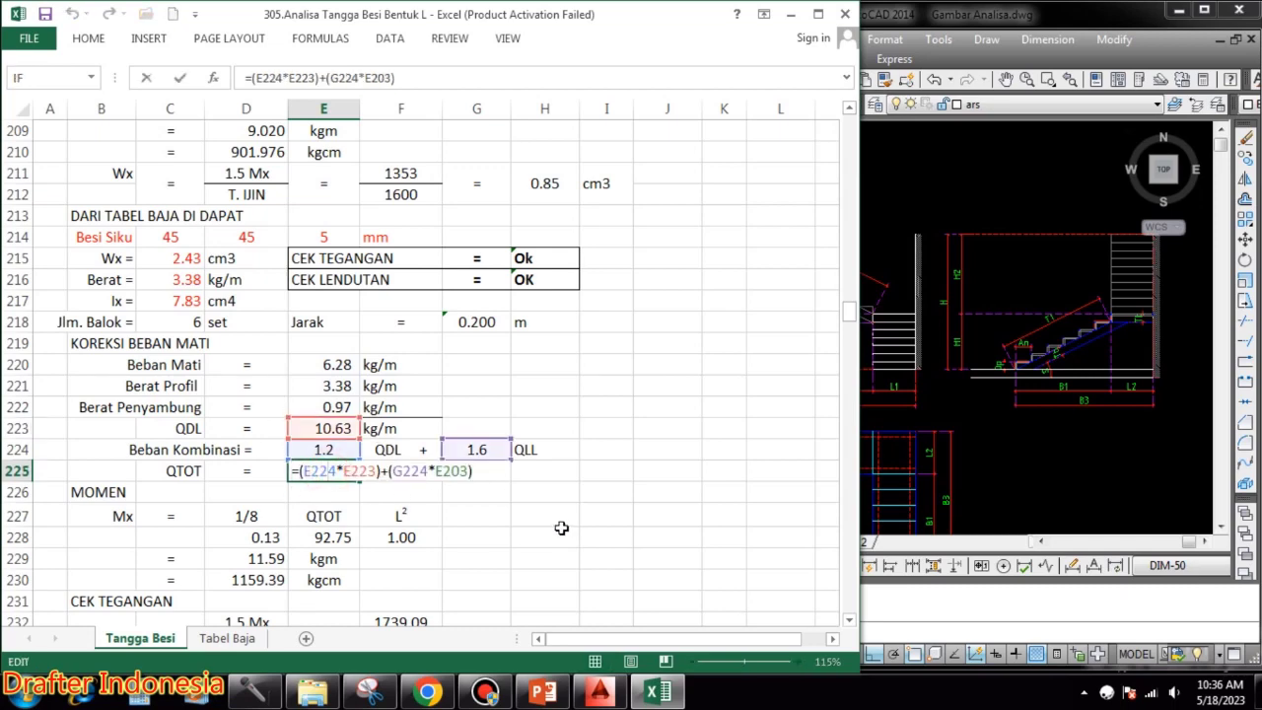
- Inspect the MOMEN inputs in row 228: the 1/8 factor in D228, QTOT in E228 and L² in F228
key(ctrl+Return)
scroll(598, 459, down, 2)
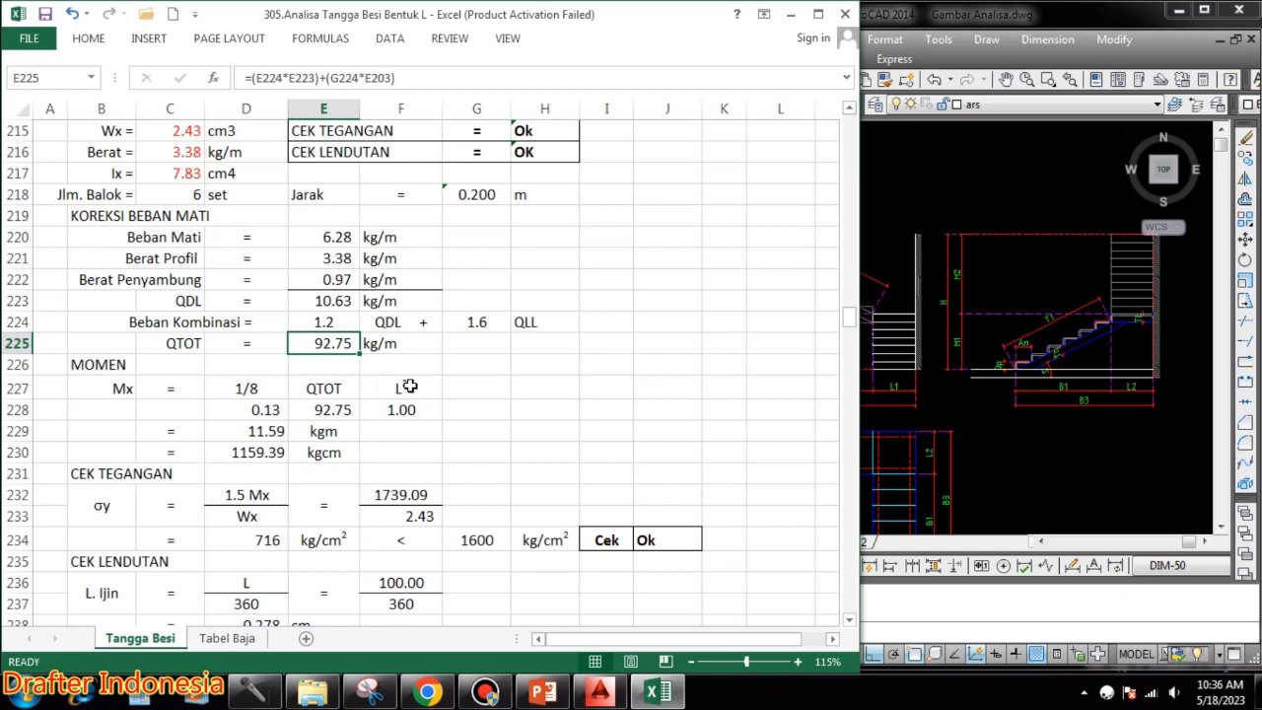
double_click(259, 410)
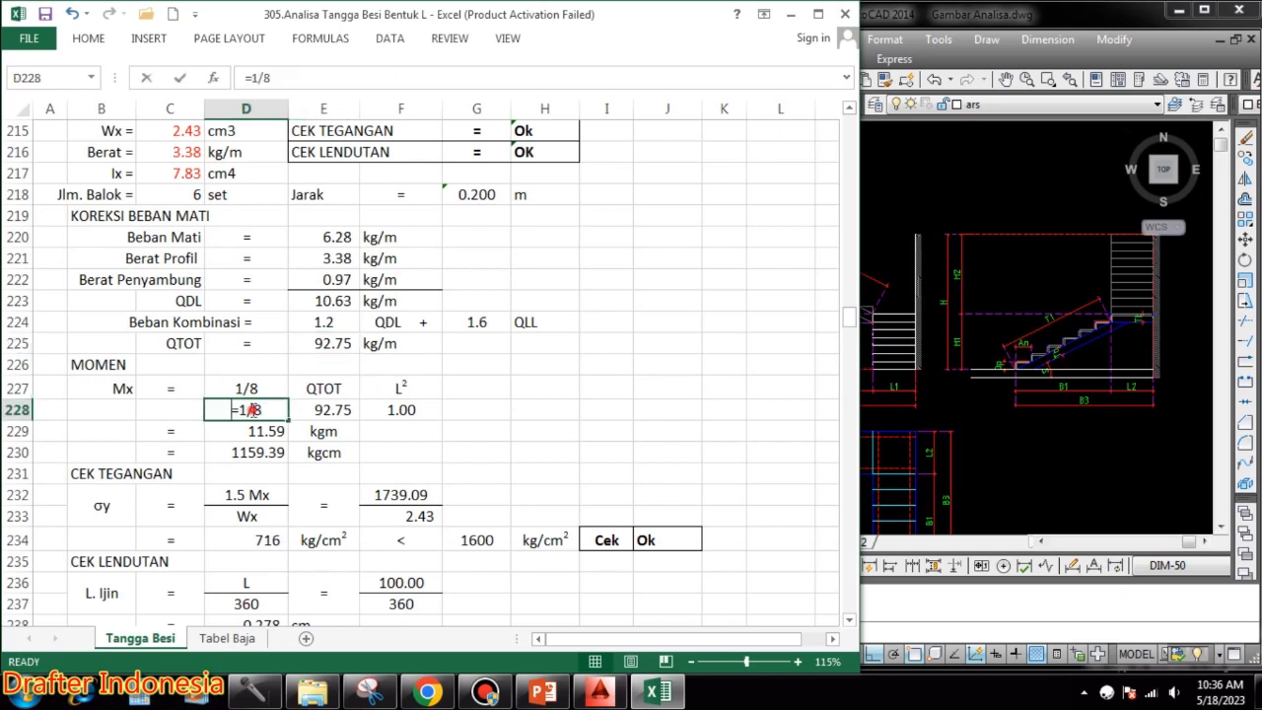
key(Escape)
double_click(336, 410)
key(Escape)
double_click(410, 410)
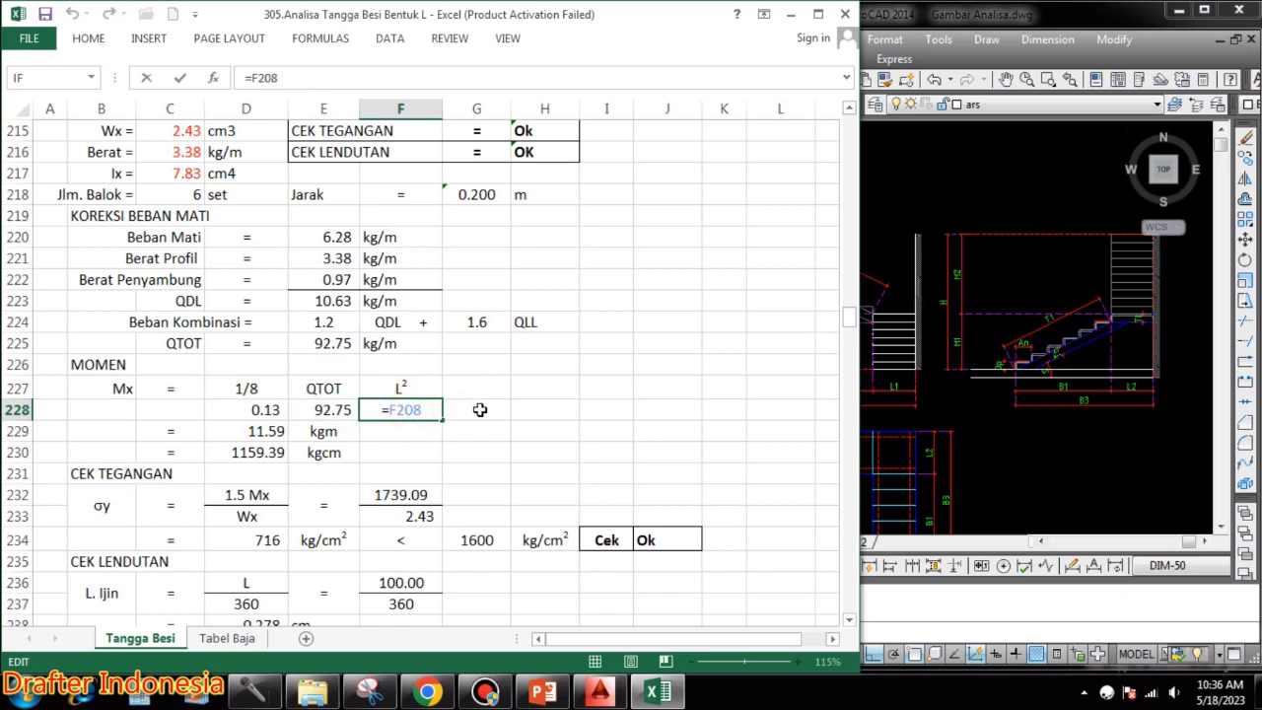
key(Escape)
- Inspect the formulas for the moment Mx in kgm in D229 and in kgcm in D230
double_click(278, 431)
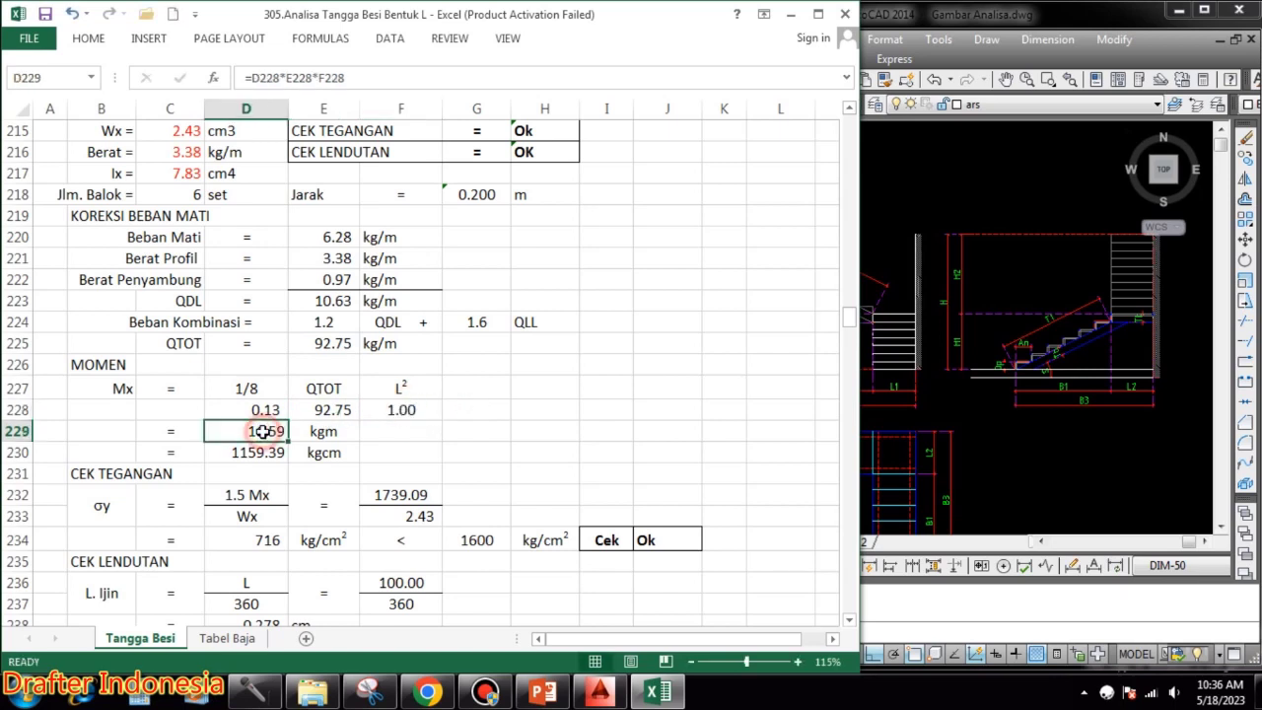
key(Escape)
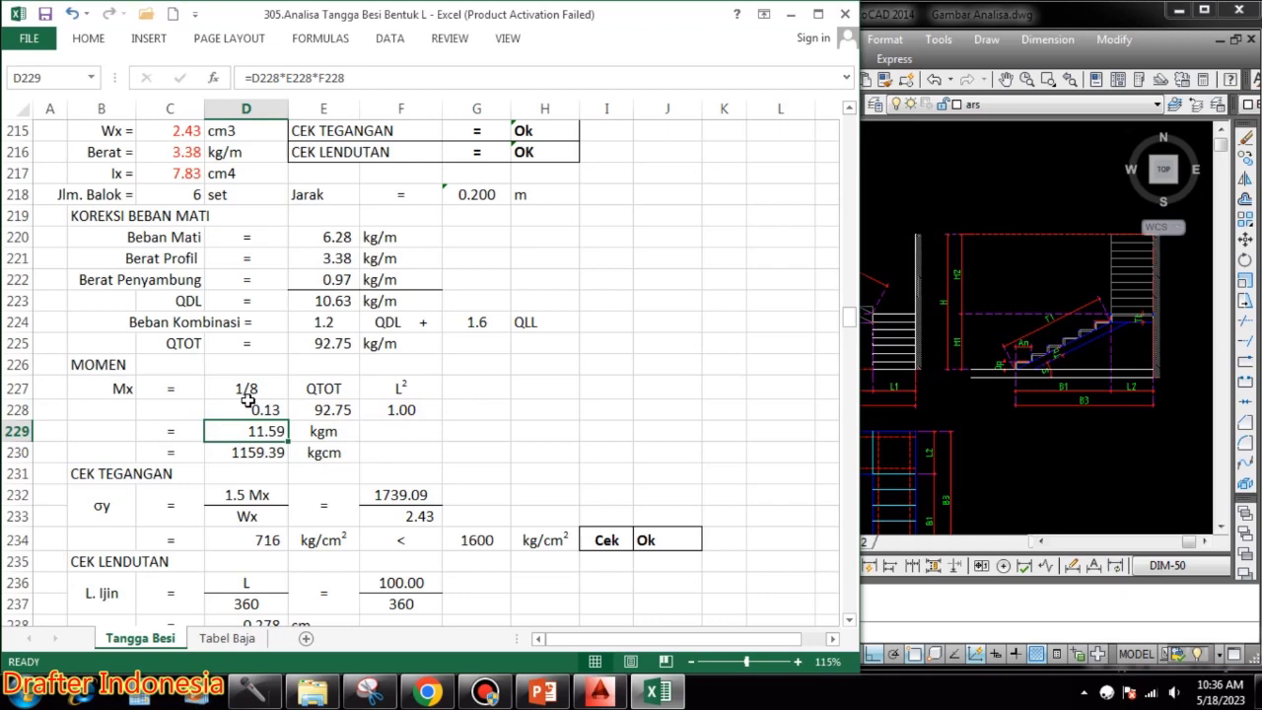
click(274, 452)
double_click(274, 452)
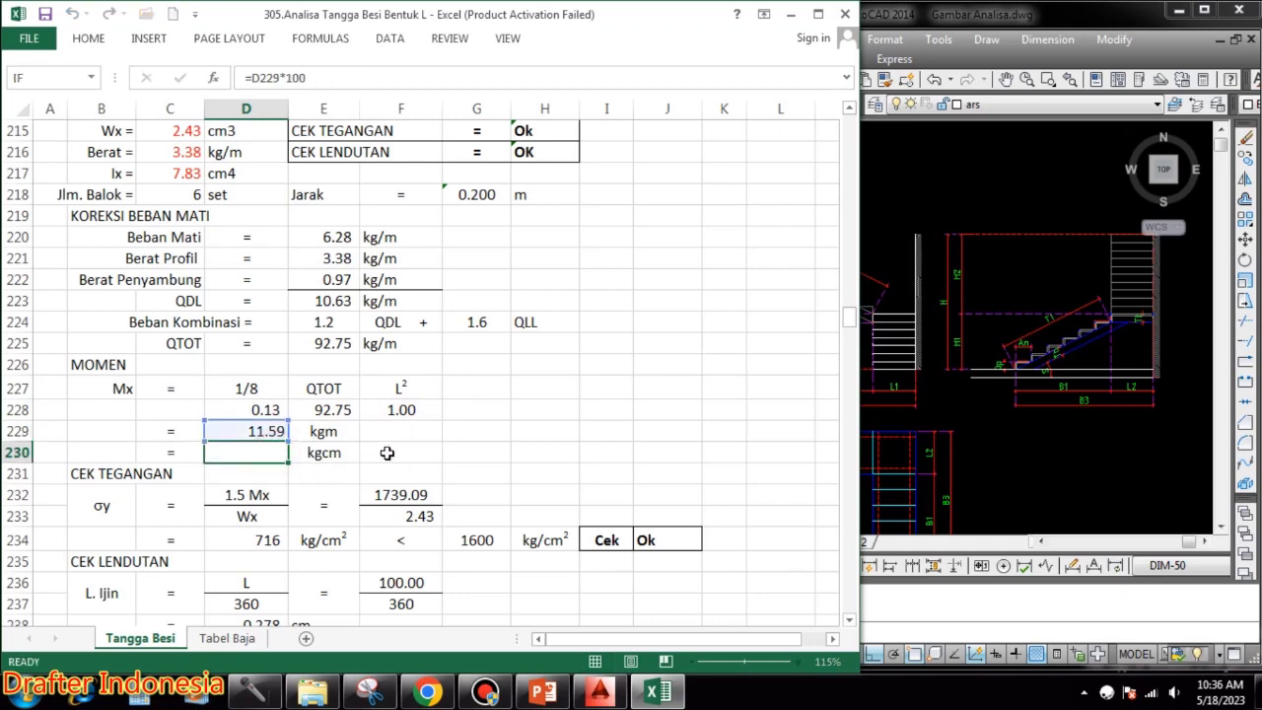
key(Escape)
- Review the CEK TEGANGAN fraction 1.5 Mx over Wx and inspect its formulas in F232 and F233
scroll(488, 426, down, 1)
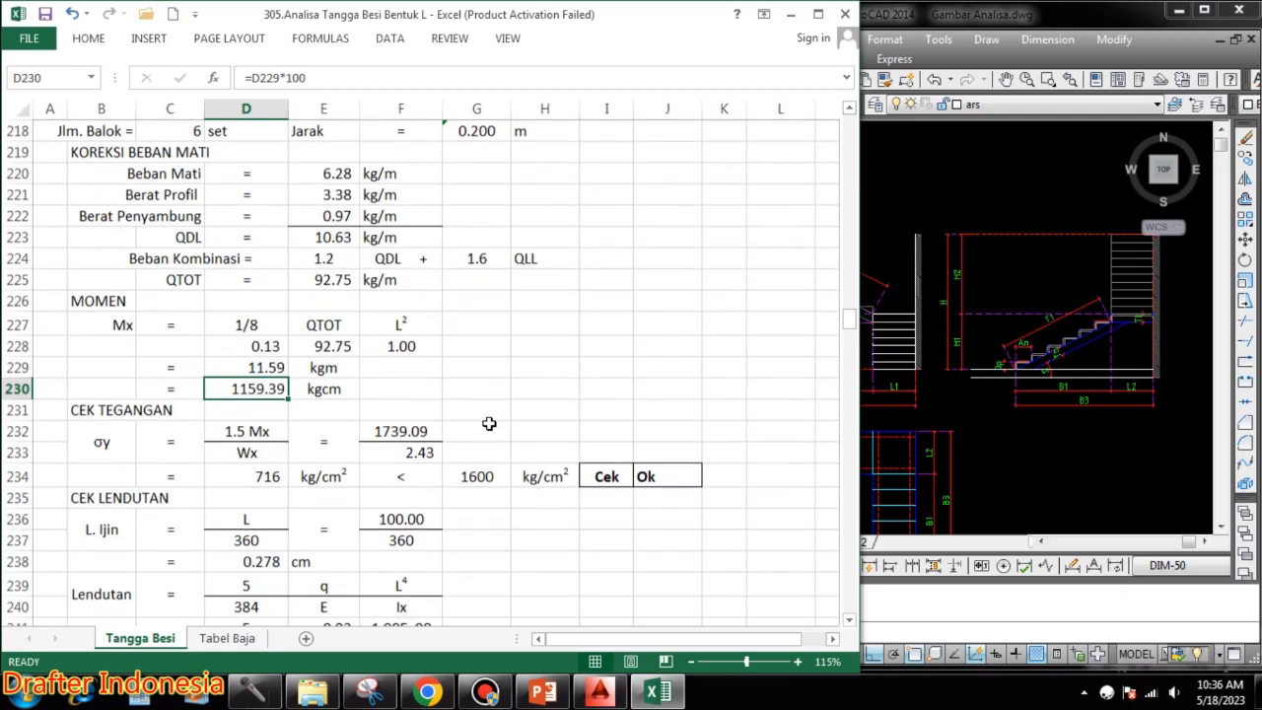
click(274, 431)
click(272, 450)
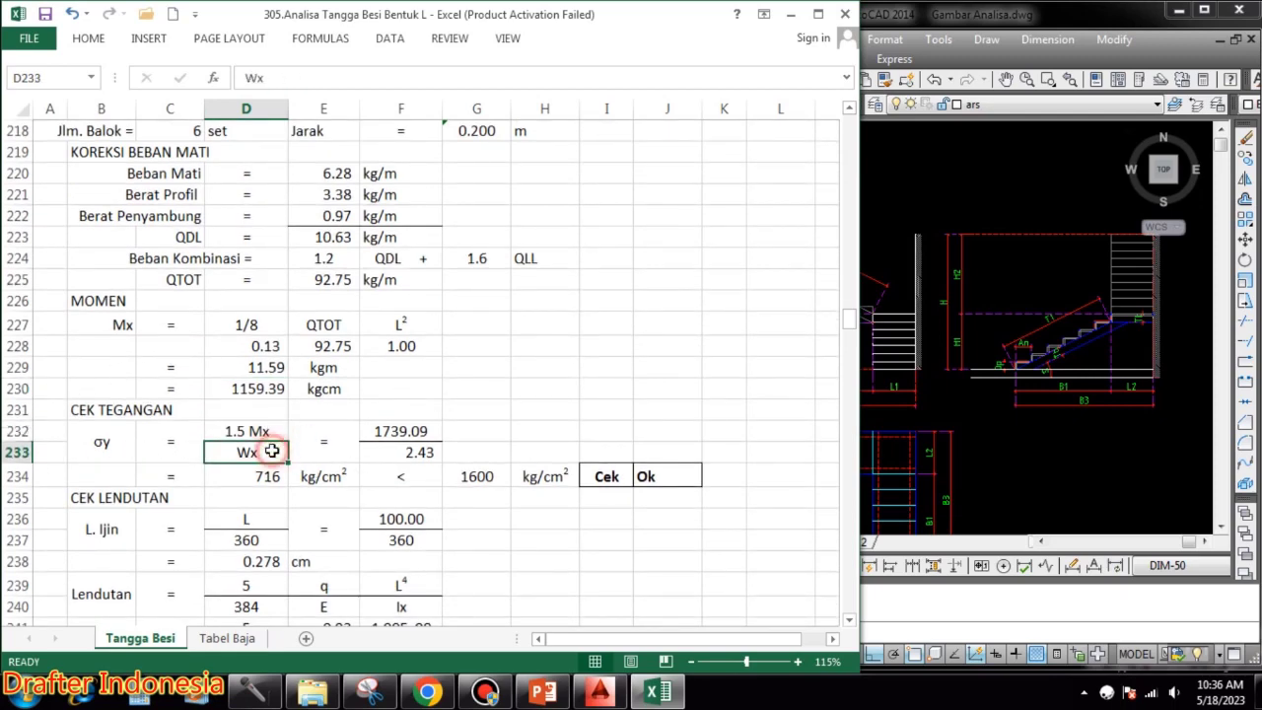
double_click(407, 431)
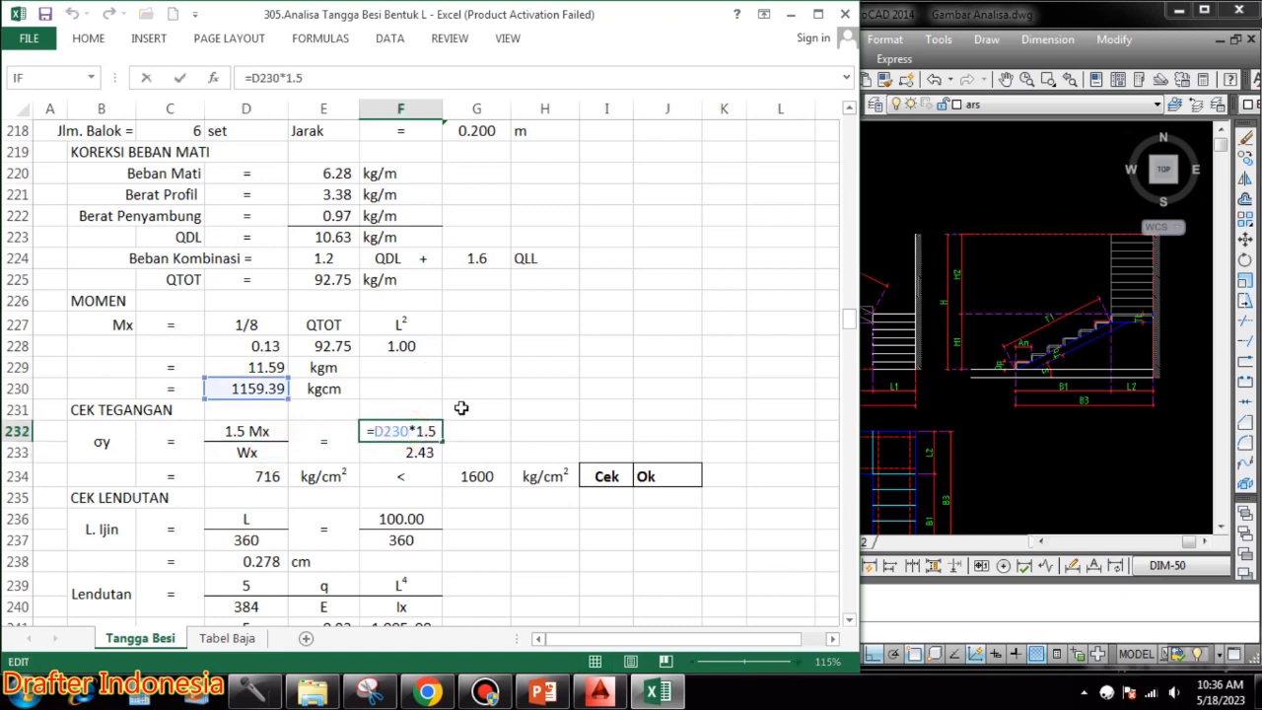
double_click(409, 452)
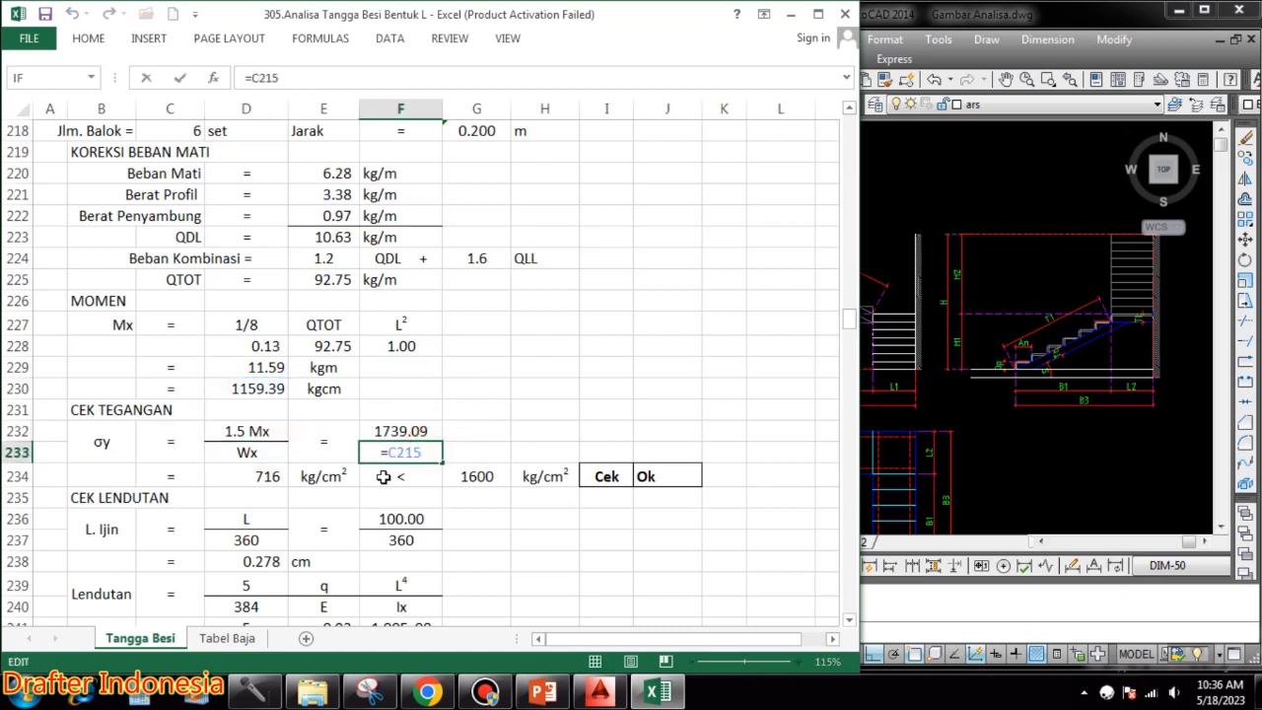
key(Escape)
- Inspect the actual stress formula in D234 and the allowable stress reference in G234
double_click(242, 476)
key(Escape)
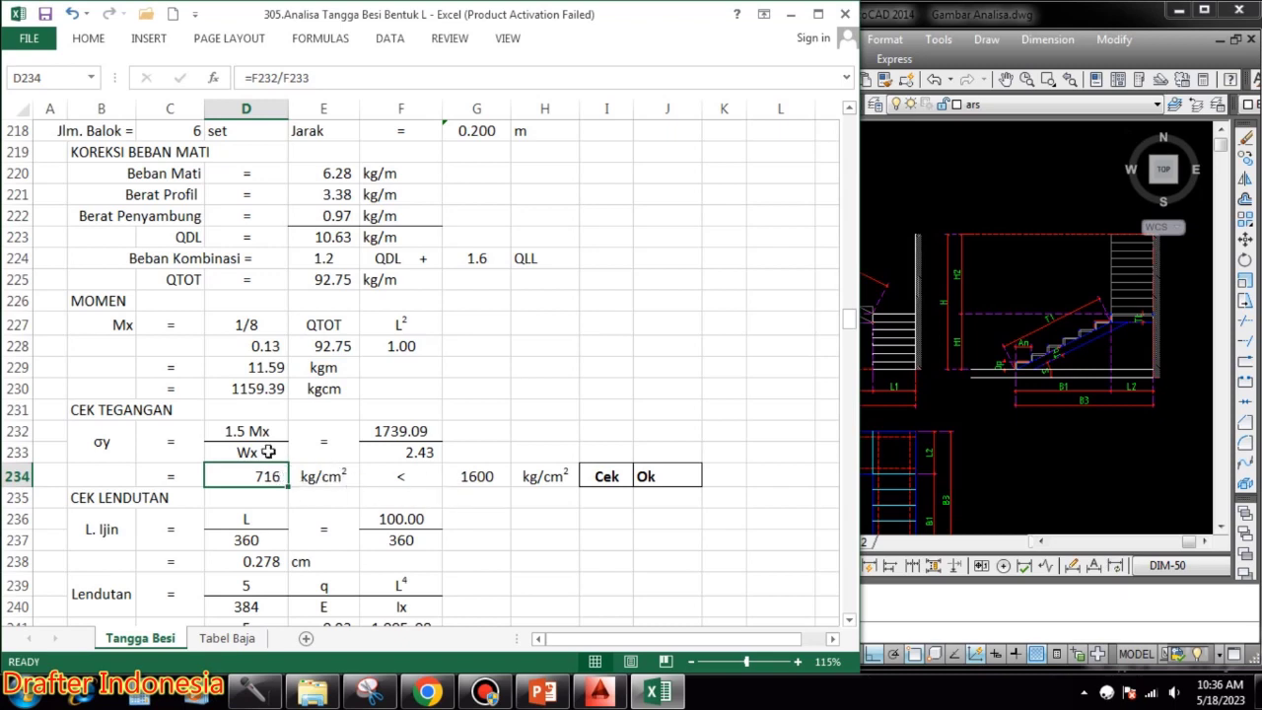
click(487, 480)
double_click(493, 478)
key(Escape)
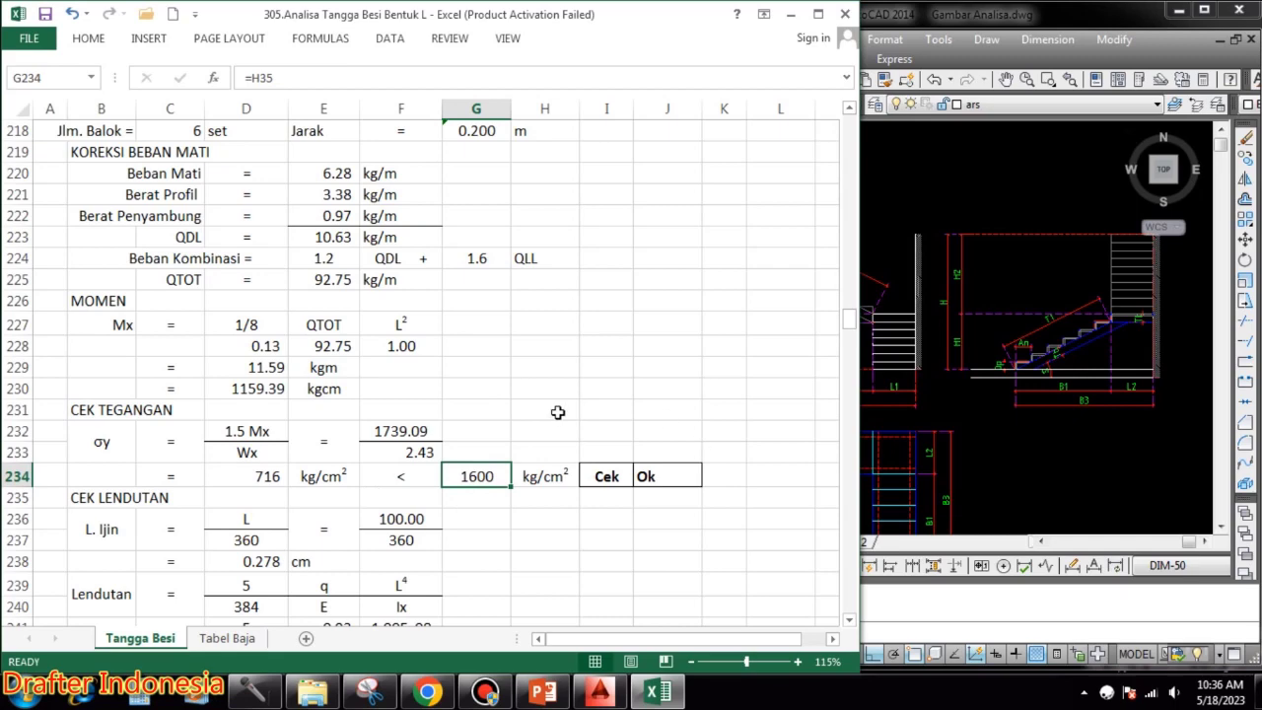
- Inspect the allowable deflection (L. Ijin) calculation, from the L/360 terms to the formulas in F236 and D238
scroll(600, 397, down, 3)
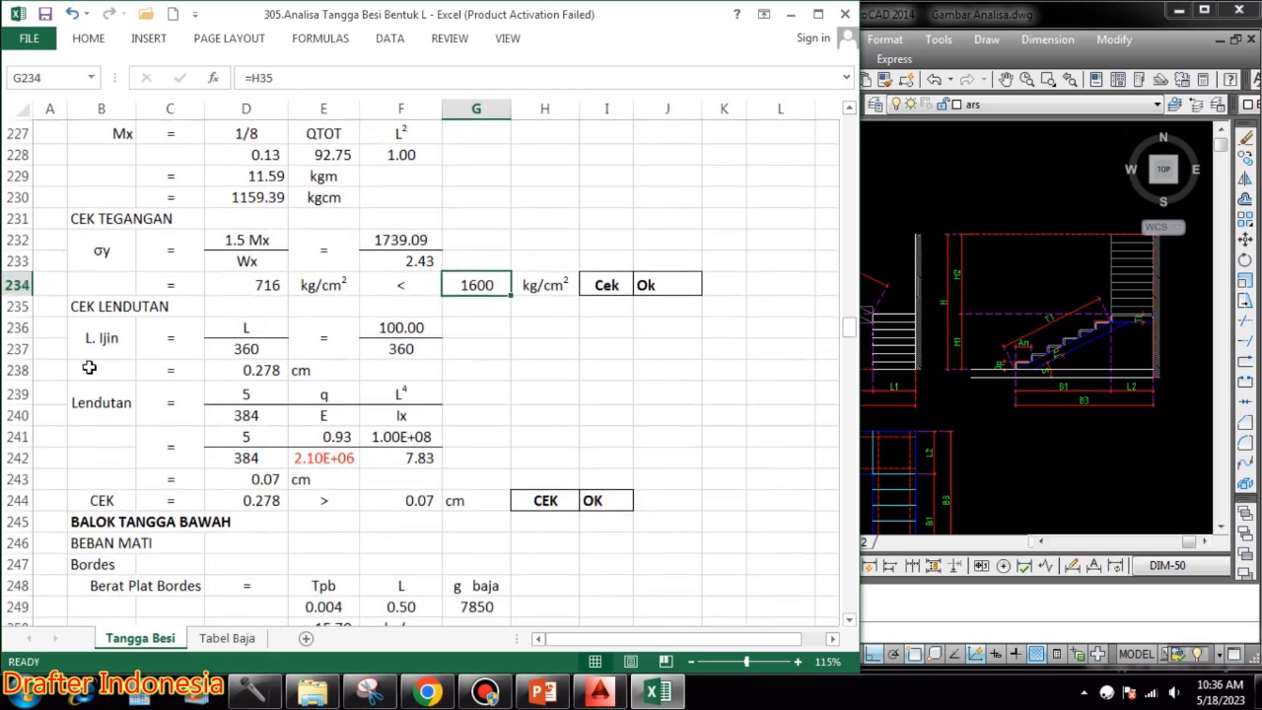
click(241, 334)
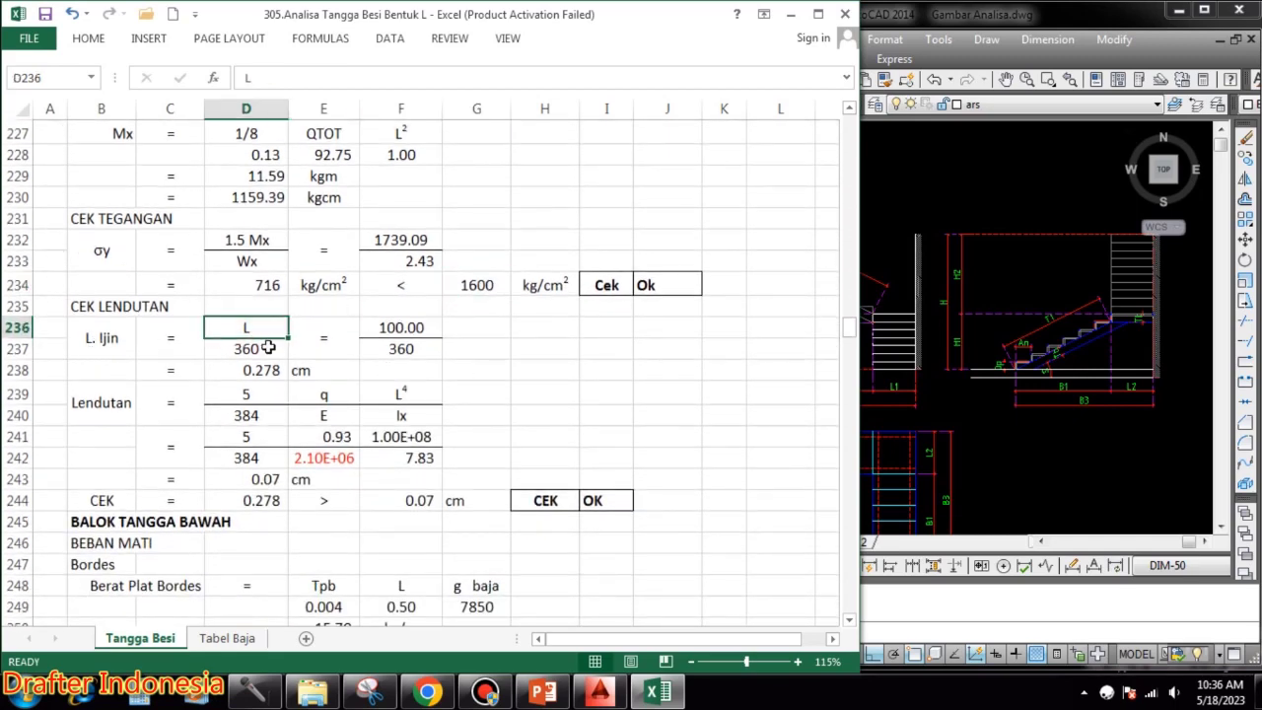
click(253, 347)
double_click(420, 327)
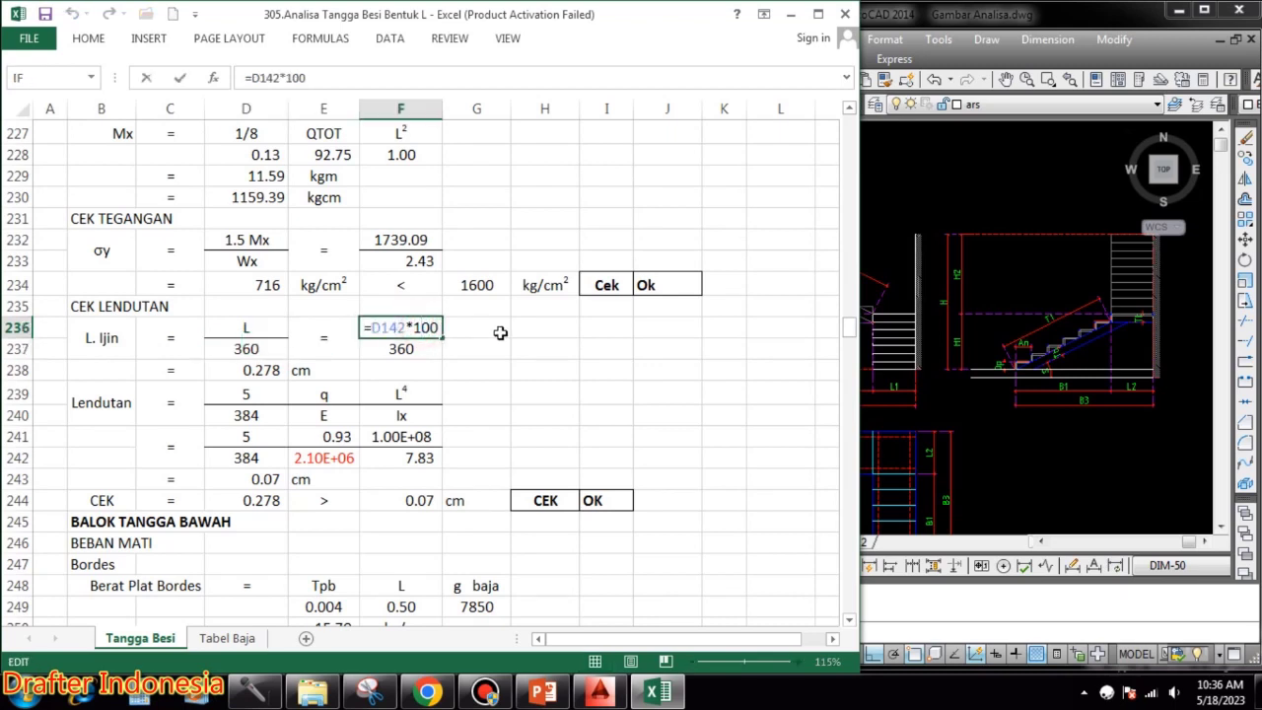
click(407, 347)
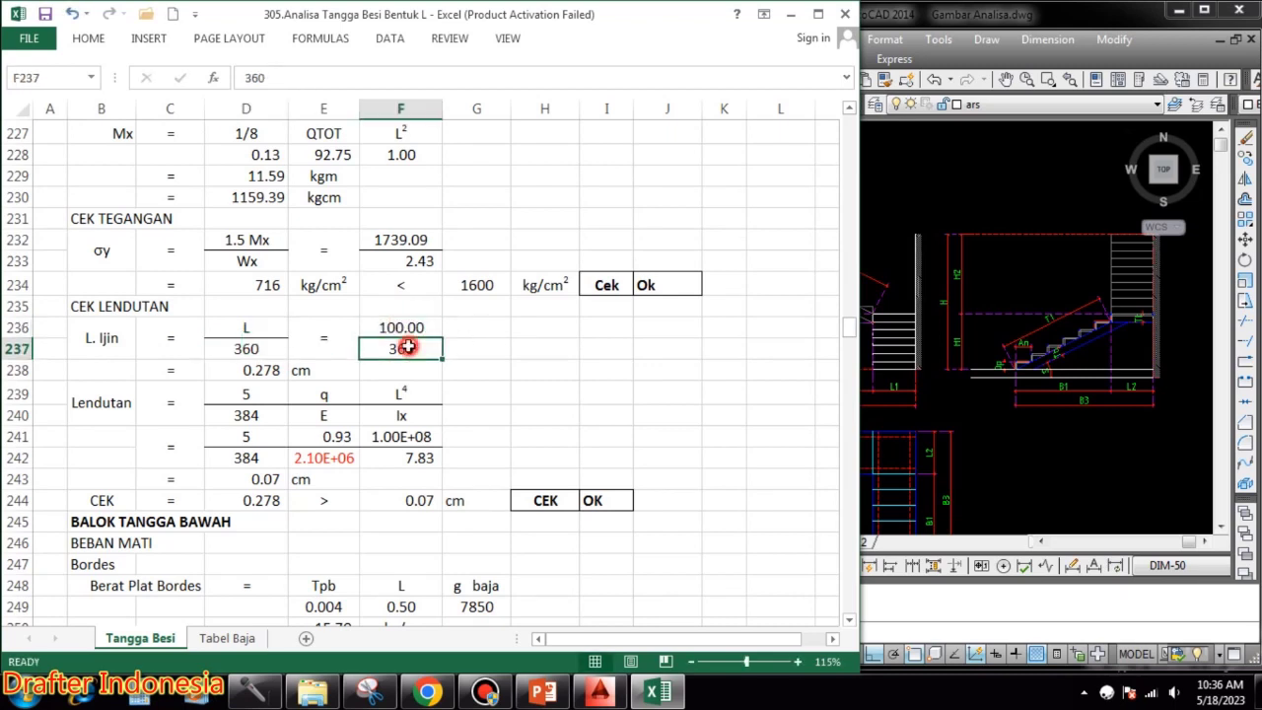
double_click(248, 370)
key(Escape)
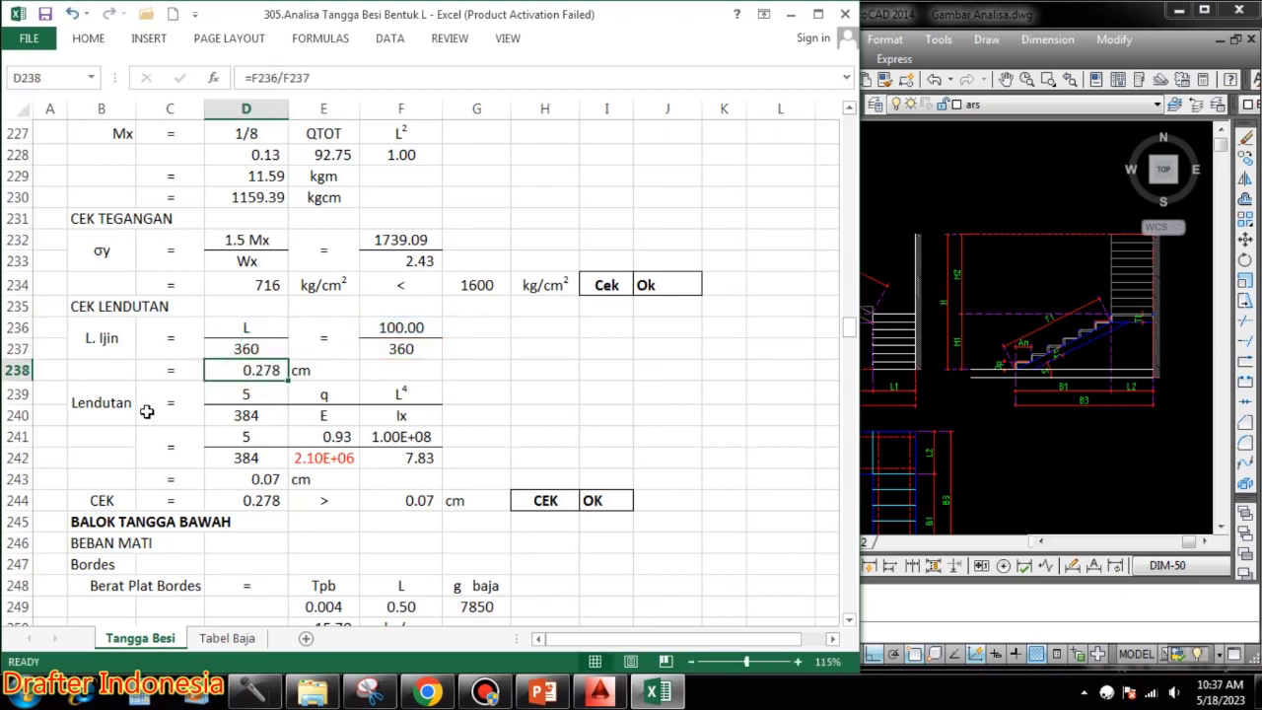
- Review the symbolic terms of the Lendutan formula in D239:F240, including q, L⁴, E and Ix
click(247, 394)
click(324, 394)
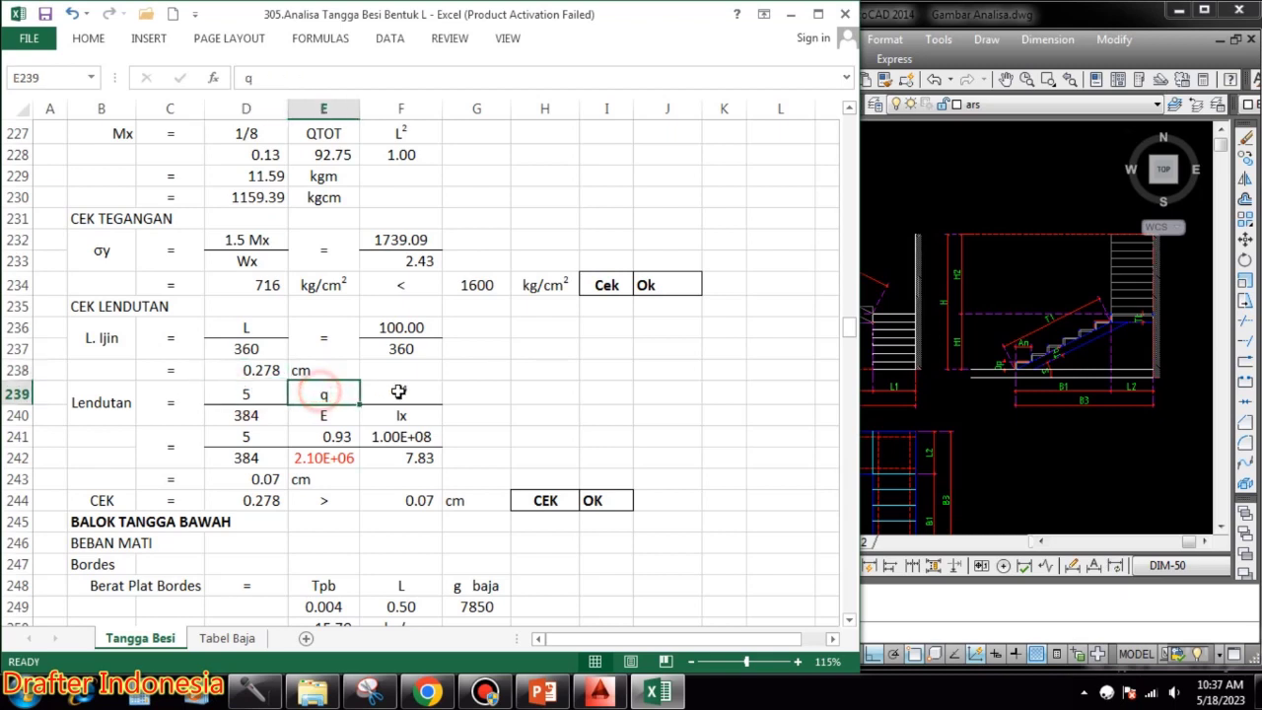
click(400, 395)
click(281, 416)
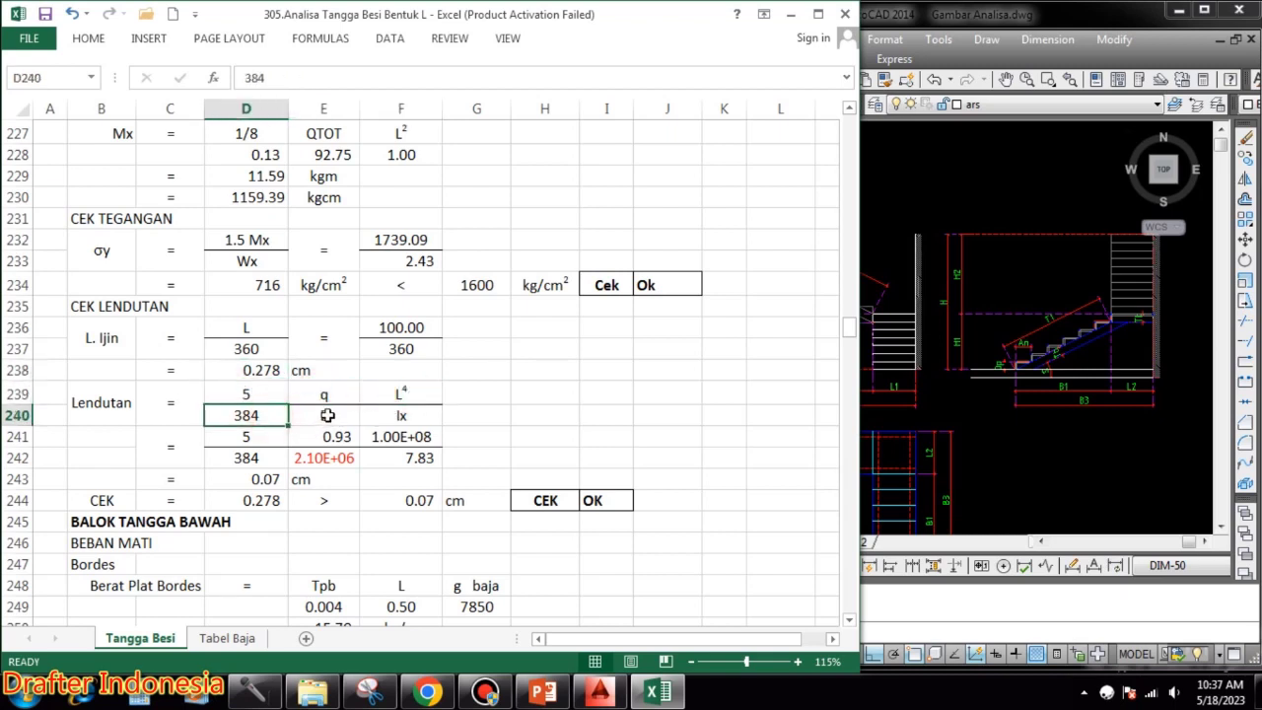
click(329, 414)
click(386, 415)
- Inspect the Lendutan numerator in row 241: the constant in D241, load in E241 and L⁴ in F241
click(254, 431)
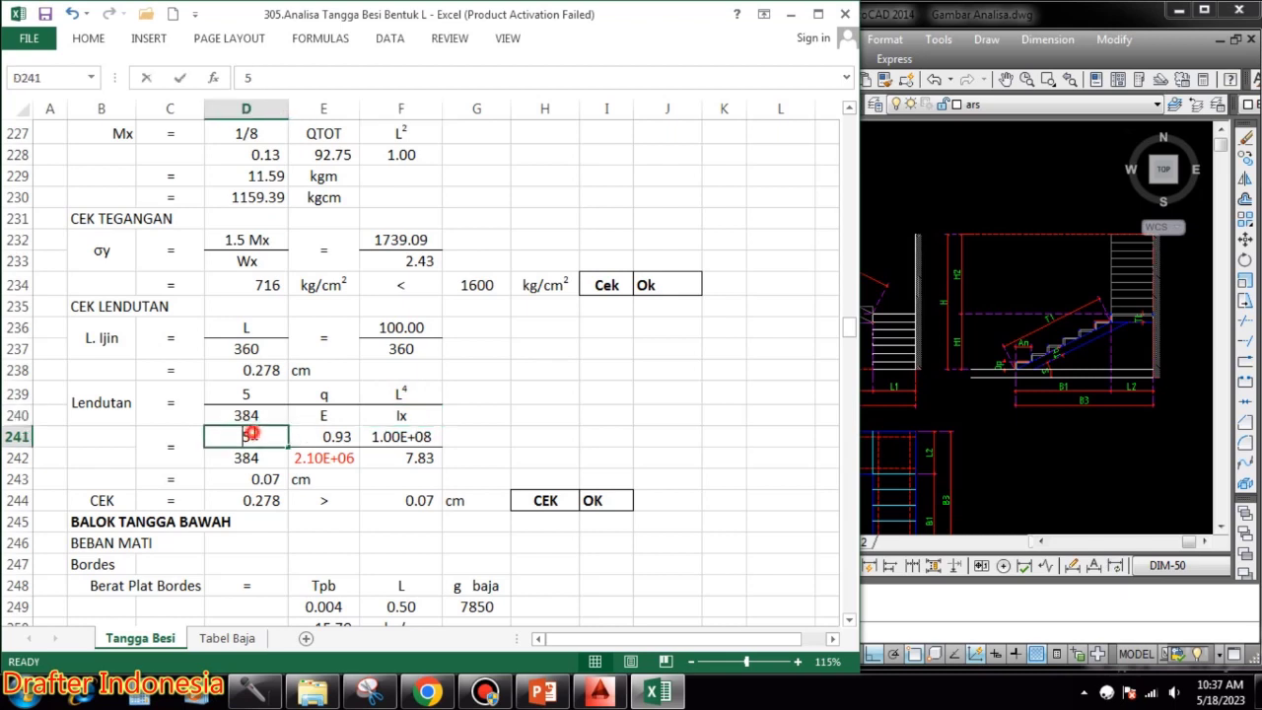
double_click(337, 435)
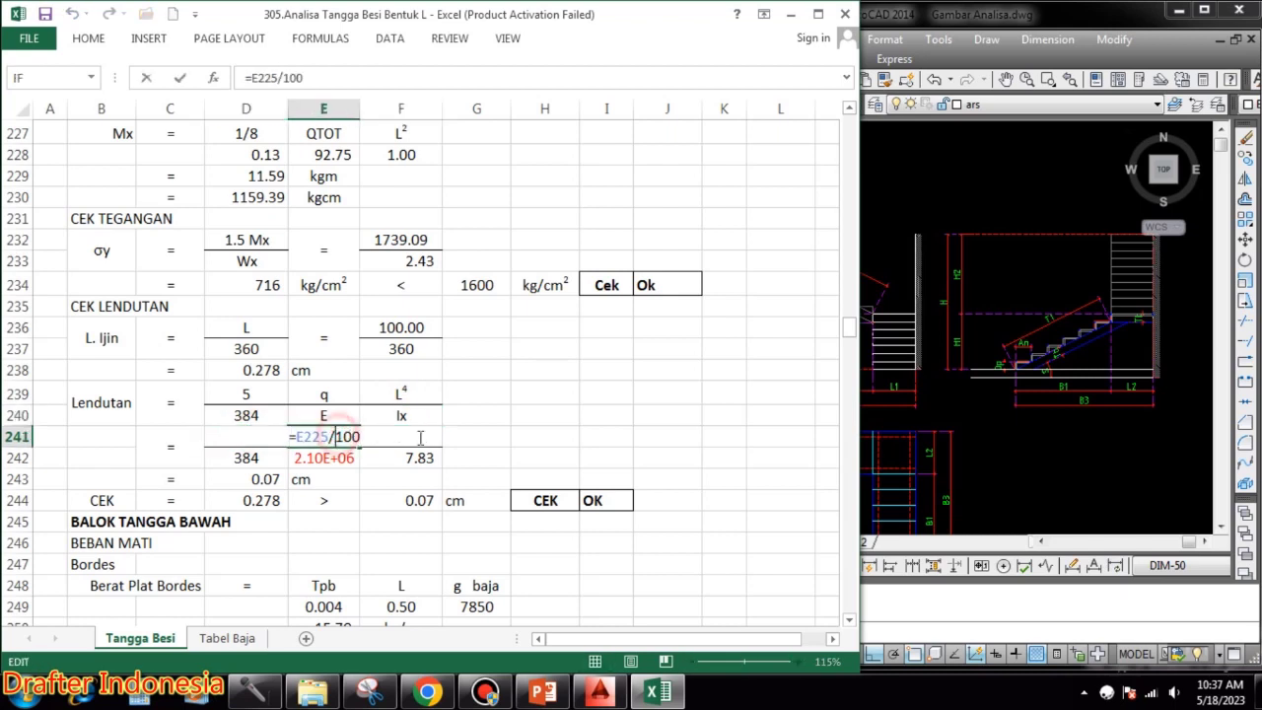
click(417, 436)
double_click(417, 437)
key(Return)
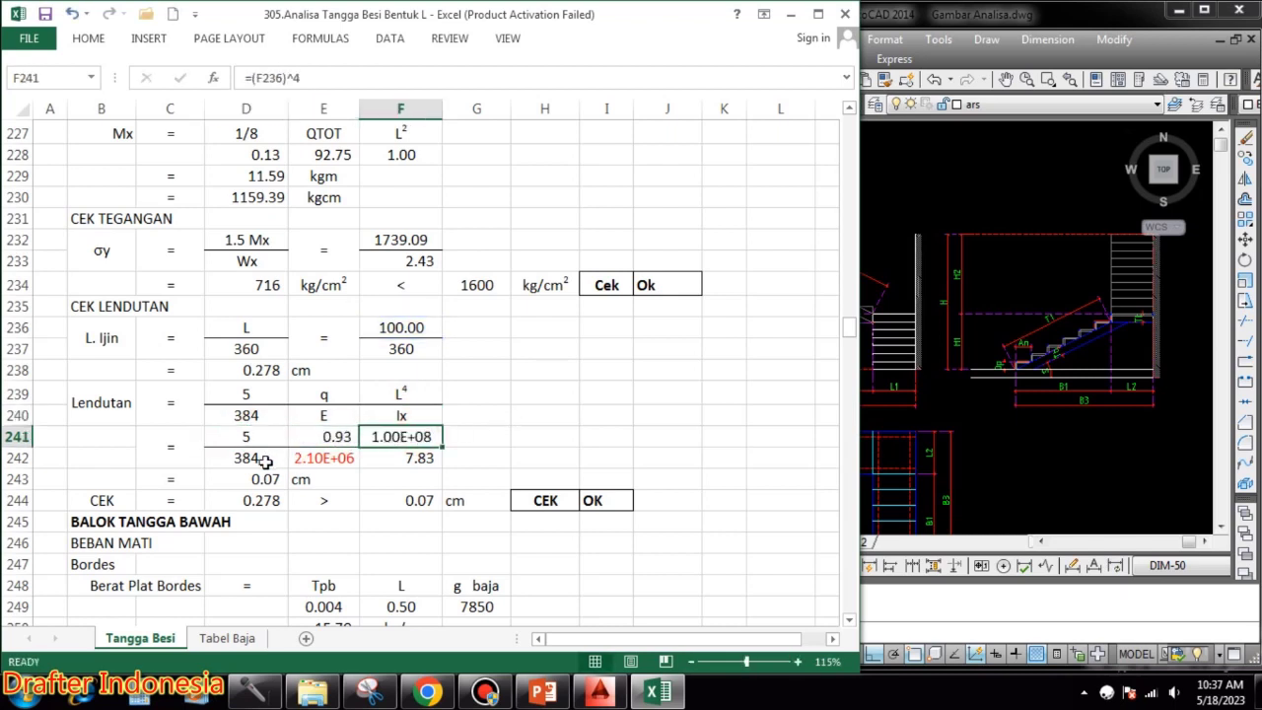
- Inspect the Lendutan denominator in row 242: the constant in D242, E in E242 and Ix in F242
click(252, 461)
double_click(342, 459)
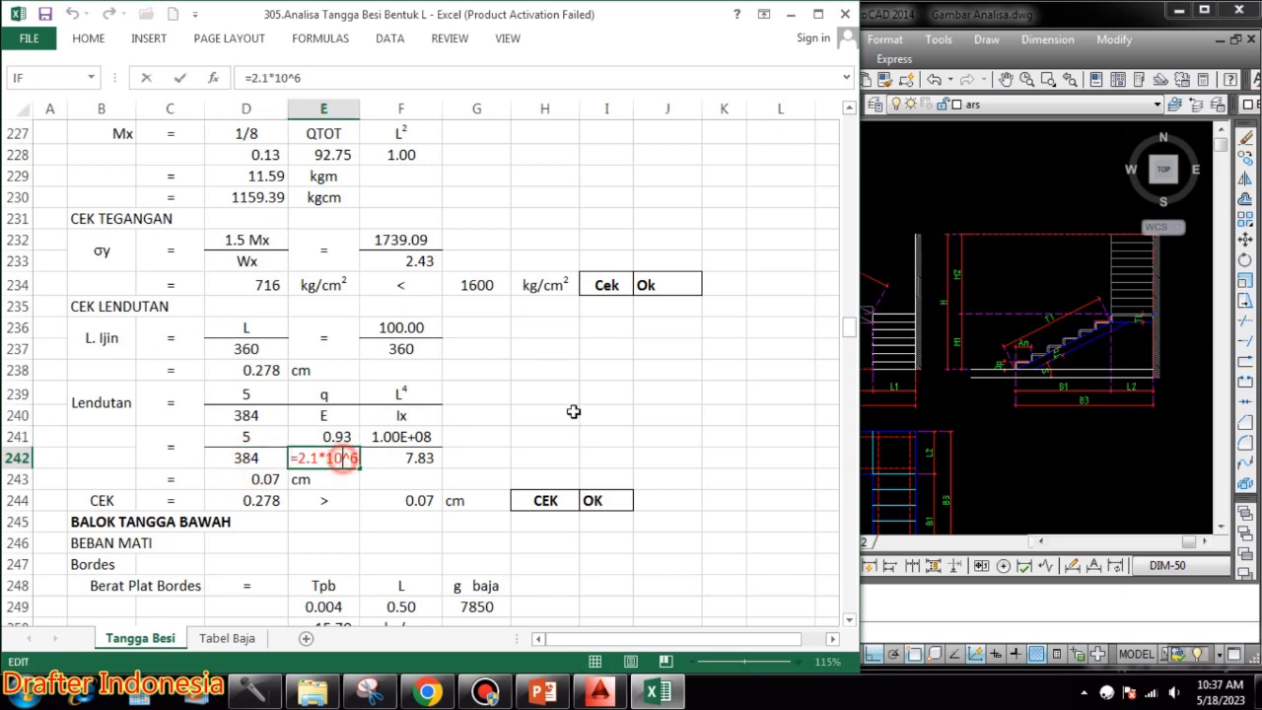
double_click(439, 458)
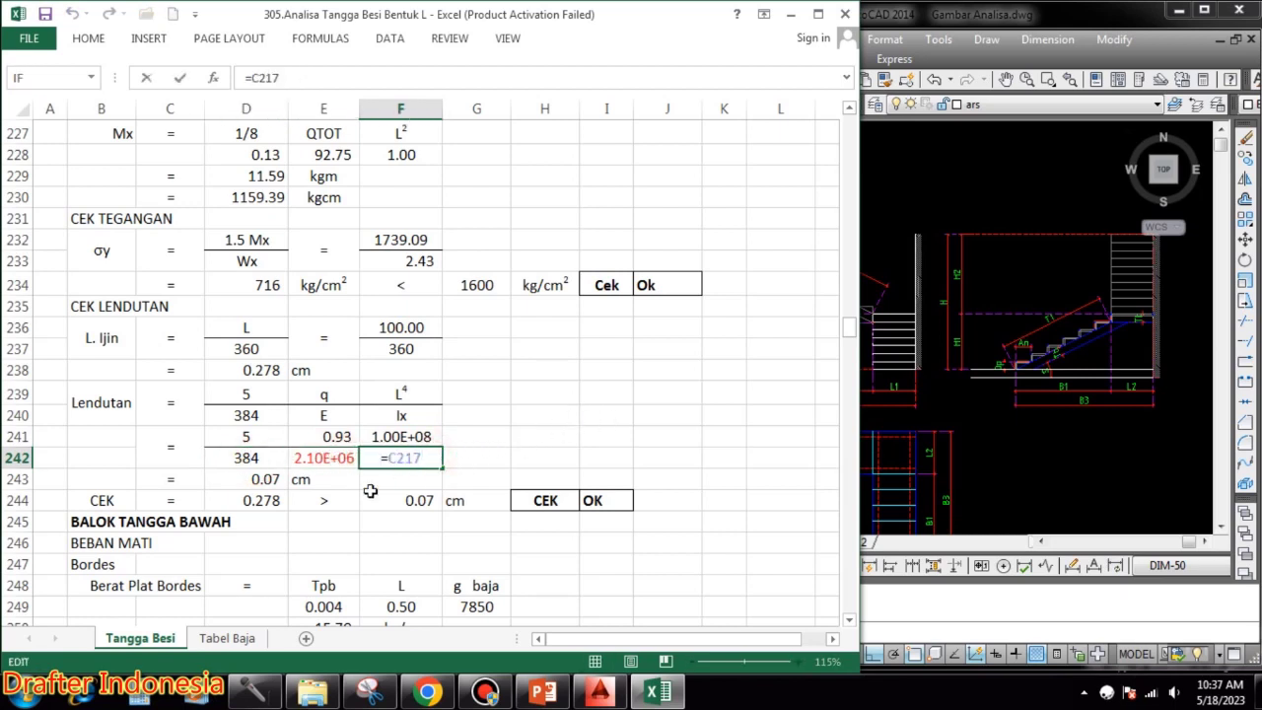
key(ctrl+Return)
- Inspect the deflection formula in D243 and the two values compared by the CEK row in D244 and F244
click(270, 480)
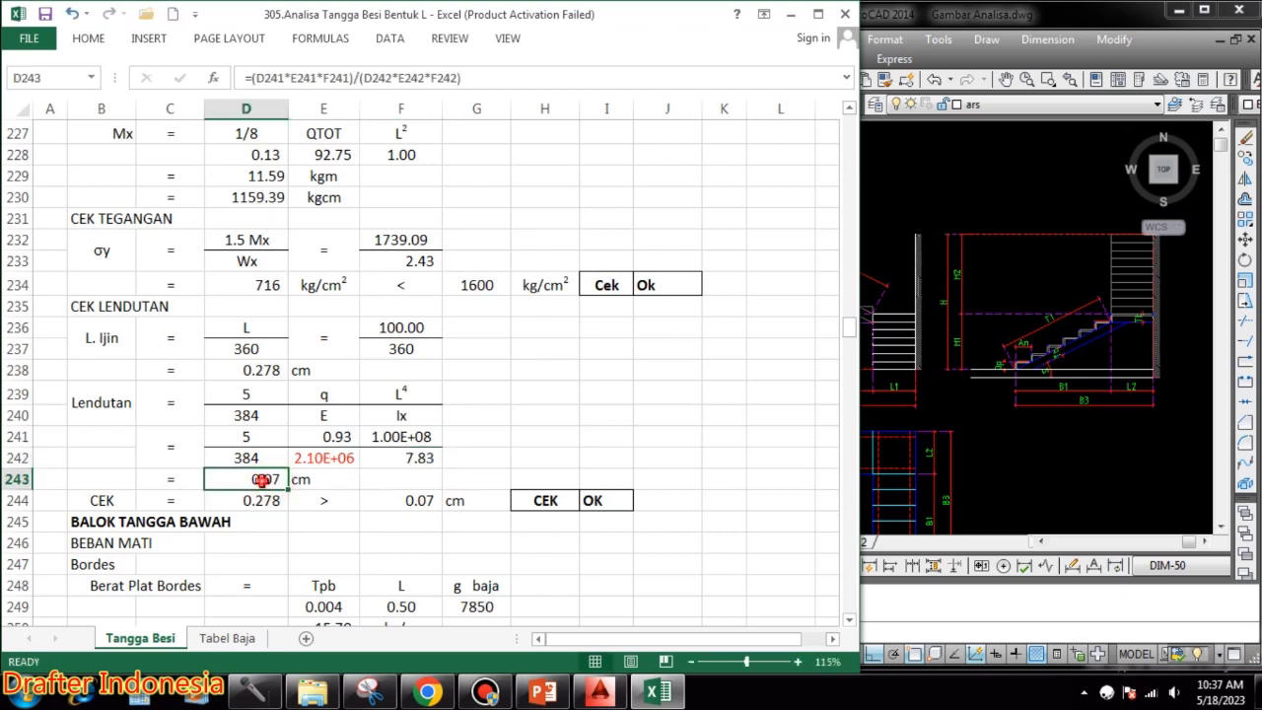
double_click(262, 480)
key(ctrl+Return)
click(258, 501)
double_click(258, 501)
key(ctrl+Return)
double_click(430, 500)
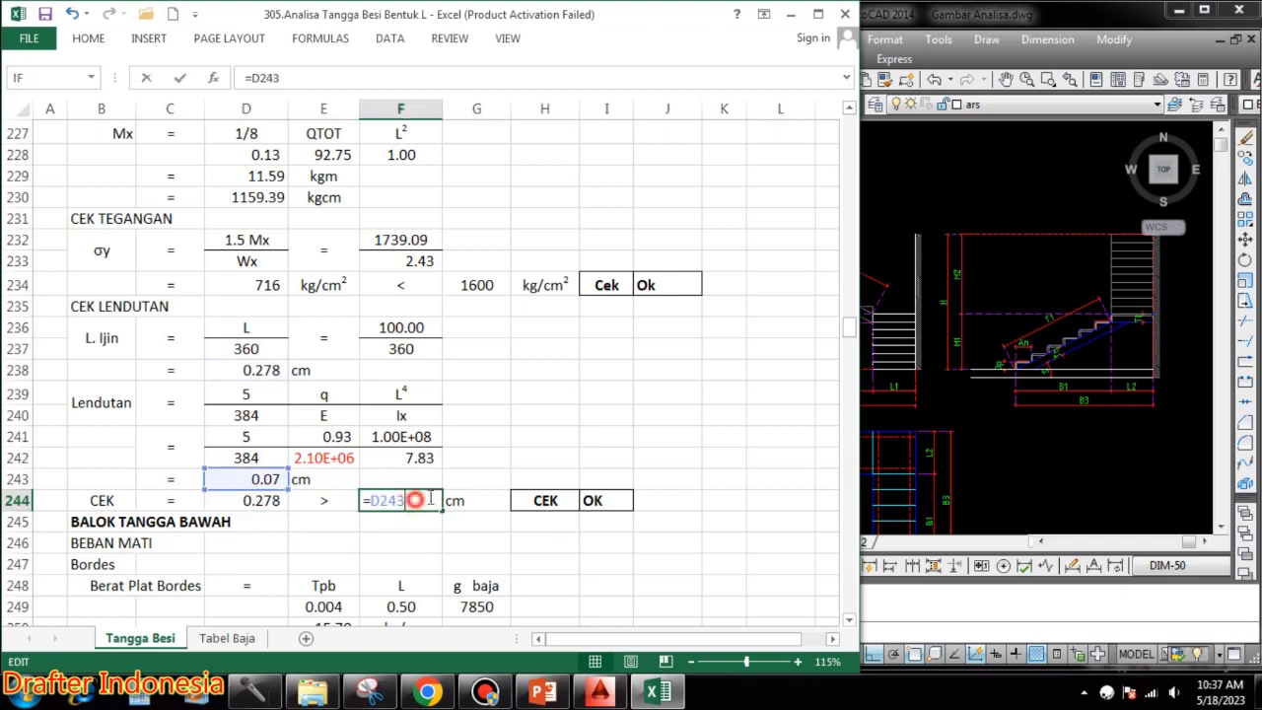
key(ctrl+Return)
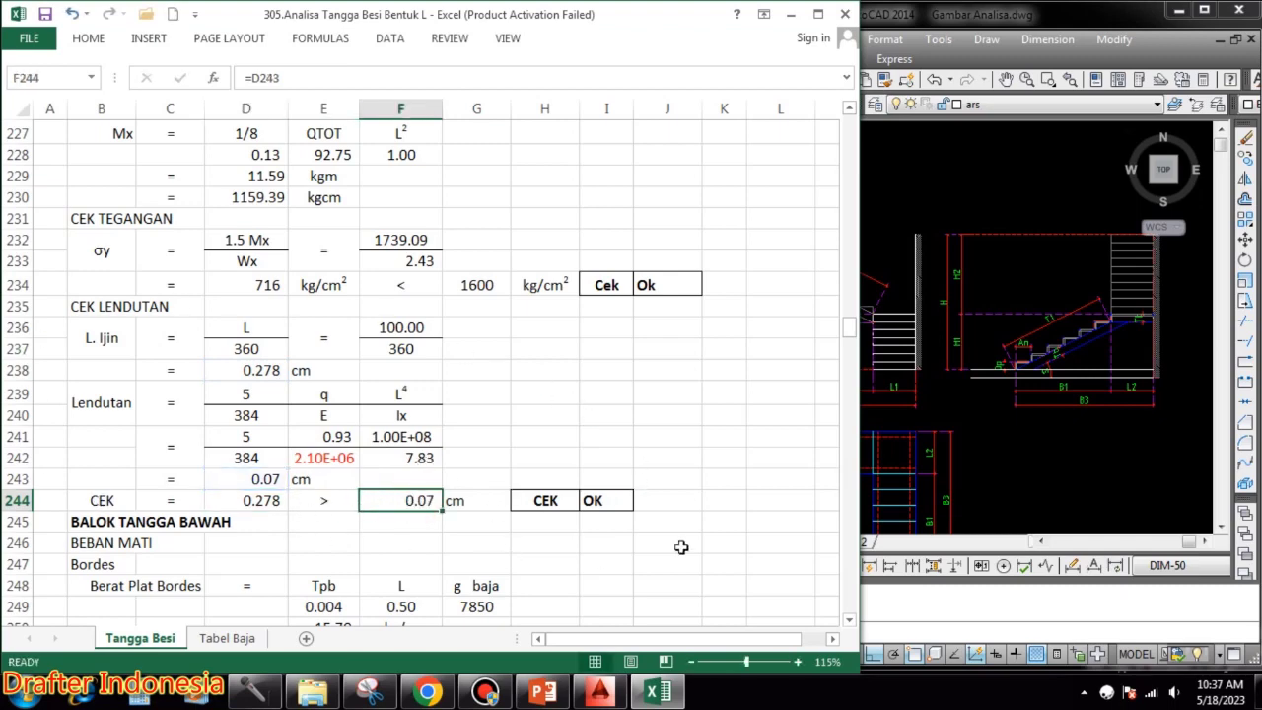
- Look over the landing beam's stress and deflection checks and the Balok Tangga Bawah calculations as far as the load diagram
scroll(616, 412, up, 2)
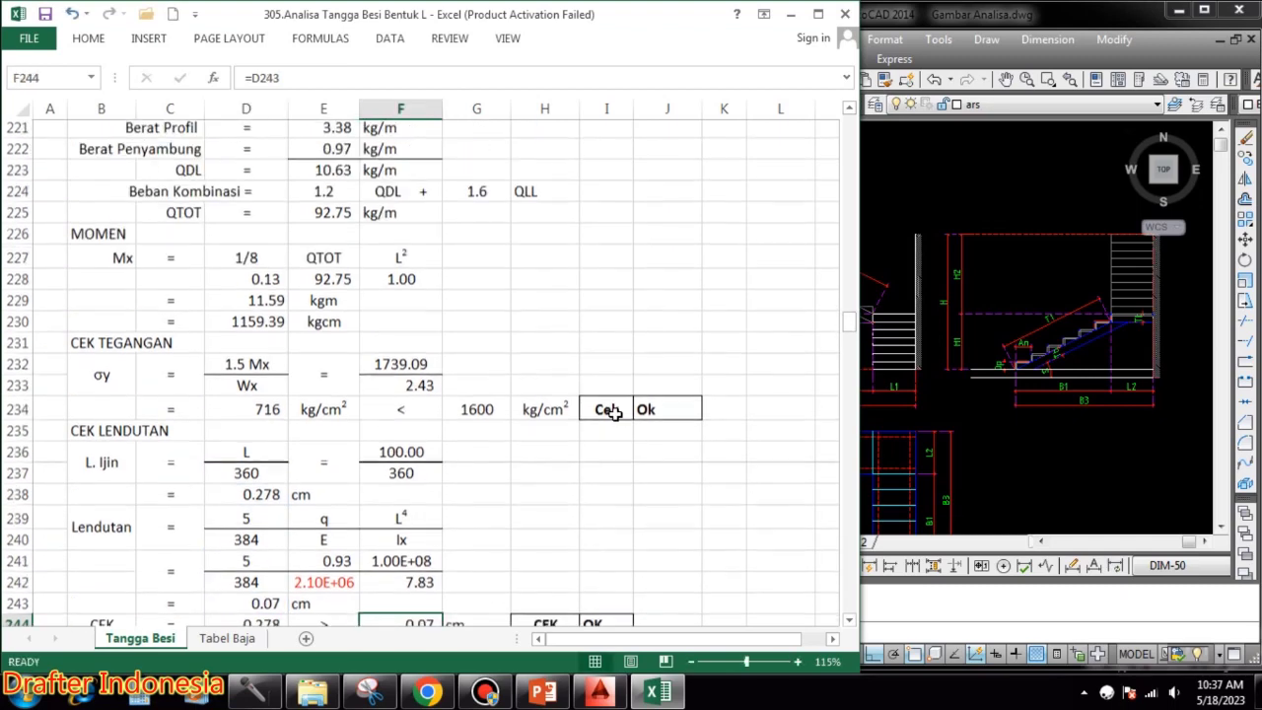
scroll(592, 404, down, 4)
scroll(581, 402, down, 2)
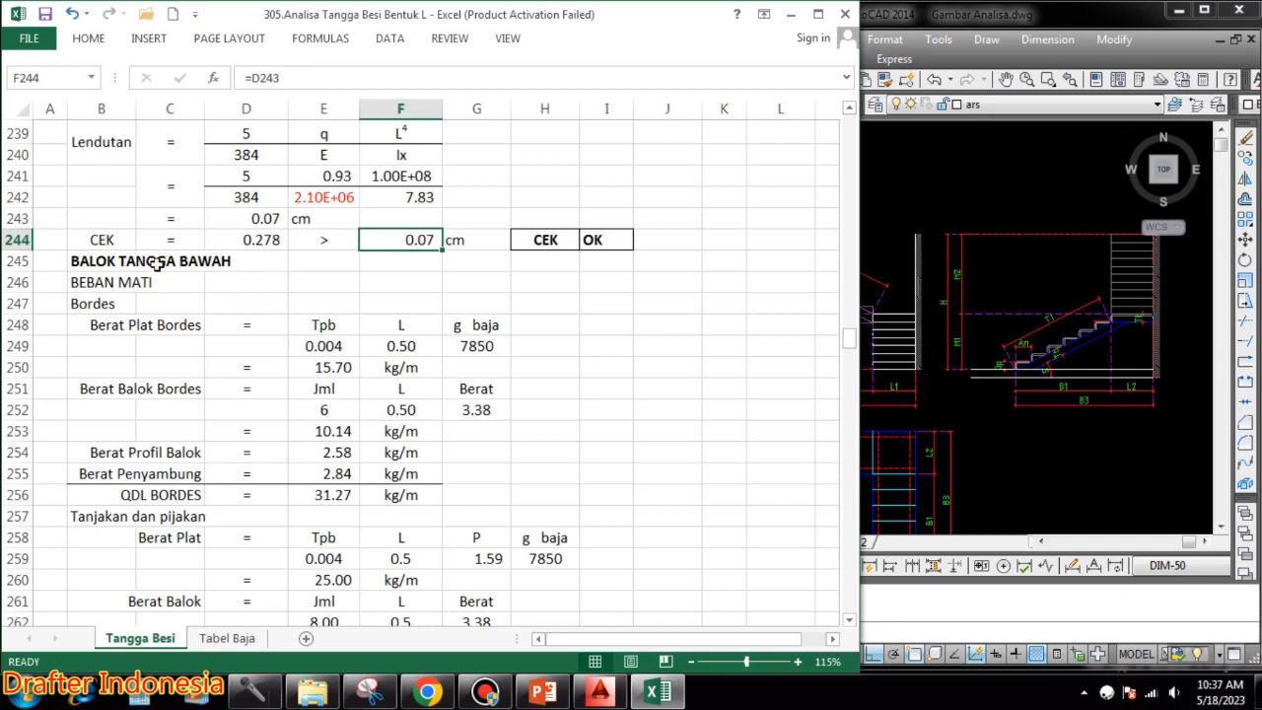
scroll(355, 311, down, 3)
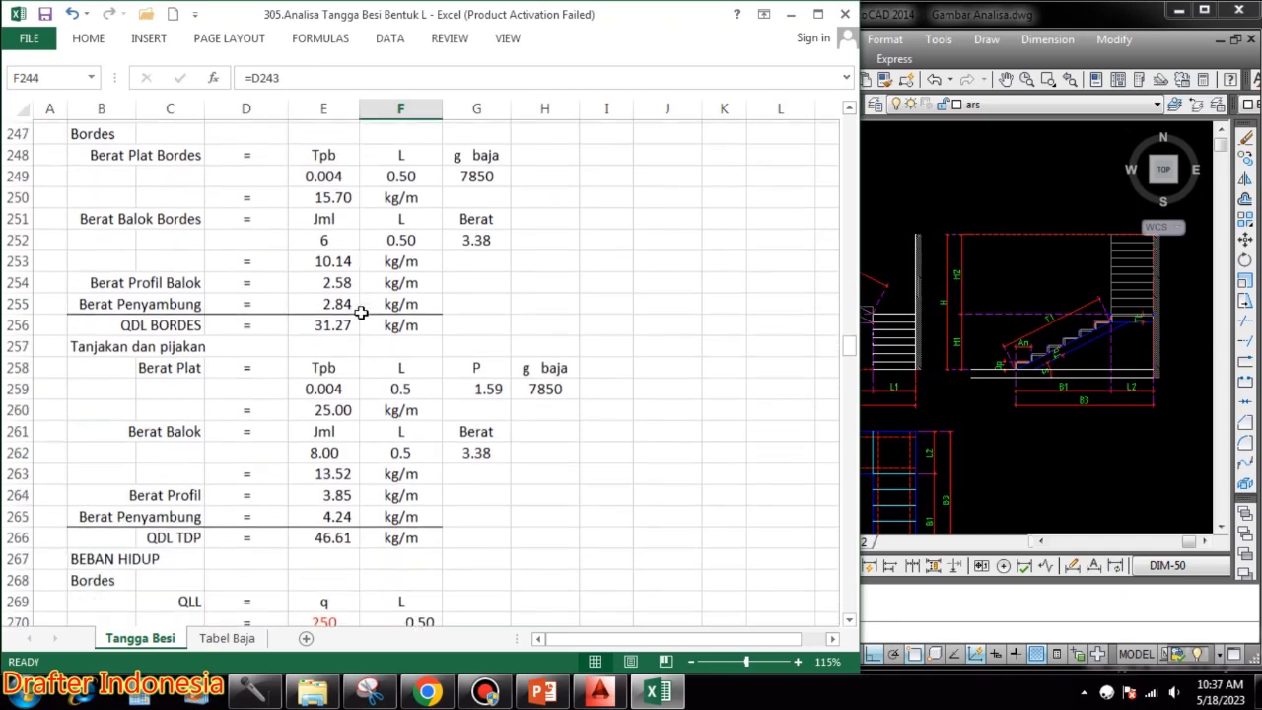
scroll(358, 306, up, 6)
scroll(363, 312, down, 1)
scroll(365, 314, down, 11)
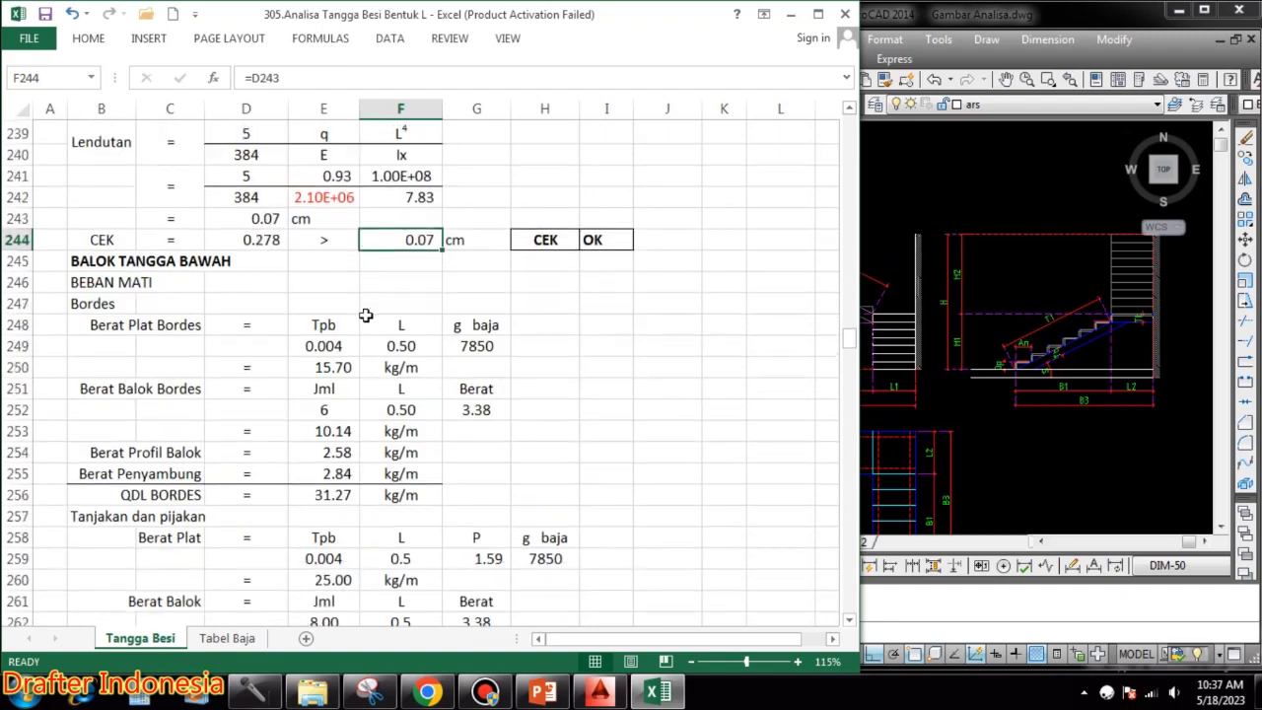
scroll(368, 315, down, 1)
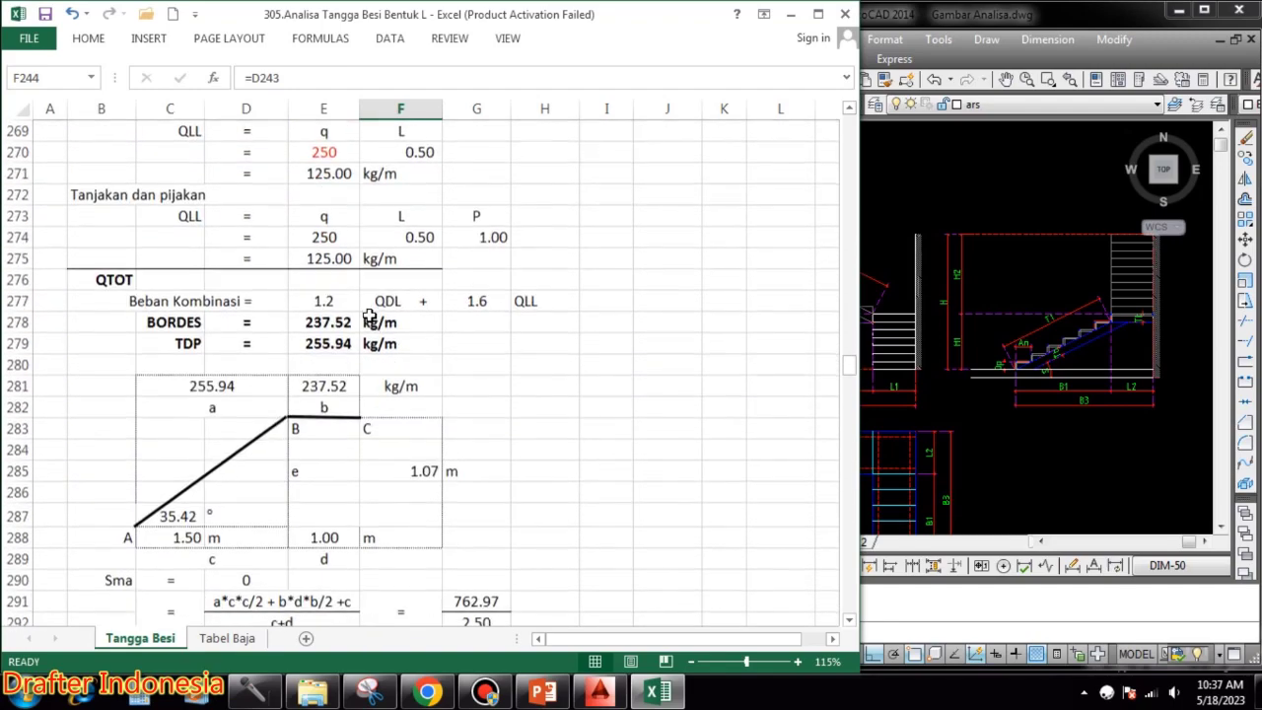
scroll(368, 315, up, 12)
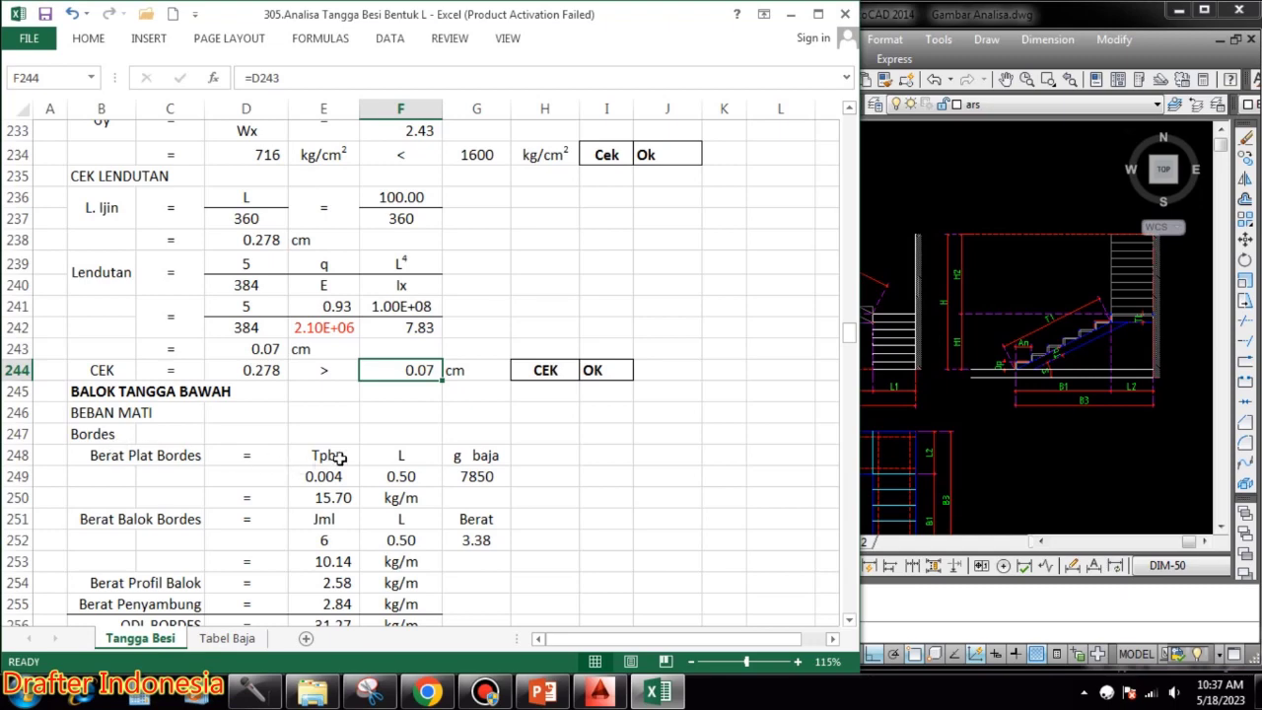
- Inspect the Berat Plat Bordes headings Tpb, L and g baja, and the plate thickness formula in E249
scroll(161, 418, down, 1)
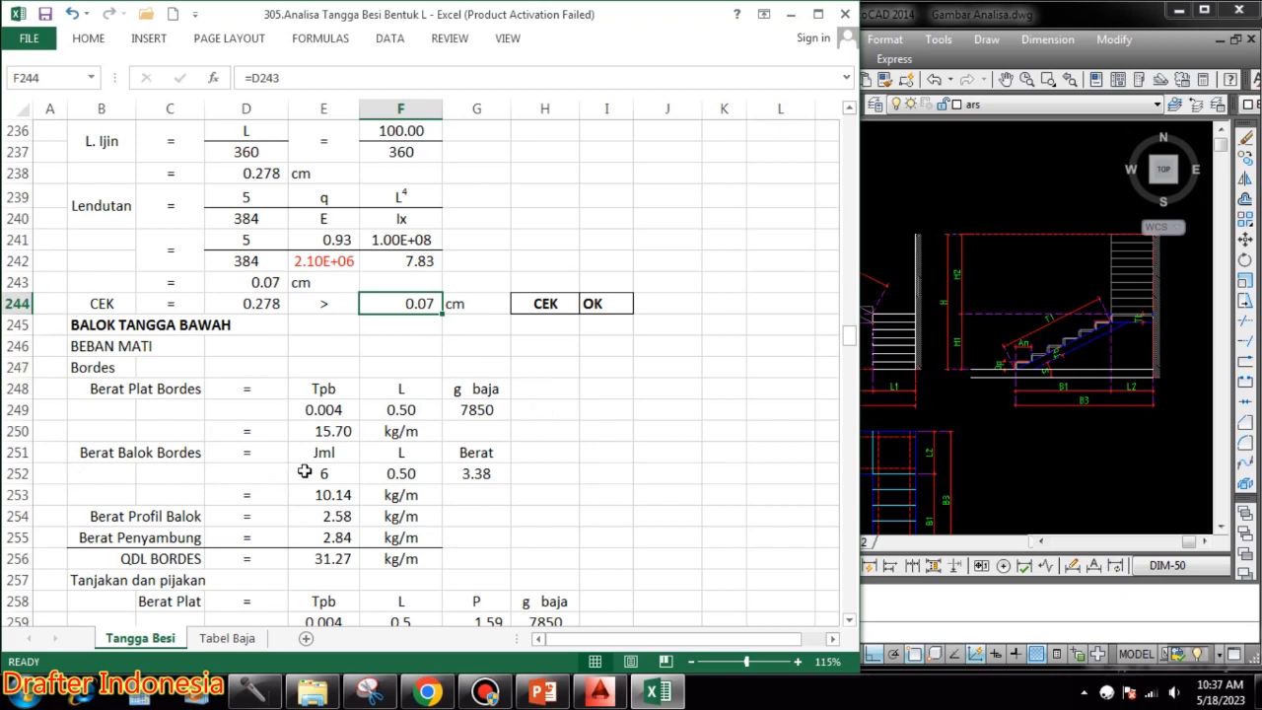
click(328, 388)
click(410, 390)
click(469, 390)
click(323, 410)
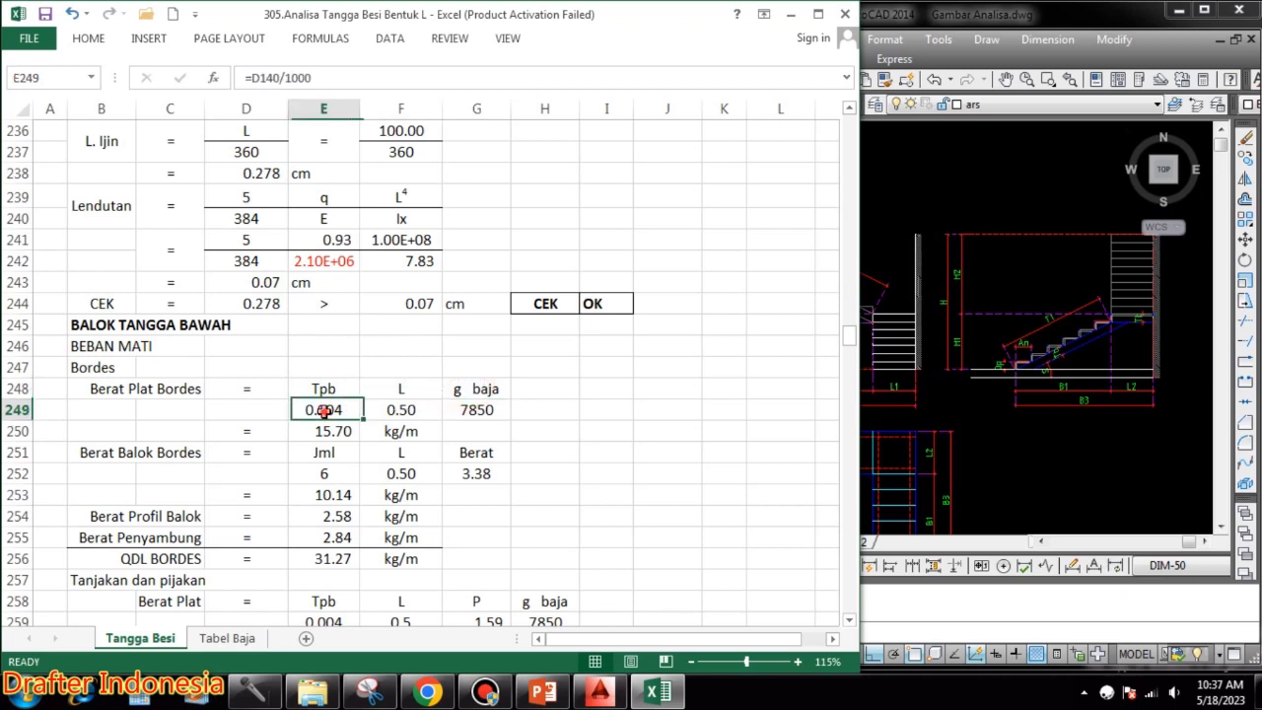
double_click(324, 410)
key(Escape)
- Inspect the L and g baja formulas in F249 and G249 and the Berat Plat Bordes product in E250
double_click(405, 412)
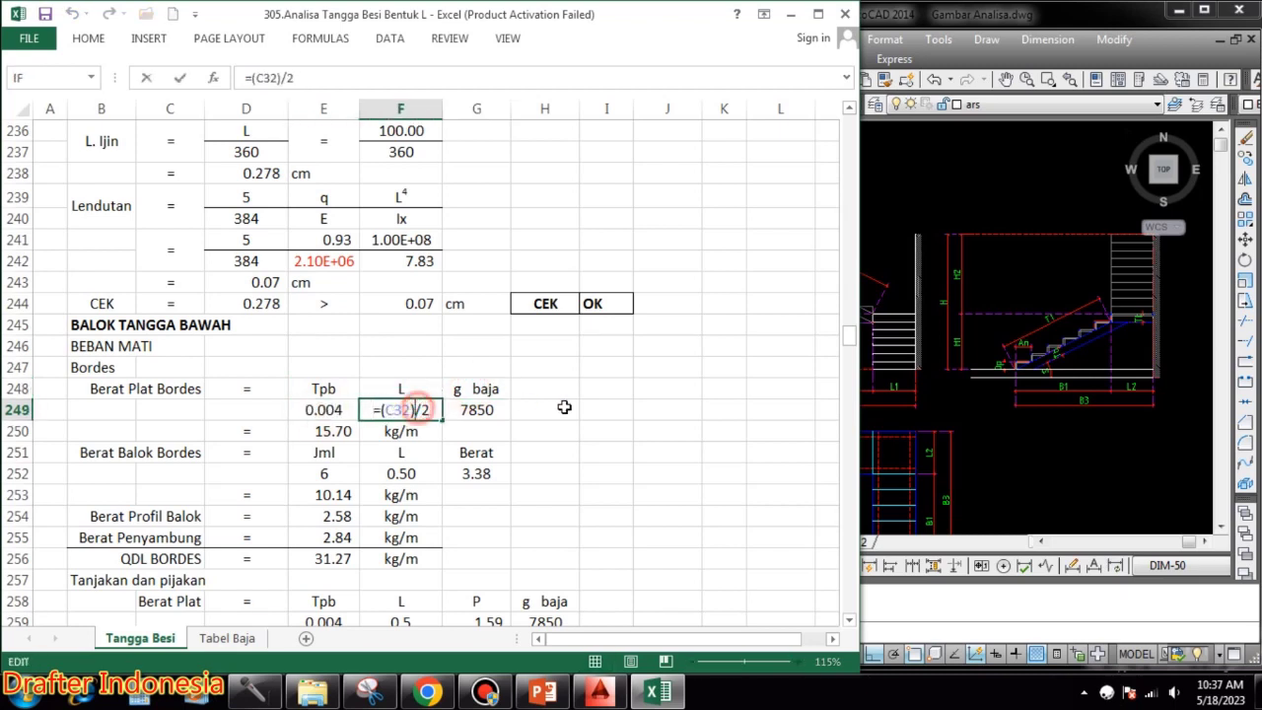
key(Escape)
double_click(483, 411)
key(Escape)
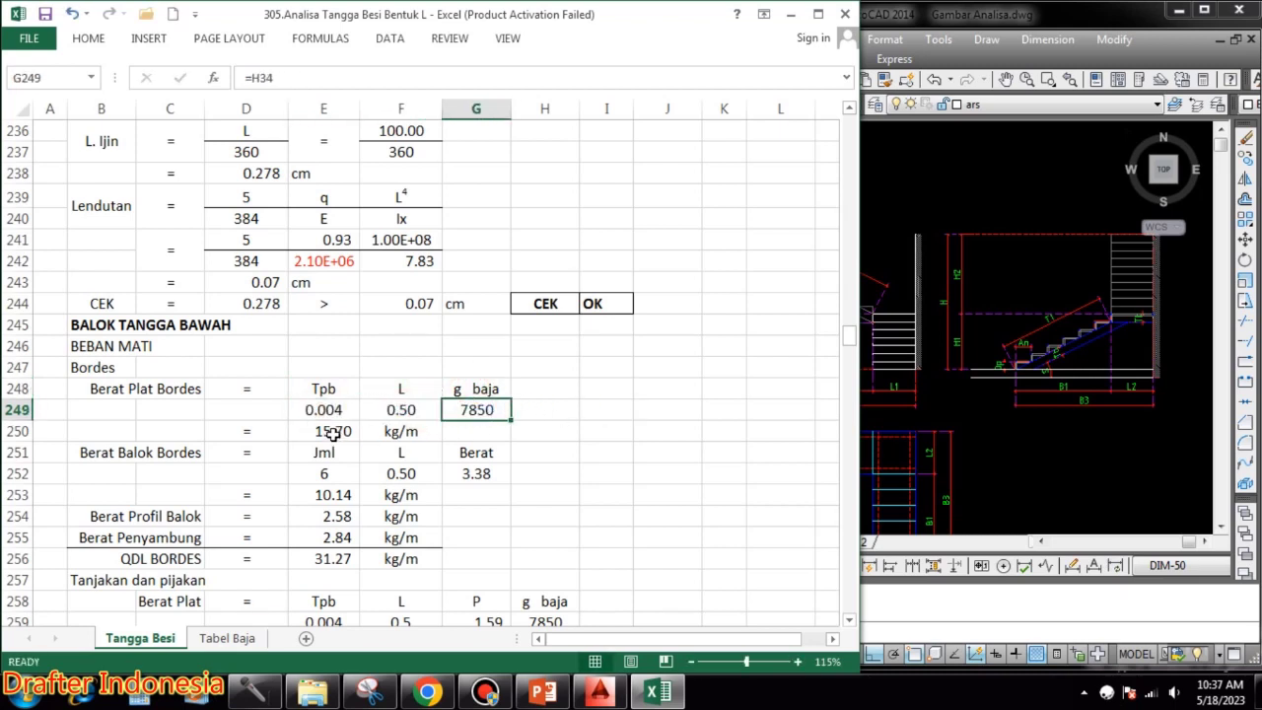
double_click(334, 431)
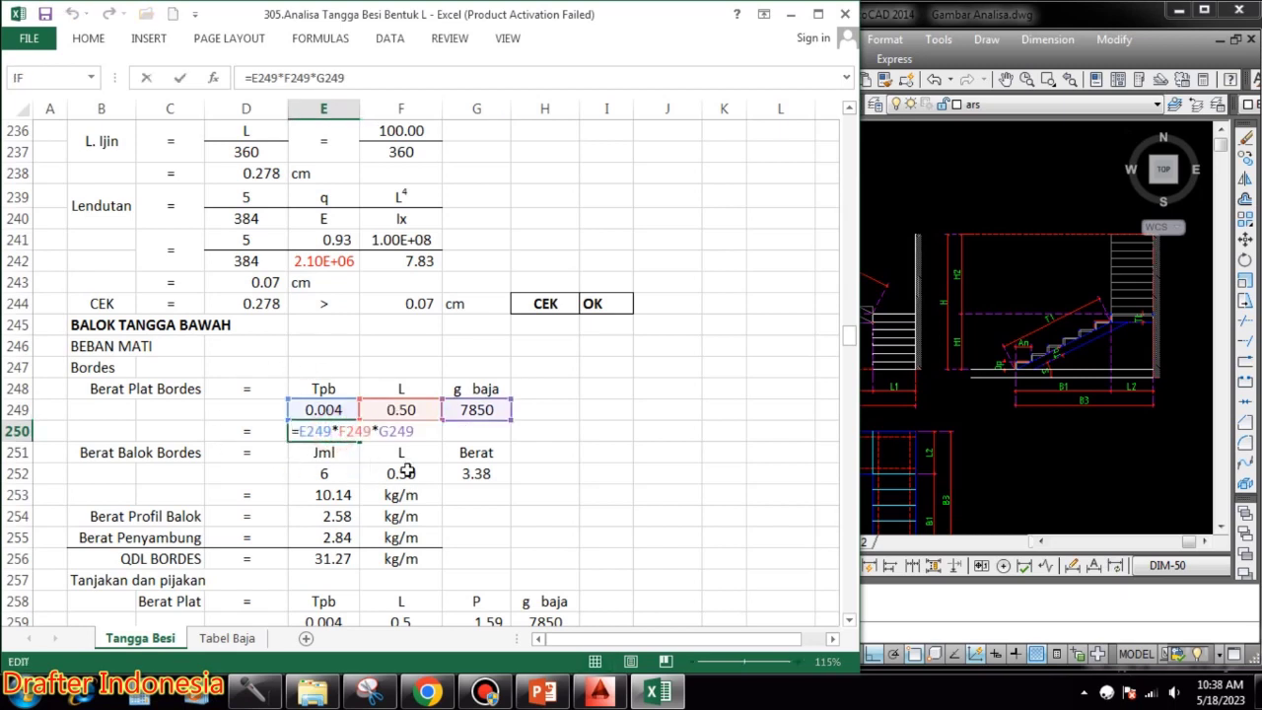
key(Escape)
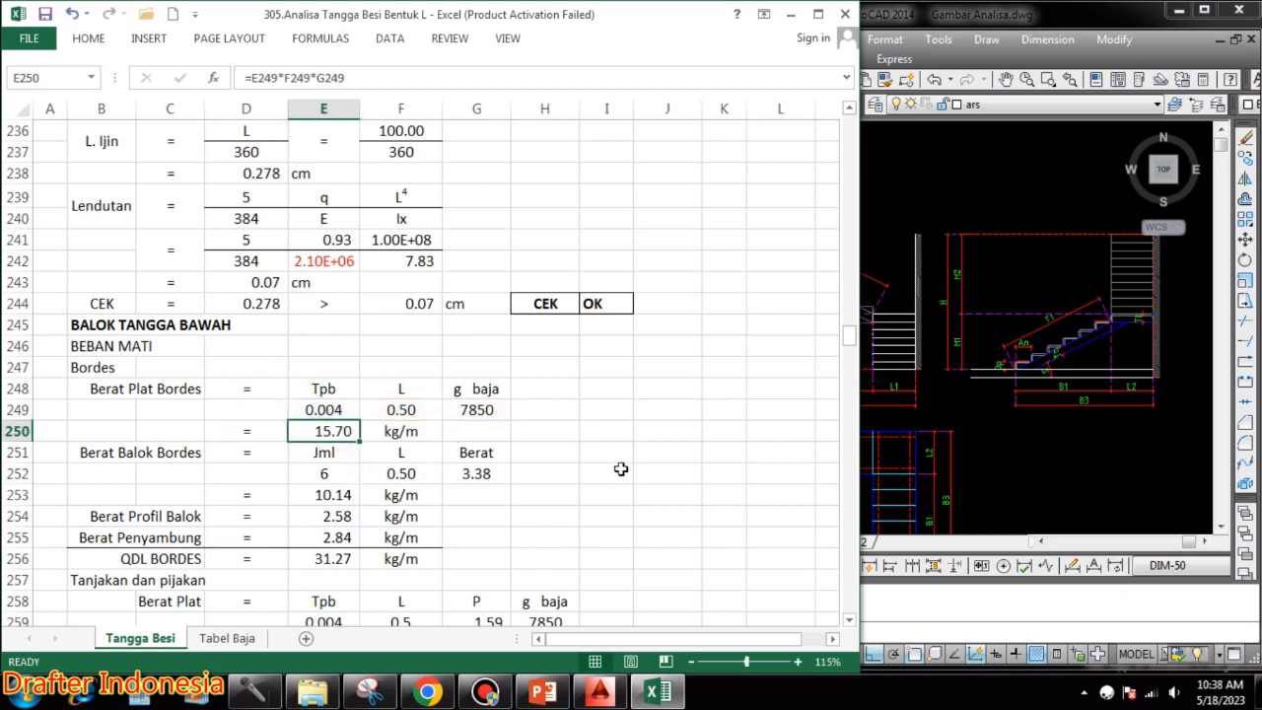
- Inspect the Berat Balok Bordes formulas: Jml in E252, L in F252, Berat in G252 and their product in E253
double_click(342, 473)
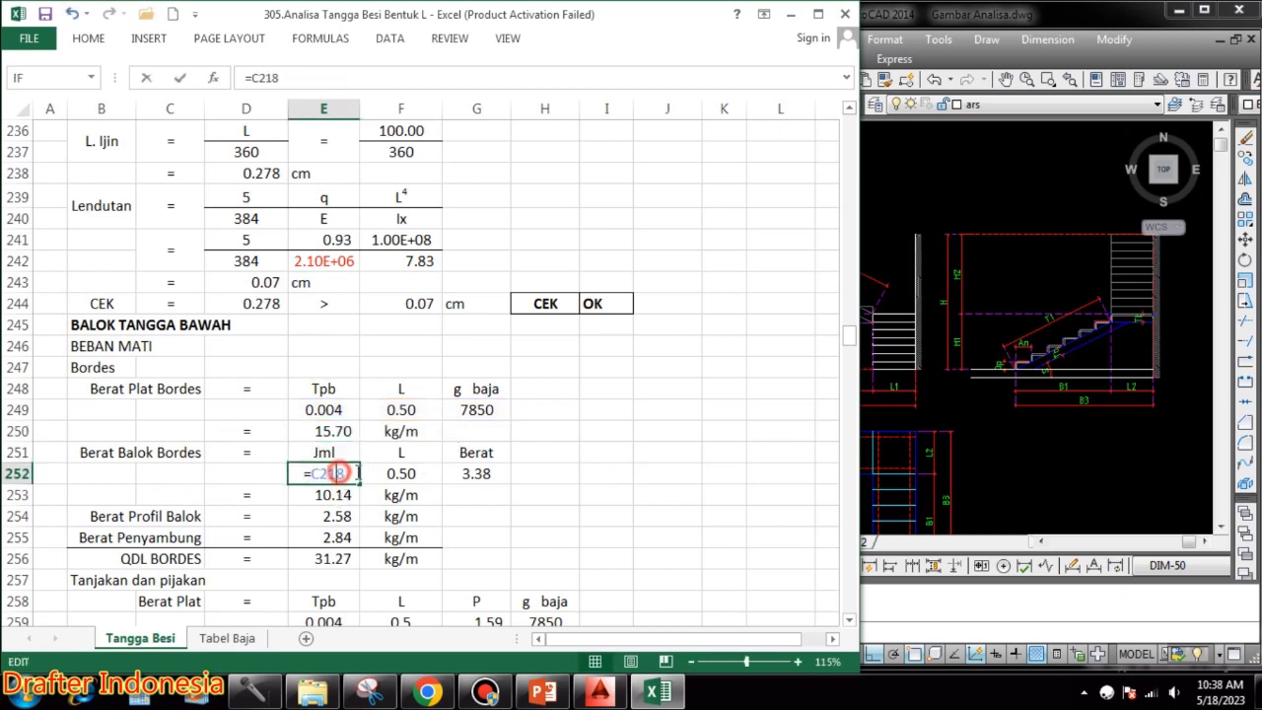
key(Escape)
double_click(410, 473)
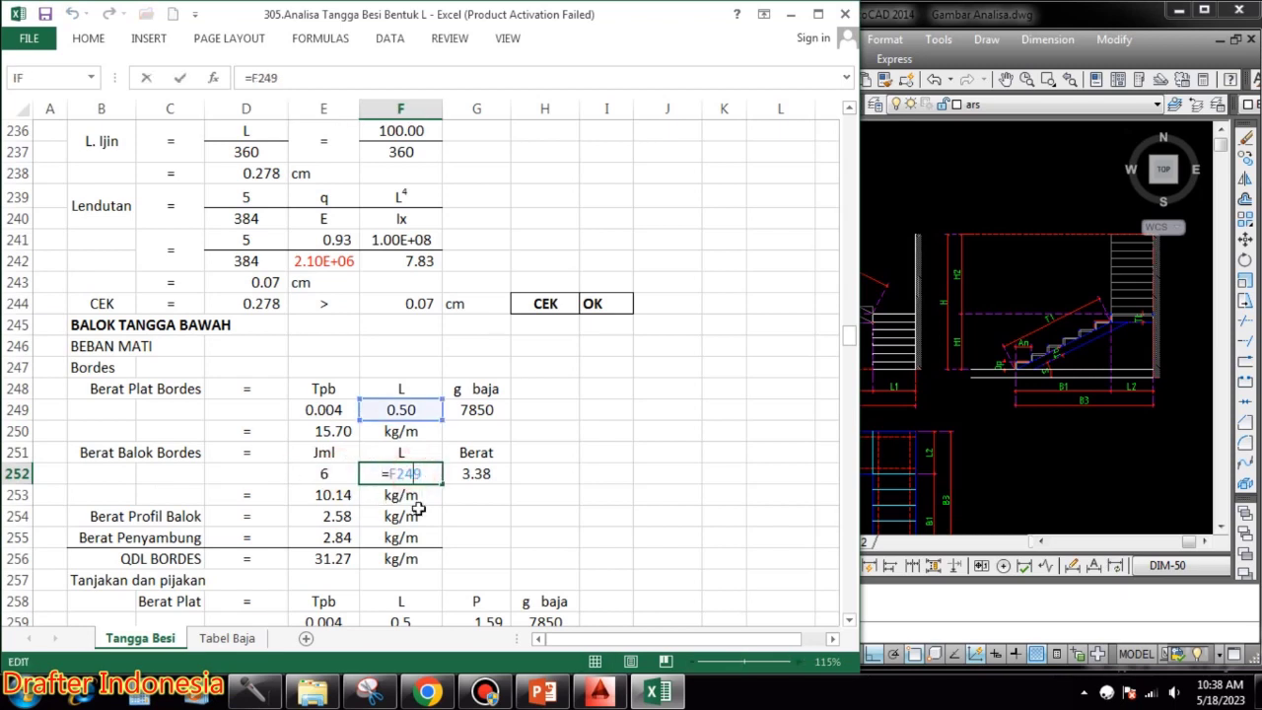
key(Escape)
double_click(483, 473)
key(Escape)
double_click(335, 494)
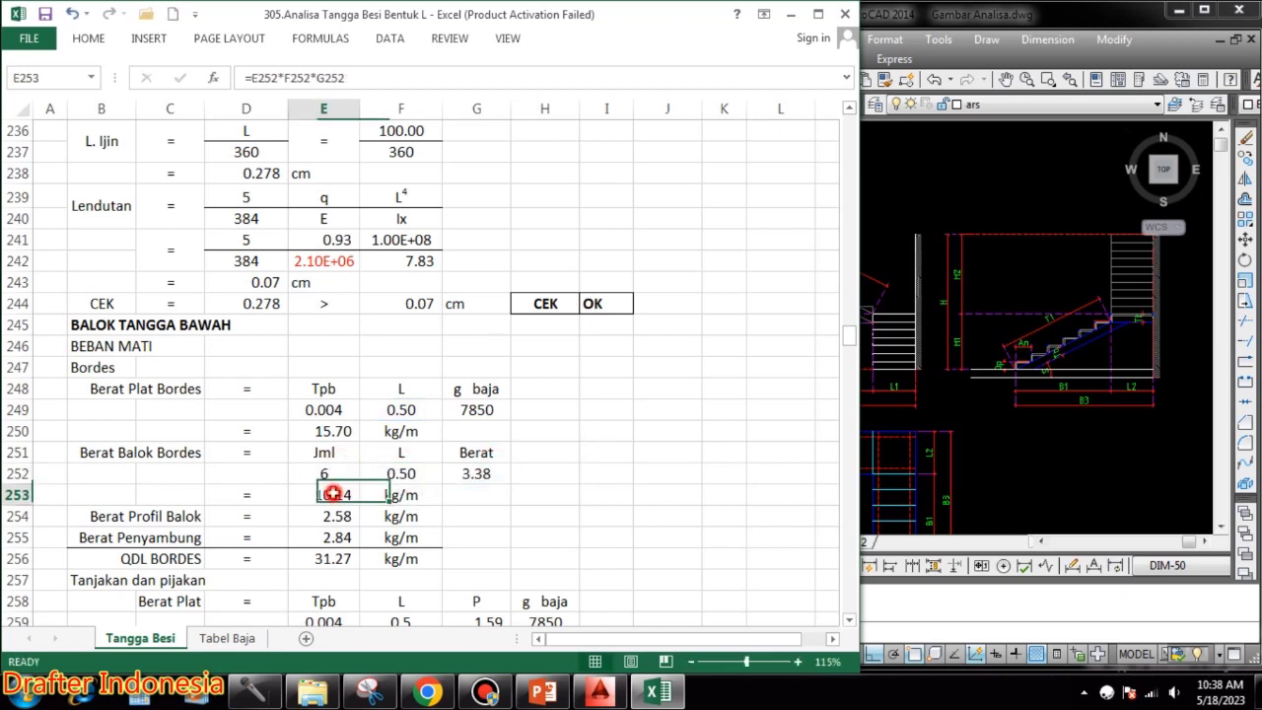
key(Escape)
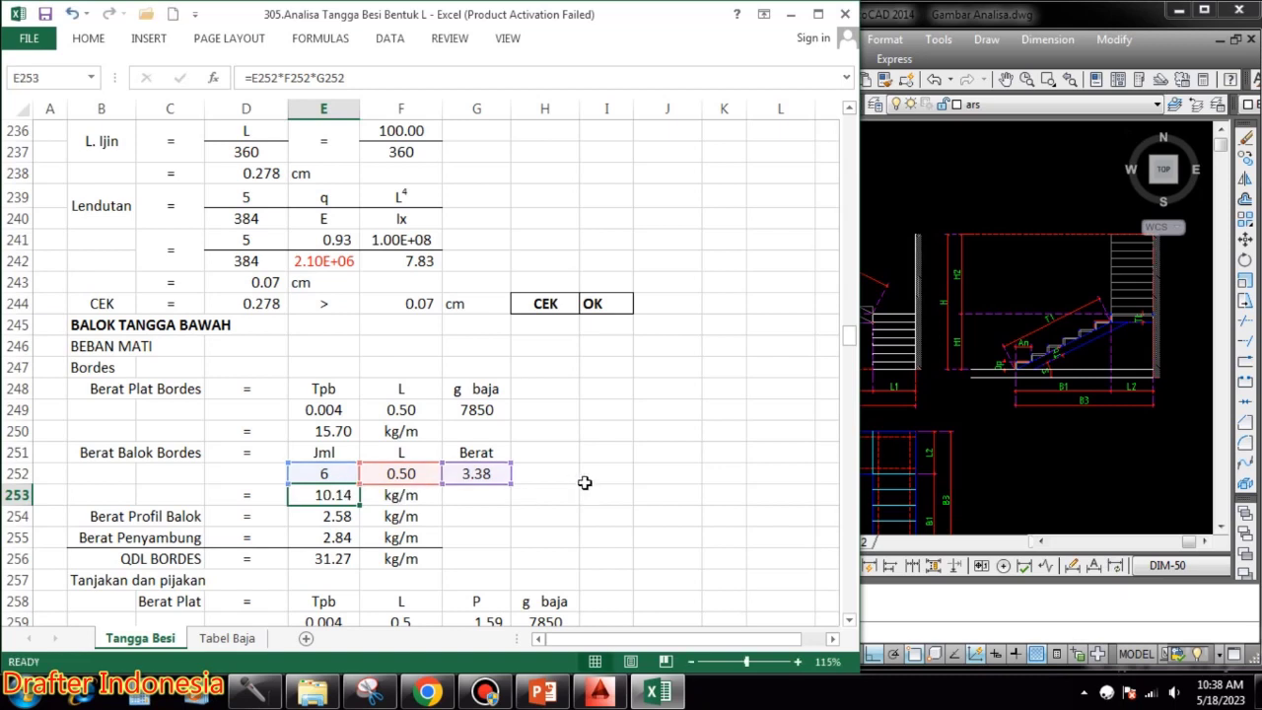
- Inspect the Bordes formulas for Berat Profil Balok in E254, Berat Penyambung in E255 and QDL BORDES in E256
scroll(582, 472, down, 1)
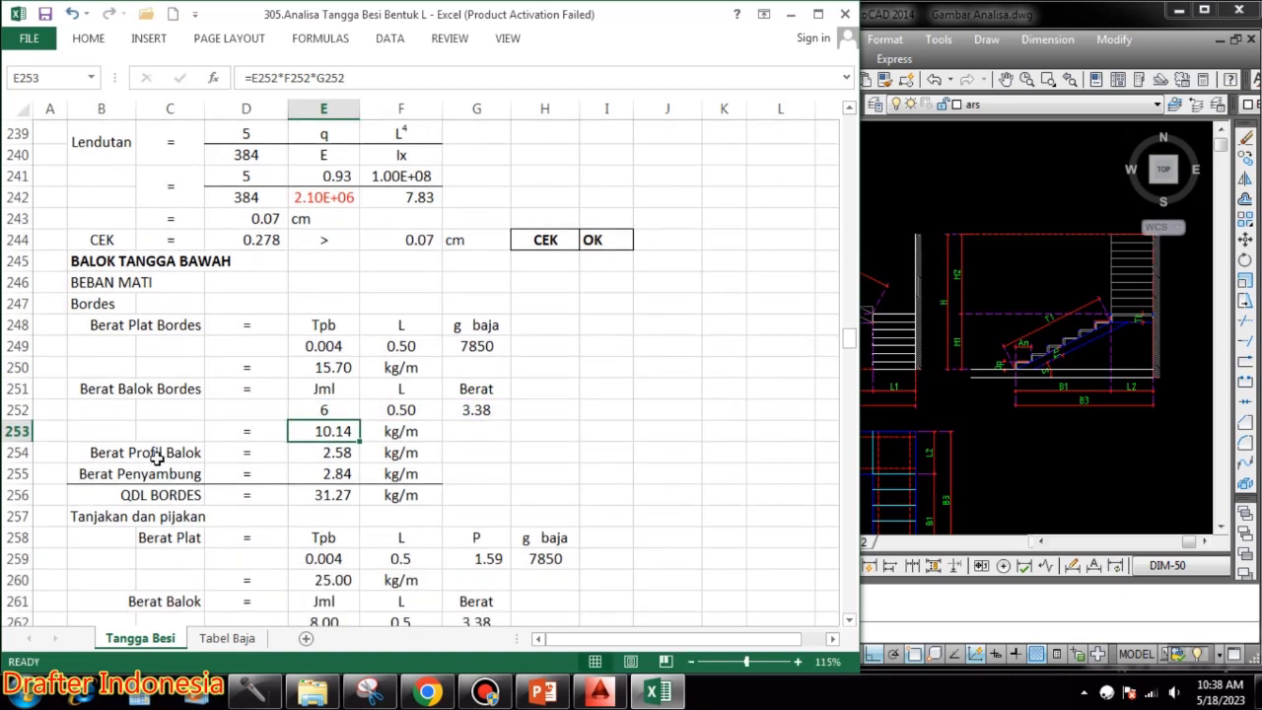
double_click(340, 453)
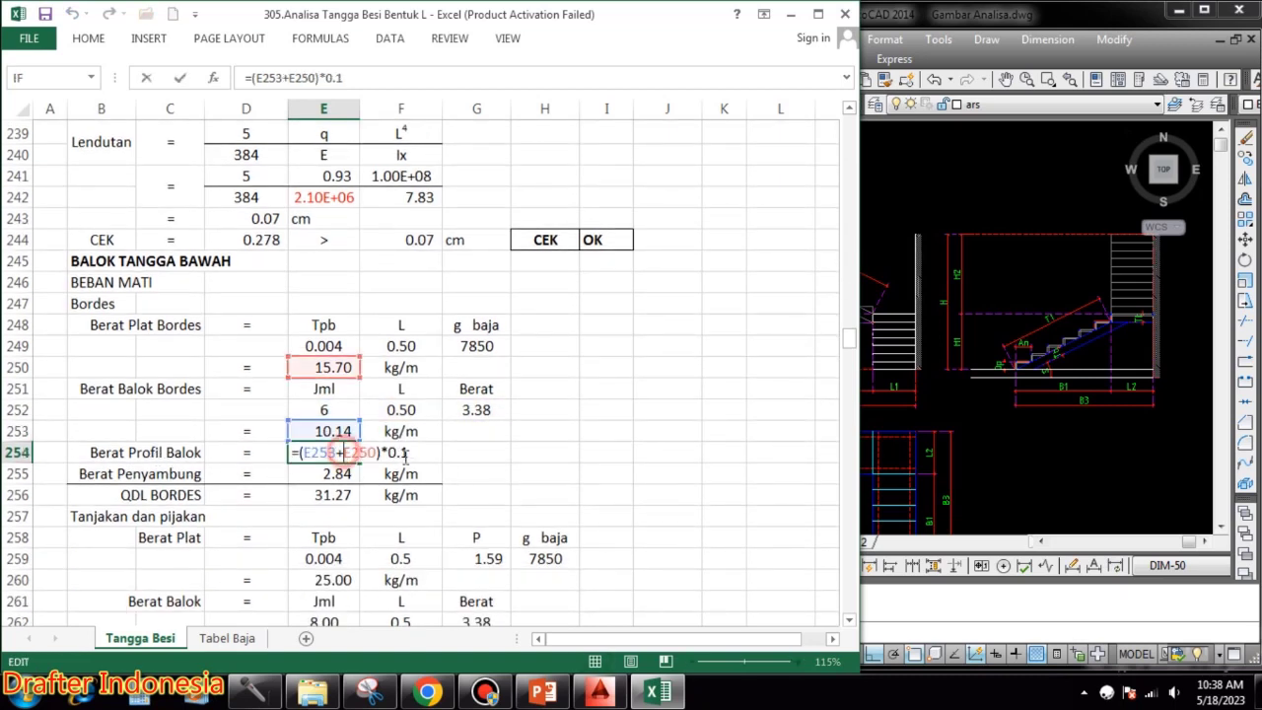
key(Escape)
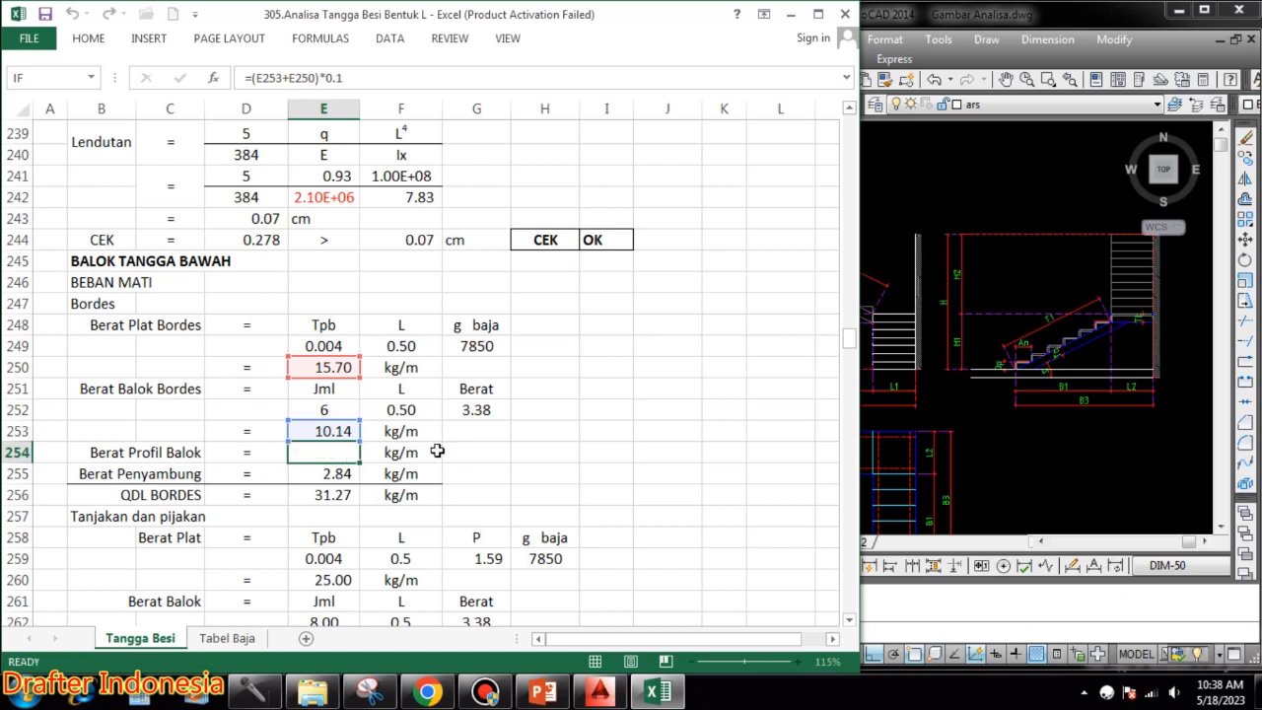
double_click(325, 473)
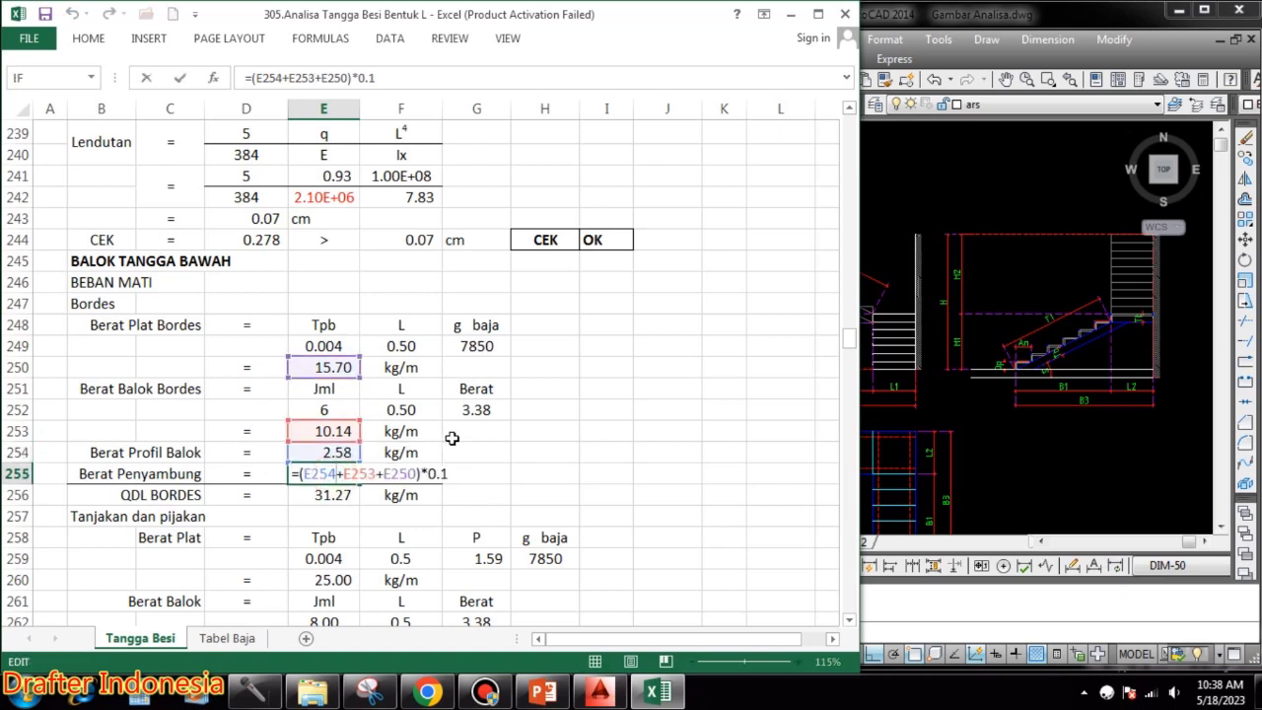
key(Escape)
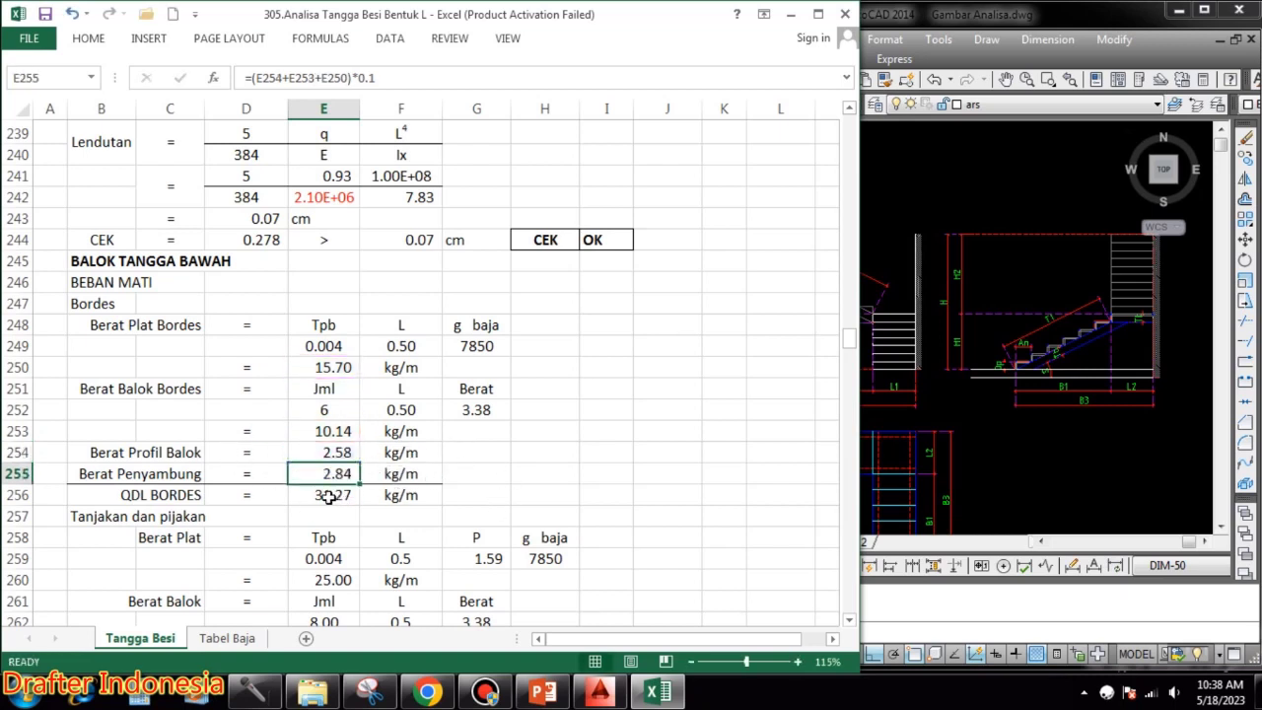
double_click(332, 496)
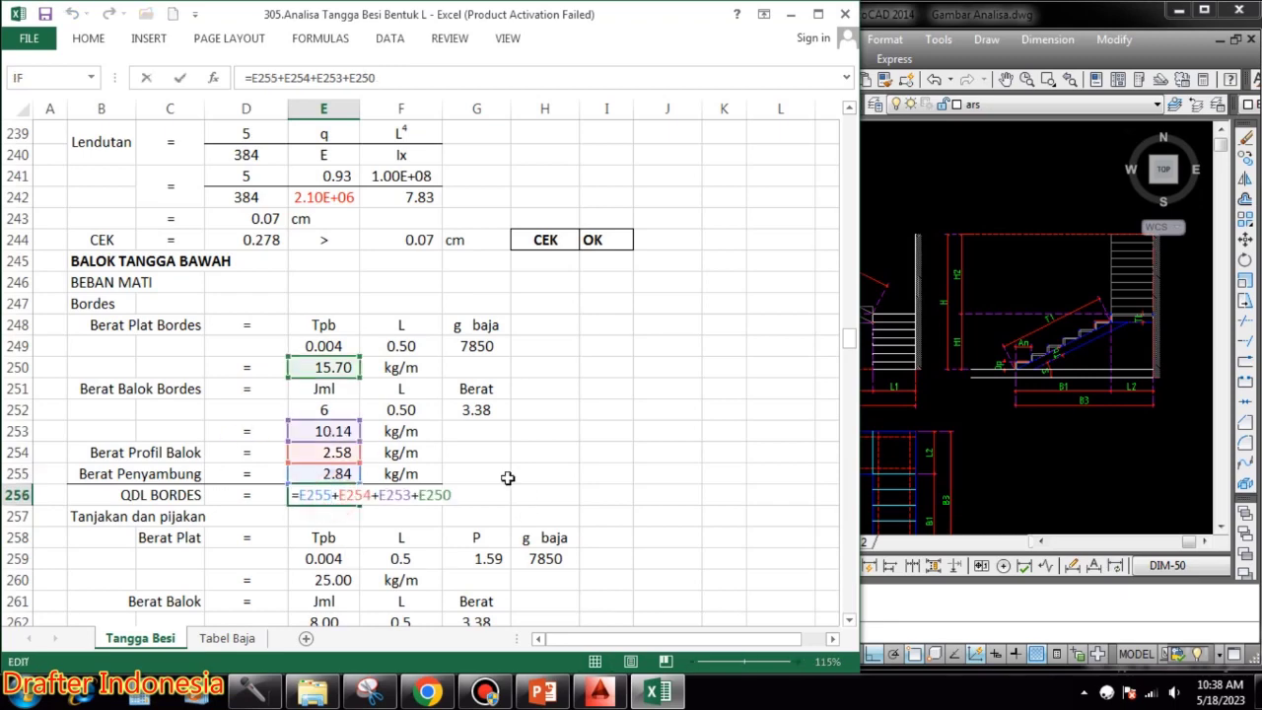
key(Escape)
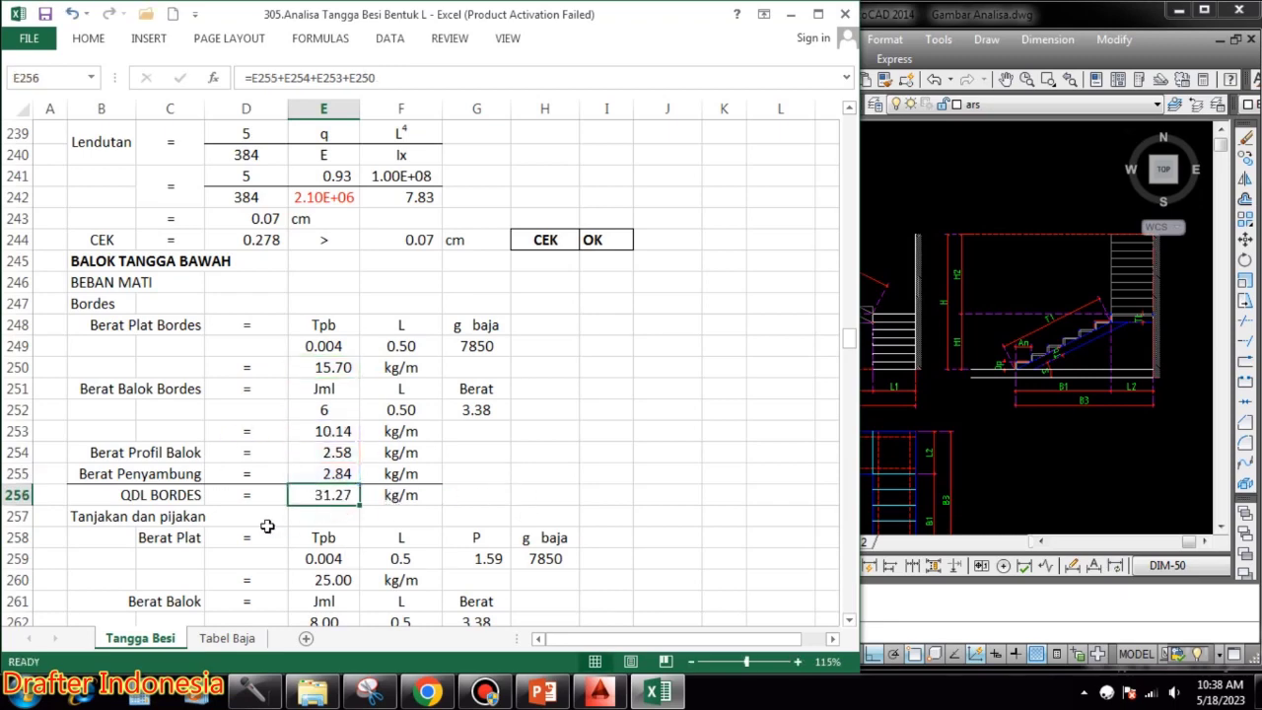
- Inspect the Tanjakan dan pijakan Berat Plat formulas: Tpb, L, P and g baja in E259:H259 and their product in E260
scroll(394, 517, down, 2)
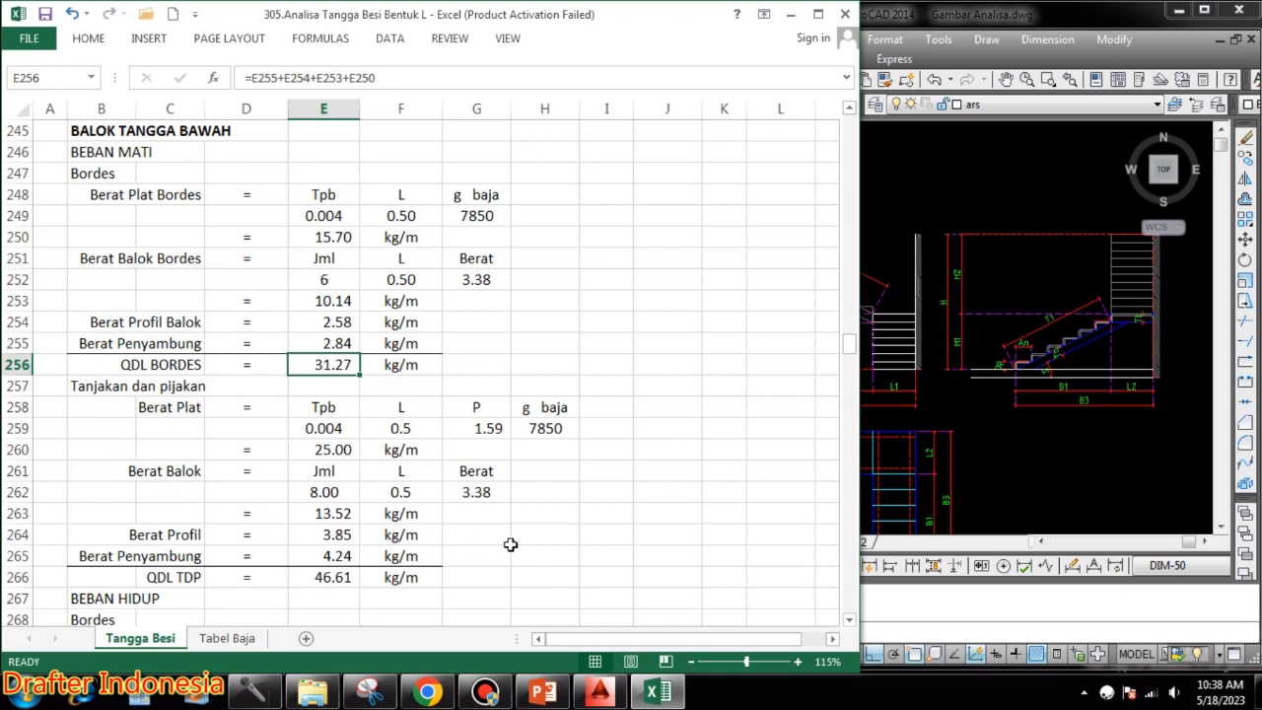
double_click(337, 429)
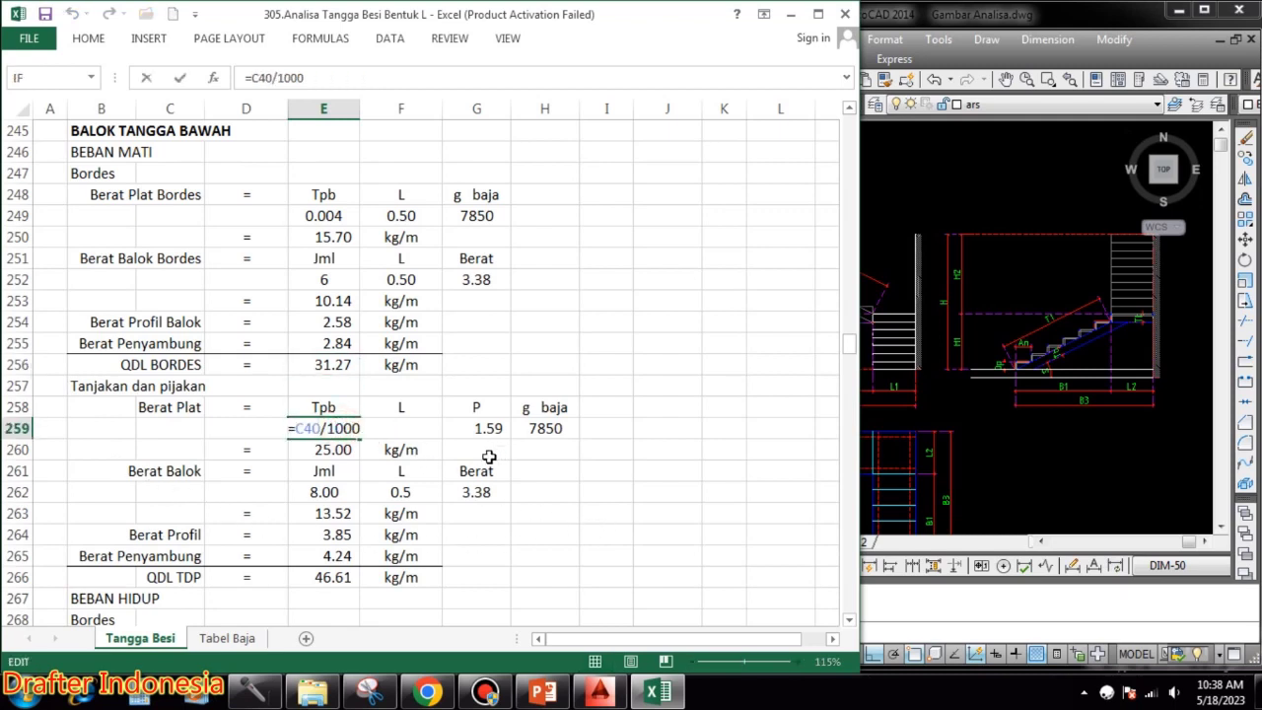
key(Escape)
double_click(423, 429)
key(Escape)
double_click(490, 429)
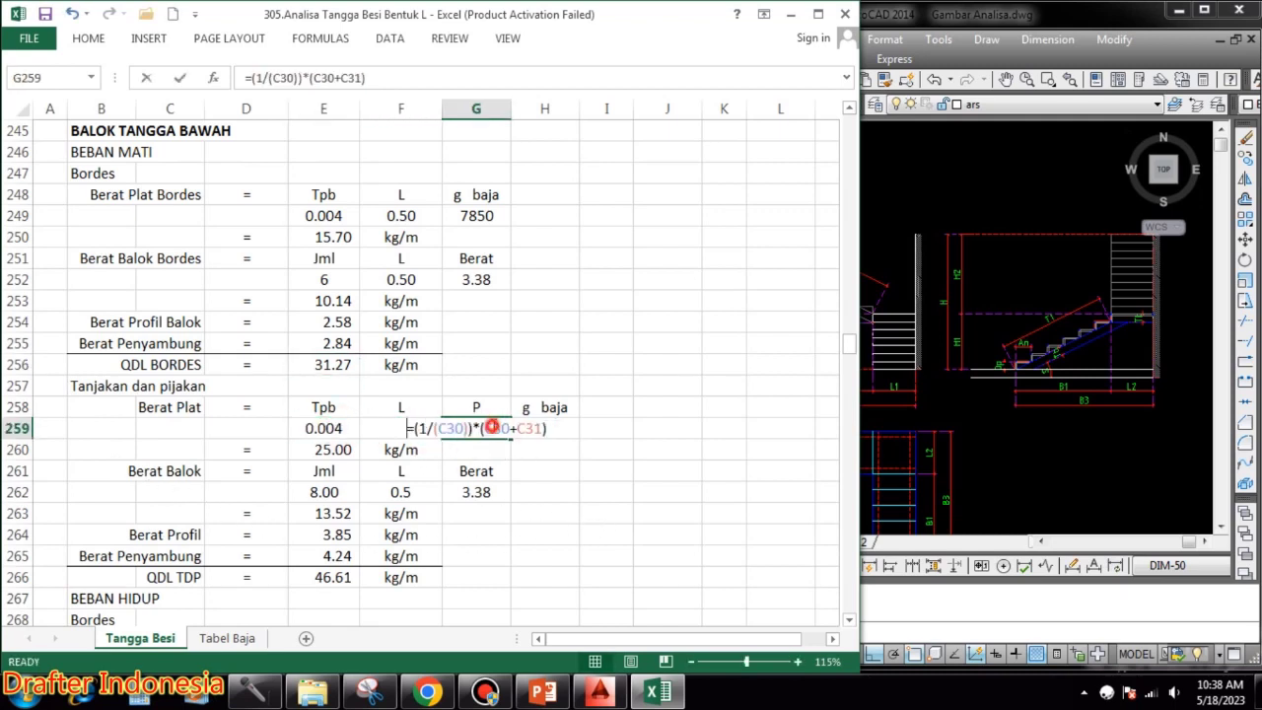
key(Escape)
double_click(552, 429)
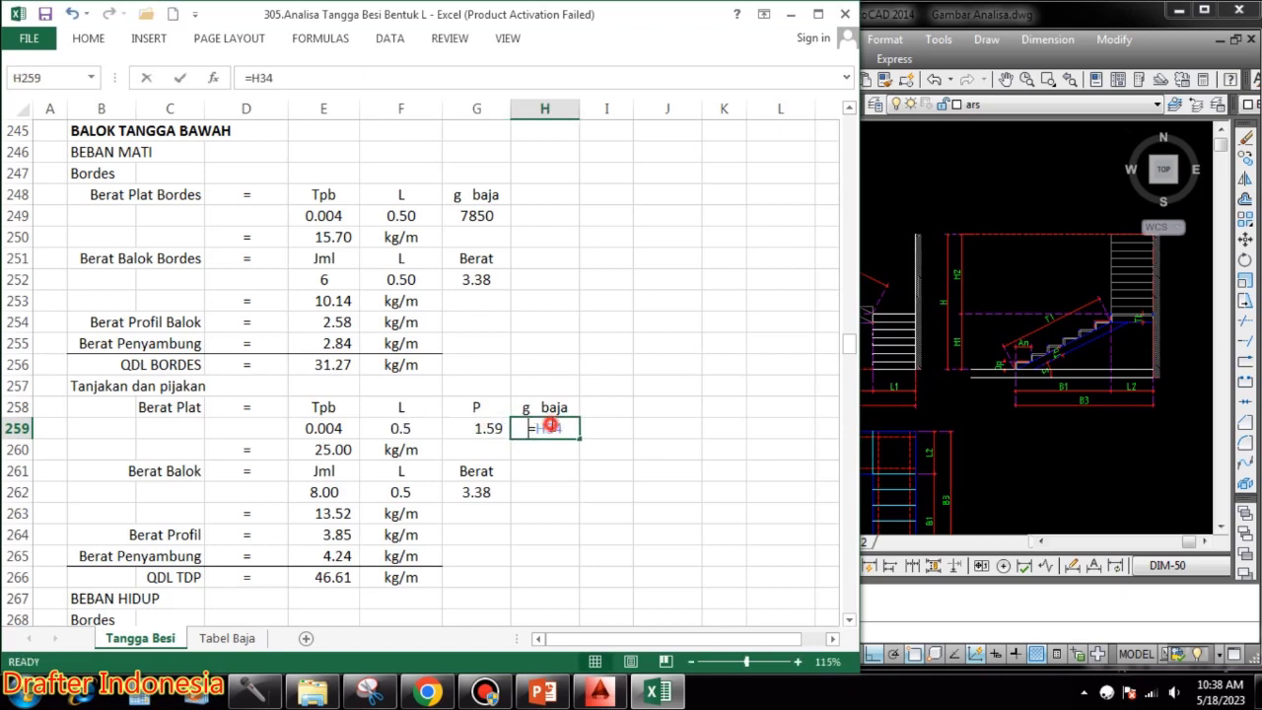
key(Escape)
double_click(327, 450)
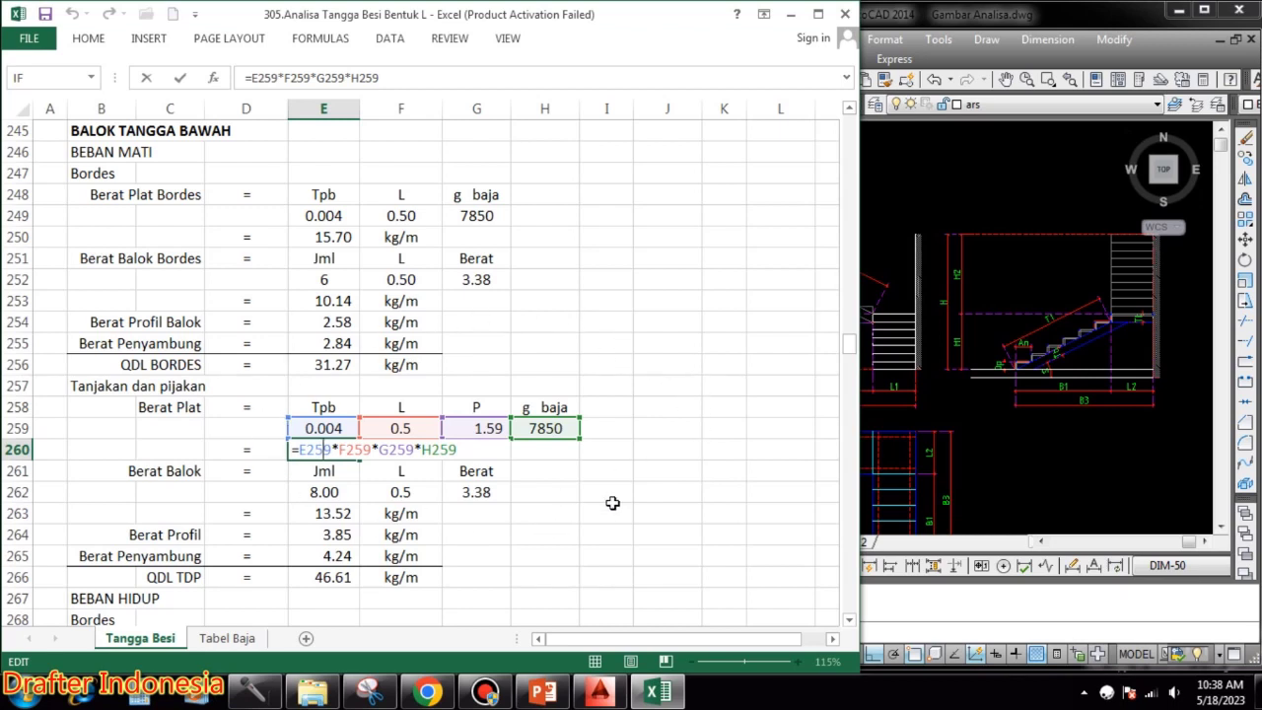
key(Escape)
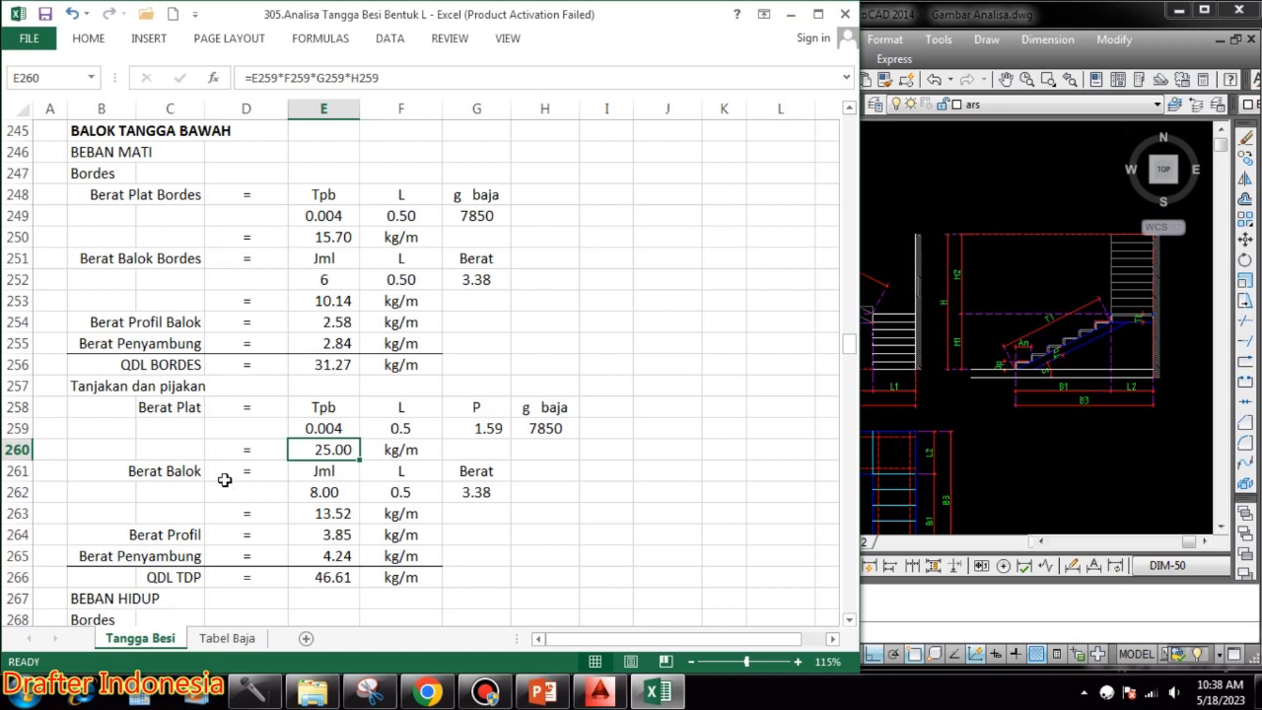
- Inspect the Tanjakan dan pijakan Berat Balok formulas: Jml, L and Berat in E262:G262 and their product in E263
double_click(335, 491)
key(Escape)
double_click(401, 491)
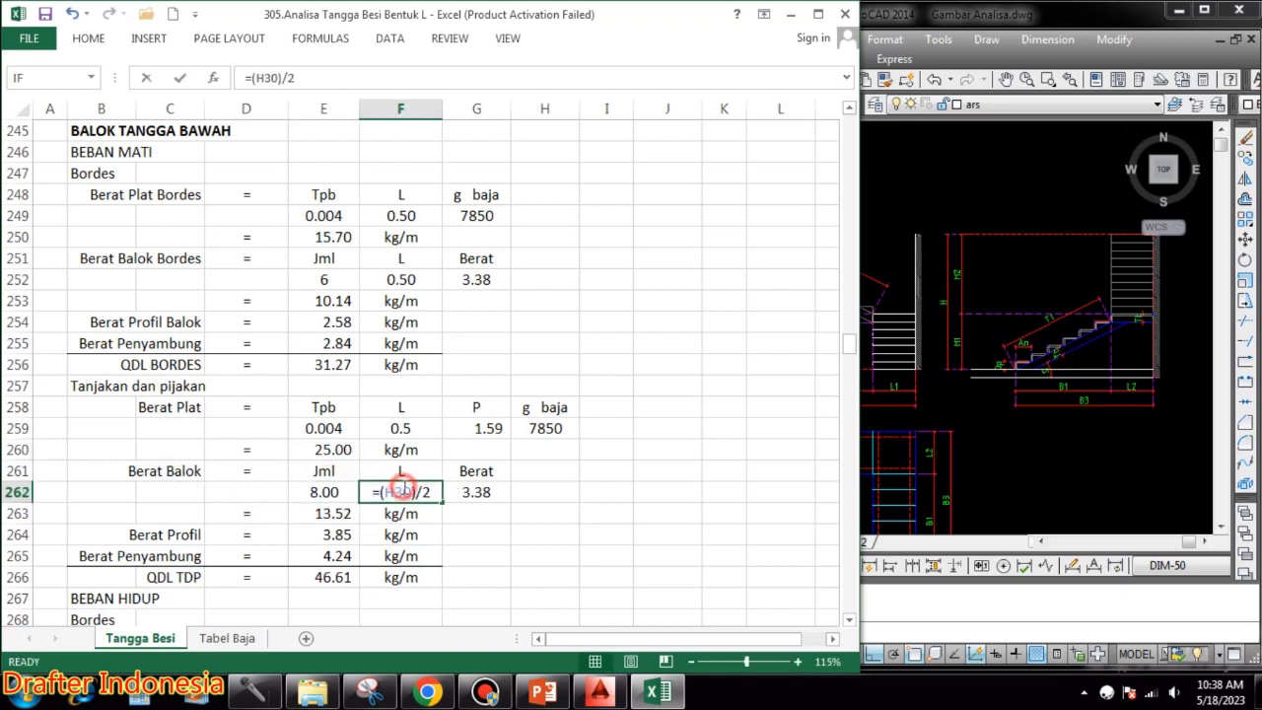
key(Escape)
double_click(483, 491)
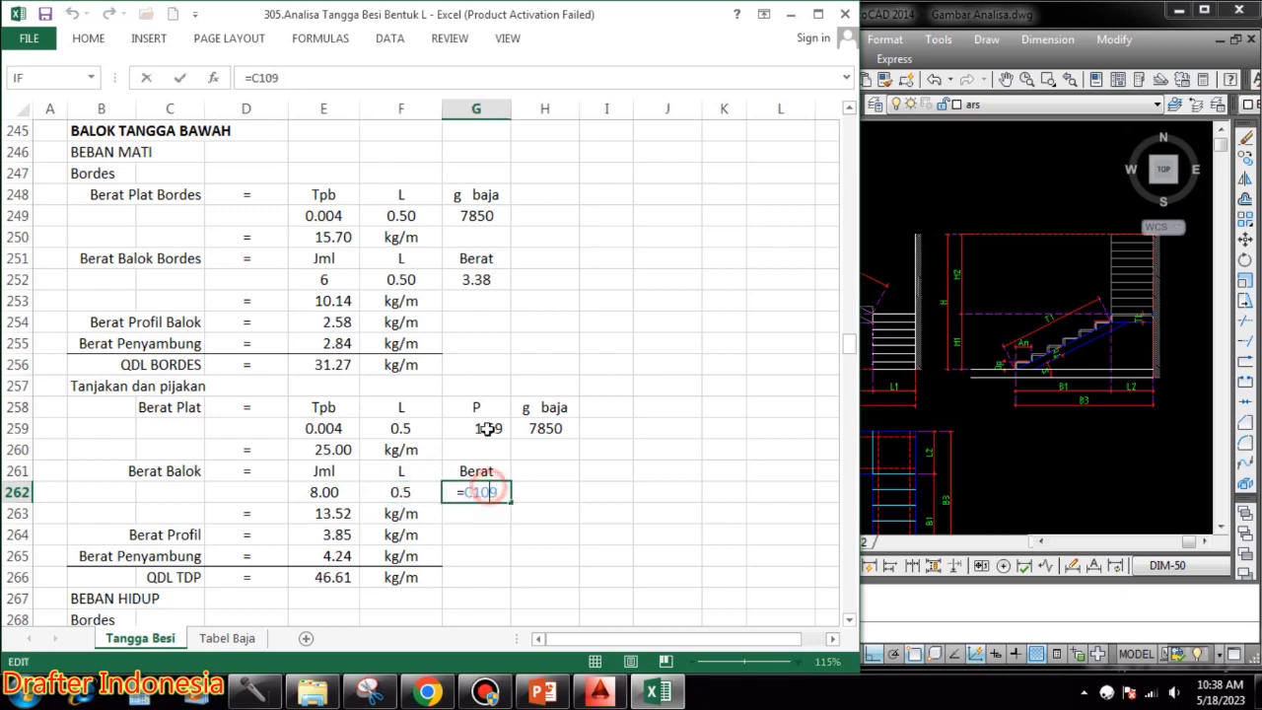
key(Escape)
double_click(334, 513)
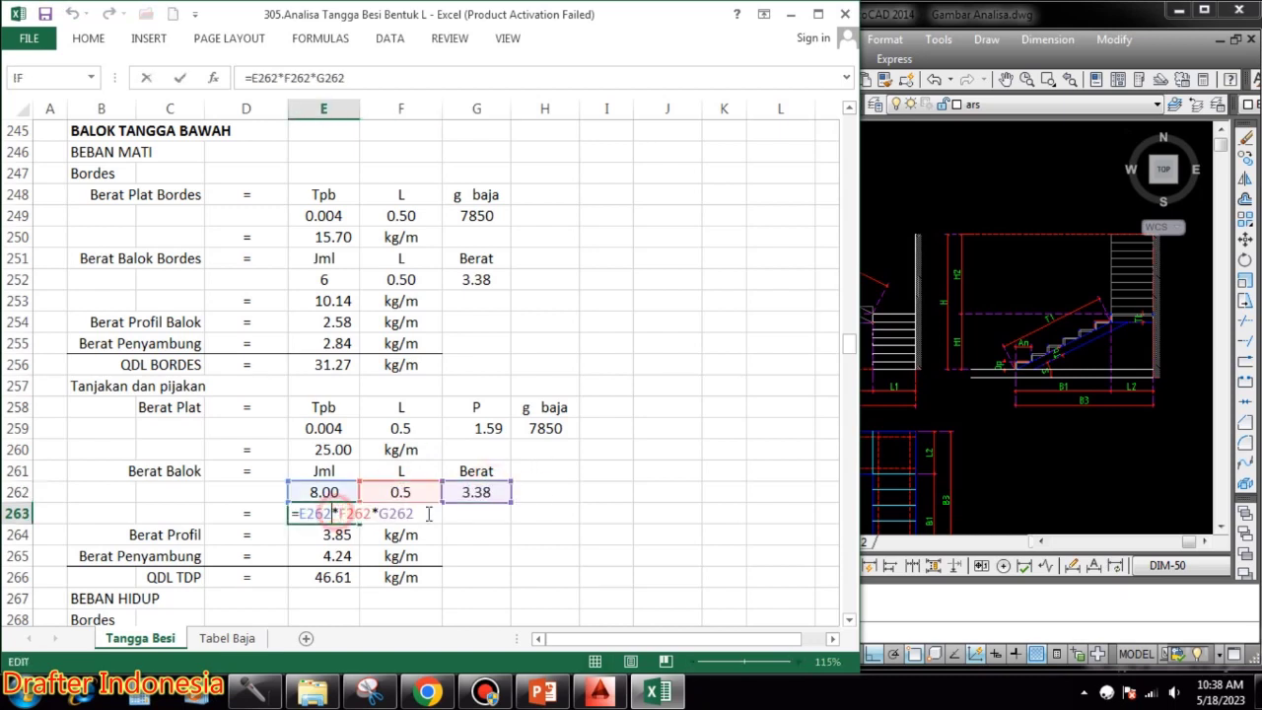
key(Escape)
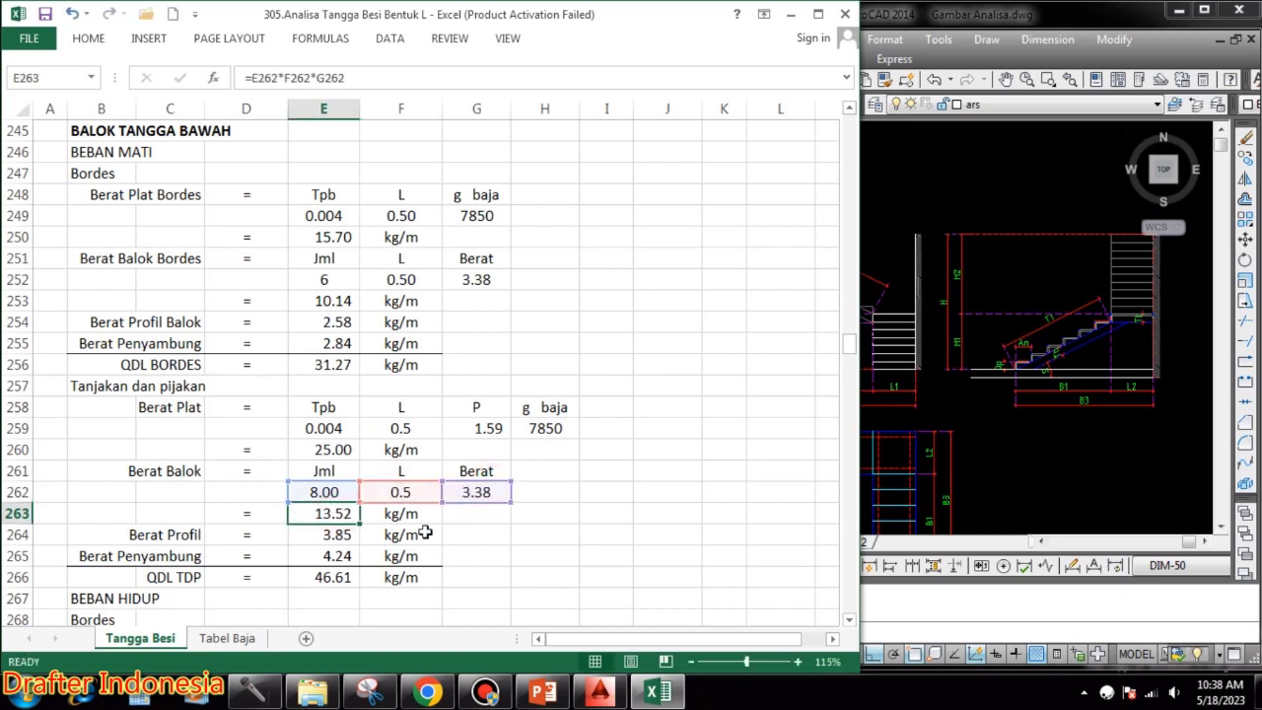
- Inspect the Tanjakan dan pijakan formulas for Berat Profil in E264, Berat Penyambung in E265 and QDL TDP in E266
double_click(339, 538)
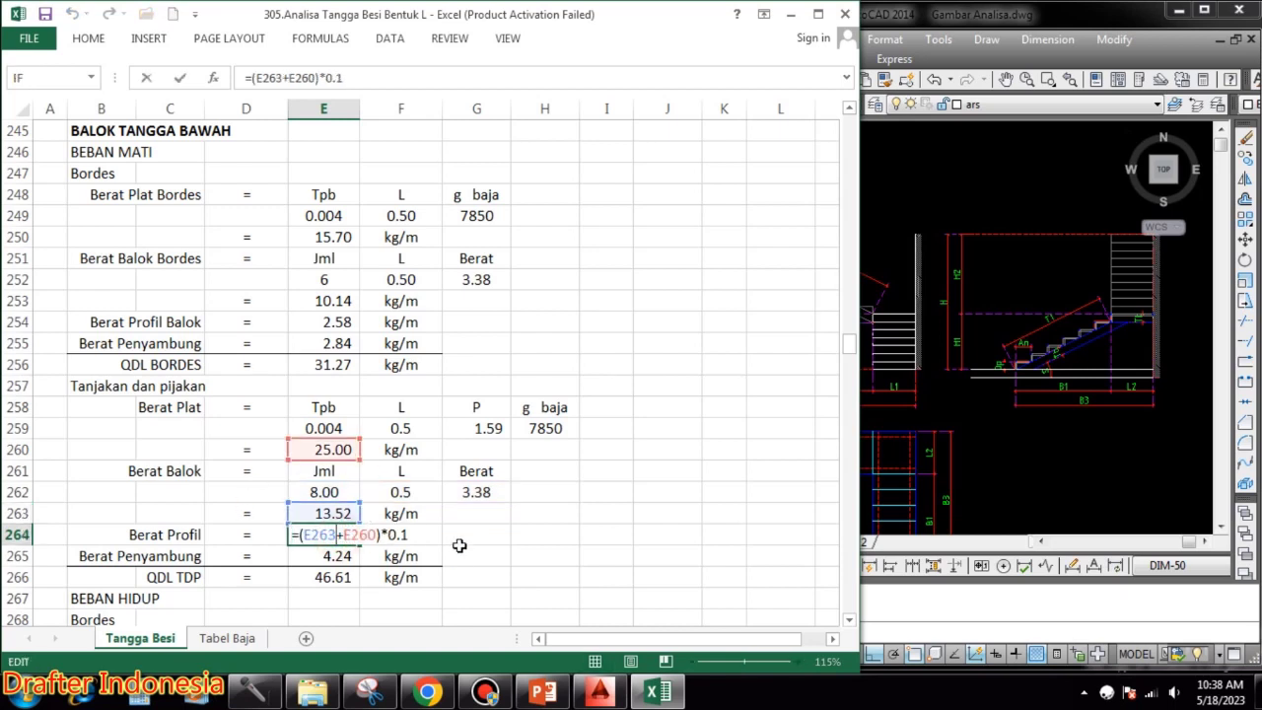
key(Escape)
double_click(329, 556)
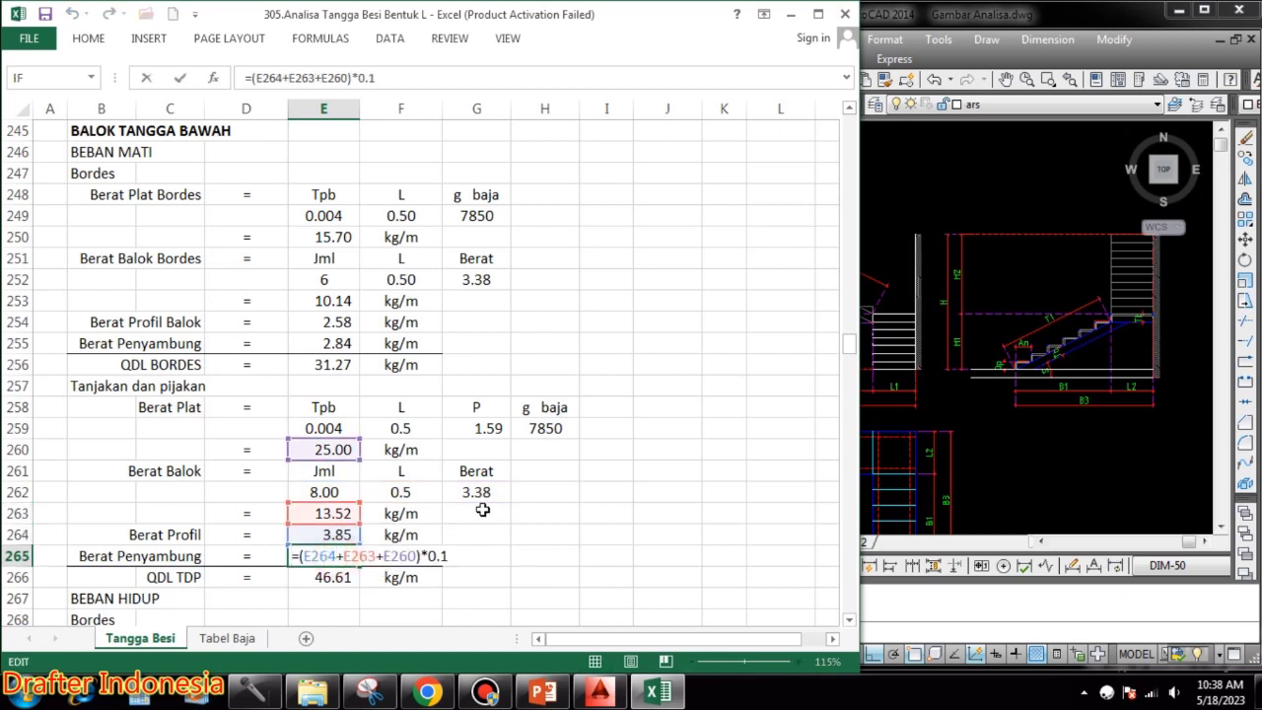
key(Escape)
double_click(341, 580)
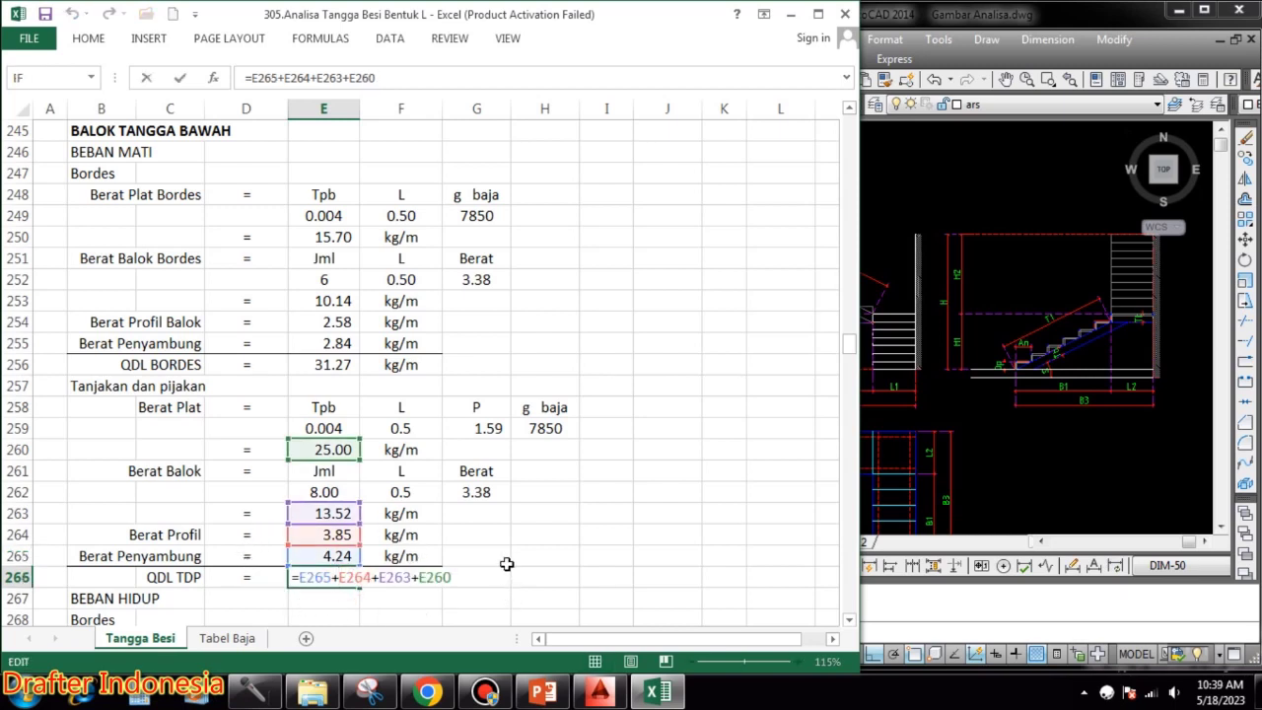
key(Escape)
- Link the Bordes live load q in E270 to the plate's QLL value in D56
scroll(524, 474, down, 3)
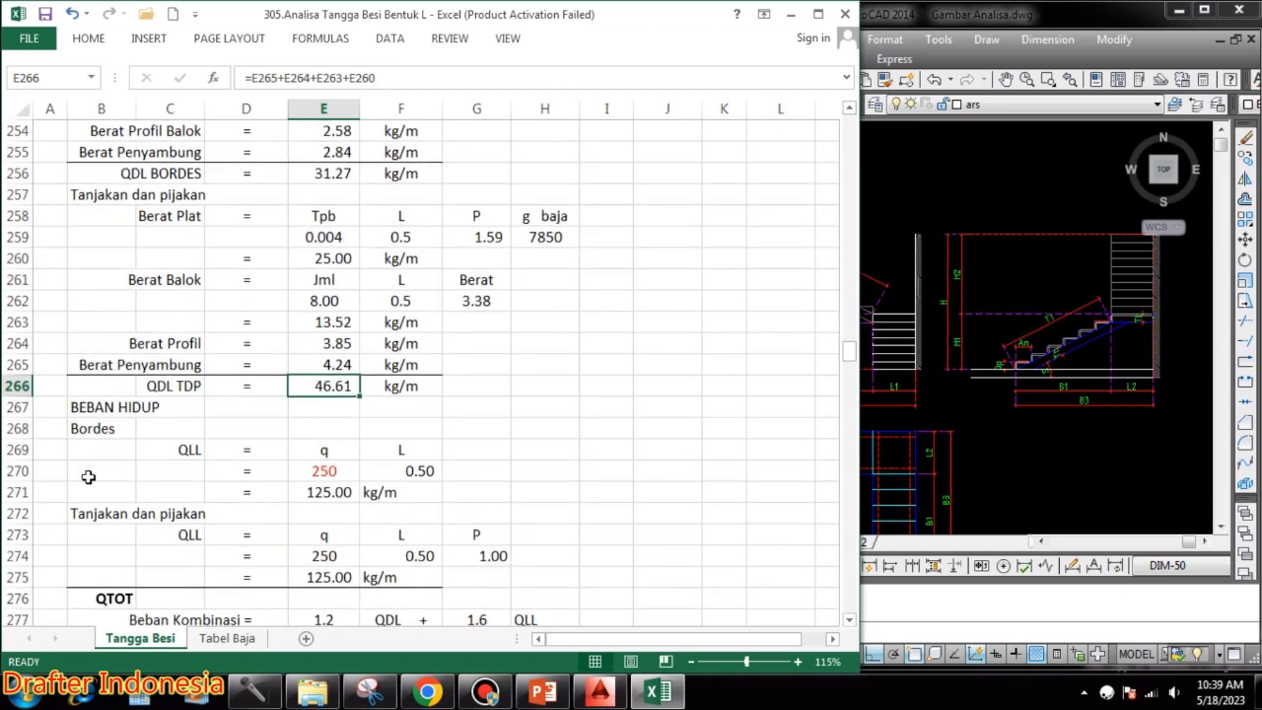
key(Down)
click(335, 467)
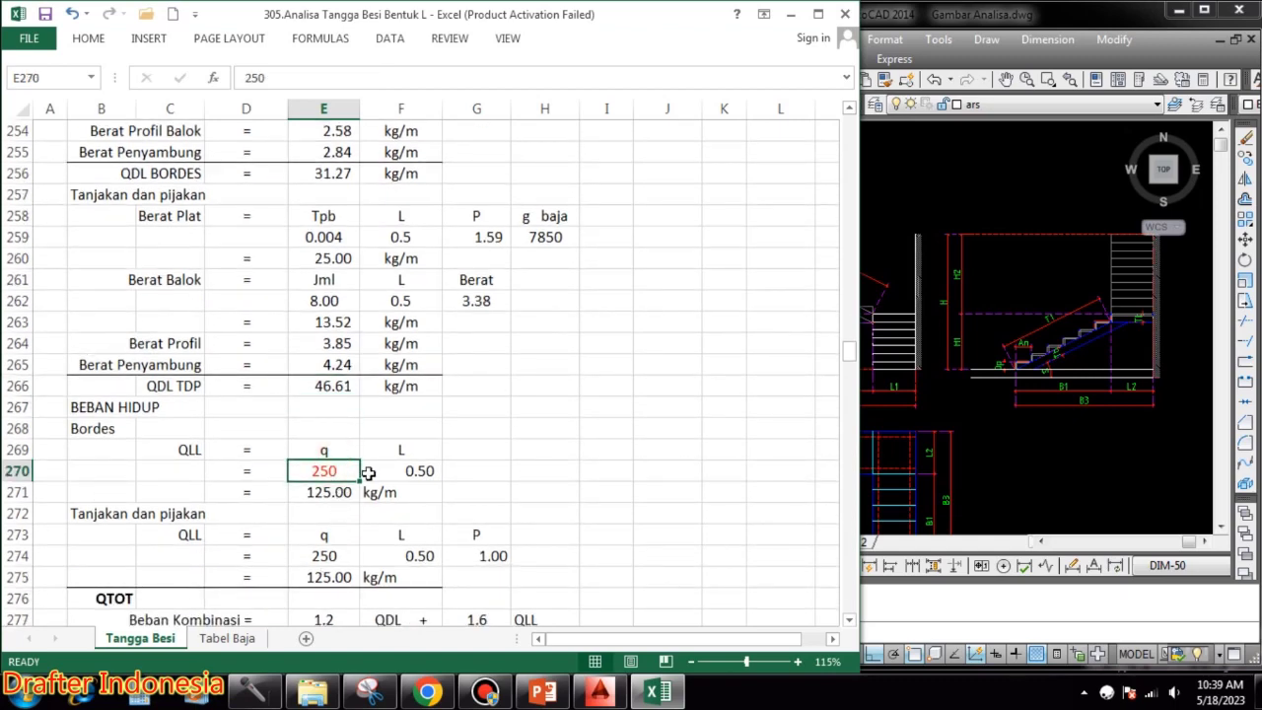
text(=)
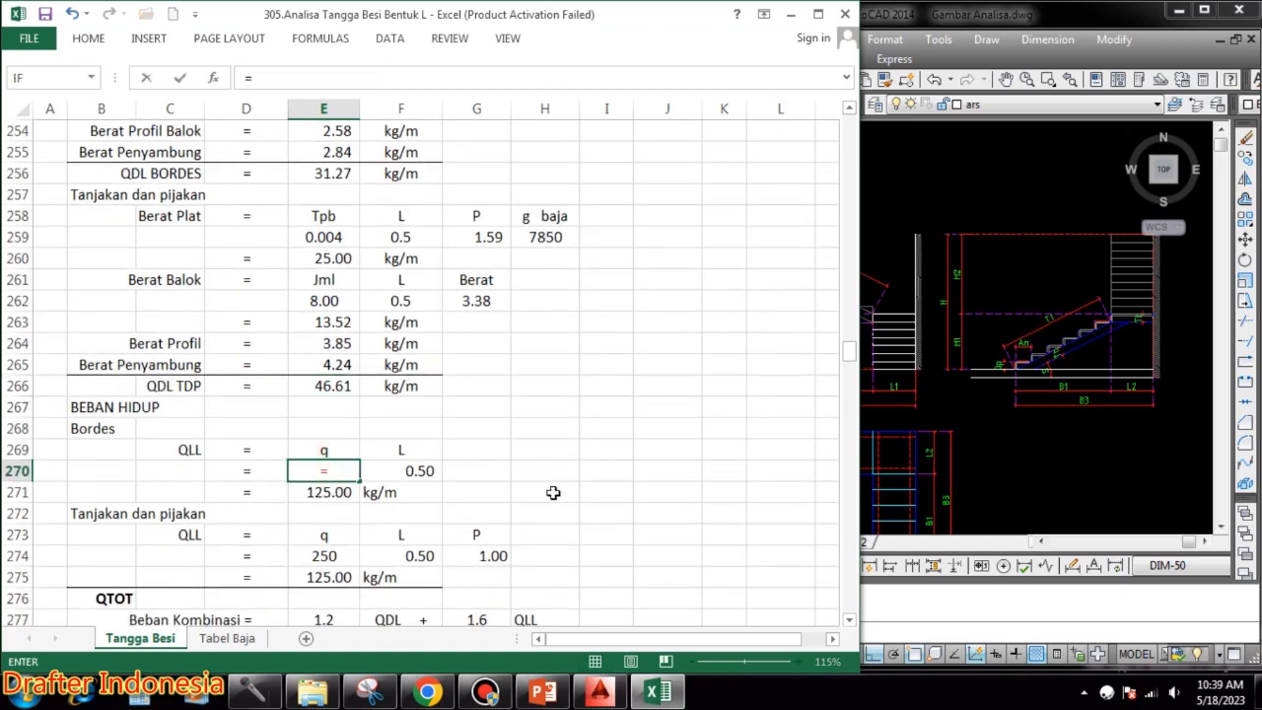
scroll(530, 454, up, 20)
scroll(525, 454, up, 20)
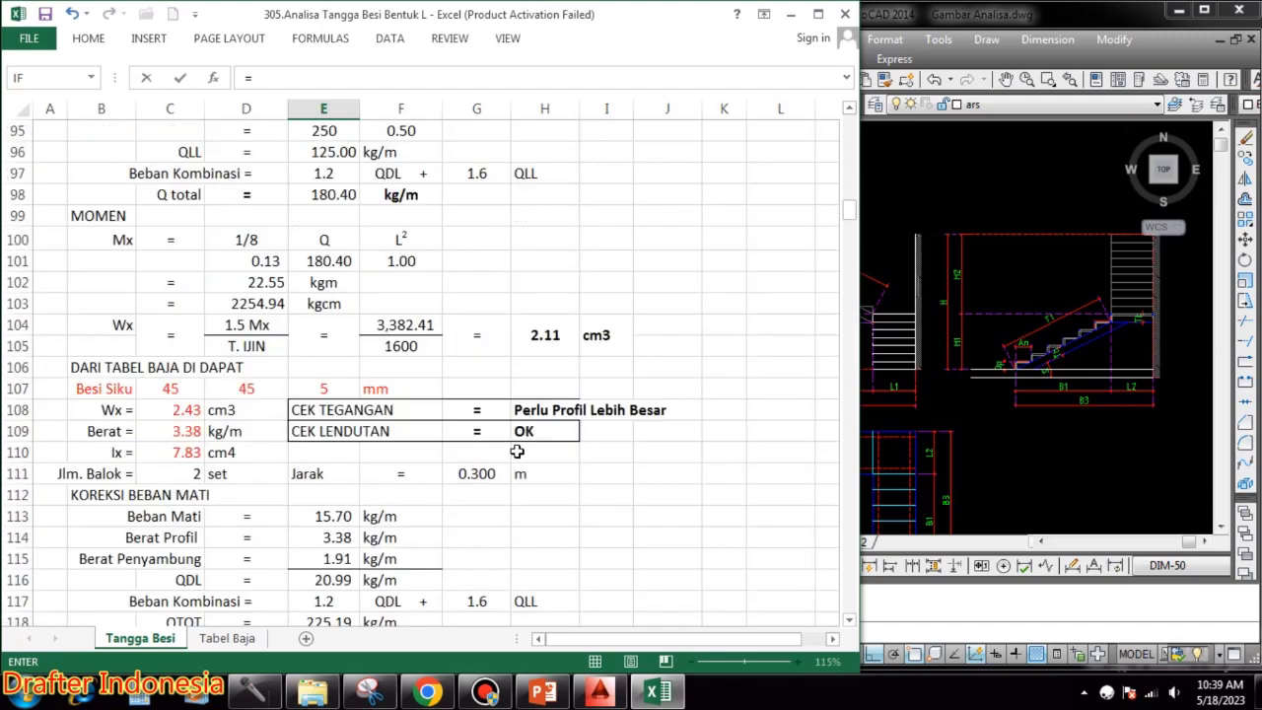
scroll(514, 452, up, 5)
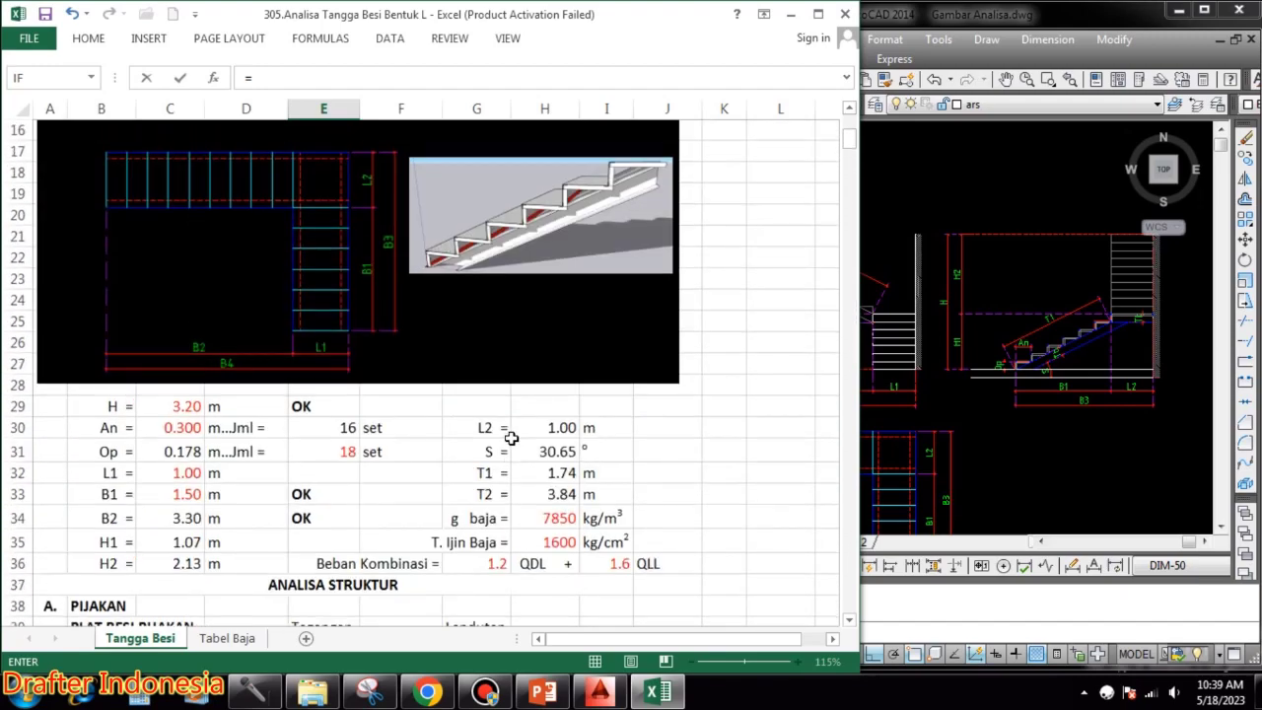
scroll(513, 437, down, 10)
click(246, 388)
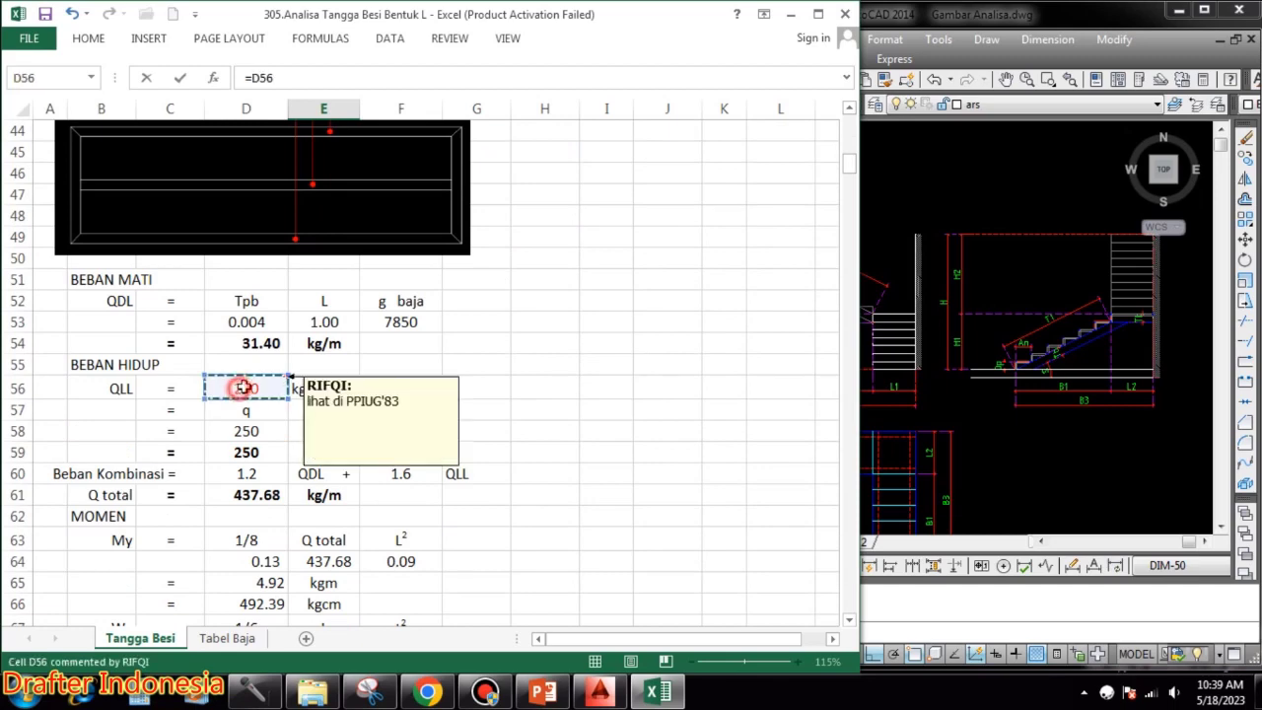
key(Return)
- Change the font colour of the Bordes live load q in E270 to black
click(354, 577)
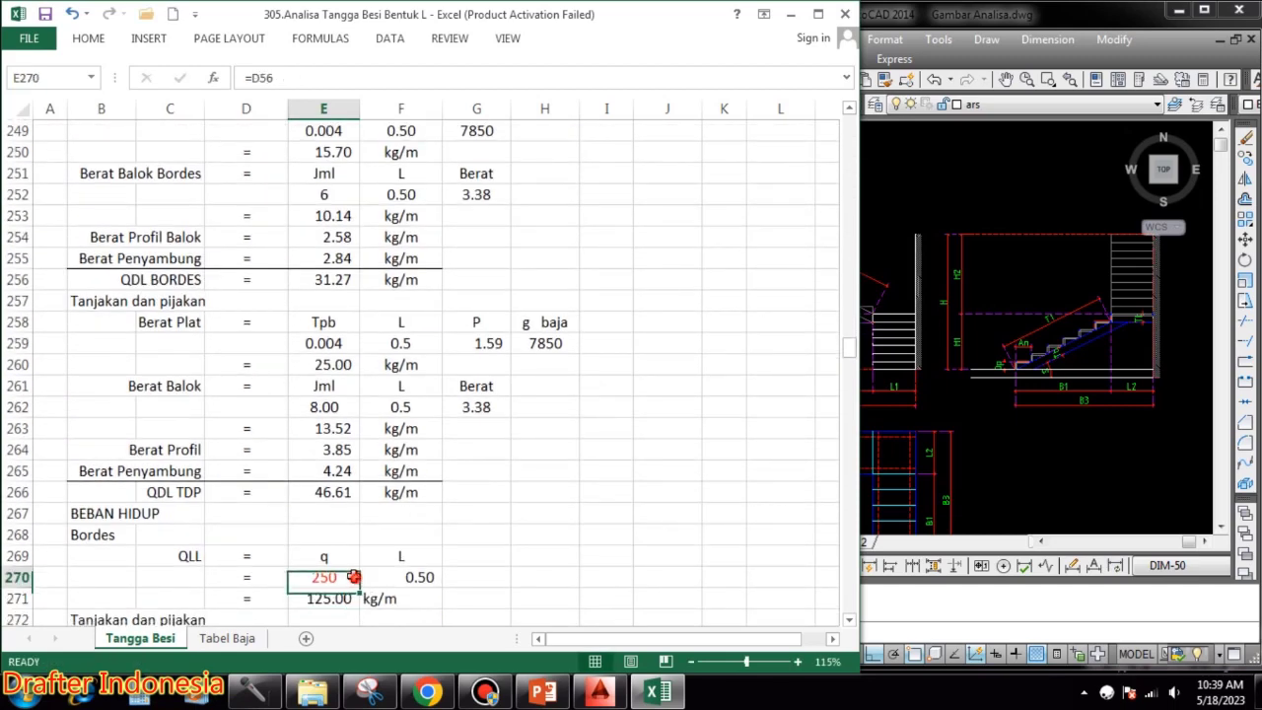
click(88, 37)
click(247, 98)
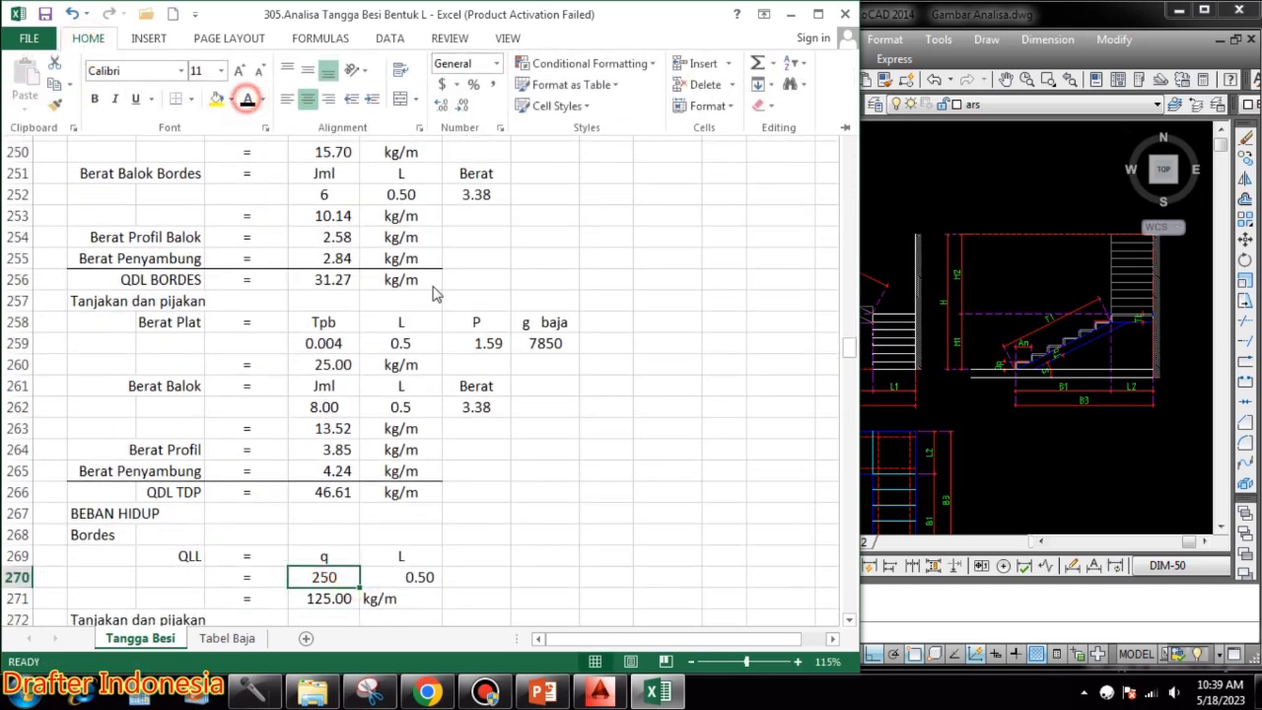
click(684, 482)
click(555, 520)
- Inspect the Bordes live load formulas: q in E270, L in F270 and their product in E271
scroll(416, 476, down, 2)
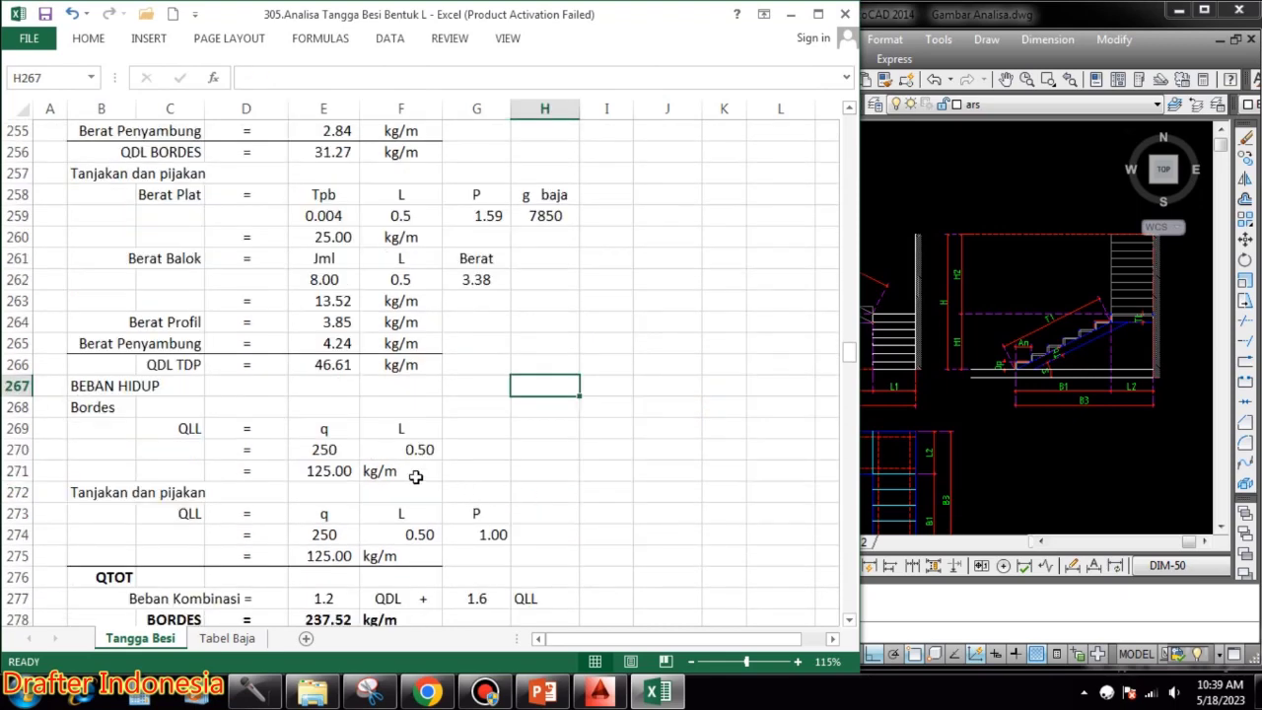
double_click(339, 449)
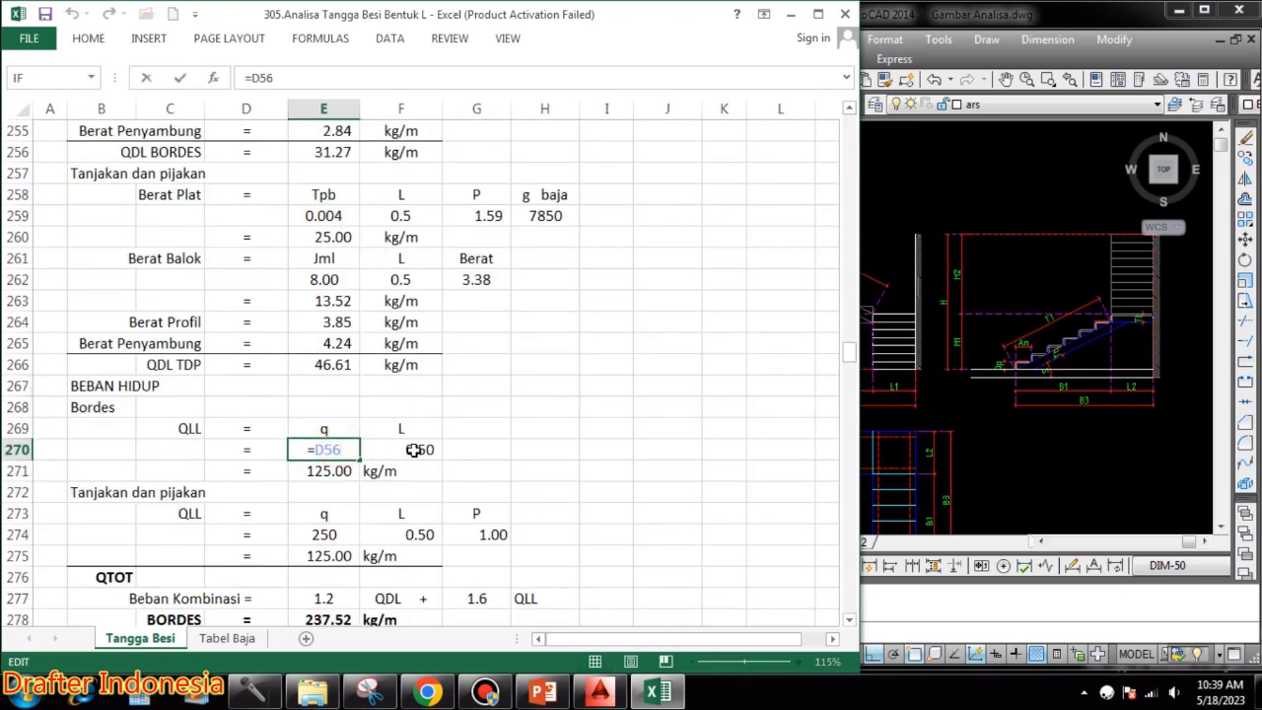
double_click(417, 451)
key(Escape)
double_click(329, 472)
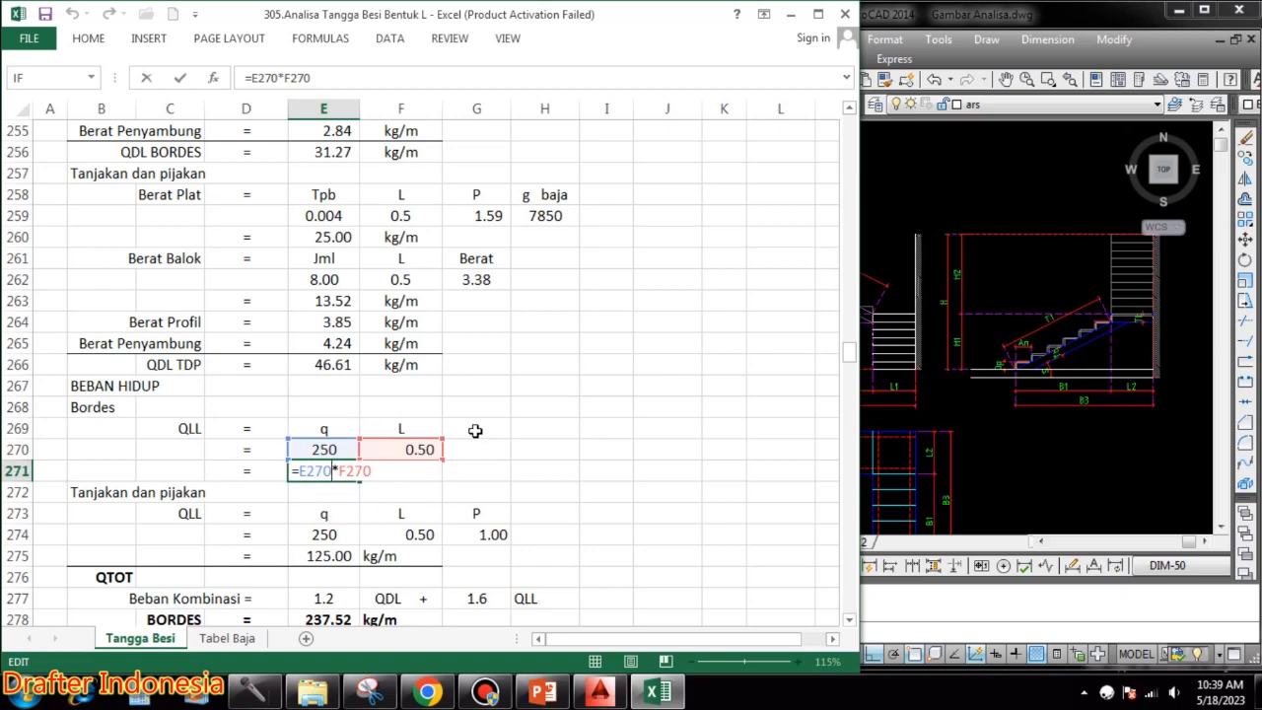
key(Escape)
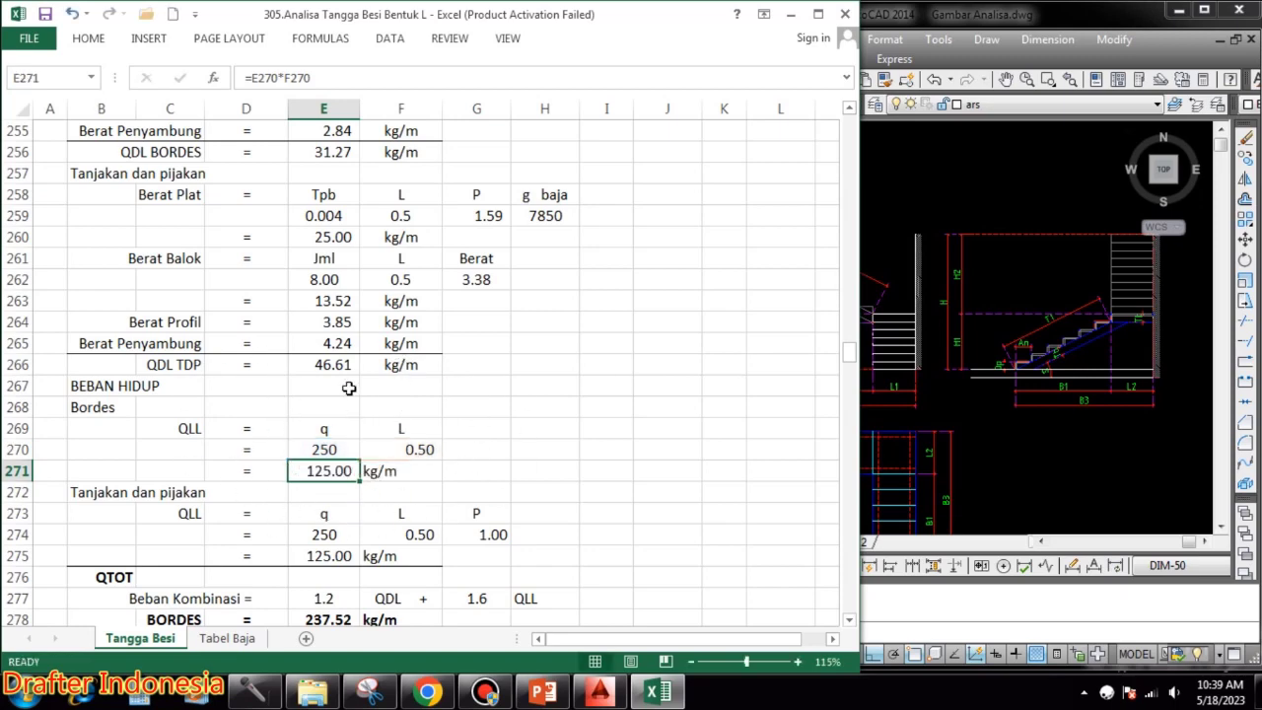
- Link the Tanjakan dan pijakan live load q in E274 to the Bordes q in E270
scroll(392, 395, down, 1)
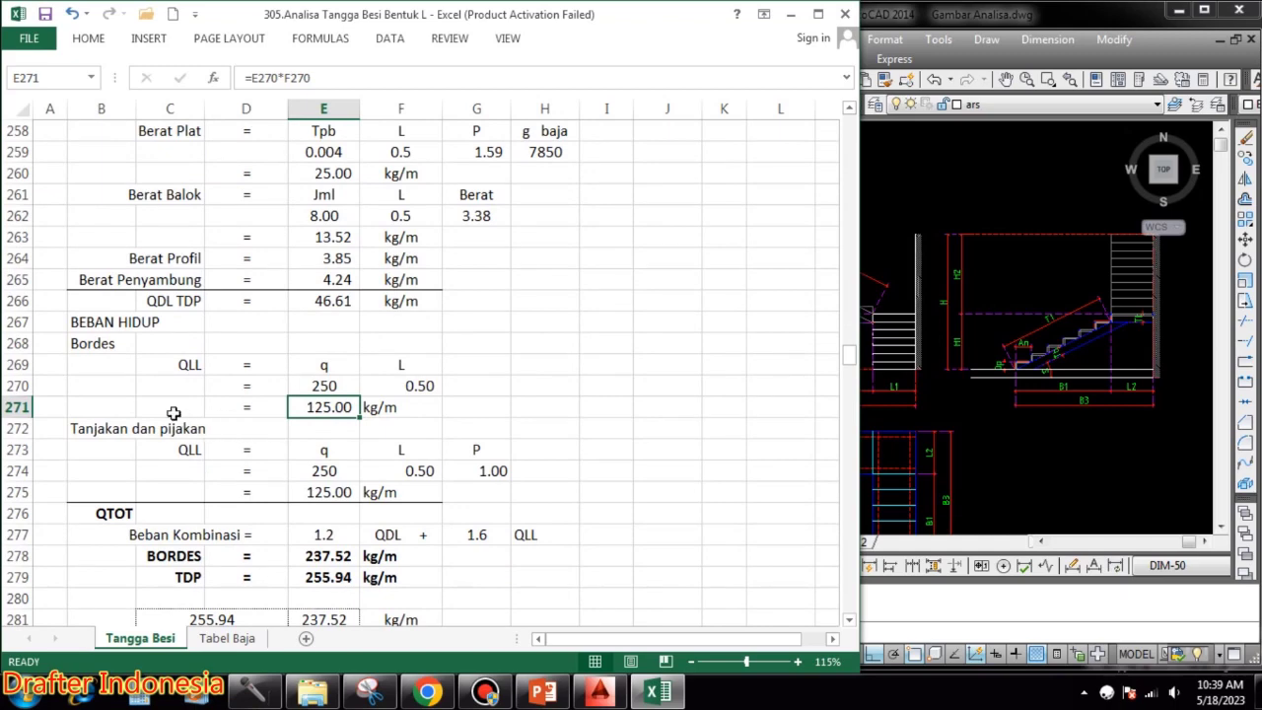
click(323, 452)
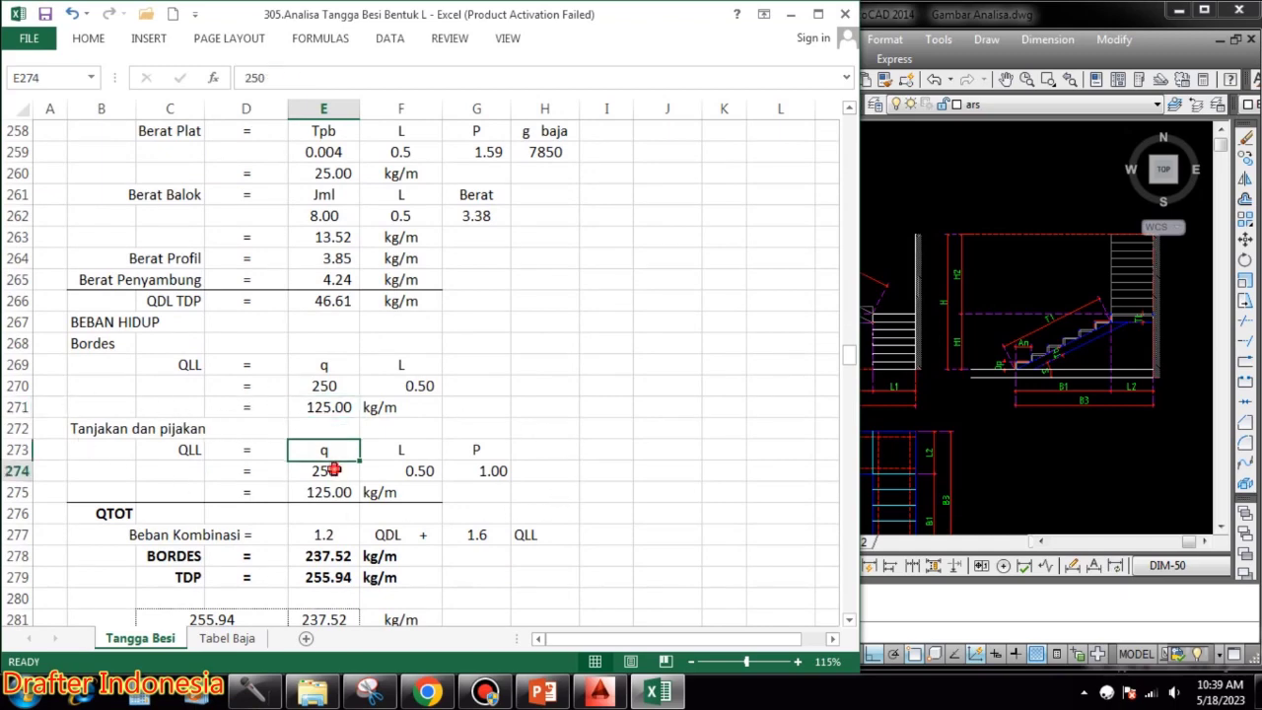
click(328, 471)
double_click(404, 472)
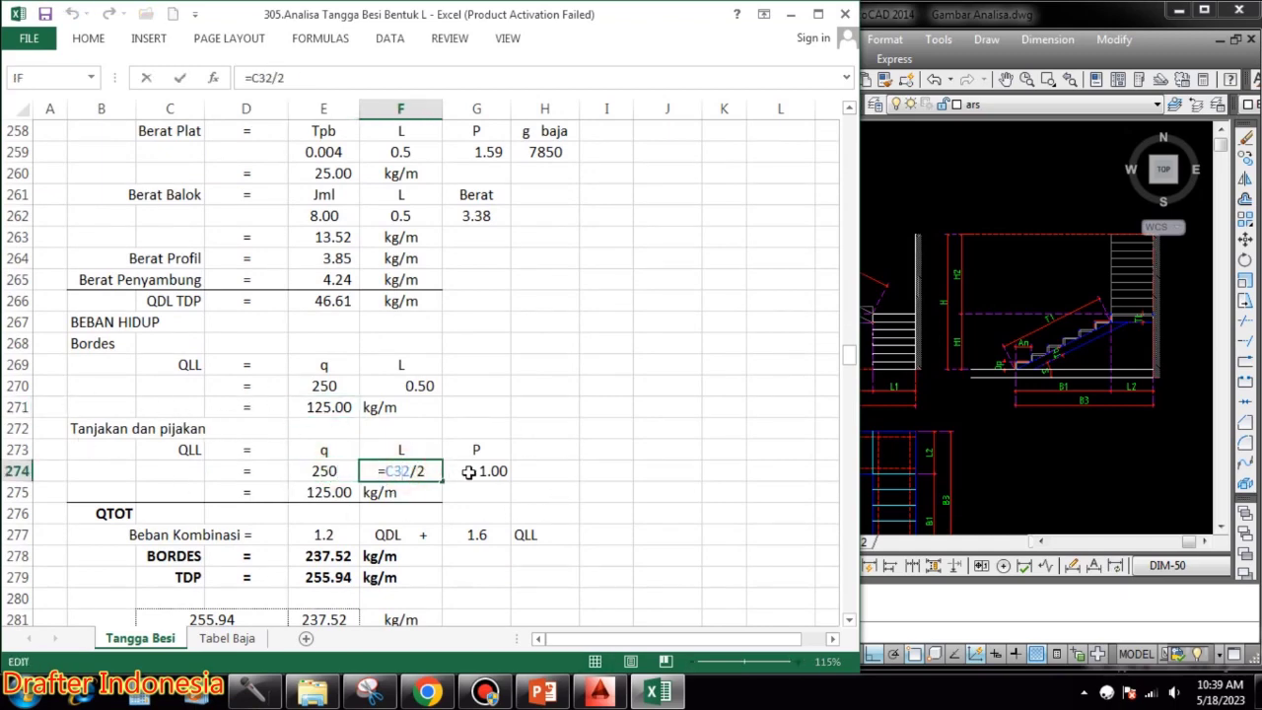
click(330, 472)
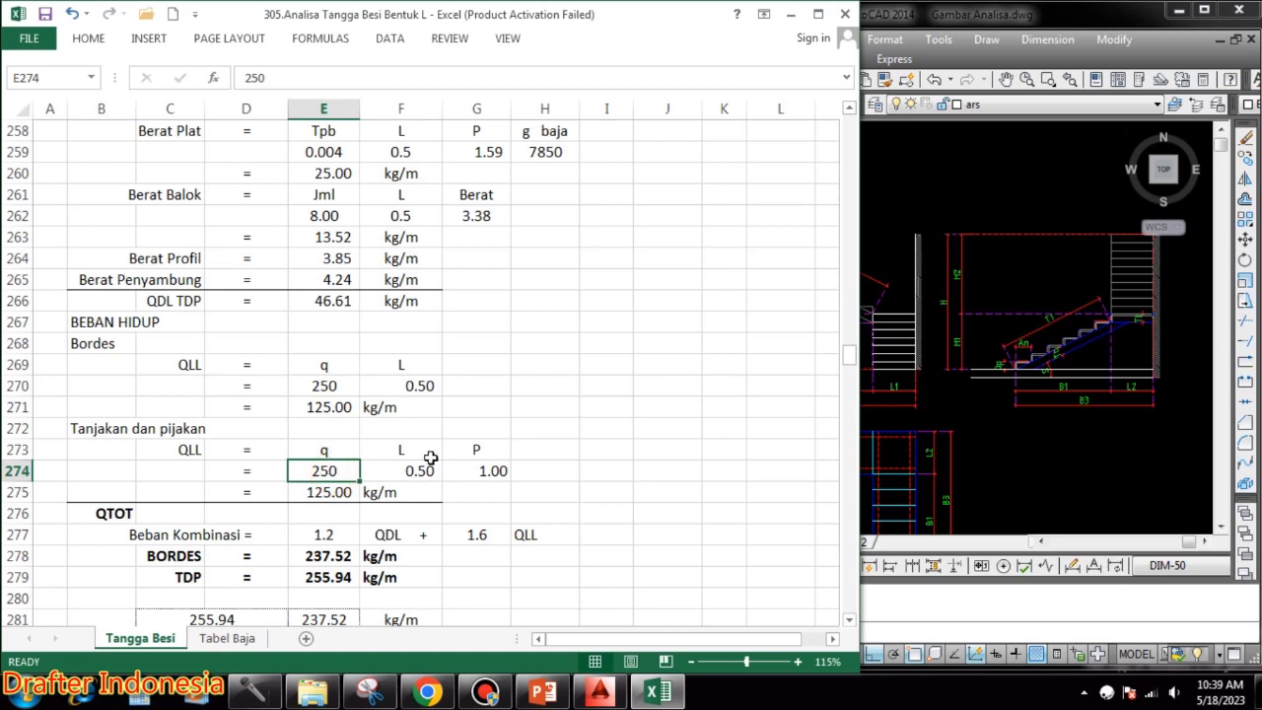
click(333, 385)
click(342, 472)
text(=)
click(337, 385)
key(Return)
- Inspect the Tanjakan dan pijakan live load formulas: q, L and P in E274:G274 and their product in E275
click(347, 473)
double_click(347, 473)
double_click(412, 471)
click(491, 472)
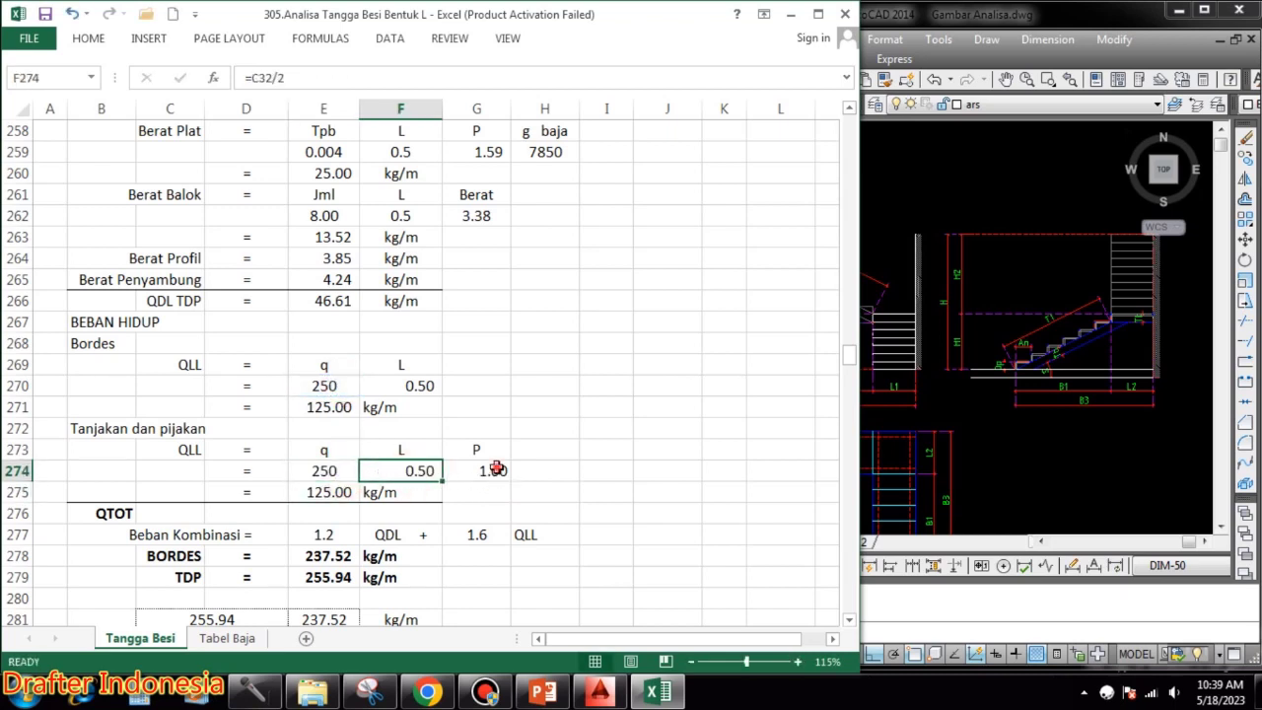
double_click(491, 471)
key(Escape)
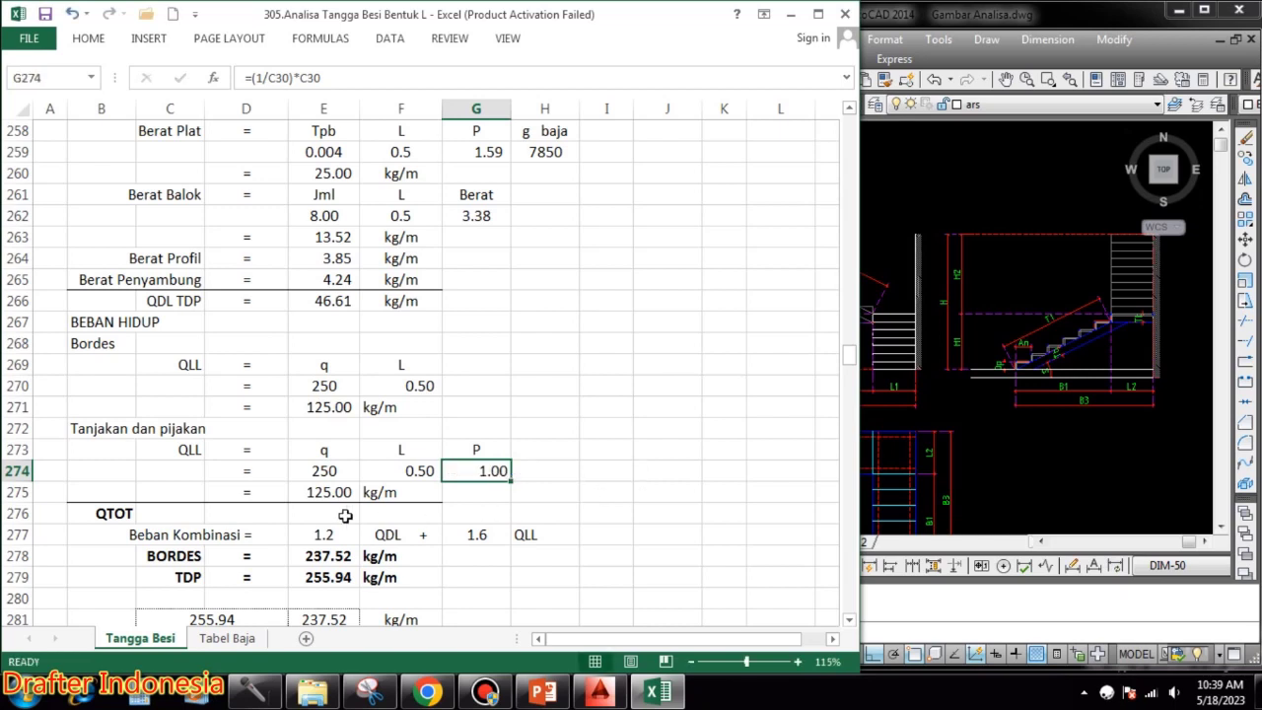
click(341, 492)
double_click(341, 492)
key(Escape)
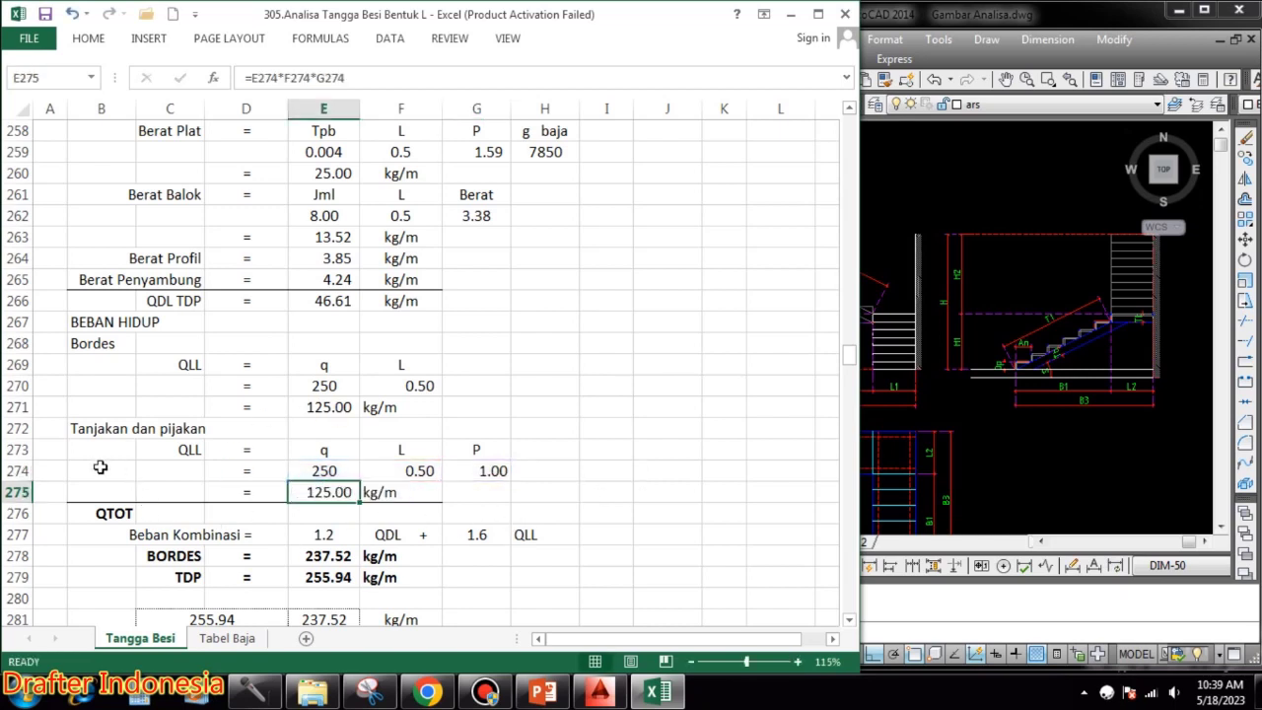
- Inspect the QTOT load combination formulas for BORDES in E278 and TDP in E279
scroll(182, 464, down, 1)
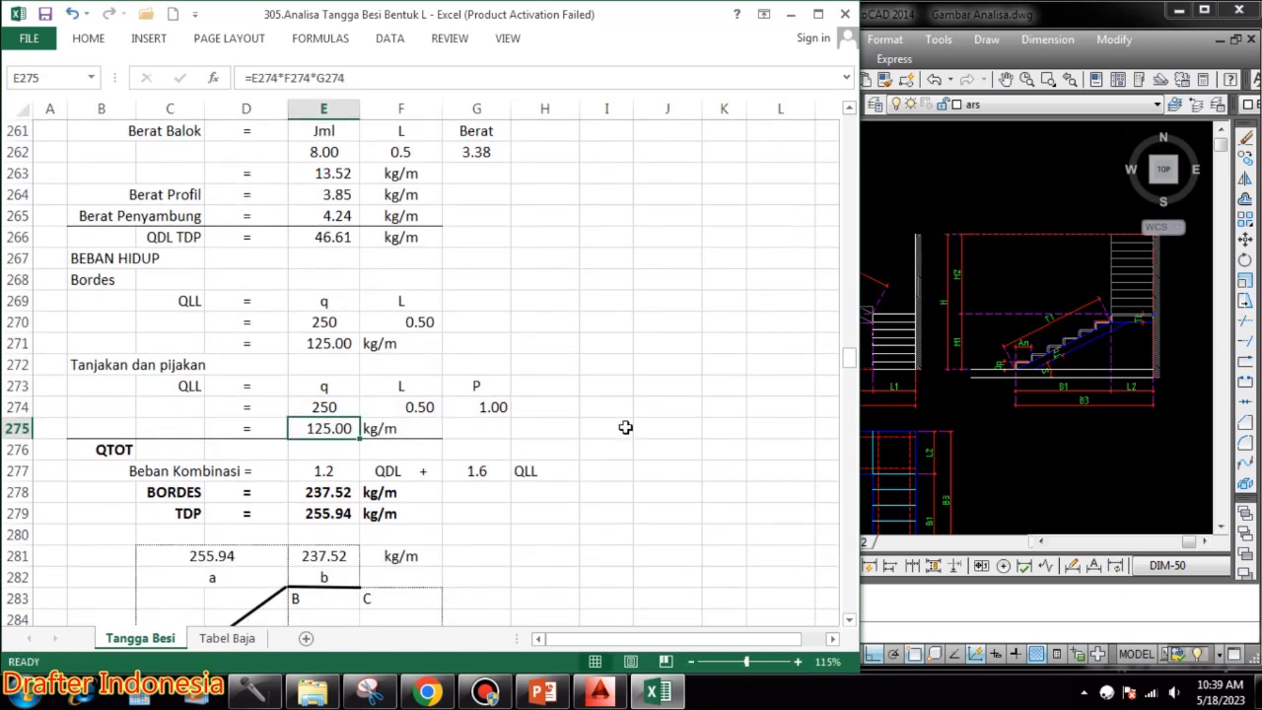
click(345, 496)
double_click(334, 489)
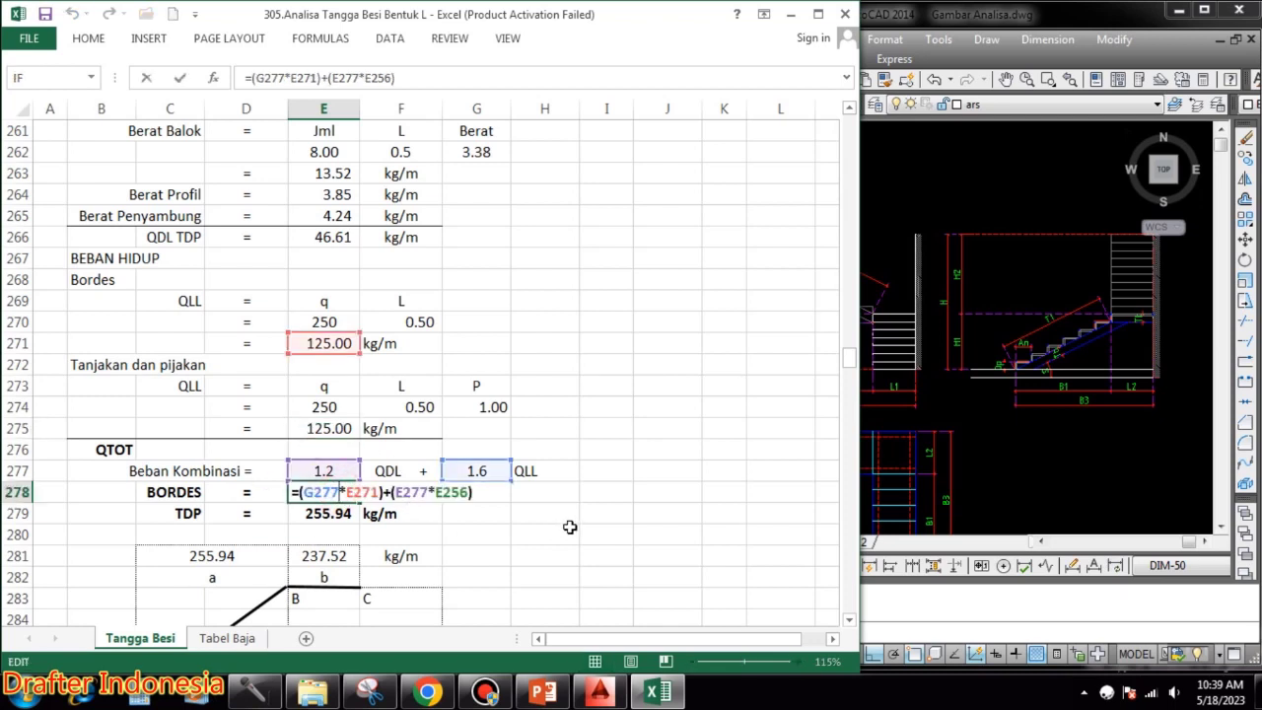
key(Return)
double_click(337, 514)
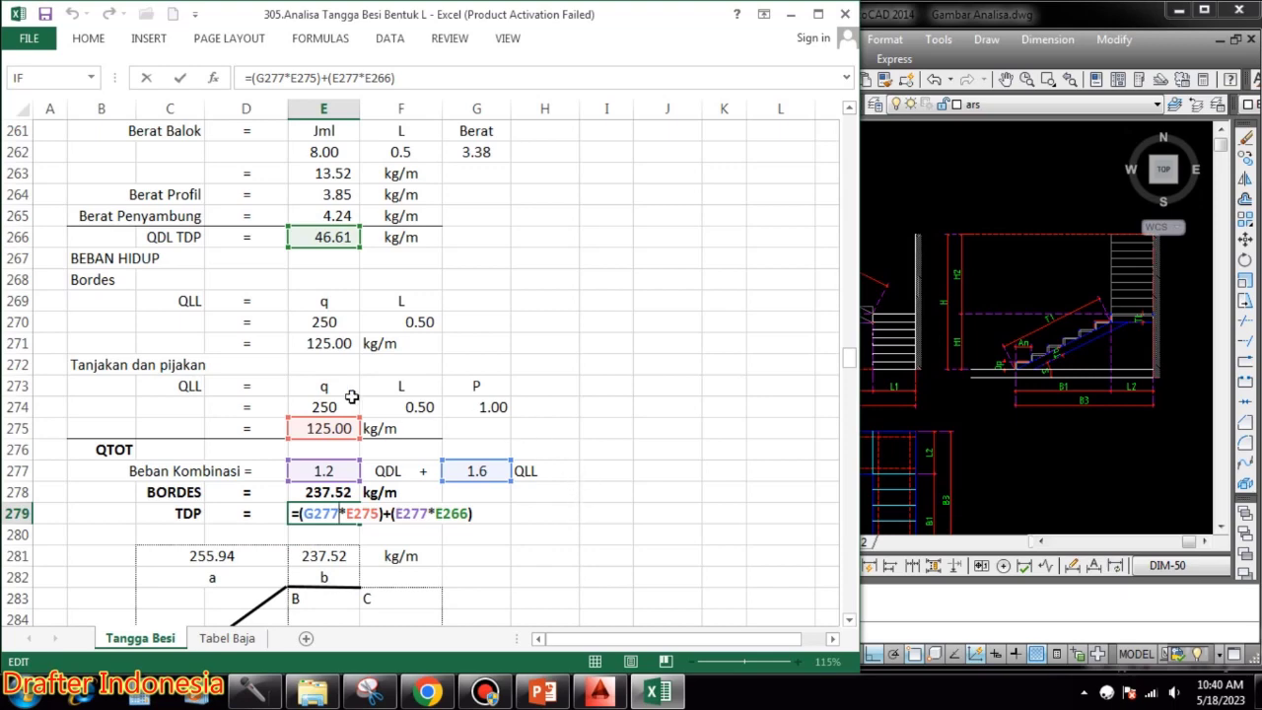
key(ctrl+Return)
- Inspect the beam diagram's load formulas: a in C281 and b in E281
scroll(582, 467, down, 1)
scroll(583, 467, down, 4)
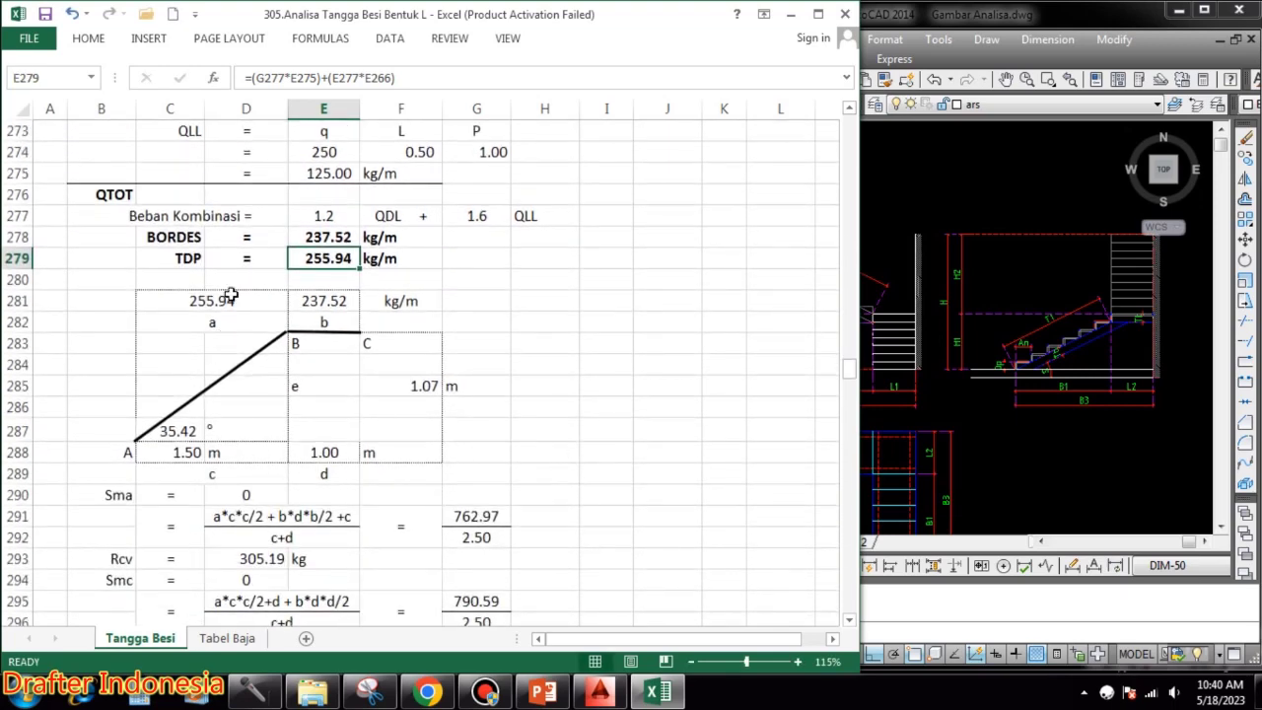
click(233, 299)
text(=E279)
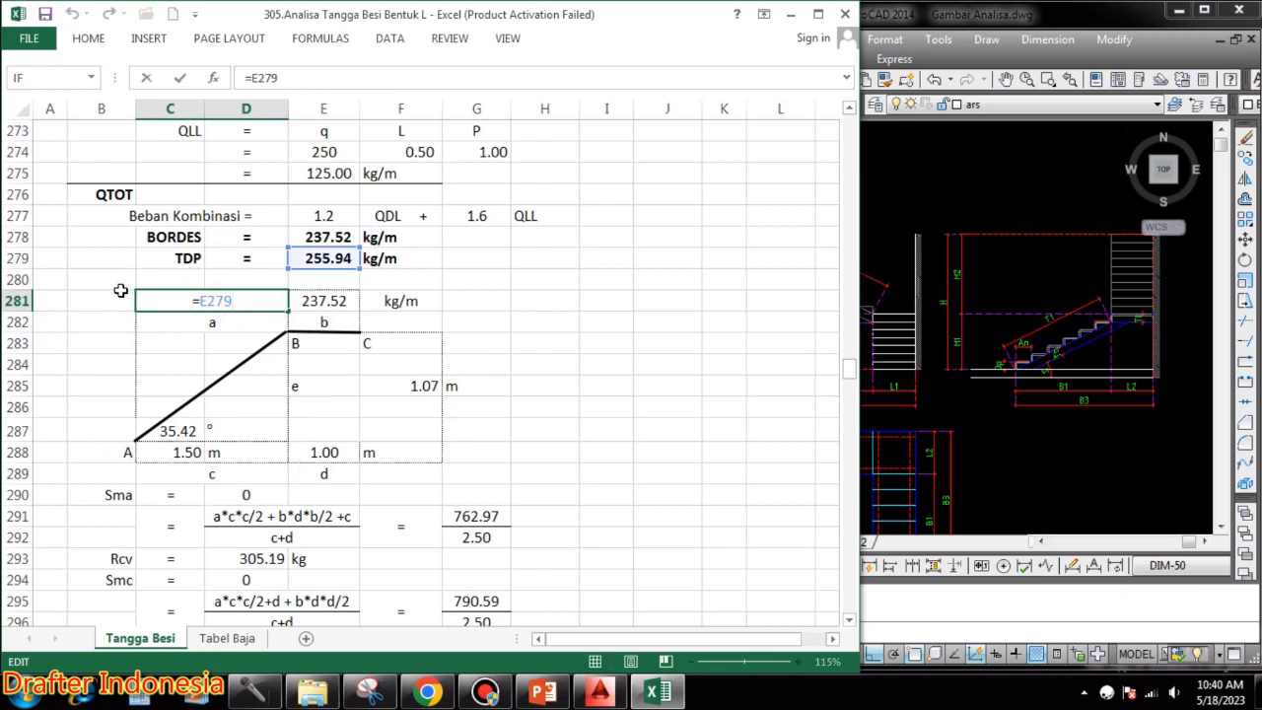
key(Return)
click(324, 301)
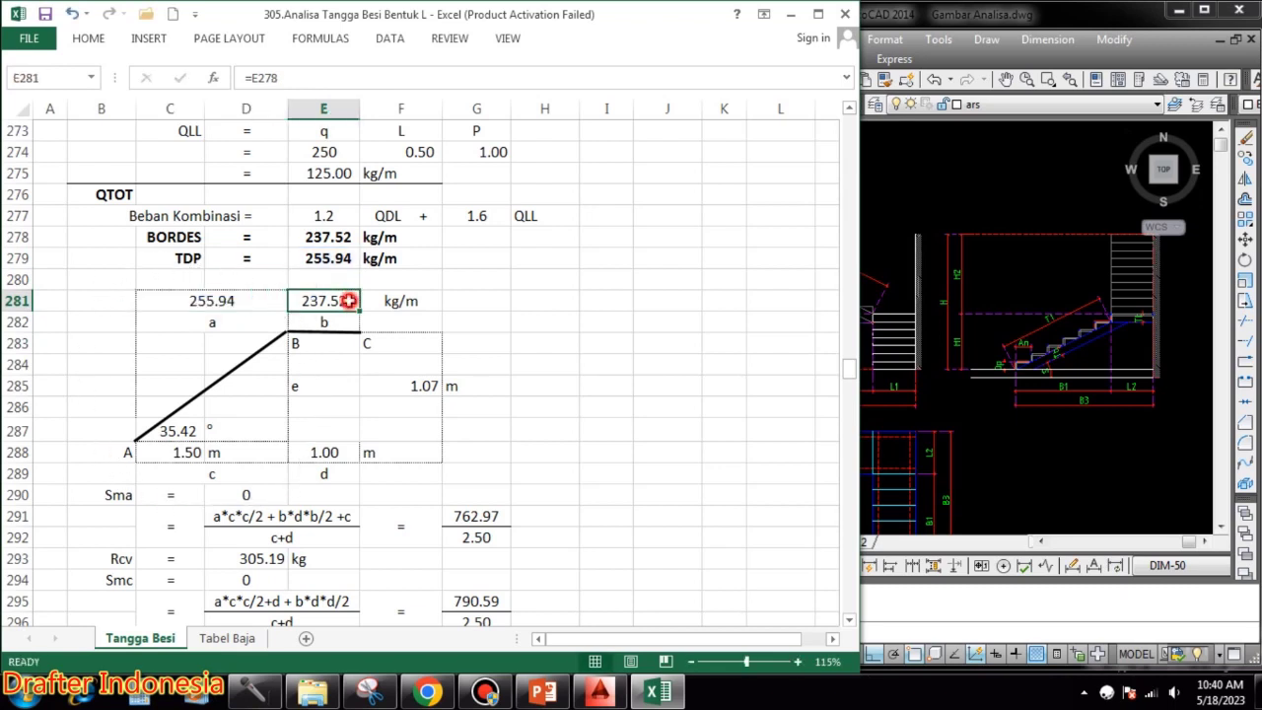
text(=)
key(Up)
key(Up)
key(Up)
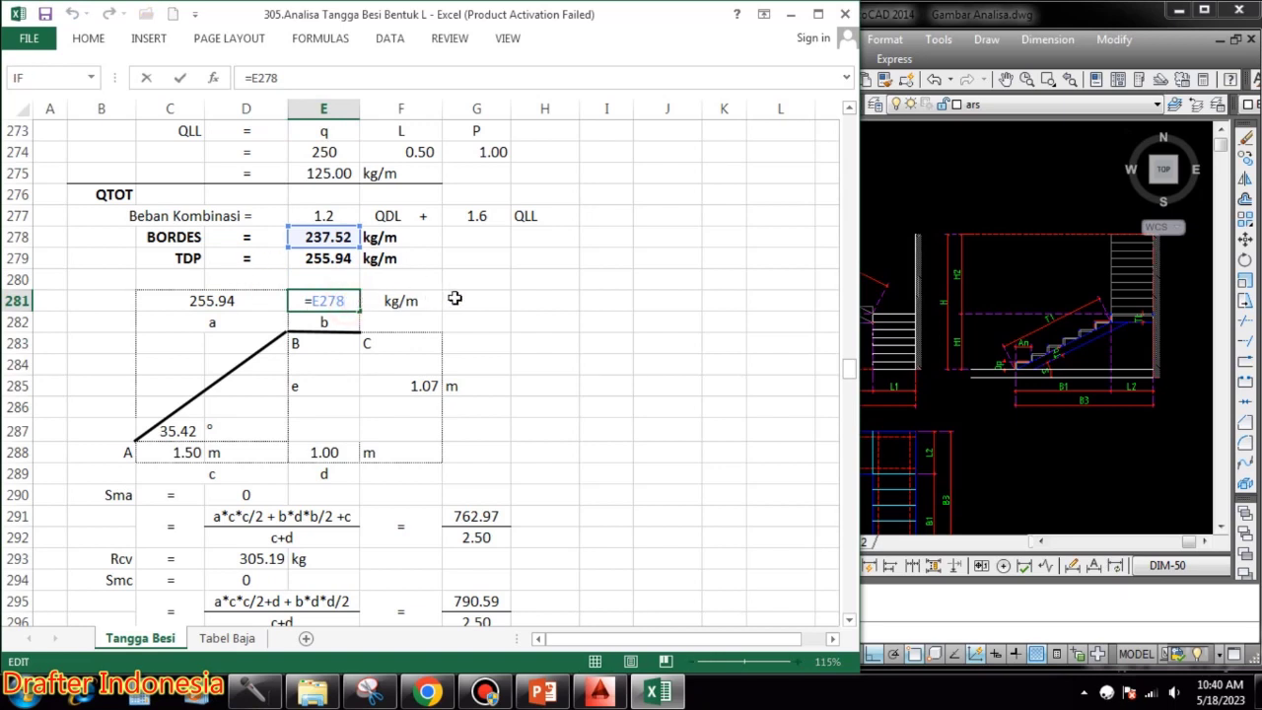
key(ctrl+Return)
- Inspect the beam diagram's geometry formulas: the angle in C287, e in F285, c in C288 and d in E288
double_click(180, 431)
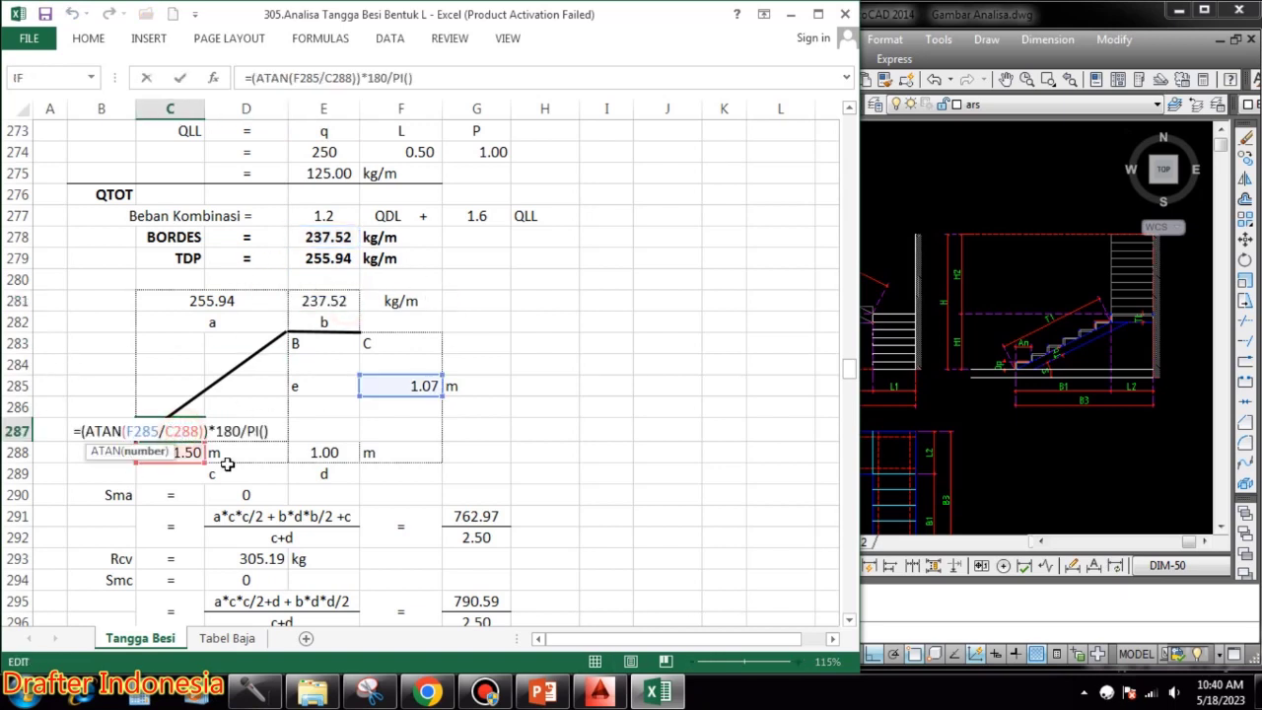
click(422, 385)
click(463, 385)
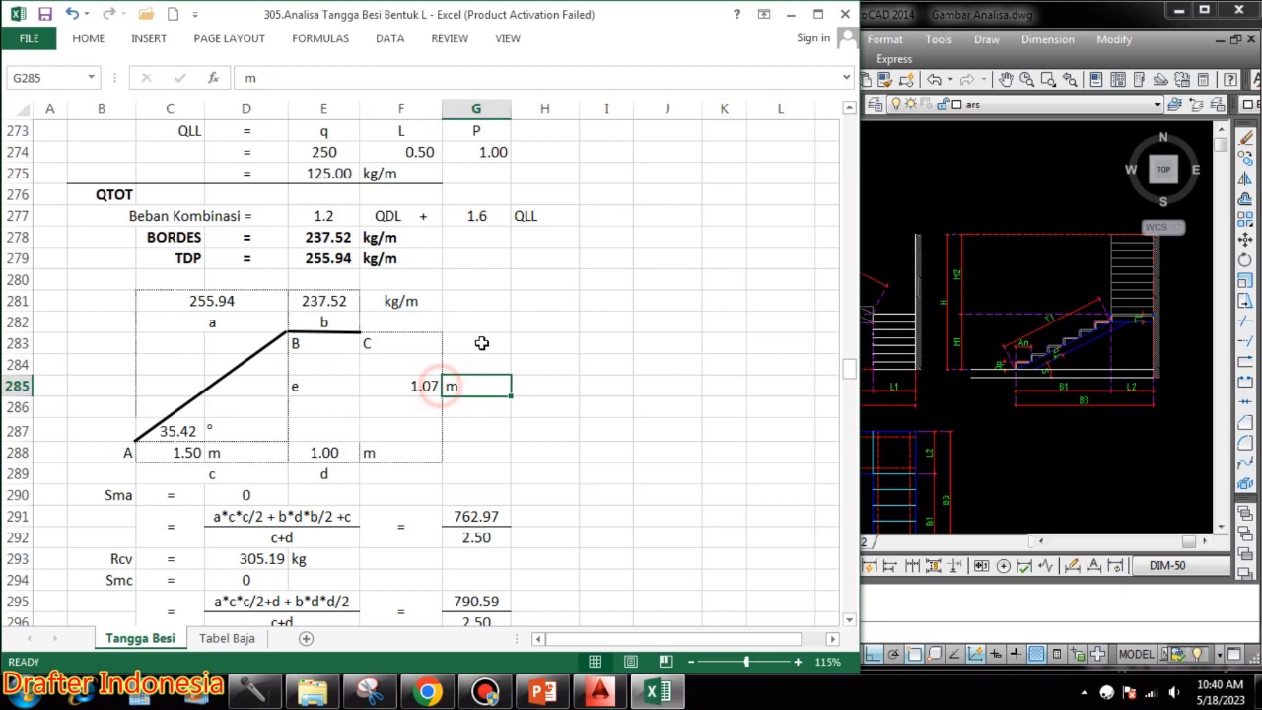
double_click(412, 384)
key(ctrl+Return)
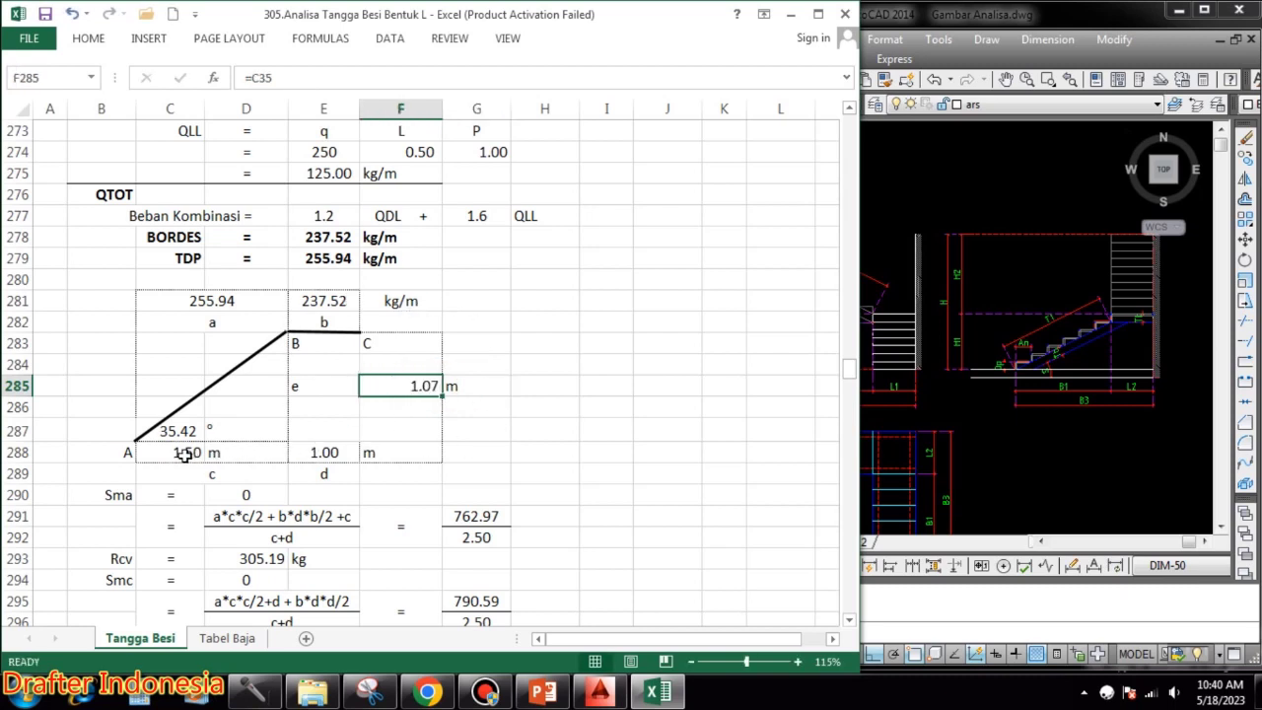
double_click(184, 453)
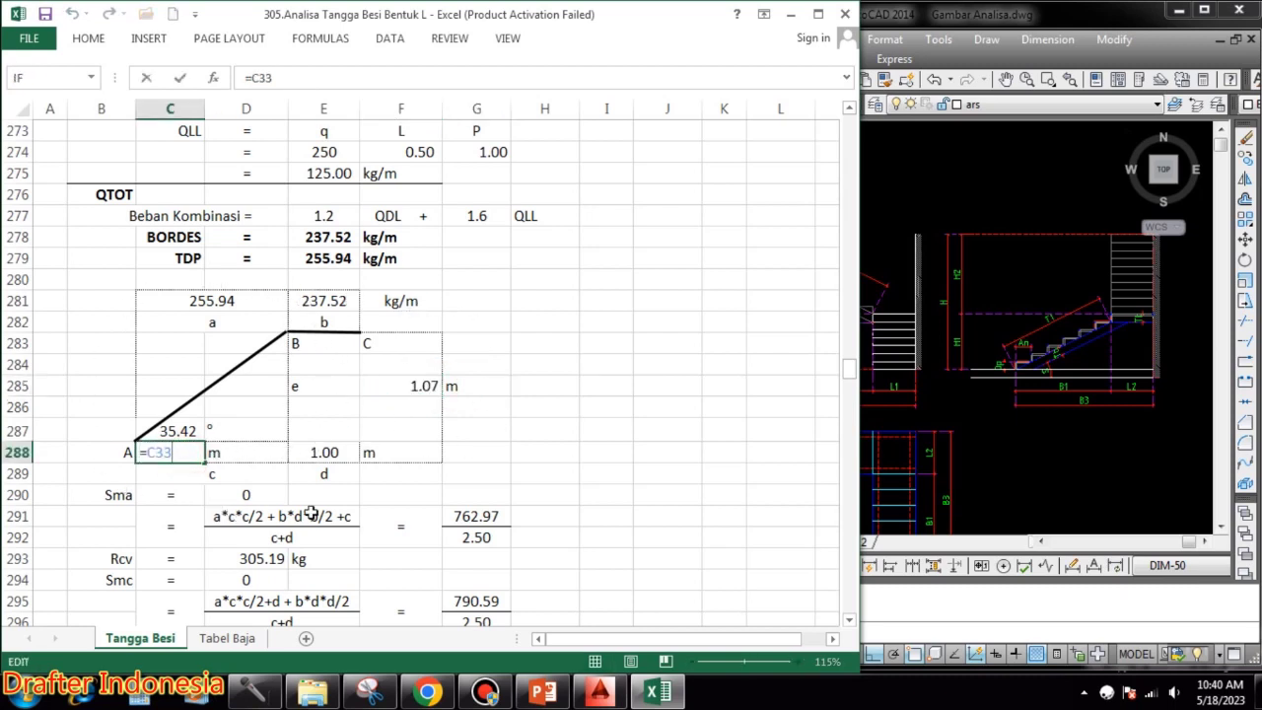
key(ctrl+Return)
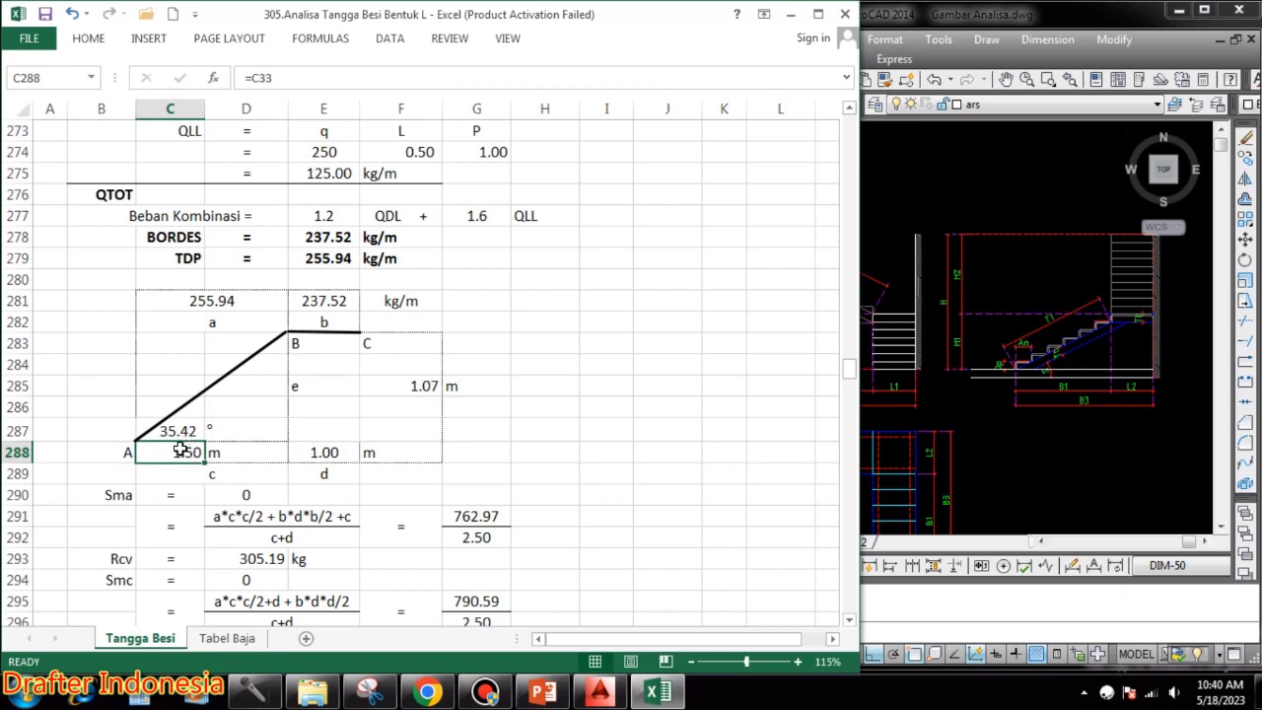
double_click(323, 452)
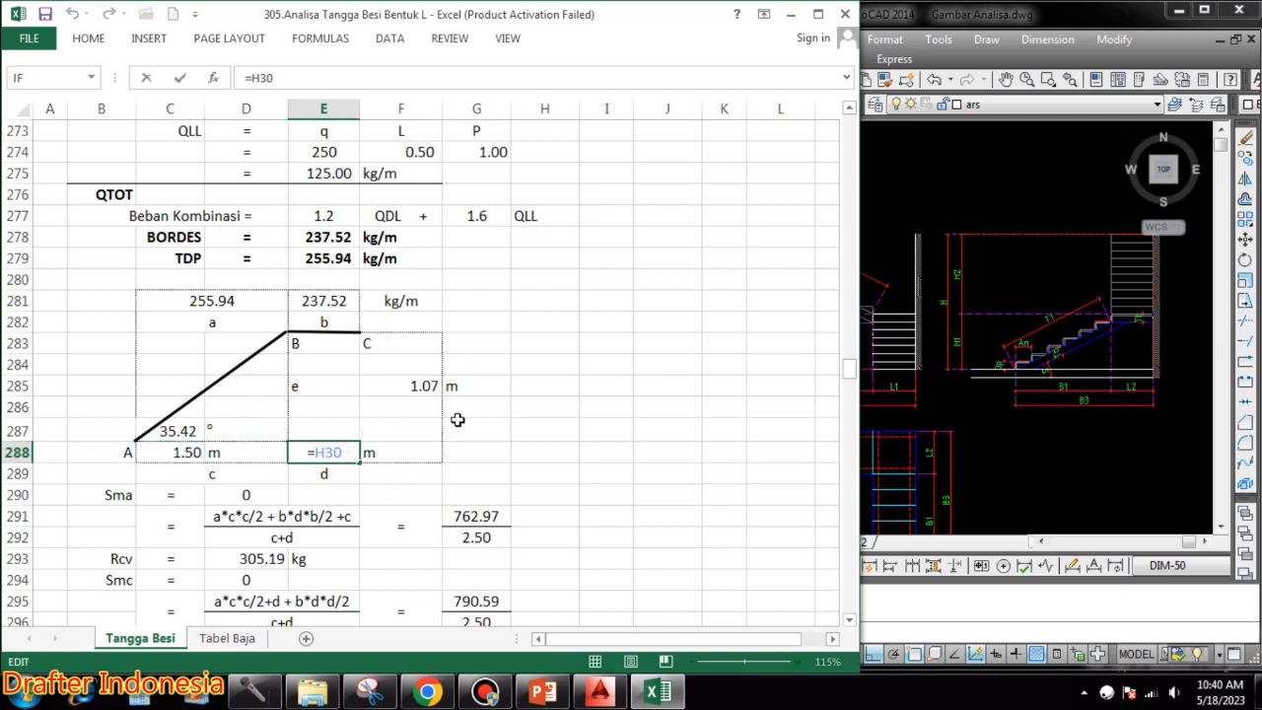
key(ctrl+Return)
- Change the S of the Sma label in B290 to the Symbol font so it reads as a sigma
scroll(532, 395, down, 3)
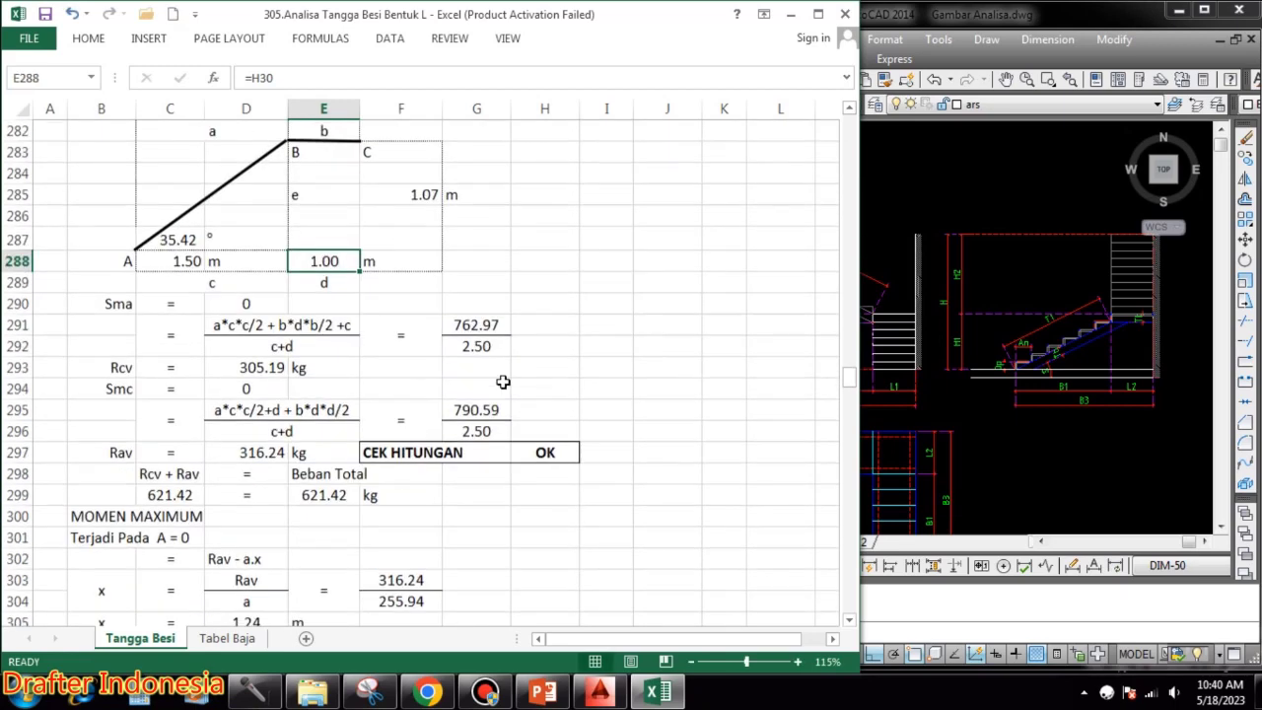
double_click(119, 303)
double_click(116, 303)
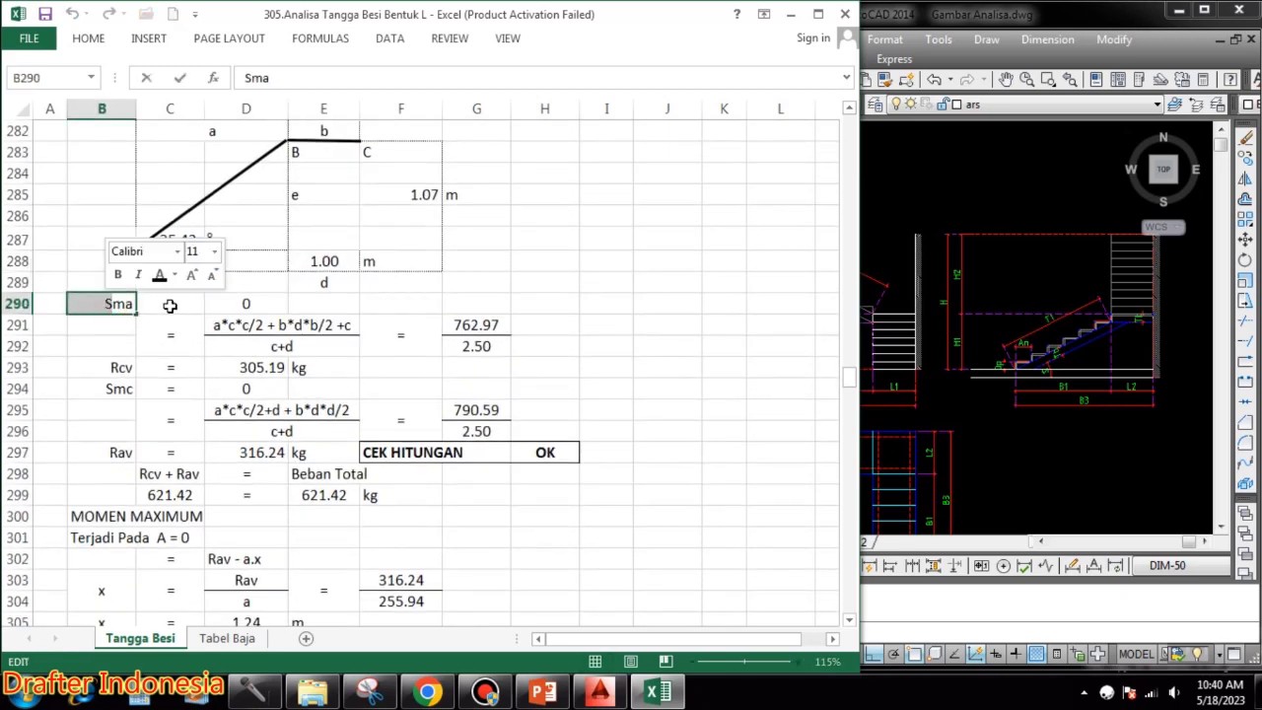
click(92, 42)
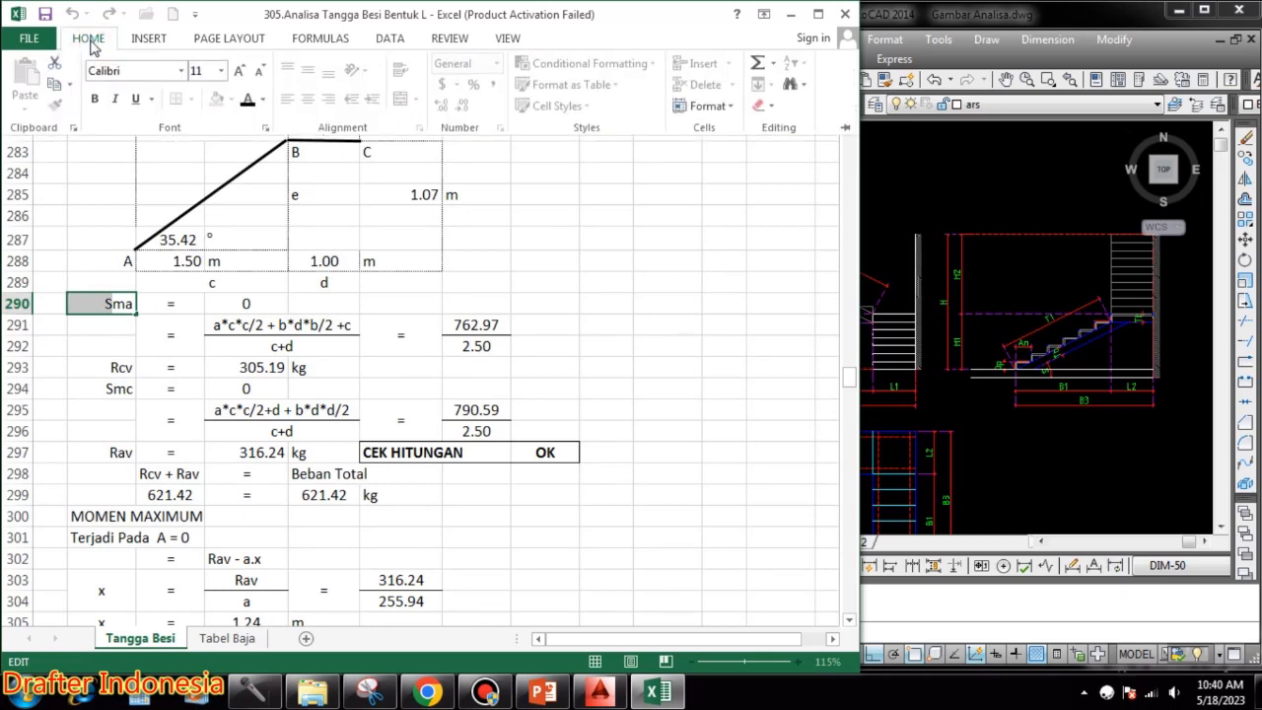
click(181, 71)
text(Sym)
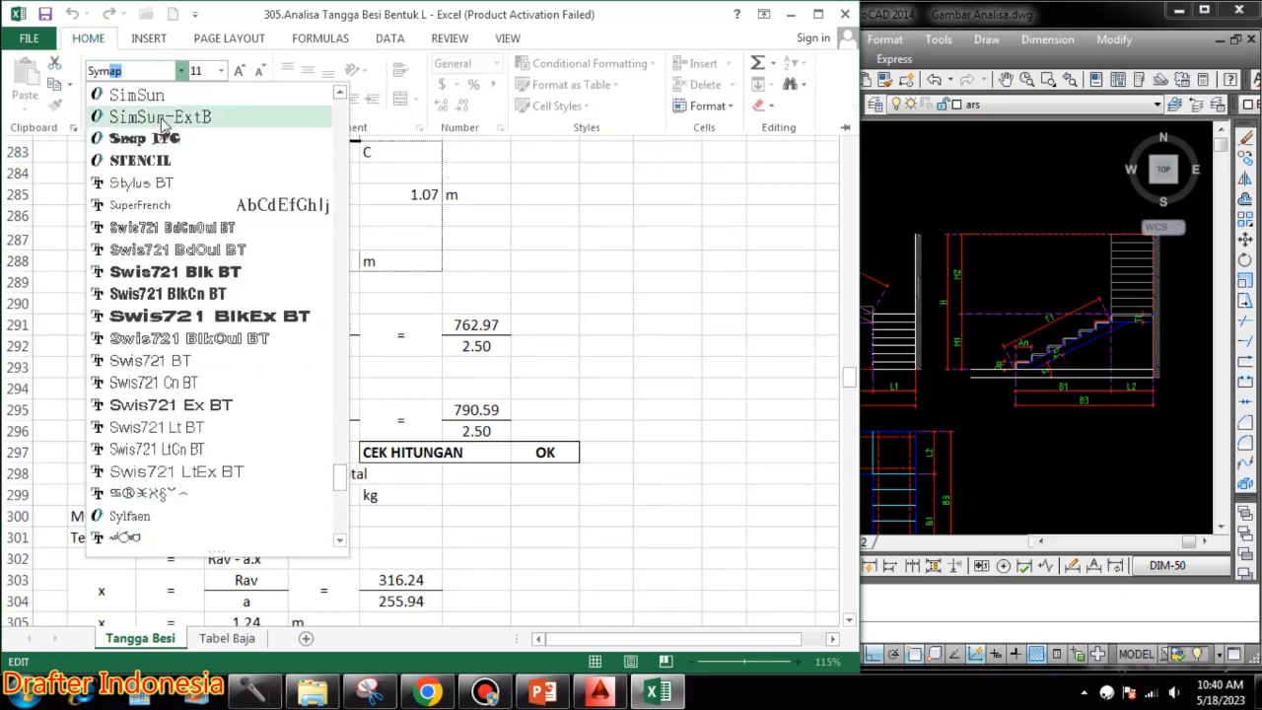
text(bol)
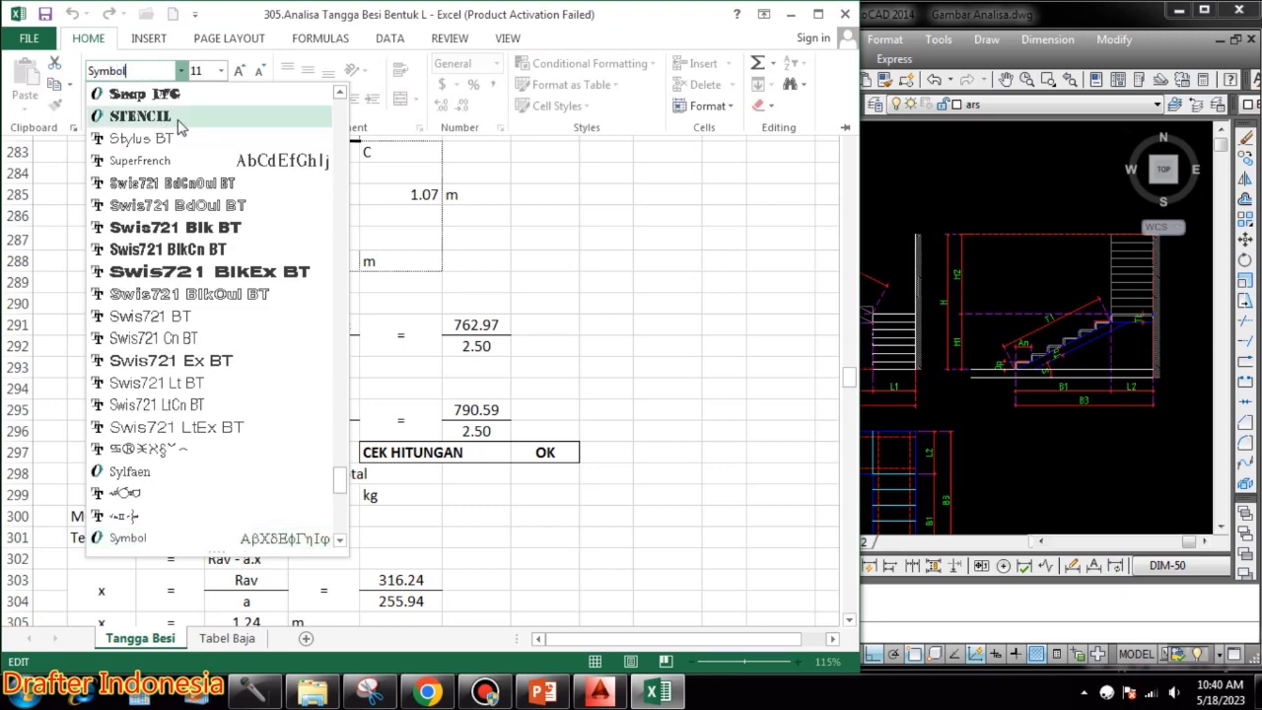
key(Return)
click(730, 404)
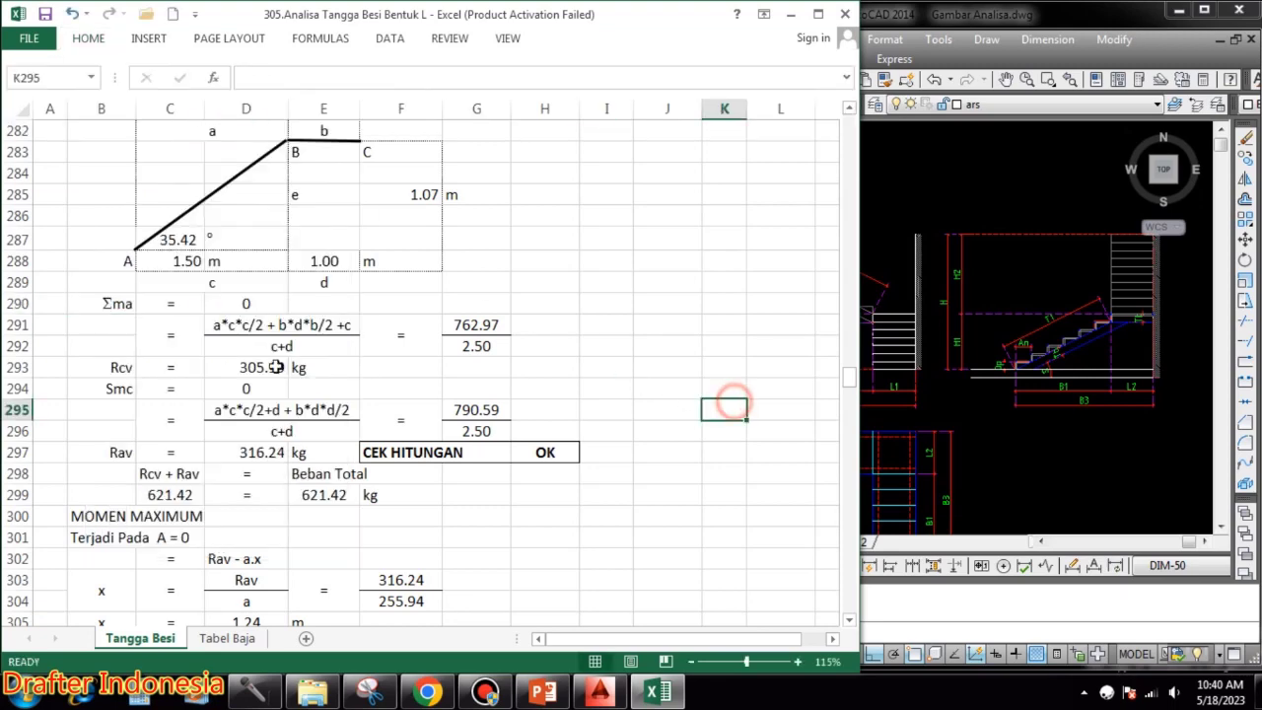
- Apply the Symbol font to the S of the Smc label in B294, matching the sigma in B290
click(113, 303)
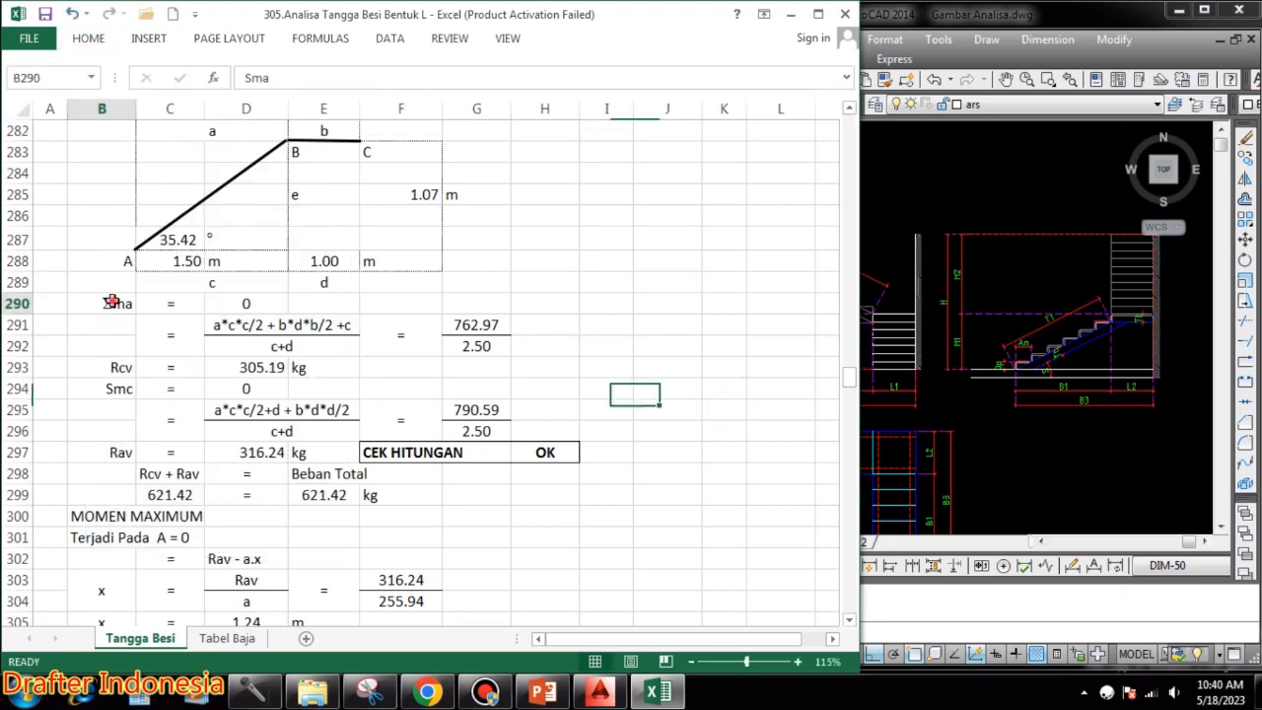
double_click(113, 388)
drag(113, 389, 95, 388)
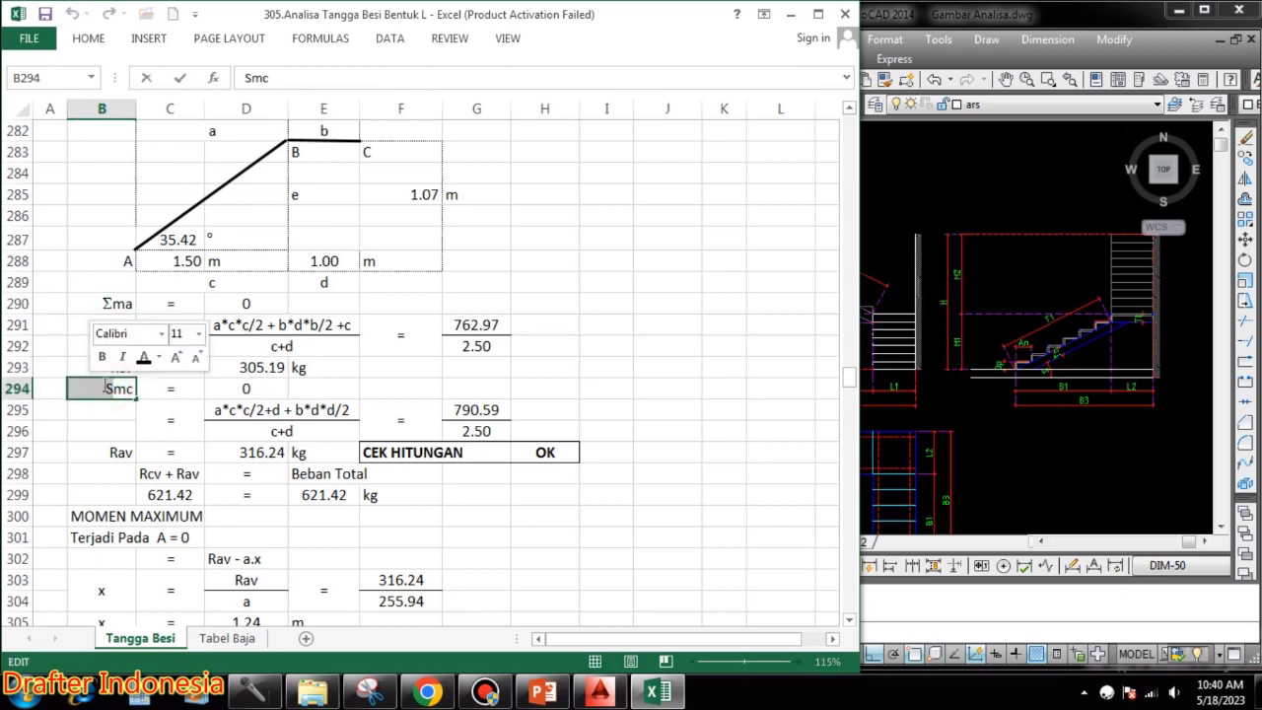
click(88, 38)
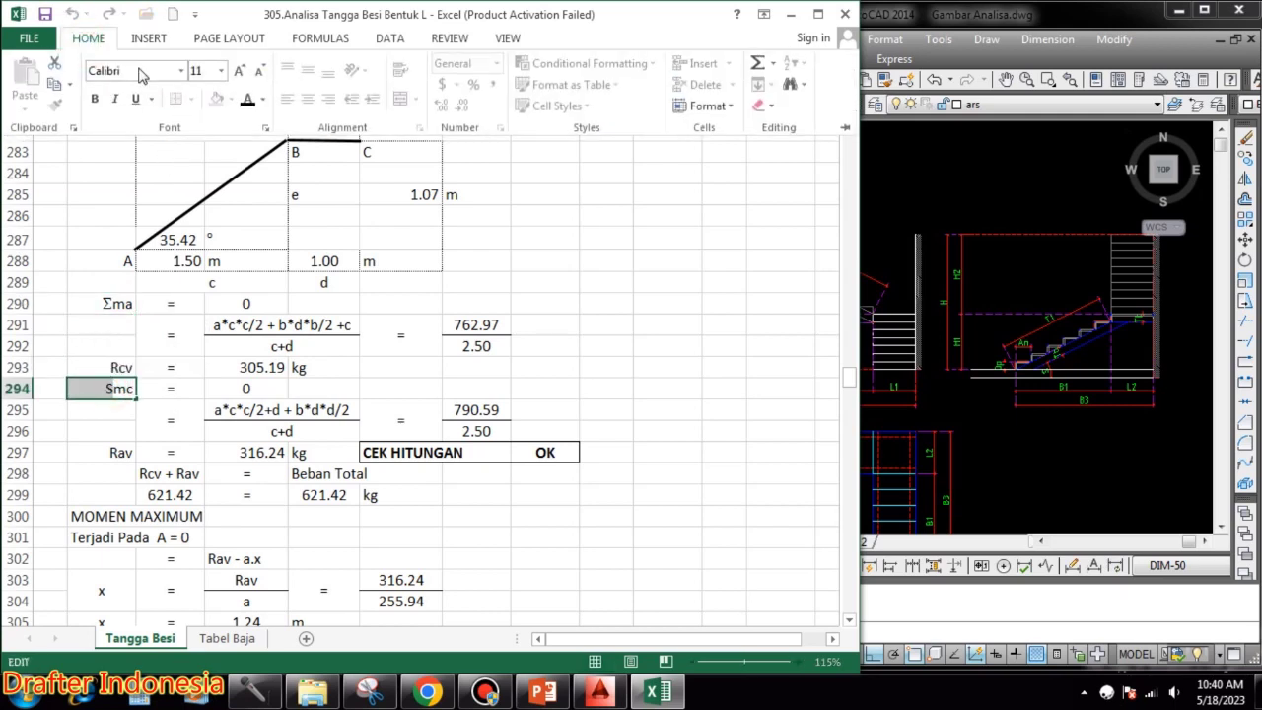
click(179, 72)
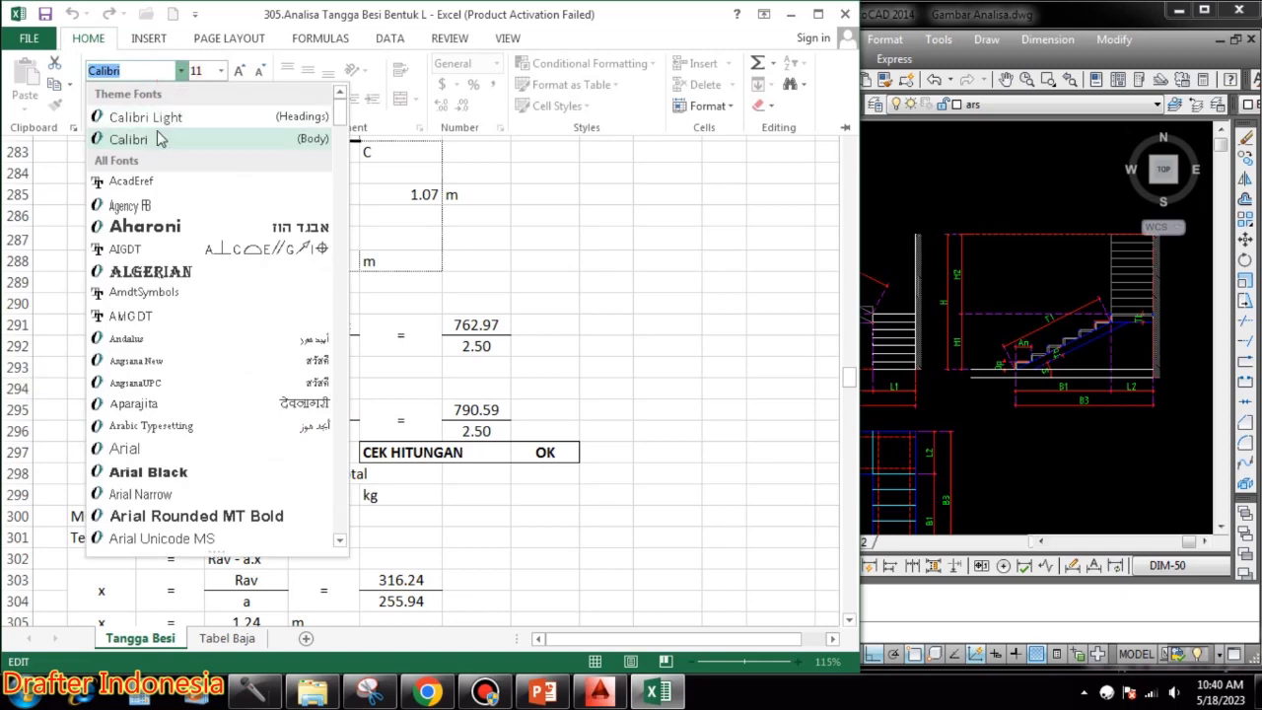
text(Symbol)
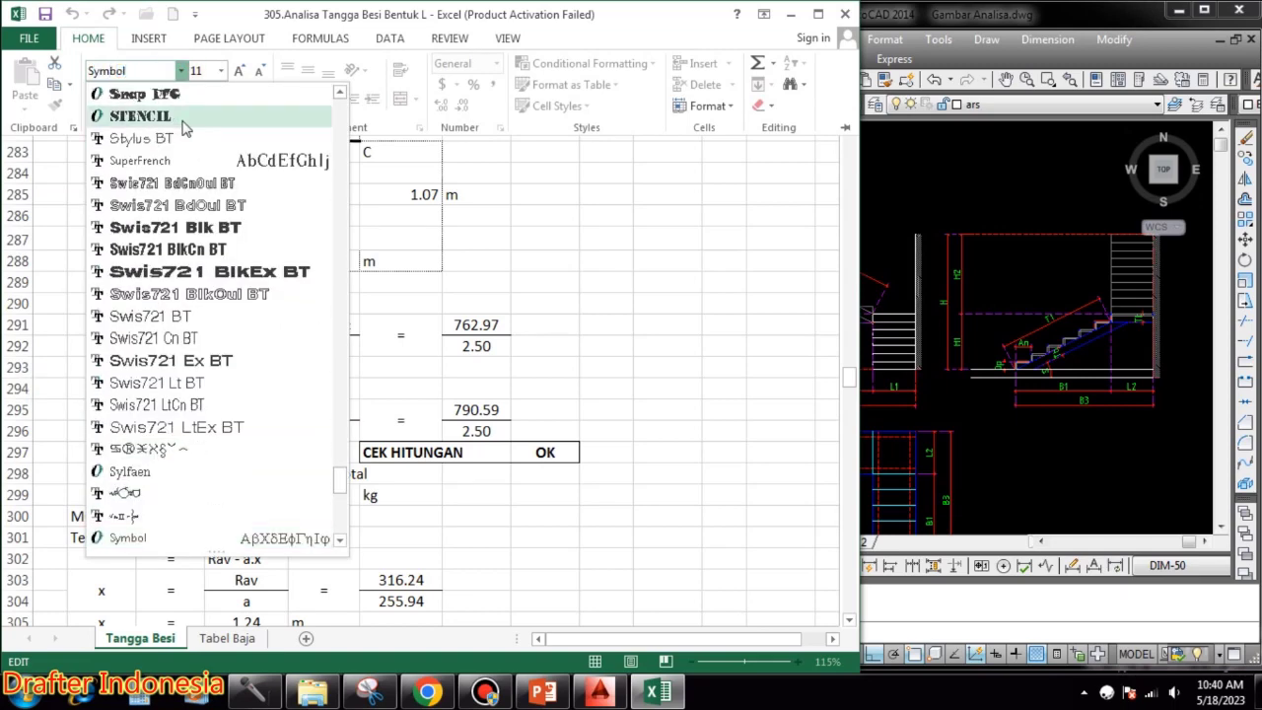
key(Return)
click(651, 421)
click(118, 301)
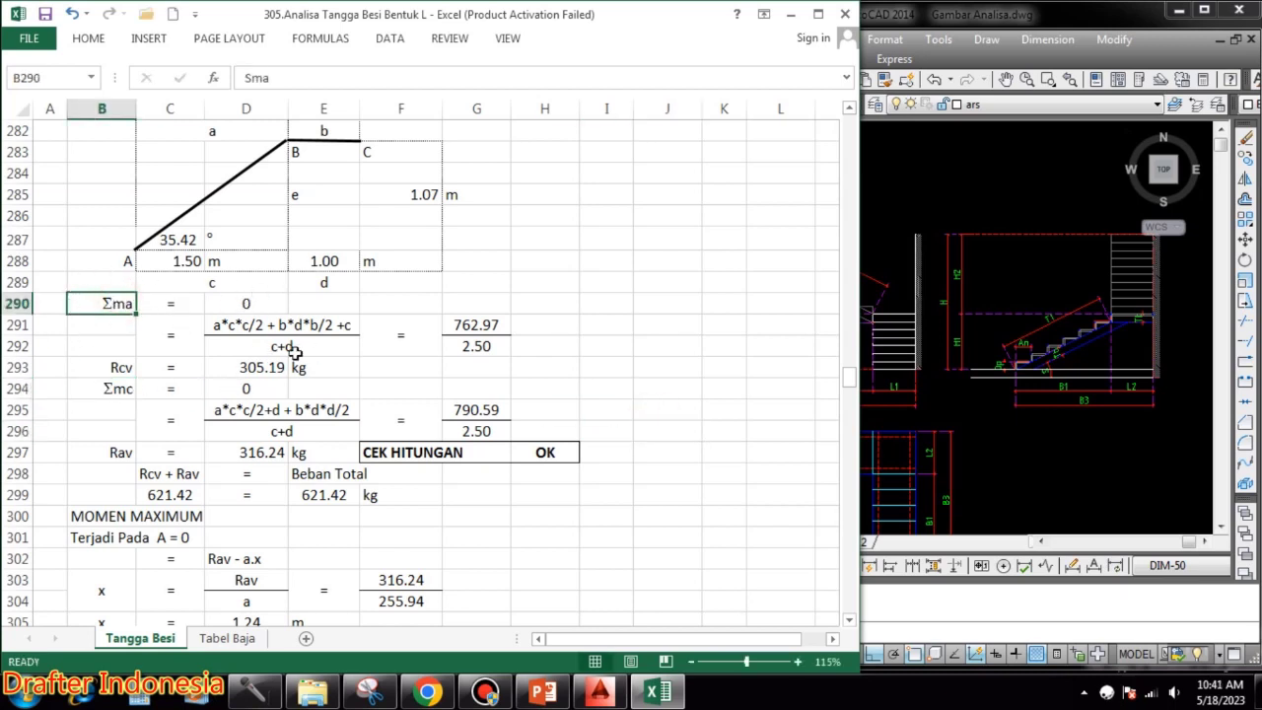
- Inspect the Rcv reaction formulas: numerator in G291, denominator in G292 and their quotient in D293
double_click(477, 325)
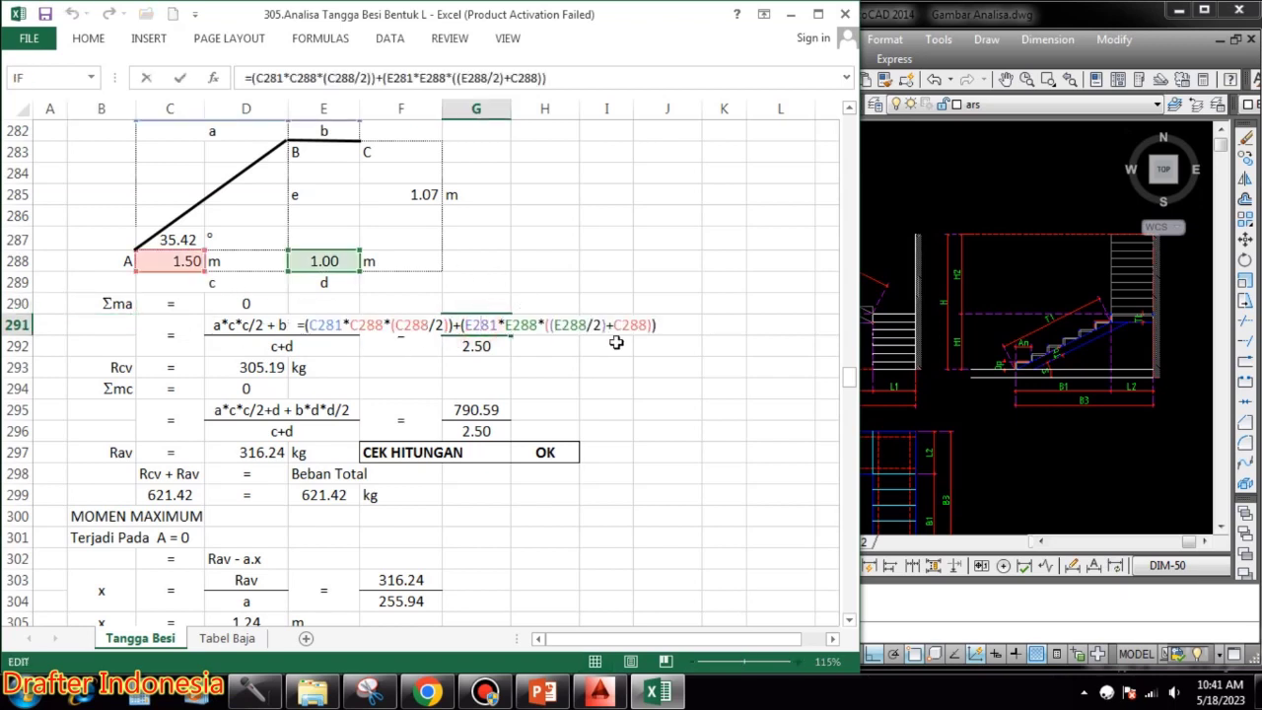
key(Escape)
double_click(476, 346)
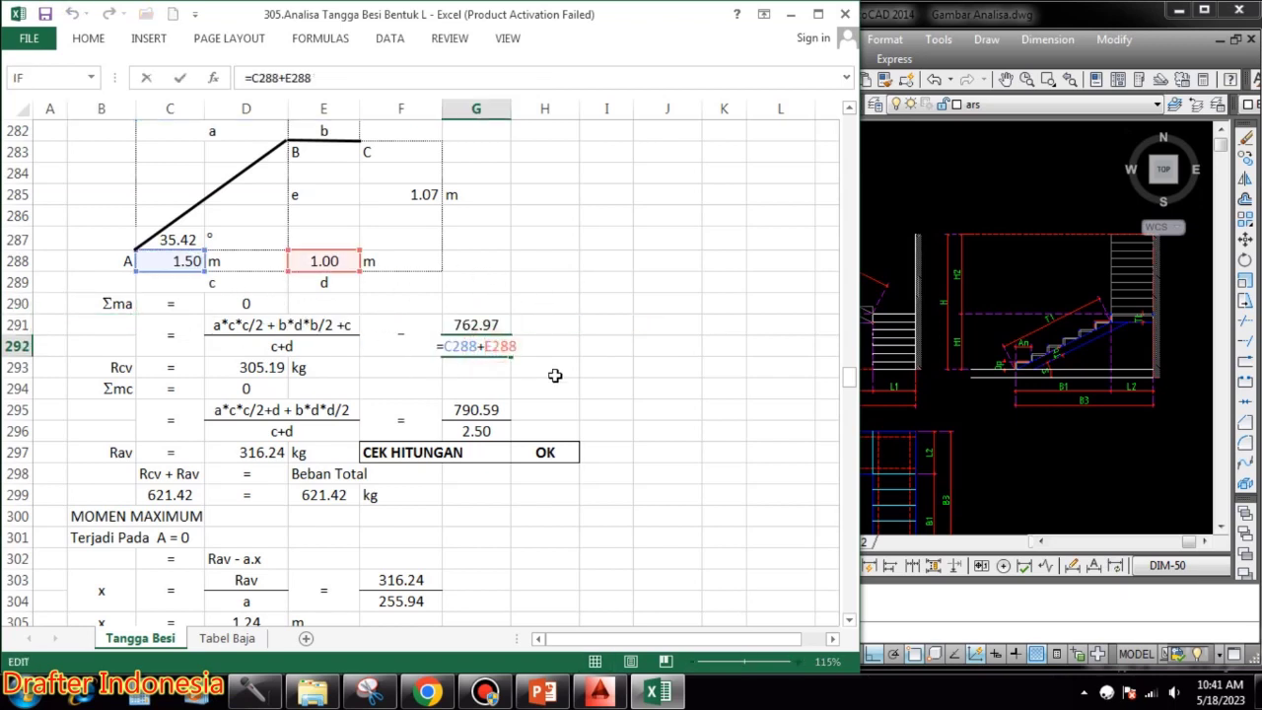
key(Escape)
double_click(268, 365)
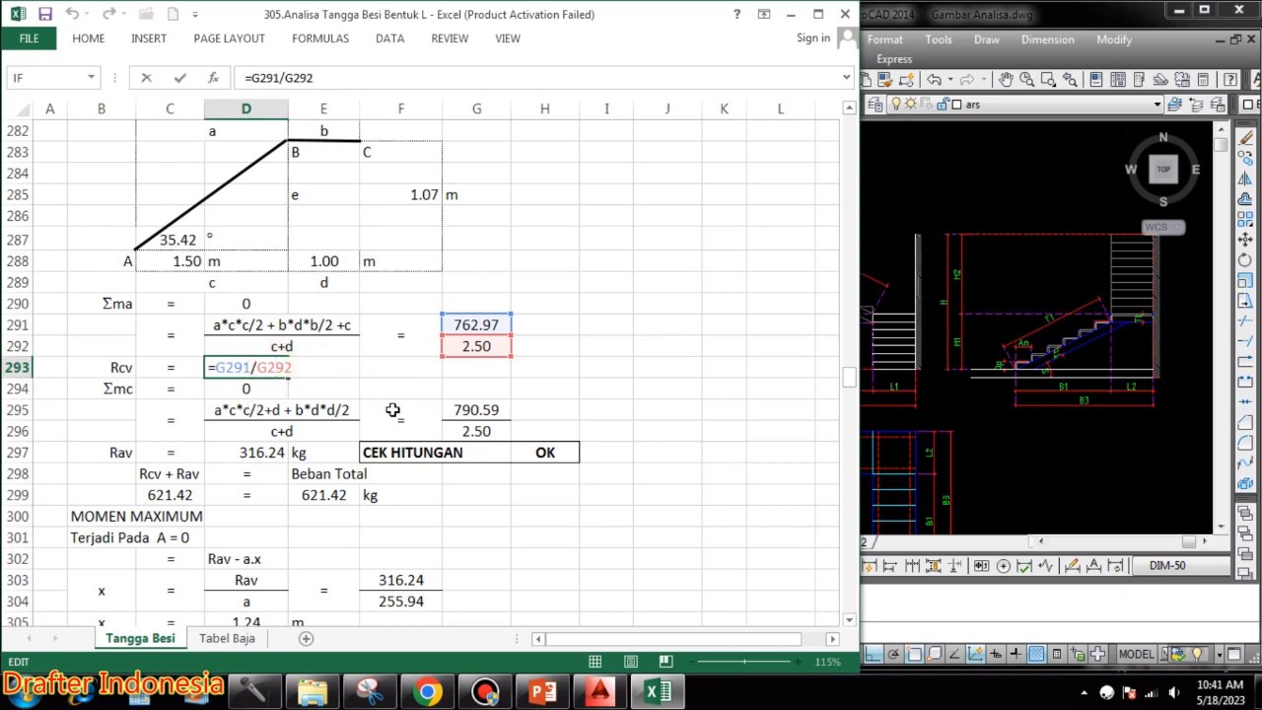
key(Escape)
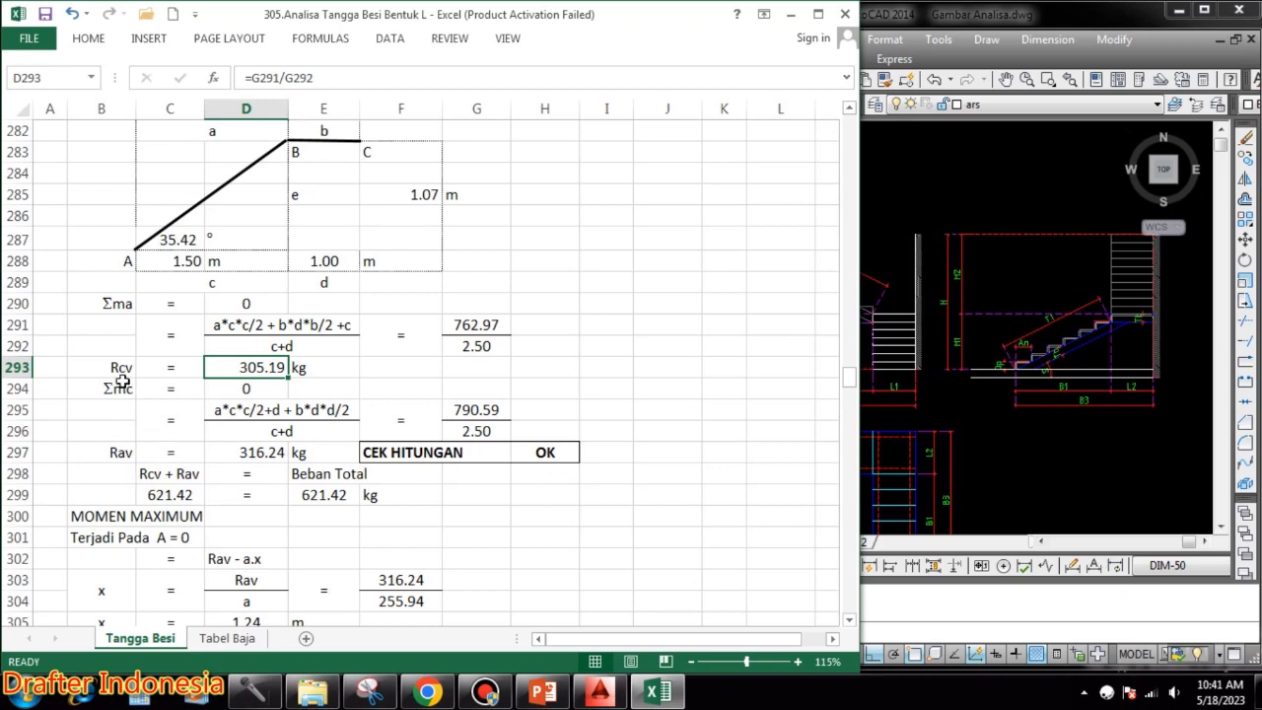
- Inspect the Rav reaction formulas: numerator in G295, denominator in G296 and their quotient in D297
click(244, 389)
double_click(490, 411)
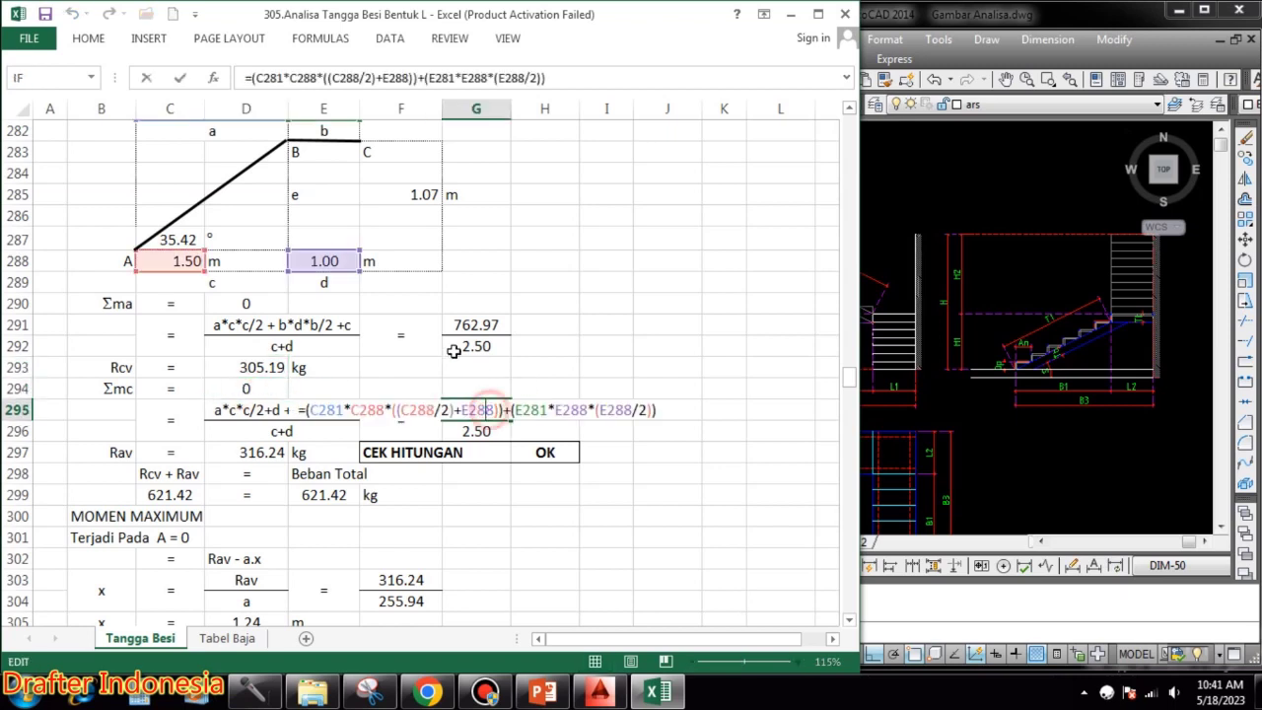
key(Return)
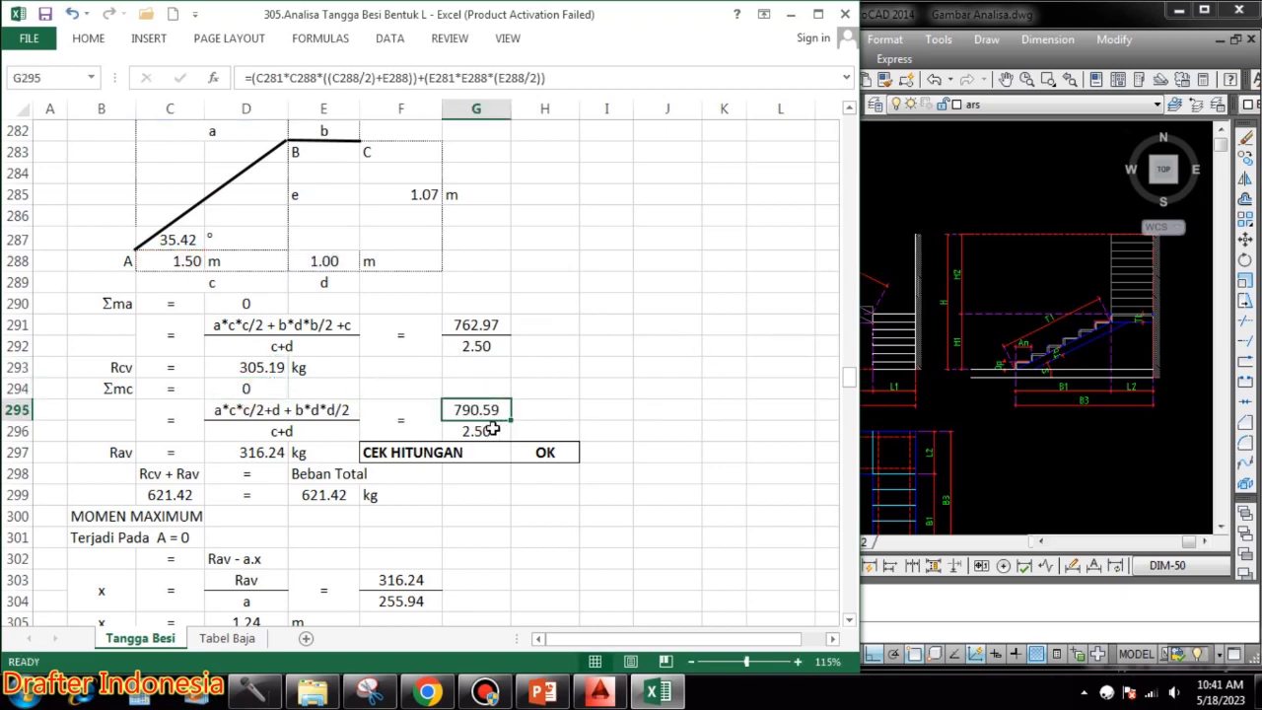
double_click(498, 431)
key(Escape)
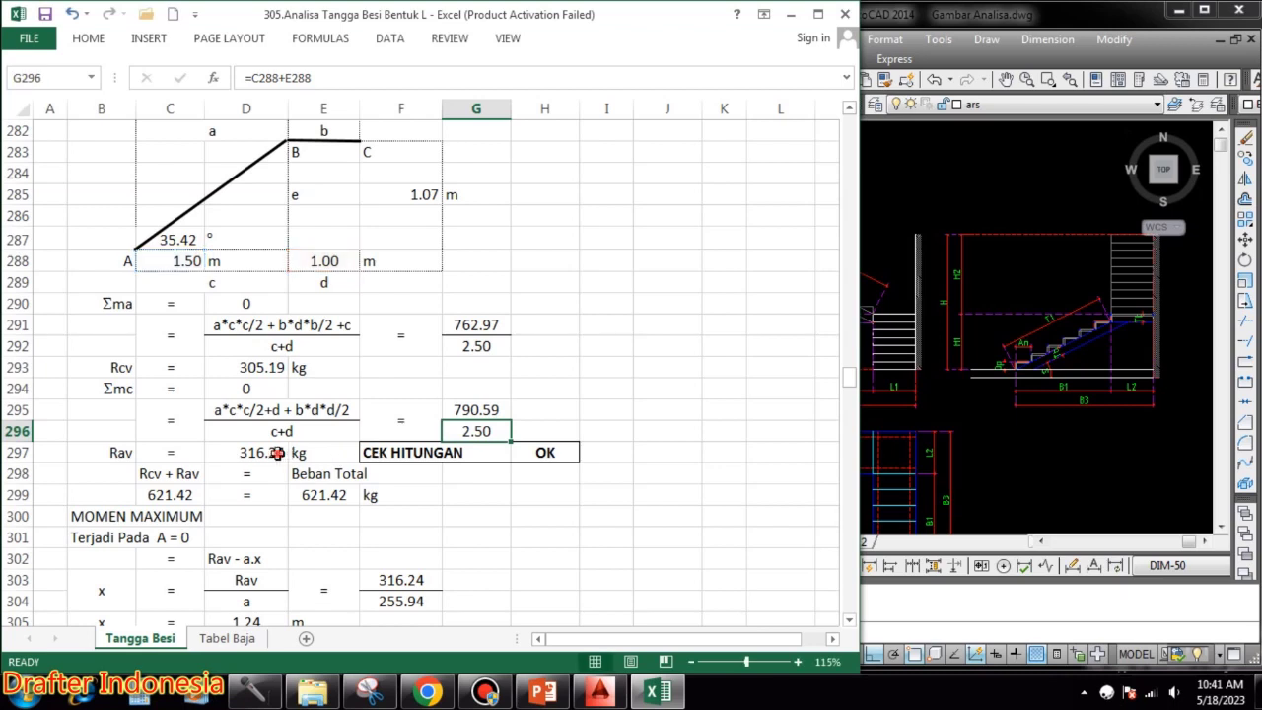
double_click(283, 453)
key(Escape)
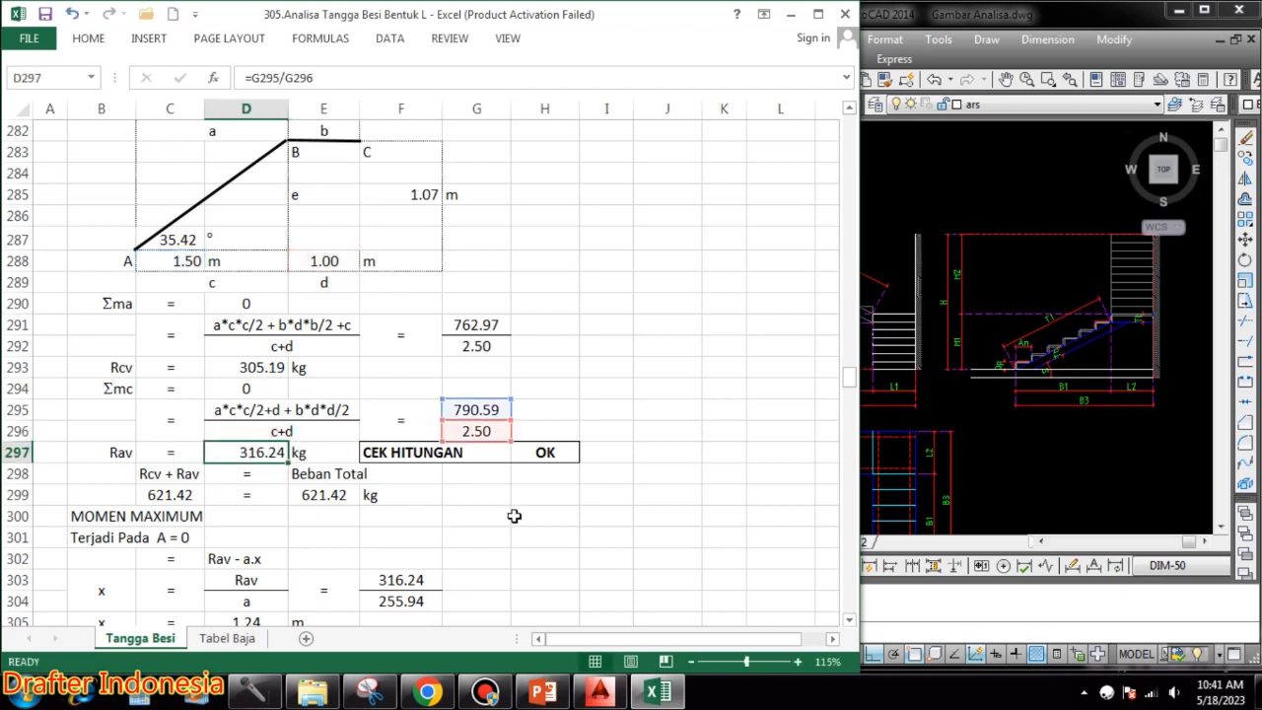
- Inspect the calculation check formulas: Rcv + Rav in C299 and Beban Total in E299
scroll(469, 497, down, 1)
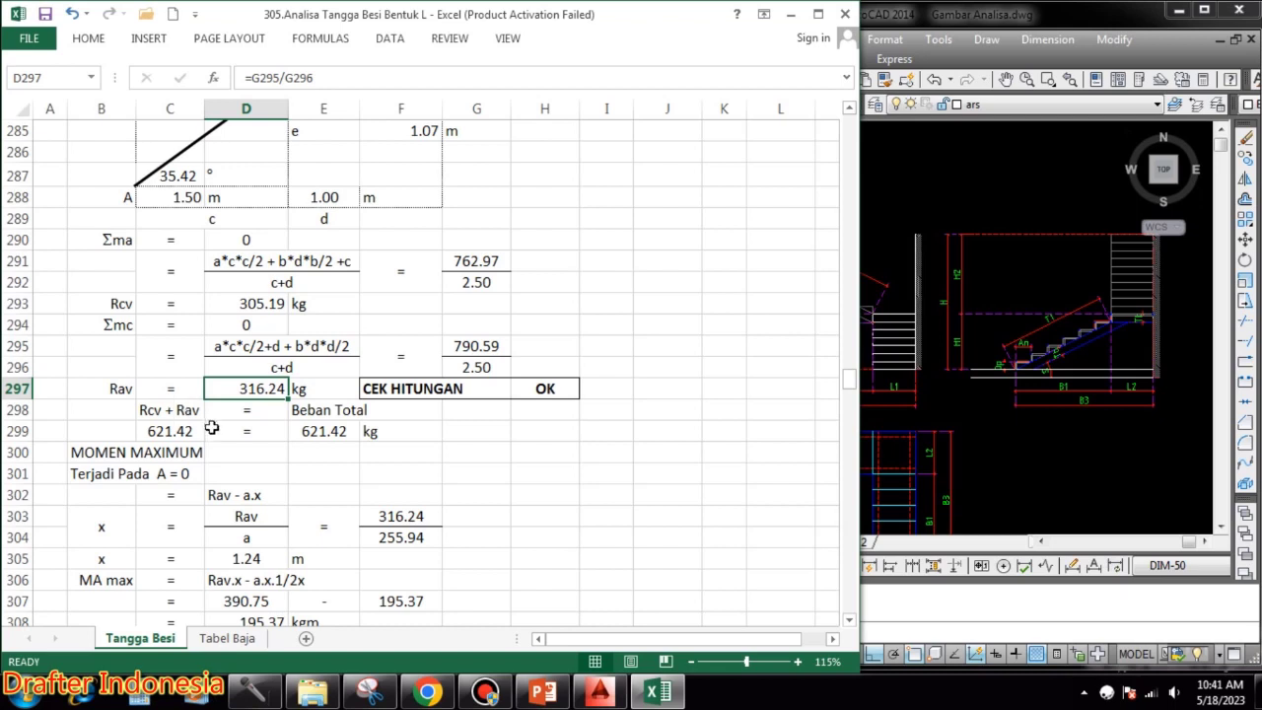
click(333, 412)
double_click(165, 431)
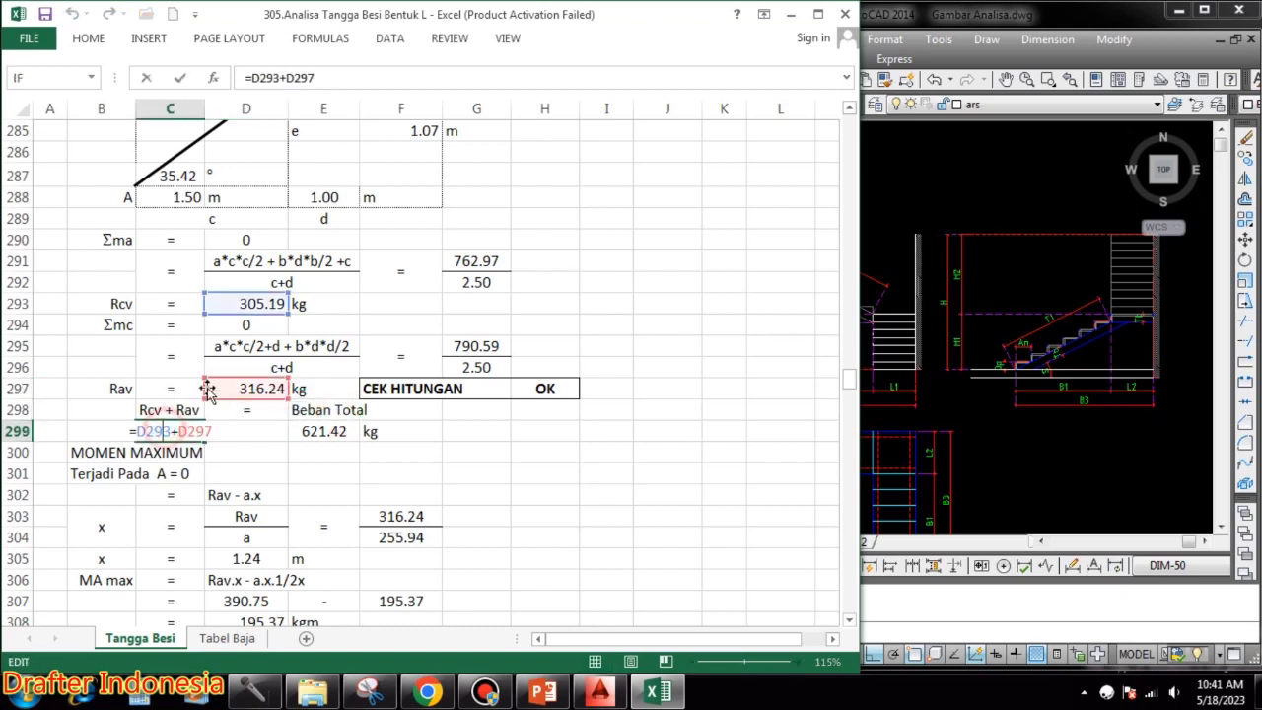
key(Escape)
double_click(329, 430)
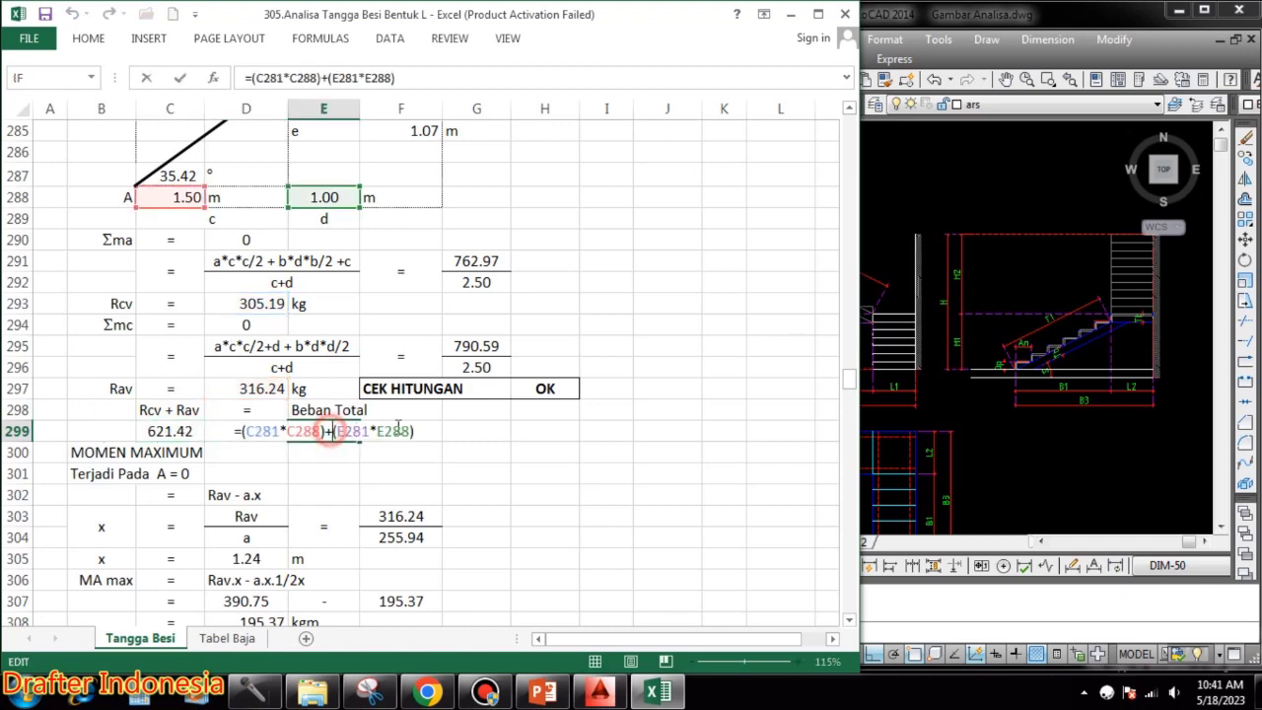
key(Escape)
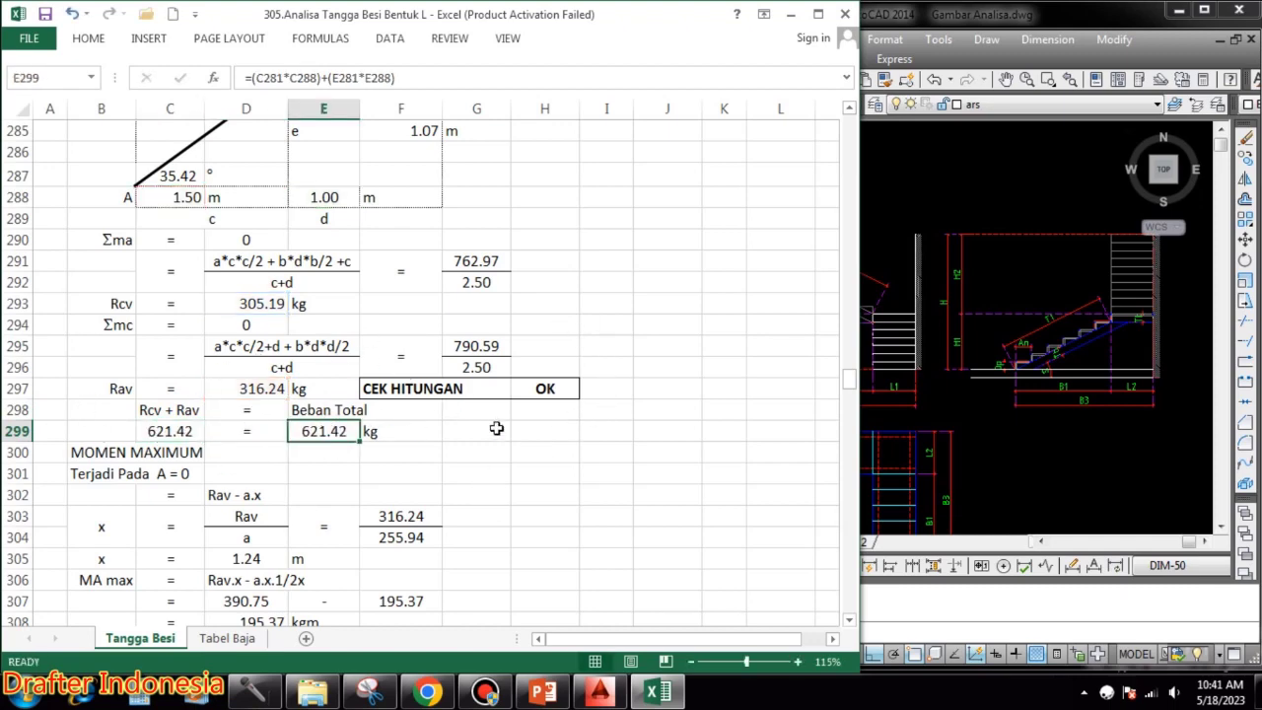
- Inspect the maximum moment location formulas for A = 0: Rav in F303, a in F304 and x in D305
scroll(494, 425, down, 2)
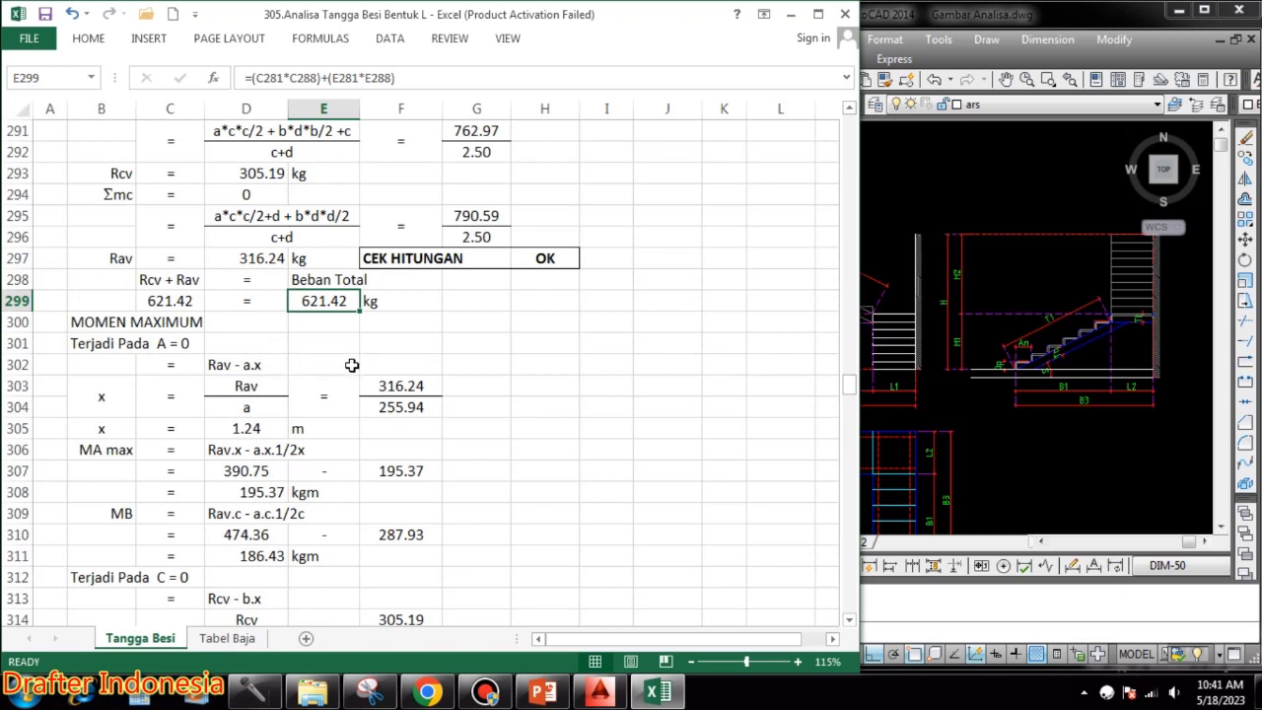
scroll(352, 366, up, 7)
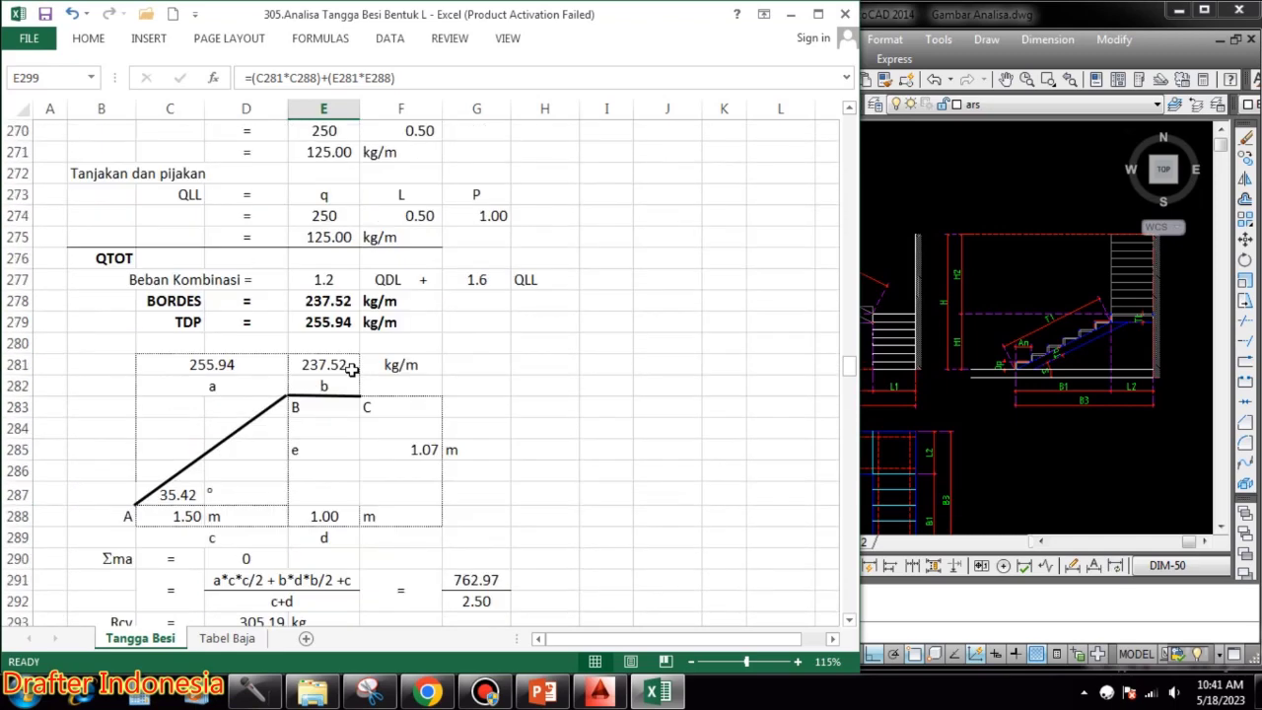
scroll(197, 415, down, 1)
scroll(330, 375, down, 6)
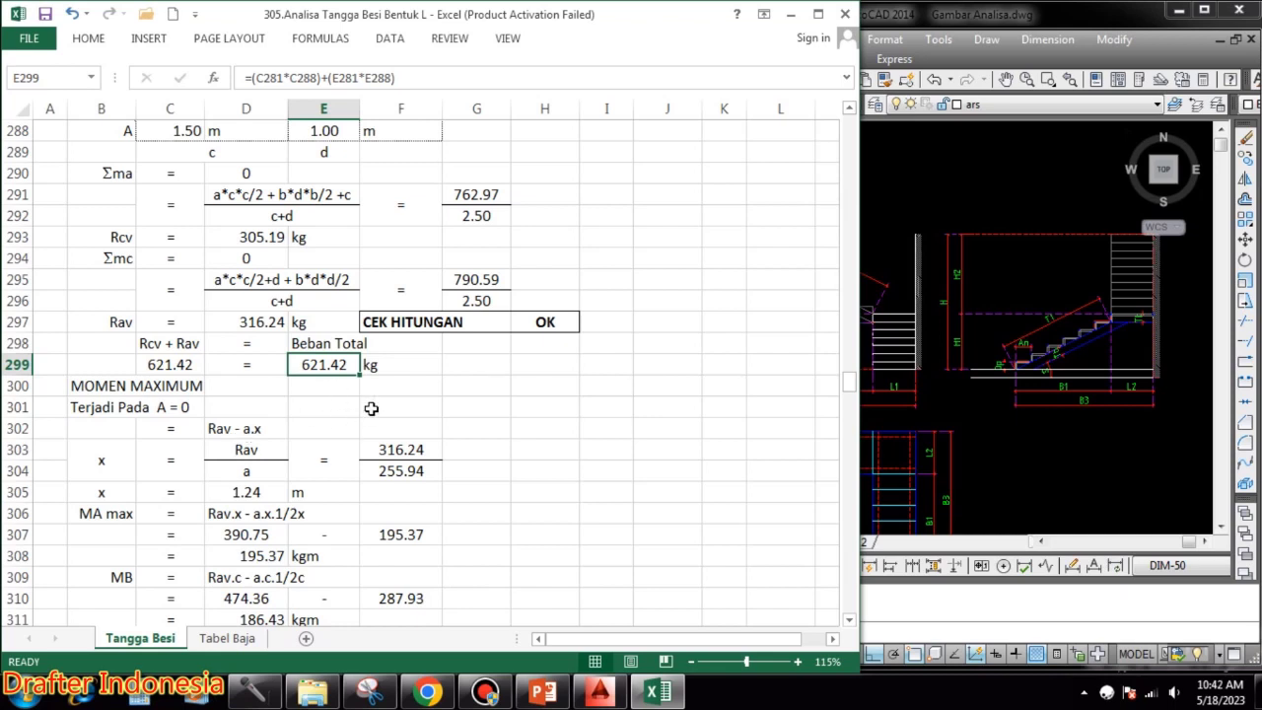
click(278, 450)
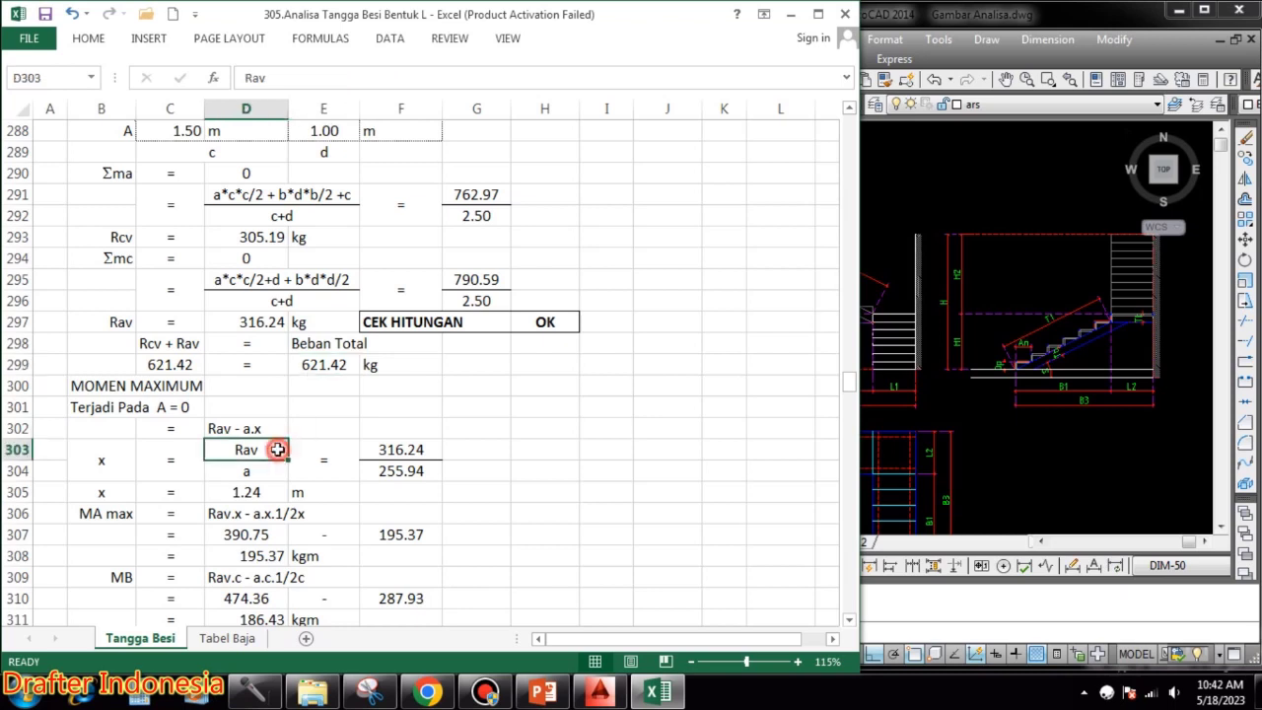
click(270, 471)
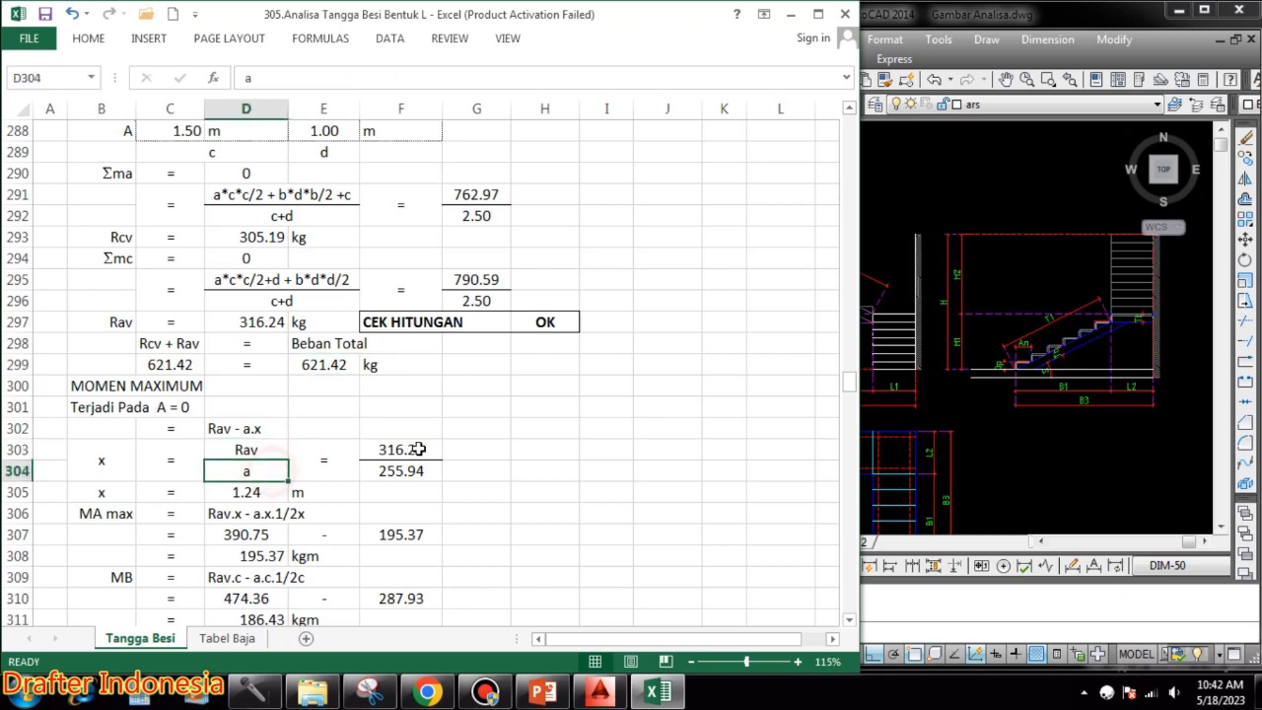
double_click(412, 448)
click(424, 472)
double_click(424, 471)
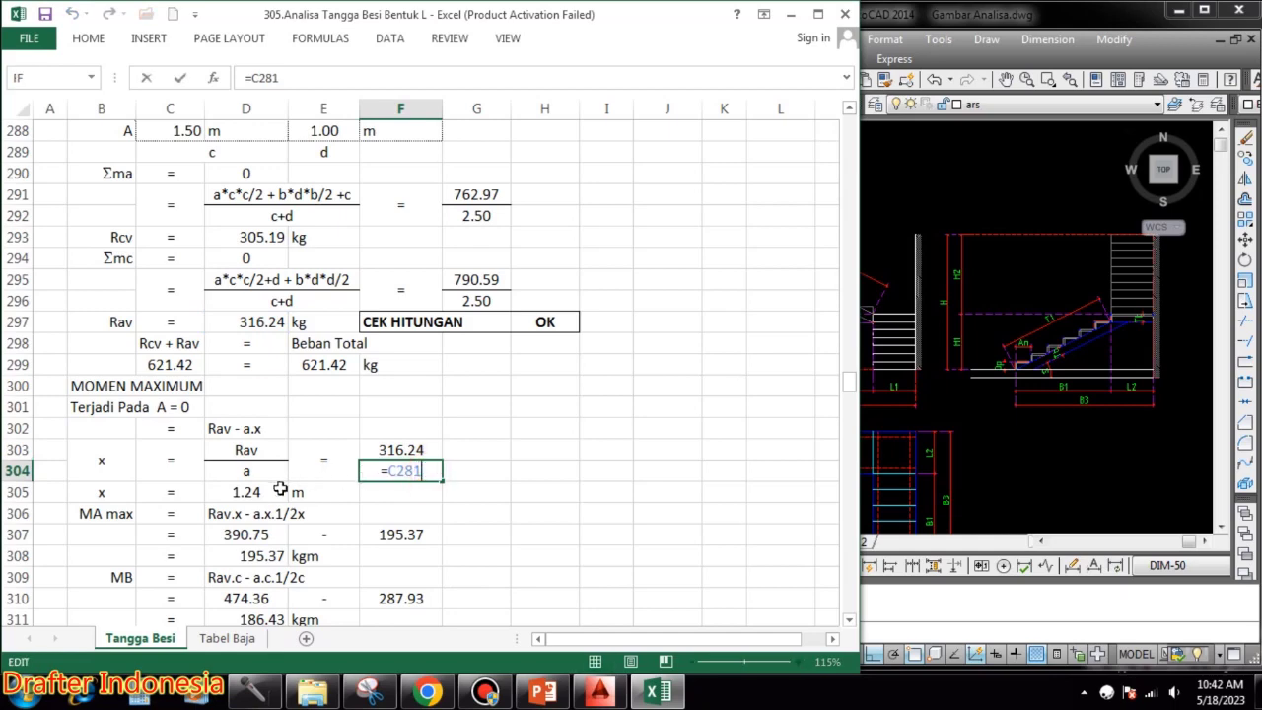
double_click(258, 493)
key(Escape)
- Inspect the two MA max term formulas: Rav.x in D307 and a.x.1/2x in F307
scroll(272, 533, up, 3)
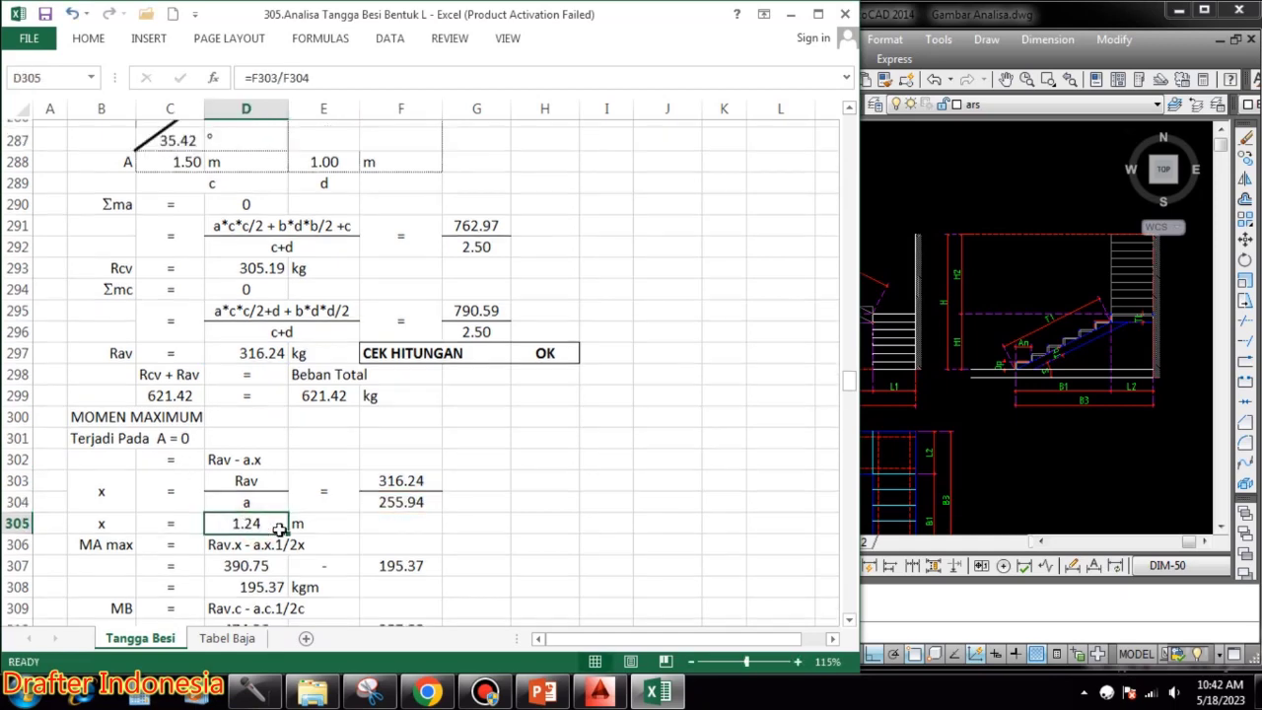
scroll(338, 333, down, 1)
scroll(338, 334, down, 3)
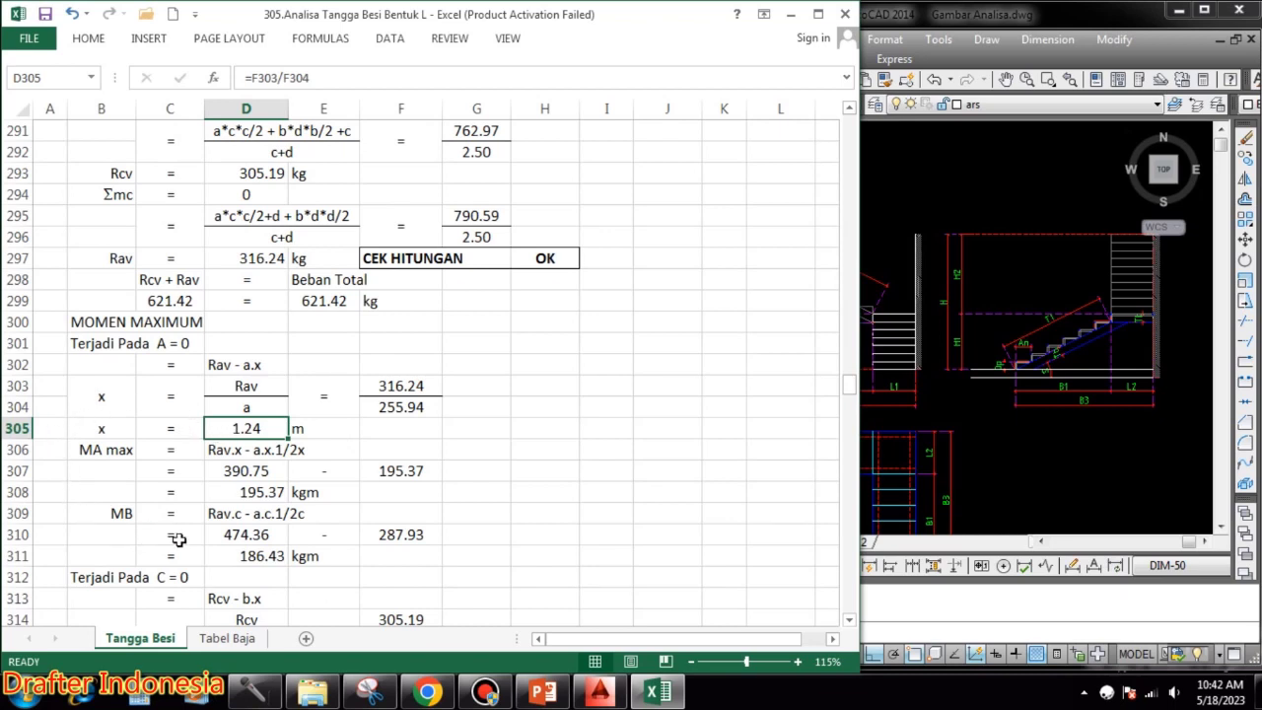
double_click(252, 471)
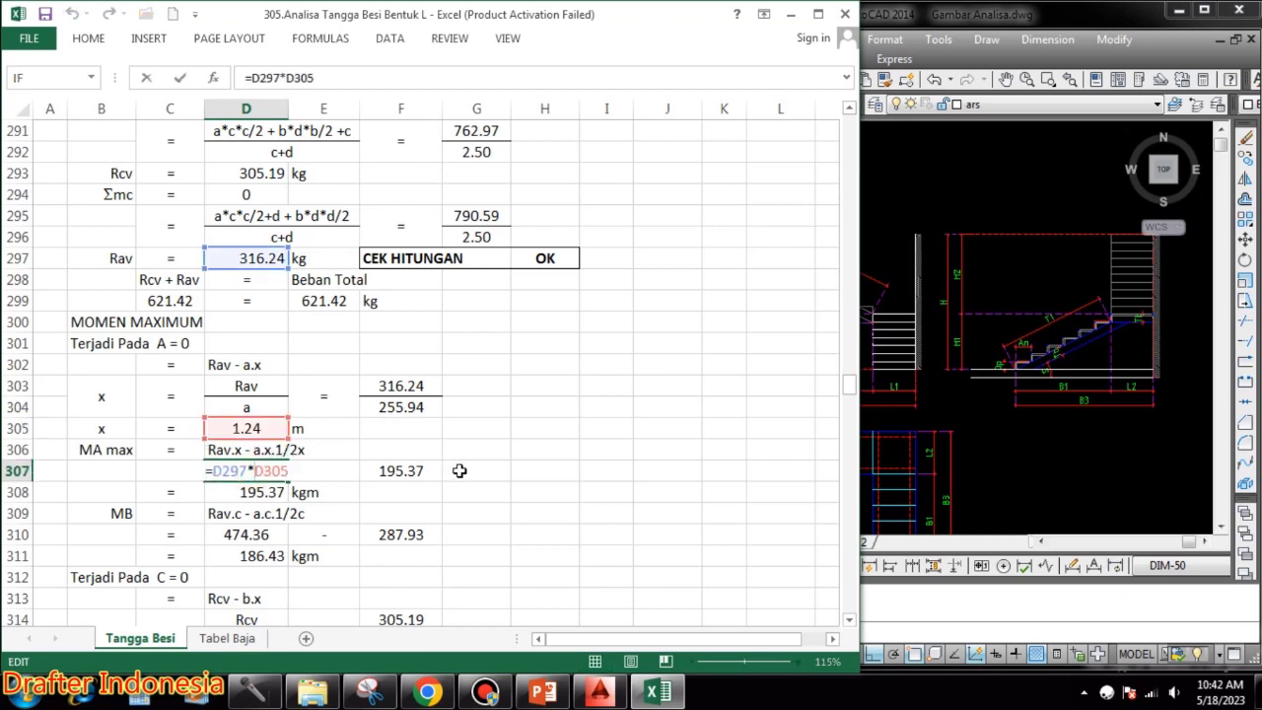
key(Escape)
click(420, 471)
double_click(420, 470)
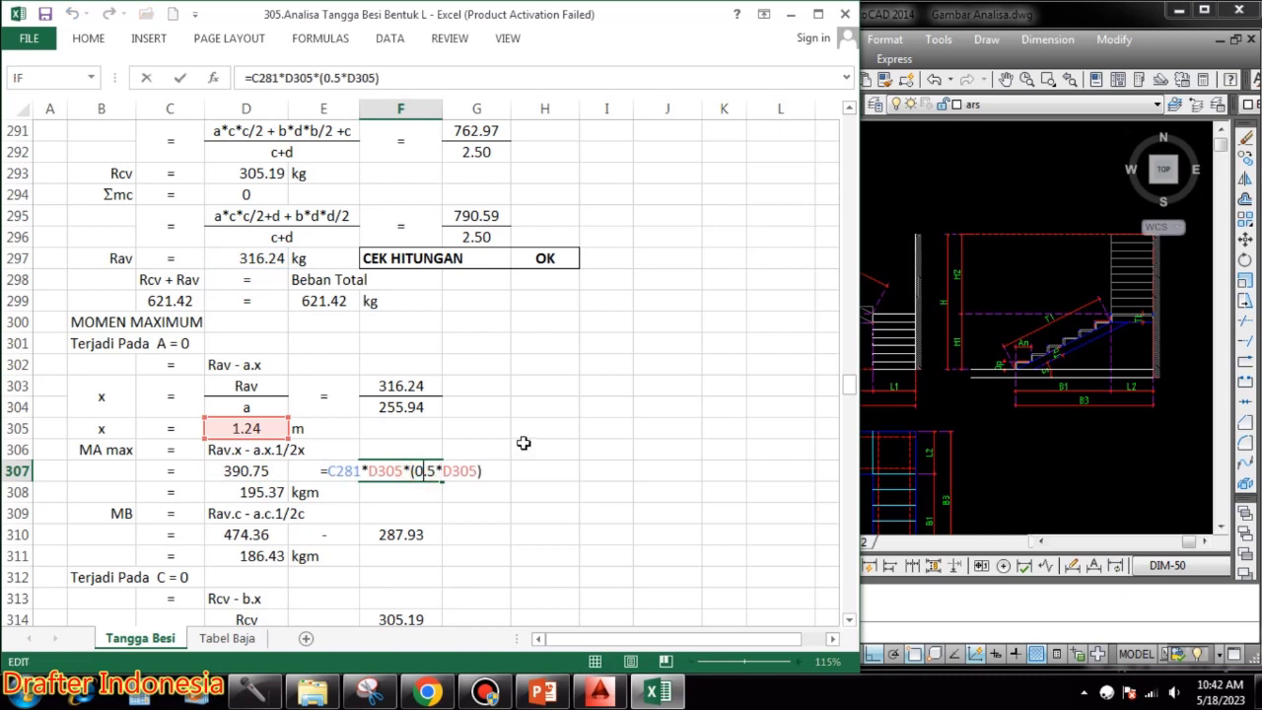
key(Escape)
- Inspect the MA max result formula in D308, the difference between D307 and F307
click(258, 491)
text(=)
click(247, 471)
text(-)
click(400, 470)
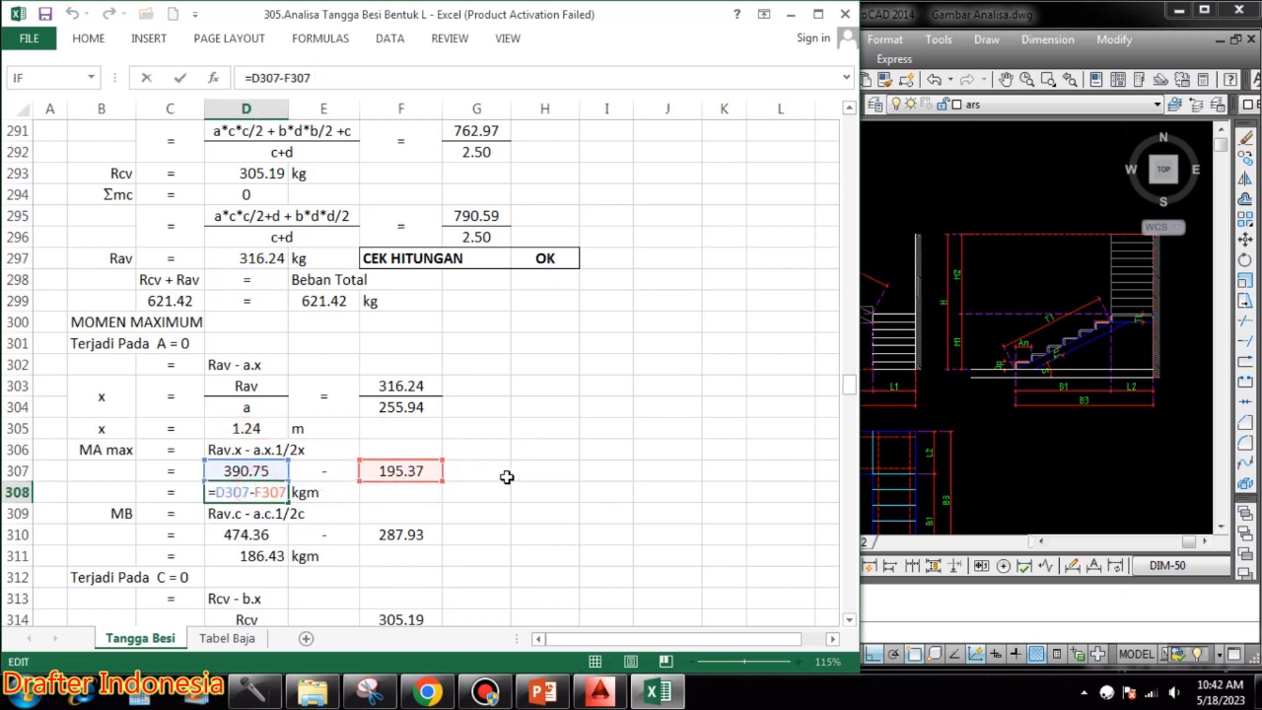
key(ctrl+Return)
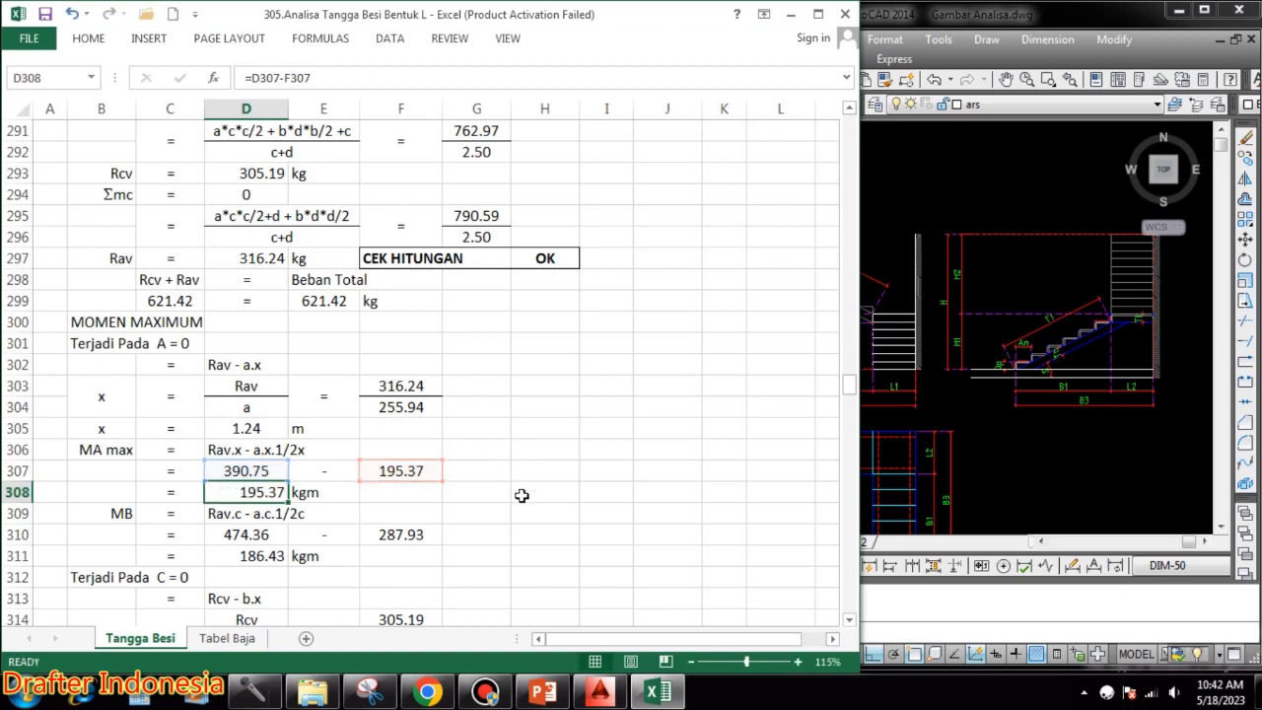
- Inspect the MB formulas for A = 0: Rav.c in D310, a.c.1/2c in F310 and their difference in D311
scroll(258, 533, down, 2)
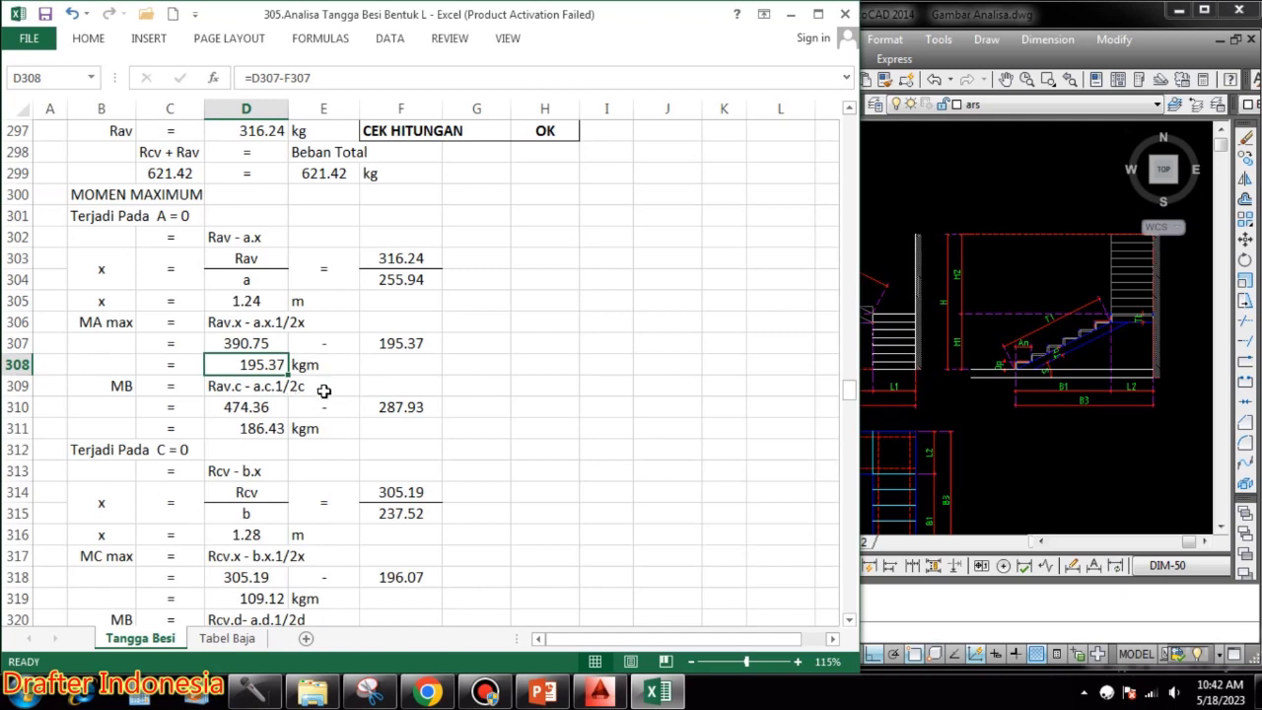
double_click(275, 412)
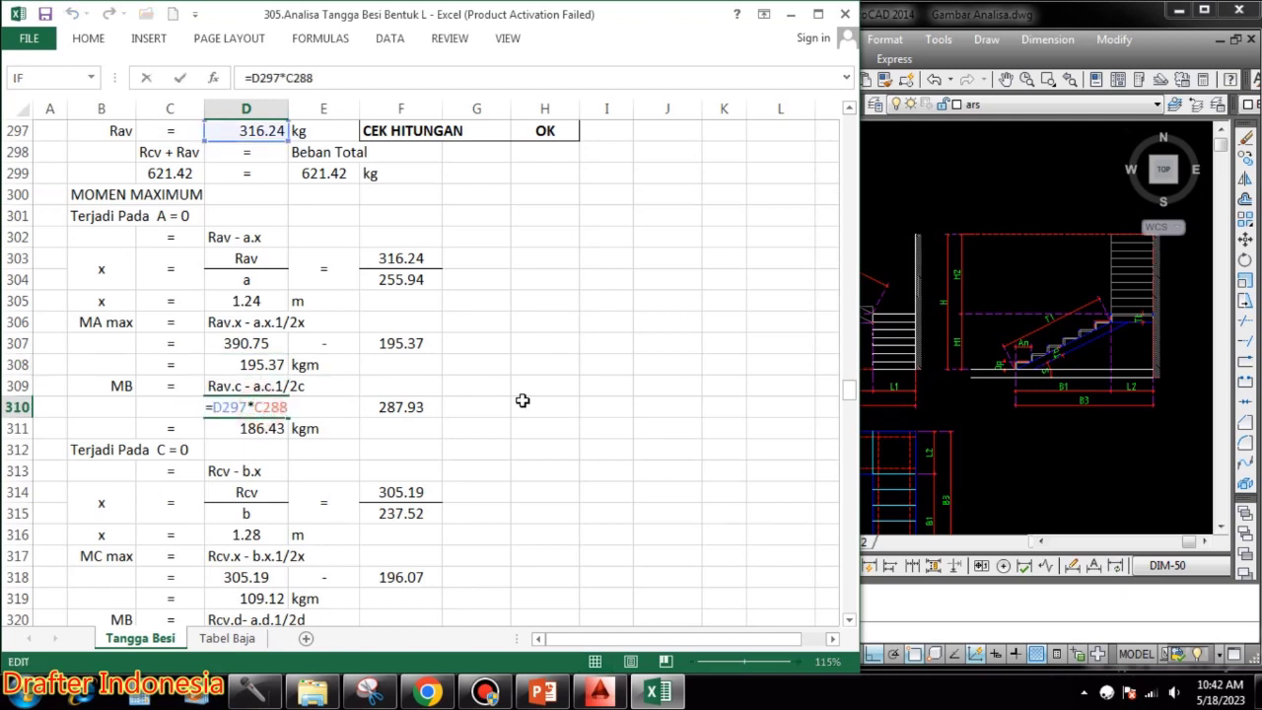
key(Escape)
double_click(400, 406)
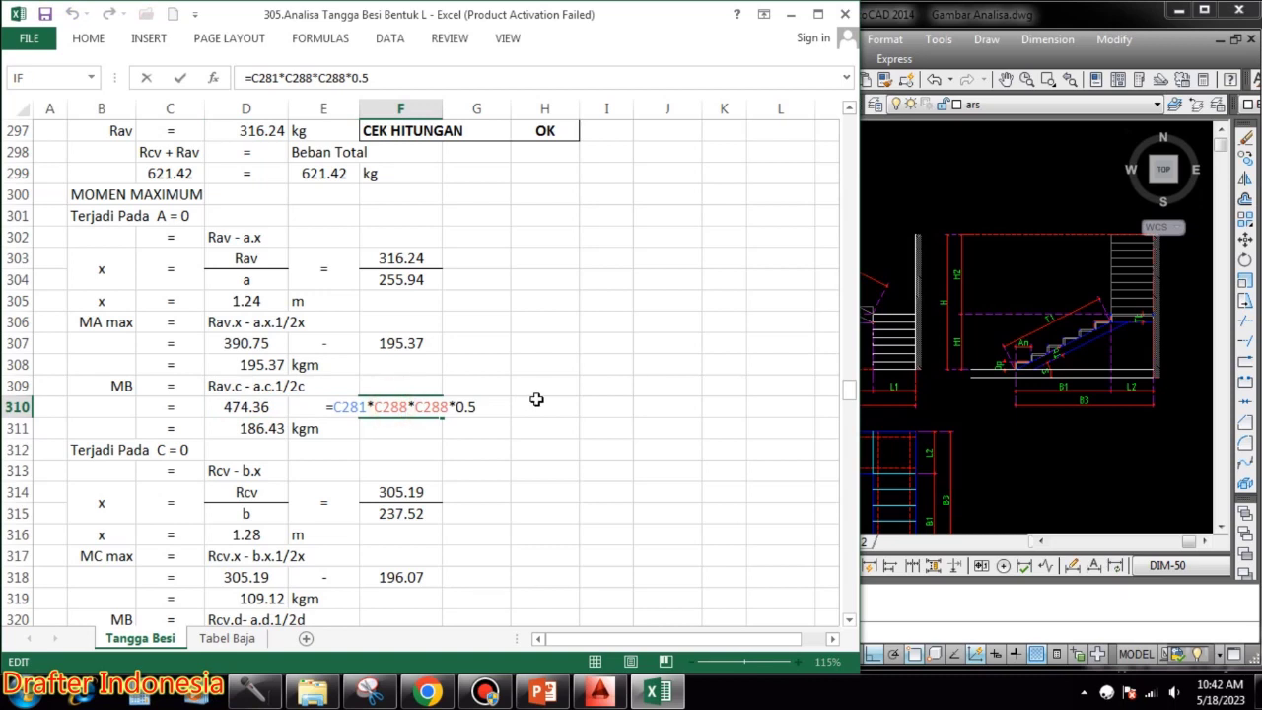
key(Escape)
double_click(256, 424)
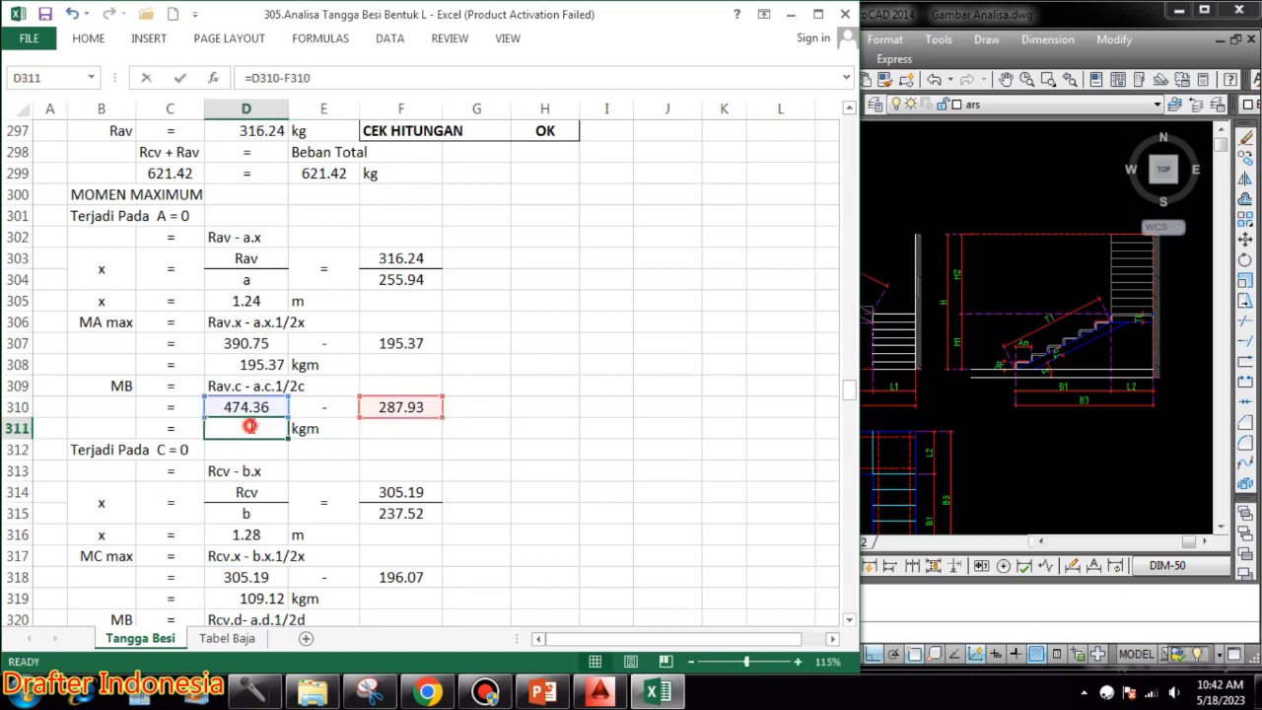
key(Escape)
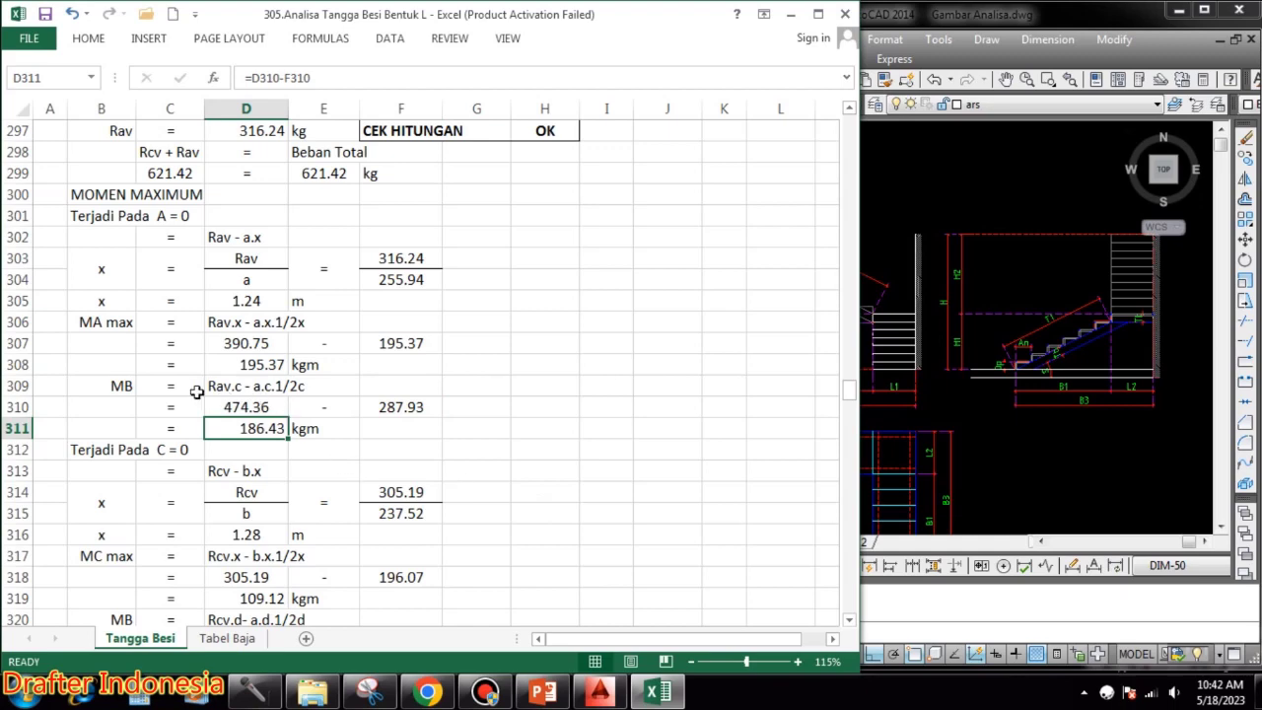
- Inspect the maximum moment location formulas for C = 0: Rcv in F314, b in F315 and x in D316
scroll(458, 289, up, 7)
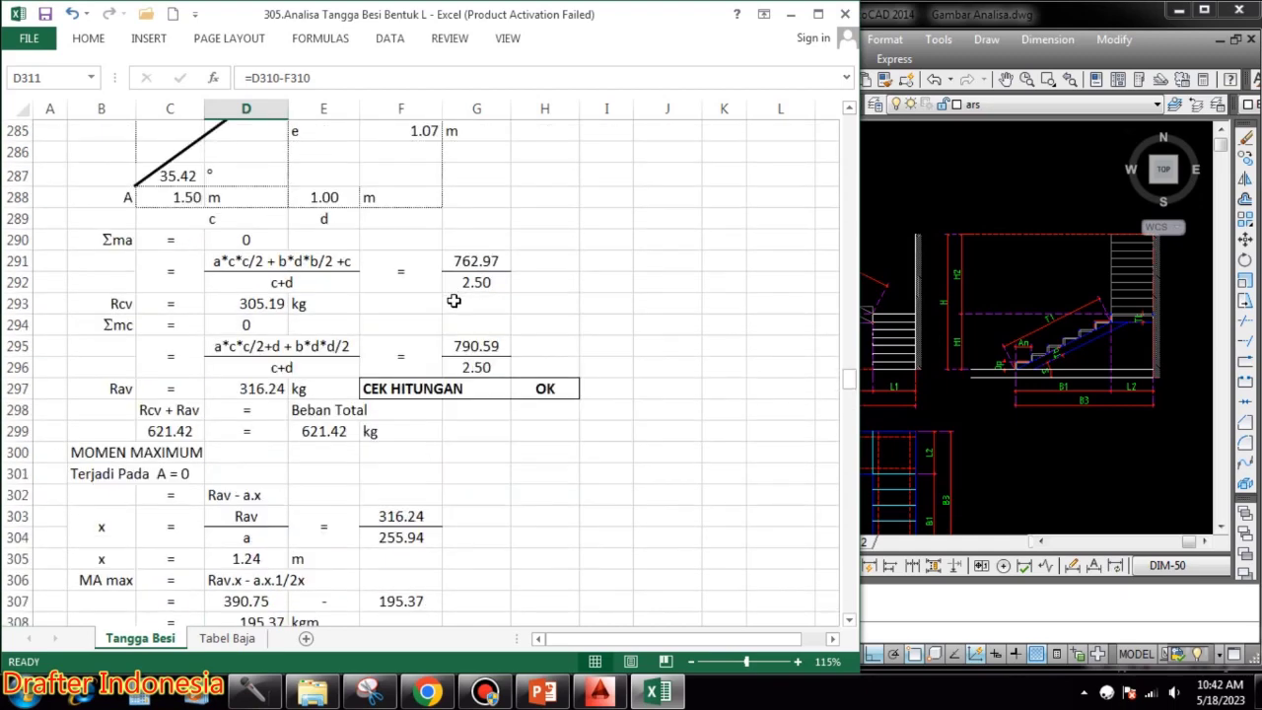
scroll(483, 295, down, 7)
scroll(490, 311, down, 2)
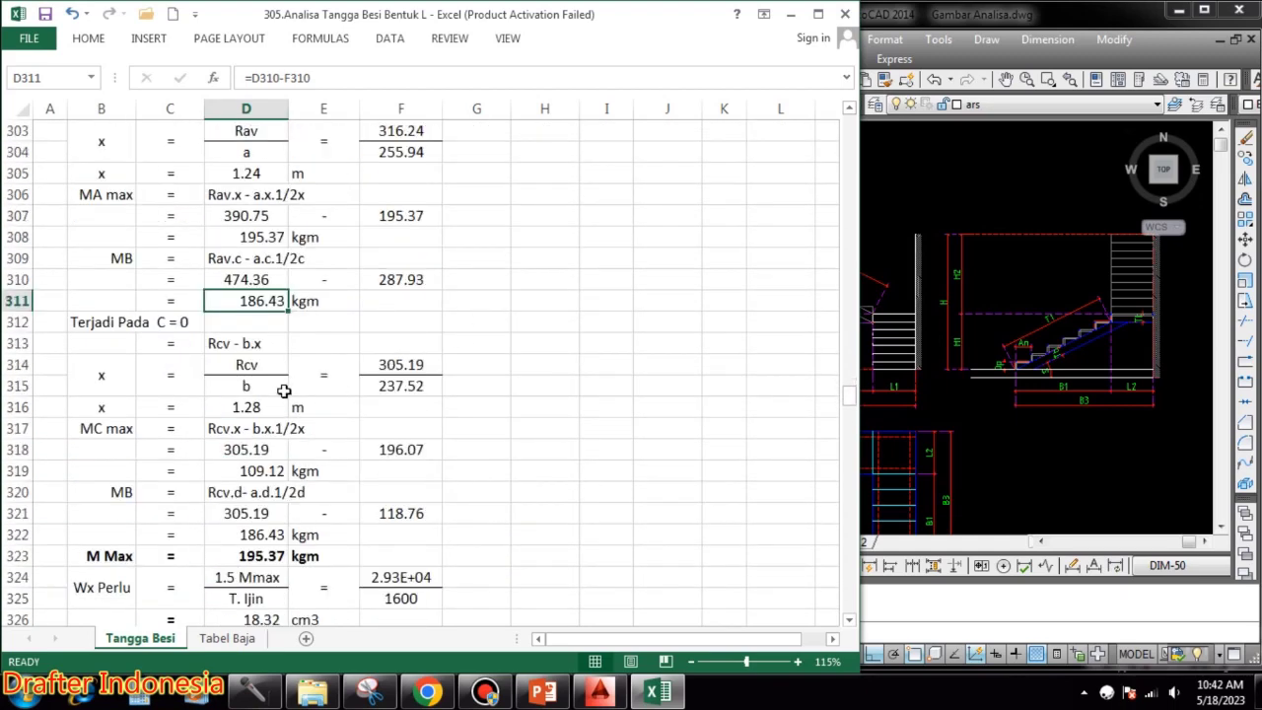
scroll(178, 332, up, 1)
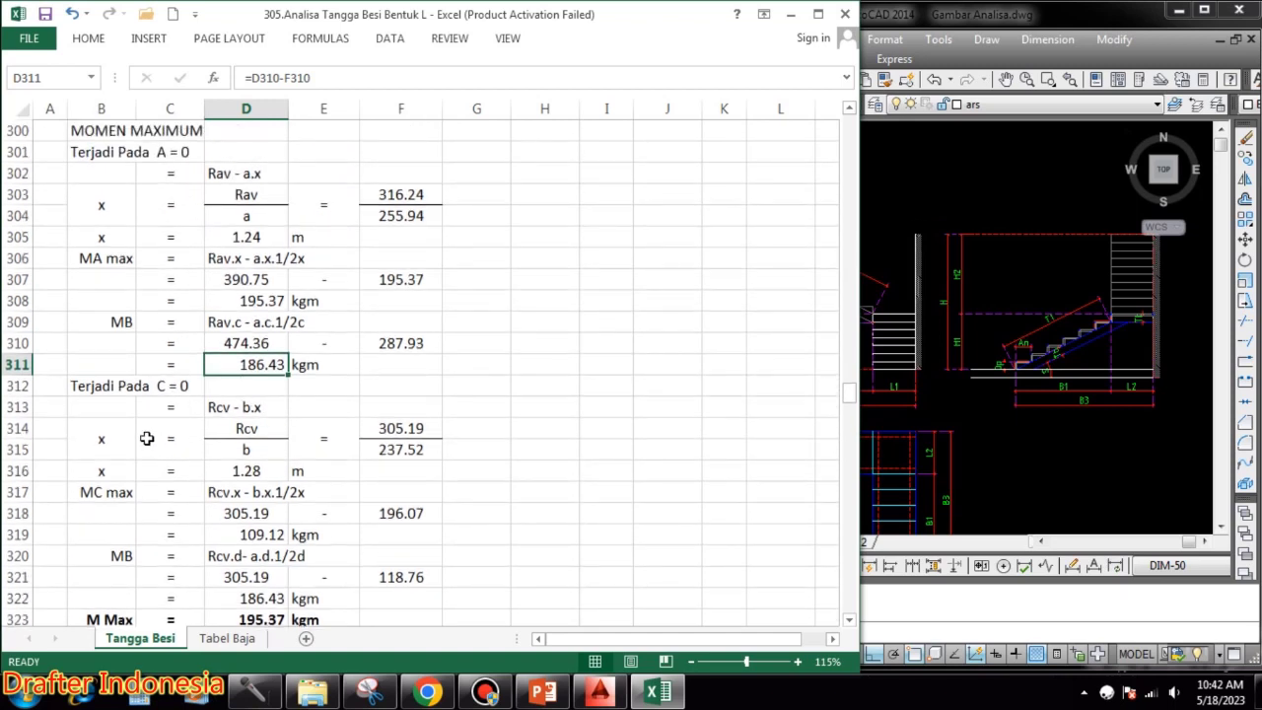
click(267, 426)
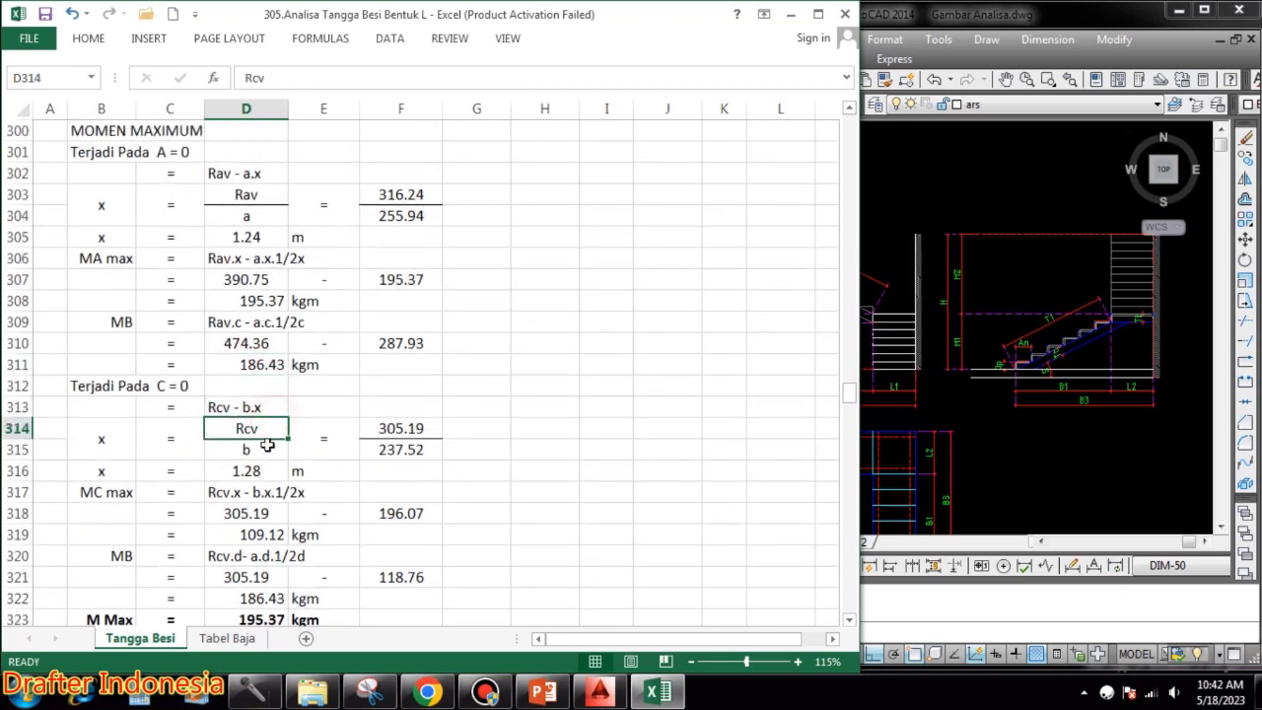
click(261, 446)
double_click(412, 427)
key(Escape)
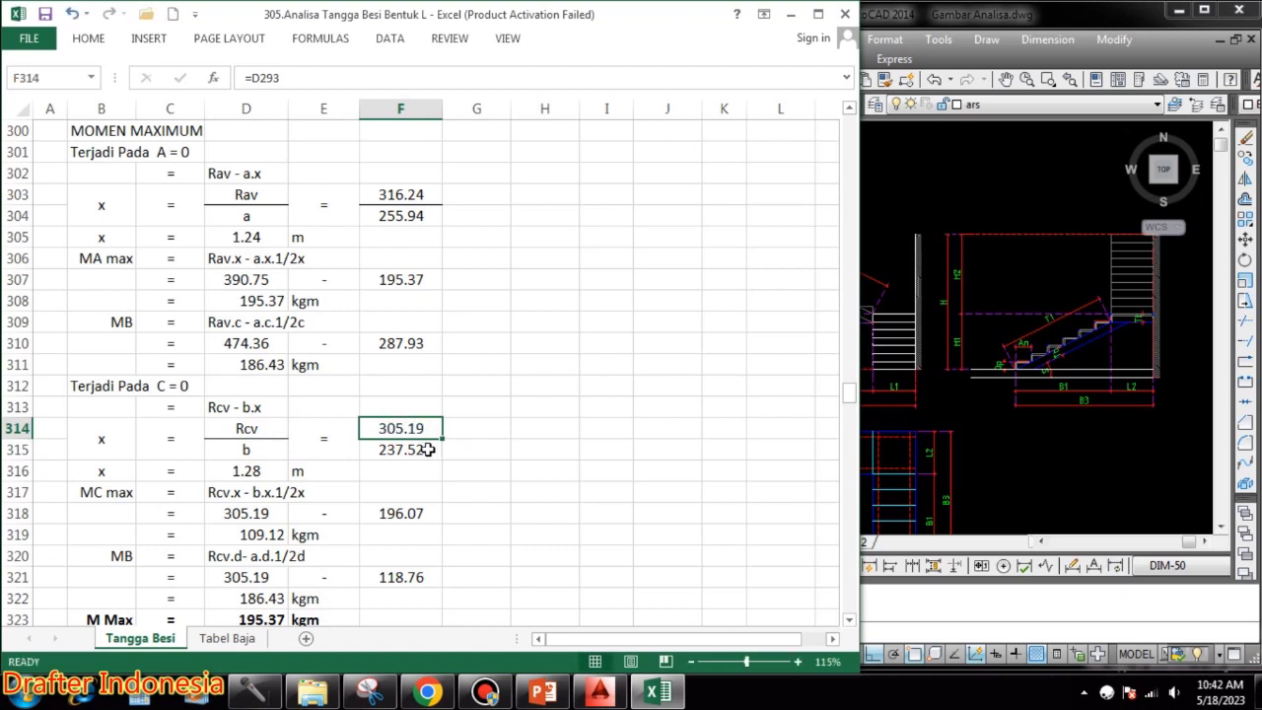
double_click(420, 449)
key(Escape)
double_click(246, 471)
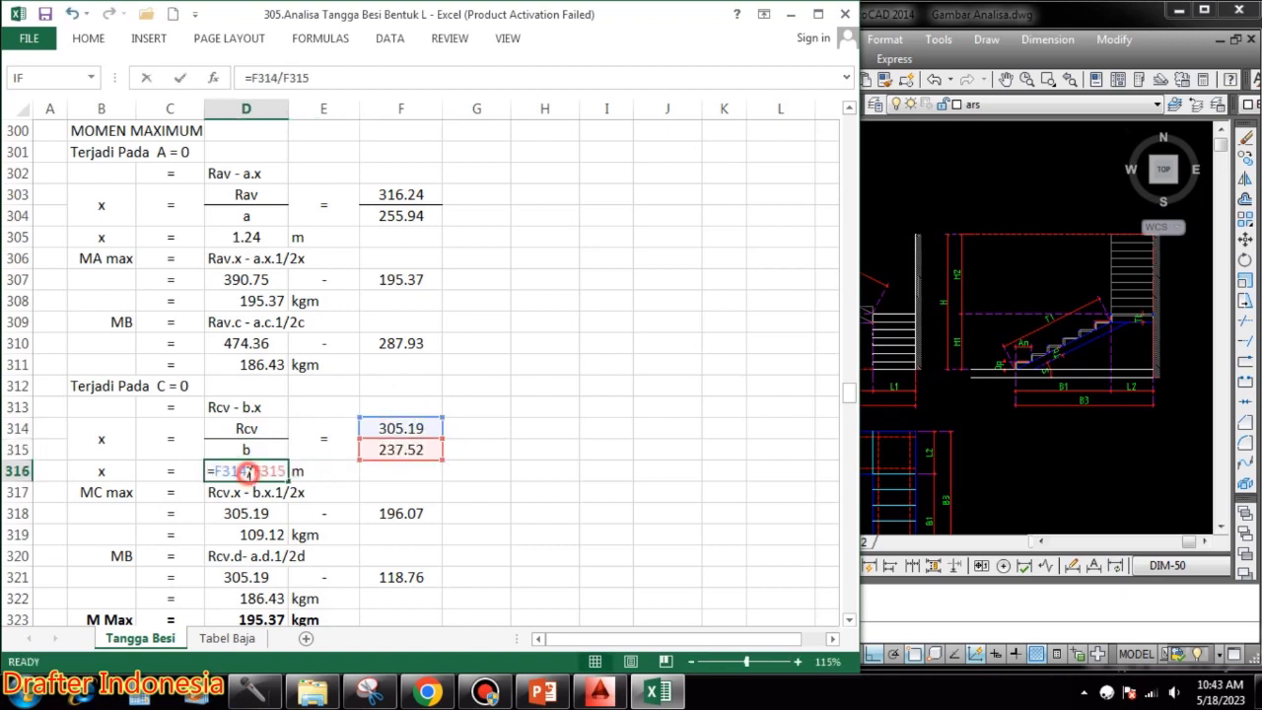
key(Escape)
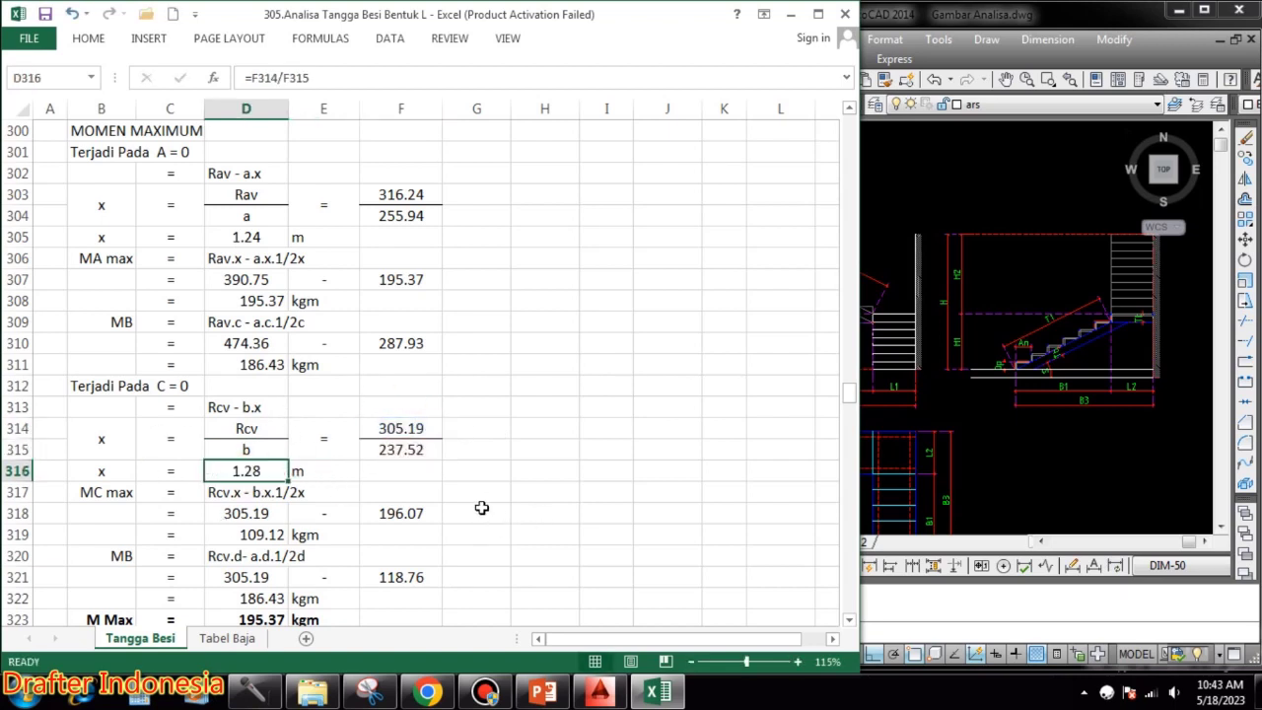
- Inspect the MC max formulas: Rcv.x in D318, b.x.1/2x in F318 and their difference in D319
scroll(381, 457, down, 1)
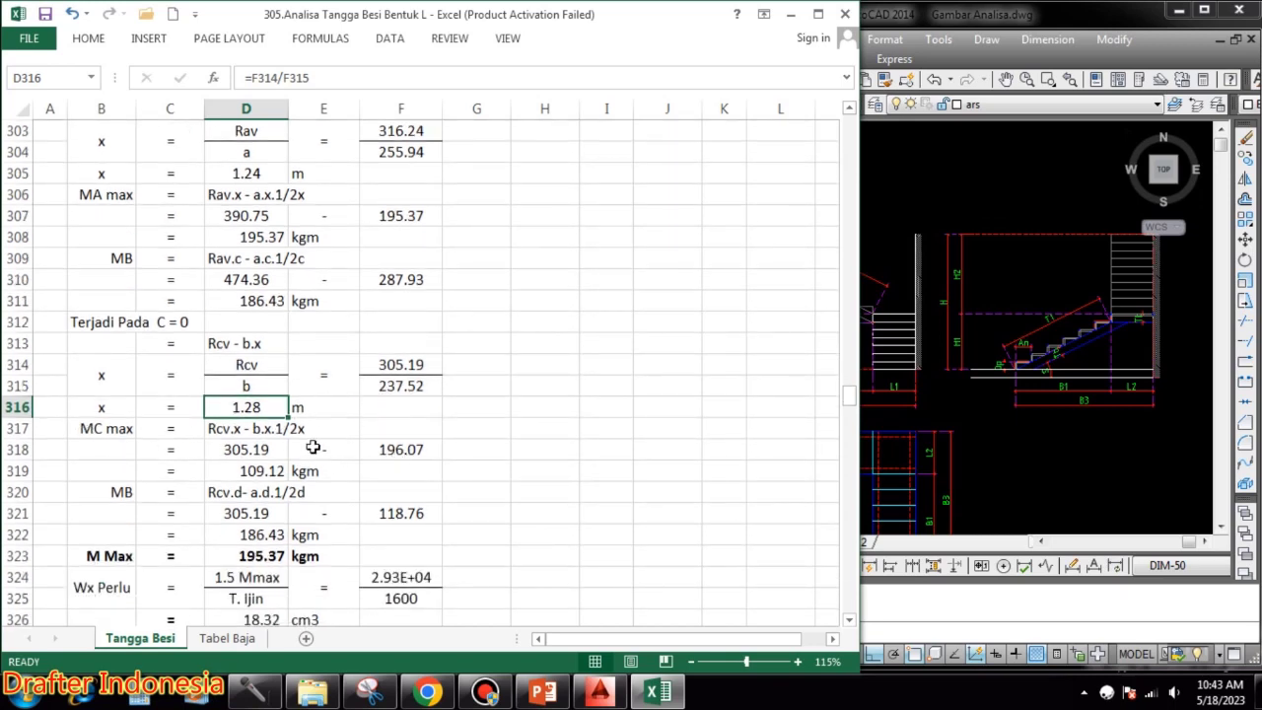
double_click(258, 446)
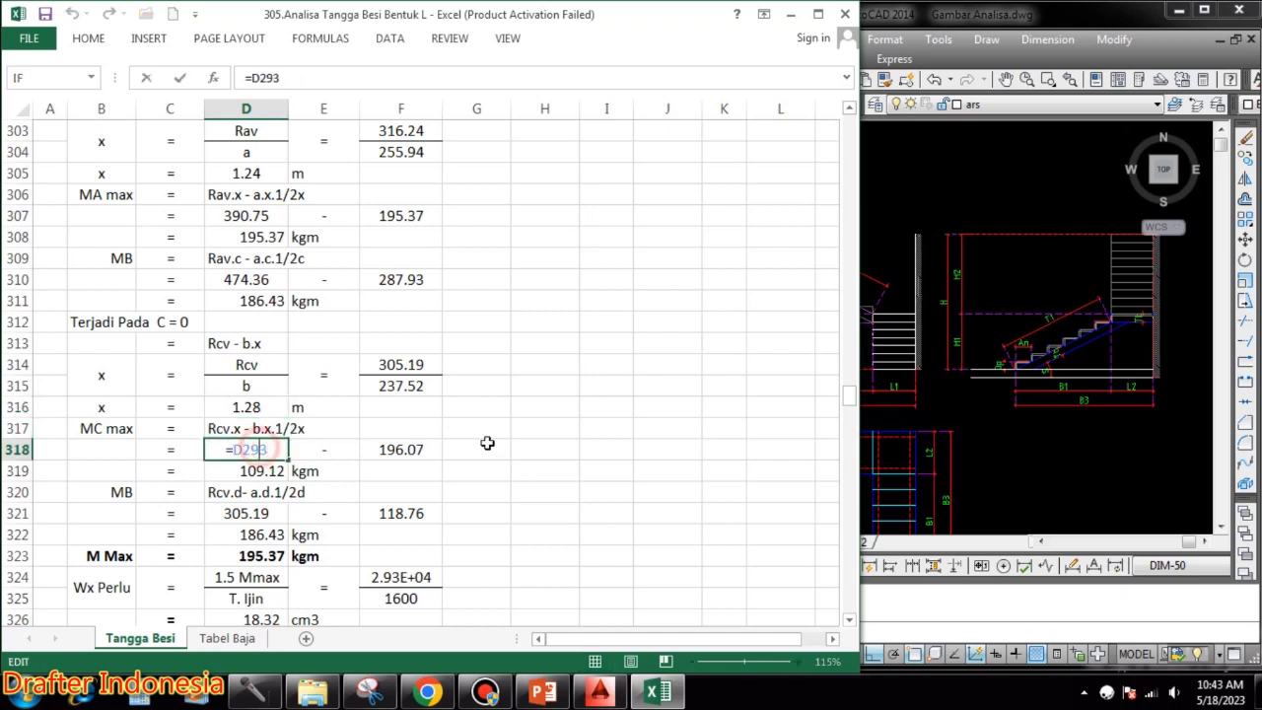
key(Escape)
double_click(398, 450)
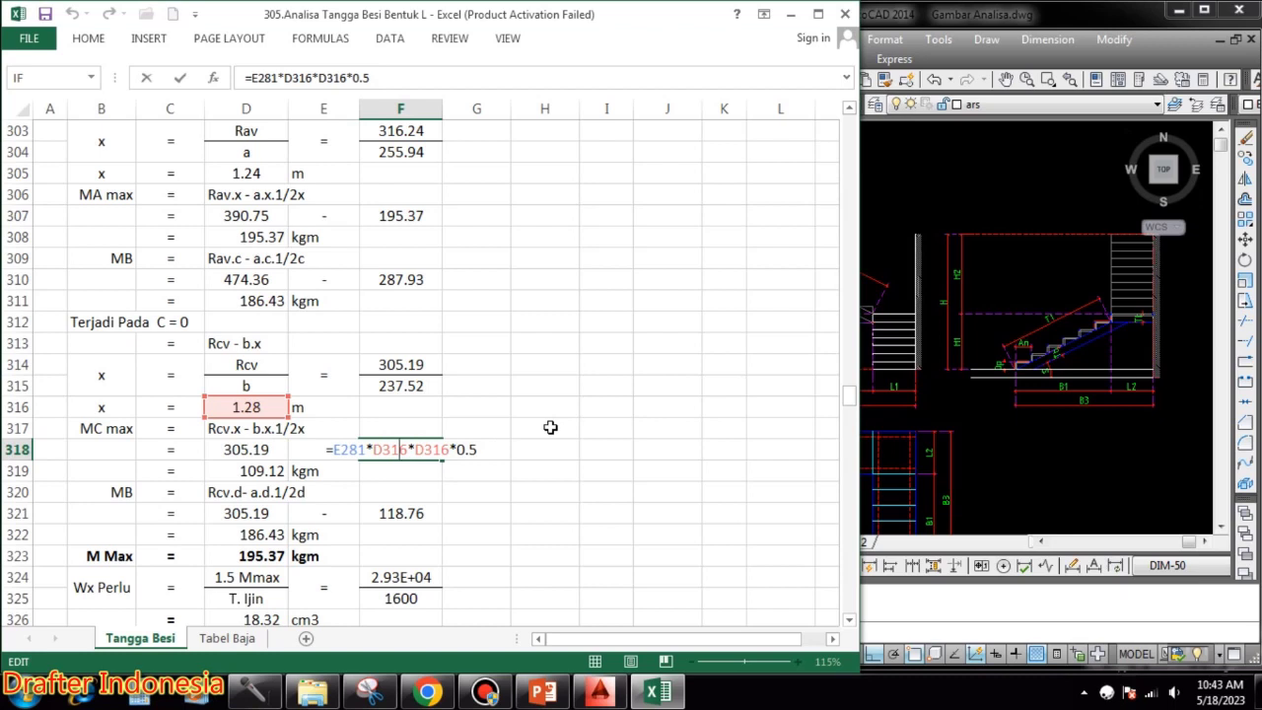
key(Escape)
double_click(259, 471)
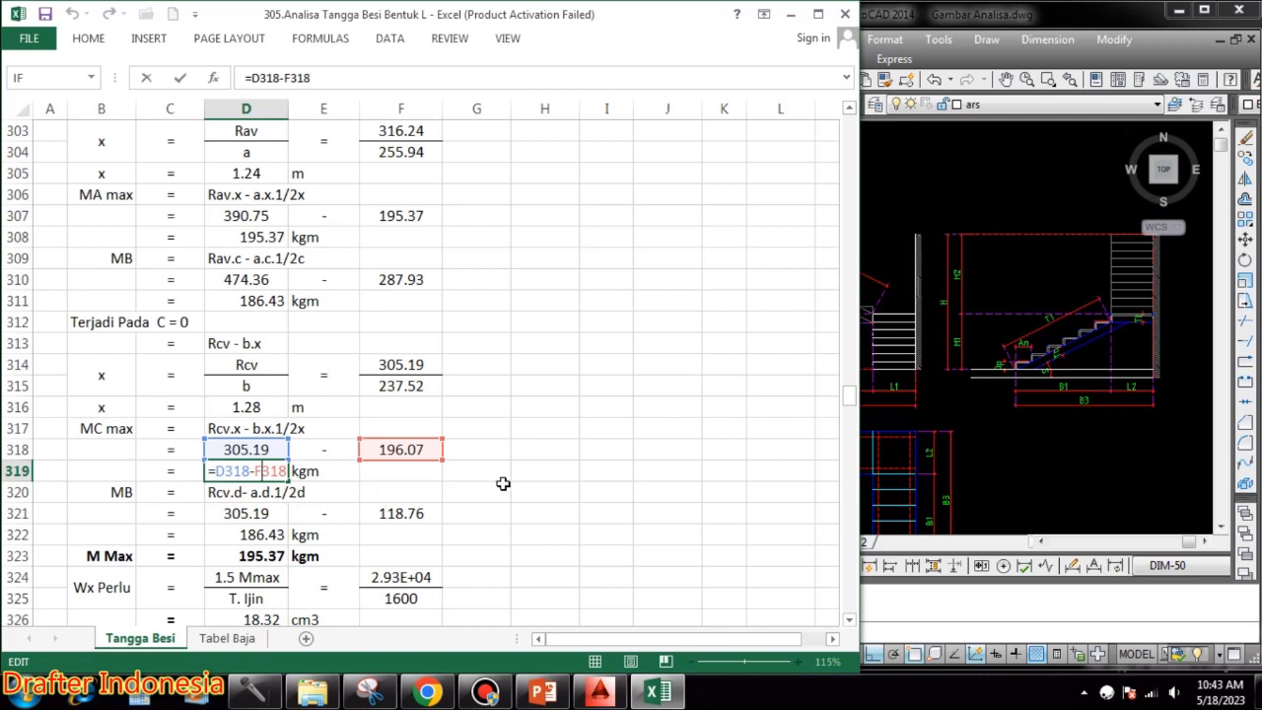
key(Escape)
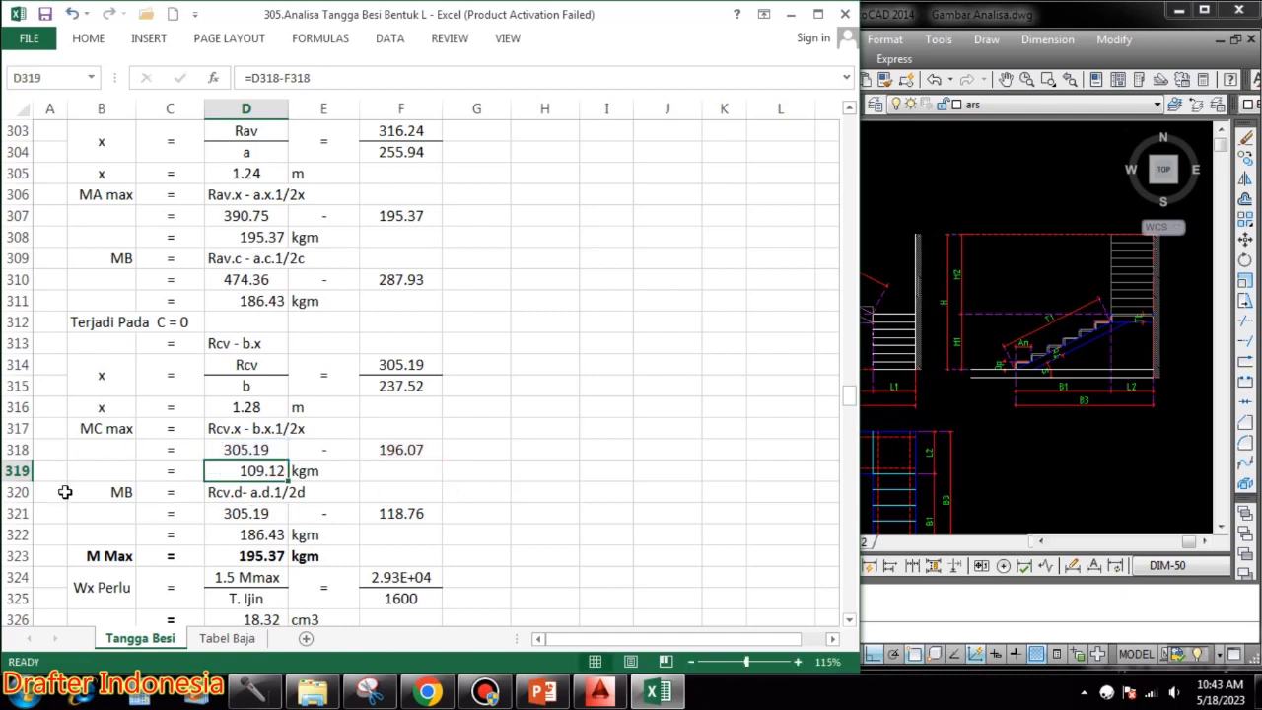
- Inspect the MB formulas for C = 0: the two terms in D321 and F321 and their difference in D322
scroll(295, 446, down, 2)
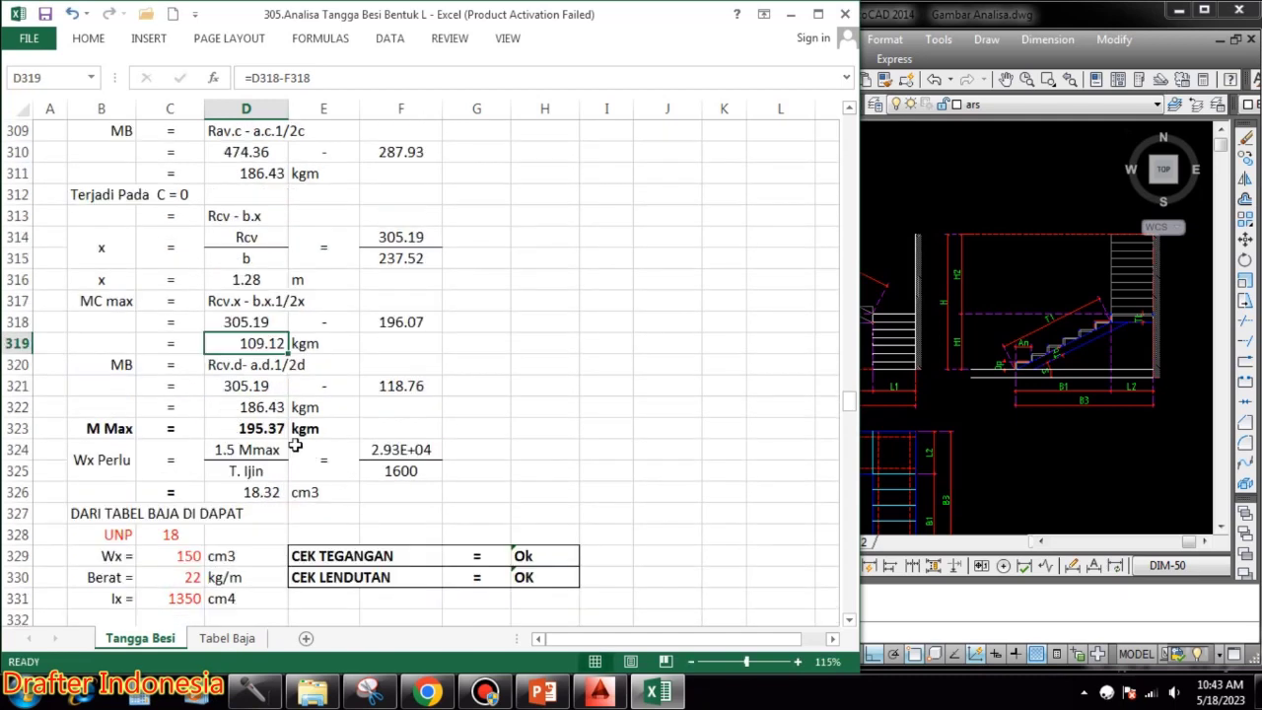
double_click(254, 384)
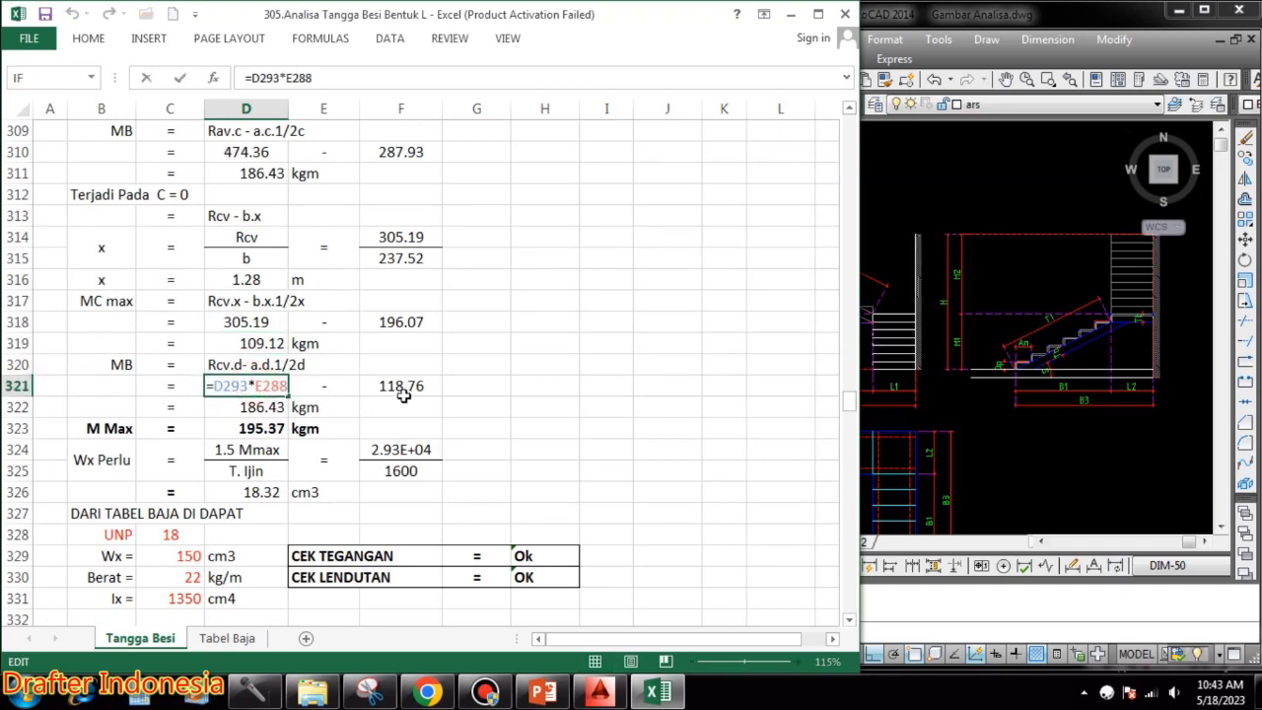
key(Escape)
double_click(409, 390)
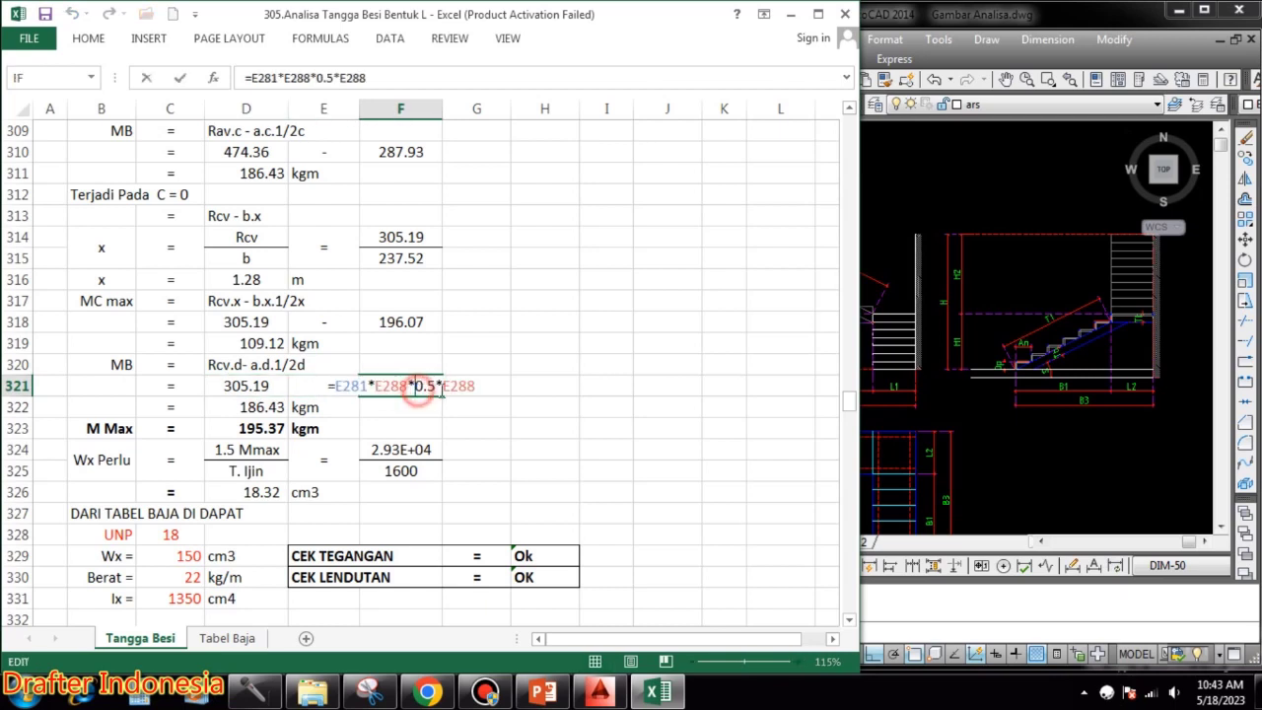
key(Escape)
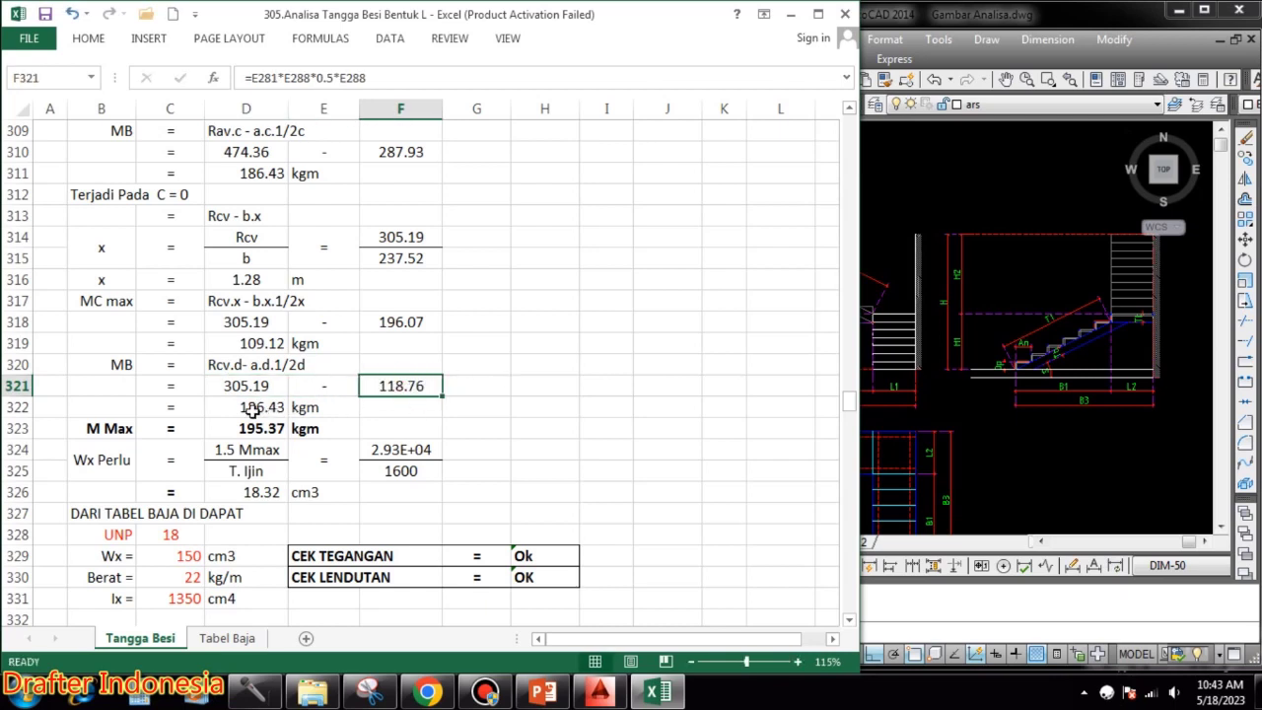
double_click(253, 408)
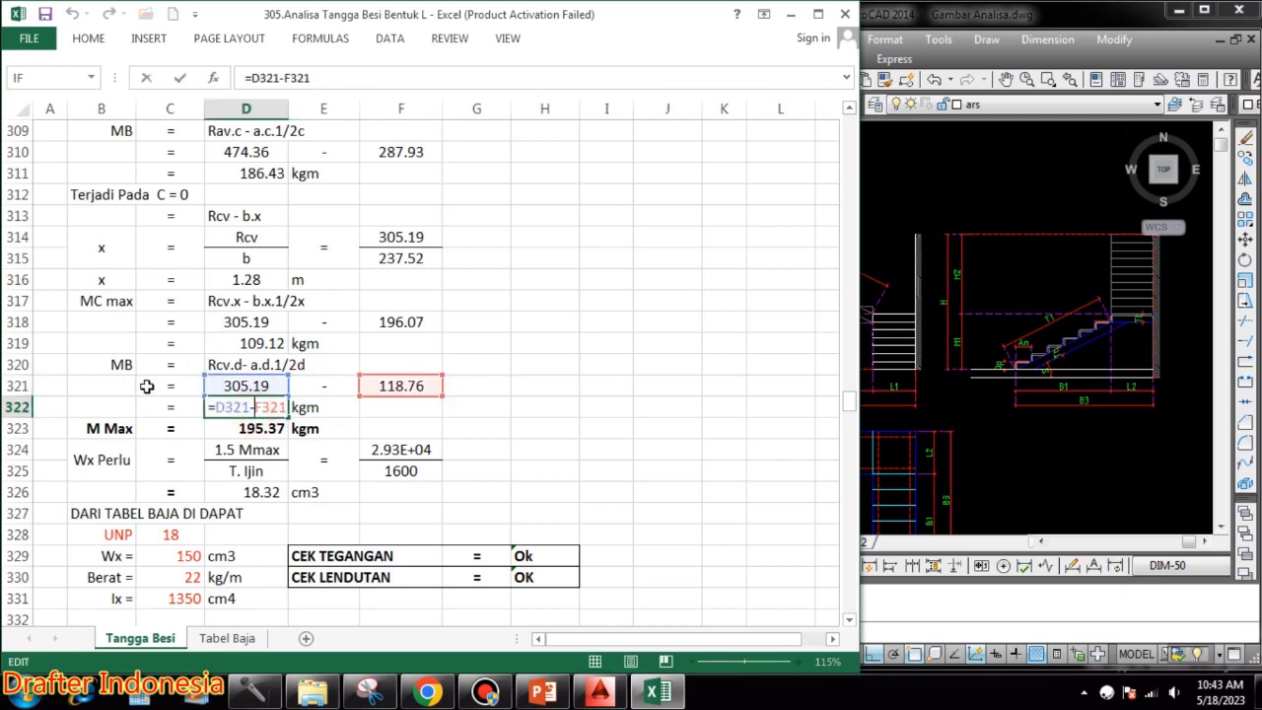
key(Escape)
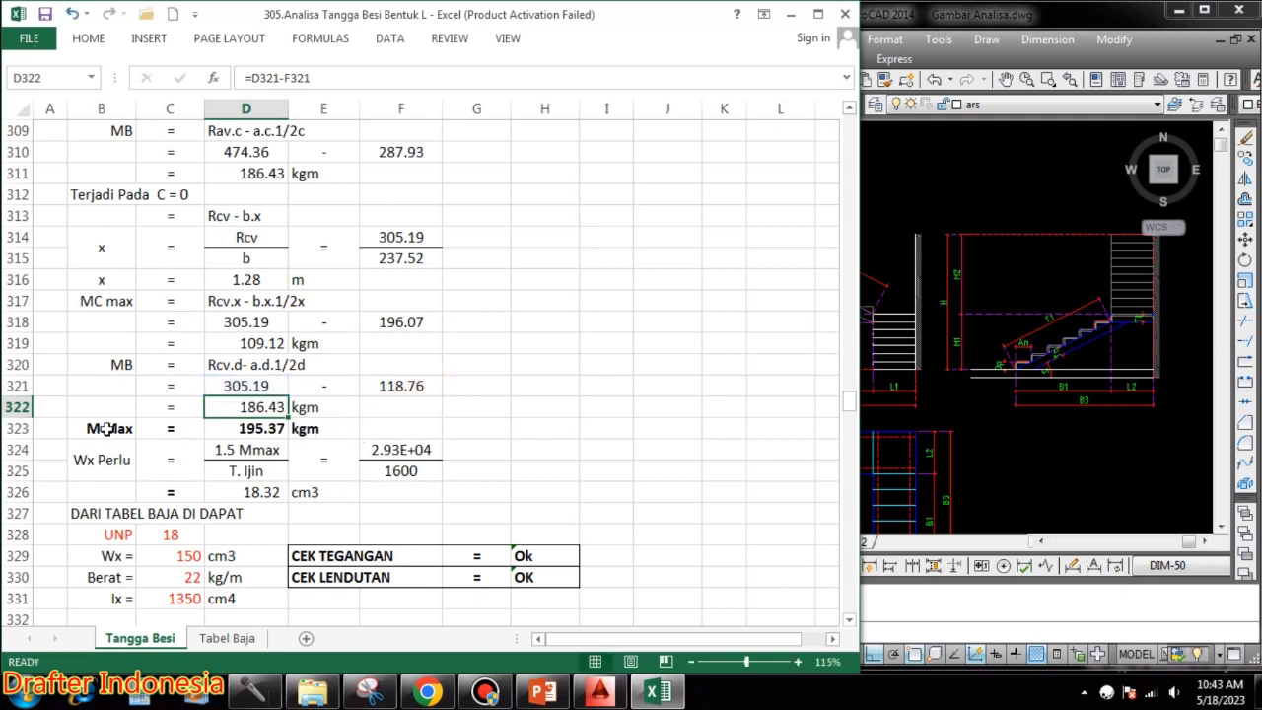
- Inspect the M Max formula in D323 and trace the four moment cells D322, D319, D311 and D308 it compares
double_click(258, 428)
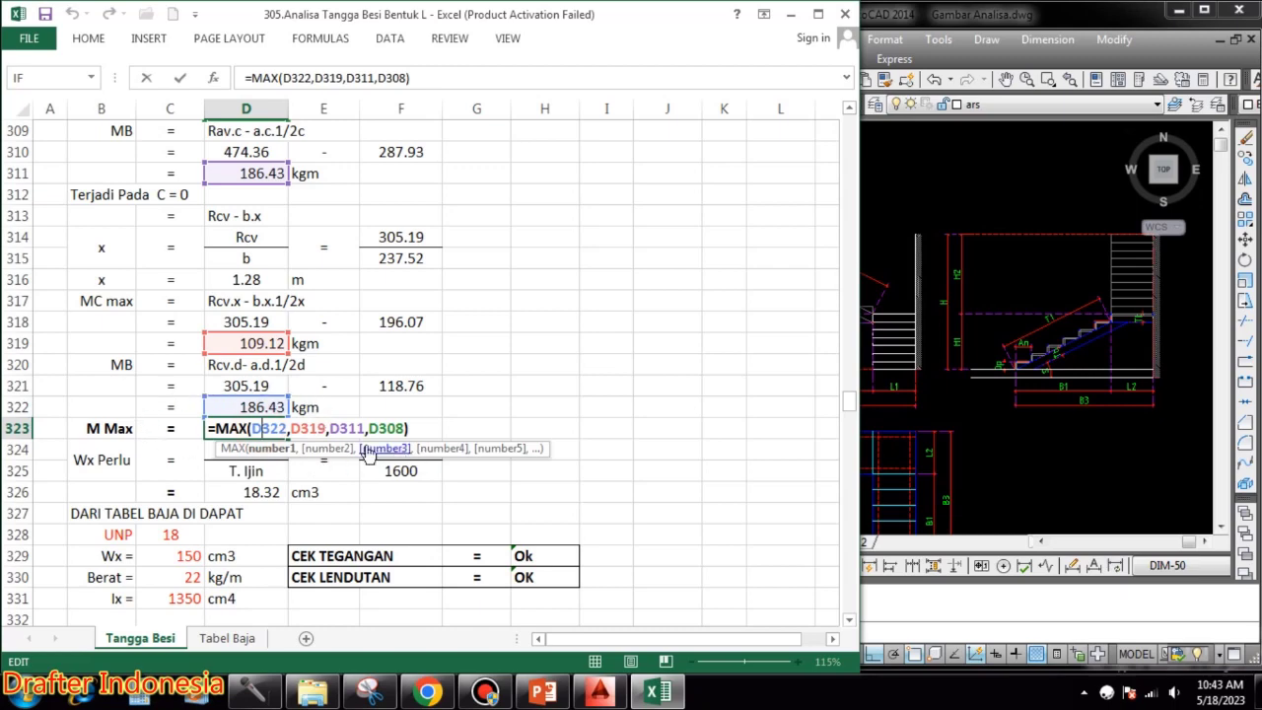
scroll(303, 426, up, 2)
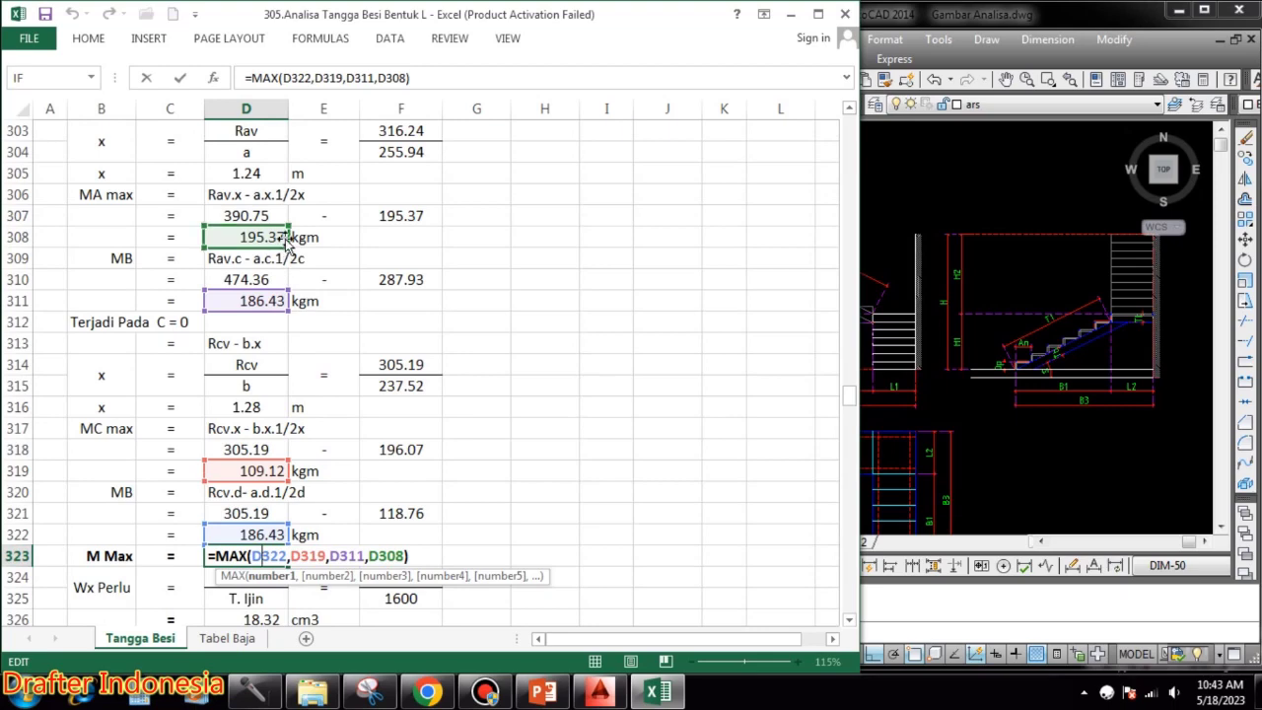
scroll(347, 353, down, 1)
key(Escape)
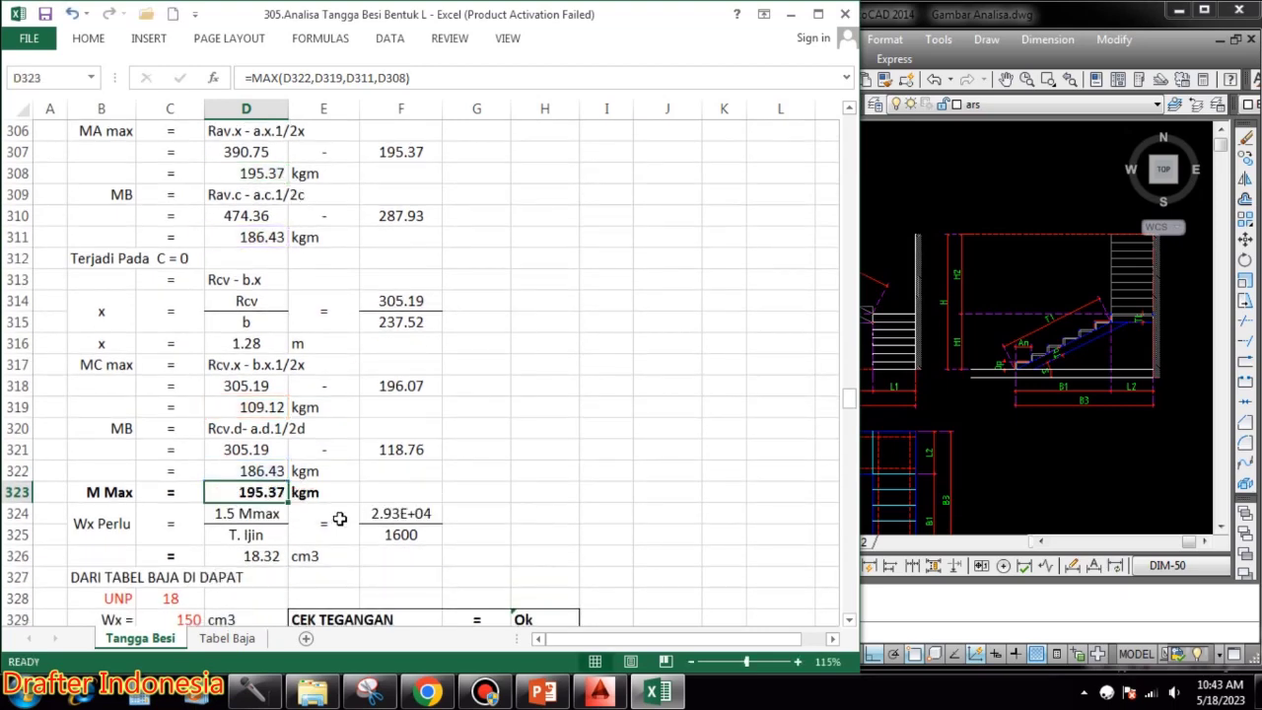
- Inspect the Wx Perlu formulas: 1.5 Mmax in F324, T. Ijin in F325 and their quotient in D326
scroll(521, 449, down, 2)
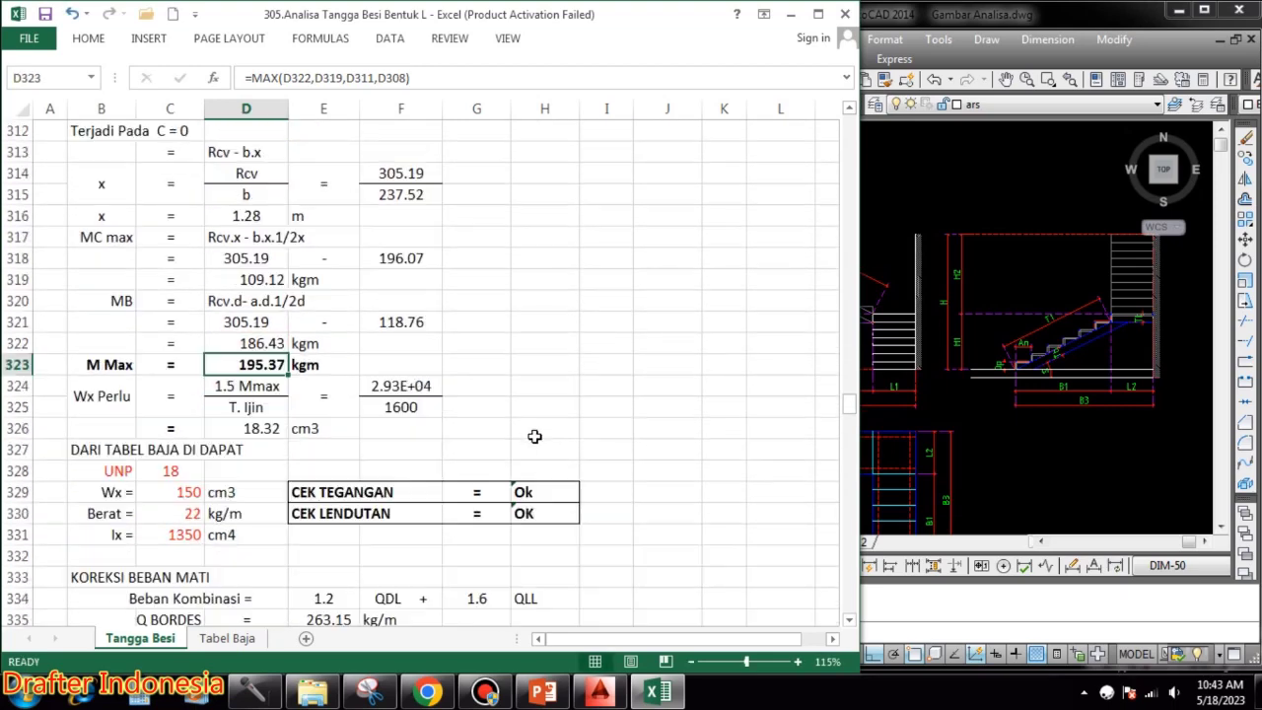
click(270, 386)
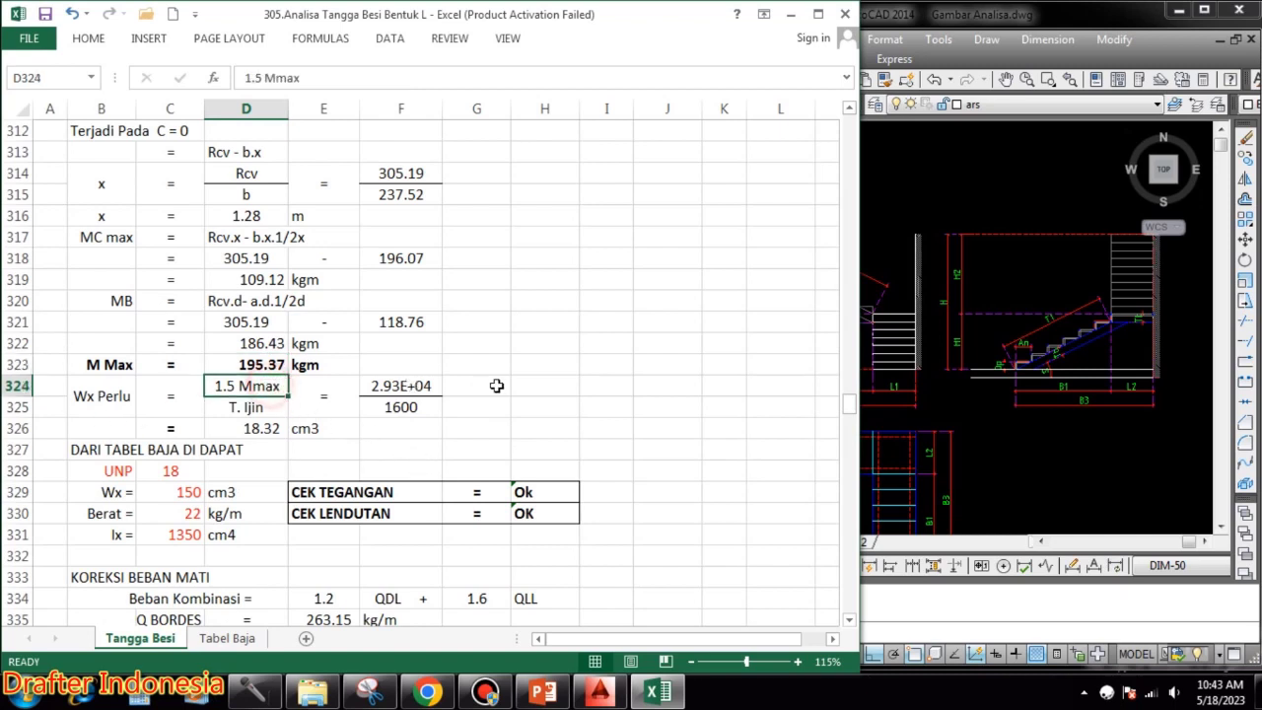
click(275, 407)
double_click(421, 384)
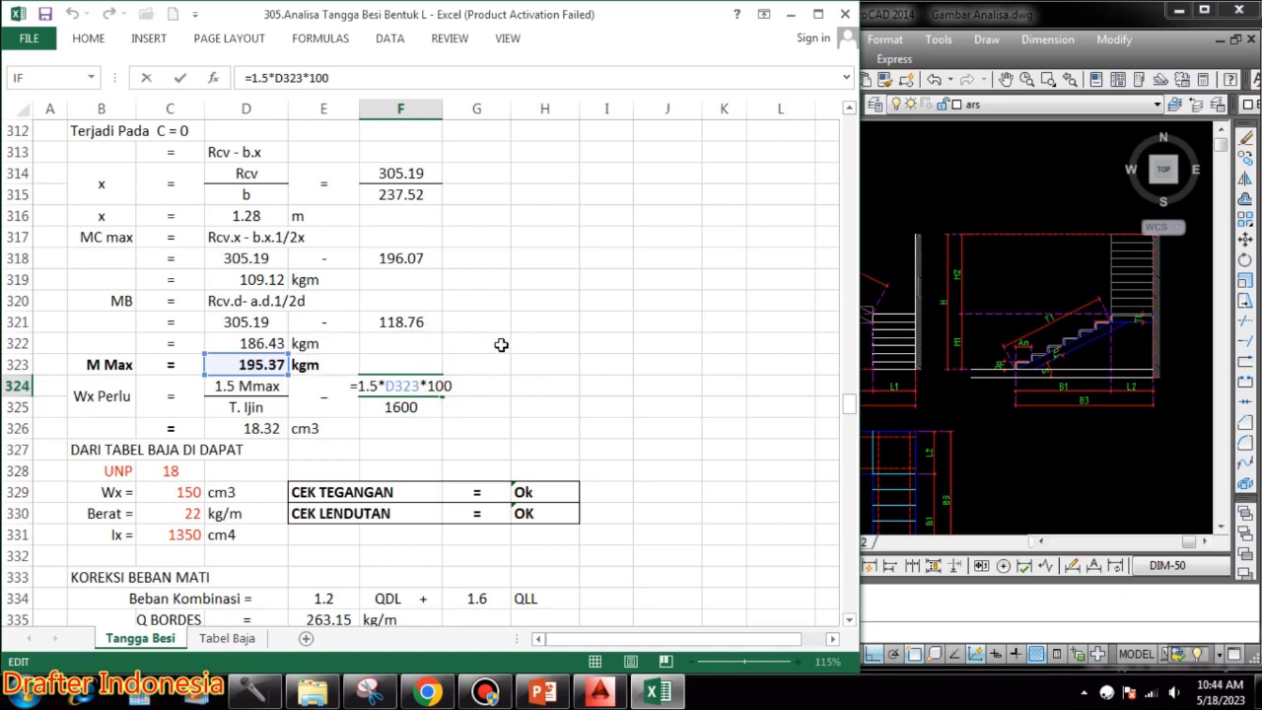
key(Escape)
double_click(412, 408)
key(Escape)
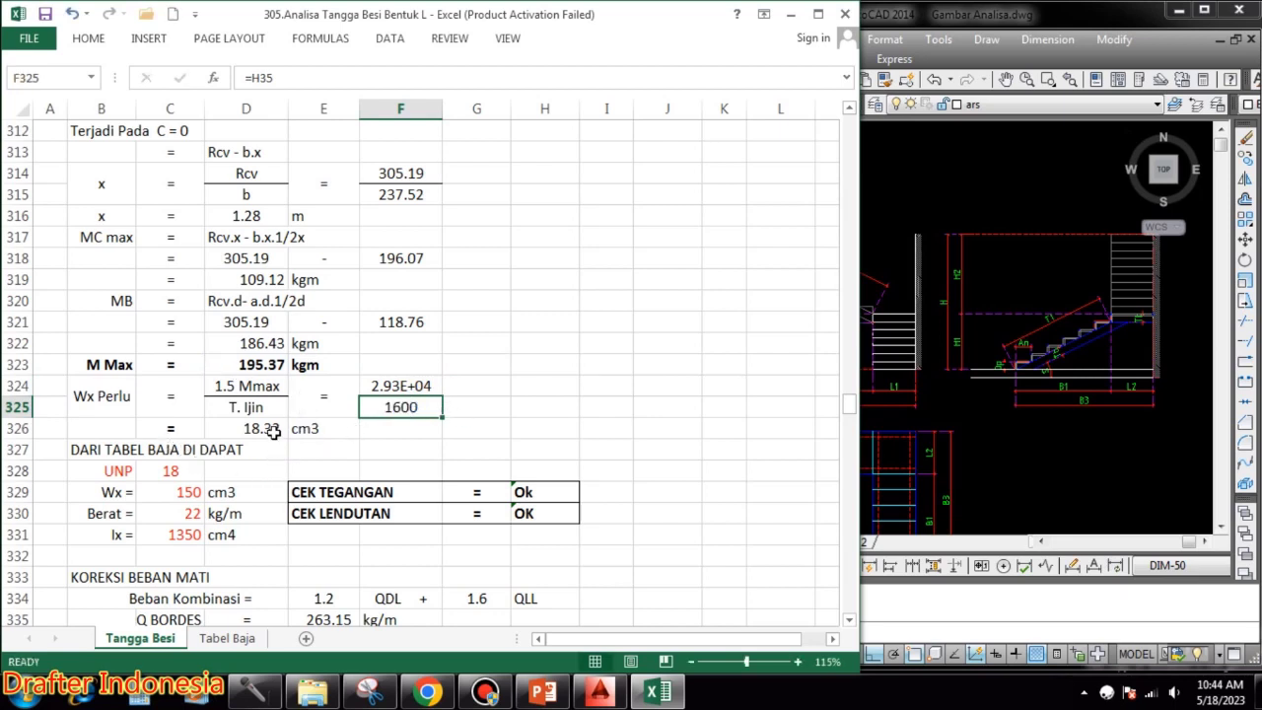
click(273, 431)
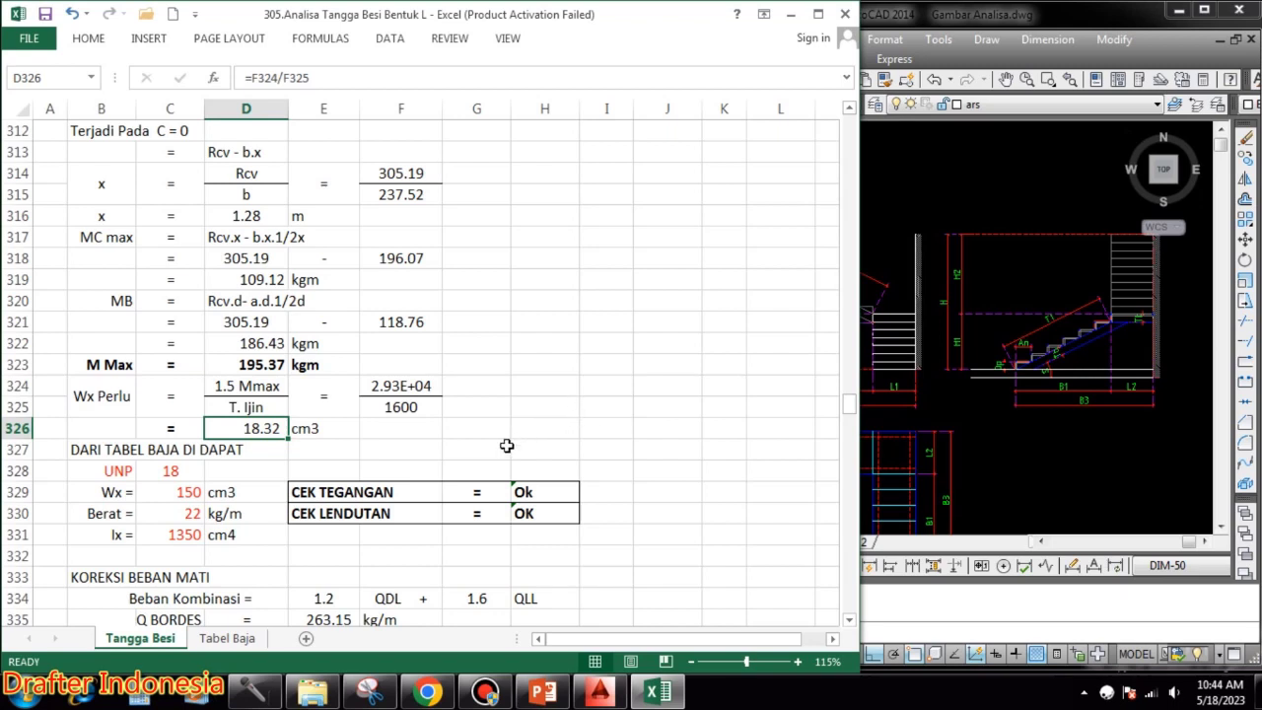
- Look up the UNP profiles in the Tabel Baja sheet and examine their Wx (cm3) column
scroll(507, 446, down, 1)
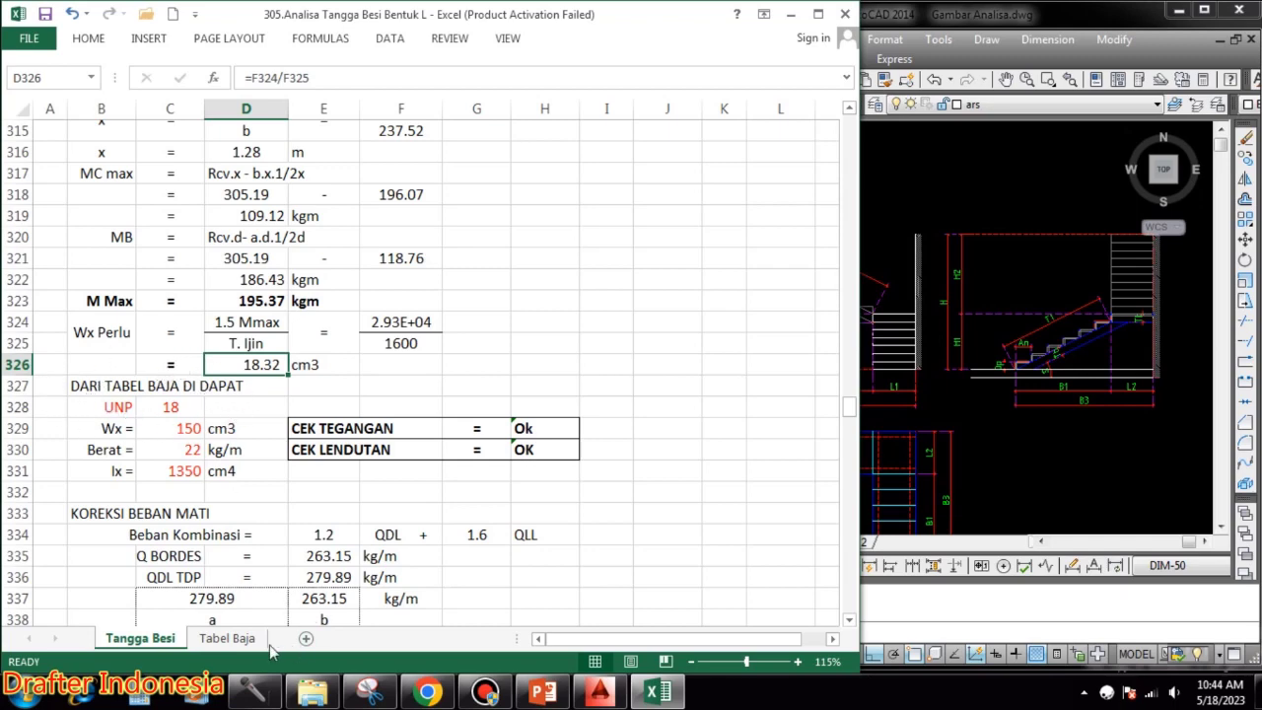
click(236, 639)
scroll(405, 451, down, 1)
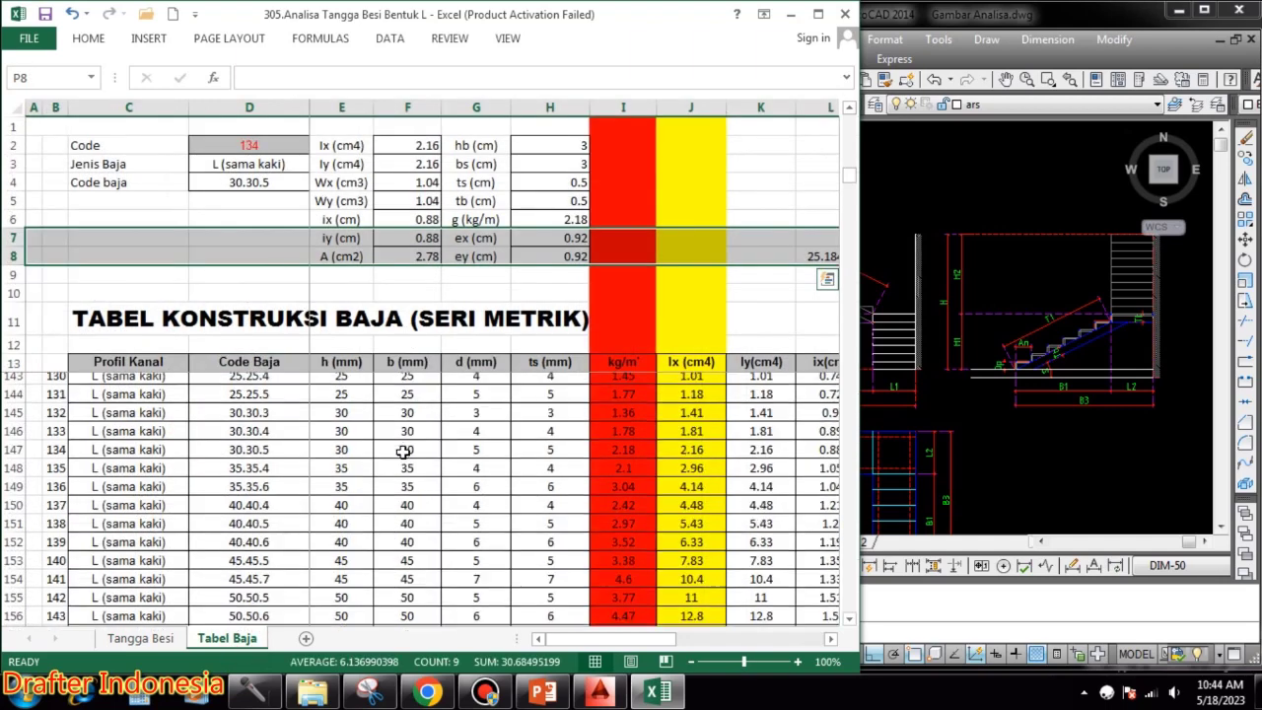
scroll(399, 458, down, 9)
scroll(380, 466, up, 18)
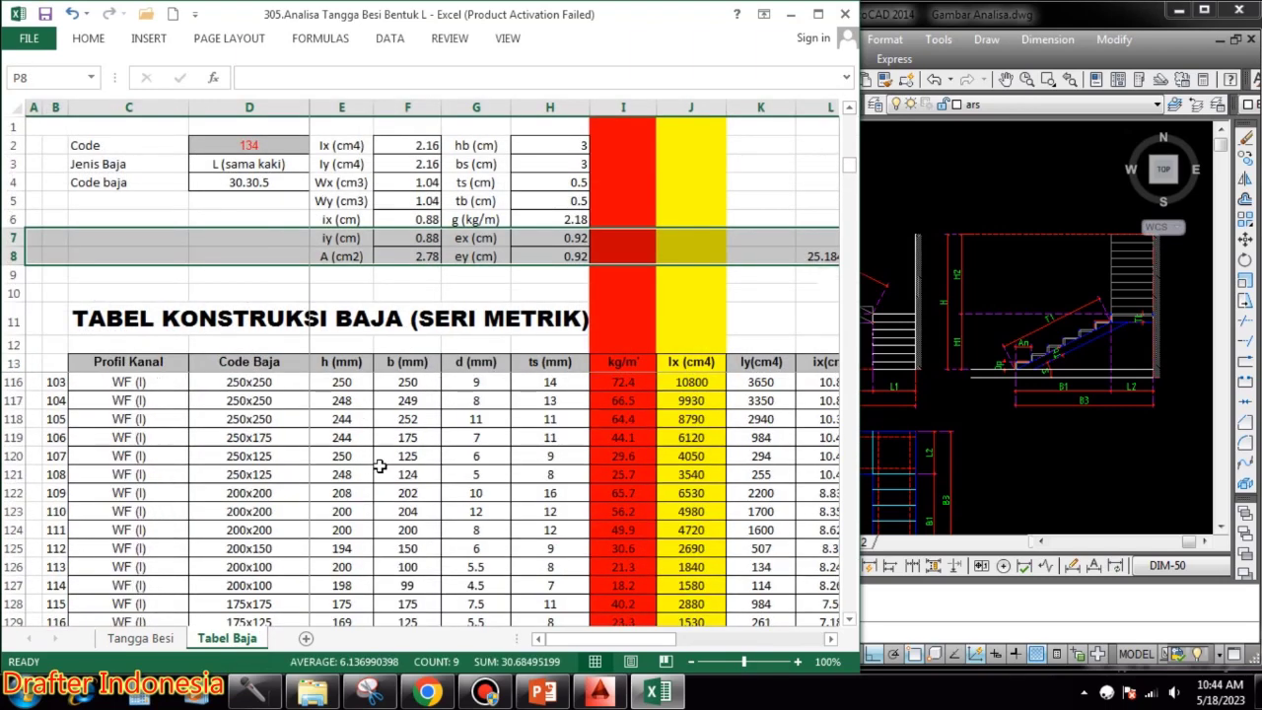
scroll(380, 466, up, 20)
scroll(345, 479, down, 7)
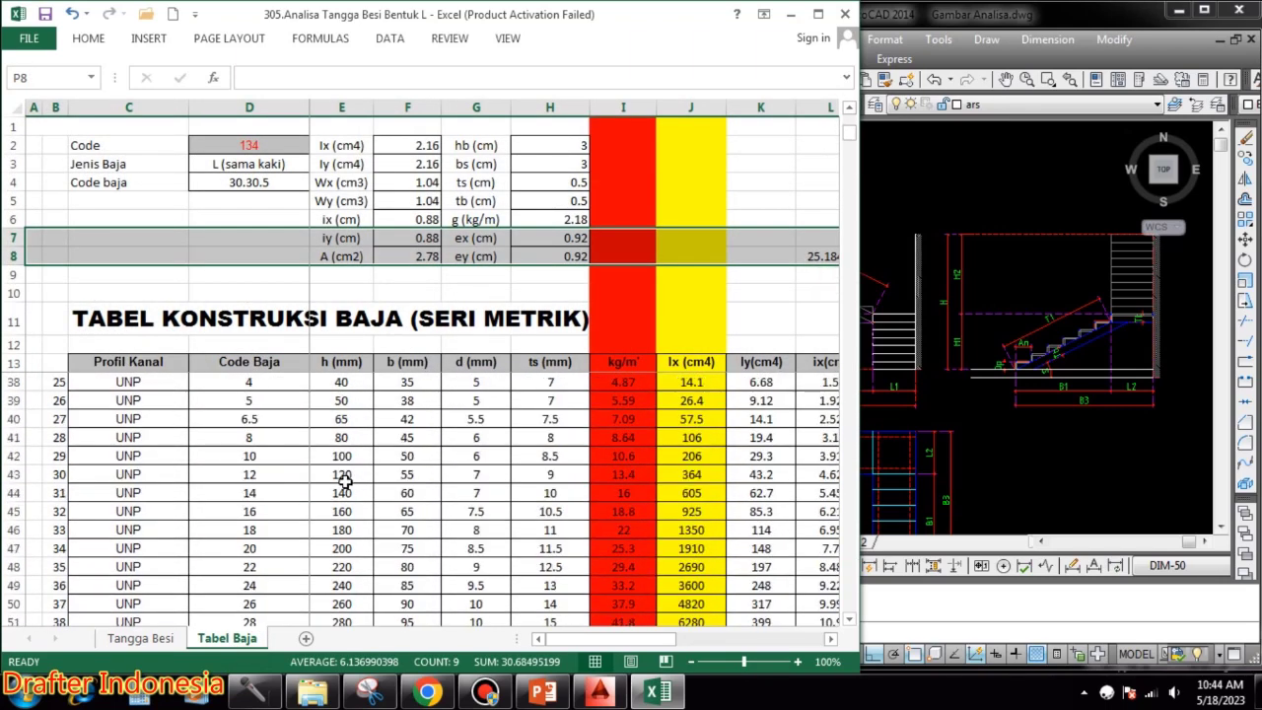
click(151, 387)
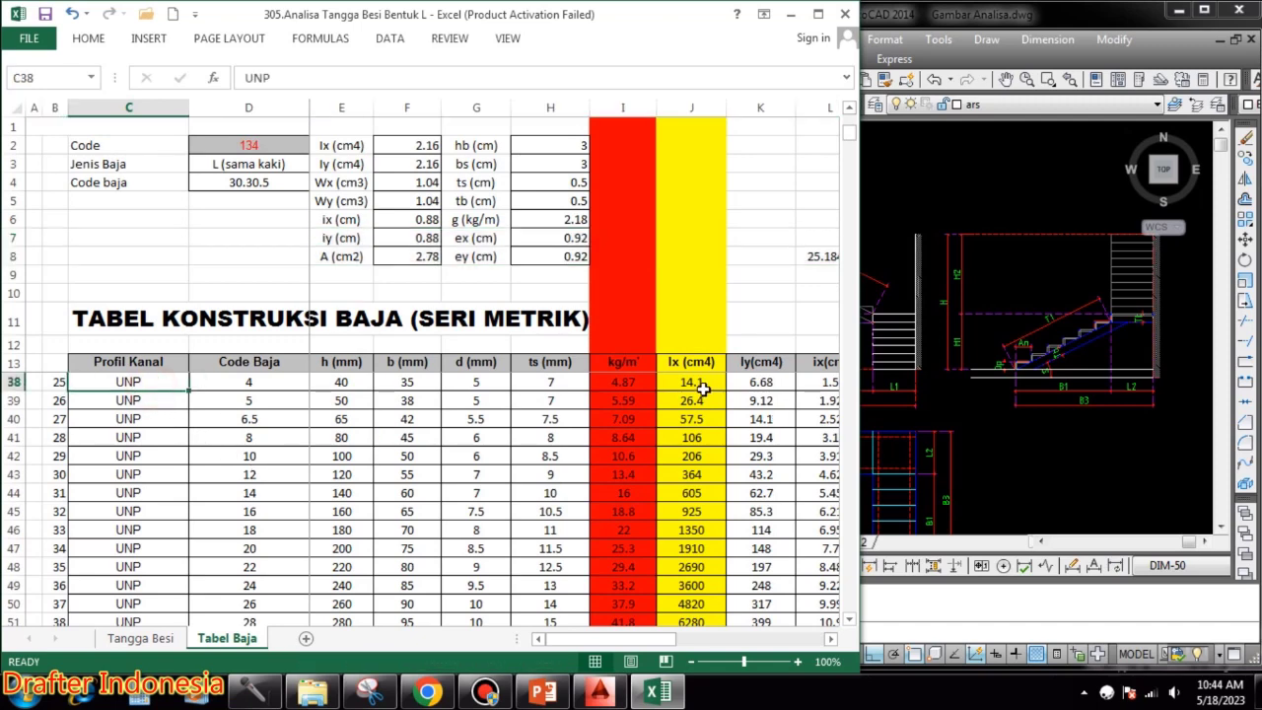
click(831, 639)
click(831, 639)
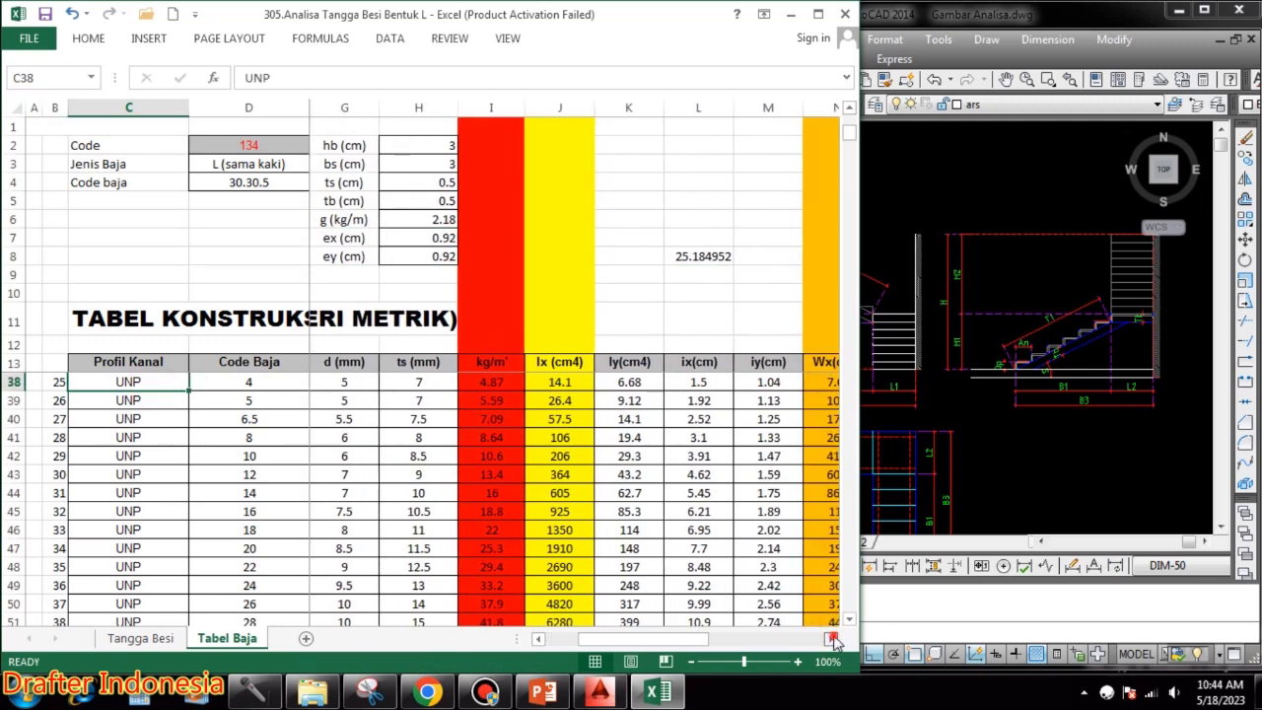
click(831, 639)
click(831, 639)
click(832, 639)
click(831, 639)
click(831, 639)
click(832, 639)
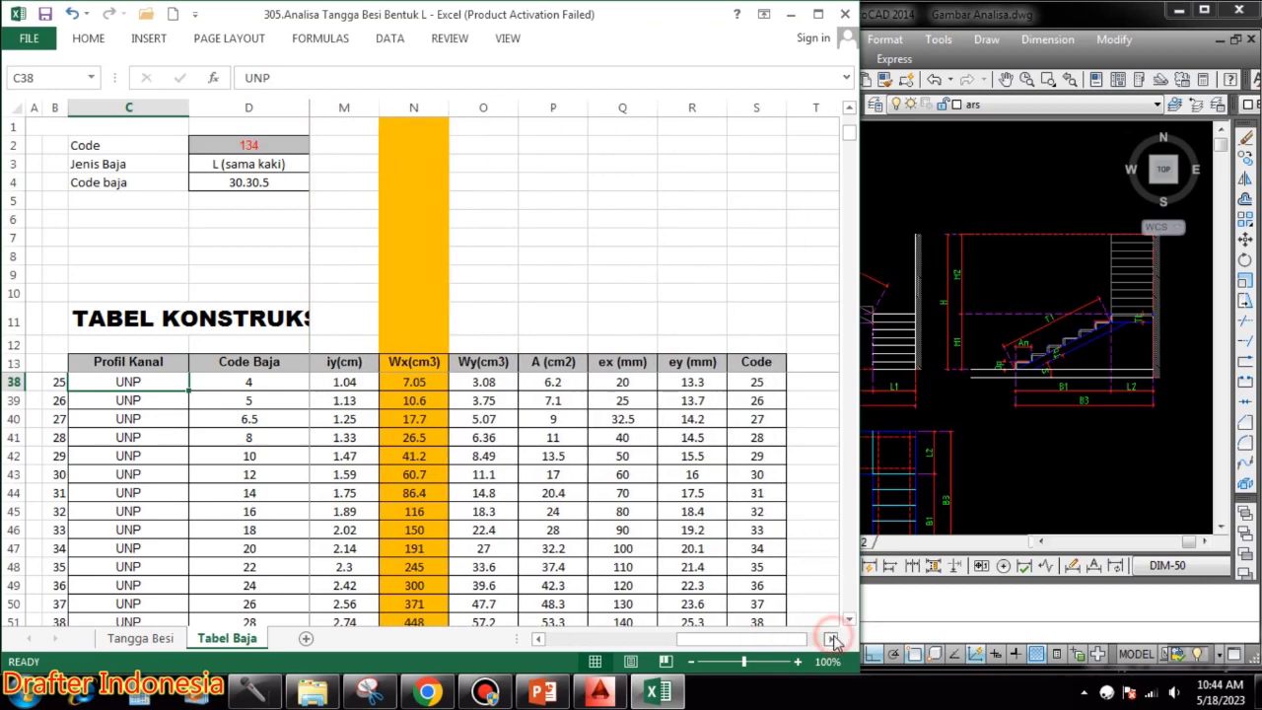
click(831, 639)
- Compare the required Wx in D326 of Tangga Besi with the table's Wx values around the UNP 6.5 and UNP 8 rows
click(133, 639)
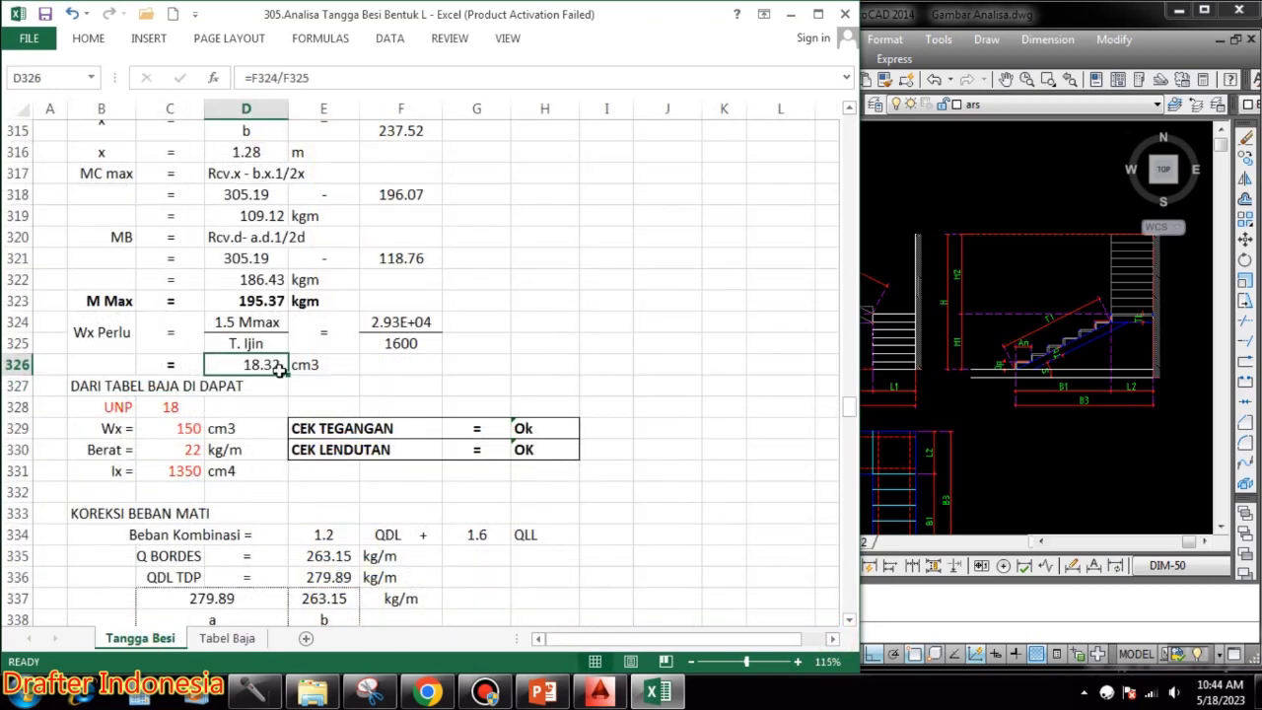
click(226, 639)
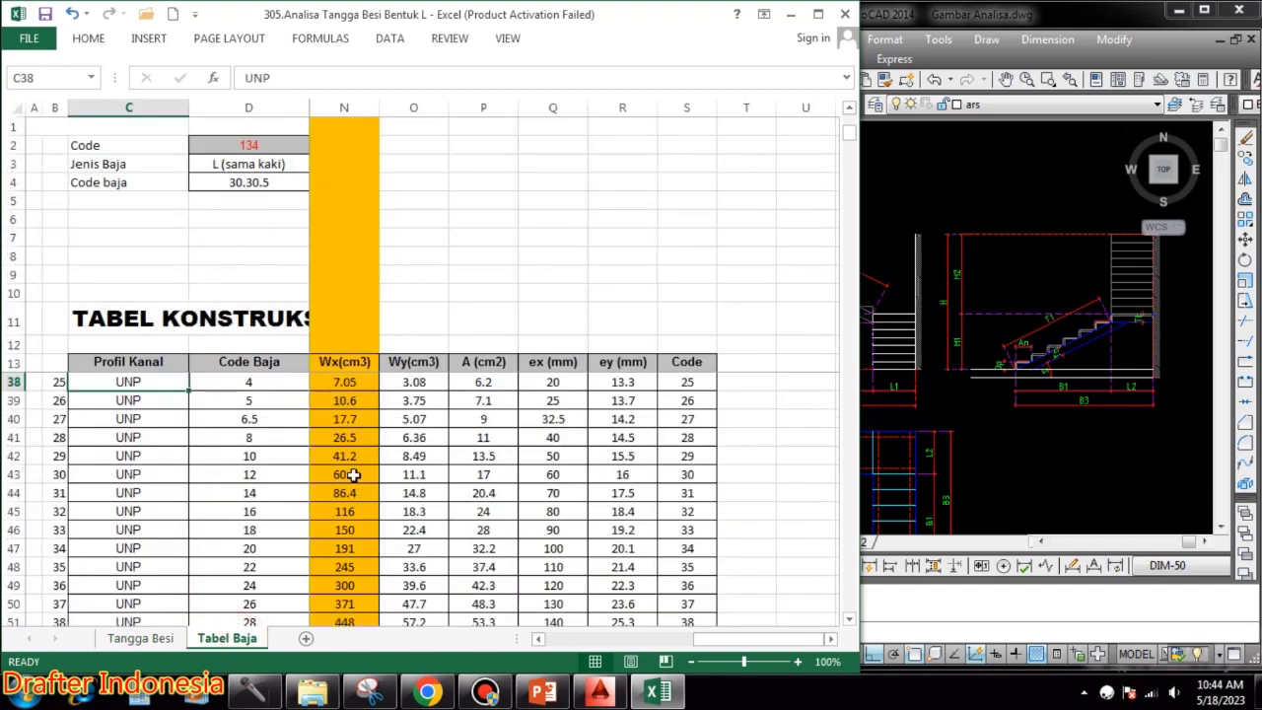
click(353, 420)
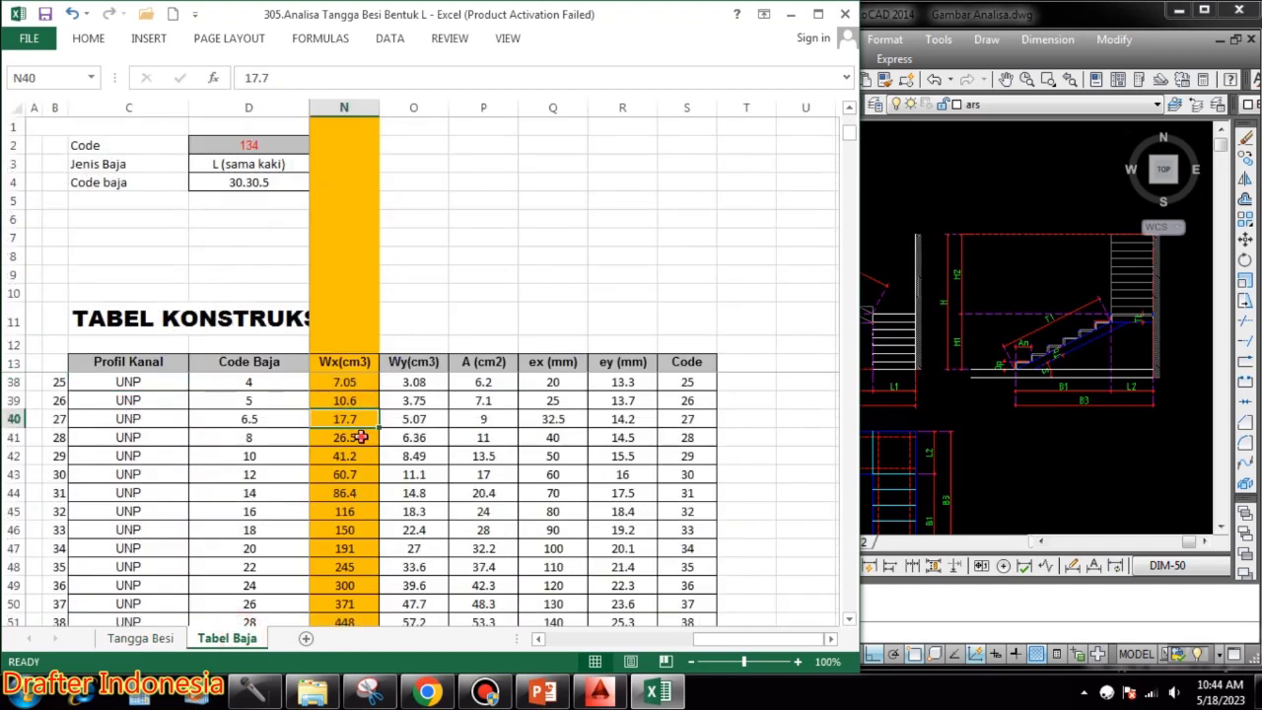
click(360, 438)
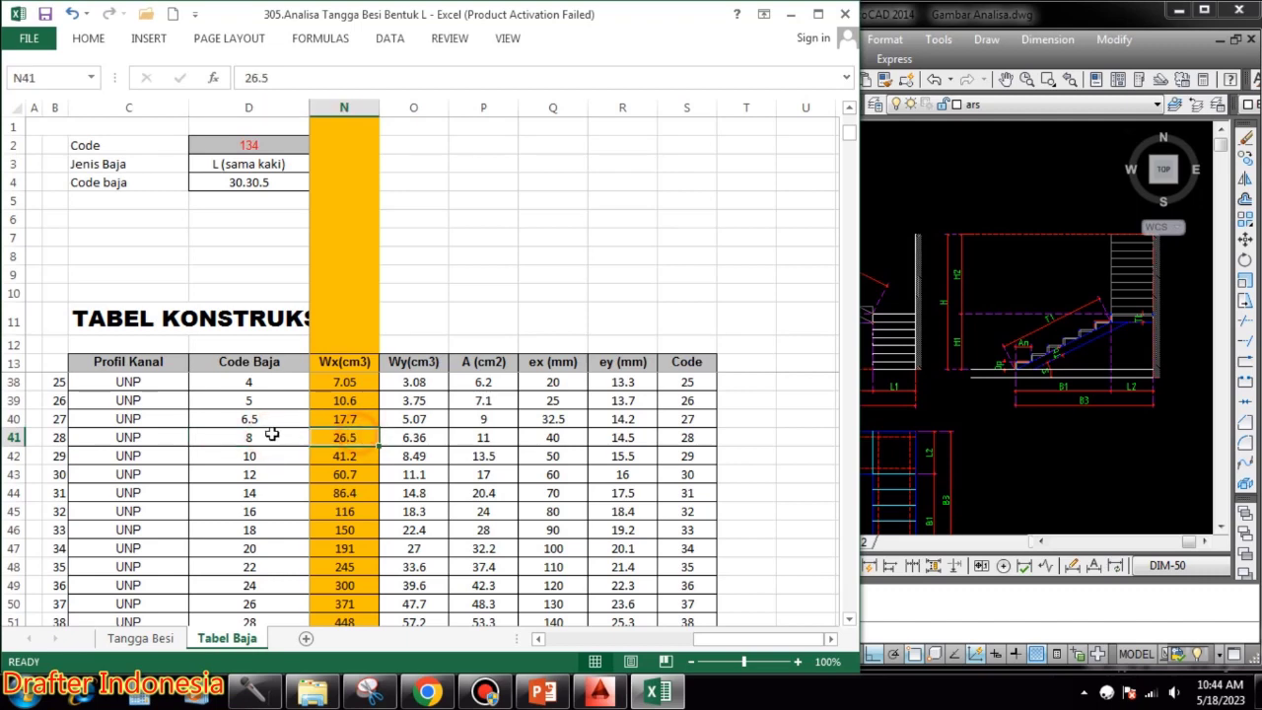
click(262, 435)
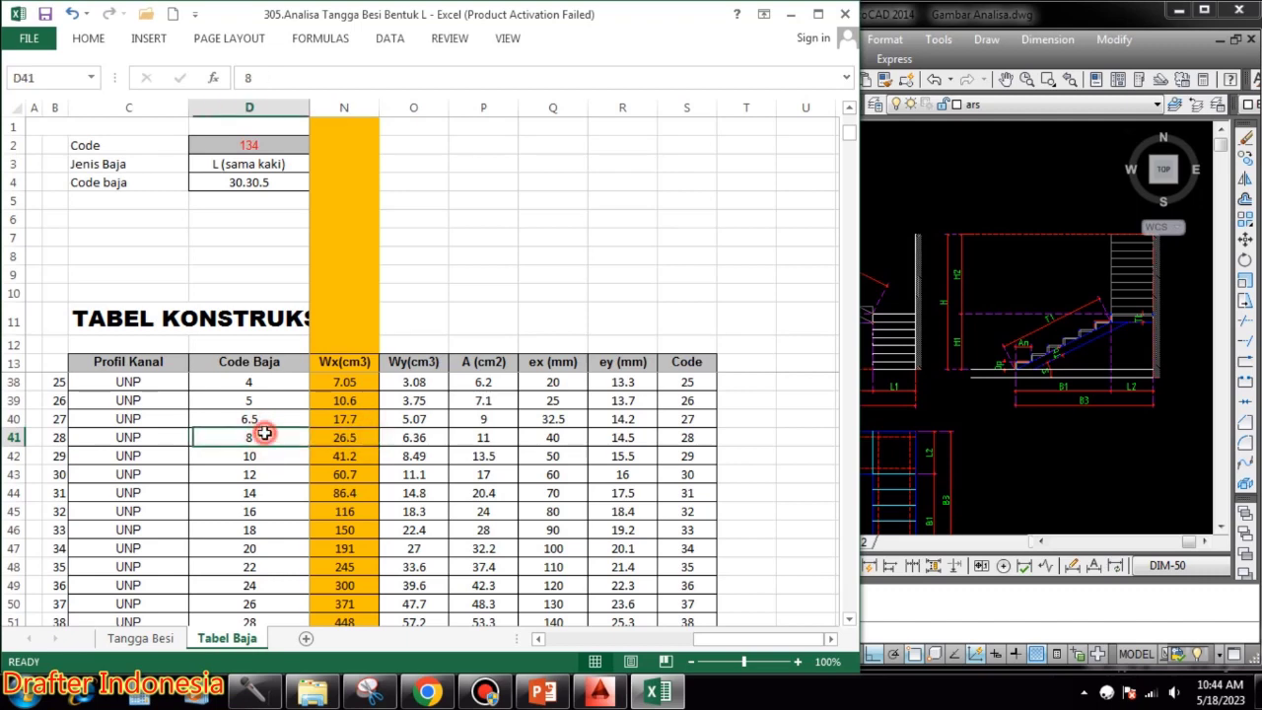
- Set the UNP profile size in C328 of the Tangga Besi sheet to 8
click(138, 639)
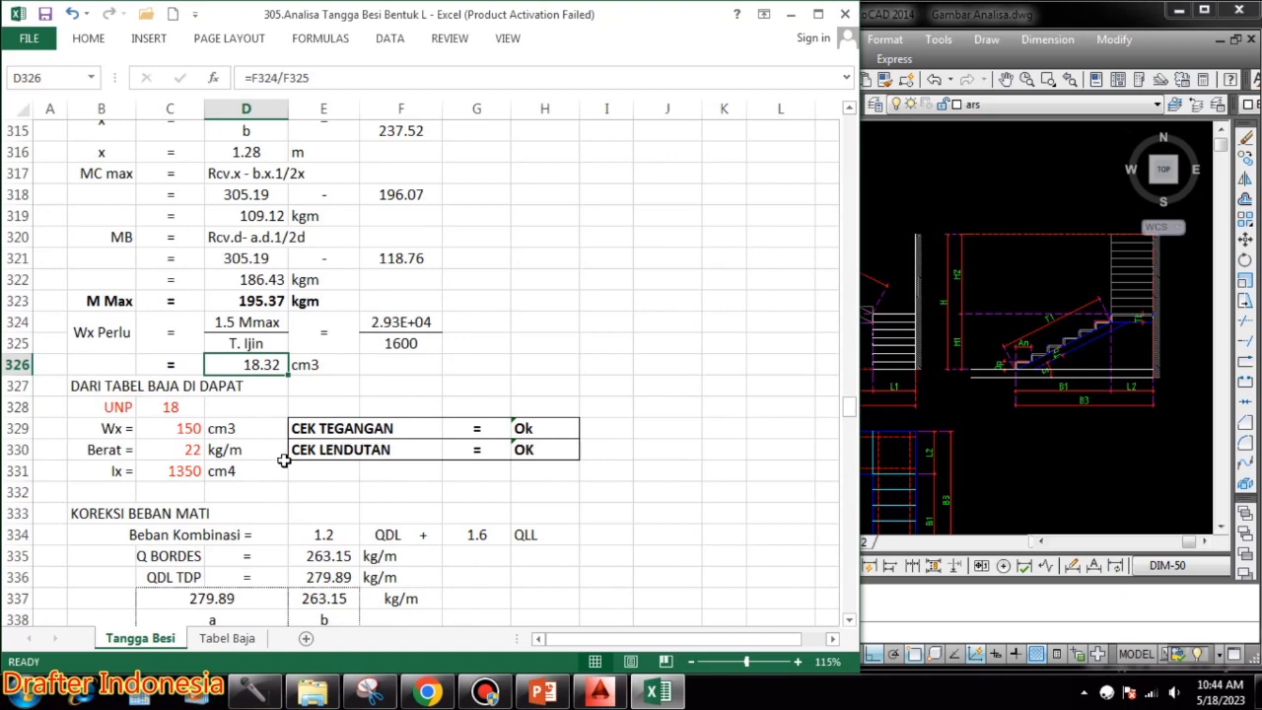
click(180, 409)
text(8)
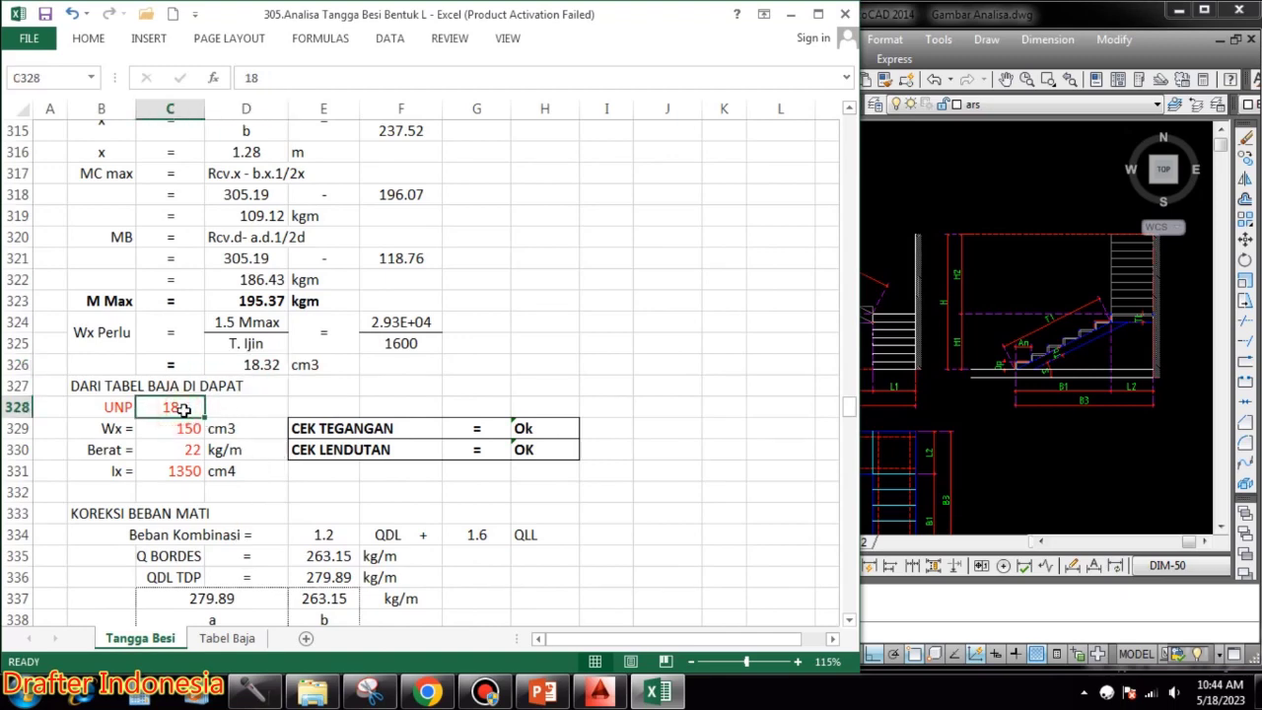
key(Return)
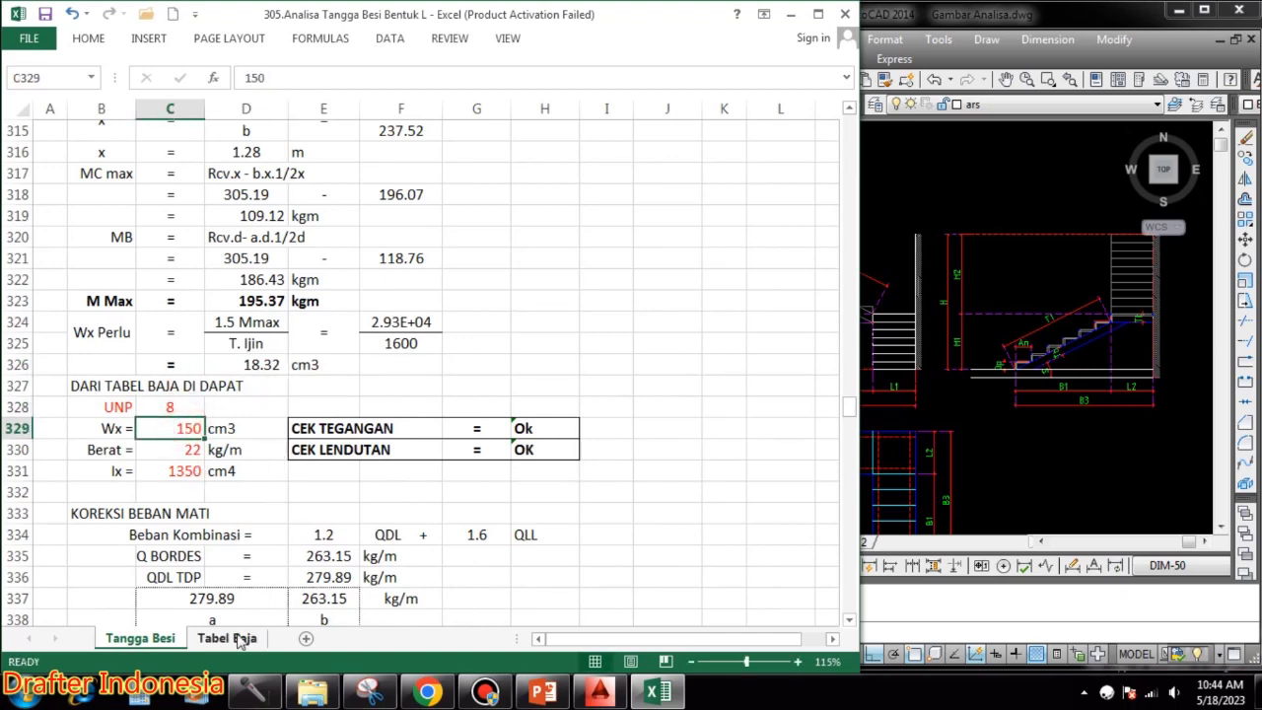
- Set the Code in D2 of the Tabel Baja sheet to 28 and bring its profile property summary into view
click(235, 639)
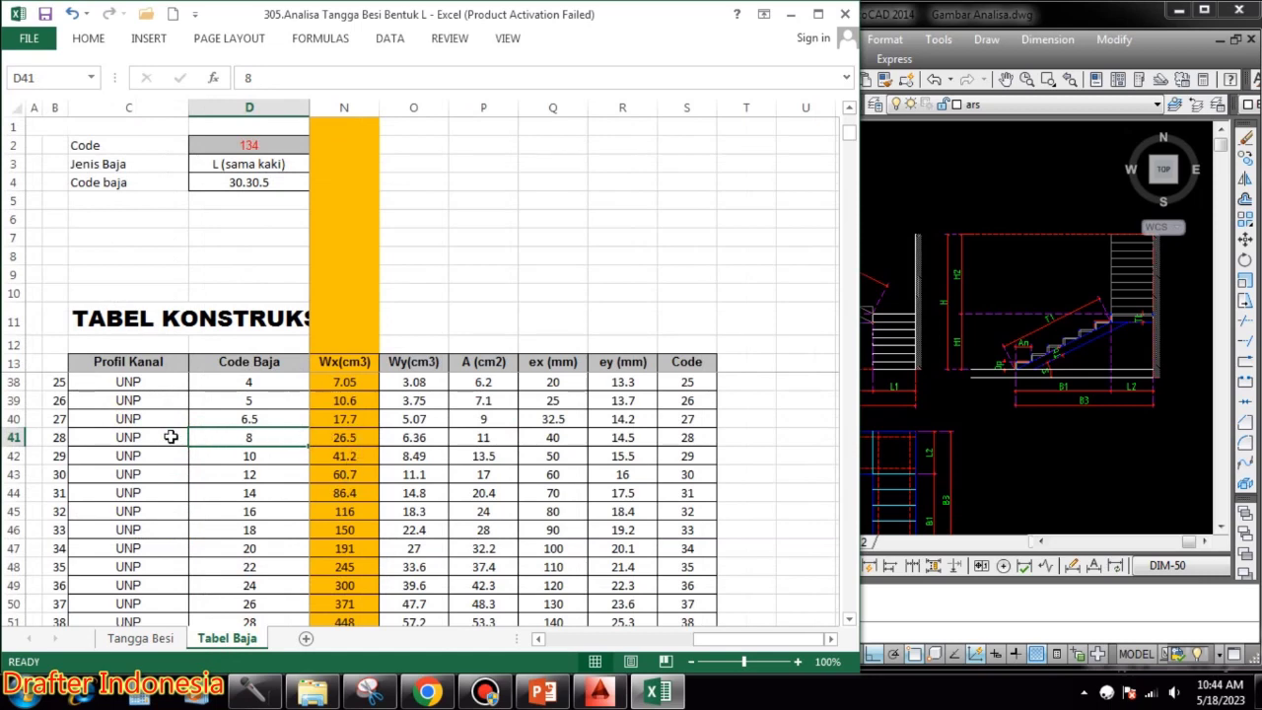
click(267, 146)
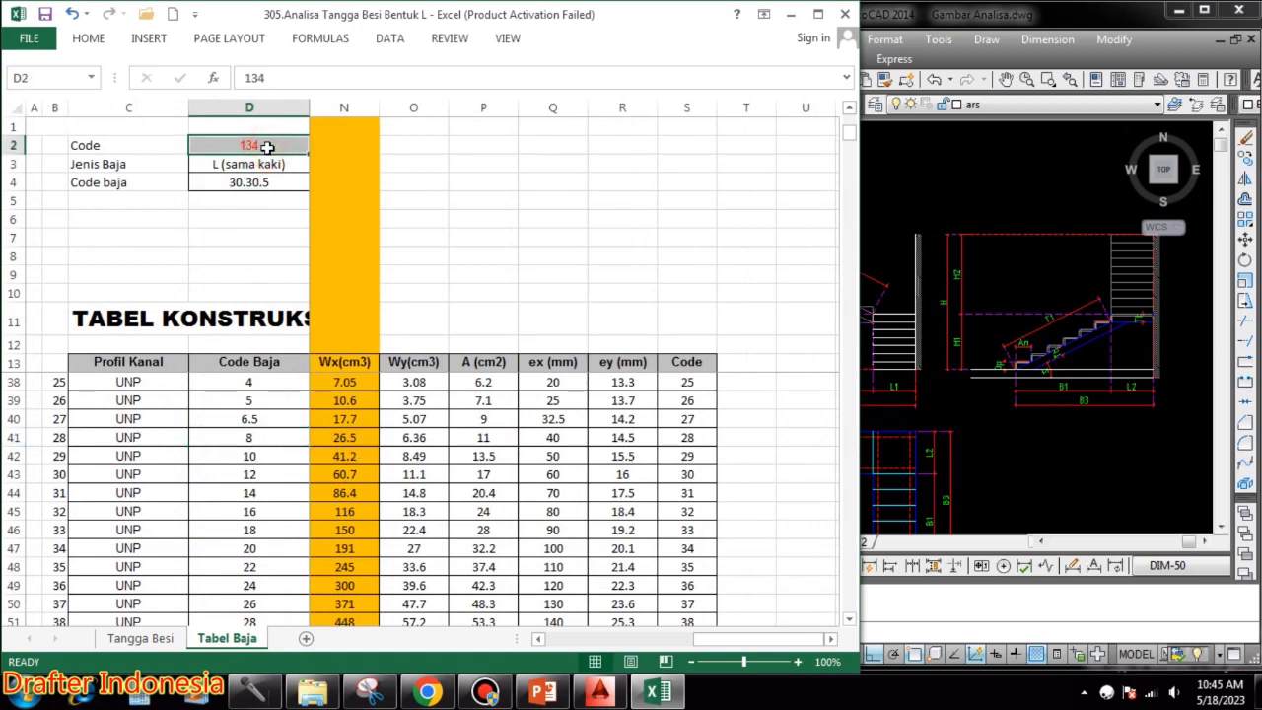
text(28)
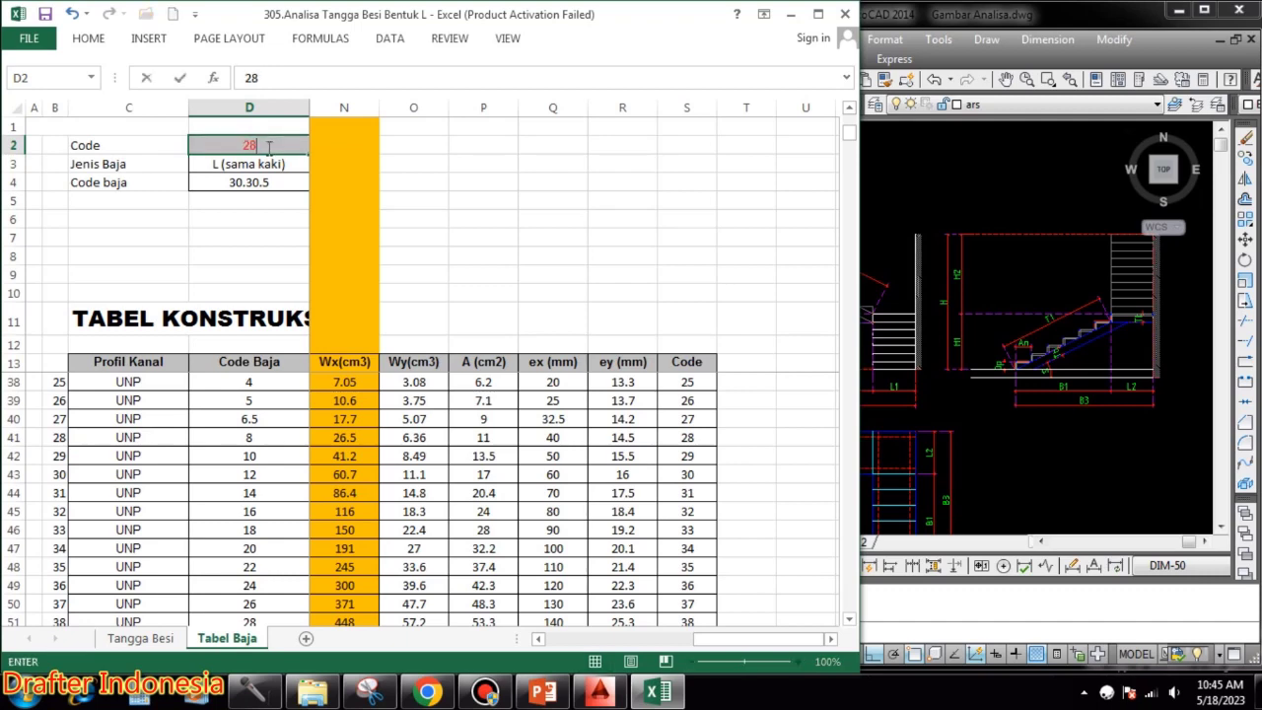
key(Return)
click(455, 198)
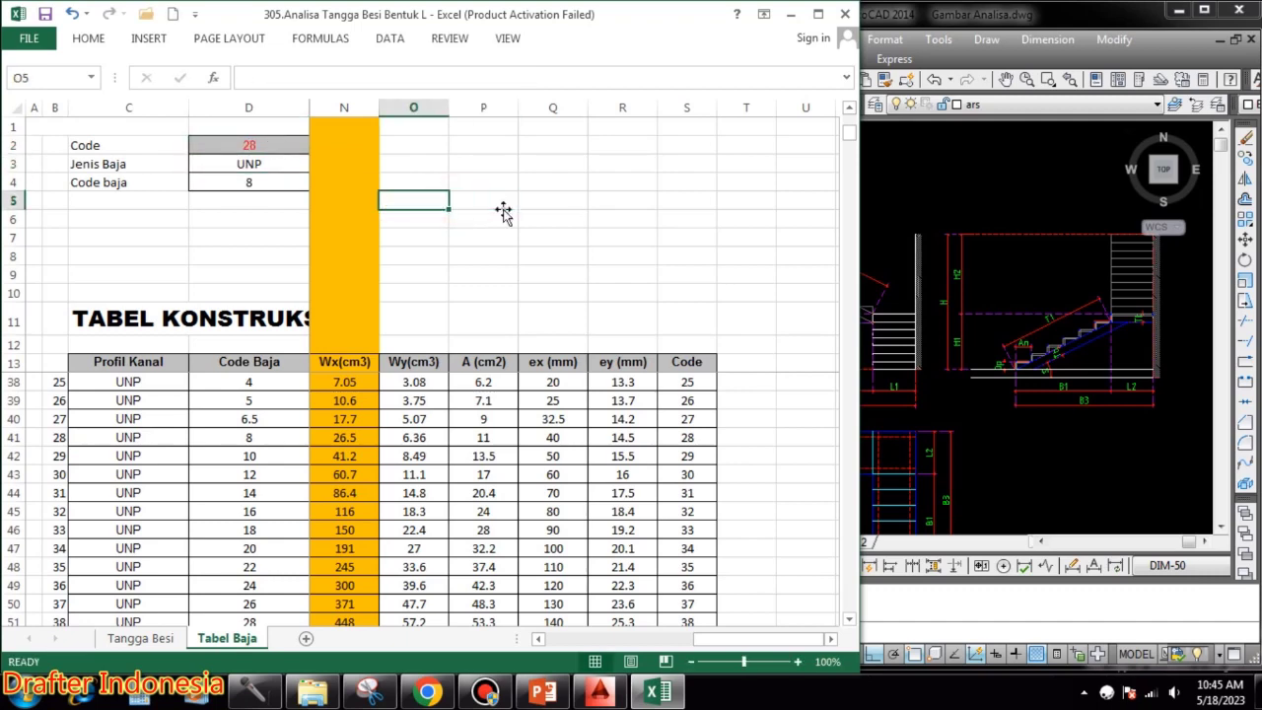
key(Home)
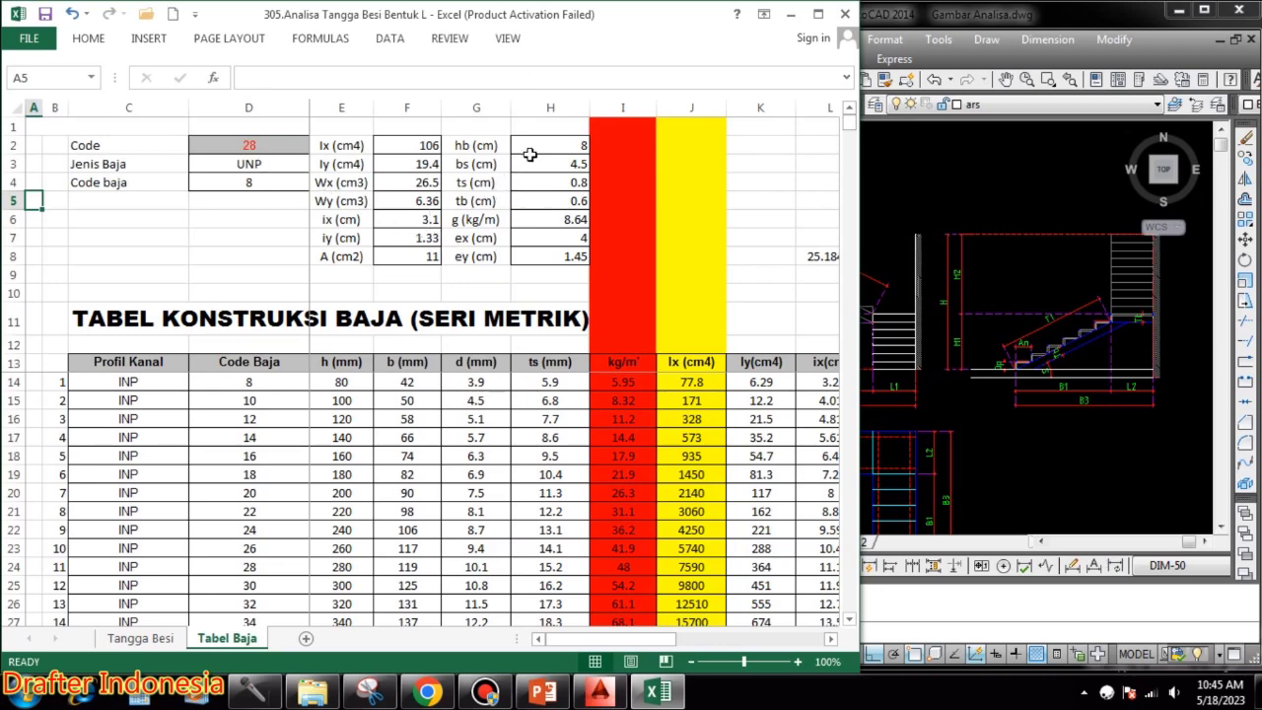
- Check the UNP 8 section modulus in Tabel Baja and set Wx in C329 of Tangga Besi to 26.5 cm3
click(143, 639)
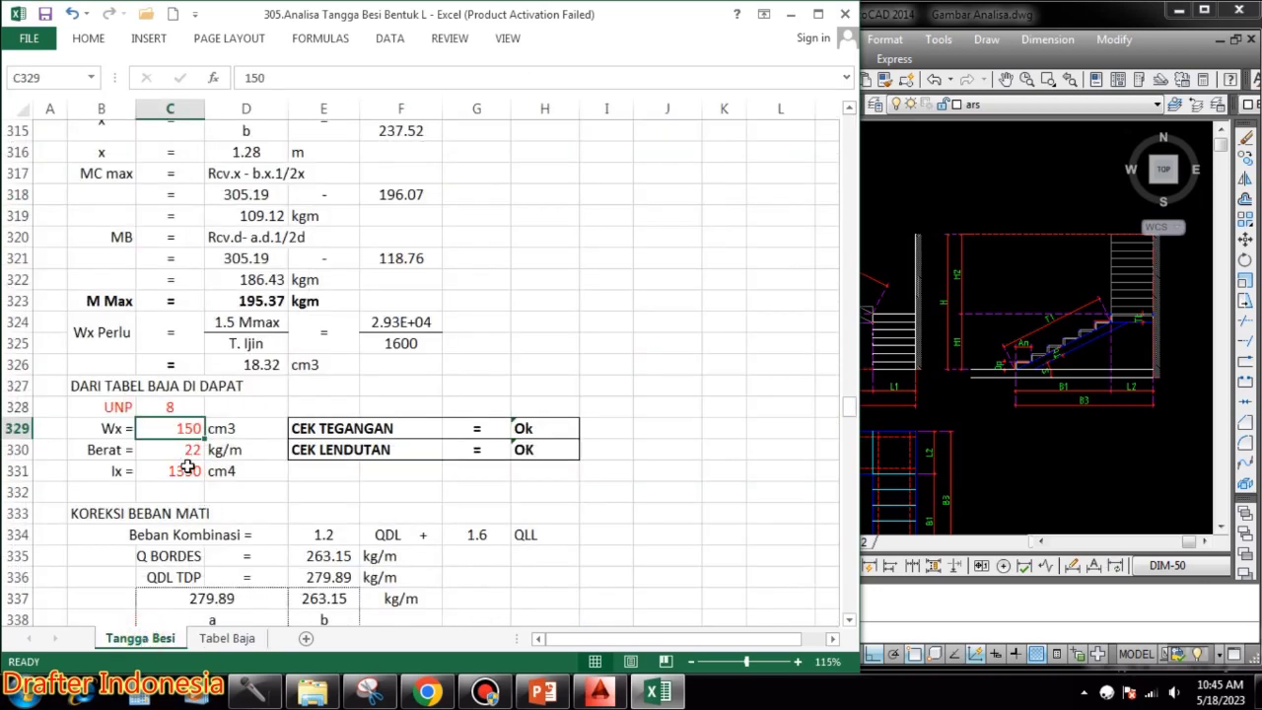
click(227, 639)
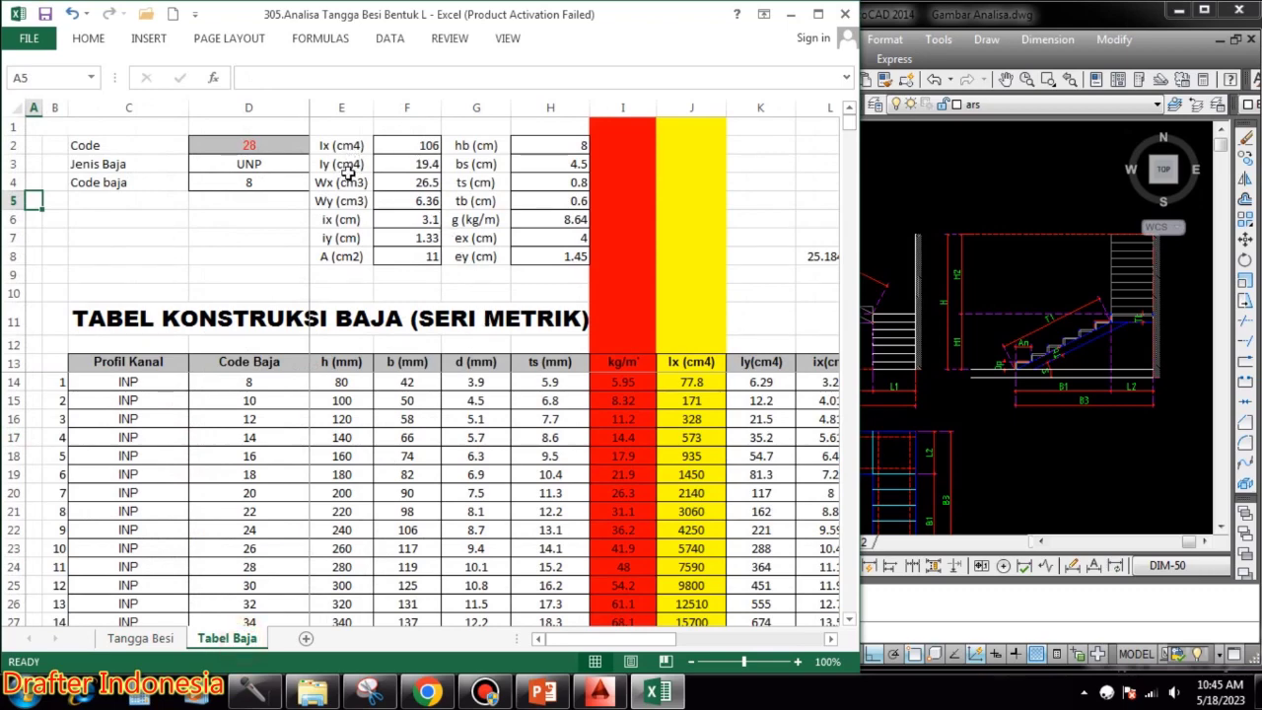
click(143, 639)
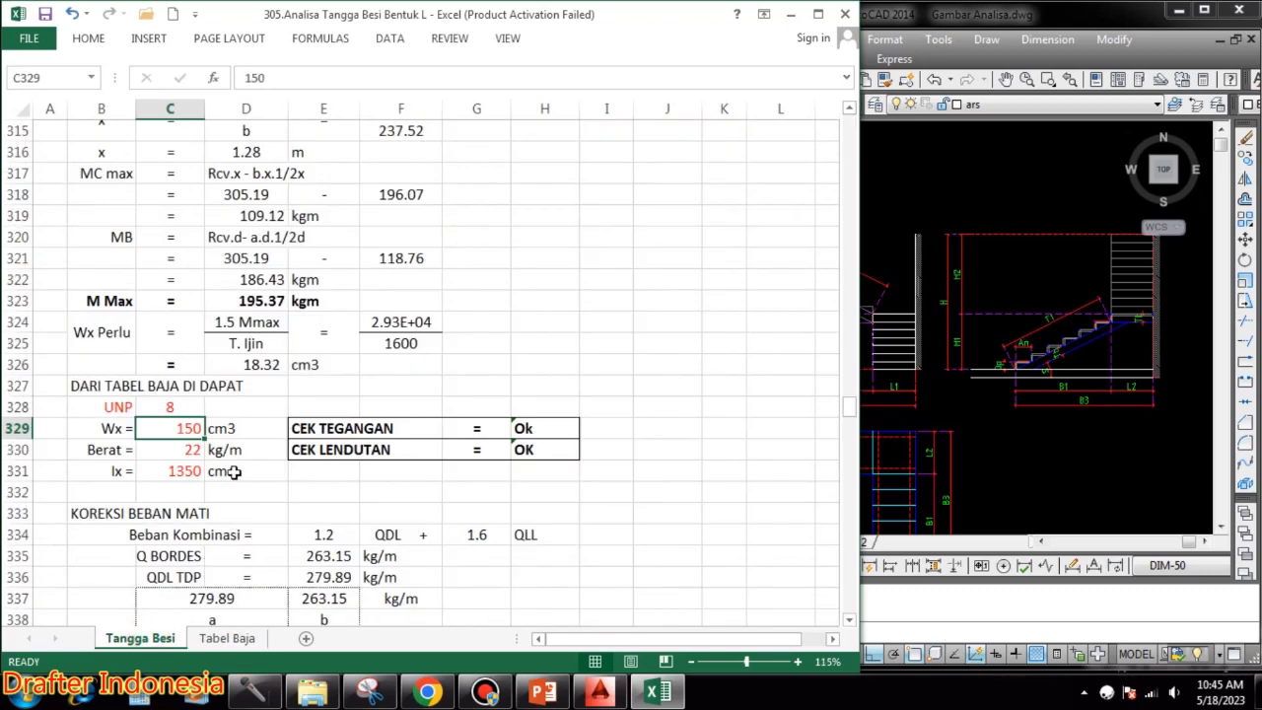
click(240, 640)
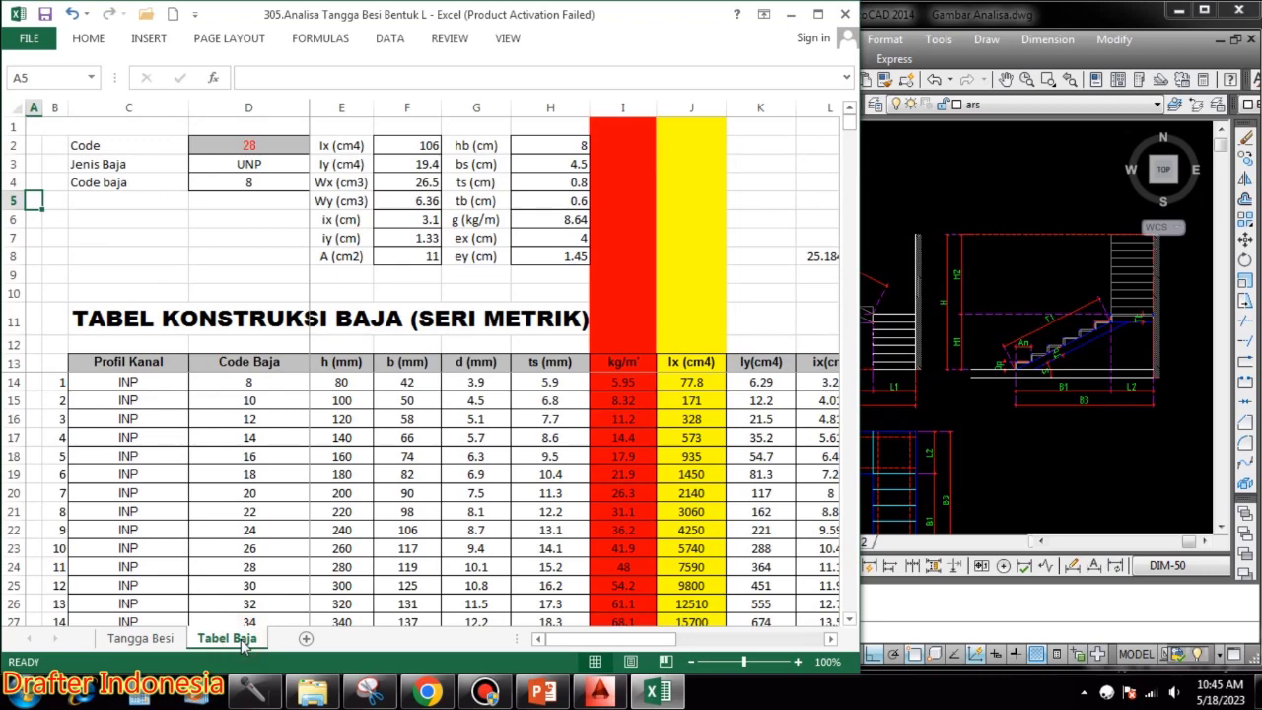
click(131, 638)
text(26)
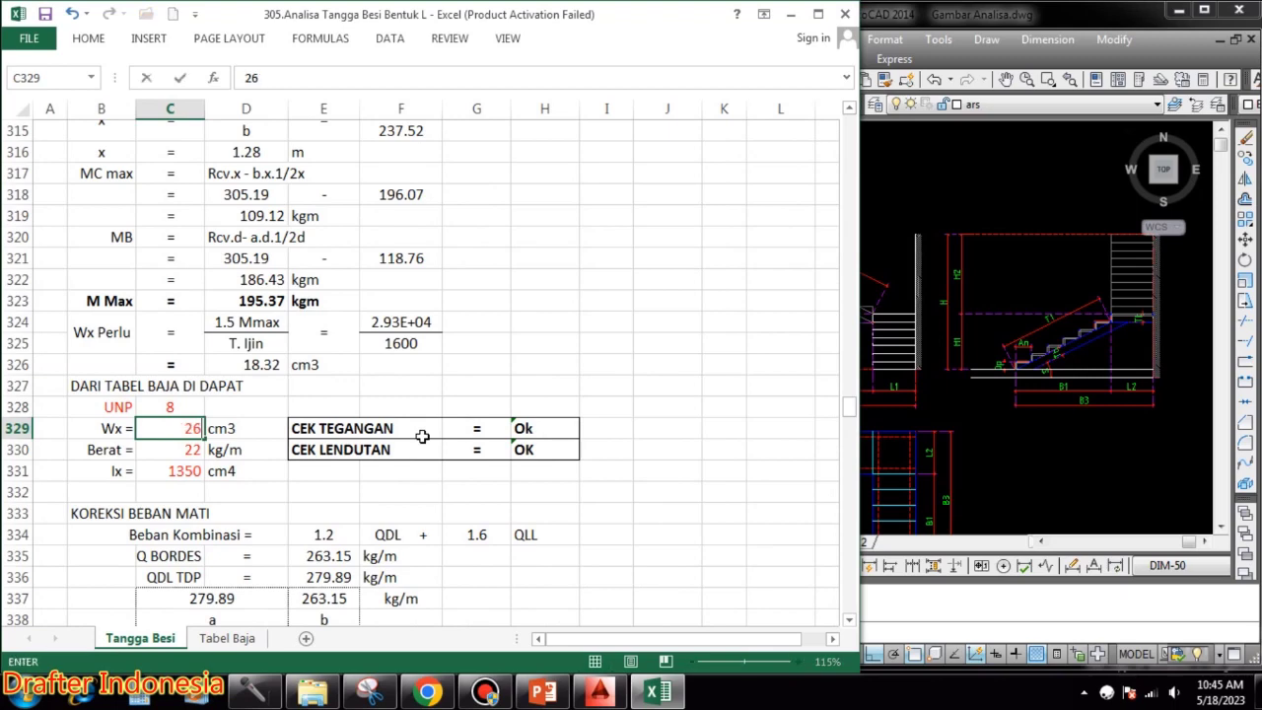
text(.5)
key(Return)
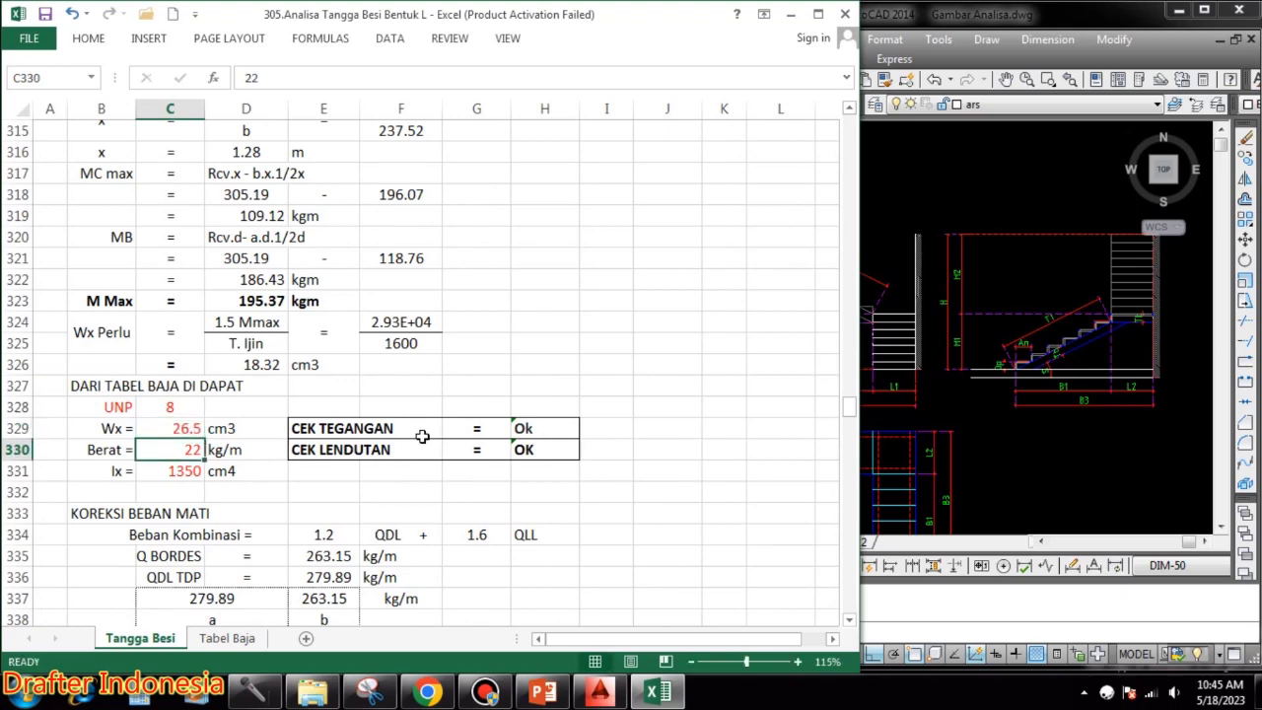
- Look up the UNP 8 unit weight in Tabel Baja and set Berat in C330 of Tangga Besi to 8.64 kg/m
click(227, 638)
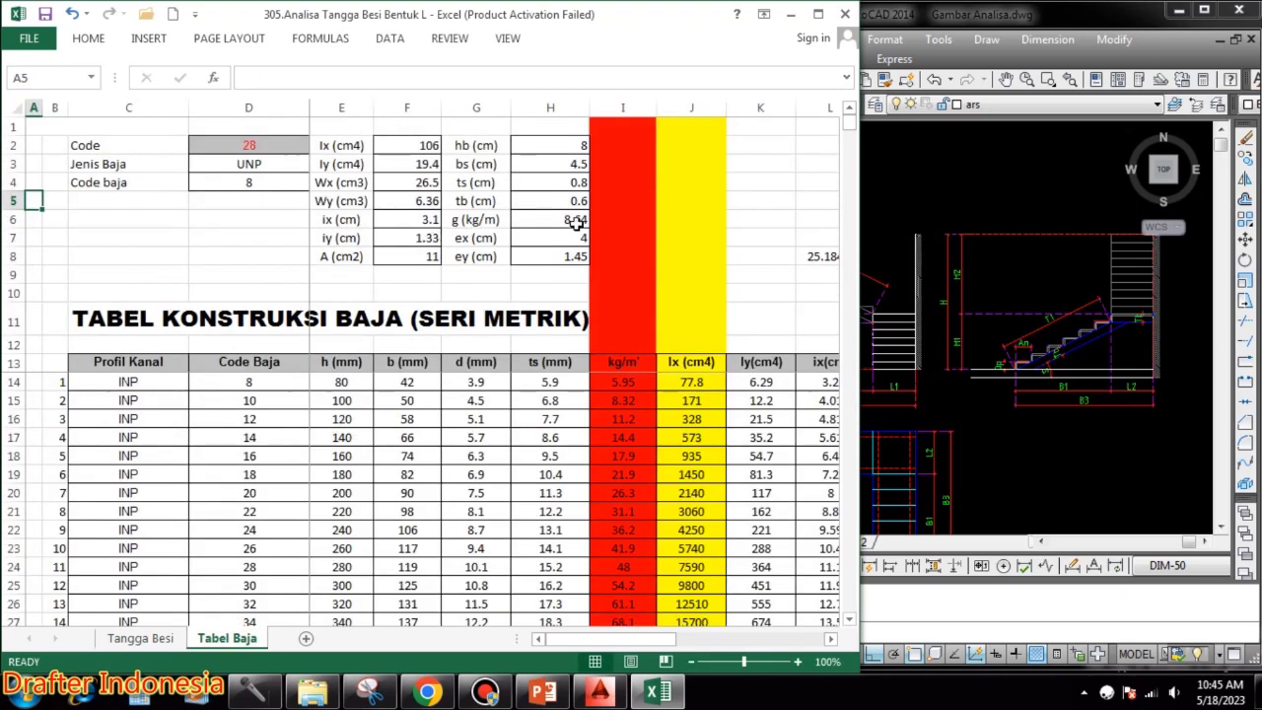
click(140, 638)
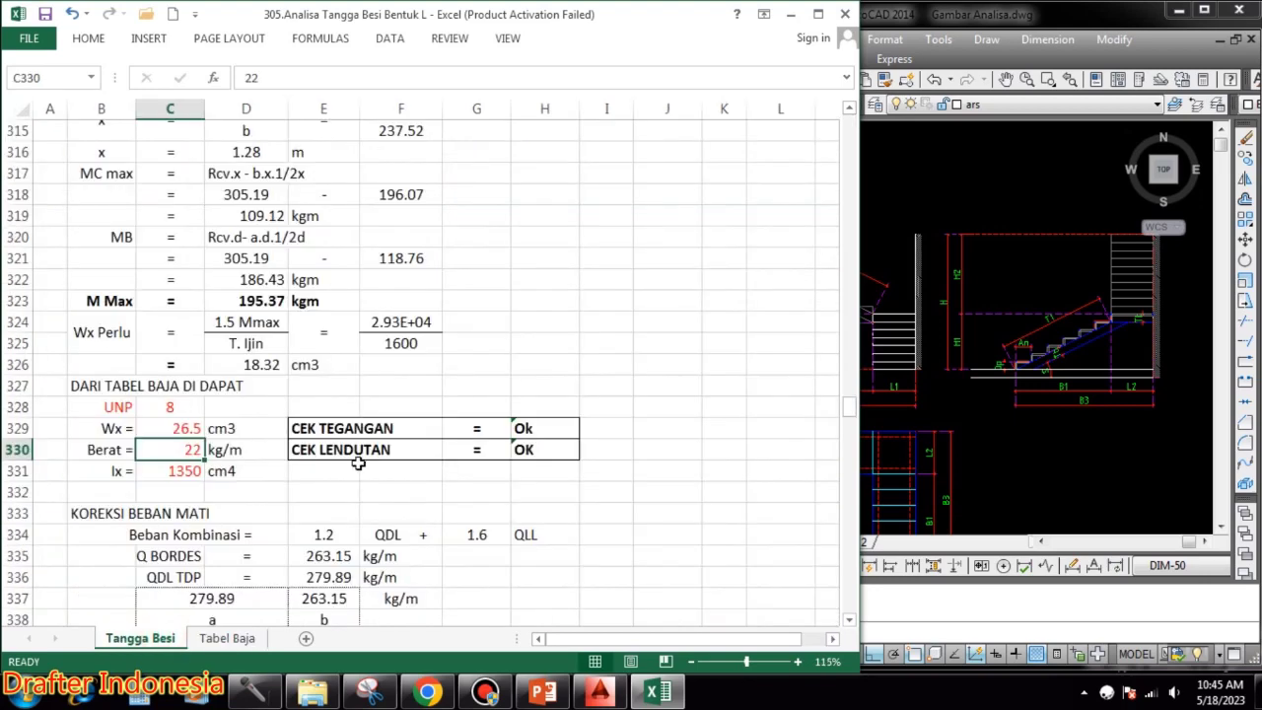
text(8.64)
key(Return)
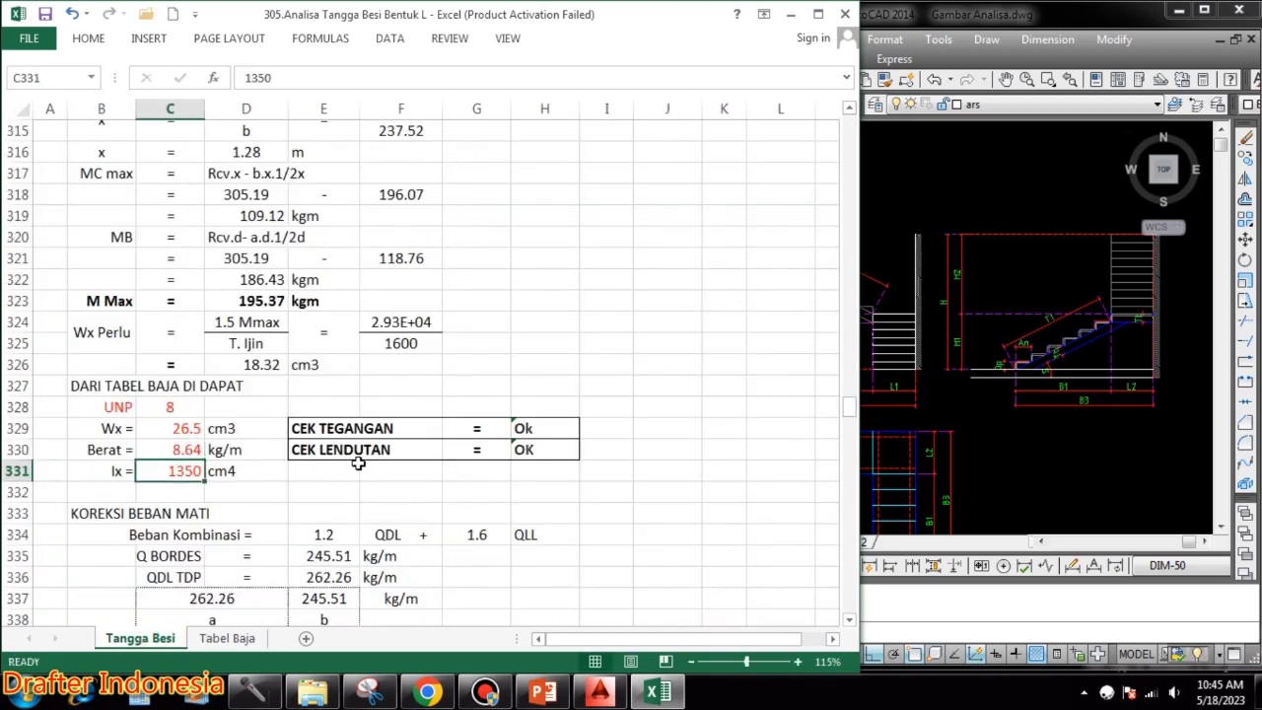
- Look up the UNP 8 moment of inertia in Tabel Baja and set Ix in C331 of Tangga Besi to 106 cm4
click(219, 637)
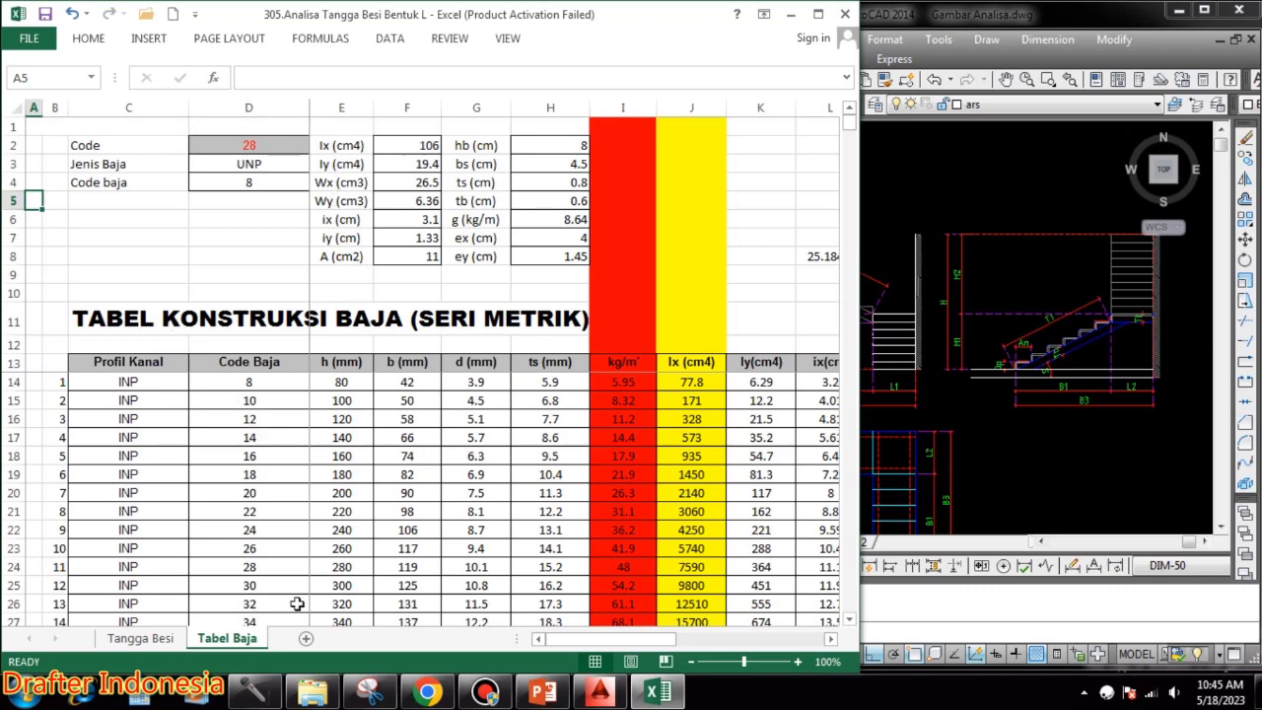
click(140, 638)
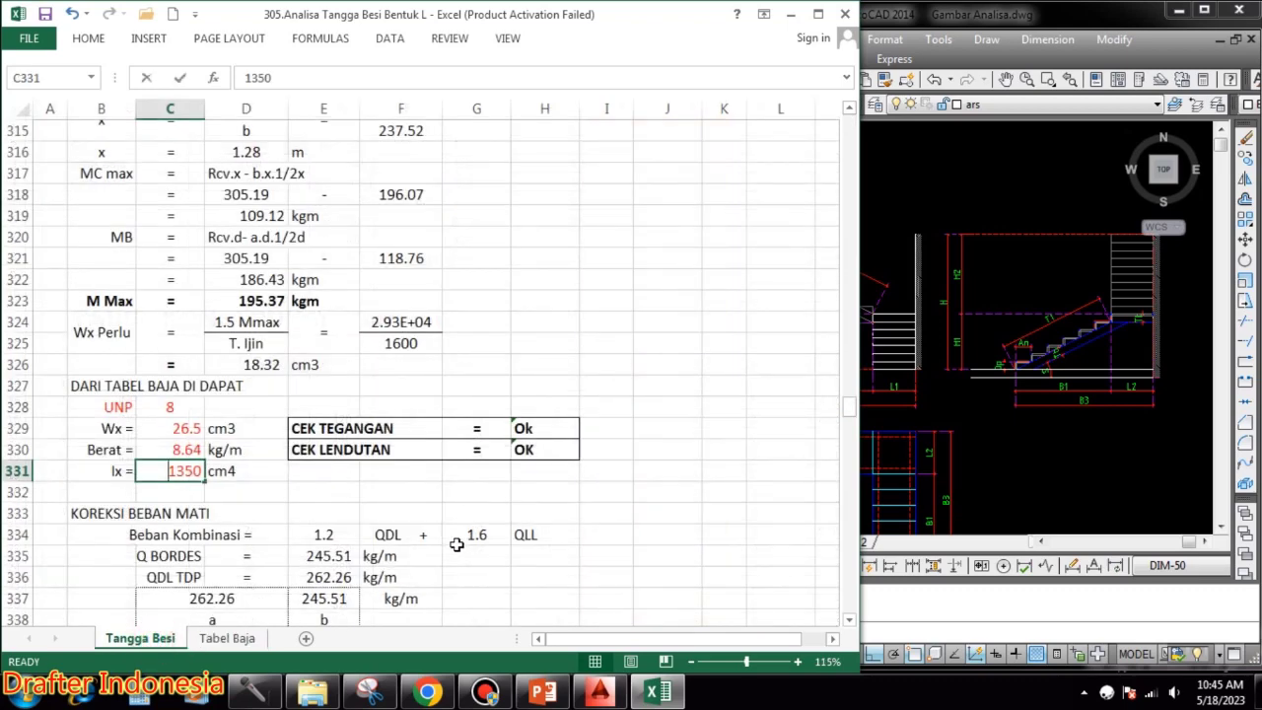
text(10)
key(Return)
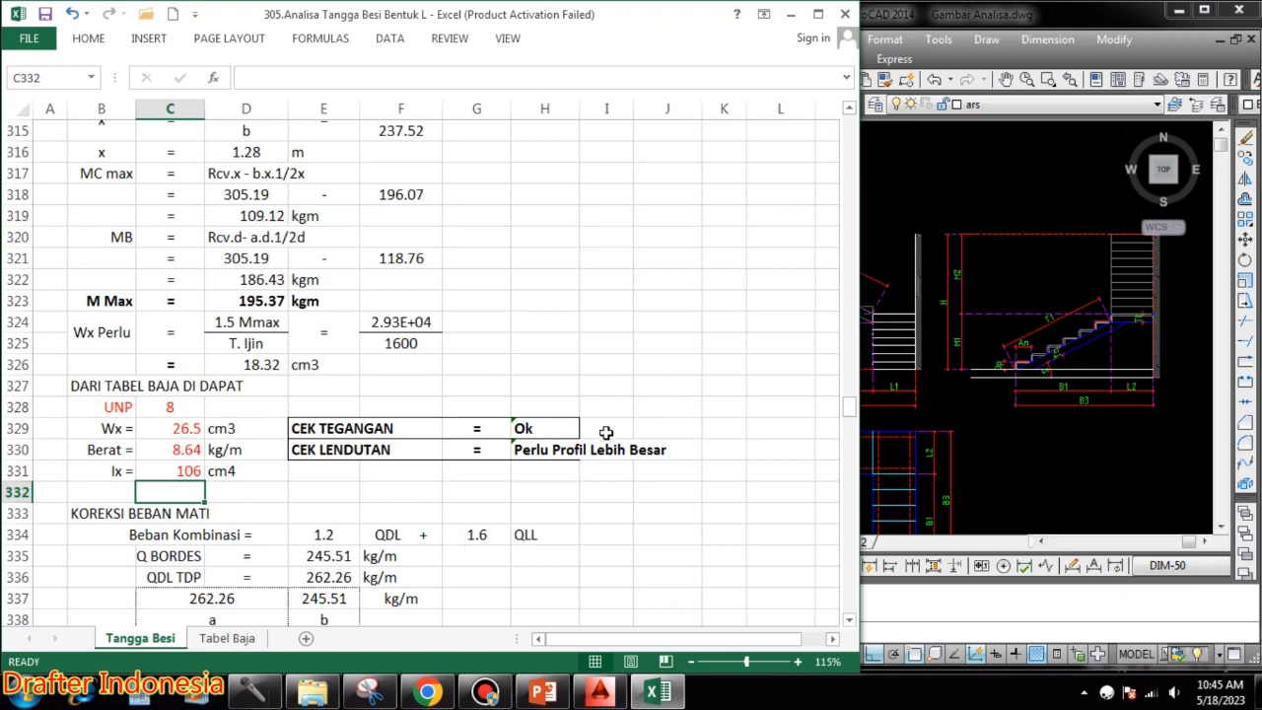
- Locate the next larger UNP profile in the Tabel Baja sheet and select the Code cell D2
click(226, 638)
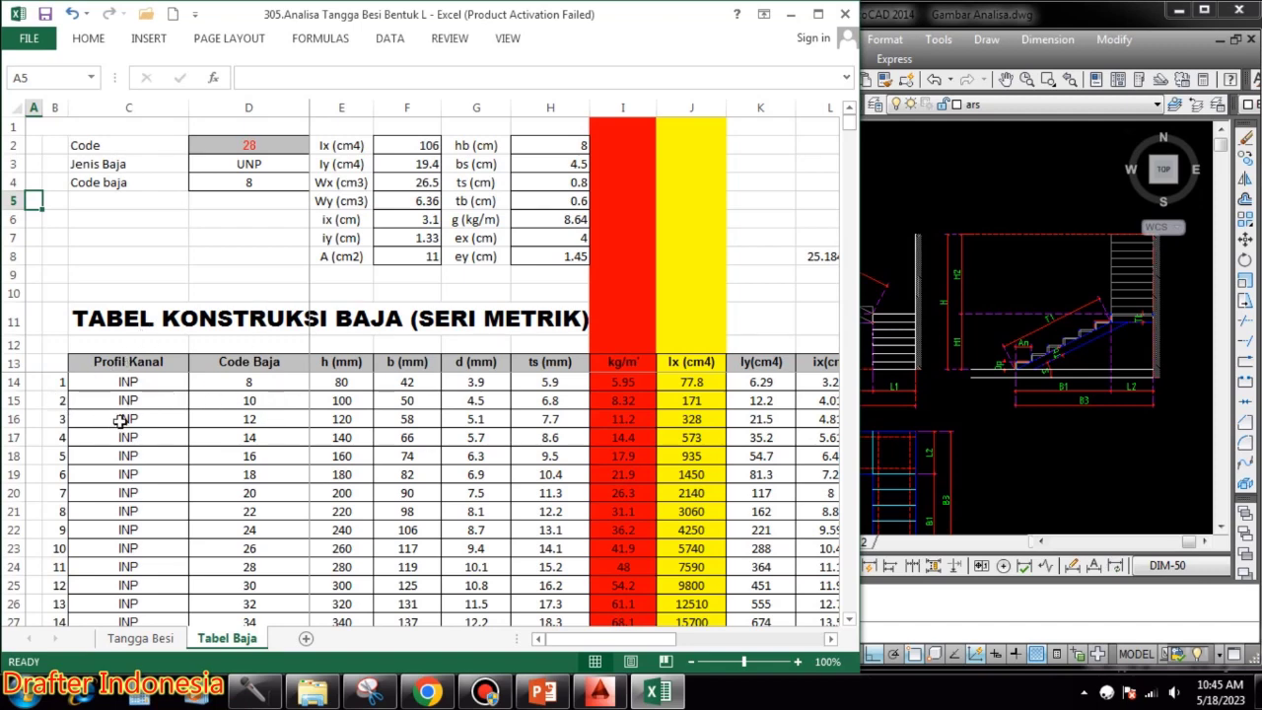
click(242, 403)
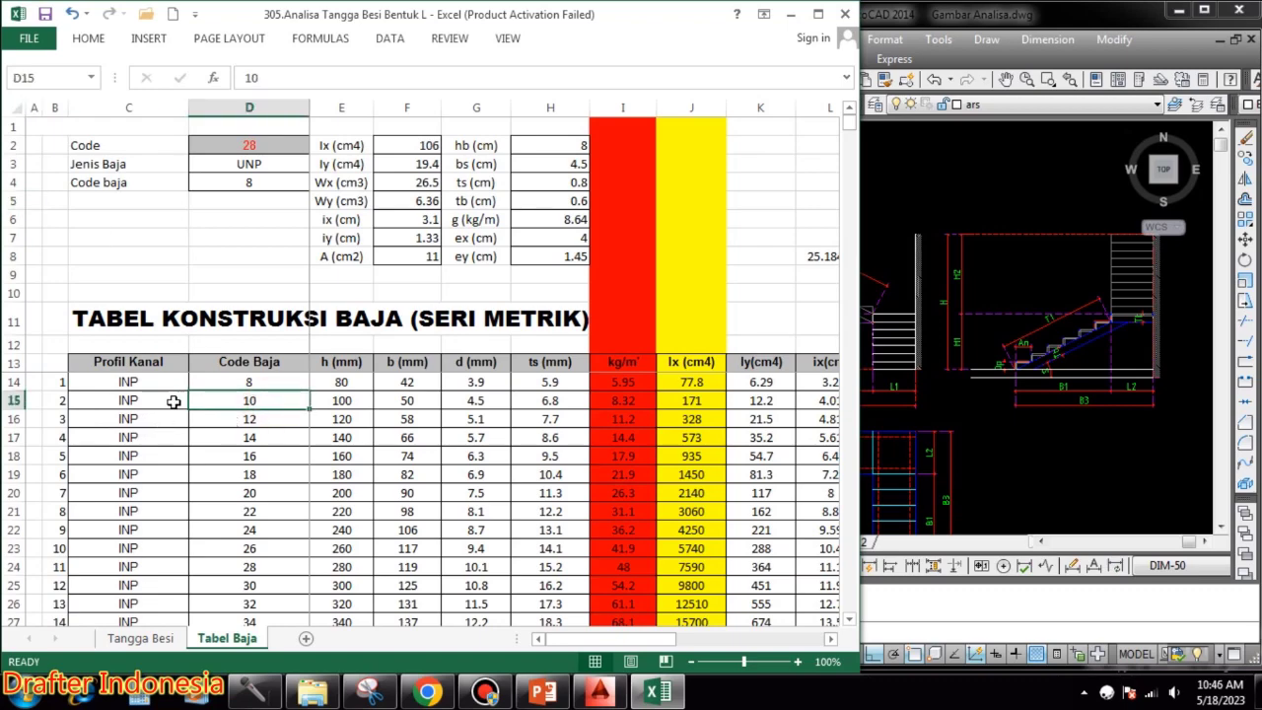
scroll(251, 449, down, 6)
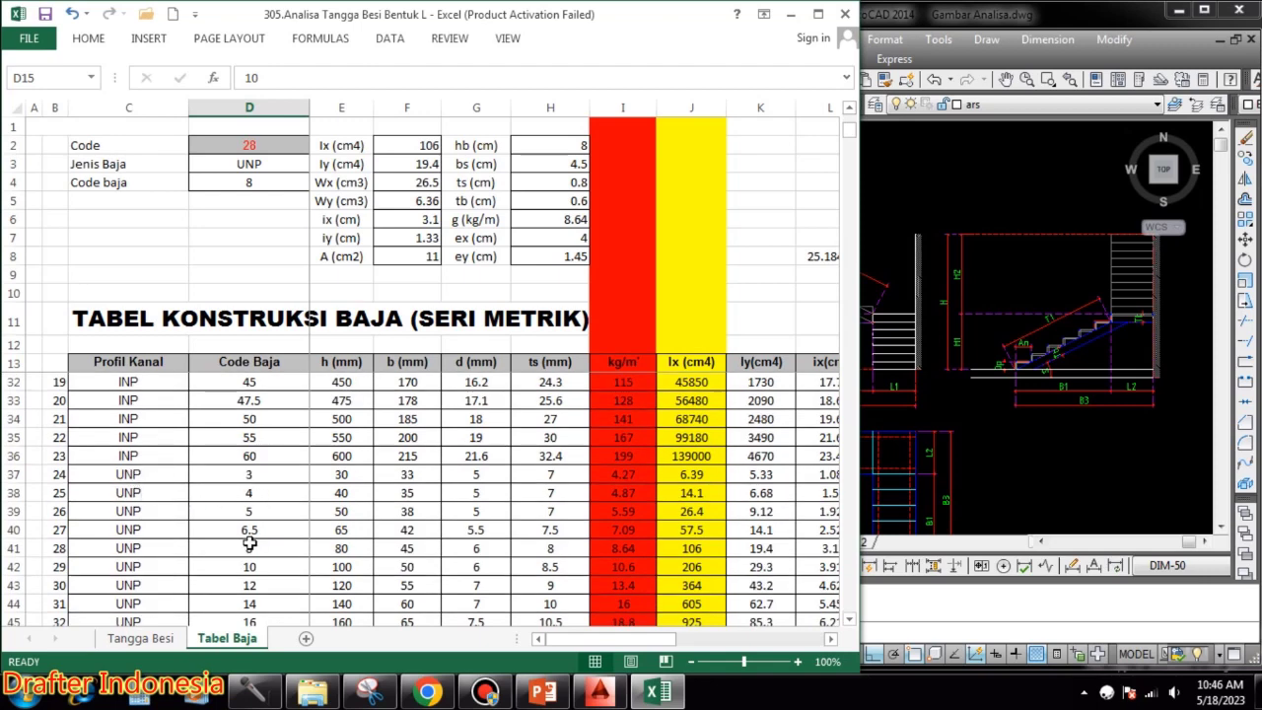
click(266, 145)
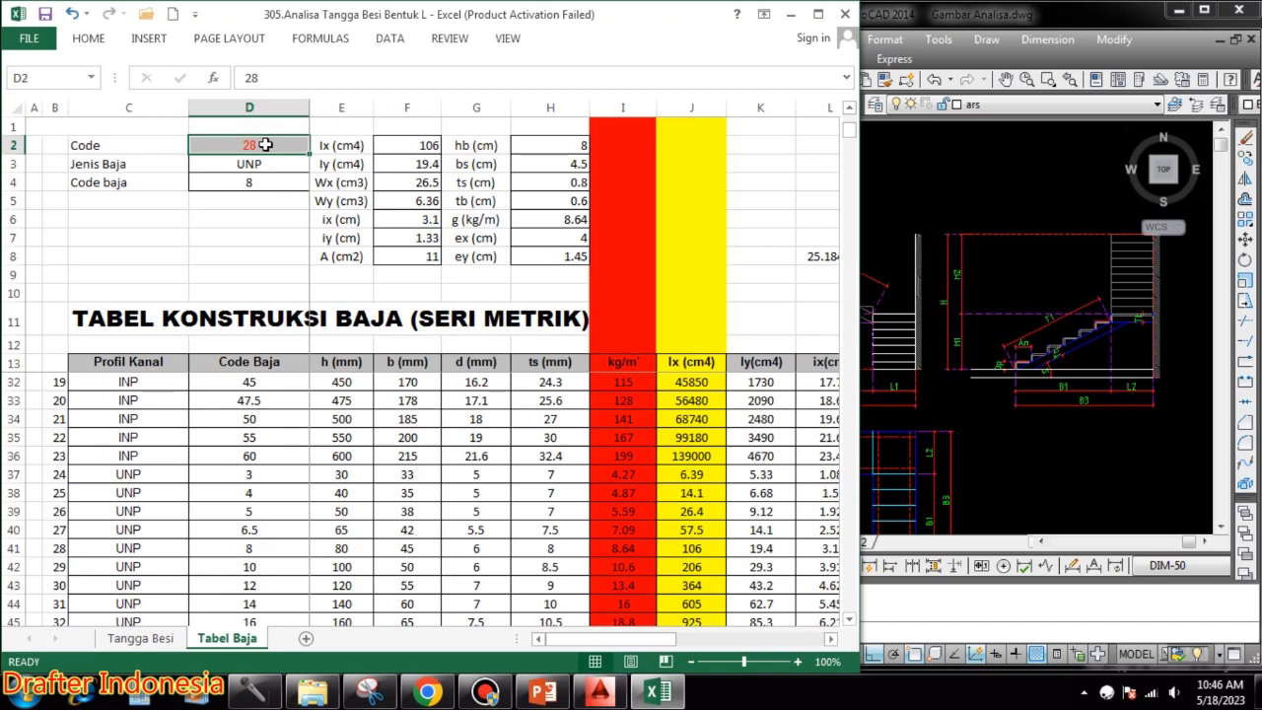
- Try steel code 29 in the Tabel Baja lookup and set Ix on the Tangga Besi sheet to 206 cm4
text(29)
key(Return)
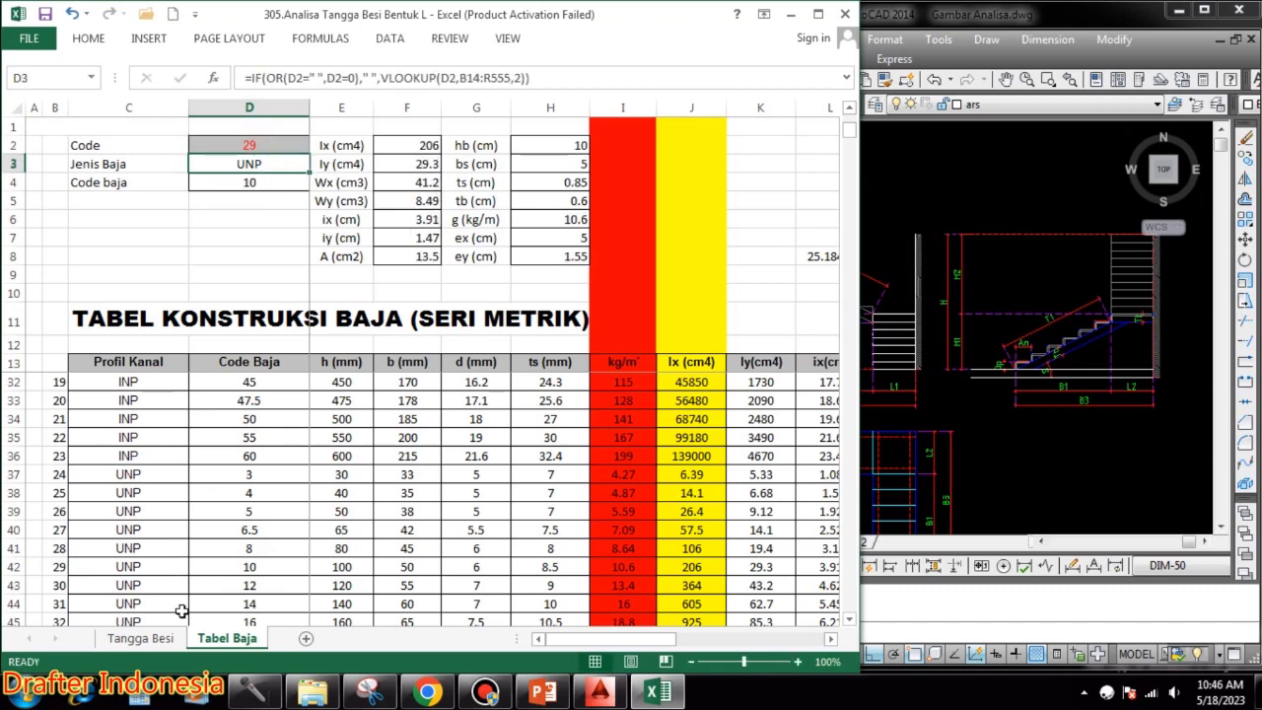
click(140, 639)
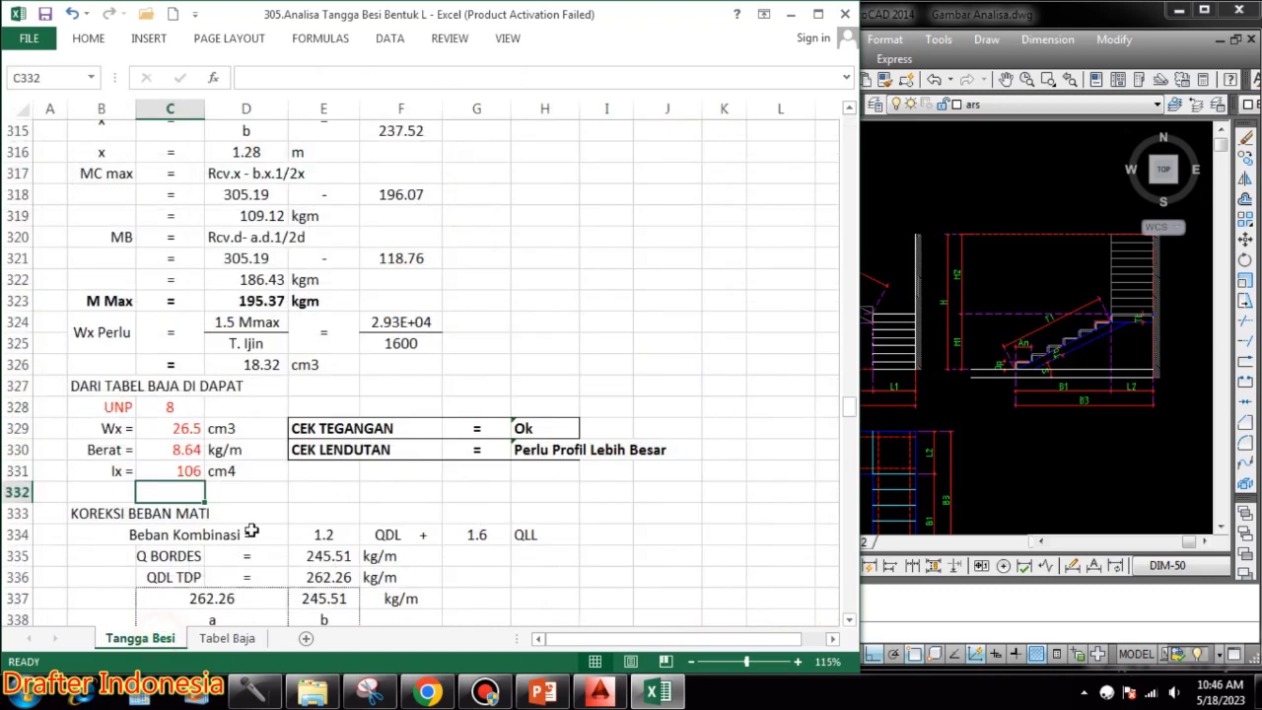
click(197, 470)
text(206)
key(Return)
click(169, 412)
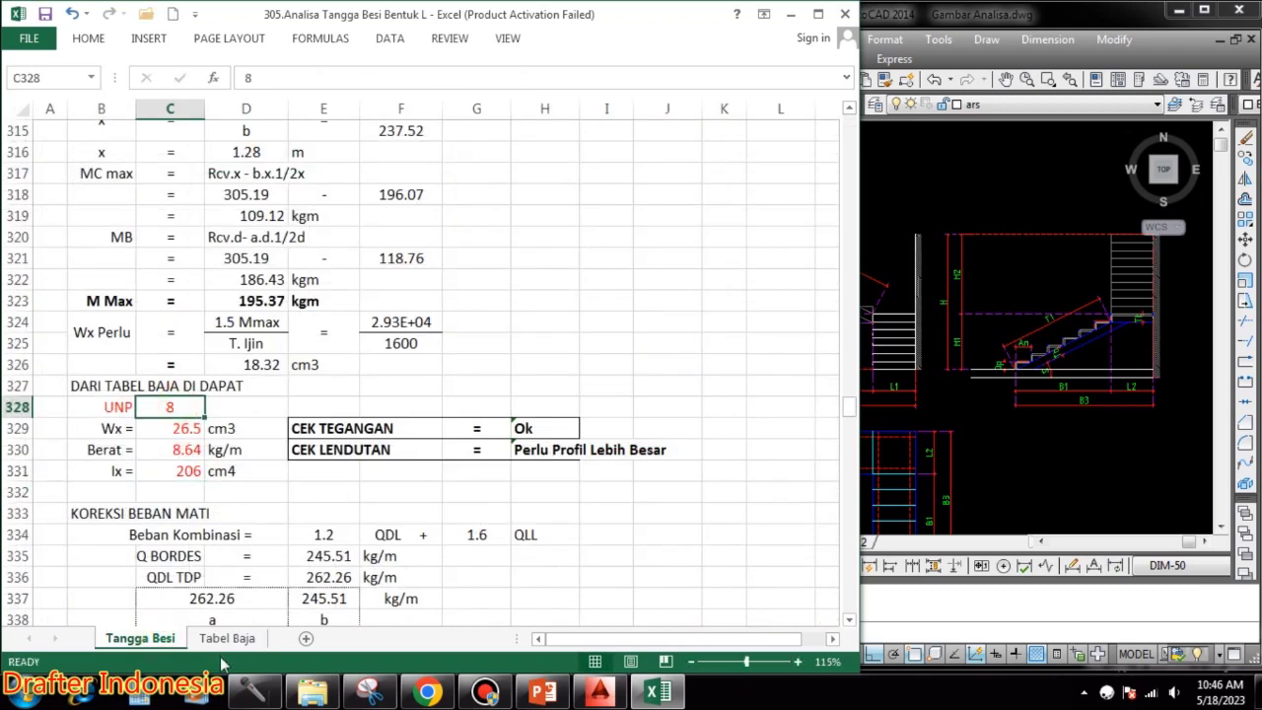
- Try steel code 30 in the Tabel Baja lookup and set Ix on the Tangga Besi sheet to 364 cm4
click(226, 639)
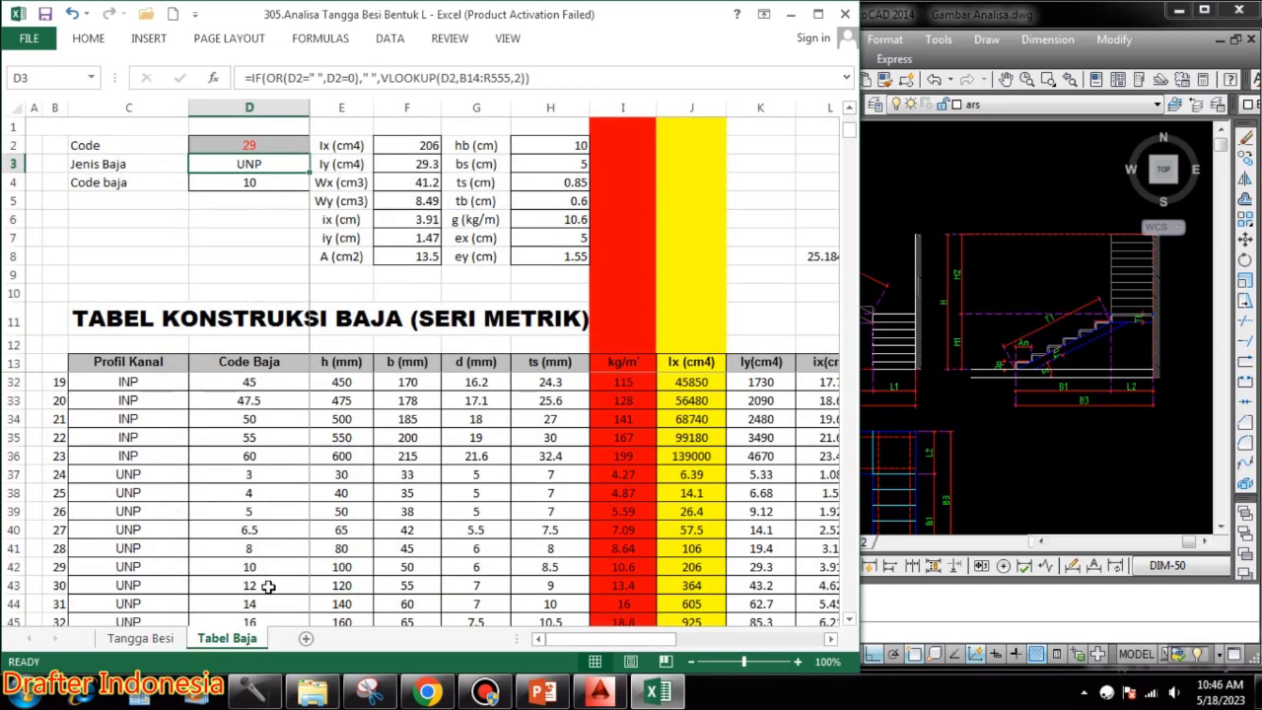
click(254, 141)
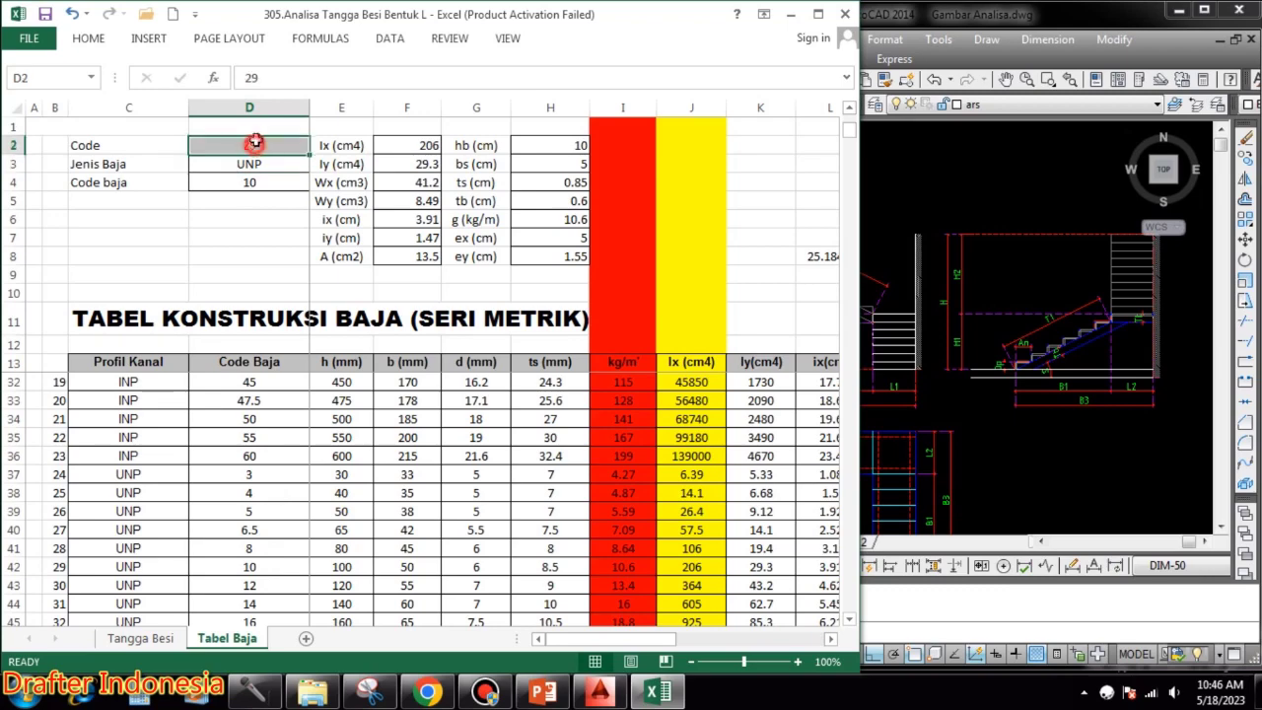
text(30)
key(Return)
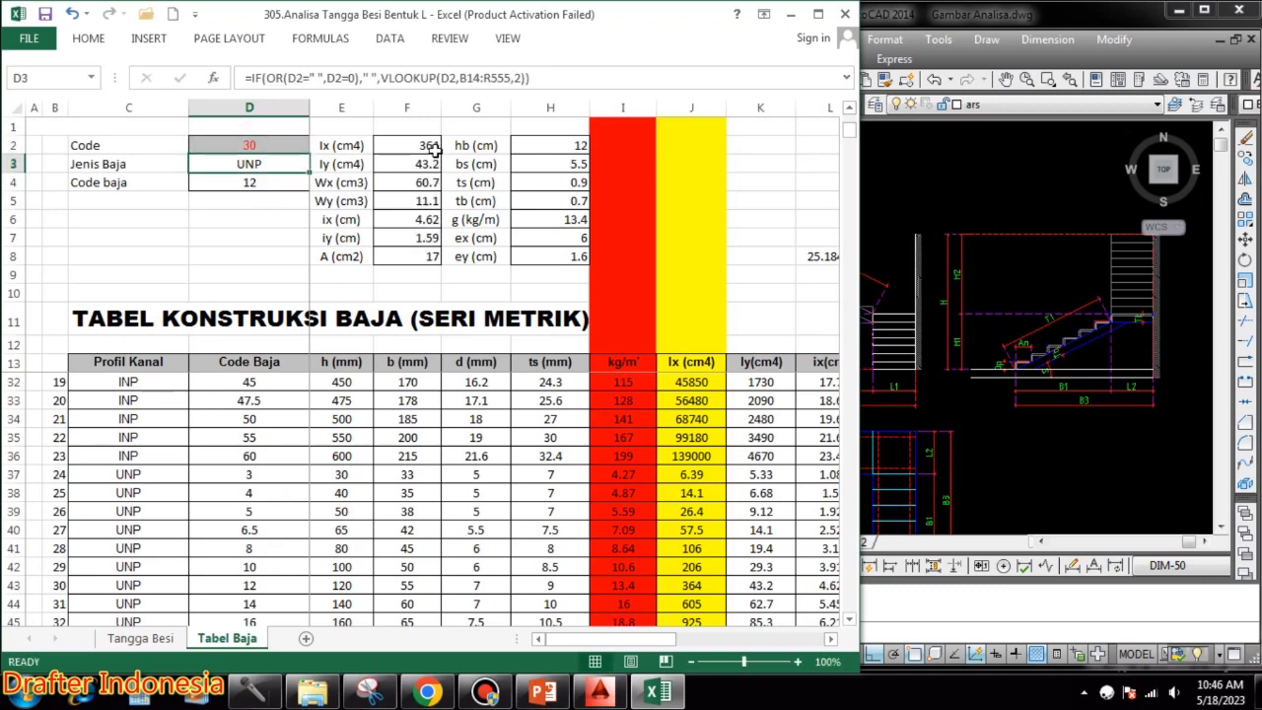
click(140, 638)
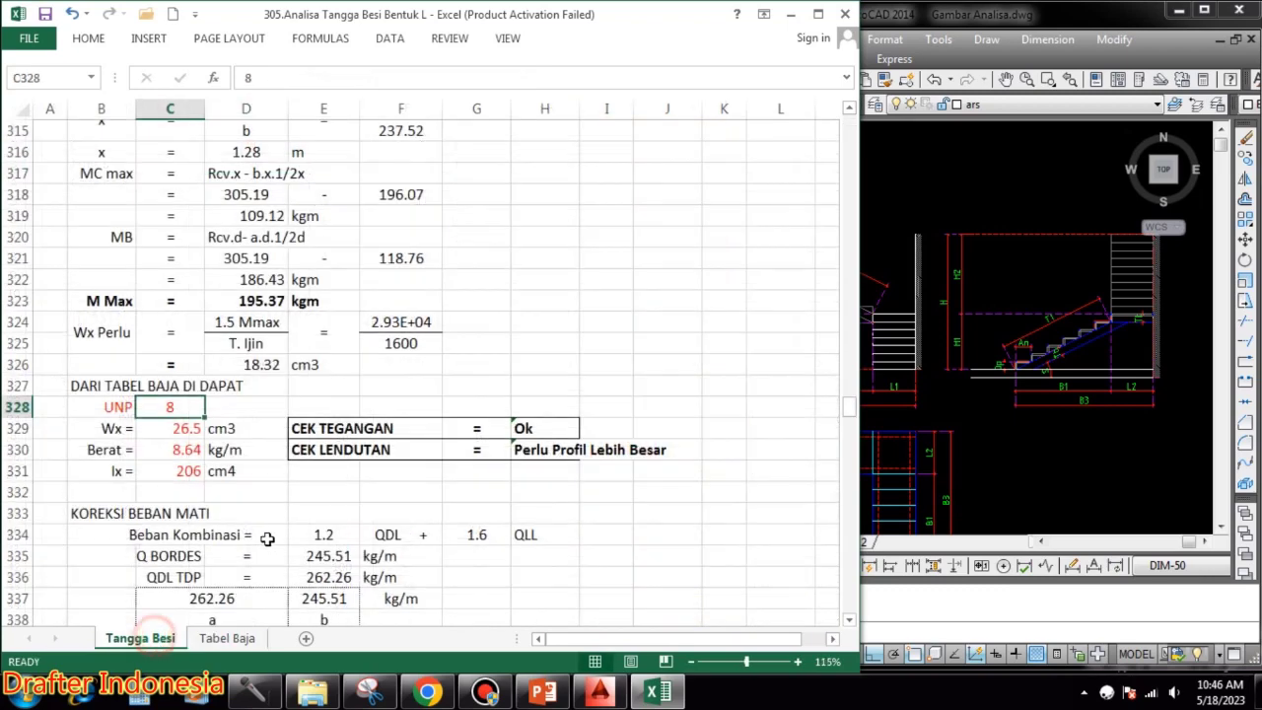
click(187, 472)
text(364)
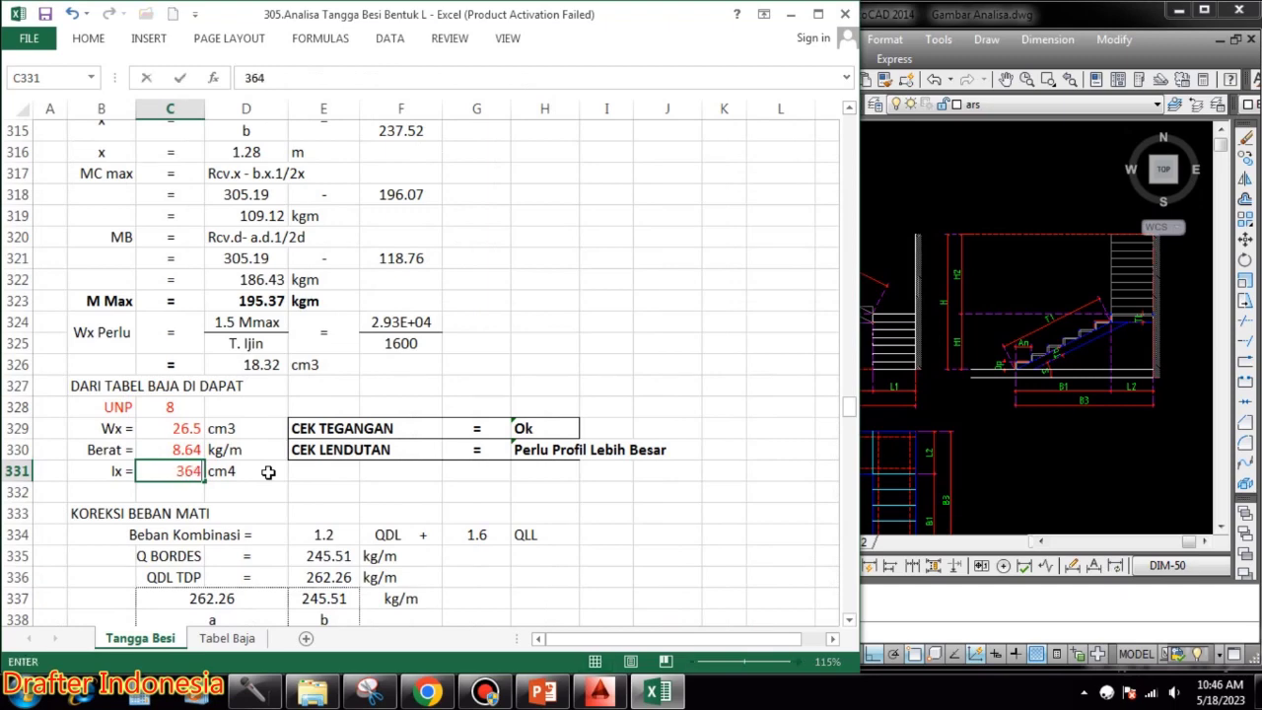
key(Return)
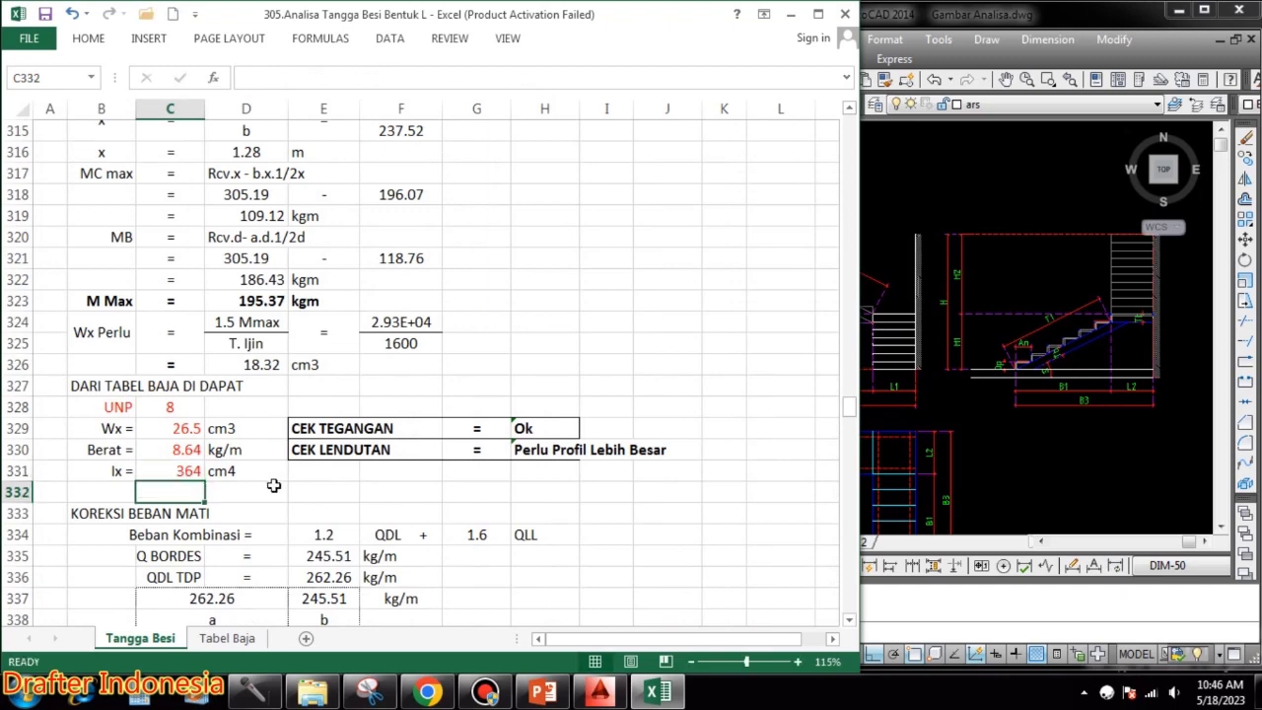
- Set the Tabel Baja lookup code to 32 for UNP 16 and enter Ix as 925 cm4 on the Tangga Besi sheet
click(225, 639)
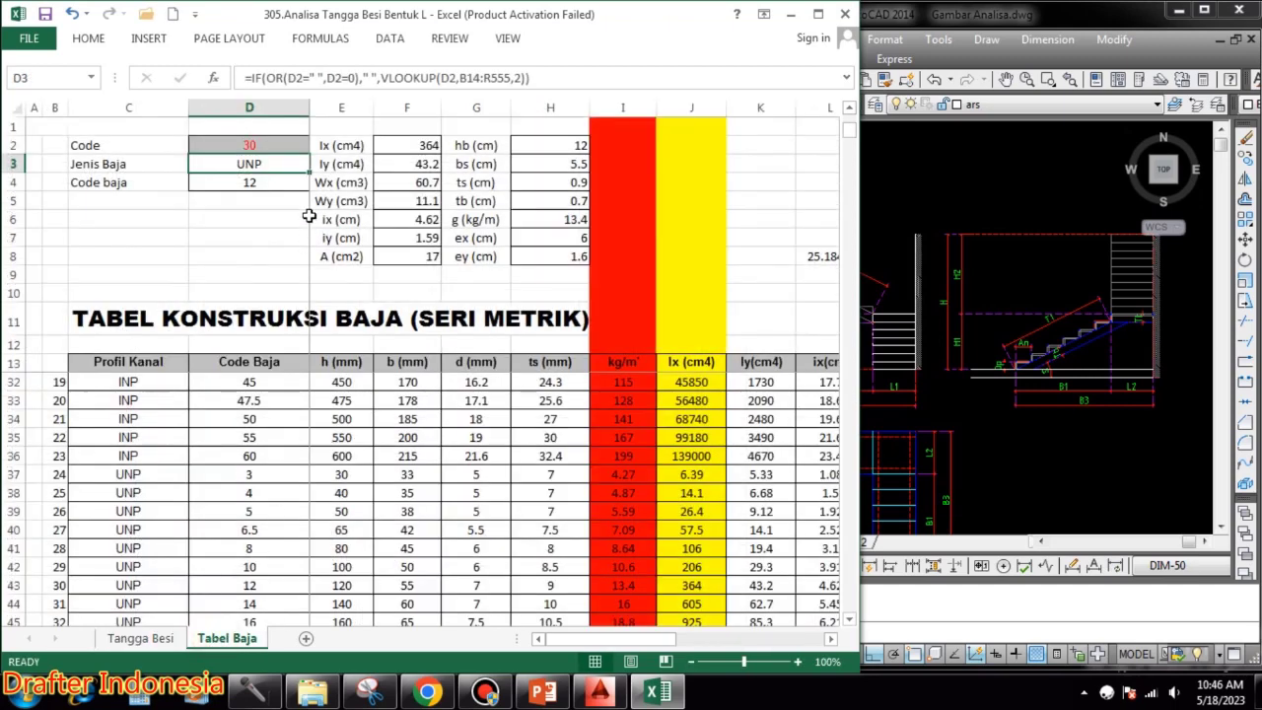
scroll(297, 569, down, 1)
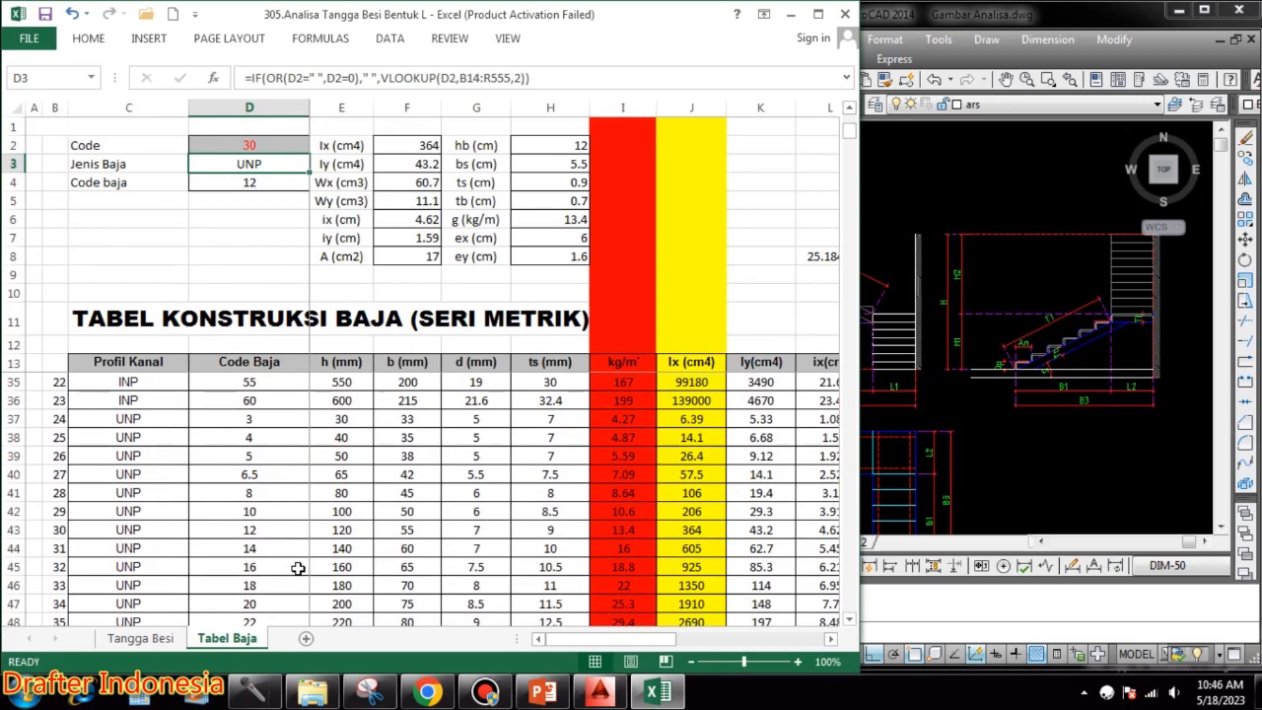
click(273, 564)
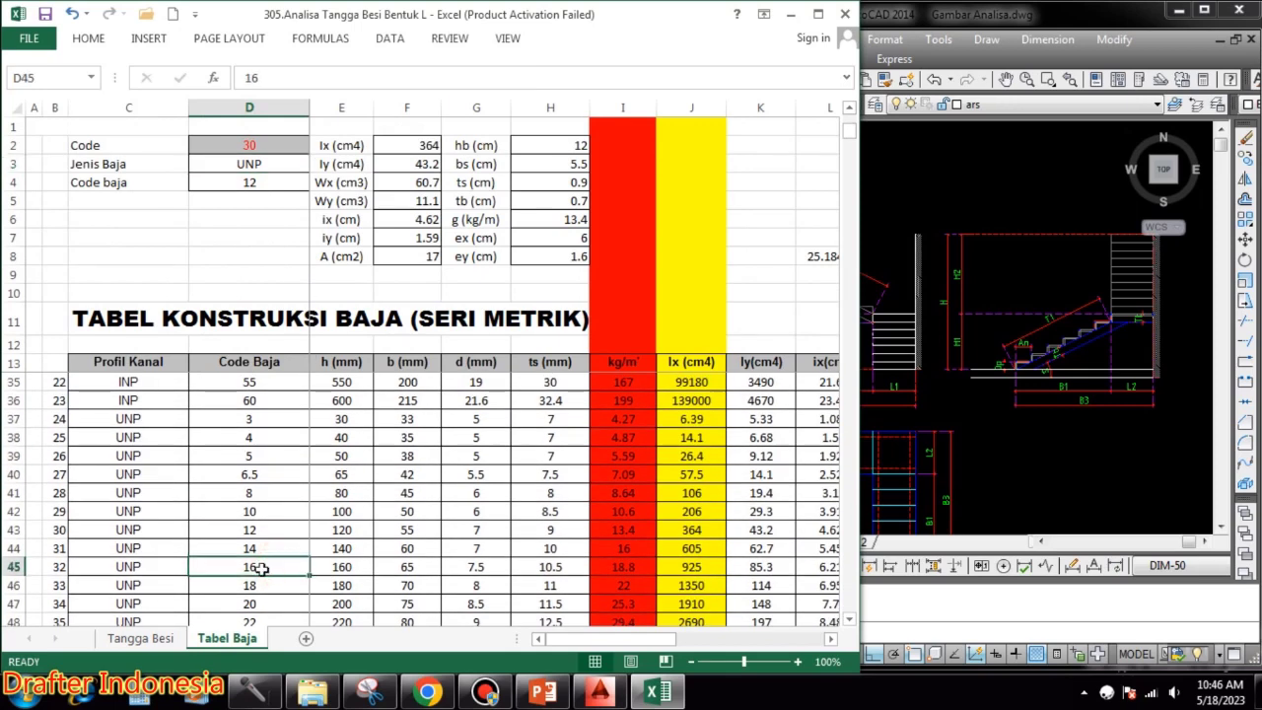
click(275, 144)
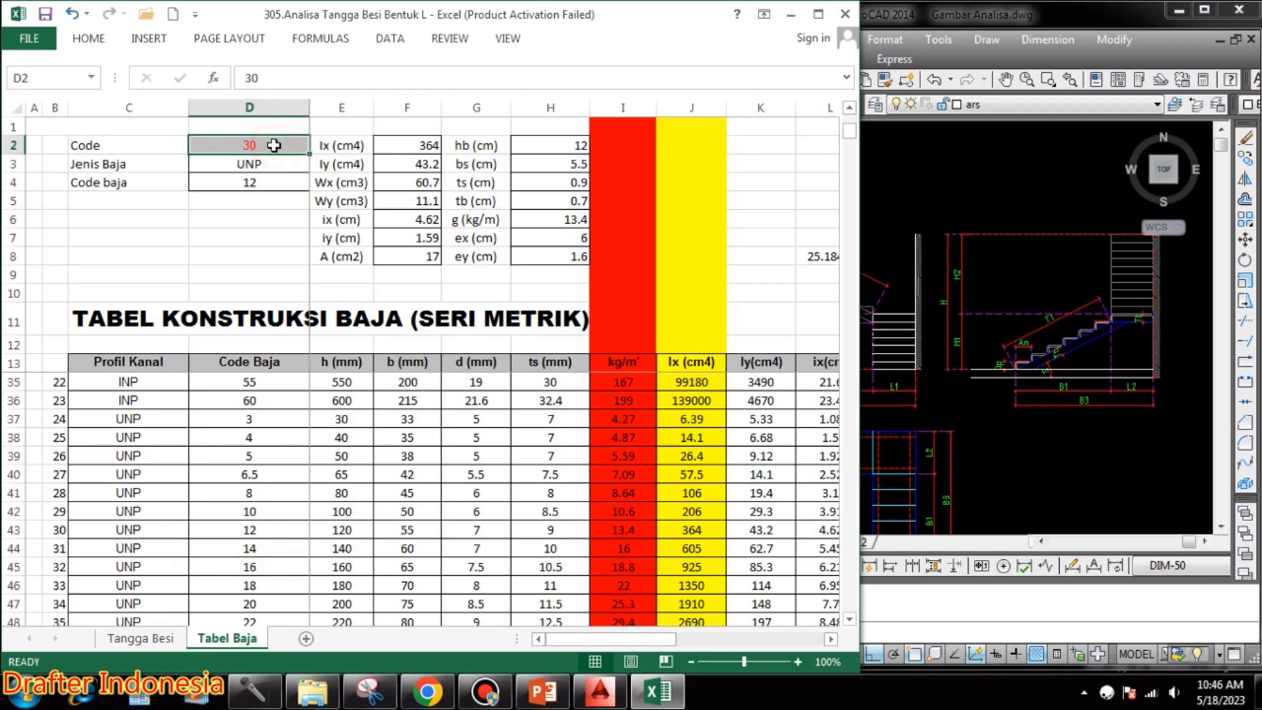
text(32)
key(Return)
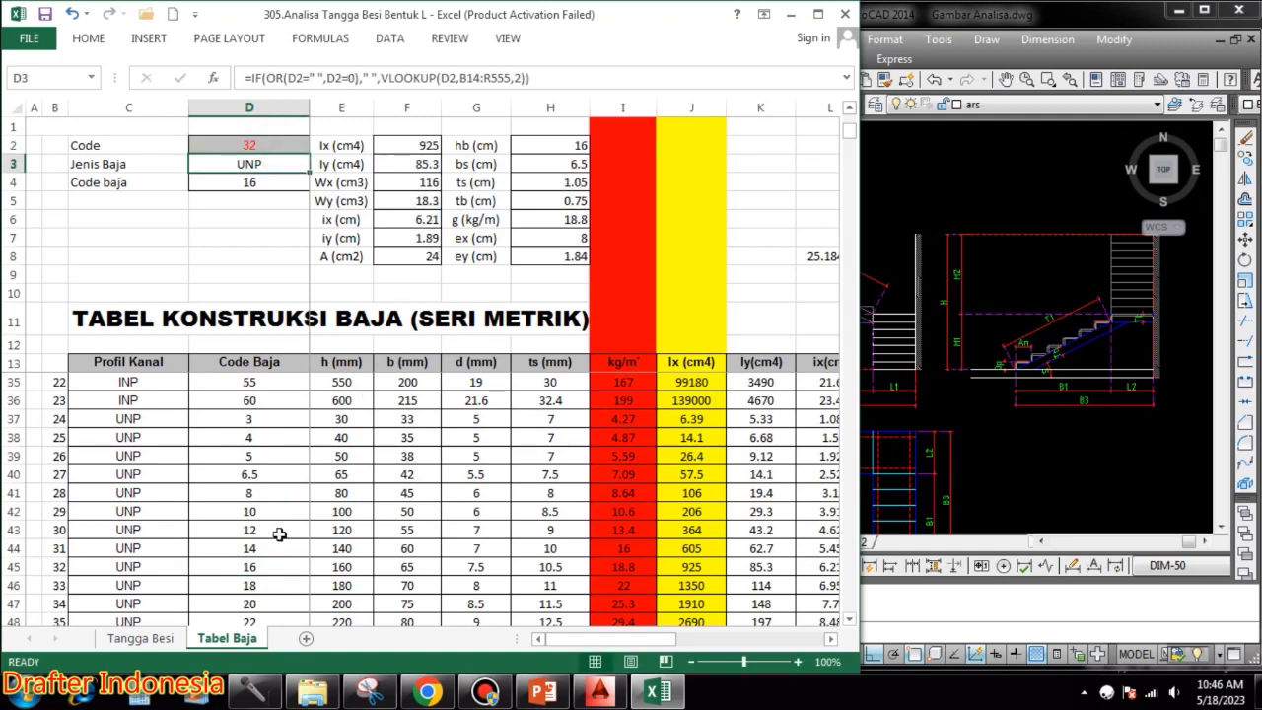
click(140, 638)
click(182, 468)
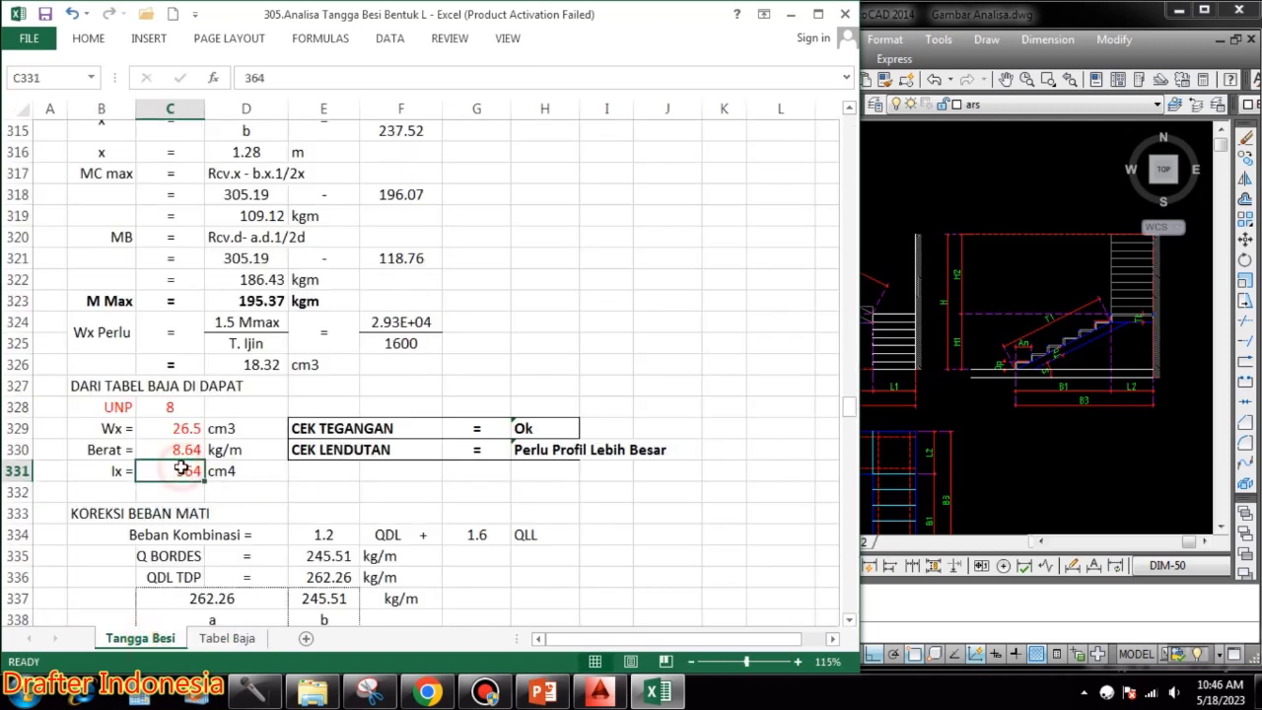
text(925)
key(Return)
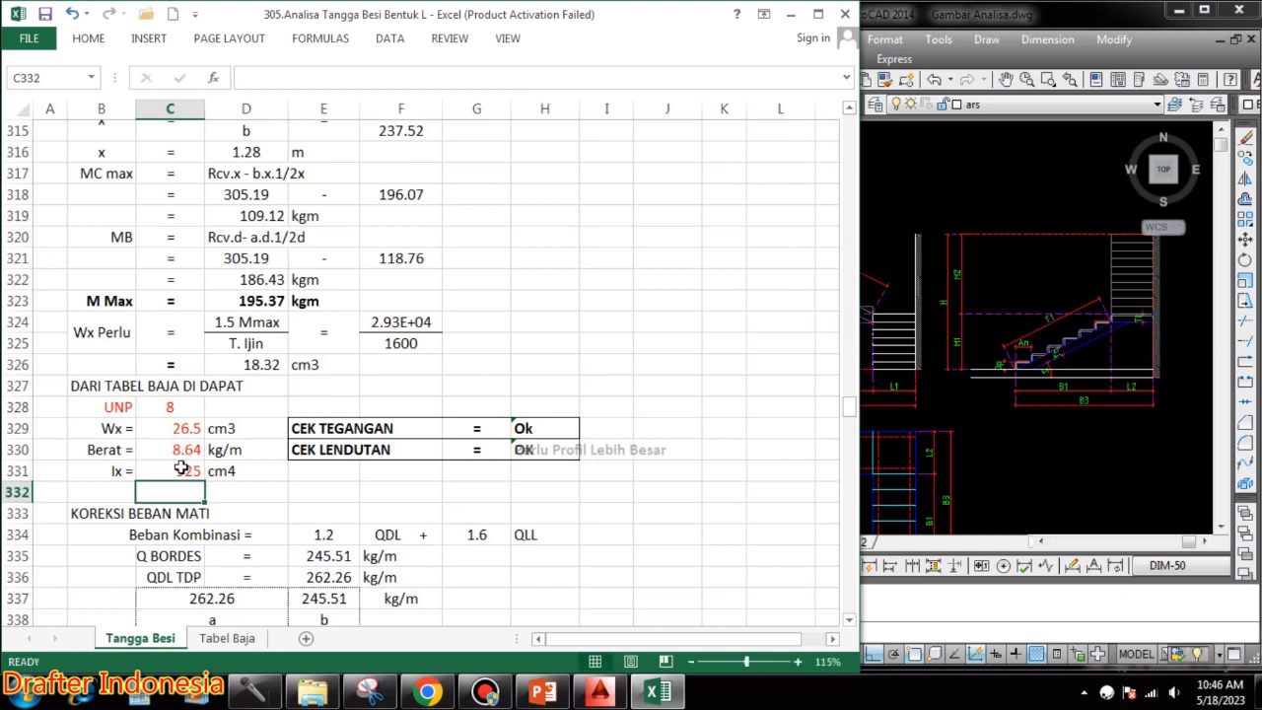
- Check the selected profile in Tabel Baja and set the UNP size on the Tangga Besi sheet to 16
click(227, 638)
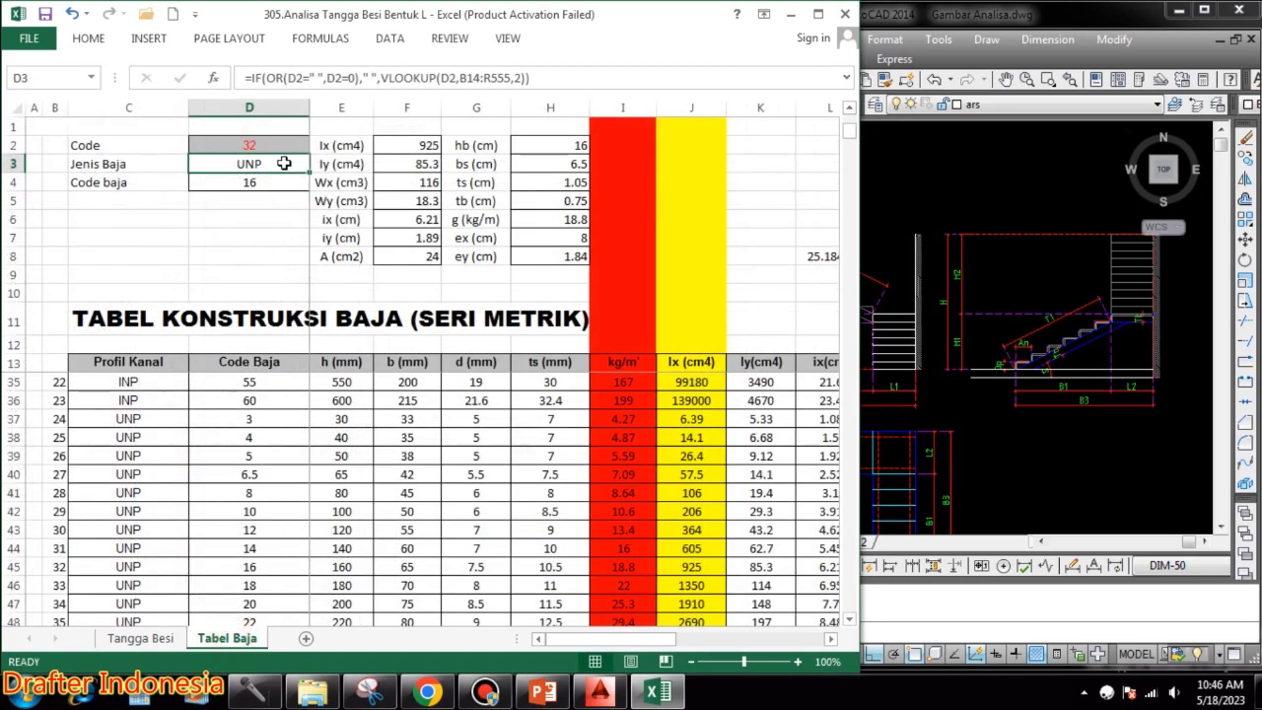
click(160, 638)
click(192, 404)
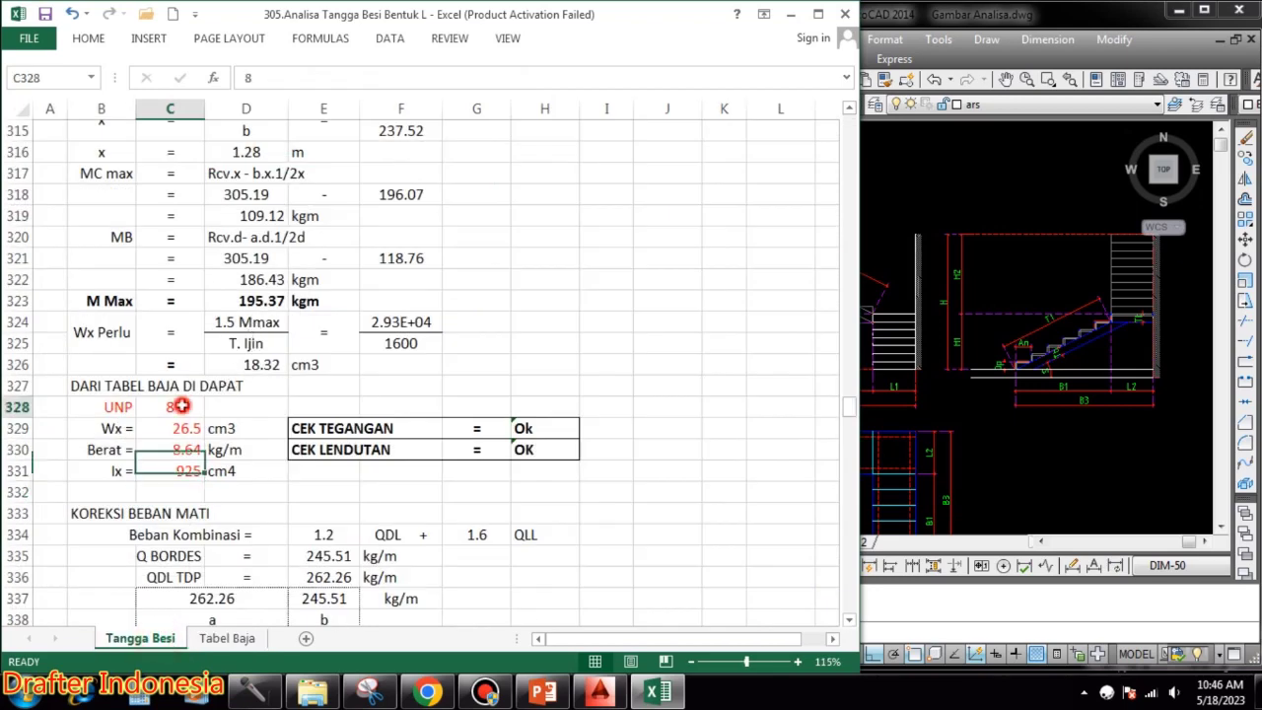
text(16)
key(Return)
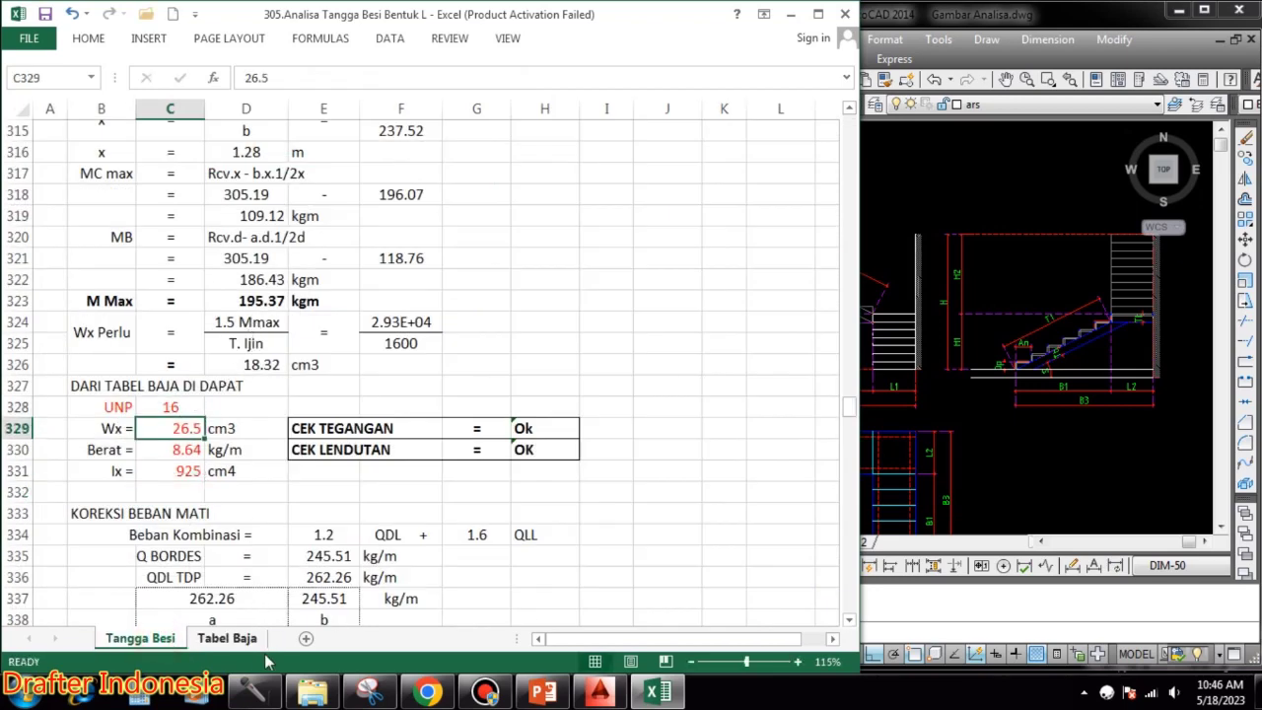
- Transfer the UNP 16 properties from Tabel Baja to Tangga Besi, setting Wx to 116 cm3 and Berat to 18.8 kg/m
click(236, 639)
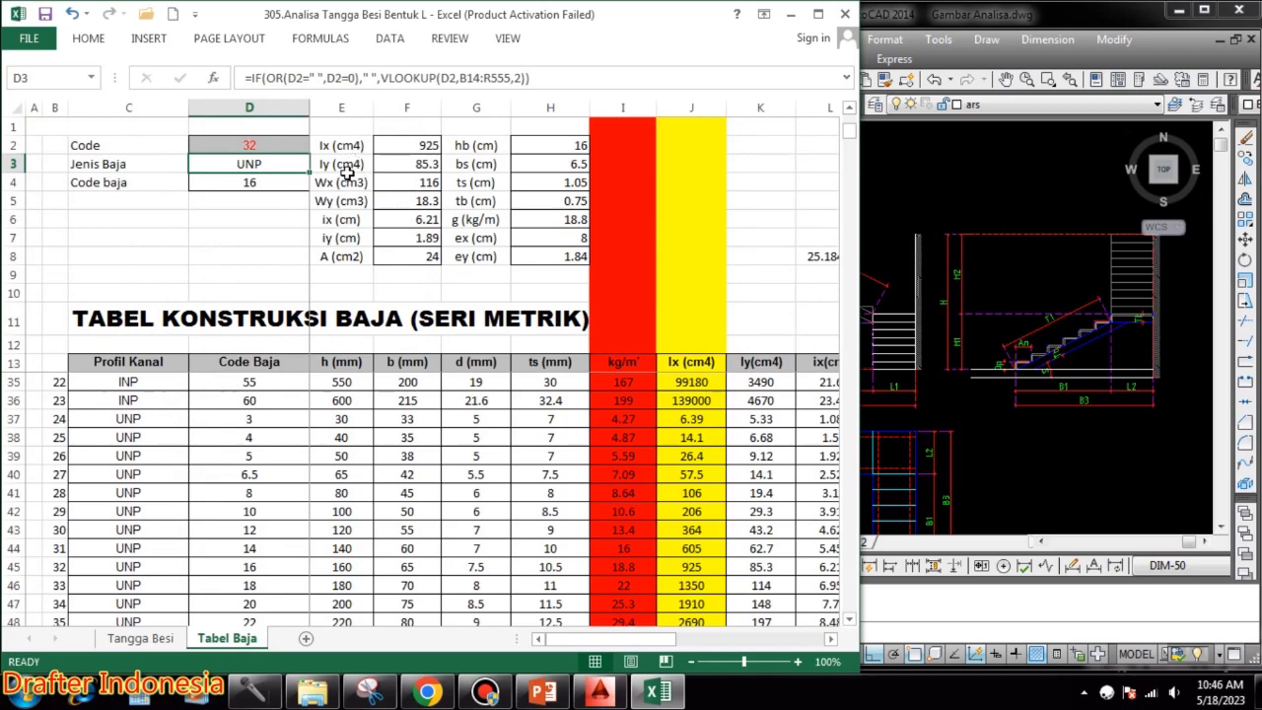
click(153, 638)
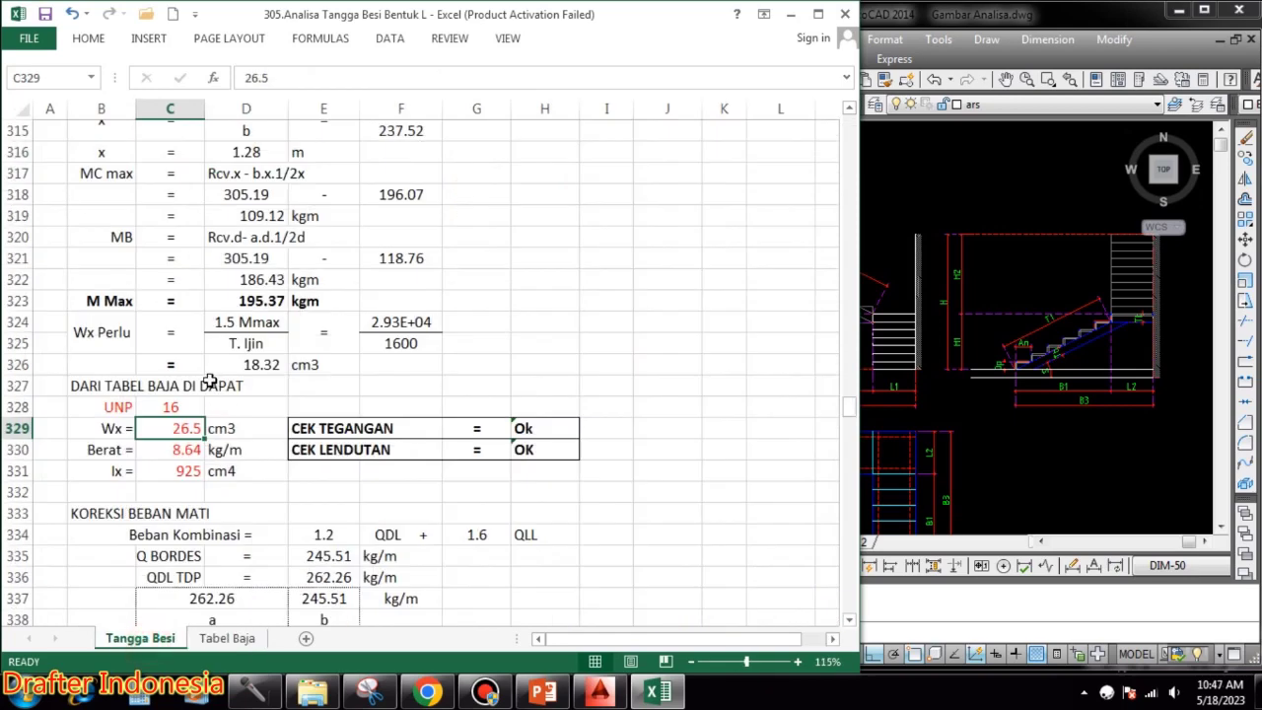
text(116)
key(Return)
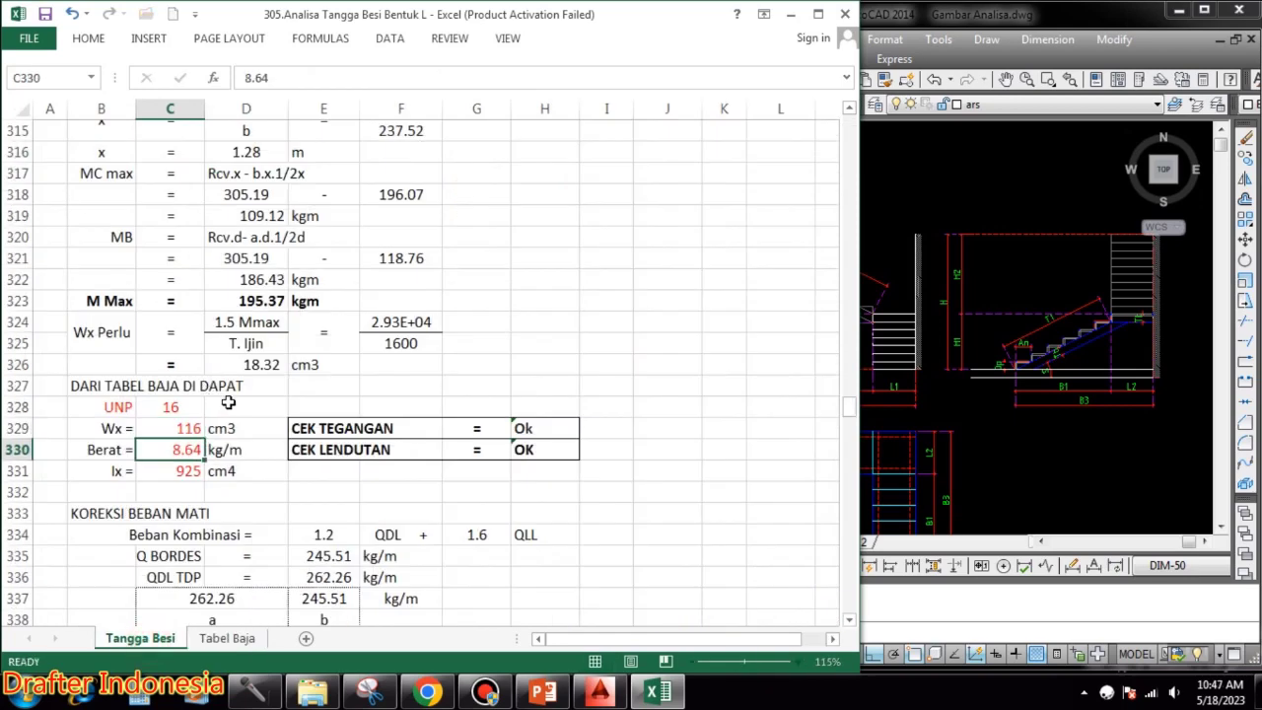
click(227, 639)
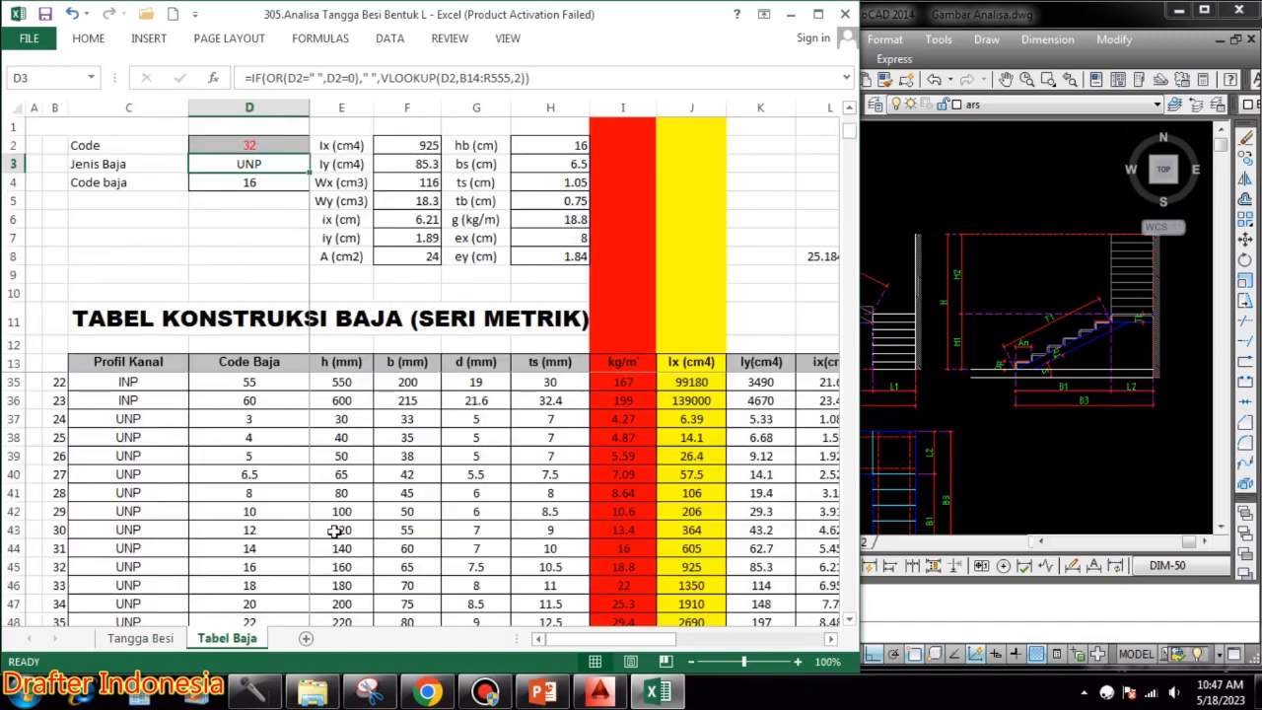
click(143, 638)
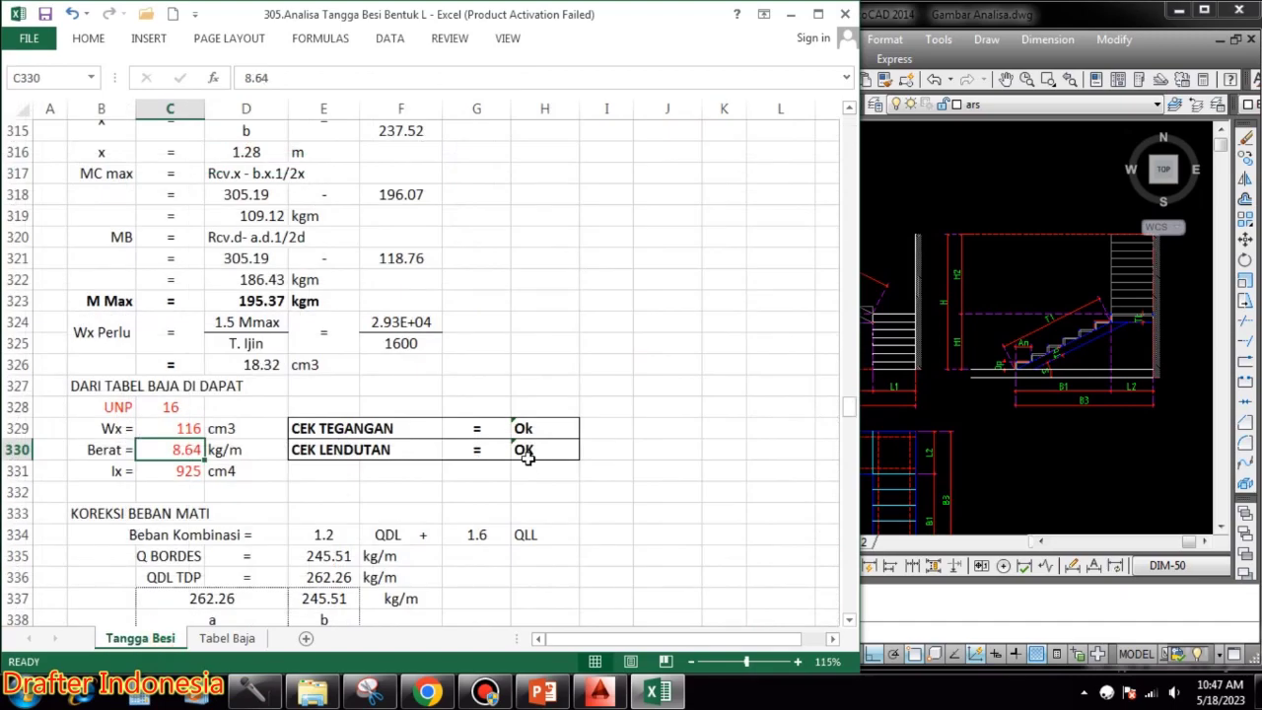
text(18)
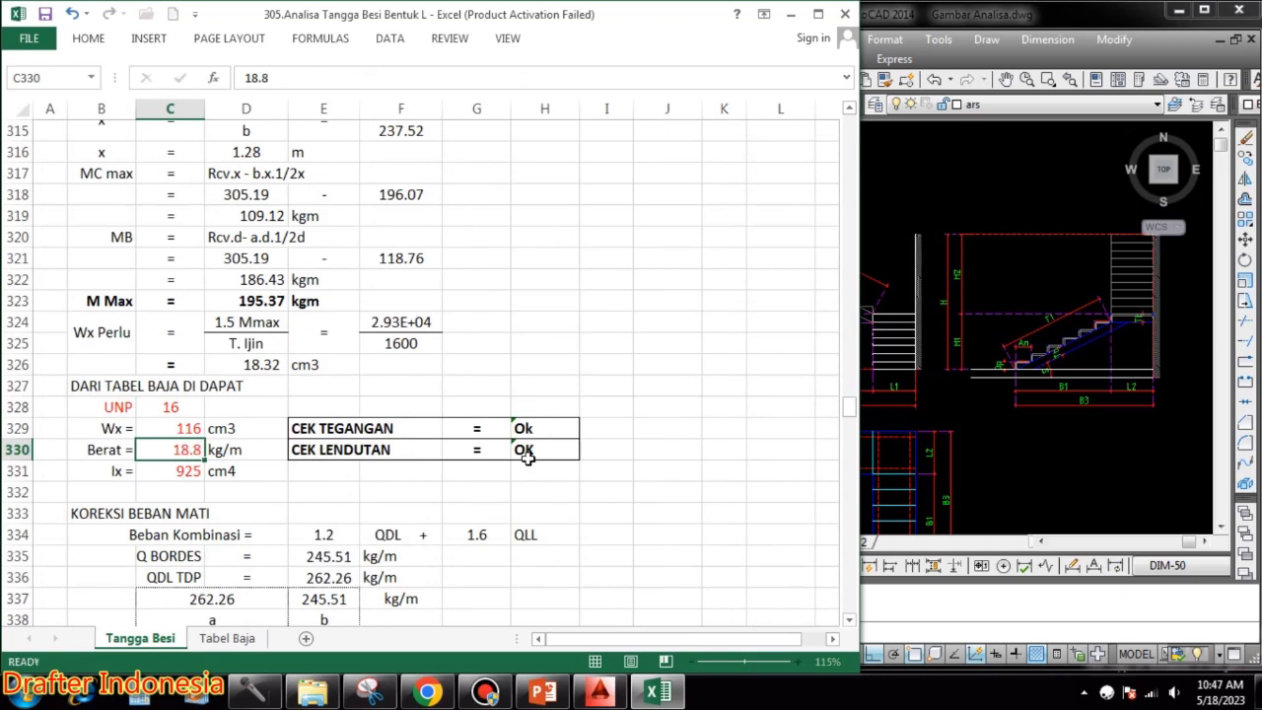
key(Return)
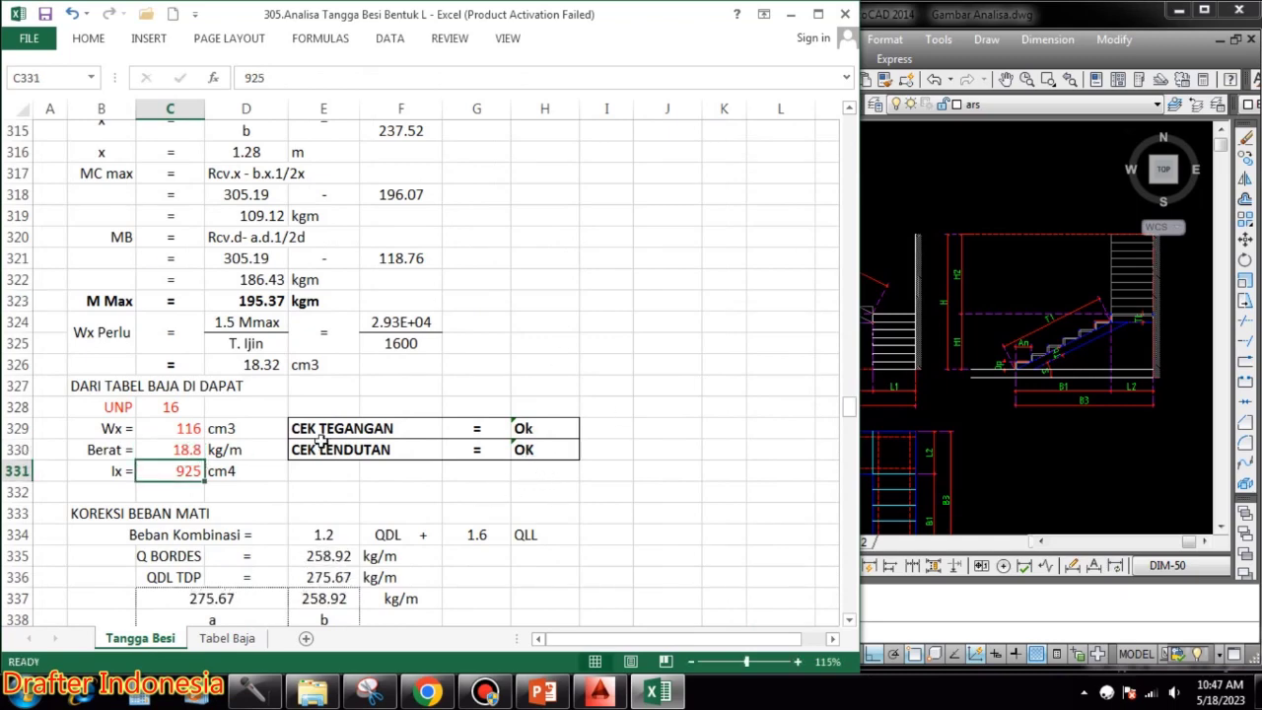
- Examine the Q BORDES and QDL TDP formulas in the KOREKSI BEBAN MATI section, leaving them unmodified
scroll(627, 491, down, 2)
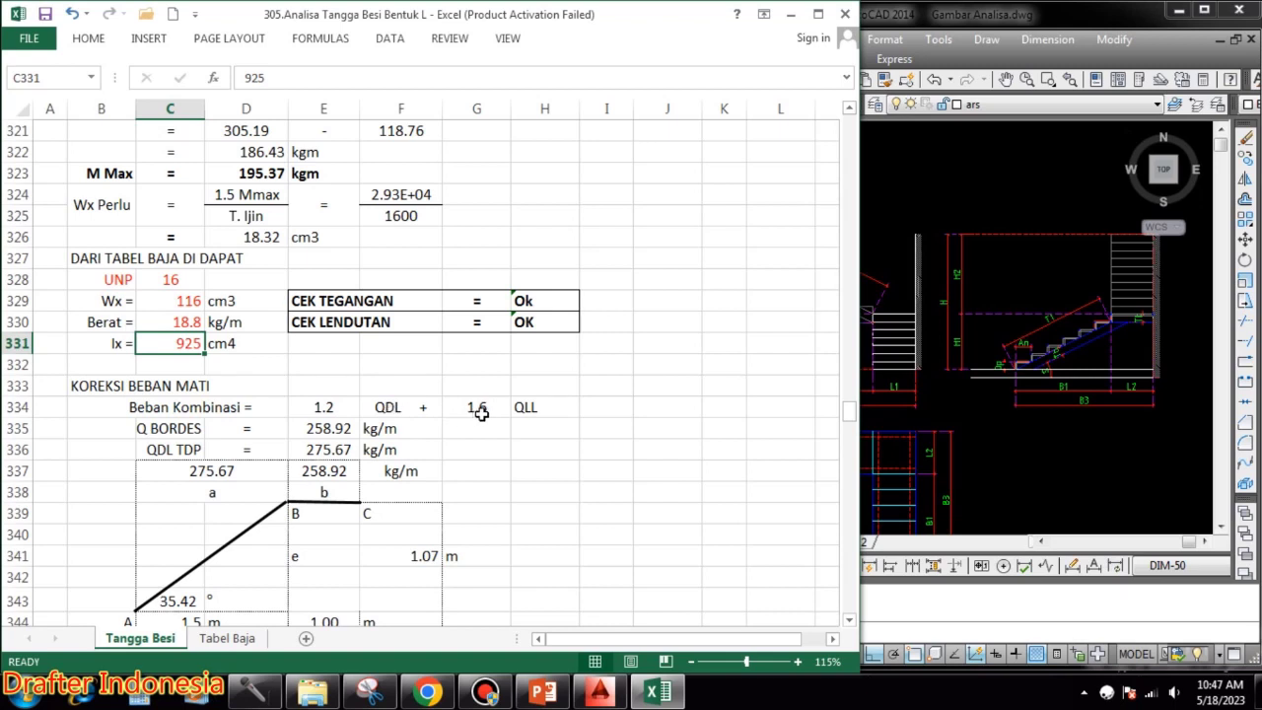
double_click(322, 428)
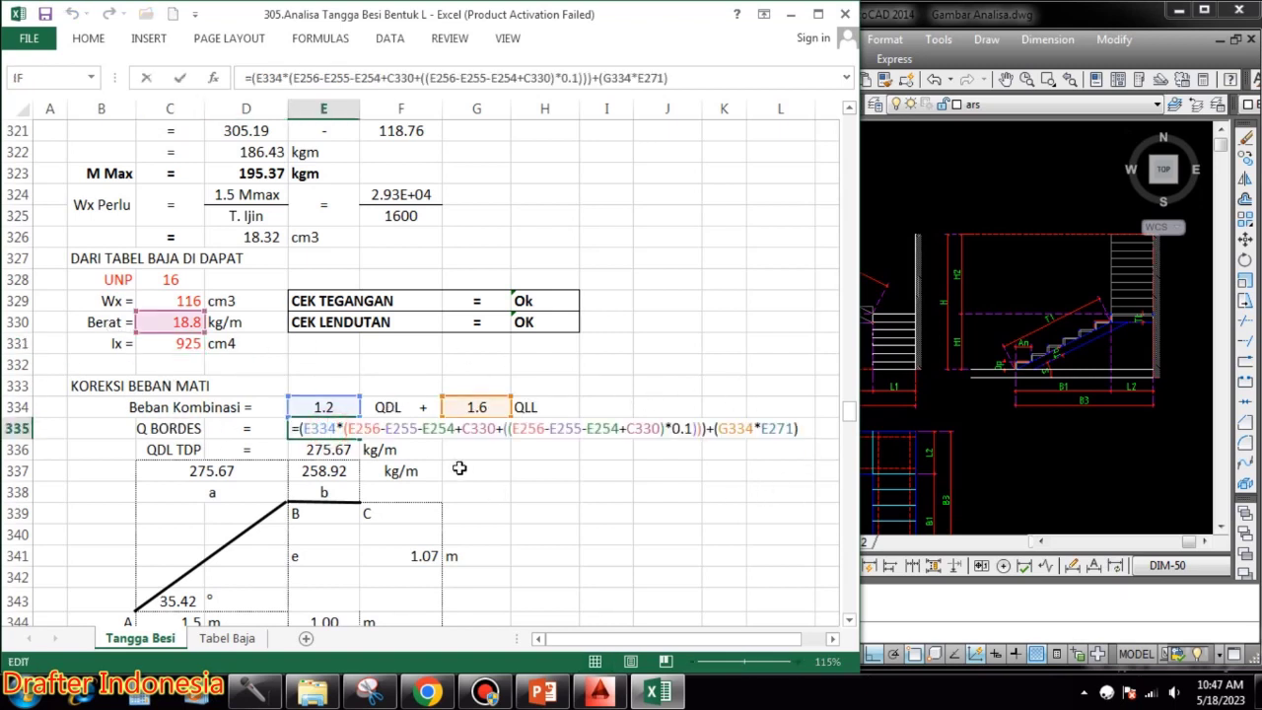
key(ctrl+Return)
click(323, 450)
double_click(322, 450)
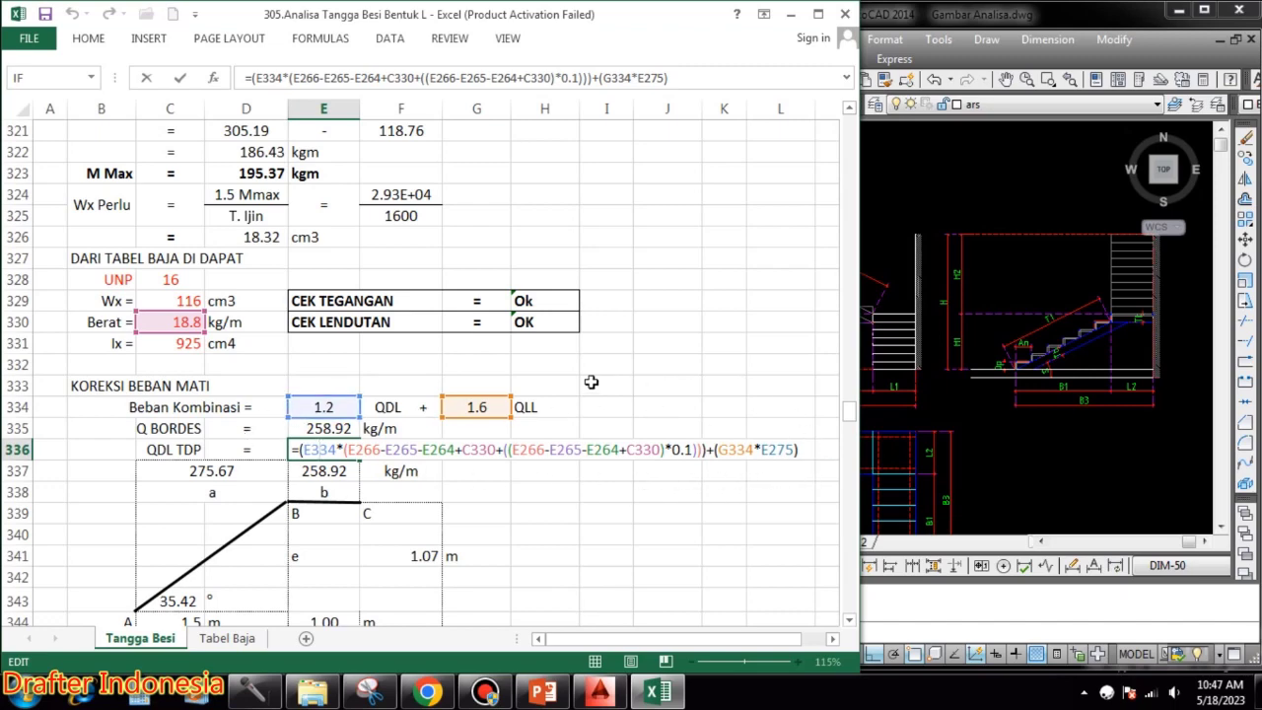
key(Escape)
- Review the cell references feeding loads a and b above the stair diagram in row 337
scroll(448, 422, down, 2)
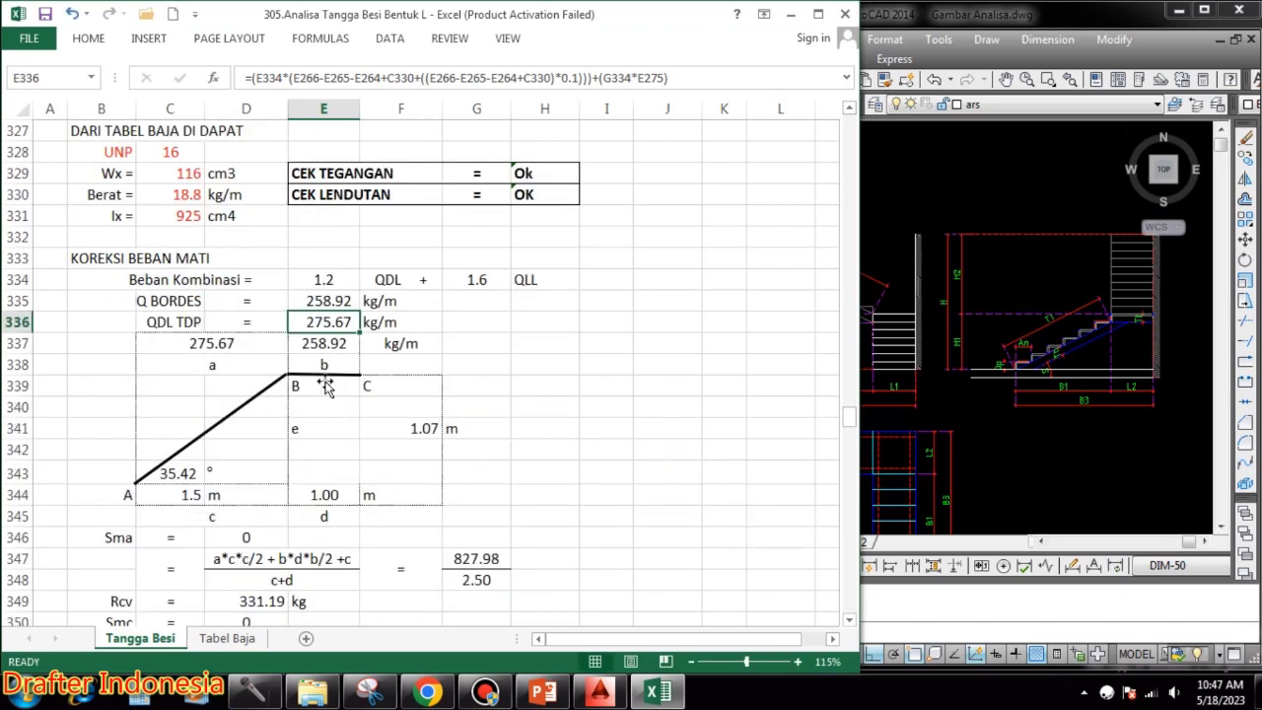
click(254, 340)
text(=E336)
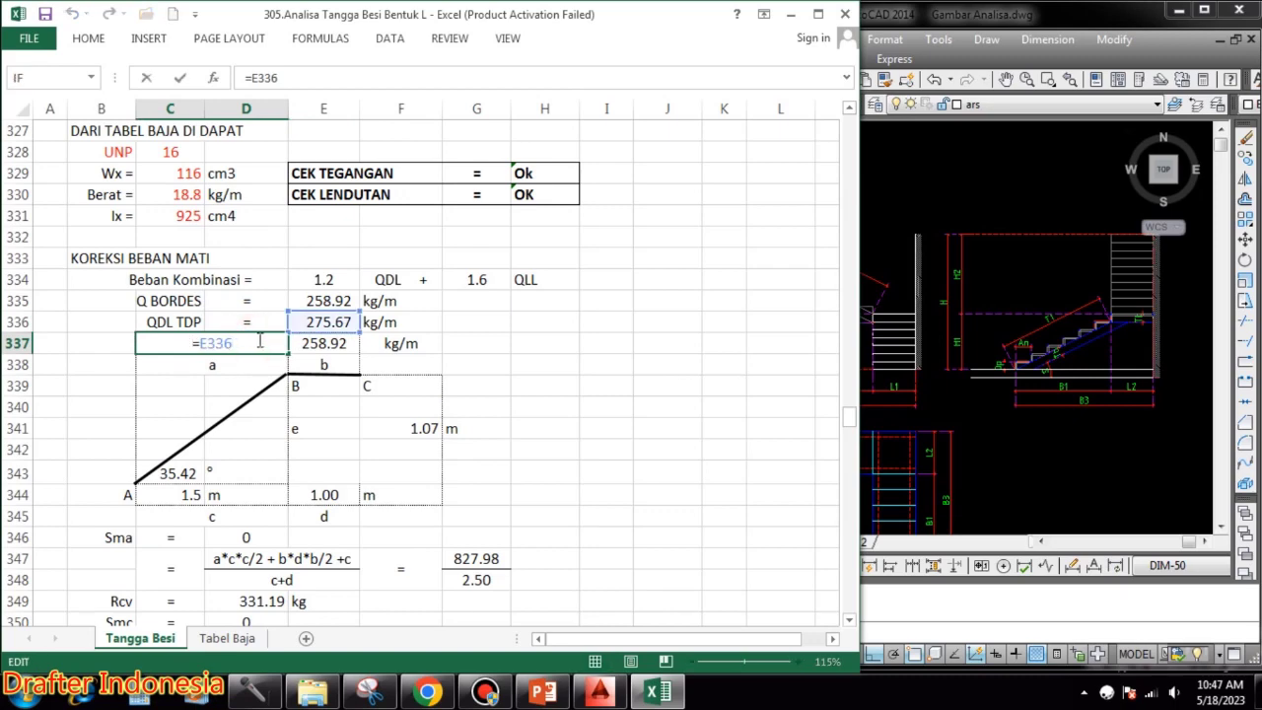
click(337, 343)
text(=E335)
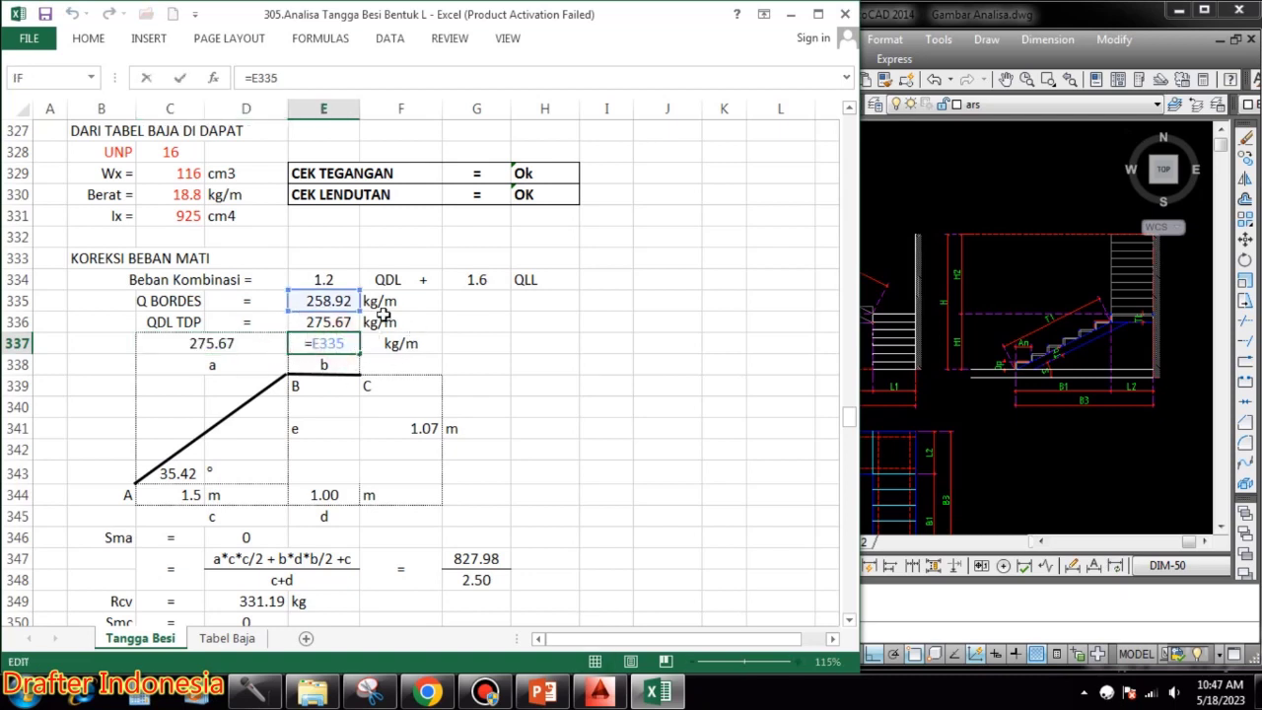
- Review the references behind the stair diagram's slope angle in C343 and lengths c and d in row 344
double_click(187, 474)
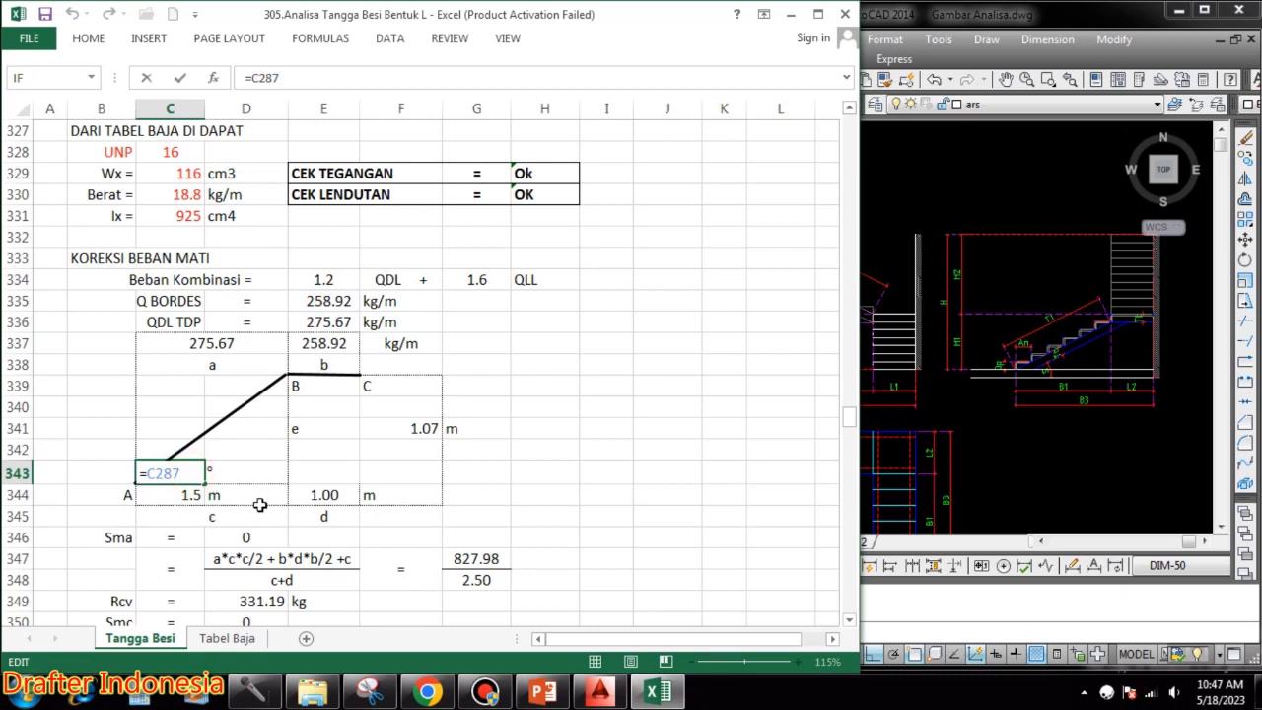
key(Escape)
double_click(180, 496)
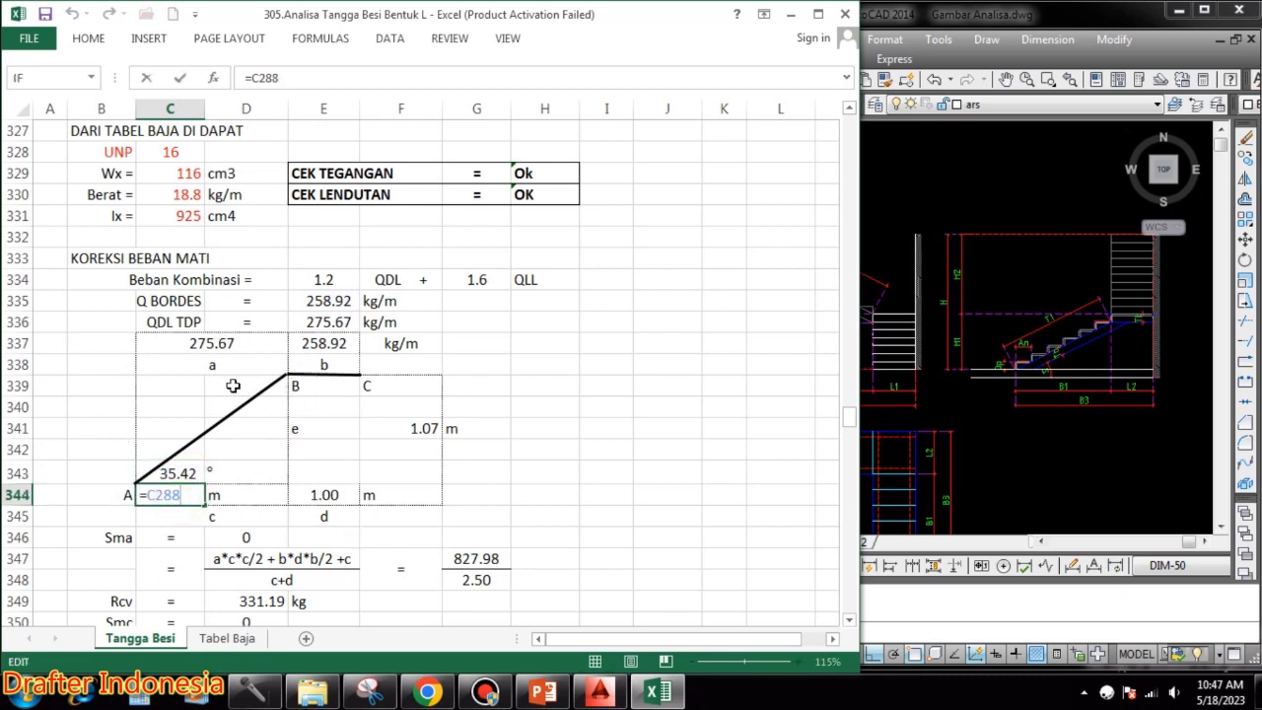
click(346, 496)
double_click(346, 496)
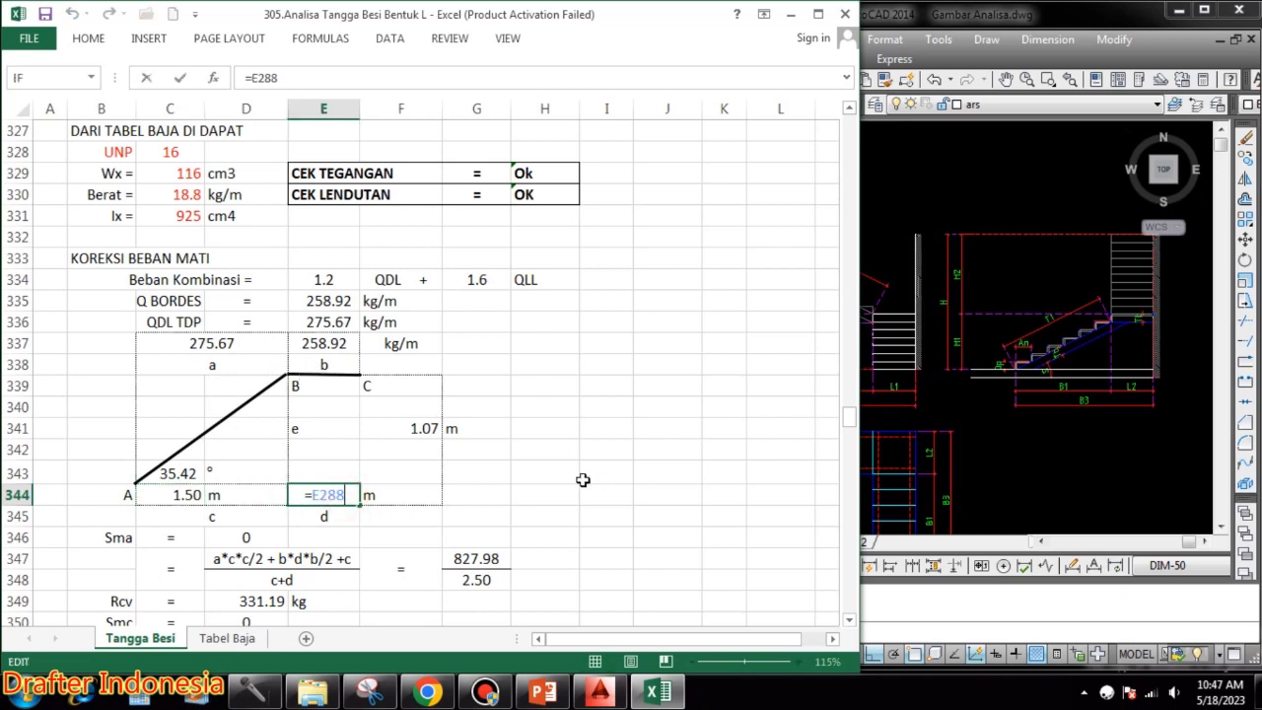
- Set only the letter S of the Sma label in B346 to the Symbol font so it reads Σma
scroll(555, 470, down, 2)
key(Escape)
click(125, 409)
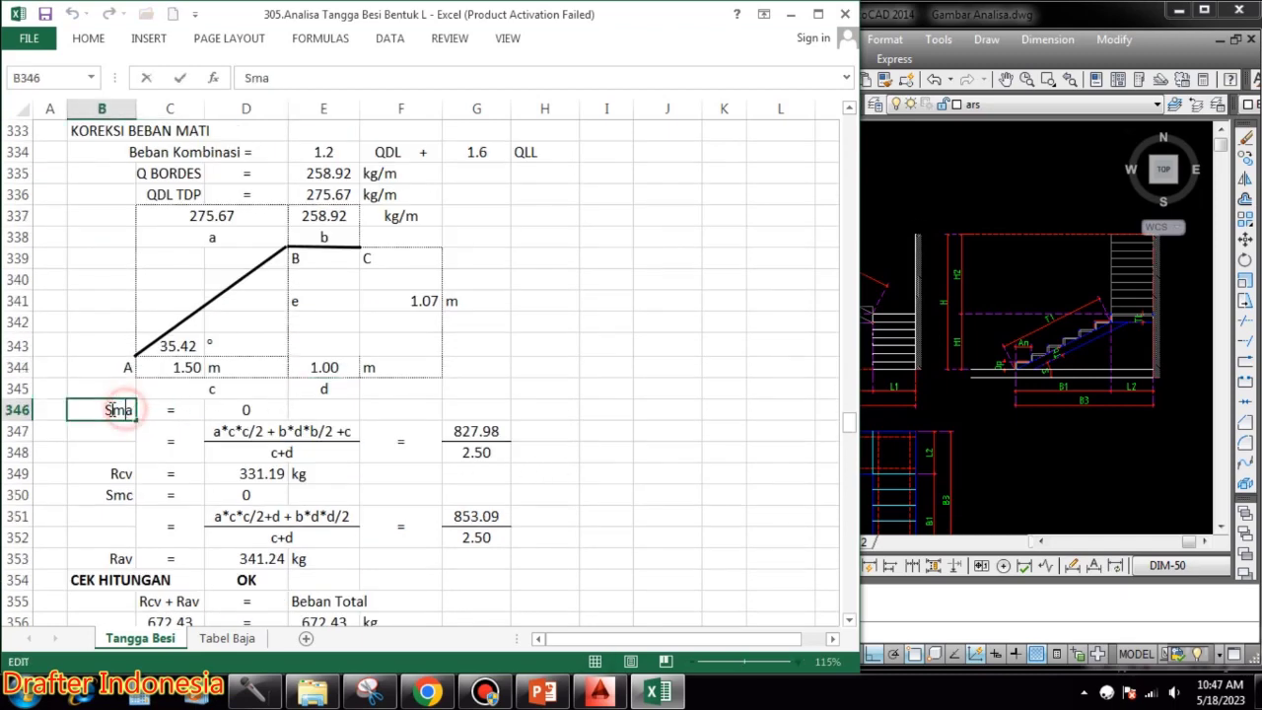
double_click(125, 409)
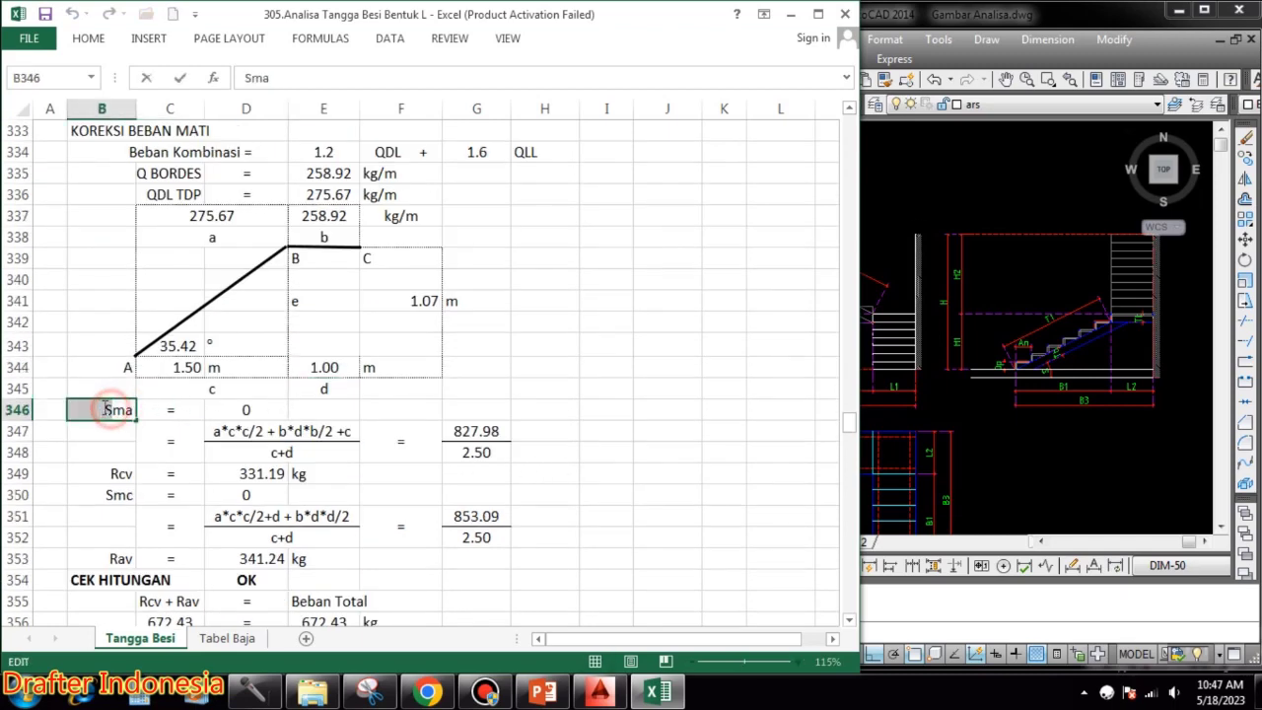
click(87, 39)
click(182, 70)
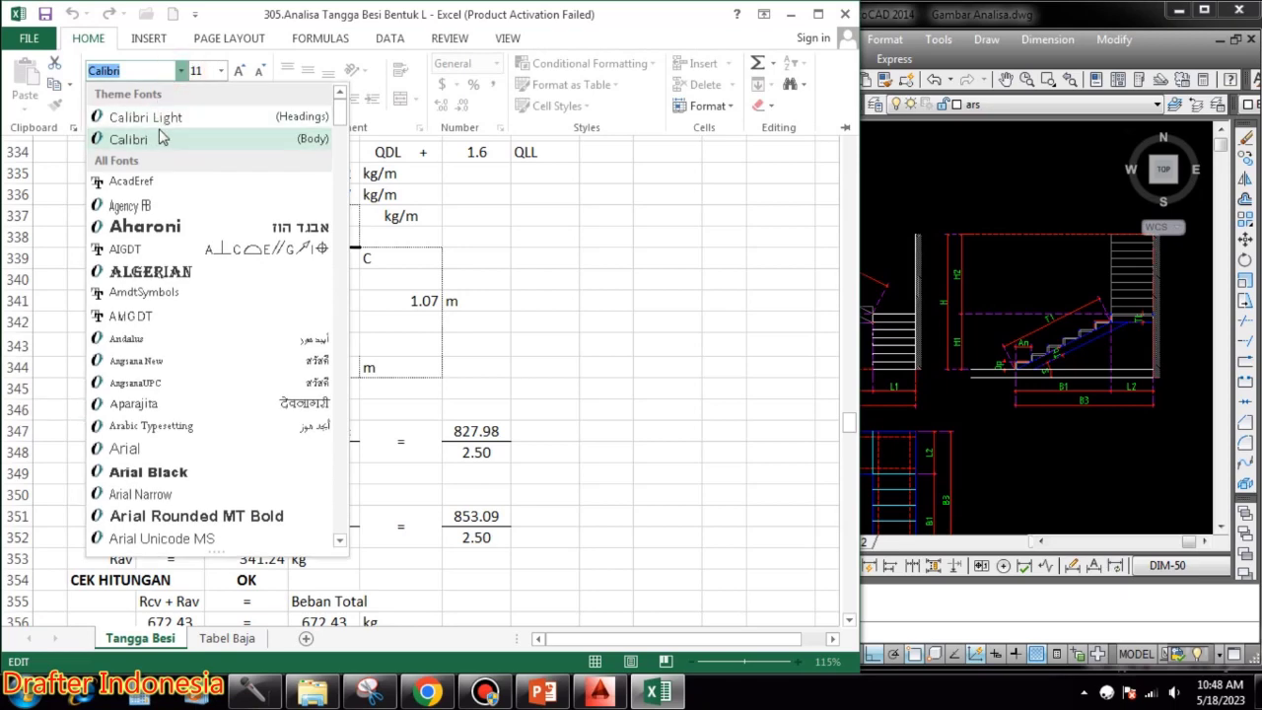
text(Simbi)
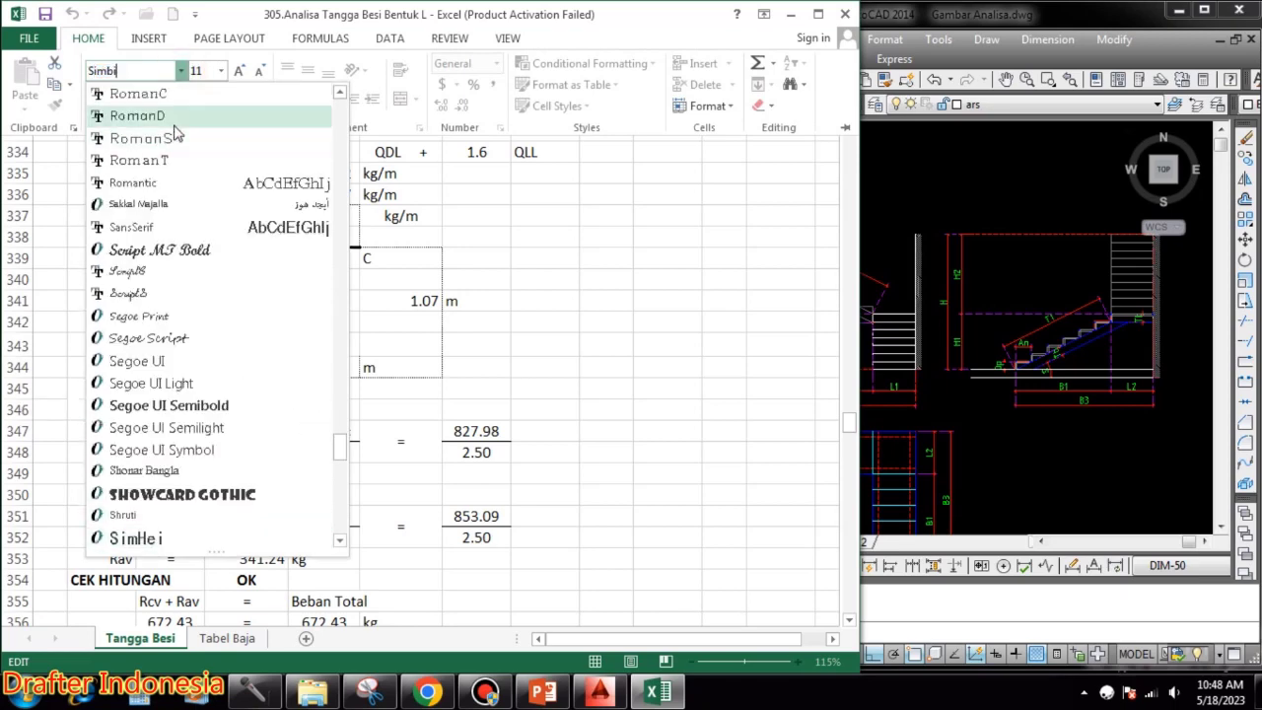
key(BackSpace)
key(BackSpace)
key(BackSpace)
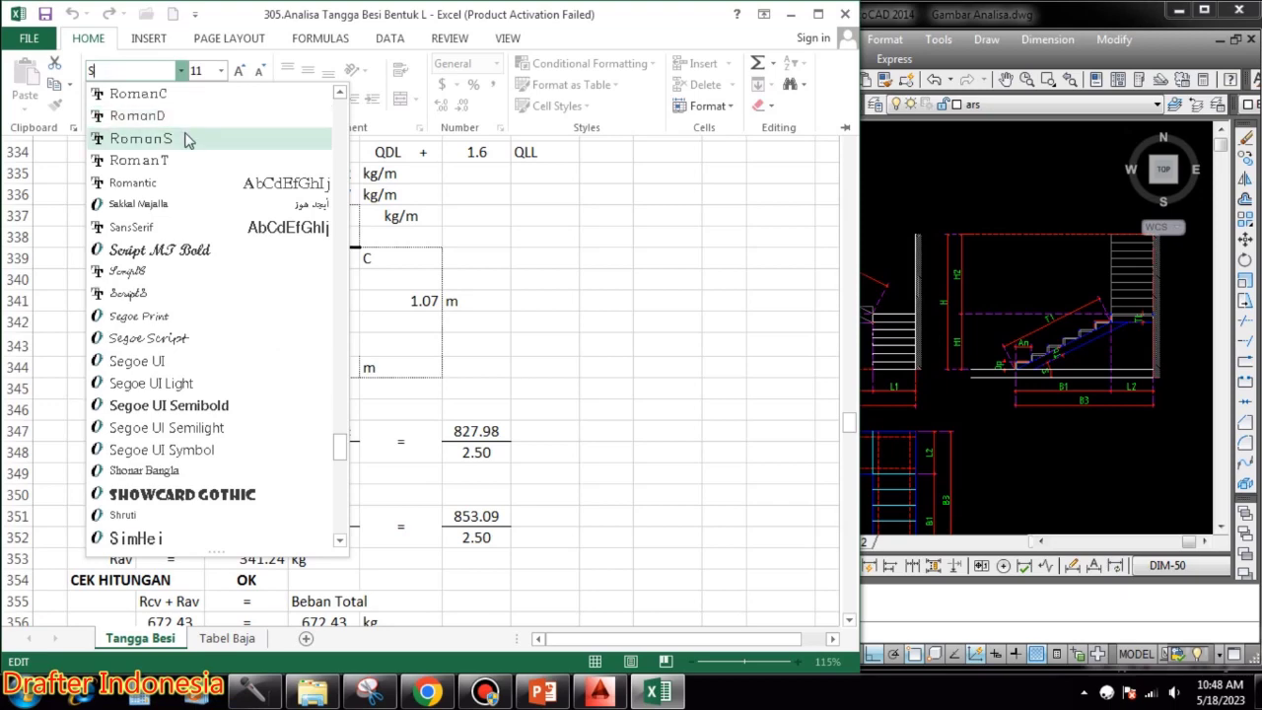
text(ymbol)
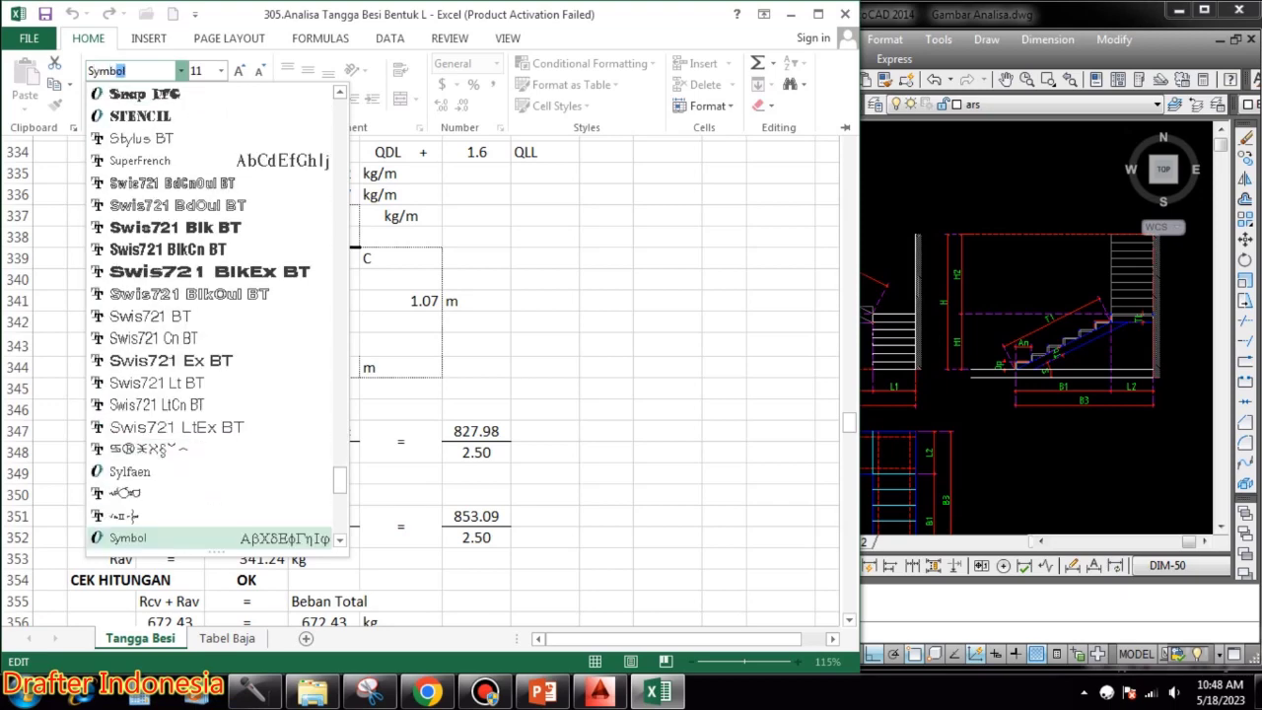
key(Return)
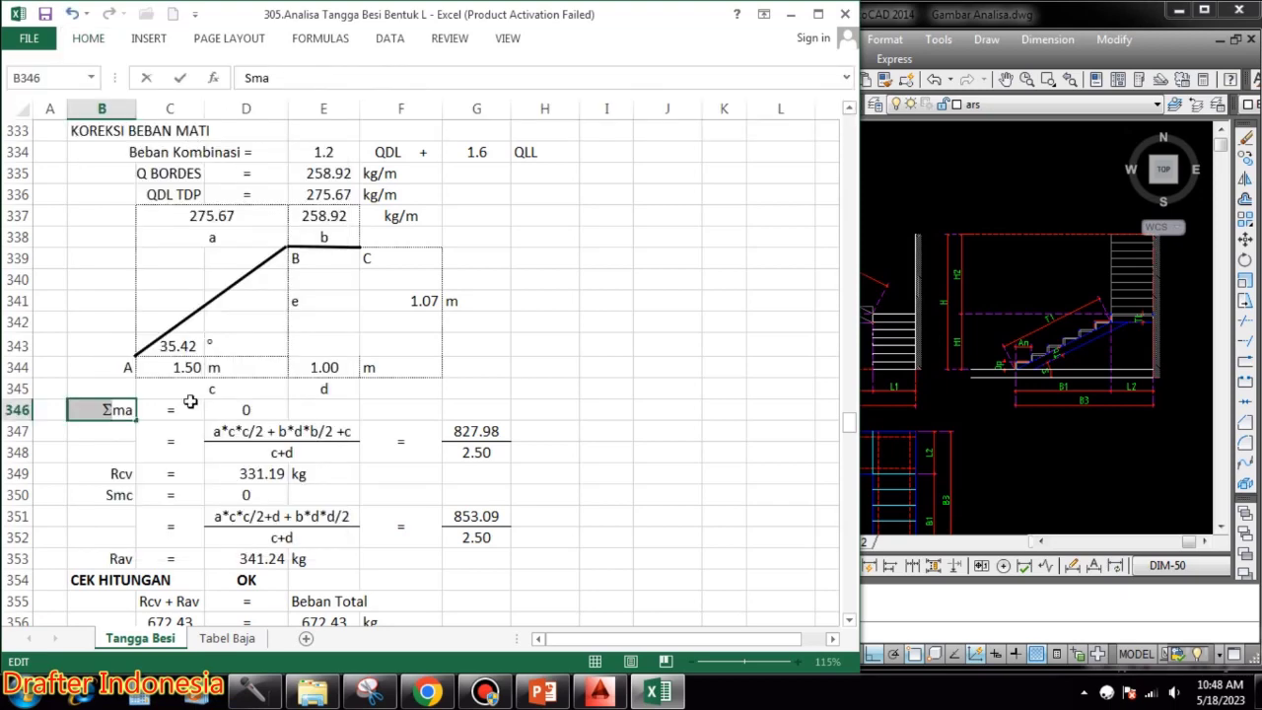
- Apply the Symbol font to just the S of the Smc label in B350, turning it into Σmc
click(118, 473)
double_click(112, 494)
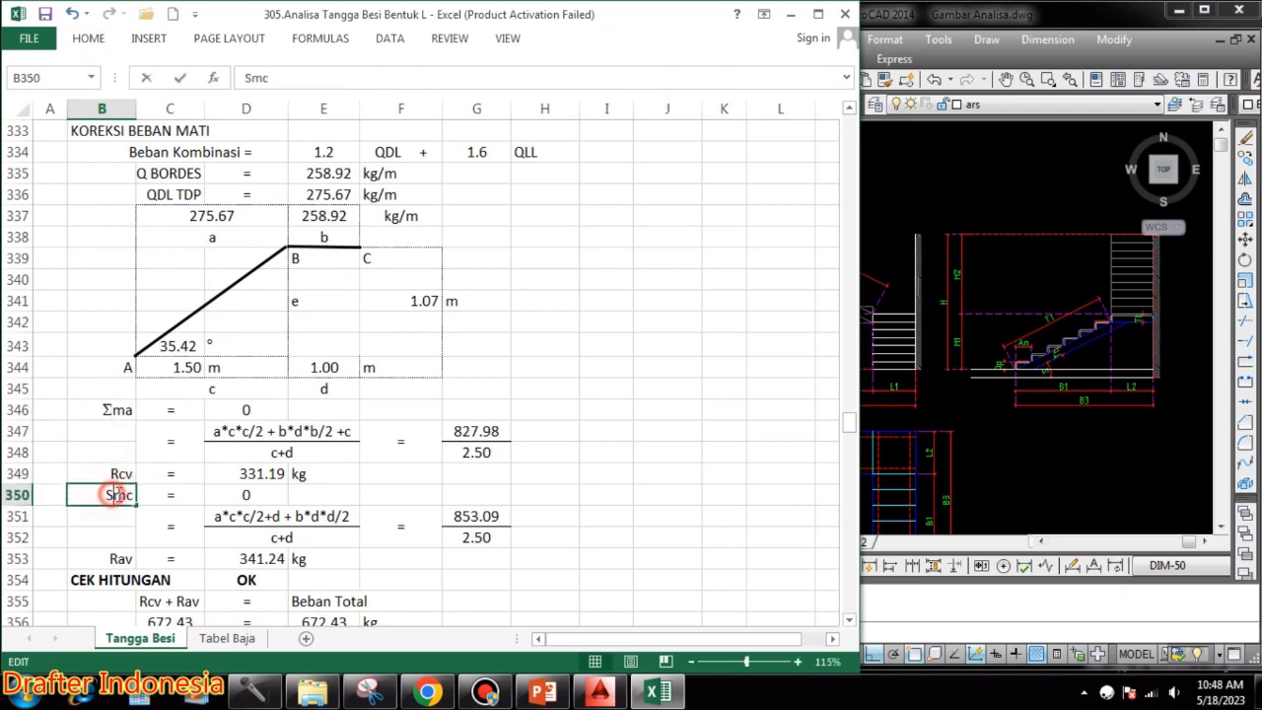
drag(104, 495, 116, 494)
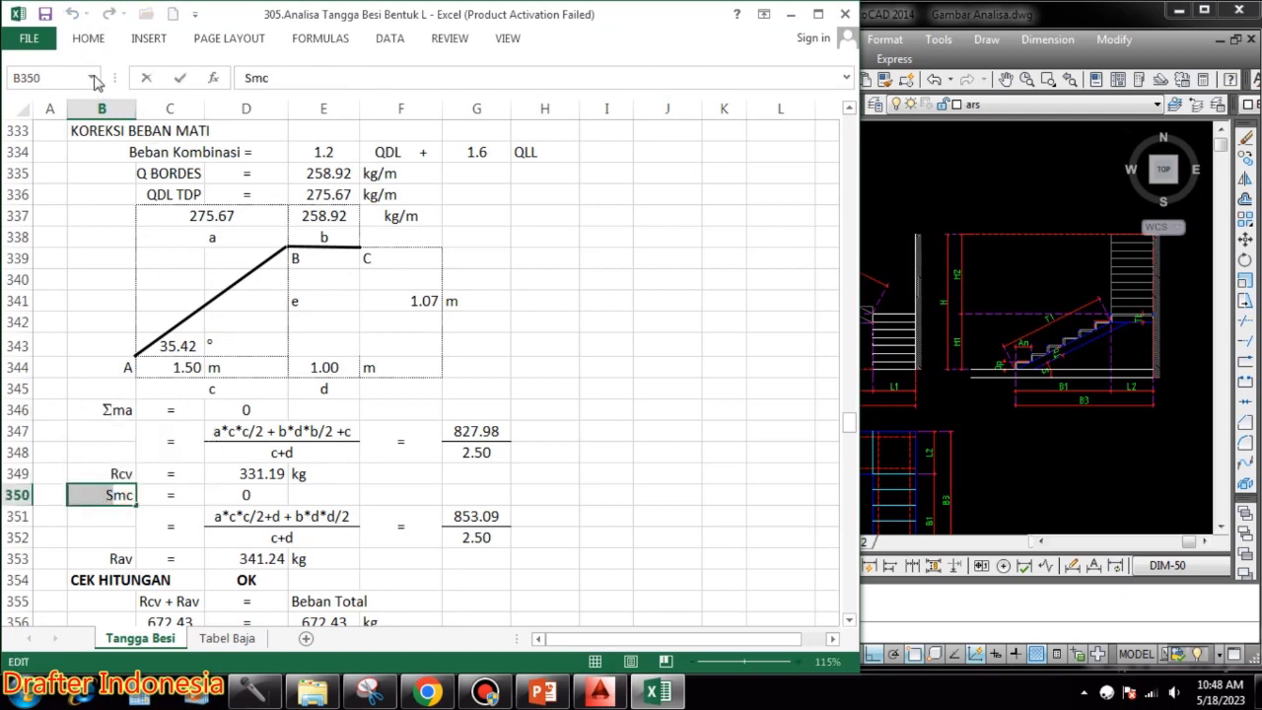
click(79, 39)
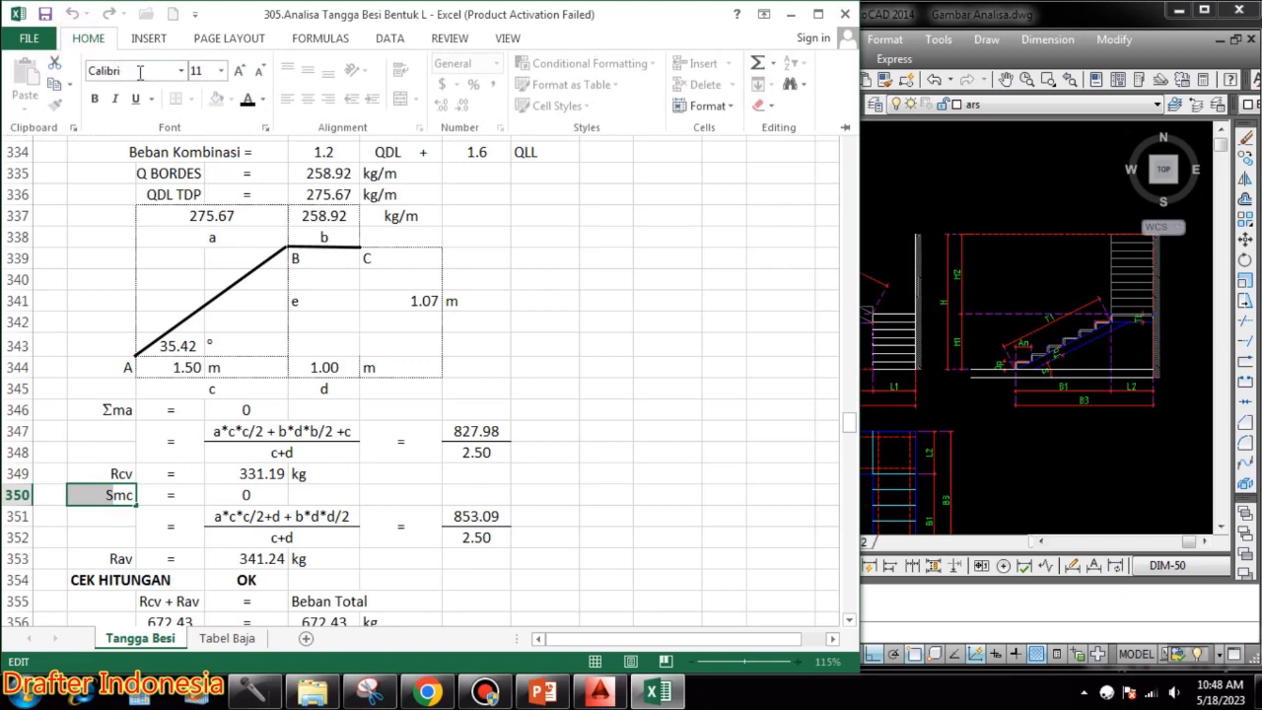
click(142, 71)
text(Symbol)
key(Return)
click(661, 493)
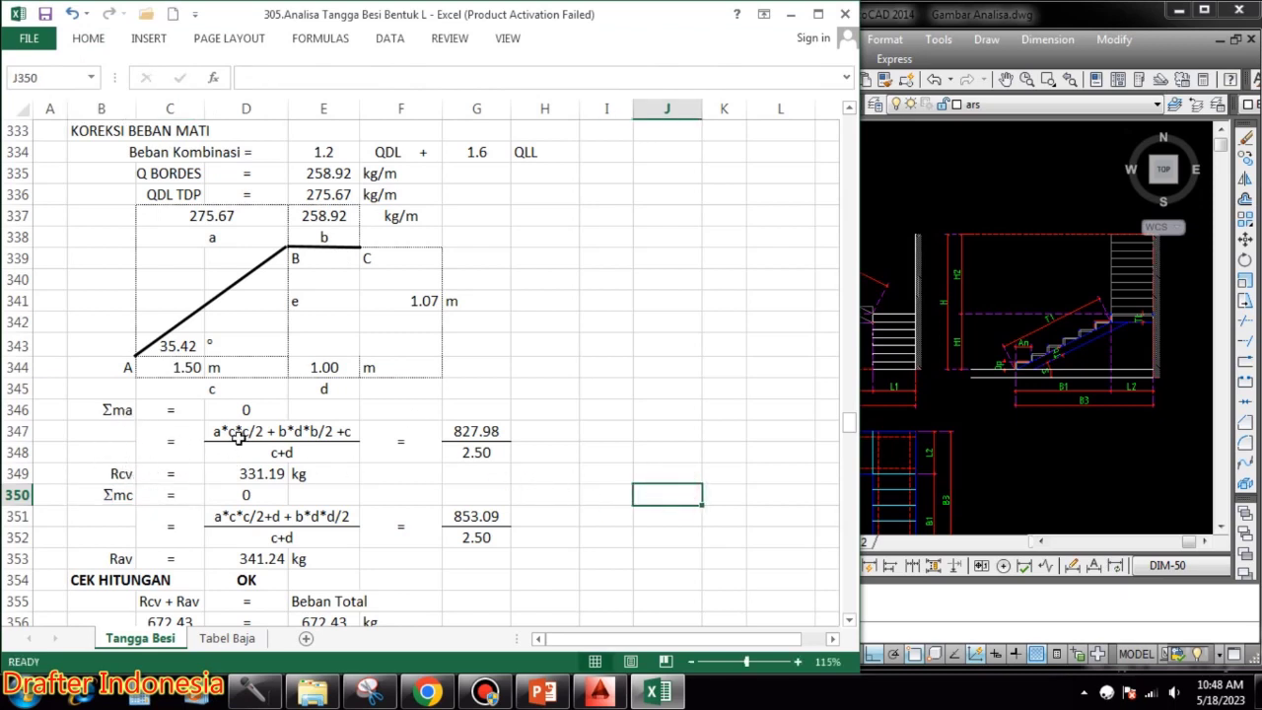
- Inspect the Rcv reaction formulas: numerator G347, denominator G348 and quotient D349, leaving them unmodified
double_click(475, 437)
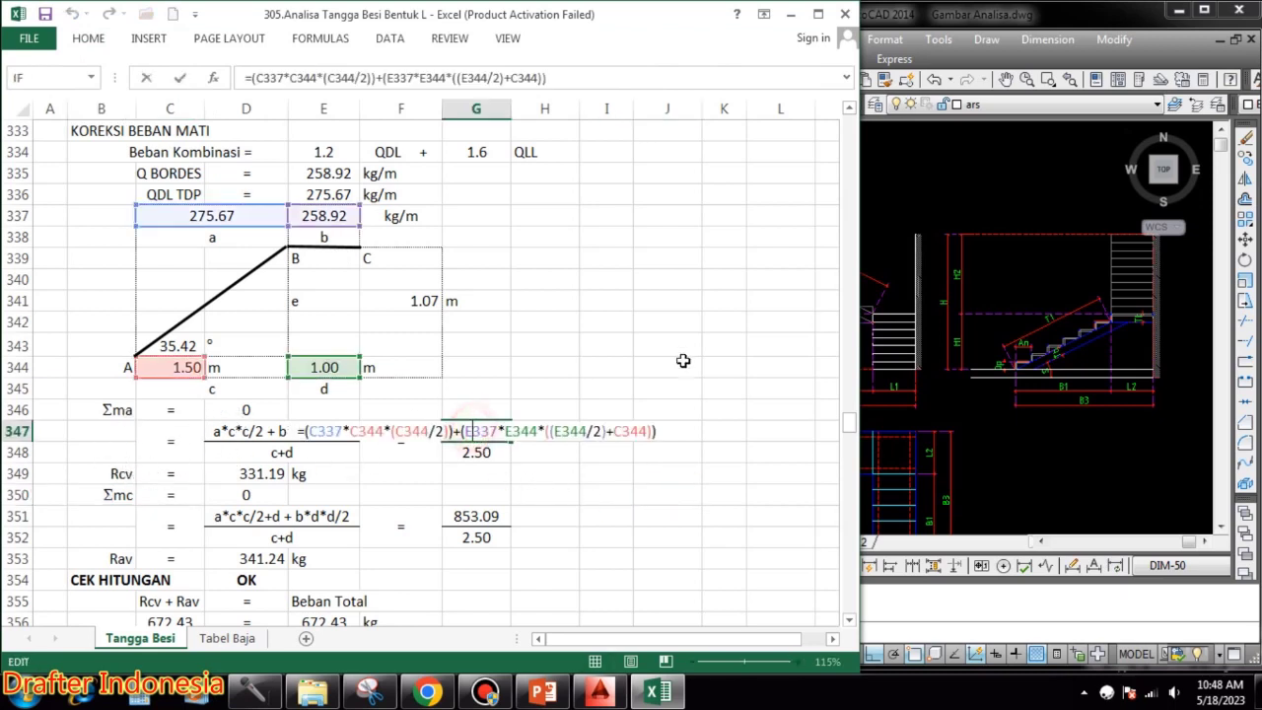
key(Escape)
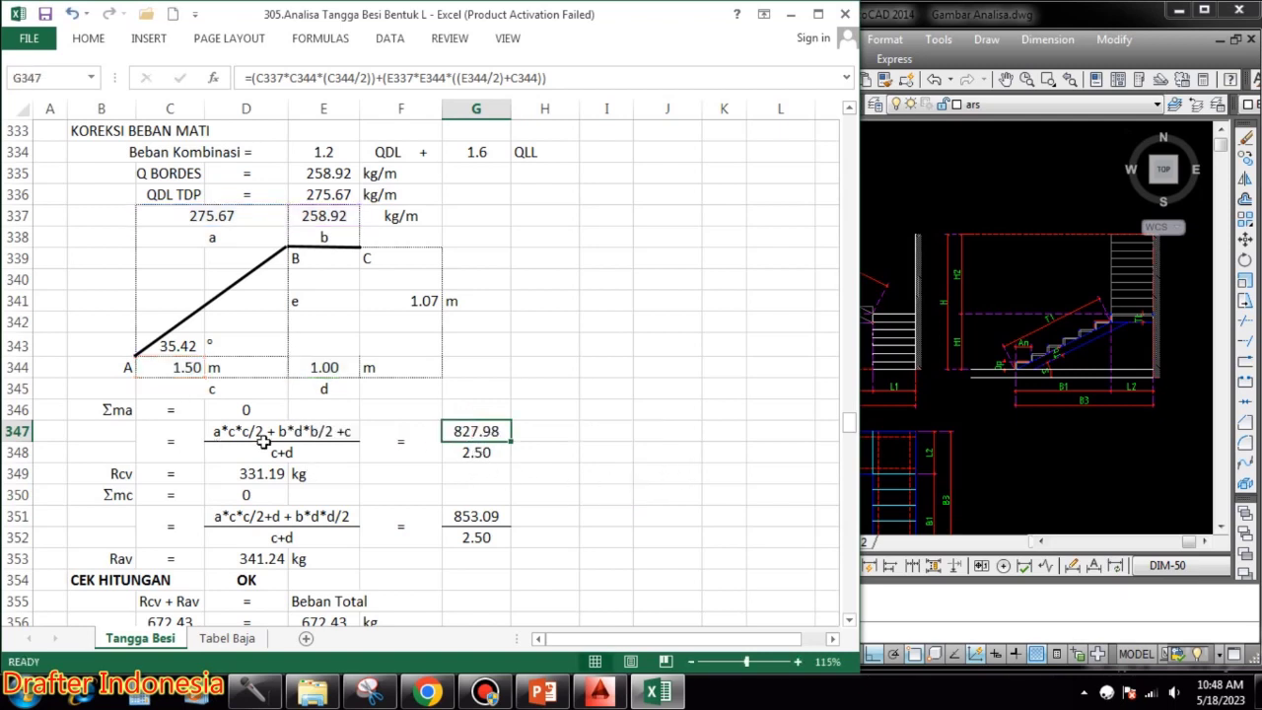
double_click(485, 457)
key(Escape)
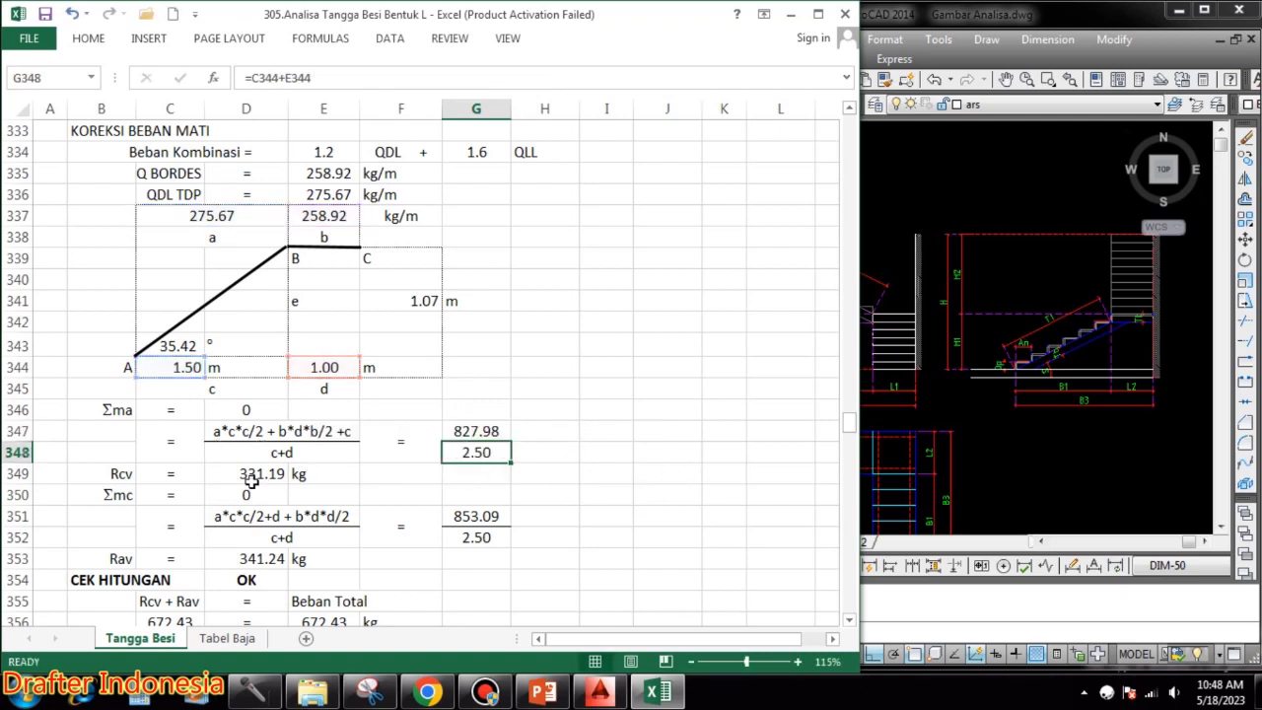
click(243, 473)
double_click(244, 473)
key(Escape)
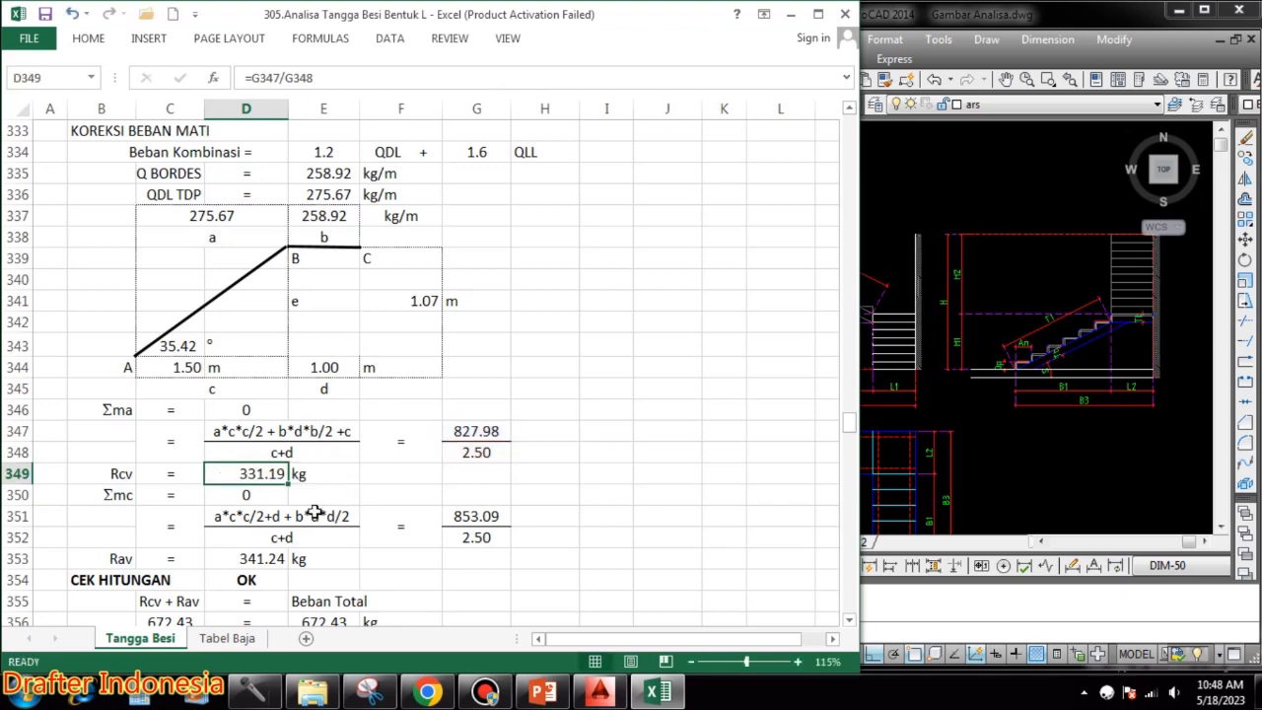
- Inspect the Rav reaction formulas in G351, G352 and D353 without modifying them
scroll(417, 449, down, 1)
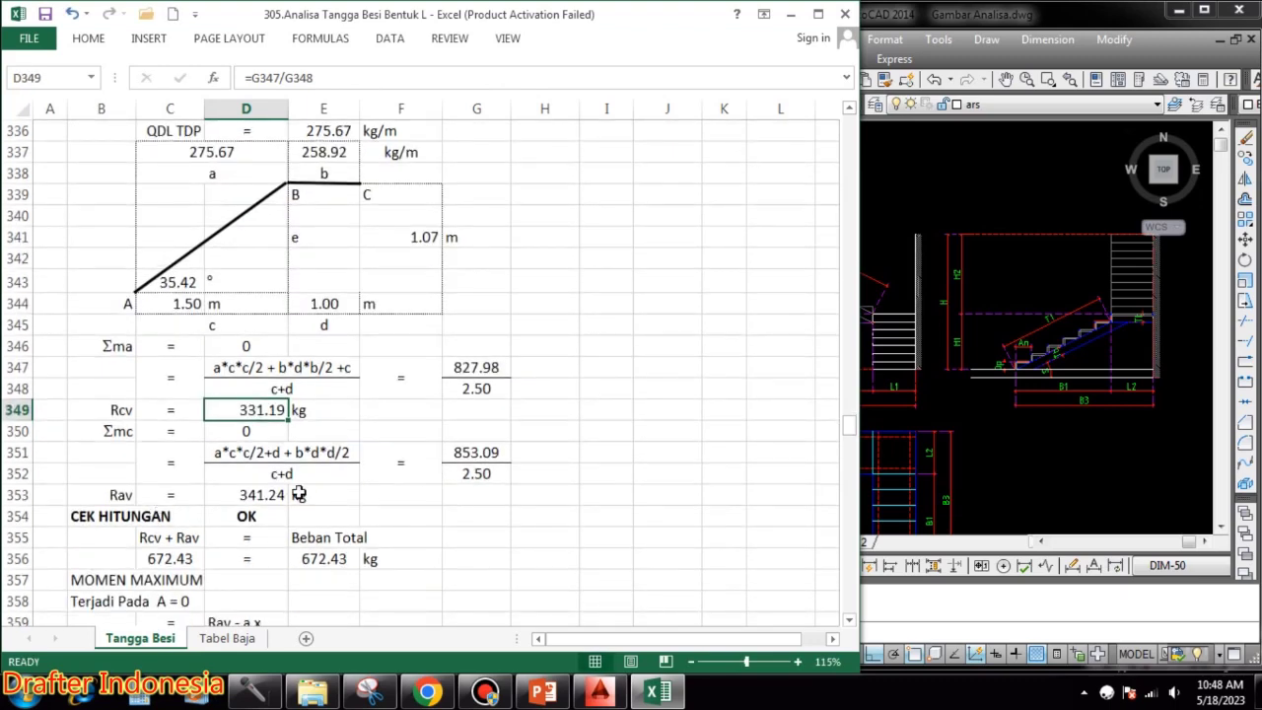
double_click(478, 451)
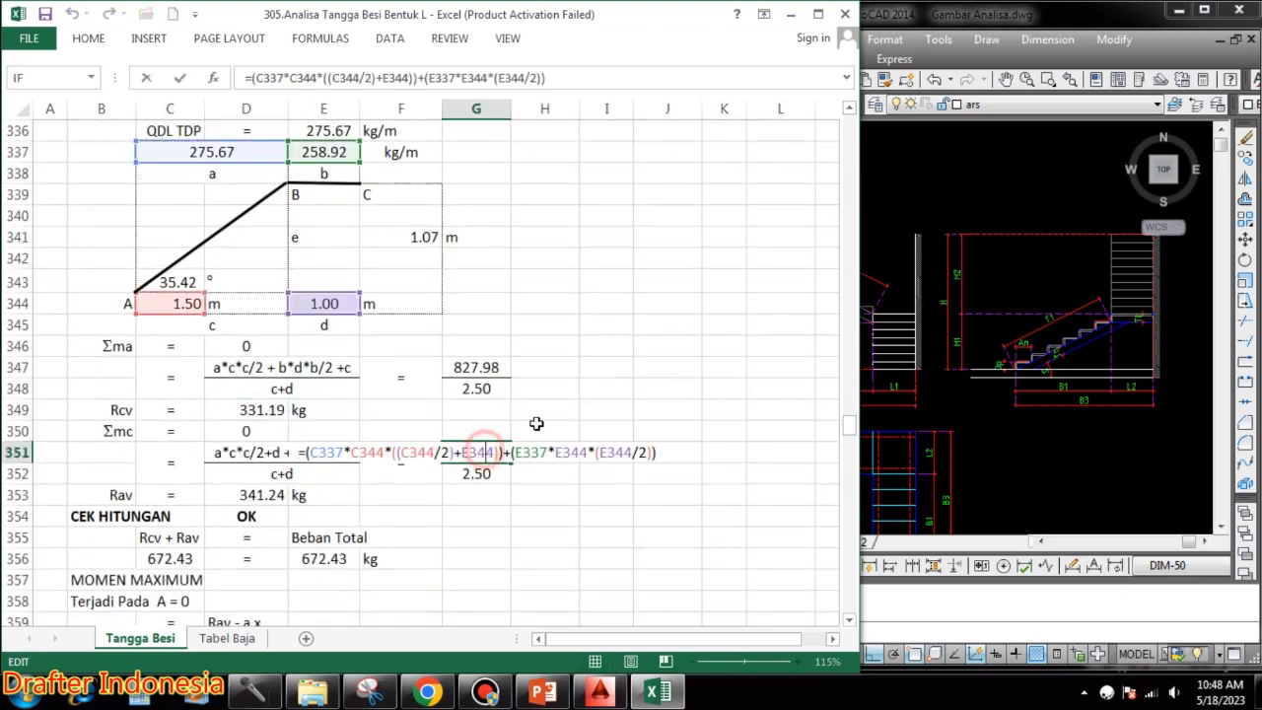
key(Escape)
double_click(485, 476)
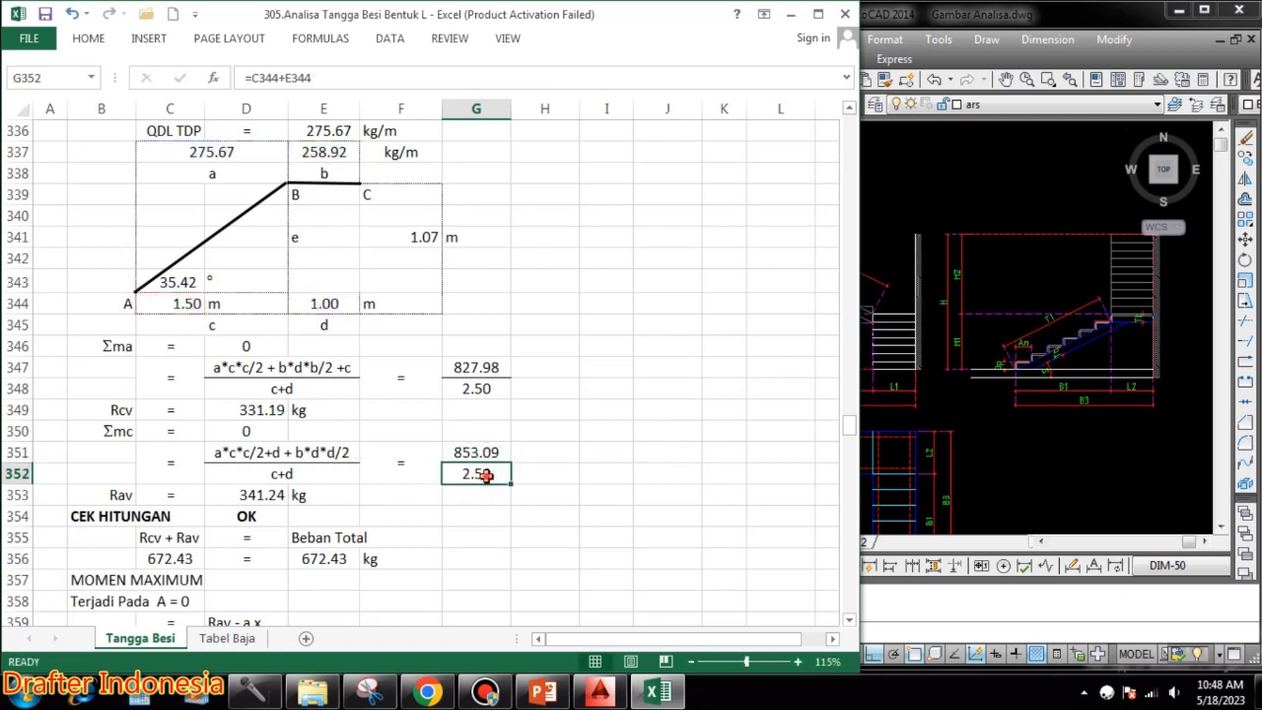
key(Escape)
double_click(250, 495)
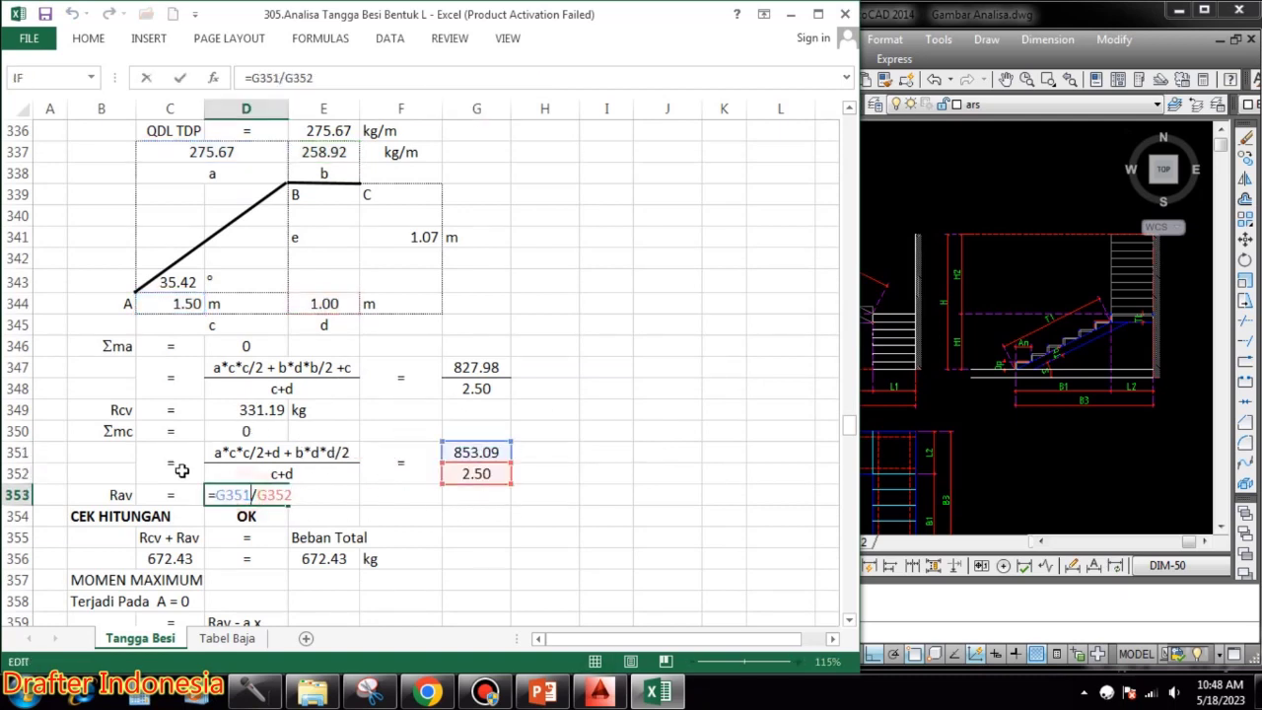
key(Escape)
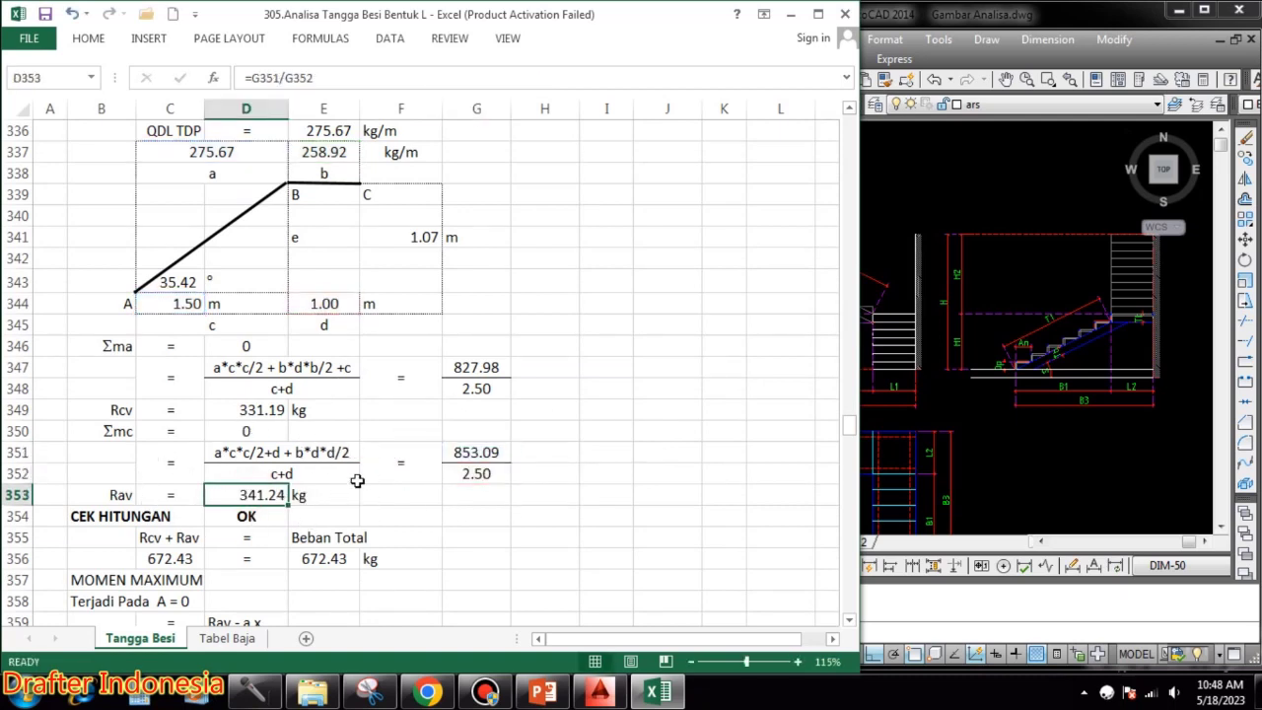
- Review the CEK HITUNGAN formulas for Rcv + Rav in C356 and Beban Total in E356
scroll(246, 488, down, 1)
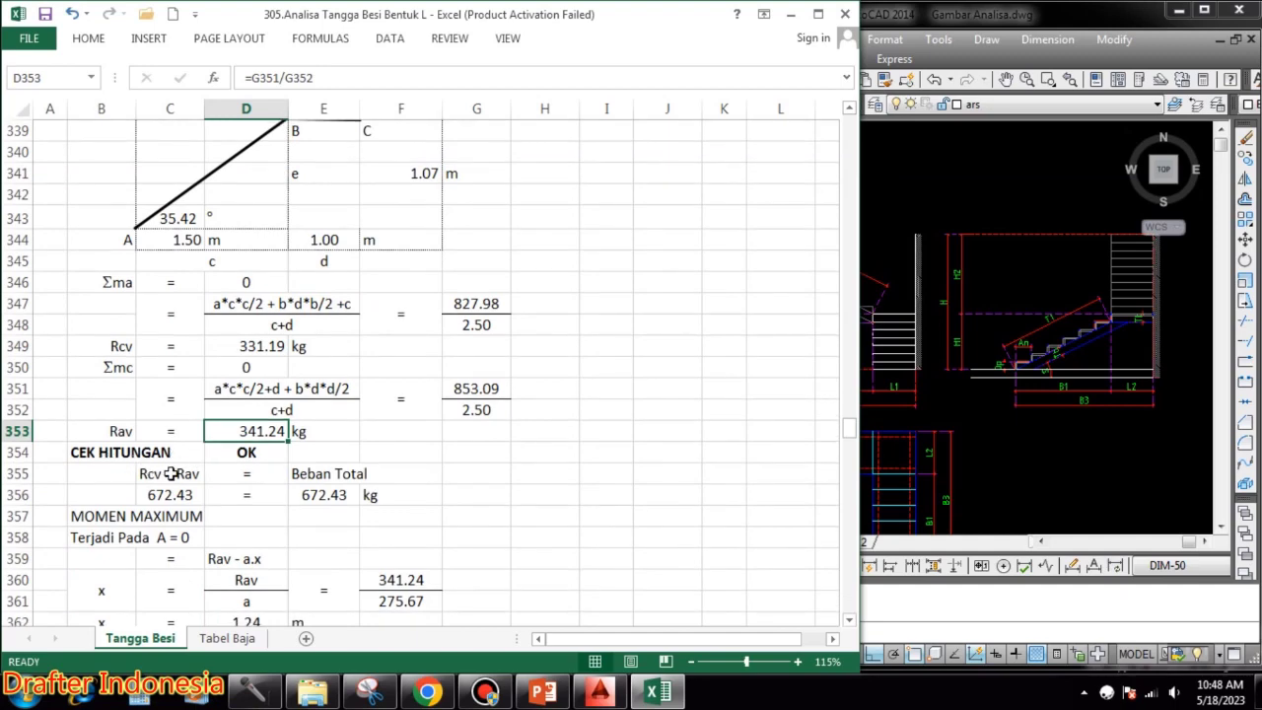
click(171, 473)
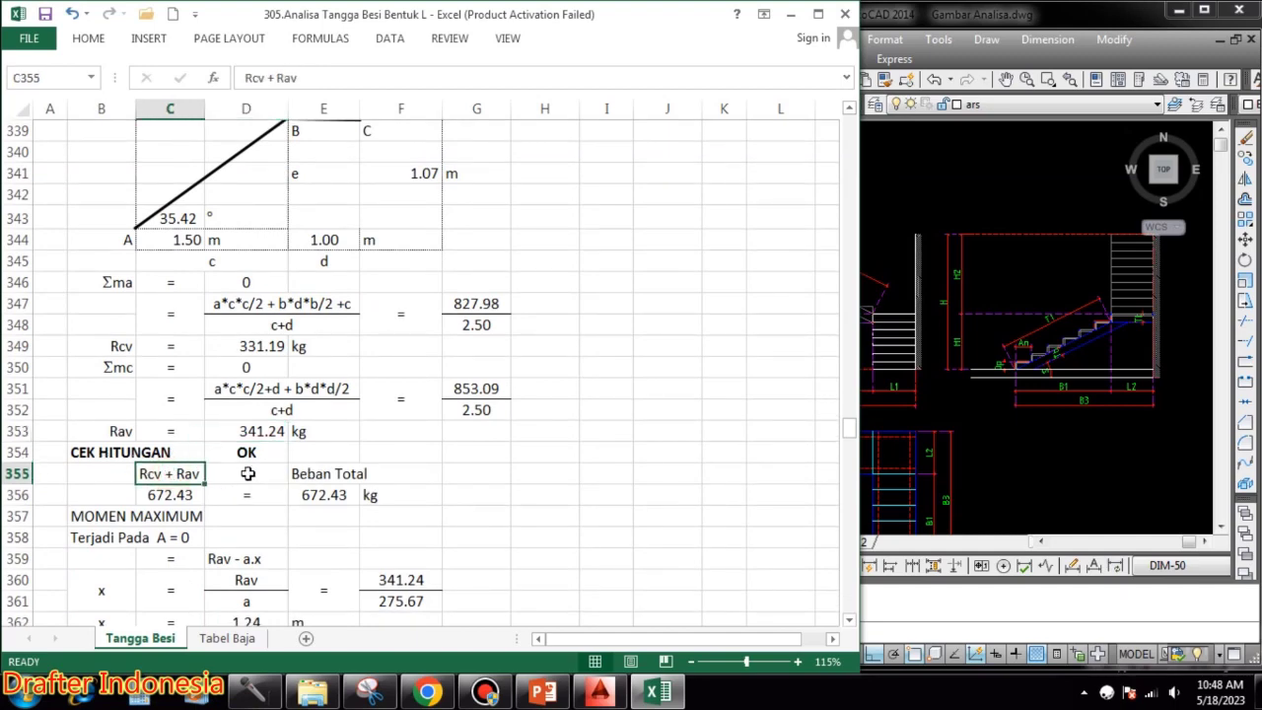
double_click(174, 495)
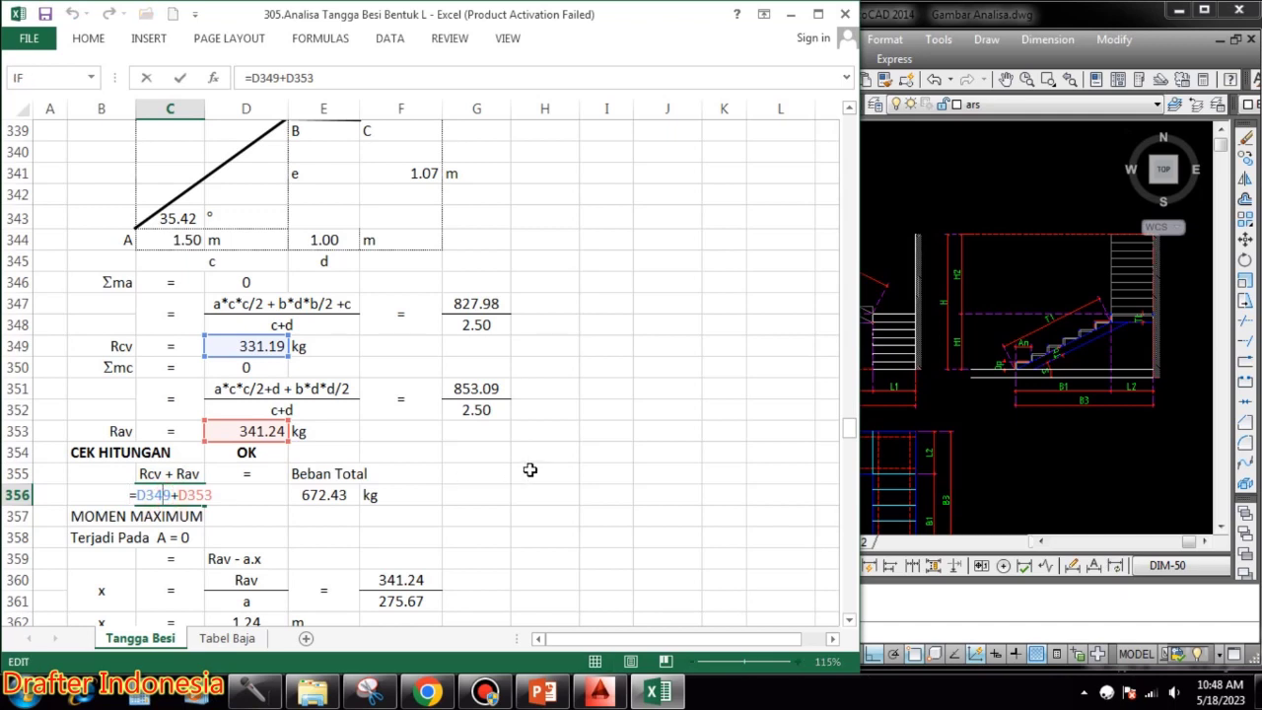
key(Escape)
double_click(341, 495)
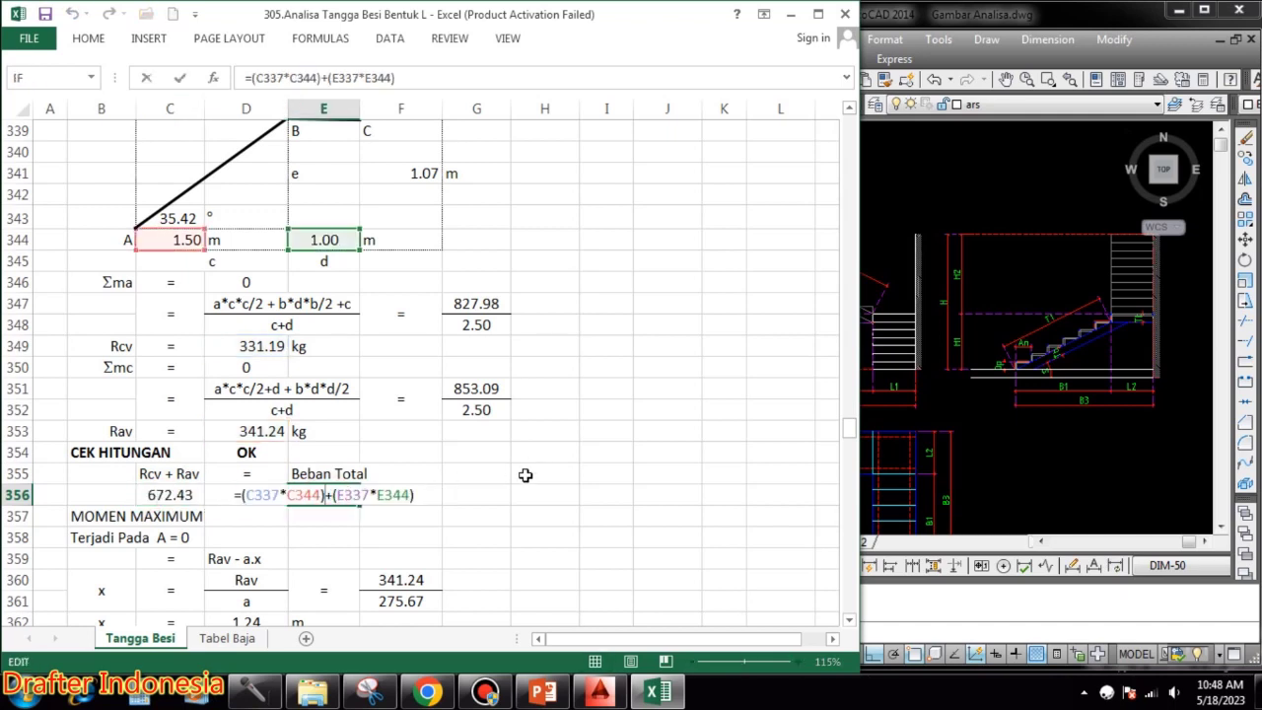
key(Escape)
- Examine how x is derived under MOMEN MAXIMUM for A = 0, checking the cells F360, F361 and D362
scroll(540, 462, down, 2)
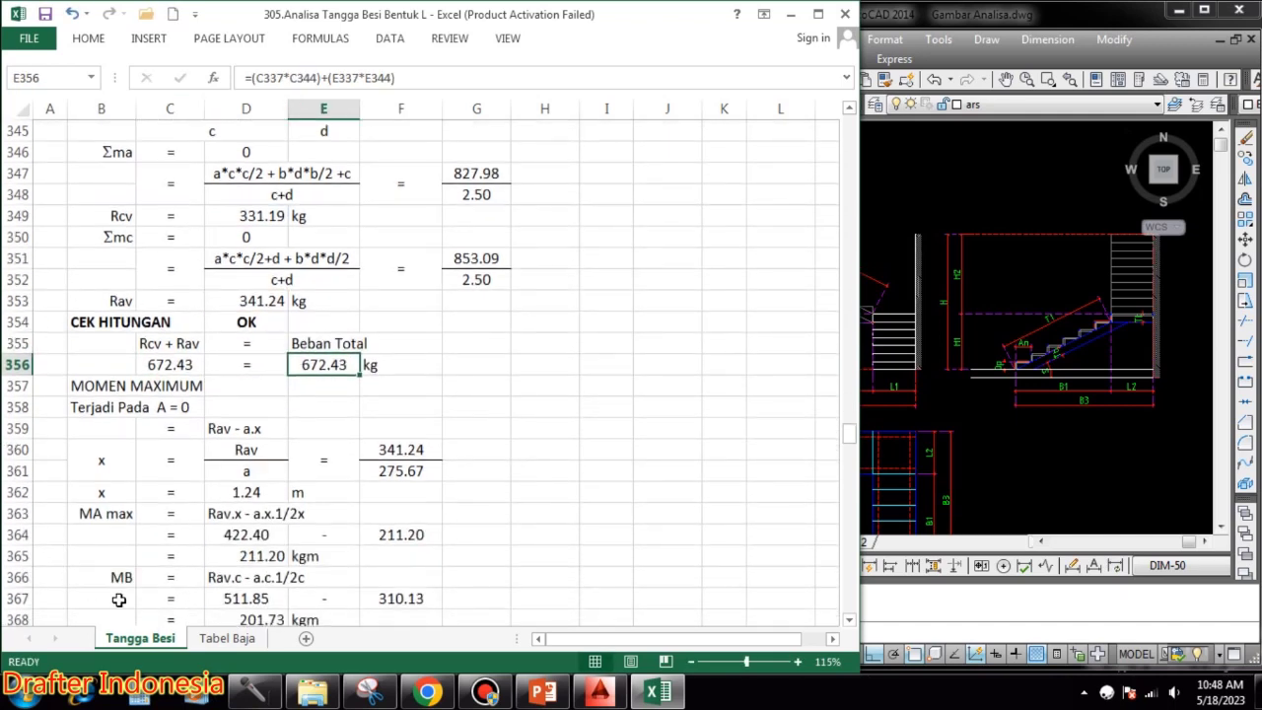
scroll(187, 408, up, 3)
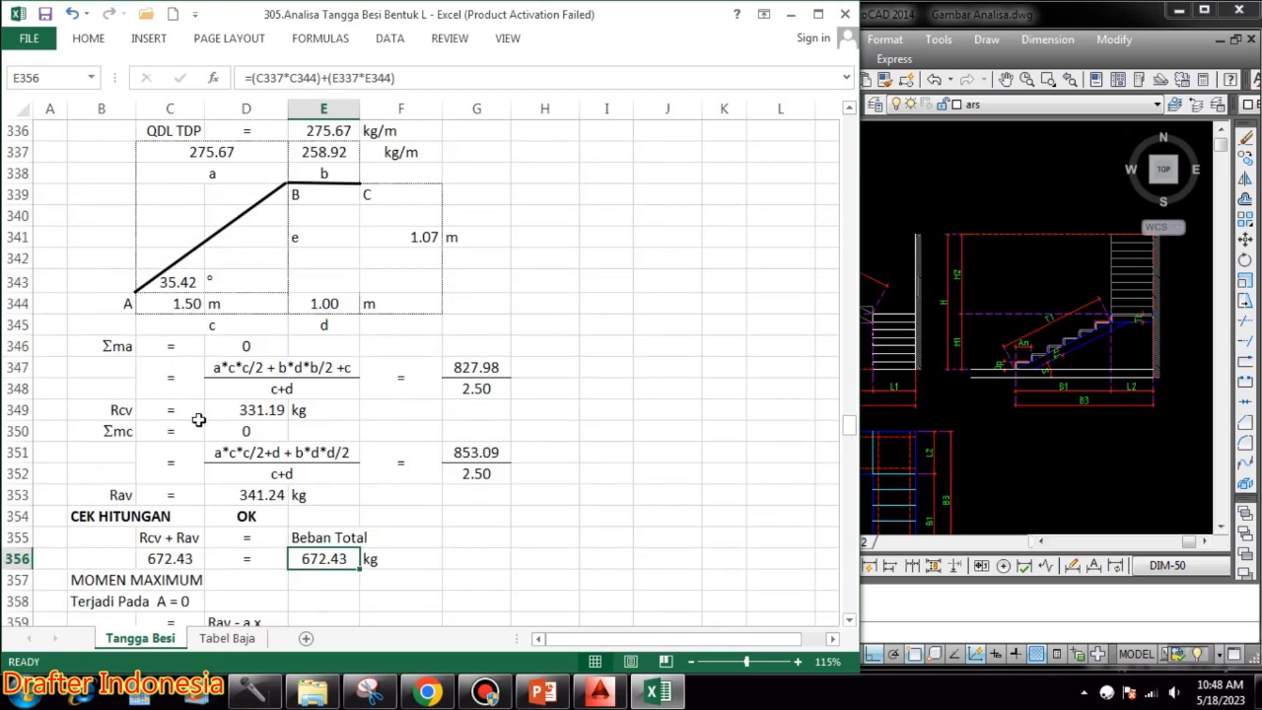
scroll(306, 292, down, 4)
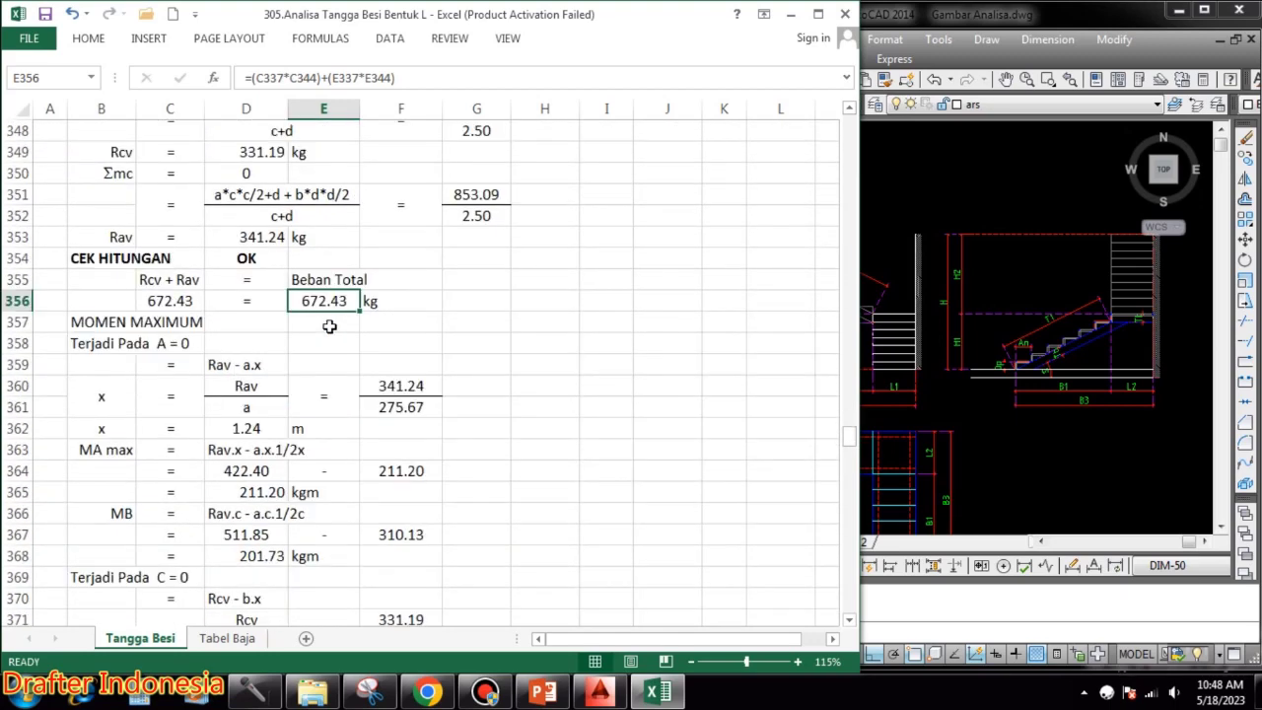
double_click(268, 390)
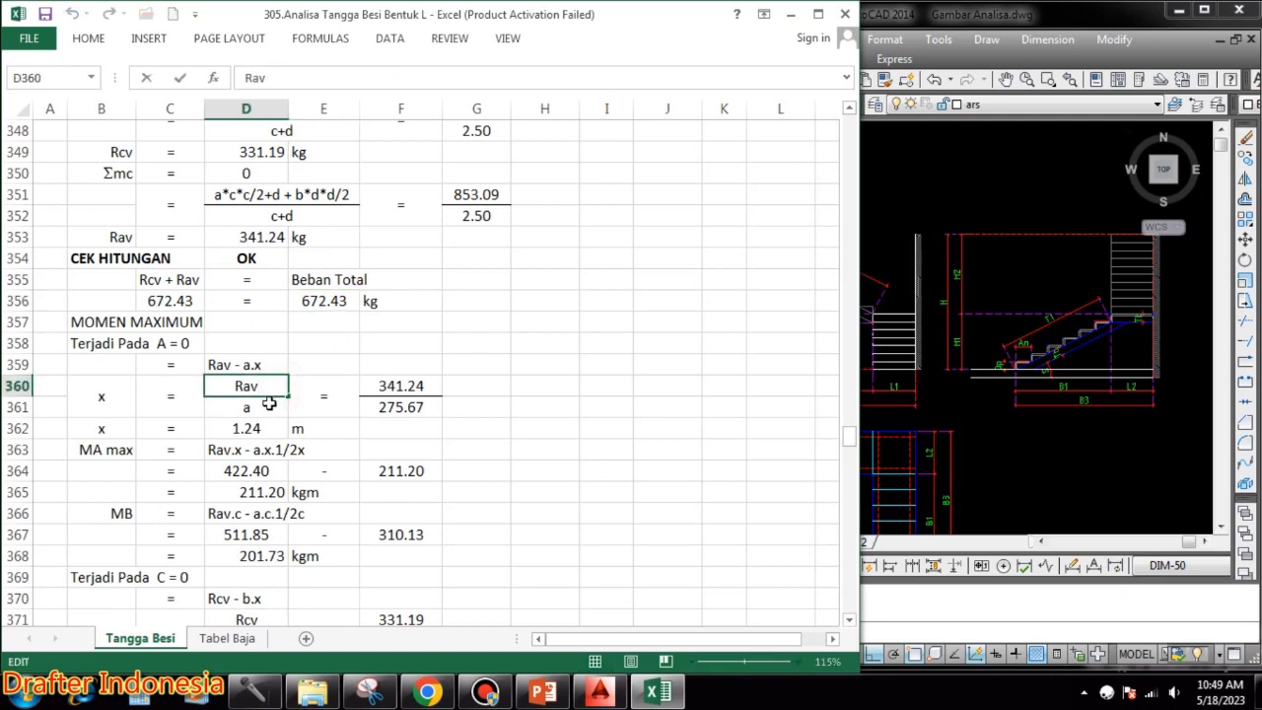
key(Return)
click(414, 386)
text(=D353)
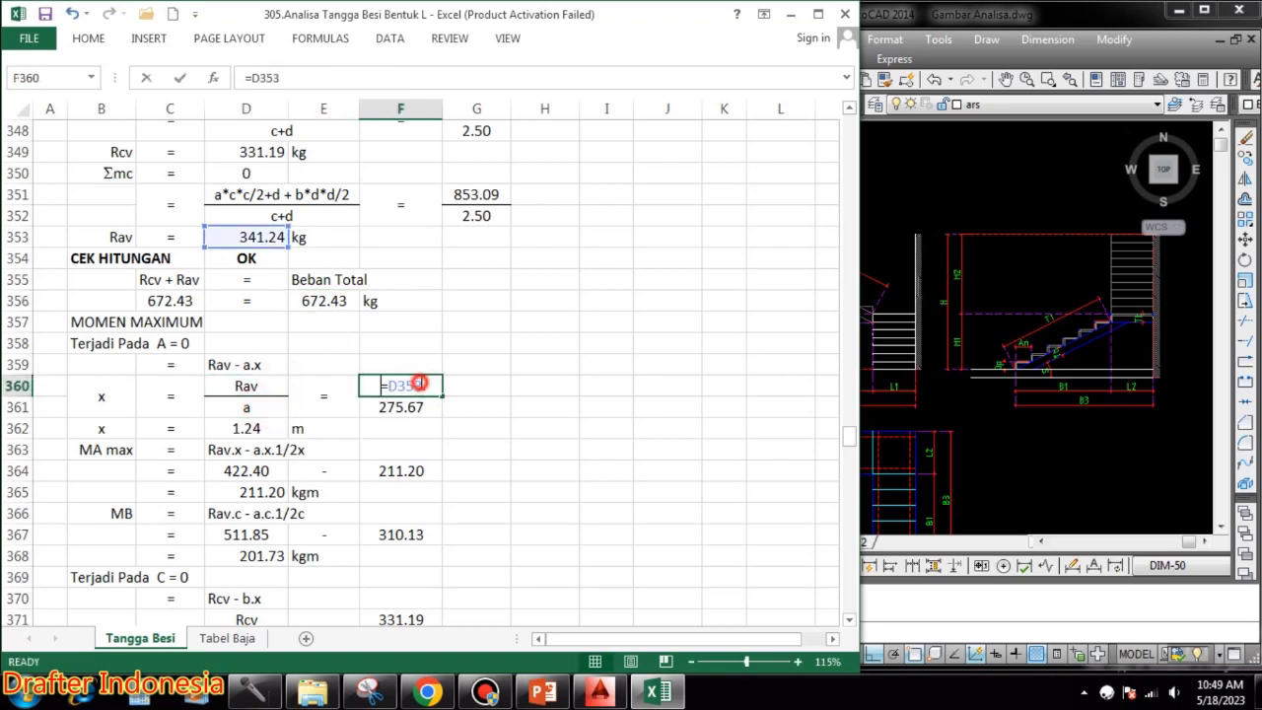
double_click(413, 407)
double_click(245, 430)
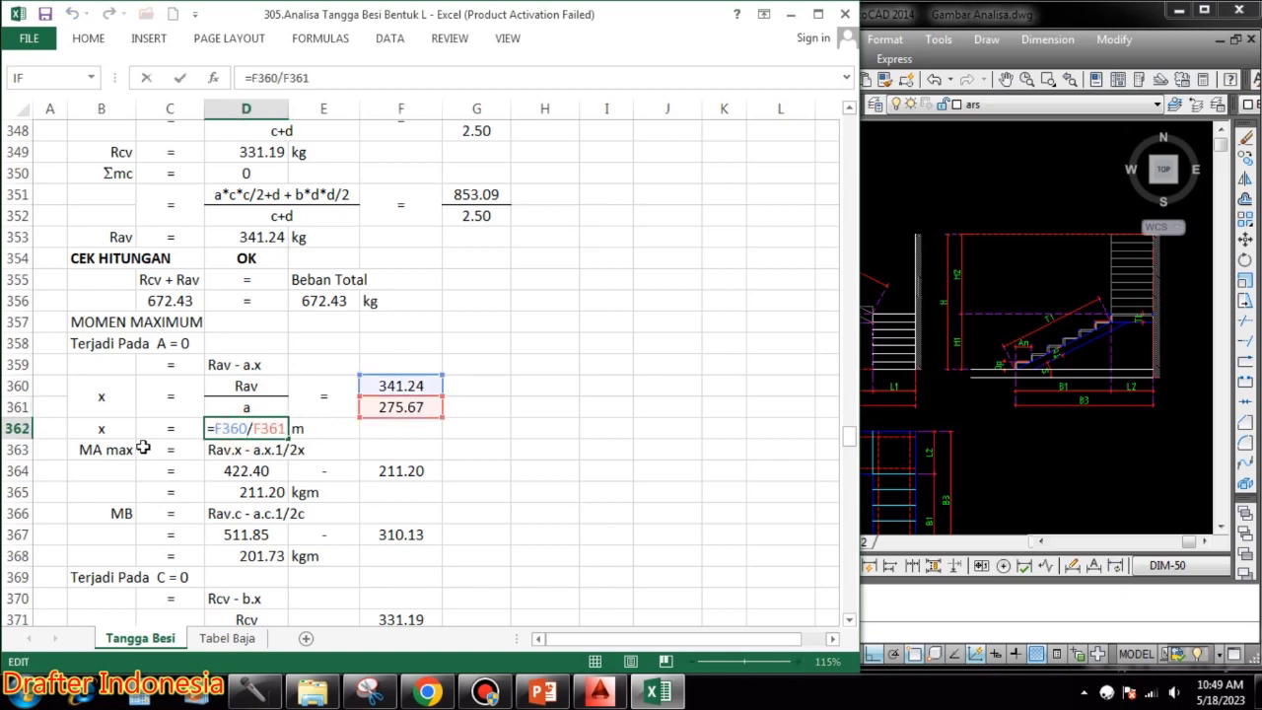
key(Escape)
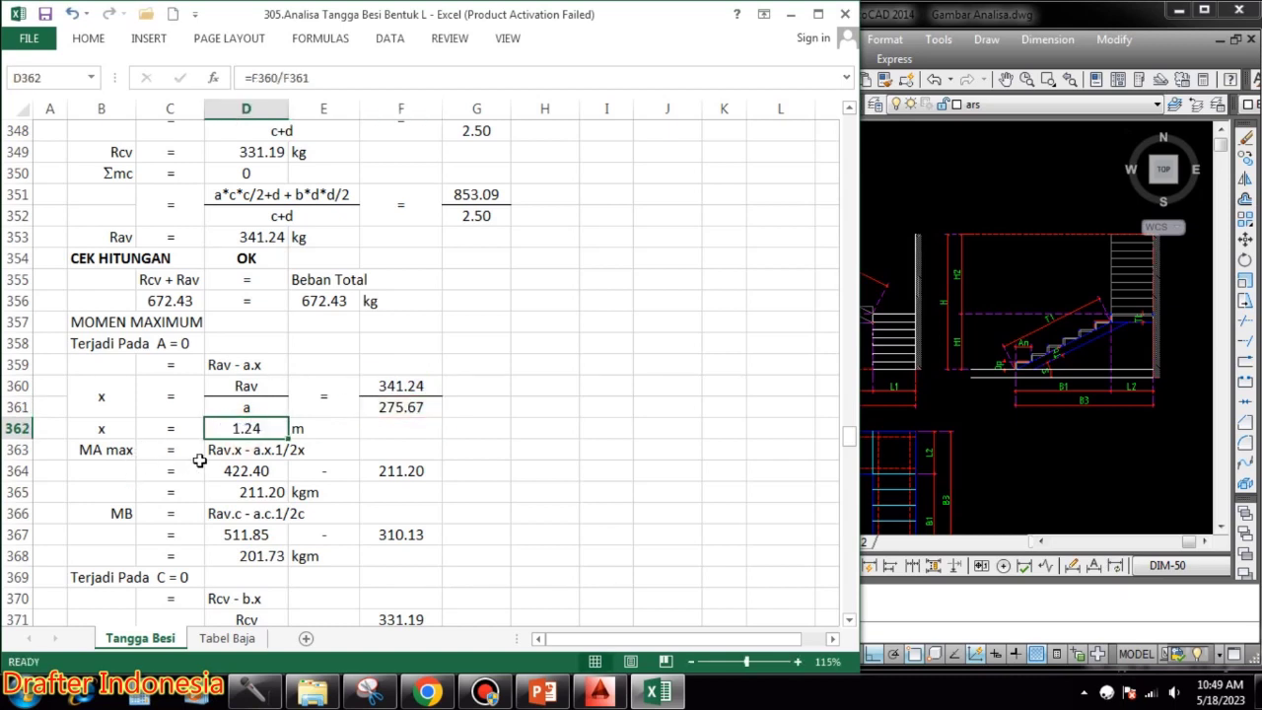
- Check the MA max formulas in D364, F364 and D365, keeping them as they are
click(278, 470)
text(=D353*D362)
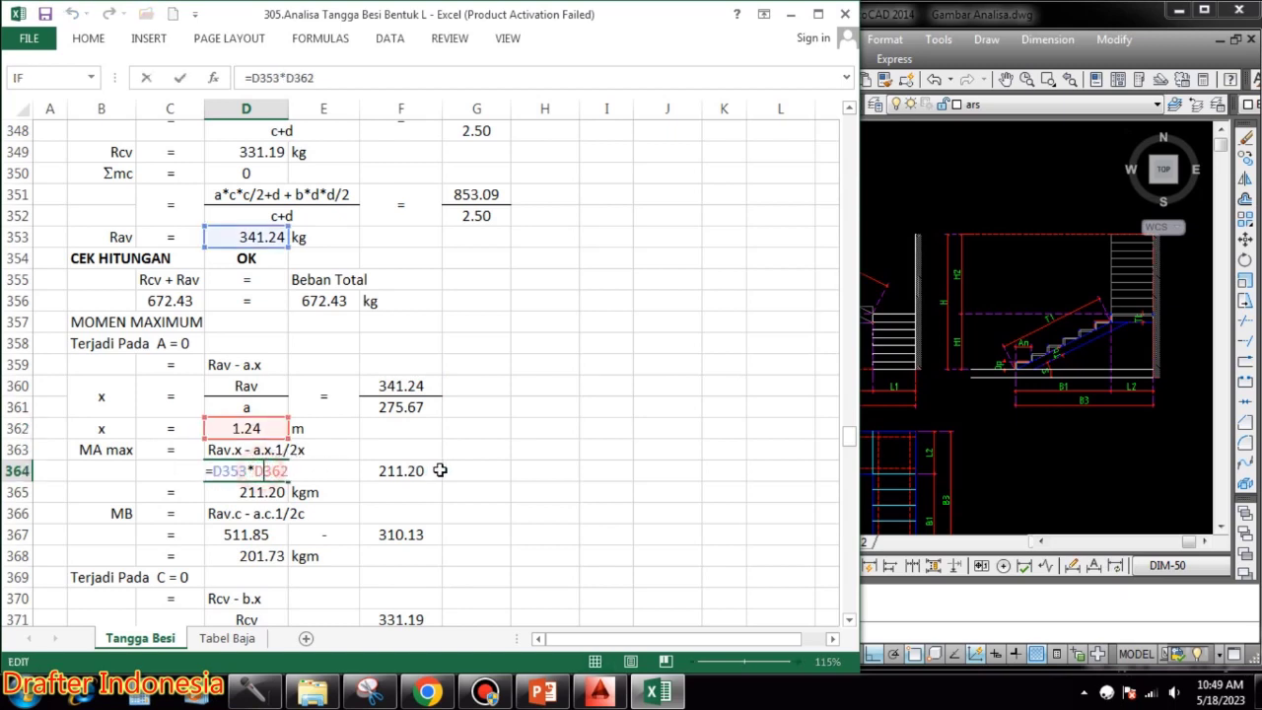
double_click(414, 471)
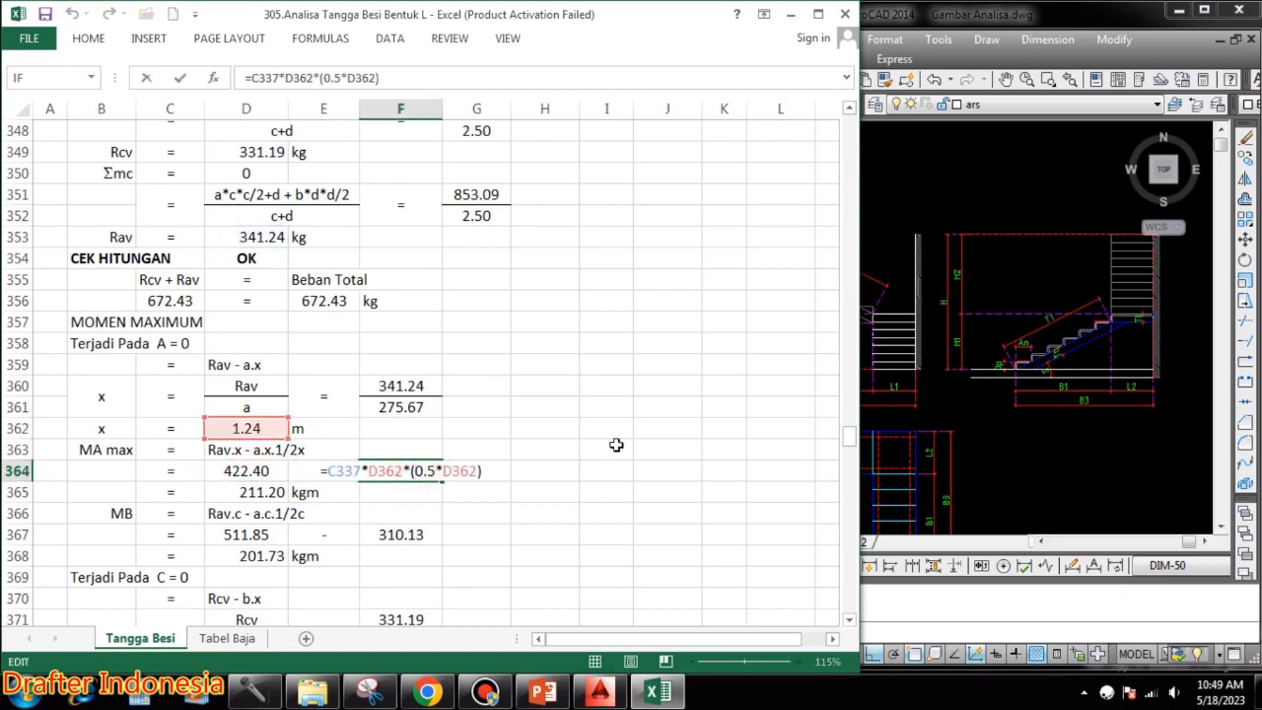
key(Escape)
click(259, 493)
text(=D364-F364)
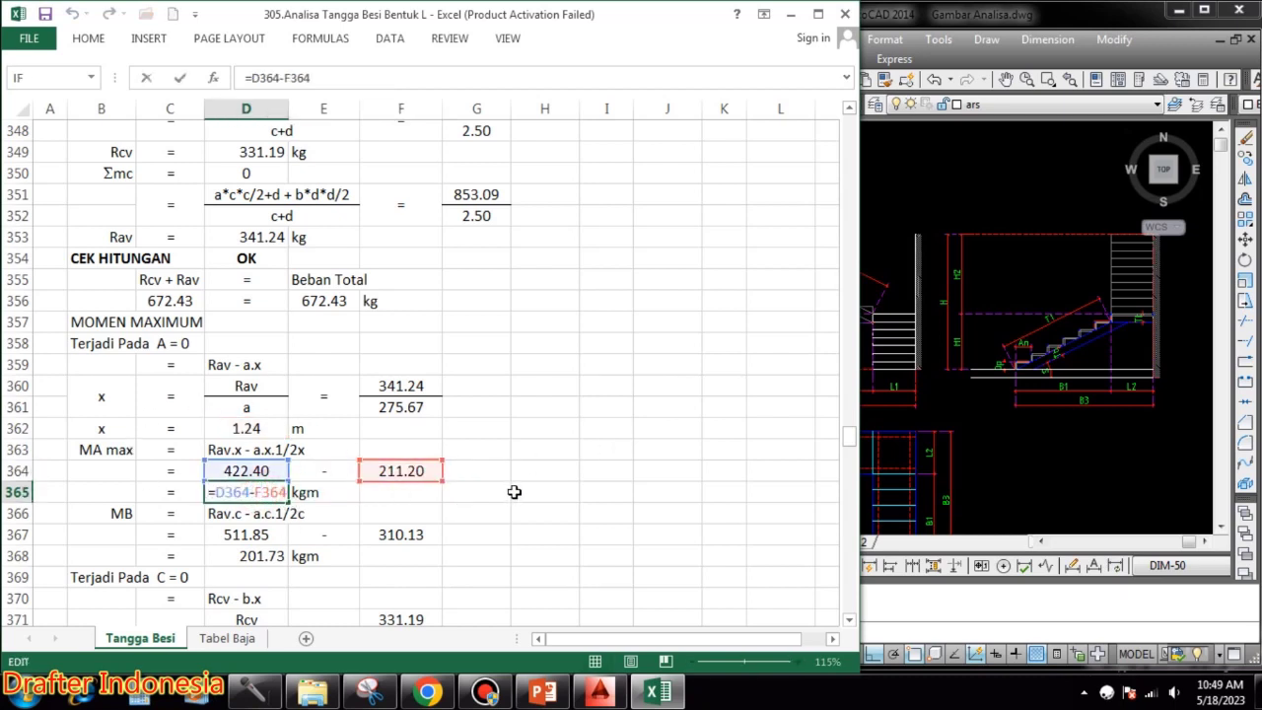
key(ctrl+Return)
scroll(254, 386, down, 1)
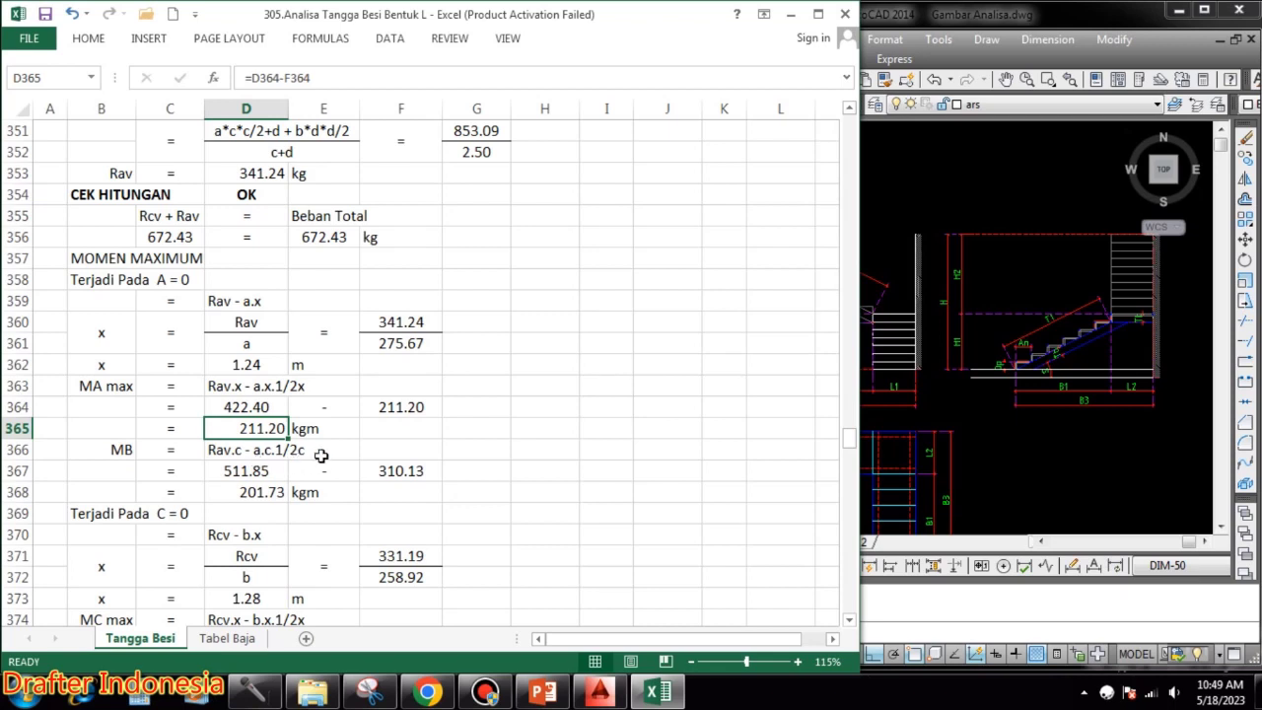
- Review the MB formulas for A = 0 in D367, F367 and D368 without editing them
double_click(255, 471)
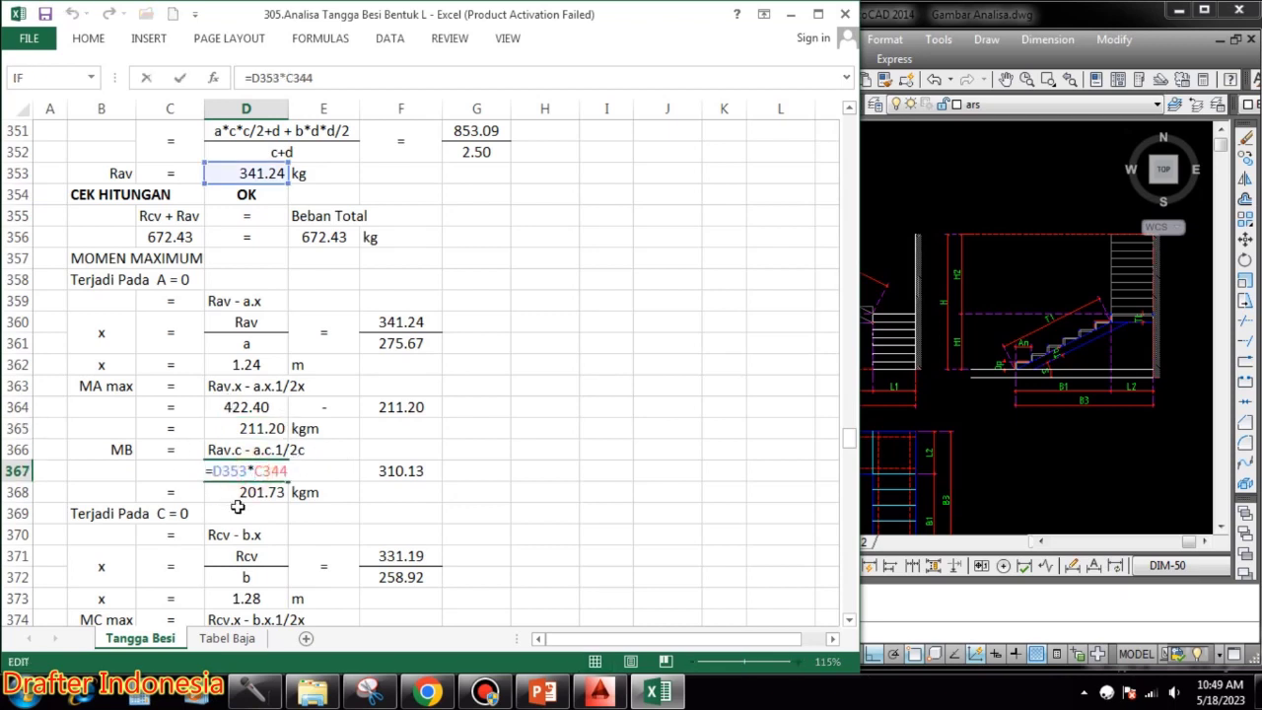
click(411, 472)
double_click(410, 472)
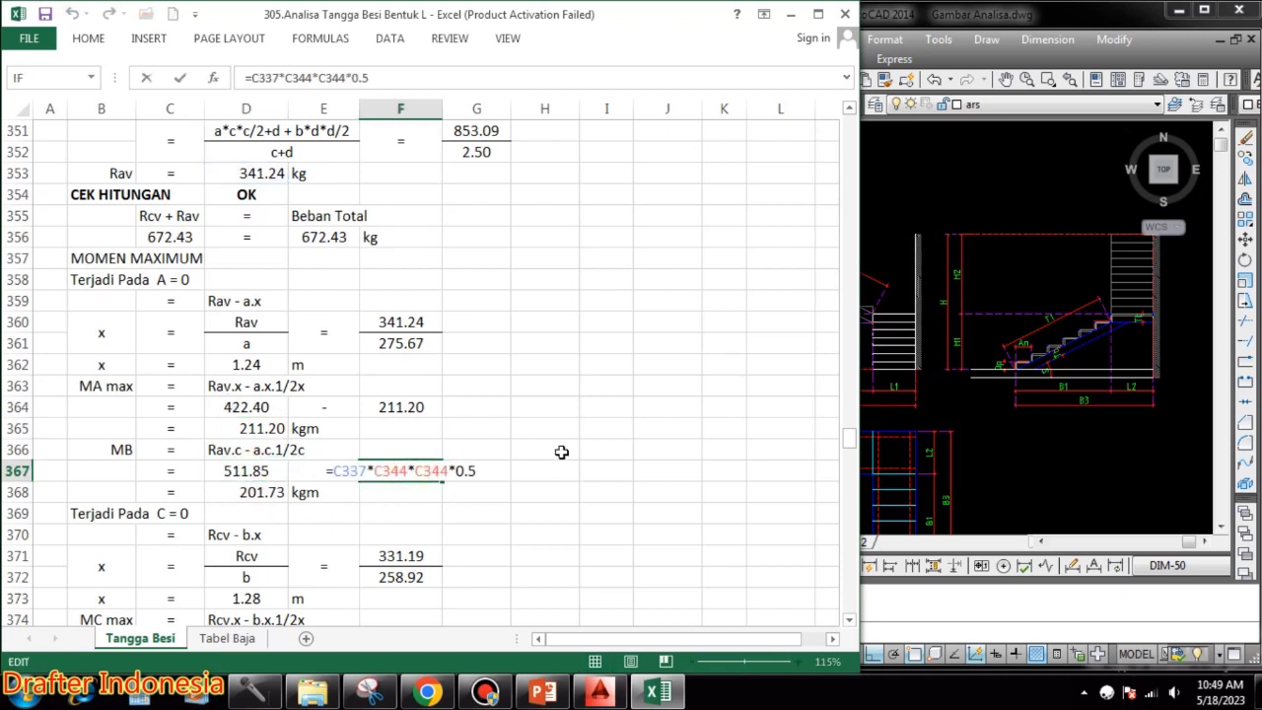
key(Escape)
double_click(286, 491)
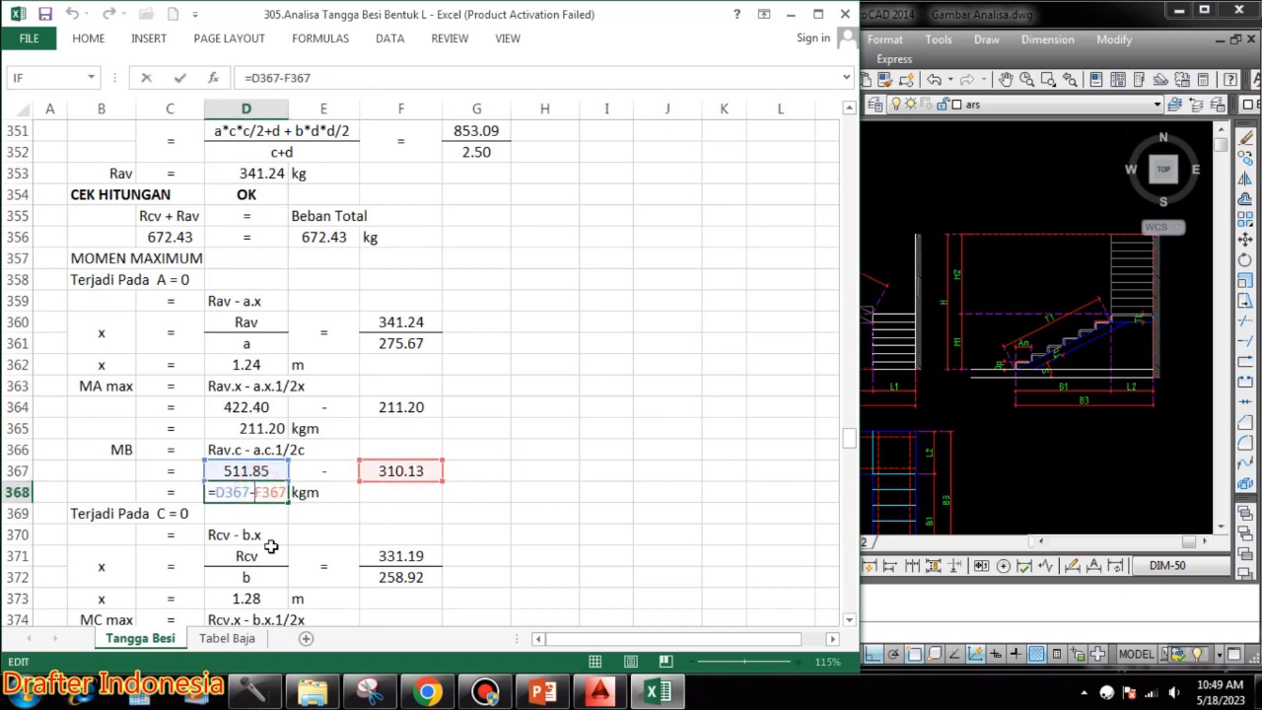
key(Escape)
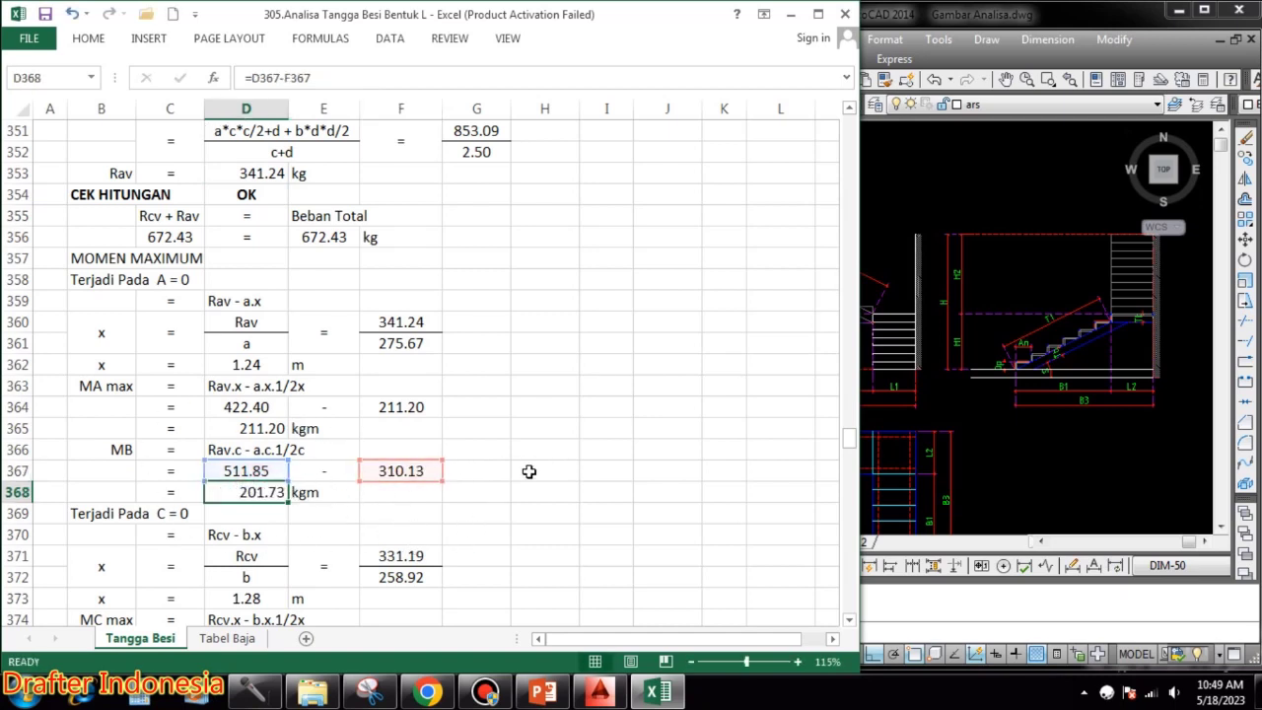
- Examine how x is derived under Terjadi Pada C = 0, checking the cells F371, F372 and D373
scroll(491, 440, down, 2)
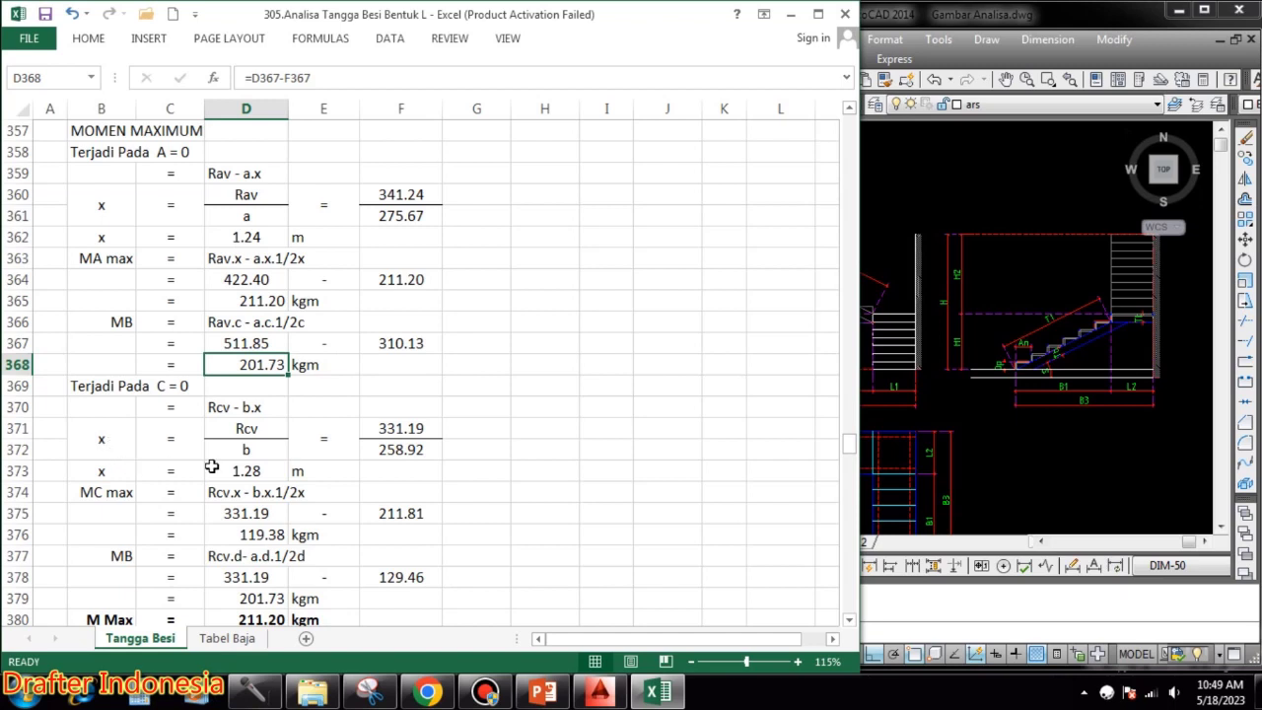
double_click(393, 428)
key(Return)
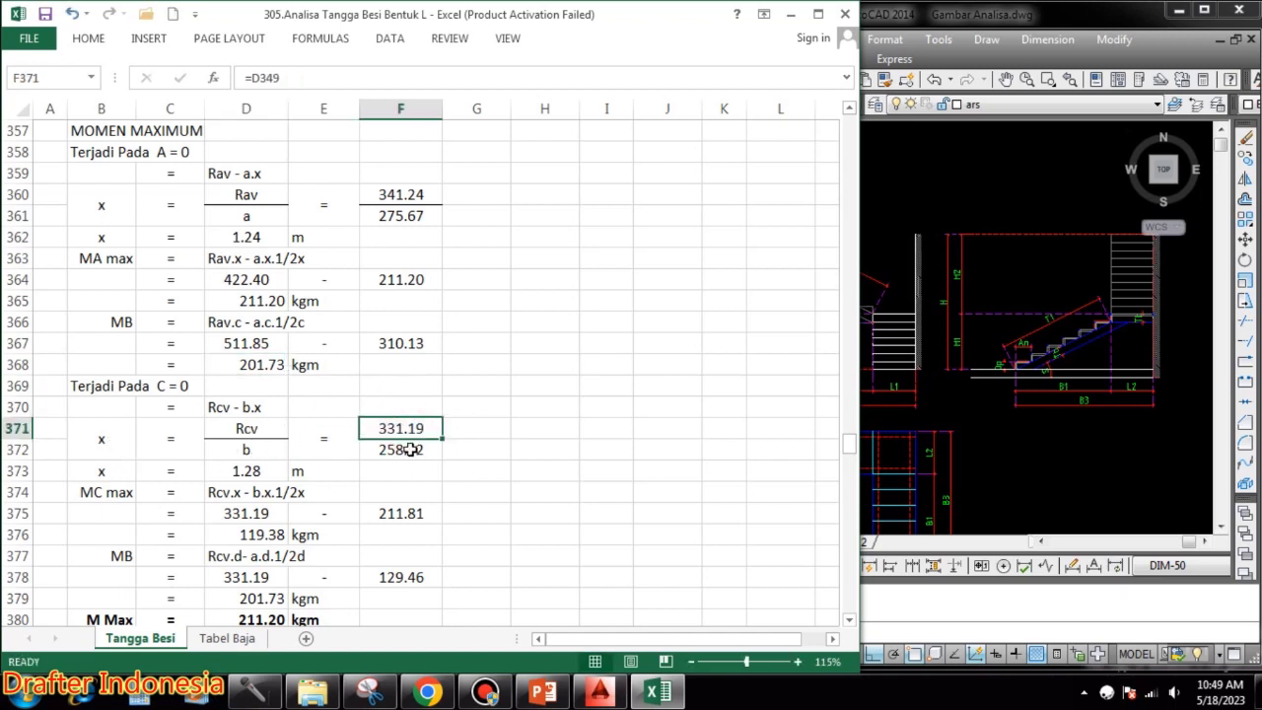
double_click(408, 448)
key(Escape)
double_click(243, 471)
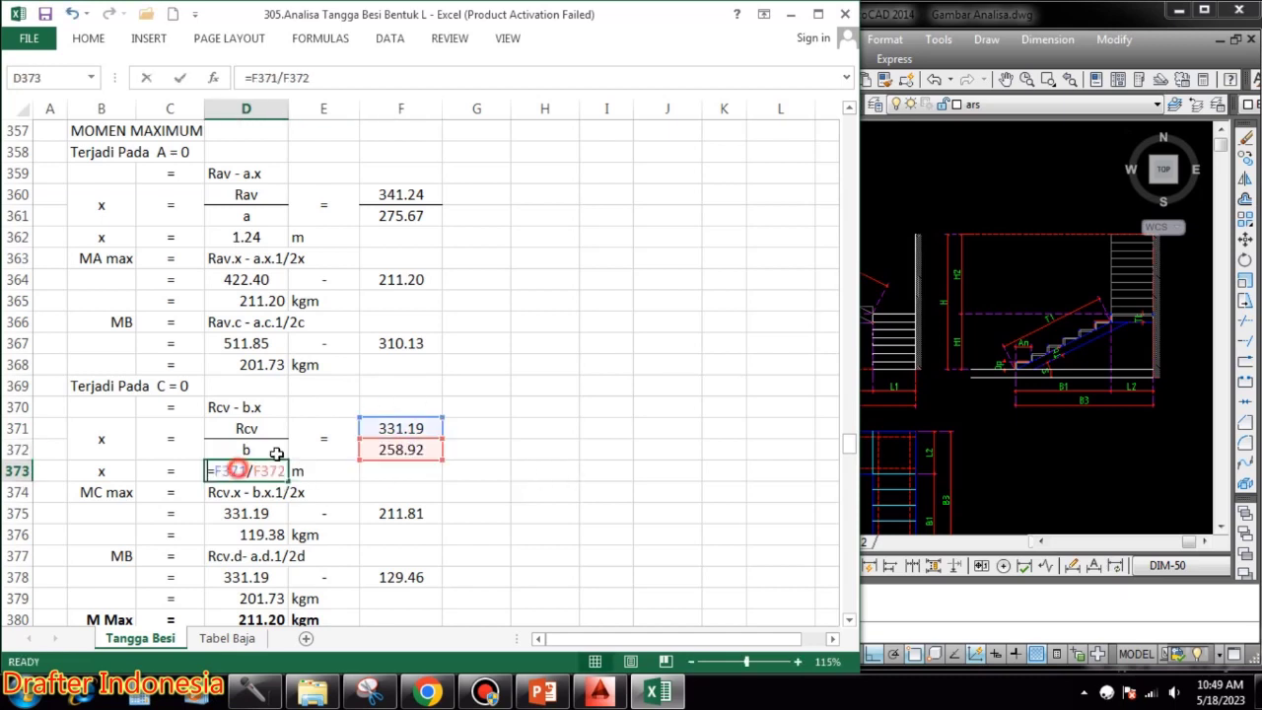
key(Escape)
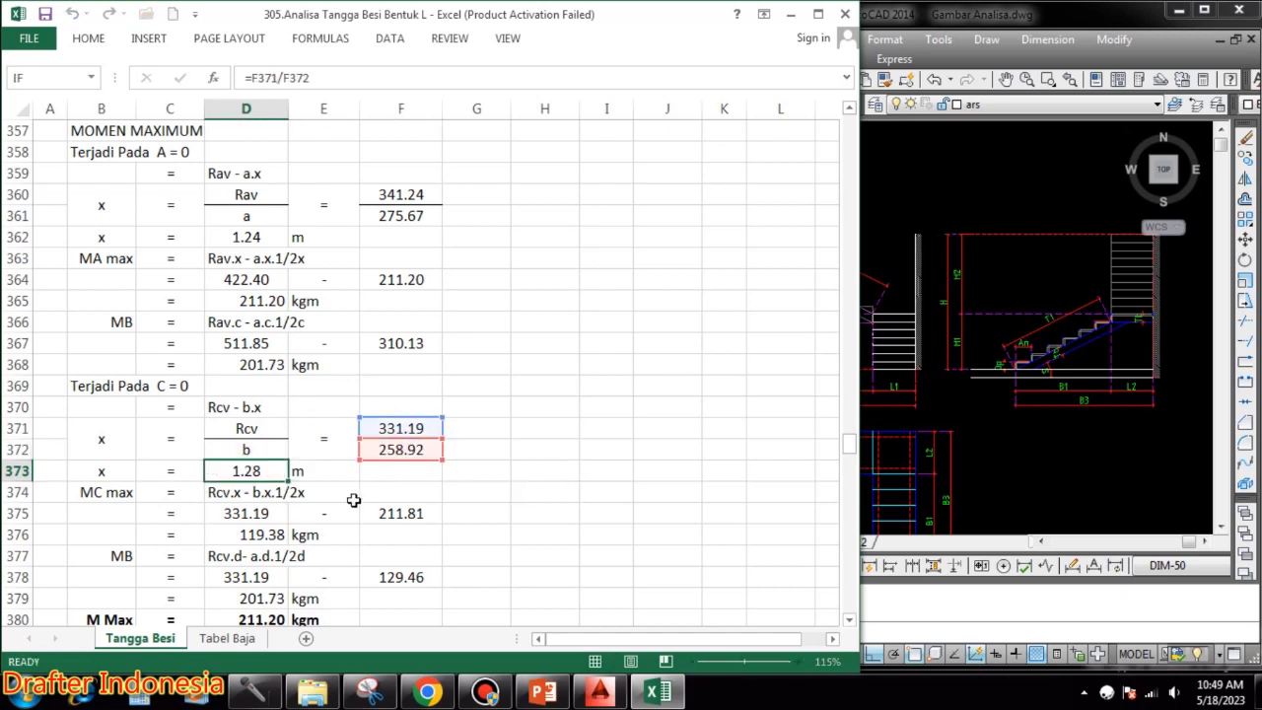
- Check the MC max formulas in D375, F375 and D376, keeping them as they are
scroll(456, 465, down, 2)
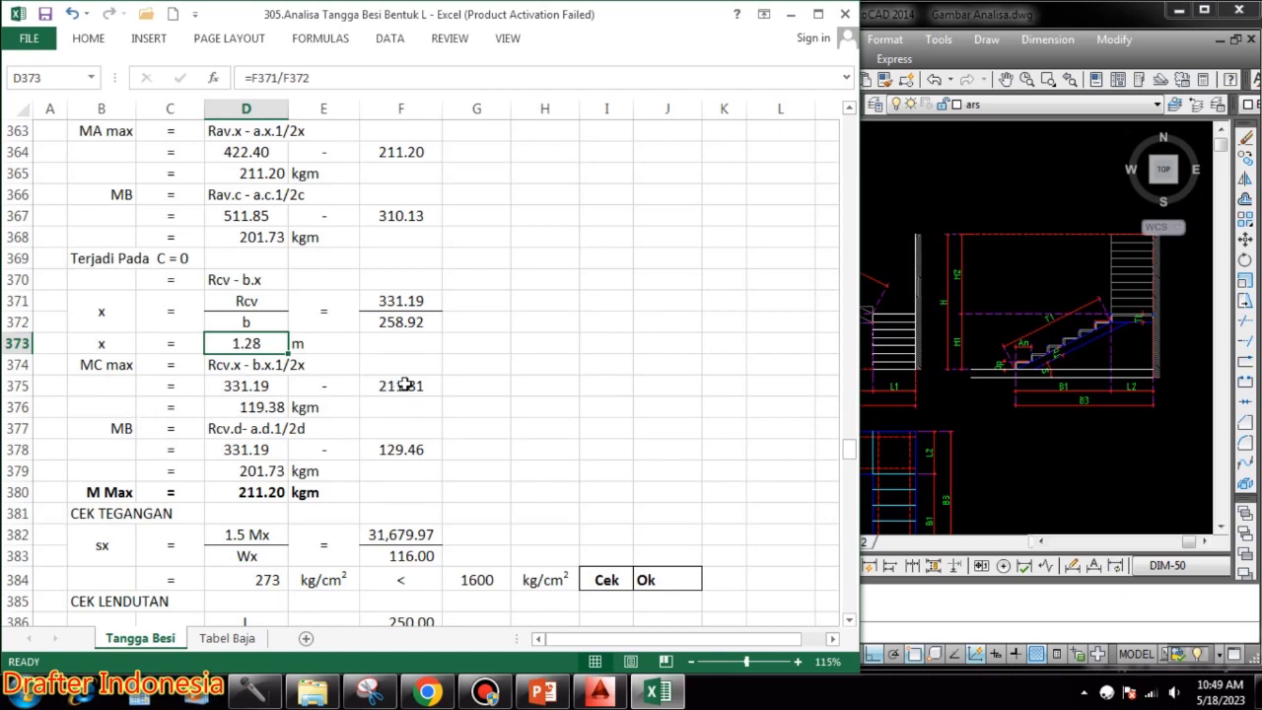
double_click(242, 385)
click(403, 384)
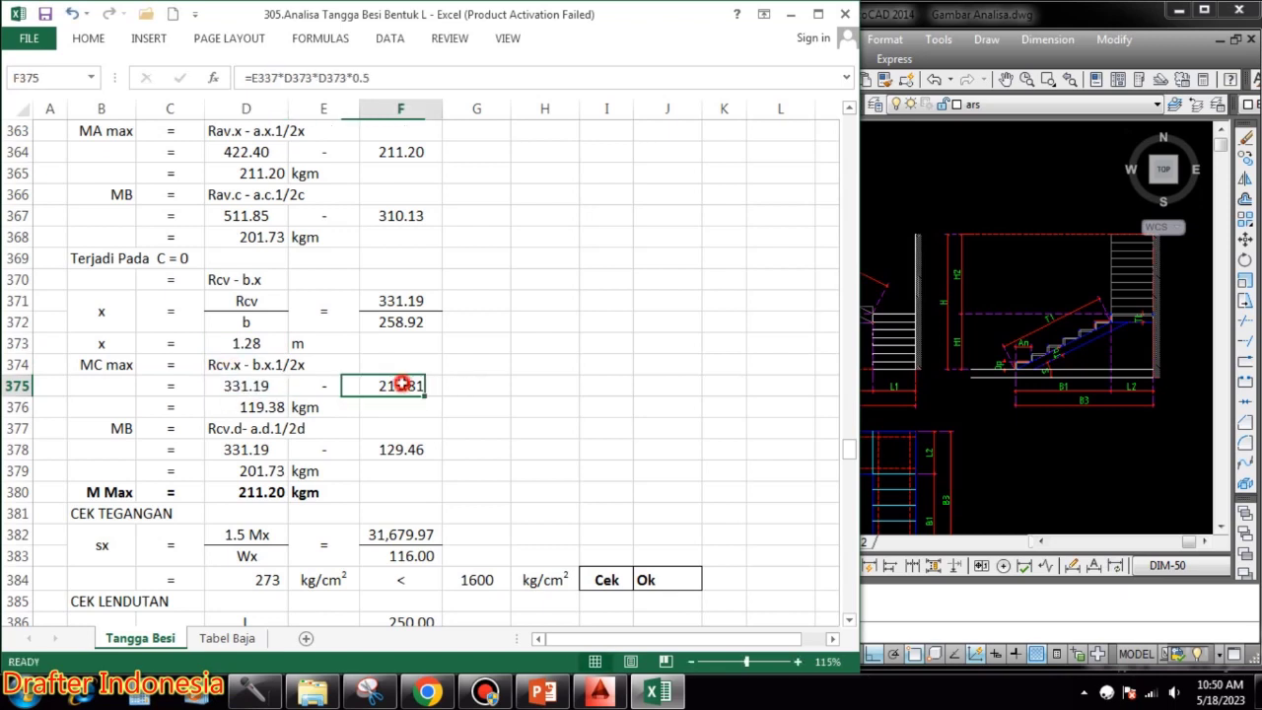
double_click(403, 385)
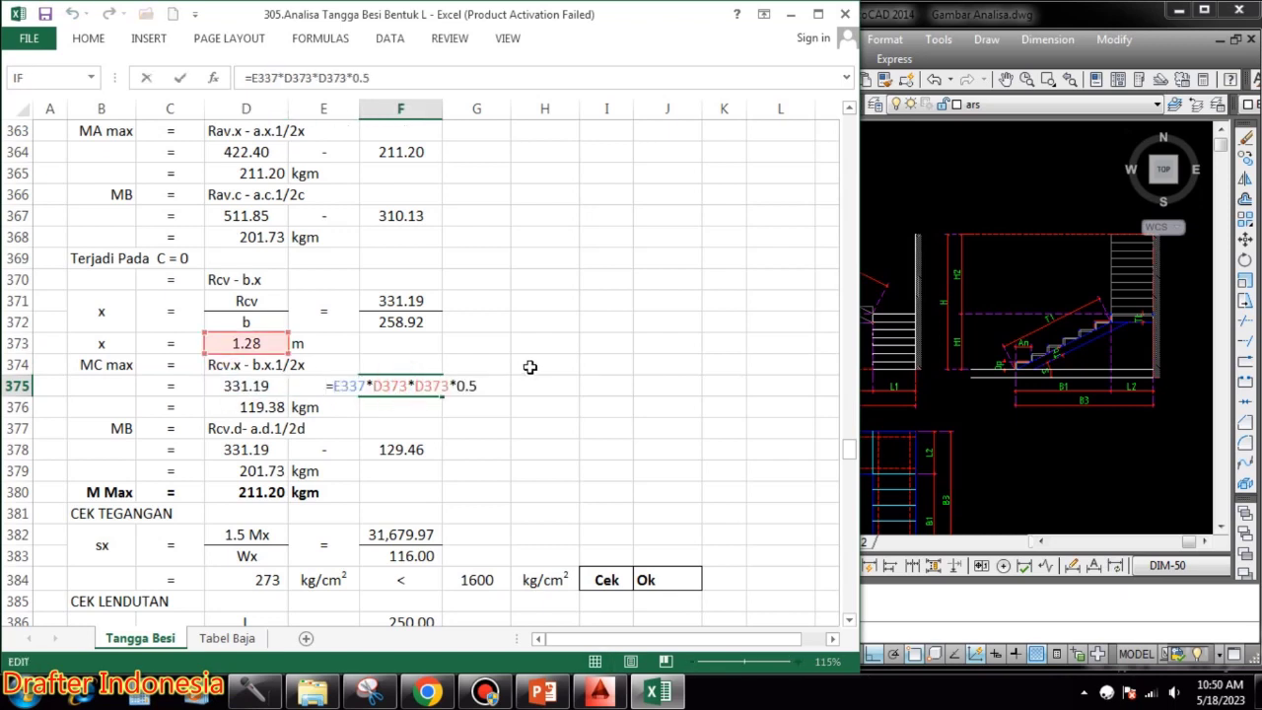
click(264, 410)
text(=)
click(247, 385)
text(-)
click(400, 385)
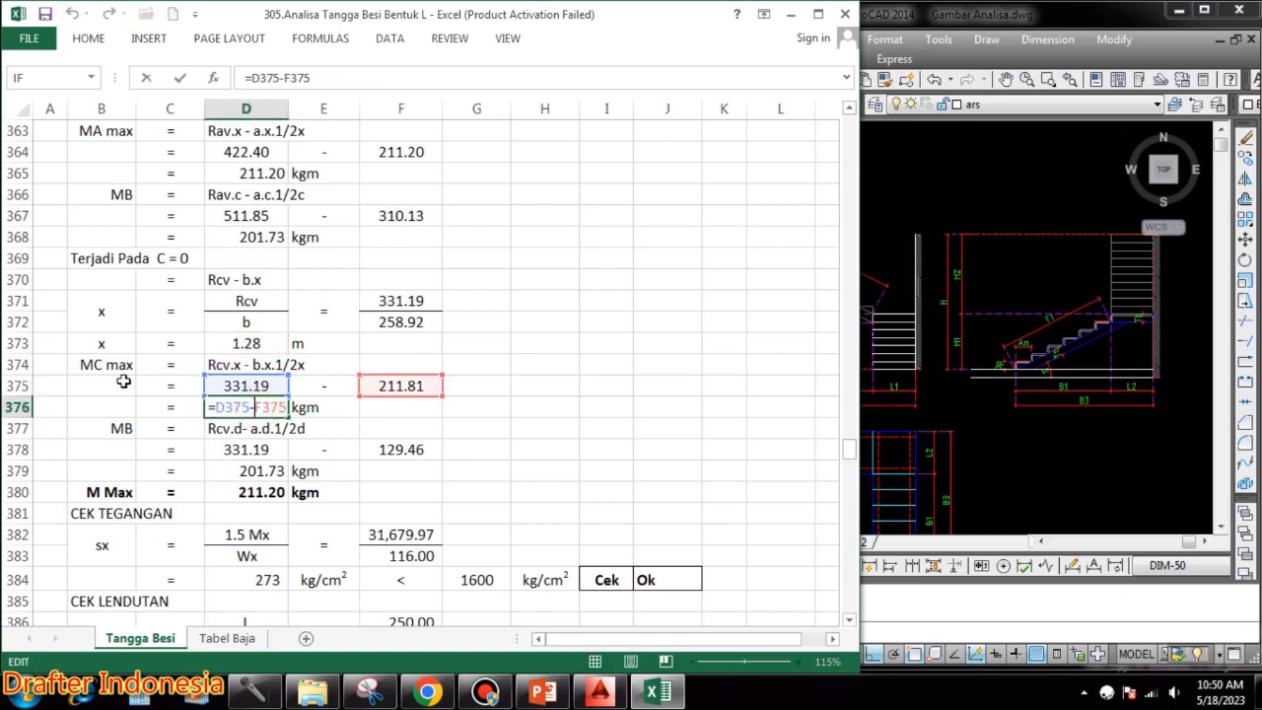
key(ctrl+Return)
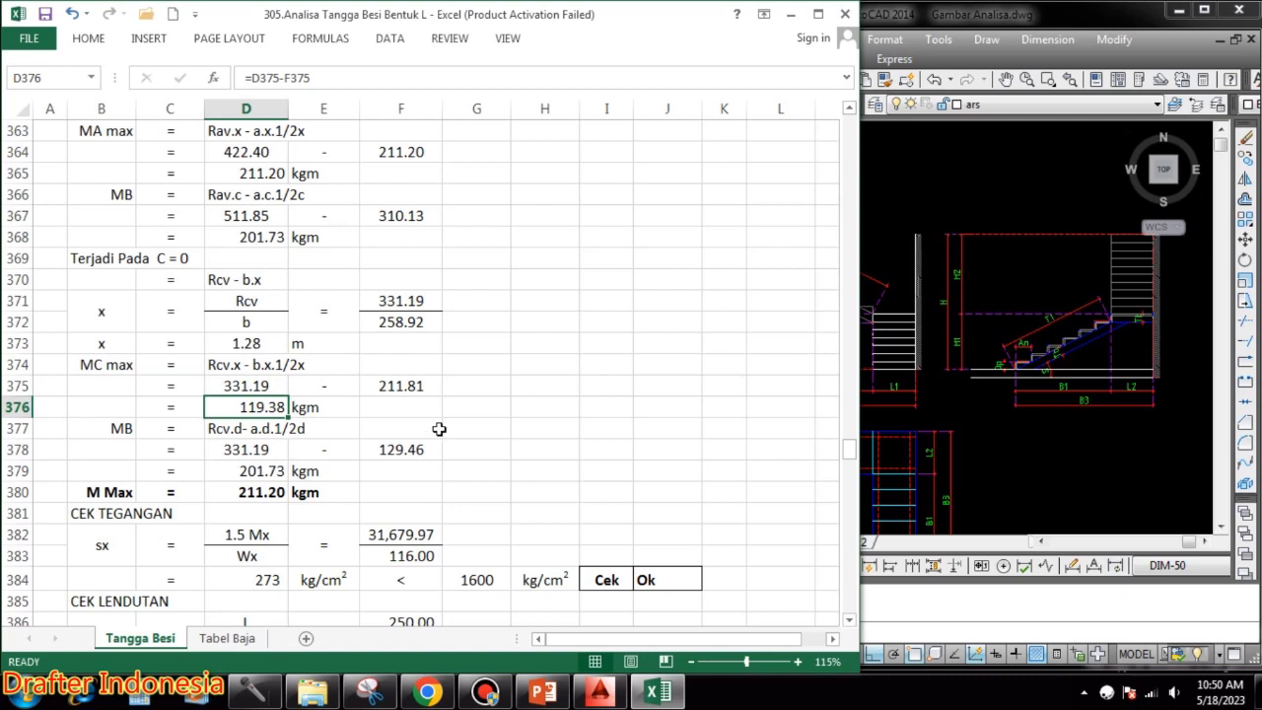
- Inspect the MB formulas for the C = 0 case in D378, F378 and D379
click(266, 449)
double_click(249, 455)
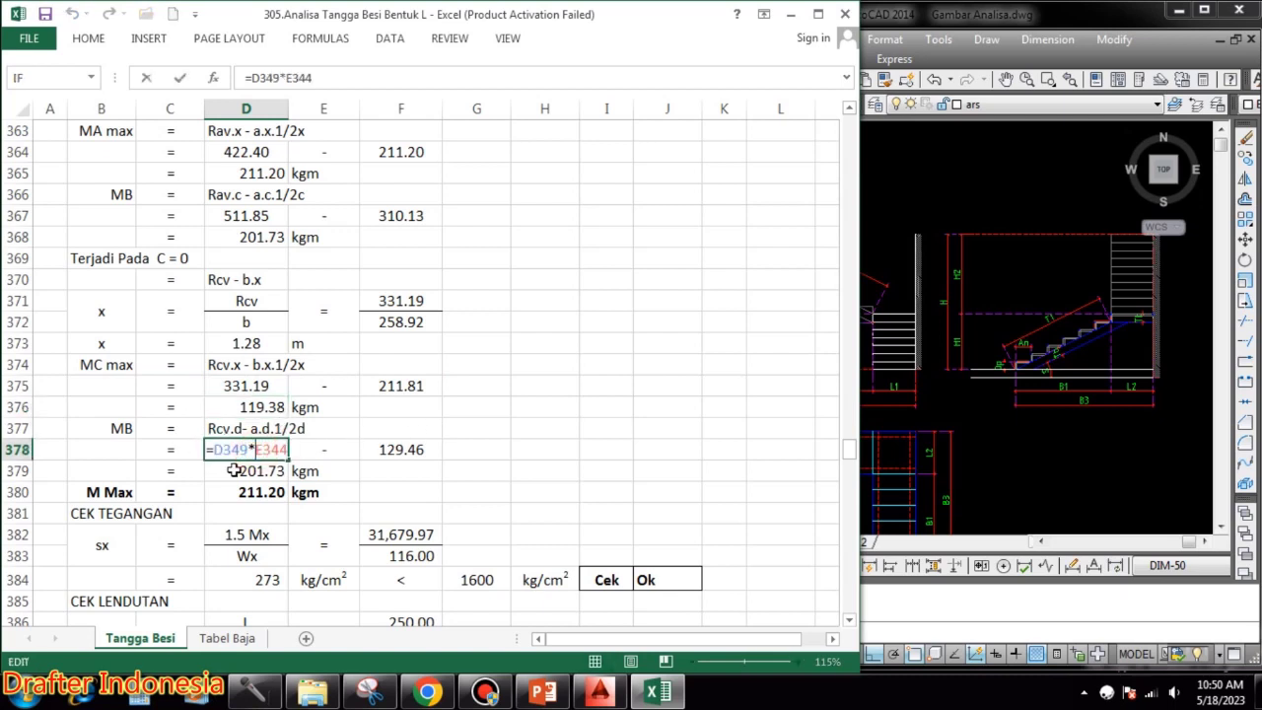
click(407, 450)
double_click(407, 450)
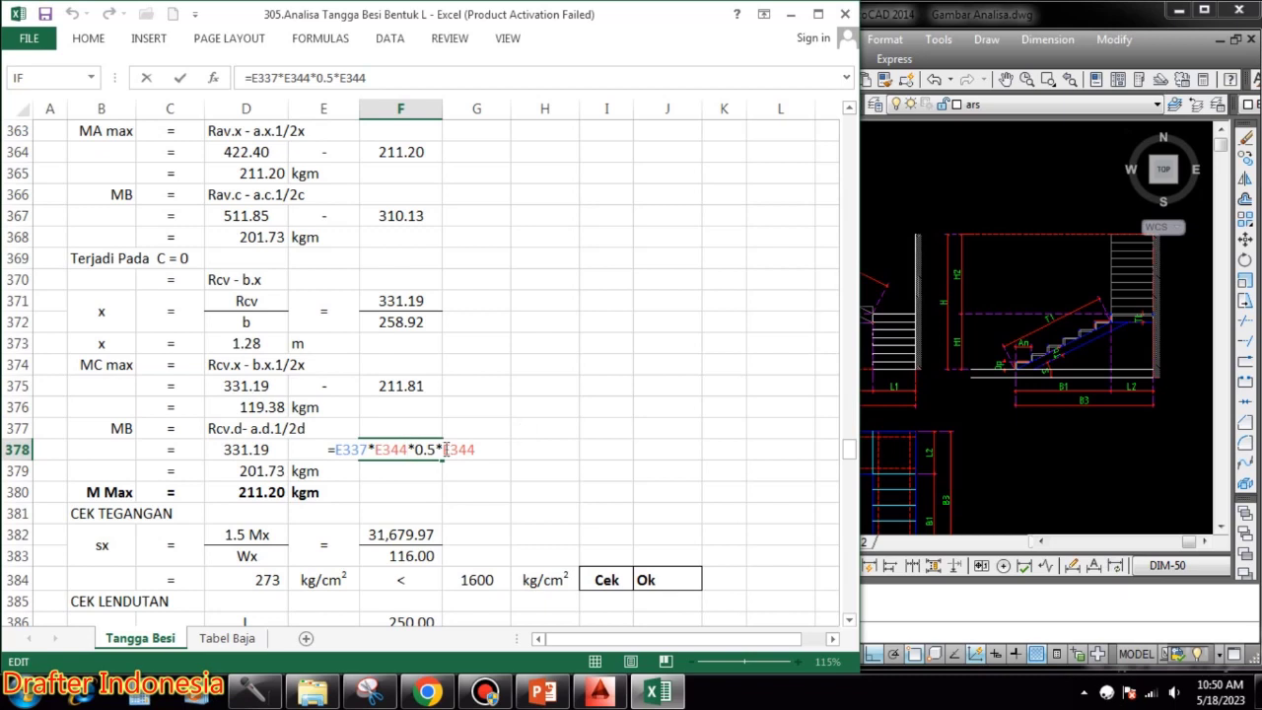
key(Return)
double_click(248, 472)
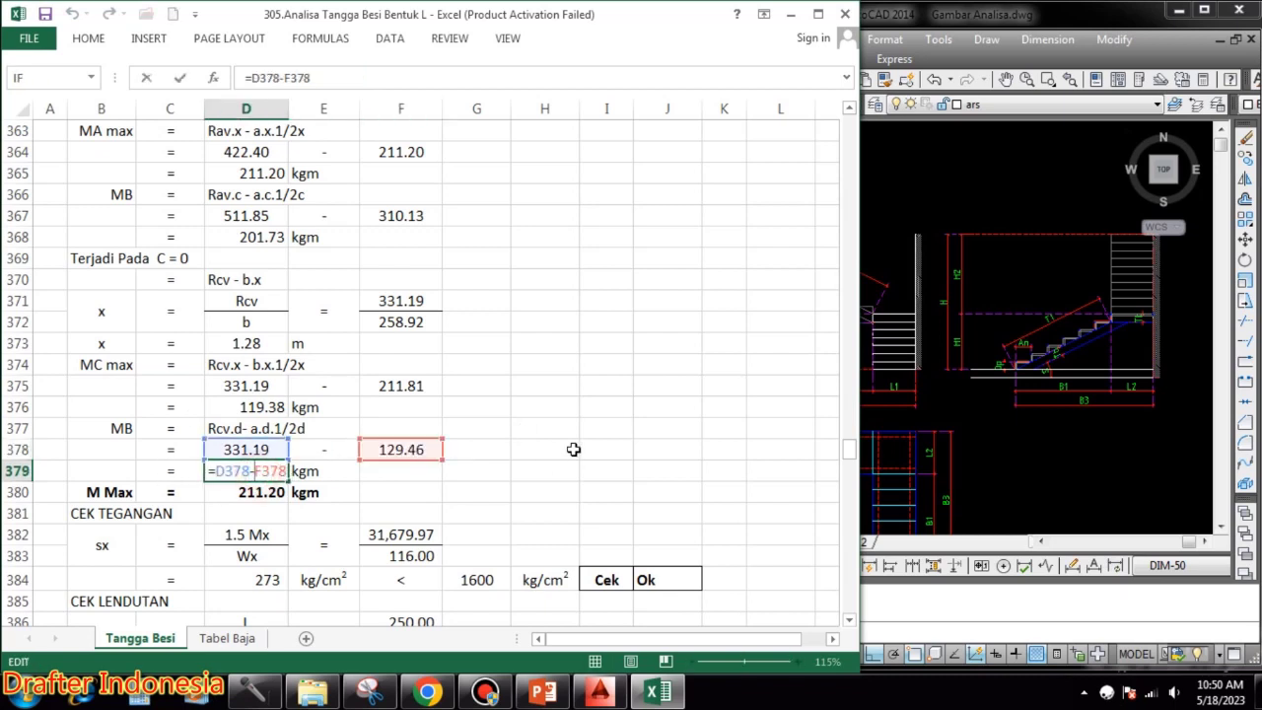
key(Escape)
- Examine the M Max formula in D380 and trace the moment cells it compares
click(262, 493)
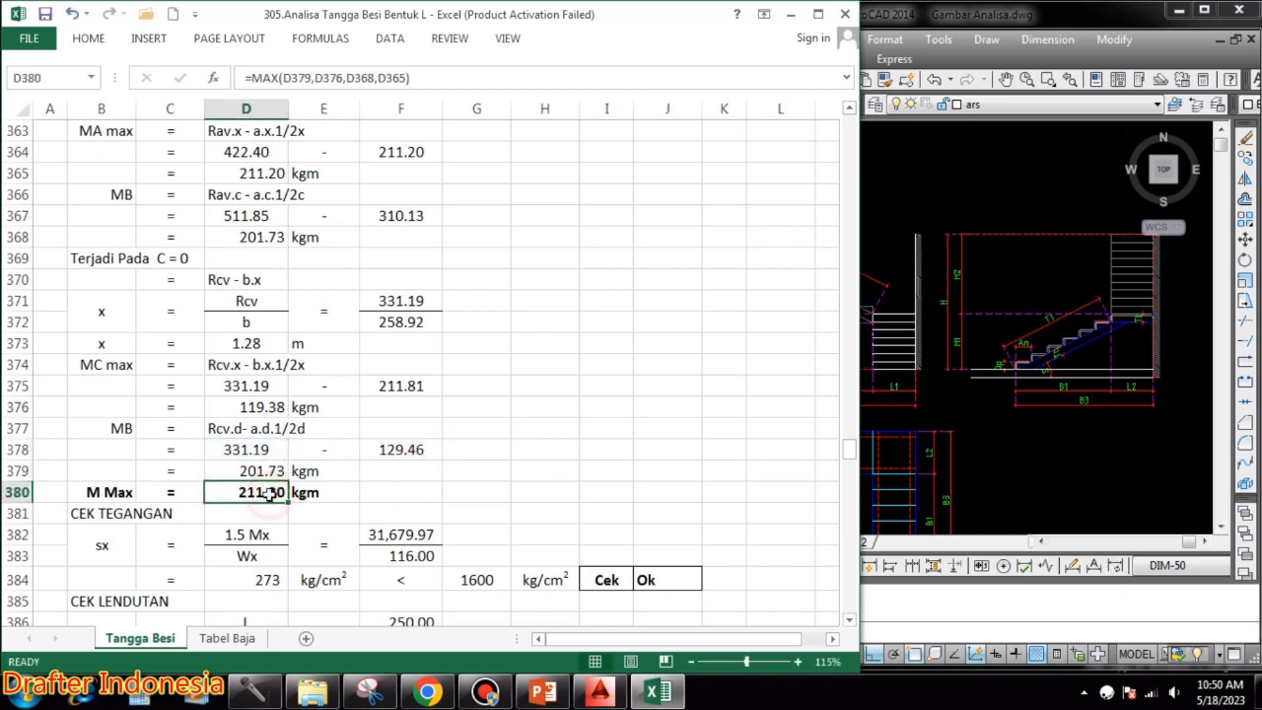
double_click(267, 492)
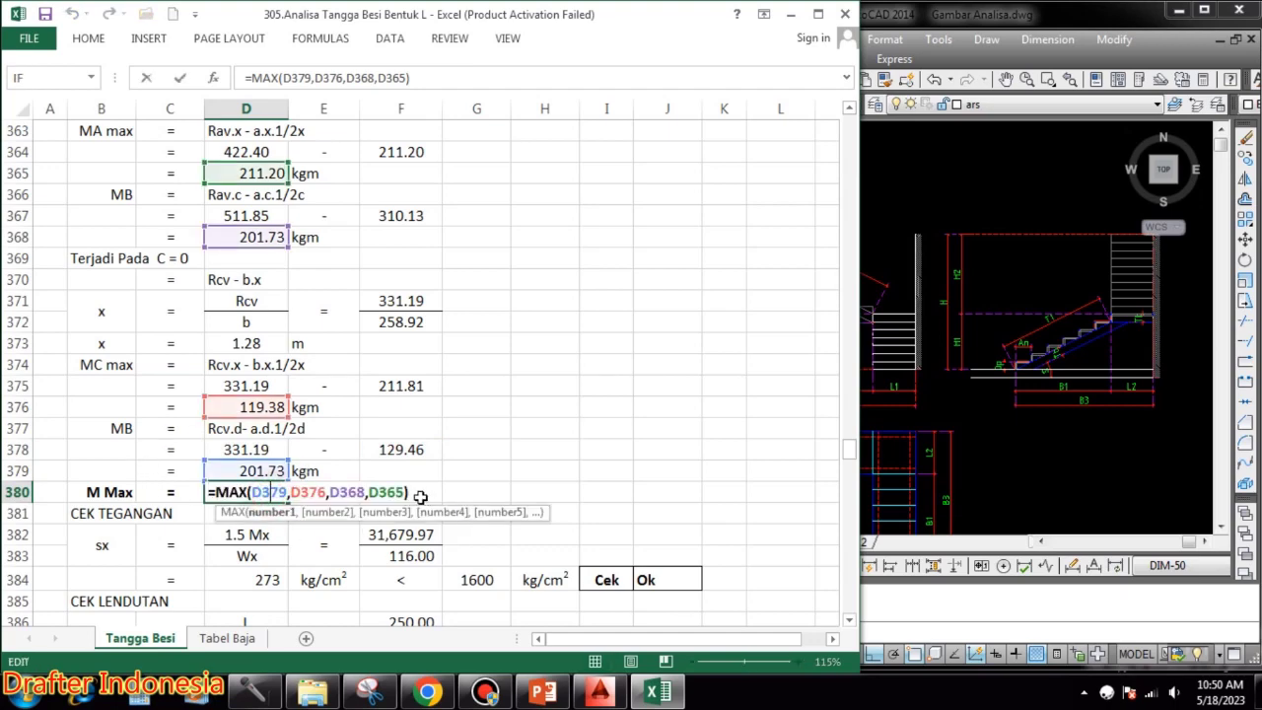
scroll(340, 338, up, 1)
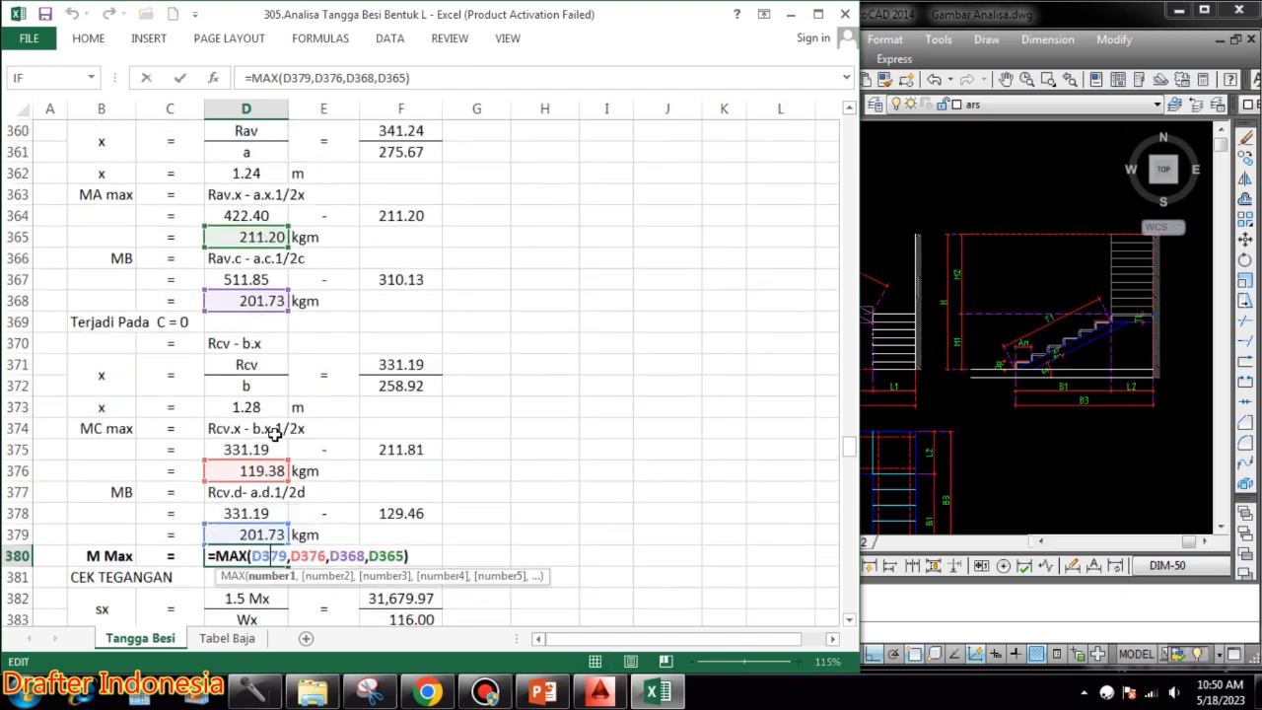
scroll(276, 519, up, 2)
scroll(335, 474, down, 4)
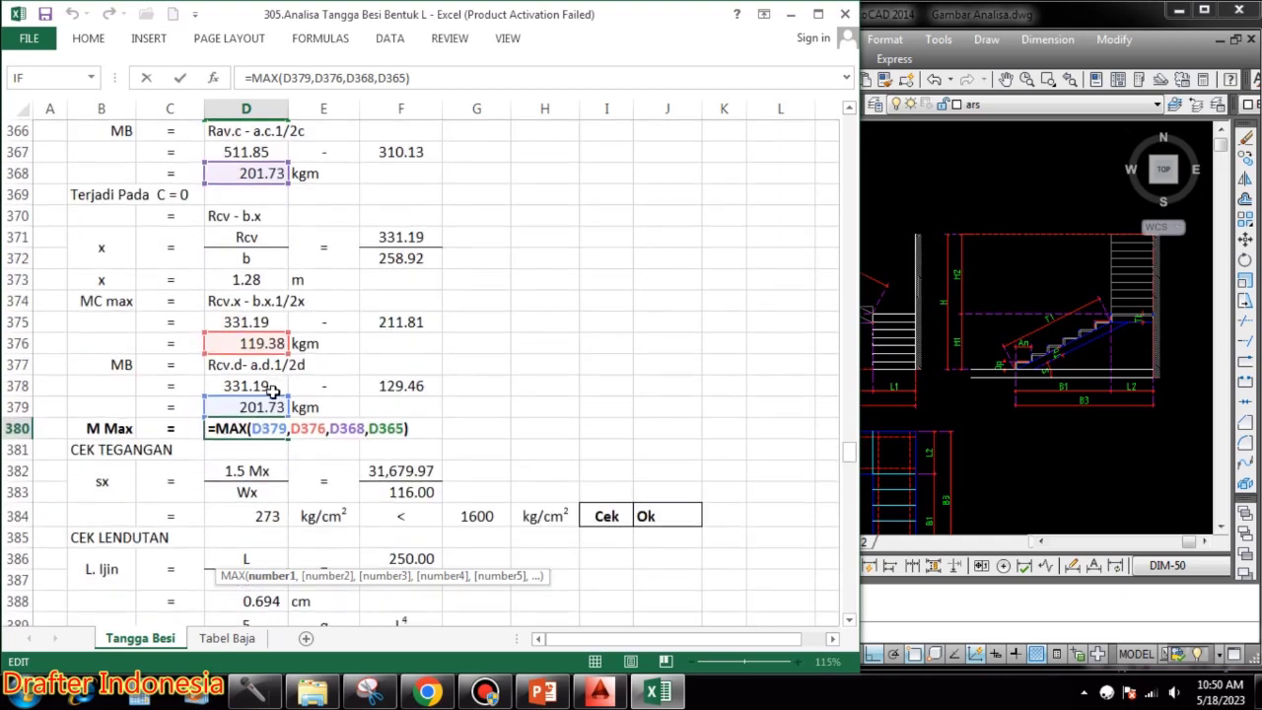
key(ctrl+Return)
double_click(266, 424)
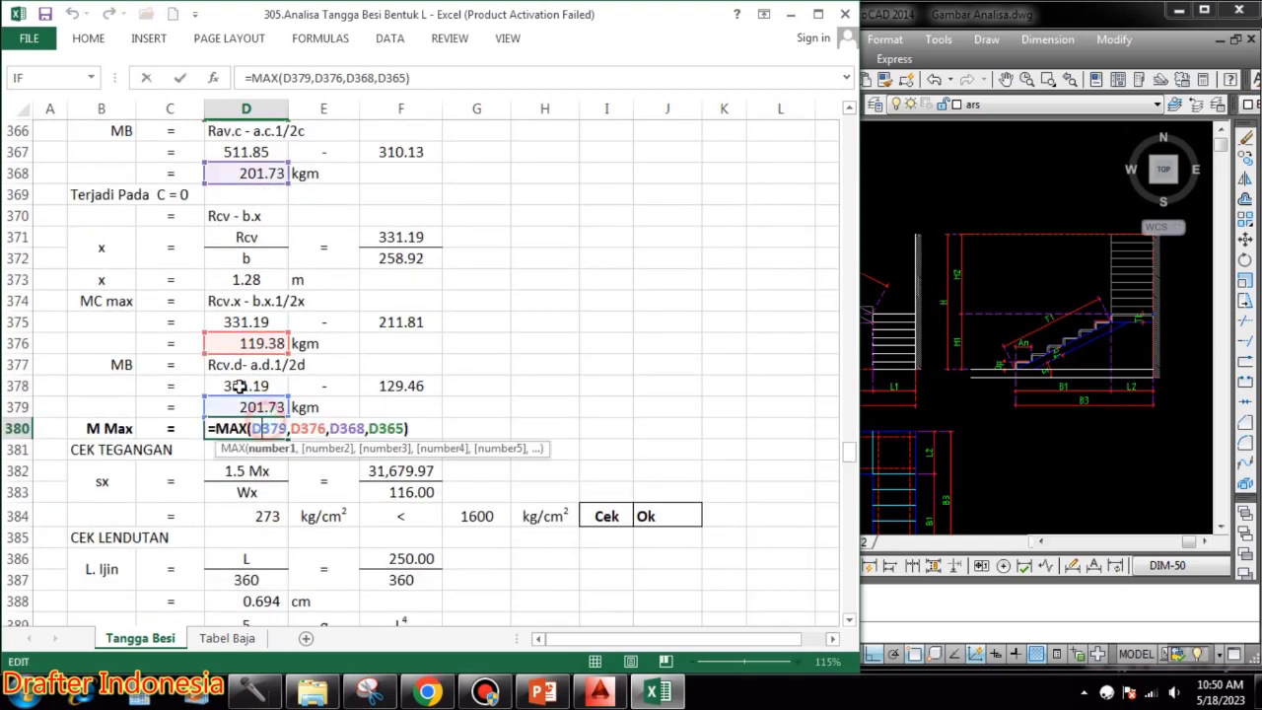
key(Escape)
double_click(269, 434)
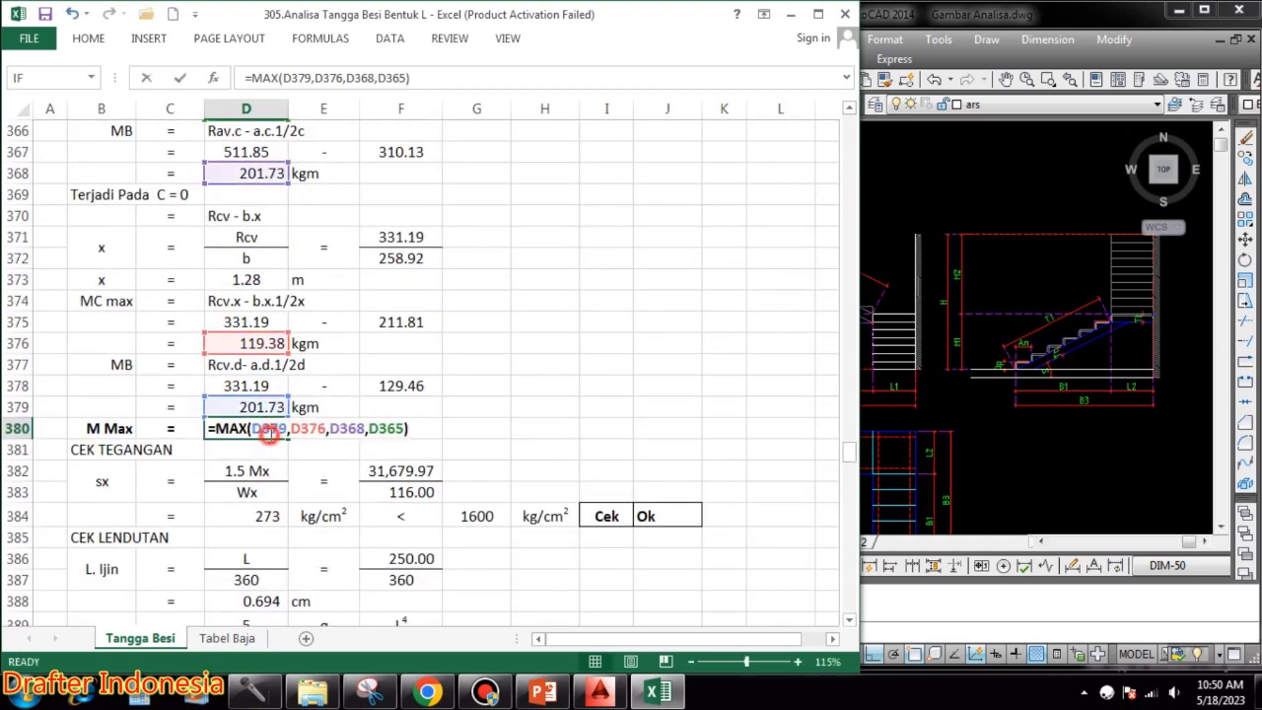
key(Escape)
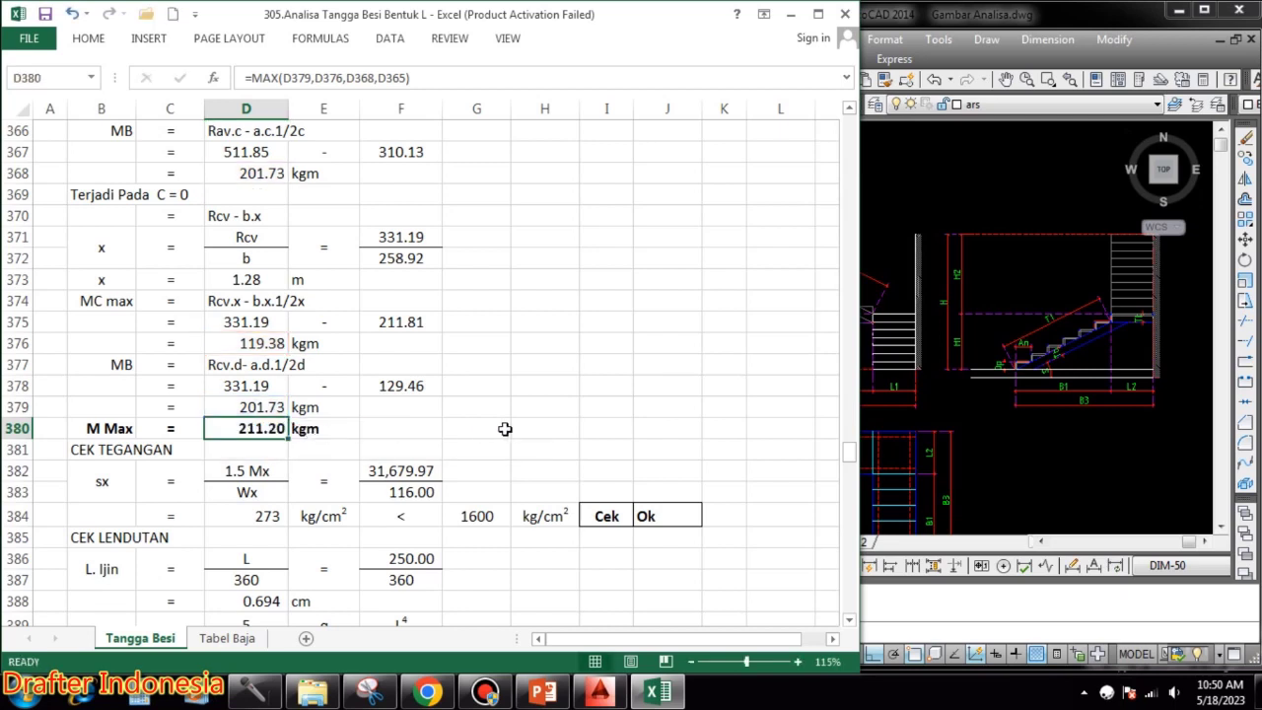
- Format the letter s of the sx label under CEK TEGANGAN in the Symbol font to make it a sigma
double_click(108, 482)
double_click(102, 479)
click(102, 480)
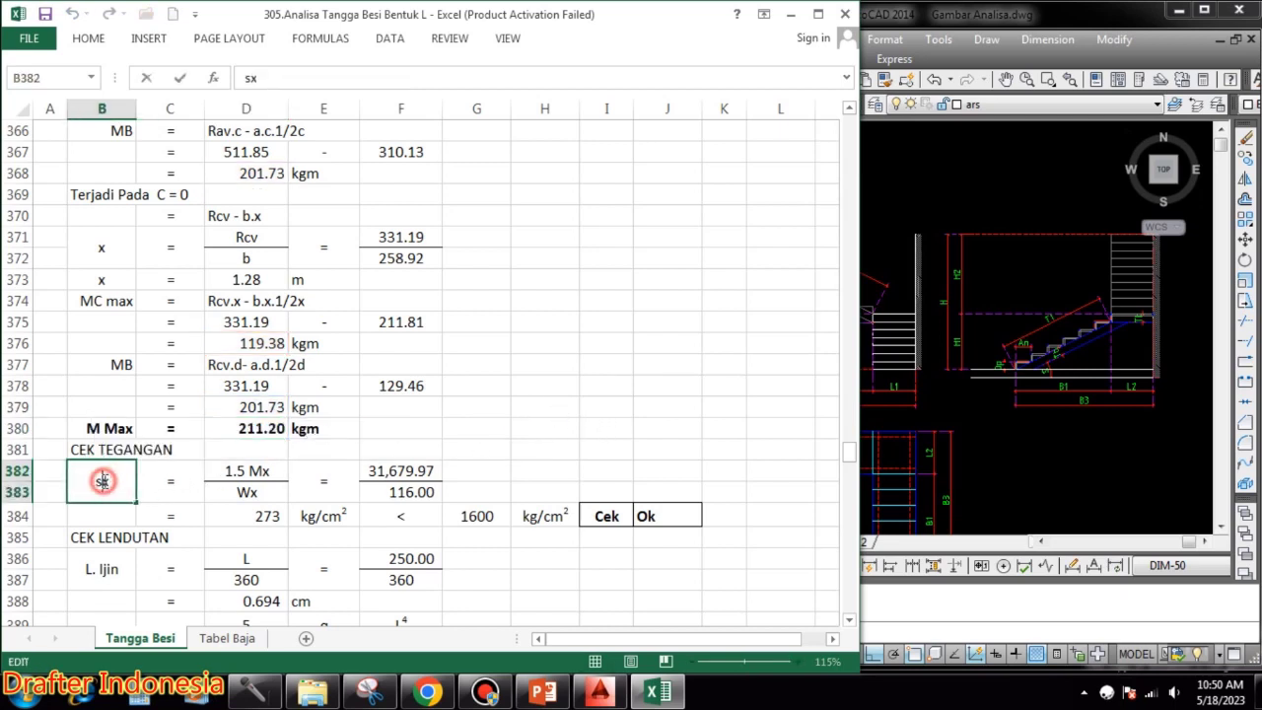
click(88, 39)
click(140, 71)
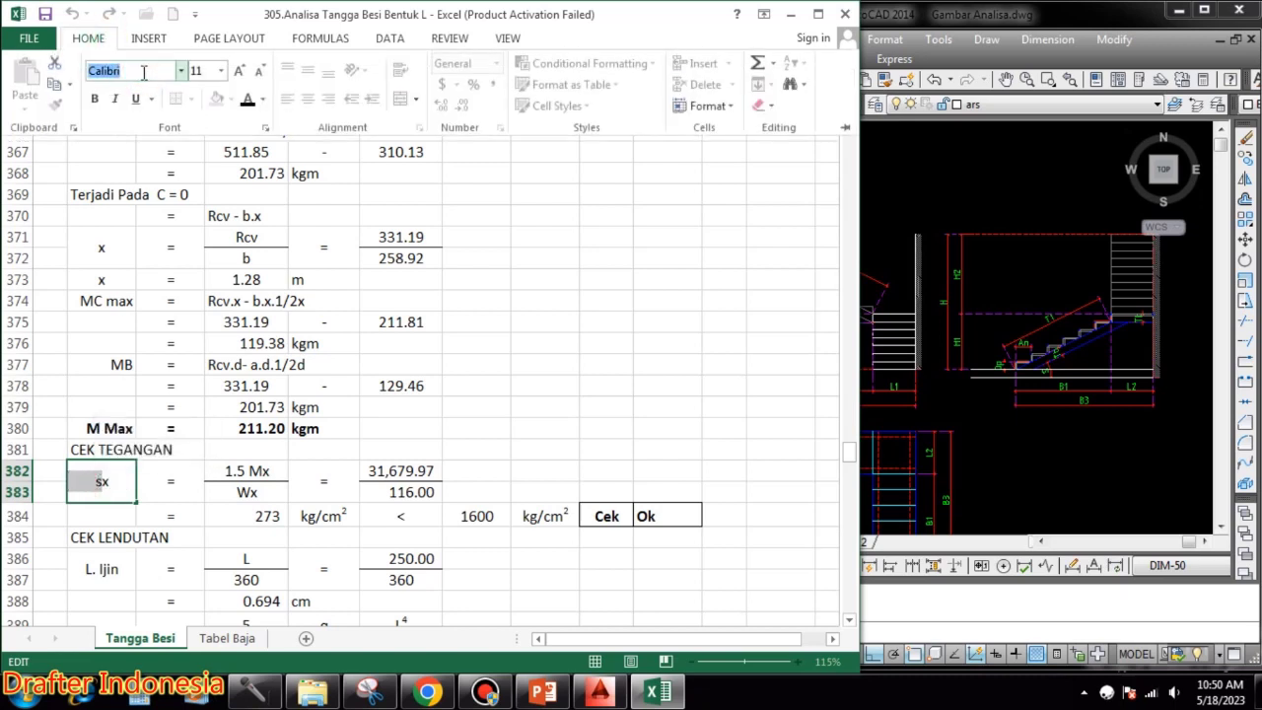
text(Symbol)
key(Return)
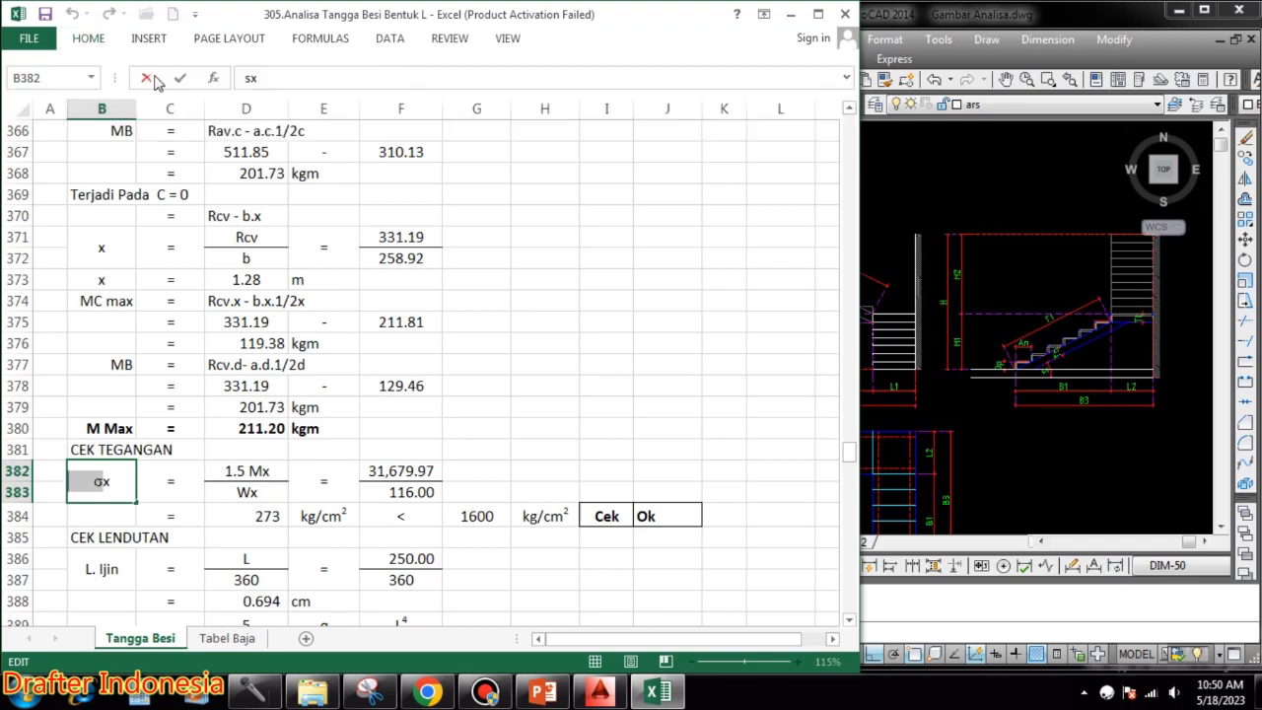
click(132, 573)
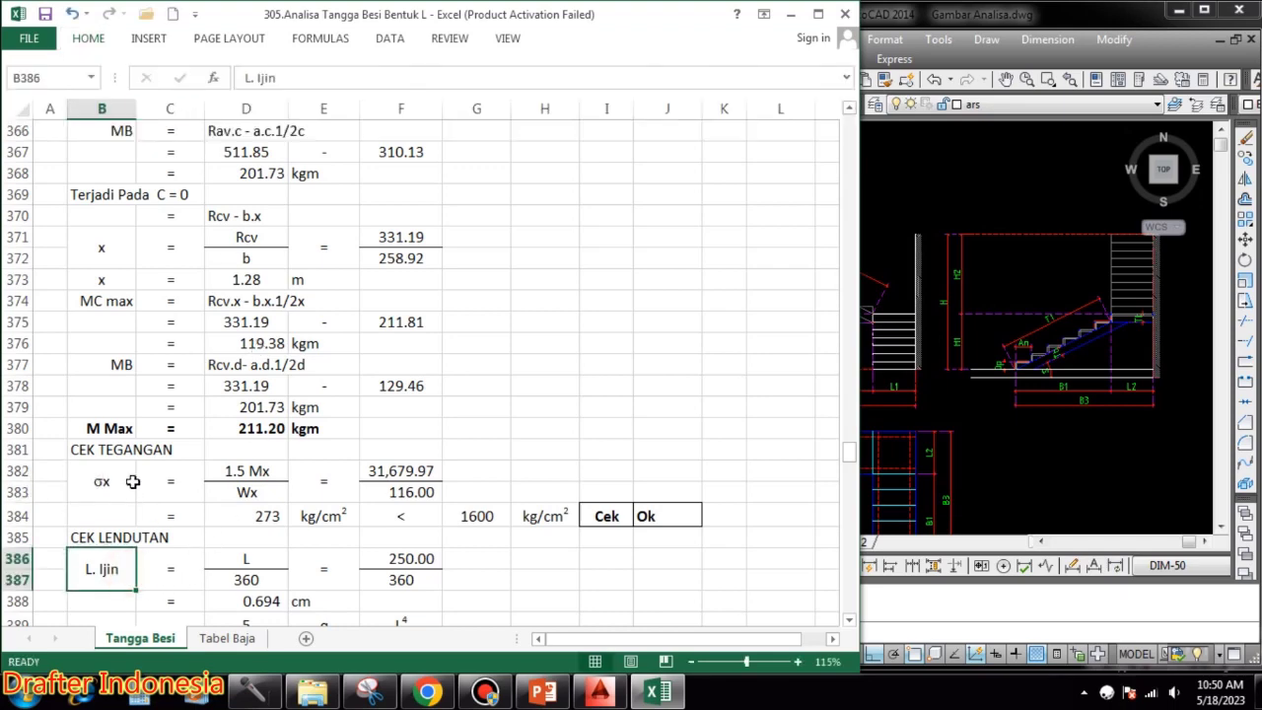
- Review the 1.5 Mx and Wx terms of the stress check, including the formulas in F382 and F383
click(272, 470)
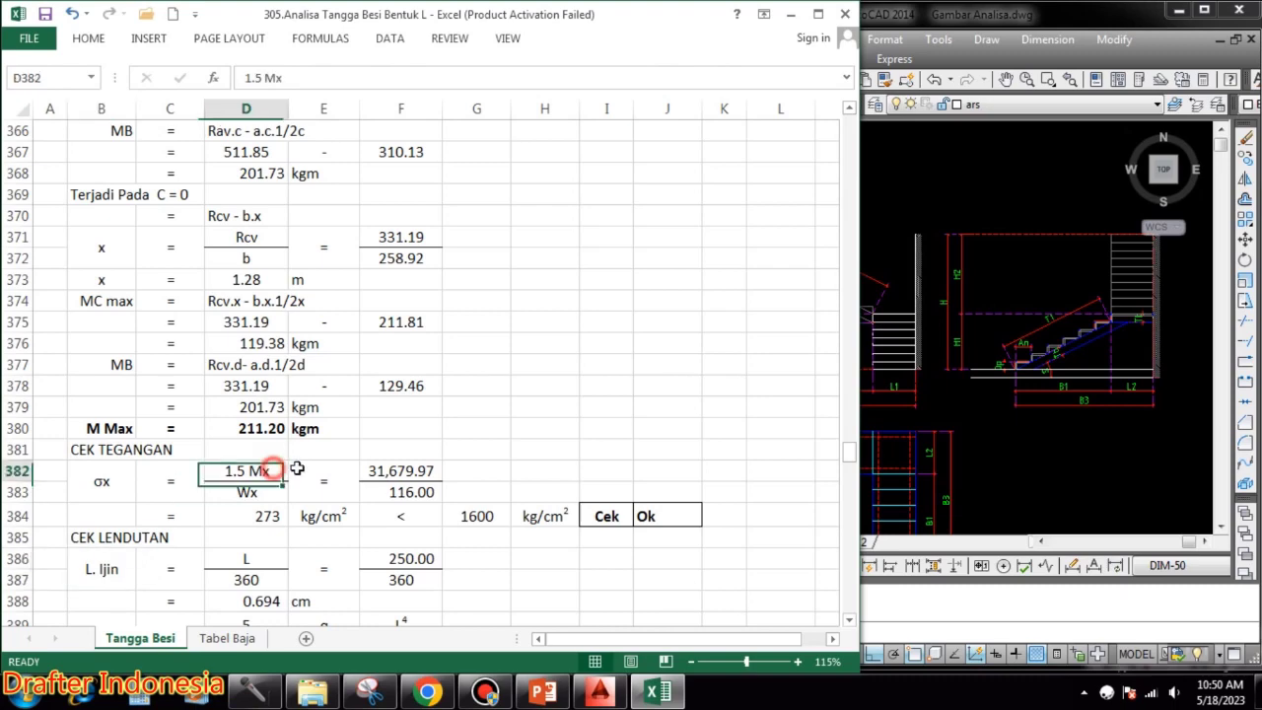
click(262, 489)
double_click(415, 472)
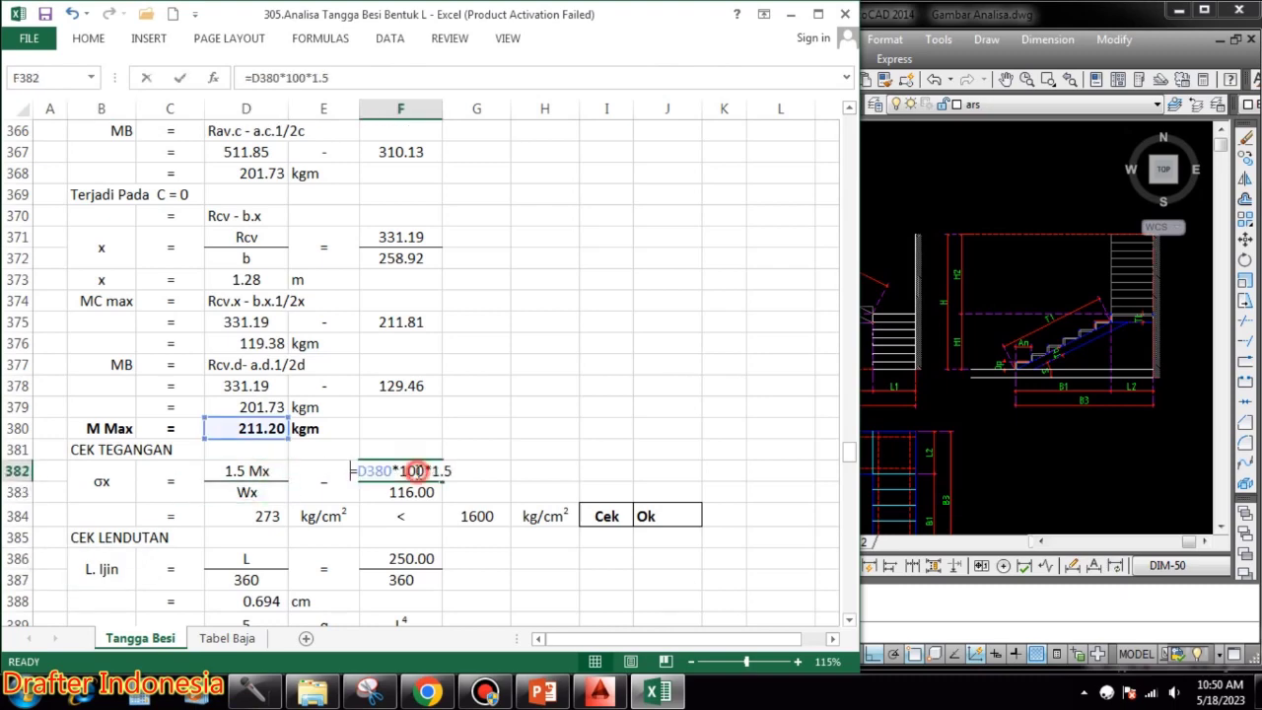
scroll(541, 442, down, 2)
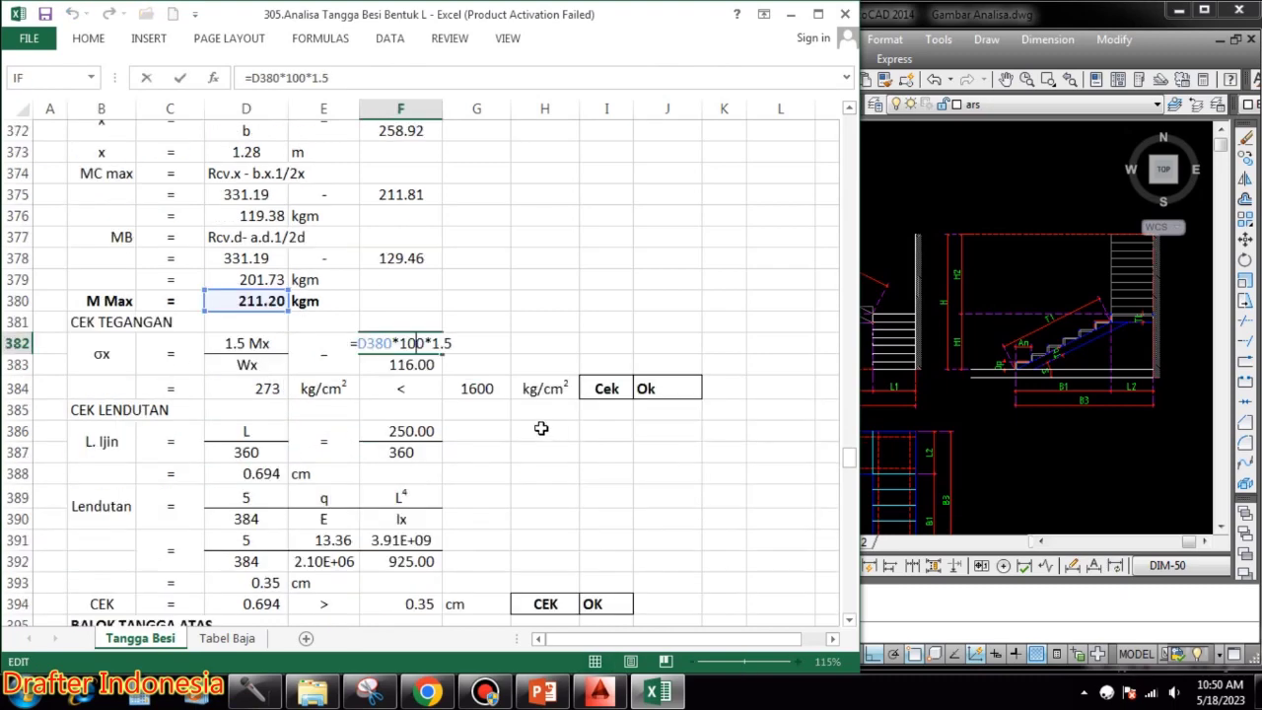
key(Return)
text(=C329)
key(Return)
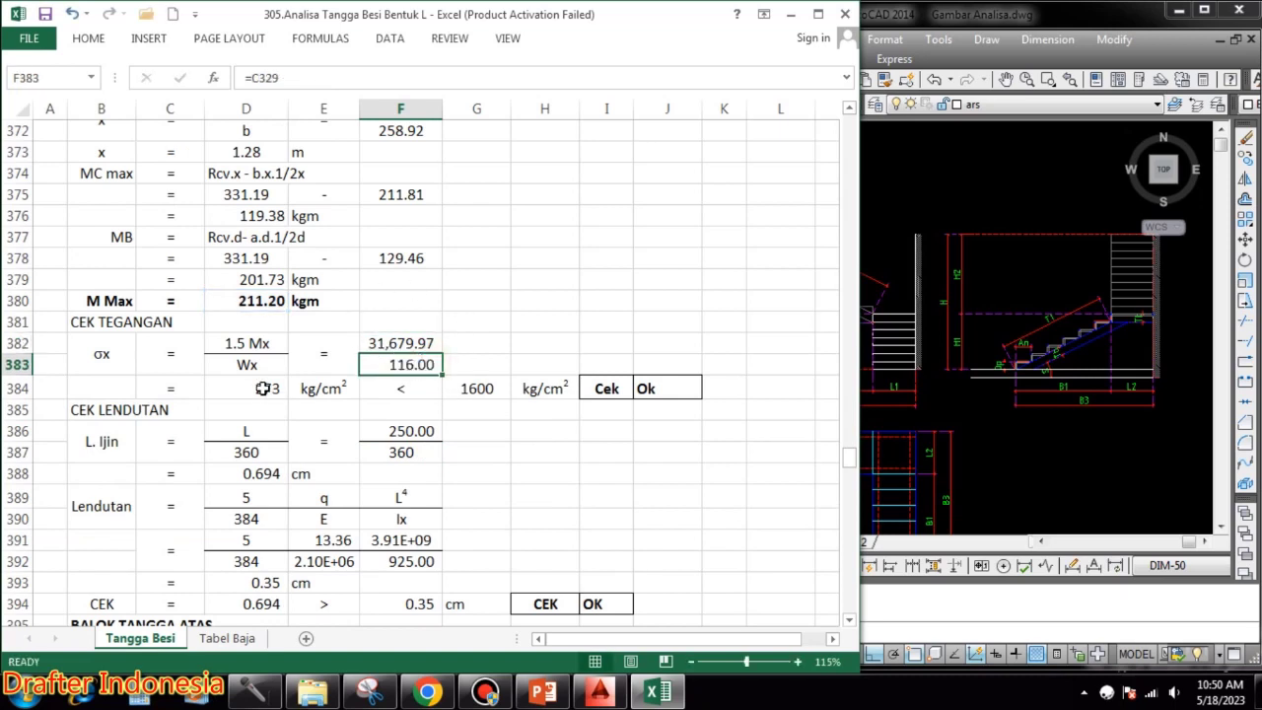
- Check the stress quotient formula in D384 and the cells it refers to
double_click(241, 389)
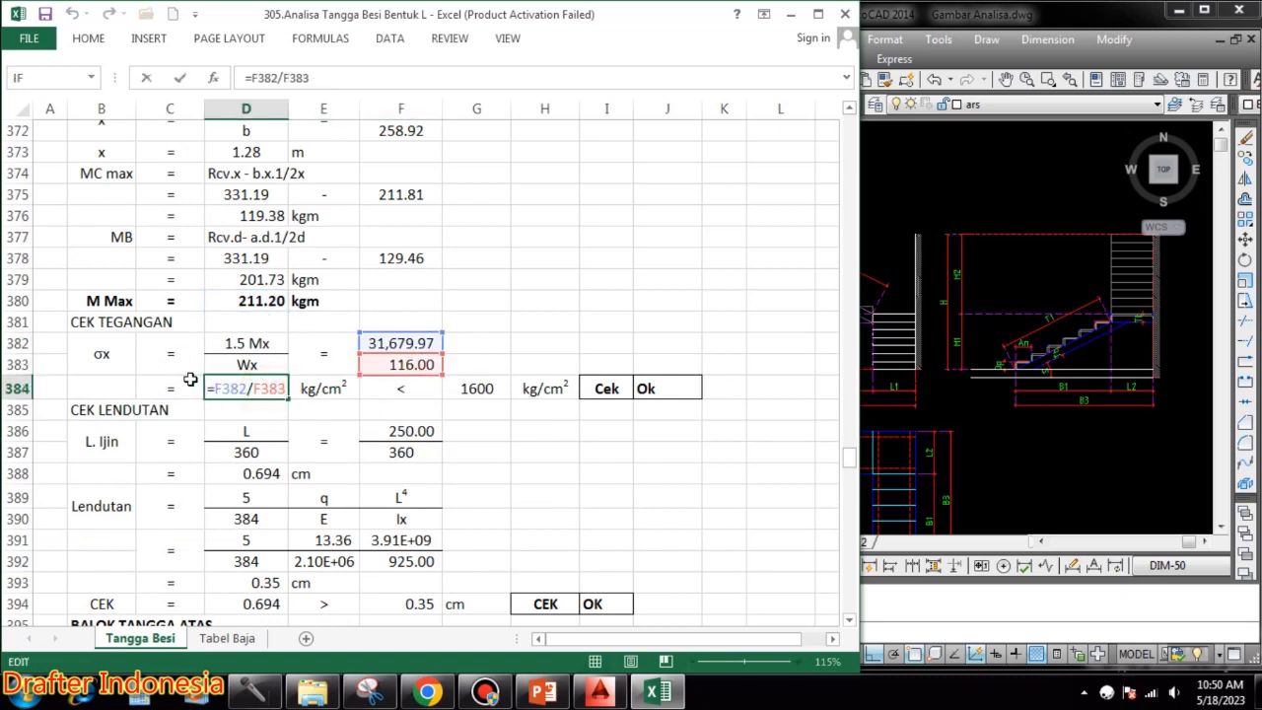
key(Escape)
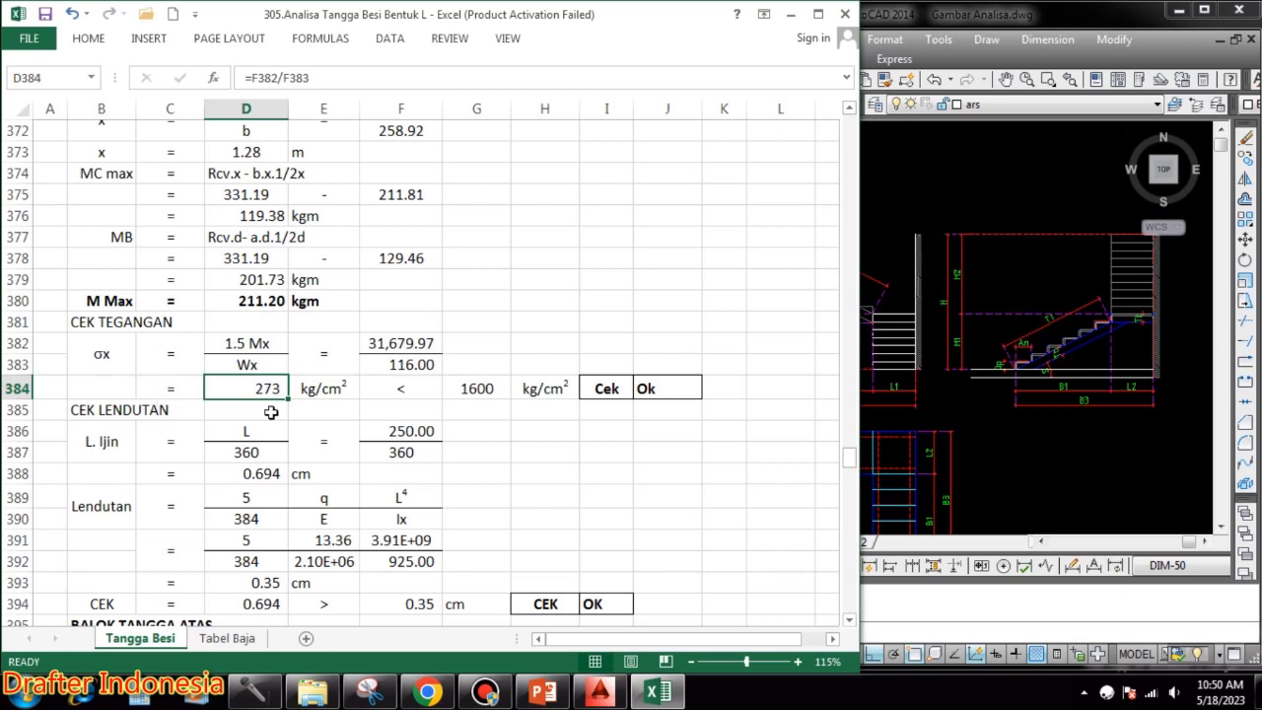
double_click(248, 388)
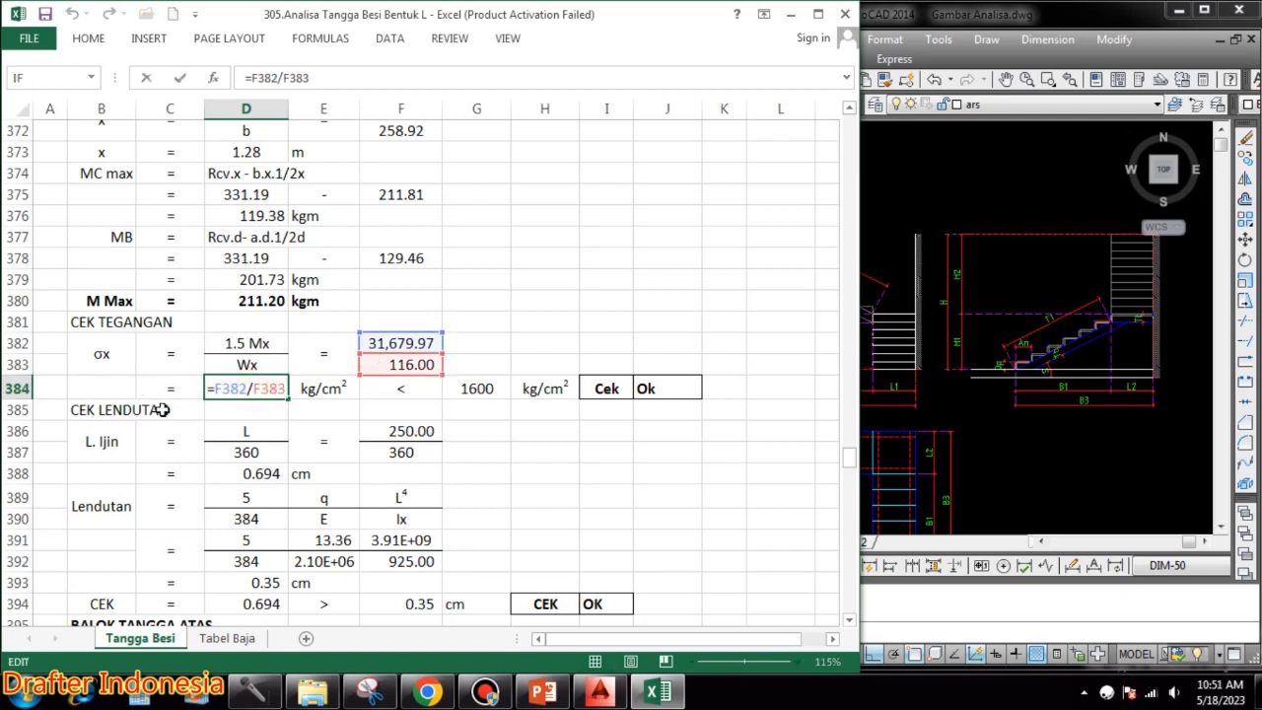
key(Escape)
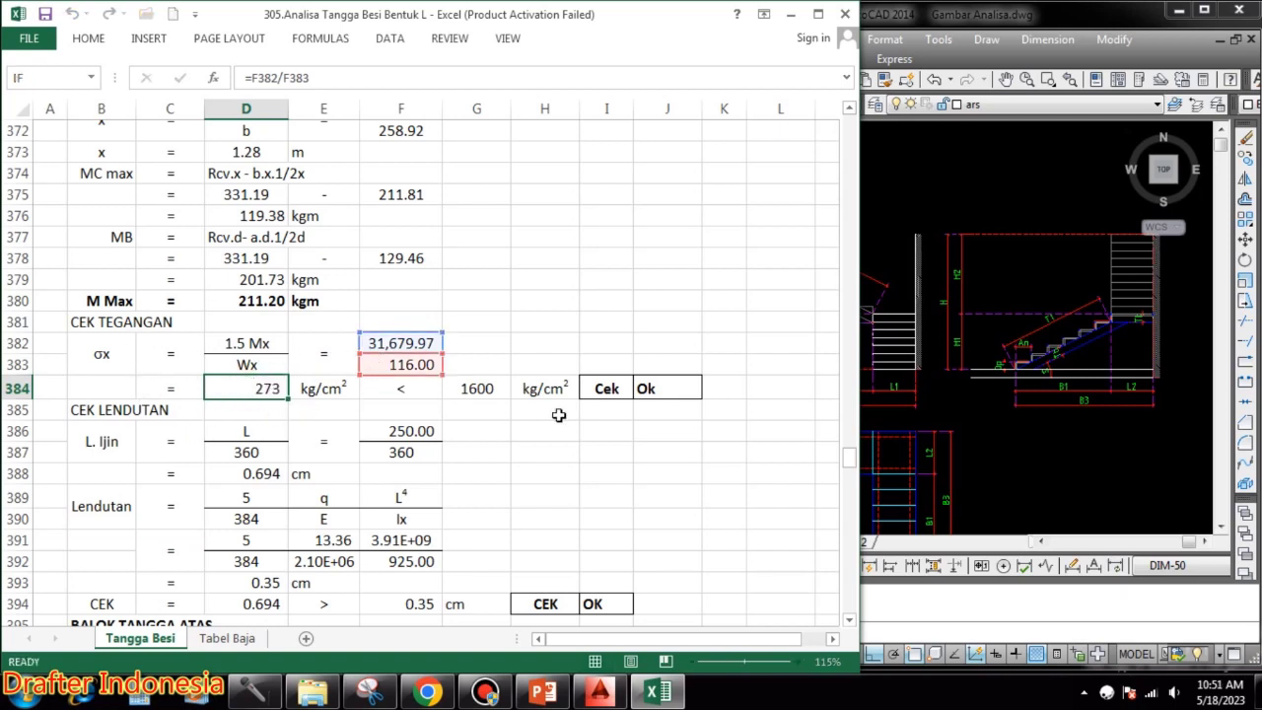
- Check the cell reference behind the allowable stress in G384
click(480, 385)
double_click(477, 387)
key(Escape)
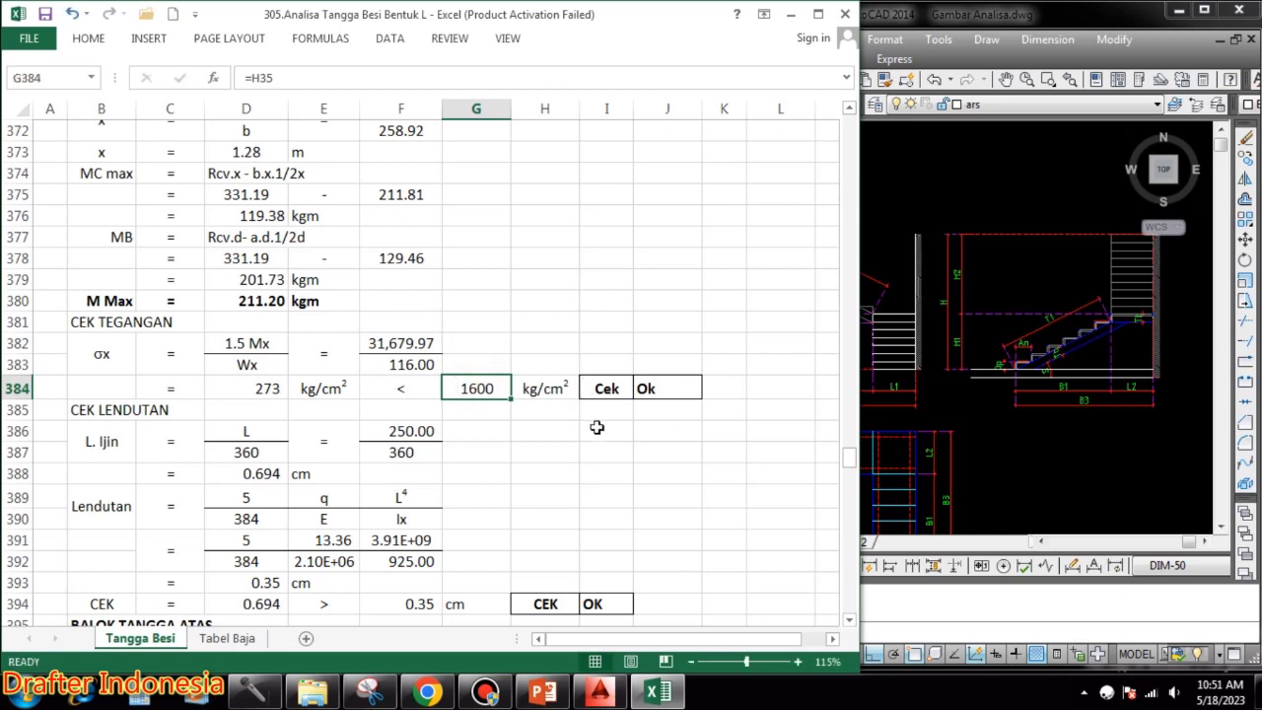
- Review the allowable deflection L/360 under CEK LENDUTAN, including the formulas in F386 and D388
scroll(549, 415, down, 1)
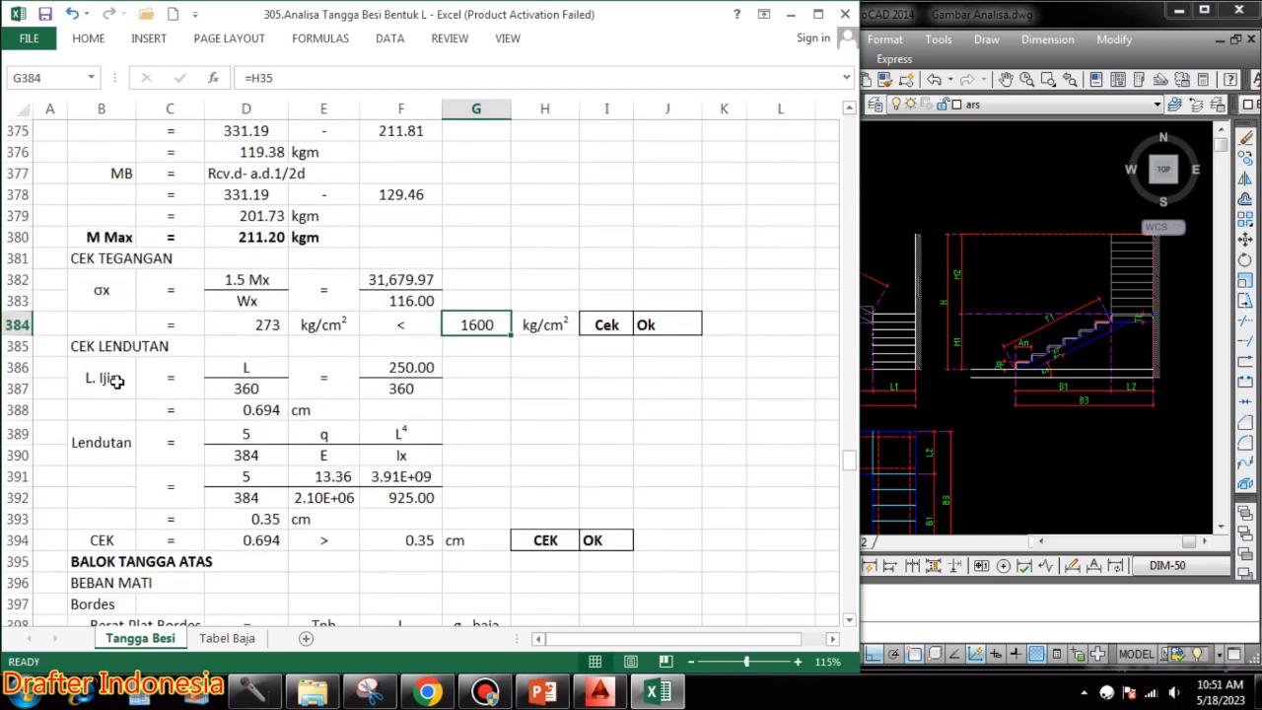
click(255, 372)
click(254, 386)
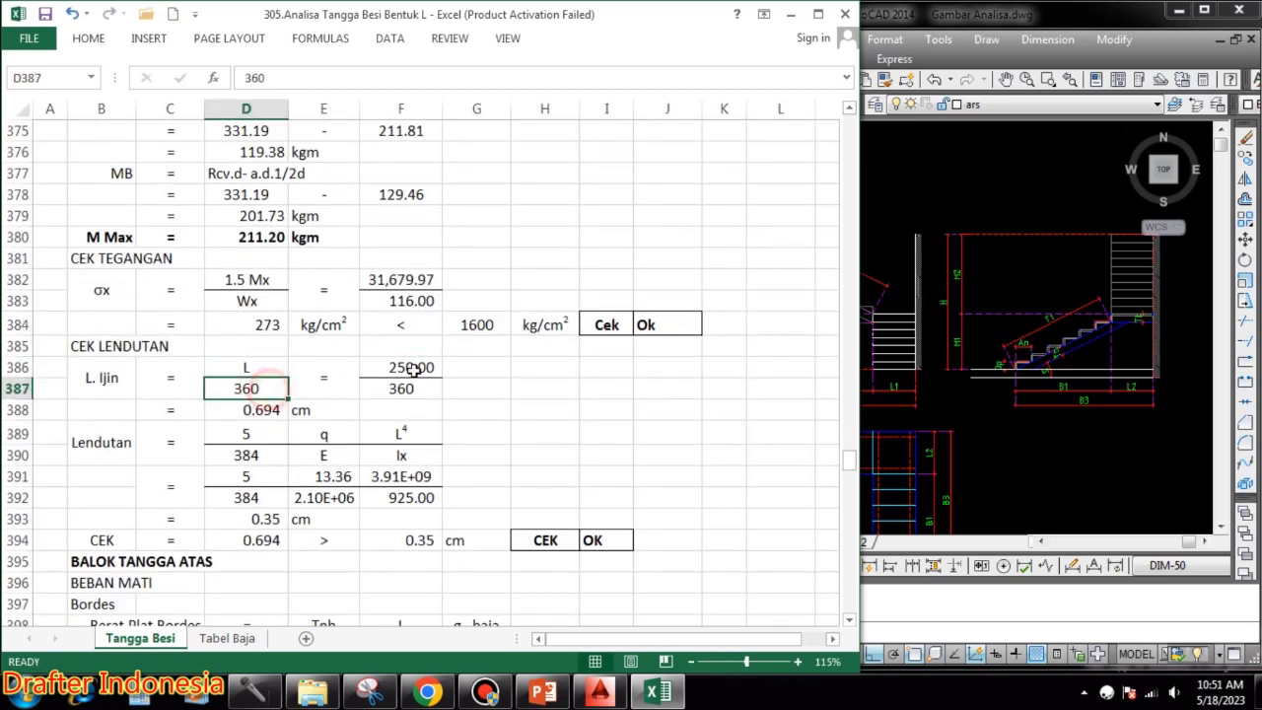
double_click(424, 366)
click(403, 389)
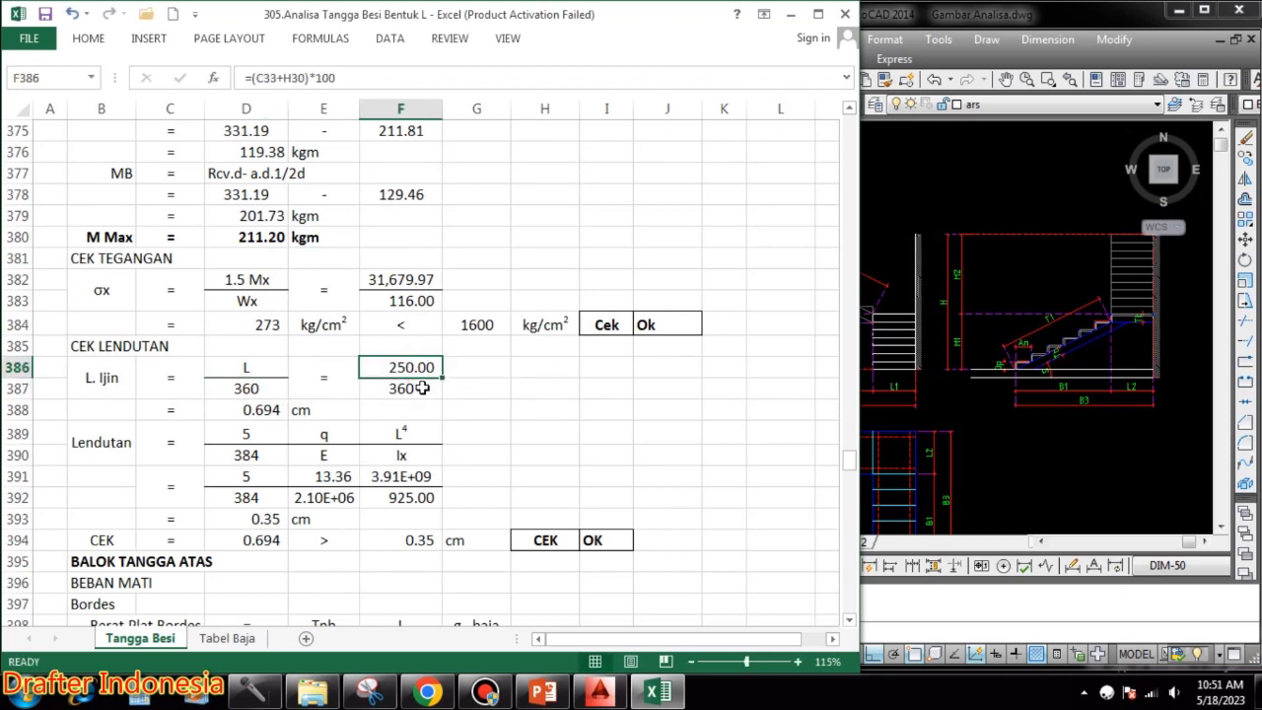
double_click(419, 387)
double_click(260, 408)
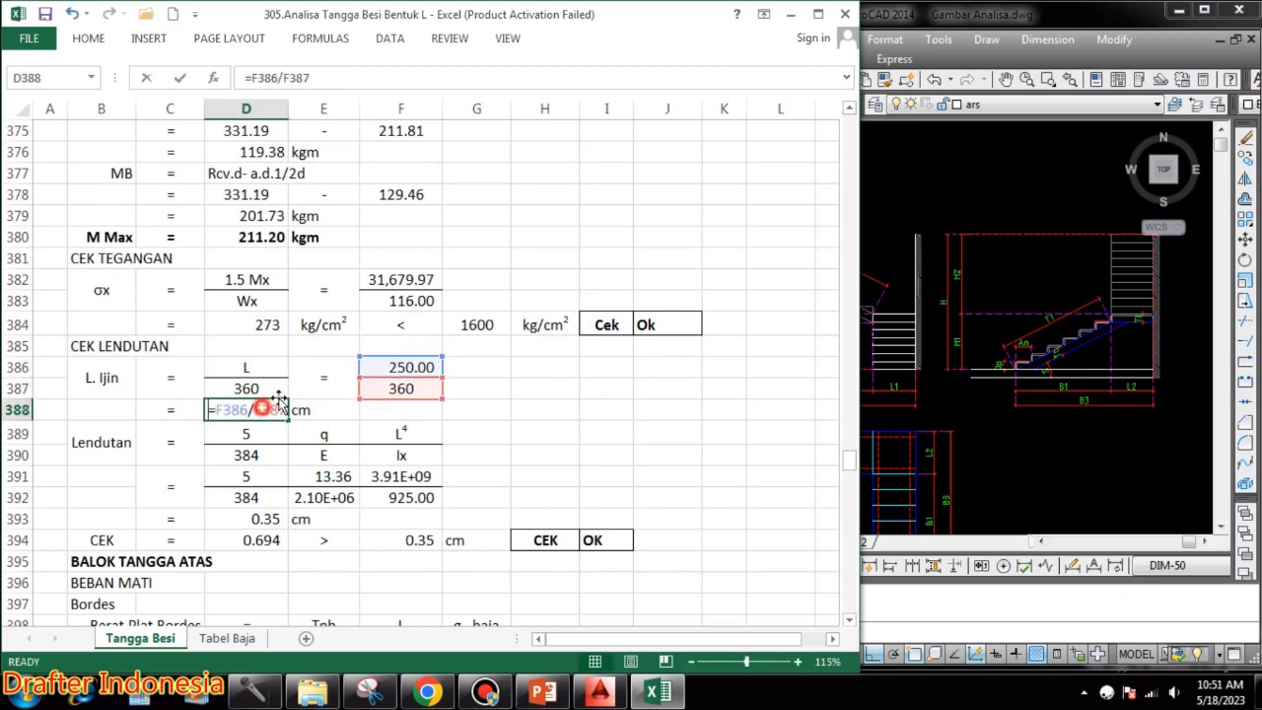
key(Escape)
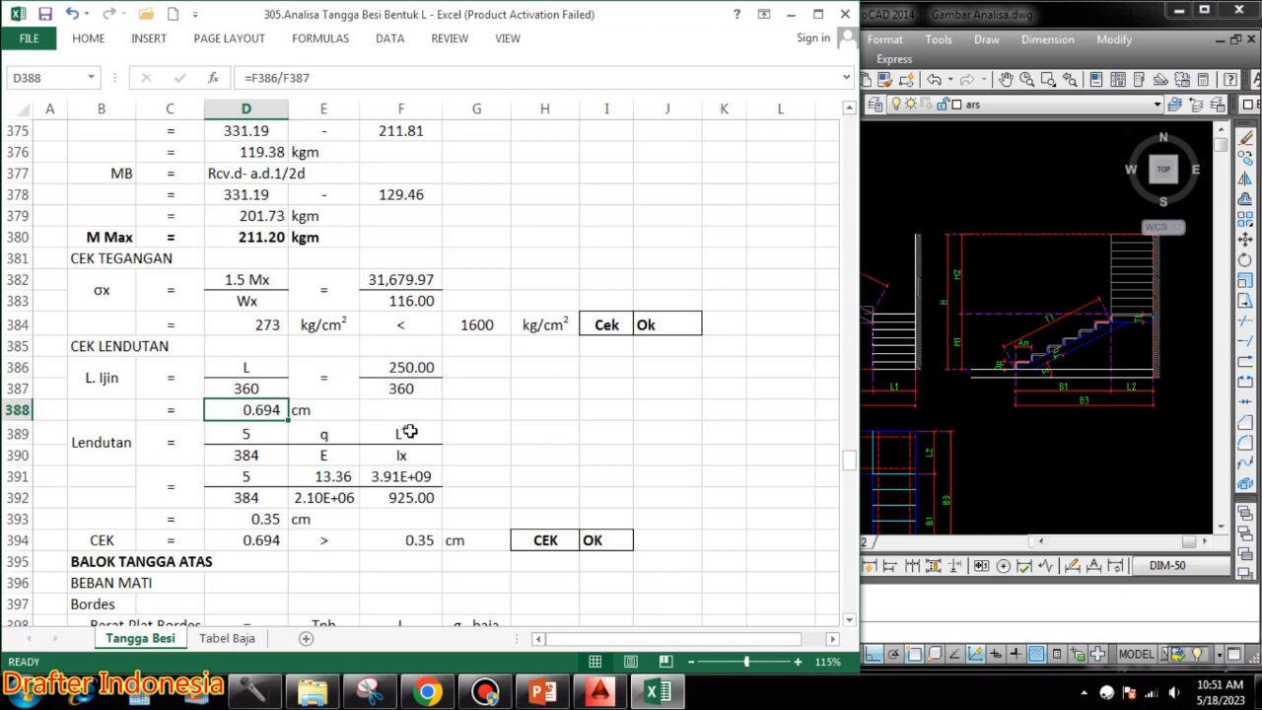
- Go through the 384, E and Ix terms in the denominator of the Lendutan expression
click(277, 456)
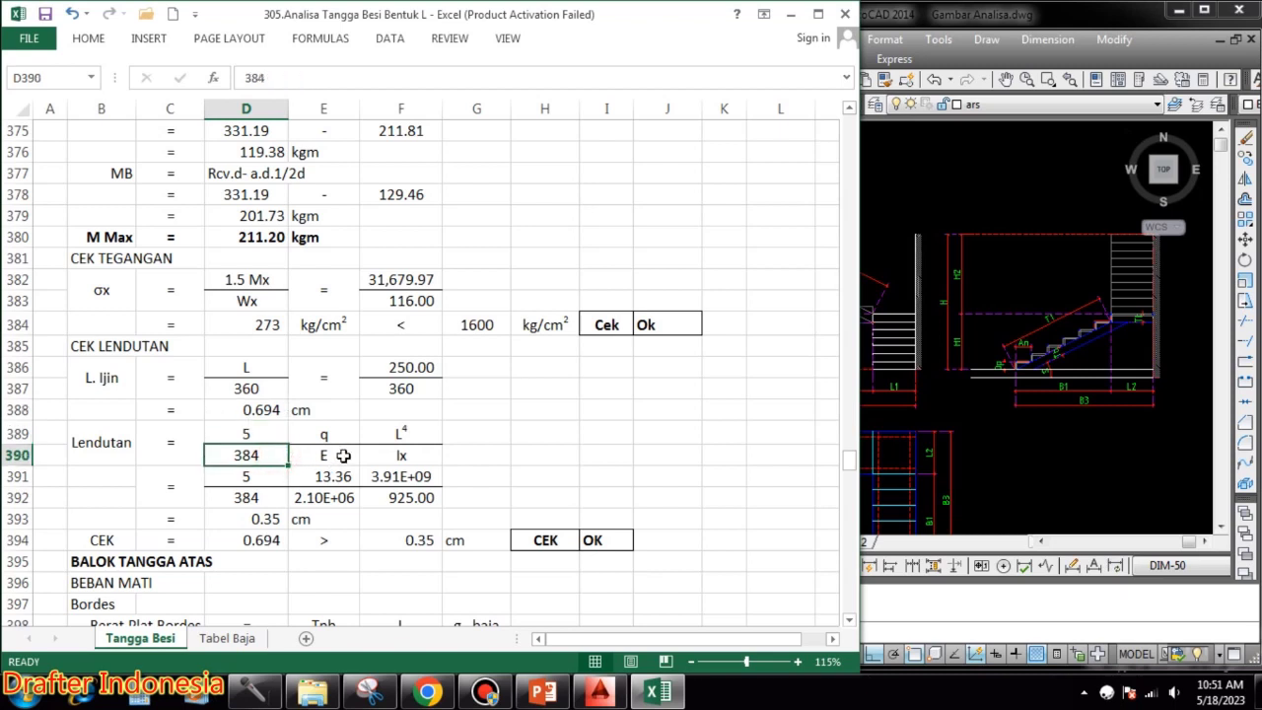
click(343, 454)
click(394, 454)
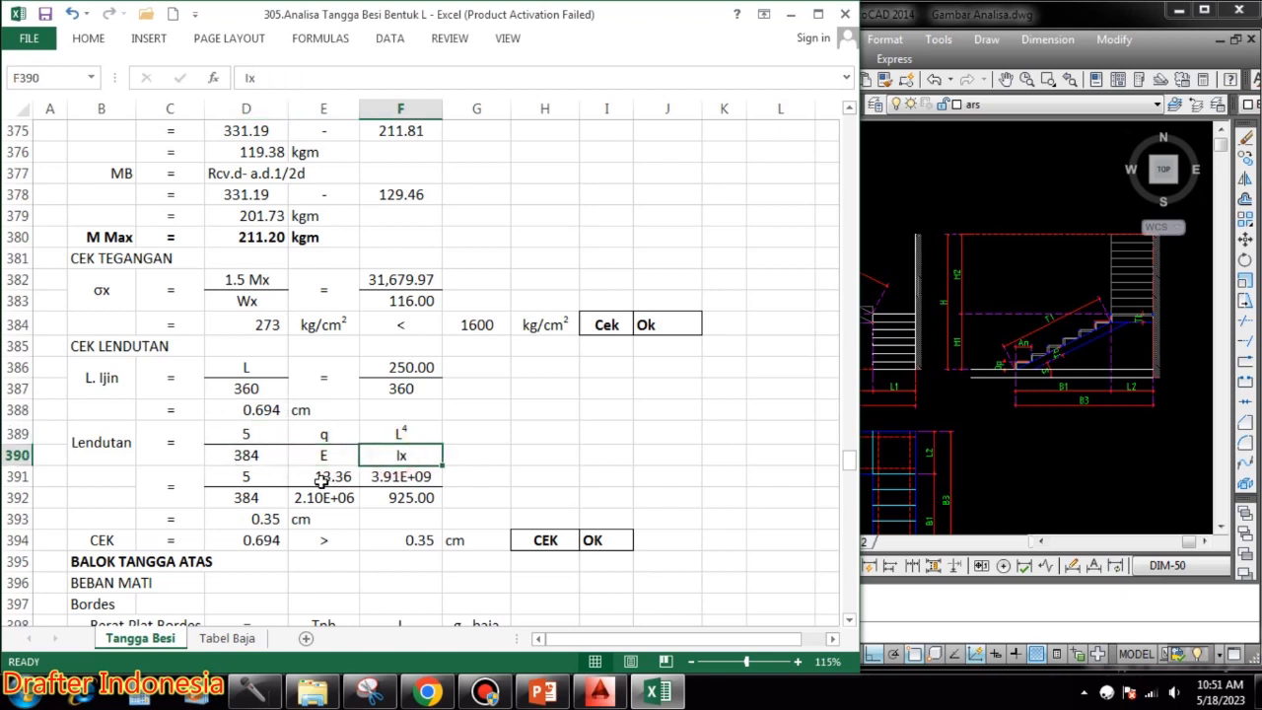
- Examine the numerator of the deflection calculation in row 391, including the q formula in E391 and the L⁴ formula in F391
click(266, 478)
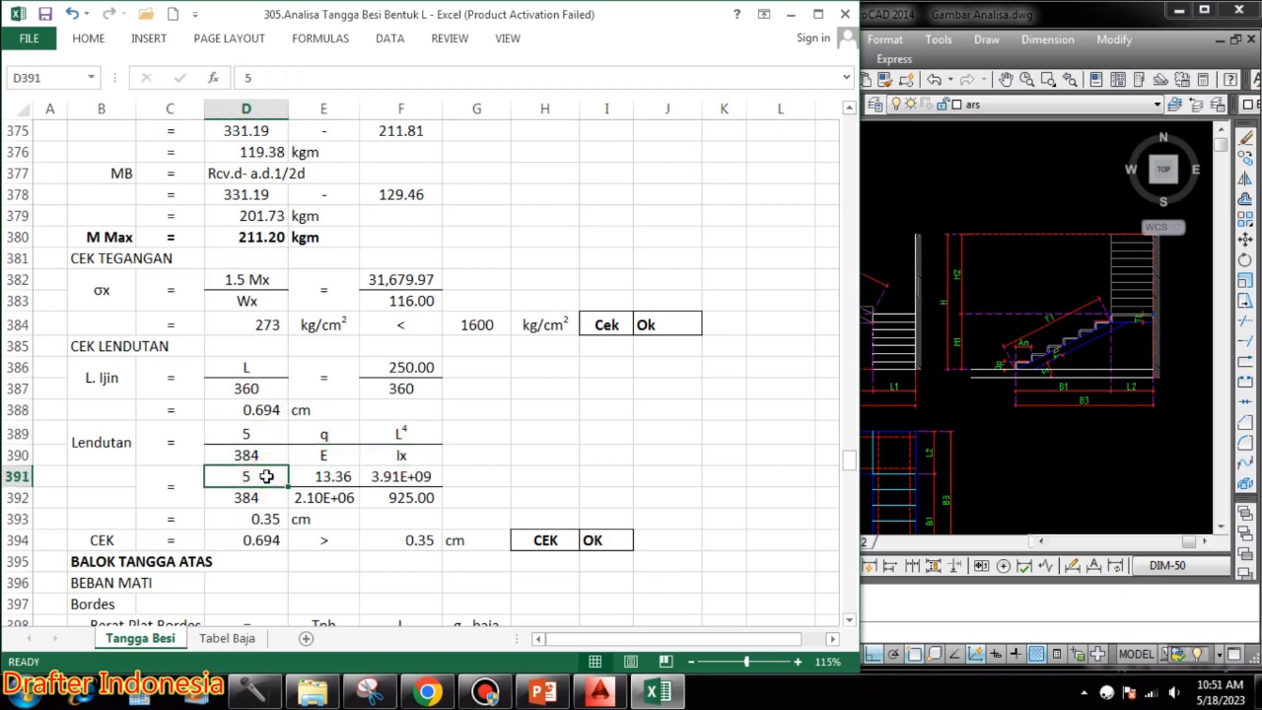
double_click(329, 478)
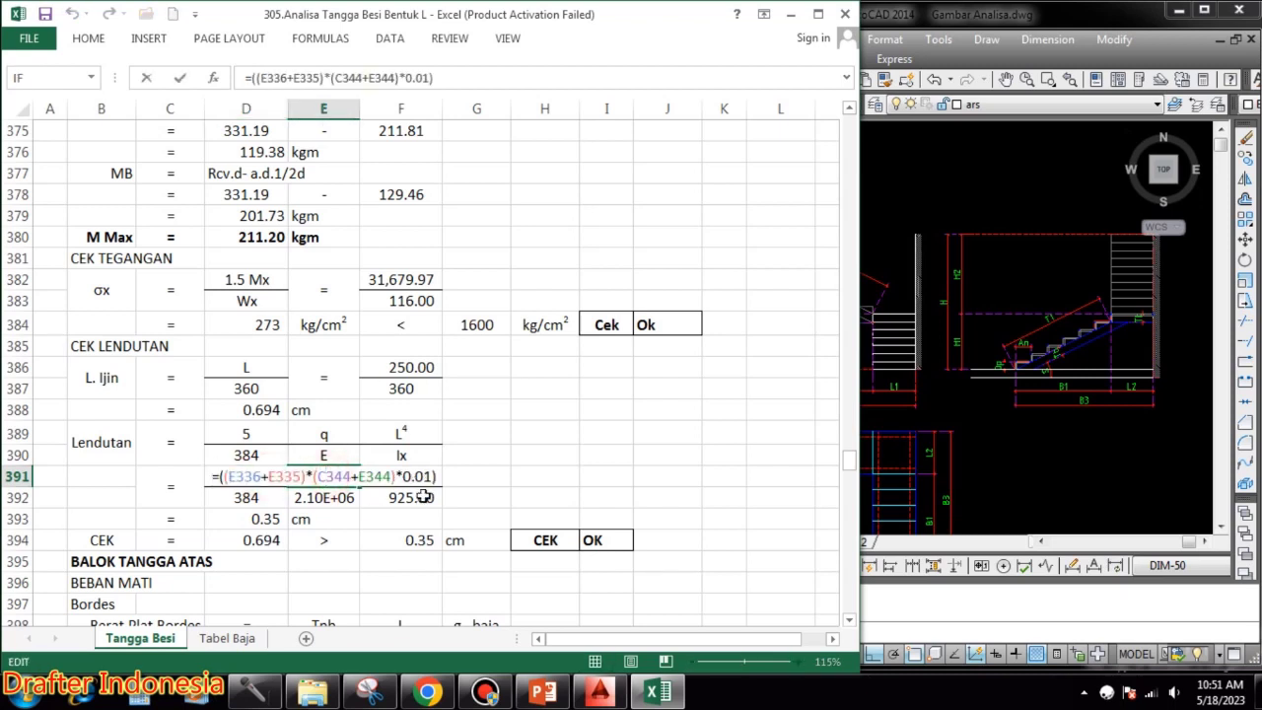
key(Escape)
click(258, 478)
click(335, 479)
double_click(338, 477)
click(417, 476)
double_click(418, 477)
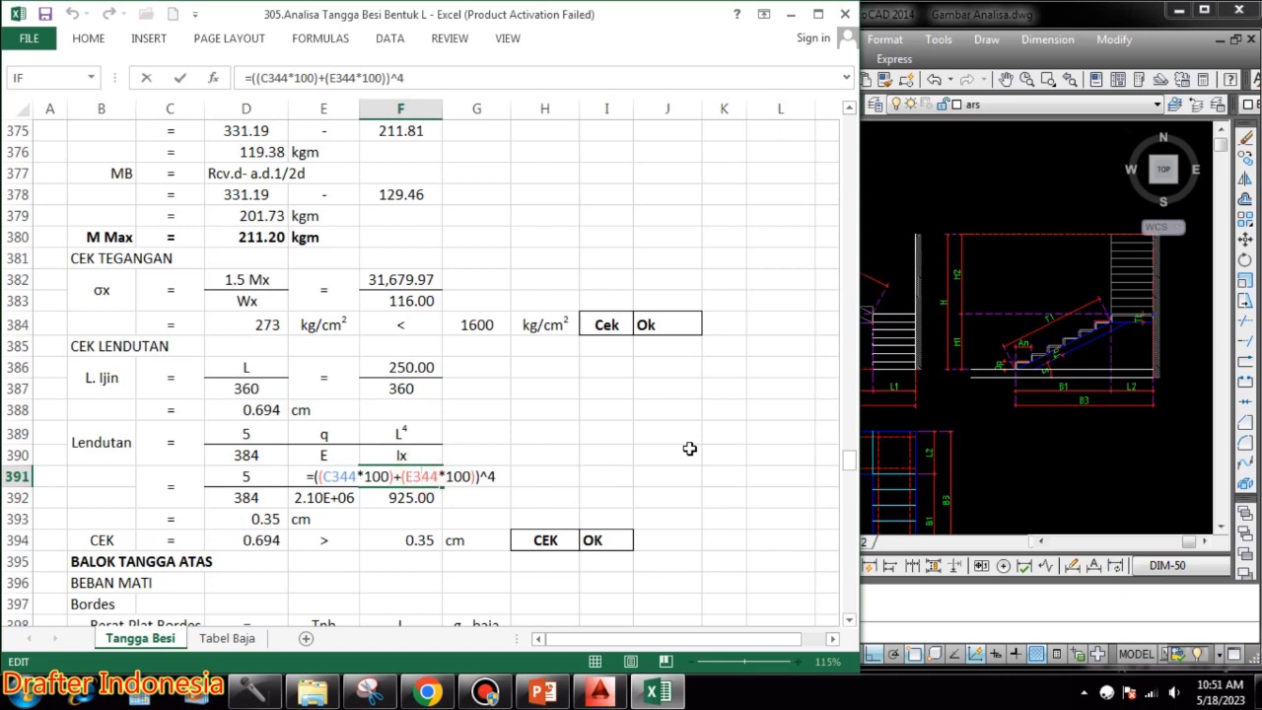
key(Escape)
- Examine the denominator of the deflection calculation in row 392, including the E formula in E392 and the Ix reference in F392
click(251, 498)
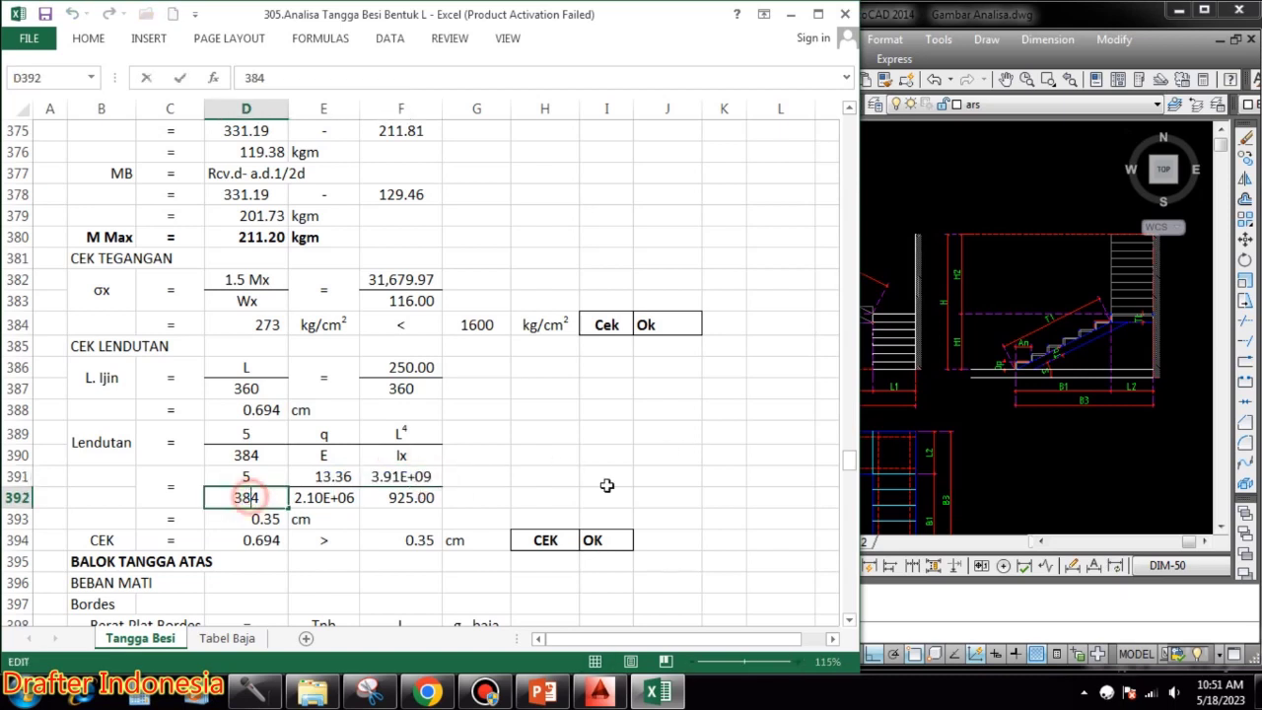
click(327, 497)
double_click(327, 497)
key(Escape)
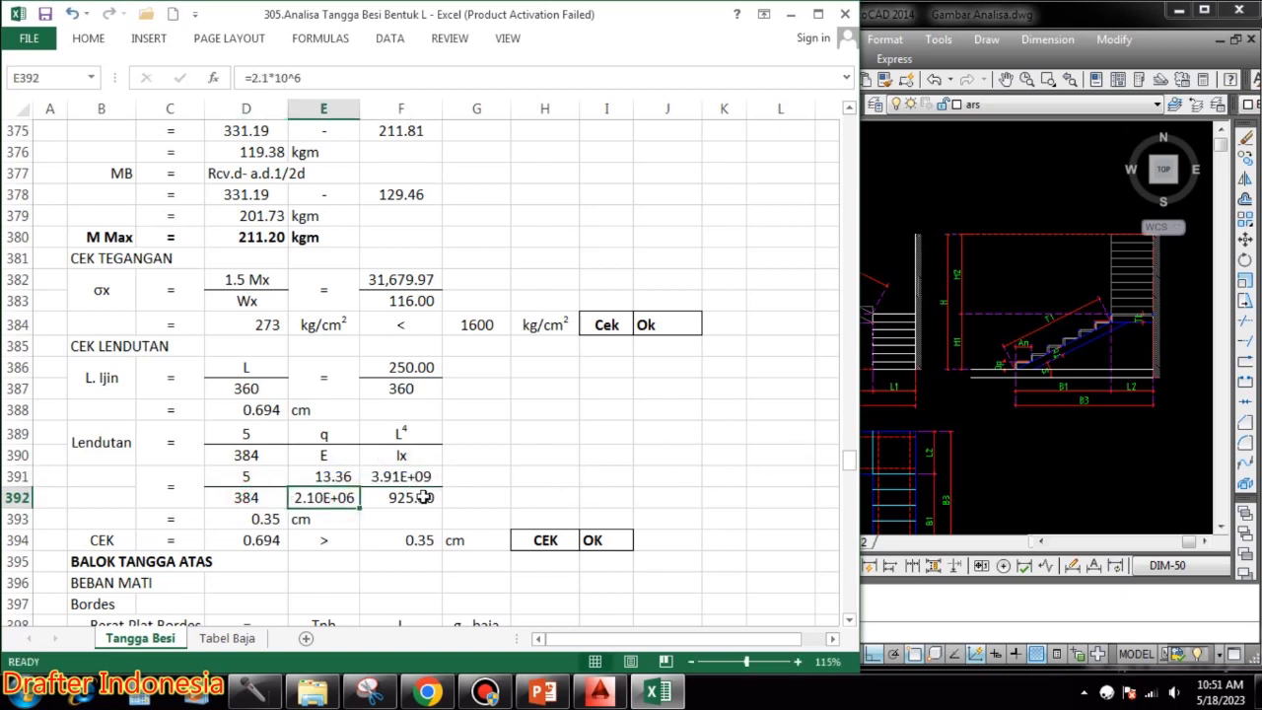
click(423, 498)
double_click(423, 497)
key(Escape)
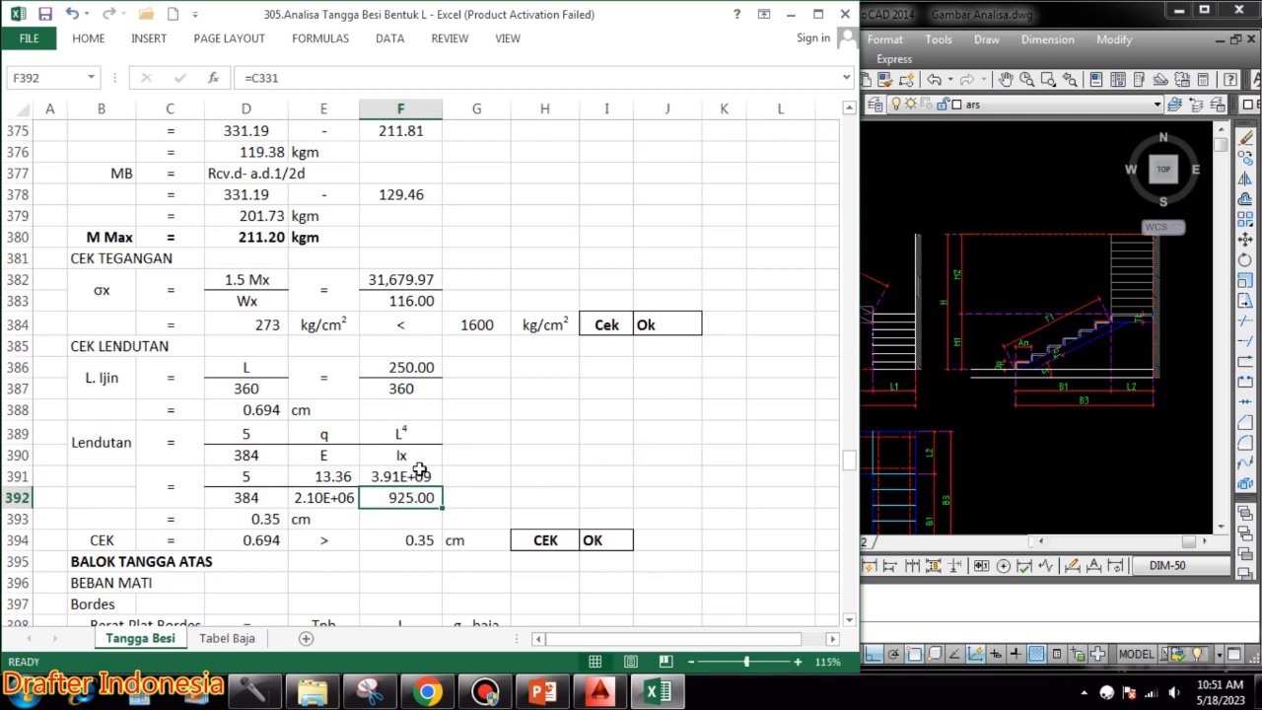
- Check the deflection formula in D393 and the numerator and denominator cells it combines
double_click(267, 519)
key(Escape)
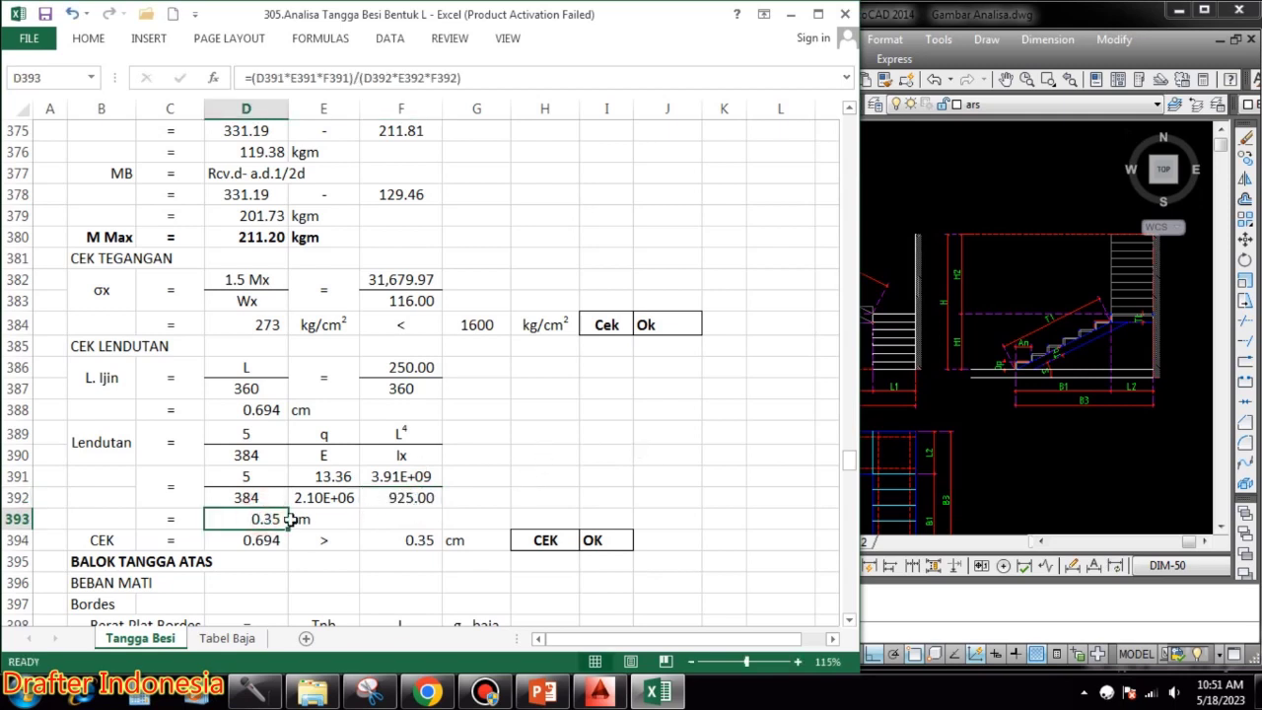
double_click(255, 520)
key(Escape)
- Trace the allowable and actual deflections compared in the CEK row, cells D394 and F394
scroll(566, 437, down, 2)
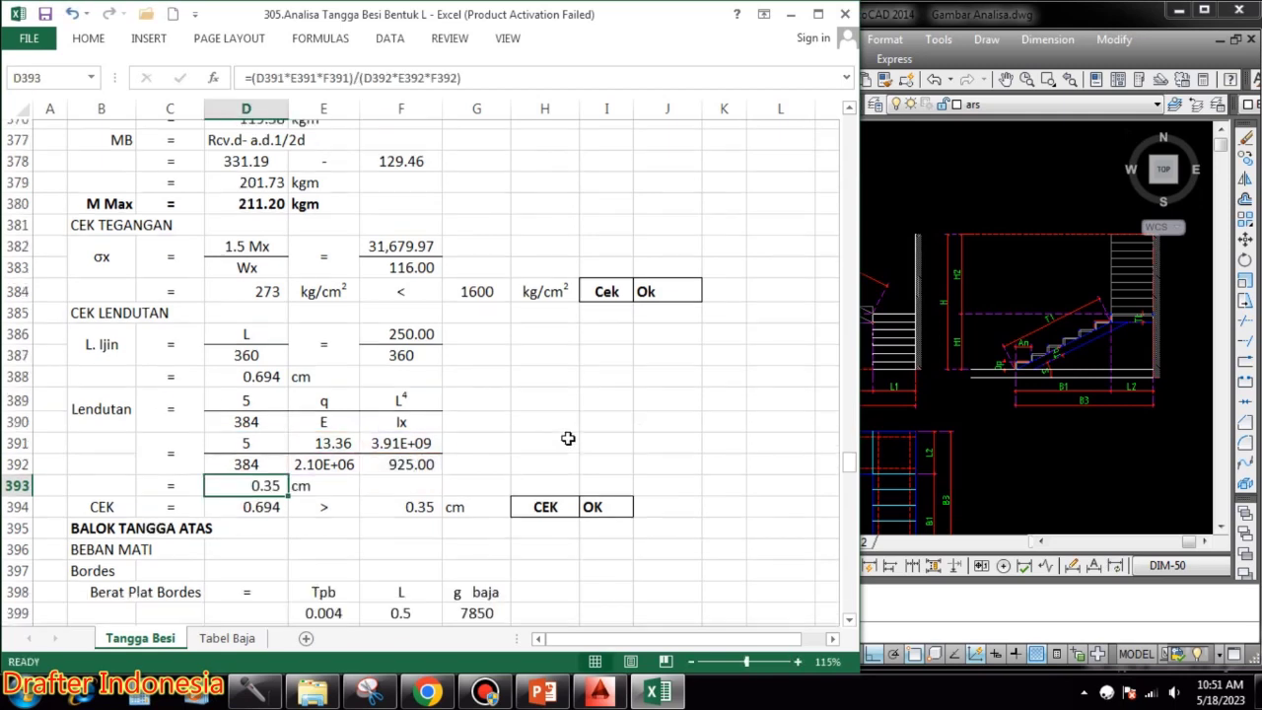
double_click(261, 412)
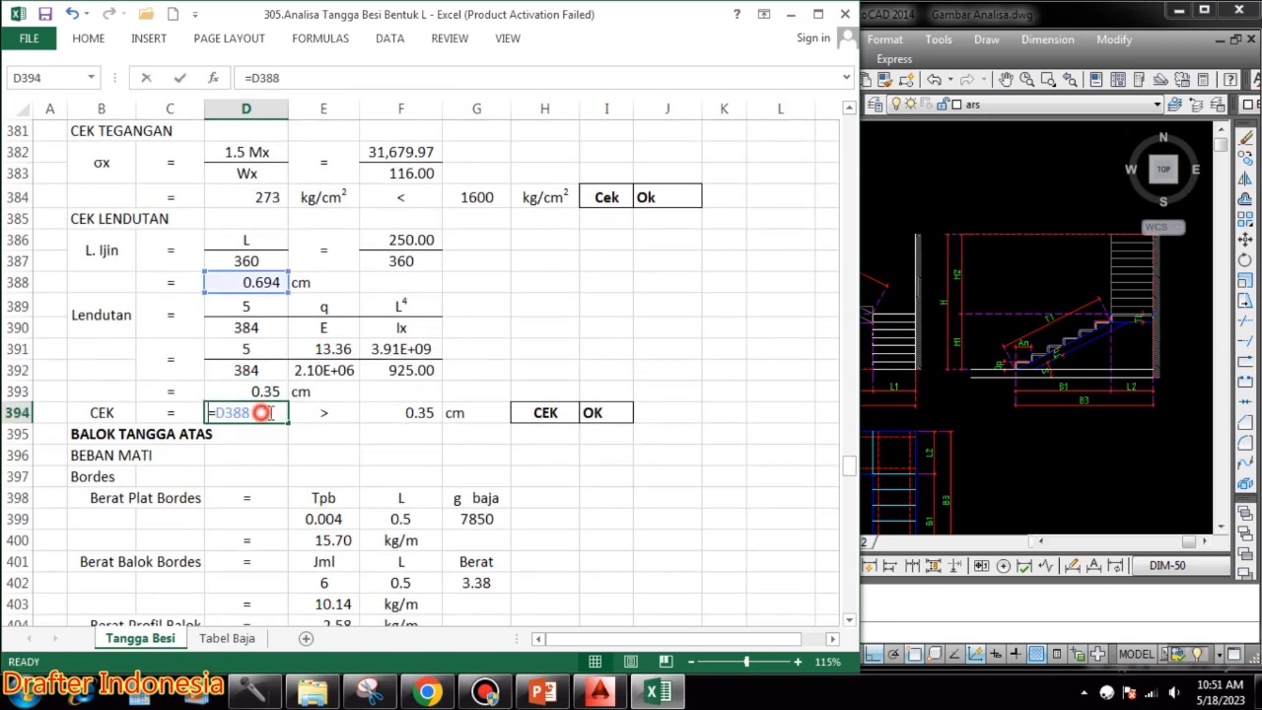
key(Escape)
double_click(422, 413)
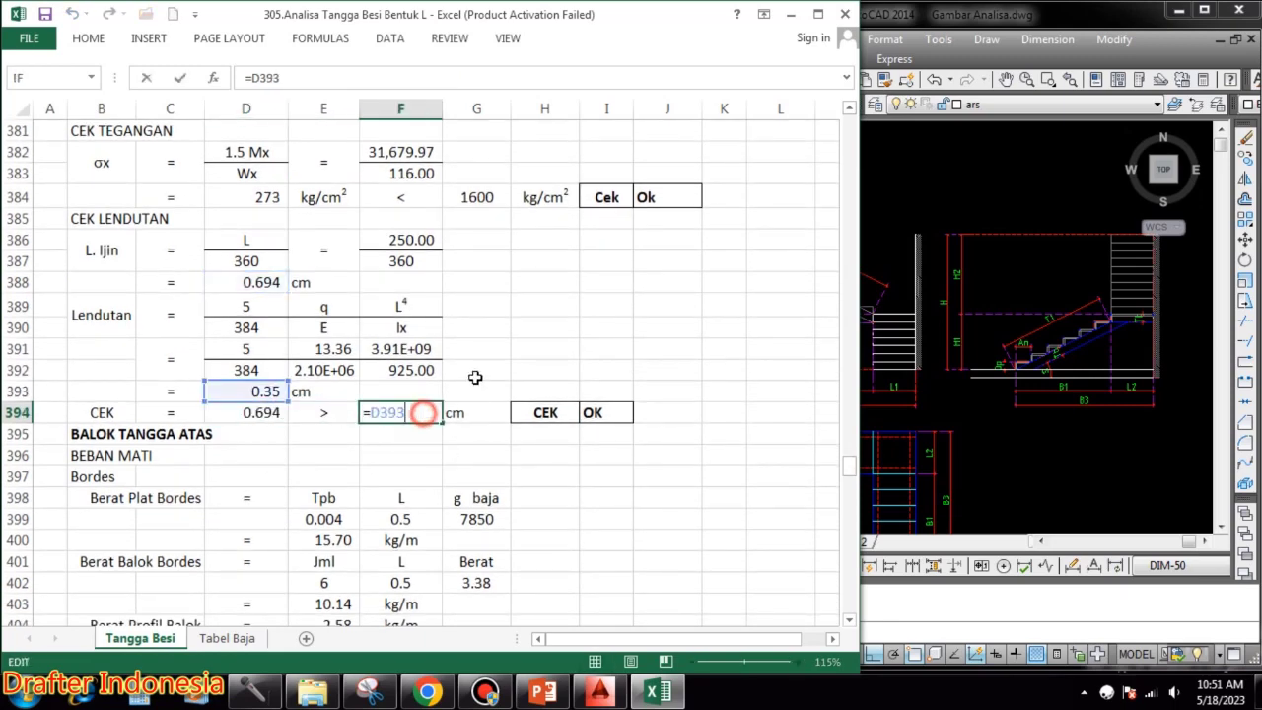
key(Escape)
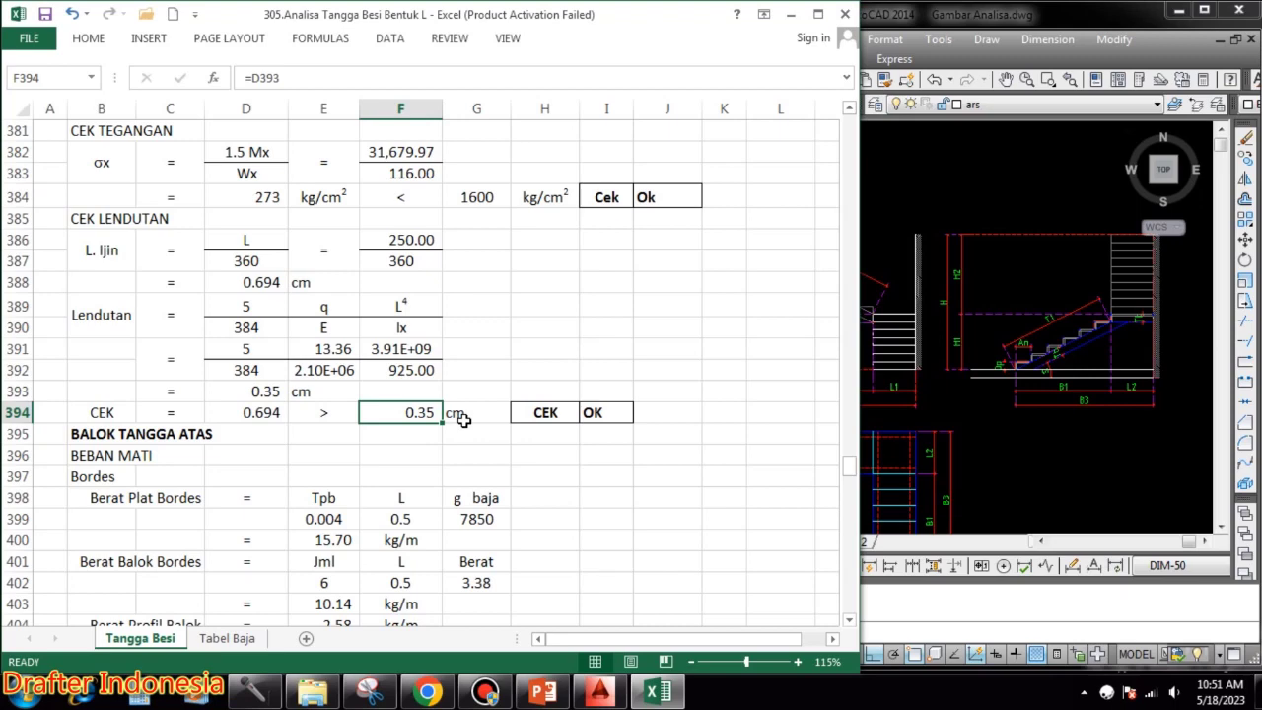
- Review the Berat Plat Bordes load under BALOK TANGGA ATAS, tracing the references in E399:G399 and the product in E400
scroll(560, 456, down, 2)
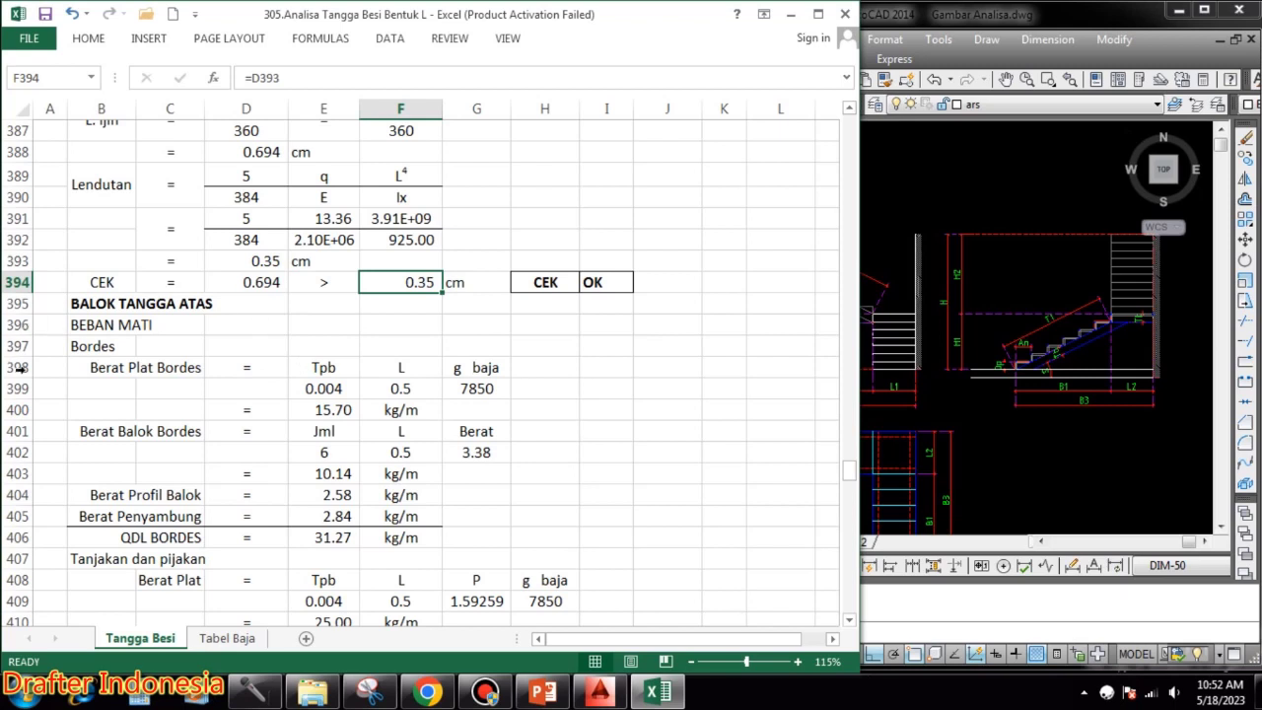
double_click(345, 388)
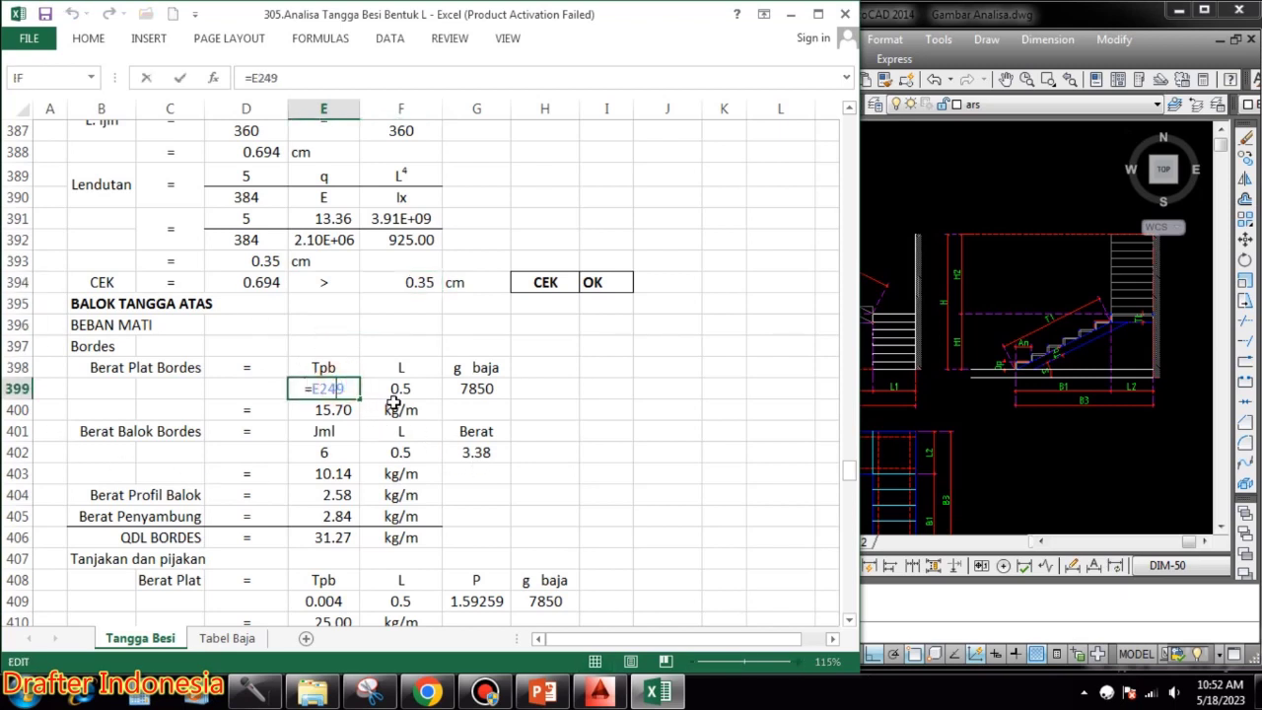
key(Escape)
double_click(403, 389)
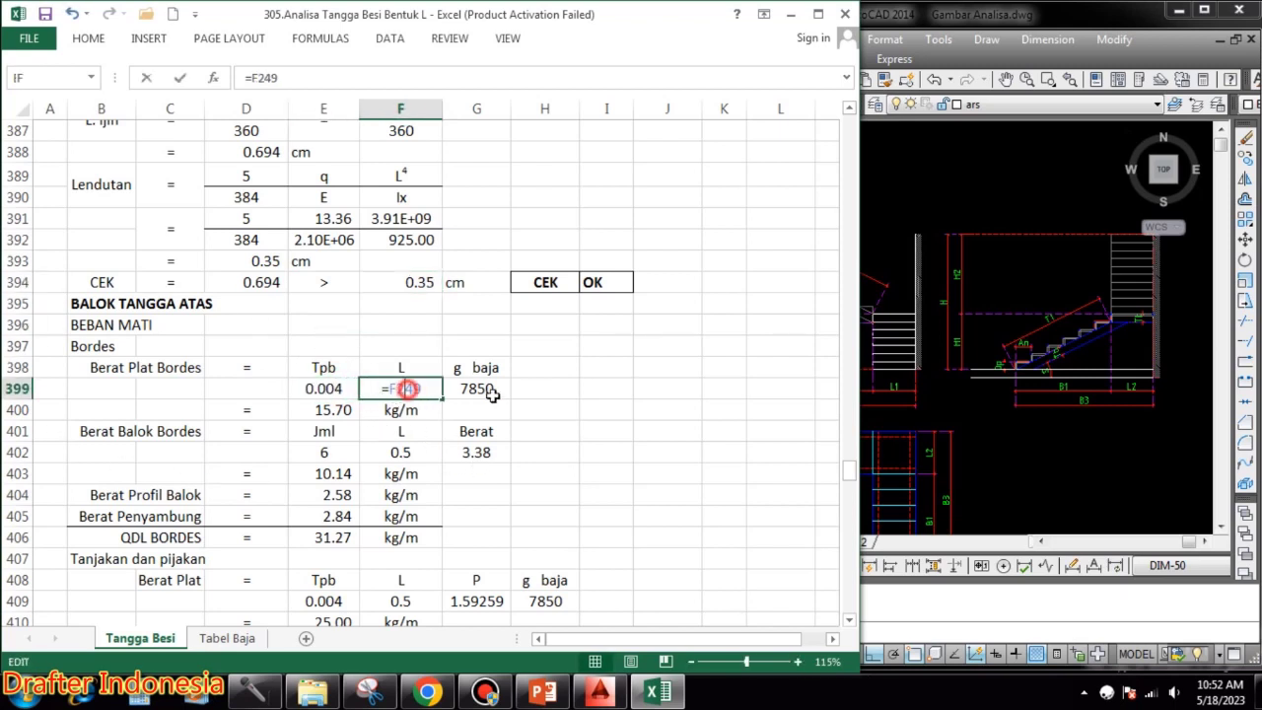
key(Escape)
double_click(498, 391)
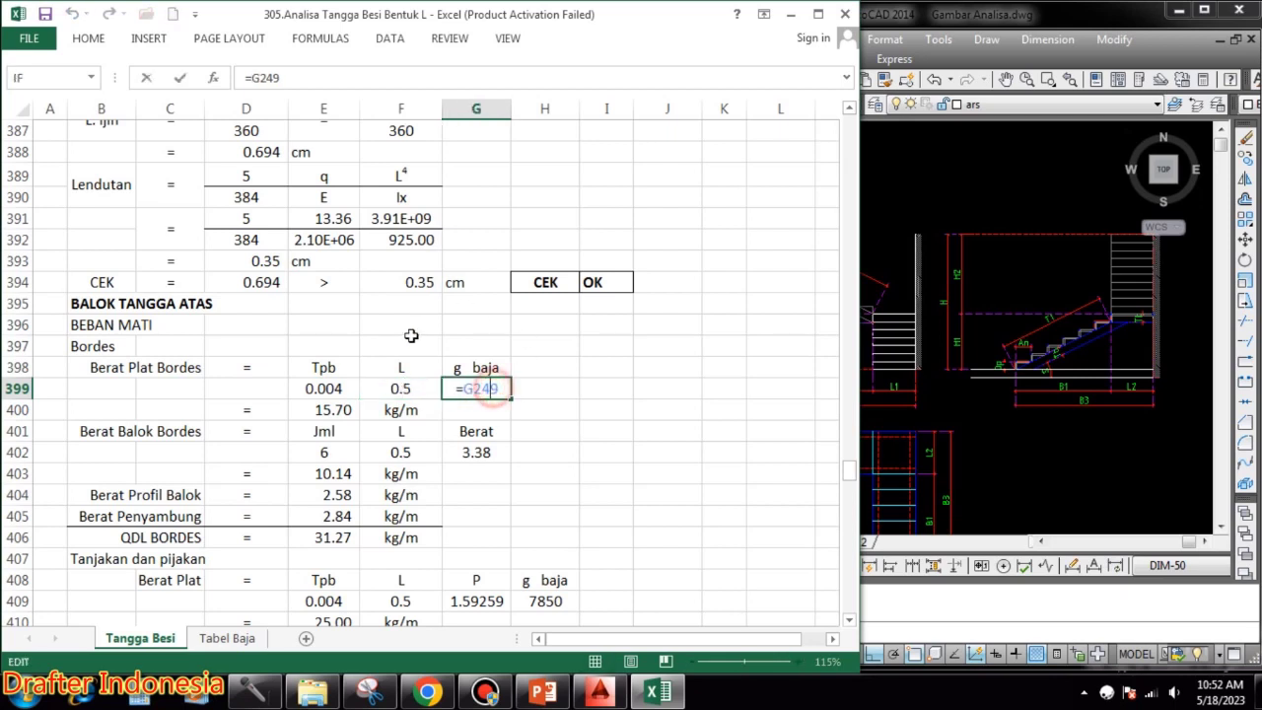
key(Escape)
double_click(332, 409)
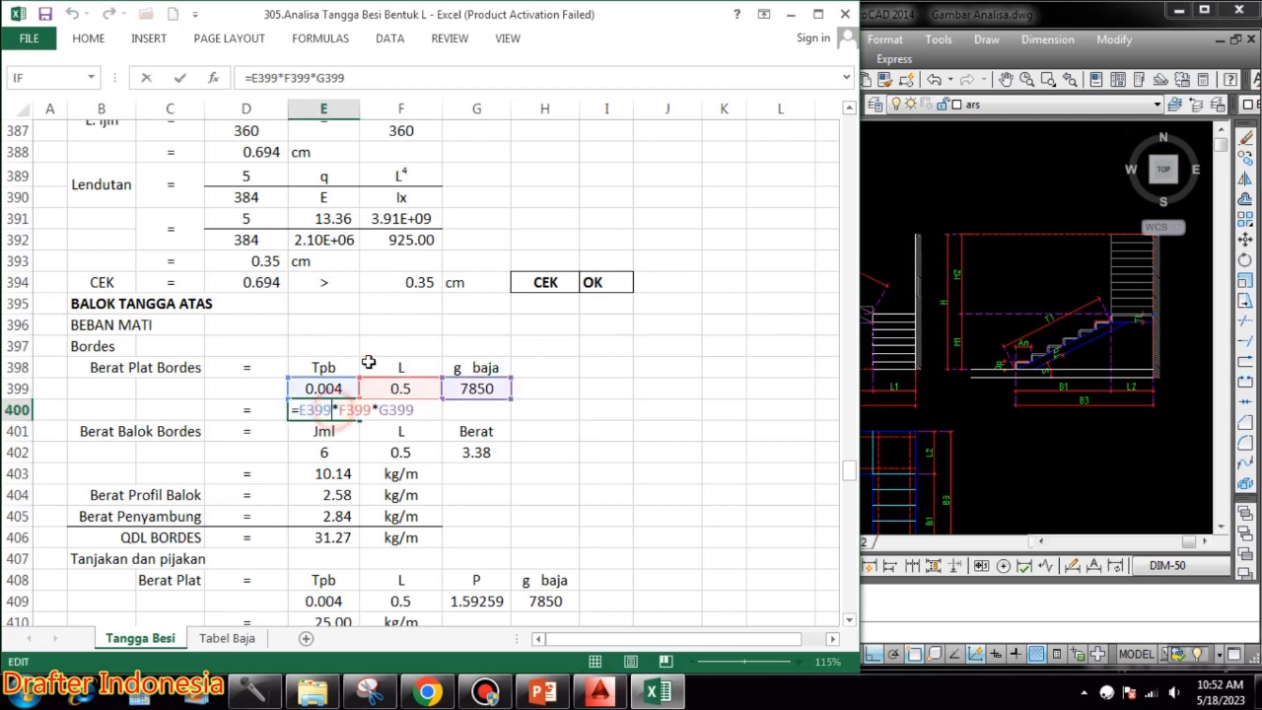
key(Escape)
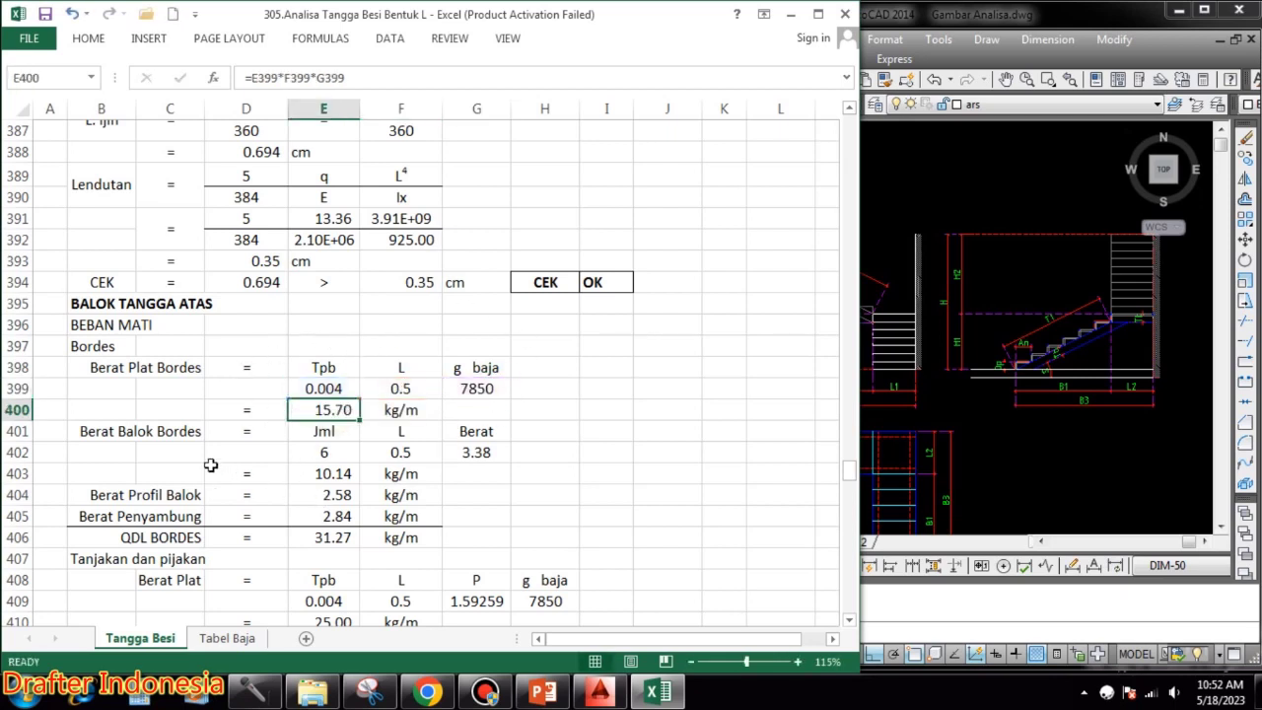
- Review the Berat Balok Bordes load, tracing the references in row 402 and the product formula in E403
scroll(151, 448, down, 1)
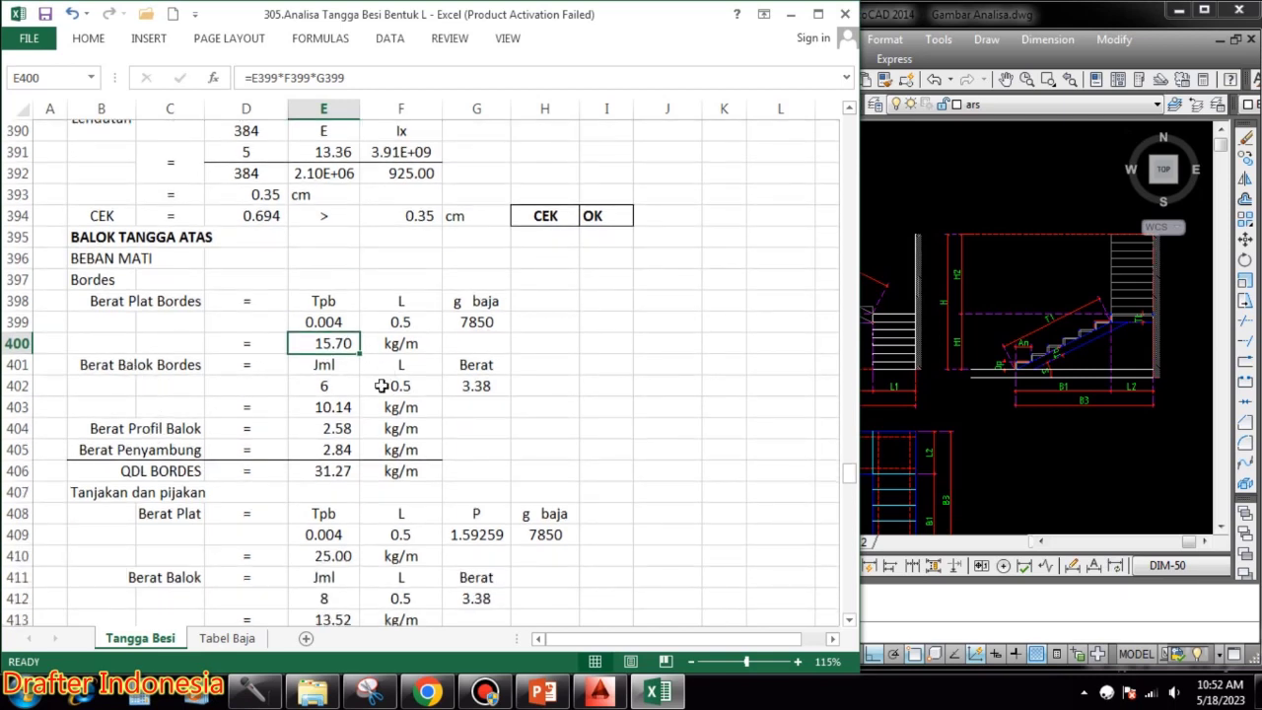
click(340, 385)
double_click(340, 386)
click(418, 388)
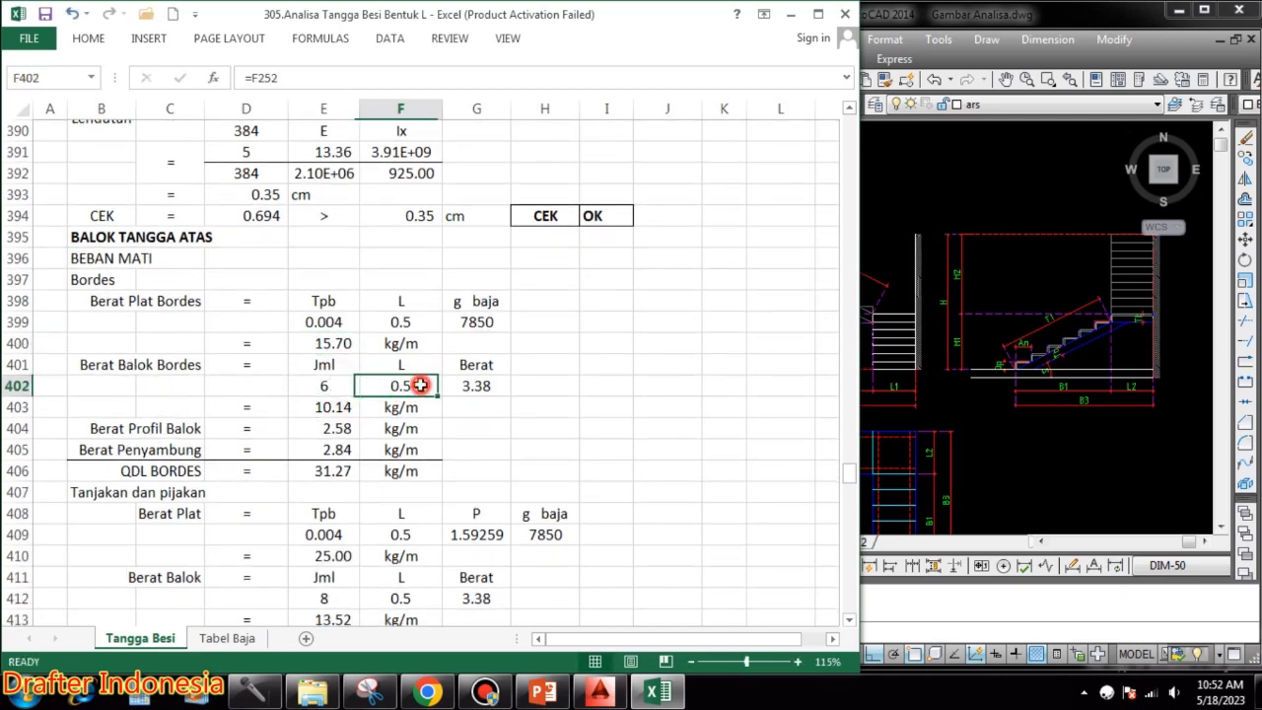
double_click(417, 388)
key(Escape)
double_click(480, 385)
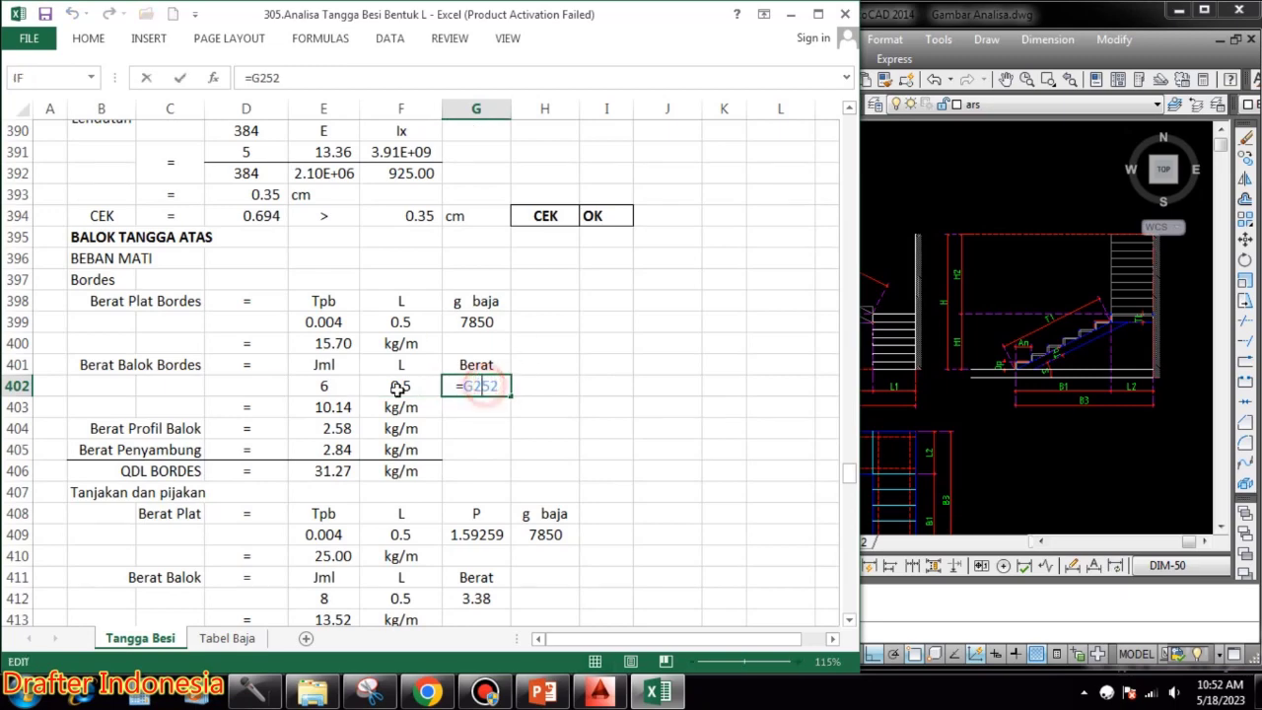
key(Escape)
double_click(338, 406)
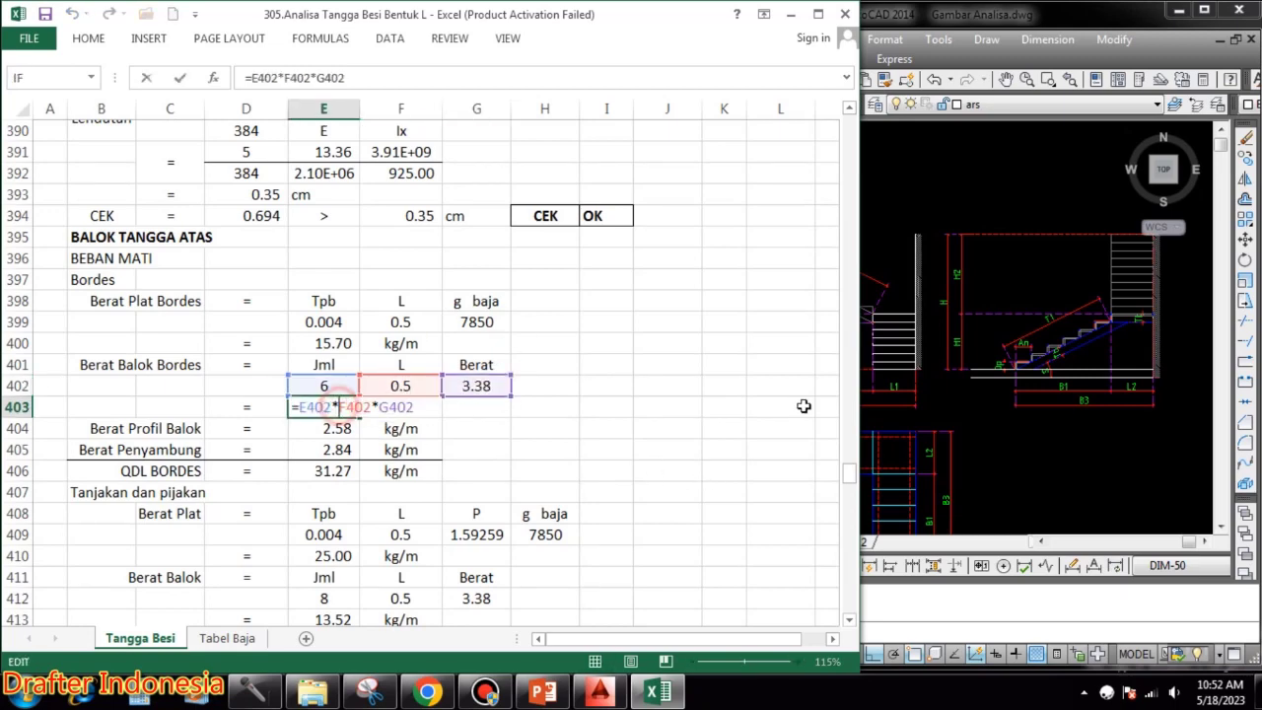
key(Escape)
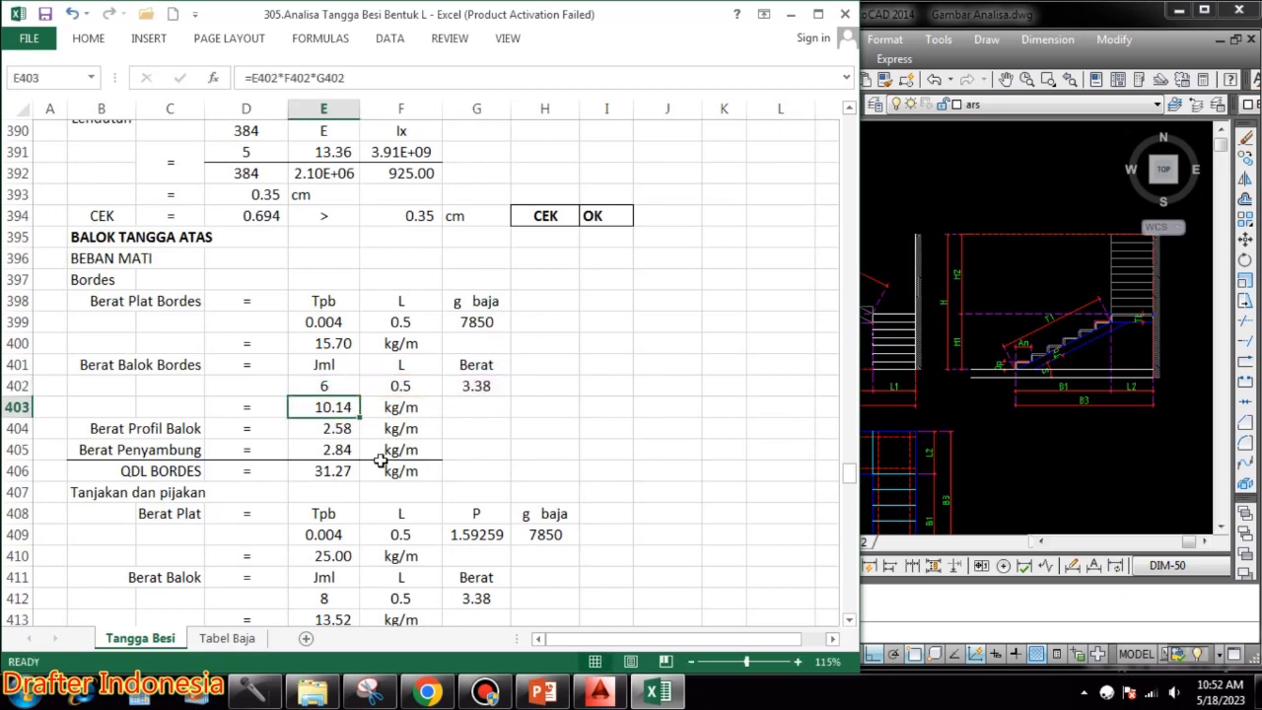
- Check the Berat Profil Balok and Berat Penyambung formulas in E404 and E405
double_click(345, 428)
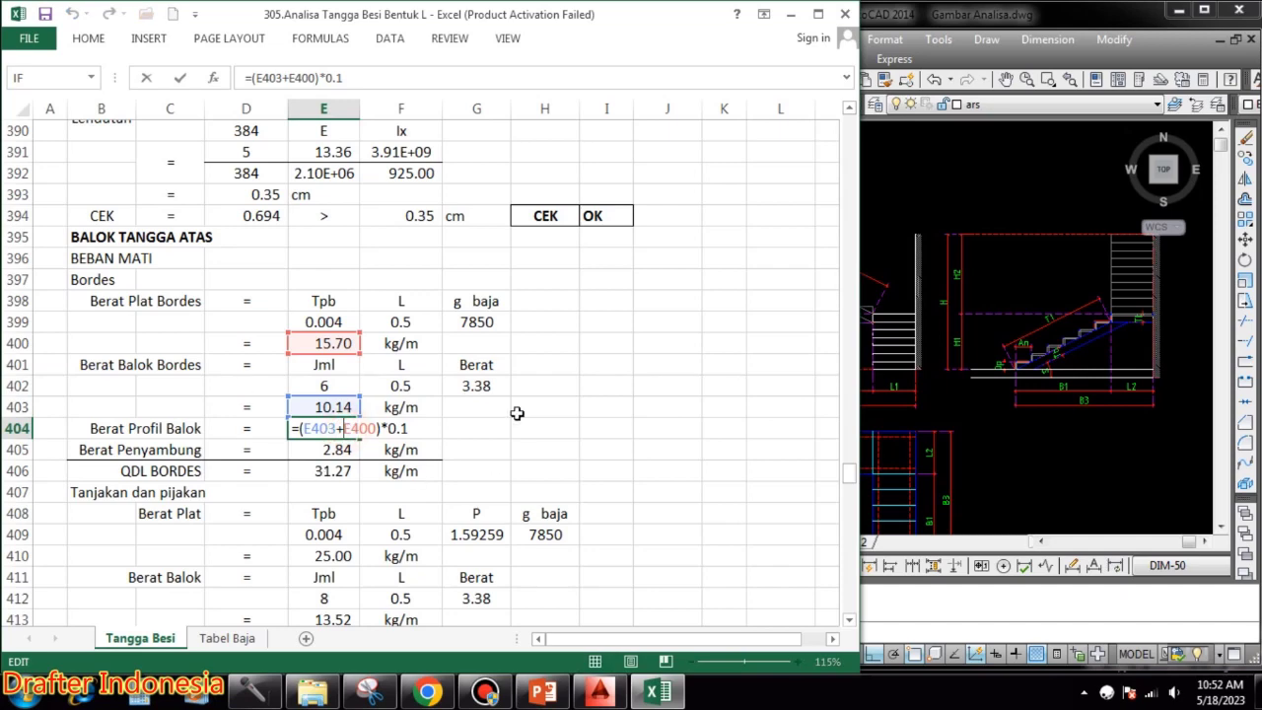
key(Escape)
key(Down)
key(F2)
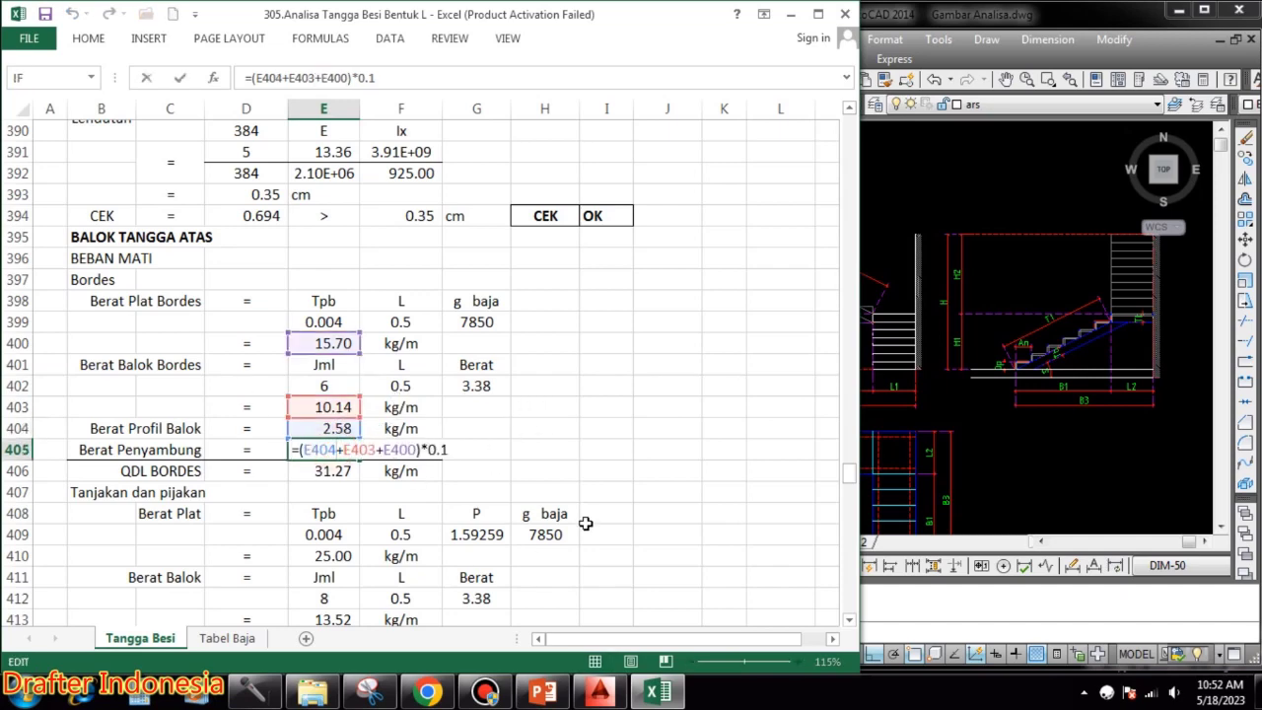
key(Escape)
- Check the QDL BORDES sum formula in E406 and the loads it adds up
scroll(605, 437, down, 1)
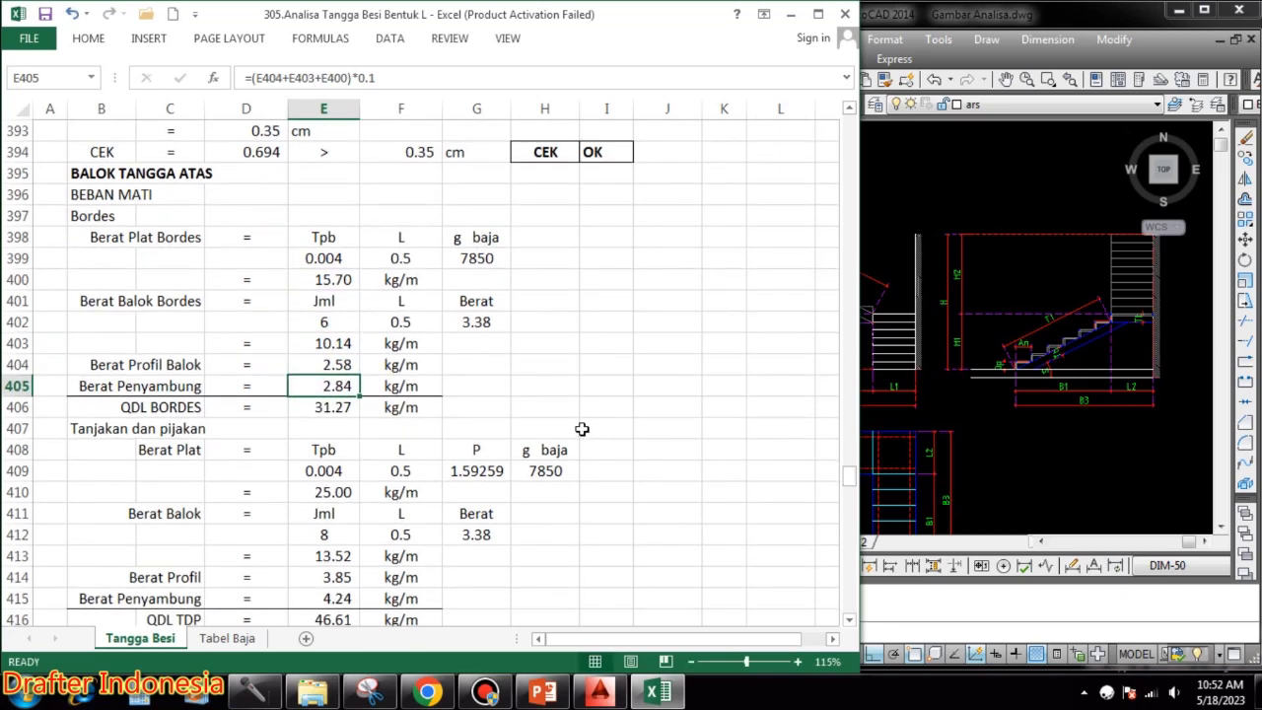
double_click(335, 410)
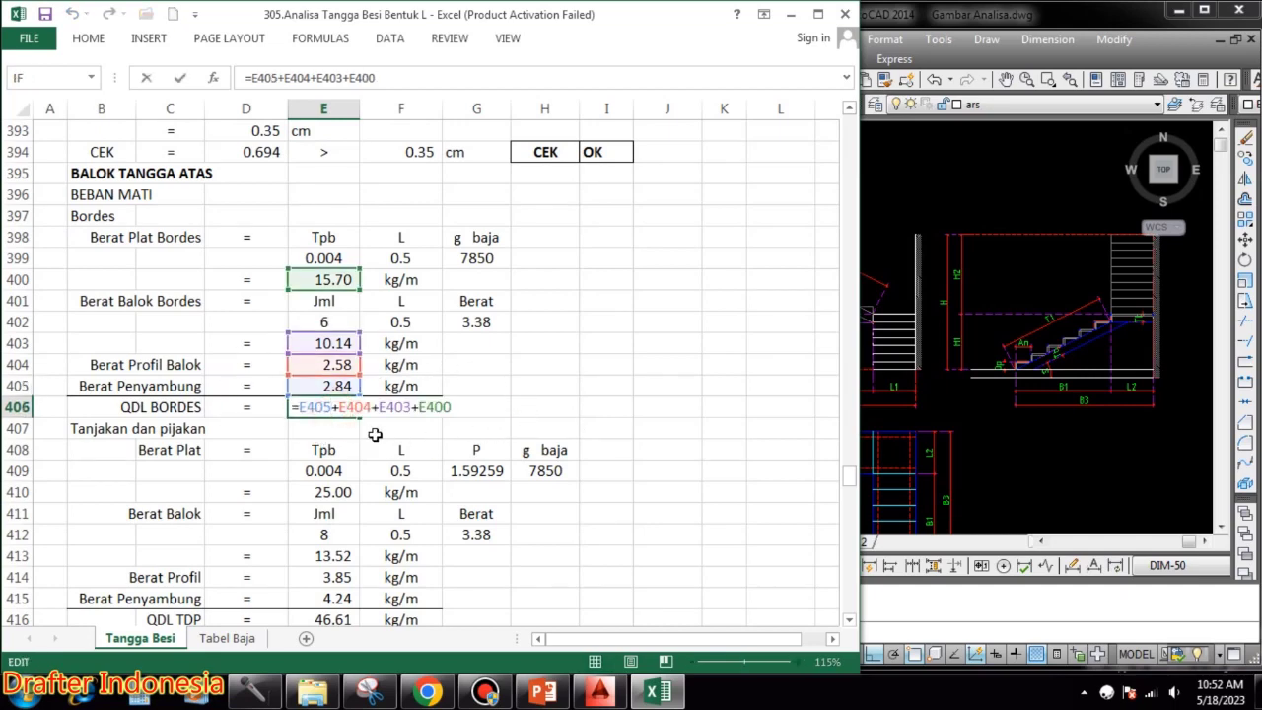
key(Escape)
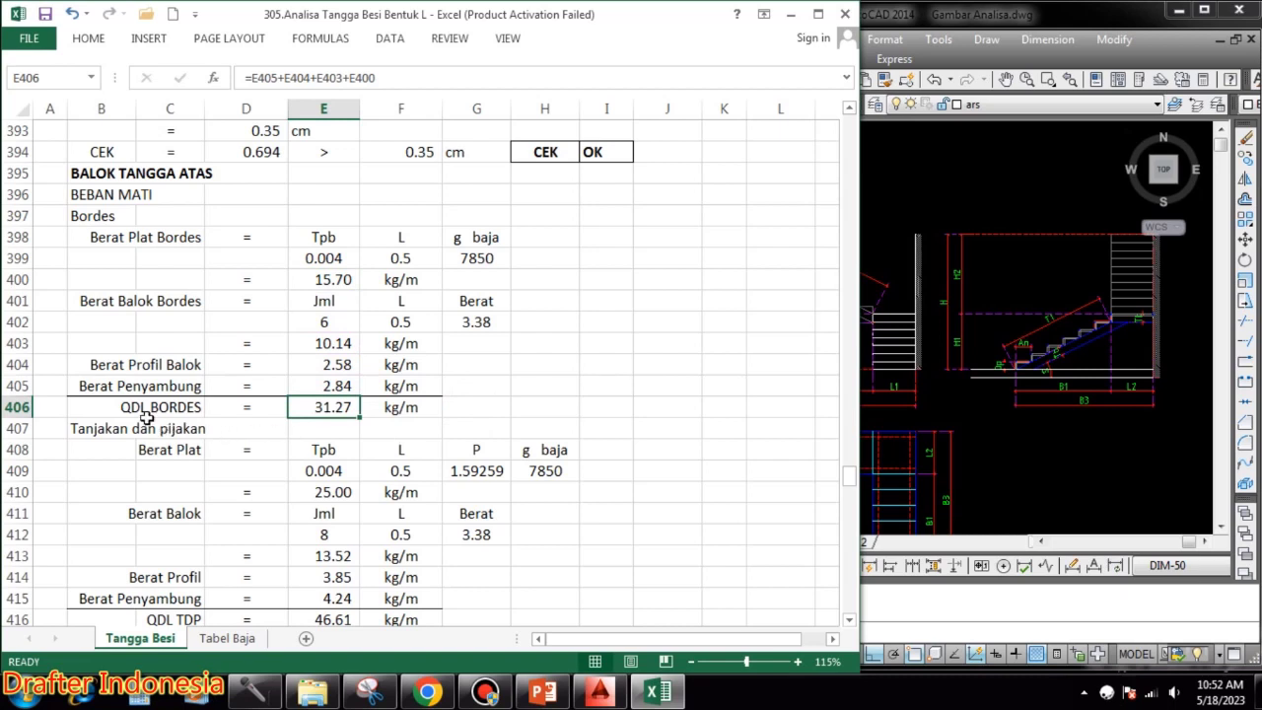
- Review the Berat Plat load under Tanjakan dan pijakan, tracing the references in E409:H409 and the product formula in E410
double_click(330, 472)
click(406, 471)
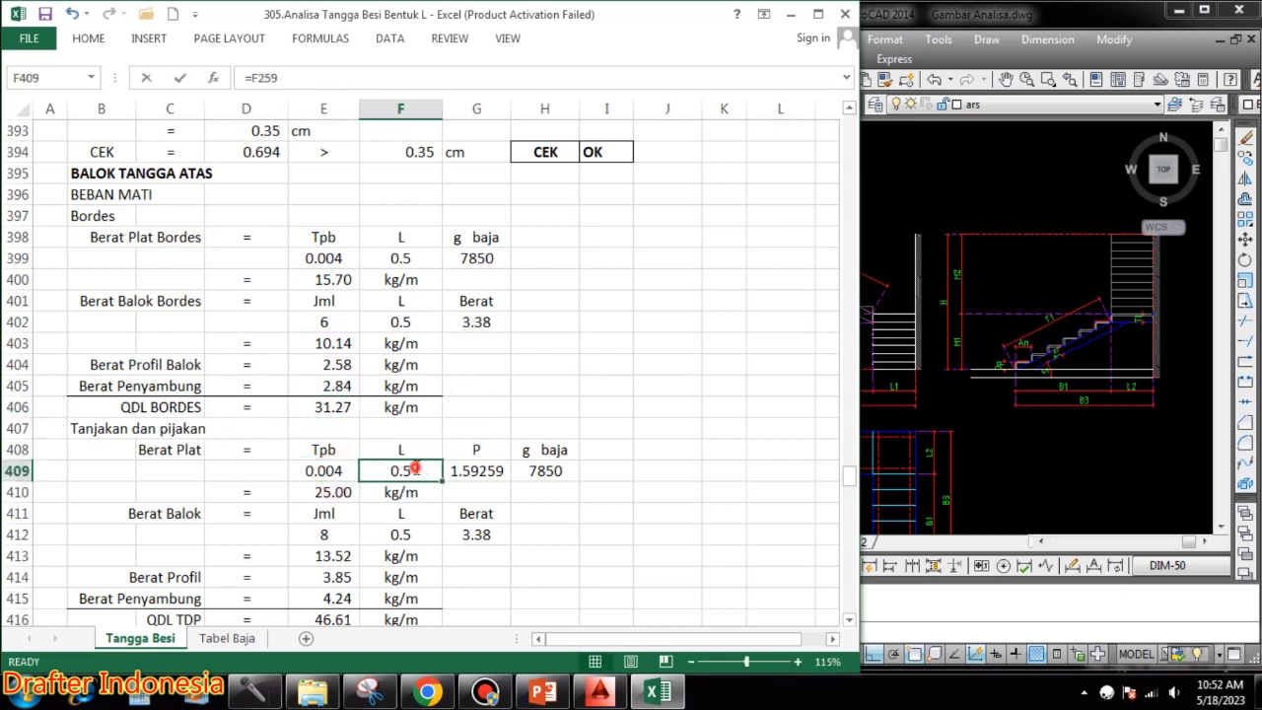
double_click(406, 472)
key(Escape)
double_click(493, 470)
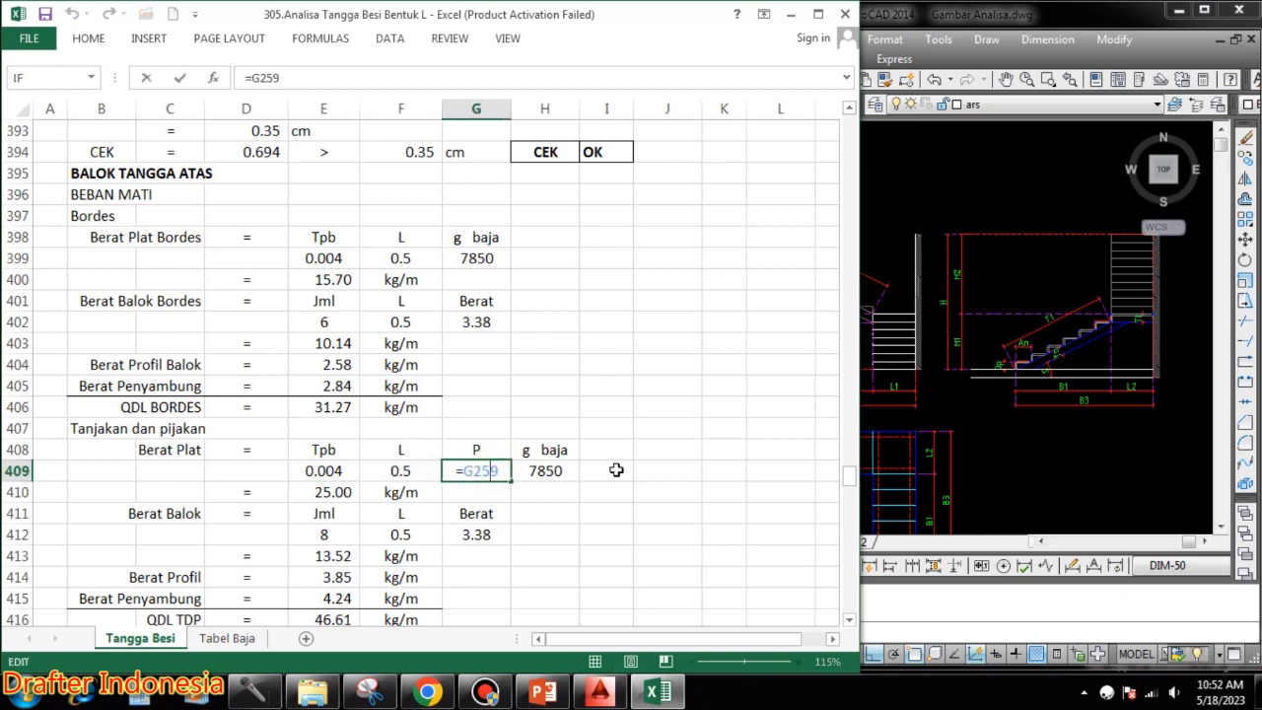
click(414, 471)
double_click(414, 472)
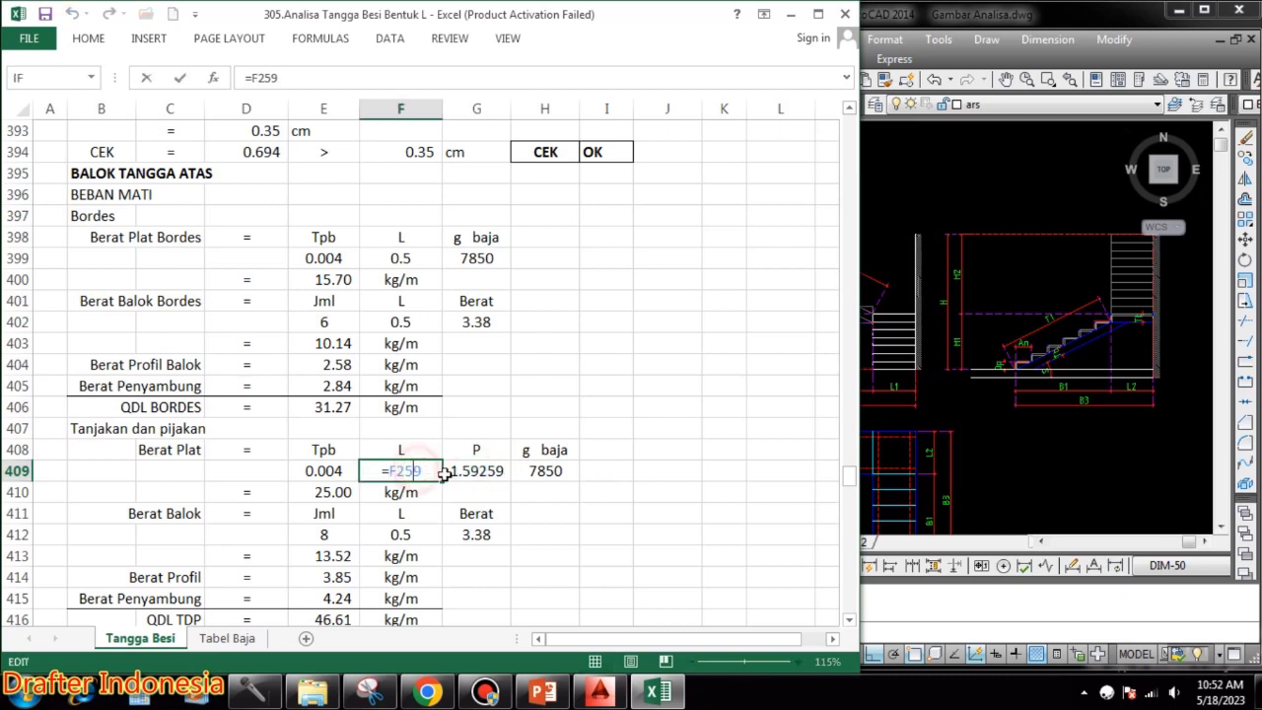
key(Escape)
double_click(493, 471)
click(563, 470)
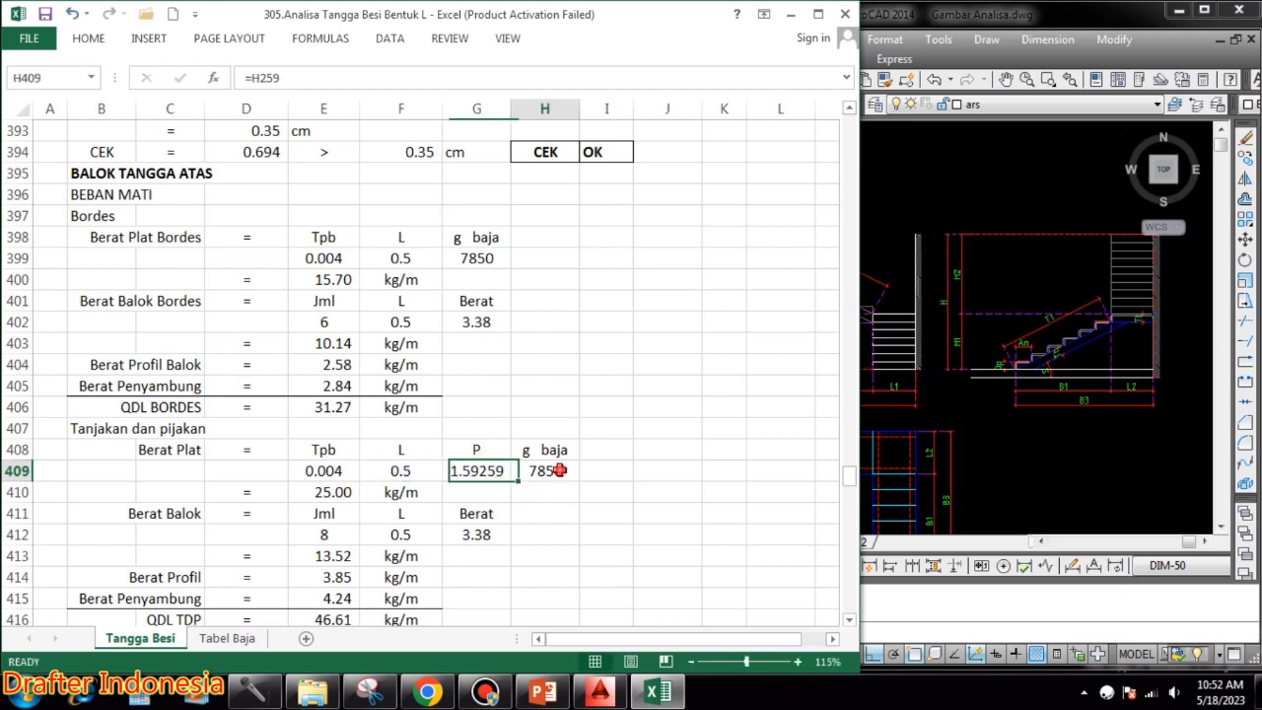
double_click(327, 492)
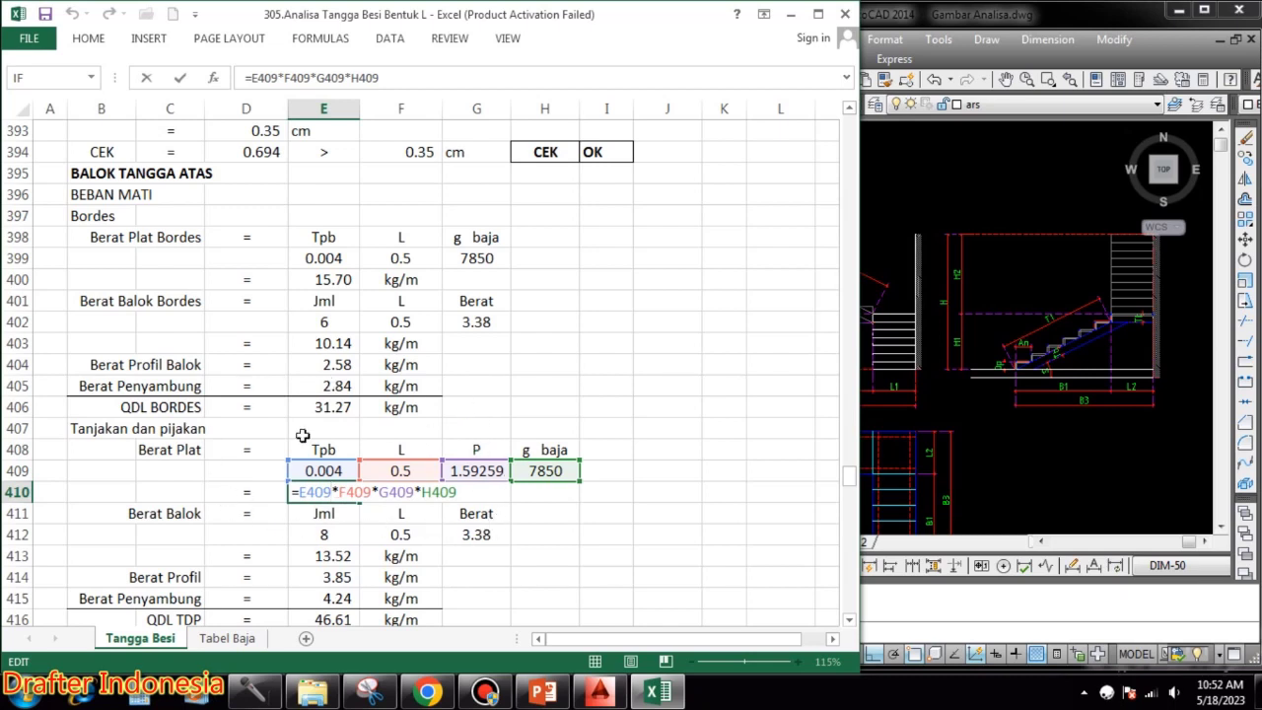
key(Escape)
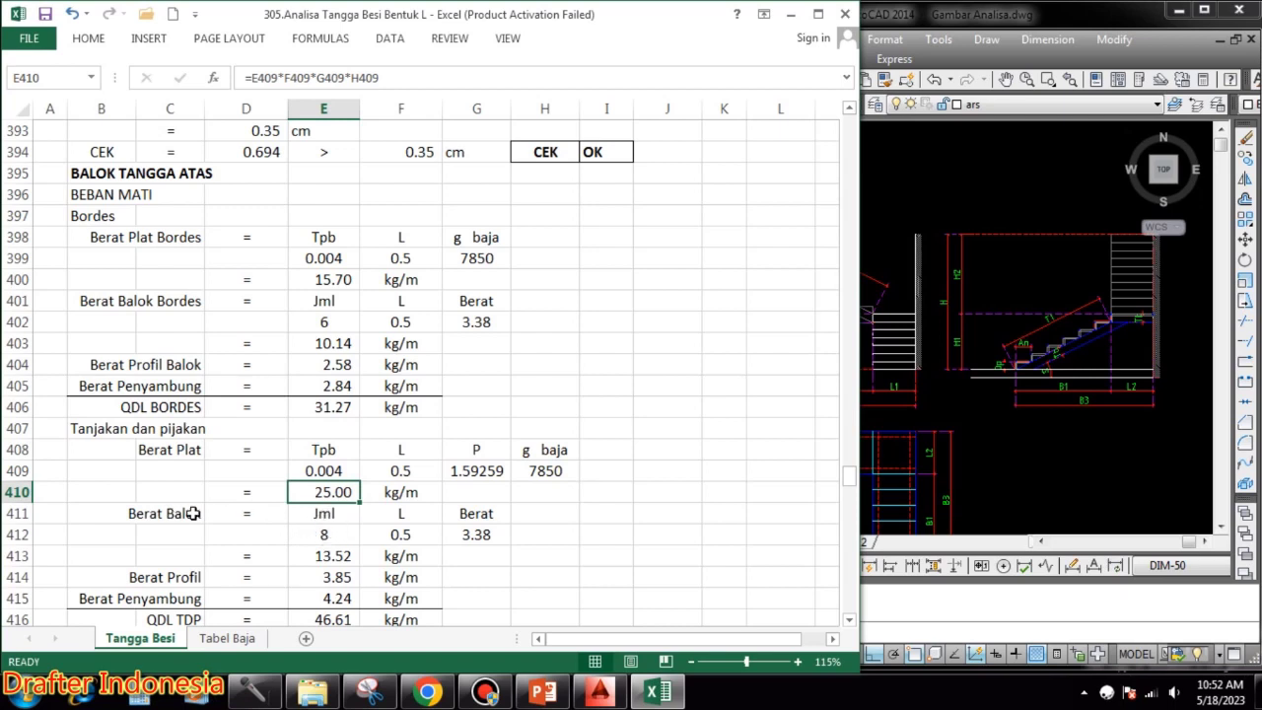
- Review the Berat Balok load under Tanjakan dan pijakan, tracing the references in row 412 and the product formula in E413
click(335, 533)
double_click(335, 533)
click(416, 533)
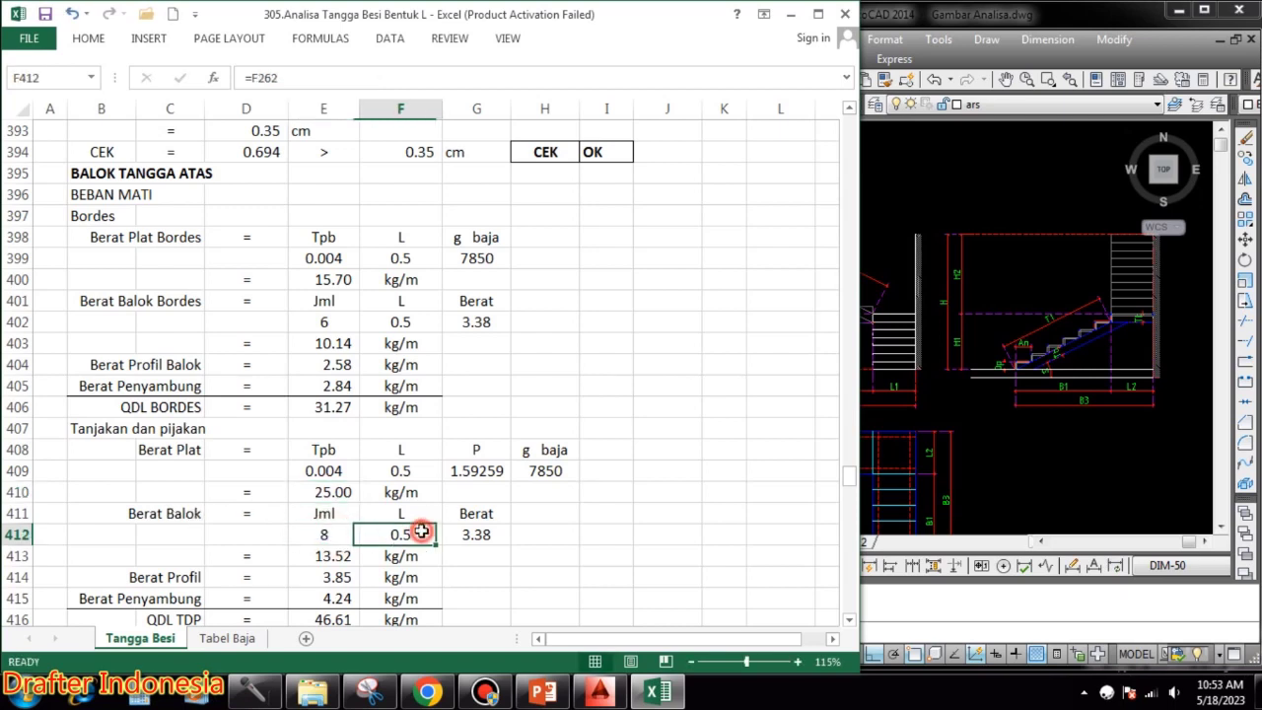
double_click(489, 534)
scroll(426, 483, down, 2)
key(Escape)
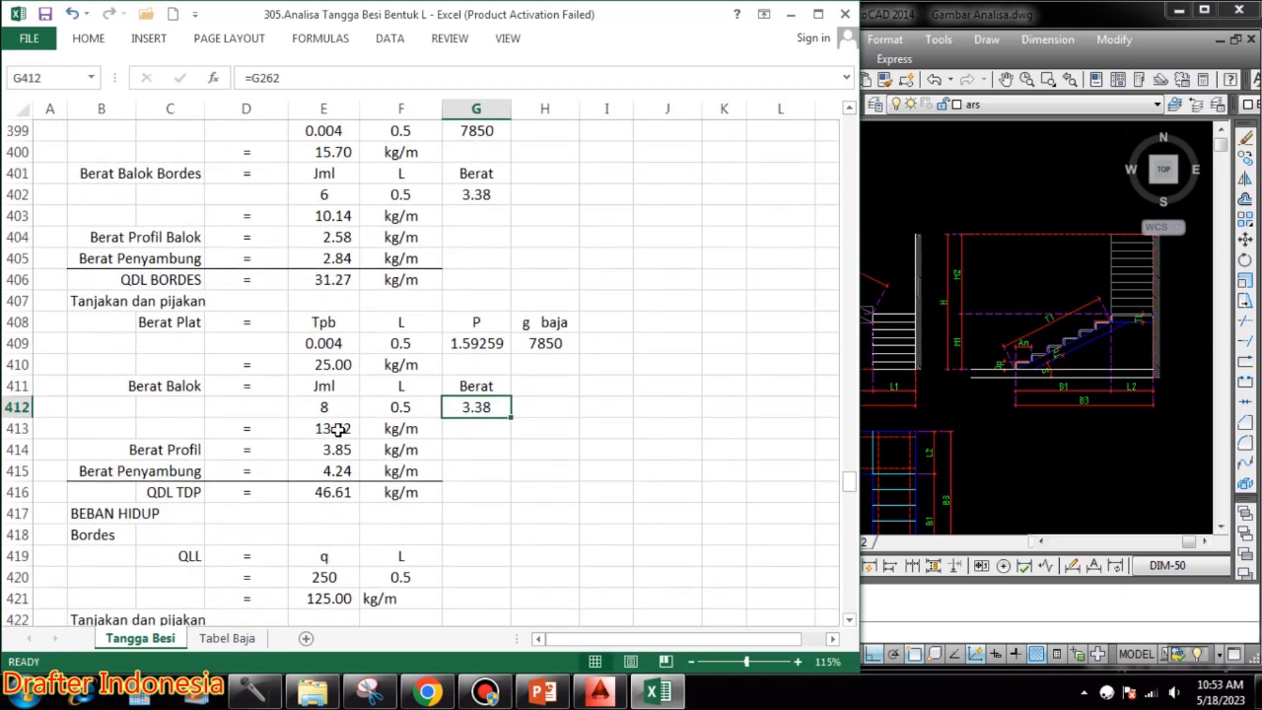
double_click(338, 428)
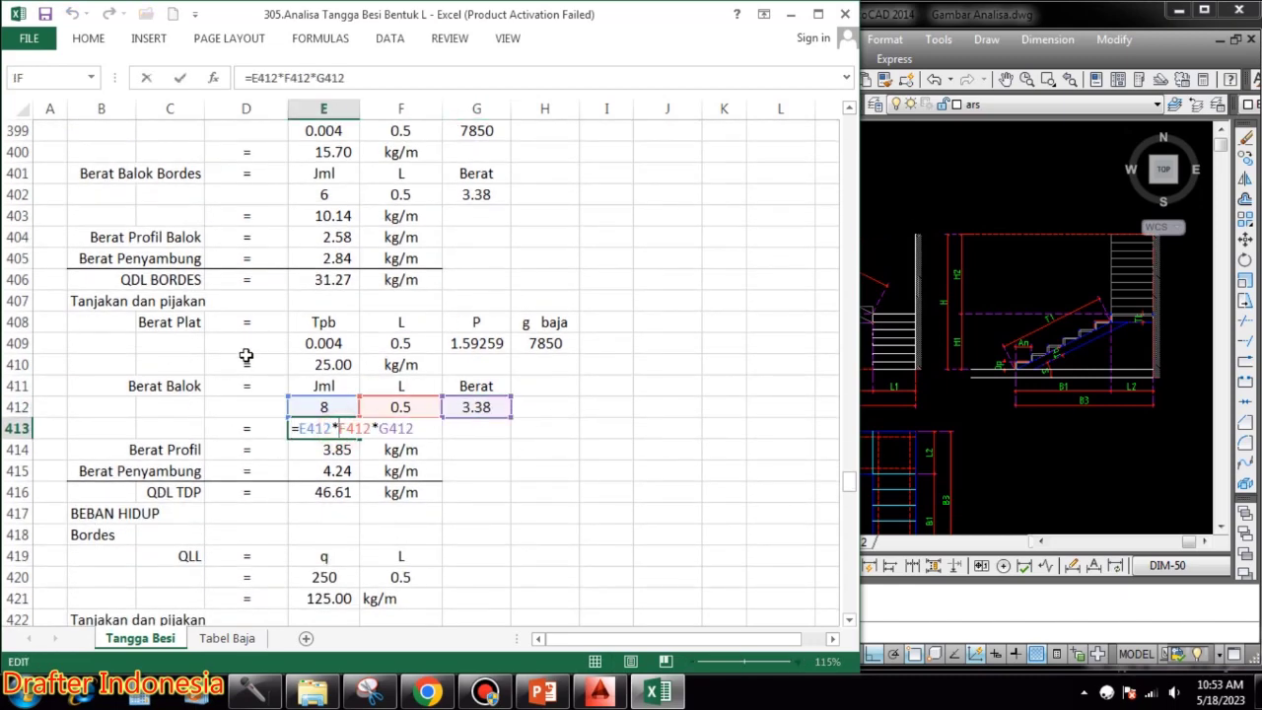
key(Return)
- Check the Berat Profil and Berat Penyambung formulas in E414 and E415, and the QDL TDP sum in E416
double_click(337, 450)
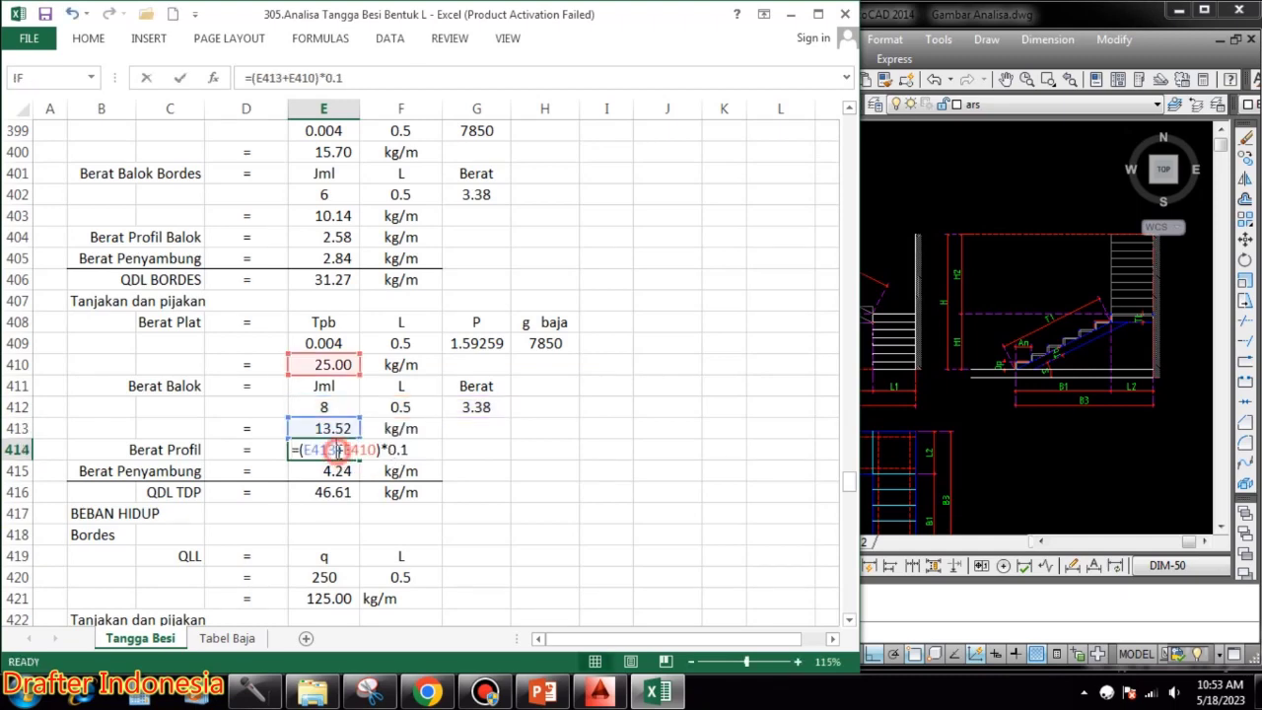
key(Escape)
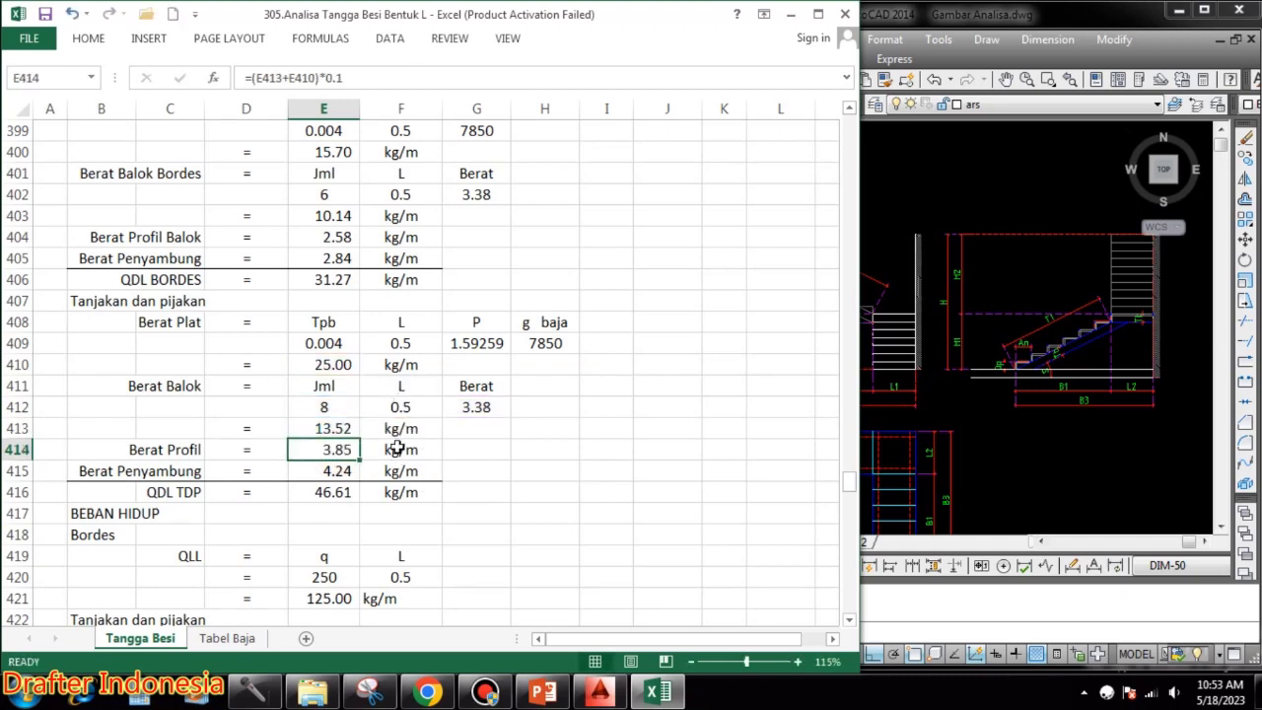
double_click(342, 449)
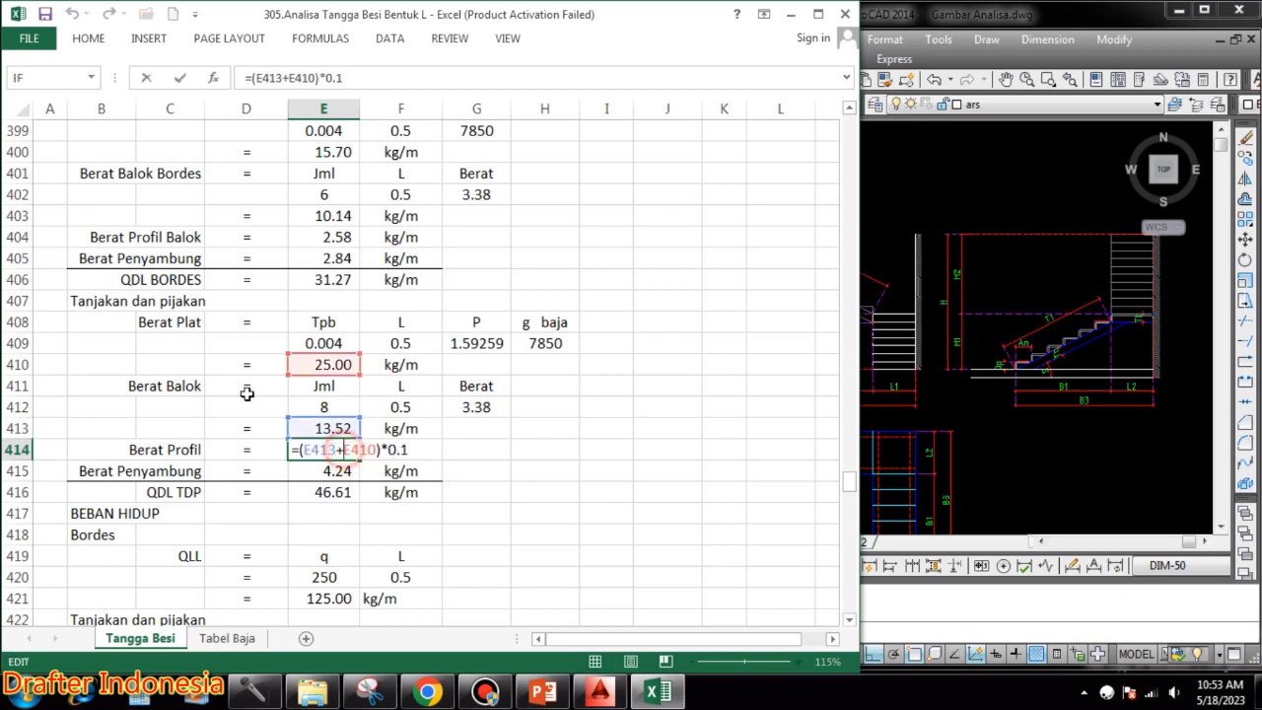
key(Escape)
double_click(333, 471)
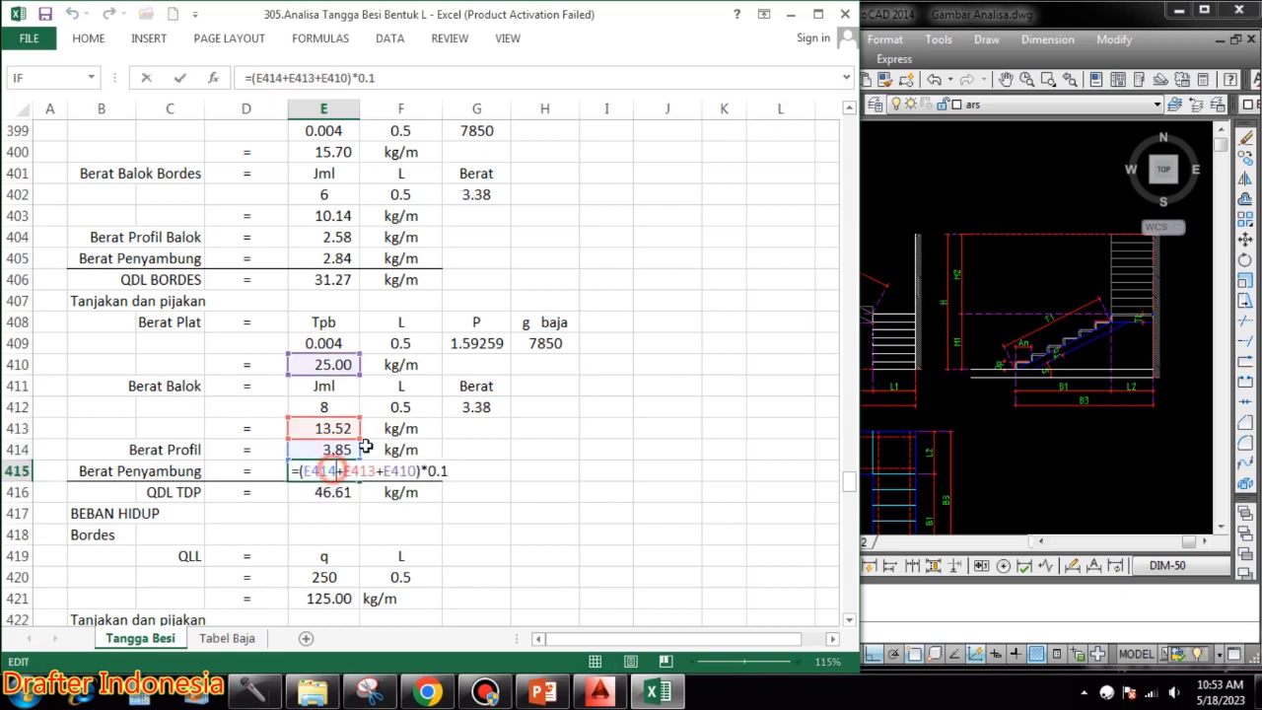
key(Escape)
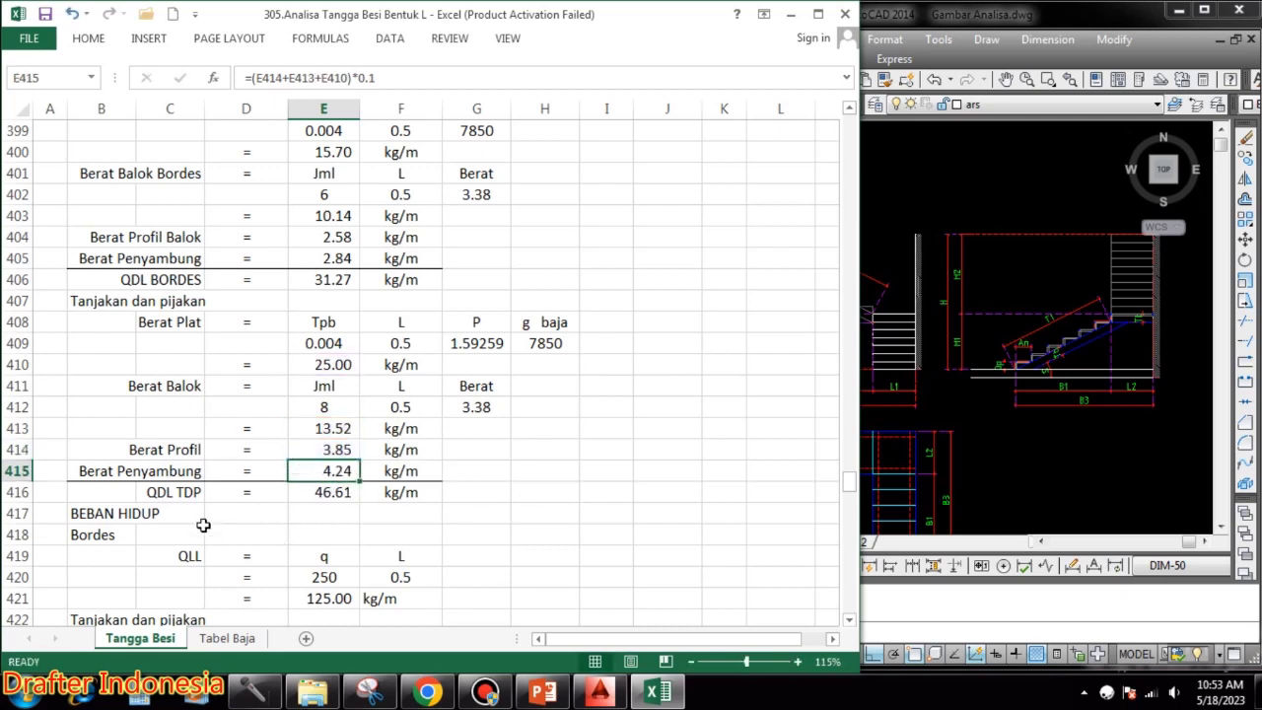
double_click(350, 493)
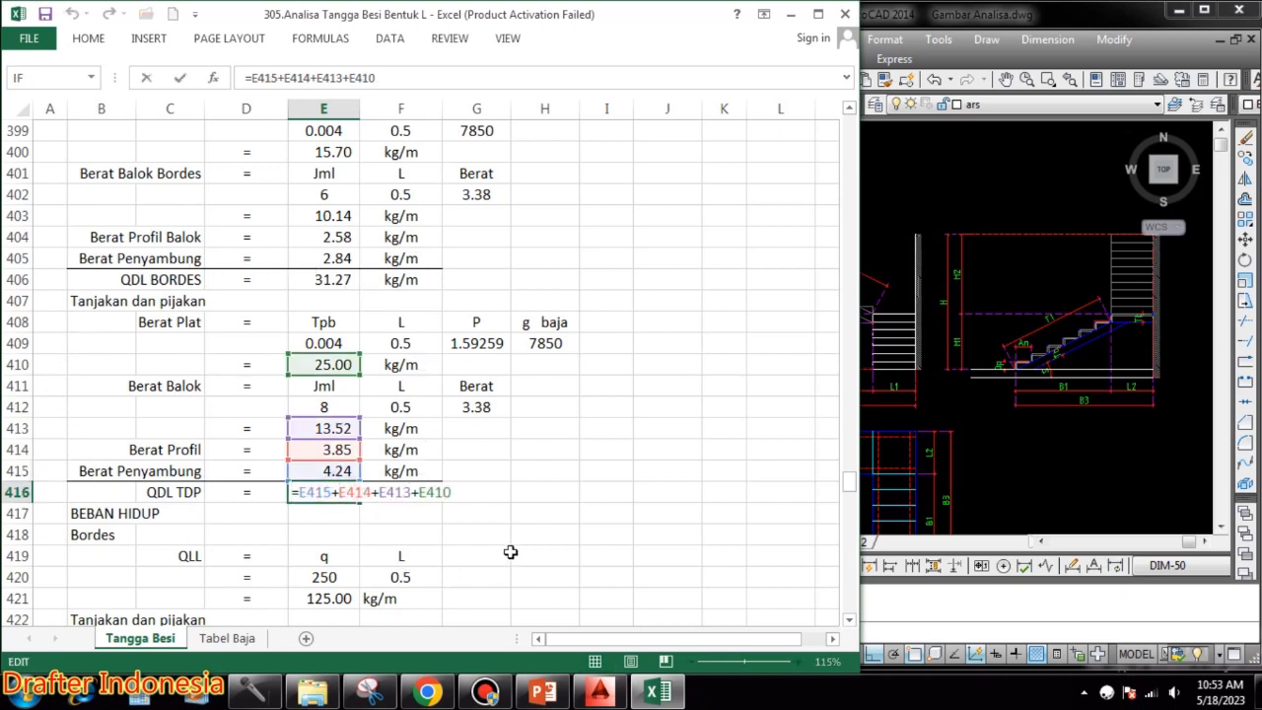
key(ctrl+Return)
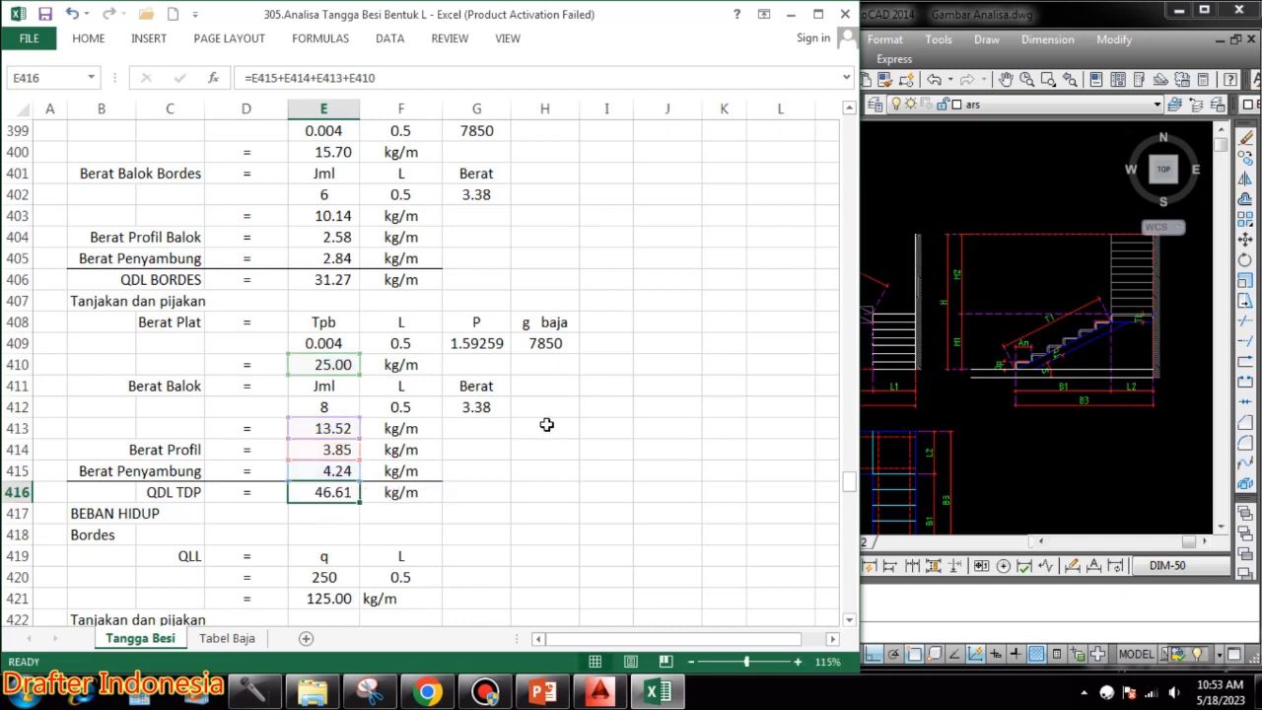
- Review the Bordes live load QLL under BEBAN HIDUP, tracing the references in E420:F420 and the product in E421
scroll(557, 453, down, 1)
double_click(350, 508)
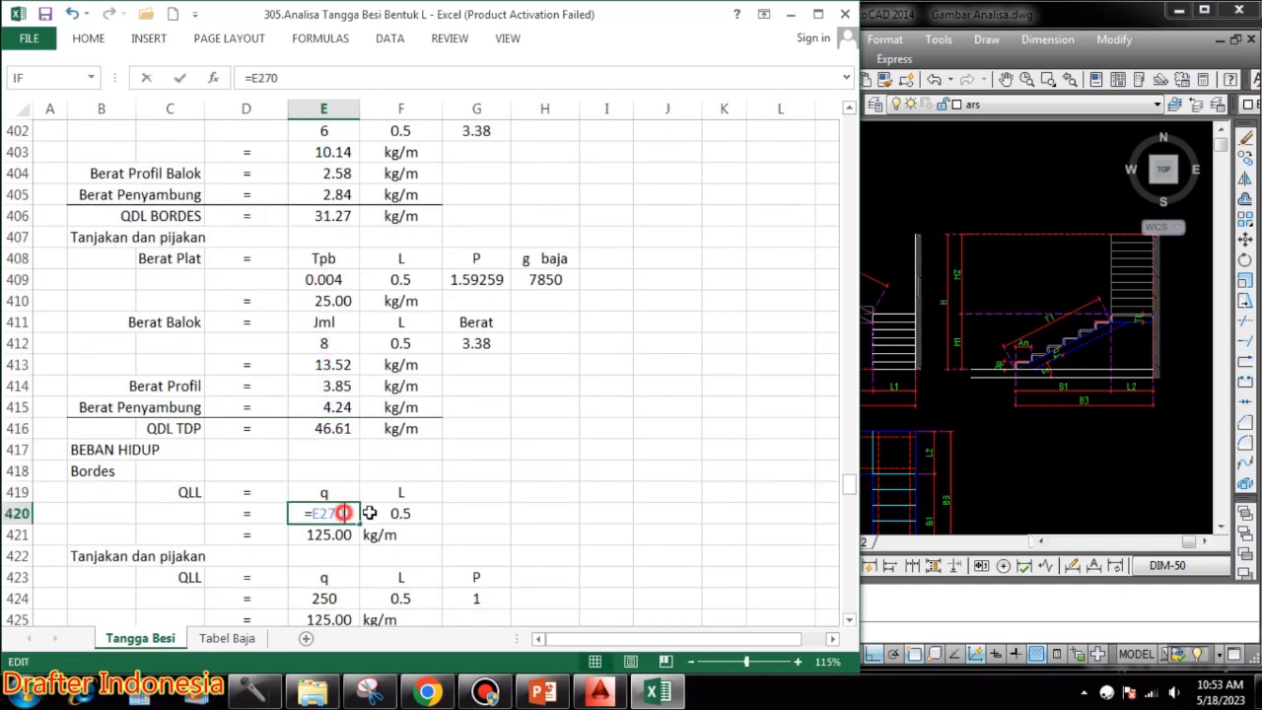
key(Escape)
scroll(65, 444, down, 1)
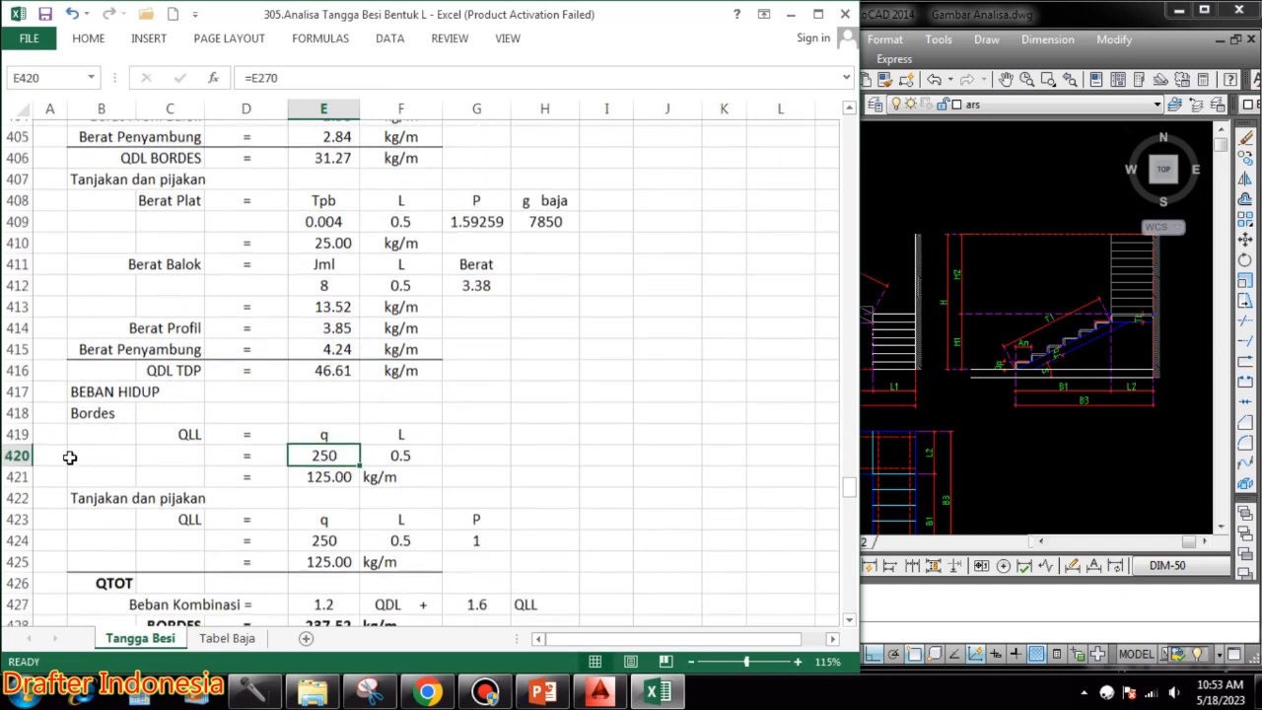
double_click(412, 449)
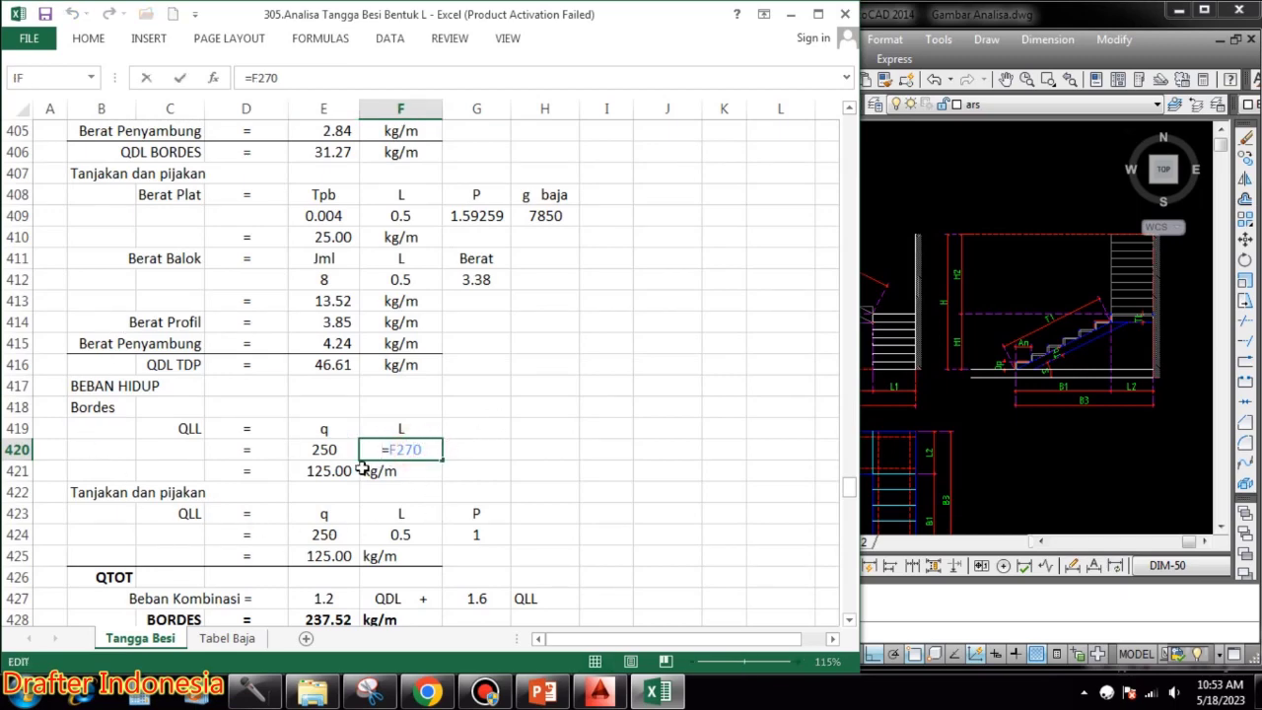
key(Escape)
double_click(344, 471)
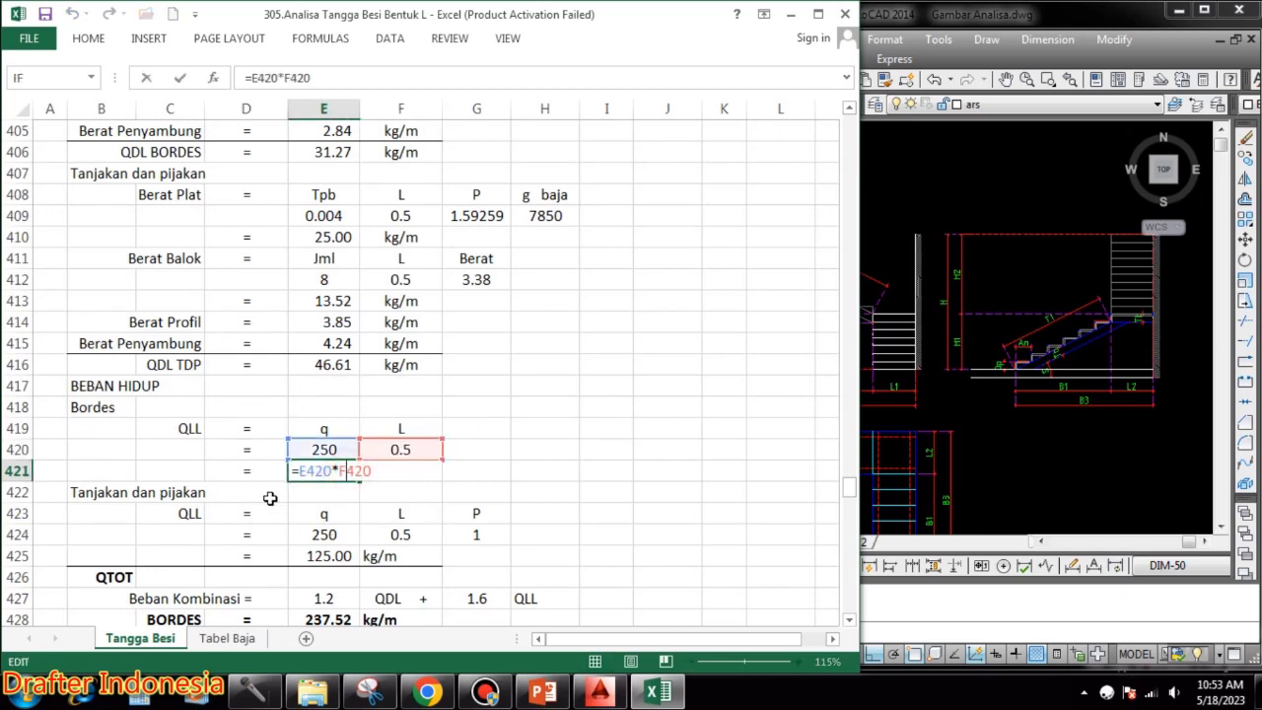
key(Escape)
- Review the Tanjakan dan pijakan live load QLL, tracing the references in E424:G424 and the product formula in E425
scroll(313, 458, down, 2)
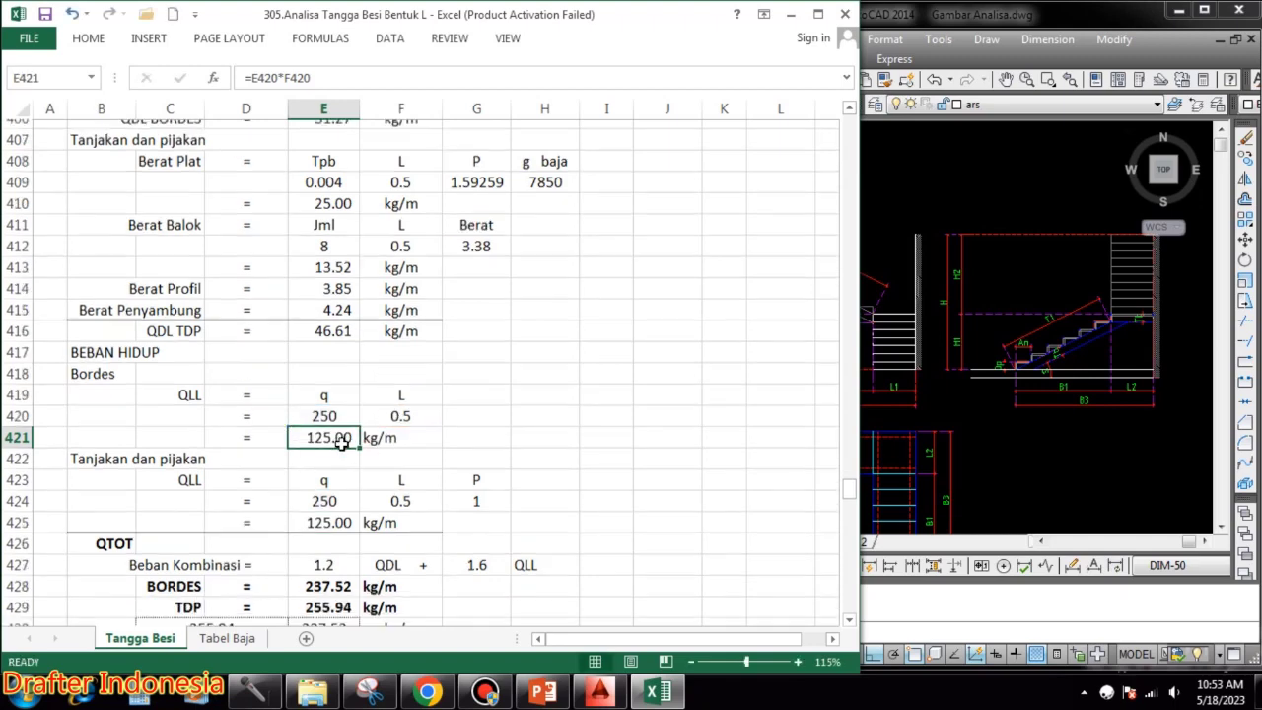
double_click(335, 406)
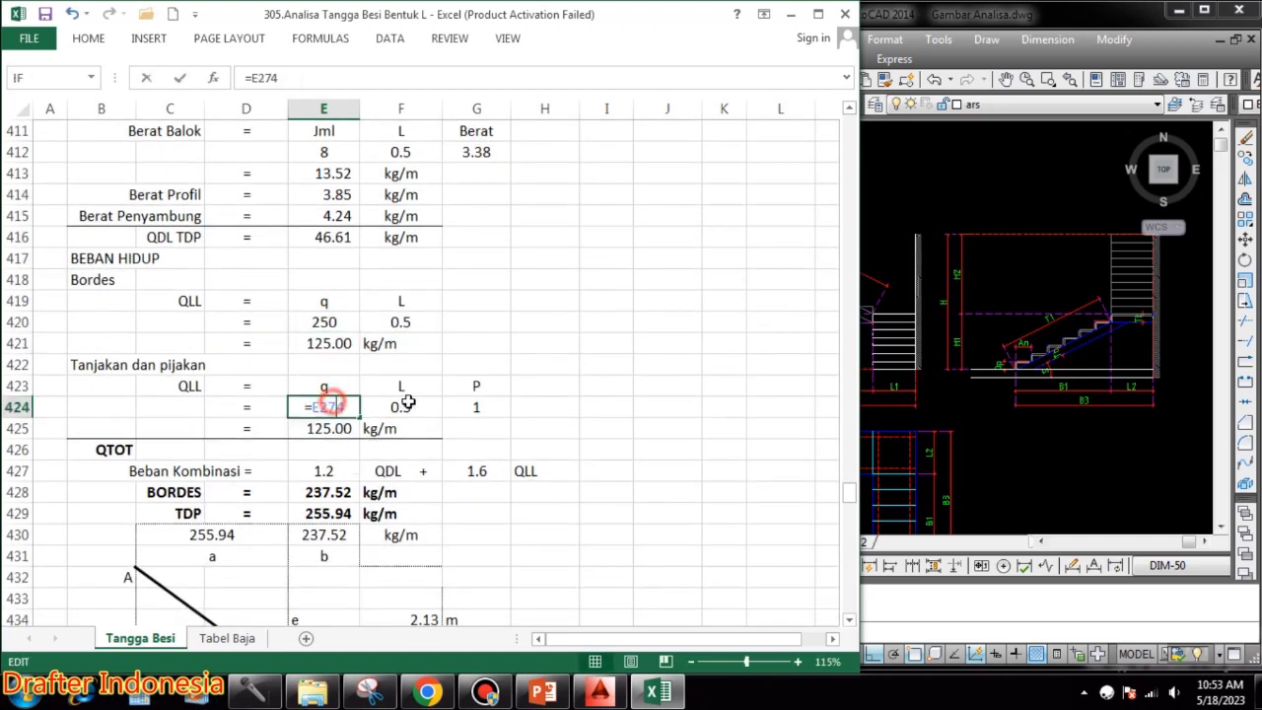
click(404, 404)
double_click(404, 405)
click(484, 406)
double_click(486, 407)
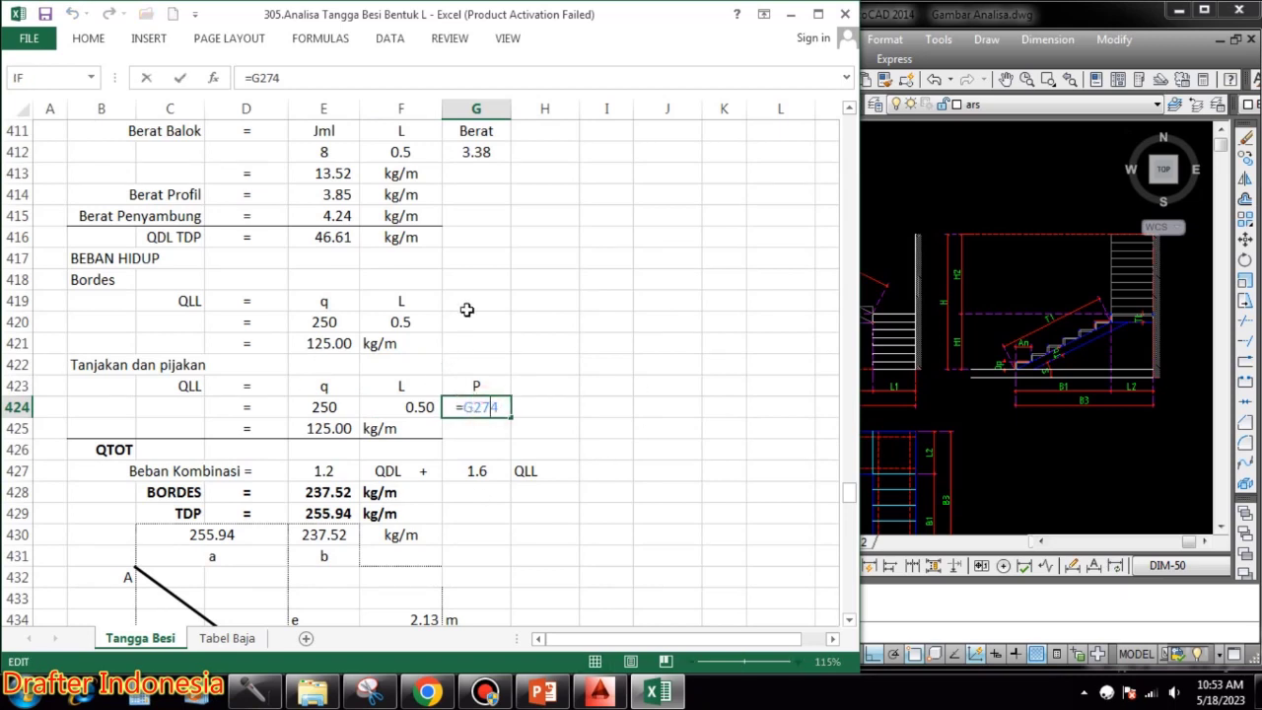
key(Escape)
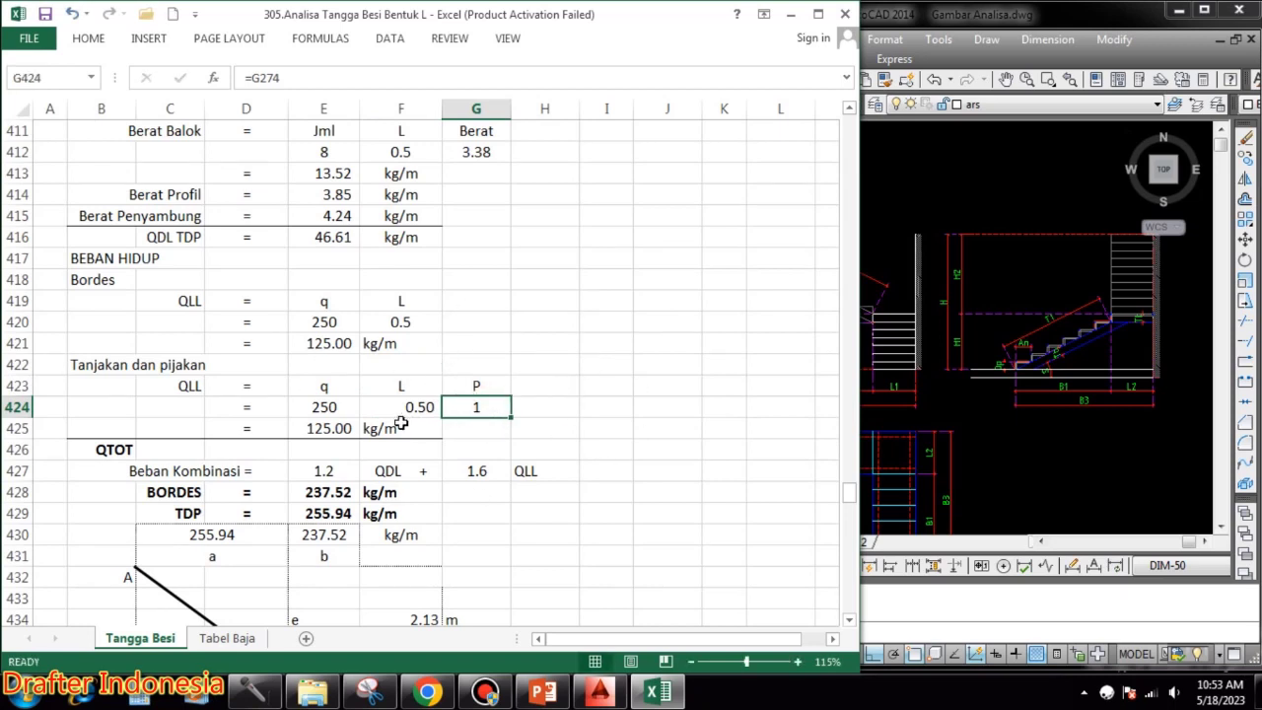
click(335, 428)
double_click(335, 428)
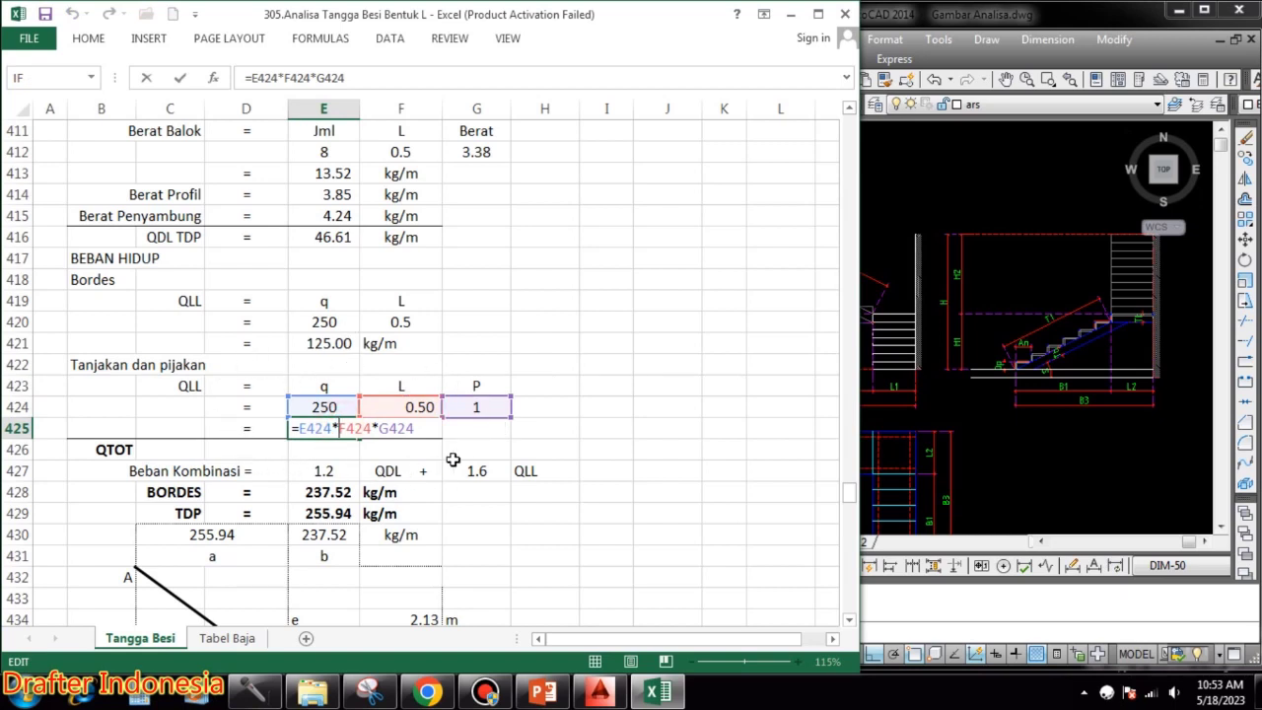
key(Escape)
key(ctrl+Return)
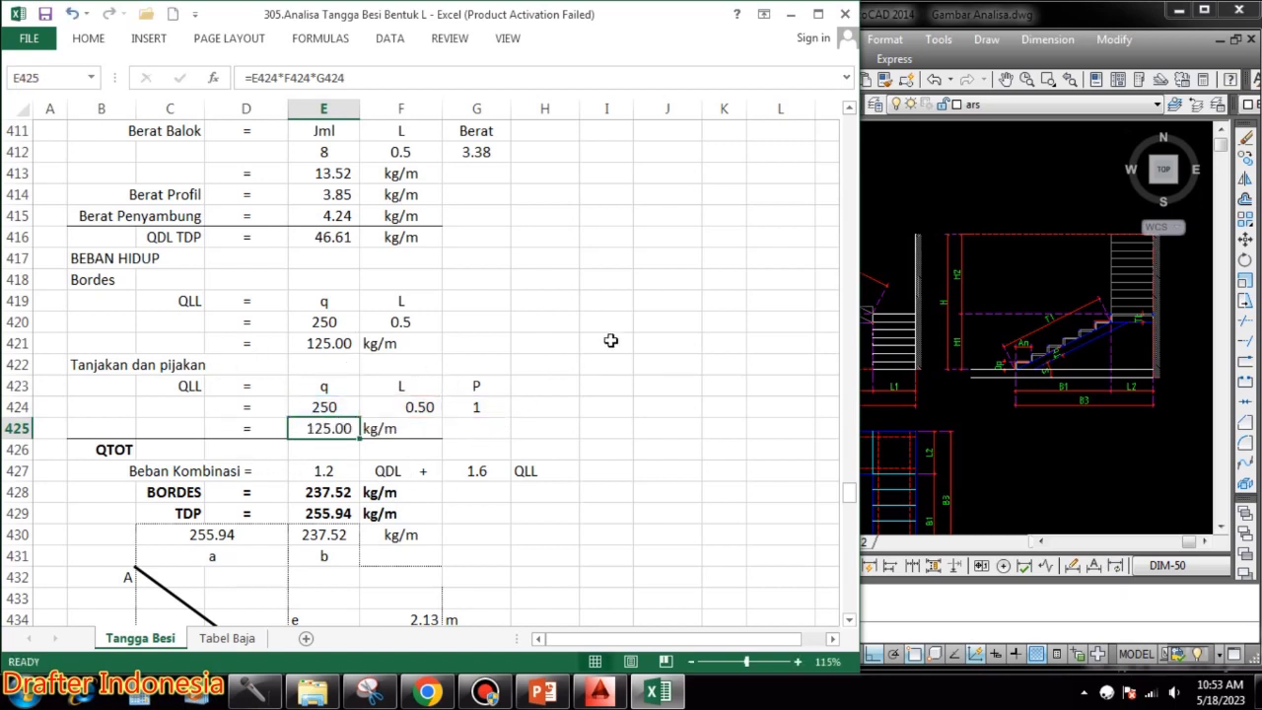
- Check the QTOT load combination factor in E427 and the BORDES and TDP formulas in E428 and E429
scroll(473, 355, down, 1)
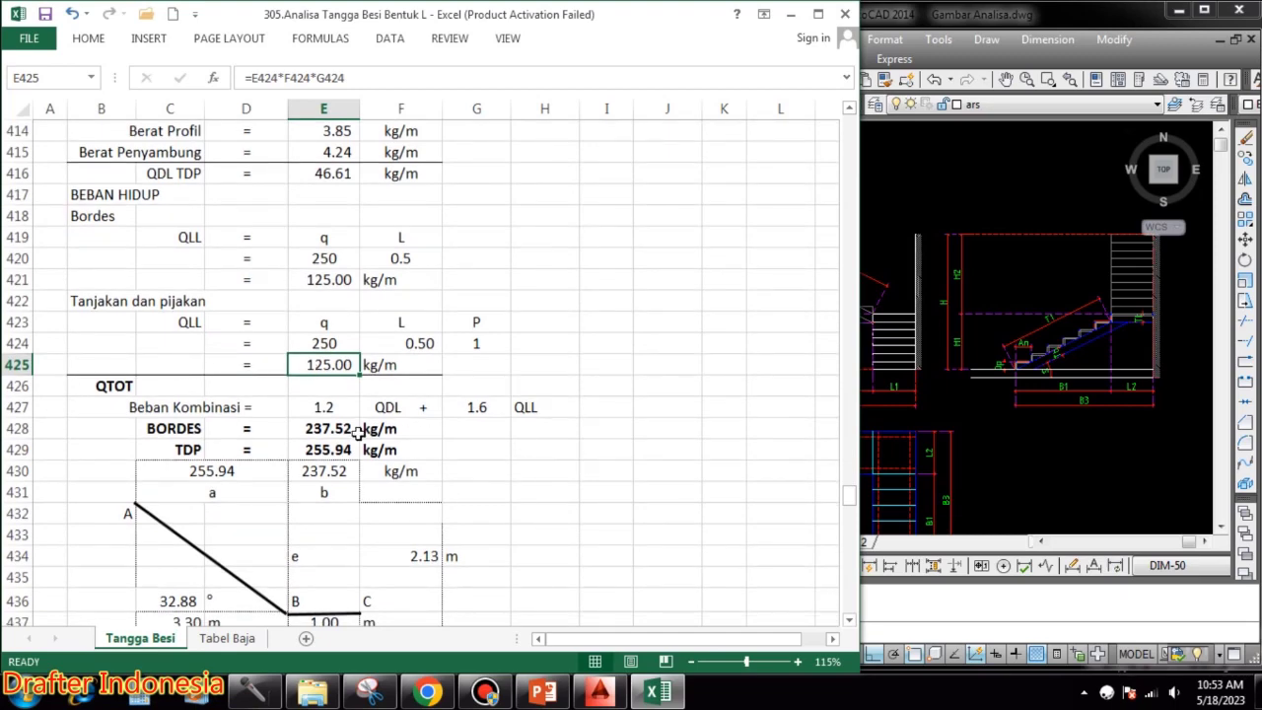
click(326, 406)
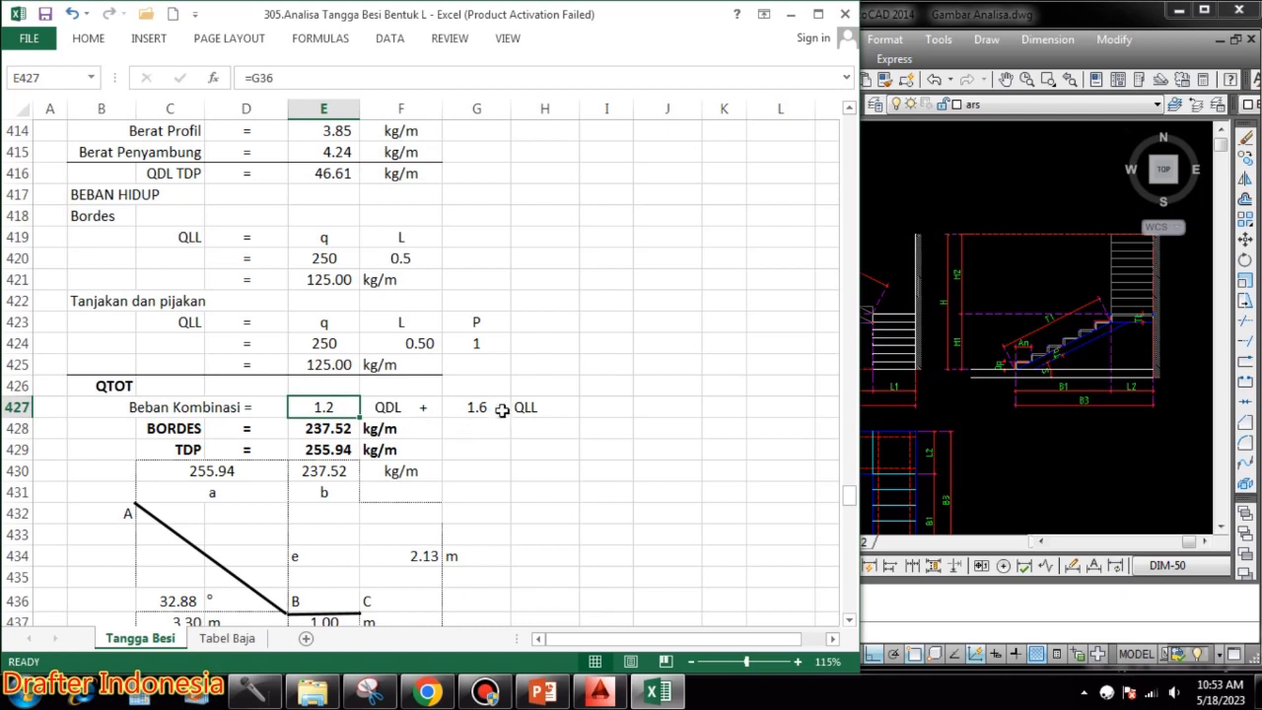
double_click(332, 428)
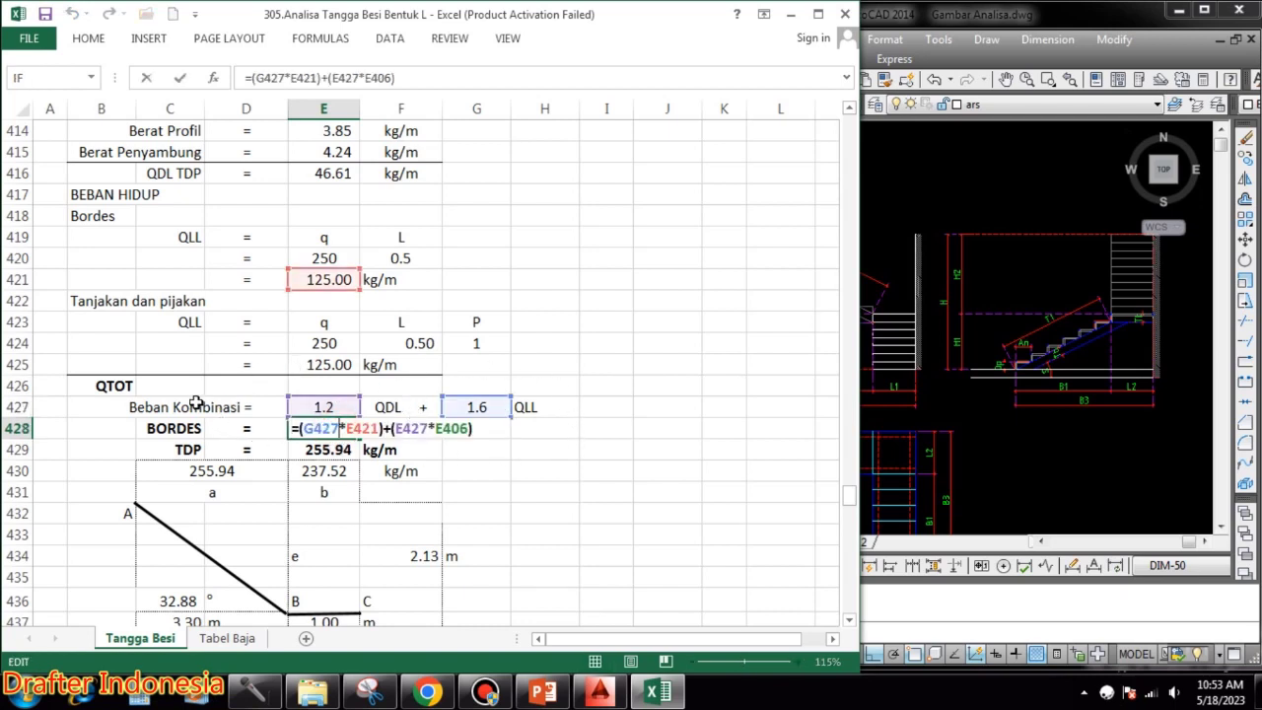
key(Escape)
double_click(325, 452)
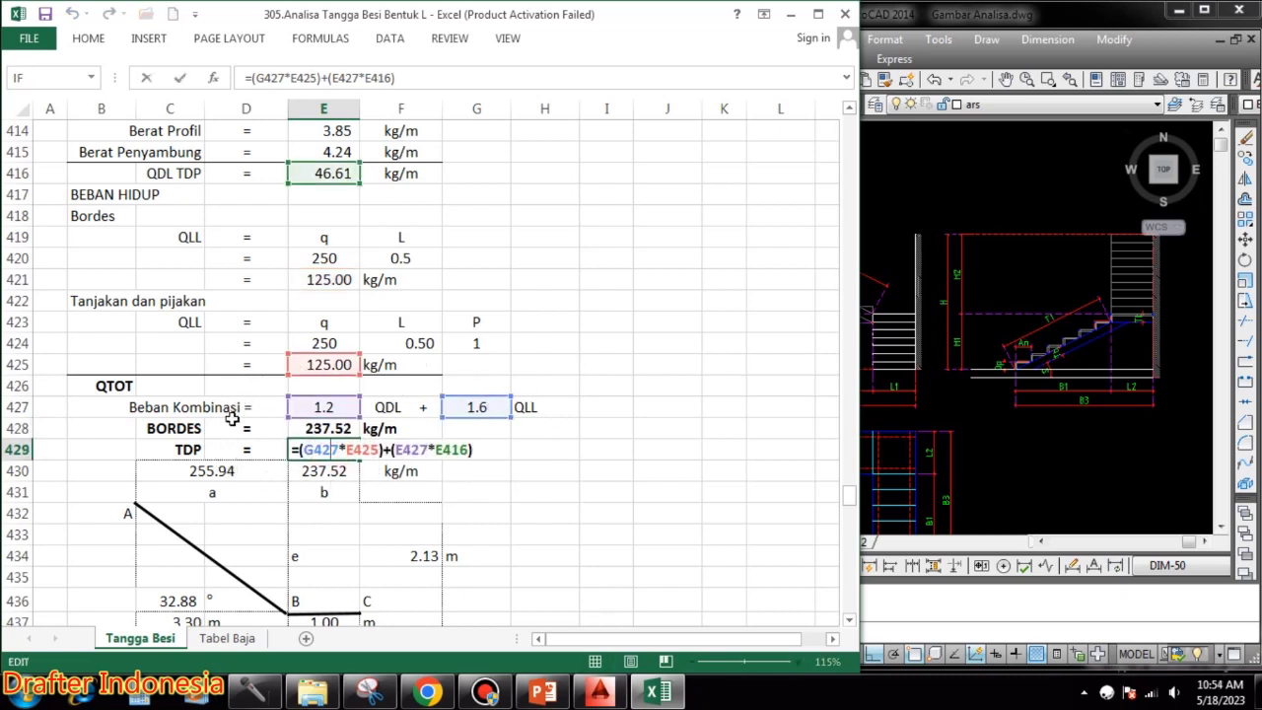
key(Escape)
- Trace the load references a and b above the stair diagram, in the merged cell C430 and in E430
scroll(607, 393, down, 2)
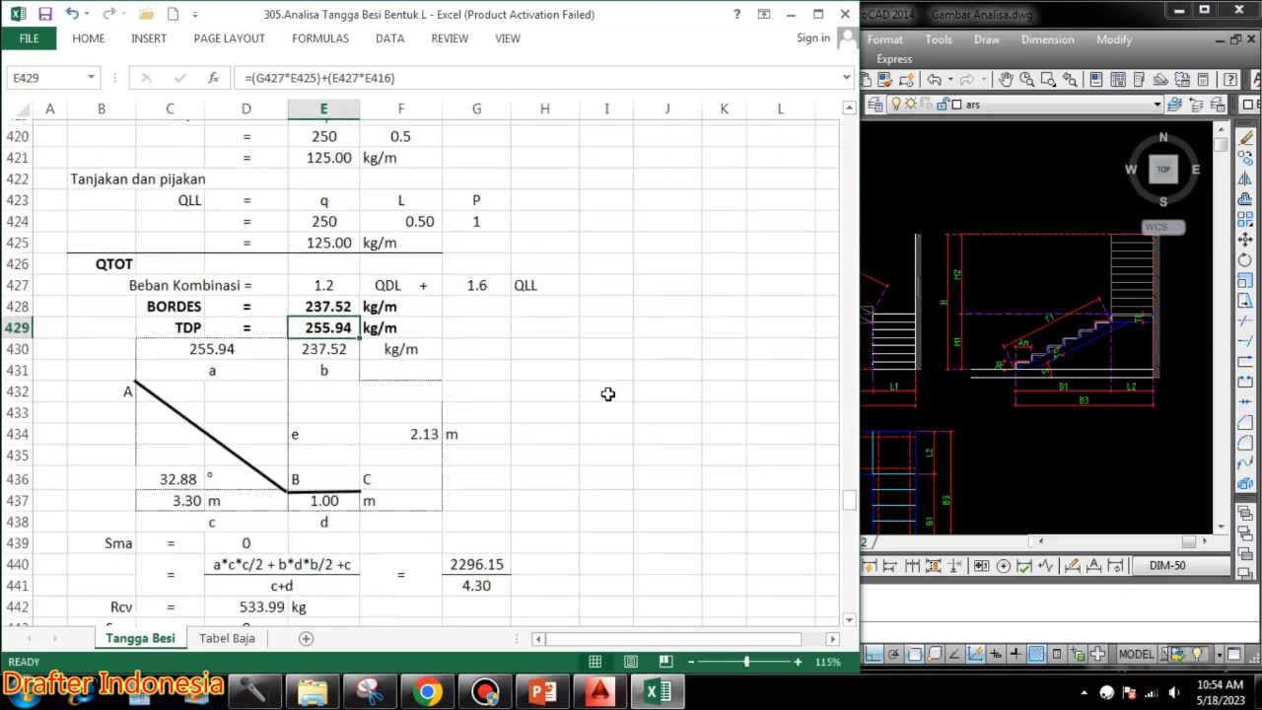
scroll(608, 393, down, 1)
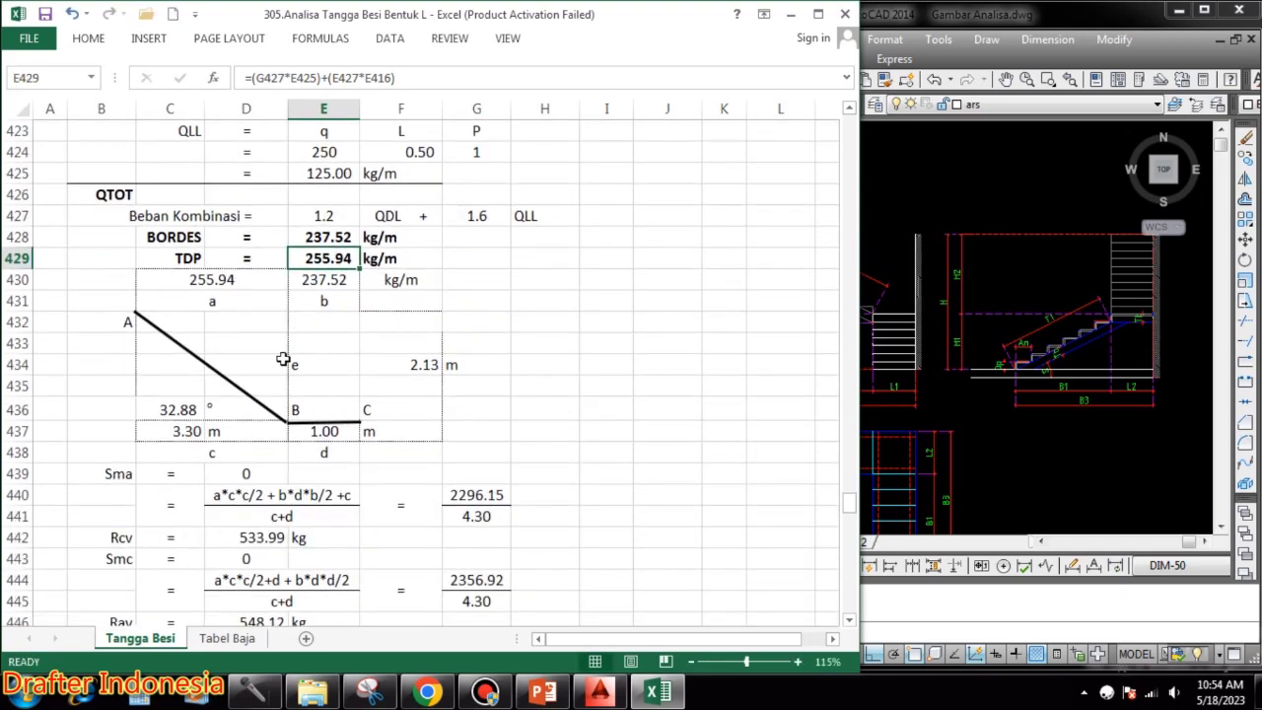
click(233, 280)
text(=E429)
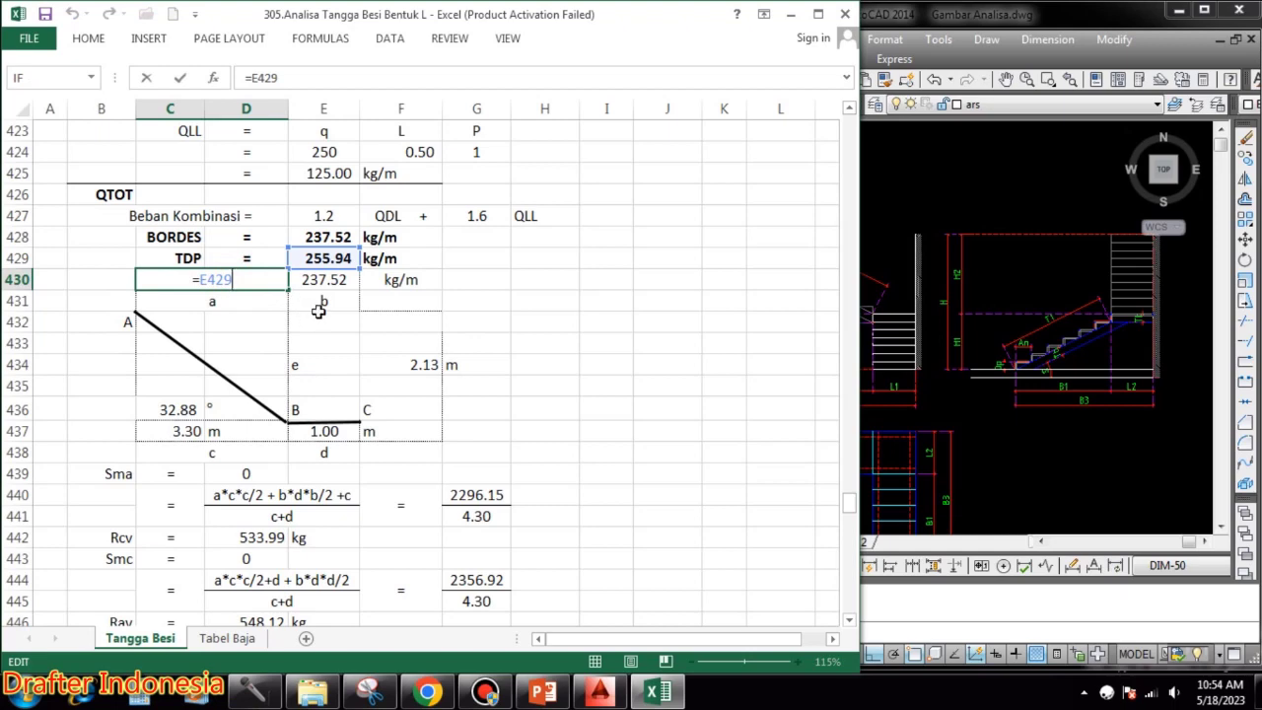
click(341, 279)
text(=E428)
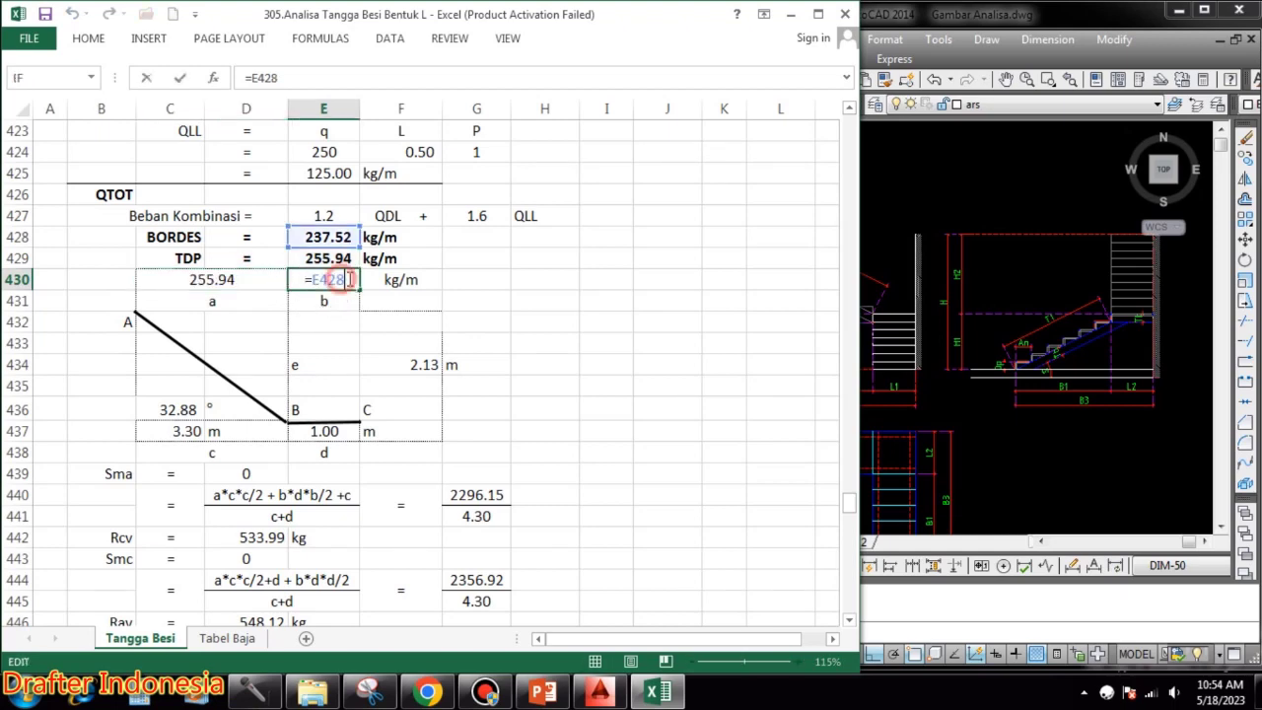
key(Return)
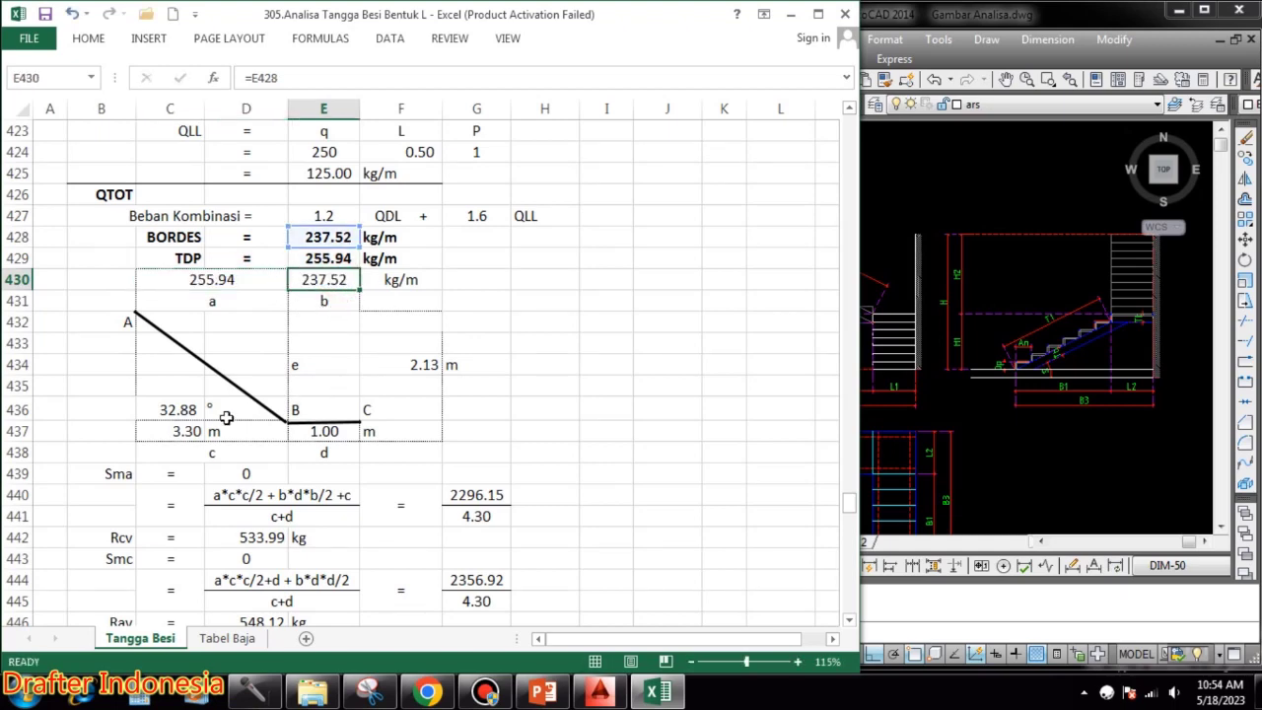
- Trace the angle and span references c and d below the stair diagram, in C436, C437 and E437
double_click(174, 409)
key(Return)
text(=C34)
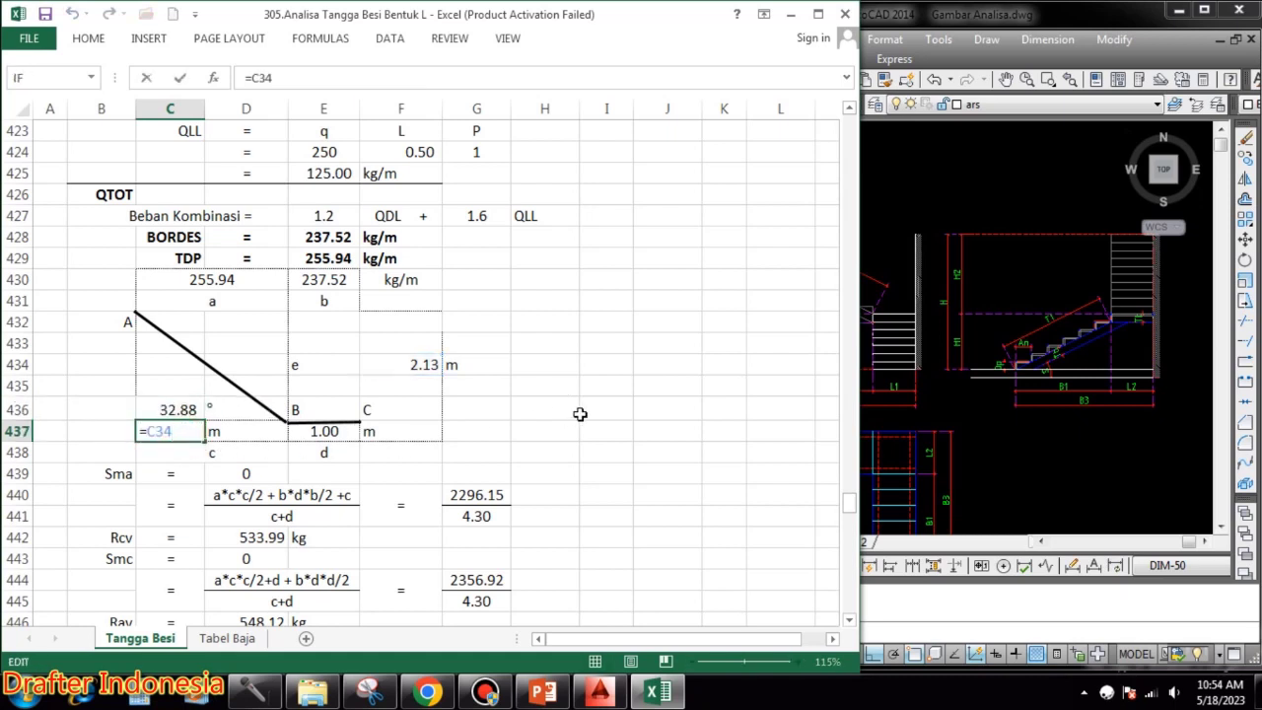
click(324, 431)
text(=C32)
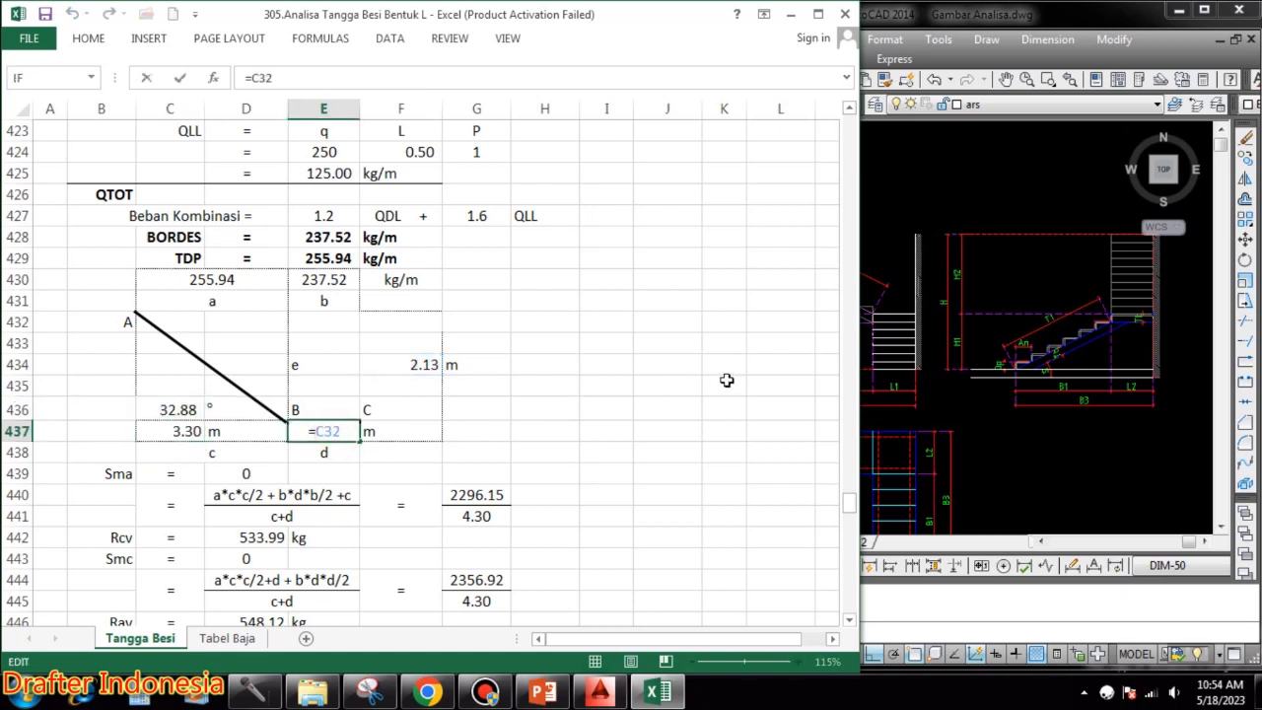
key(ctrl+Return)
scroll(631, 365, down, 2)
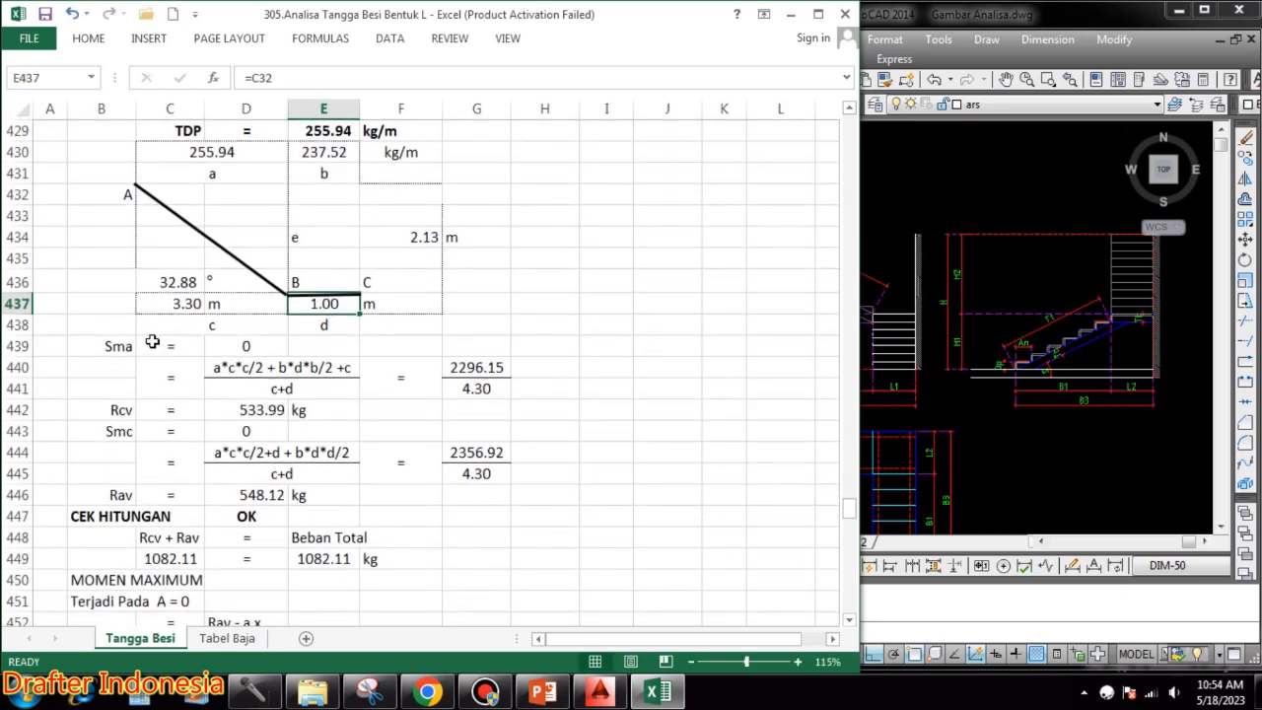
- Format the letter S of the Sma label in B439 with the Symbol font to make it a sigma sign
double_click(125, 346)
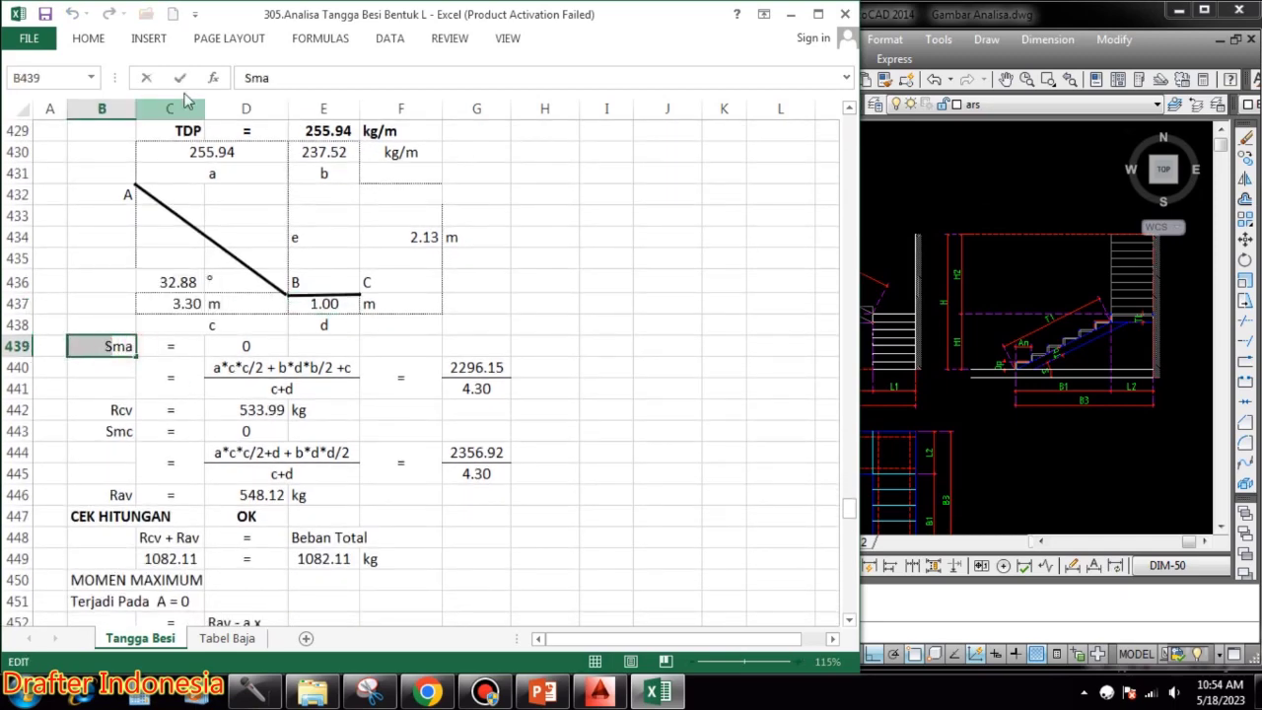
click(88, 38)
click(139, 71)
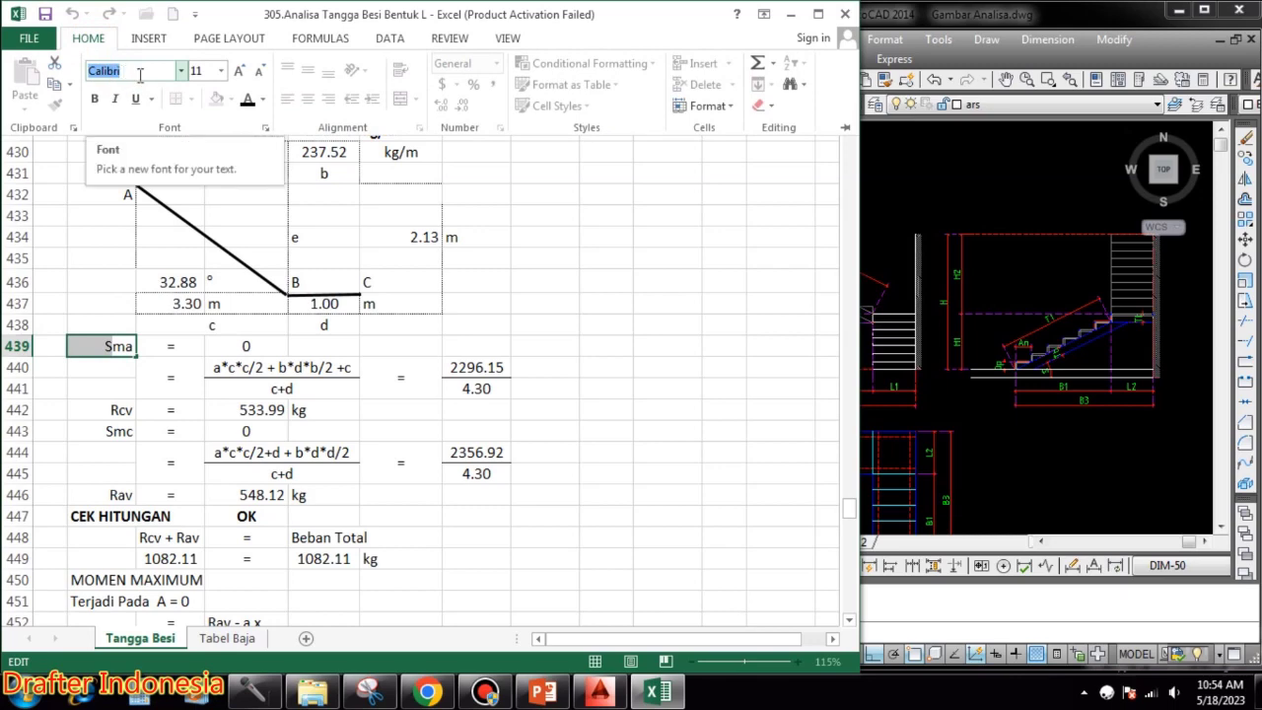
text(Sym)
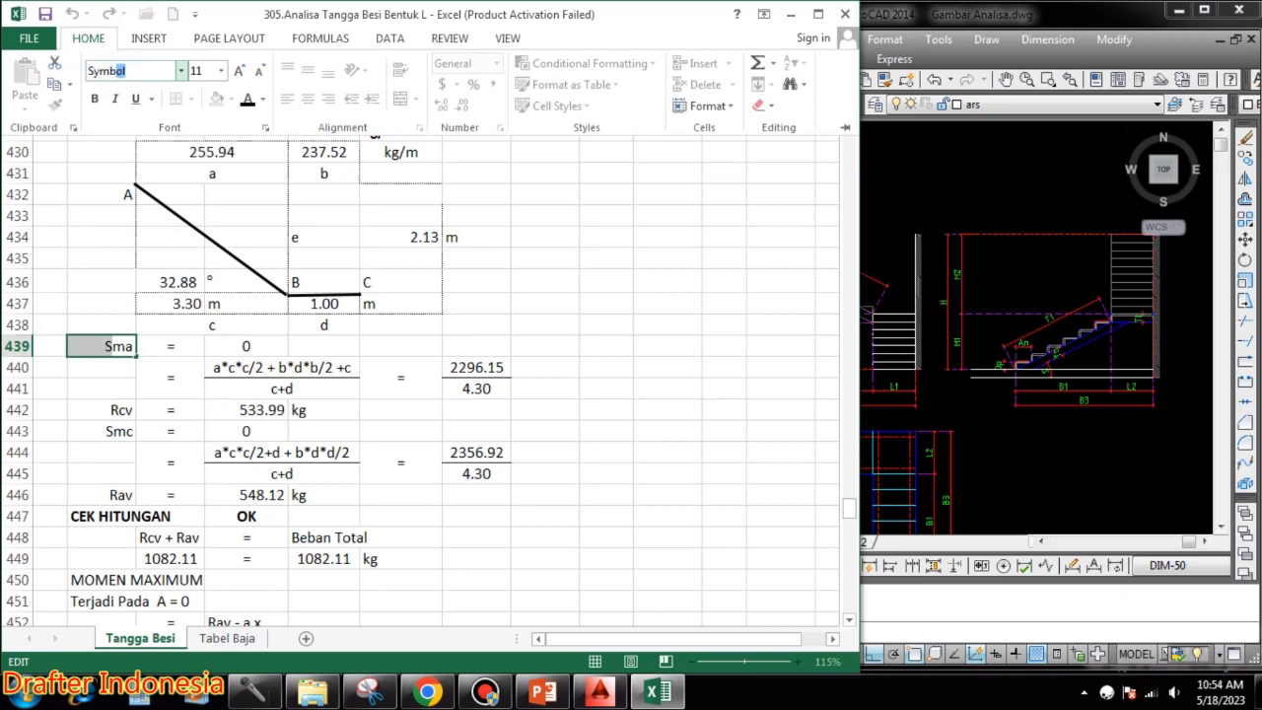
text(bol)
key(Return)
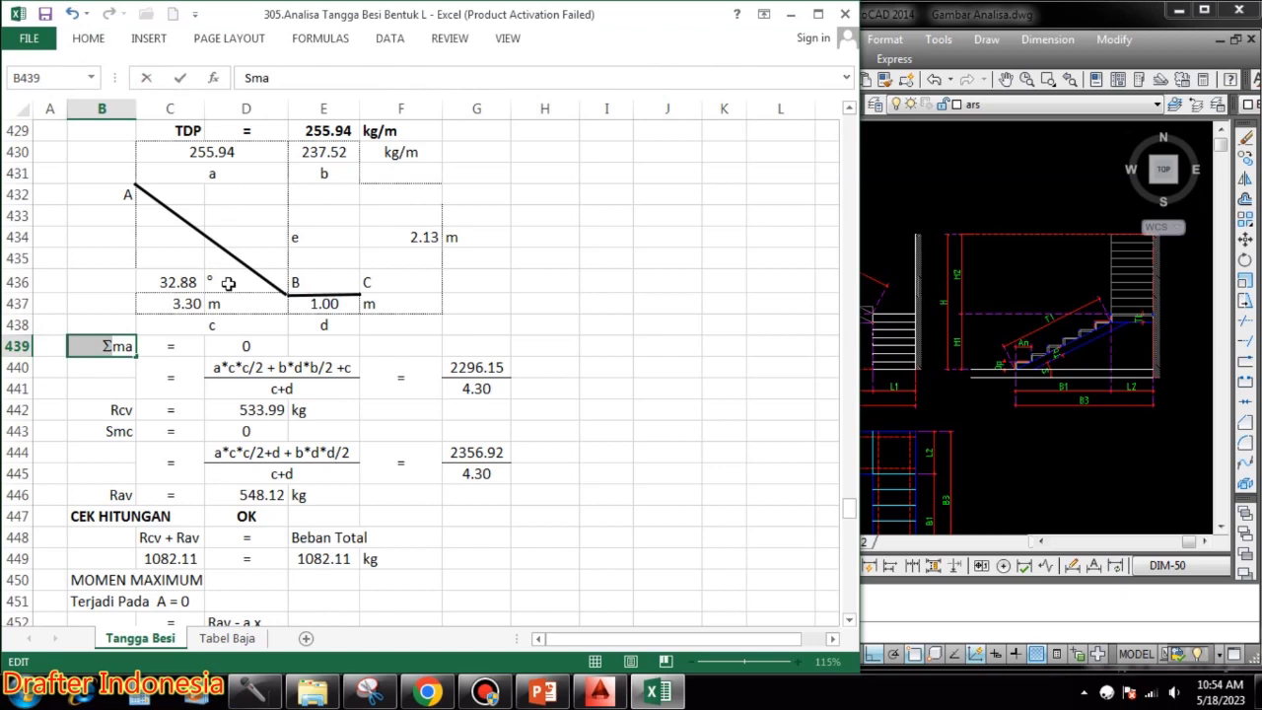
- Apply the Symbol font to the S of the Smc label in B443 as well
click(118, 431)
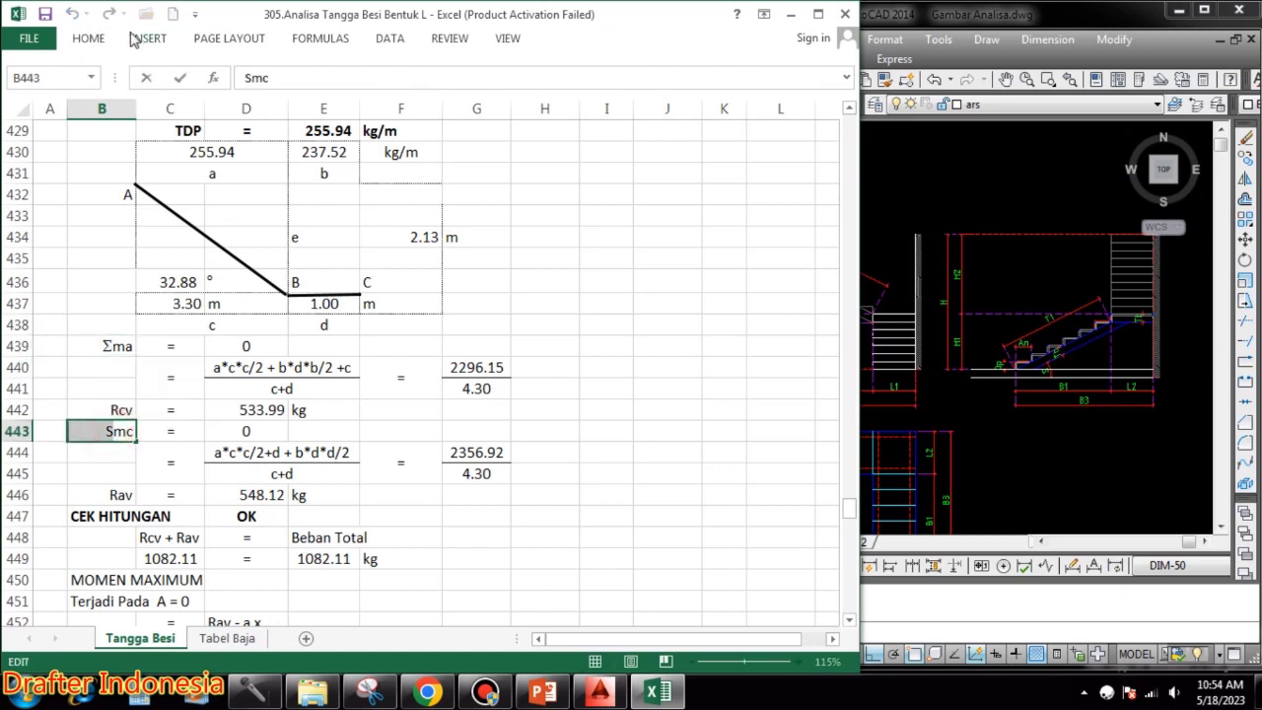
click(88, 38)
click(123, 71)
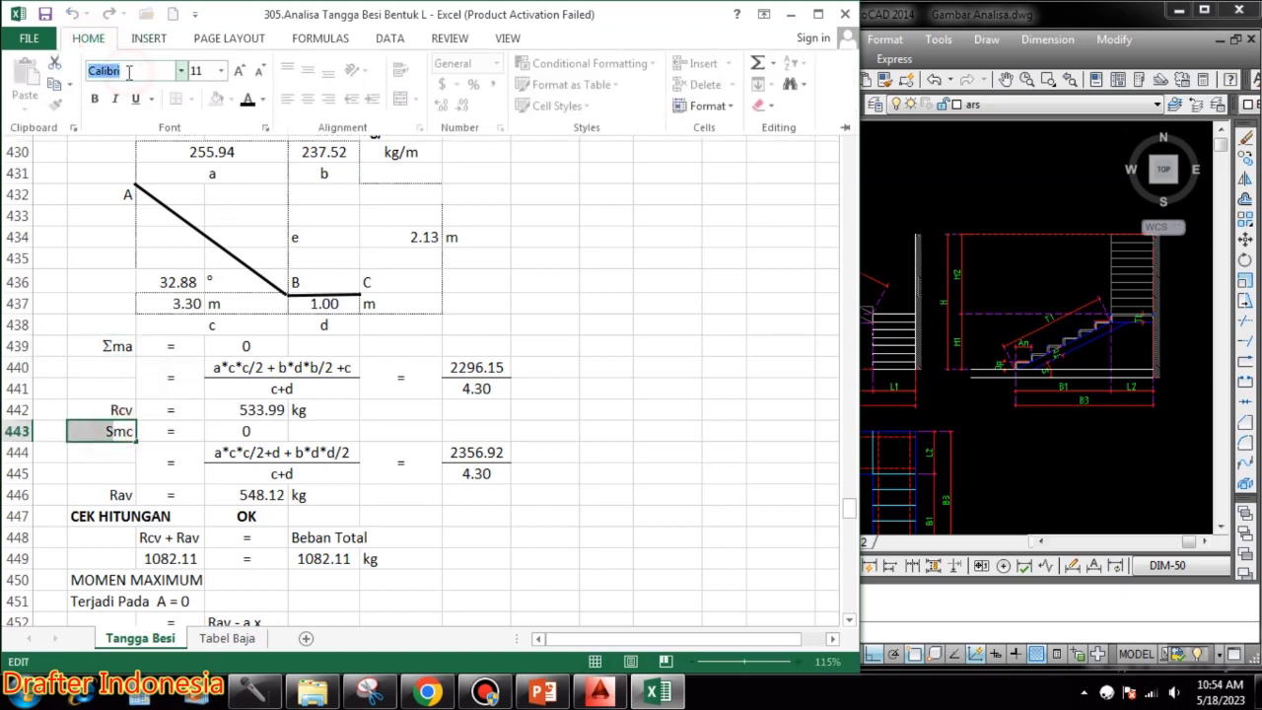
text(Symbol)
key(Return)
click(724, 409)
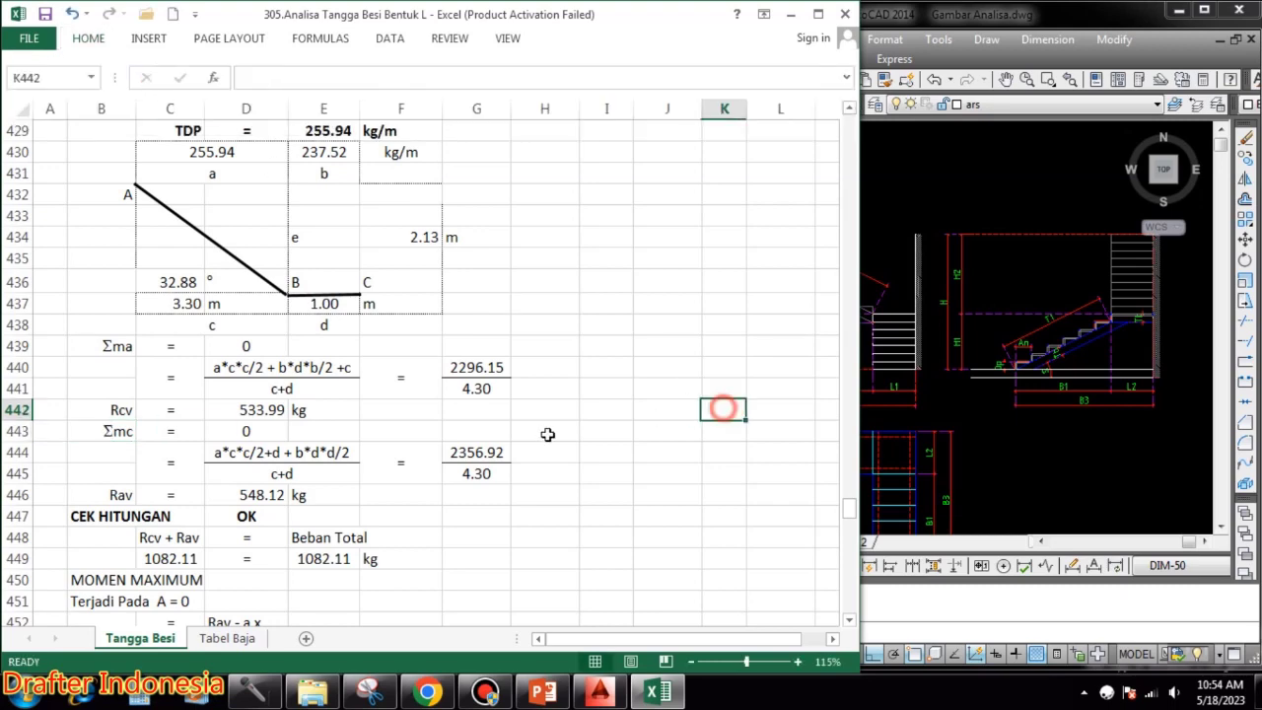
- Review the Rcv support reaction, tracing the numerator in G440, the c+d denominator in G441 and the quotient in D442
scroll(213, 367, up, 1)
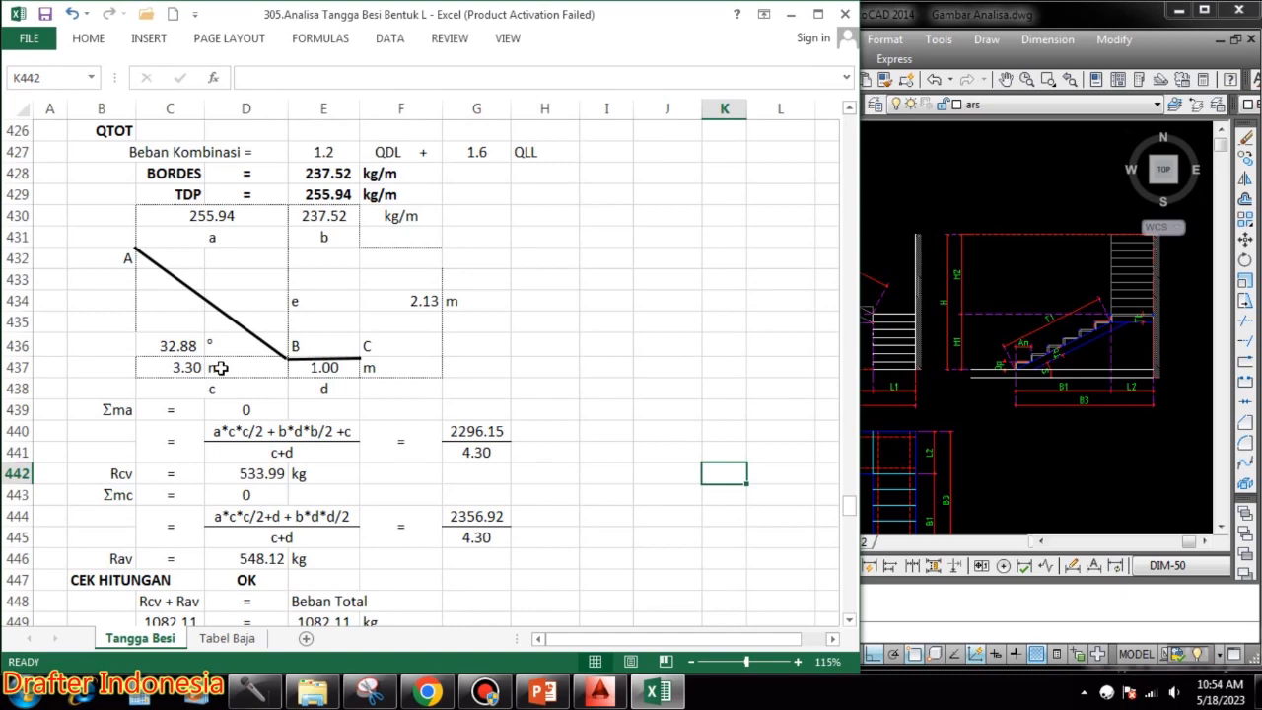
click(116, 474)
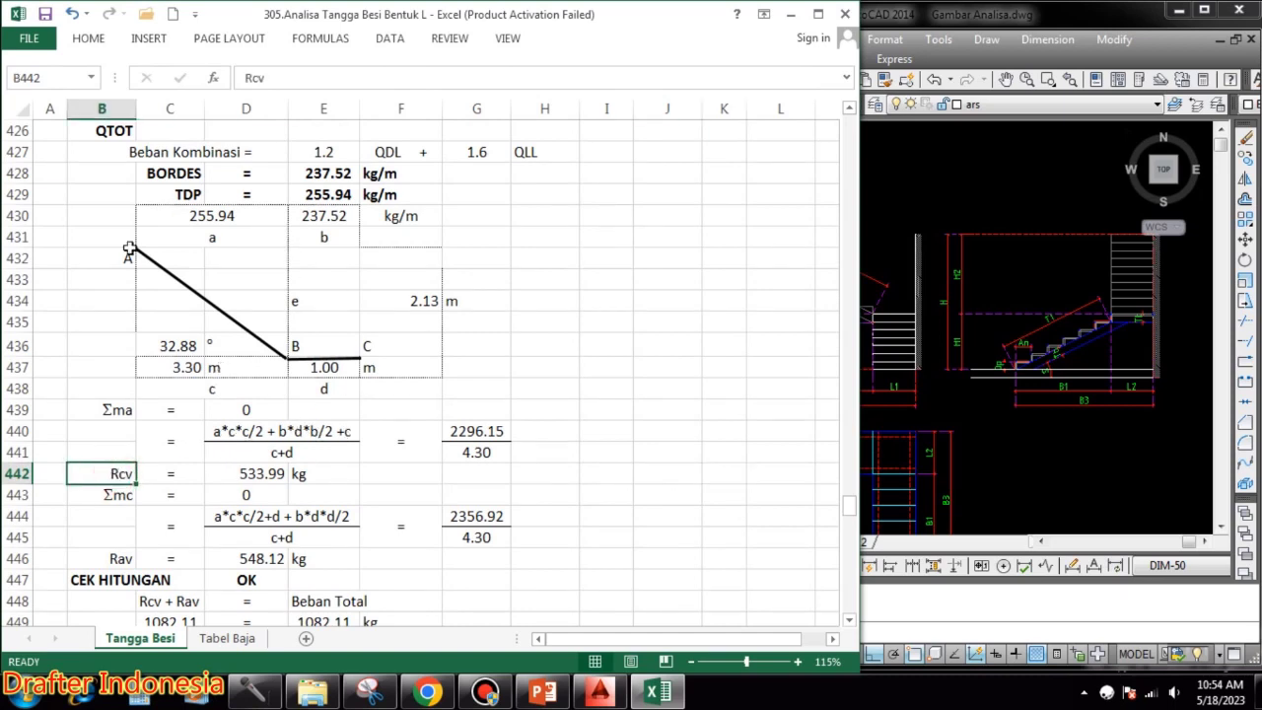
double_click(483, 431)
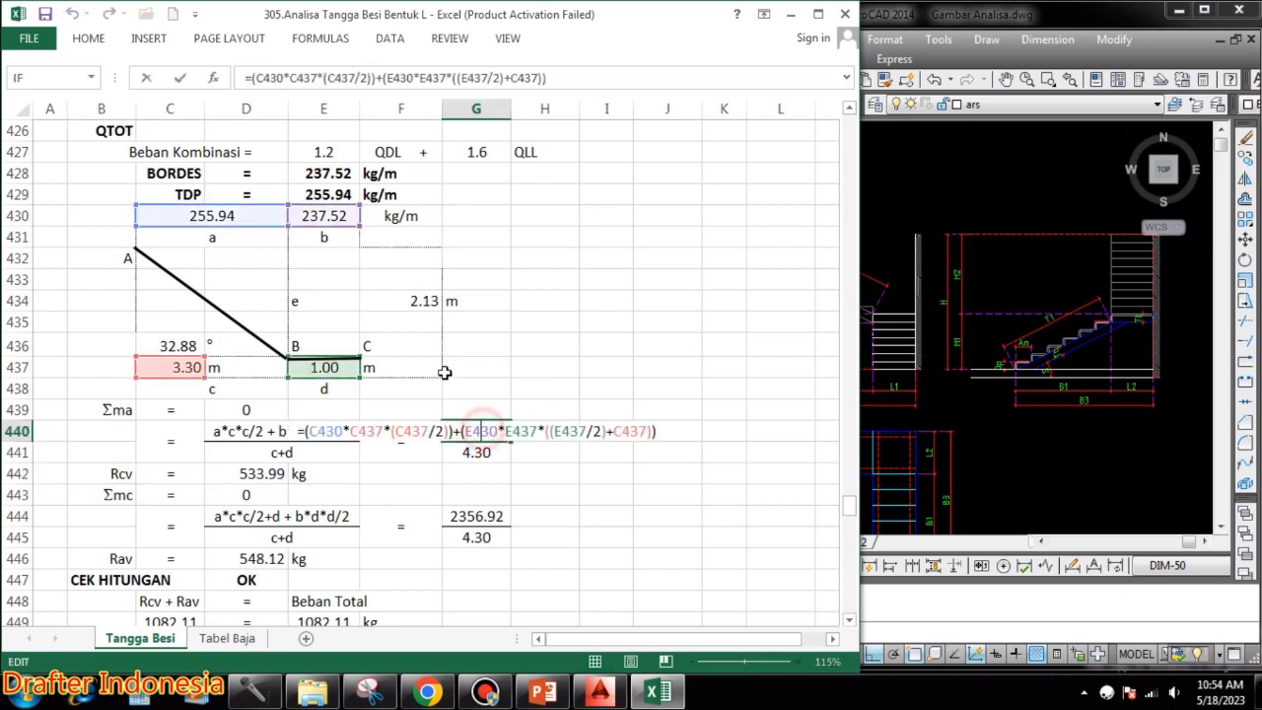
key(Escape)
double_click(484, 453)
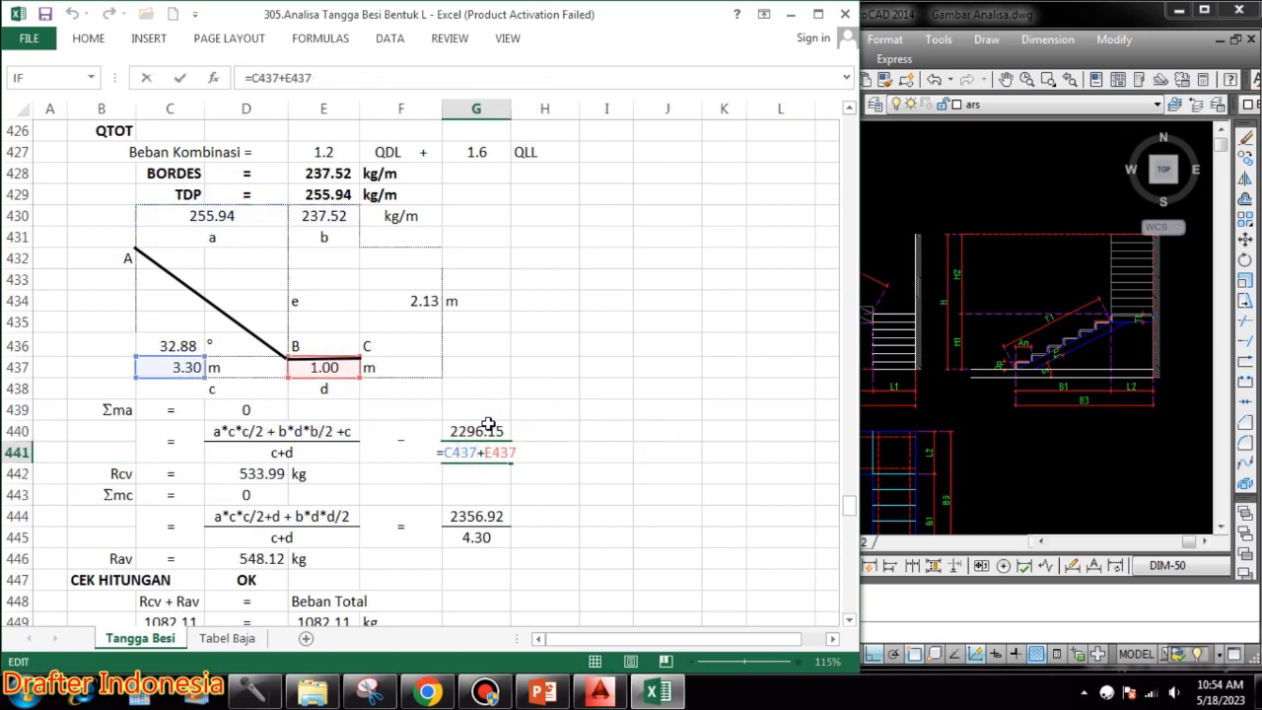
key(Escape)
double_click(266, 474)
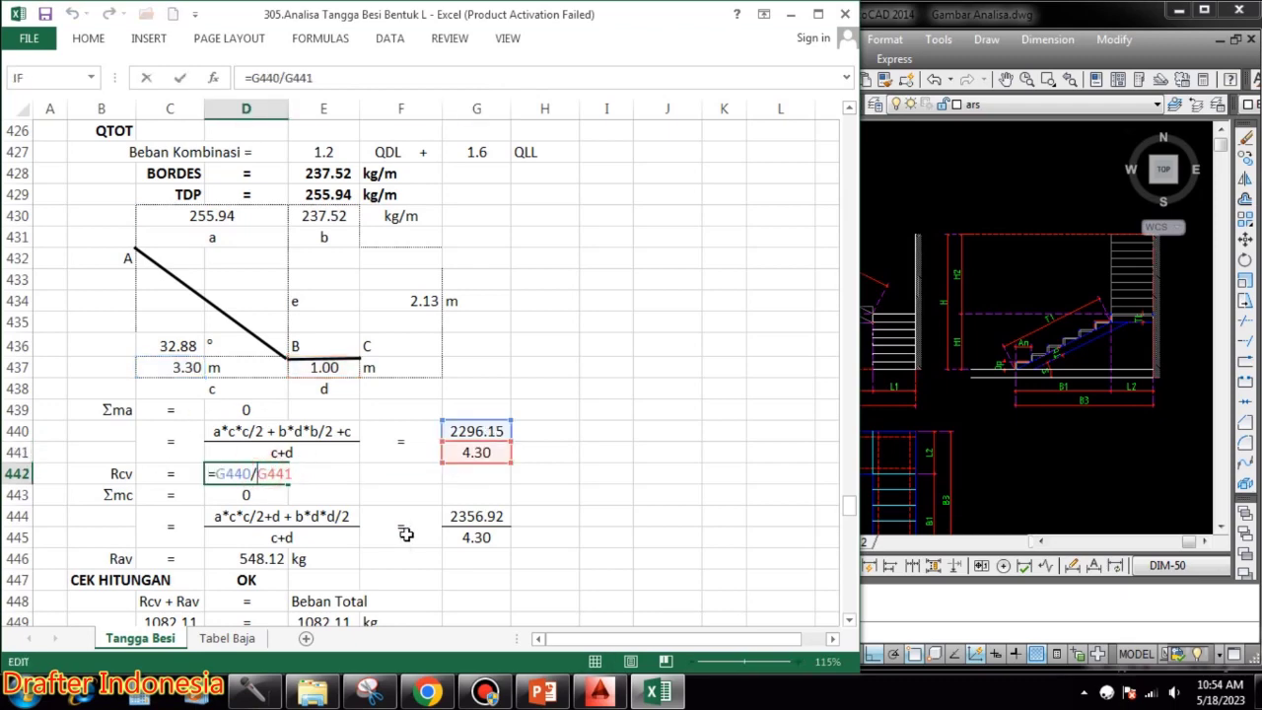
key(Escape)
- Review the Rav support reaction, checking the expressions in D444 and D445 and tracing the formulas in G444, G445 and D446
scroll(419, 473, down, 2)
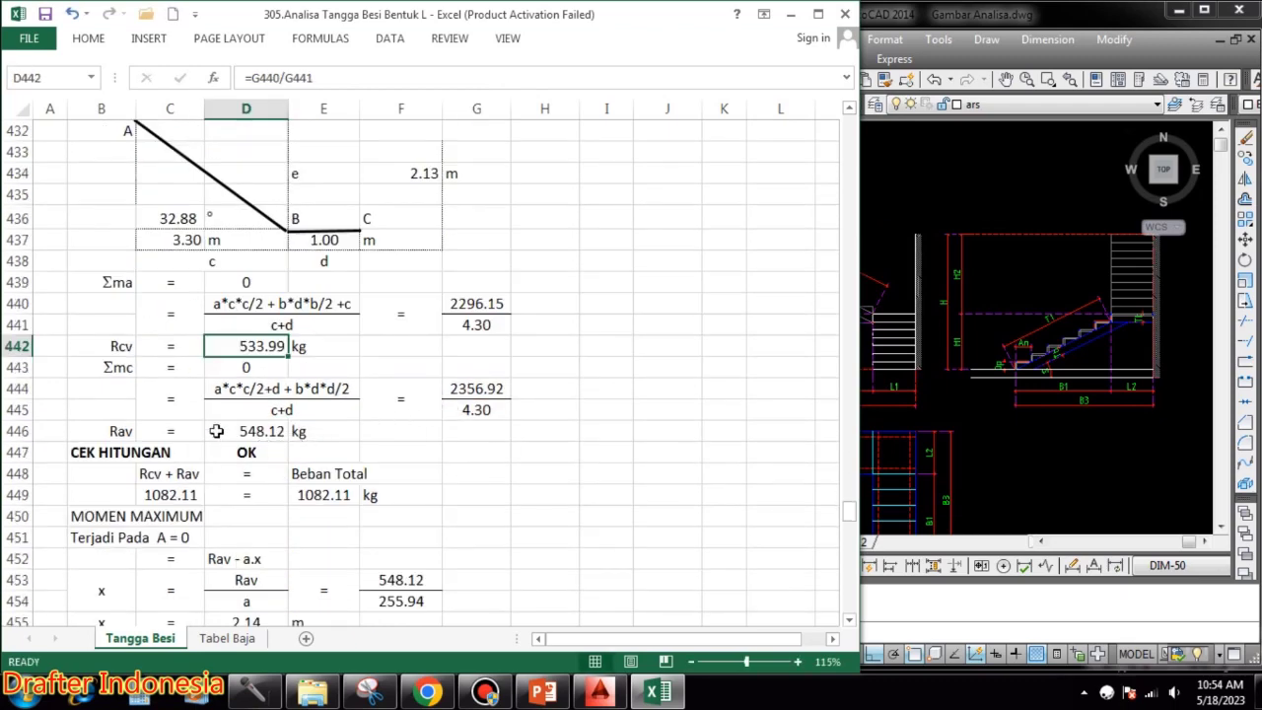
click(246, 388)
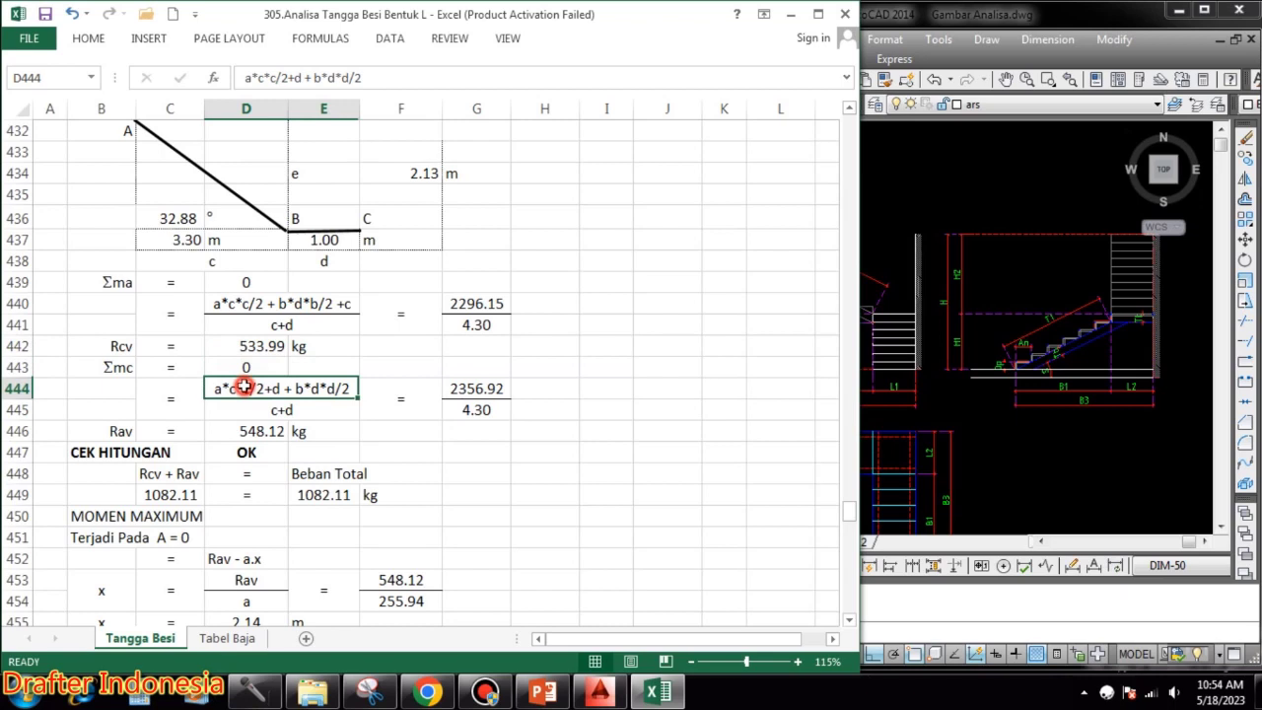
click(314, 412)
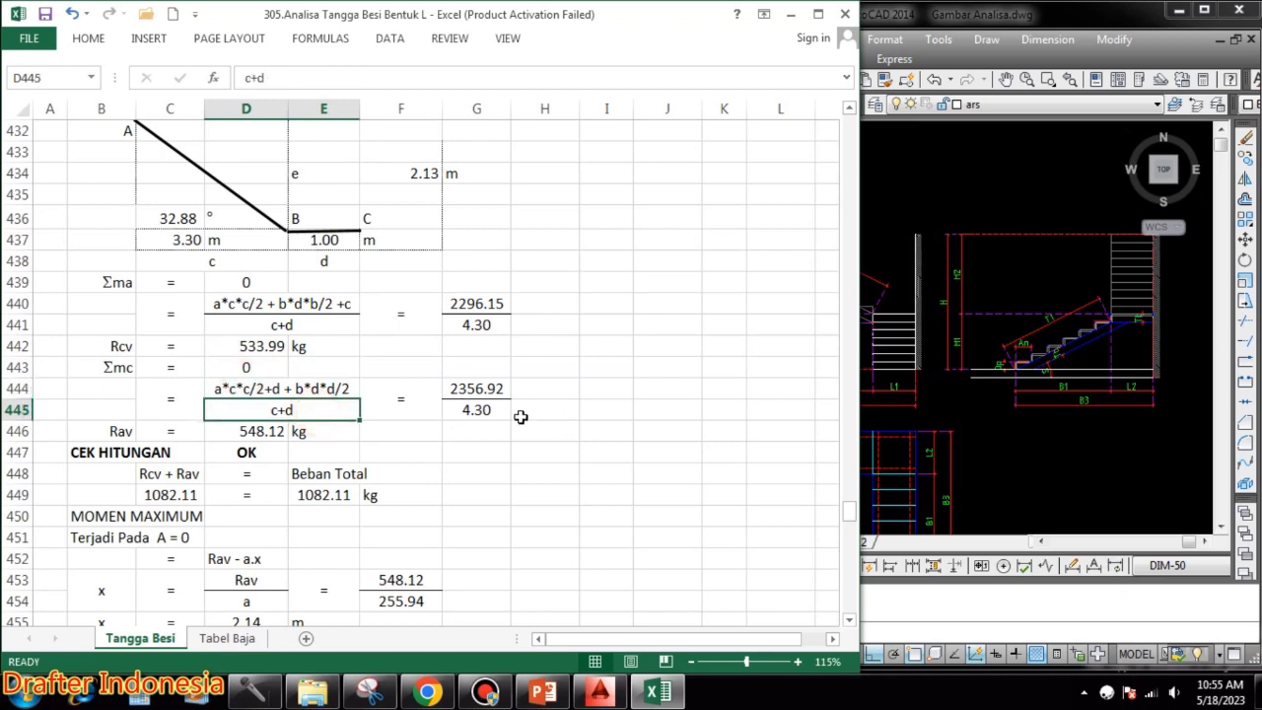
click(499, 389)
double_click(499, 388)
key(Escape)
double_click(476, 410)
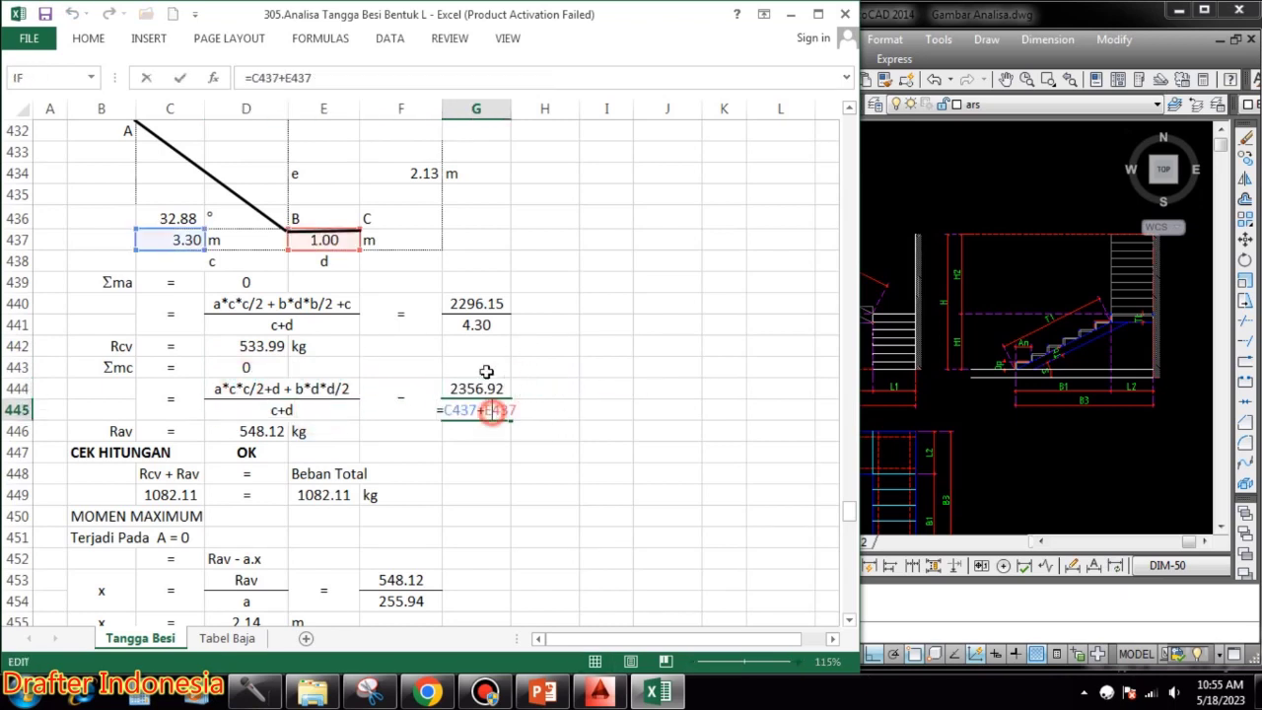
key(Escape)
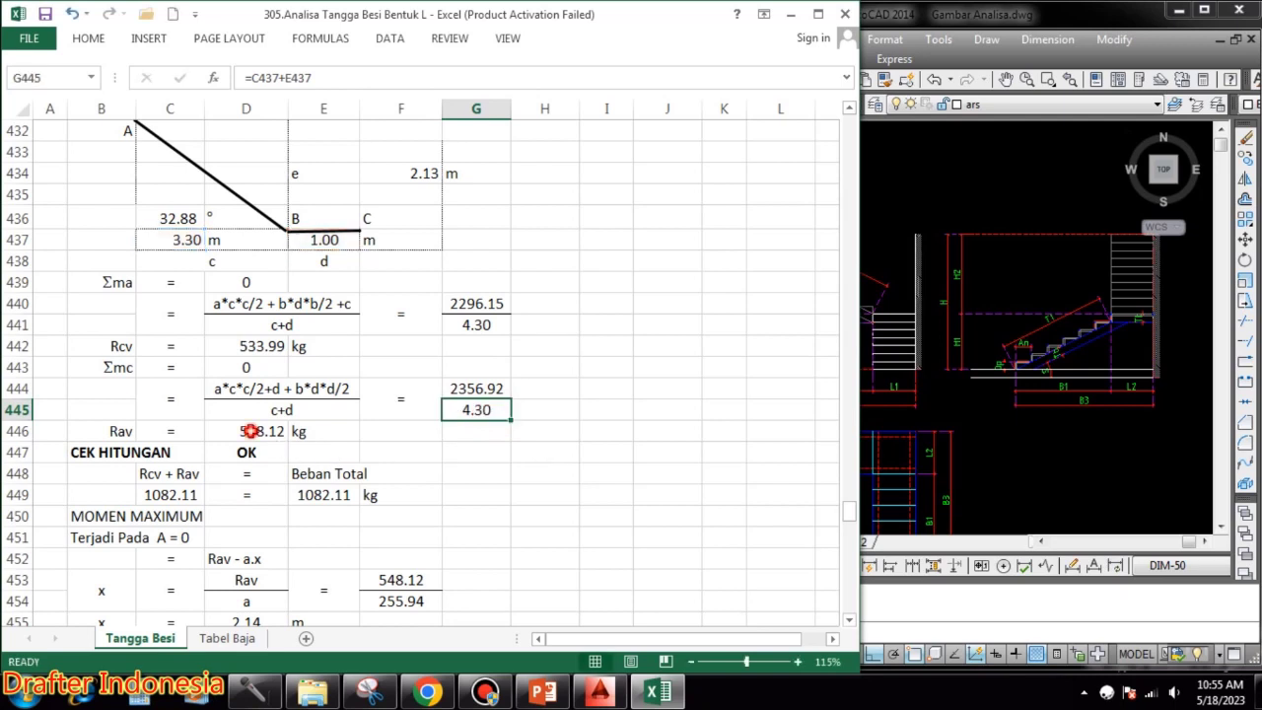
double_click(252, 431)
key(Escape)
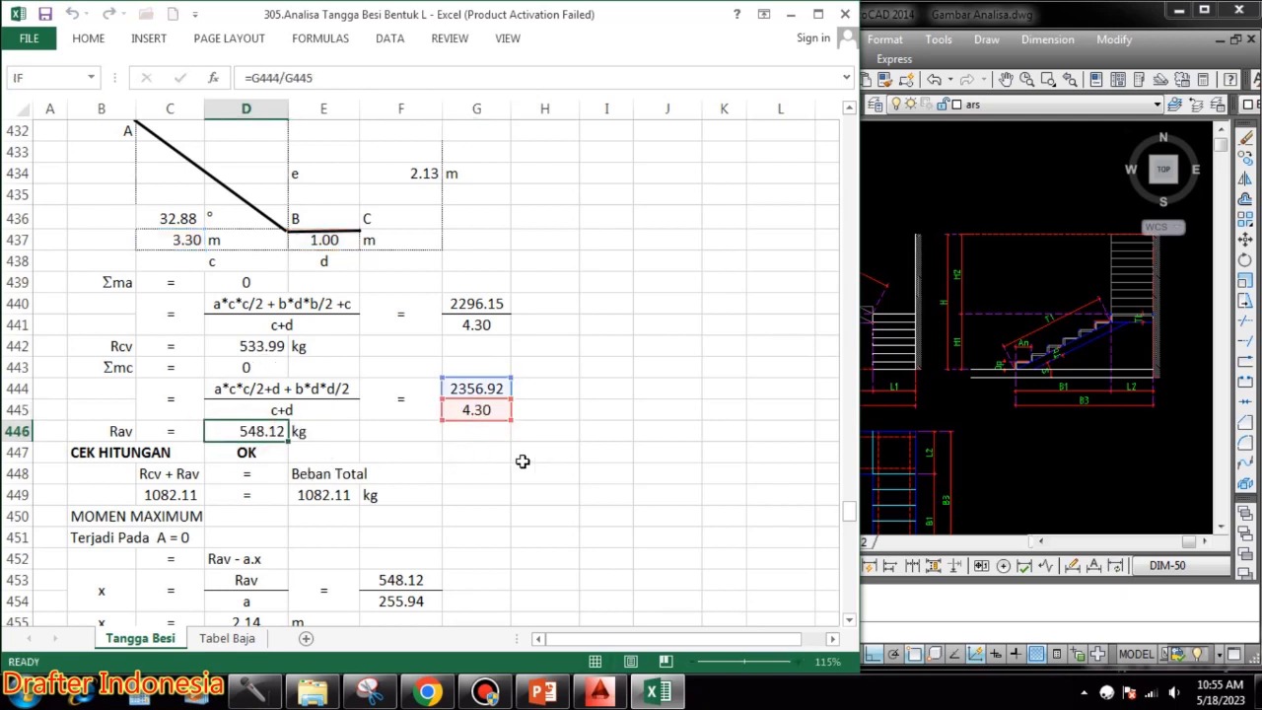
- Check the CEK HITUNGAN formulas, tracing Rcv + Rav in C449 and Beban Total in E449
scroll(237, 347, down, 1)
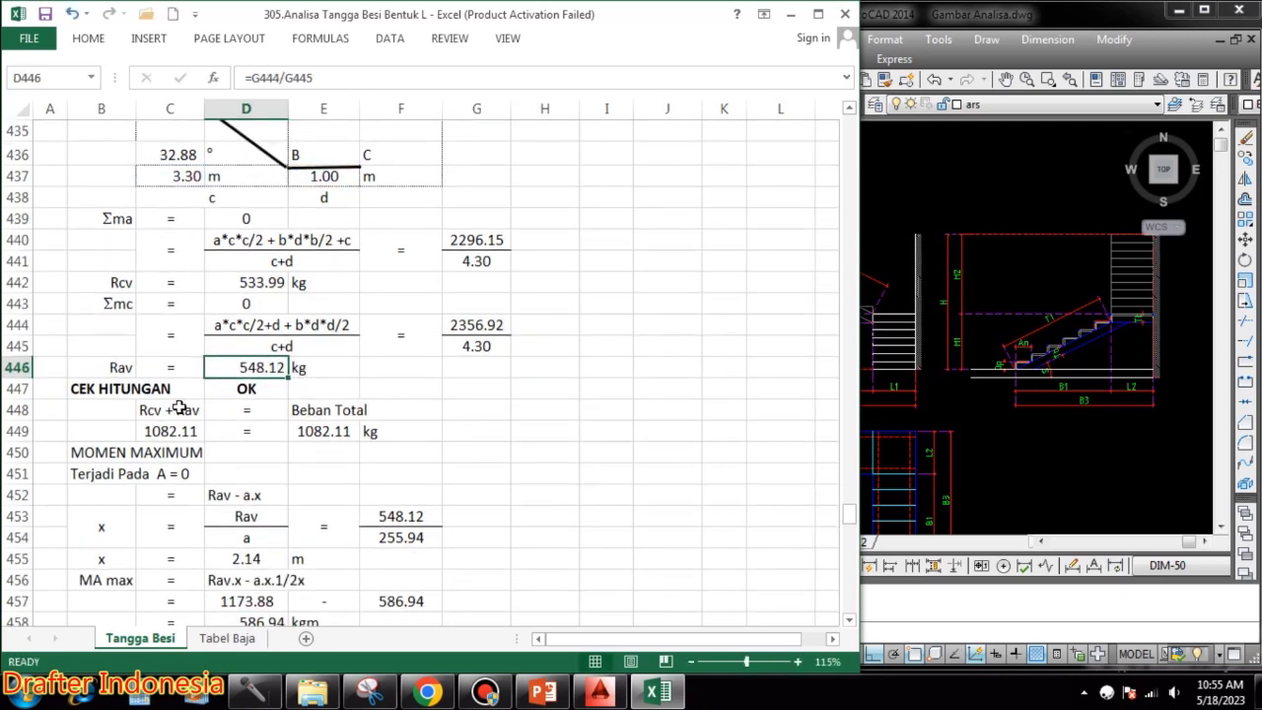
click(178, 408)
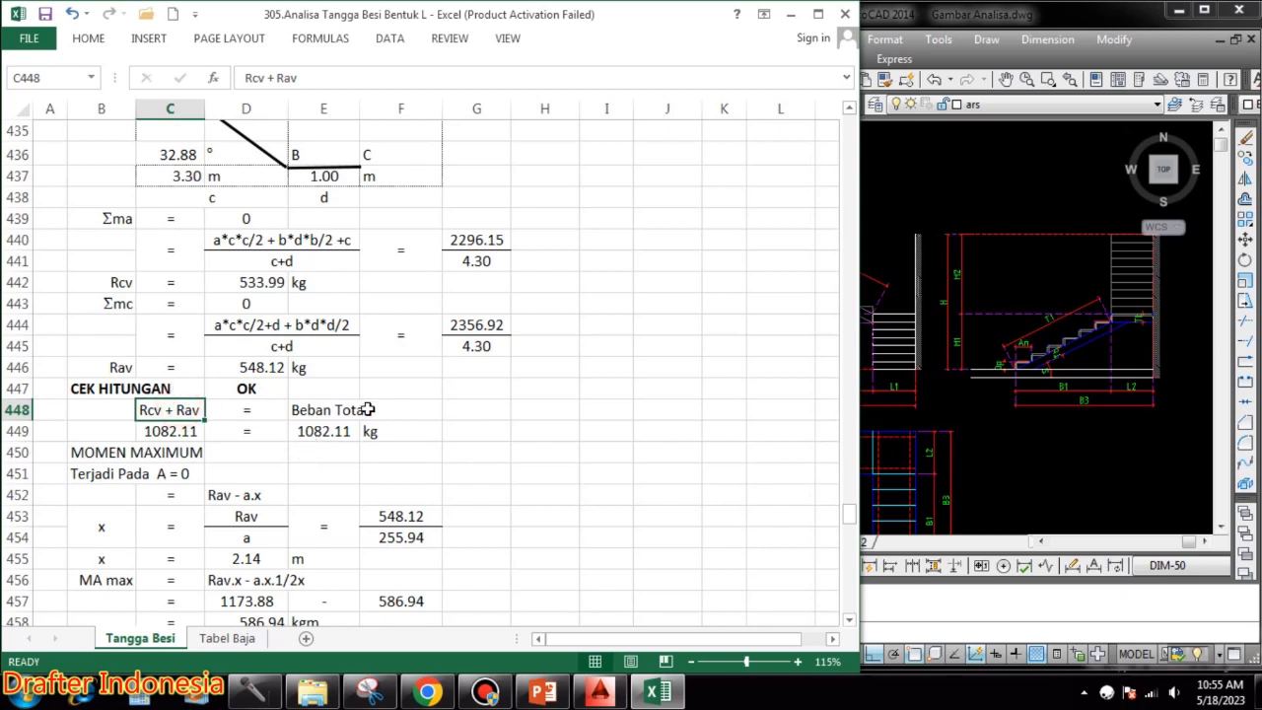
double_click(173, 436)
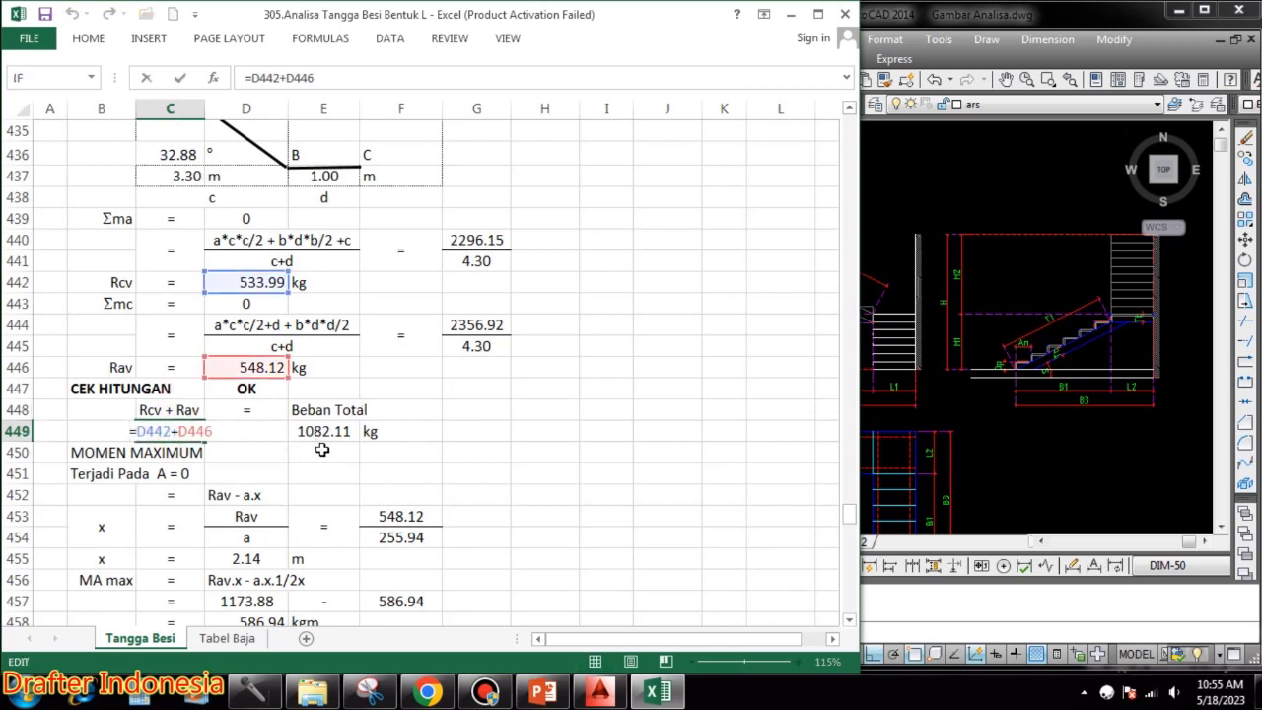
key(Escape)
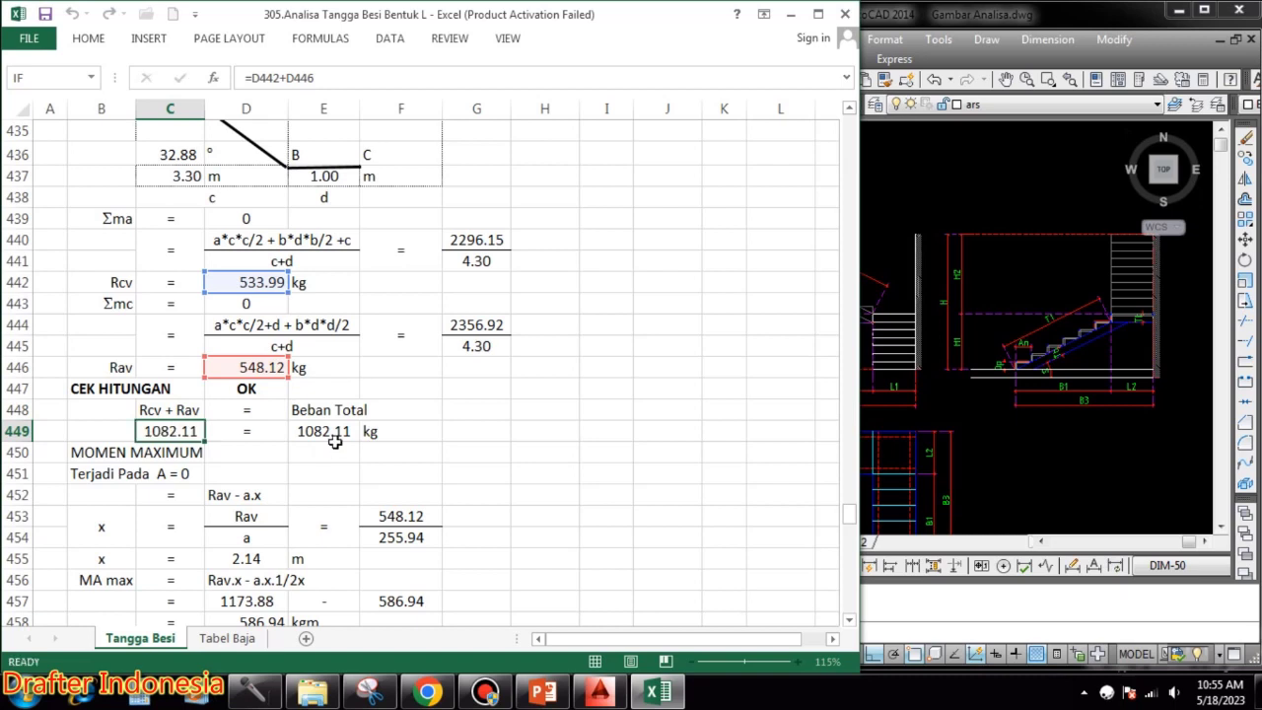
double_click(326, 431)
key(Escape)
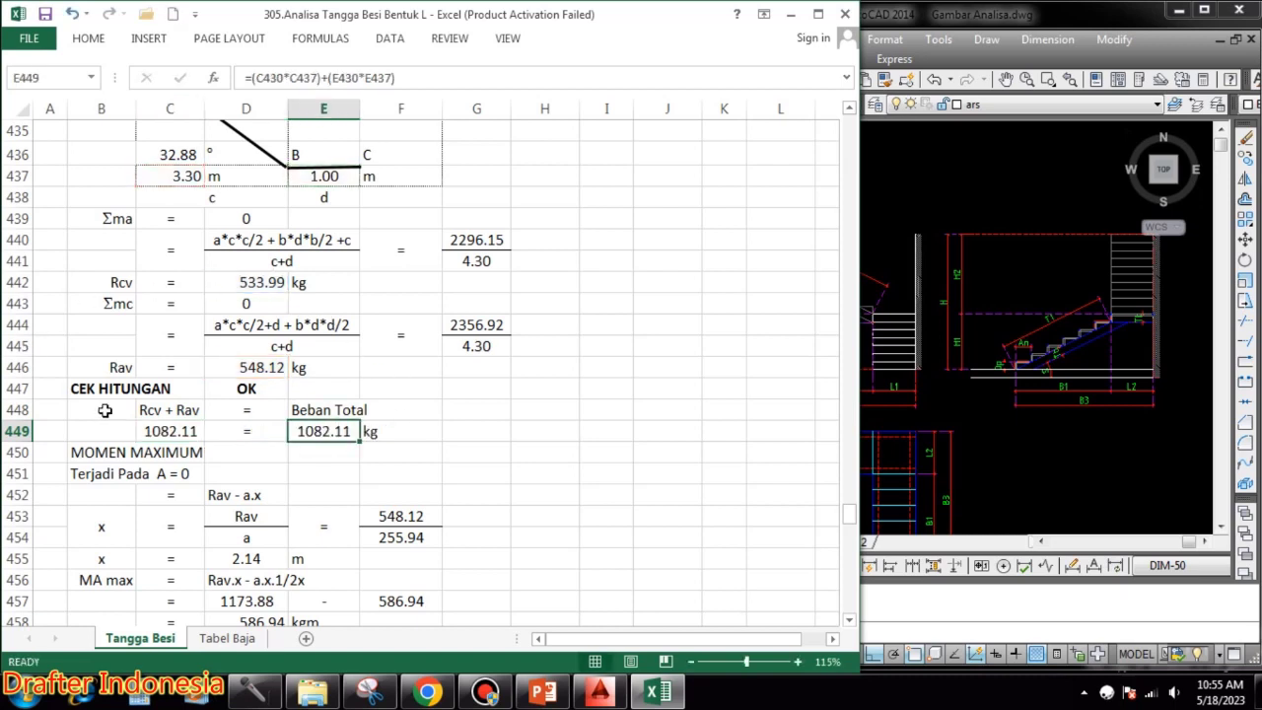
- Review the distance x under MOMEN MAXIMUM for A = 0, tracing Rav in F453, a in F454 and the quotient in D455
scroll(483, 417, down, 2)
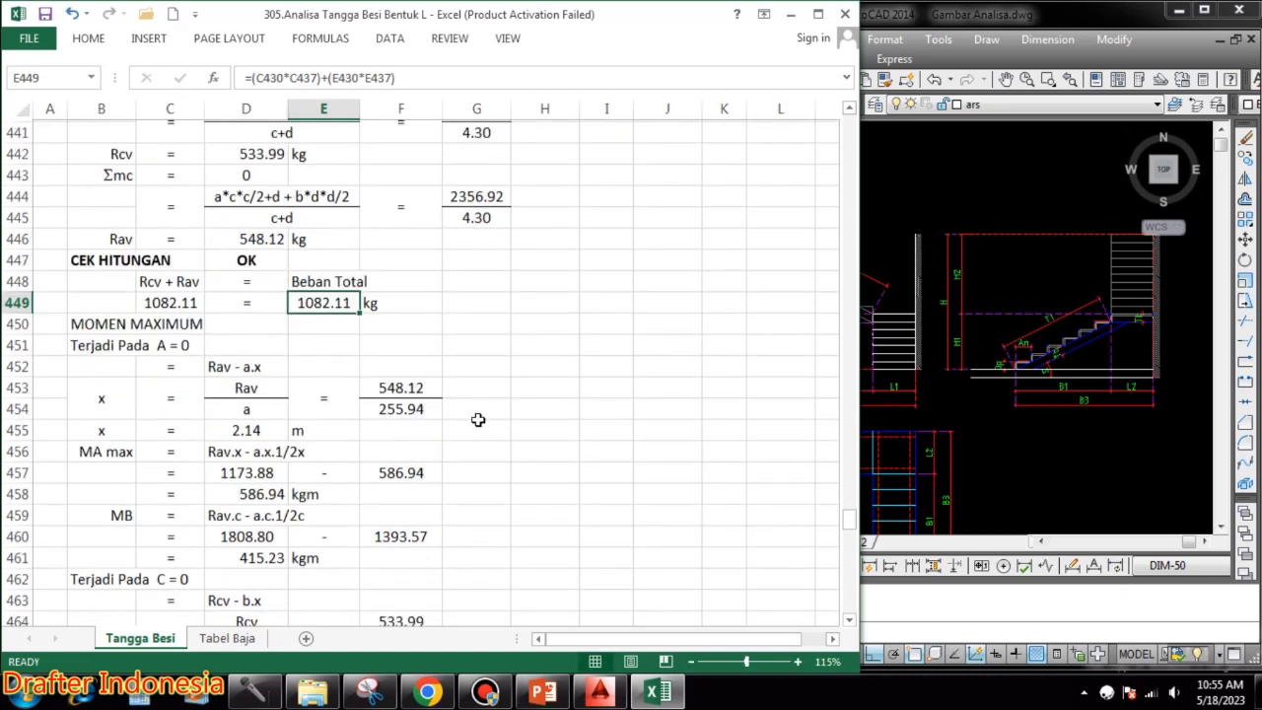
scroll(439, 353, up, 5)
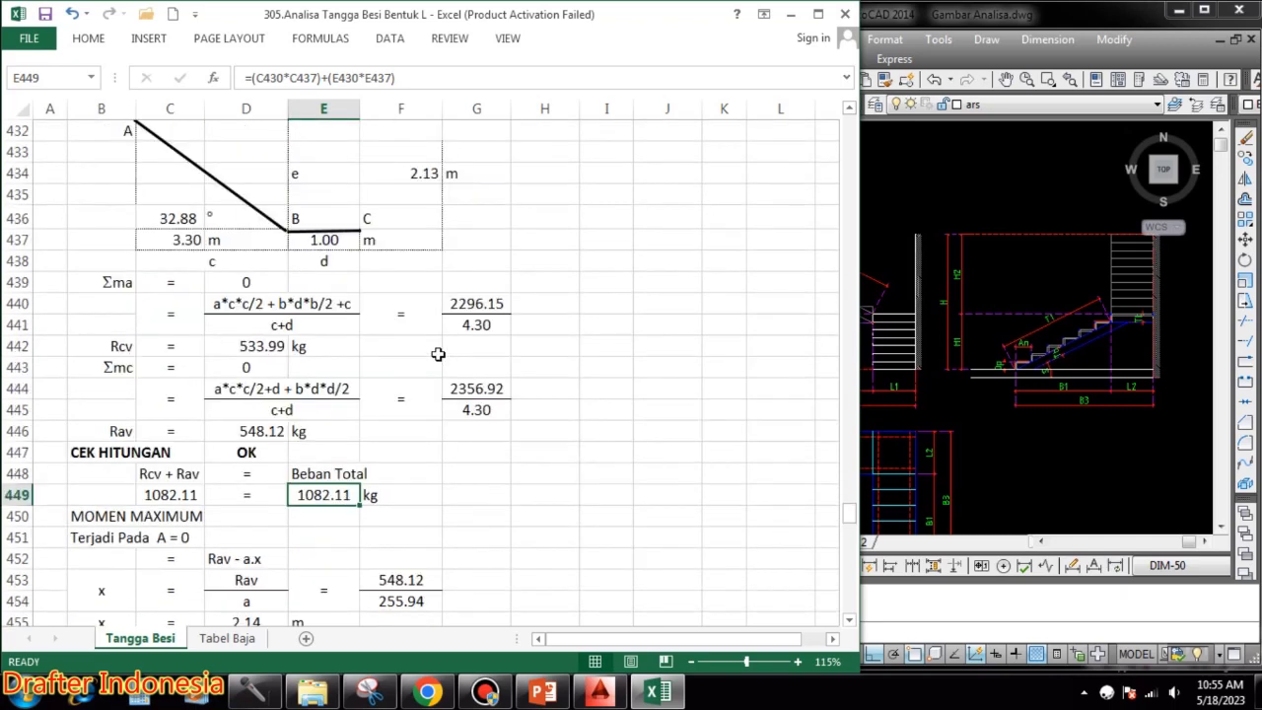
scroll(217, 240, down, 4)
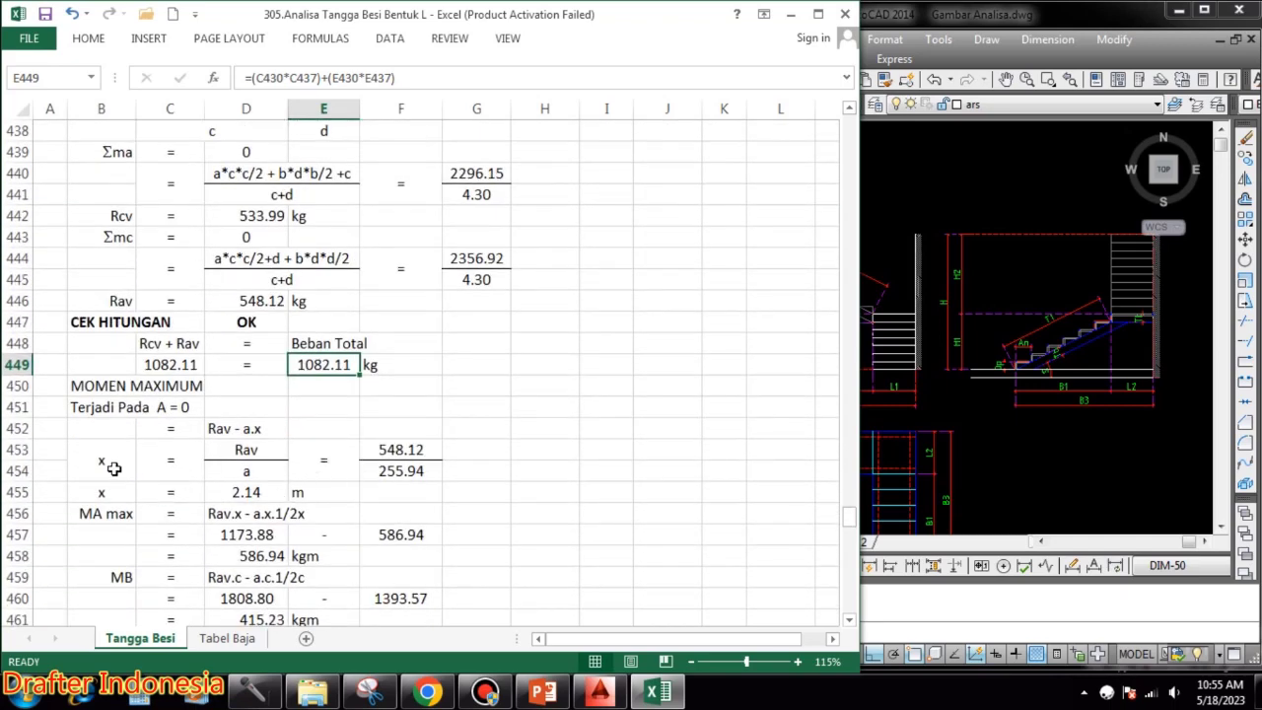
double_click(408, 449)
click(421, 472)
double_click(421, 471)
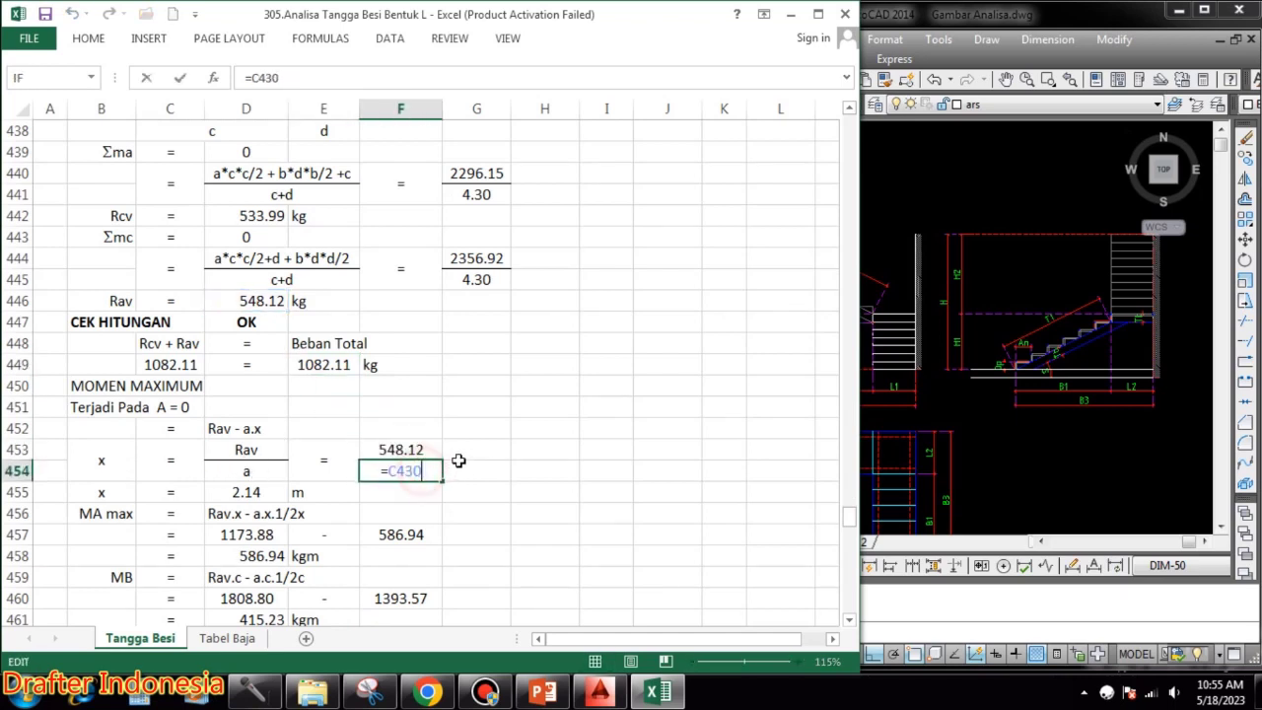
key(Escape)
double_click(255, 493)
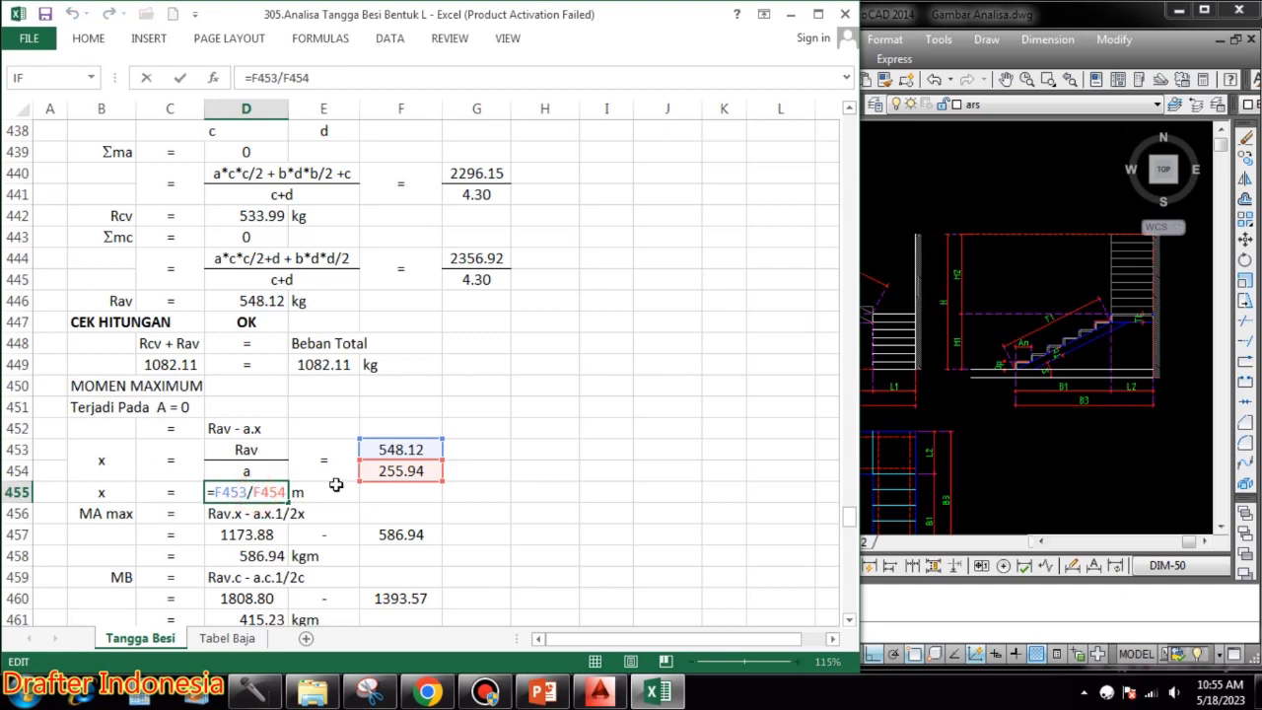
key(Escape)
- Review the MA max moment, tracing the Rav.x term in D457, the a.x.1/2x term in F457 and their difference in D458
scroll(547, 451, down, 2)
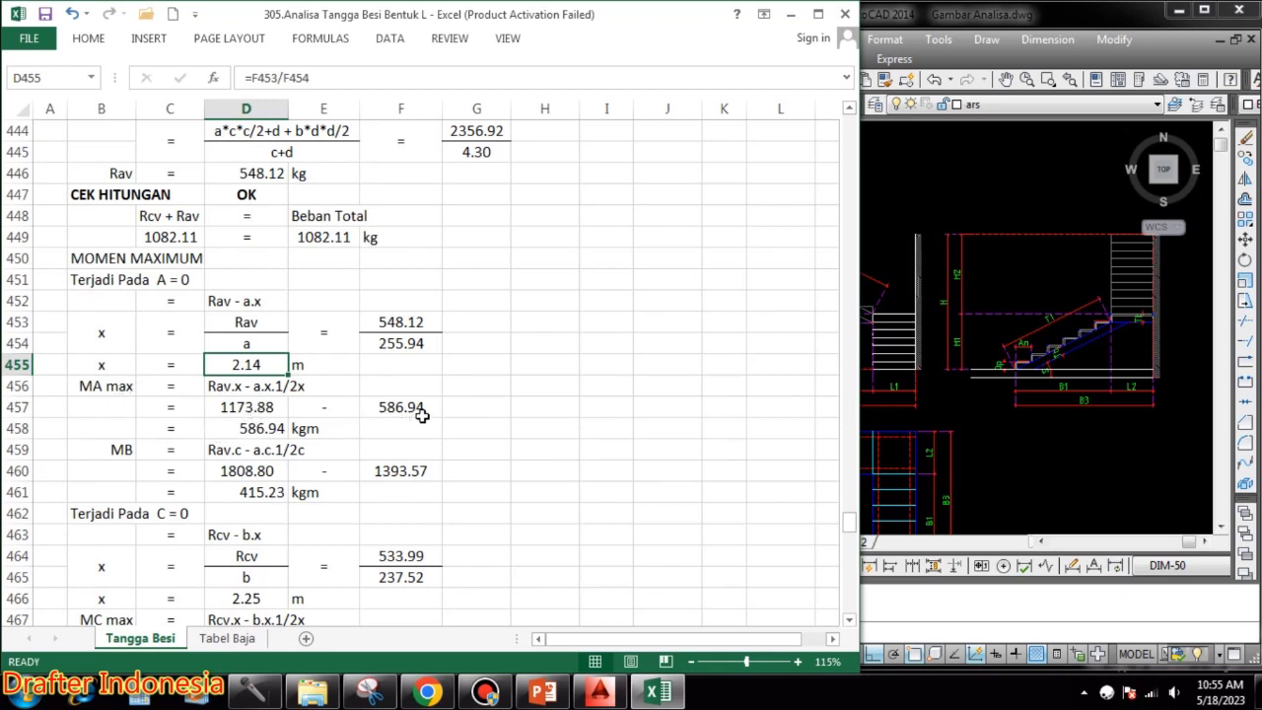
double_click(261, 408)
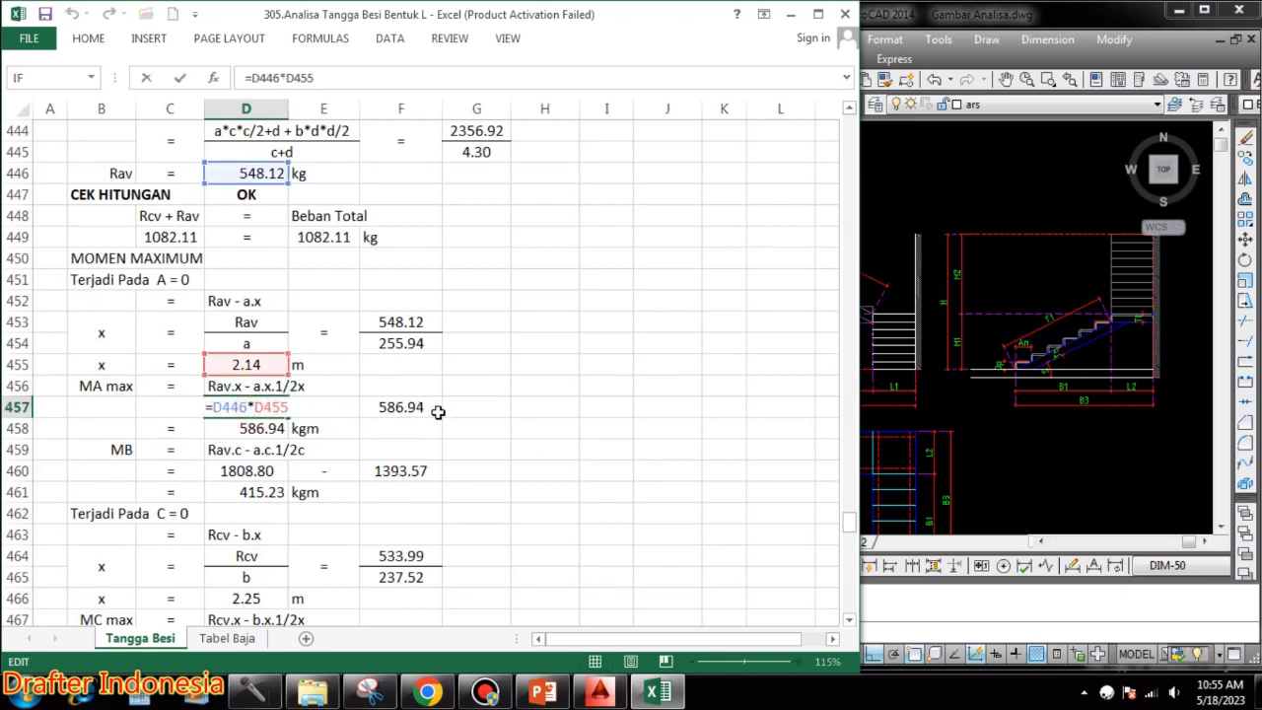
key(Escape)
double_click(415, 408)
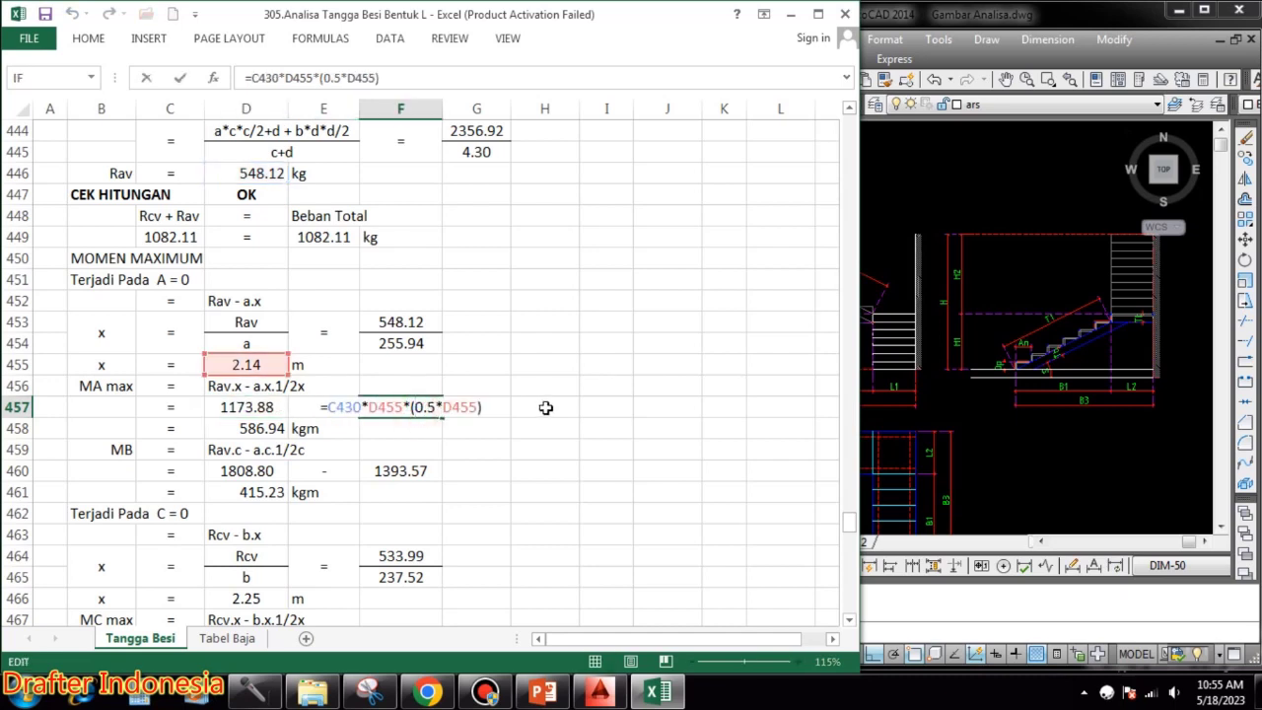
key(Escape)
double_click(241, 428)
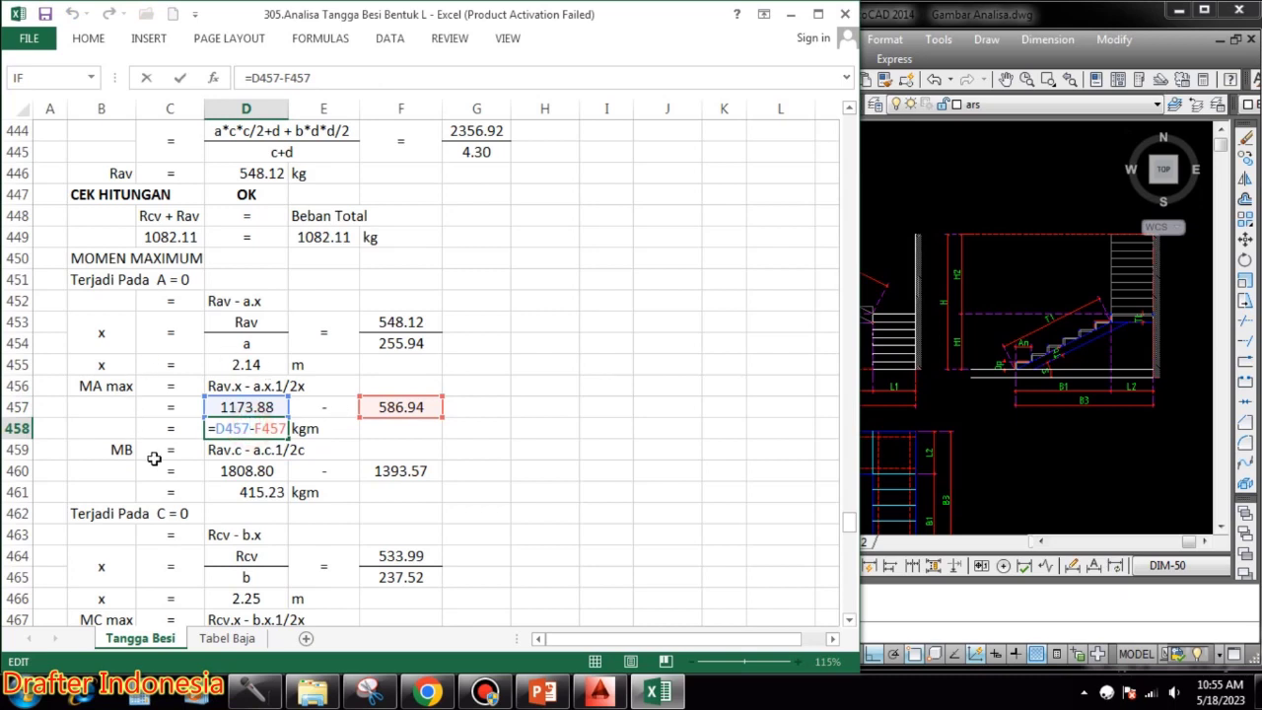
- Review the MB moment under A = 0, tracing the Rav.c term in D460, the a.c.1/2c term in F460 and their difference in D461
key(Escape)
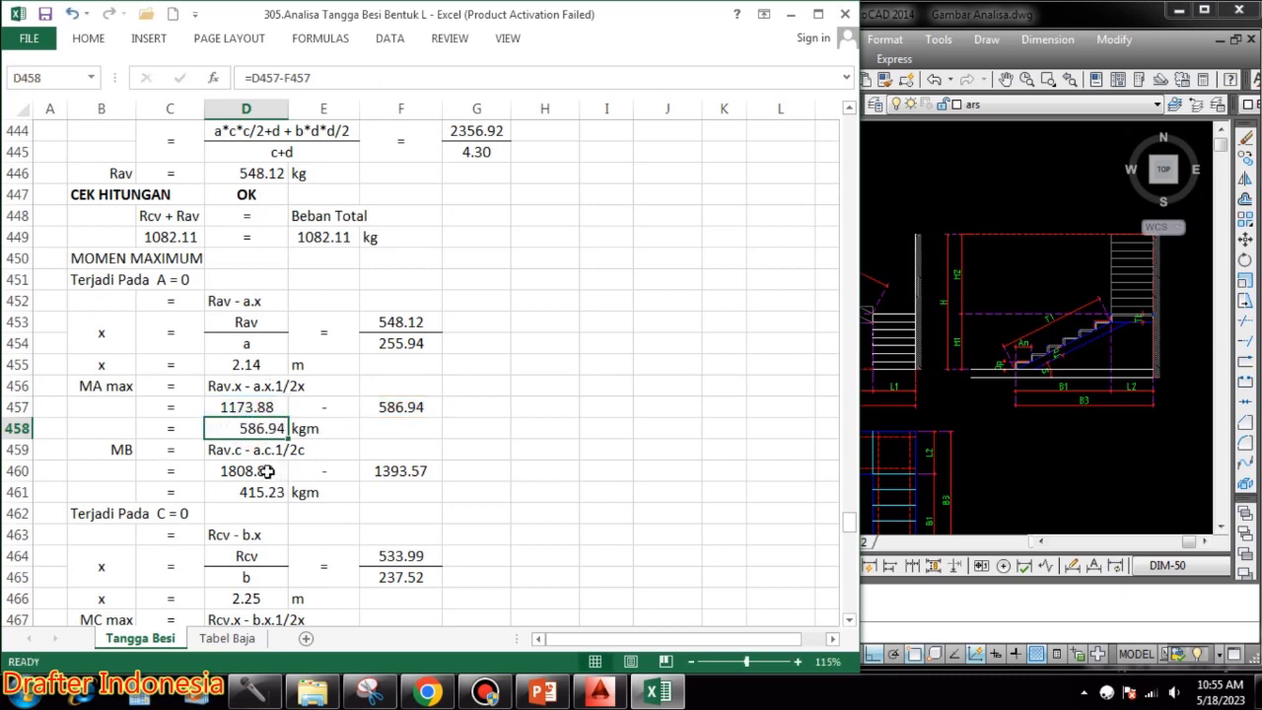
double_click(265, 471)
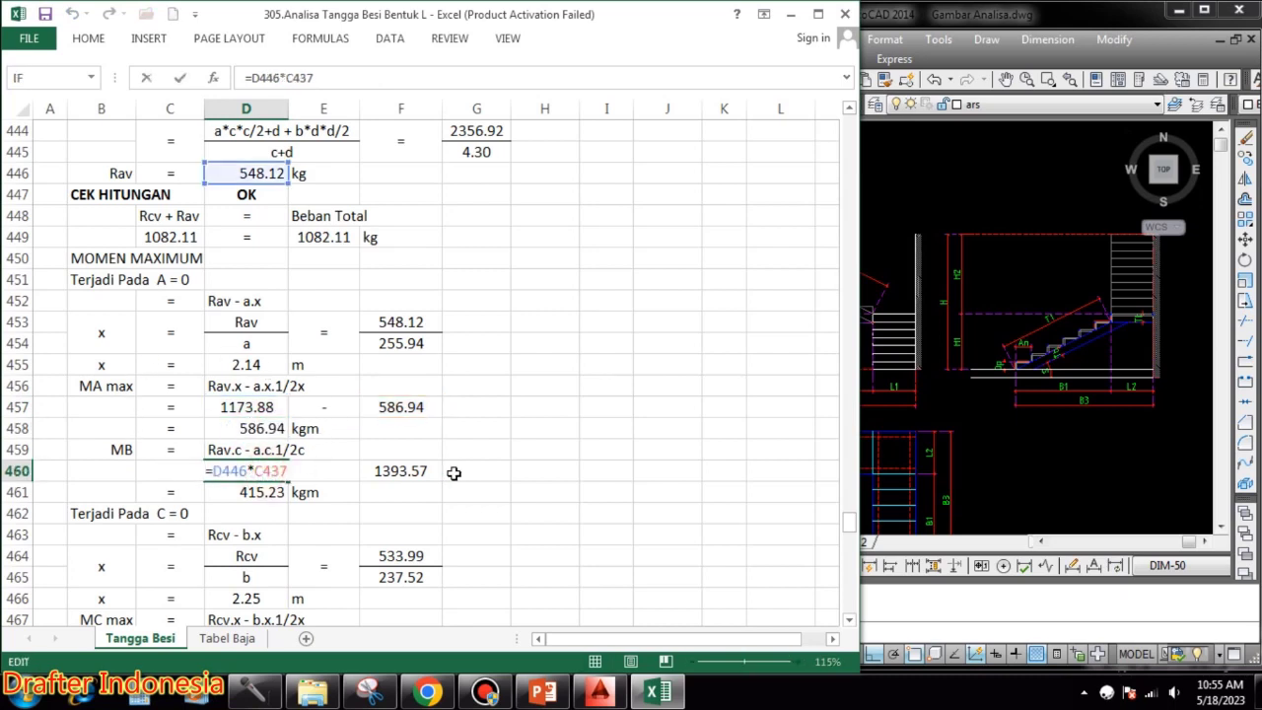
key(Escape)
double_click(415, 471)
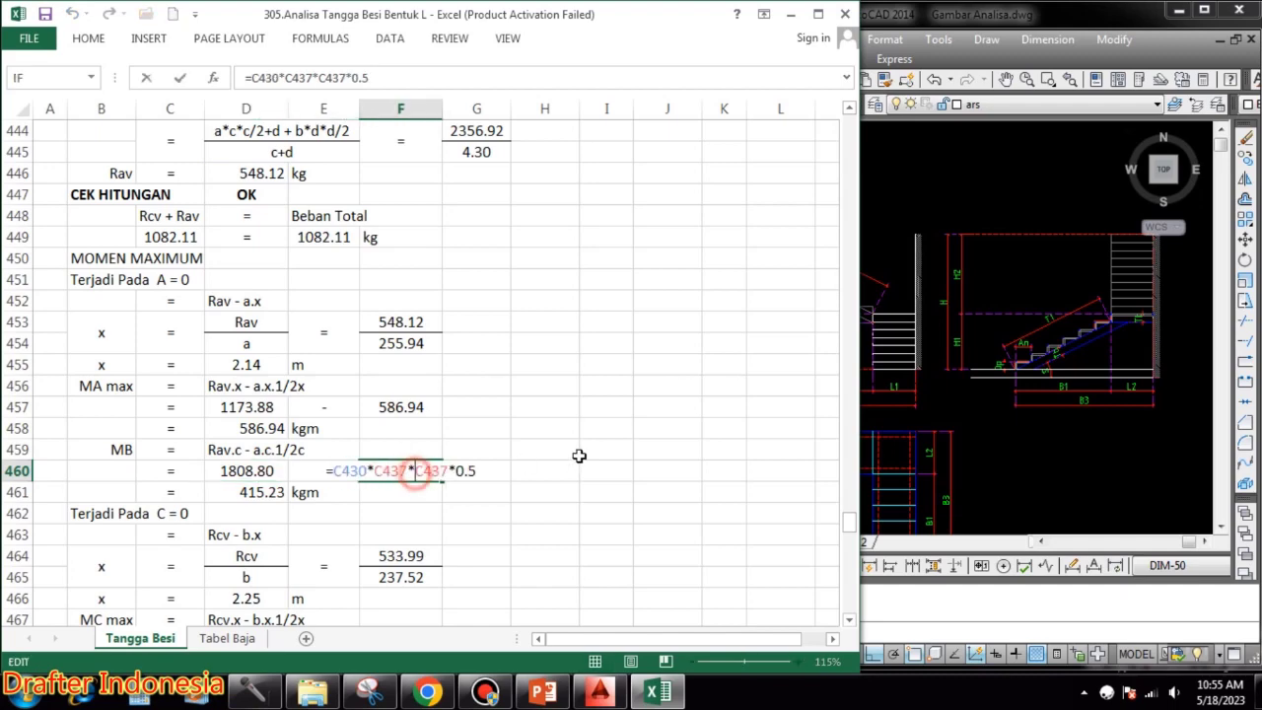
key(Escape)
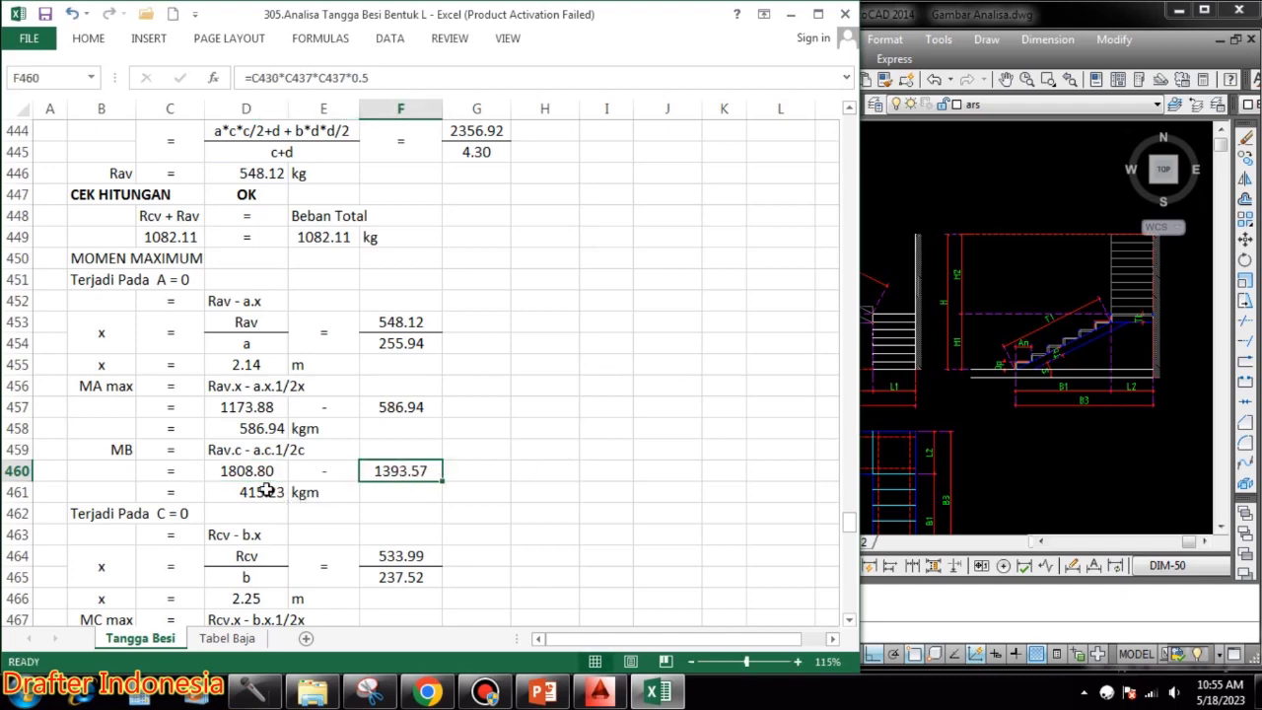
click(259, 492)
text(=D460-F460)
key(ctrl+Return)
- Review the distance x under Terjadi Pada C = 0, tracing Rcv in F464, b in F465 and the quotient in D466
scroll(525, 397, down, 2)
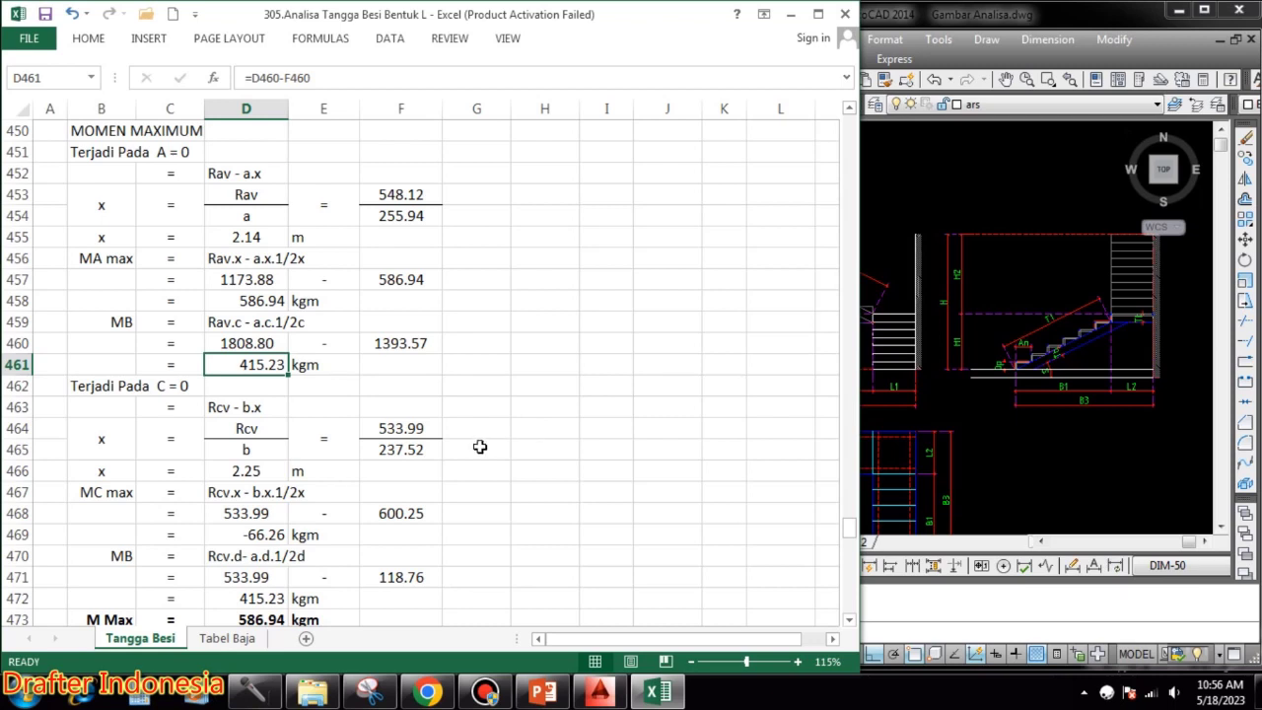
double_click(419, 427)
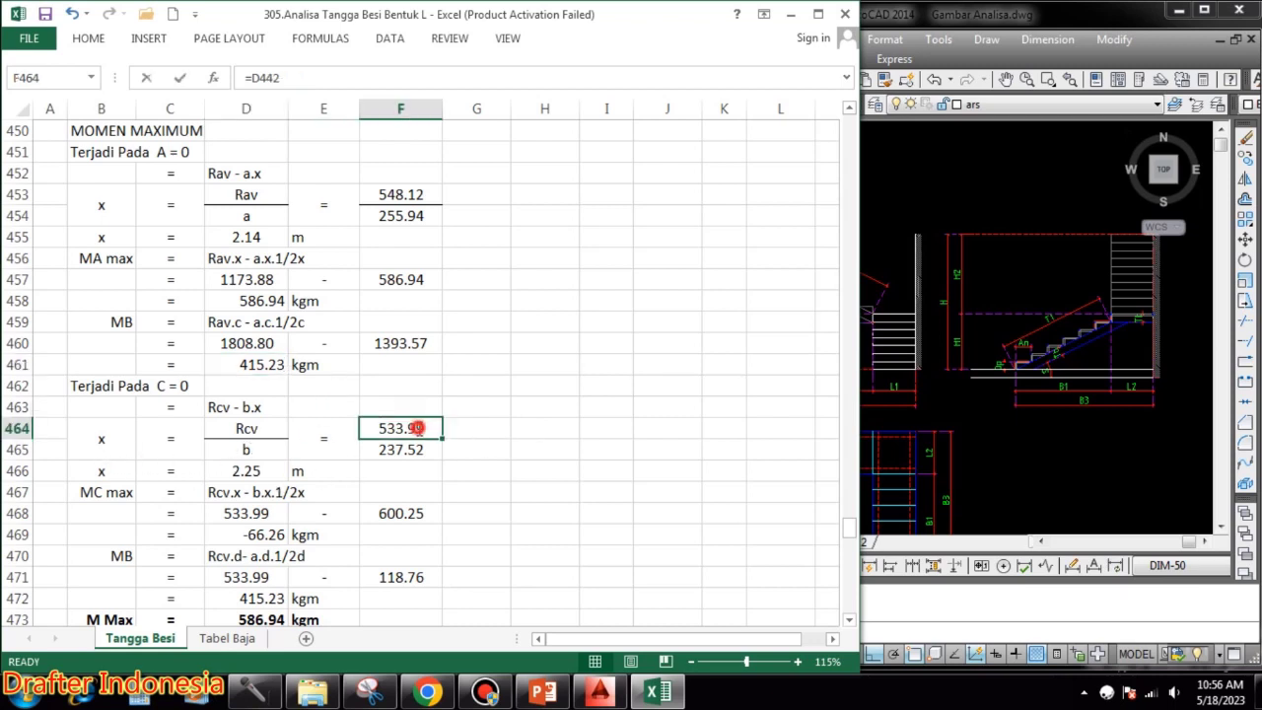
key(Escape)
double_click(428, 449)
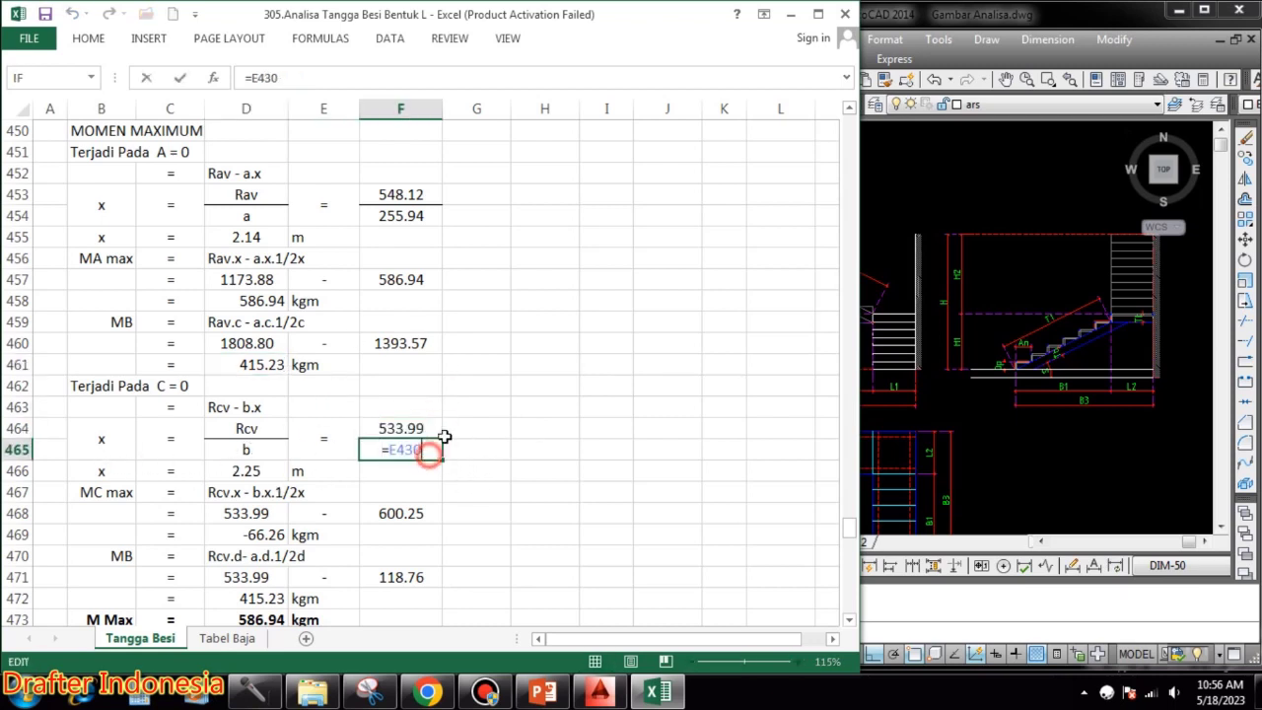
key(Escape)
double_click(247, 470)
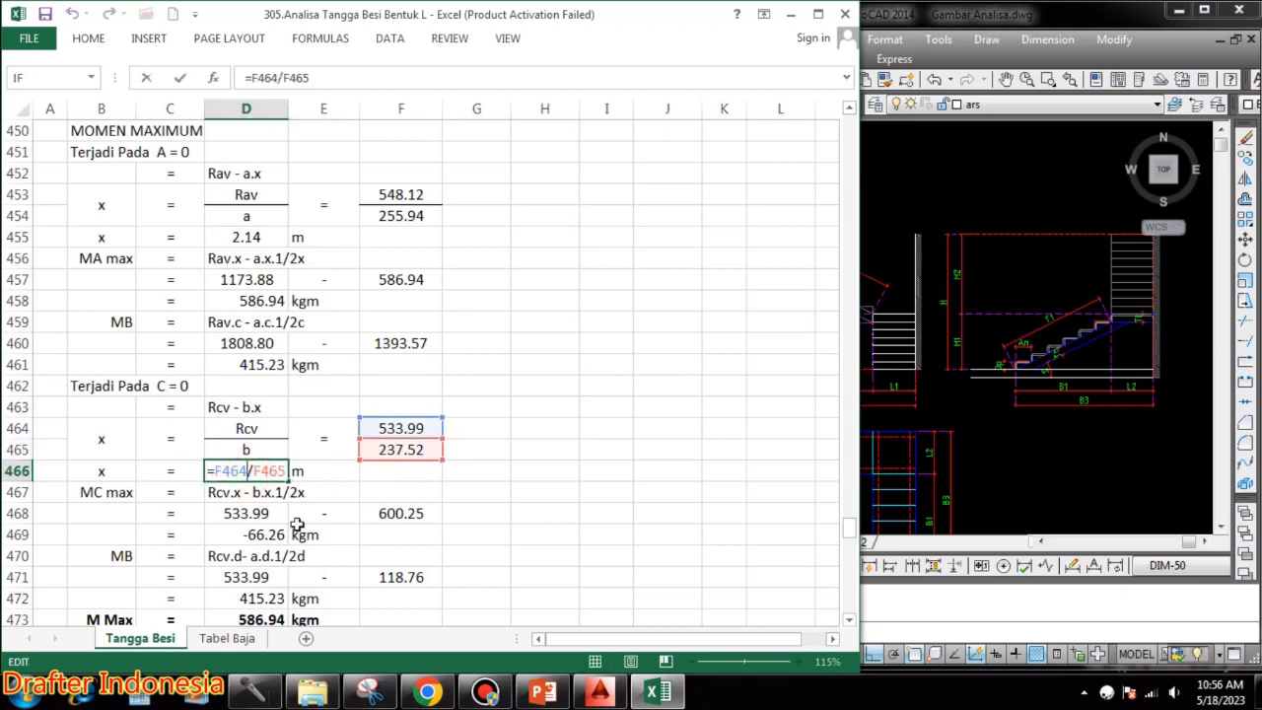
scroll(306, 513, up, 9)
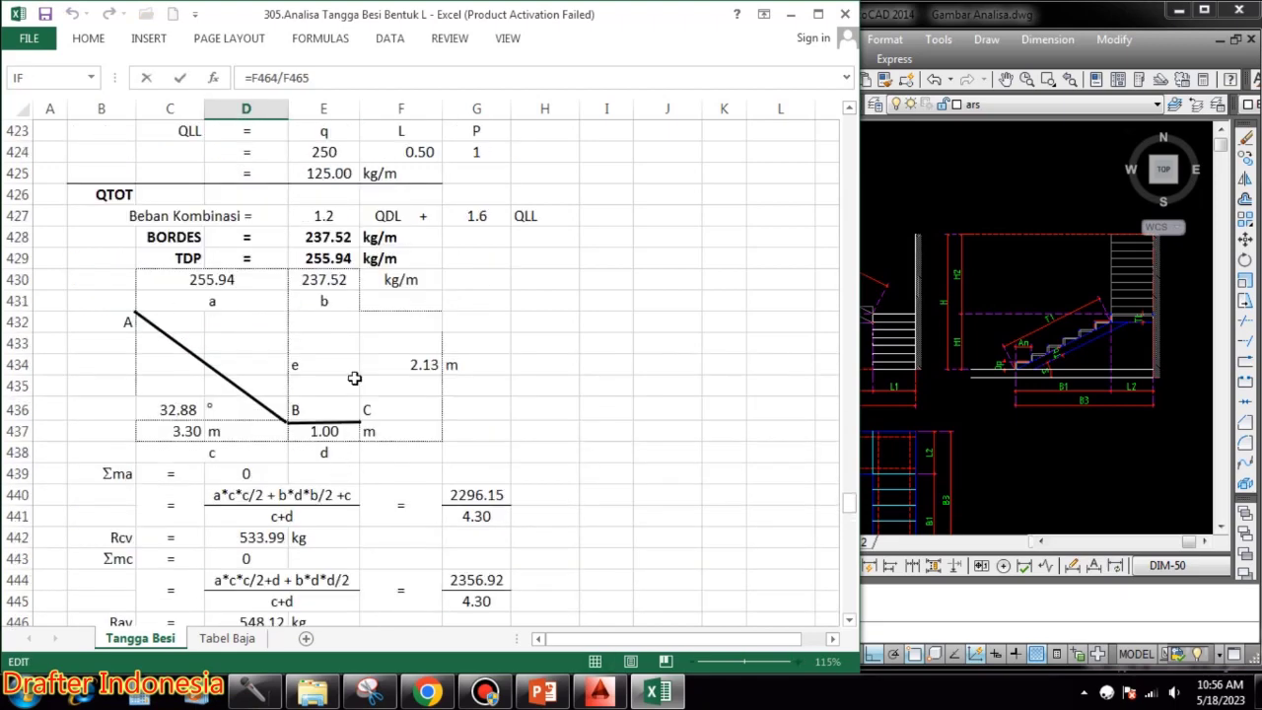
scroll(479, 389, down, 10)
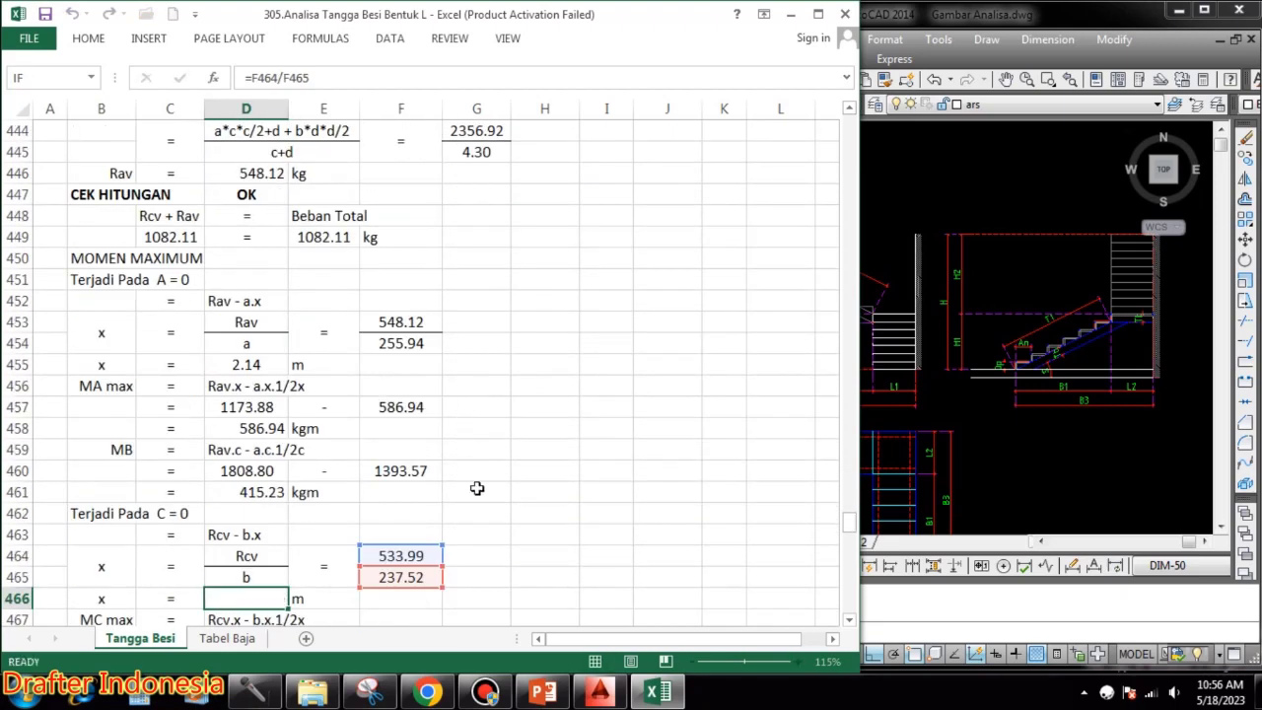
key(Escape)
- Review the MC max moment, tracing the Rcv.x term in D468, the b.x.1/2x term in F468 and their difference in D469
scroll(461, 473, down, 1)
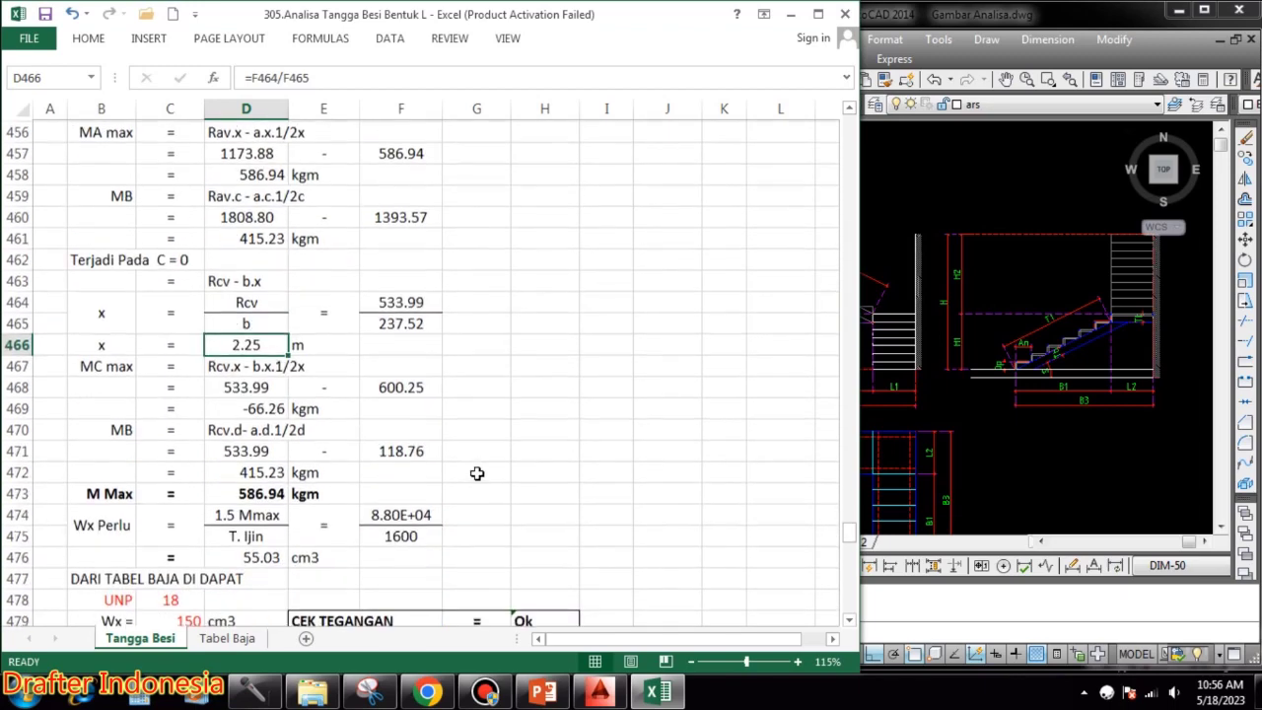
click(259, 386)
text(=D442)
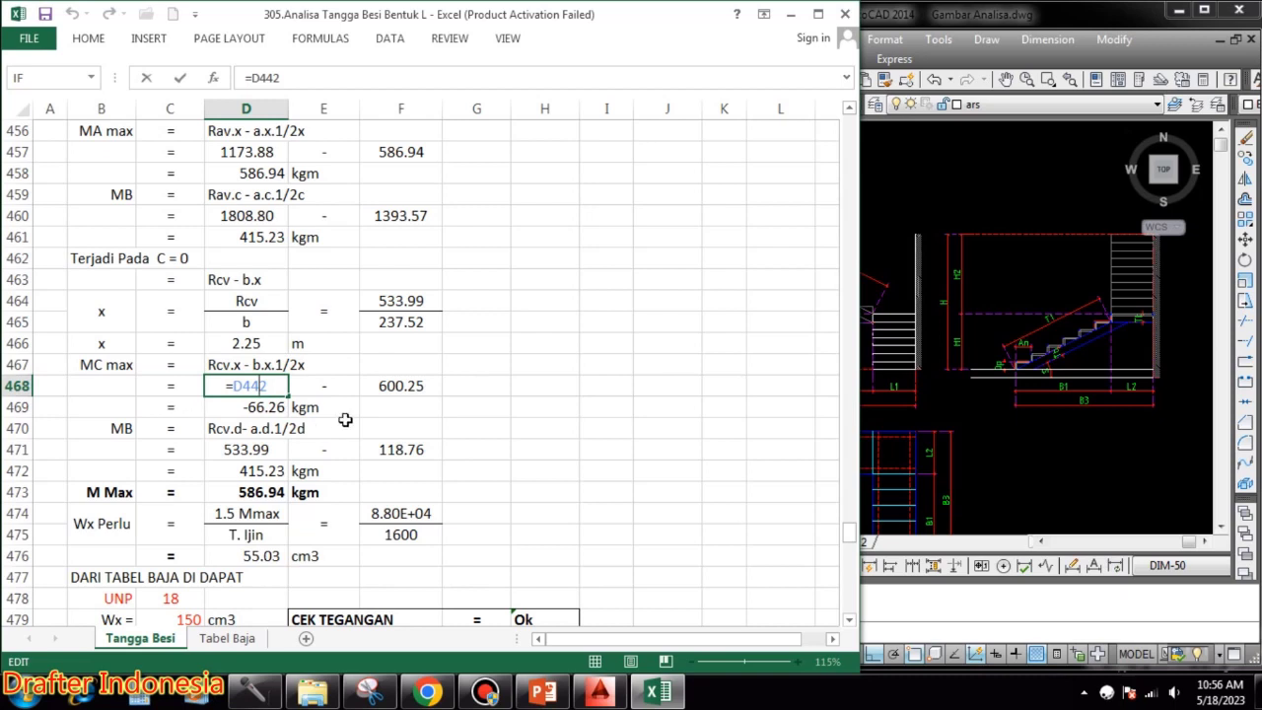
key(Return)
double_click(399, 386)
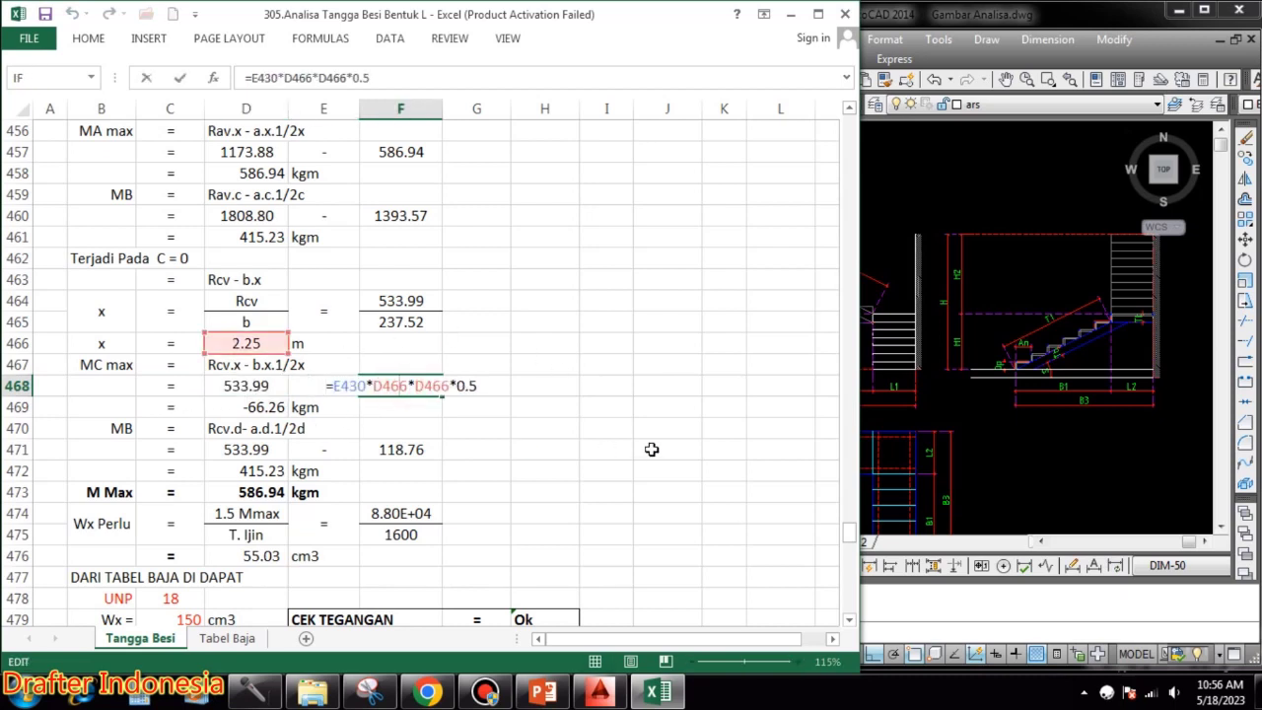
key(Escape)
double_click(264, 406)
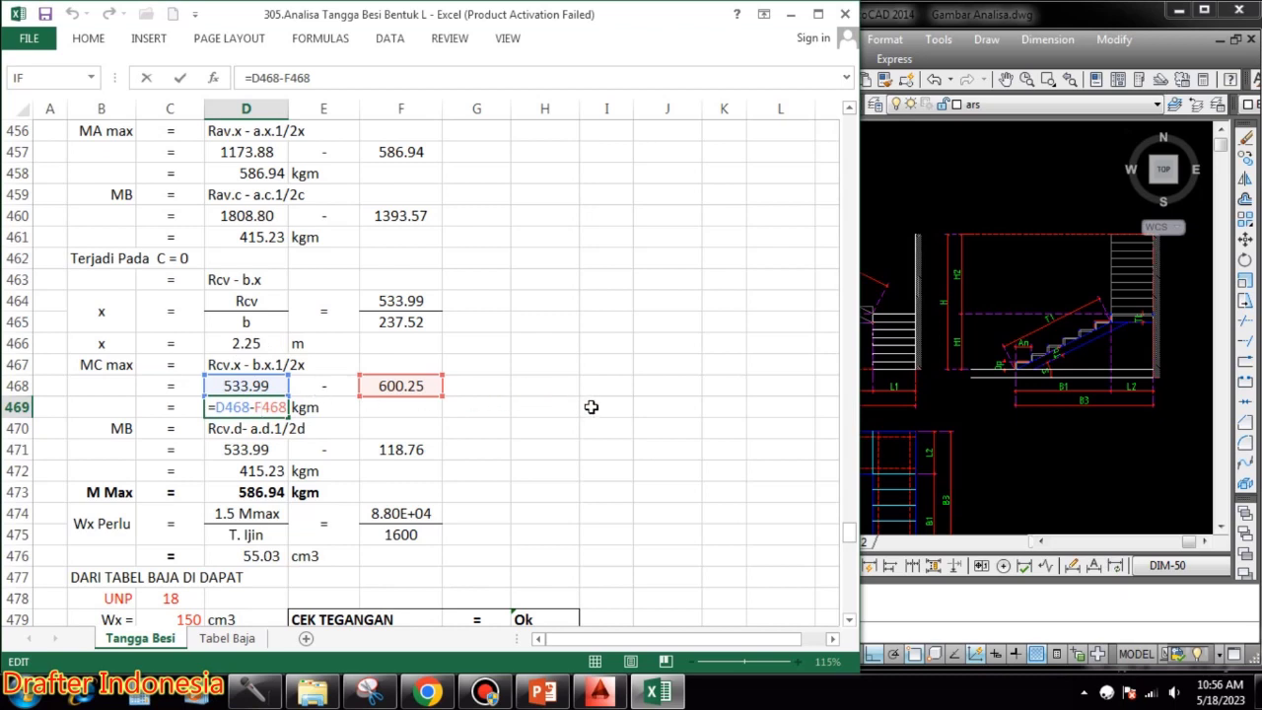
key(Escape)
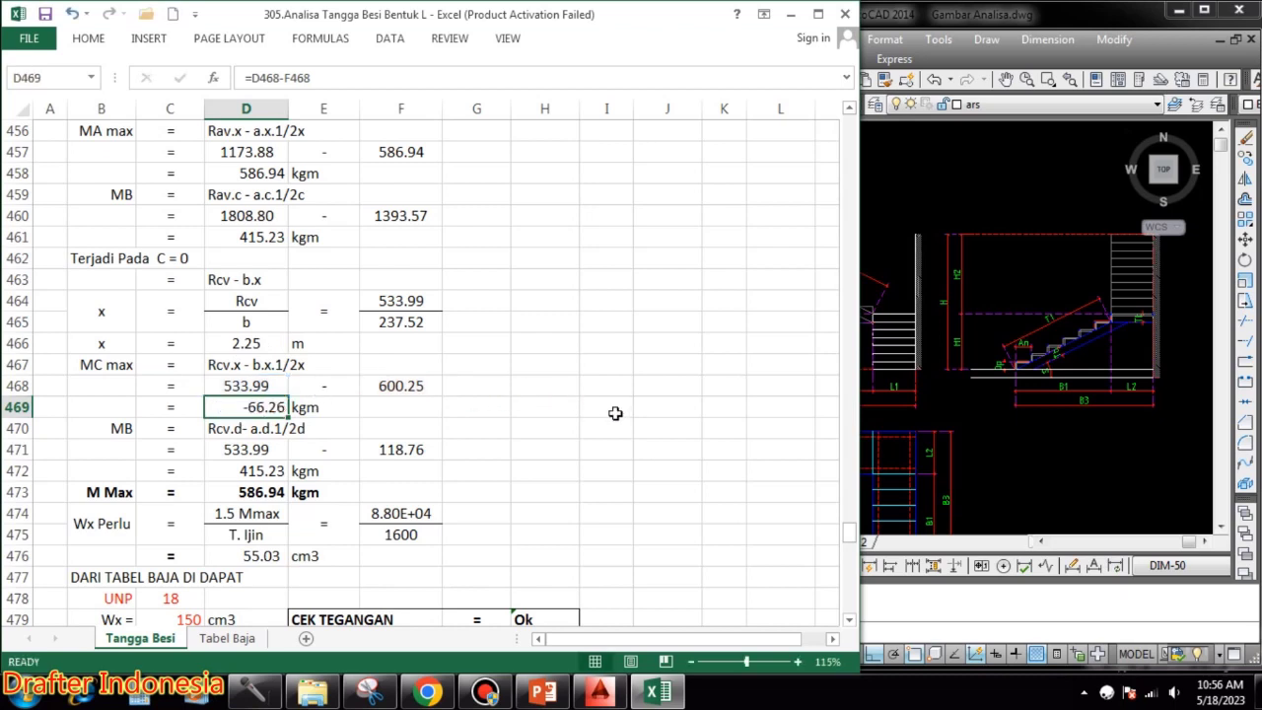
- Review the MB moment under C = 0, tracing the Rcv.d term in D471, the second term in F471 and their difference in D472
scroll(584, 413, up, 1)
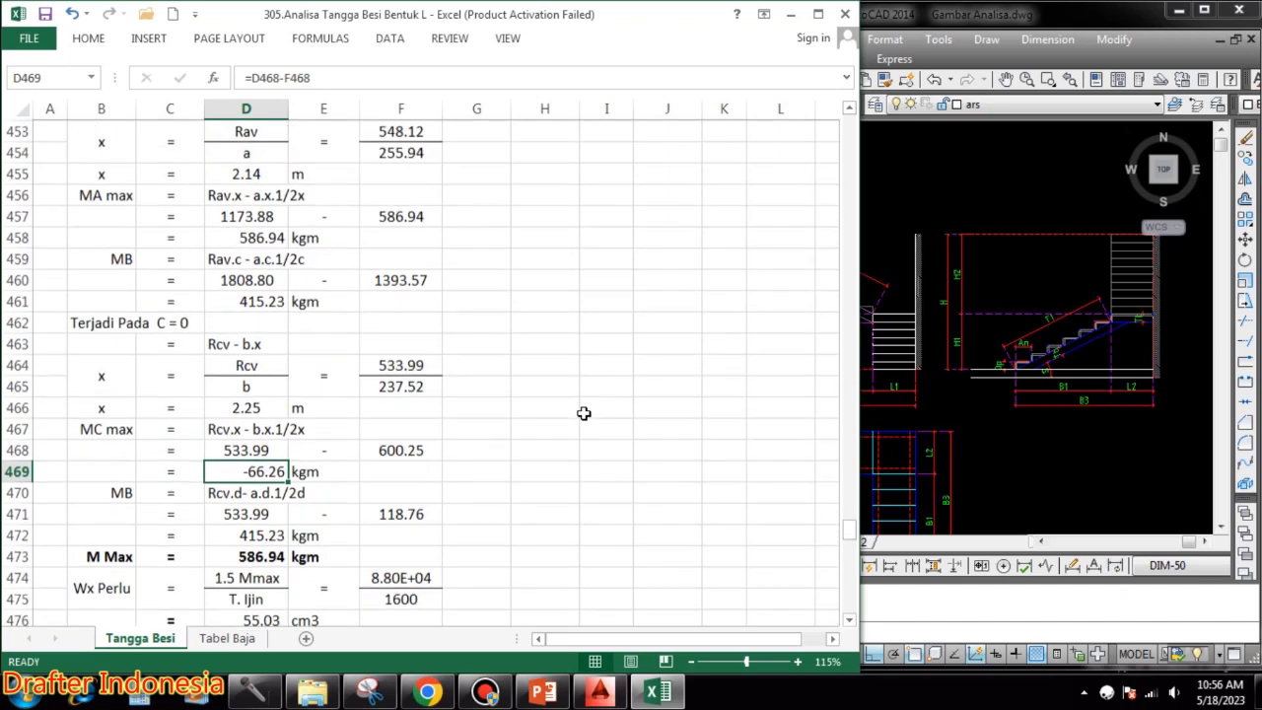
scroll(583, 413, down, 1)
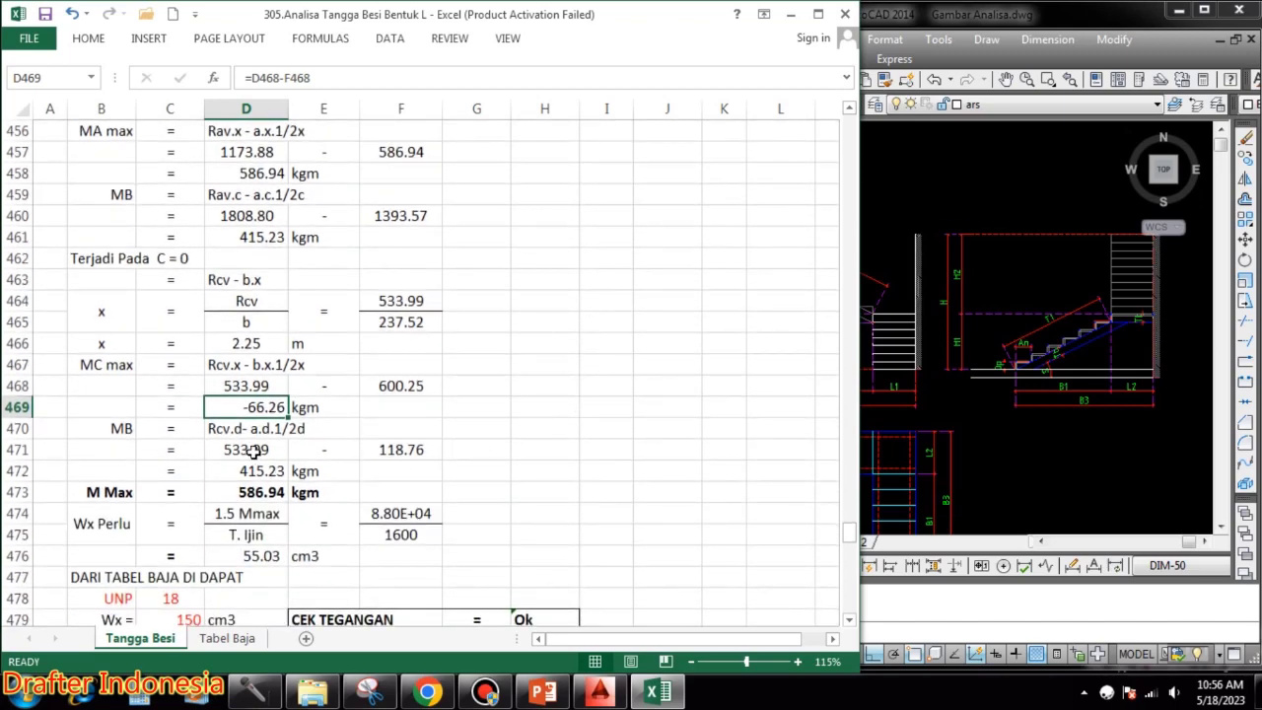
double_click(253, 449)
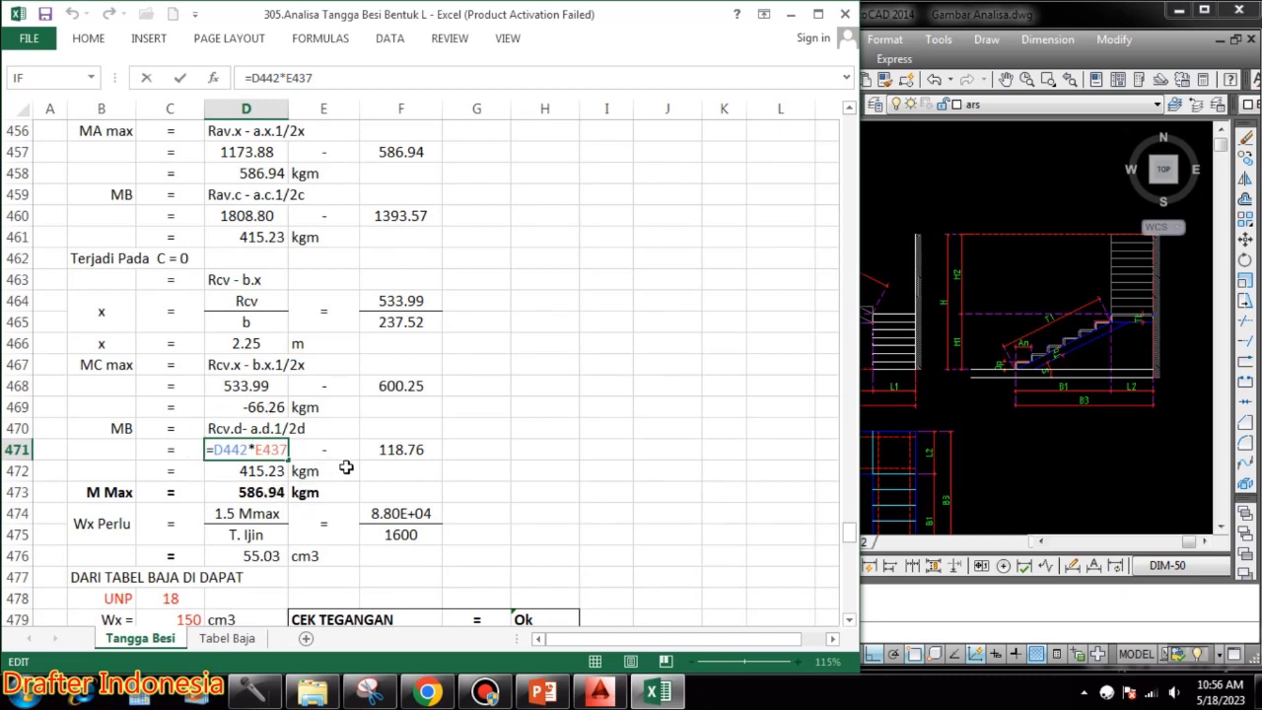
key(Escape)
double_click(394, 448)
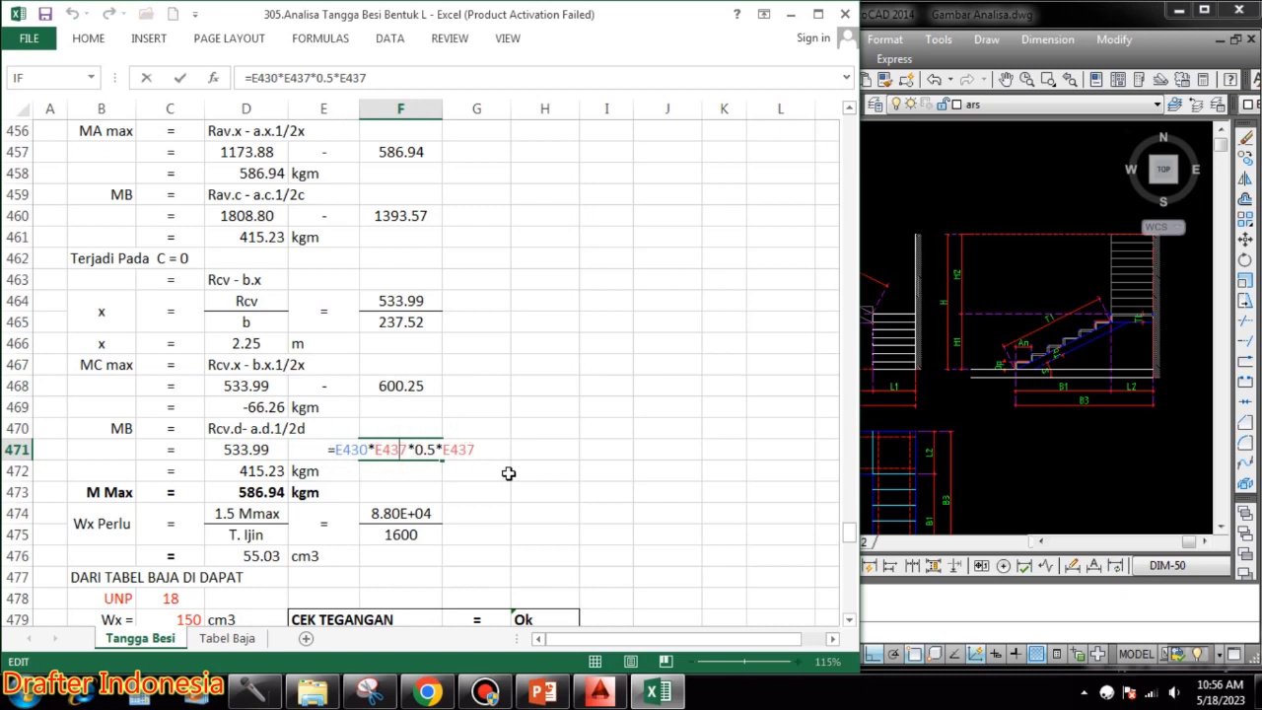
key(Escape)
double_click(271, 471)
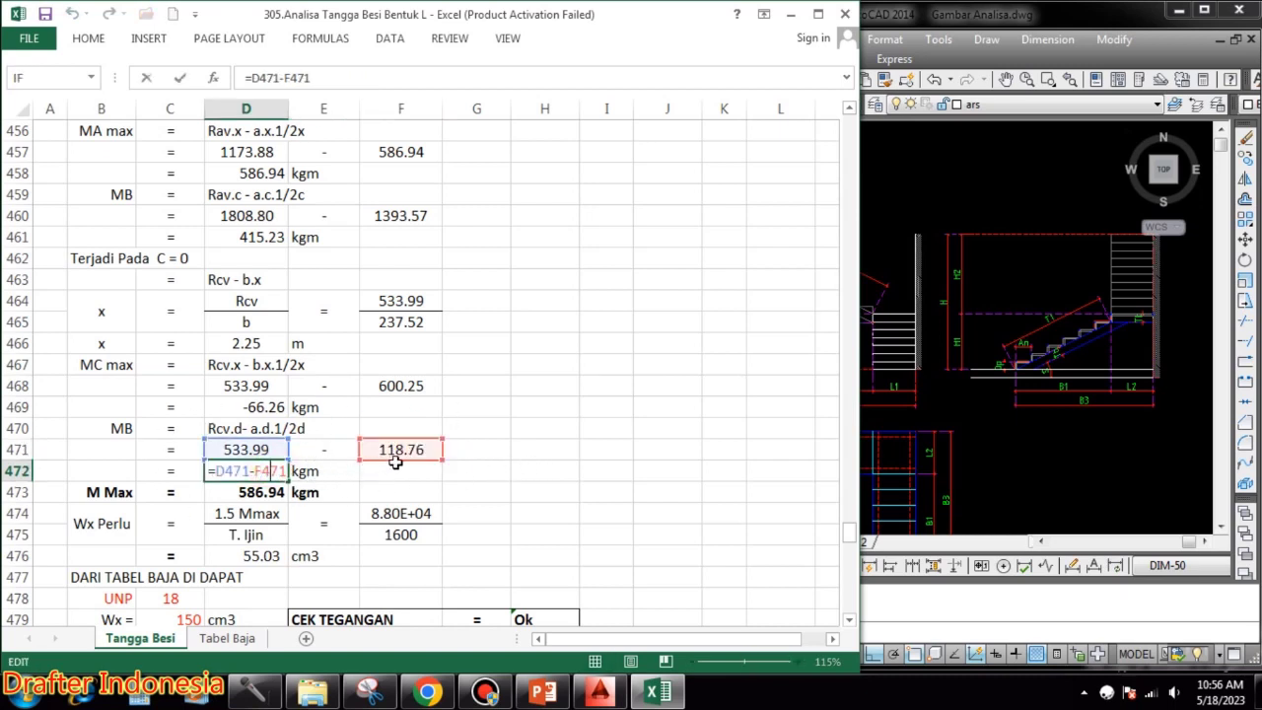
key(Escape)
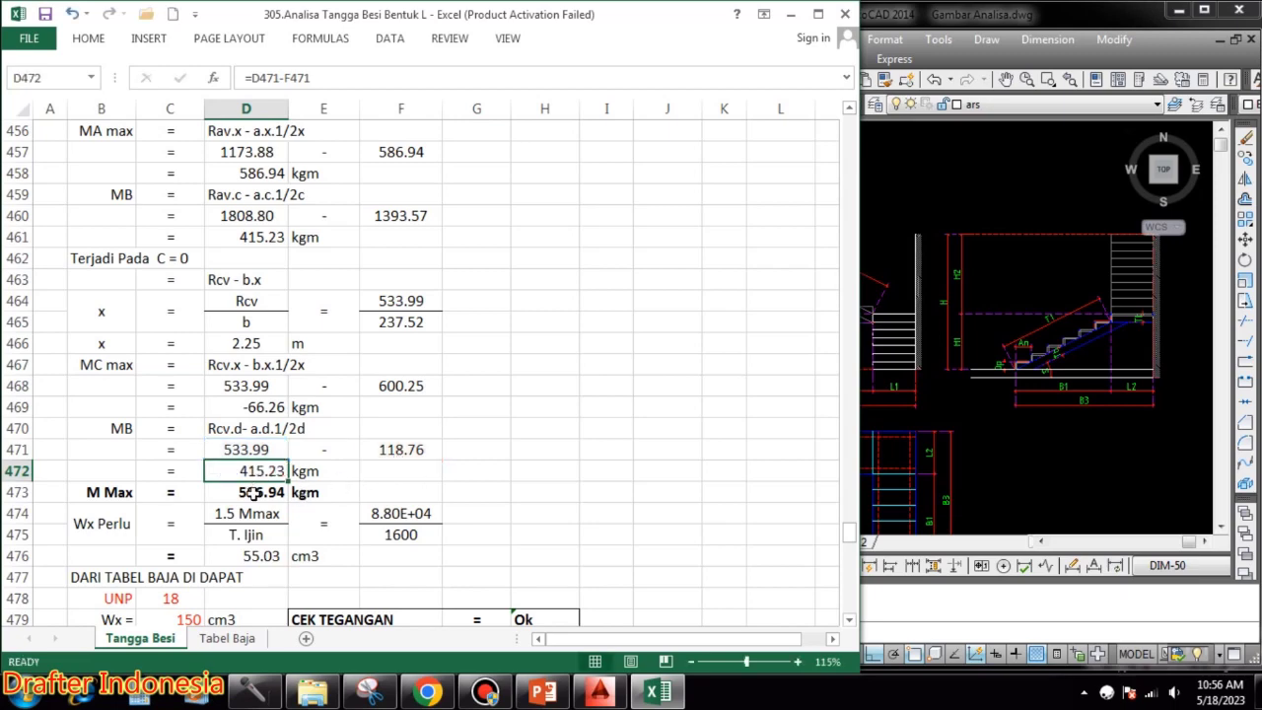
- Check the M Max formula in D473, tracing the four moment cells that its MAX function compares
double_click(252, 493)
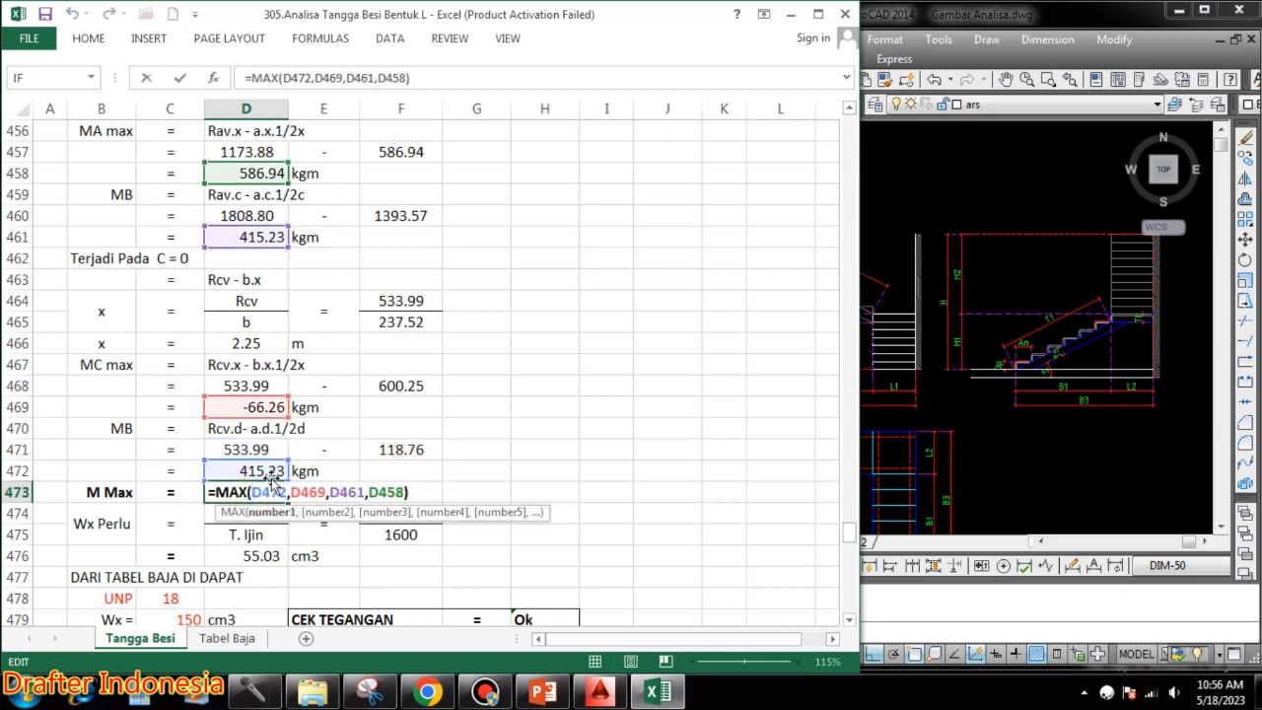
scroll(272, 479, up, 1)
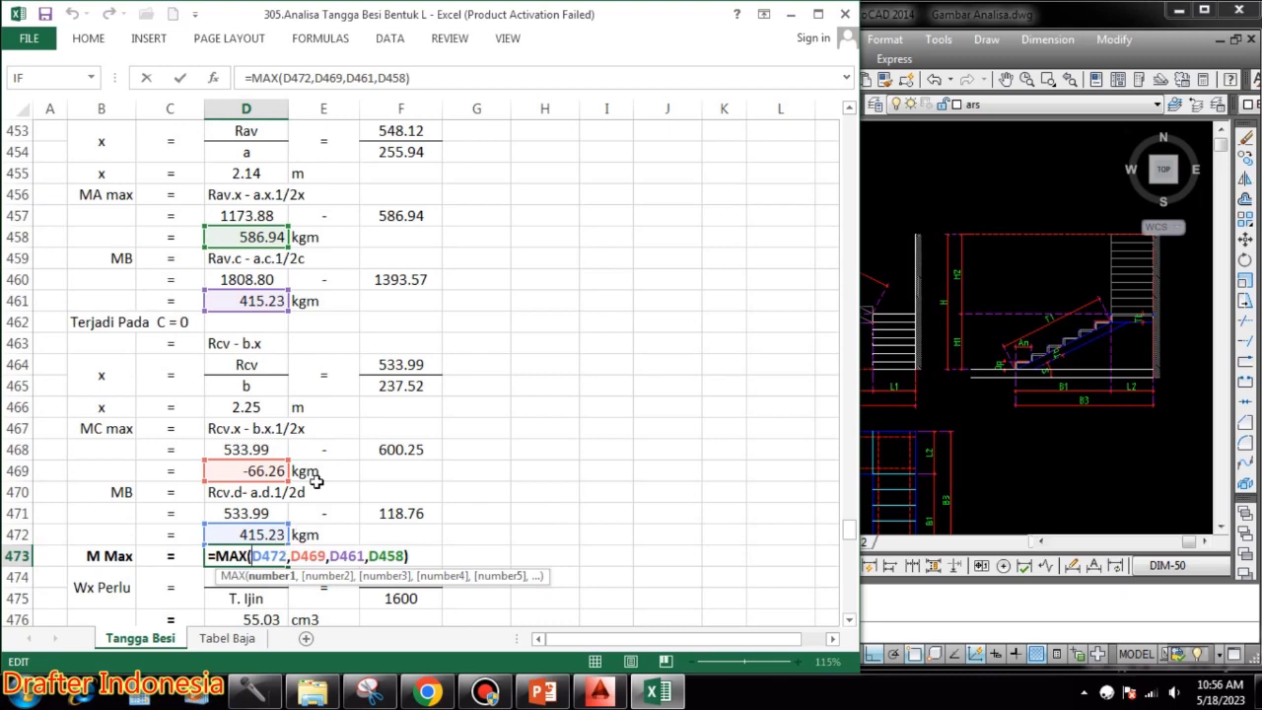
scroll(506, 431, down, 2)
scroll(522, 436, down, 1)
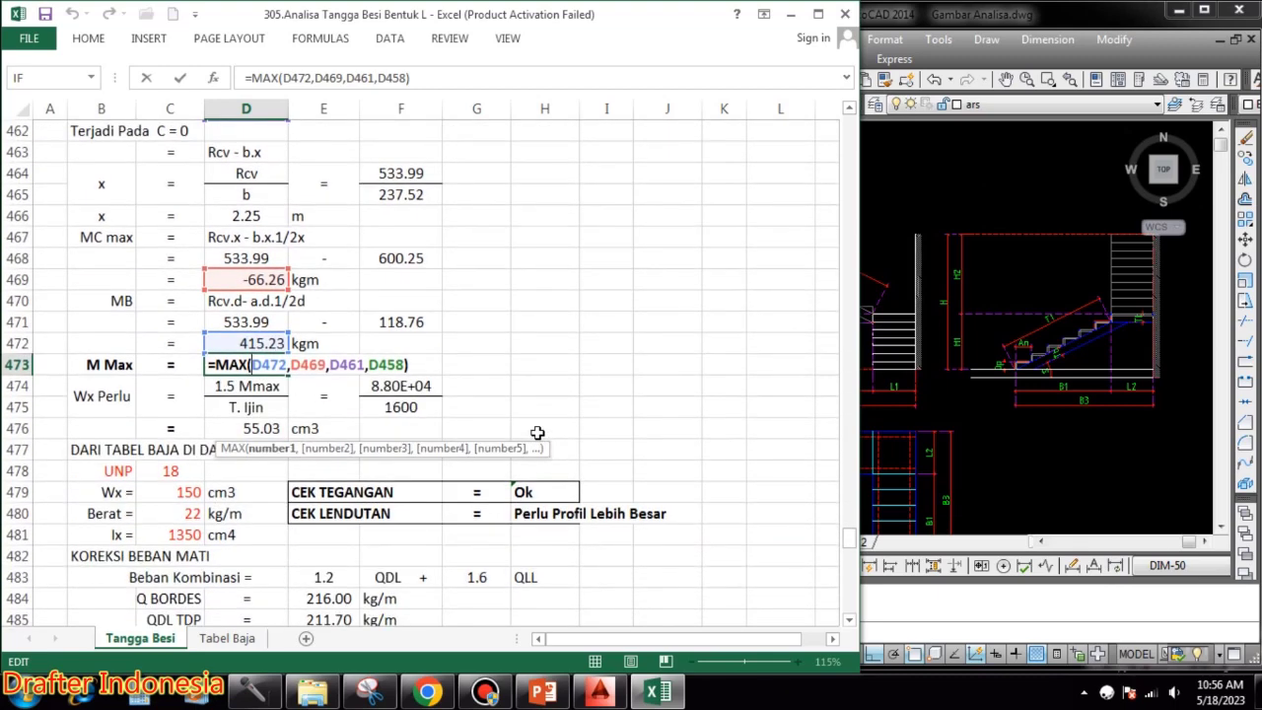
key(Escape)
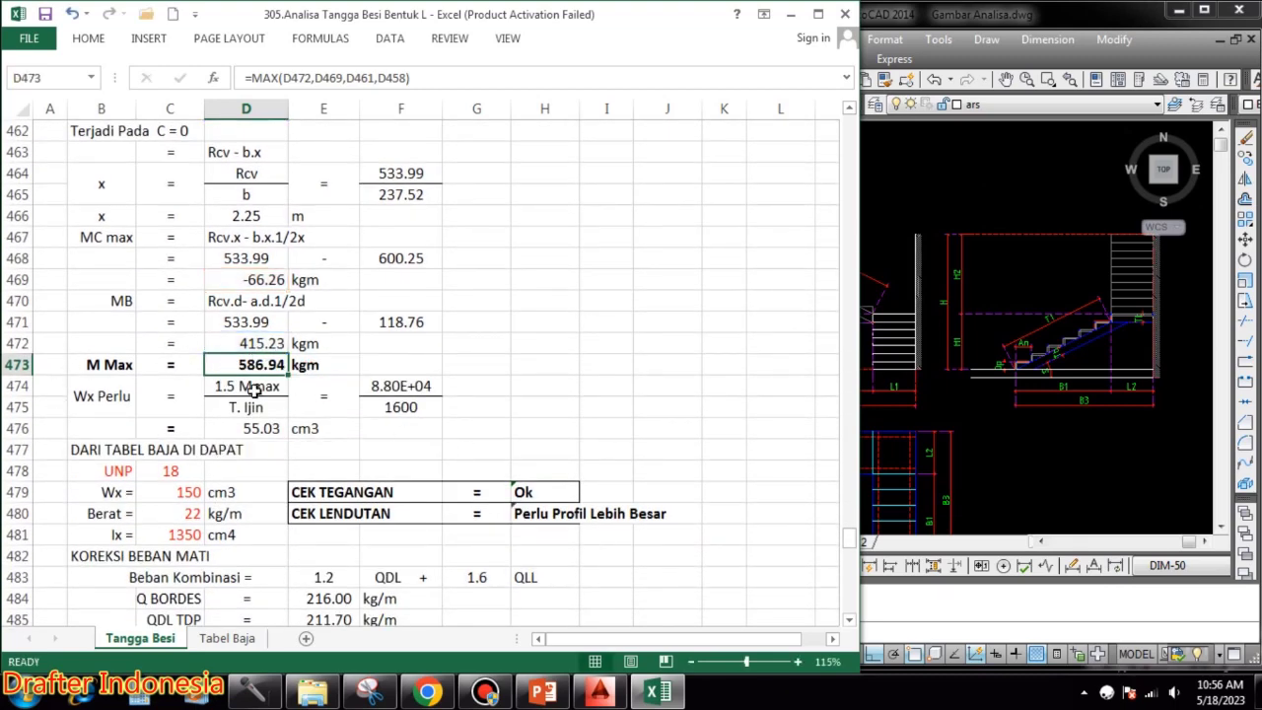
- Review the Wx Perlu calculation, tracing 1.5 Mmax in F474, T. Ijin in F475 and the quotient in D476
double_click(384, 386)
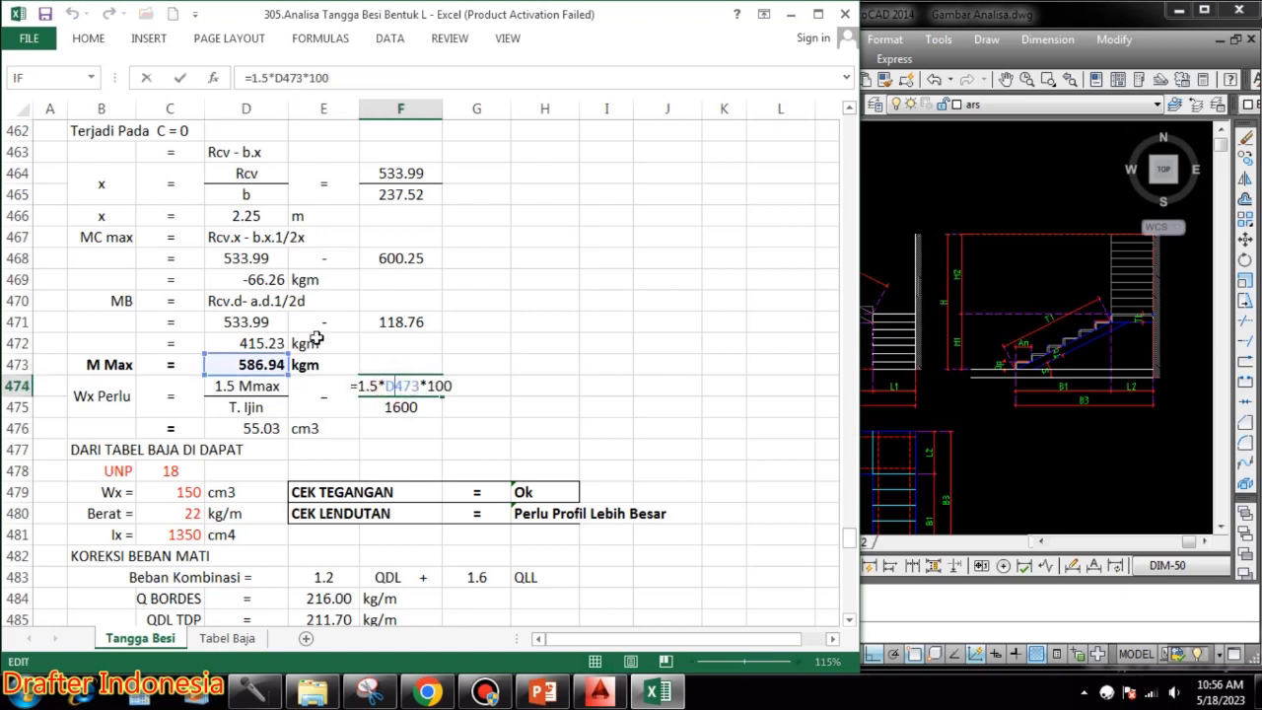
key(Return)
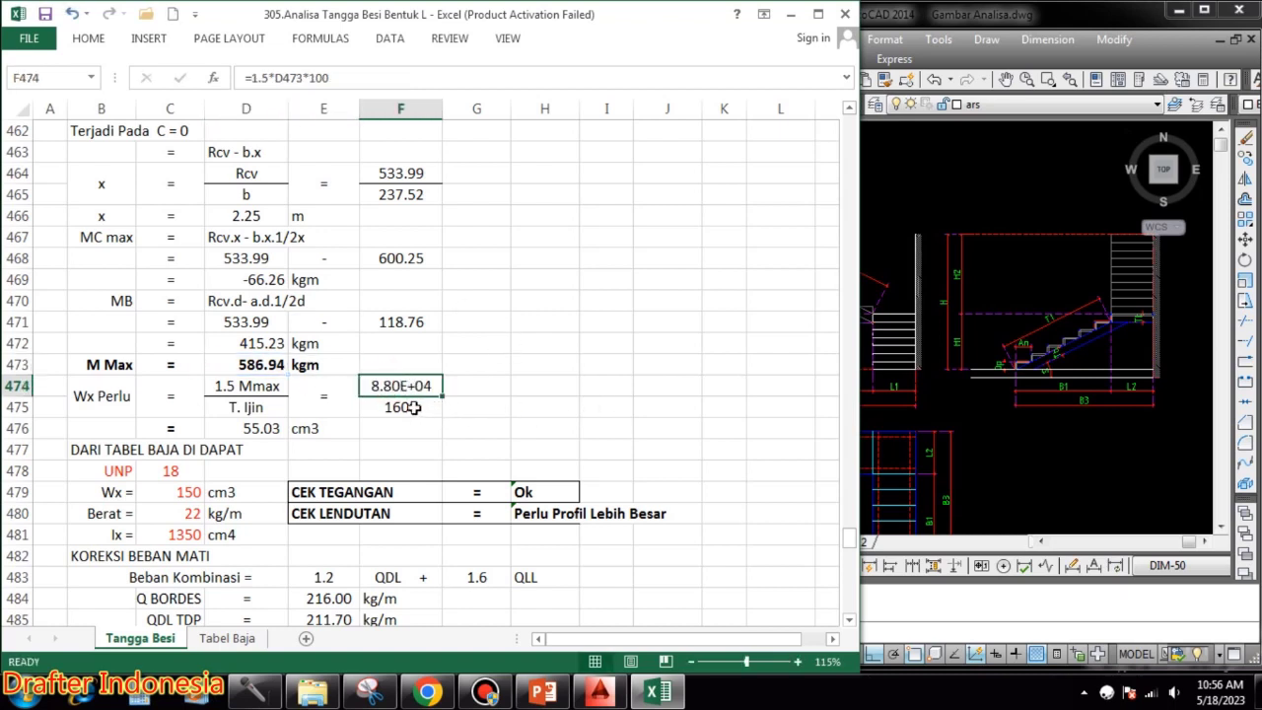
text(=H35)
key(Escape)
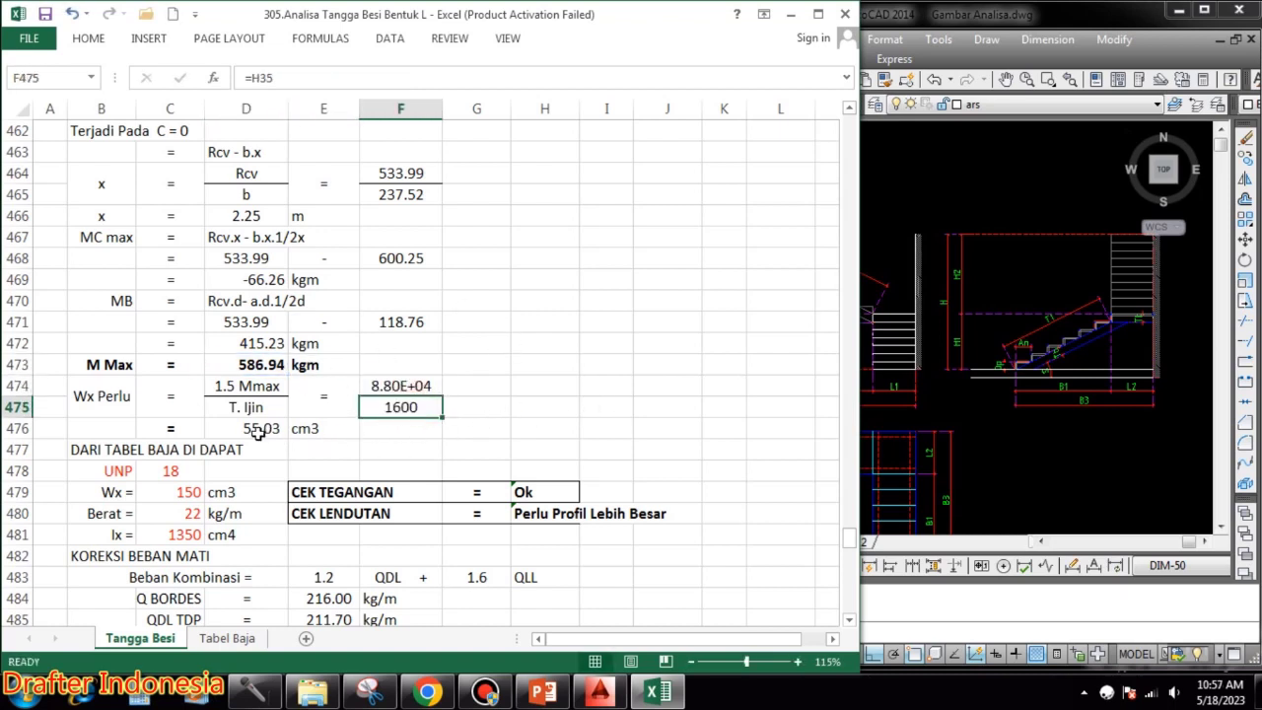
double_click(247, 427)
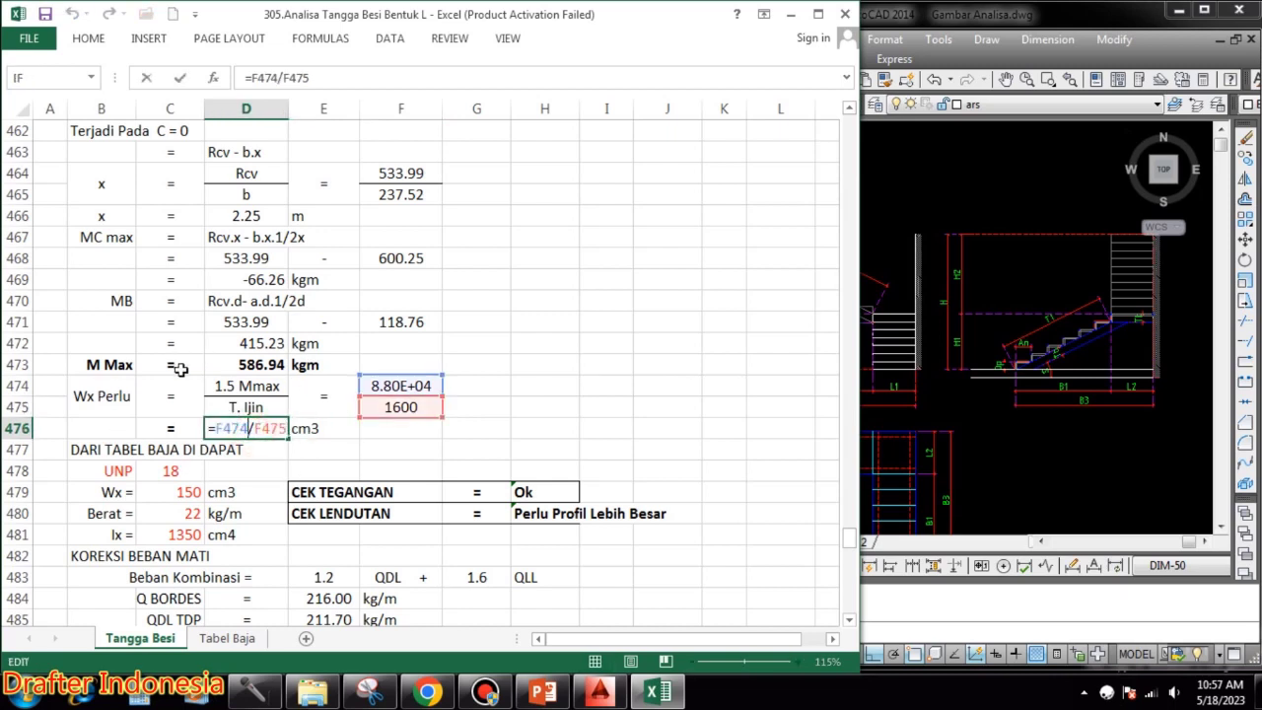
key(Escape)
- Look up the UNP 18 profile in the Tabel Baja sheet, examining its row 46 properties across to the Wx column and beyond
scroll(189, 387, down, 1)
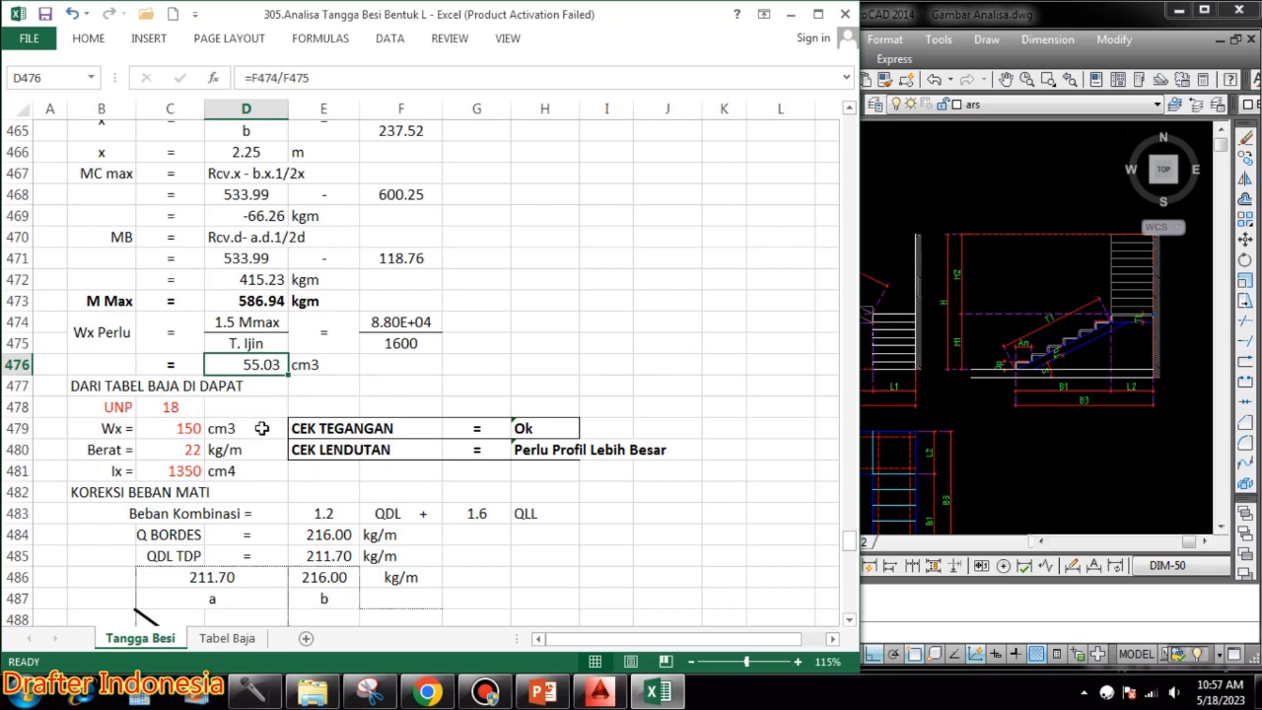
click(229, 639)
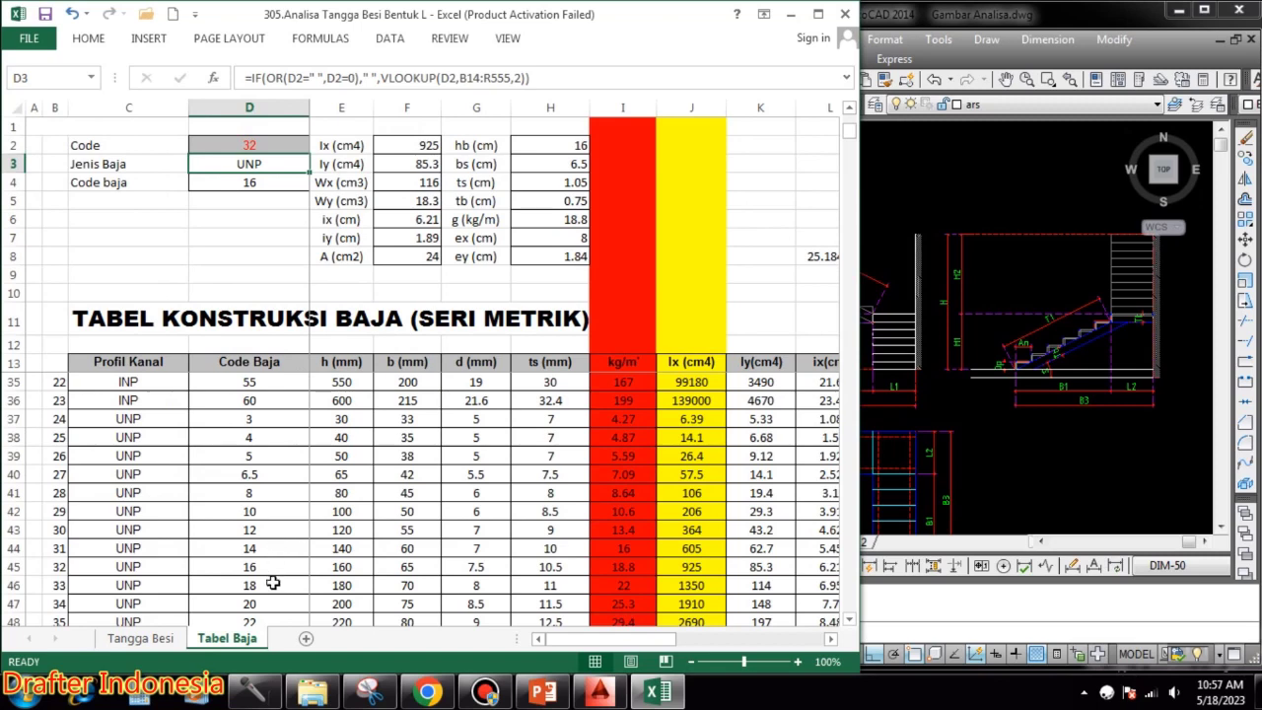
click(274, 584)
click(741, 587)
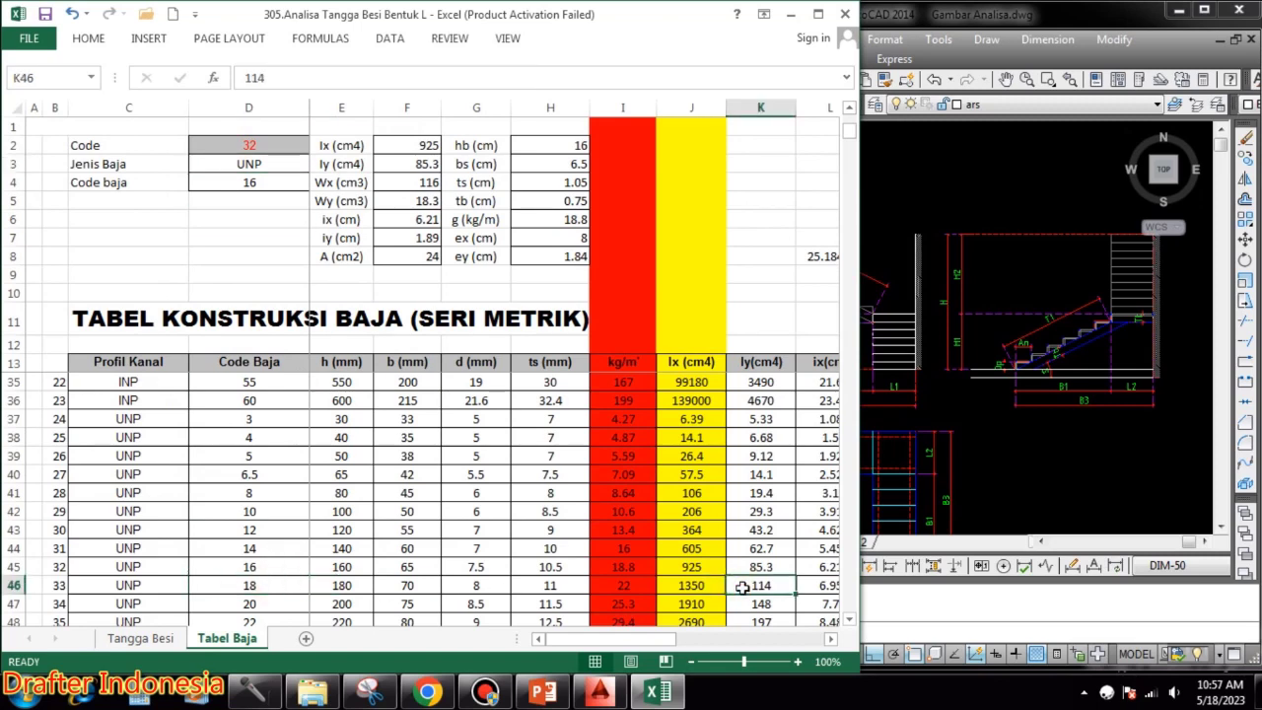
key(Right)
key(Right)
key(Right)
key(Right)
key(Right)
key(Right)
key(Right)
key(Right)
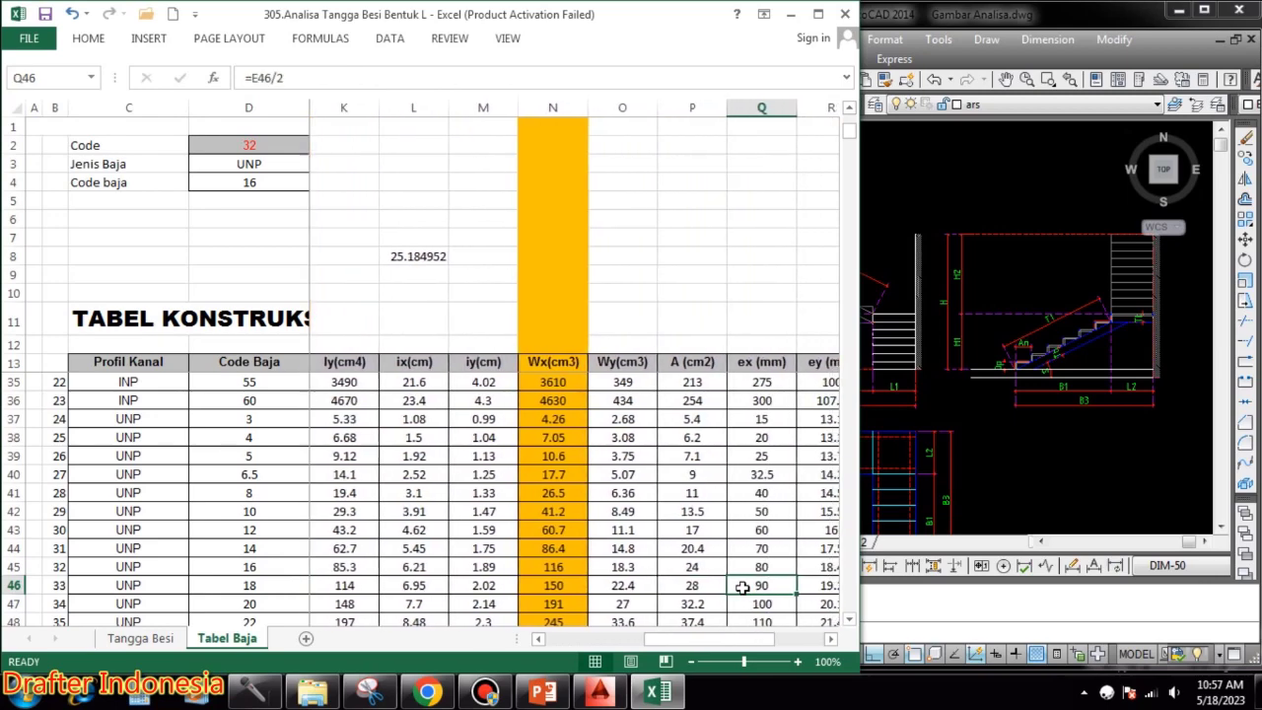
key(Right)
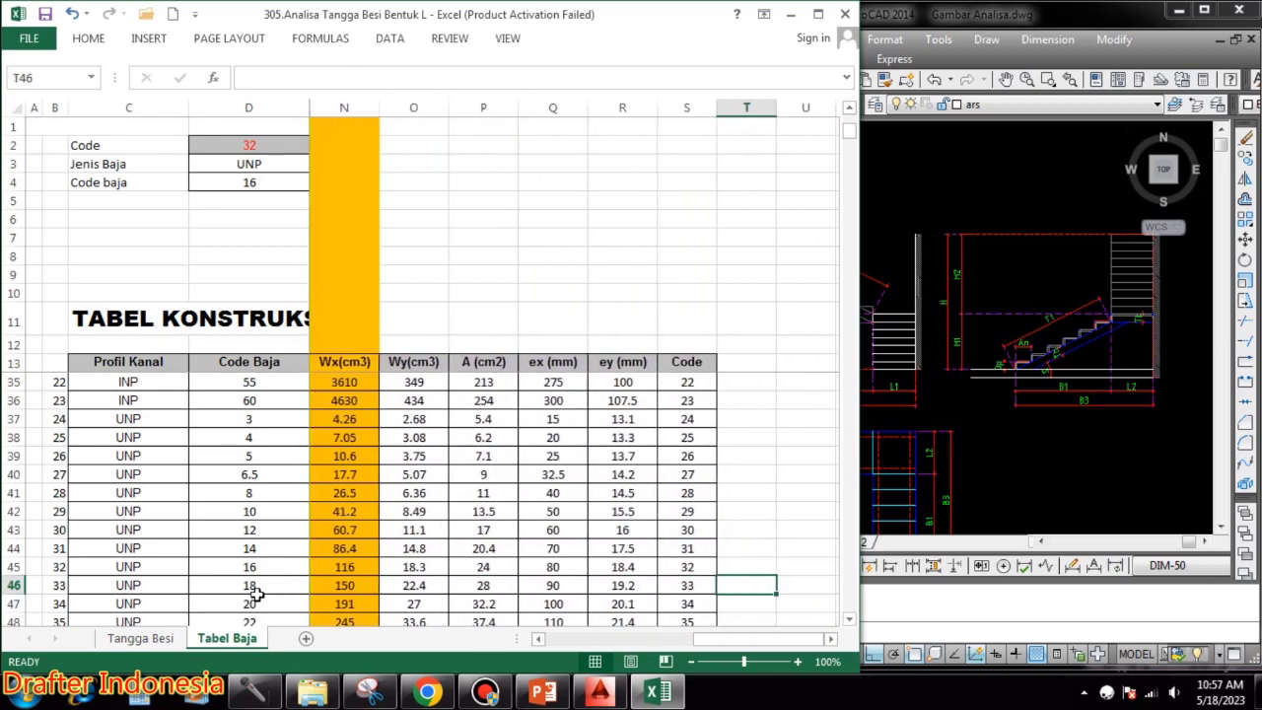
click(249, 586)
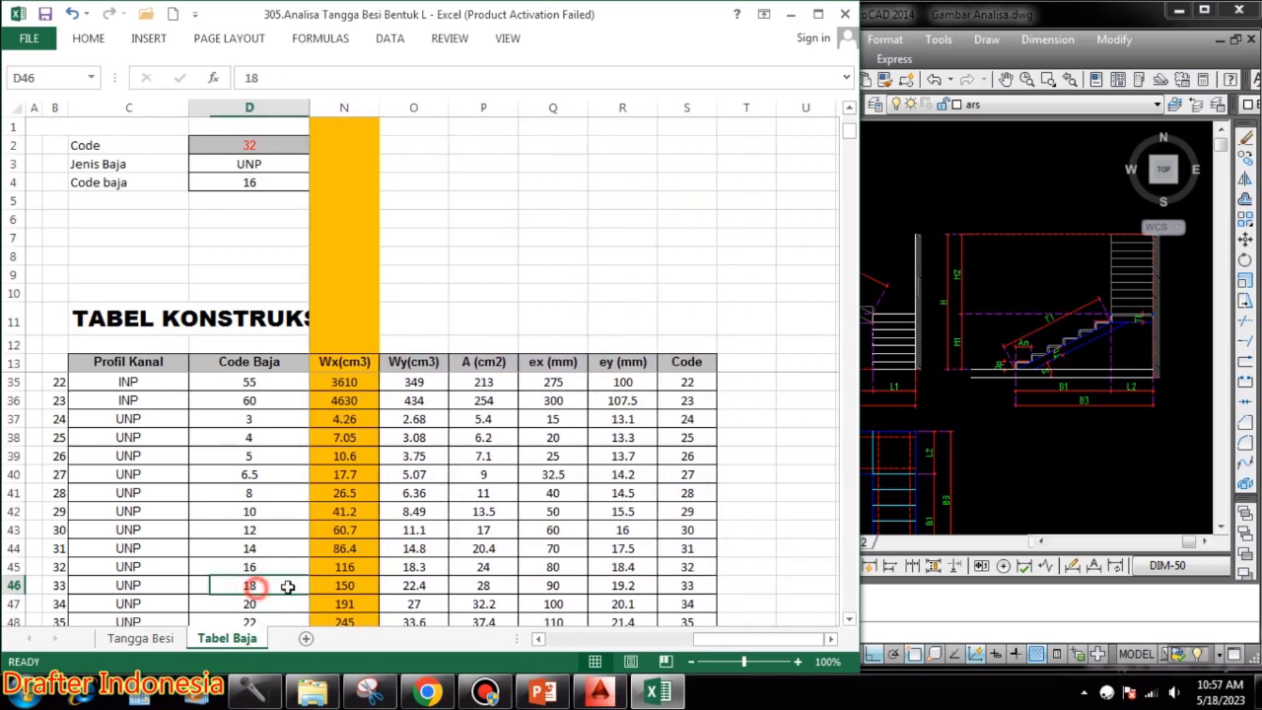
- Find UNP 20 in the Tabel Baja sheet and set the lookup Code in D2 to 34 to read its properties
click(158, 639)
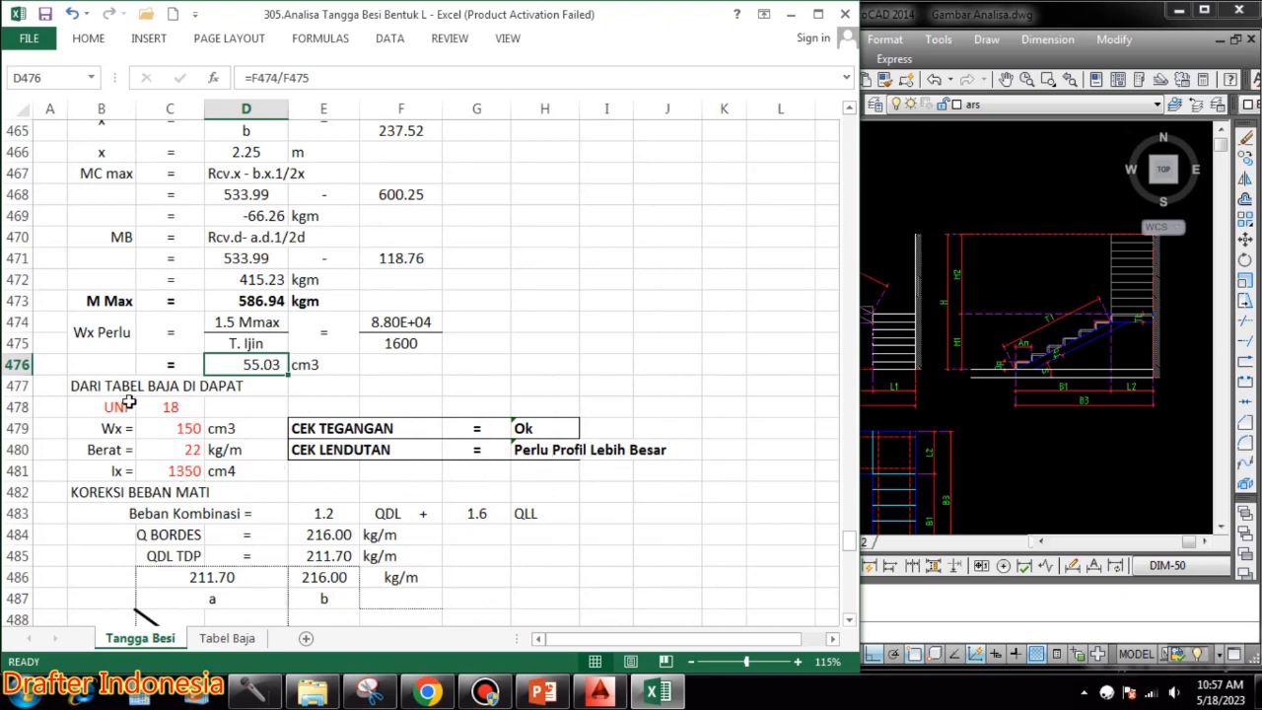
click(242, 639)
scroll(464, 507, down, 1)
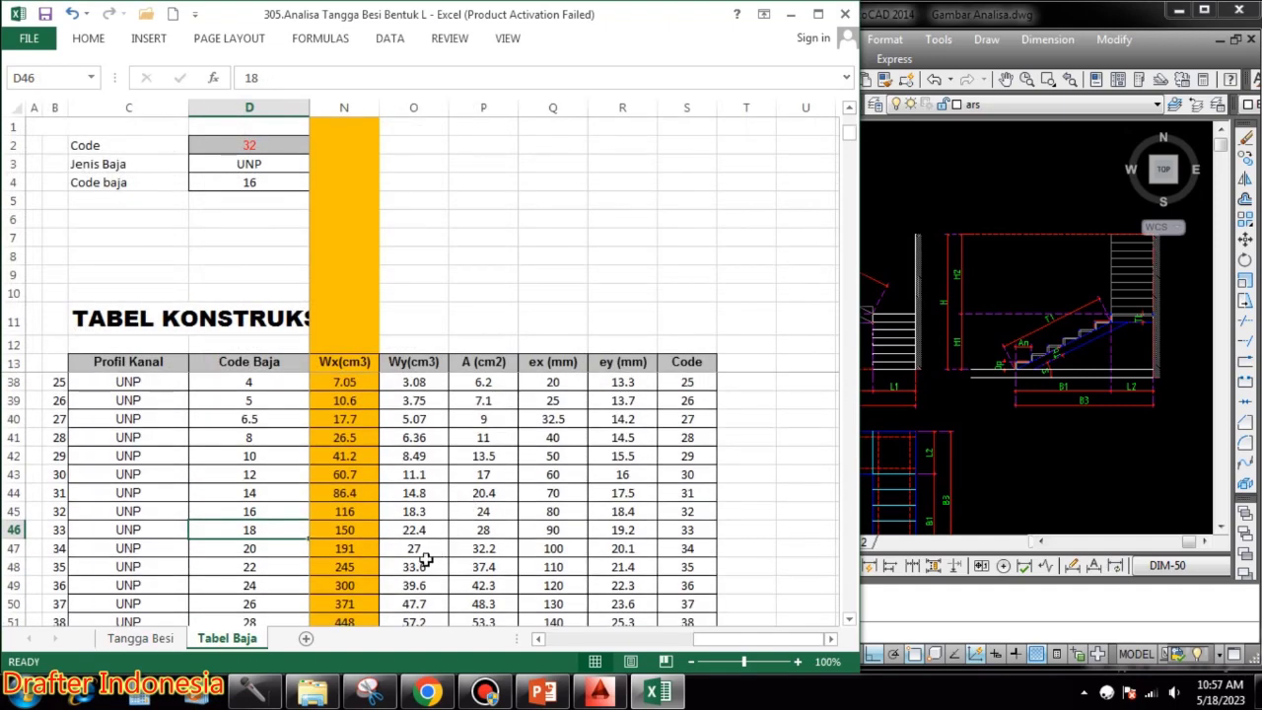
click(362, 549)
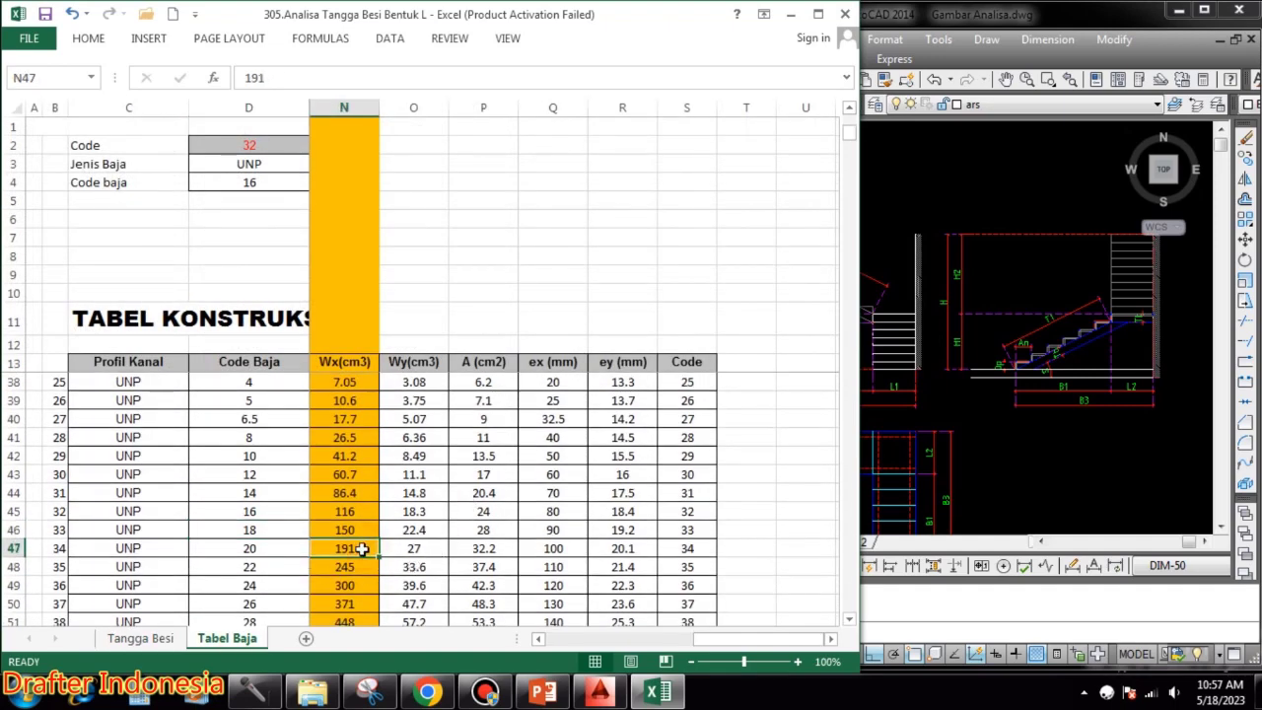
click(254, 145)
text(34)
key(Return)
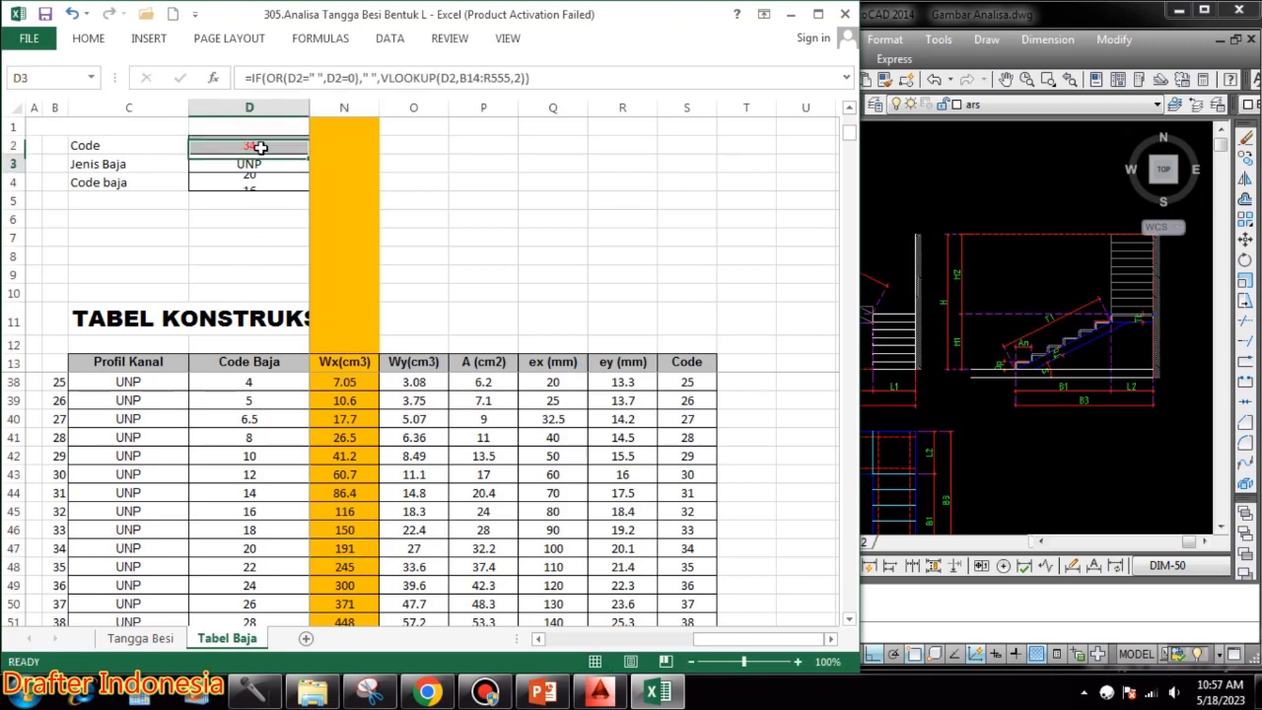
drag(554, 254, 7, 256)
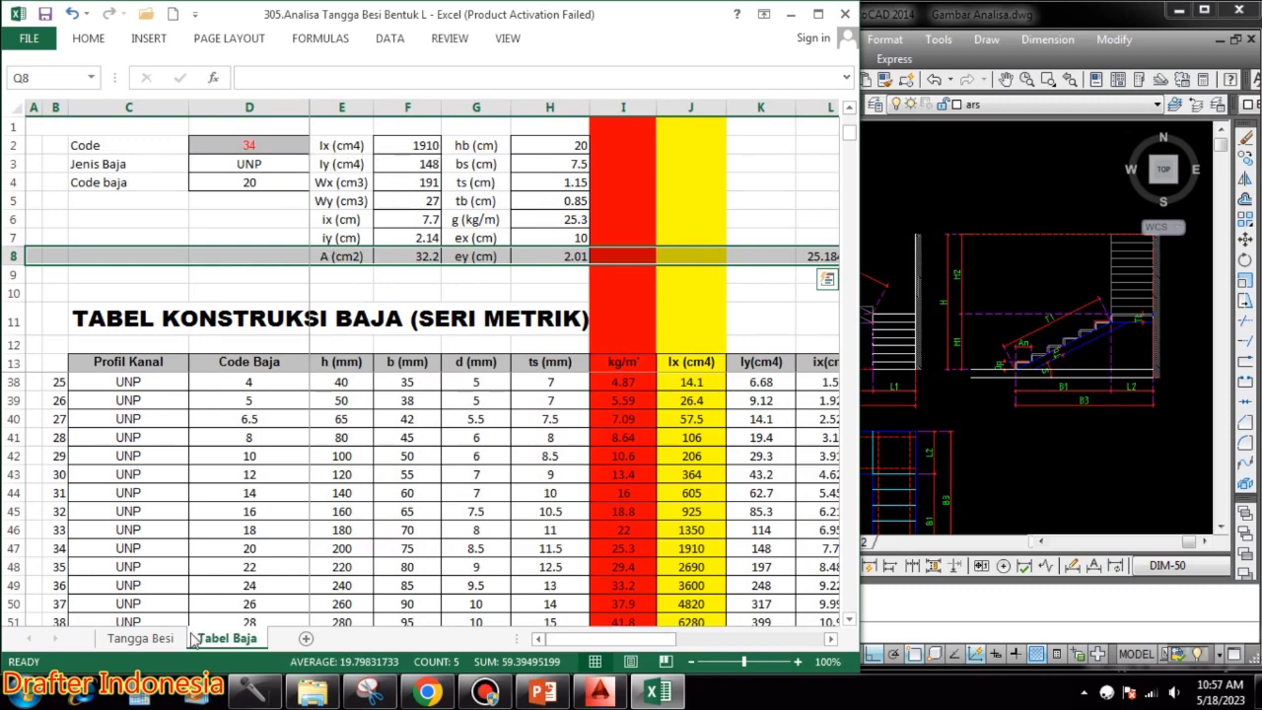
- Try an Ix of 1910 cm4 in C481 of the Tangga Besi sheet against the CEK LENDUTAN check
click(140, 638)
click(184, 471)
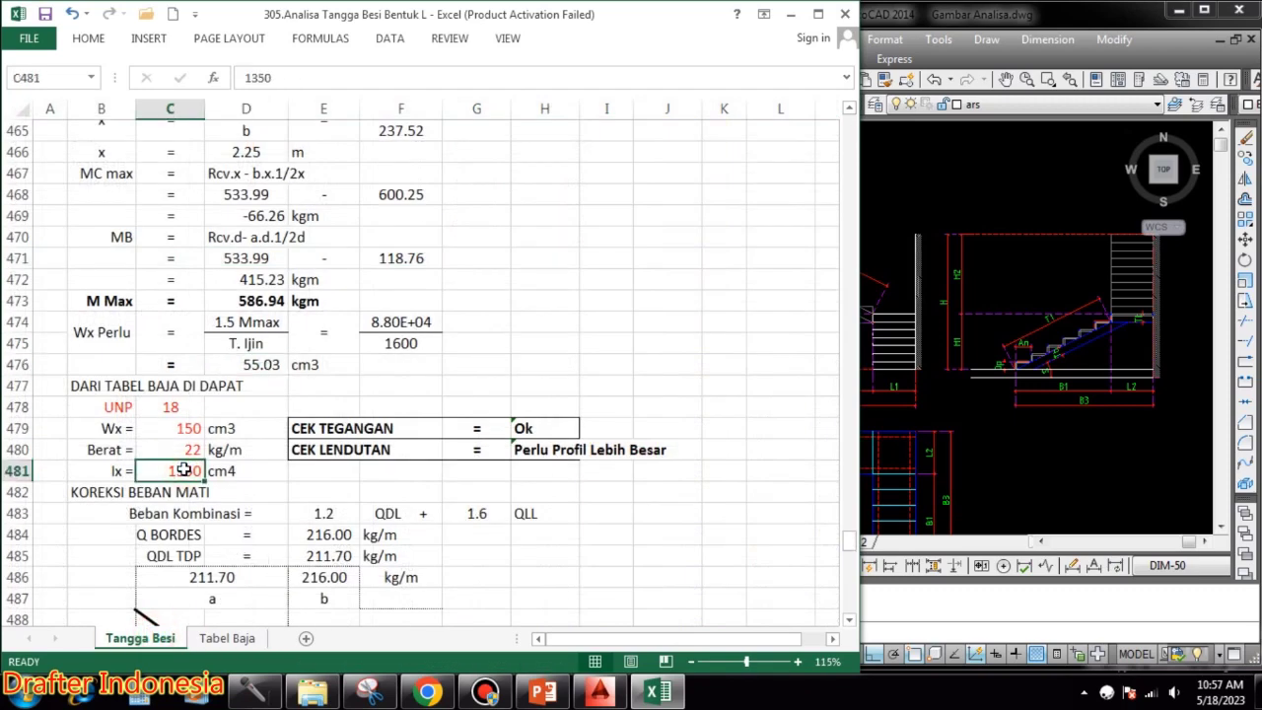
text(1910)
key(Return)
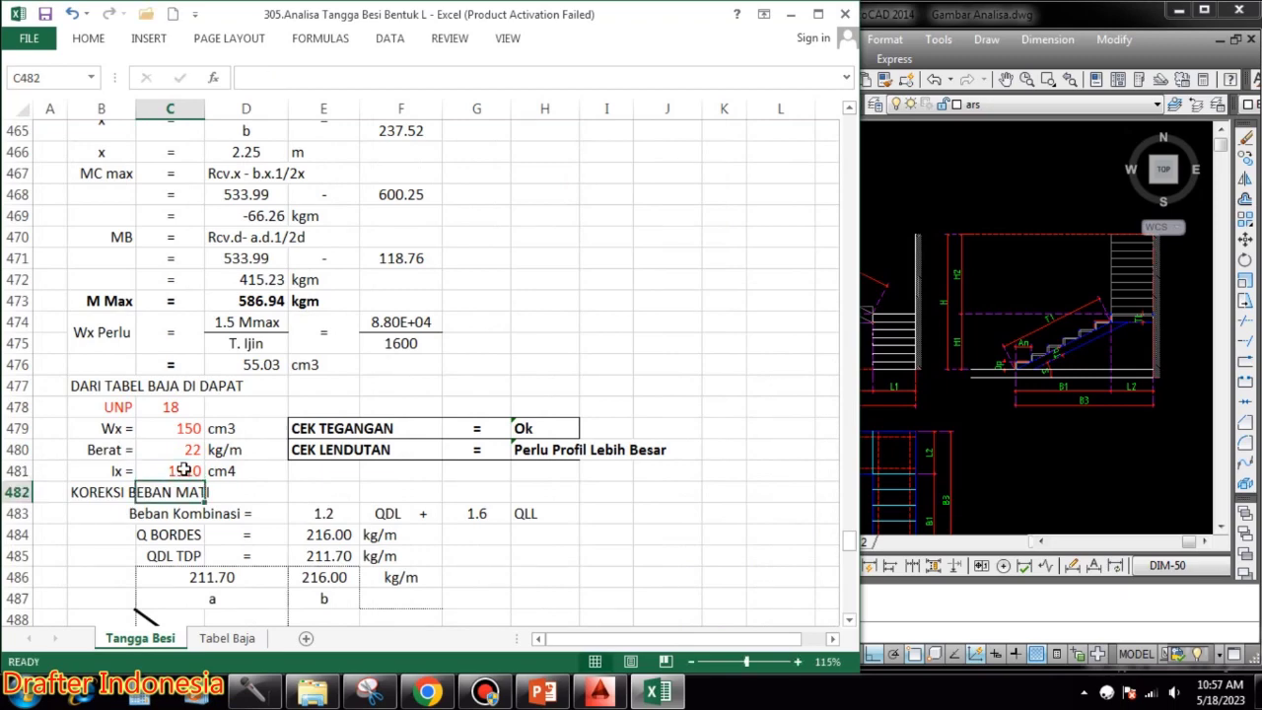
- Try the UNP 22 profile by setting the Tabel Baja Code to 35 and entering Ix 2690 cm4 in C481 of Tangga Besi
click(246, 639)
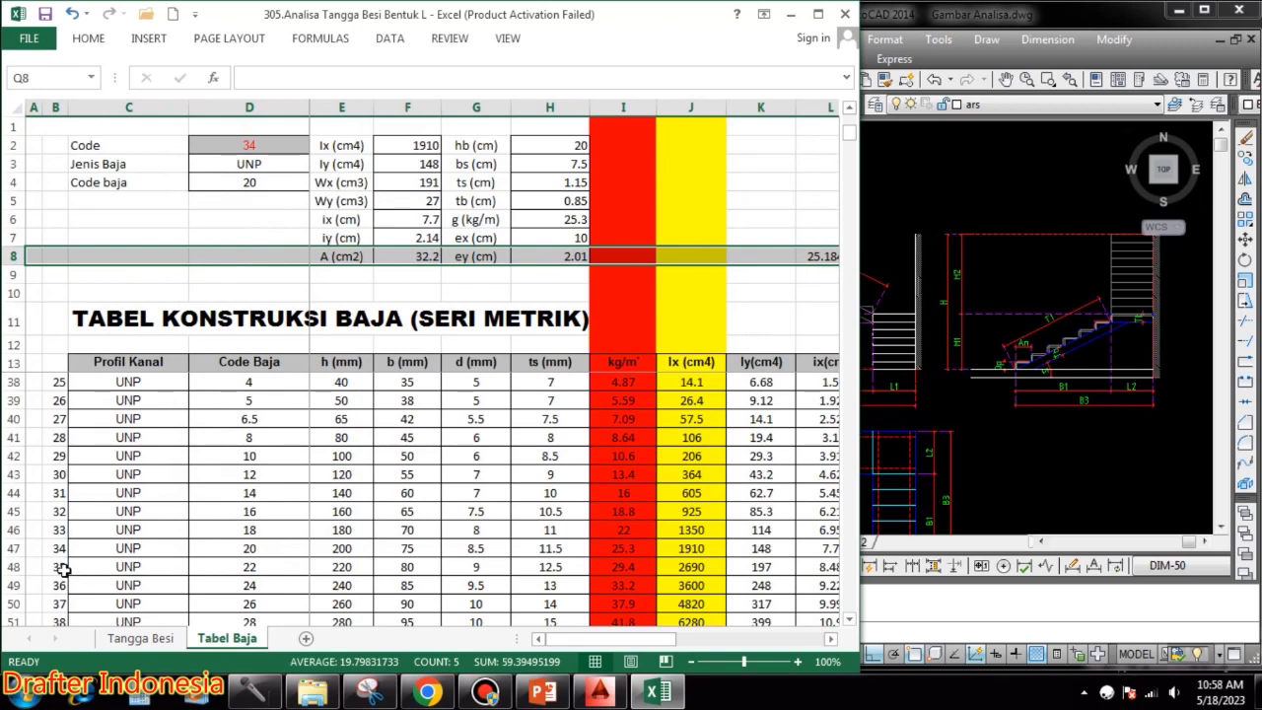
click(280, 148)
text(35)
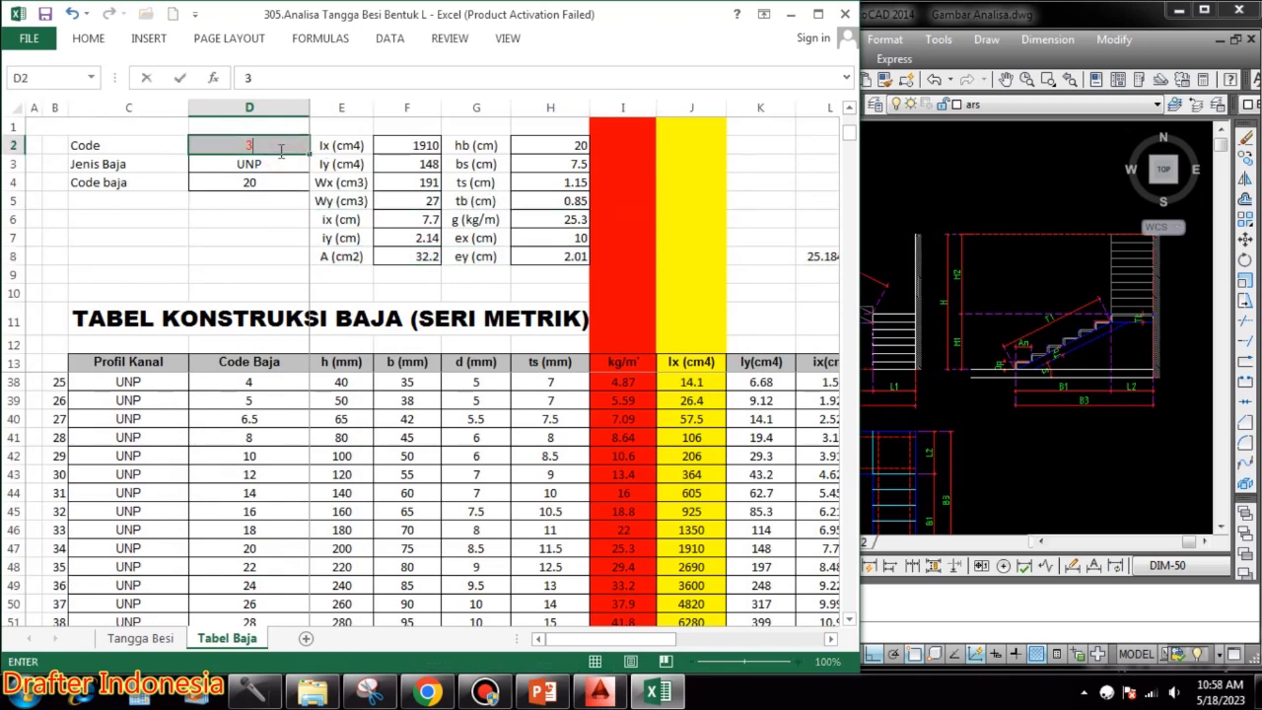
key(Return)
key(Return)
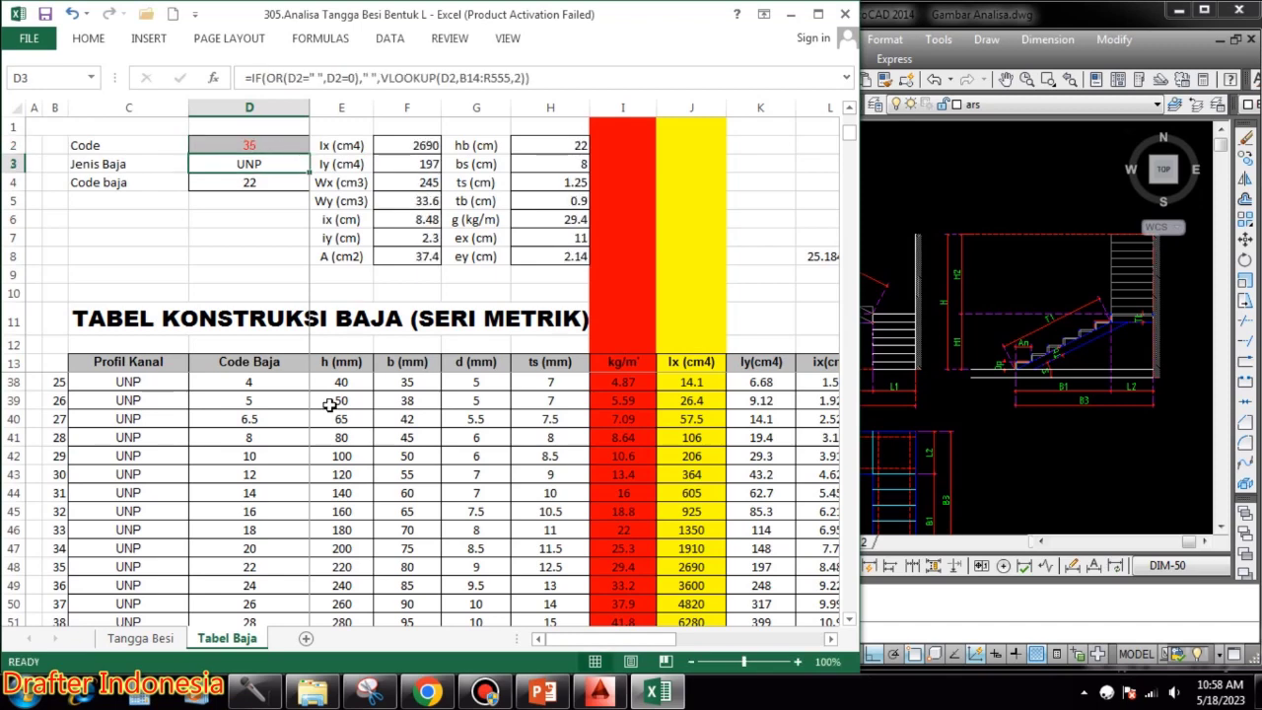
click(153, 643)
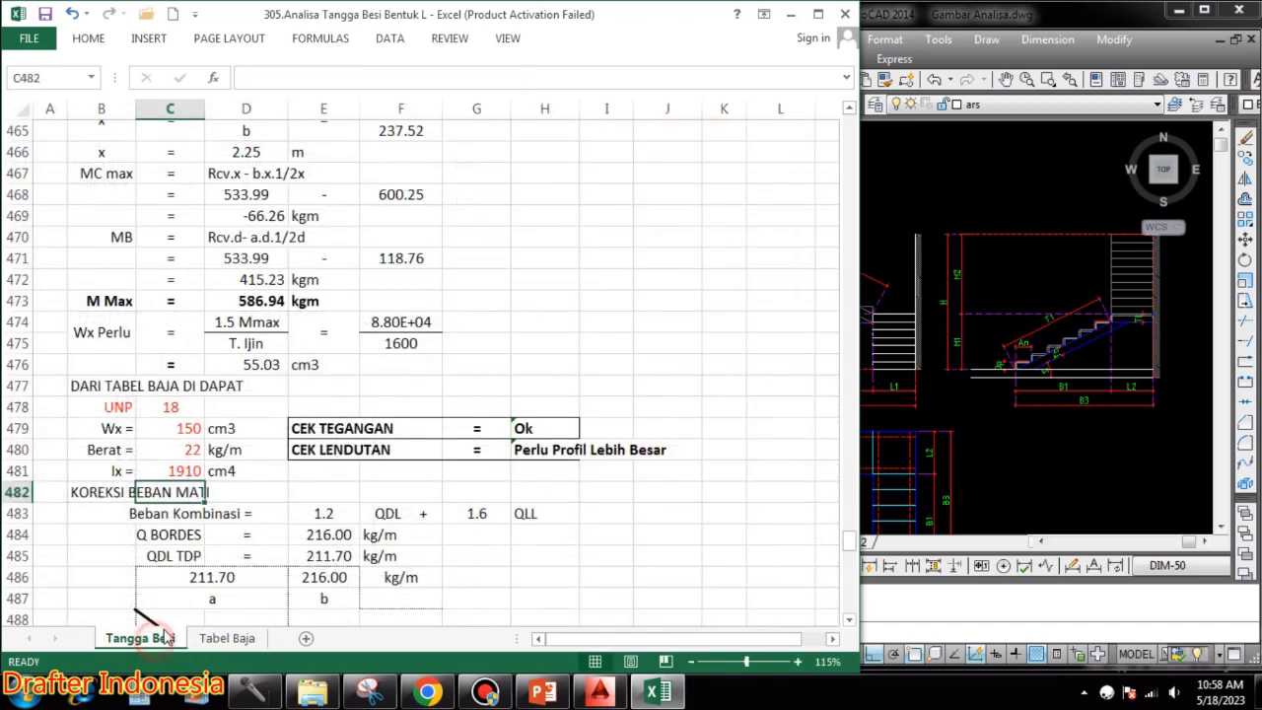
click(185, 472)
text(2690)
key(Return)
- Try the UNP 26 profile by setting the Tabel Baja Code to 37 and entering Ix 4820 cm4 in C481 of Tangga Besi
click(229, 639)
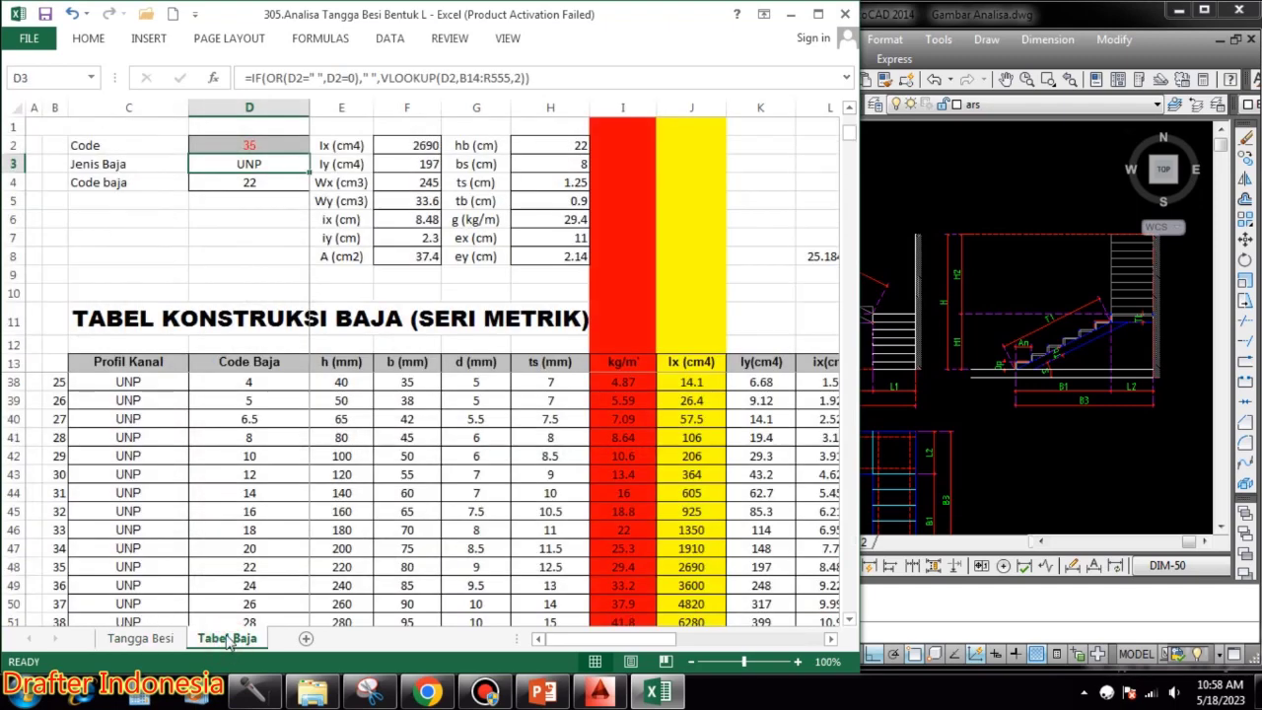
scroll(336, 492, down, 1)
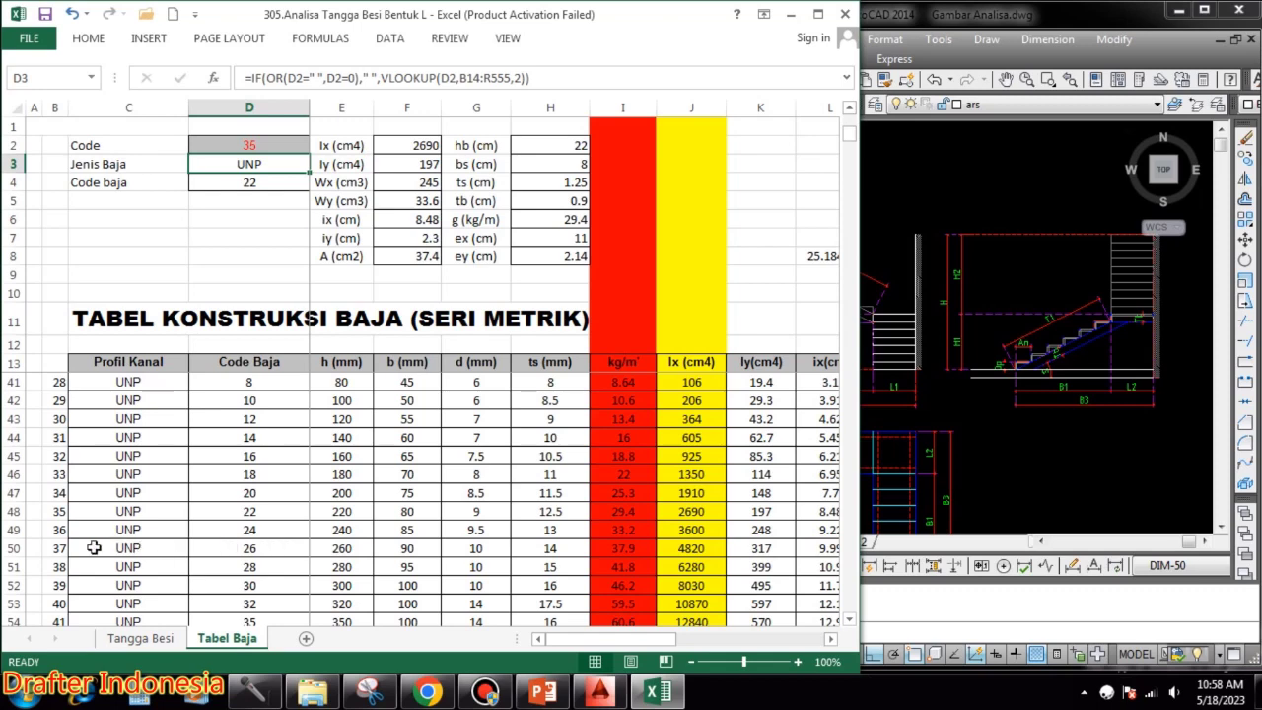
click(252, 145)
text(3)
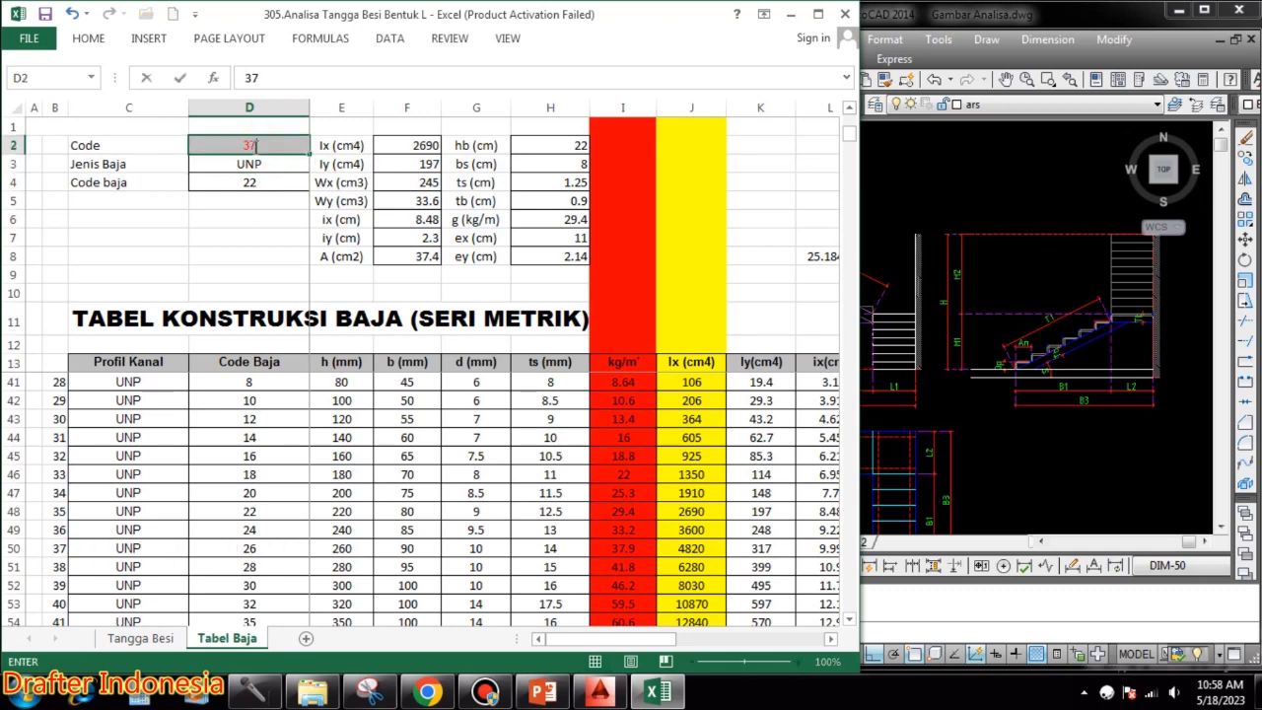
key(Return)
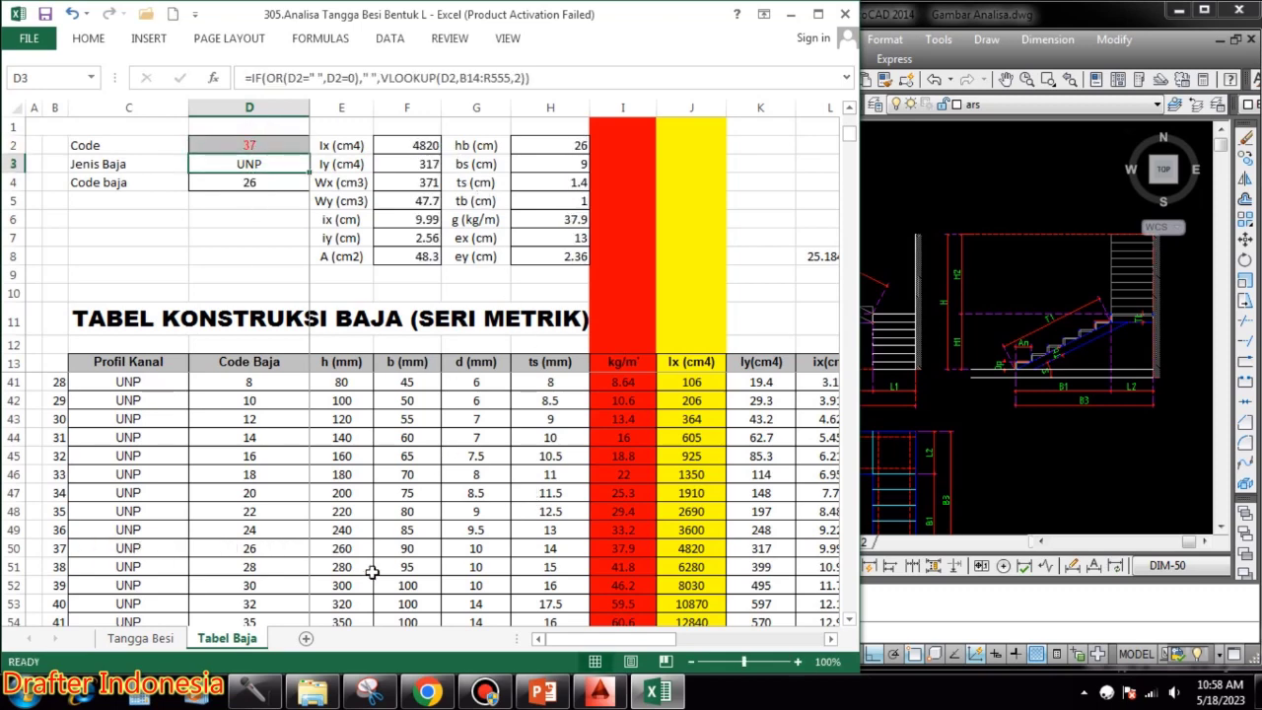
click(148, 640)
click(189, 471)
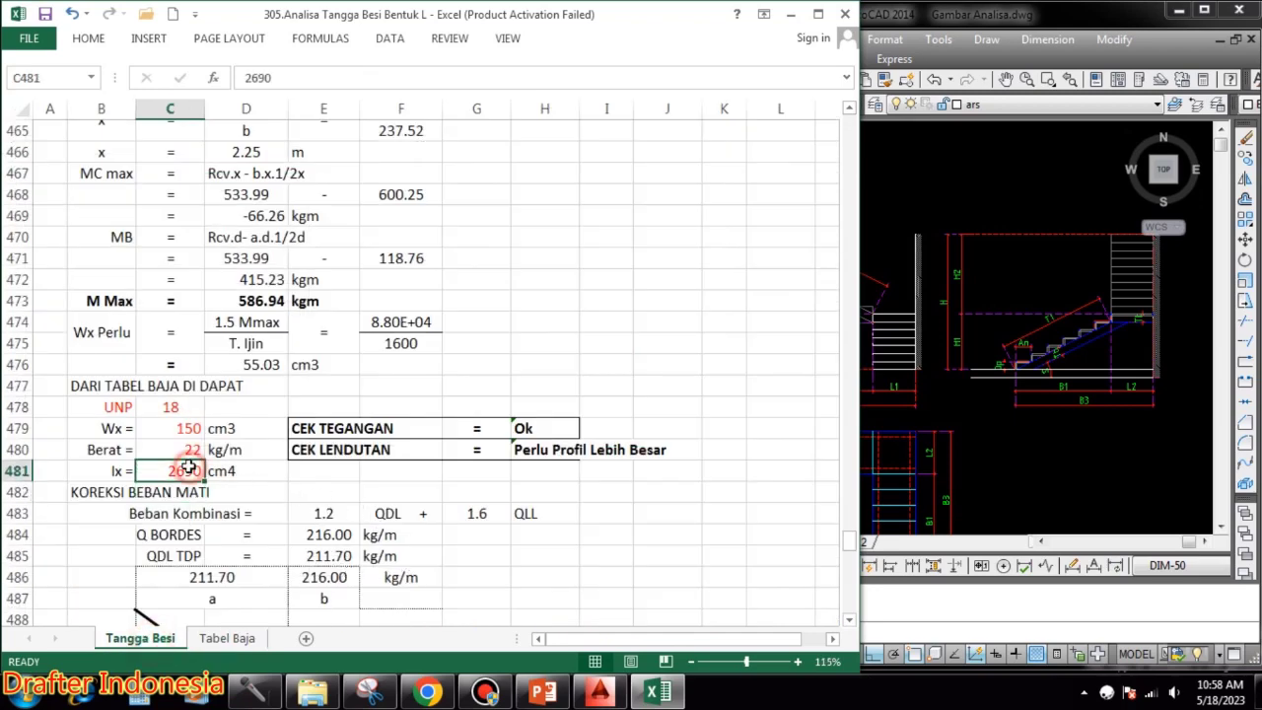
text(4820)
key(Return)
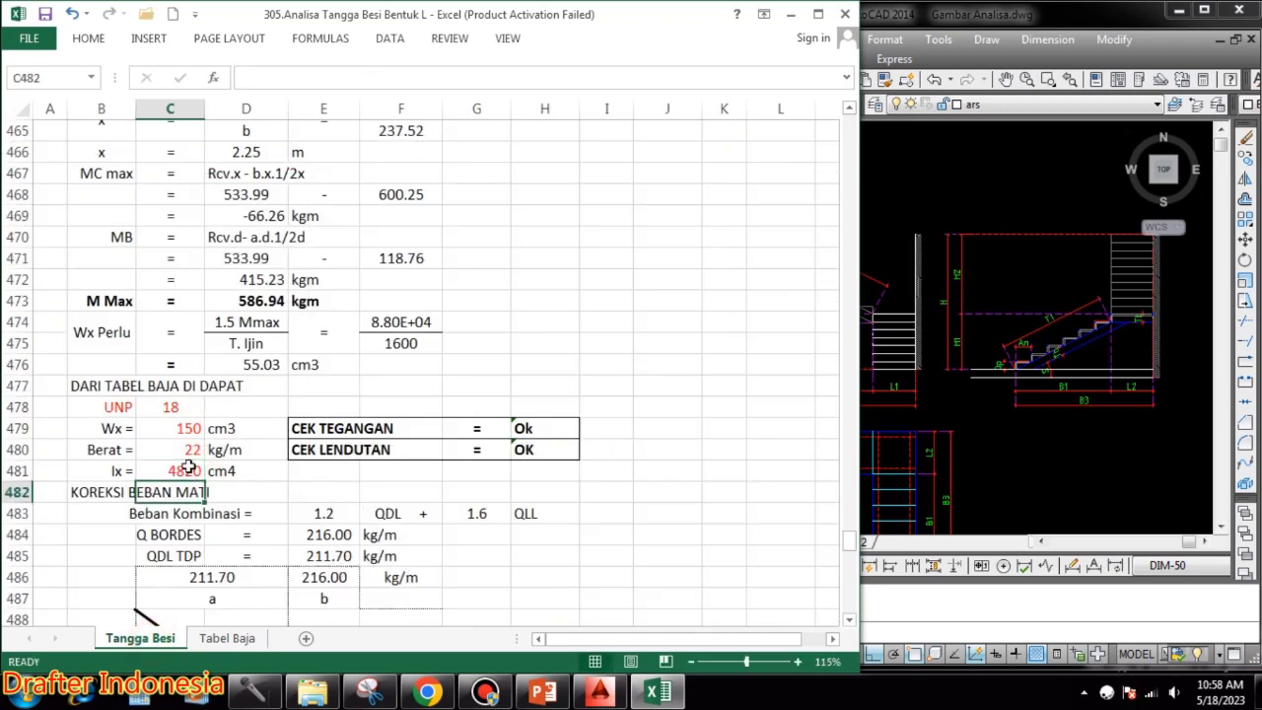
- Set the Tabel Baja Code to 36 for UNP 24 and enter its Ix of 3600 cm4 in C481 of Tangga Besi
click(221, 638)
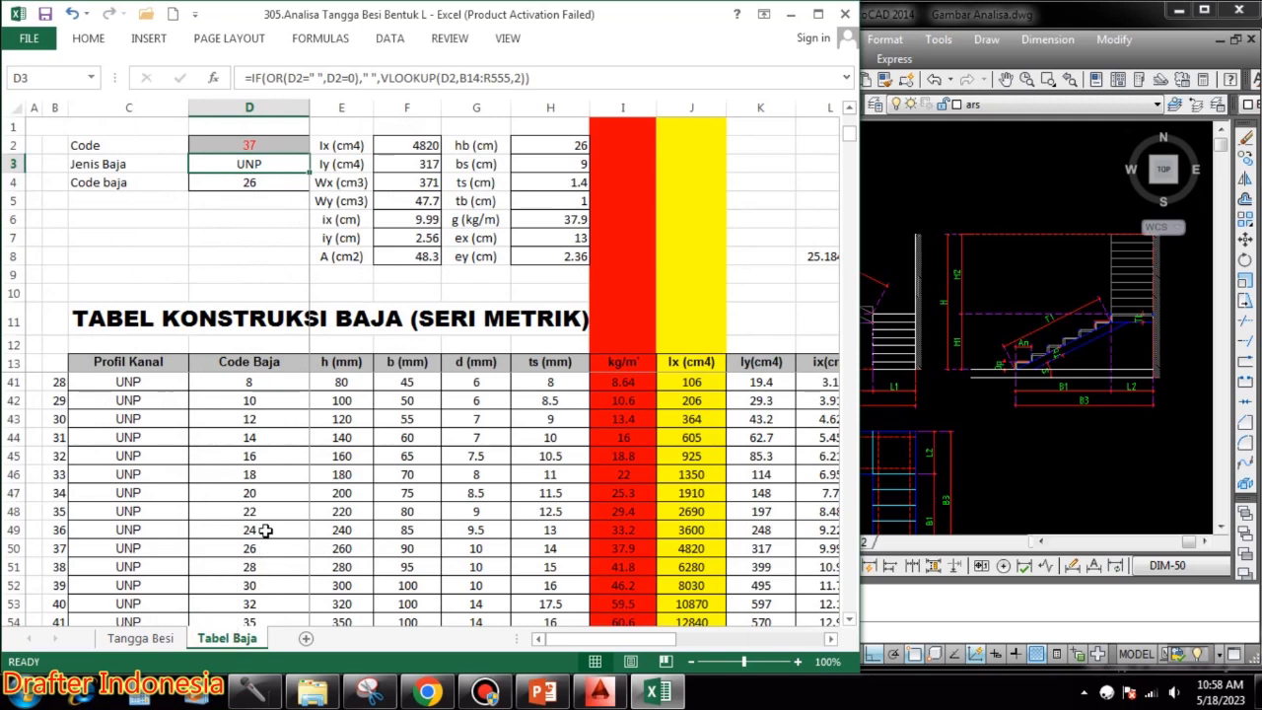
click(262, 144)
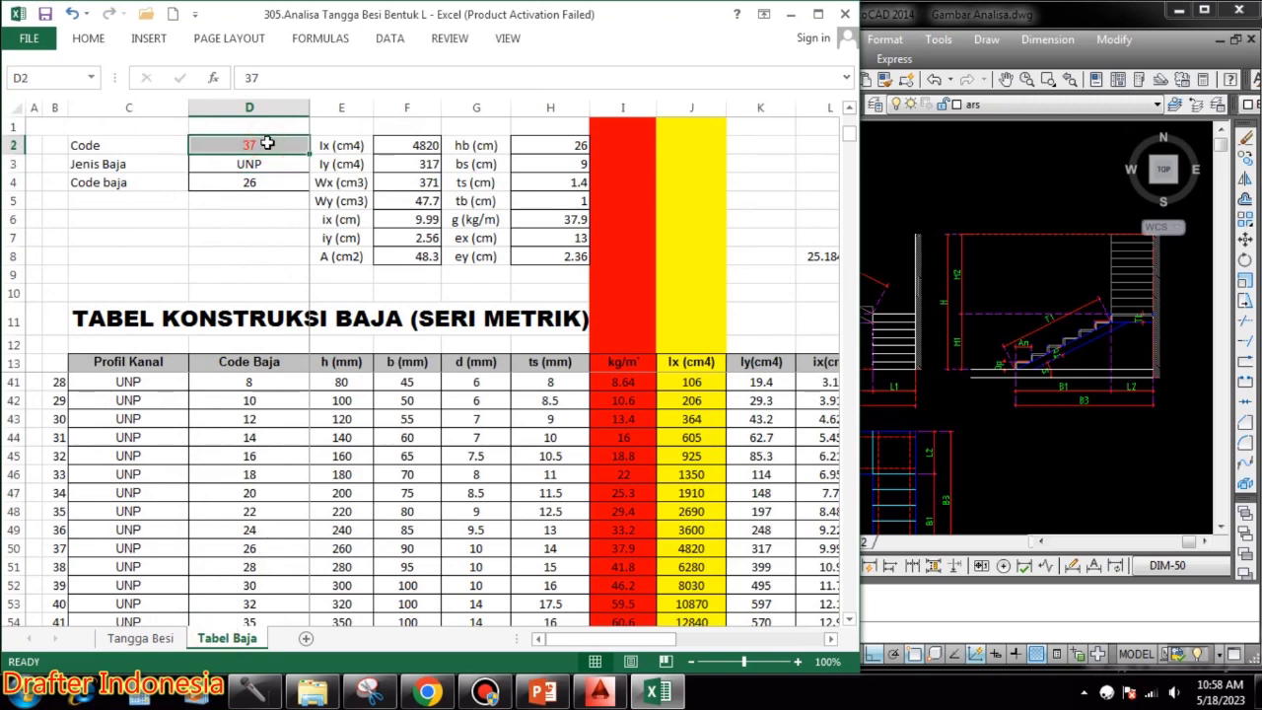
text(36)
key(Return)
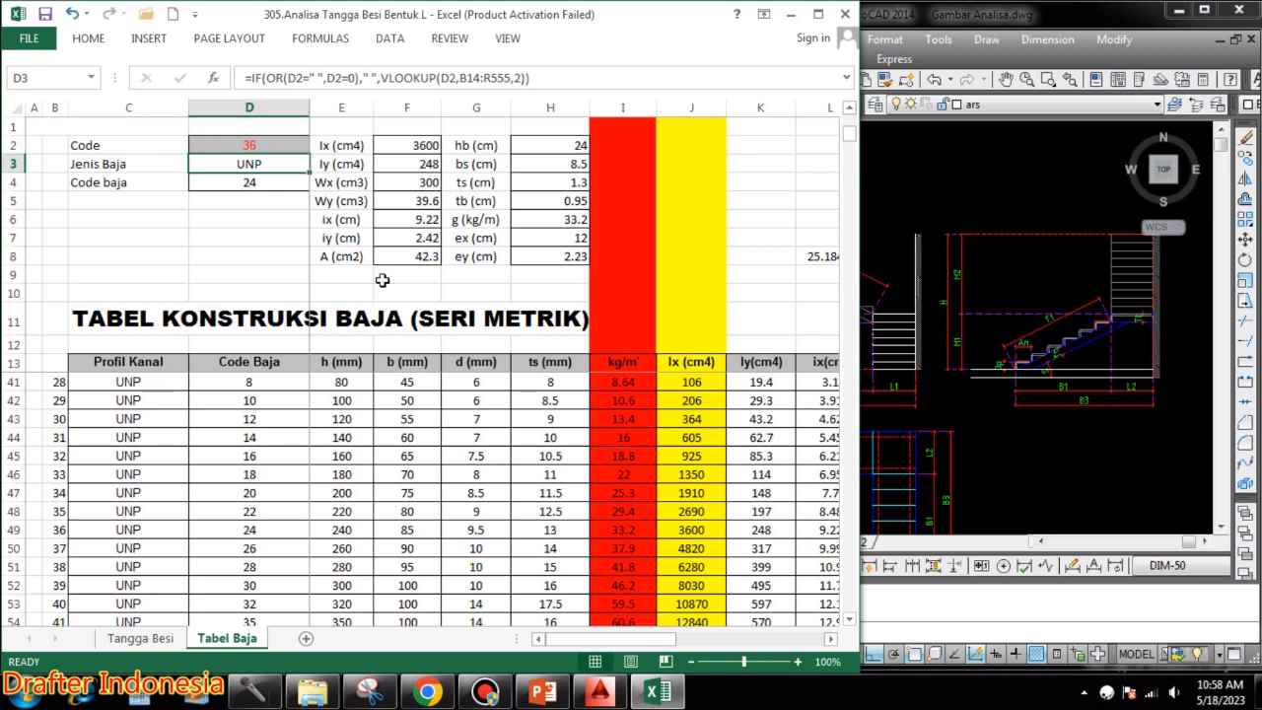
click(148, 639)
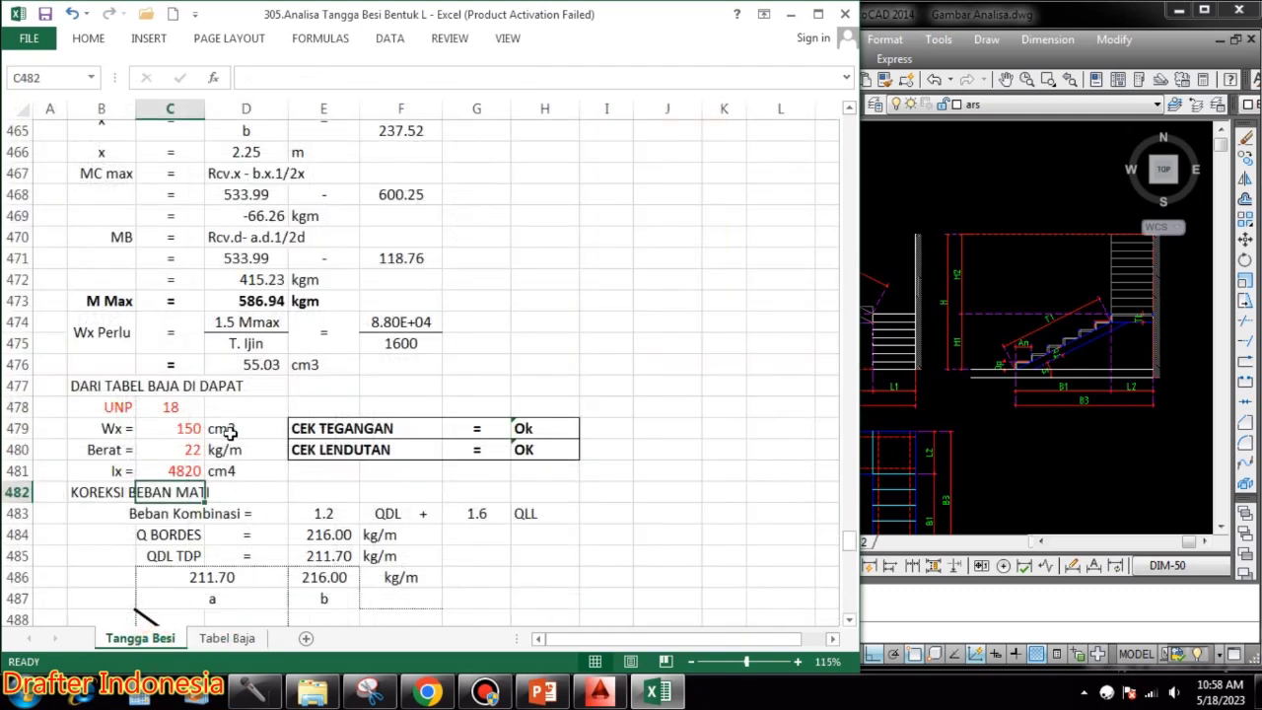
click(185, 473)
text(3600)
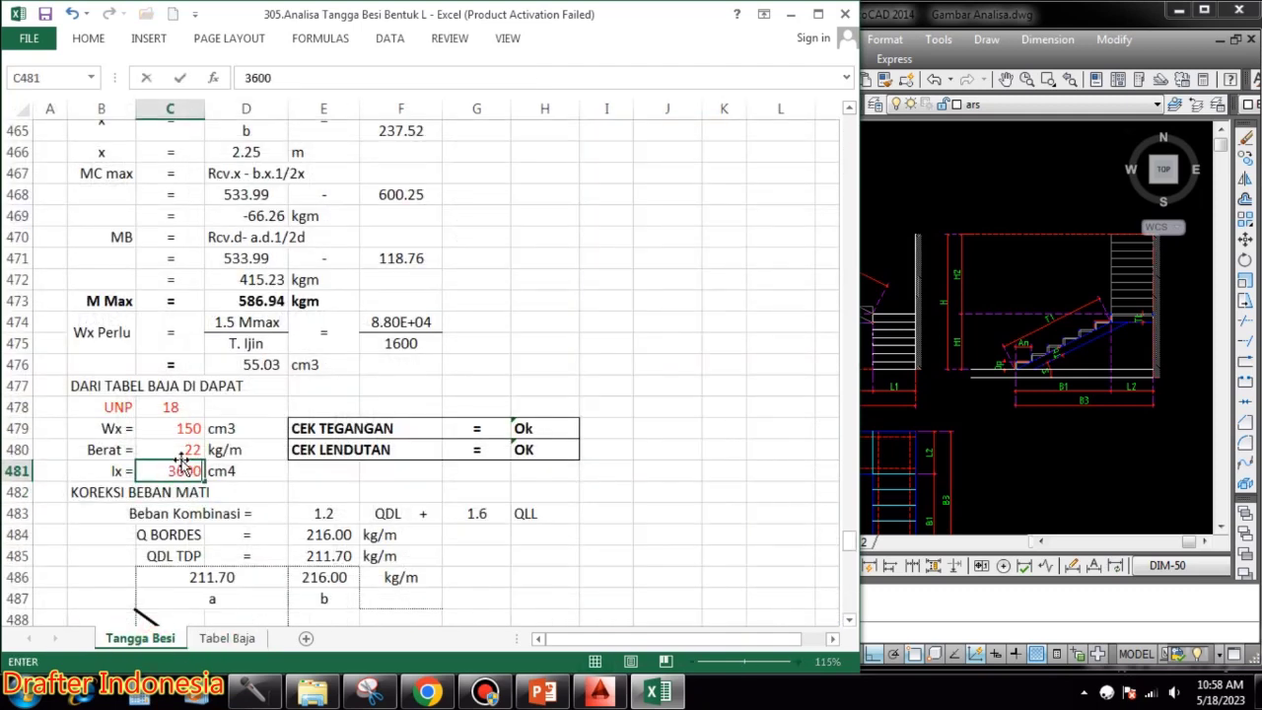
key(Return)
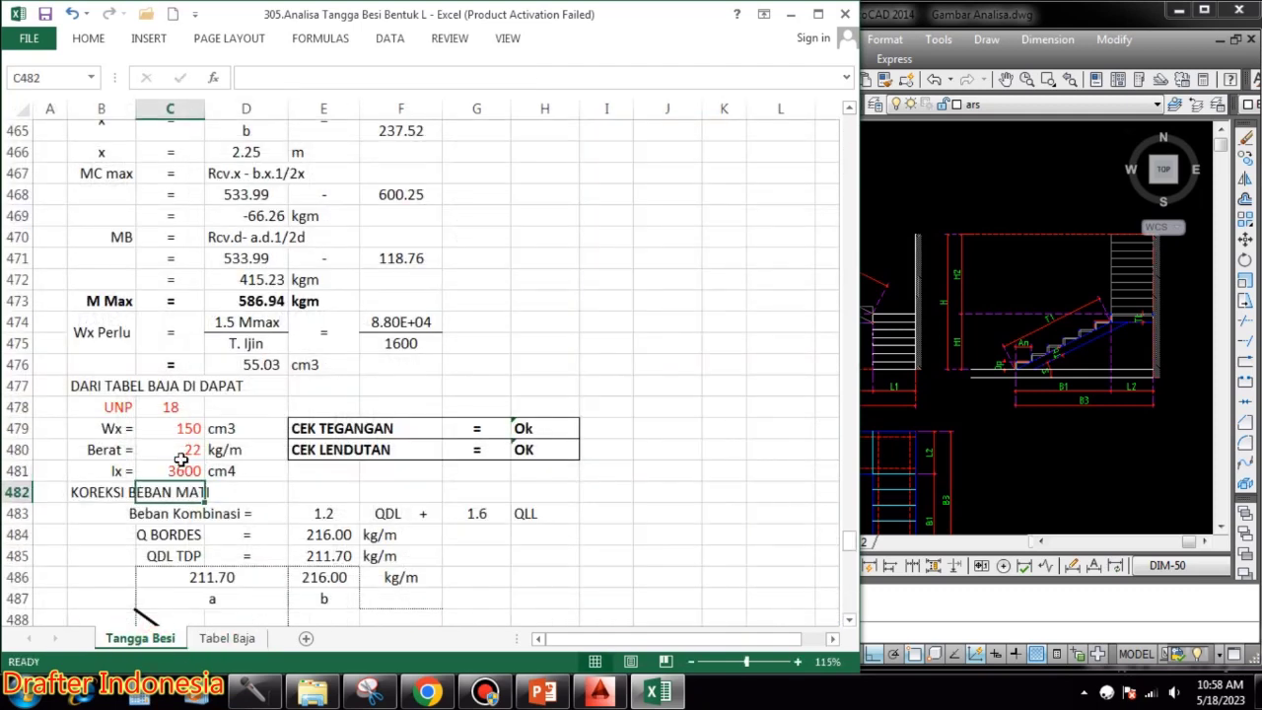
- Check the code 36 profile size in Tabel Baja and set the UNP size in C478 of Tangga Besi to 24
click(228, 639)
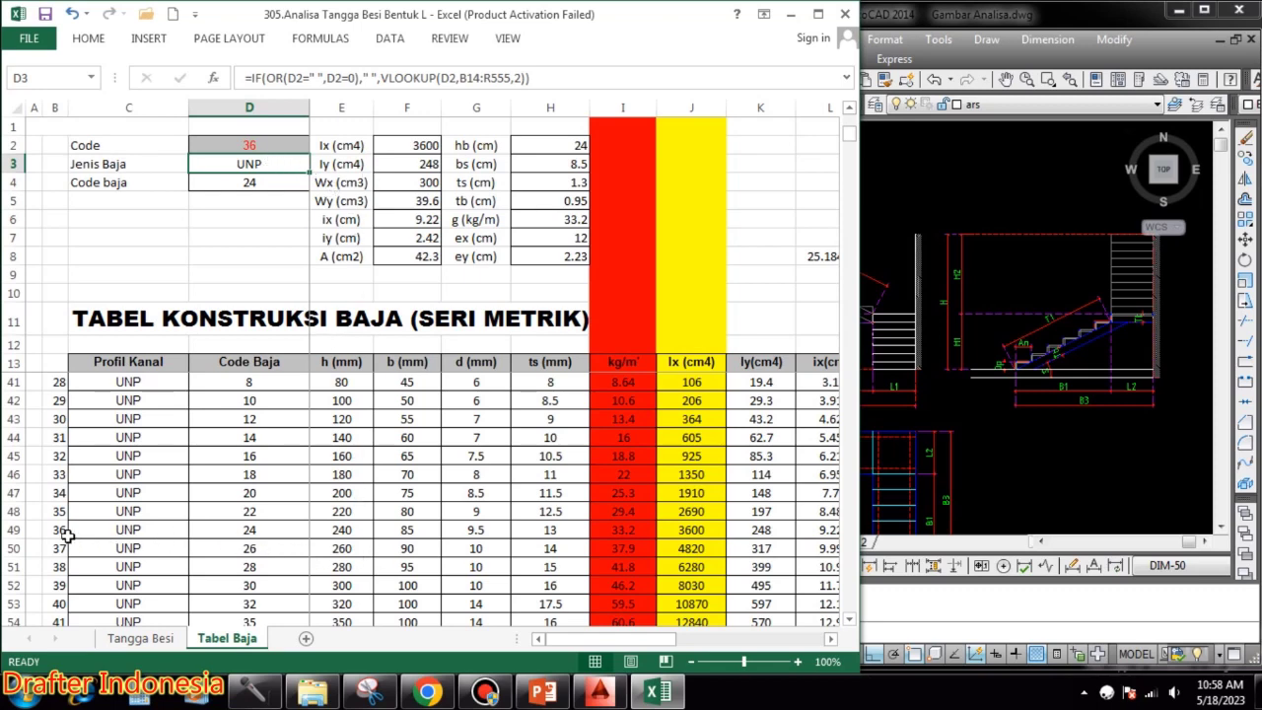
click(140, 639)
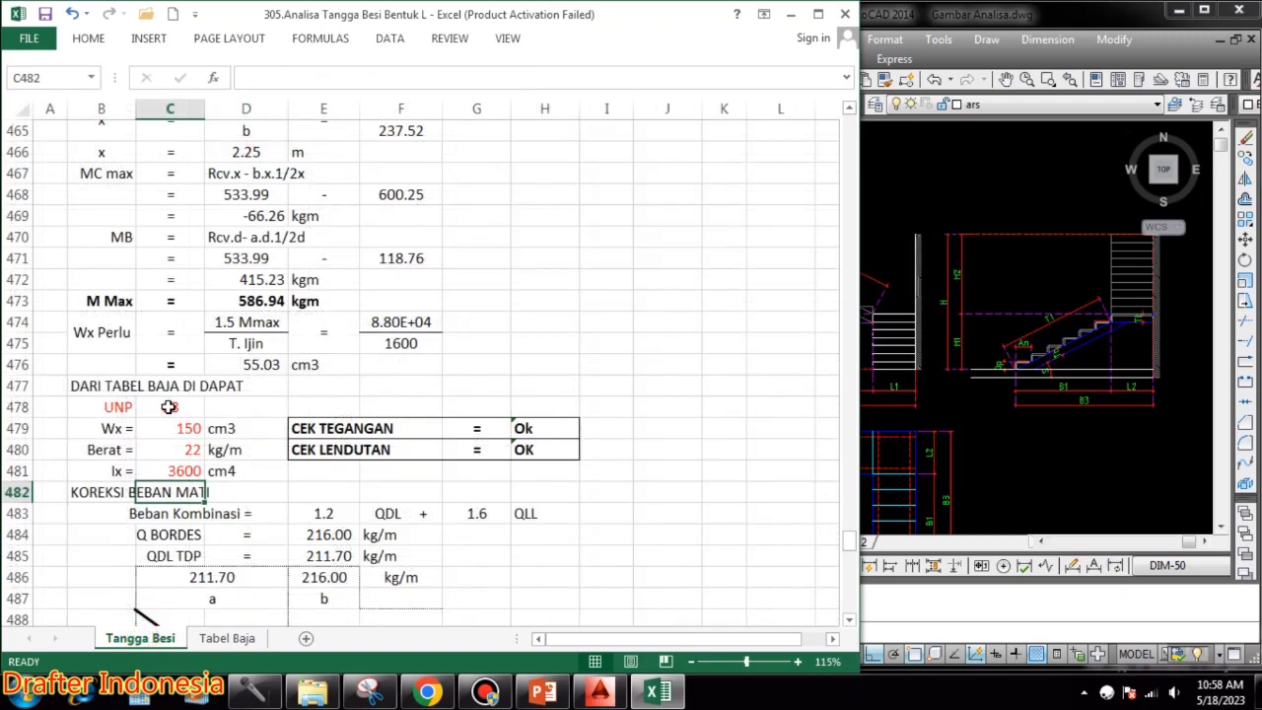
click(173, 408)
text(24)
key(Return)
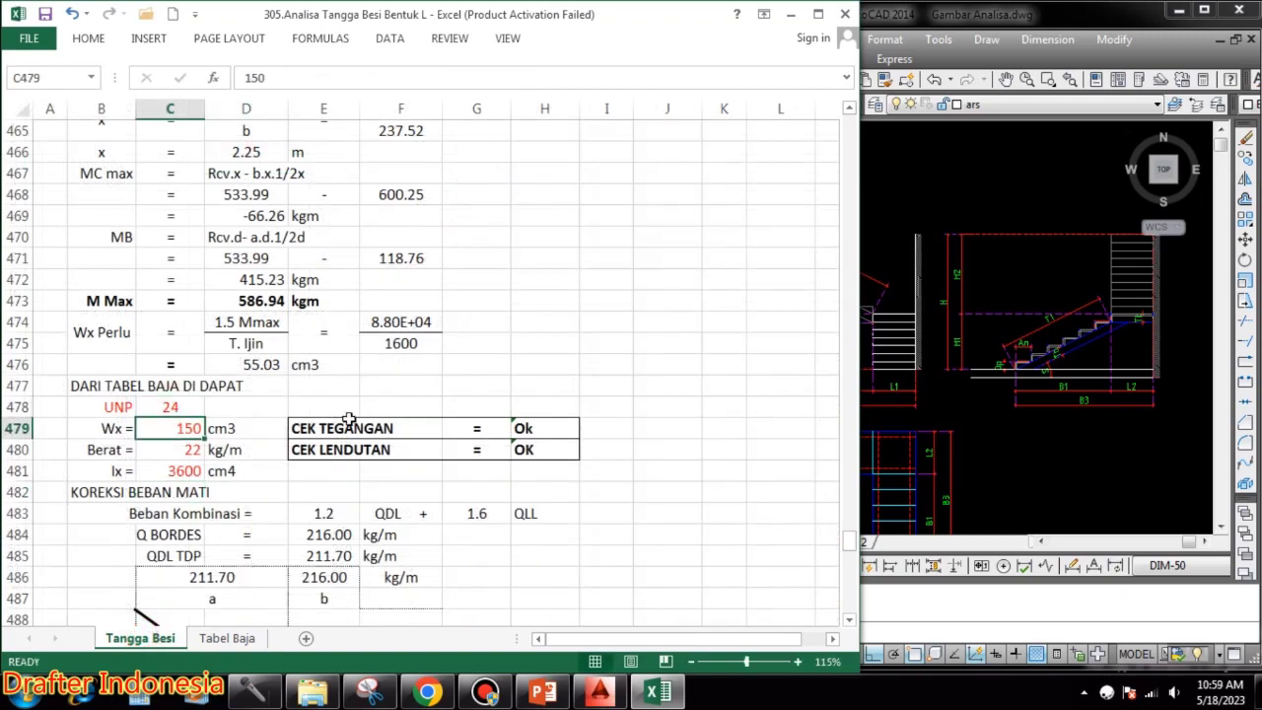
- Copy the UNP 24 properties from Tabel Baja into Tangga Besi: Wx 300 cm3 in C479 and Berat 33.2 kg/m in C480
click(226, 638)
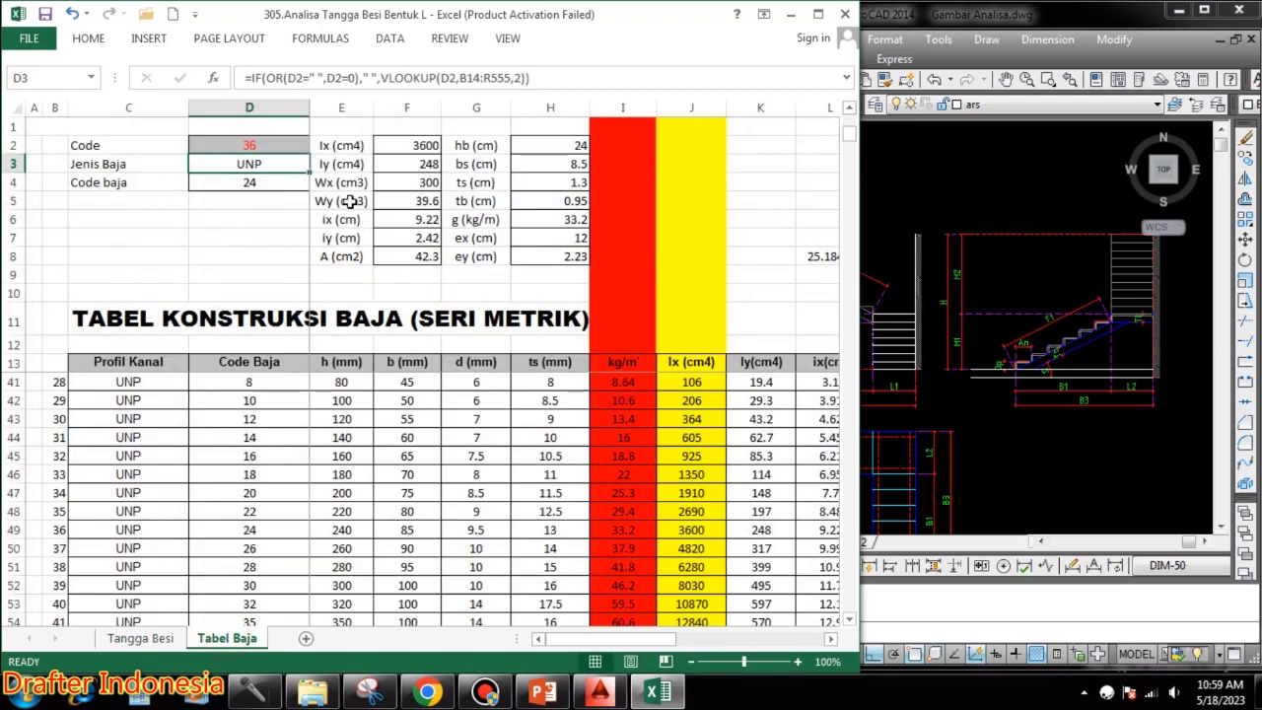
click(140, 638)
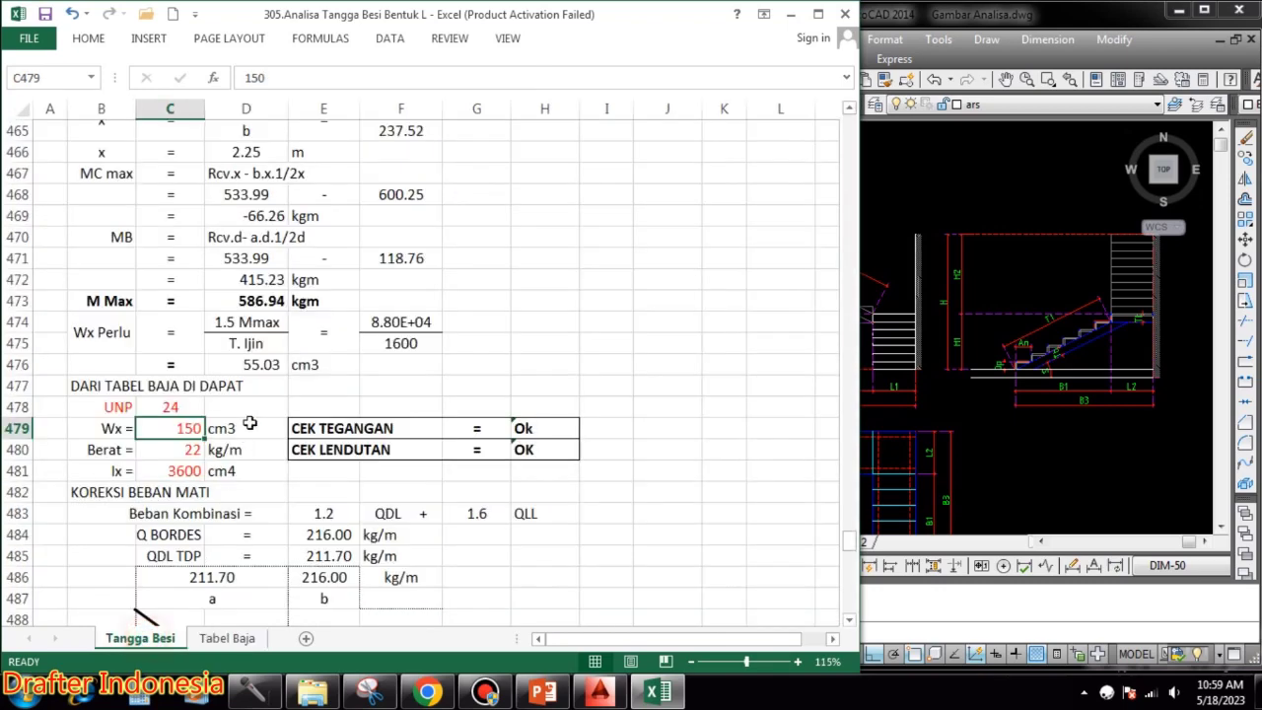
text(300)
key(Return)
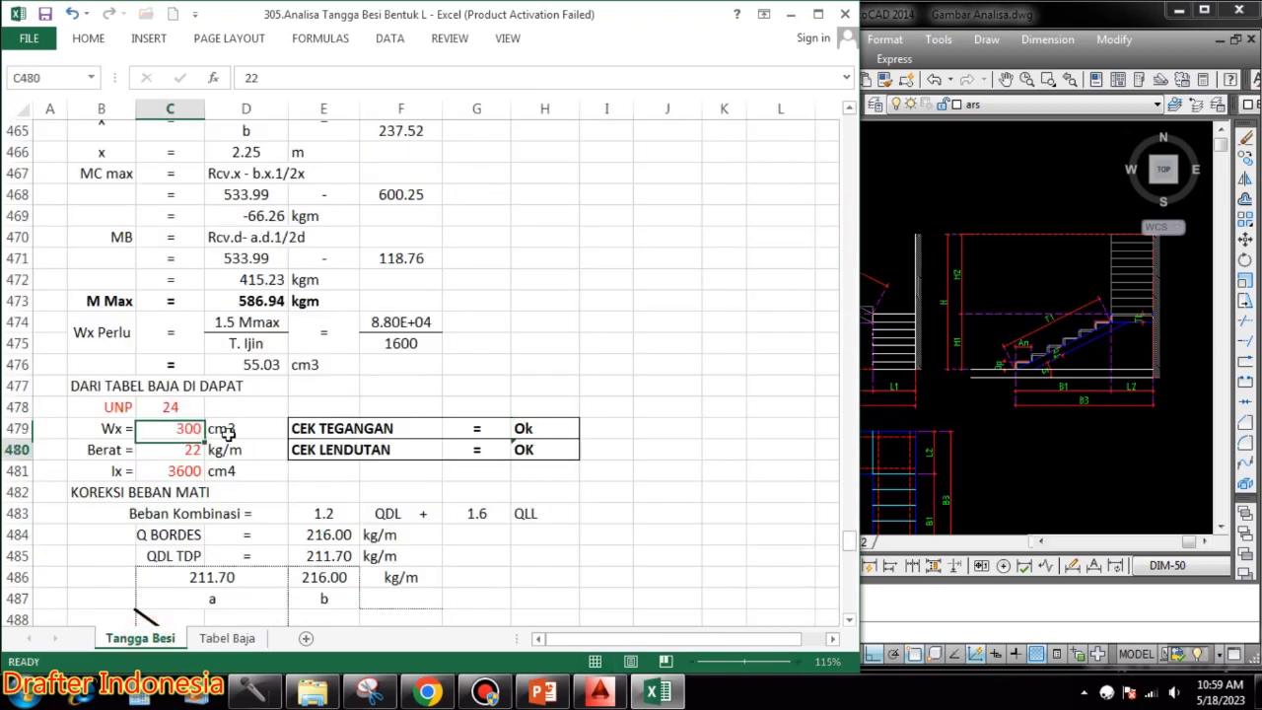
click(226, 638)
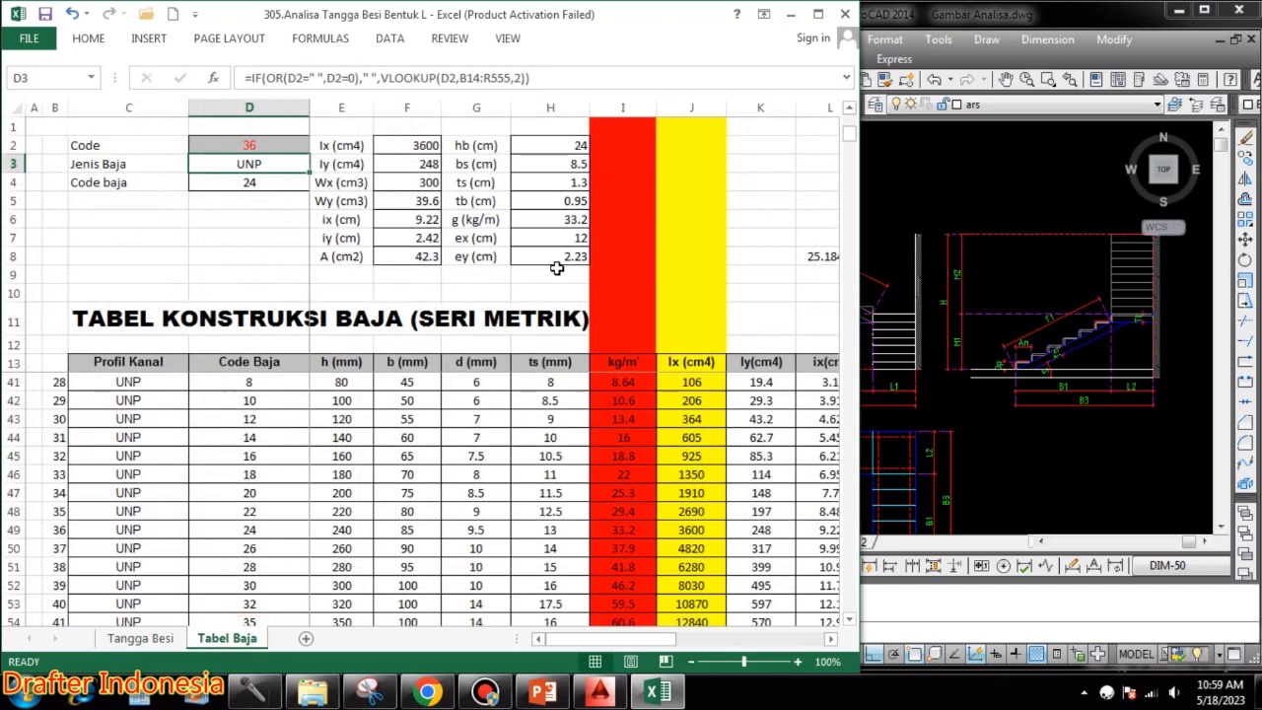
click(142, 638)
text(33.2)
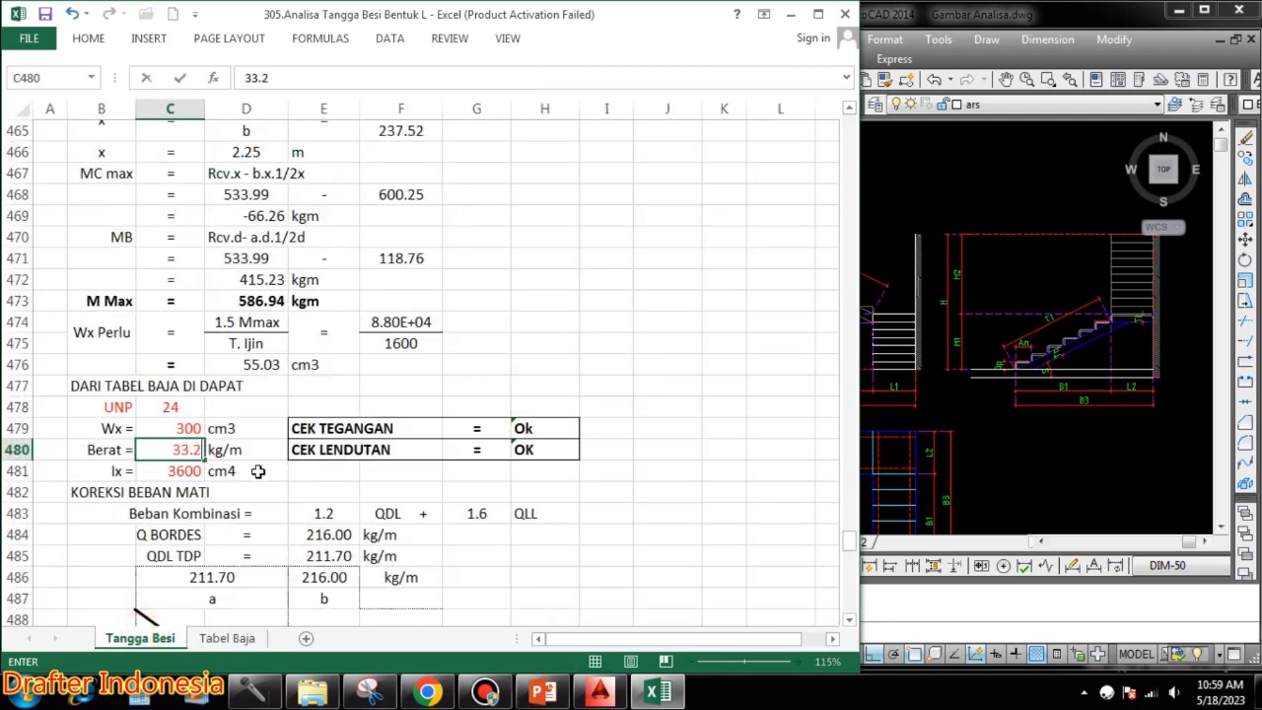
key(Return)
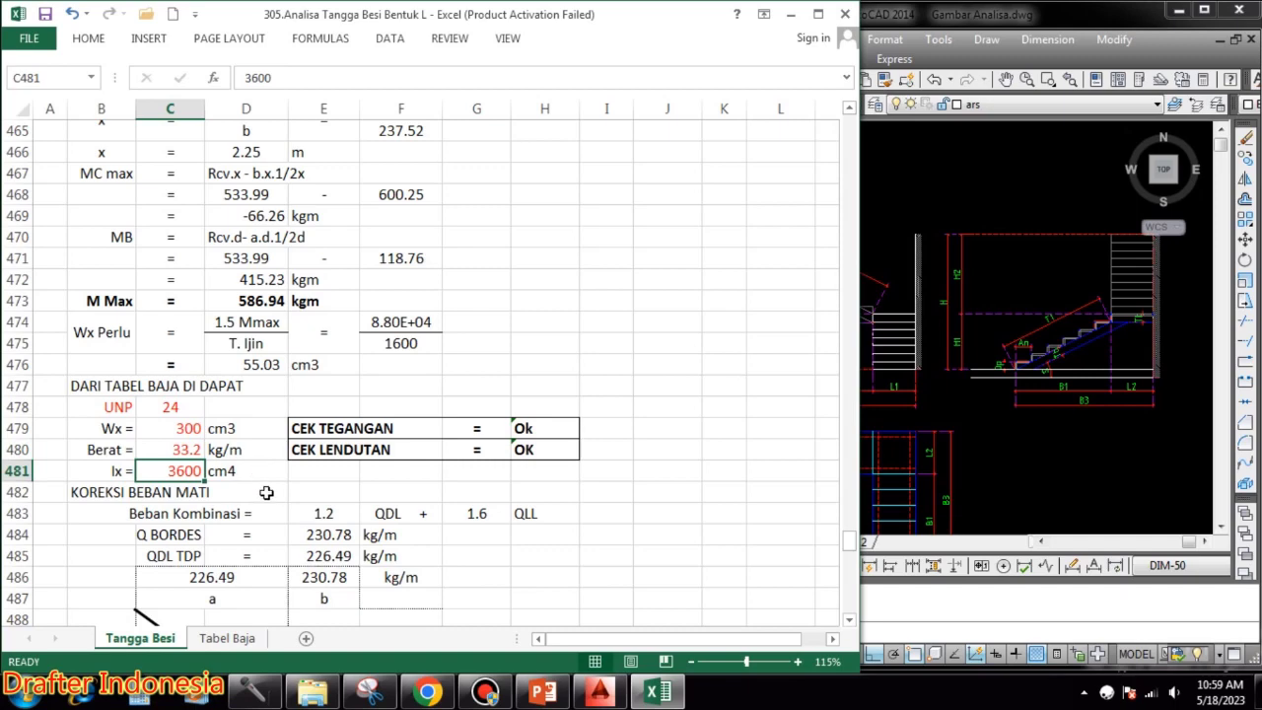
- Inspect the Beban Kombinasi factors in row 483 and the Q BORDES and QDL TDP formulas in E484 and E485
scroll(317, 481, down, 1)
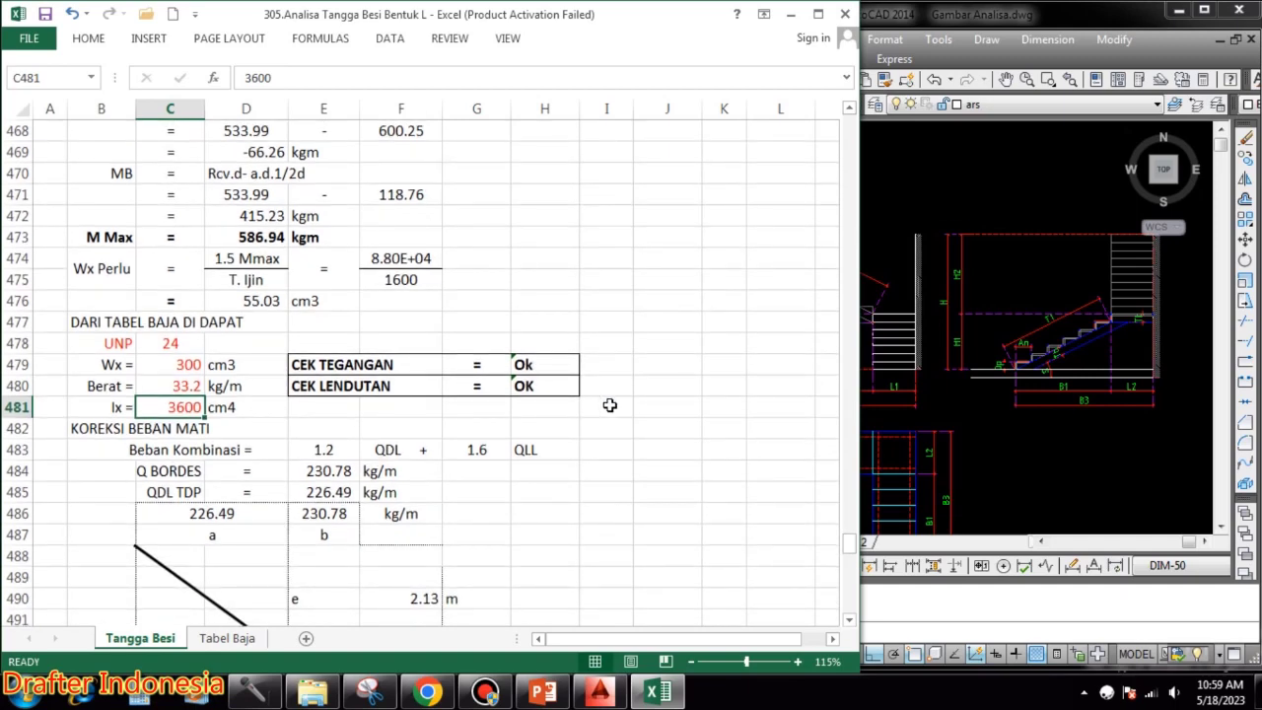
scroll(270, 316, down, 1)
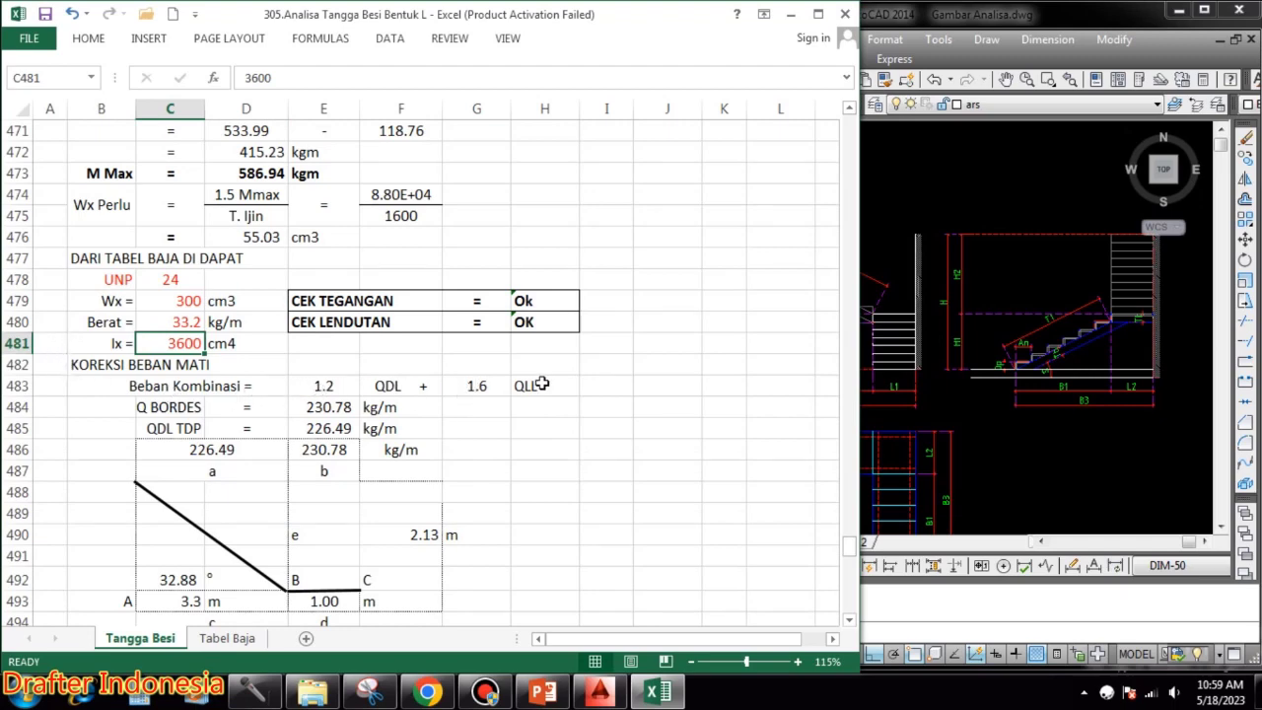
click(310, 386)
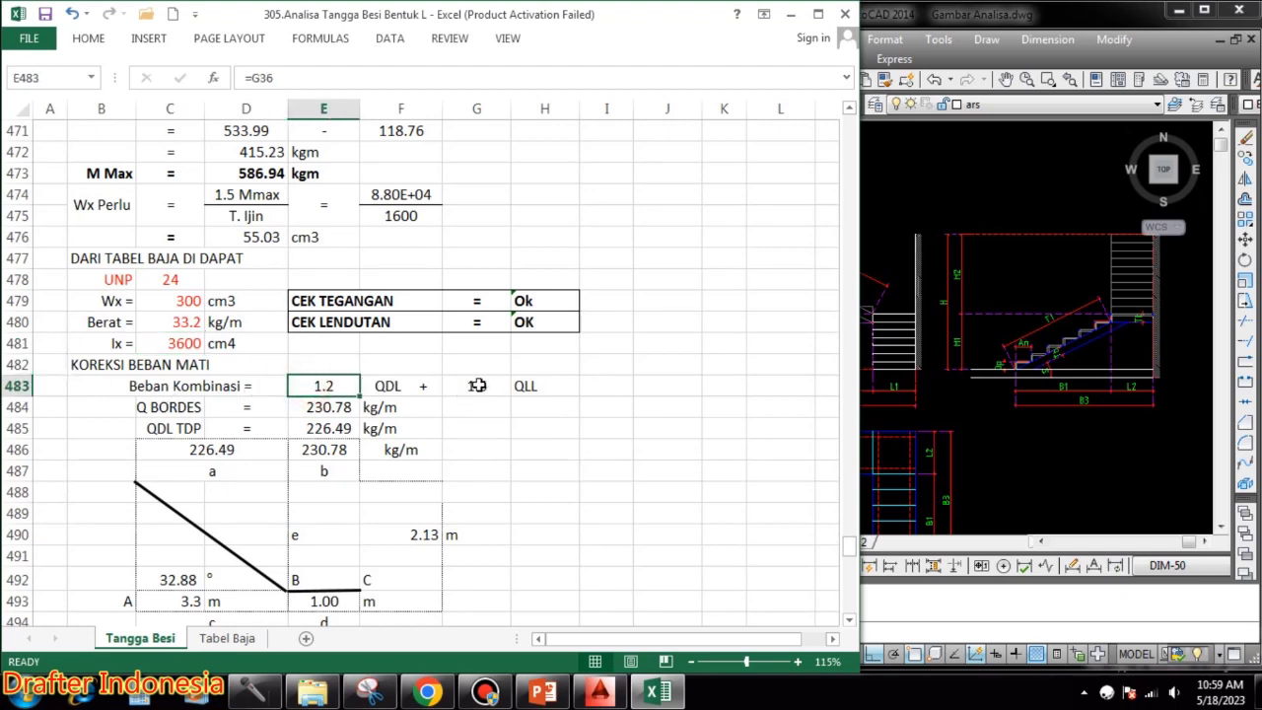
click(480, 385)
click(545, 386)
click(328, 407)
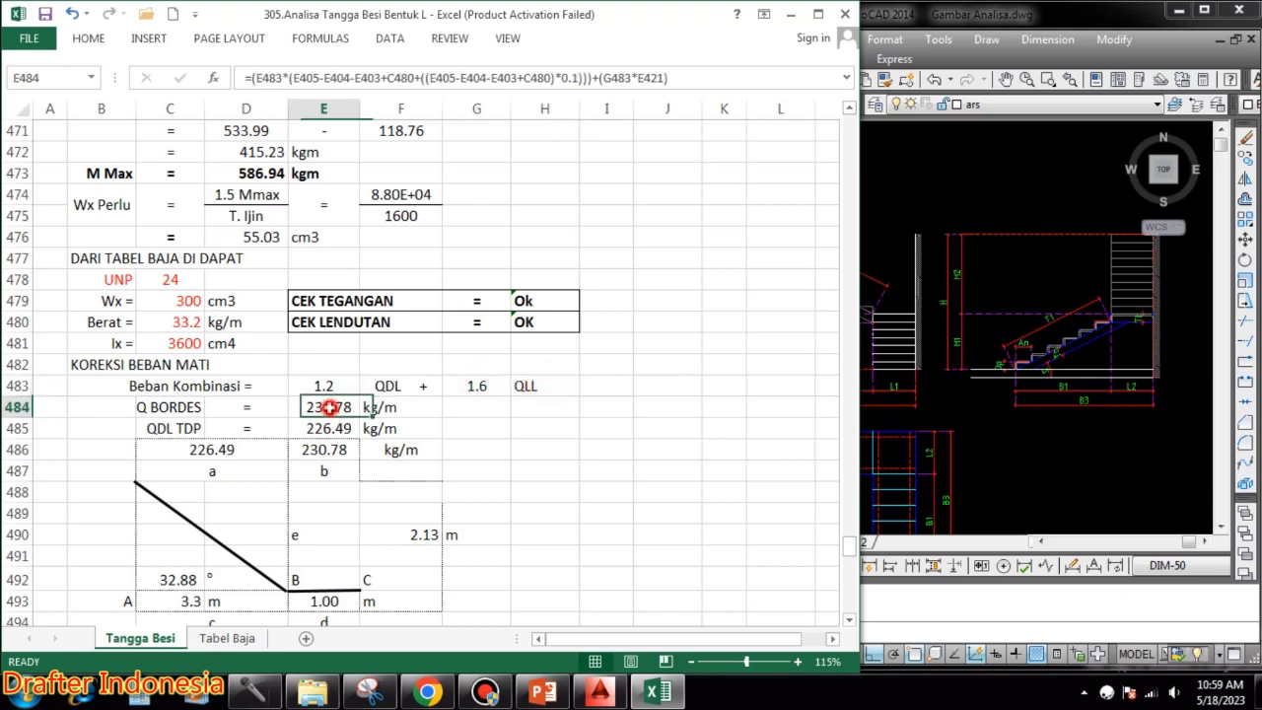
double_click(328, 408)
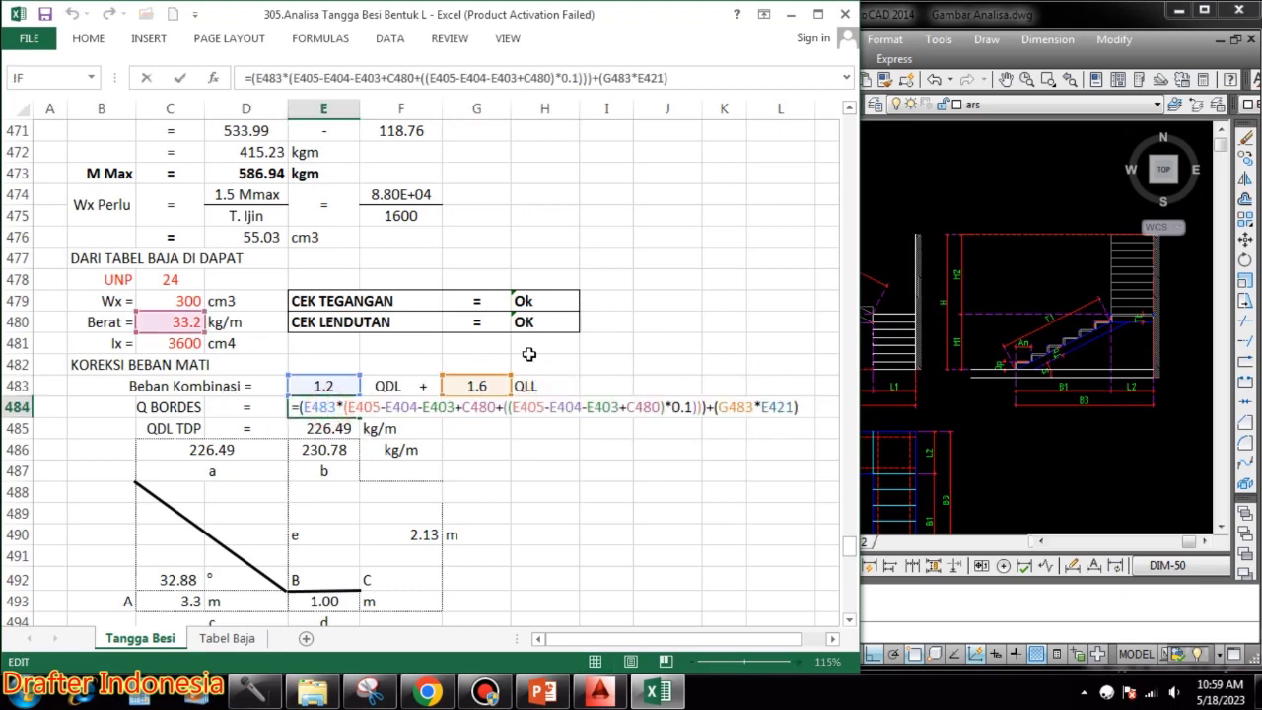
click(335, 430)
double_click(335, 430)
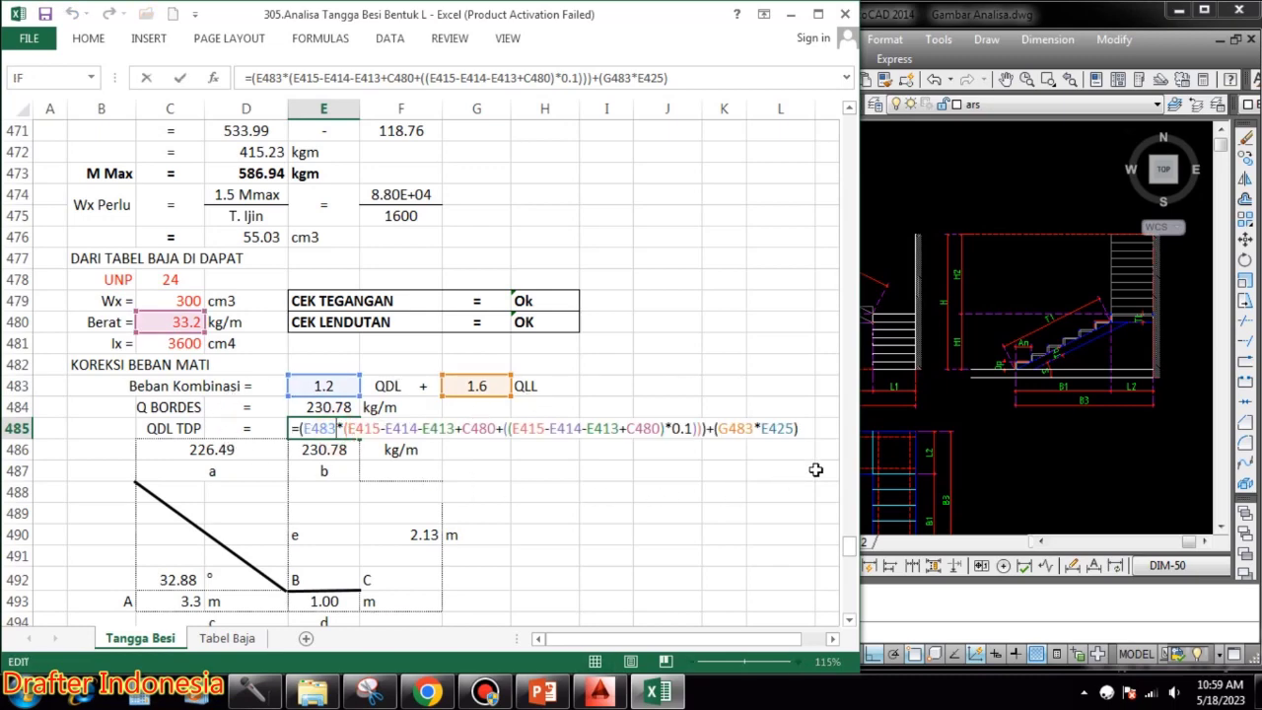
key(Escape)
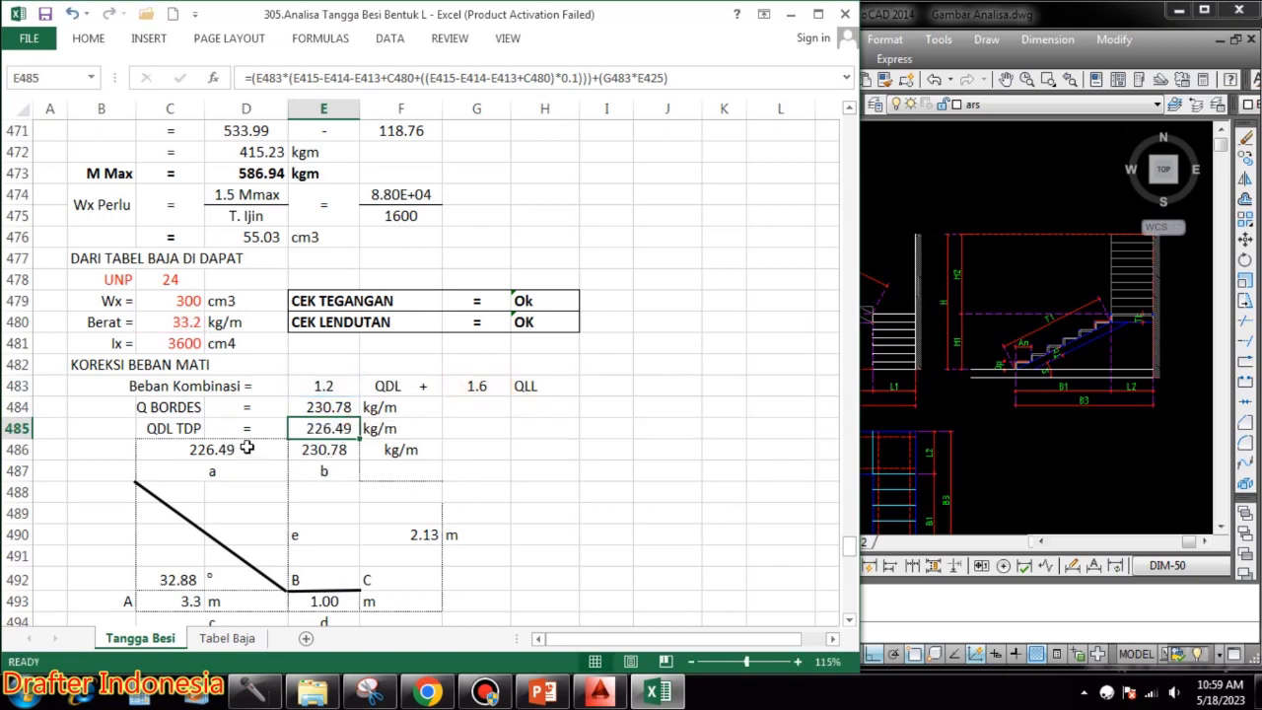
- Inspect the load references in C486 and E486 and the span references in C493 and E493 of the beam diagram
click(247, 449)
text(=E485)
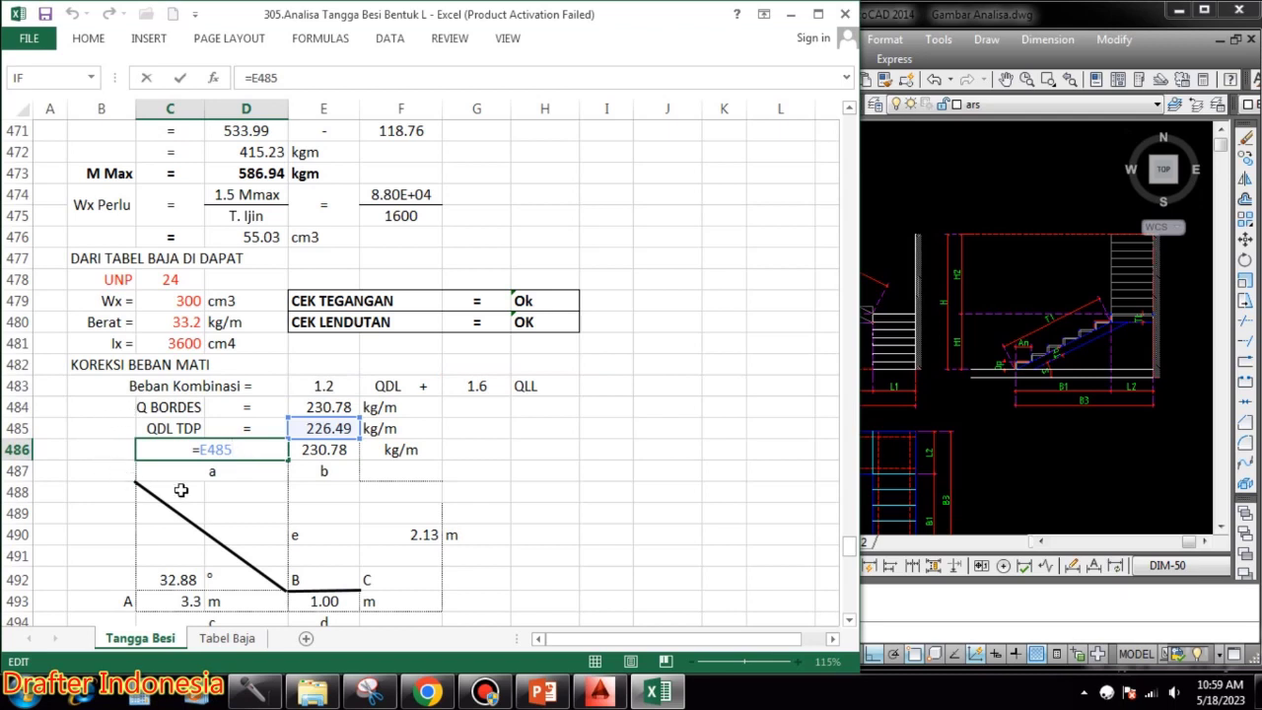
click(337, 448)
double_click(336, 449)
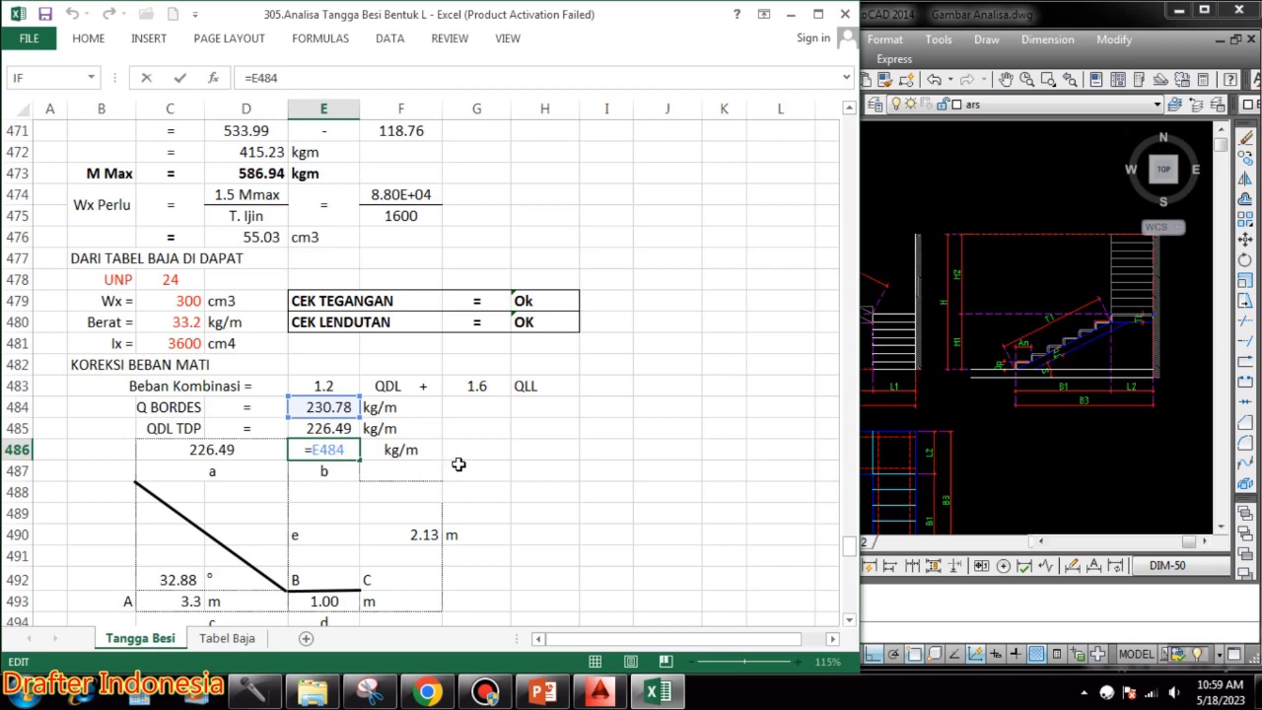
key(Escape)
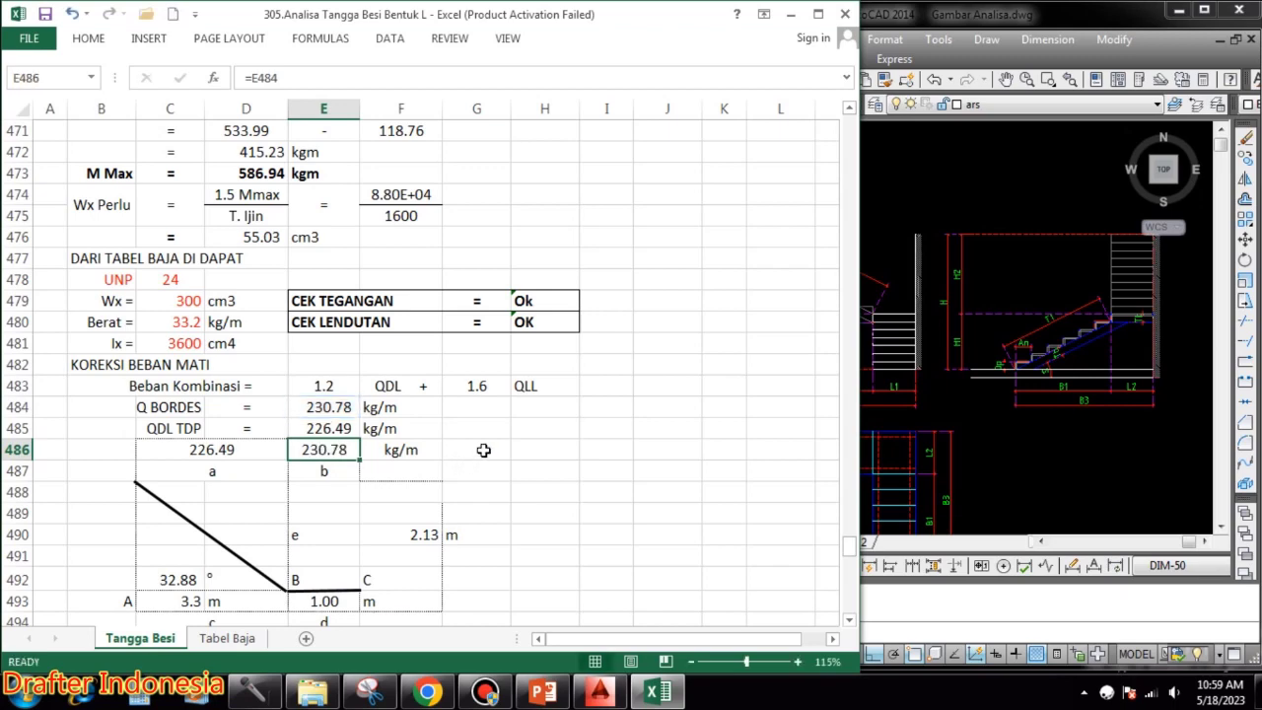
scroll(483, 450, down, 3)
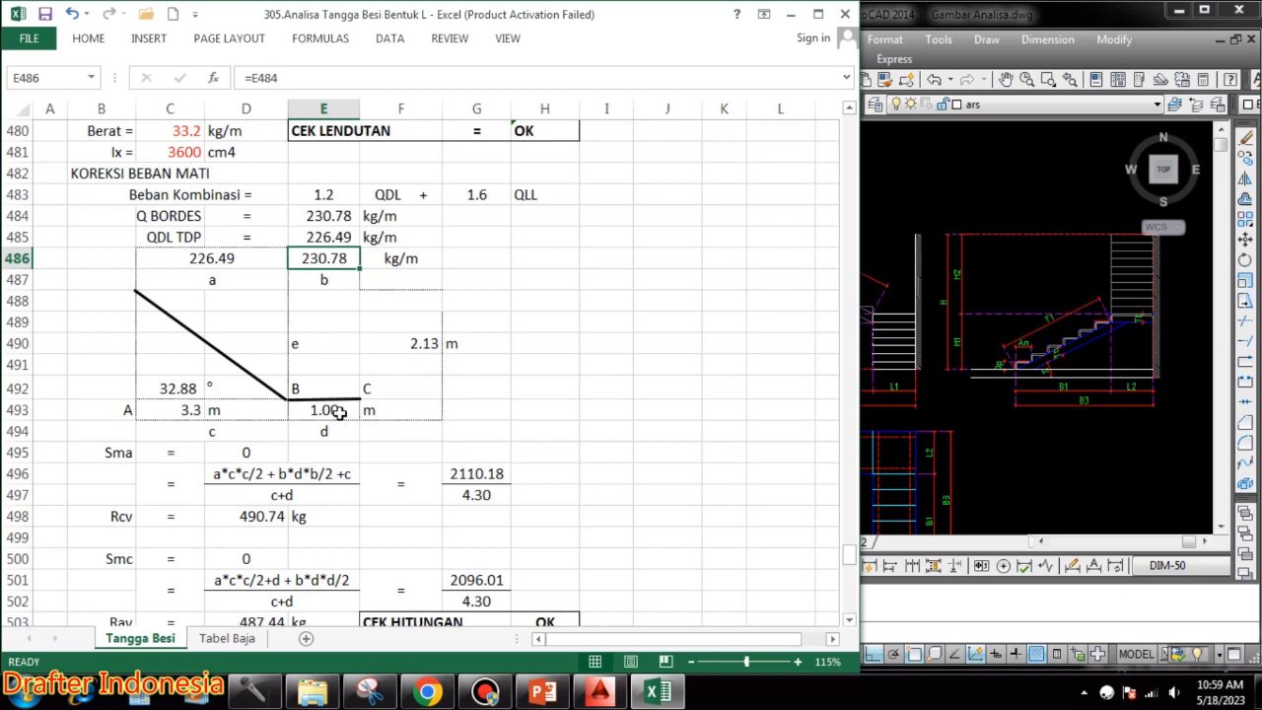
double_click(182, 409)
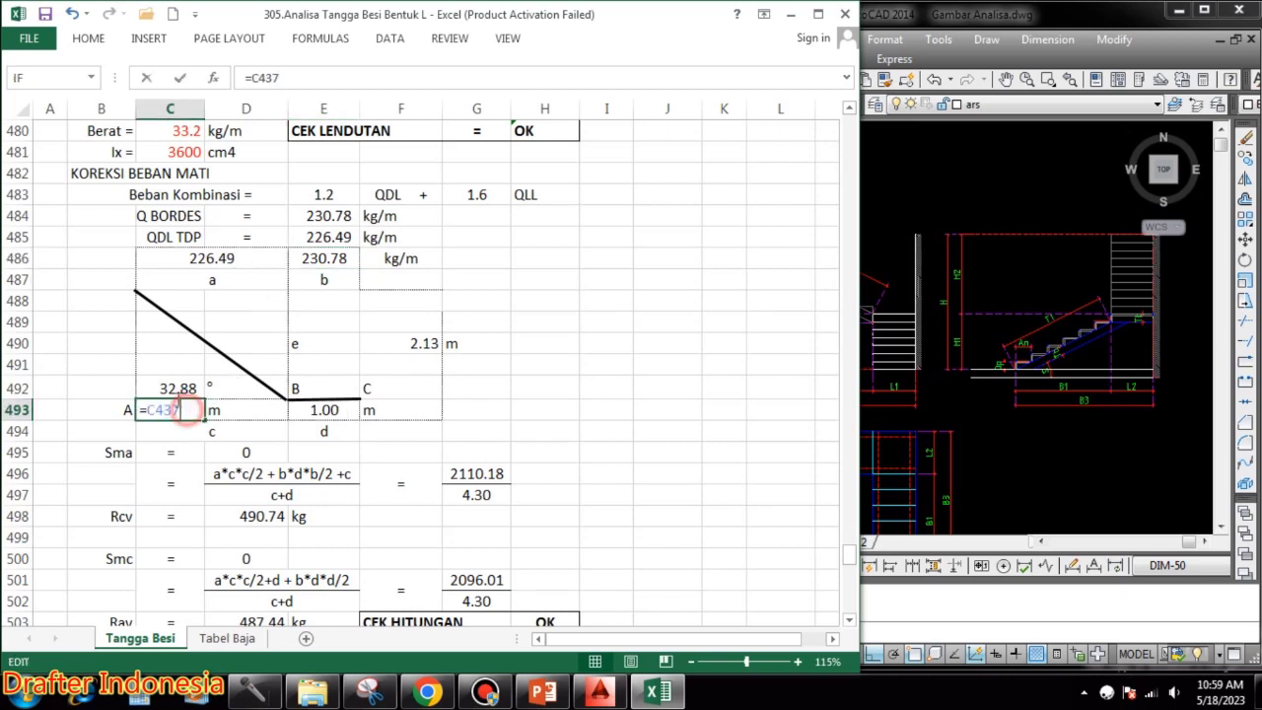
key(Escape)
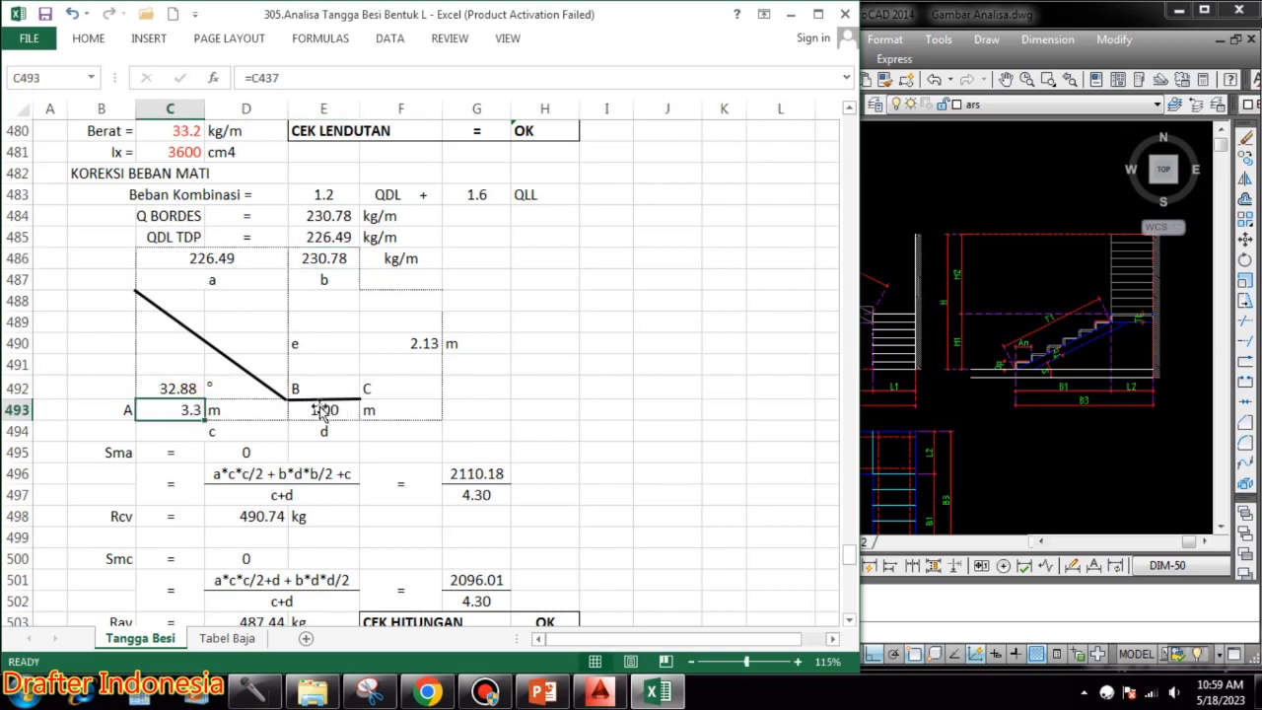
double_click(323, 409)
key(Escape)
scroll(585, 421, down, 1)
scroll(584, 420, down, 1)
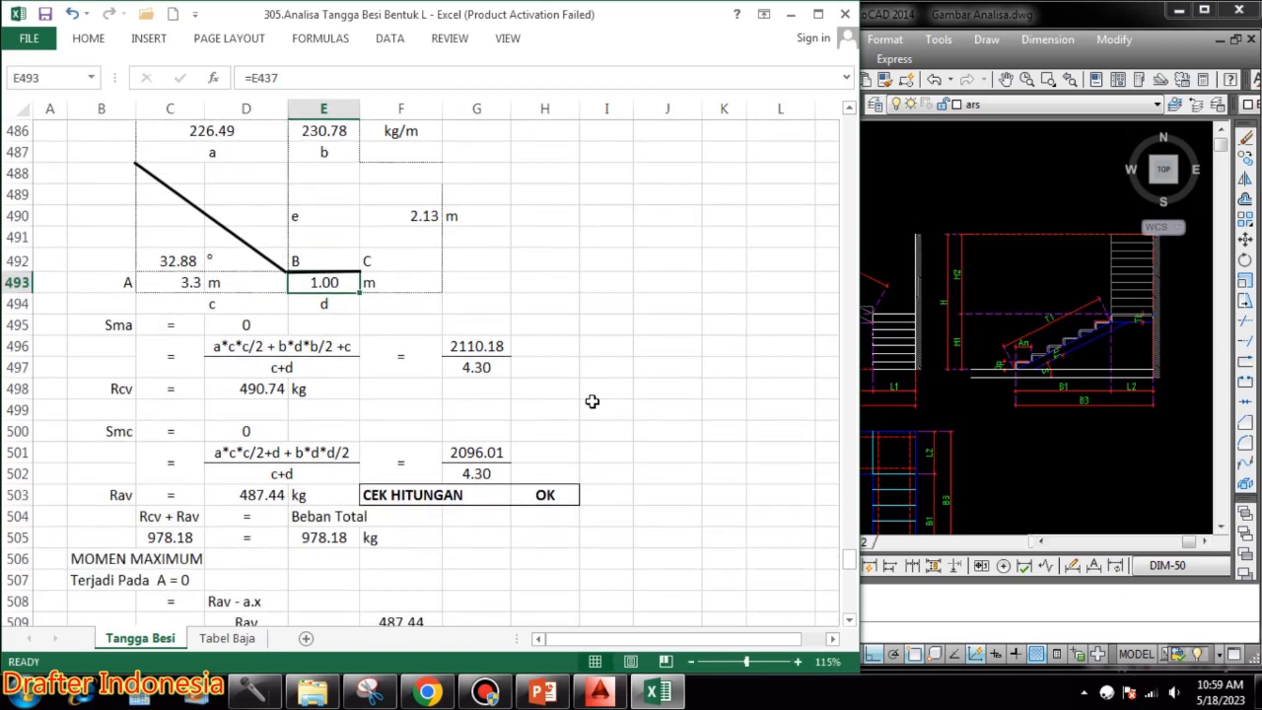
- Apply the Symbol font to the letter S of the Sma label in B495
click(116, 326)
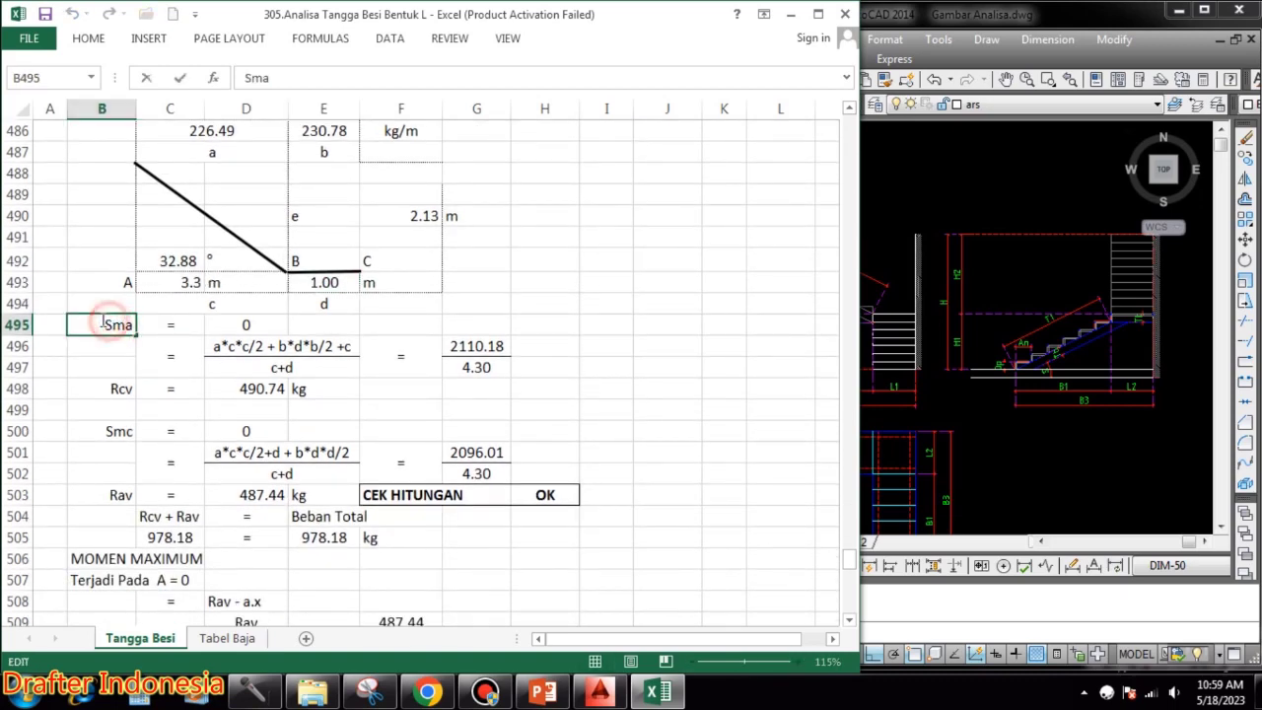
double_click(108, 325)
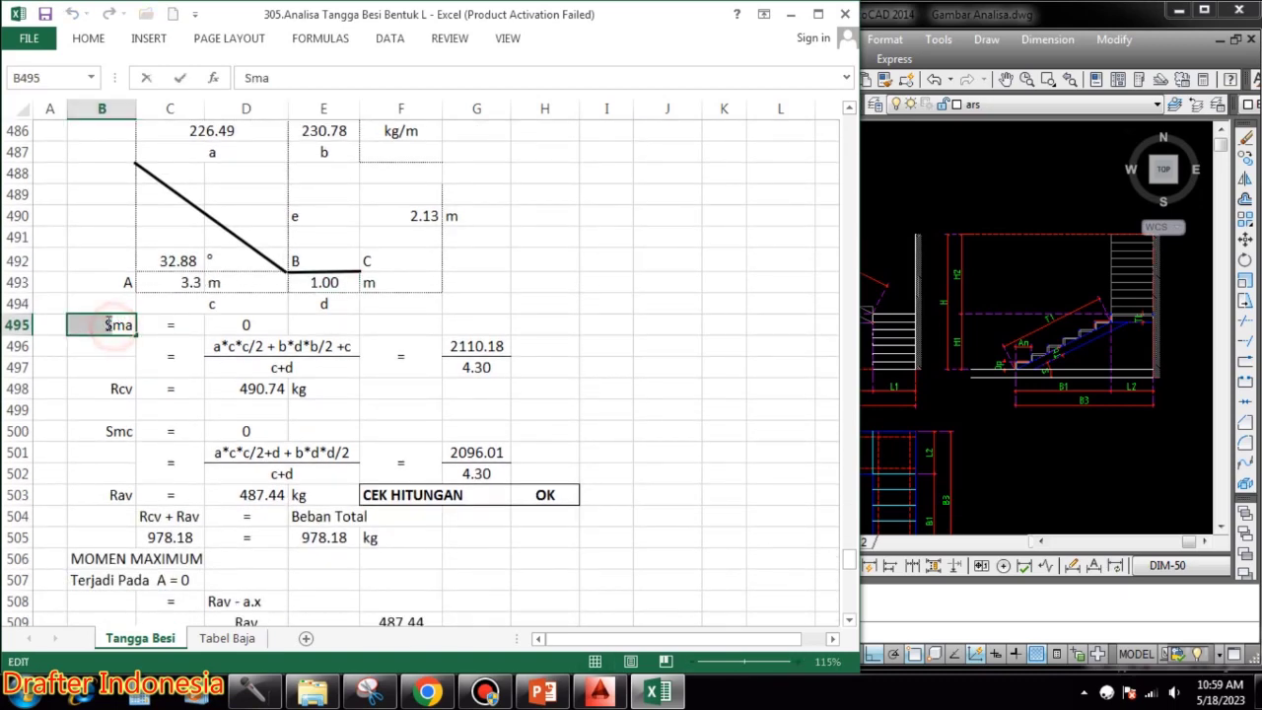
click(87, 38)
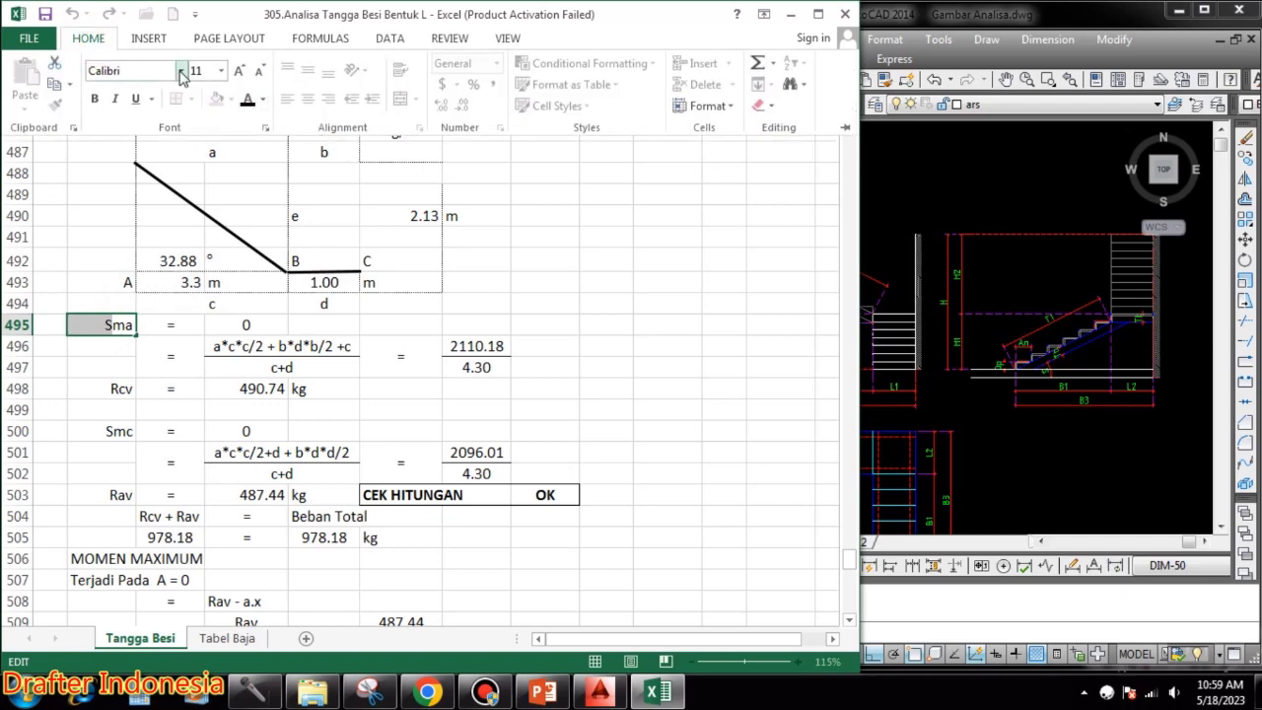
click(181, 72)
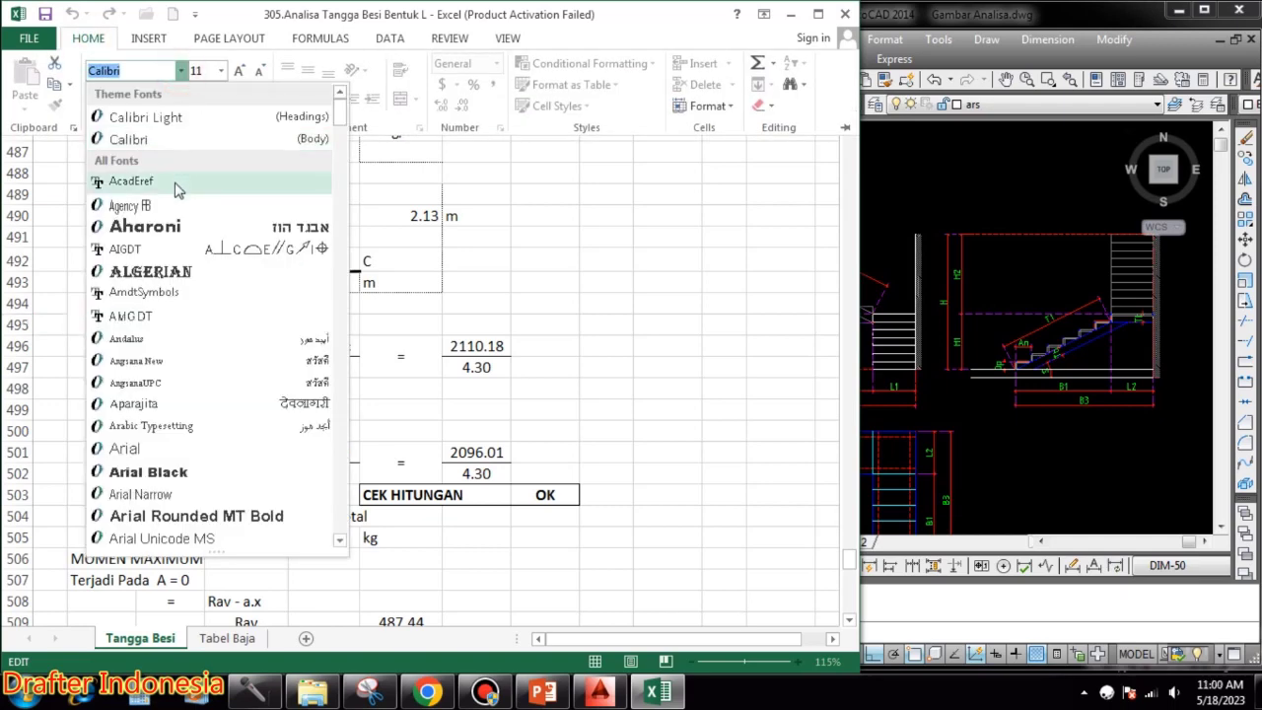
text(Sym)
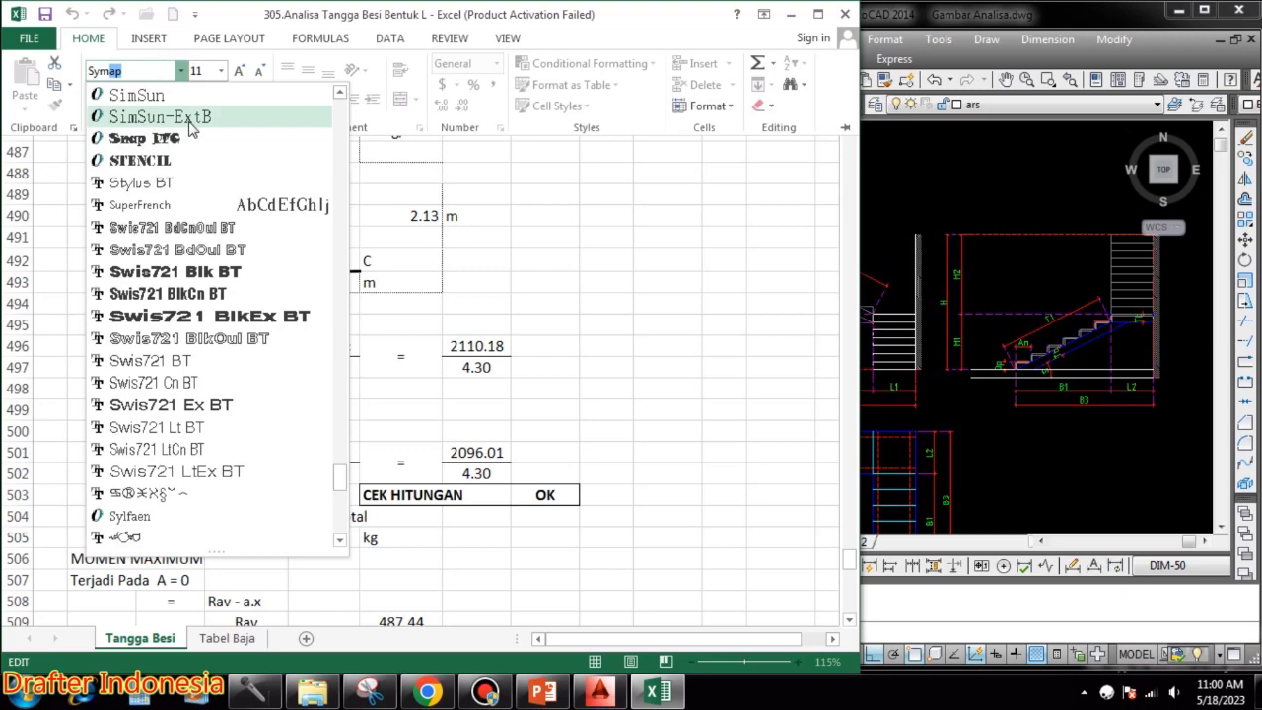
text(bol)
key(Return)
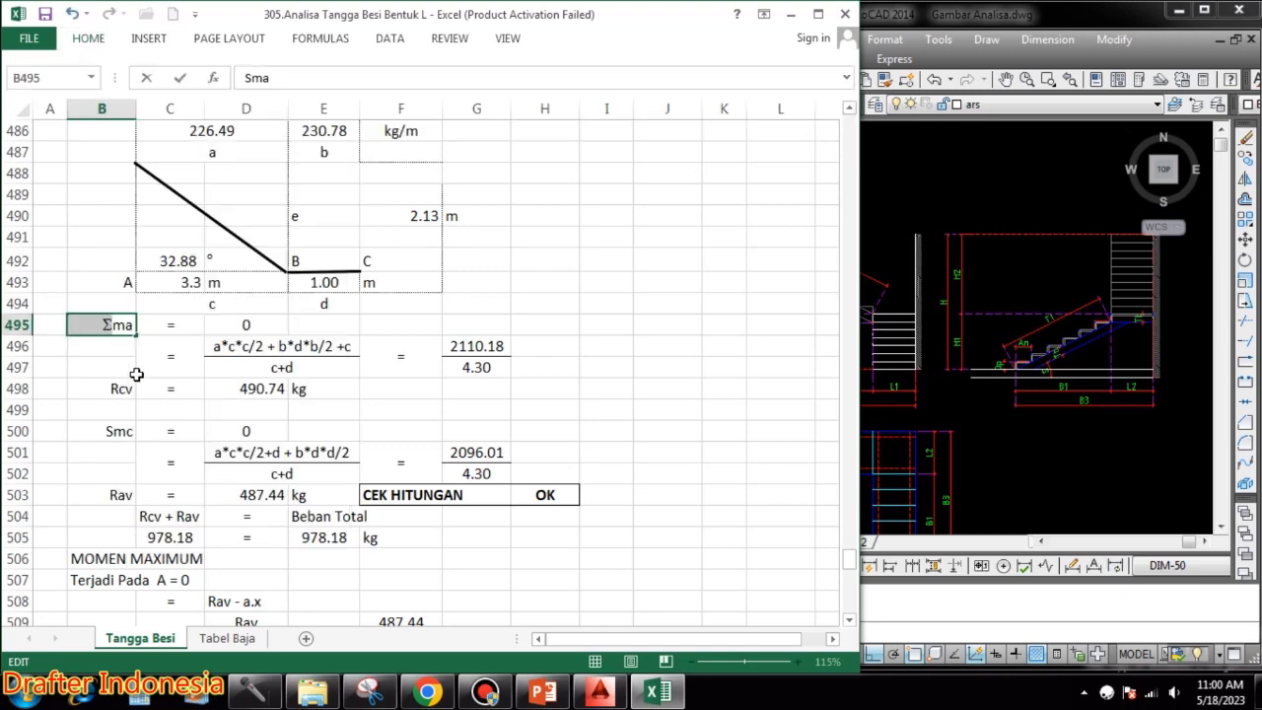
- Apply the Symbol font to the letter S of the Smc label in B500
click(114, 434)
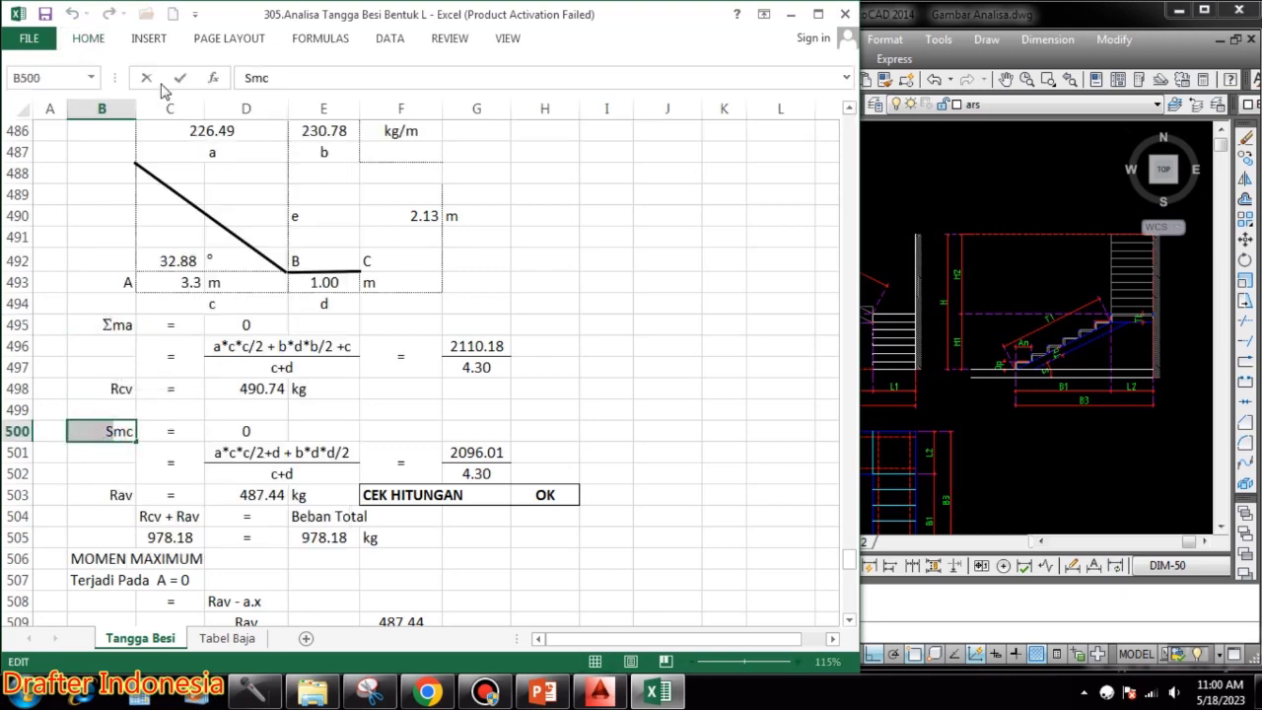
click(88, 38)
click(156, 71)
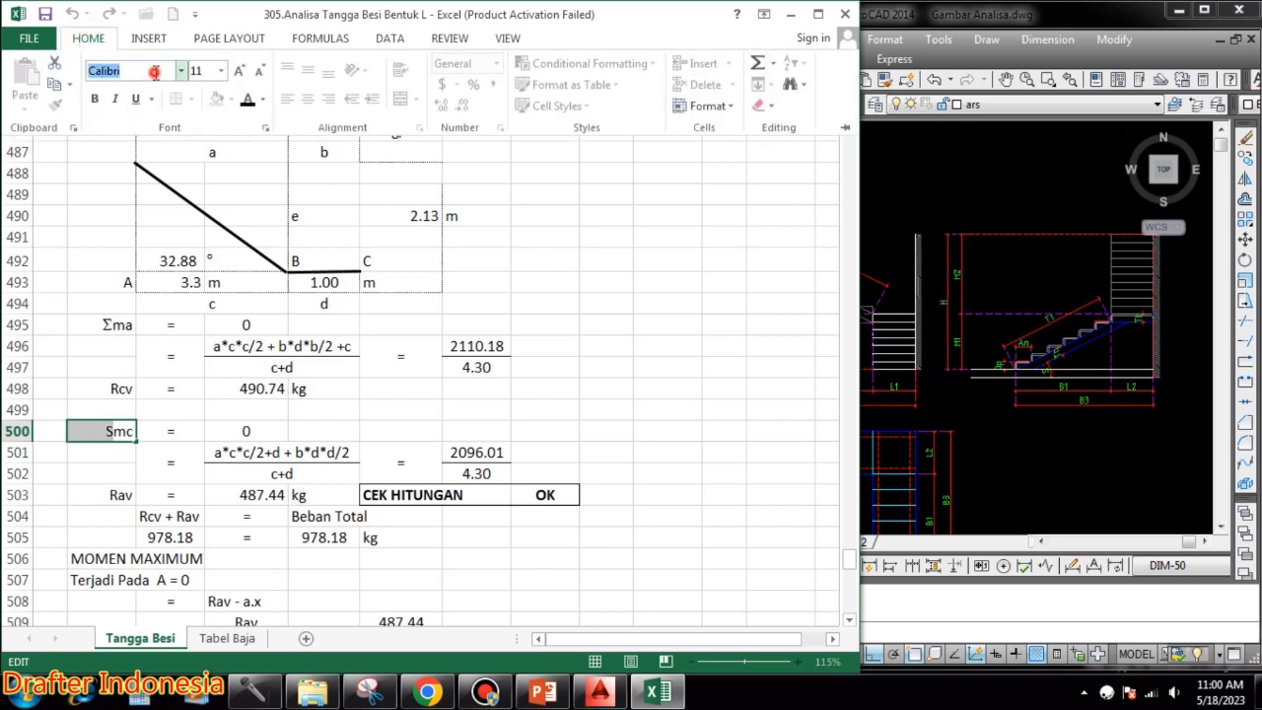
text(Symbol)
key(Return)
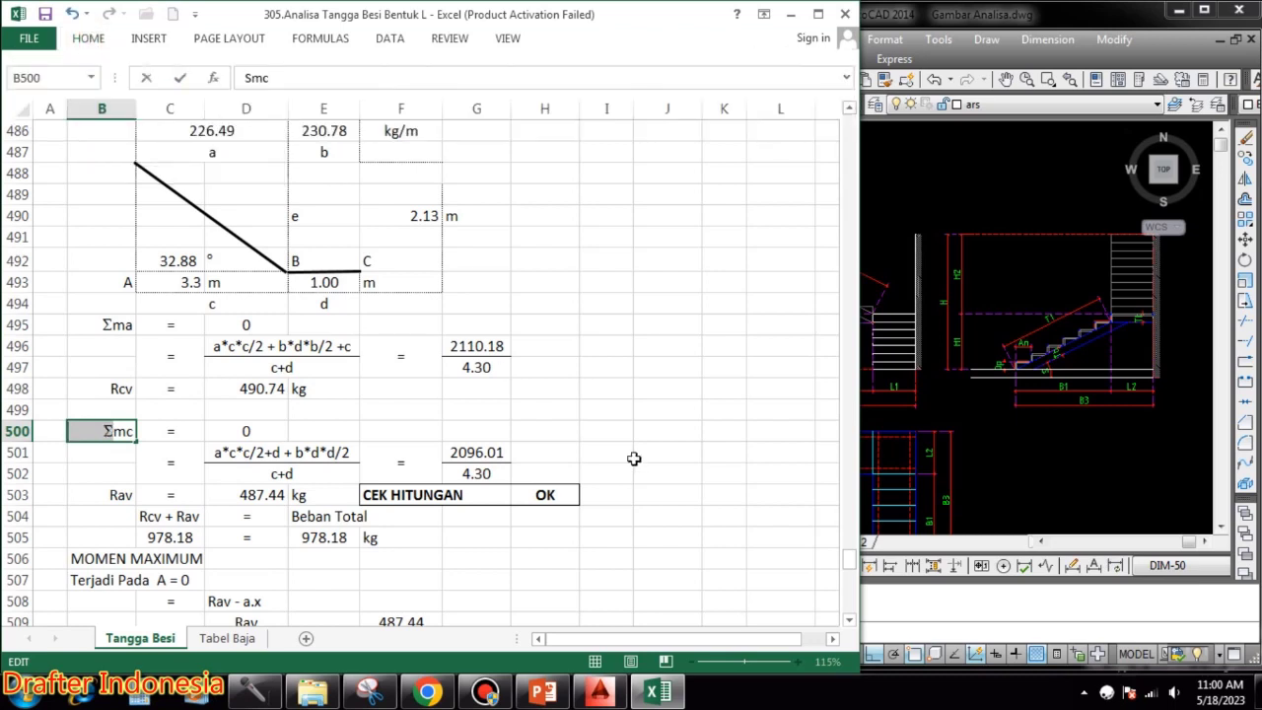
click(725, 474)
- Inspect the Rcv reaction calculation: the expressions in D496 and D497, the formulas in G496 and G497, and the result in D498
scroll(254, 377, up, 1)
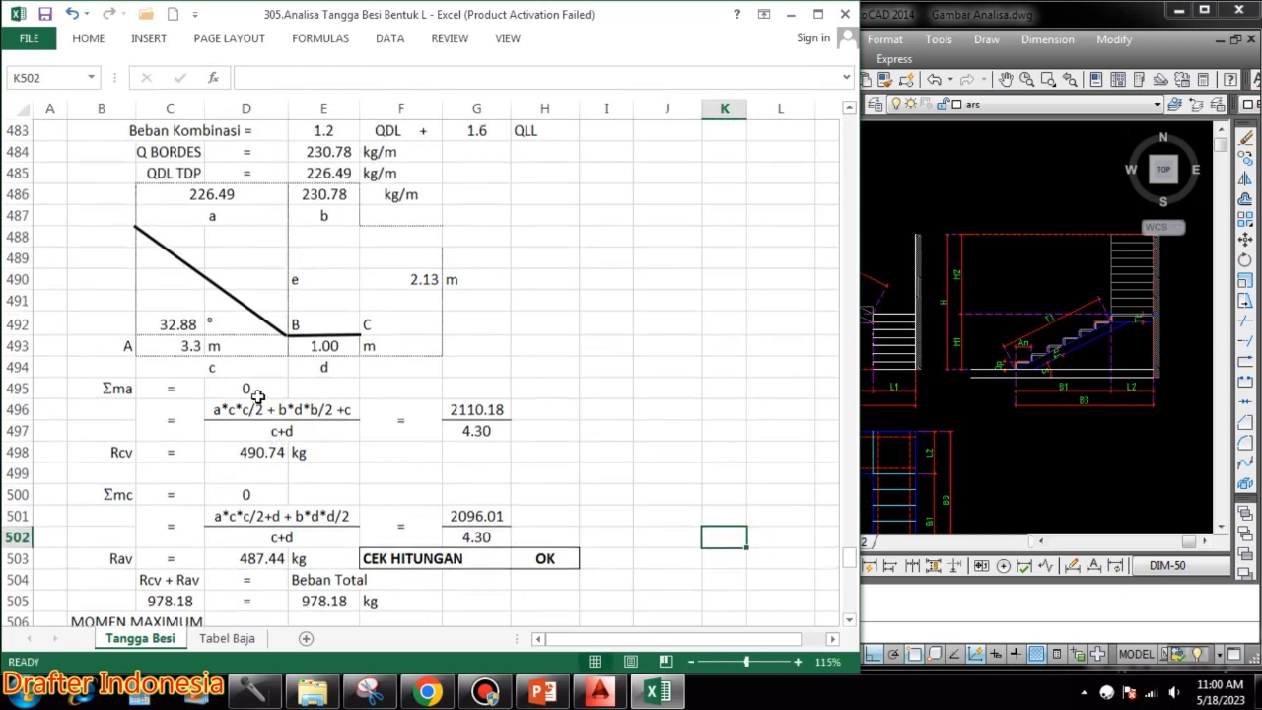
click(257, 453)
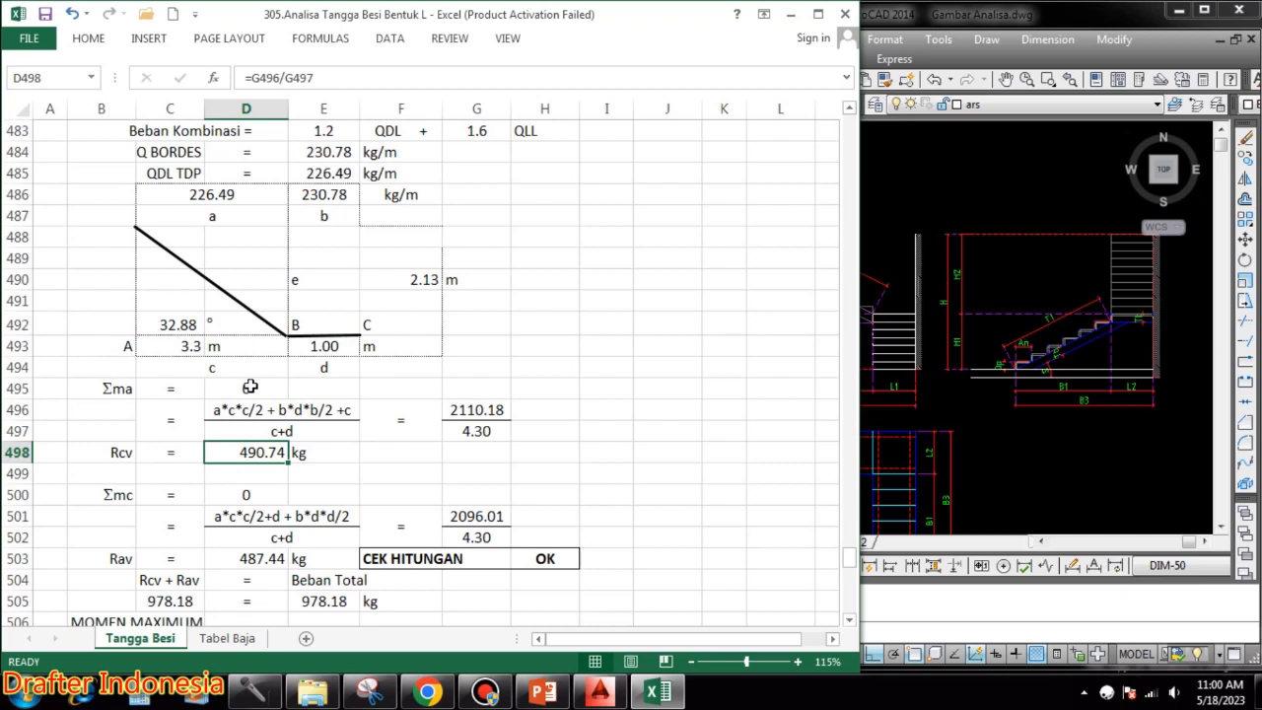
click(253, 410)
click(255, 431)
click(493, 409)
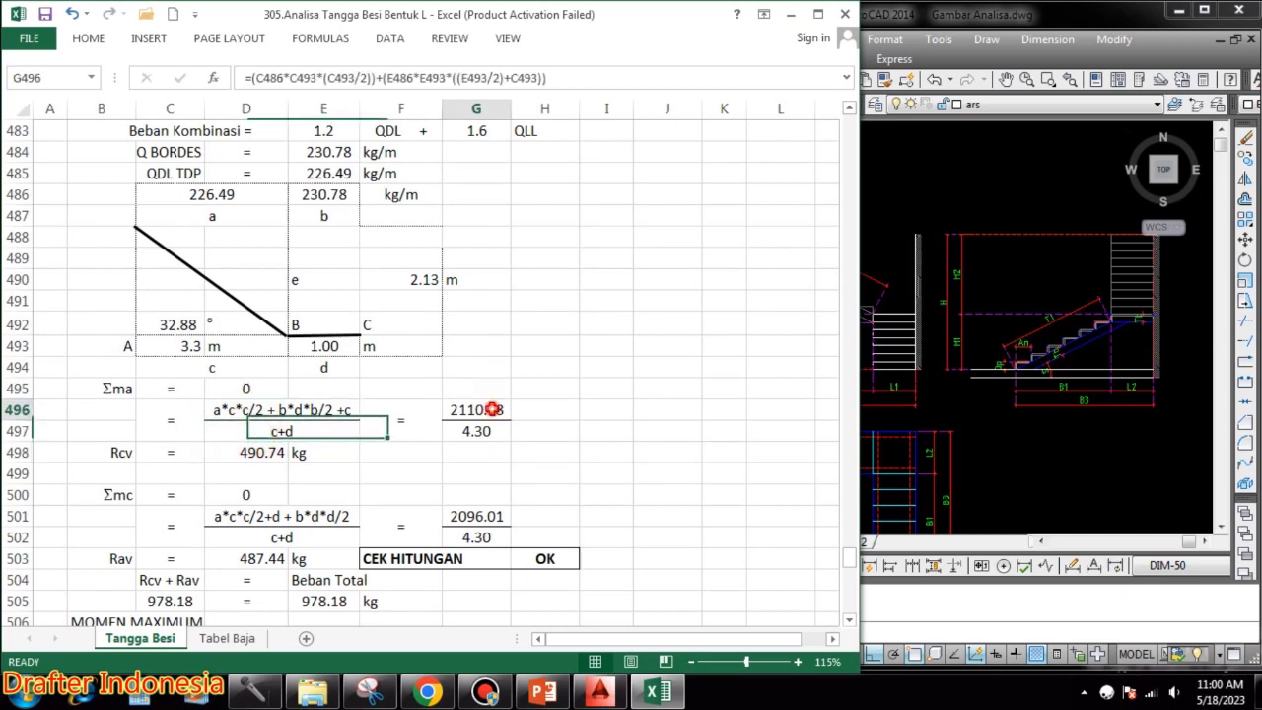
double_click(491, 409)
key(Escape)
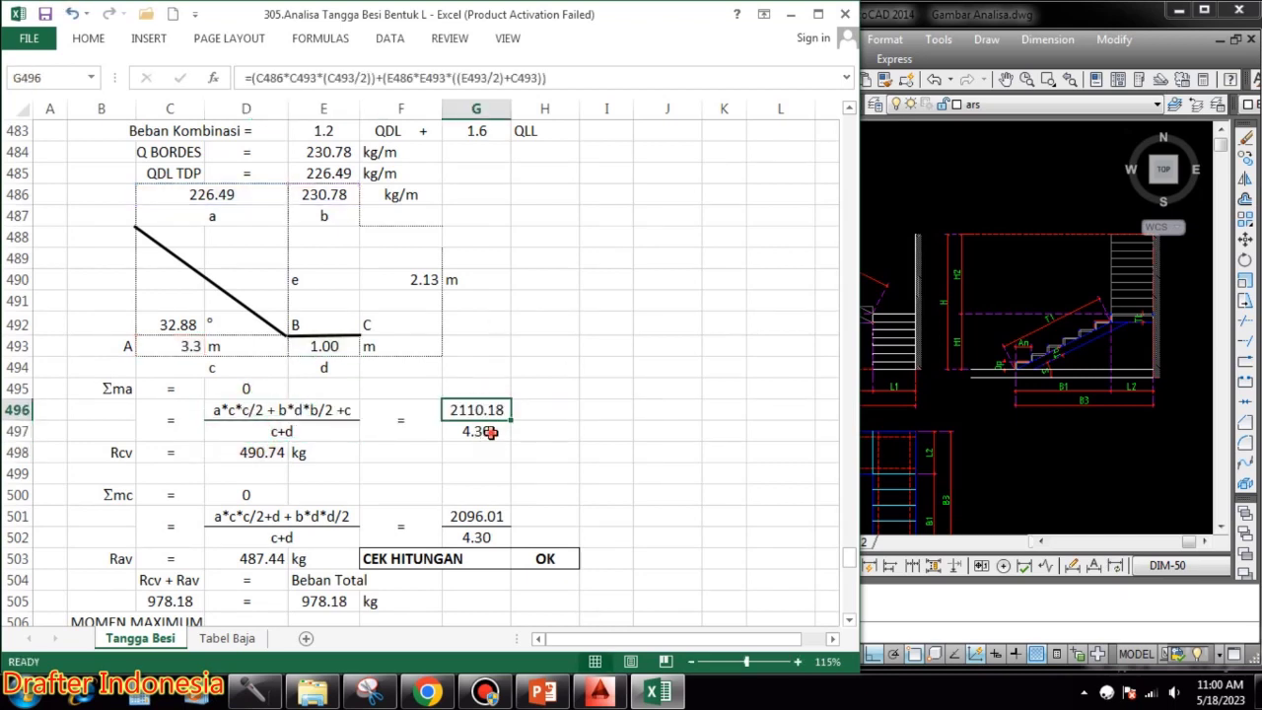
double_click(492, 434)
key(Escape)
double_click(267, 453)
key(Escape)
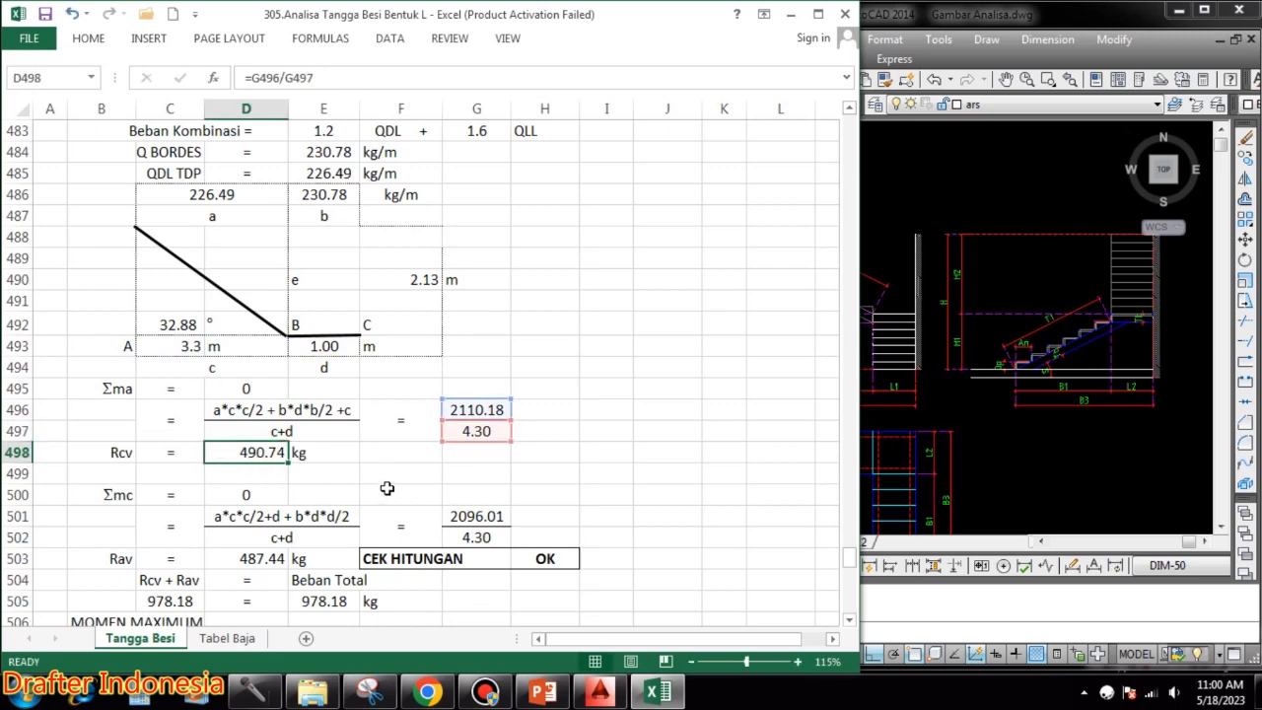
- Inspect the Rav reaction calculation: the expressions in D501 and D502, the formulas in G501 and G502, and the result in D503
scroll(386, 487, down, 2)
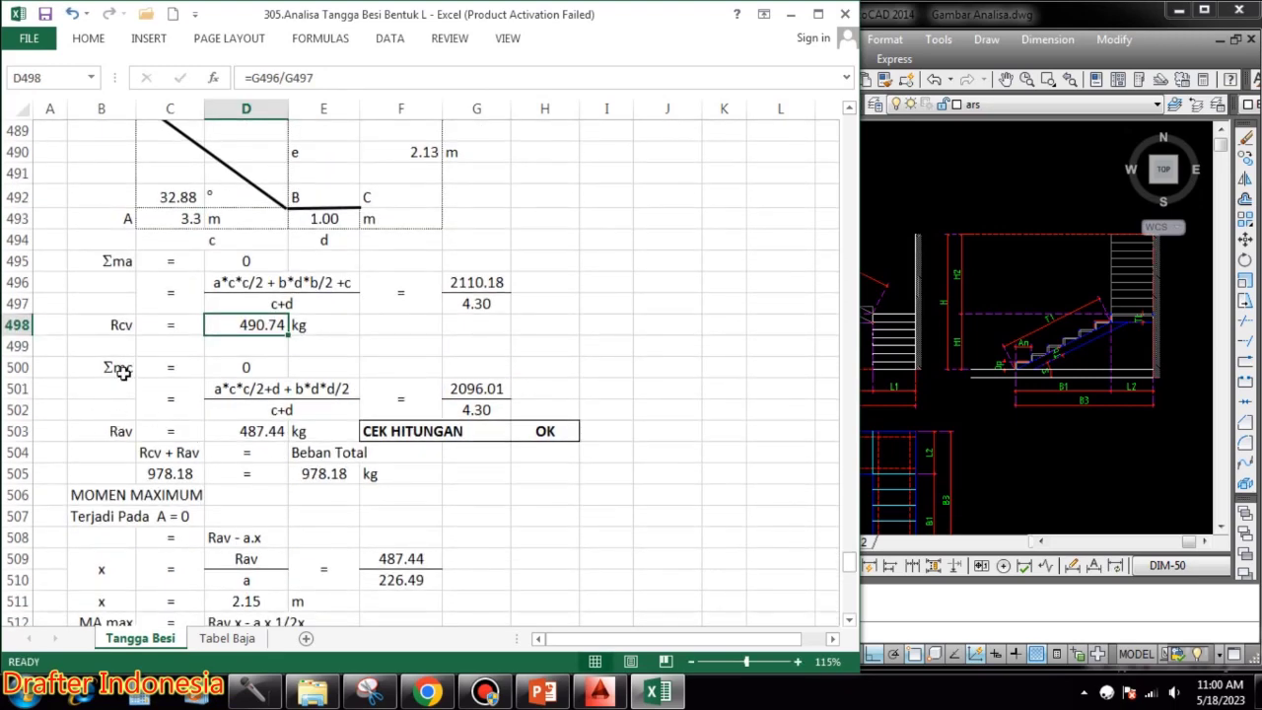
click(263, 367)
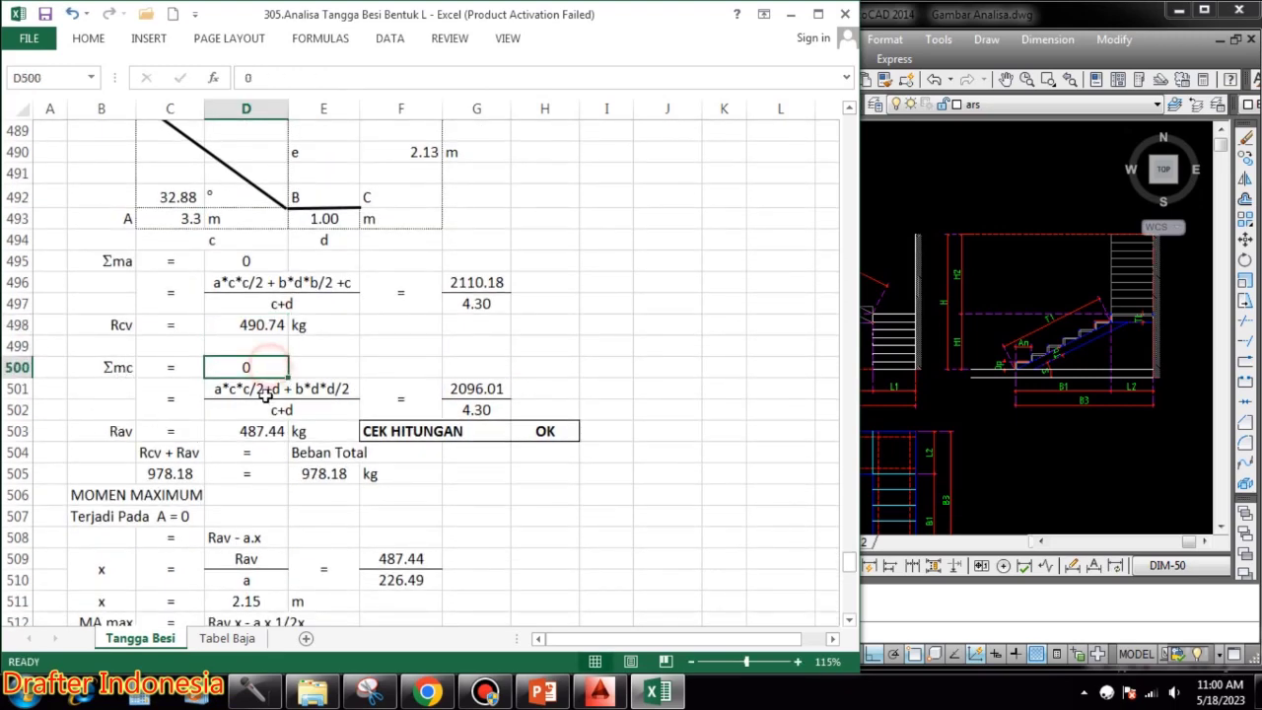
double_click(262, 392)
click(262, 412)
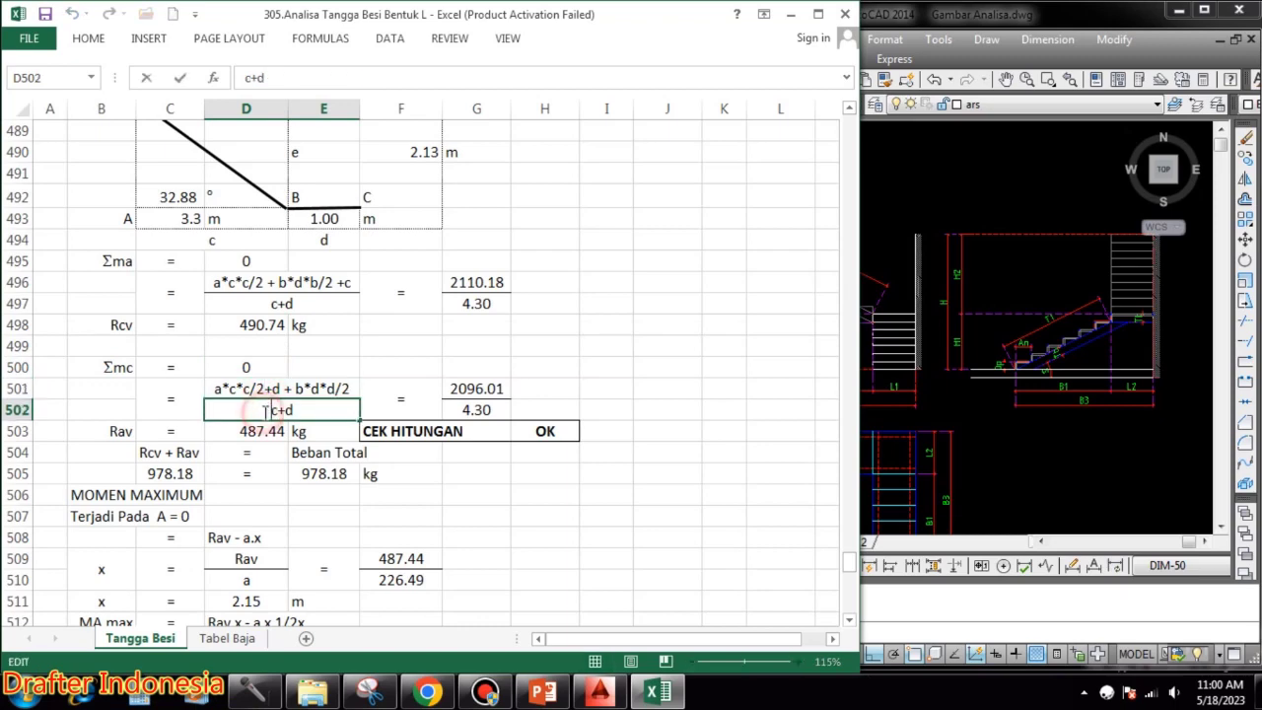
double_click(484, 387)
click(495, 409)
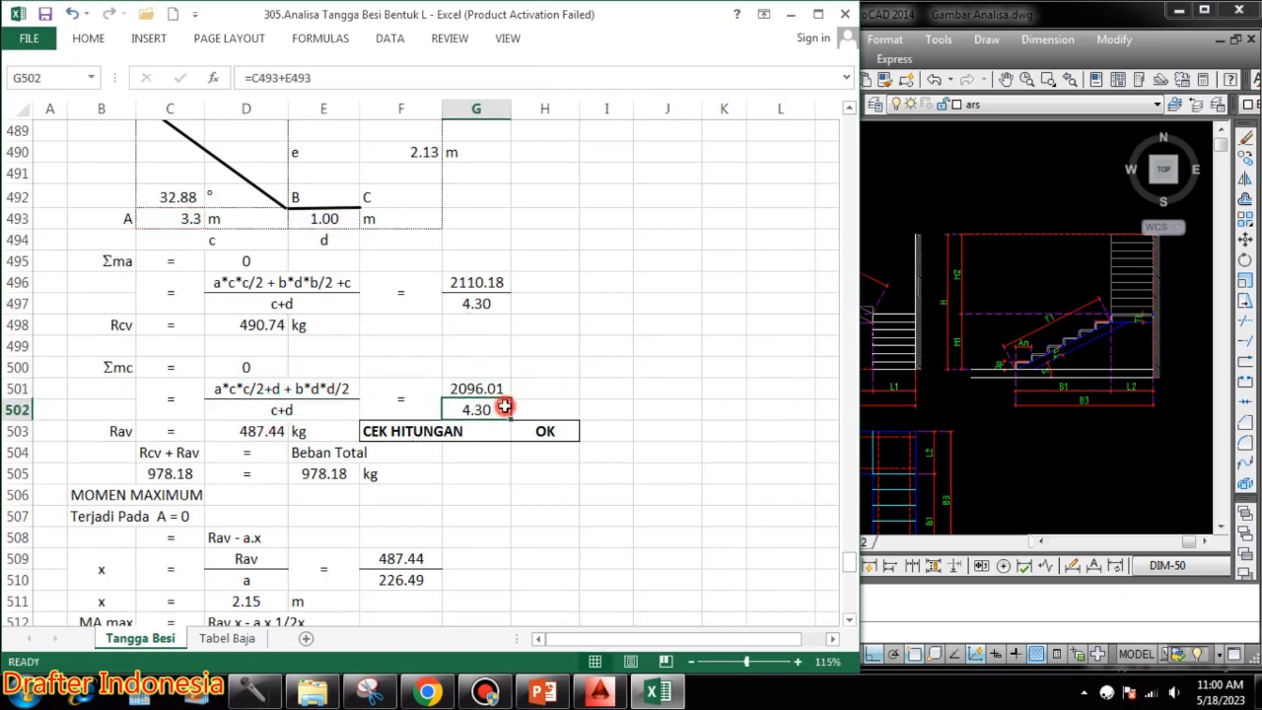
double_click(495, 408)
key(Escape)
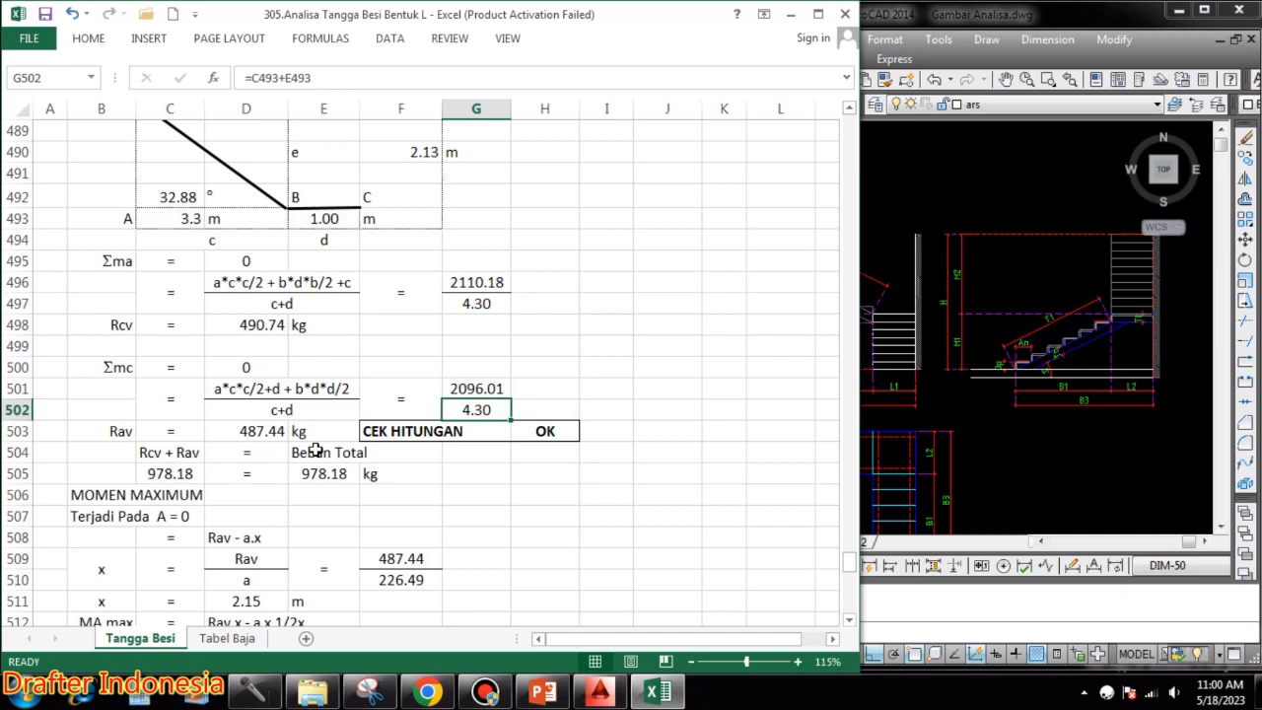
double_click(253, 431)
key(Escape)
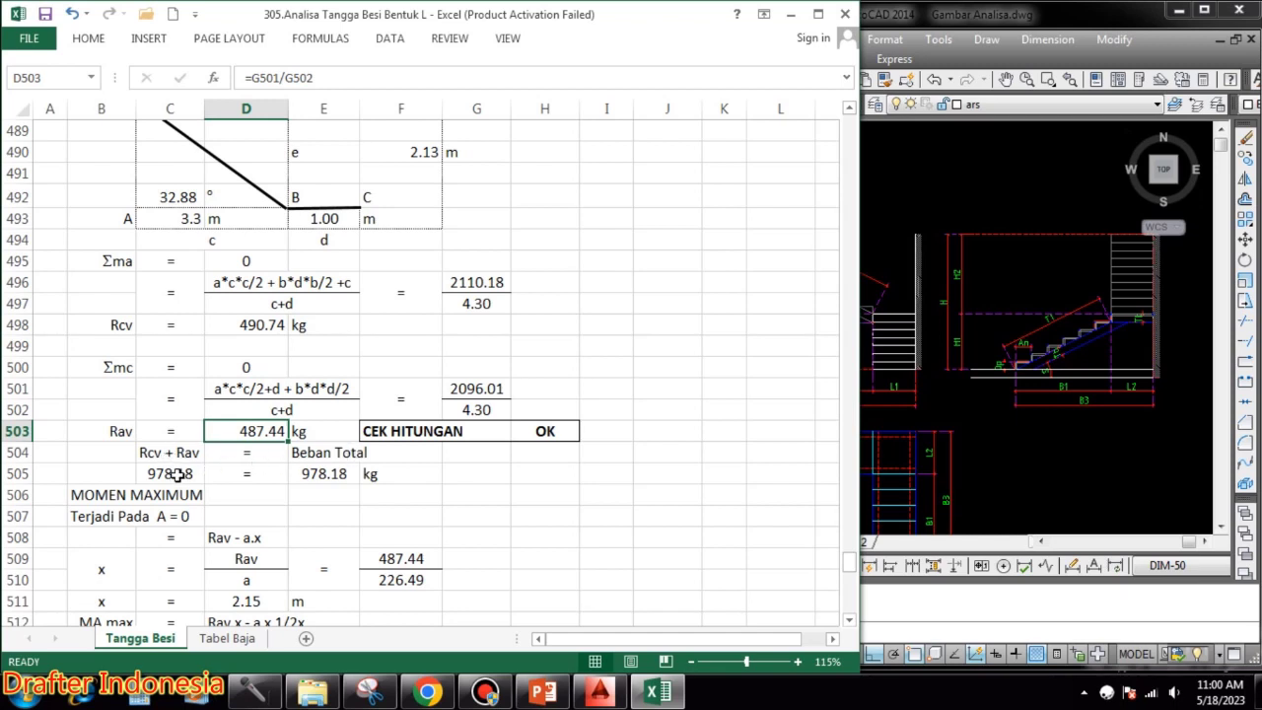
- Inspect the reaction check formulas in C505 for Rcv + Rav and in E505 for the total load
double_click(173, 474)
click(328, 477)
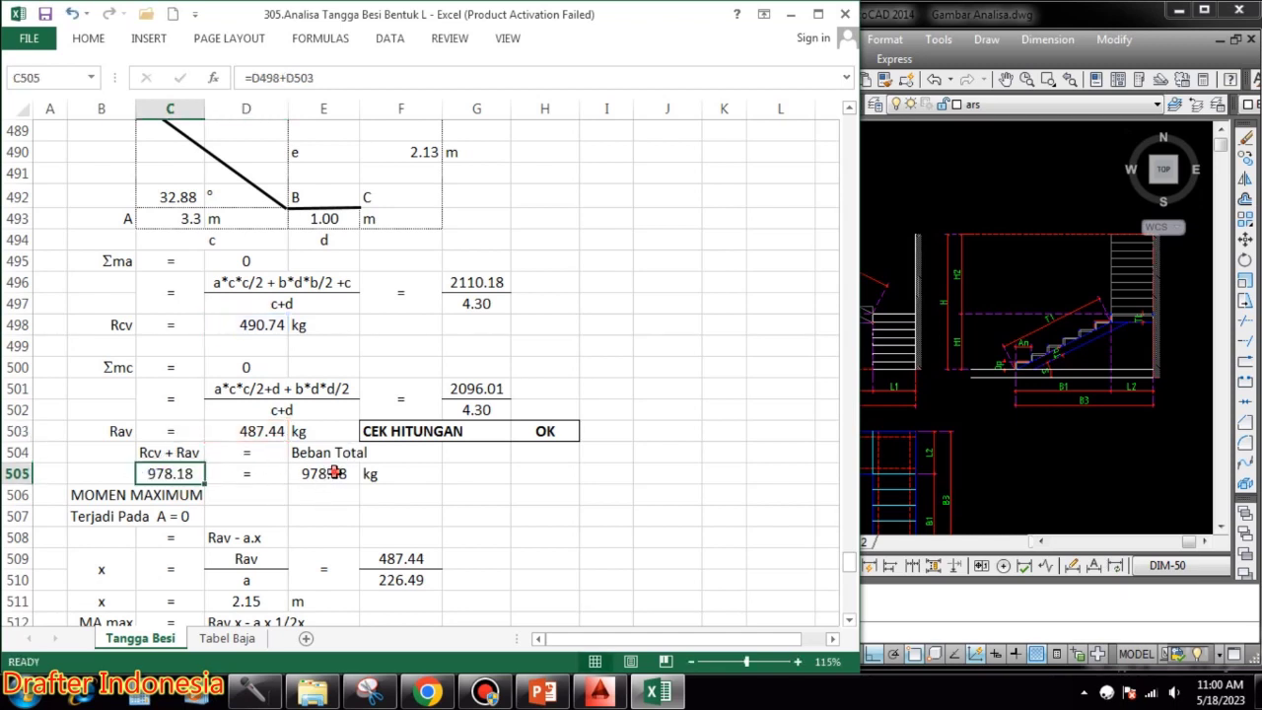
double_click(325, 474)
key(Escape)
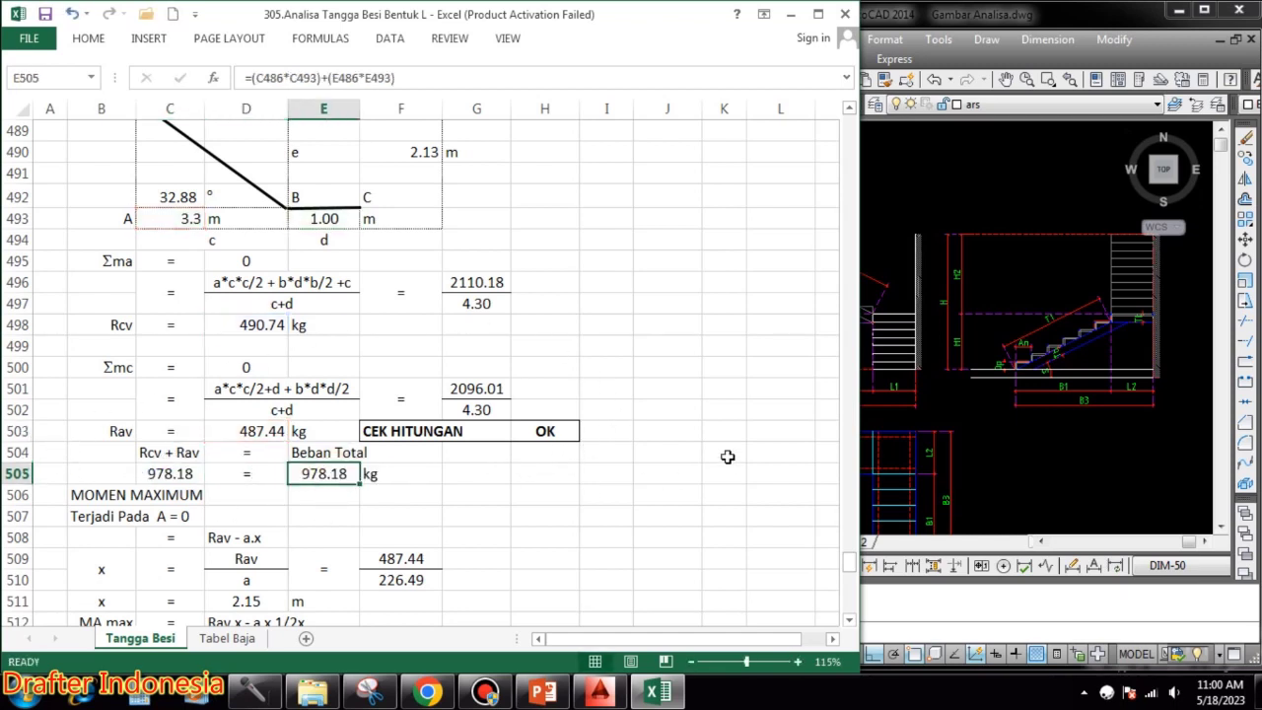
- Inspect the x distance calculation for A = 0: the formulas in F509 and F510 and the result in D511
scroll(561, 412, down, 2)
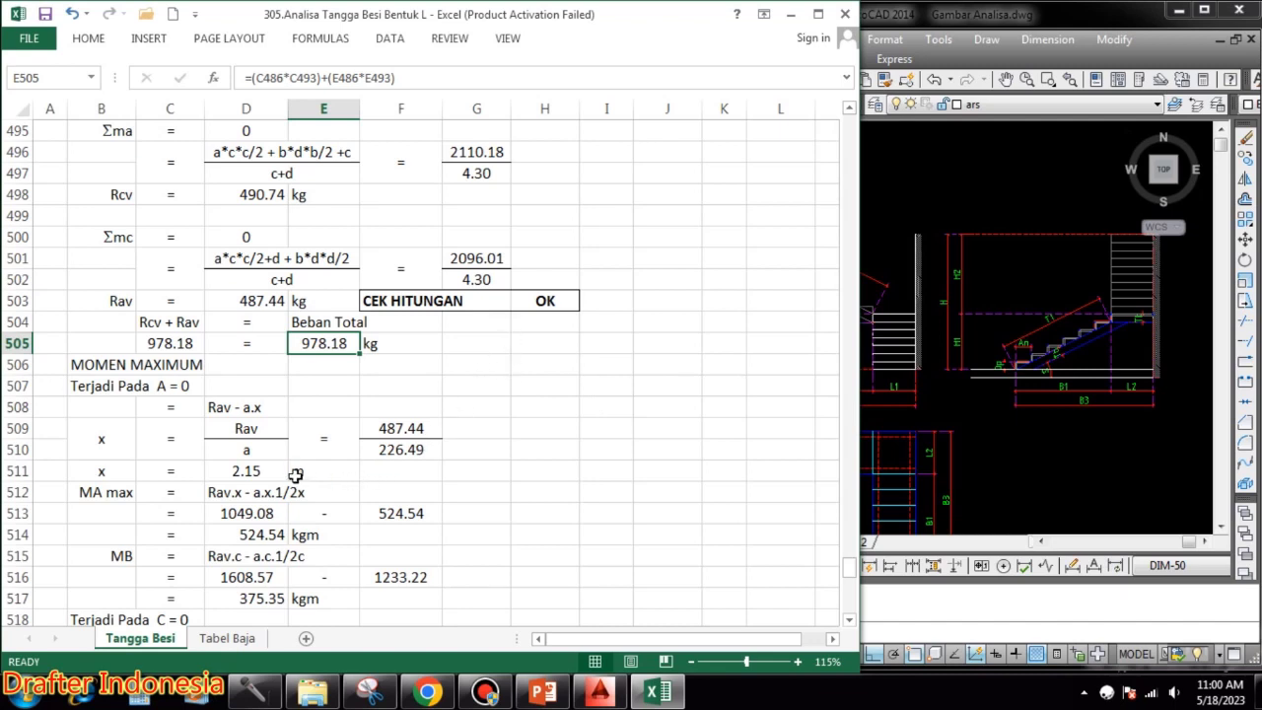
double_click(406, 429)
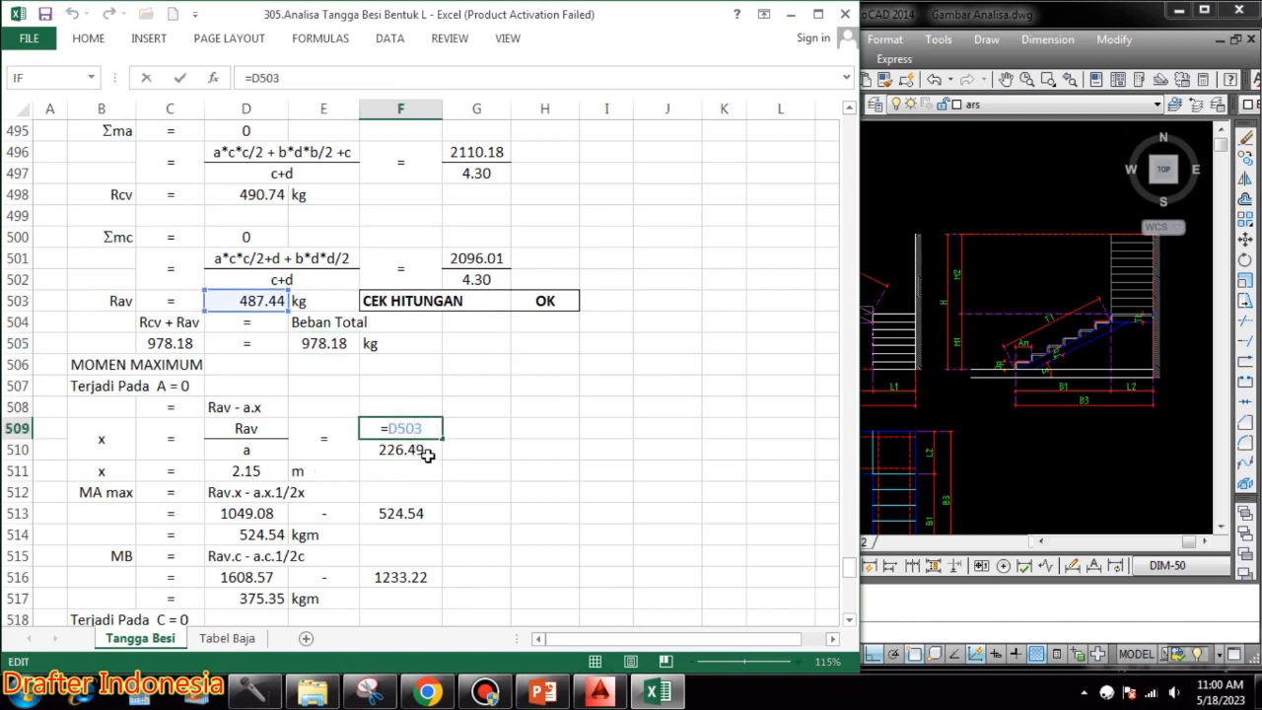
double_click(426, 450)
click(253, 471)
double_click(253, 472)
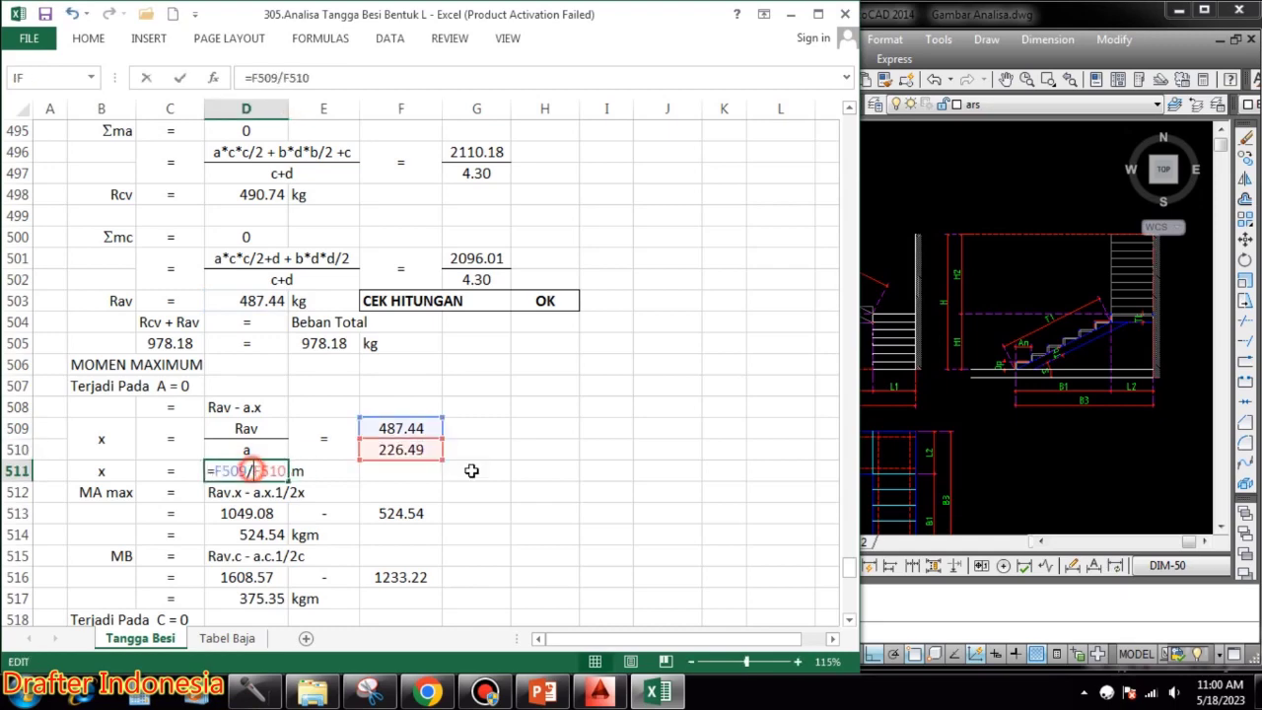
click(510, 472)
click(241, 466)
- Inspect the MA max moment calculation: the formulas in D513 and F513 and their difference in D514
scroll(257, 463, down, 1)
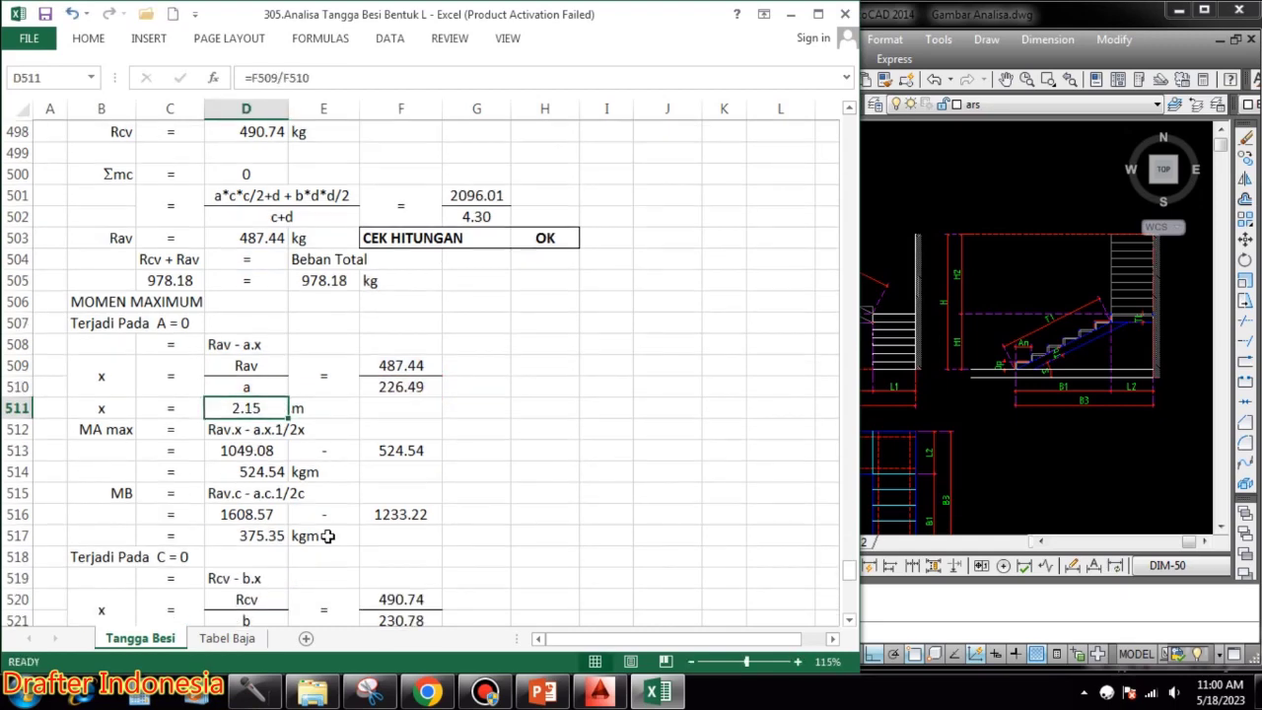
click(264, 453)
double_click(264, 454)
key(Escape)
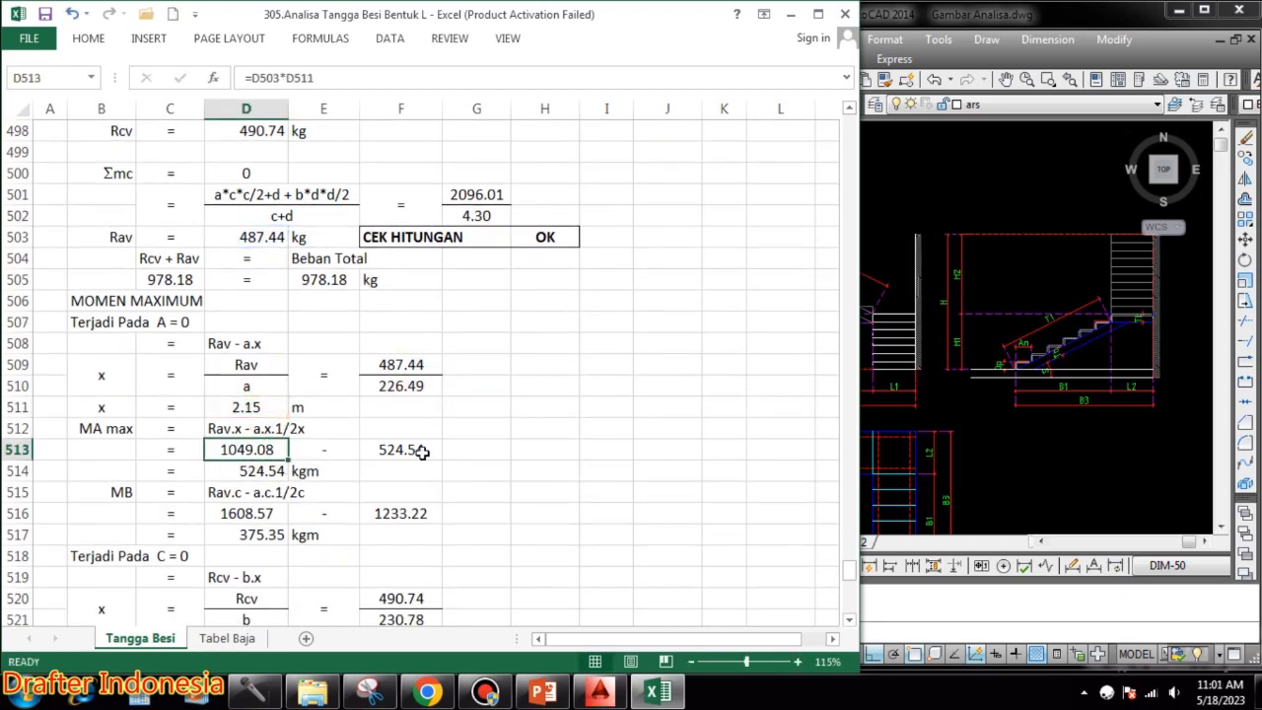
double_click(409, 449)
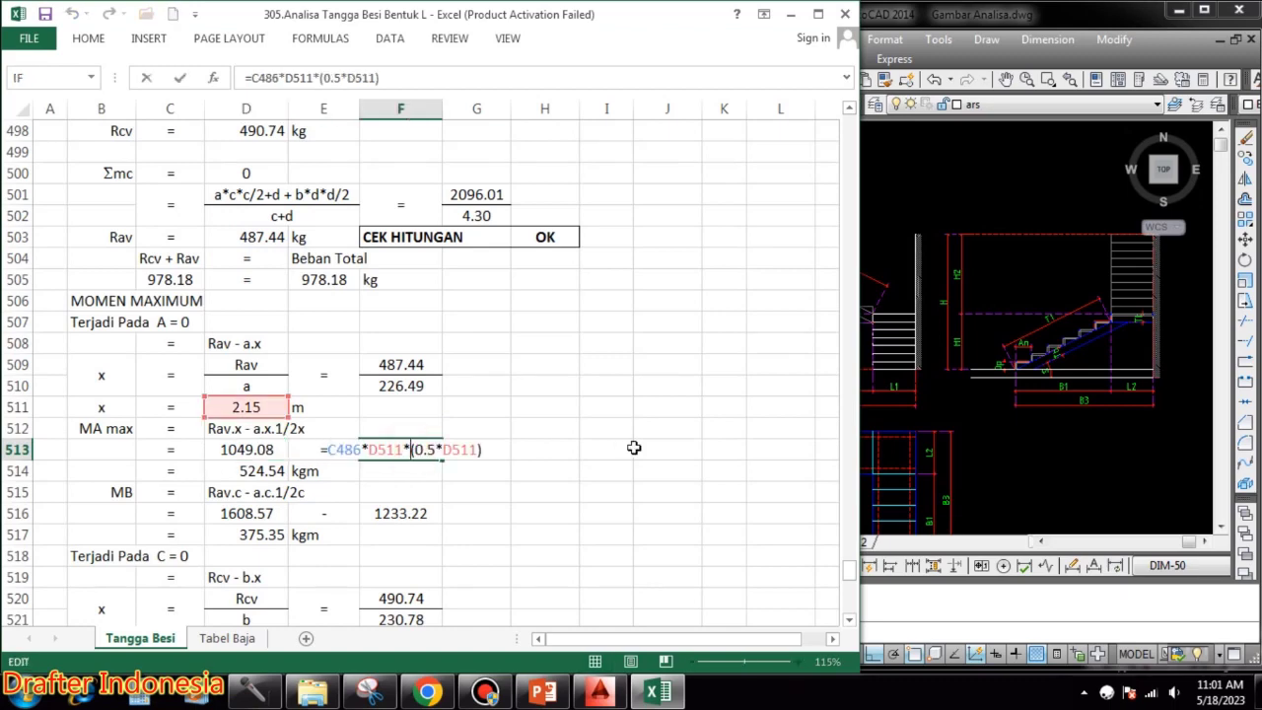
key(Escape)
double_click(265, 471)
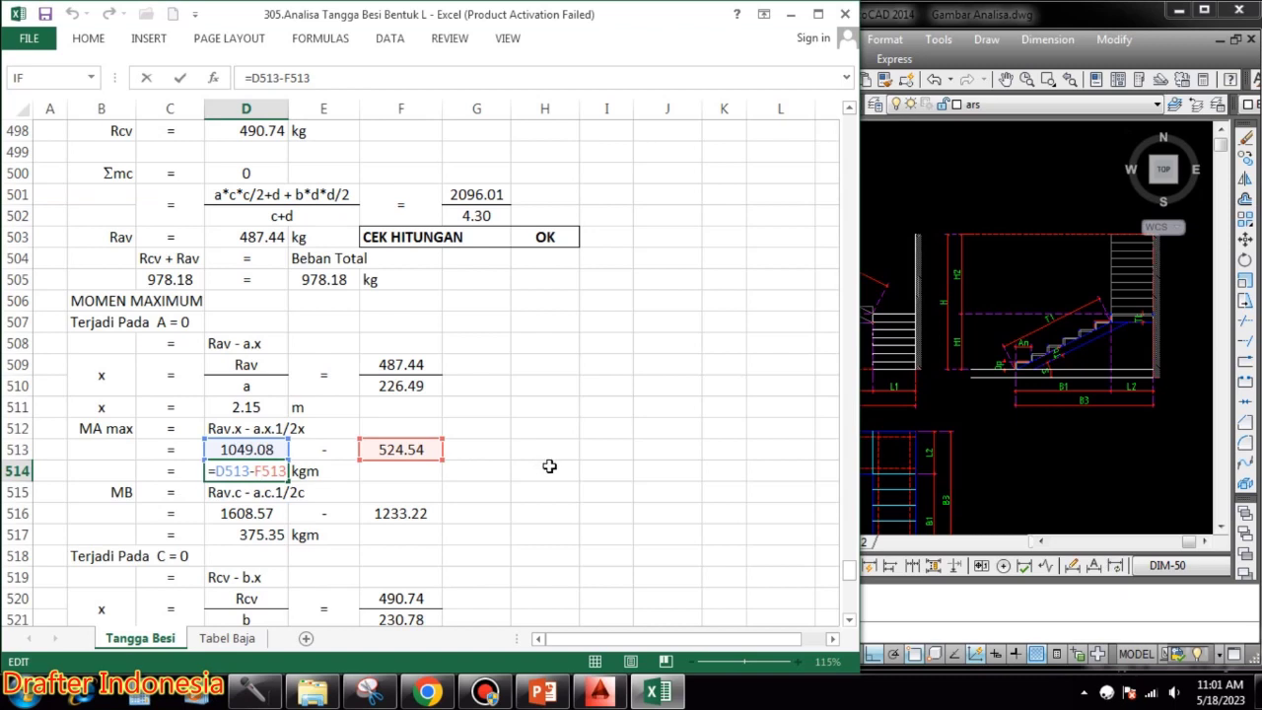
key(Escape)
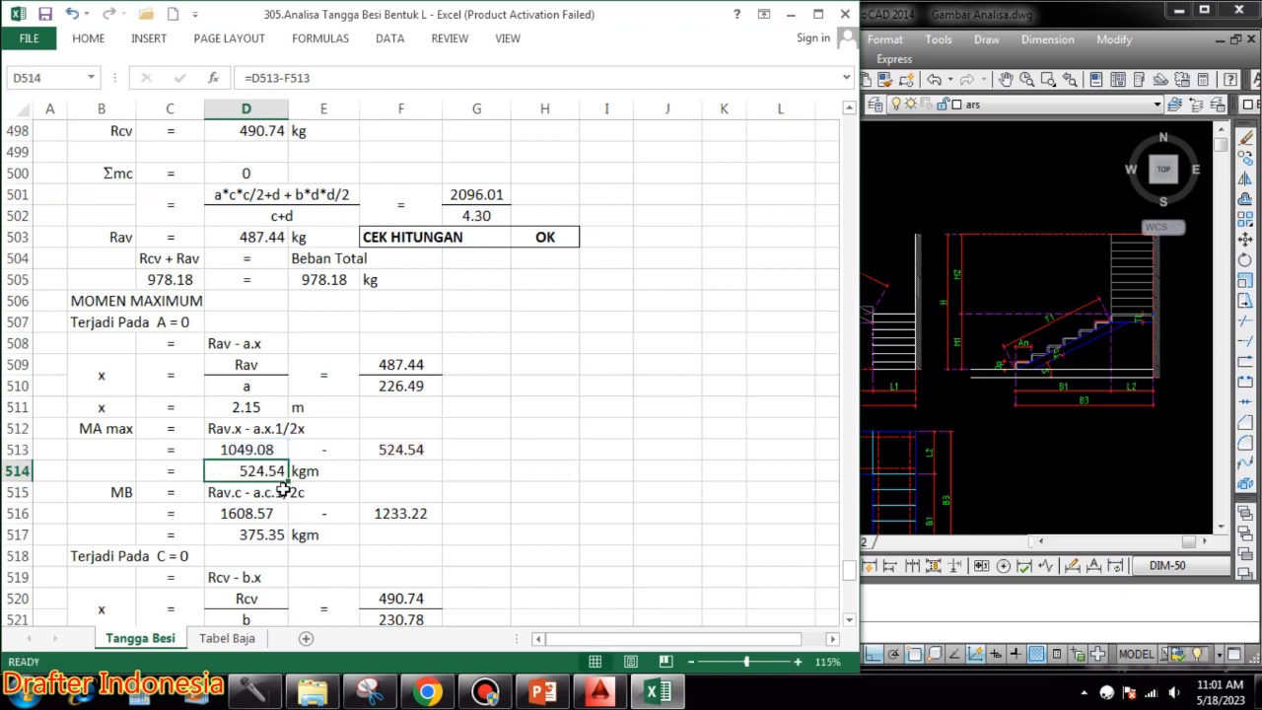
- Inspect the MB moment calculation for A = 0: the formulas in D516 and F516 and their difference in D517
double_click(265, 512)
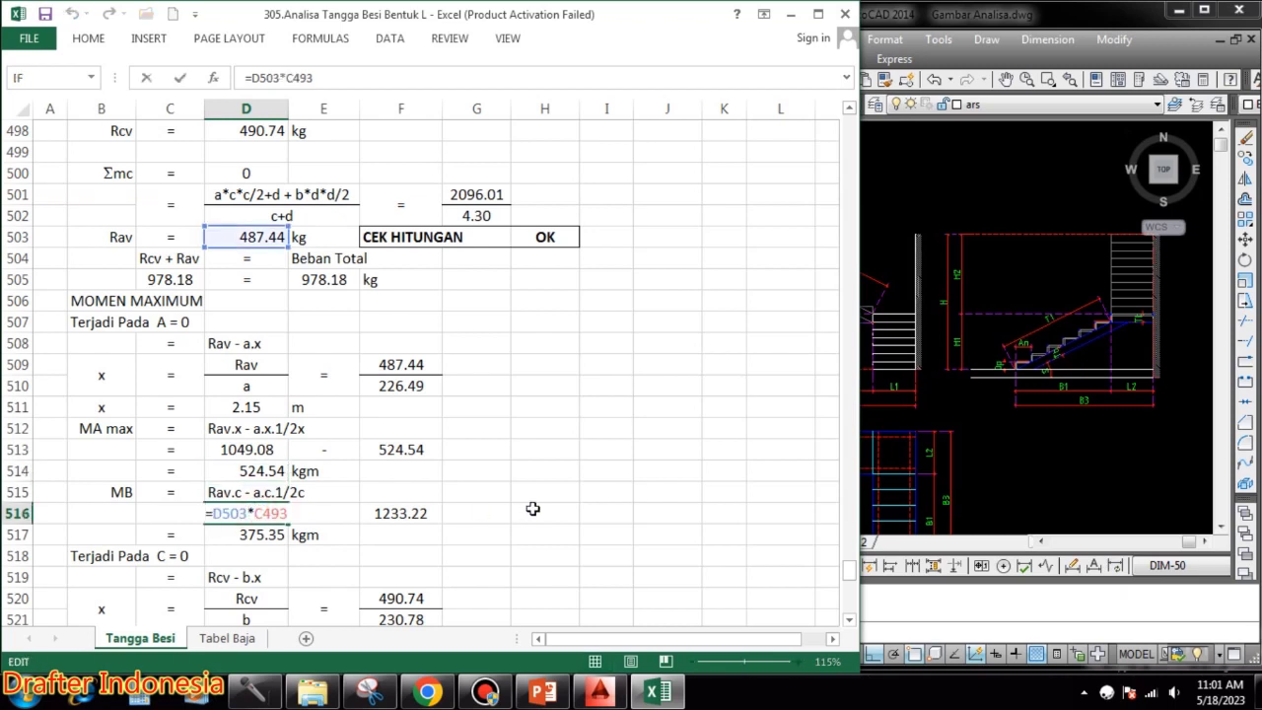
key(Escape)
double_click(417, 513)
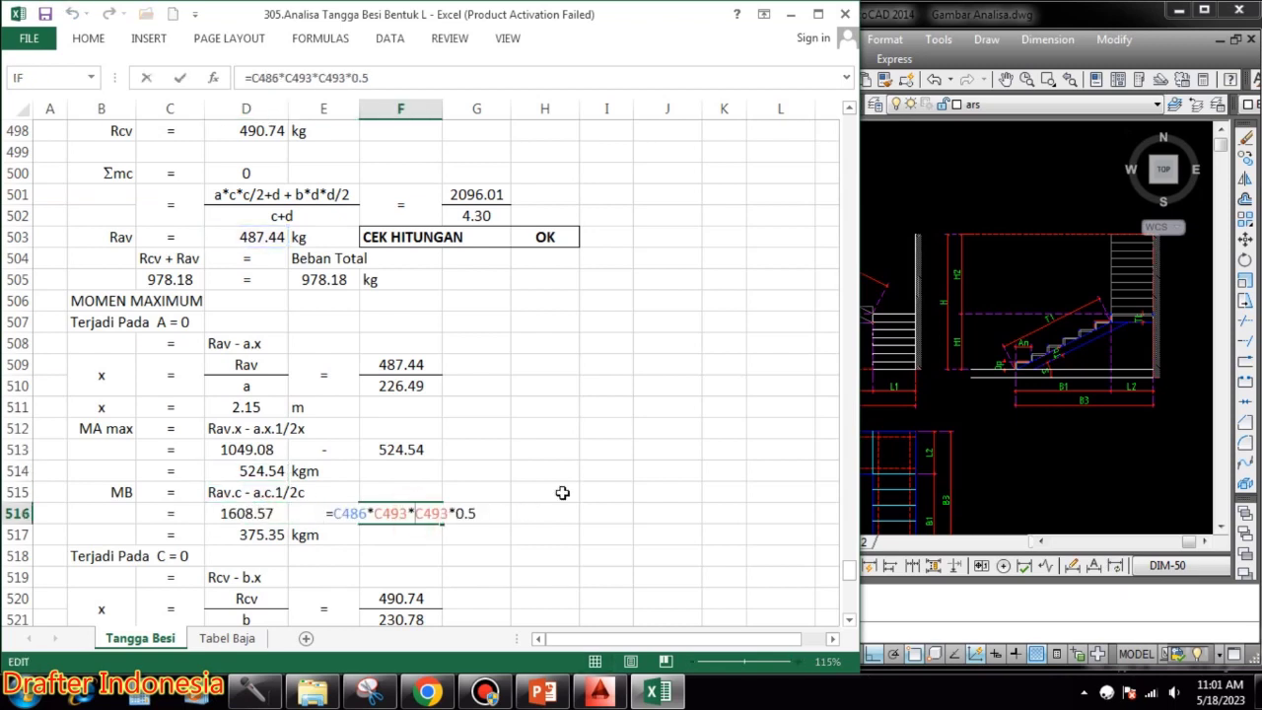
key(Escape)
double_click(280, 538)
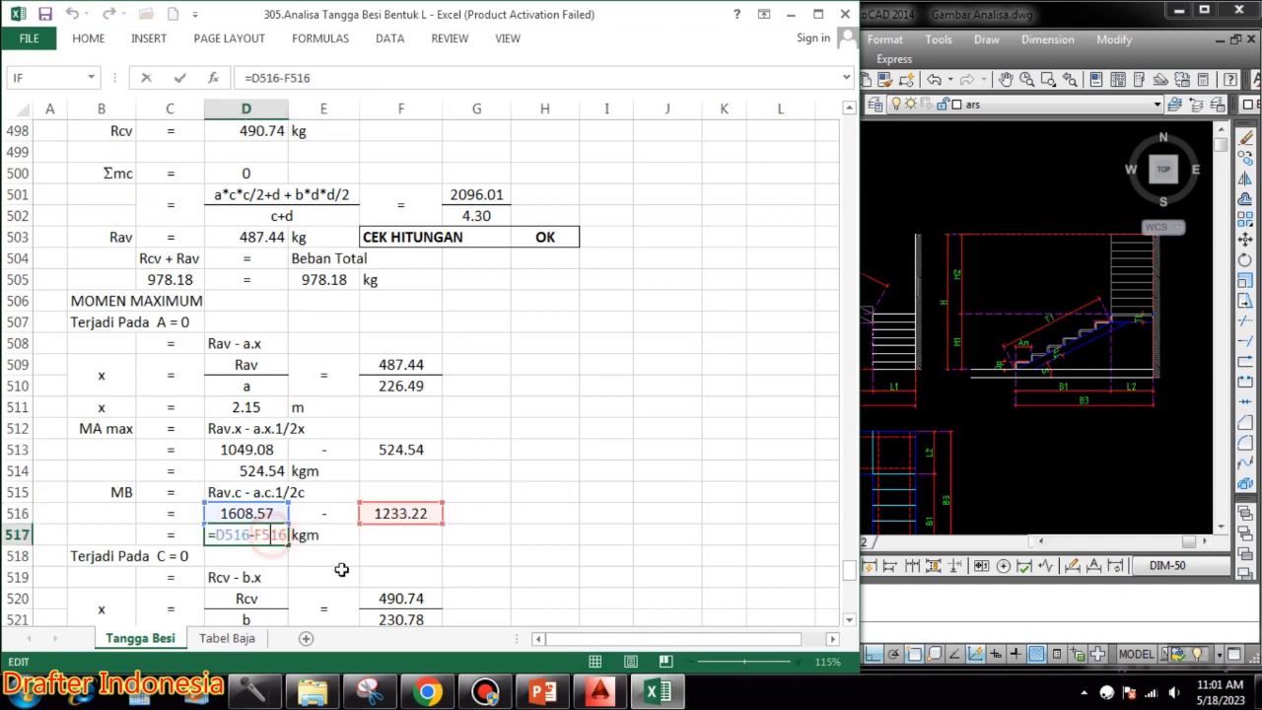
key(Escape)
- Inspect the x distance calculation for C = 0: the formulas in F520 and F521 and the result in D522
scroll(630, 470, down, 3)
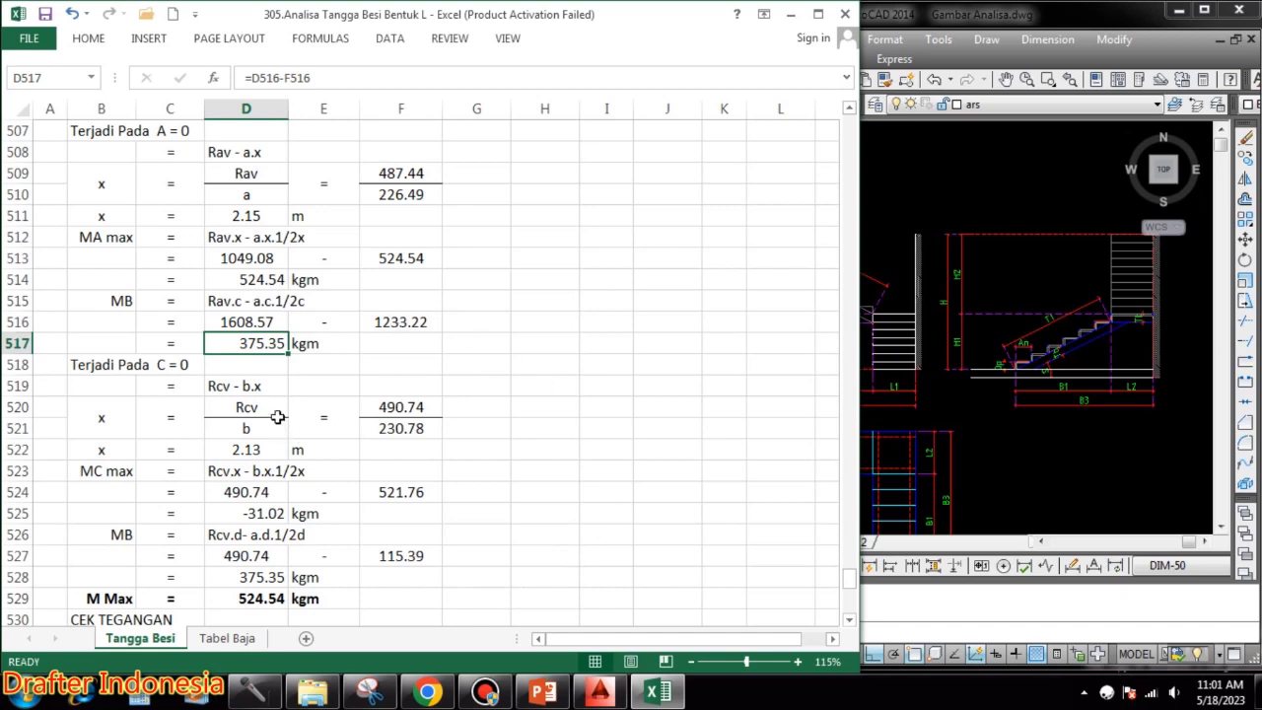
click(406, 408)
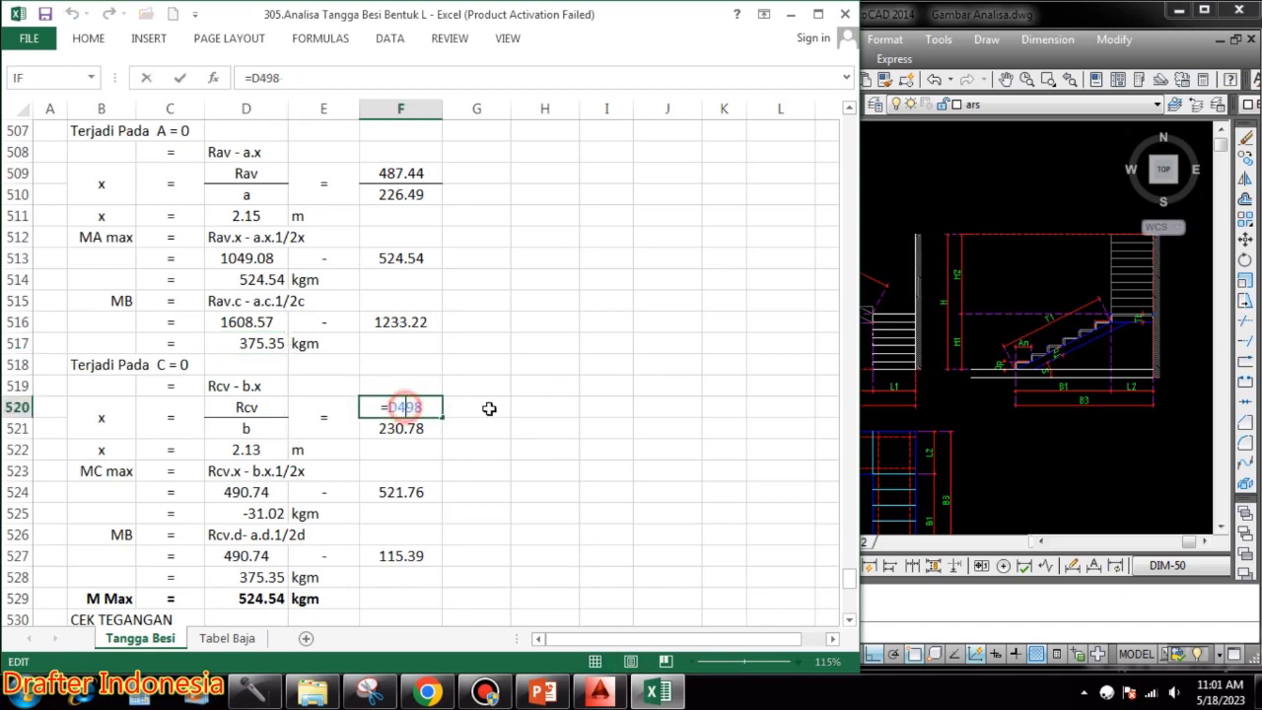
click(416, 429)
double_click(416, 429)
key(Escape)
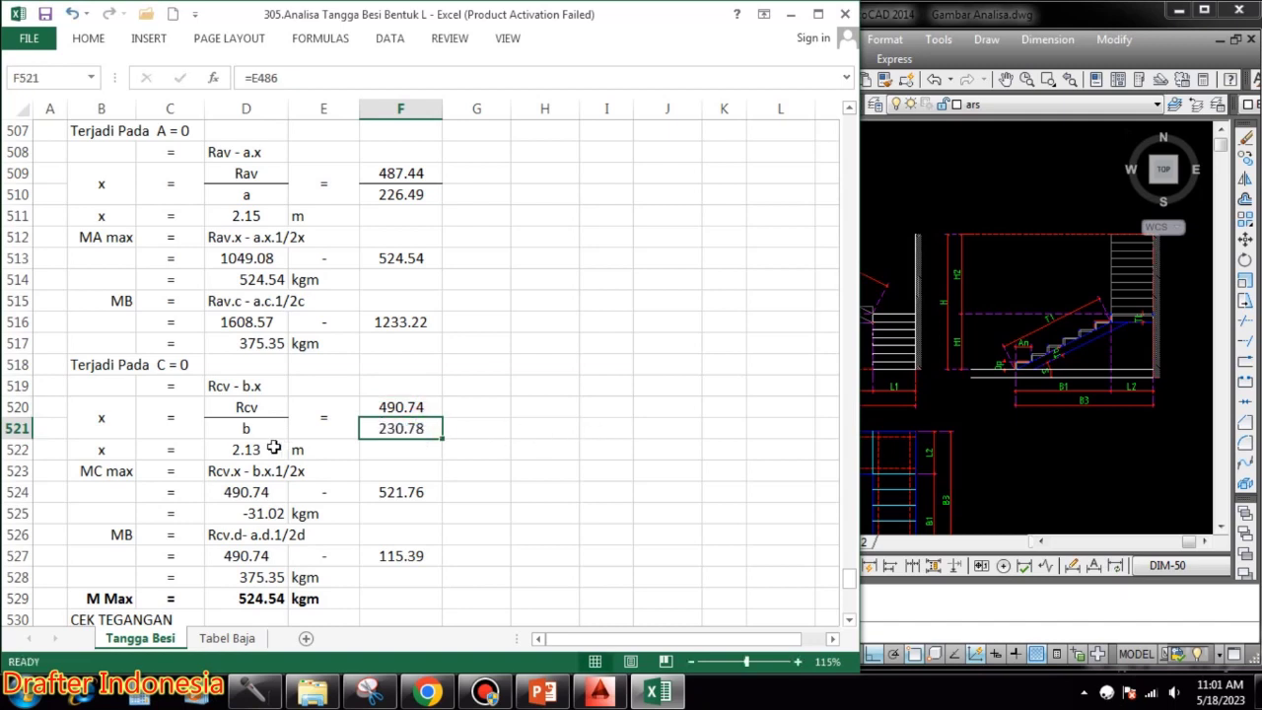
double_click(248, 445)
key(Escape)
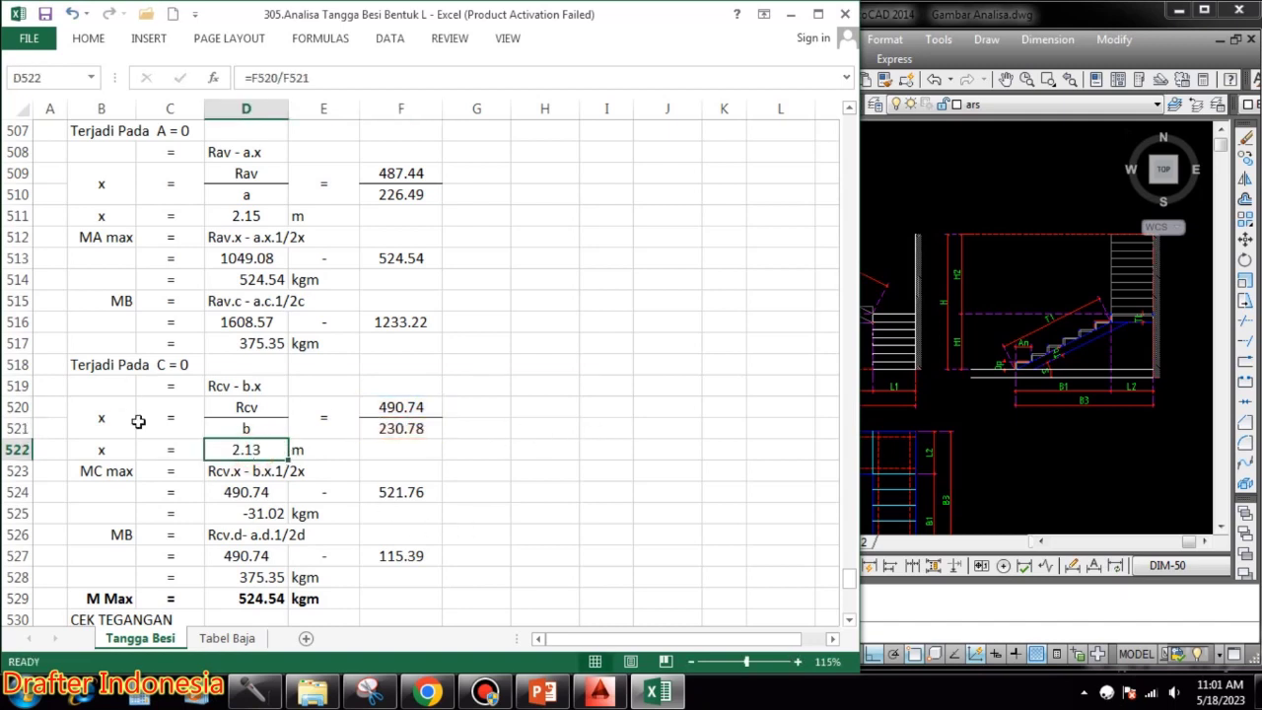
- Inspect the MC max moment calculation: the formulas in D524 and F524 and their difference in D525
double_click(258, 494)
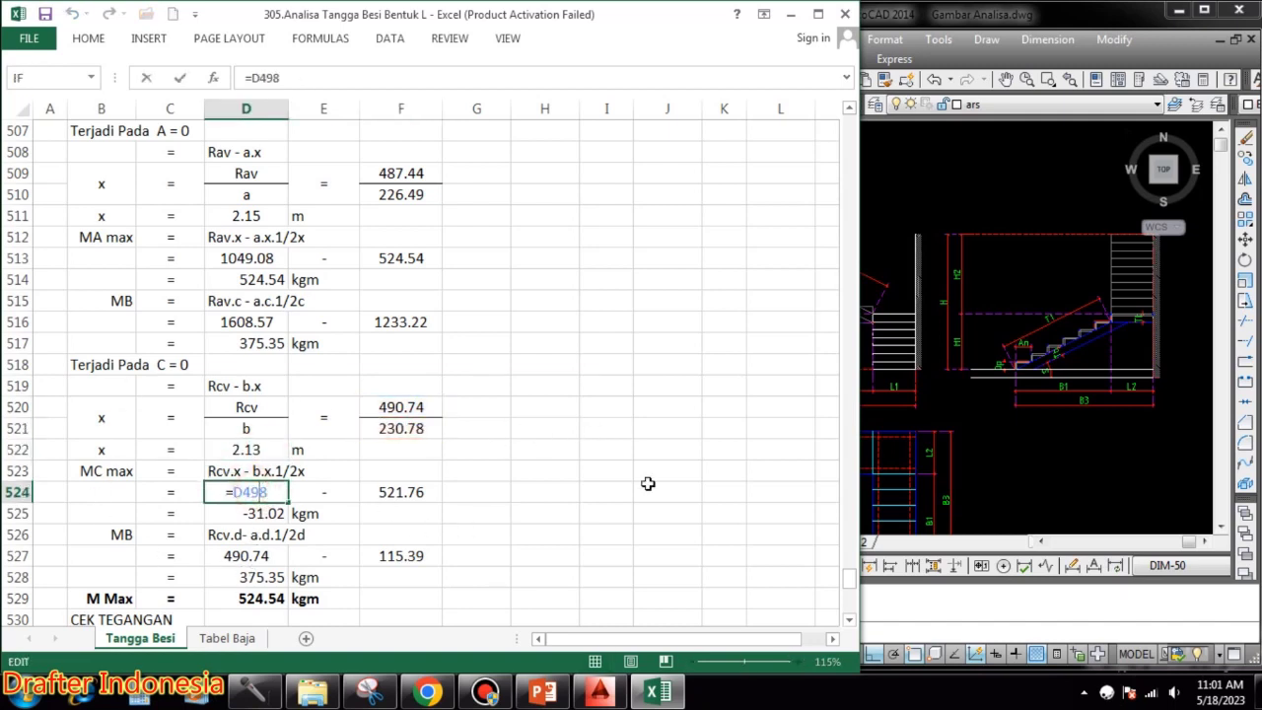
key(Escape)
double_click(401, 491)
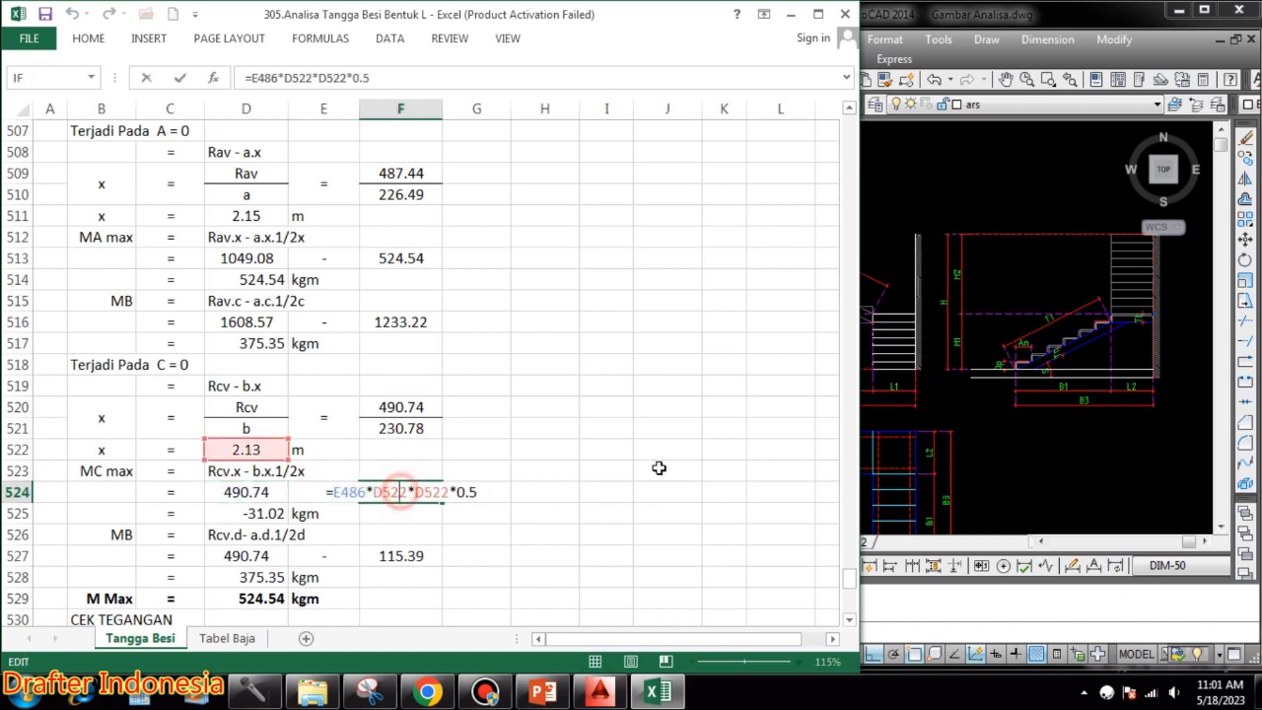
key(Escape)
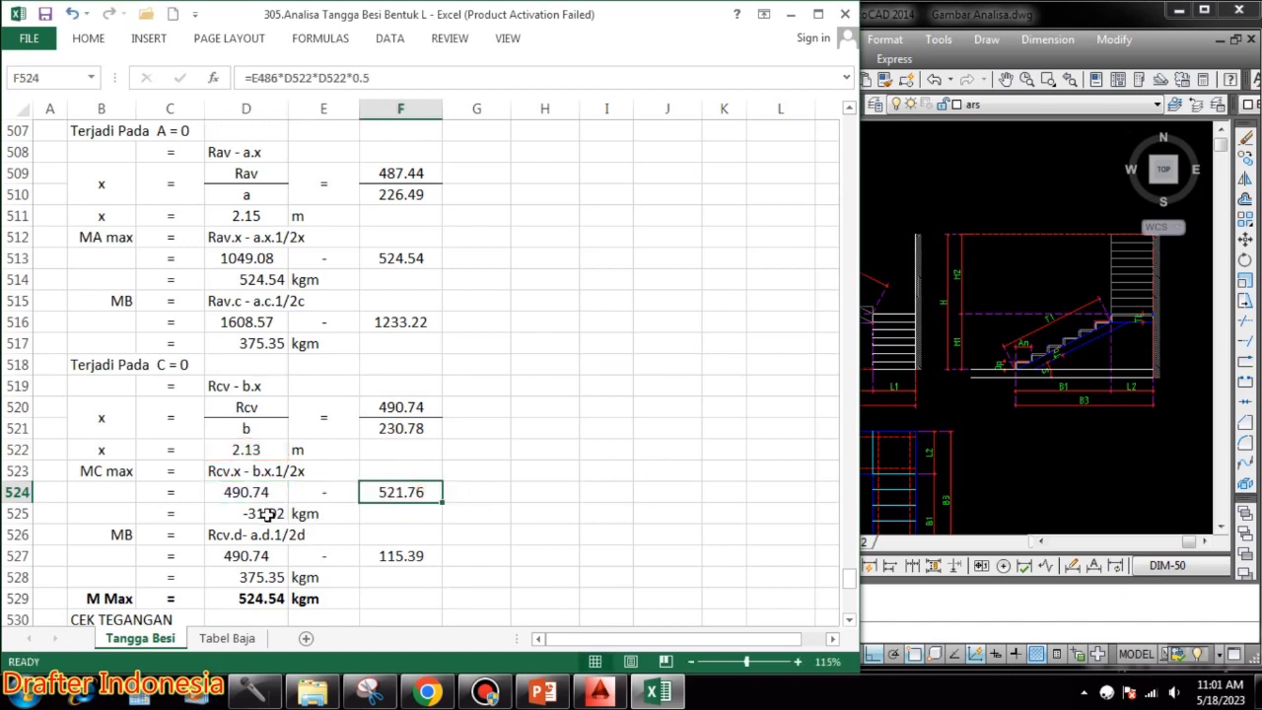
double_click(258, 513)
key(Escape)
- Inspect the MB moment formulas for C = 0 in D527, F527 and D528, and the M Max formula in D529
scroll(552, 500, down, 2)
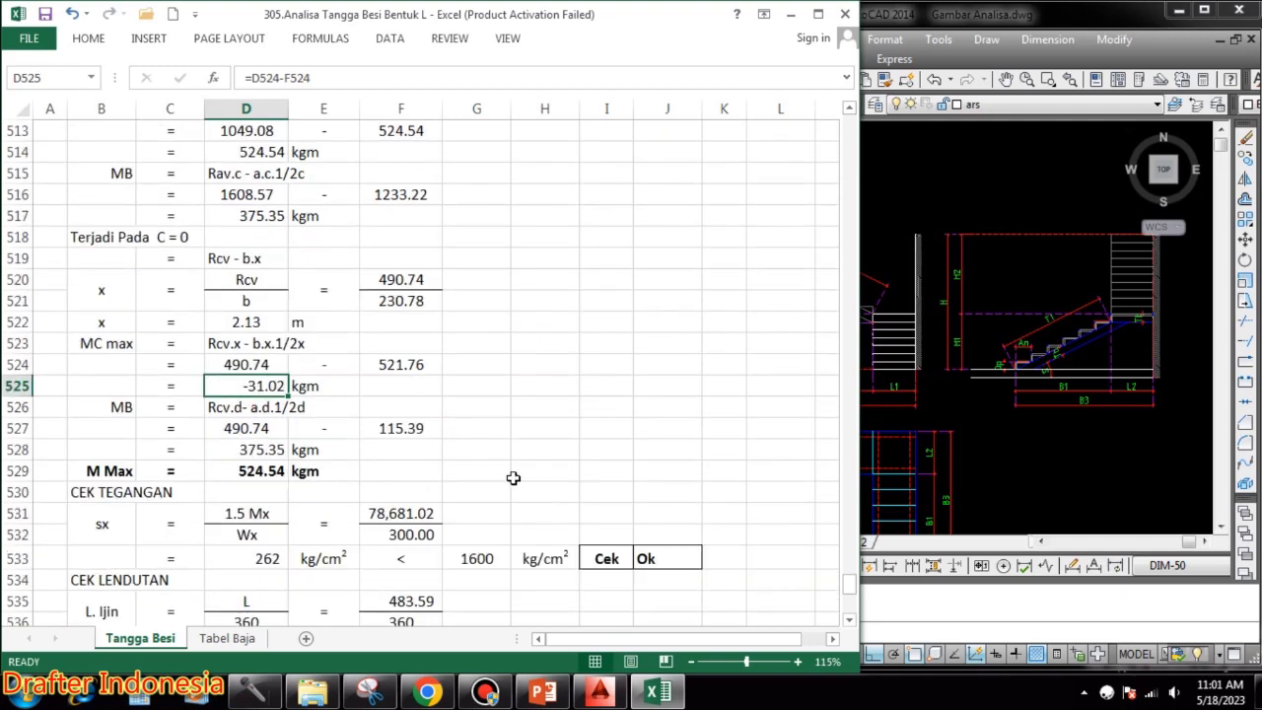
click(258, 428)
double_click(259, 428)
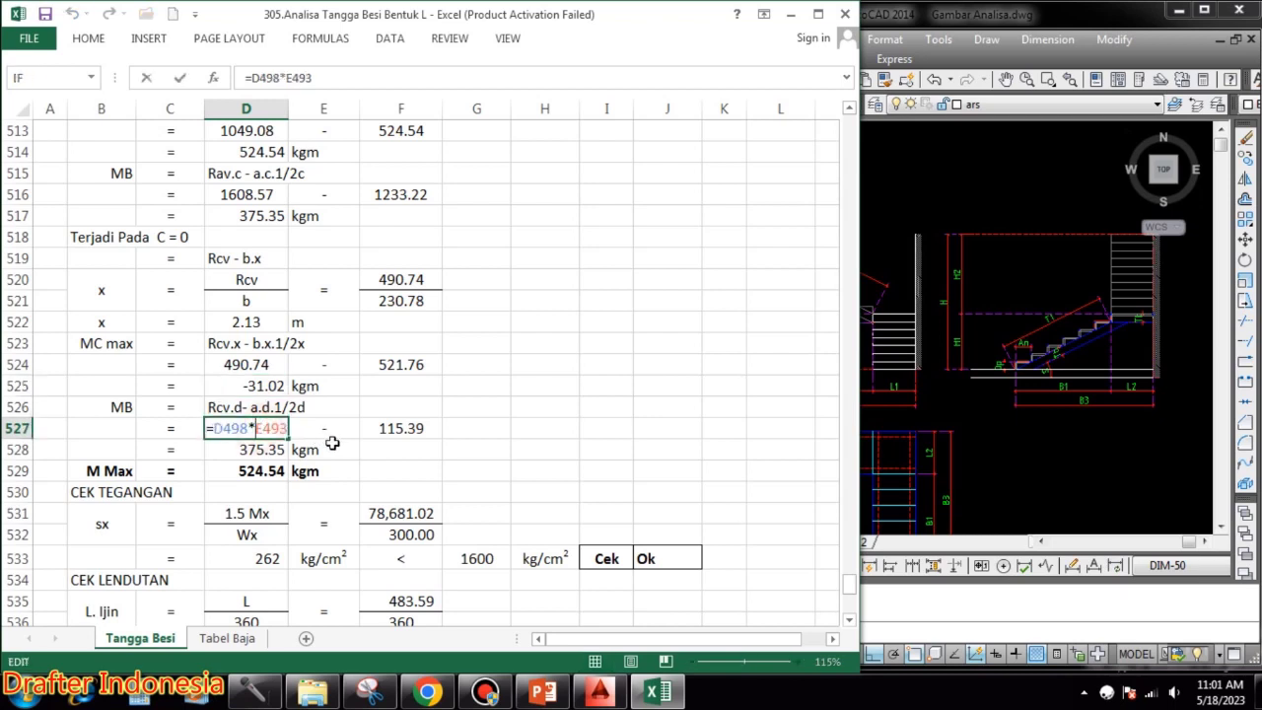
key(Escape)
double_click(402, 426)
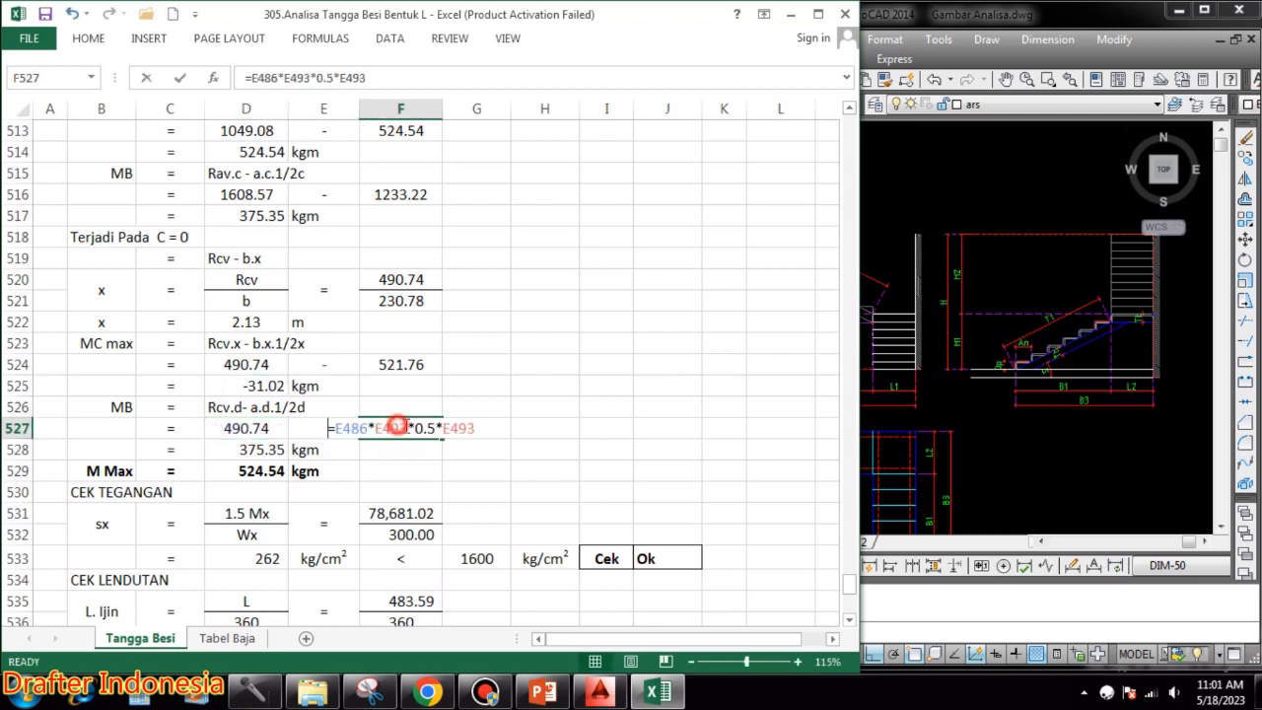
key(Escape)
double_click(256, 445)
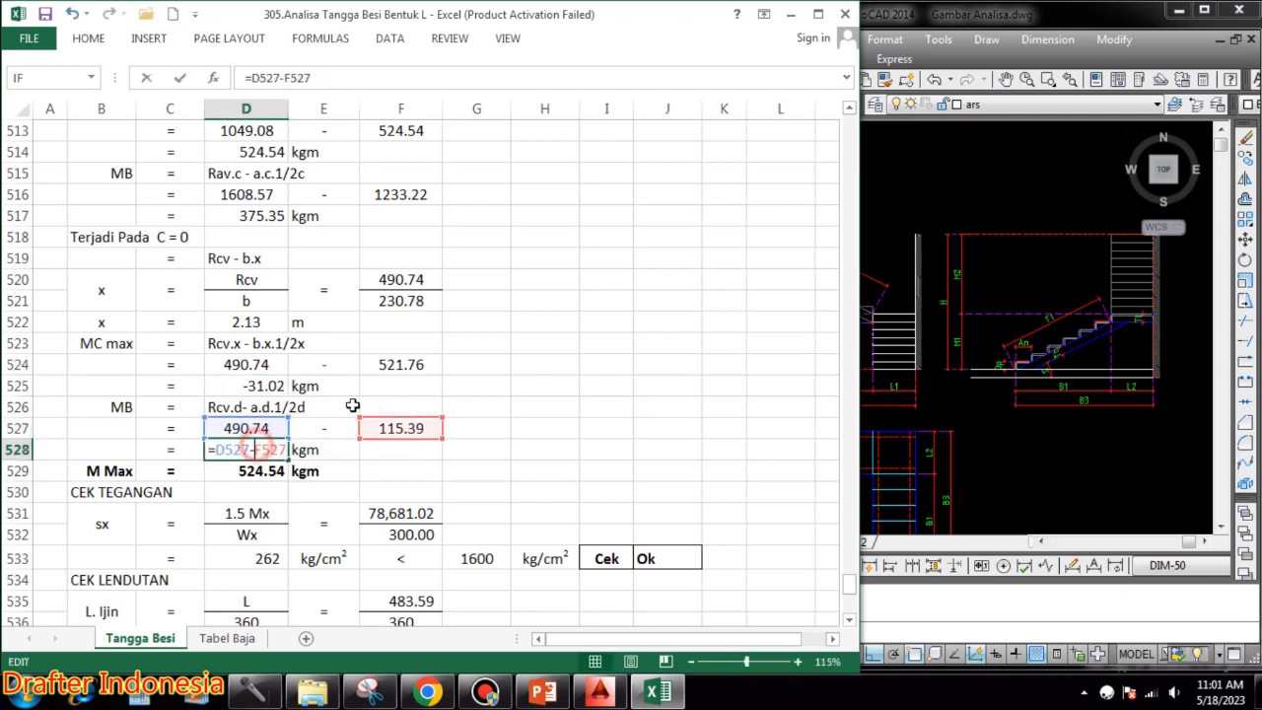
key(Escape)
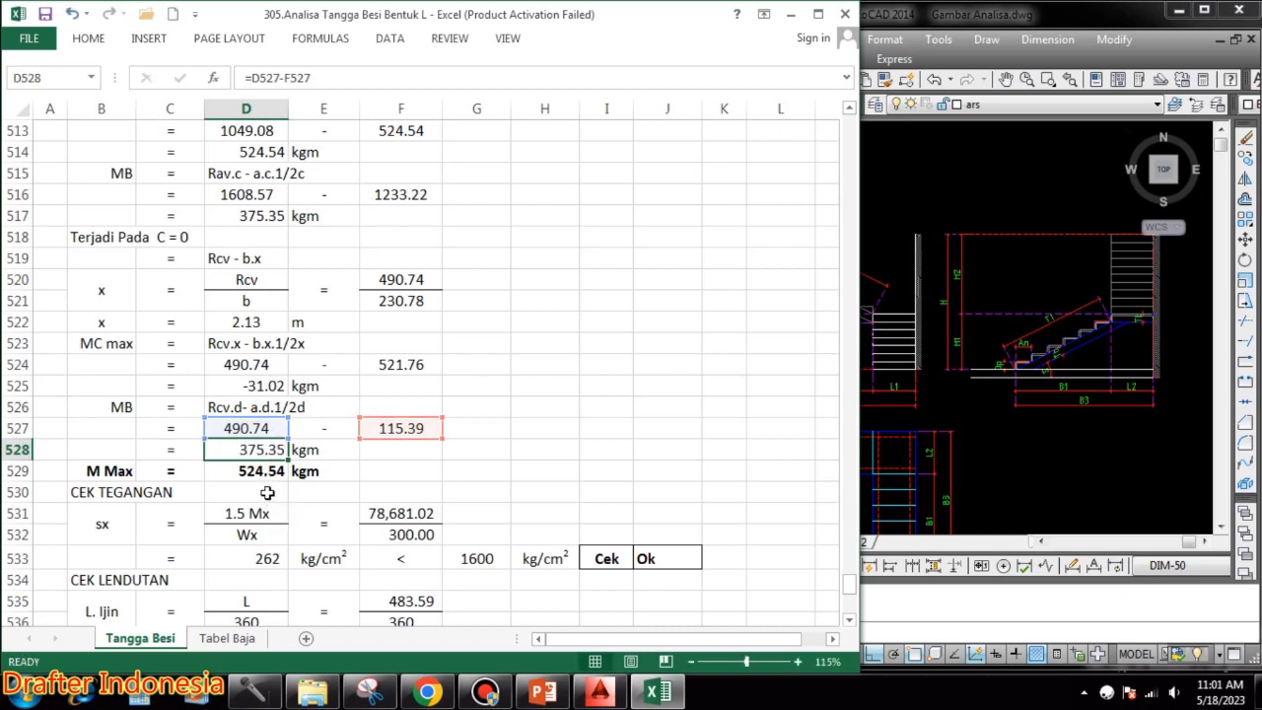
double_click(261, 472)
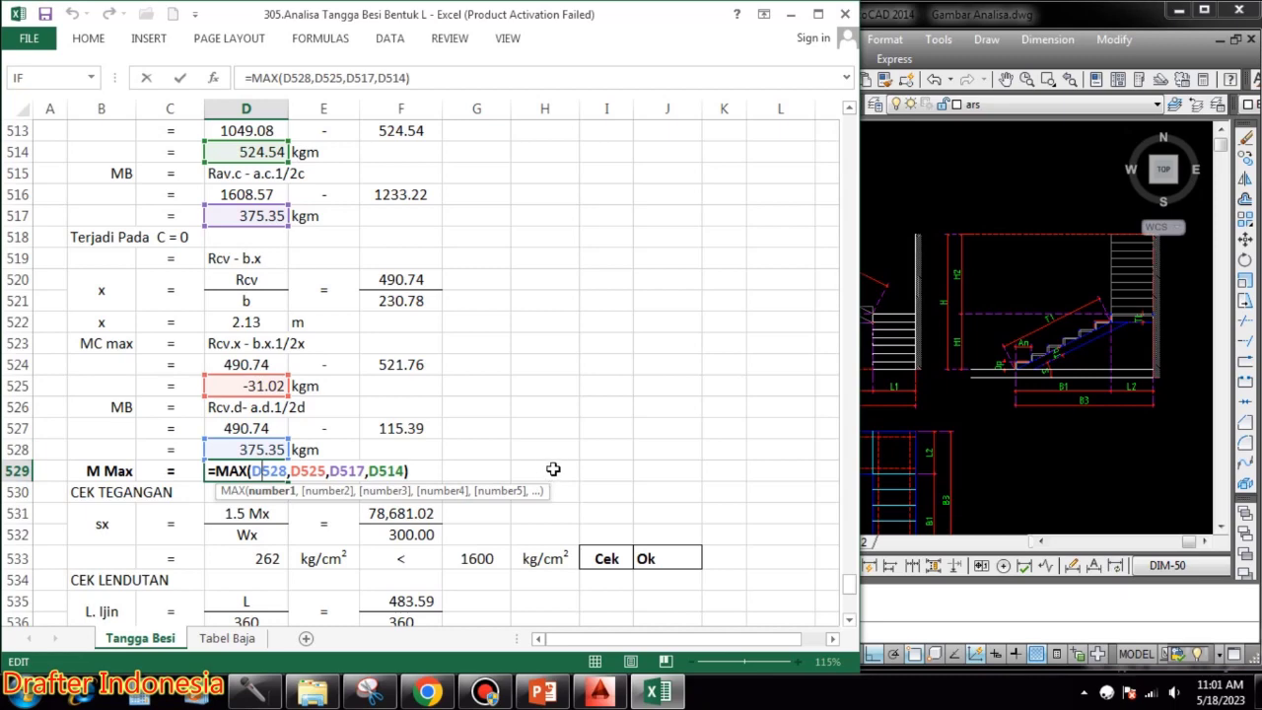
key(ctrl+Return)
- Apply the Symbol font to the letter s of the sx label in B531
scroll(599, 434, down, 2)
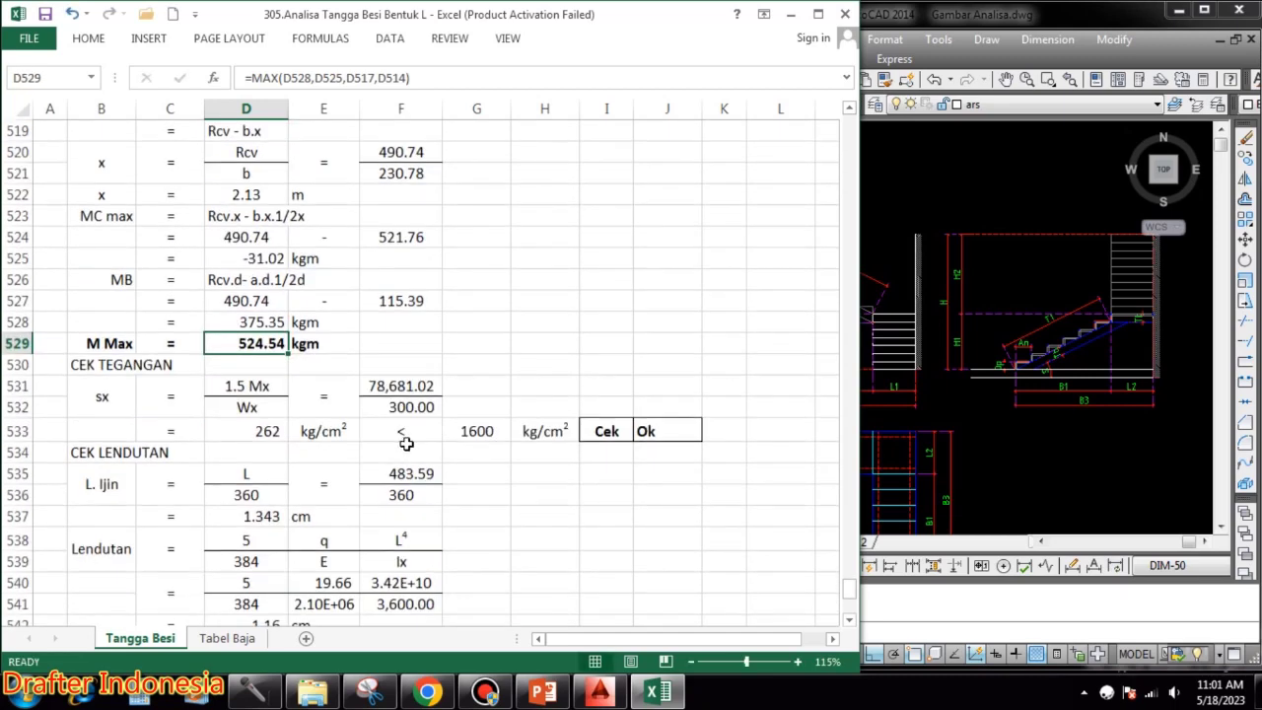
click(109, 395)
double_click(103, 396)
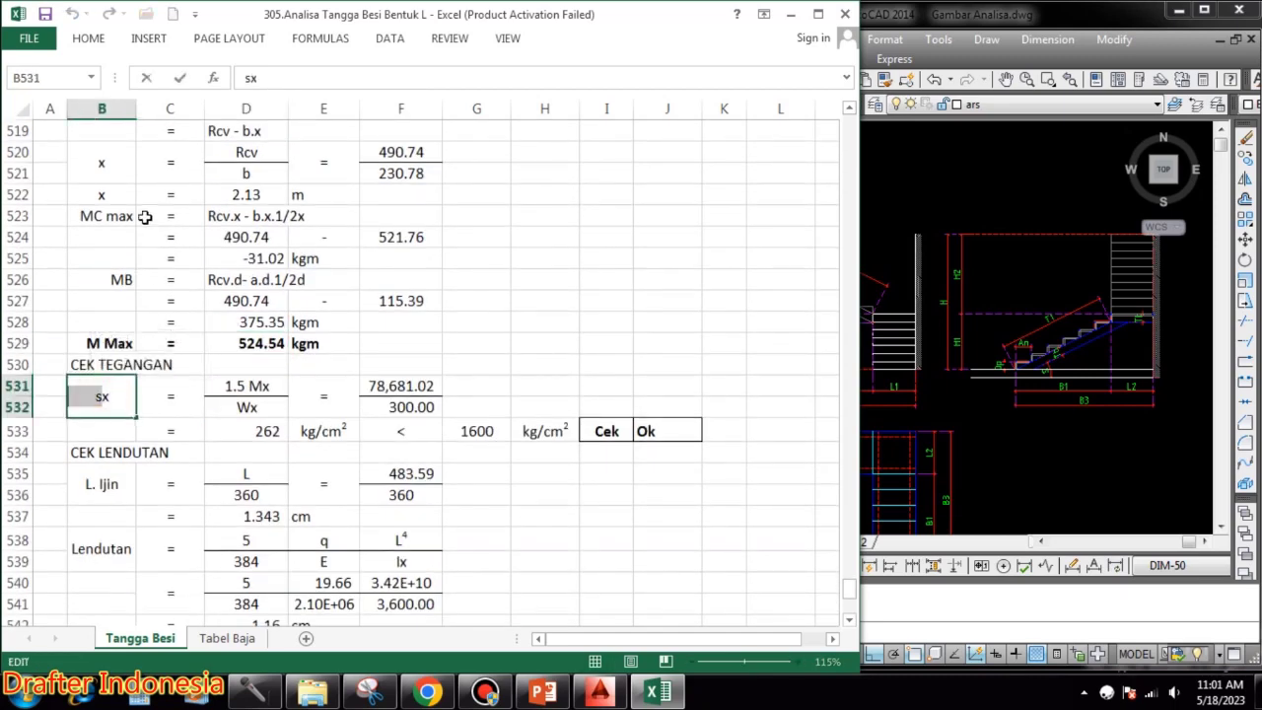
click(89, 37)
click(141, 71)
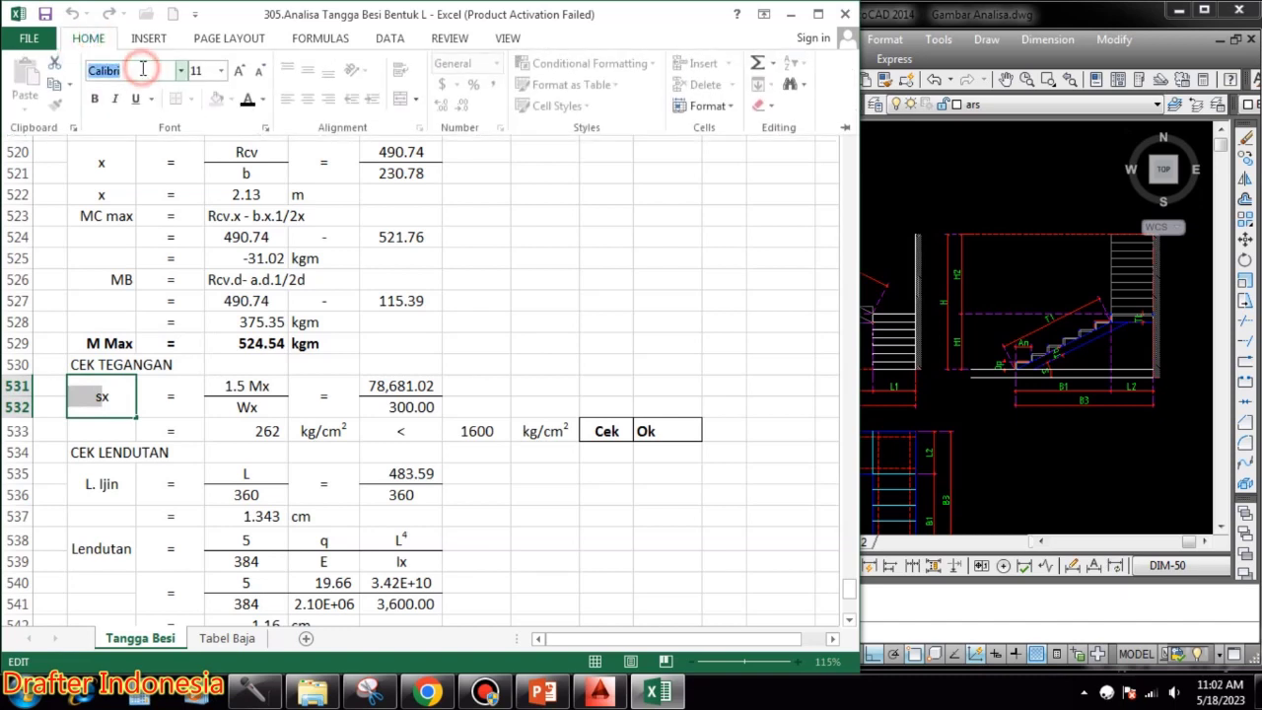
text(Symbol)
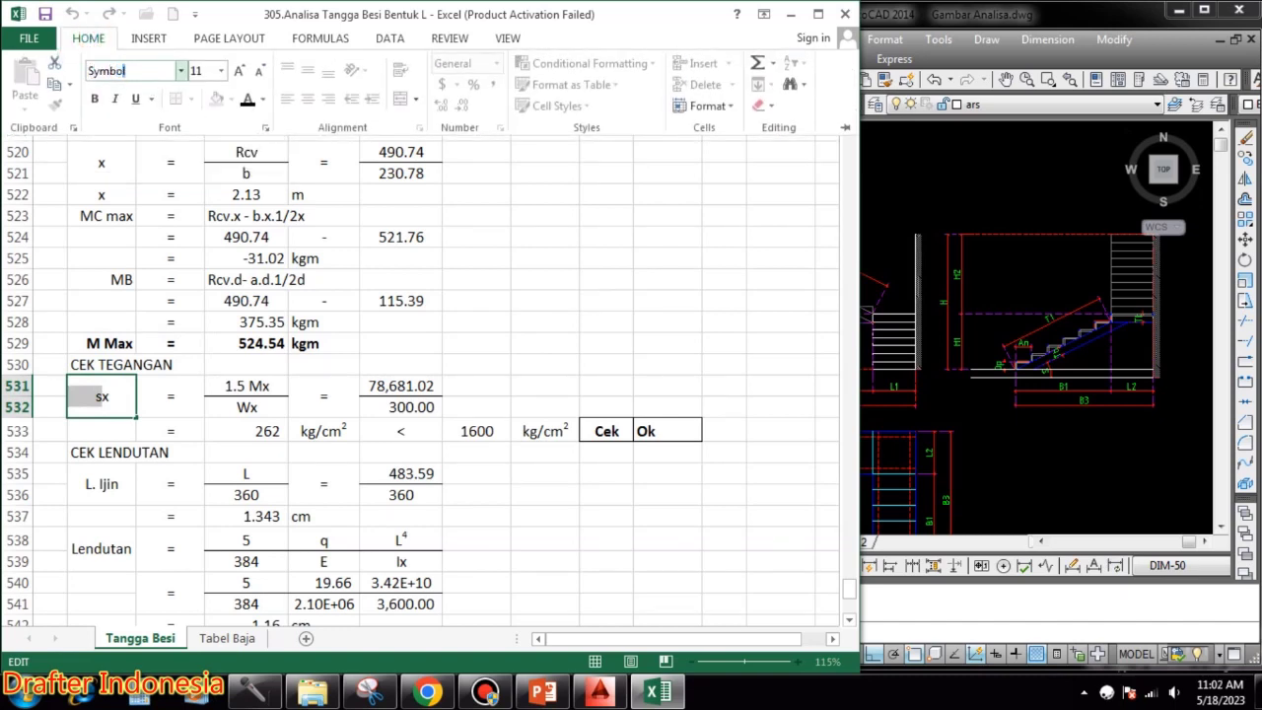
key(Return)
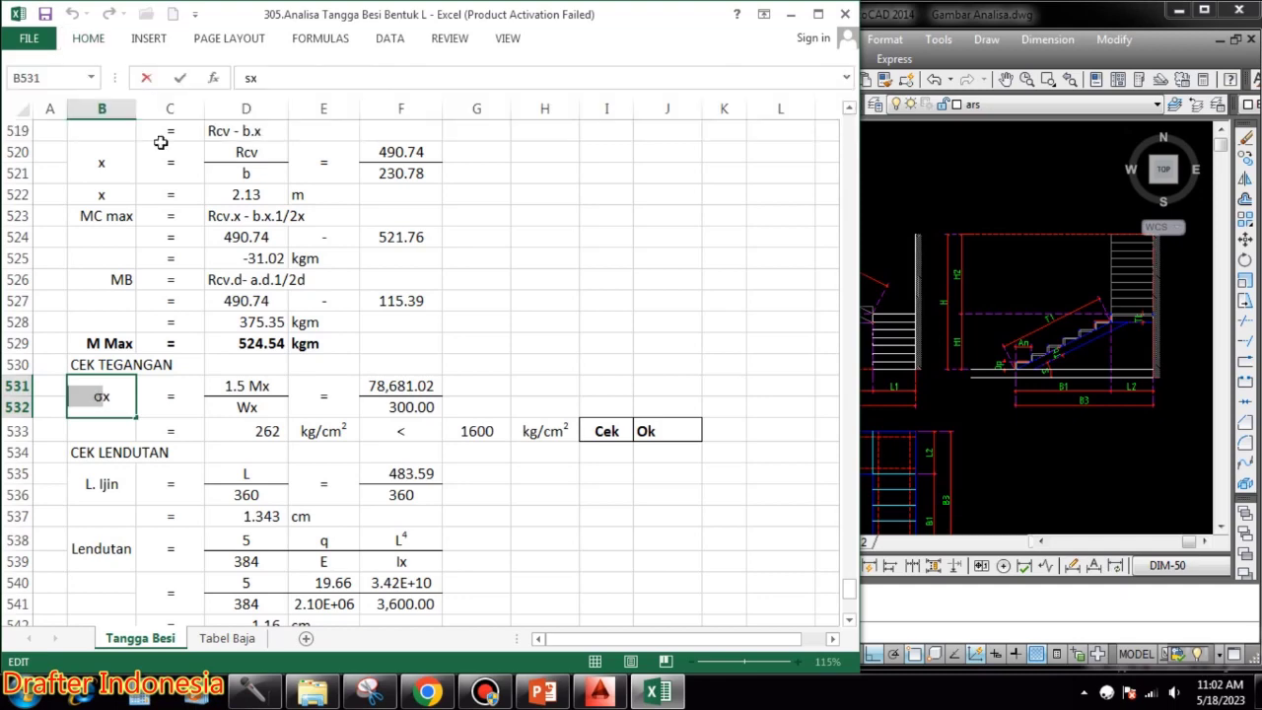
click(484, 449)
- Inspect the CEK TEGANGAN stress check: the 1.5 Mx and Wx formulas in F531 and F532, the result in D533 and the limit in G533
click(273, 386)
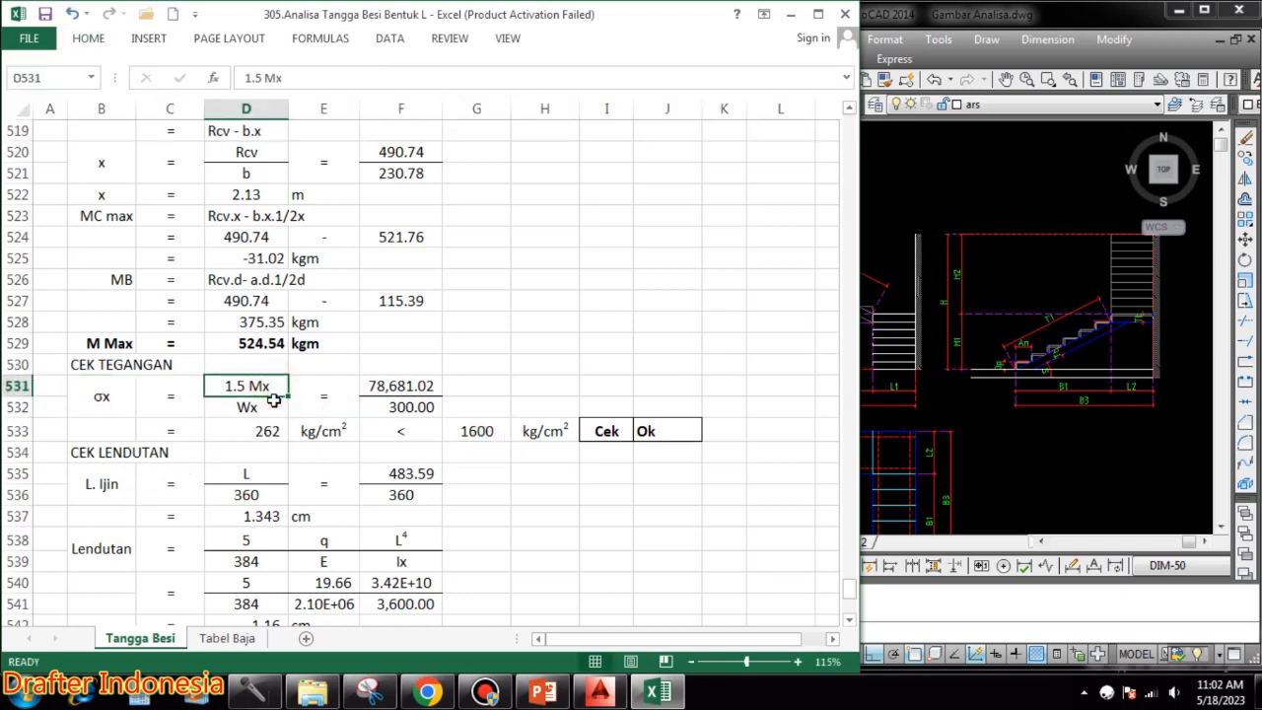
click(275, 404)
double_click(414, 387)
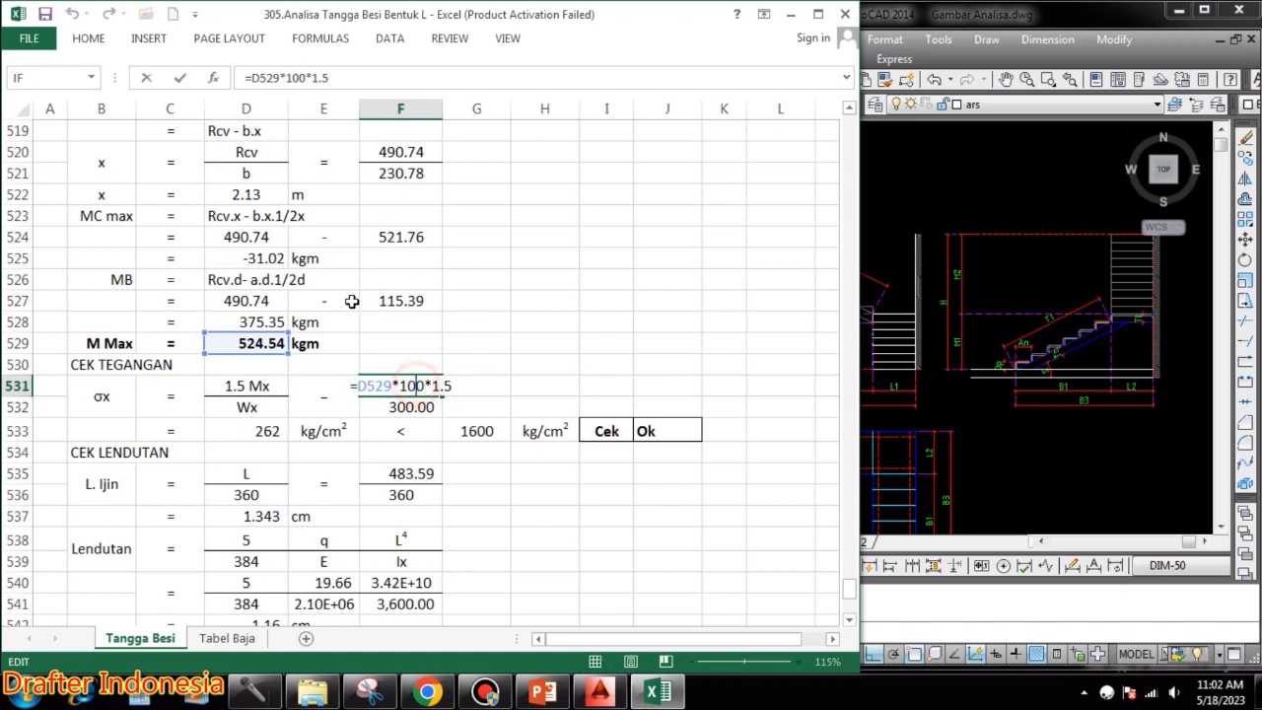
key(Escape)
double_click(431, 405)
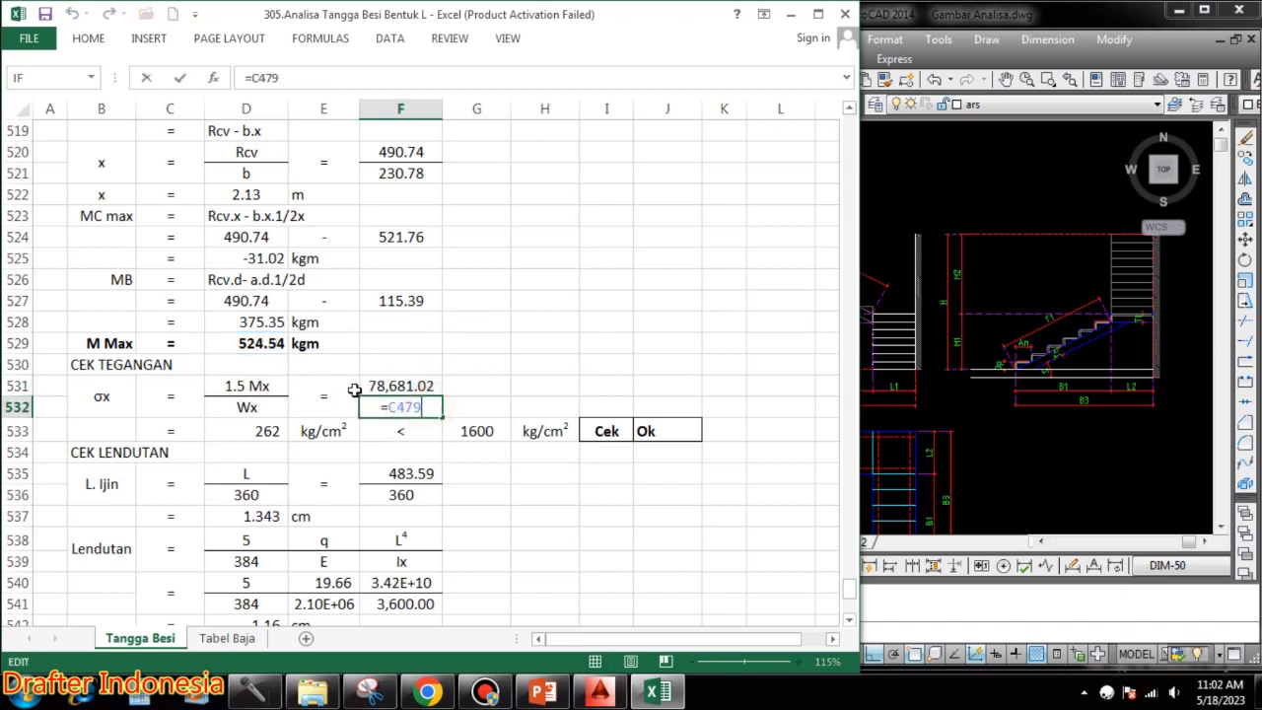
key(Escape)
double_click(260, 431)
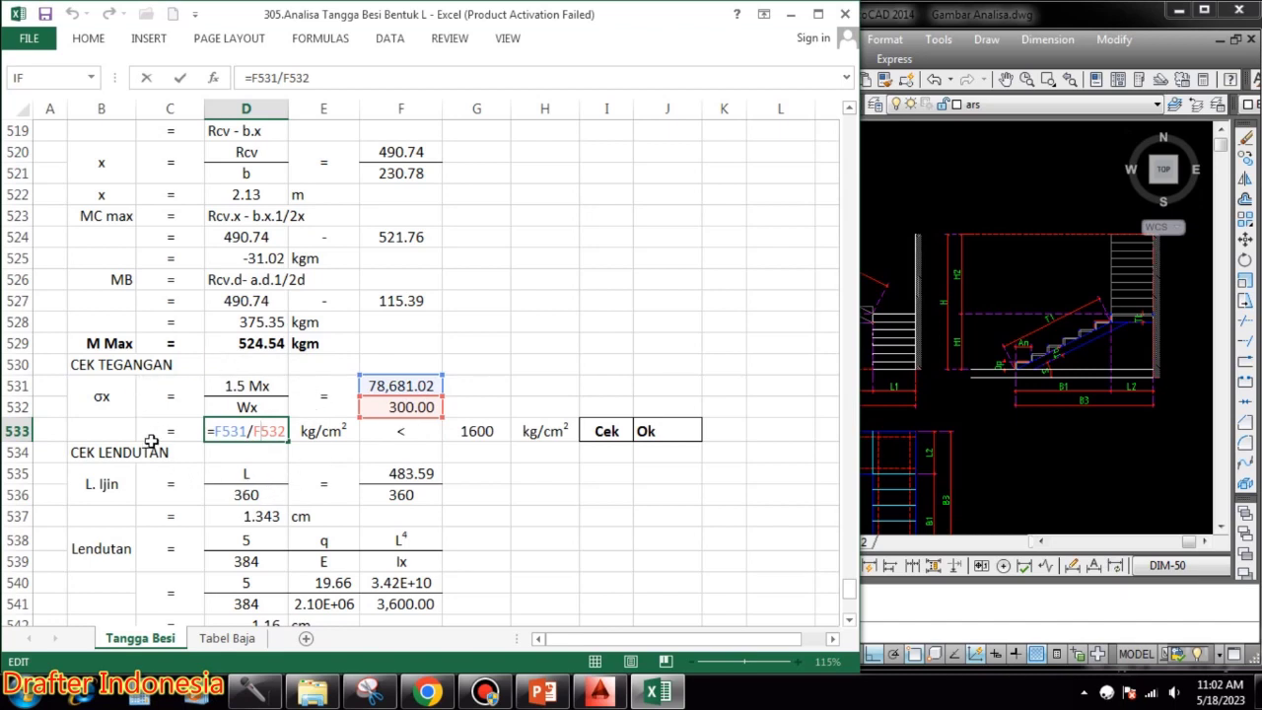
key(Escape)
double_click(488, 431)
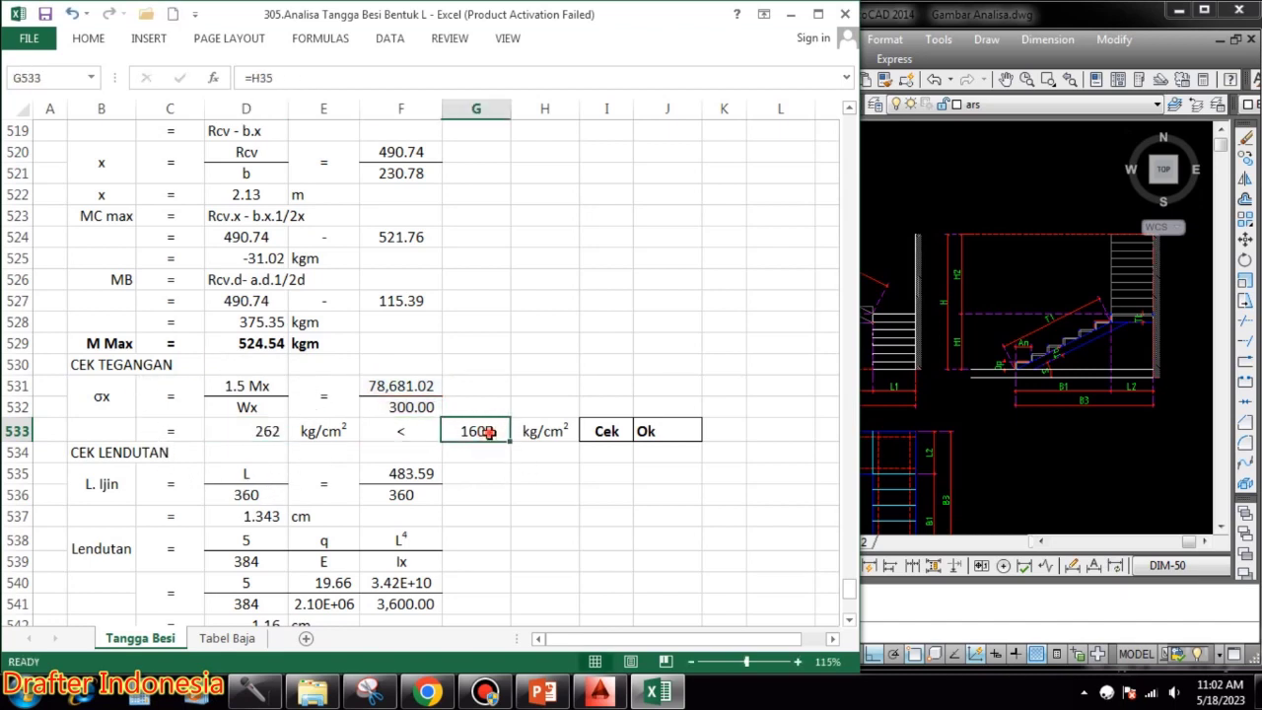
key(Escape)
- Inspect the L. Ijin allowable deflection under CEK LENDUTAN: the length in F535, the divisor in F536 and the quotient in D537
scroll(604, 449, down, 2)
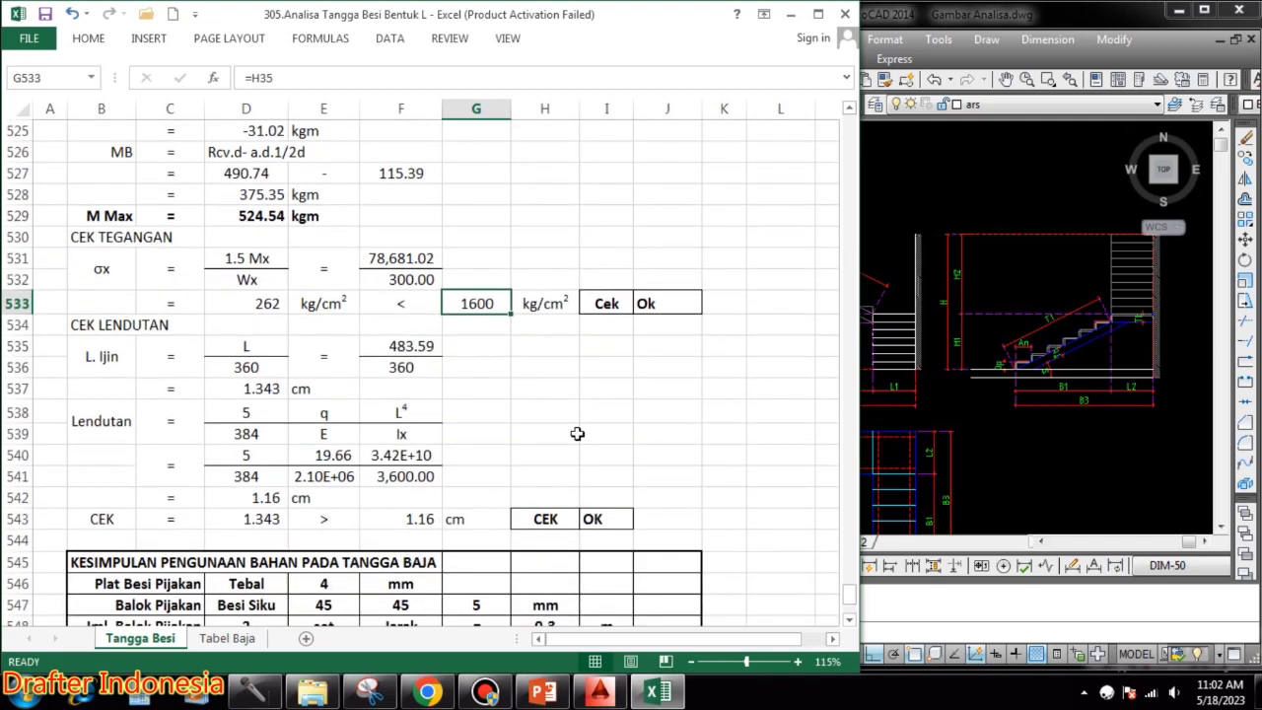
click(268, 345)
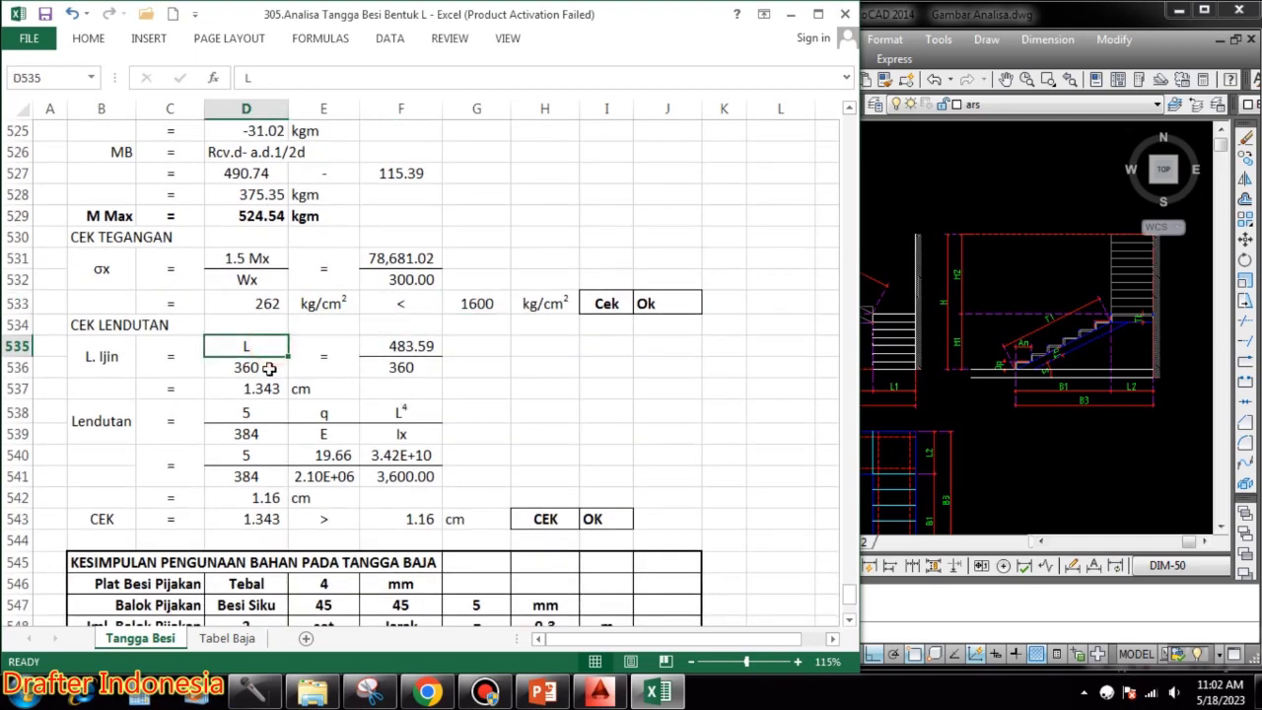
double_click(419, 345)
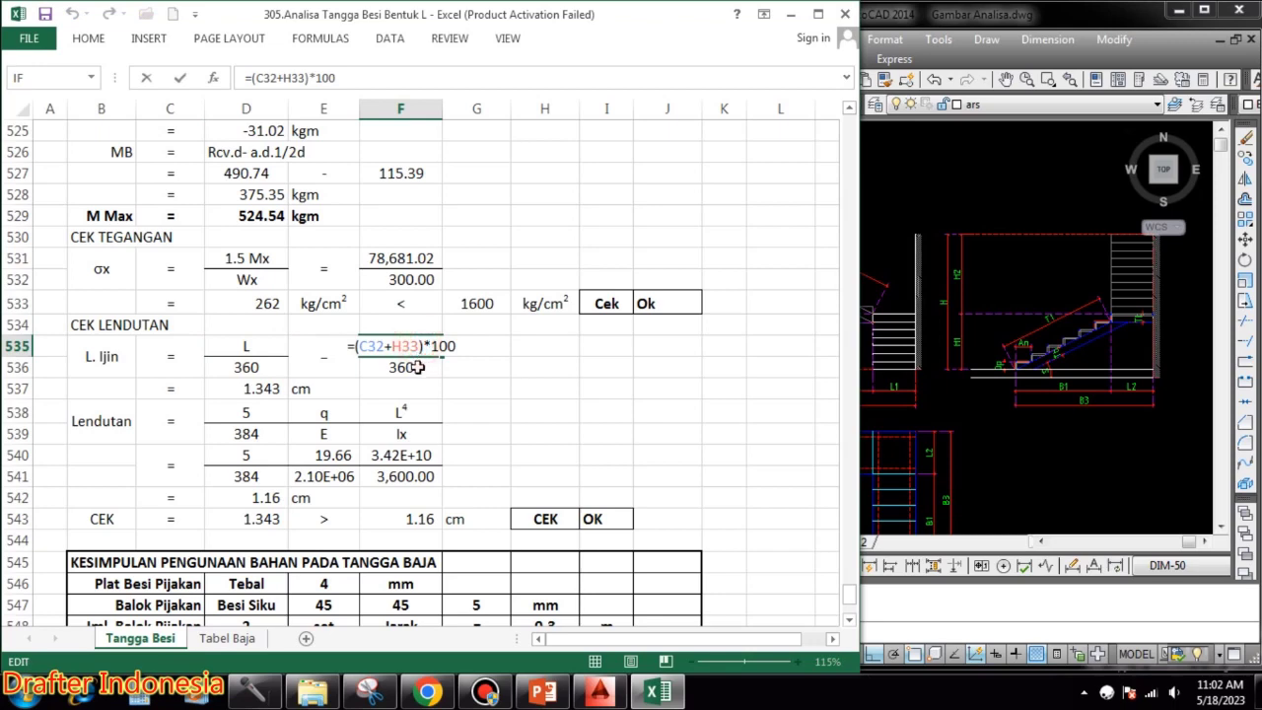
double_click(422, 367)
key(Escape)
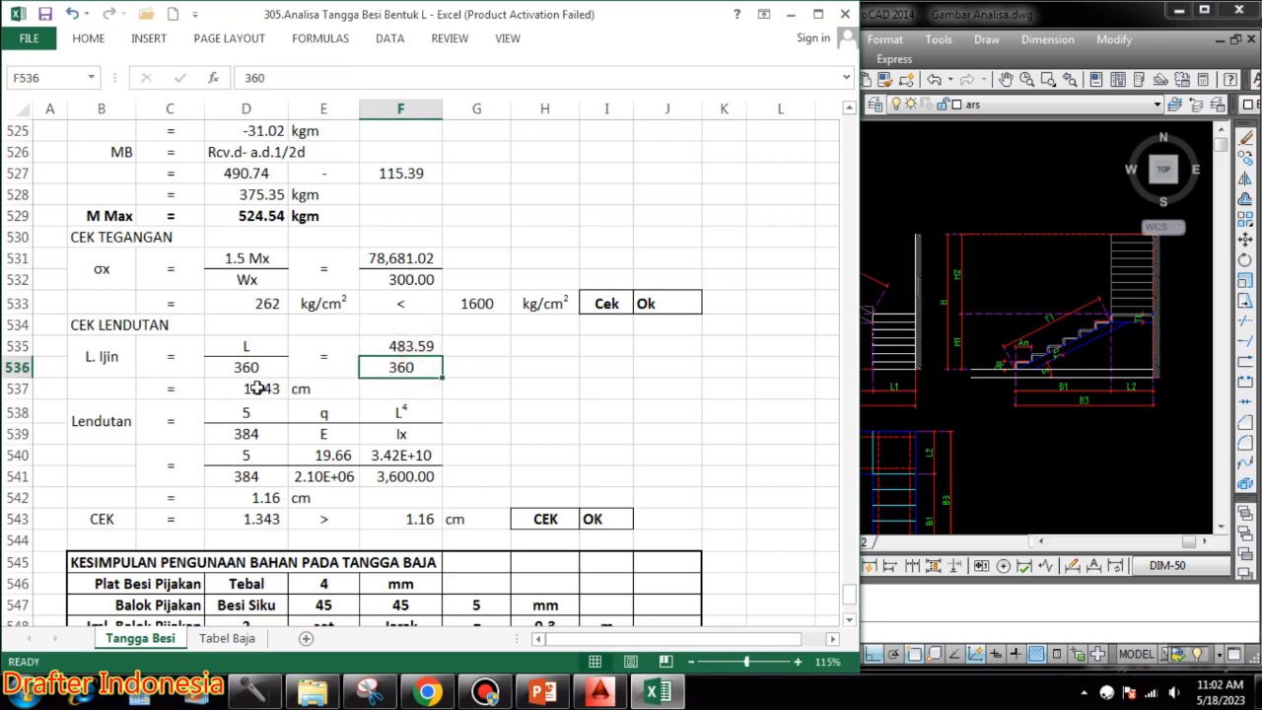
double_click(262, 389)
key(Escape)
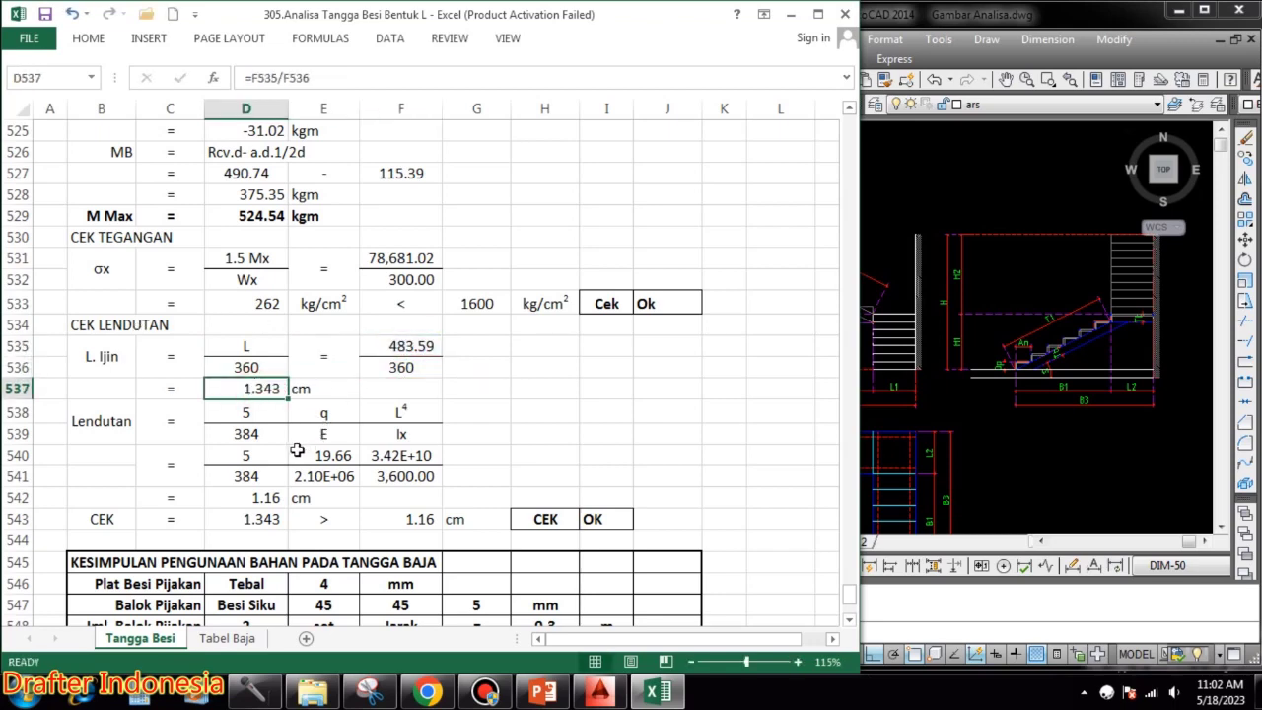
- Inspect the numerator terms of the Lendutan calculation in D540, E540 and F540
double_click(254, 455)
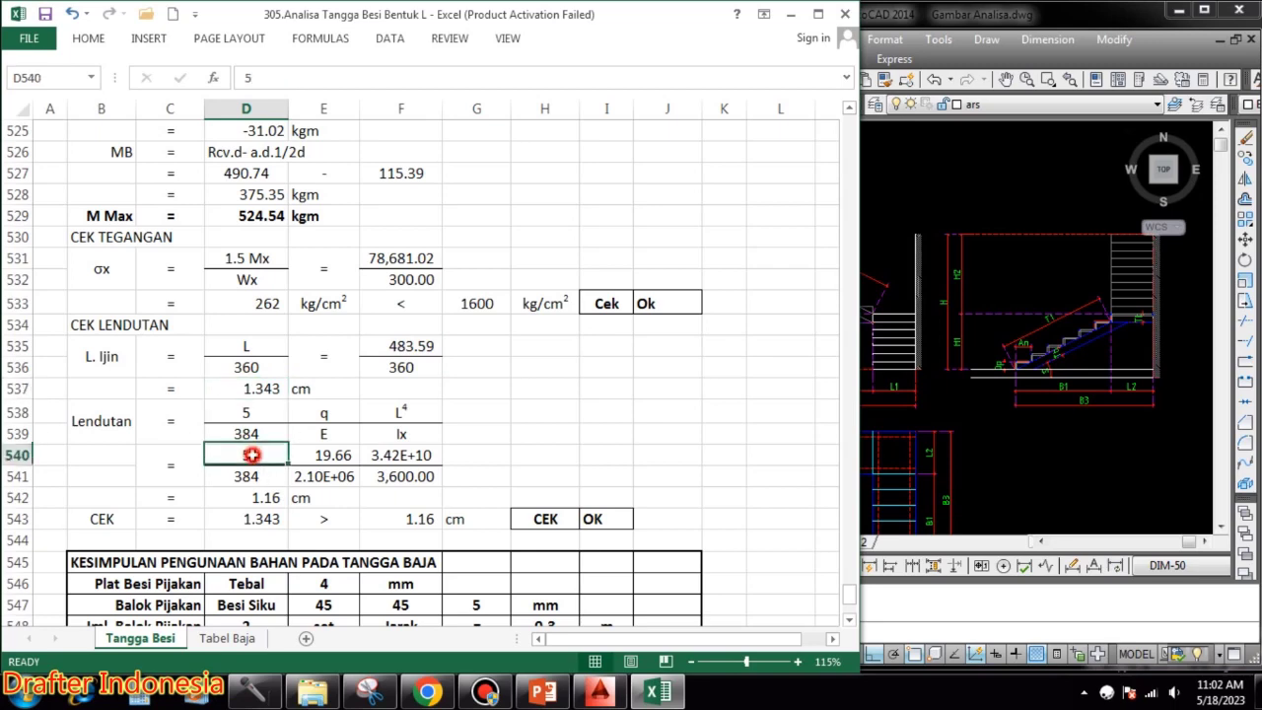
key(Escape)
double_click(341, 455)
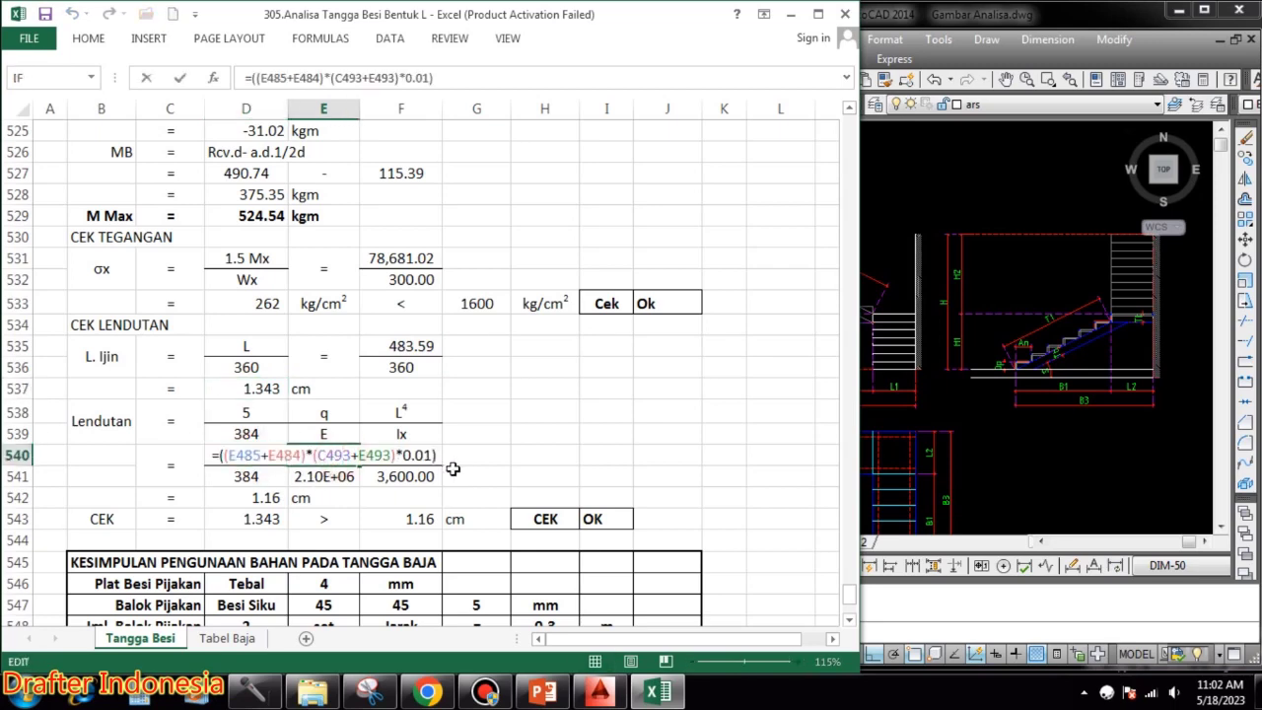
key(Escape)
double_click(428, 455)
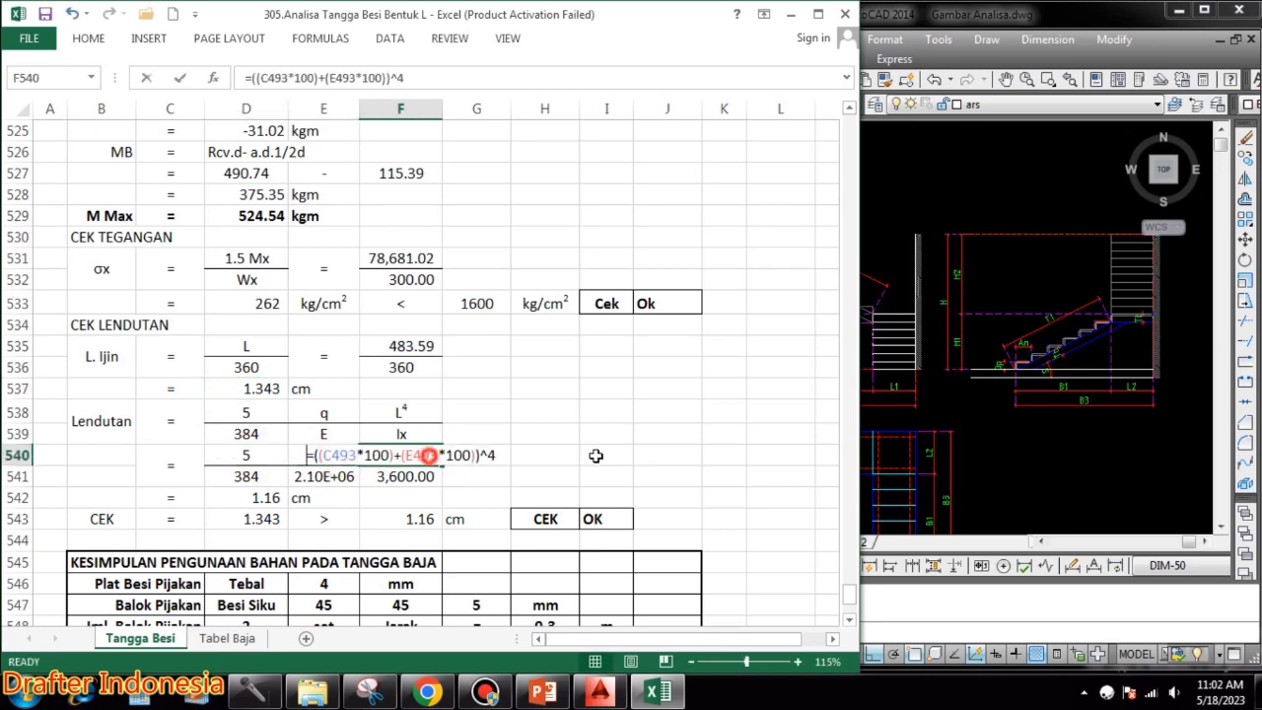
key(Escape)
- Inspect the Lendutan denominator terms in D541, E541 and F541 and the deflection result formula in D542
click(247, 479)
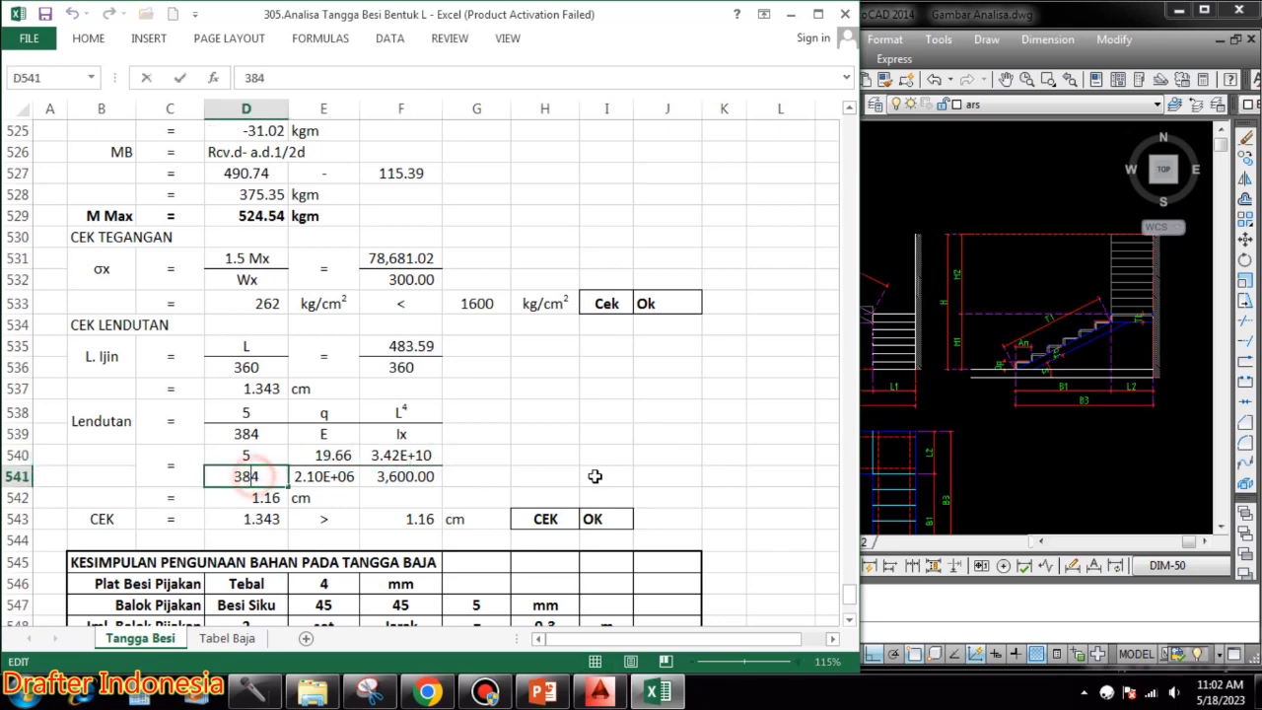
double_click(340, 477)
key(Escape)
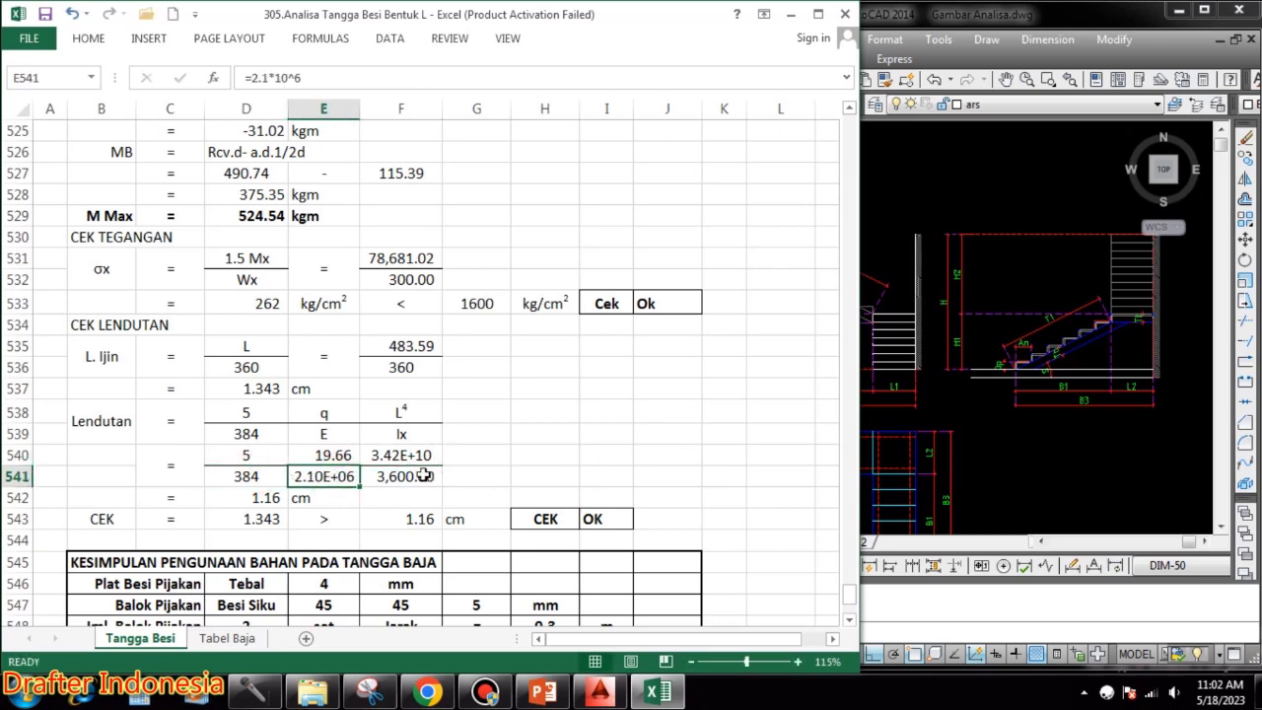
double_click(422, 476)
key(Escape)
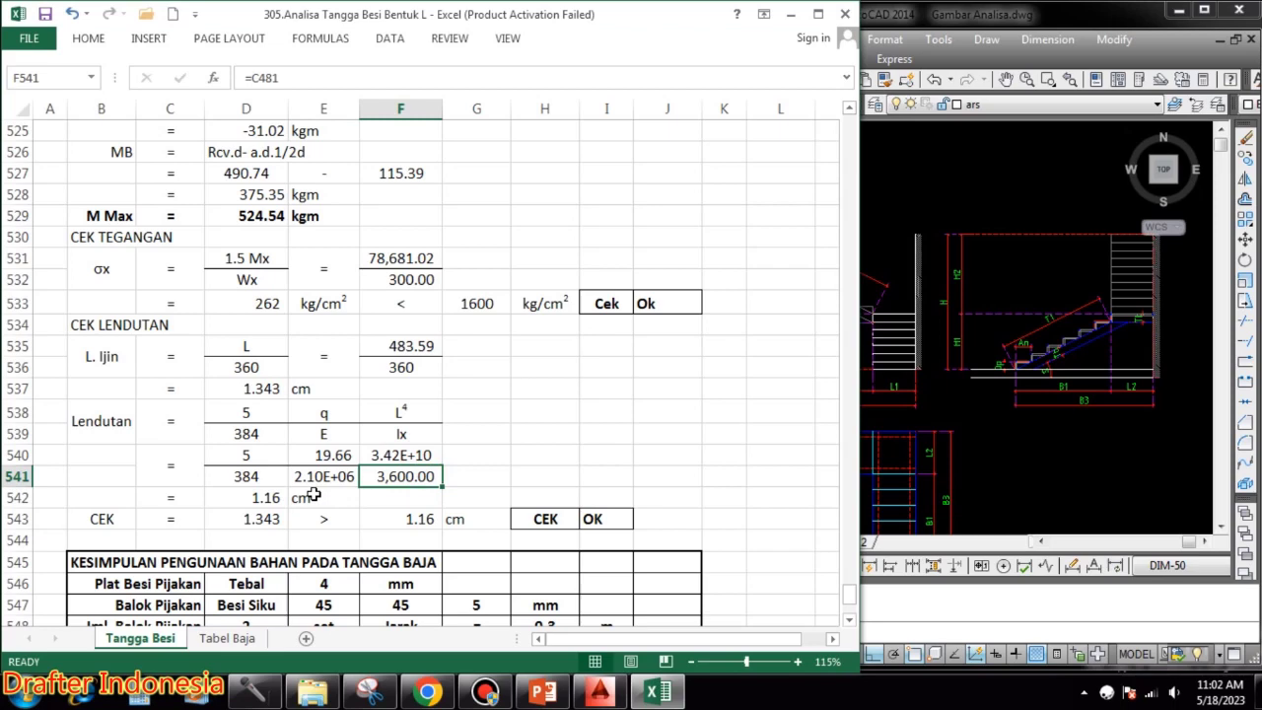
double_click(254, 496)
key(Escape)
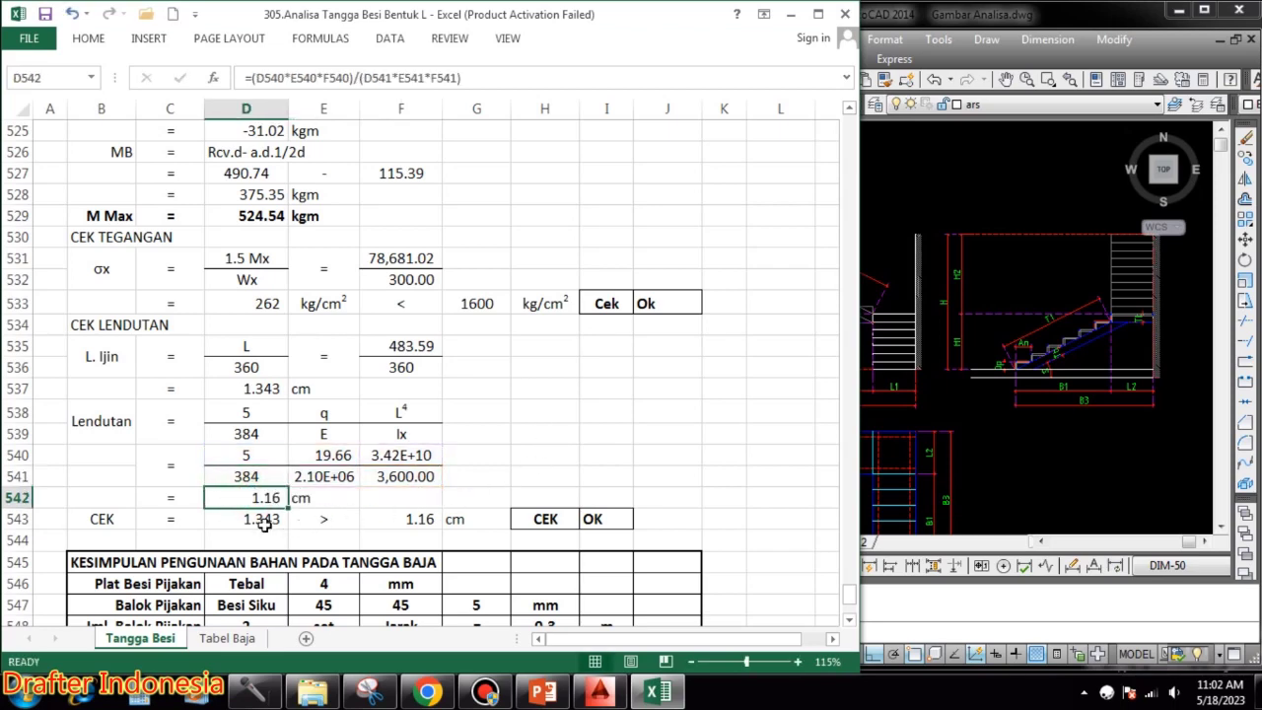
- Inspect the CEK comparison in row 543: the allowable deflection reference in D543 and the actual deflection reference in F543
double_click(263, 518)
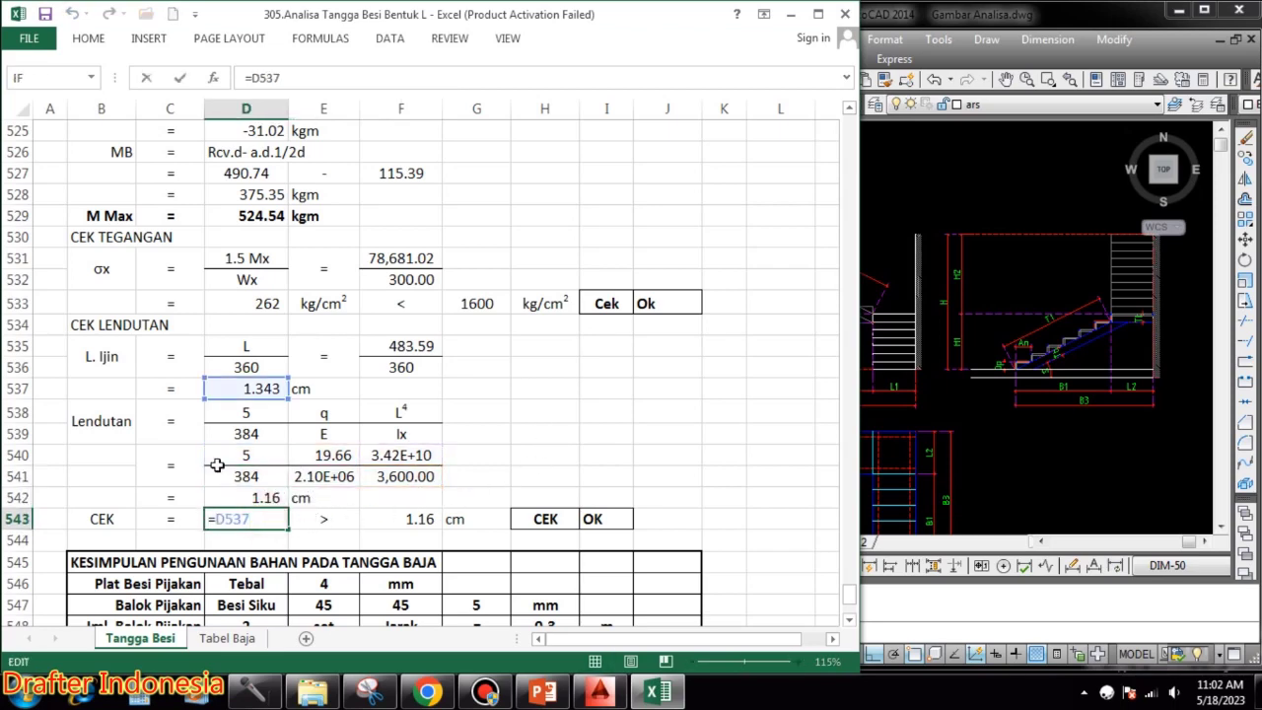
key(Escape)
double_click(421, 519)
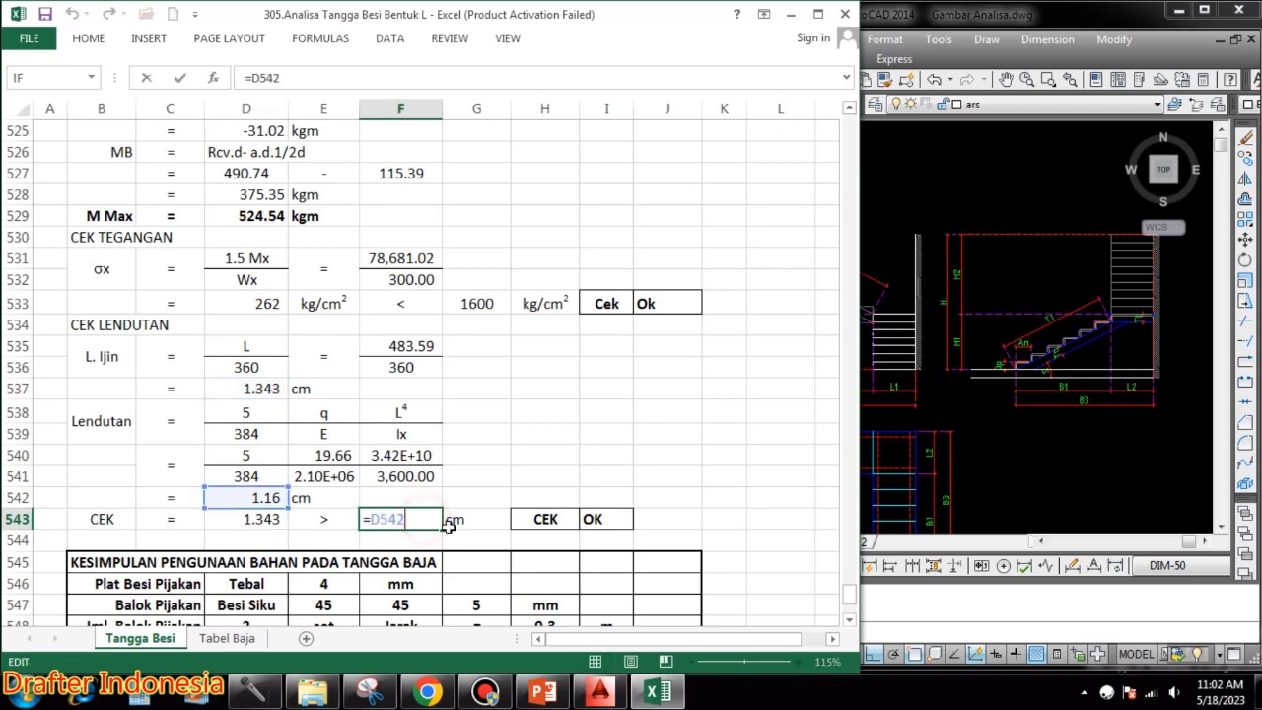
key(Escape)
- Review the Balok Bordes angle-steel dimensions and unit in E549 to H549 of the KESIMPULAN table
scroll(713, 485, down, 3)
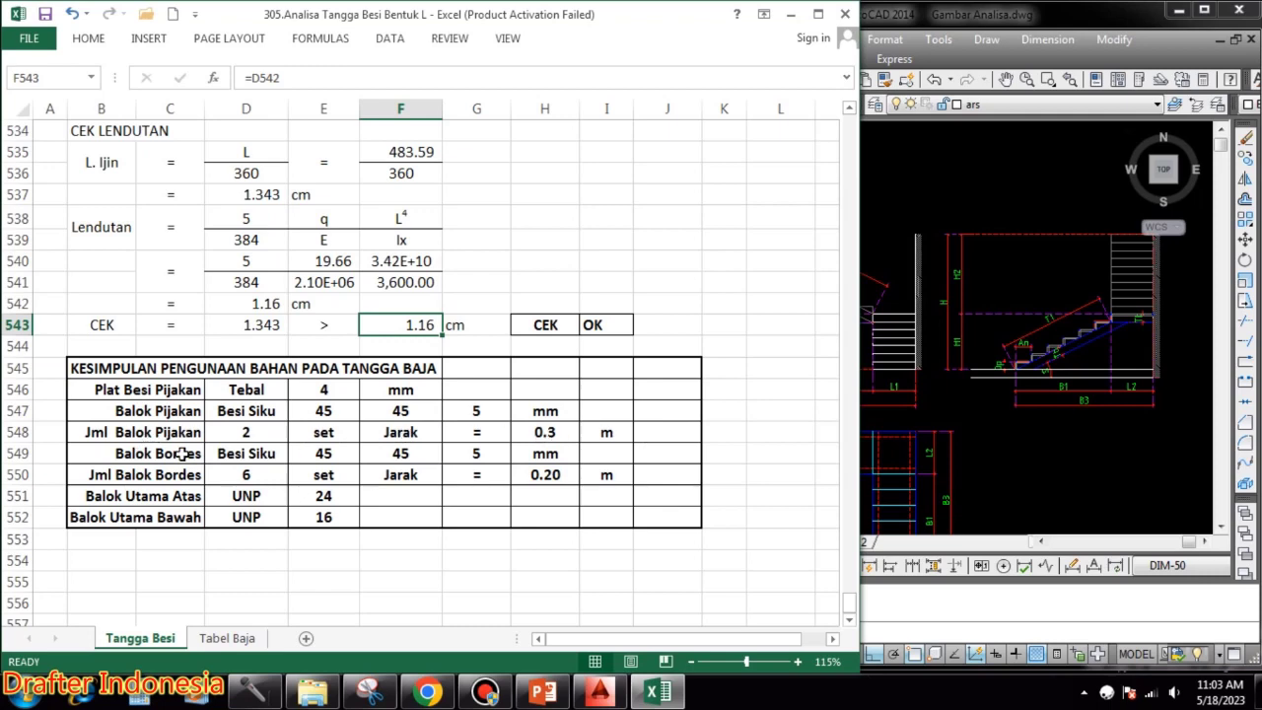
click(326, 453)
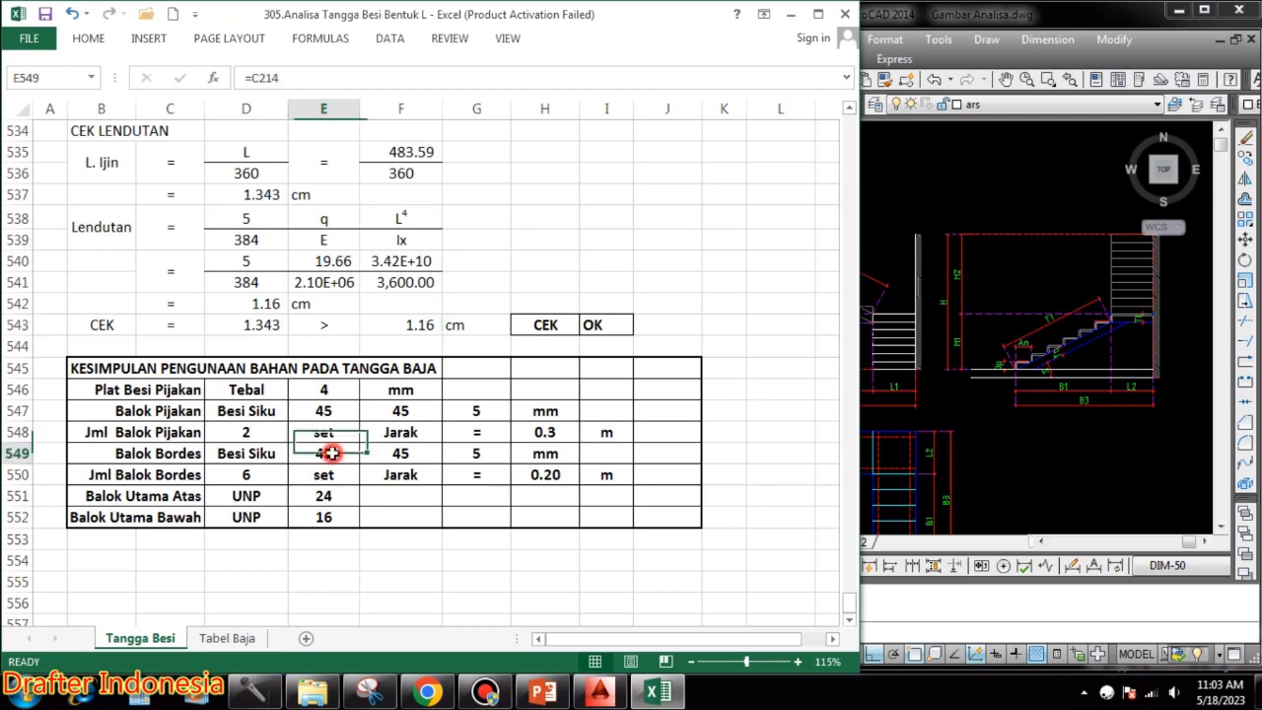
click(394, 453)
click(473, 453)
click(544, 453)
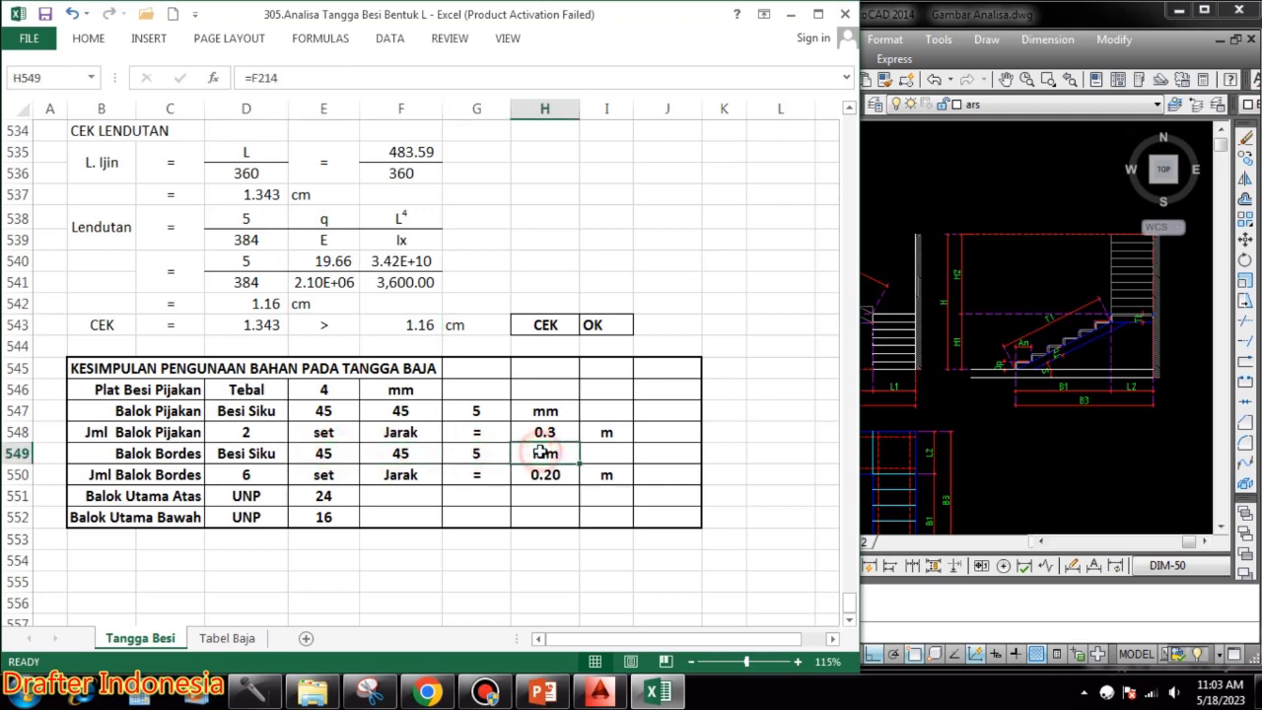
- Review the Jml Balok Bordes row of the KESIMPULAN table: the number of sets and the spacing in D550 to I550
click(247, 475)
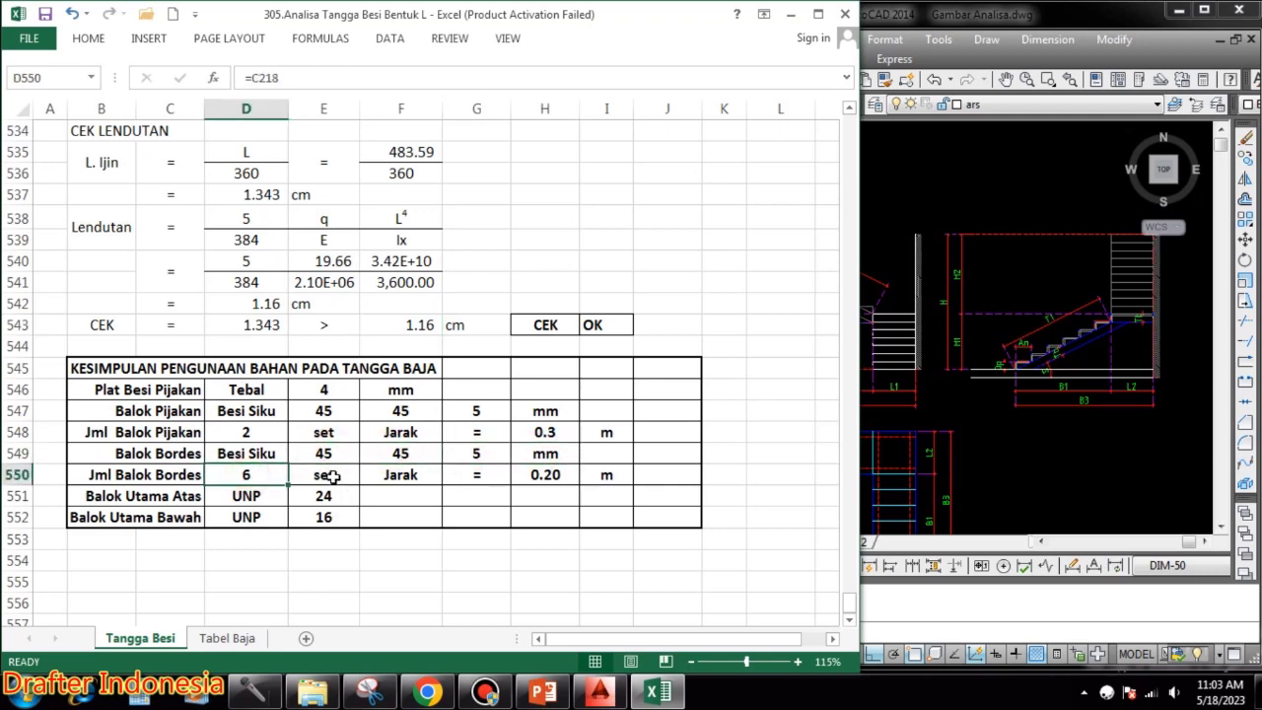
click(330, 476)
click(401, 474)
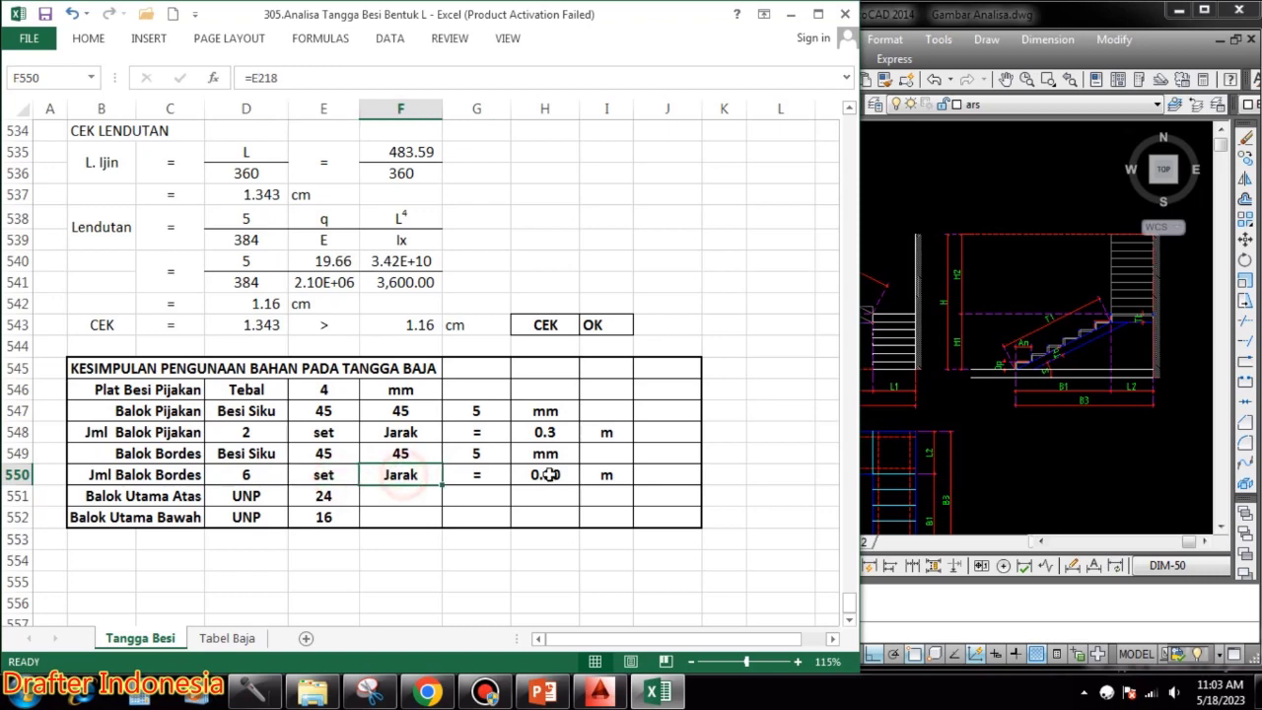
click(545, 474)
click(617, 476)
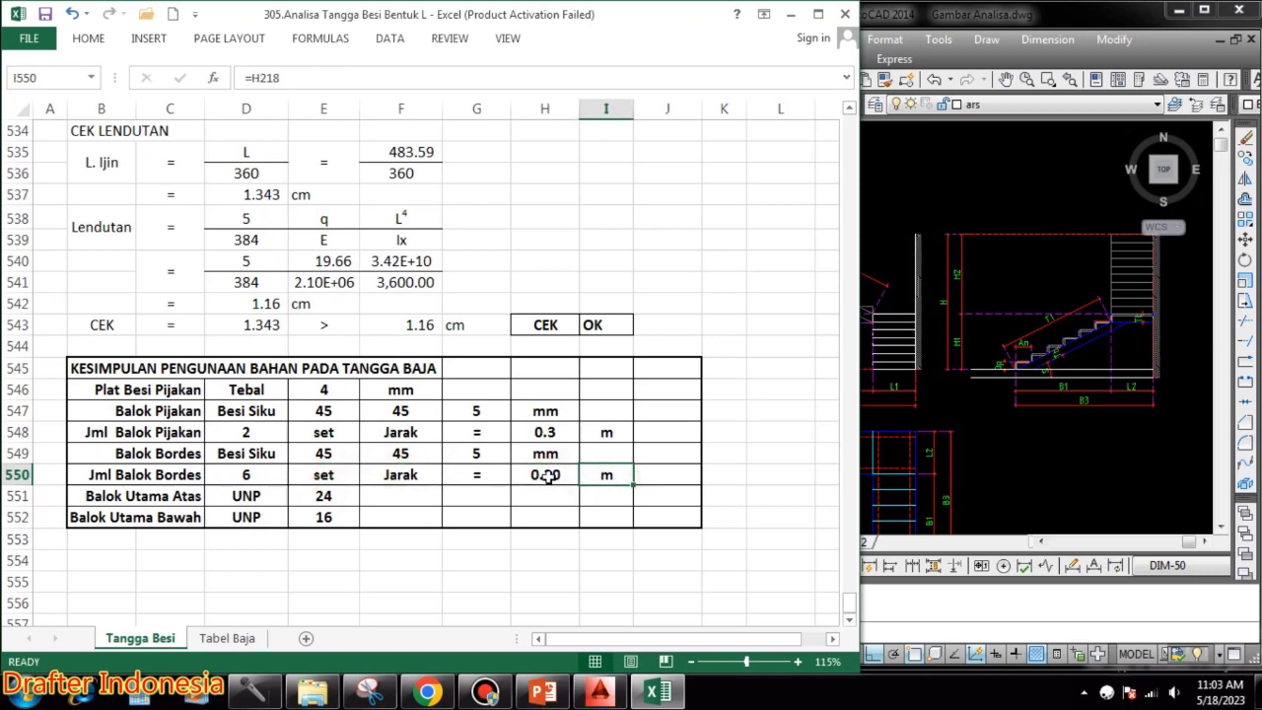
- Review the UNP profile type and size of Balok Utama Atas and Balok Utama Bawah in rows 551 and 552
click(252, 496)
click(331, 495)
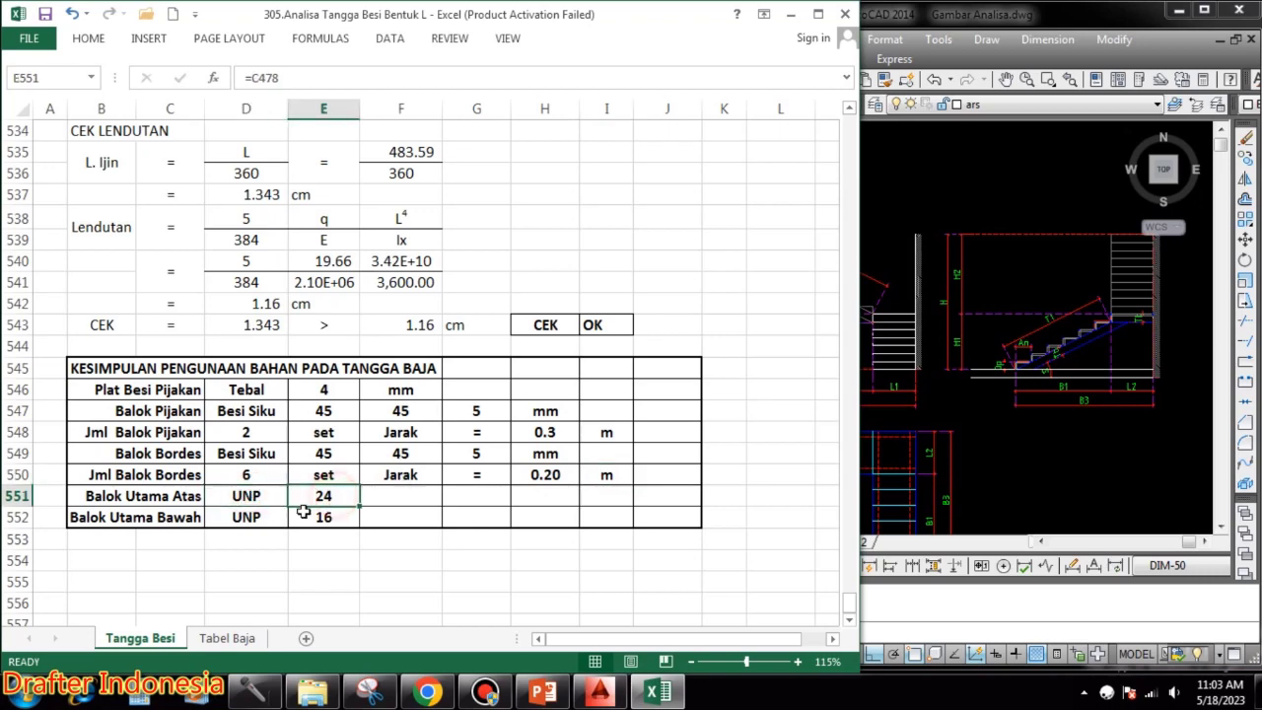
click(227, 518)
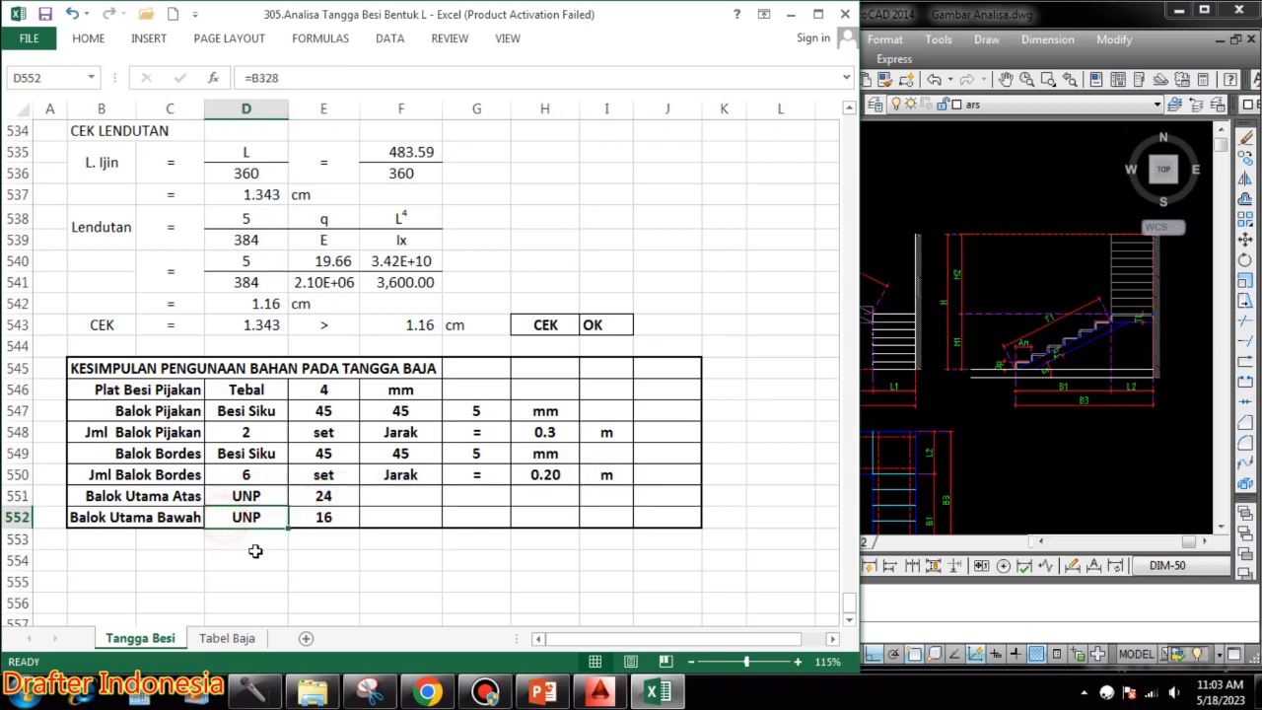
click(331, 518)
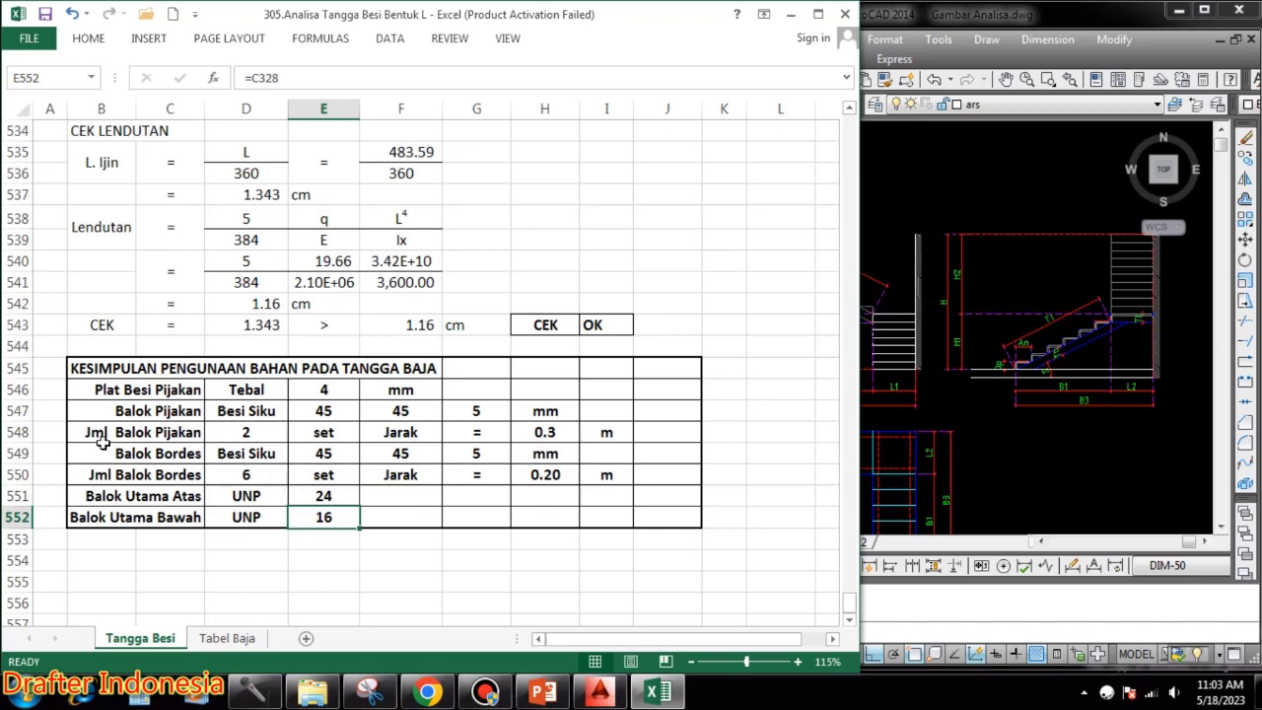